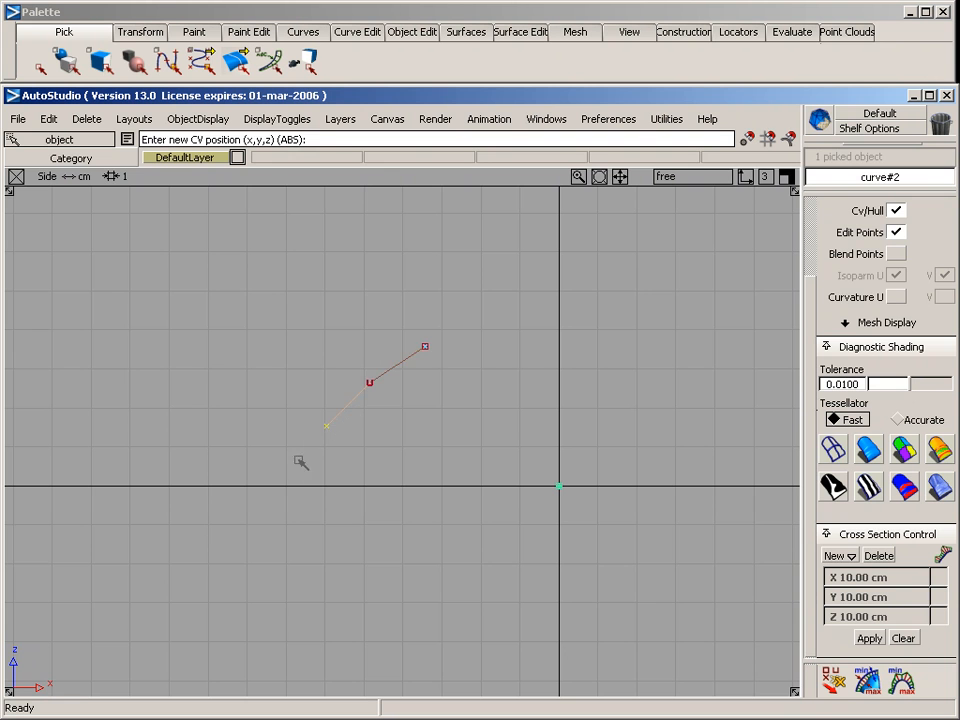
Complete the side-view profile curve by placing its fourth CV below and to the left of the existing ones
{"action": "left_click", "coordinate": [298, 471]}
{"action": "left_click_drag", "start_coordinate": [328, 488], "coordinate": [318, 372], "text": "ctrl+shift"}
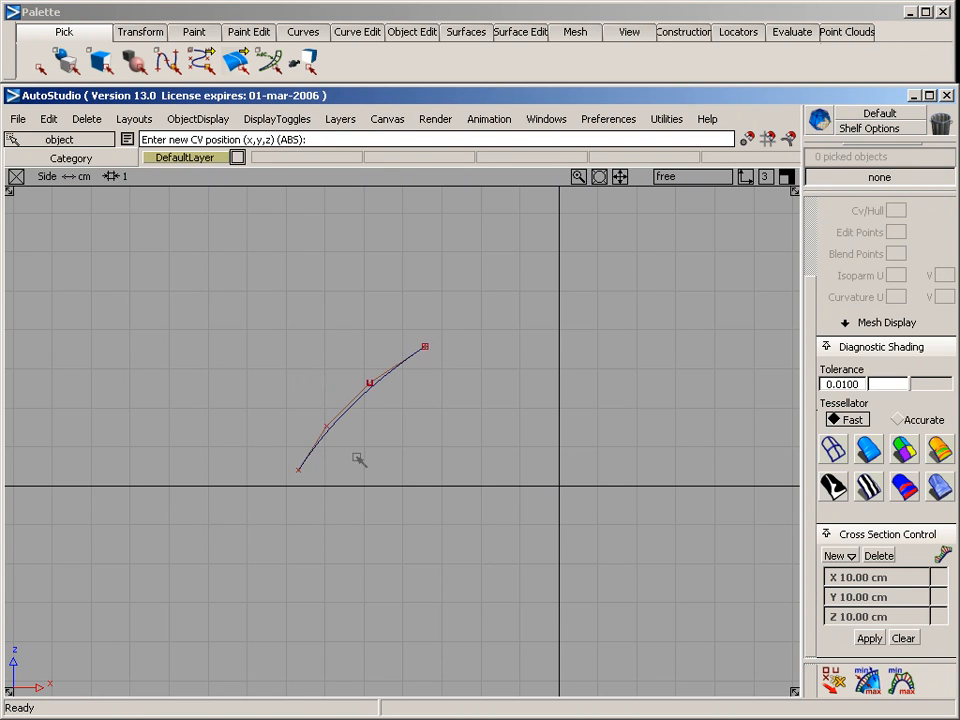
{"action": "right_click_drag", "start_coordinate": [317, 454], "coordinate": [448, 302], "text": "alt+shift"}
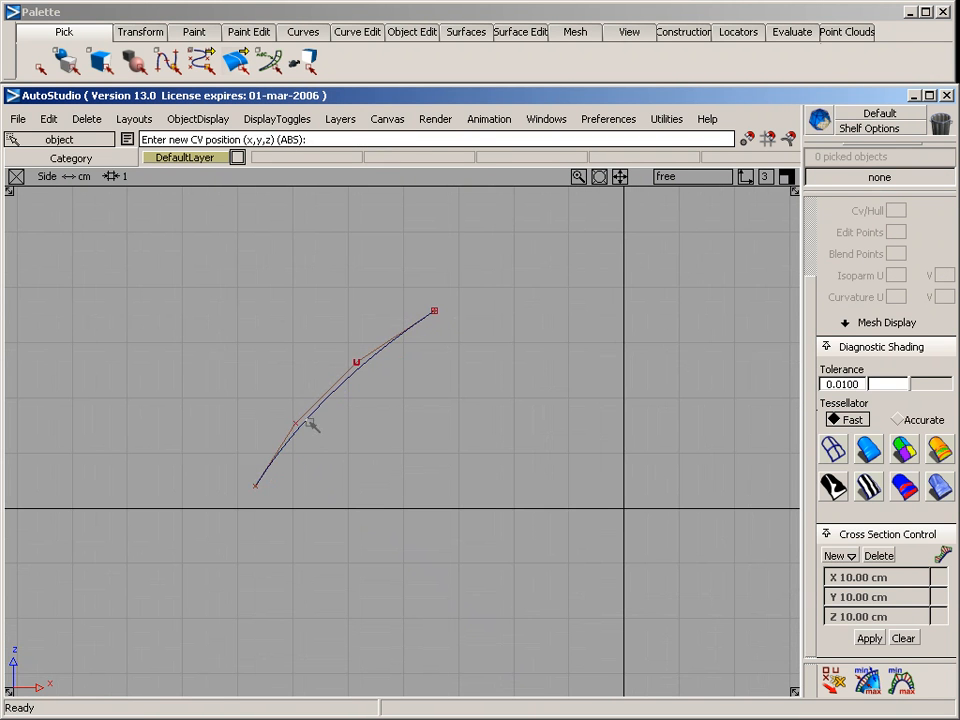
{"action": "middle_click_drag", "start_coordinate": [422, 405], "coordinate": [339, 396], "text": "alt+shift"}
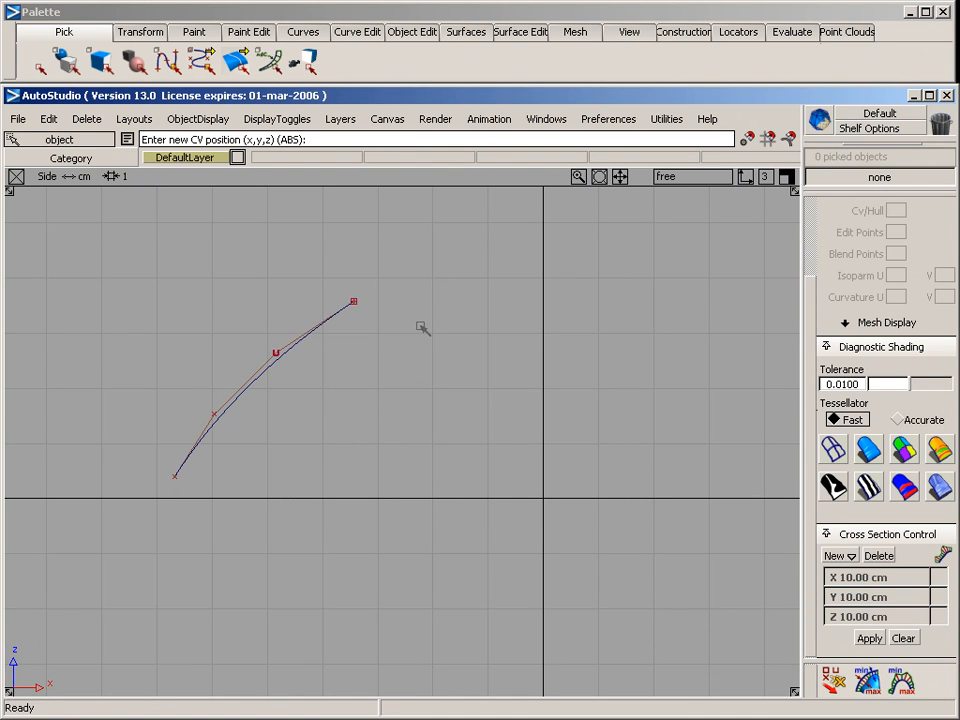
Draw a four-CV curve in the top view, starting at the profile curve's upper end and bending gradually toward the vertical axis
{"action": "left_click", "coordinate": [381, 303]}
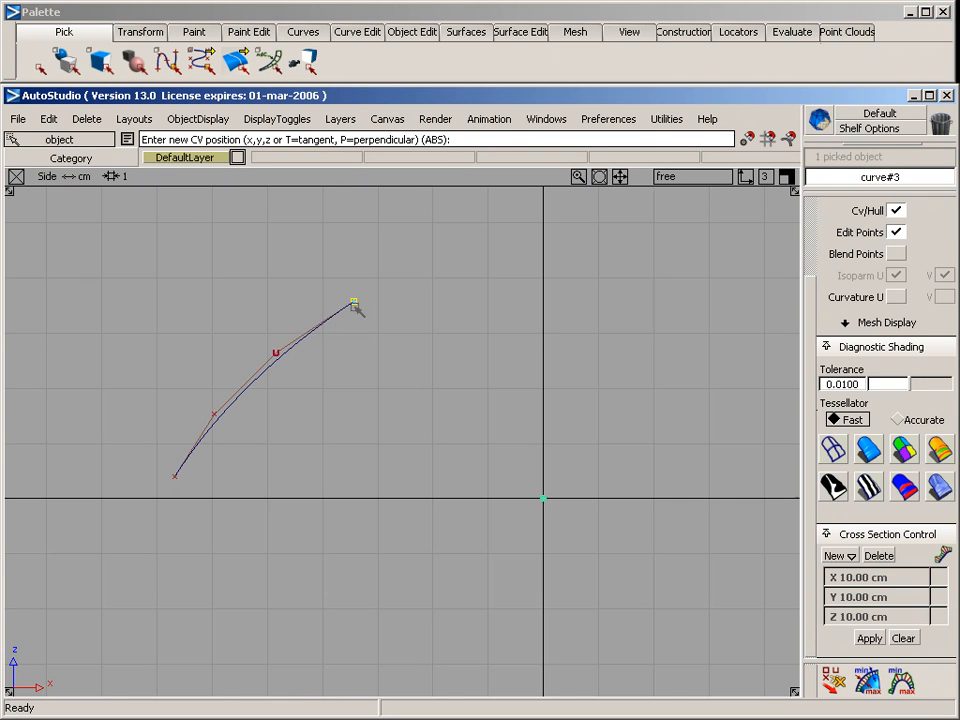
{"action": "key", "text": "F5"}
{"action": "right_click_drag", "start_coordinate": [353, 393], "coordinate": [353, 401]}
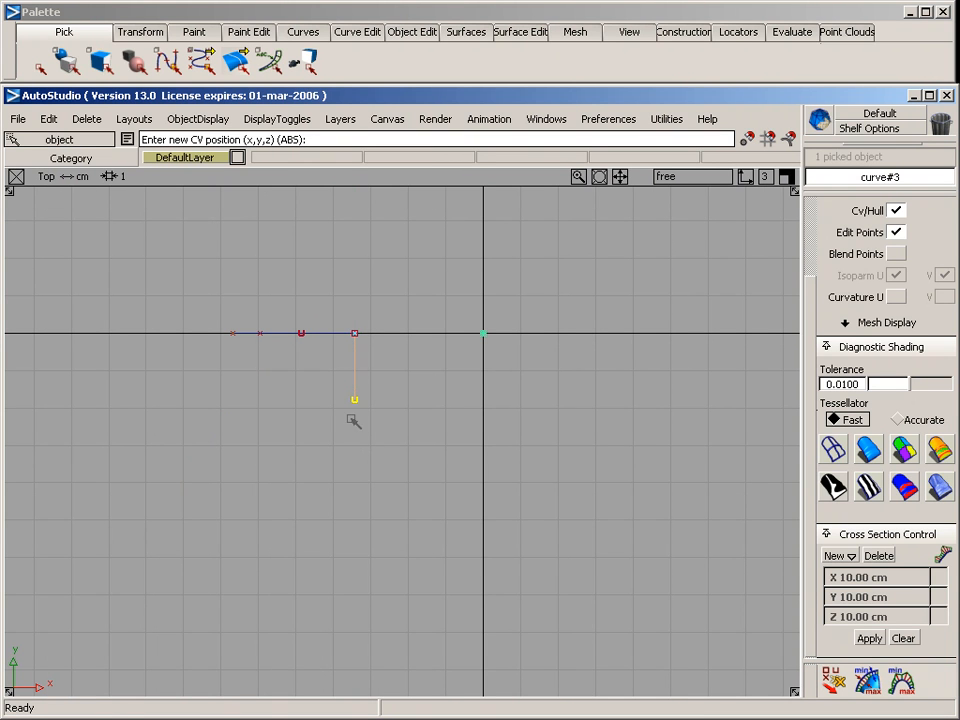
{"action": "left_click", "coordinate": [368, 470]}
{"action": "left_click", "coordinate": [401, 536]}
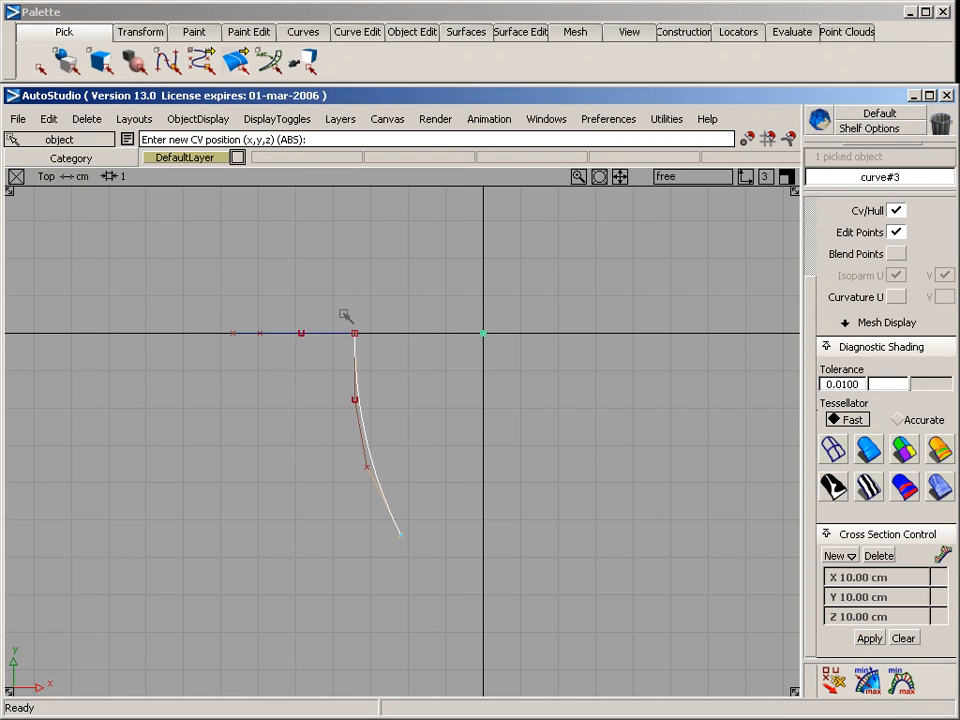
Draw a second four-CV side curve in the top view, from the profile's lower end and roughly parallel to the first one
{"action": "left_click_drag", "start_coordinate": [264, 443], "coordinate": [249, 303], "text": "ctrl+shift"}
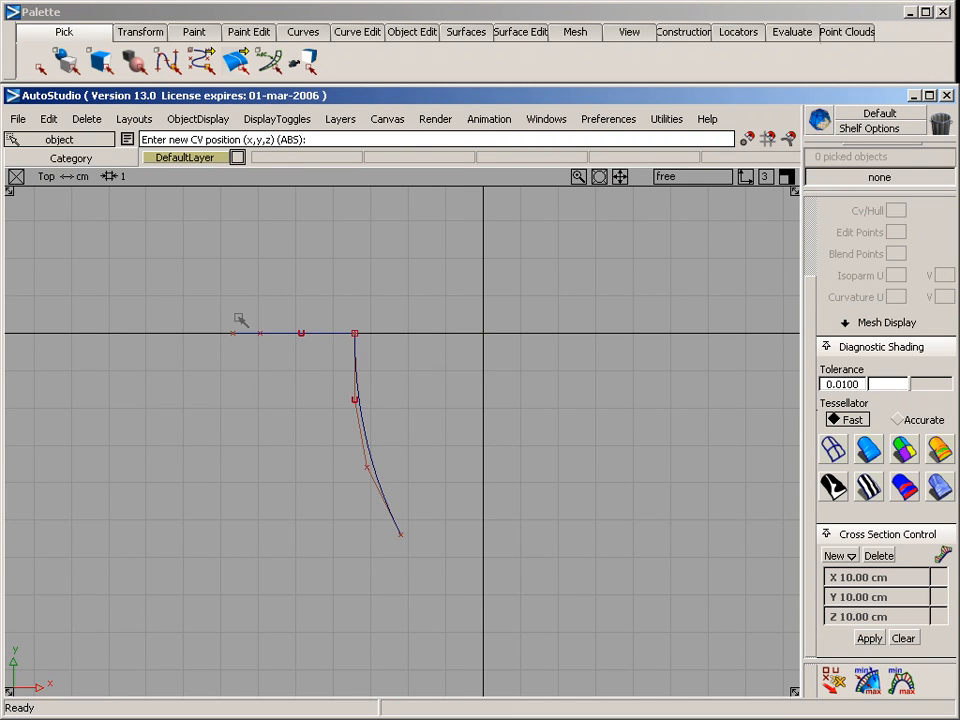
{"action": "left_click", "coordinate": [236, 345]}
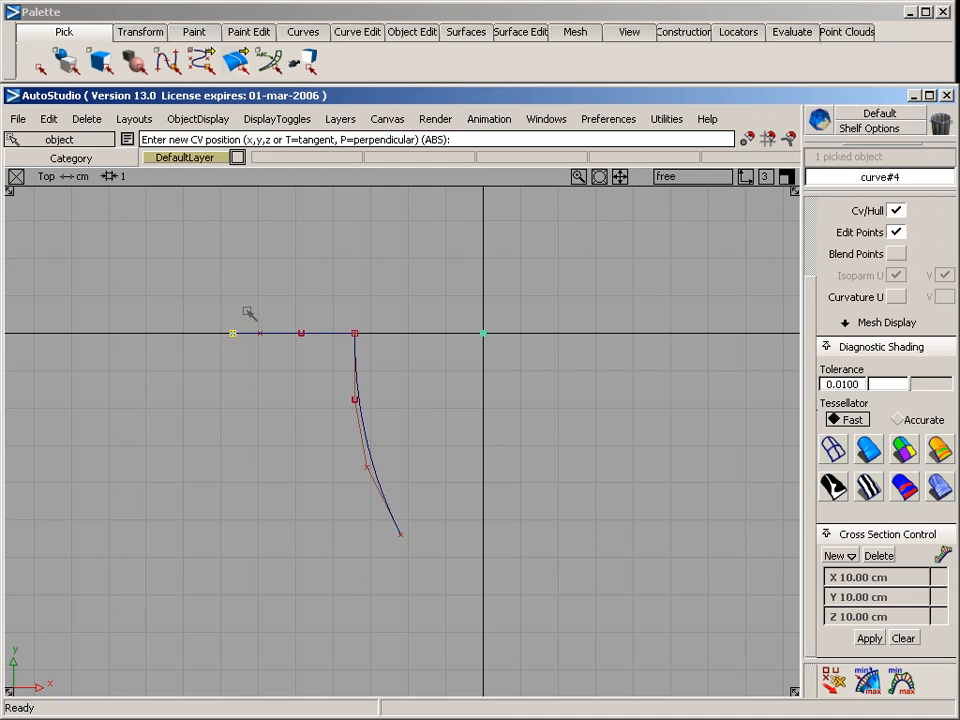
{"action": "left_click", "coordinate": [233, 399]}
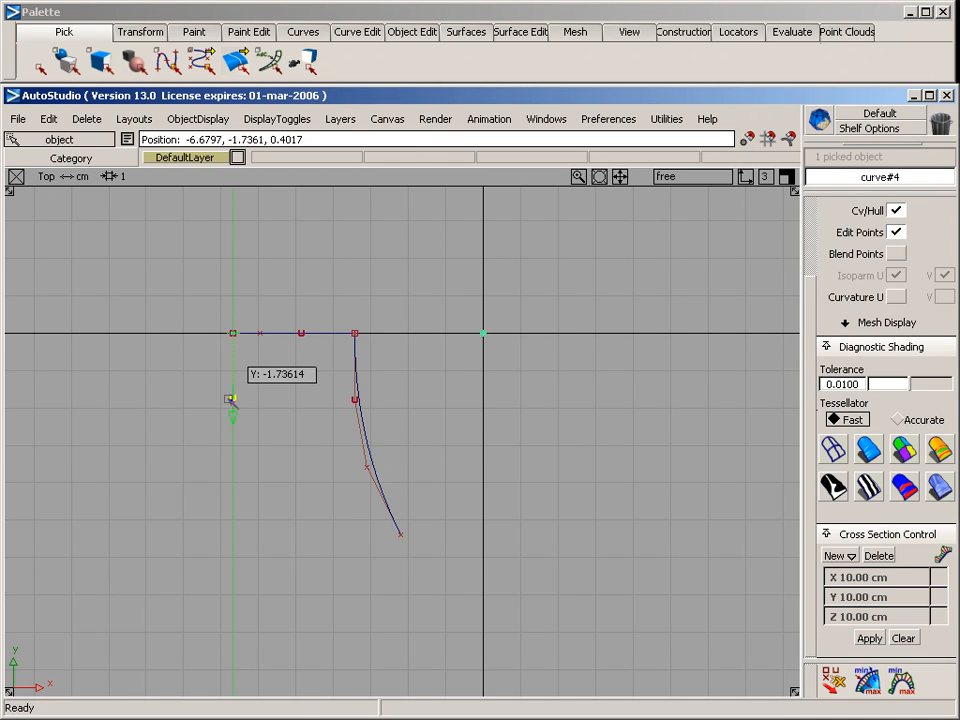
{"action": "left_click", "coordinate": [247, 470]}
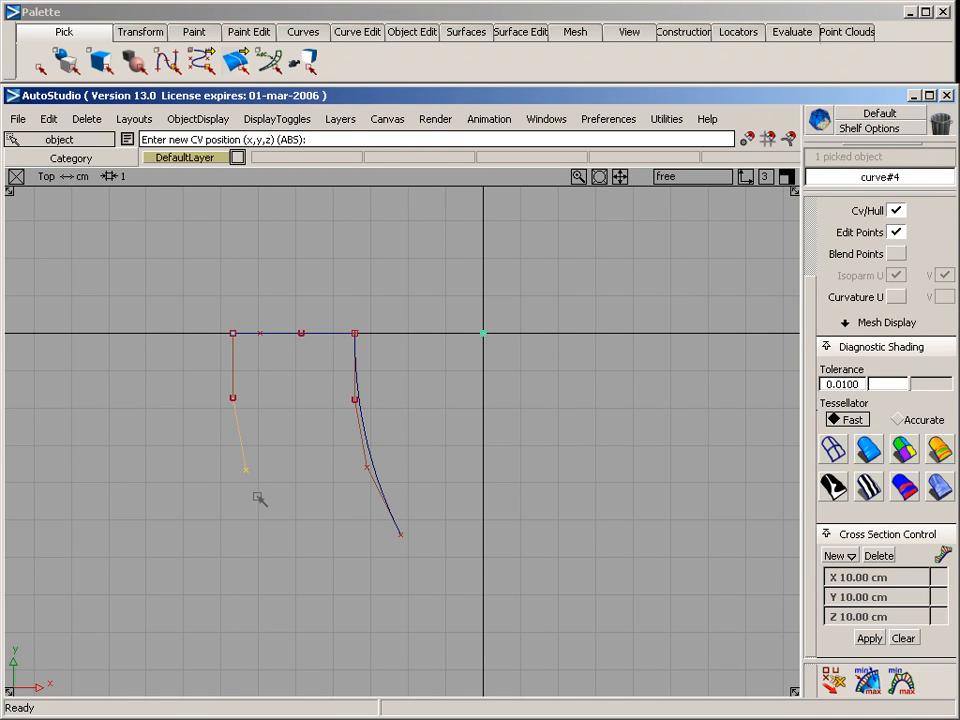
{"action": "left_click", "coordinate": [284, 538]}
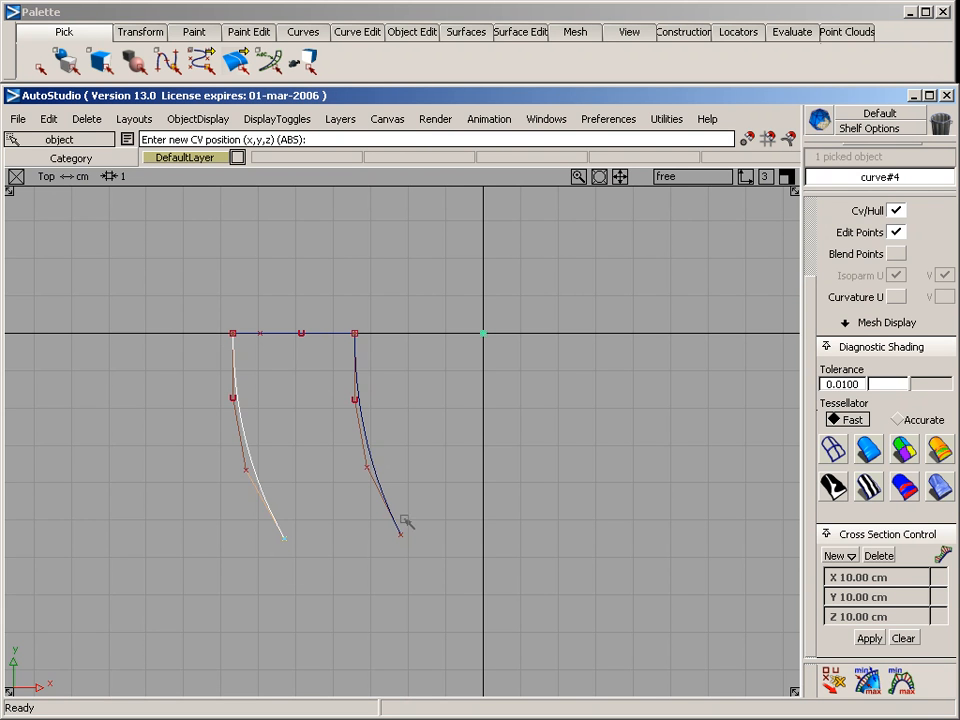
Close the outline with a four-CV curve shaped in the side view, joining the free ends of the lower and upper side curves
{"action": "right_click_drag", "start_coordinate": [326, 521], "coordinate": [377, 527], "text": "alt+shift"}
{"action": "middle_click_drag", "start_coordinate": [377, 527], "coordinate": [400, 499], "text": "alt+shift"}
{"action": "key", "text": "F8"}
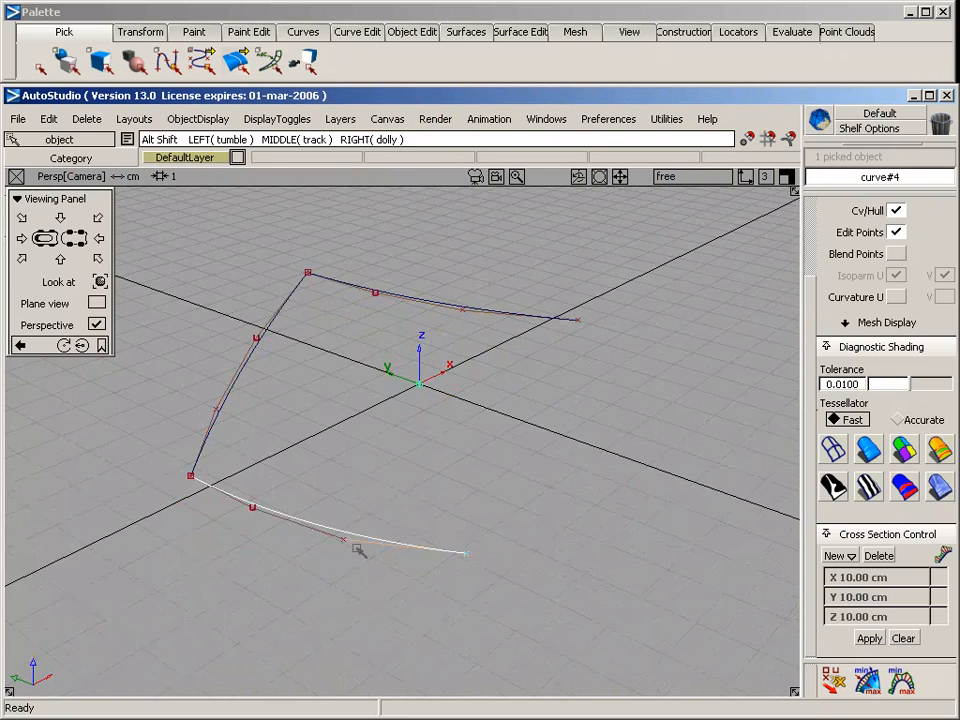
{"action": "left_click_drag", "start_coordinate": [365, 541], "coordinate": [384, 555], "text": "alt+shift"}
{"action": "left_click_drag", "start_coordinate": [505, 631], "coordinate": [438, 491]}
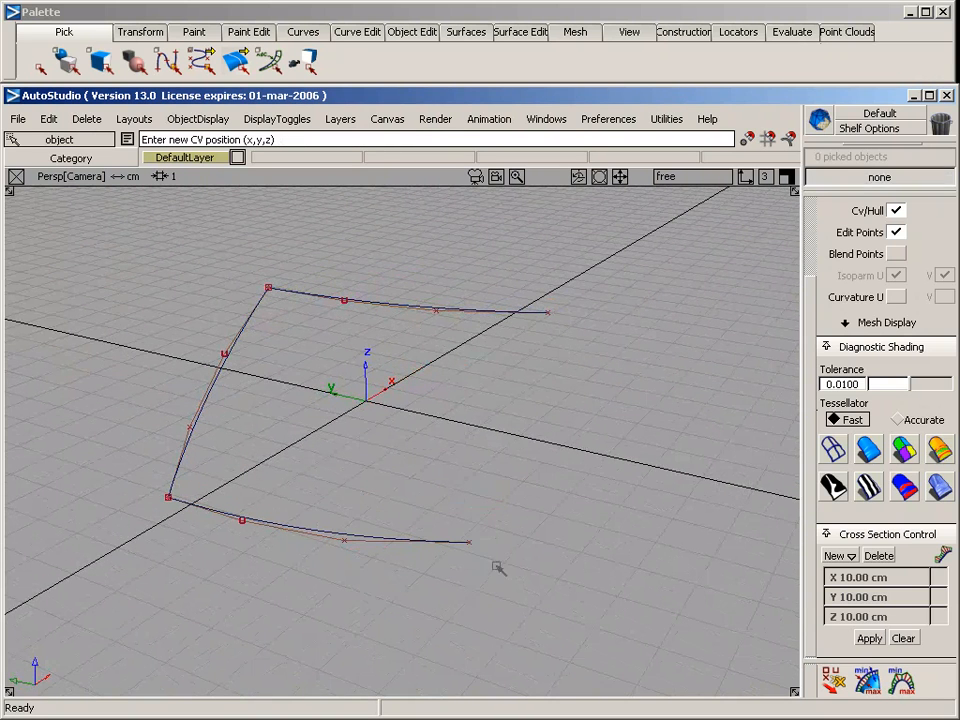
{"action": "left_click", "coordinate": [469, 542]}
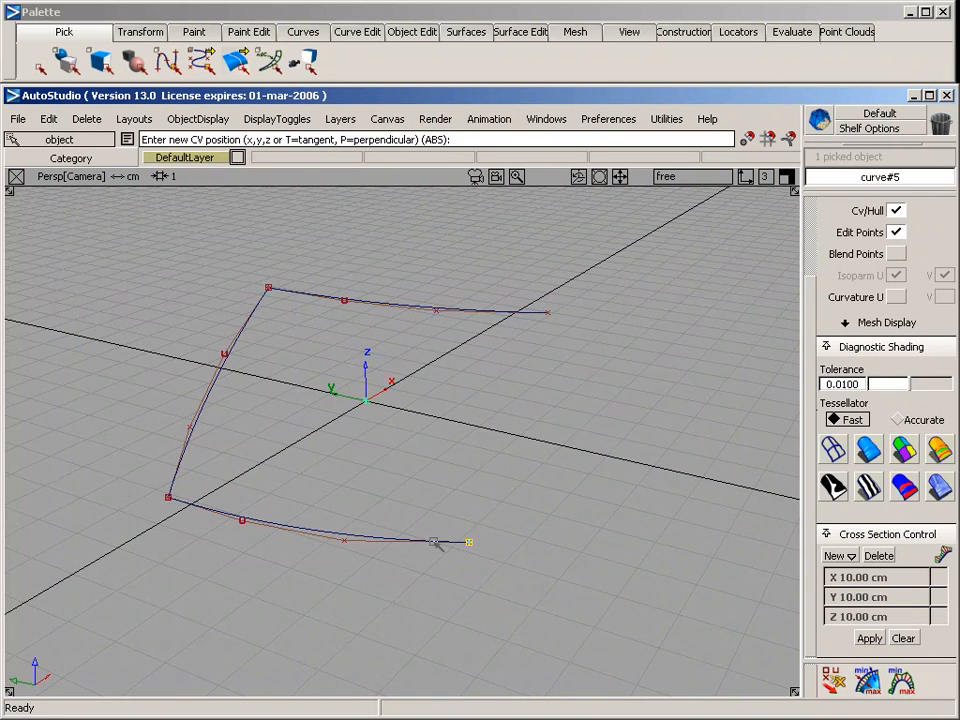
{"action": "key", "text": "F6"}
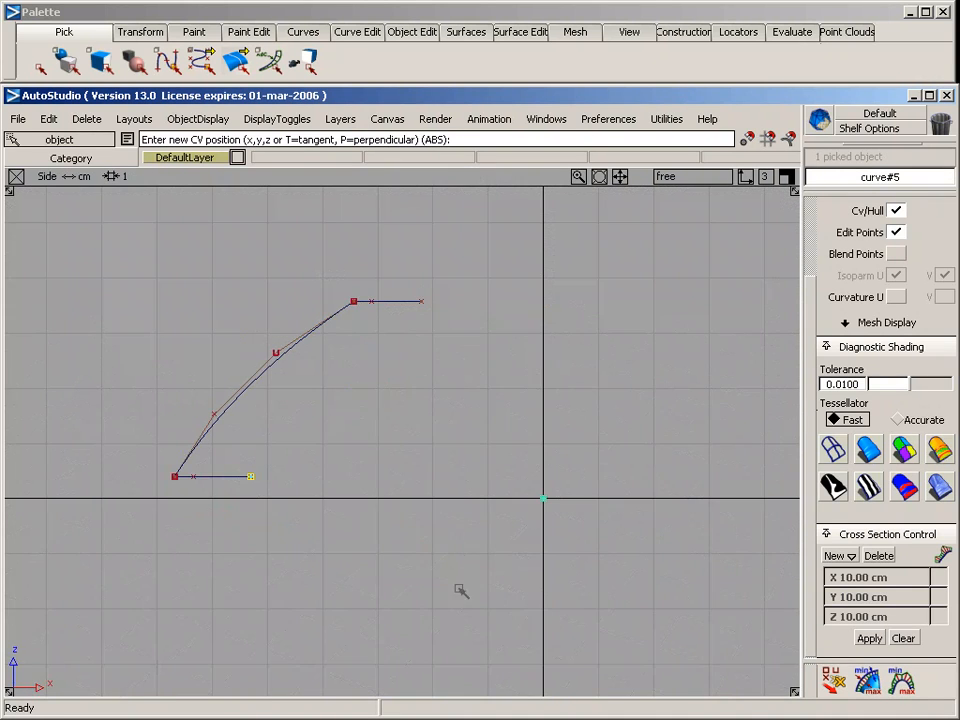
{"action": "left_click", "coordinate": [293, 417]}
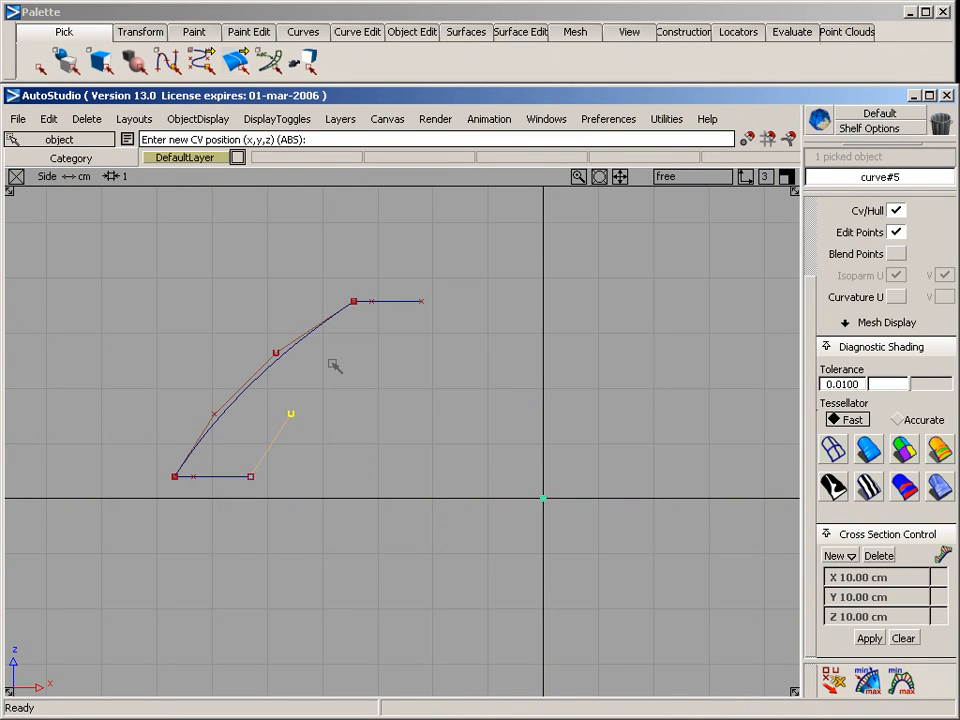
{"action": "left_click", "coordinate": [349, 357]}
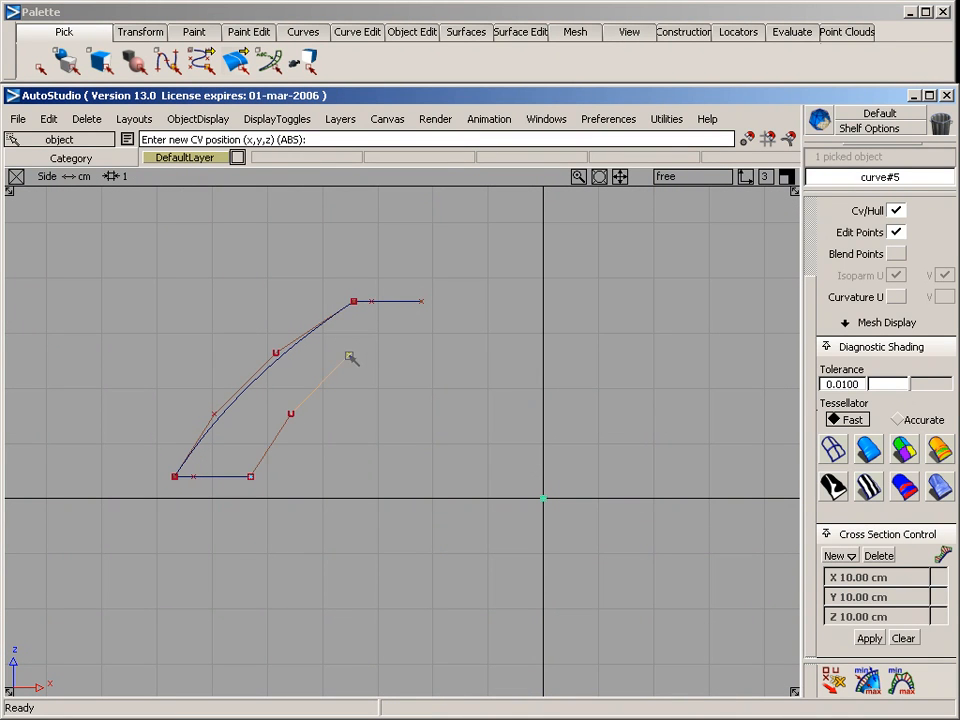
{"action": "left_click", "coordinate": [418, 314]}
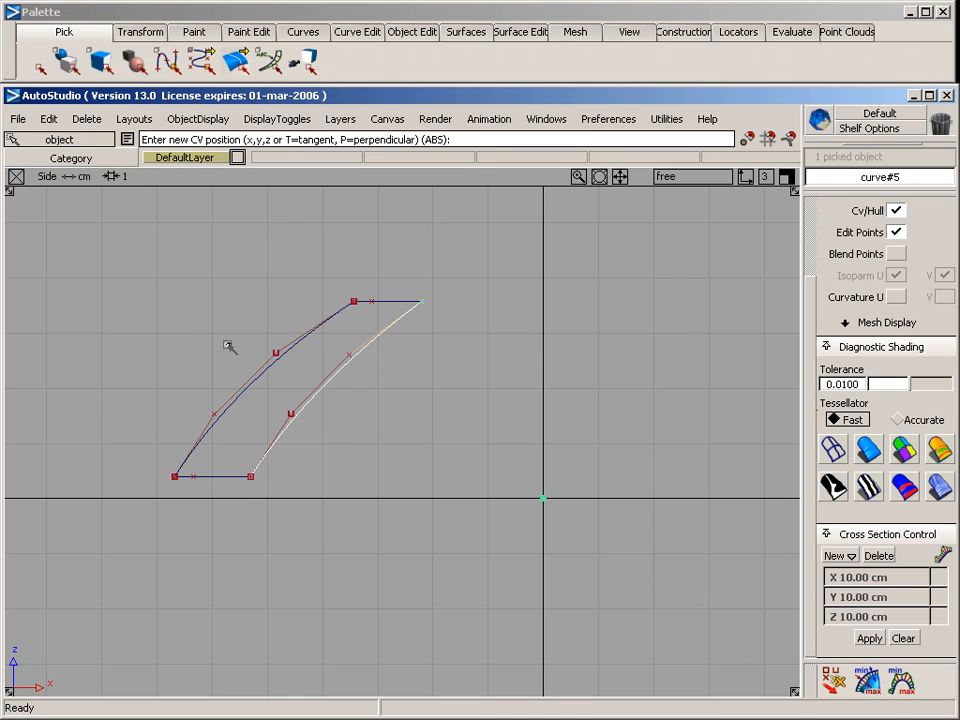
Clear the selection with the four boundary curves shown in the perspective view
{"action": "left_click_drag", "start_coordinate": [225, 343], "coordinate": [288, 330], "text": "ctrl+shift"}
{"action": "key", "text": "F8"}
{"action": "left_click_drag", "start_coordinate": [353, 555], "coordinate": [337, 407], "text": "ctrl+shift"}
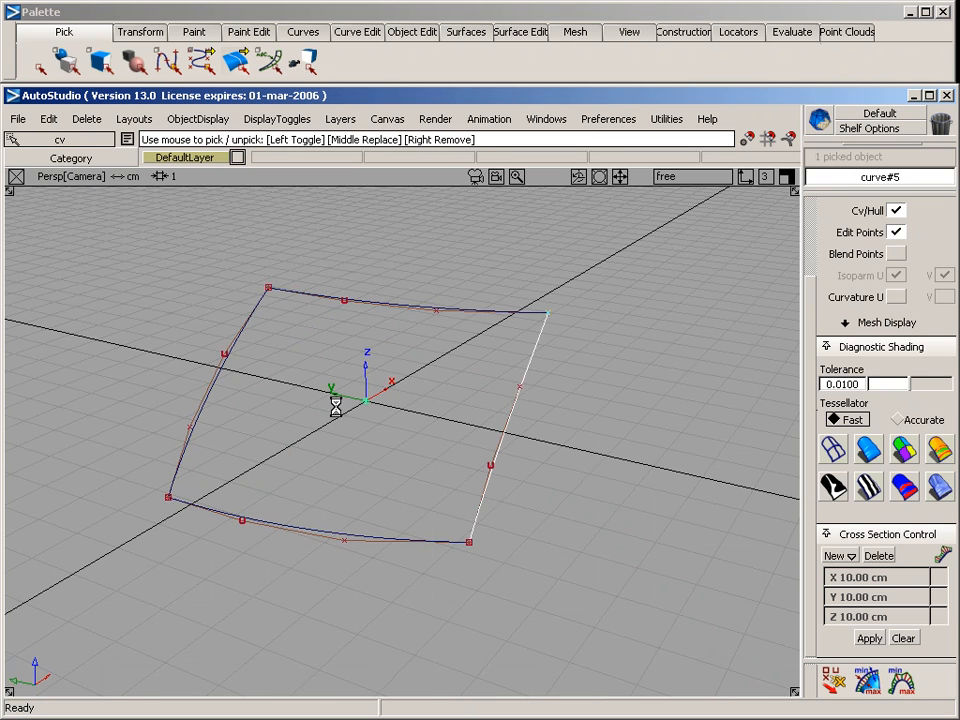
{"action": "left_click_drag", "start_coordinate": [262, 459], "coordinate": [207, 493], "text": "alt+shift"}
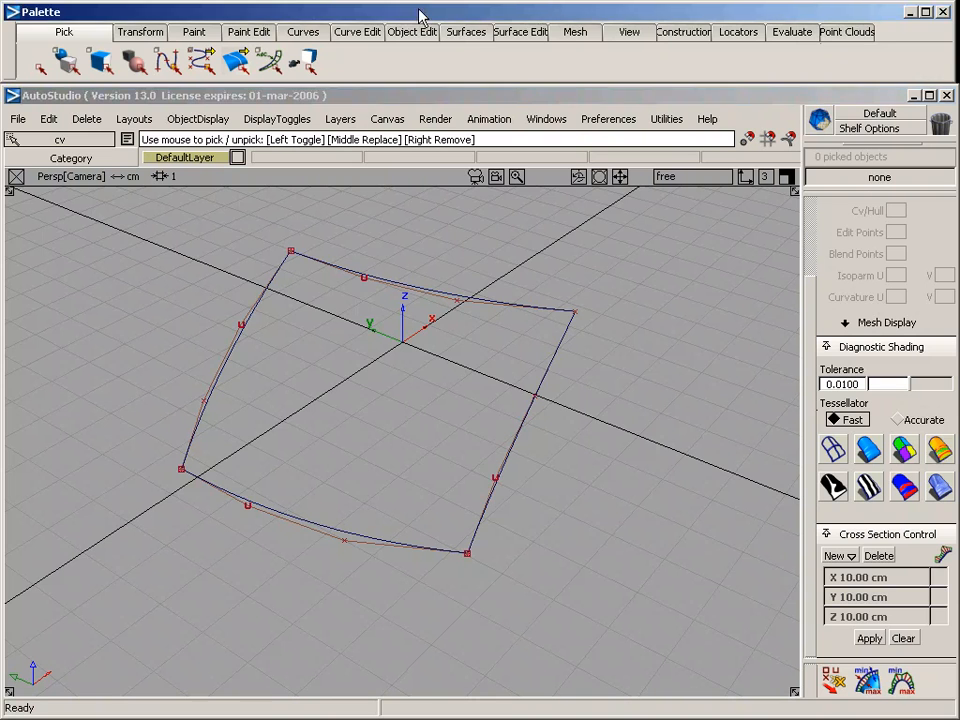
Start a Square boundary surface with the original profile curve as first boundary and set its continuity to implied tangent
{"action": "left_click", "coordinate": [466, 30]}
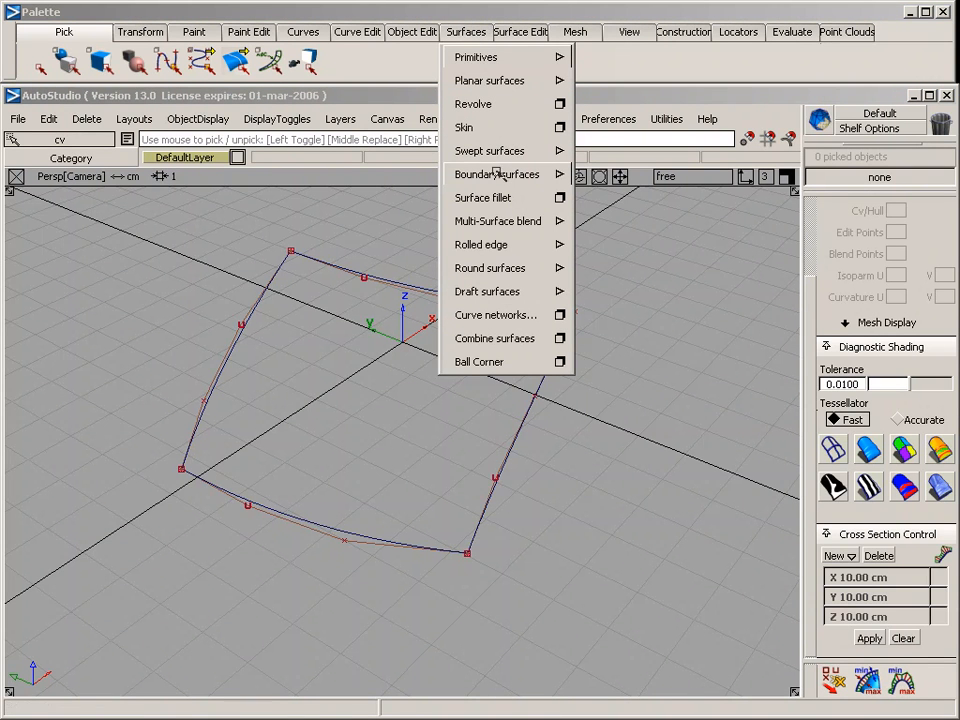
{"action": "mouse_move", "coordinate": [497, 173]}
{"action": "left_click", "coordinate": [643, 177]}
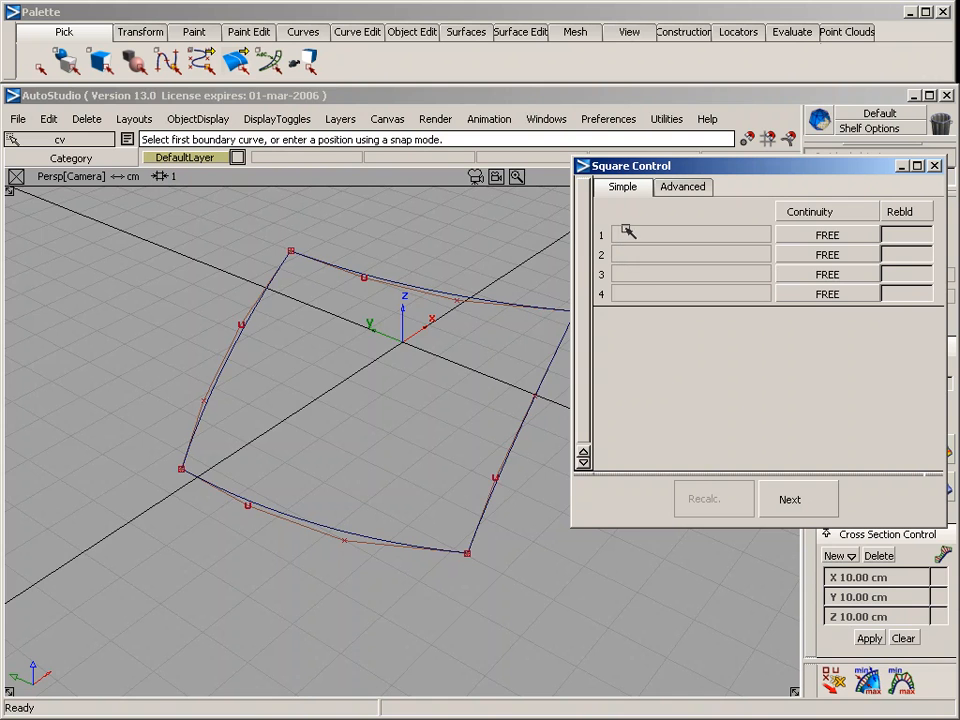
{"action": "middle_click_drag", "start_coordinate": [469, 347], "coordinate": [429, 366], "text": "alt+shift"}
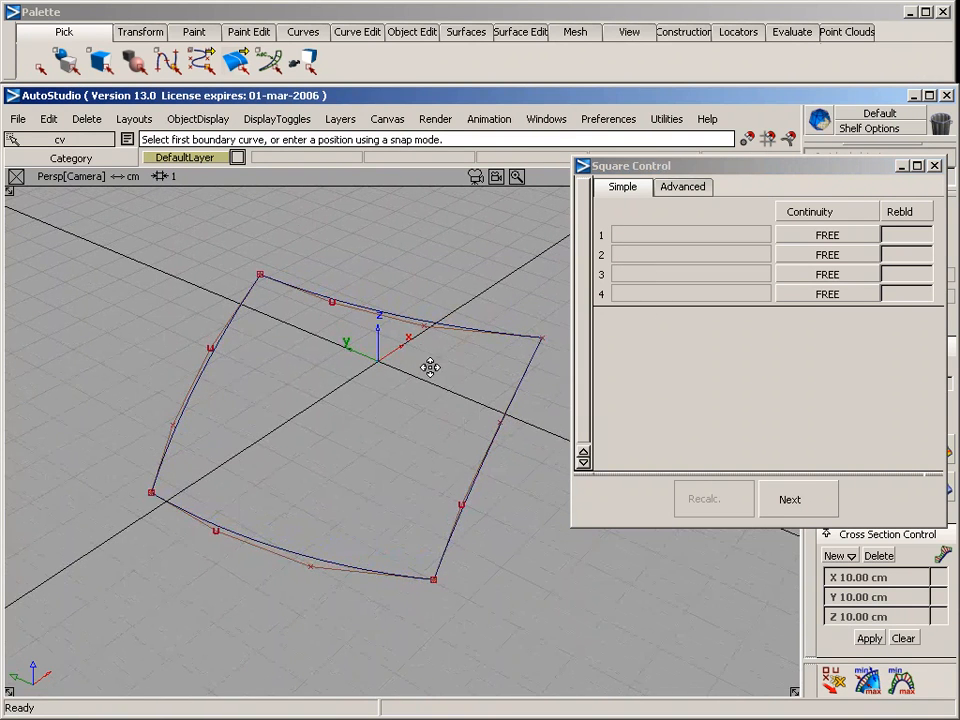
{"action": "mouse_move", "coordinate": [463, 332]}
{"action": "left_mouse_down", "text": "alt+shift"}
{"action": "mouse_move", "coordinate": [395, 412]}
{"action": "mouse_move", "coordinate": [339, 377]}
{"action": "mouse_move", "coordinate": [349, 360]}
{"action": "left_mouse_up", "text": "alt+shift"}
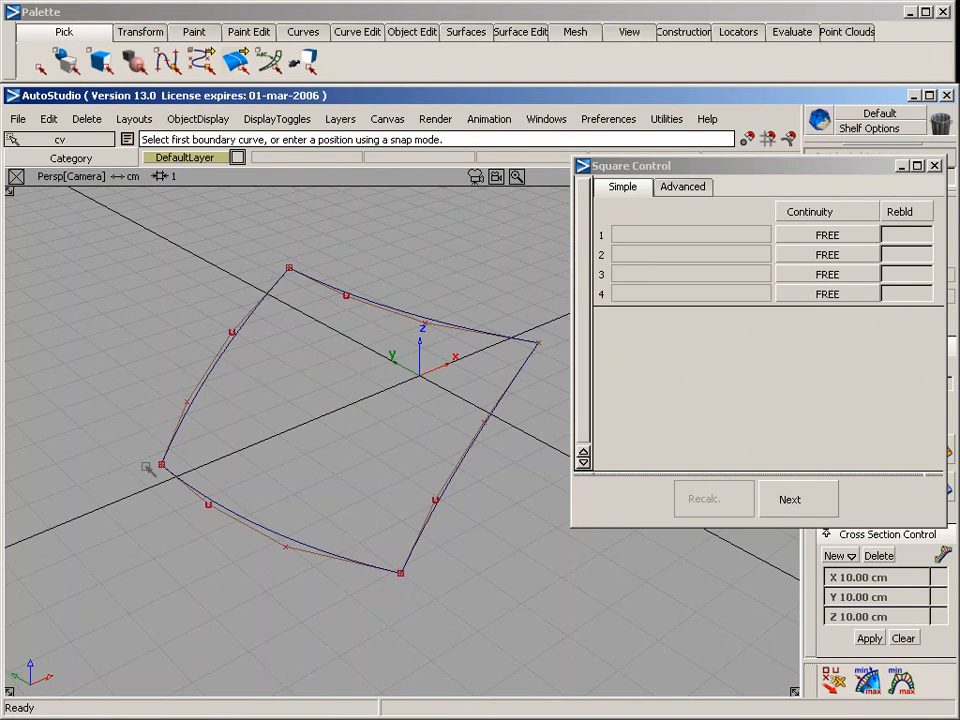
{"action": "left_click", "coordinate": [227, 362]}
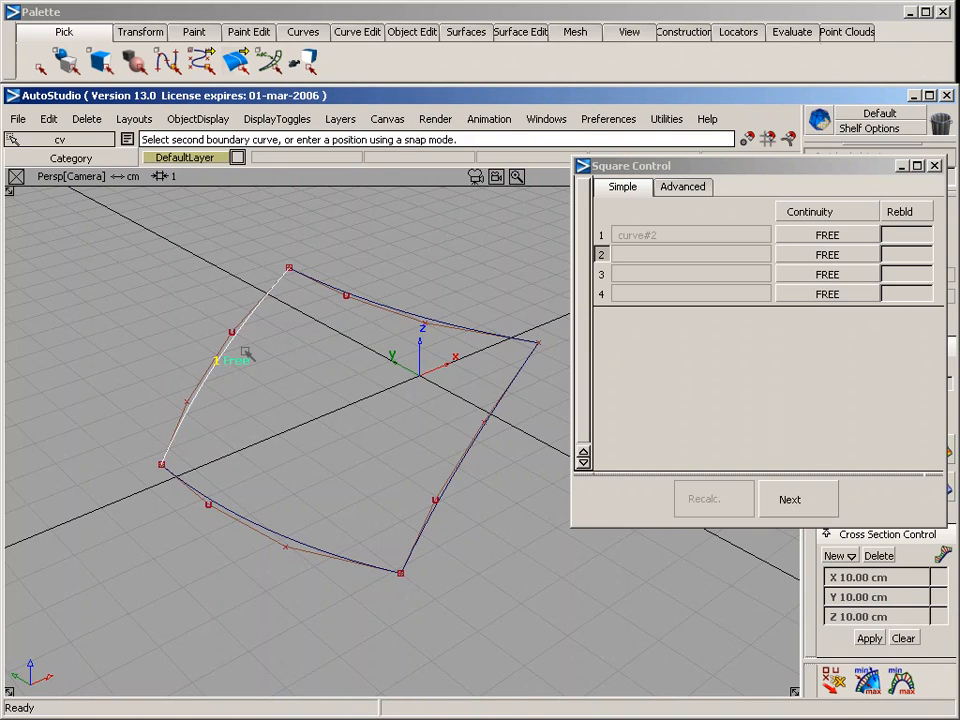
{"action": "left_click", "coordinate": [830, 236]}
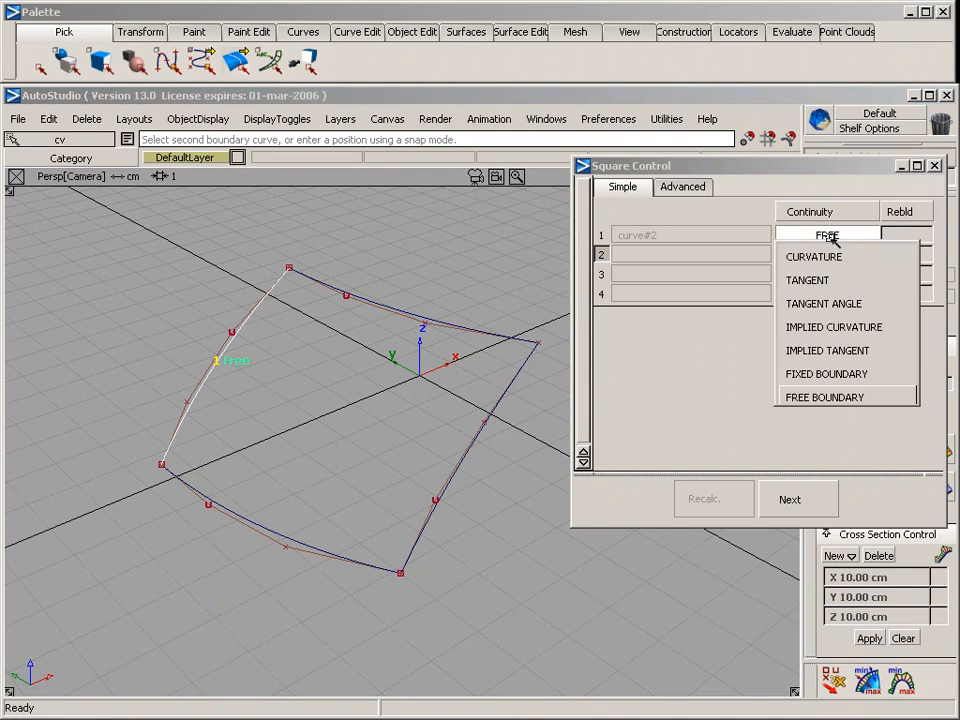
{"action": "left_click", "coordinate": [838, 350]}
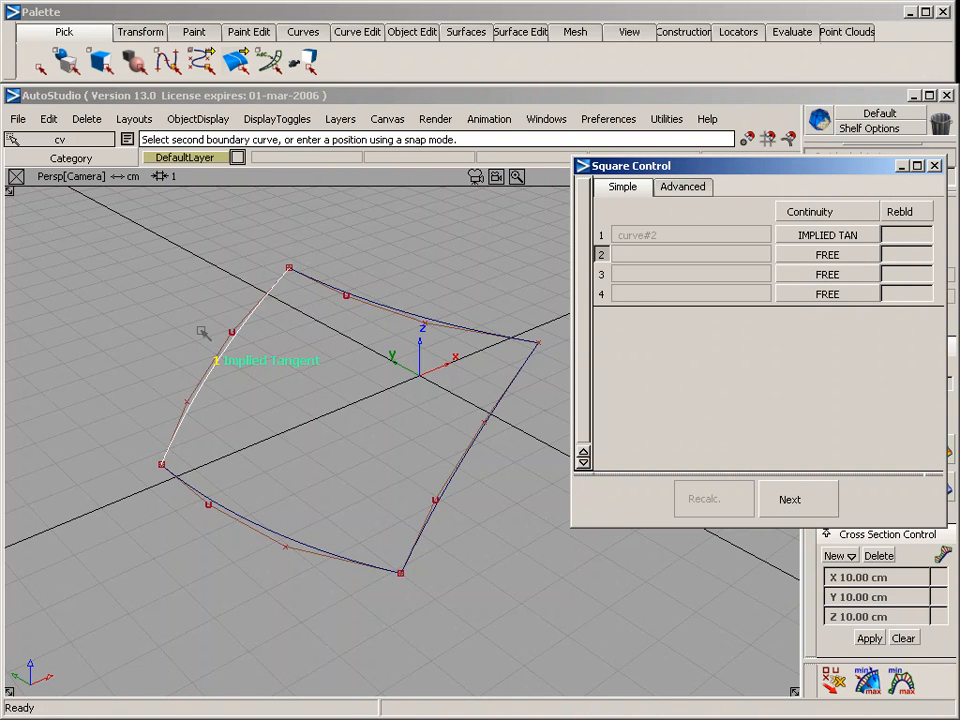
Build the square surface by picking the lower, closing and upper curves as boundaries 2, 3 and 4 with free continuity
{"action": "left_click", "coordinate": [286, 536]}
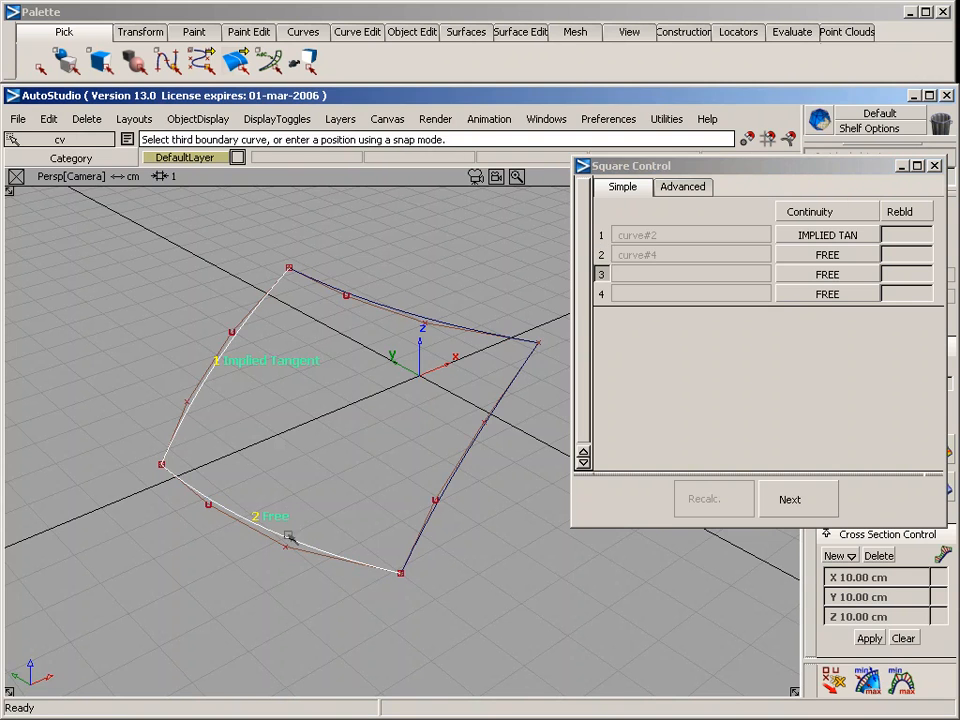
{"action": "left_click", "coordinate": [433, 517]}
{"action": "left_click", "coordinate": [455, 328]}
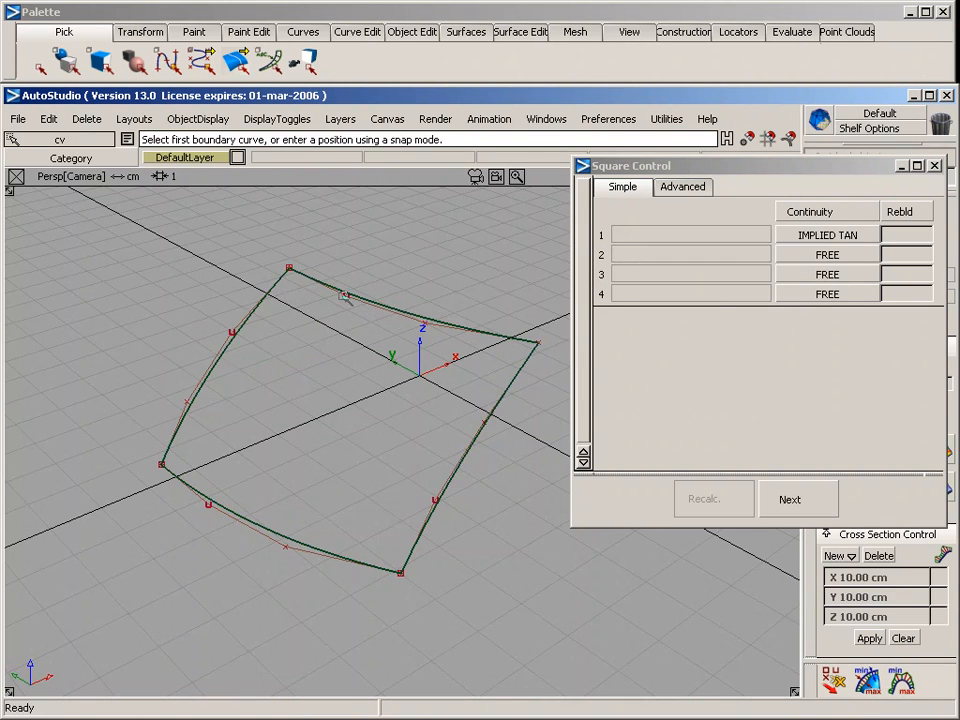
Create two new layers and rename the first one "curves"
{"action": "left_click", "coordinate": [343, 120]}
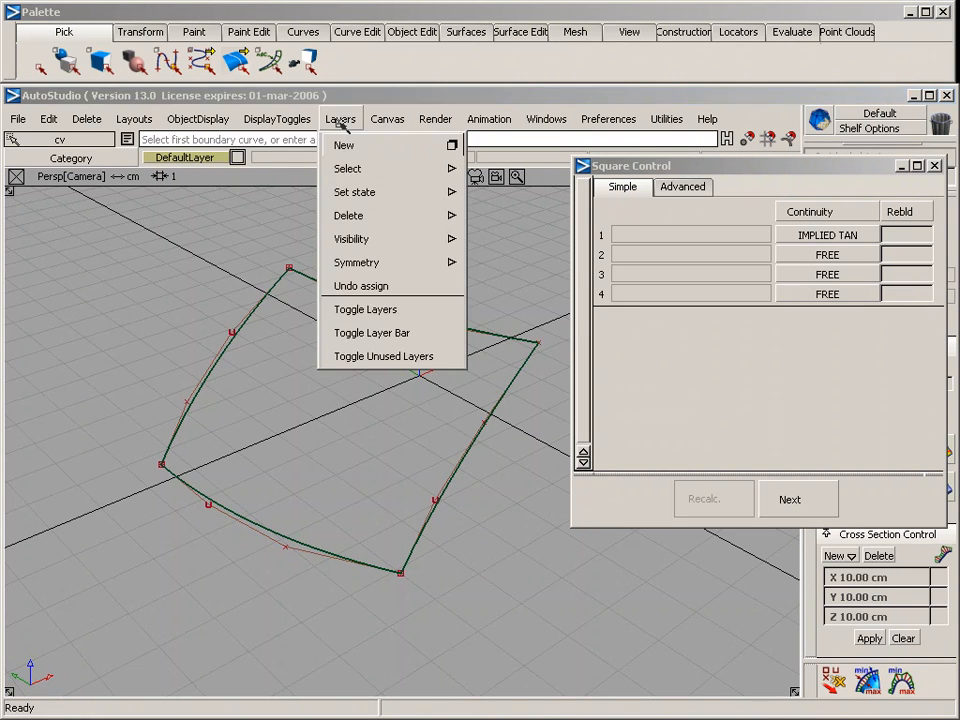
{"action": "left_click", "coordinate": [339, 142]}
{"action": "left_click", "coordinate": [343, 118]}
{"action": "left_click", "coordinate": [338, 143]}
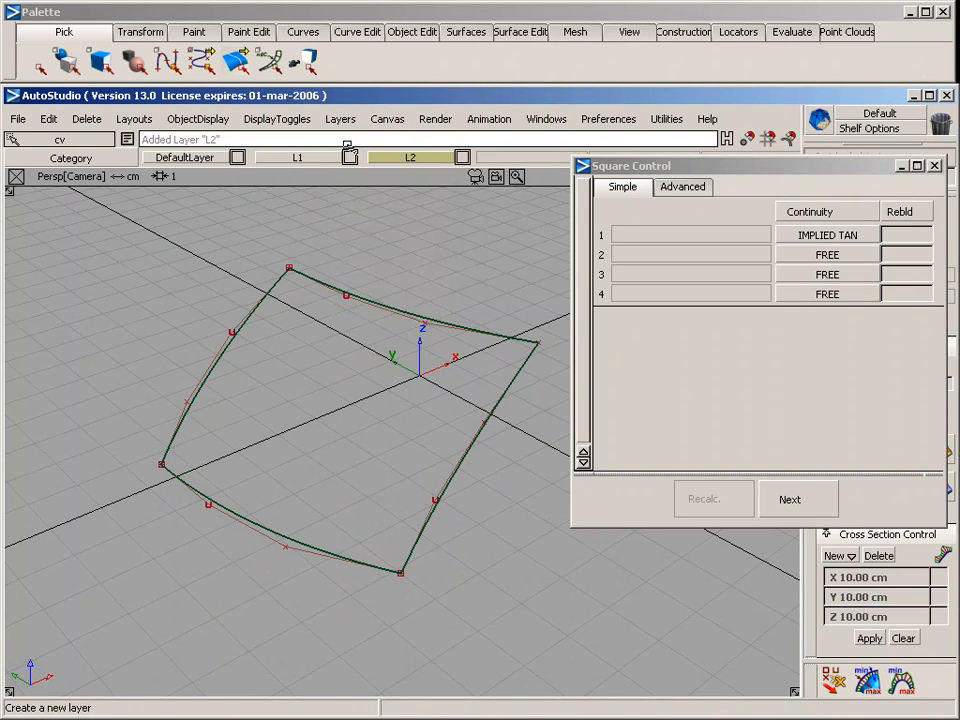
{"action": "left_click", "coordinate": [316, 158]}
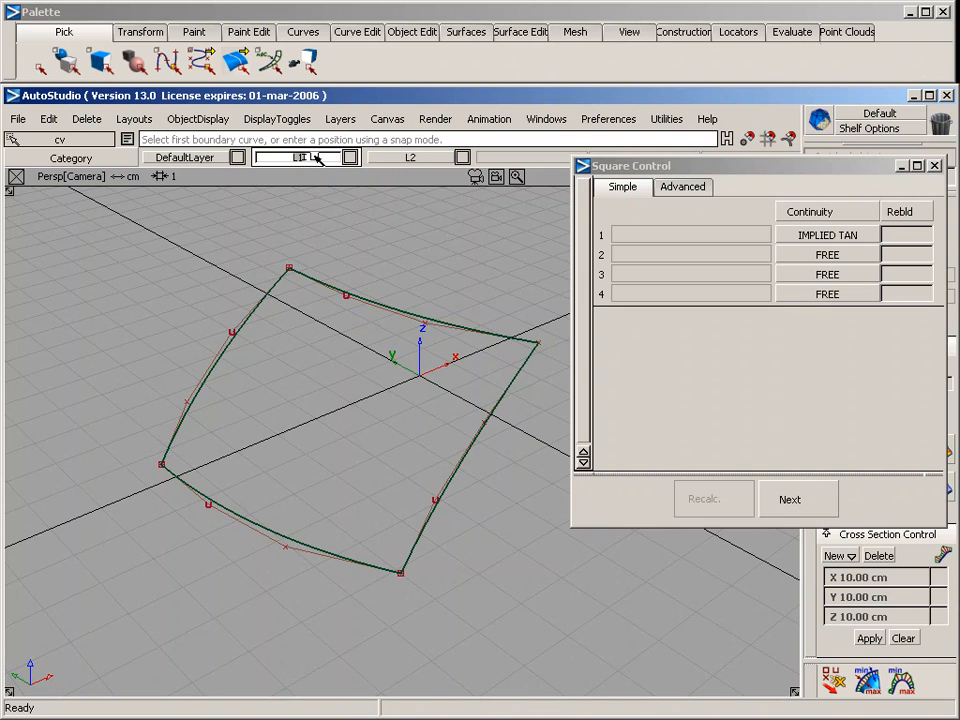
{"action": "type", "text": "curves"}
{"action": "key", "text": "Return"}
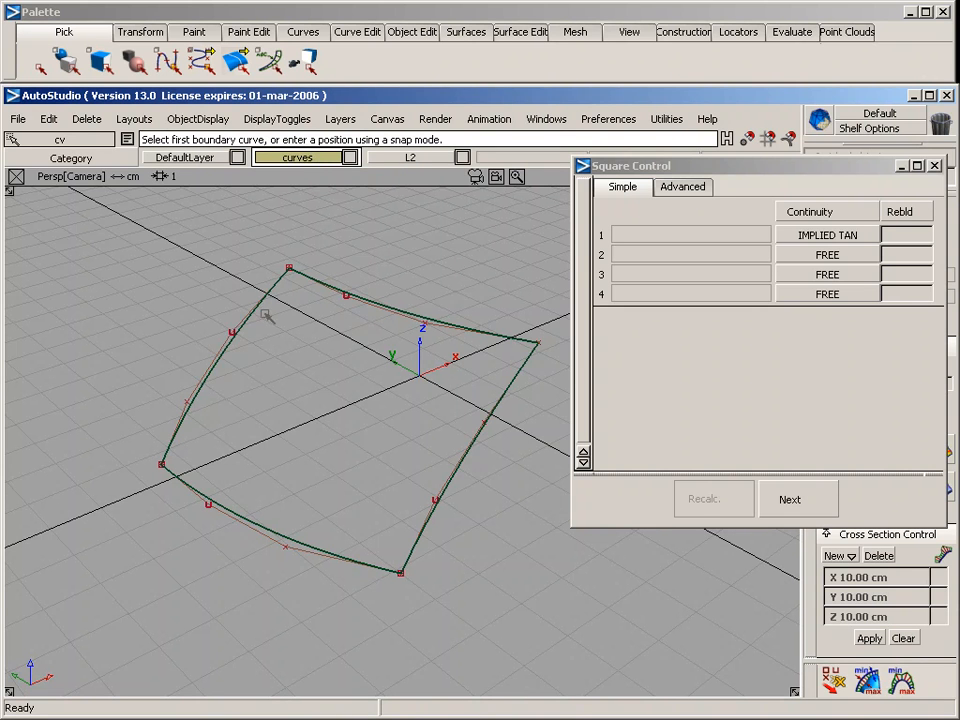
Pick the four boundary curves and assign them to the "curves" layer
{"action": "left_click_drag", "start_coordinate": [215, 263], "coordinate": [244, 281], "text": "ctrl+shift"}
{"action": "left_click_drag", "start_coordinate": [173, 246], "coordinate": [546, 558]}
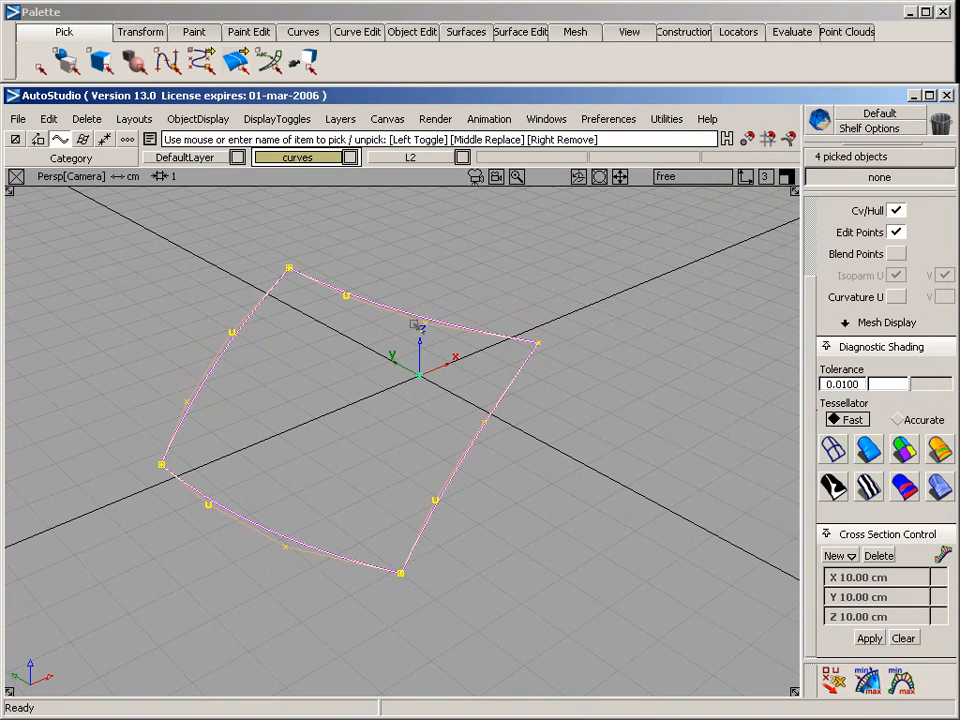
{"action": "right_click", "coordinate": [291, 162]}
{"action": "left_click", "coordinate": [300, 244]}
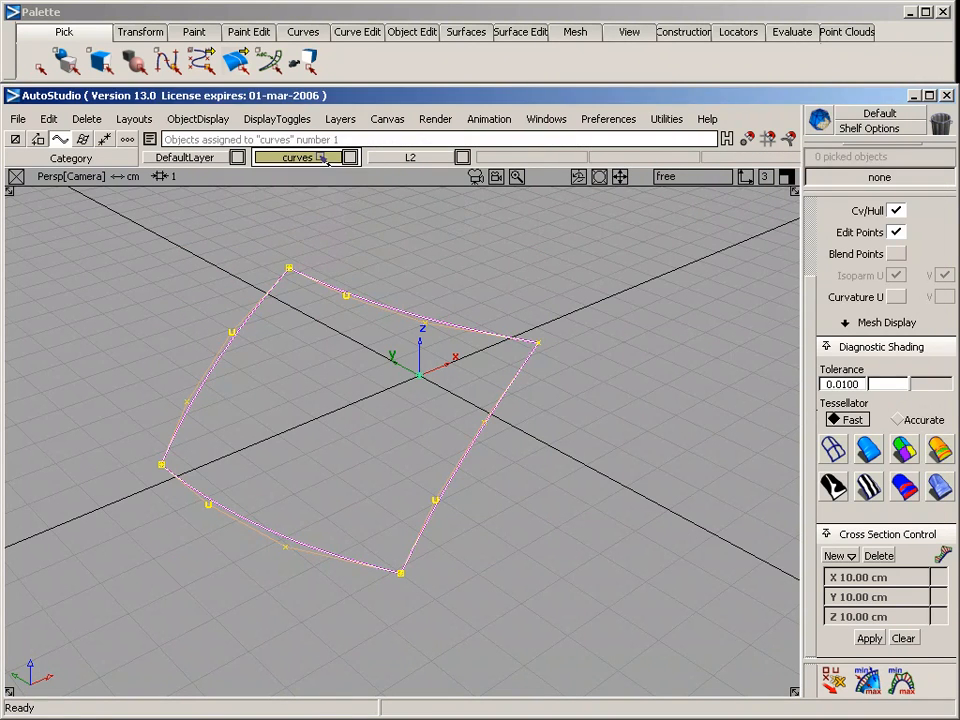
Hide the "curves" layer and rename layer L2 as "surface"
{"action": "right_click", "coordinate": [322, 160]}
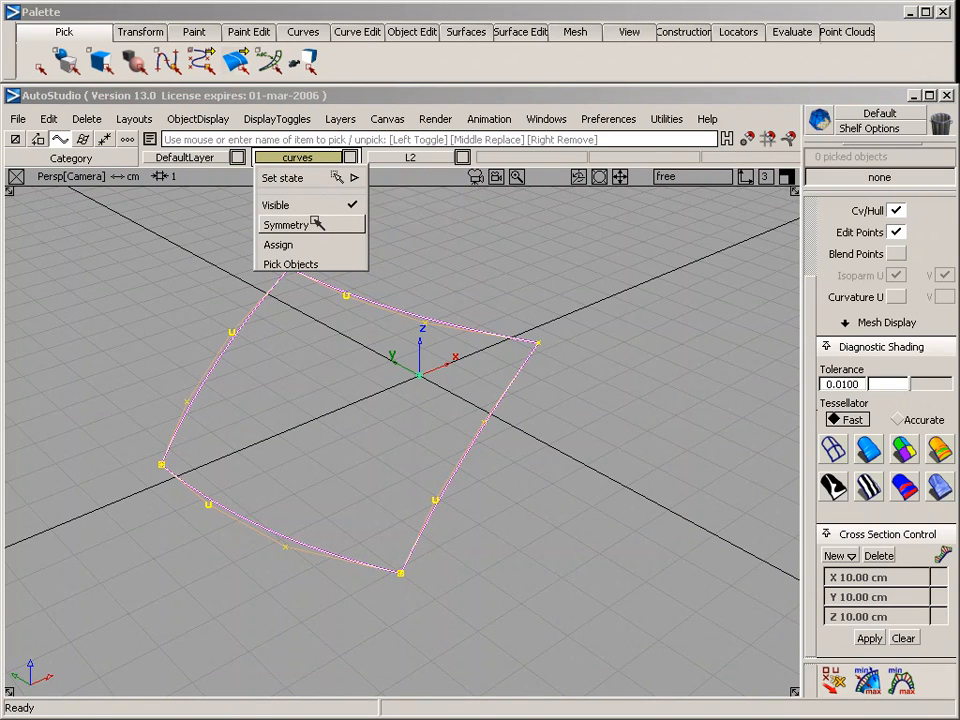
{"action": "left_click", "coordinate": [317, 204]}
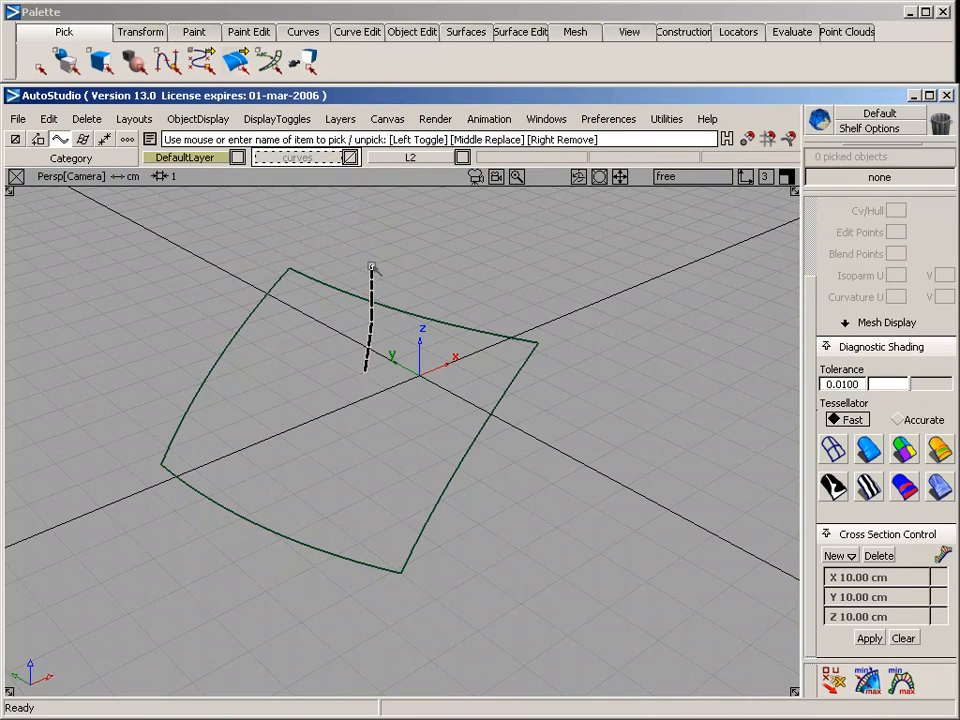
{"action": "left_click_drag", "start_coordinate": [372, 268], "coordinate": [365, 370], "text": "ctrl+shift"}
{"action": "left_click_drag", "start_coordinate": [384, 205], "coordinate": [379, 150], "text": "ctrl+shift"}
{"action": "left_click", "coordinate": [409, 158]}
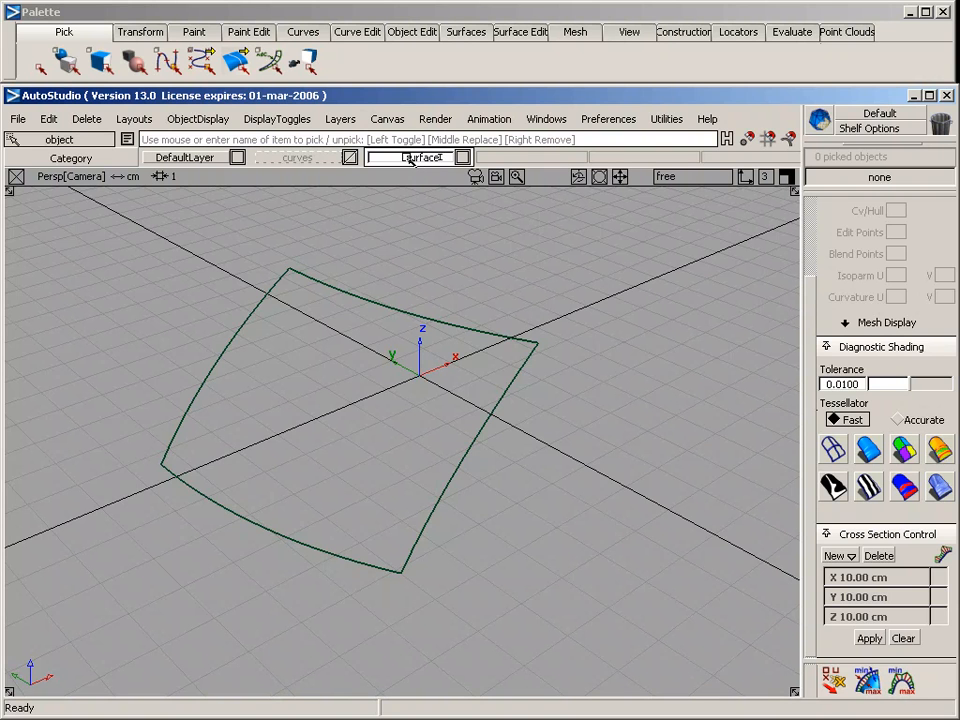
Pick the square surface and assign it to the "surface" layer
{"action": "left_click", "coordinate": [335, 278]}
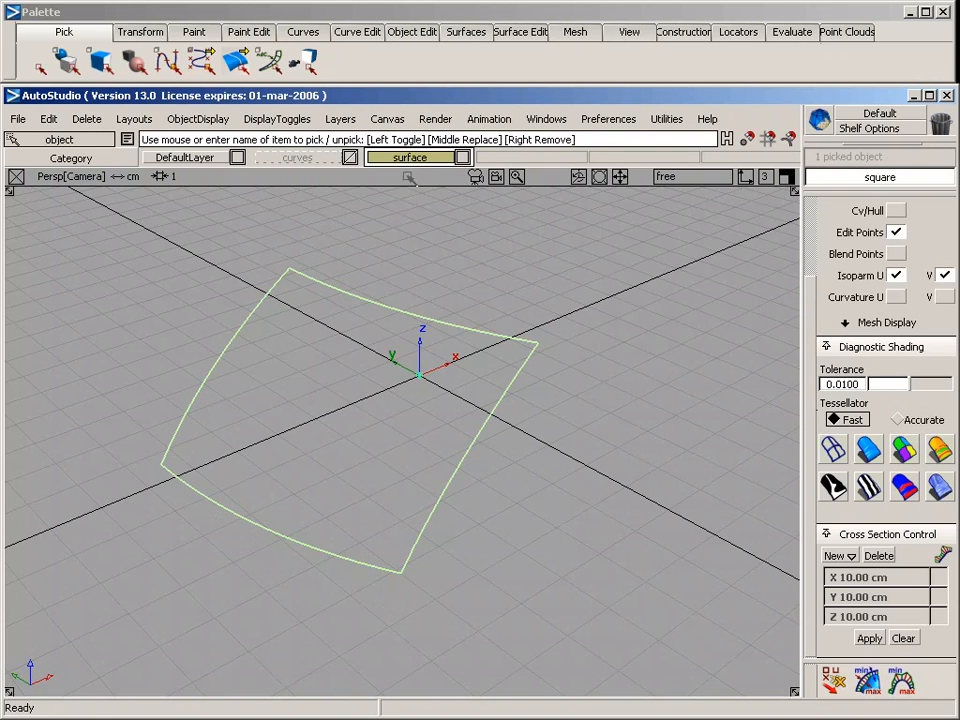
{"action": "right_click", "coordinate": [430, 160]}
{"action": "left_click", "coordinate": [420, 242]}
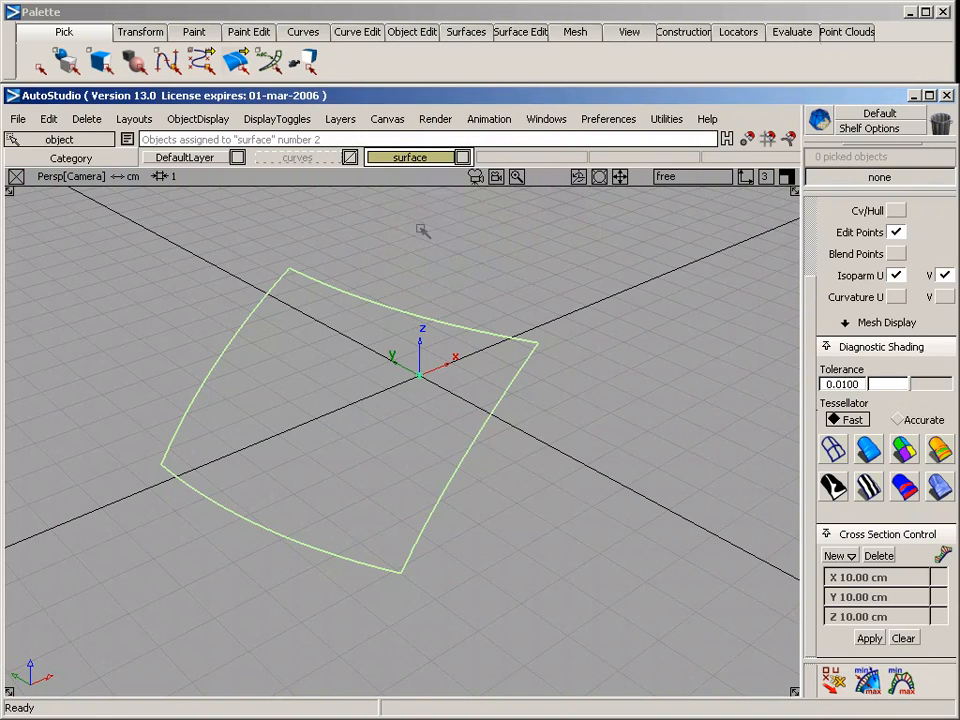
Turn on symmetry for the "surface" layer to show the mirrored half
{"action": "right_click", "coordinate": [436, 160]}
{"action": "left_click", "coordinate": [430, 222]}
{"action": "left_click_drag", "start_coordinate": [349, 326], "coordinate": [730, 416], "text": "alt+shift"}
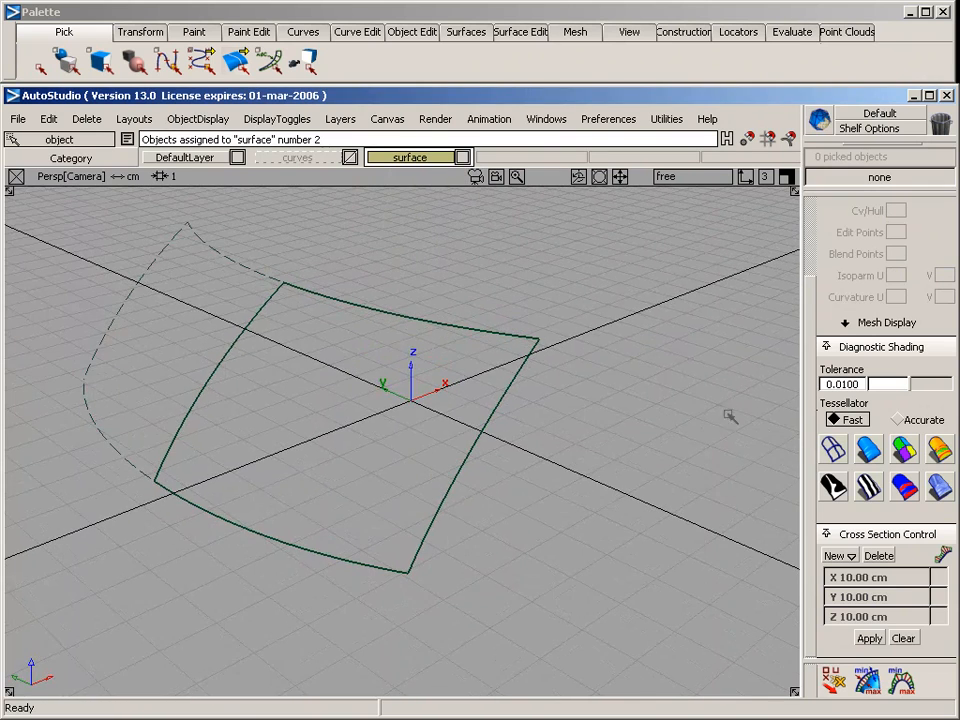
Shade the surface and its mirrored half with reflections enabled, and examine the smoothness across the symmetry plane
{"action": "left_click", "coordinate": [868, 449]}
{"action": "middle_click_drag", "start_coordinate": [371, 331], "coordinate": [448, 330], "text": "alt+shift"}
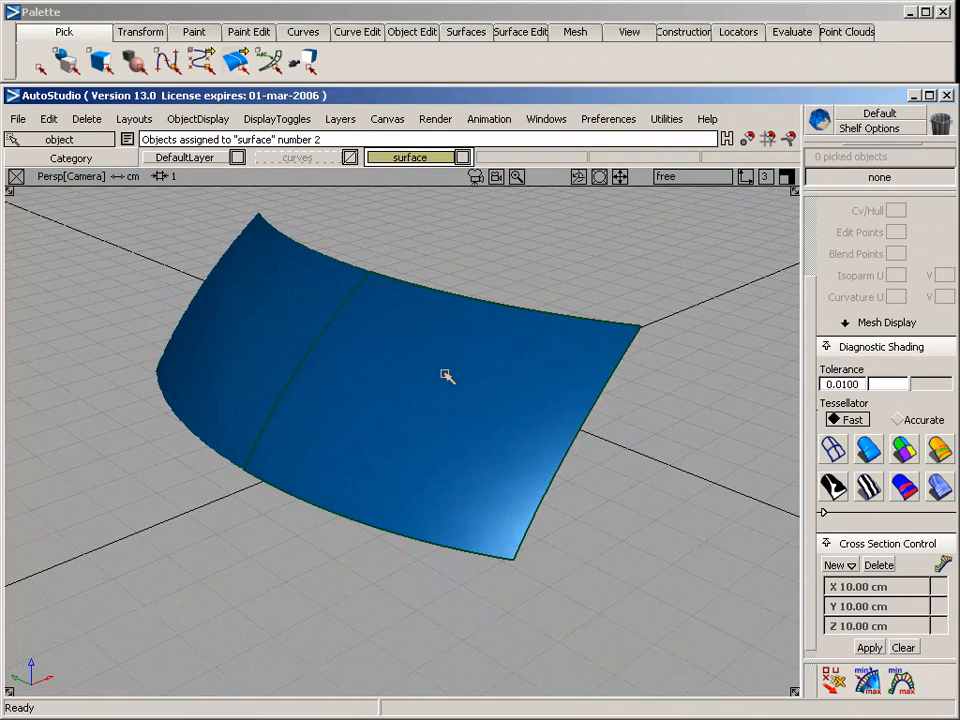
{"action": "left_click_drag", "start_coordinate": [446, 376], "coordinate": [502, 413], "text": "alt+shift"}
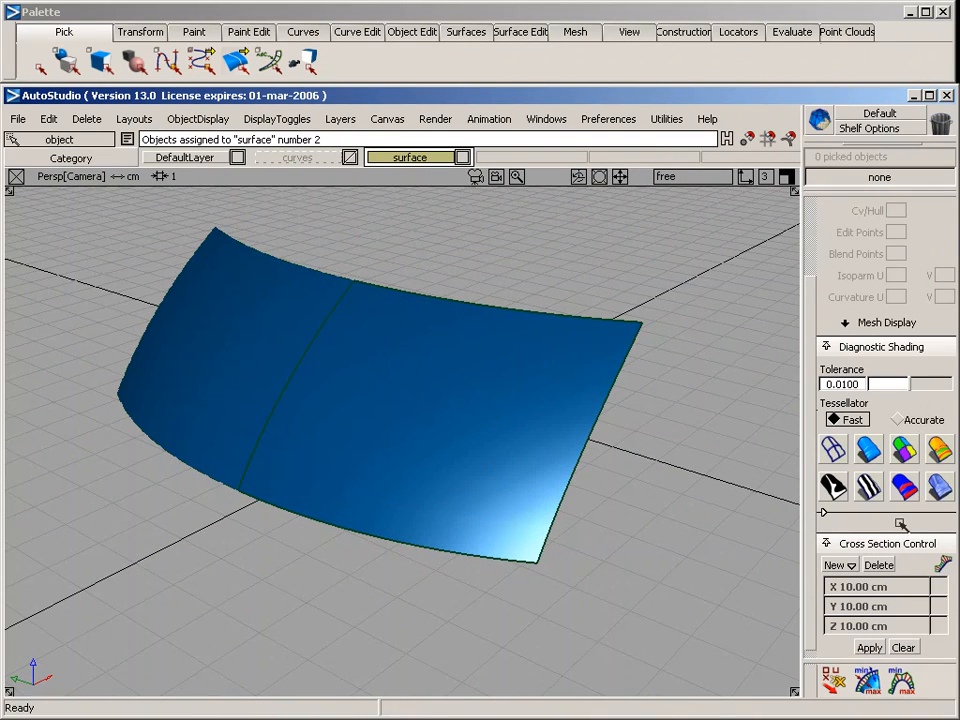
{"action": "left_click", "coordinate": [825, 515]}
{"action": "left_click", "coordinate": [941, 643]}
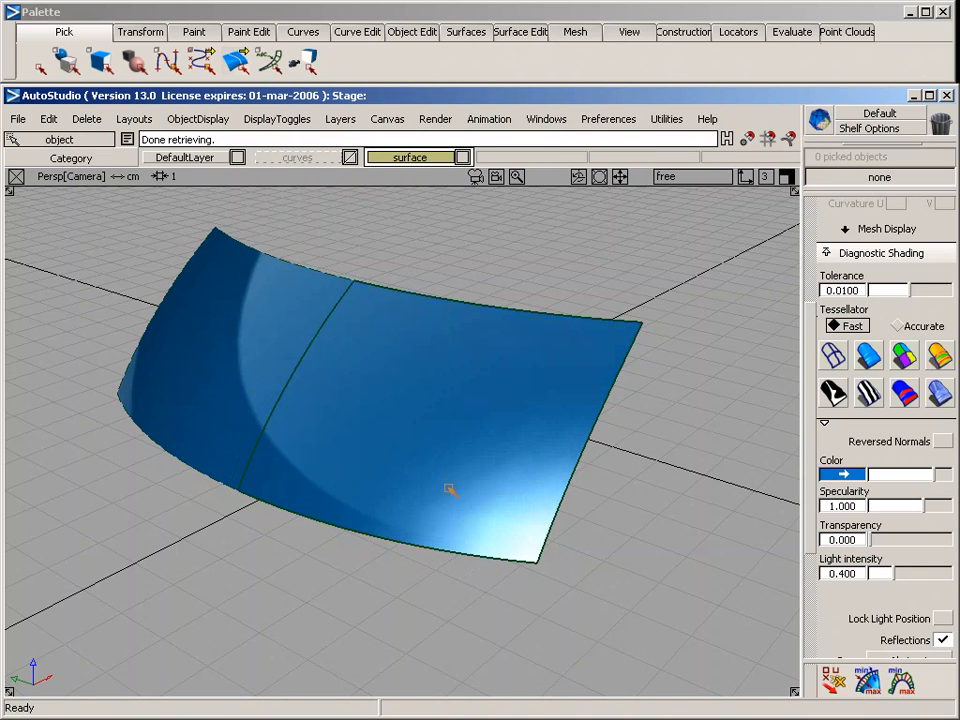
{"action": "mouse_move", "coordinate": [317, 339]}
{"action": "left_mouse_down", "text": "alt+shift"}
{"action": "mouse_move", "coordinate": [388, 360]}
{"action": "mouse_move", "coordinate": [375, 529]}
{"action": "mouse_move", "coordinate": [390, 530]}
{"action": "mouse_move", "coordinate": [450, 317]}
{"action": "mouse_move", "coordinate": [638, 360]}
{"action": "left_mouse_up", "text": "alt+shift"}
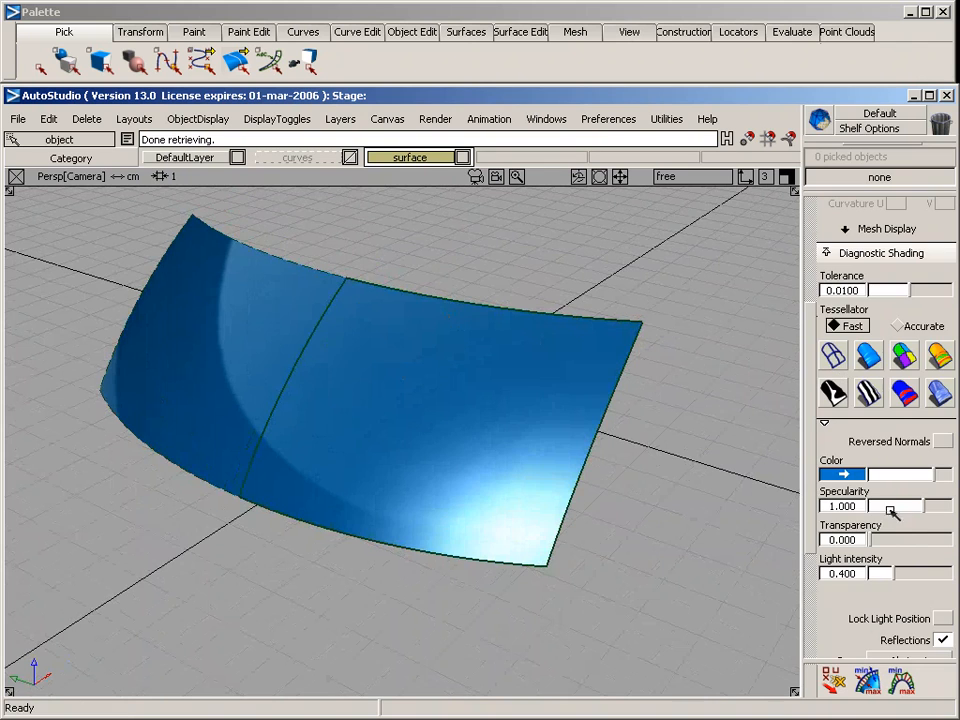
Turn off the diagnostic shading and the symmetry of the "surface" layer
{"action": "left_click", "coordinate": [832, 354]}
{"action": "middle_click_drag", "start_coordinate": [321, 316], "coordinate": [304, 387], "text": "alt+shift"}
{"action": "right_click", "coordinate": [409, 157]}
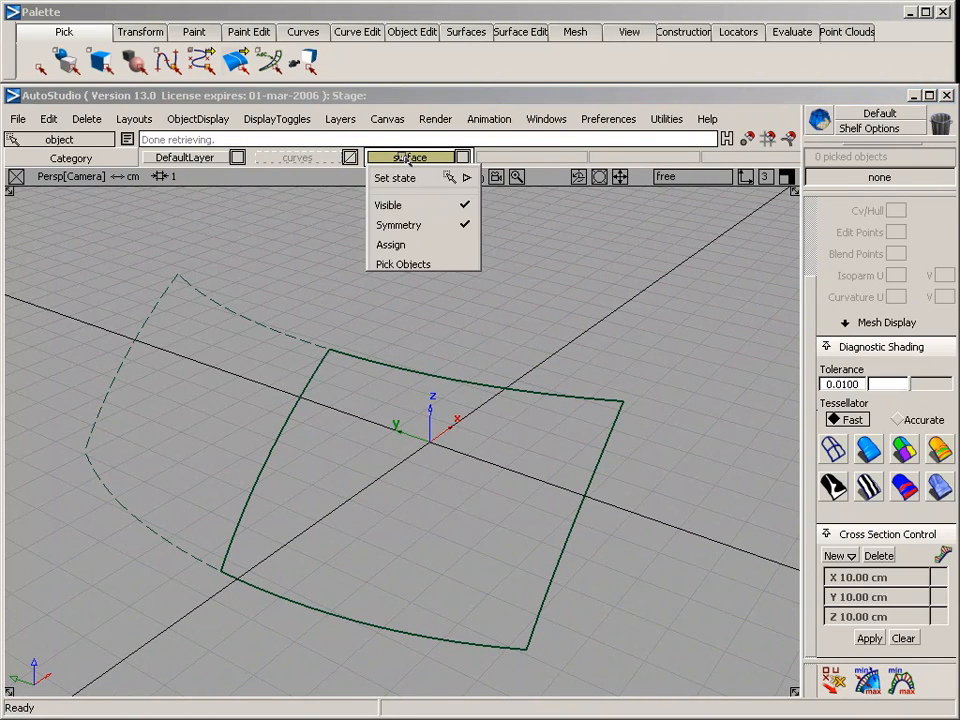
{"action": "left_click", "coordinate": [411, 245]}
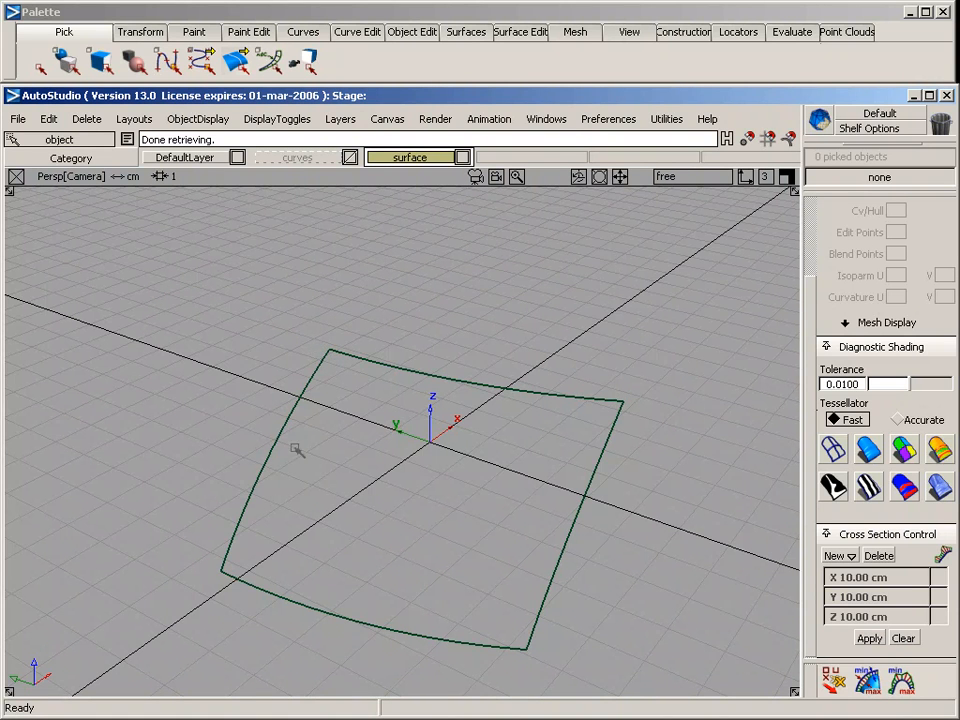
Make DefaultLayer the active layer and start a new curve by CVs with curve degree 5 and uniform knot spacing
{"action": "left_click_drag", "start_coordinate": [299, 408], "coordinate": [292, 281], "text": "ctrl+shift"}
{"action": "left_click", "coordinate": [182, 157]}
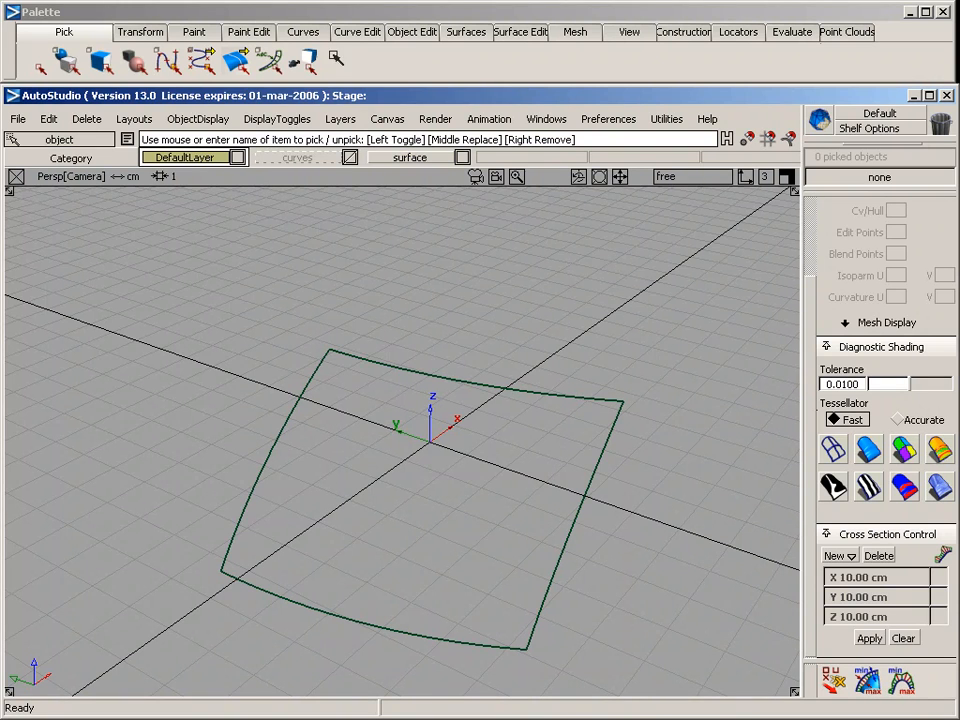
{"action": "left_click", "coordinate": [305, 31]}
{"action": "mouse_move", "coordinate": [330, 82]}
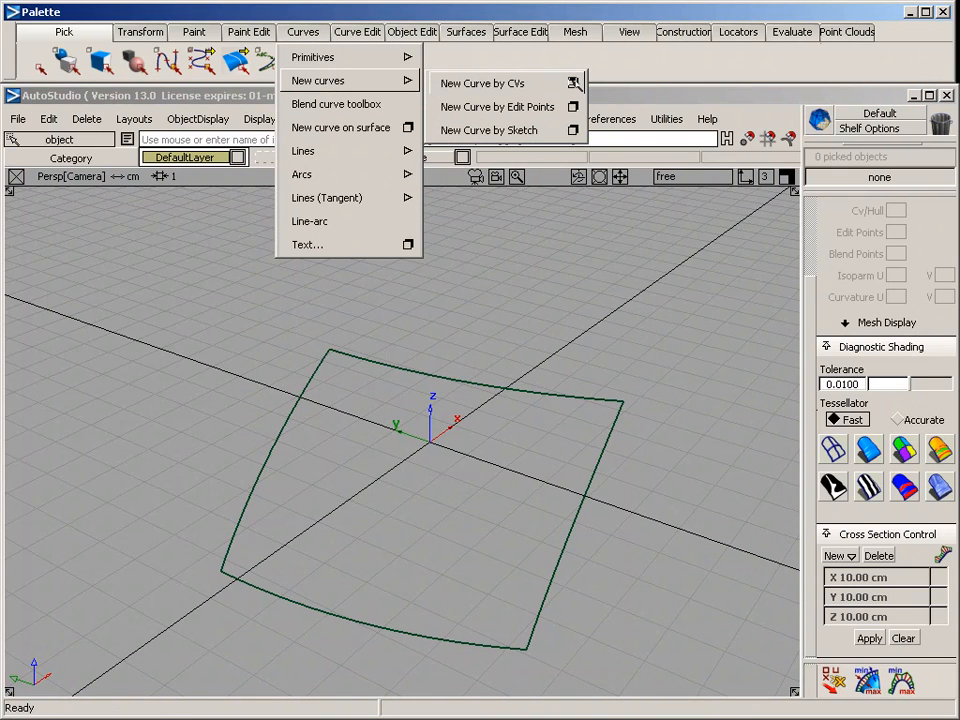
{"action": "left_click", "coordinate": [573, 83]}
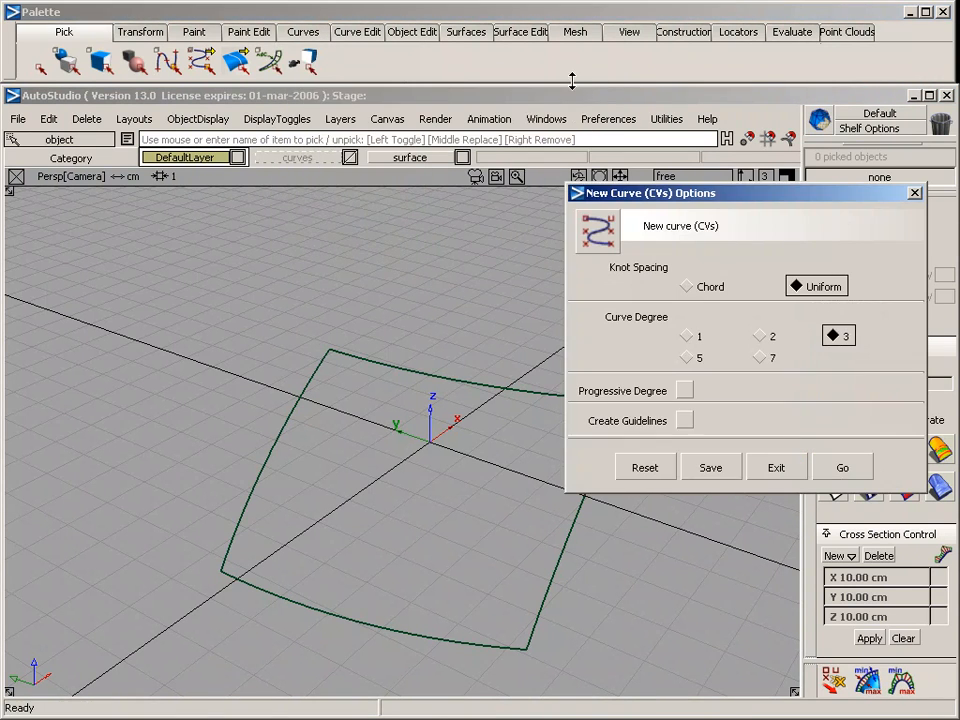
{"action": "left_click", "coordinate": [687, 357]}
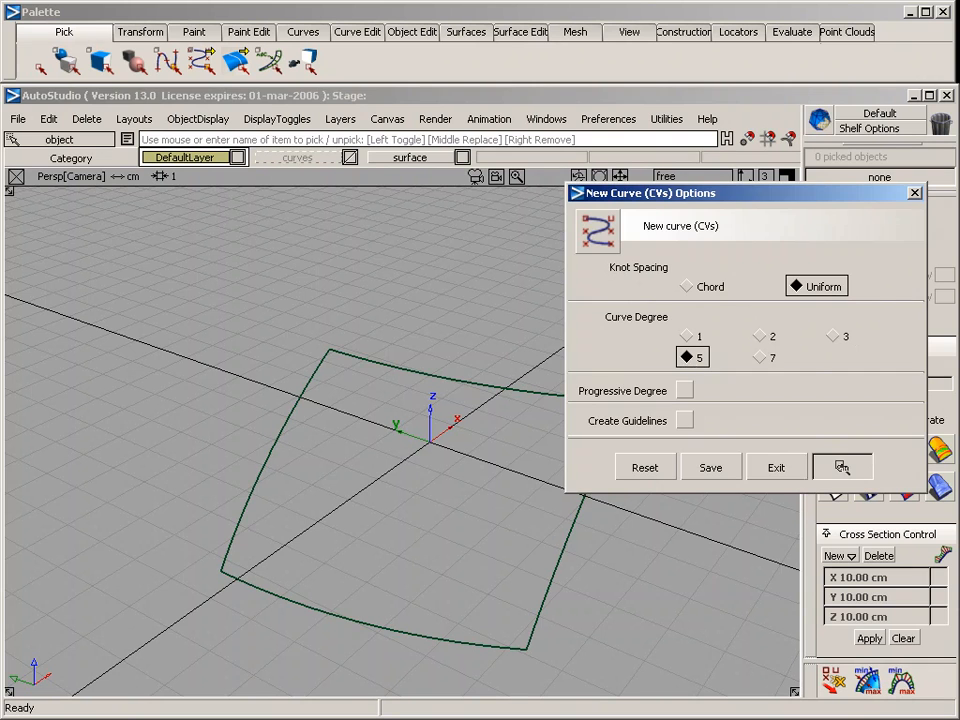
{"action": "left_click", "coordinate": [842, 466]}
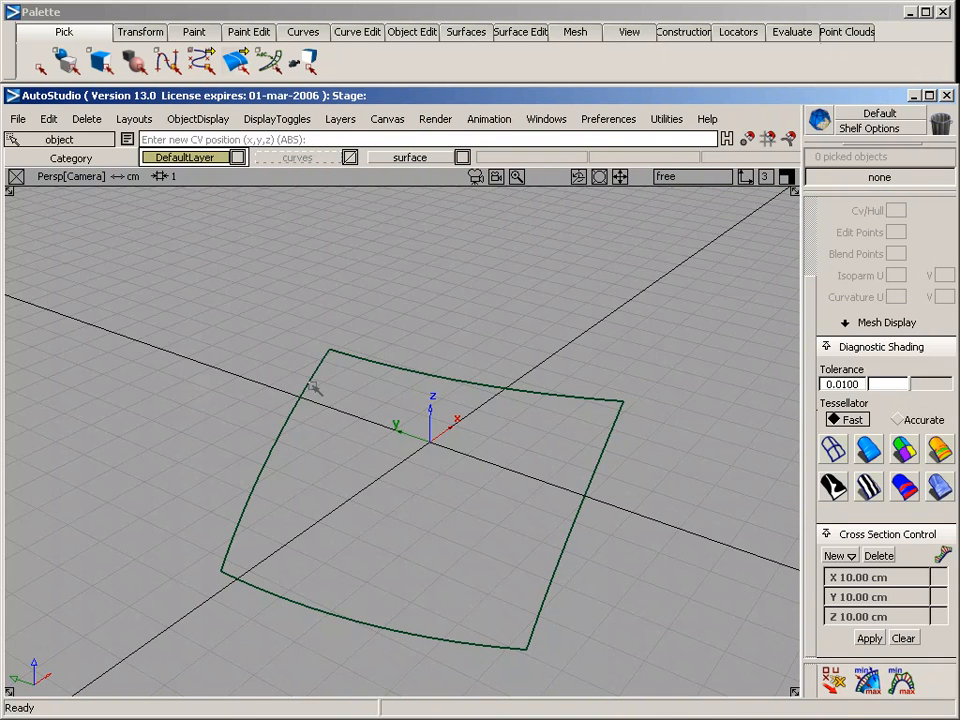
Draw a six-CV curve in the side view from the surface's upper corner on the symmetry plane, arching gently forward in positive X
{"action": "left_click", "coordinate": [329, 351]}
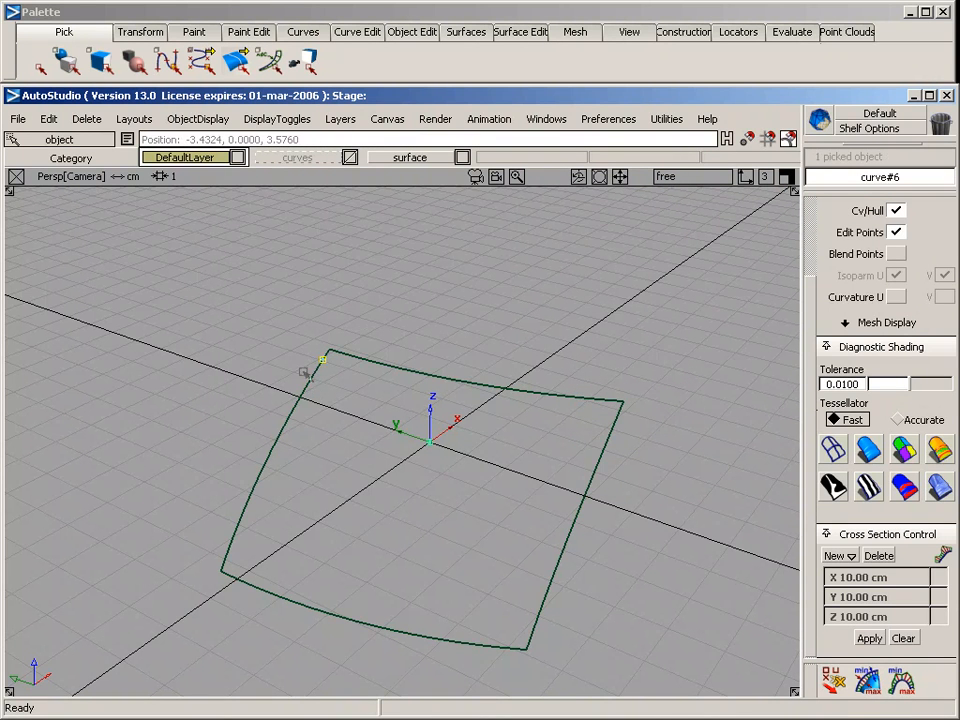
{"action": "key", "text": "F6"}
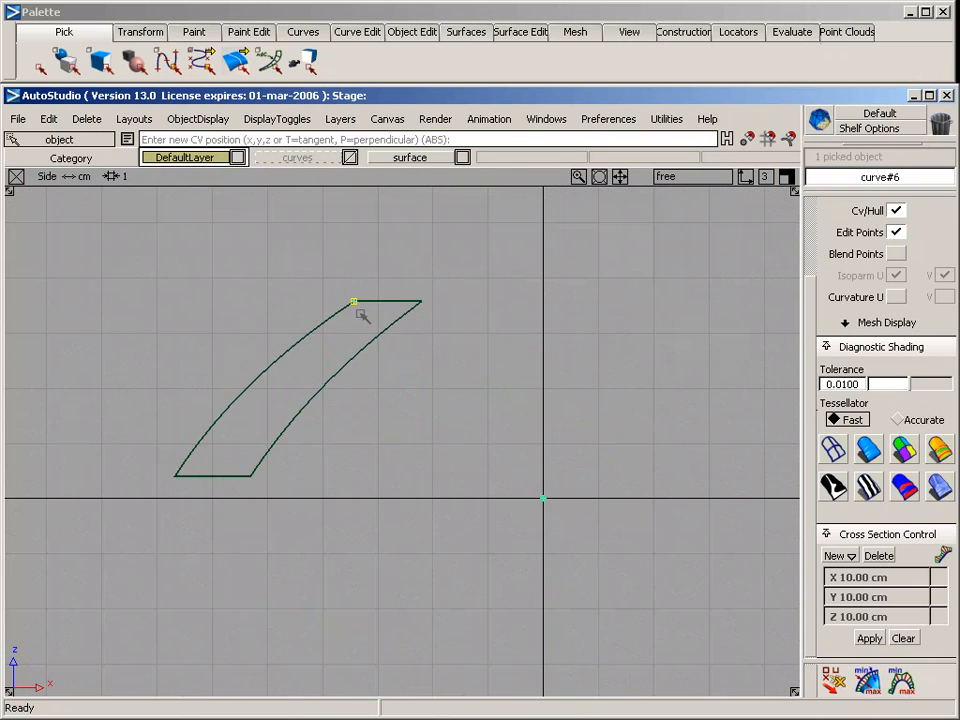
{"action": "middle_click_drag", "start_coordinate": [369, 354], "coordinate": [315, 523], "text": "alt+shift"}
{"action": "right_click_drag", "start_coordinate": [315, 523], "coordinate": [480, 469], "text": "alt+shift"}
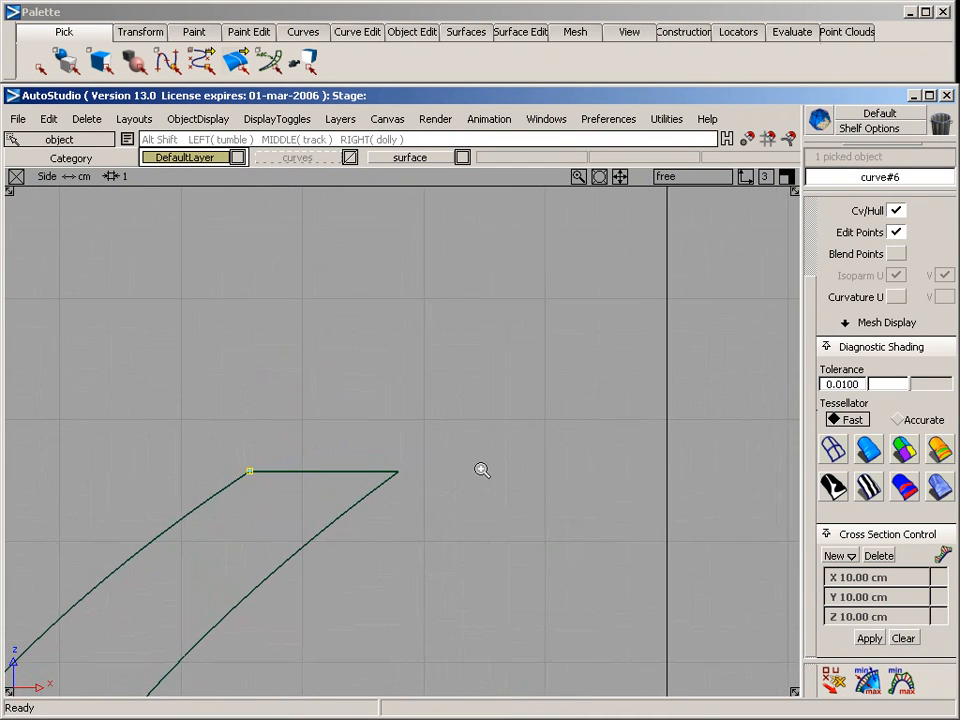
{"action": "left_click", "coordinate": [273, 461]}
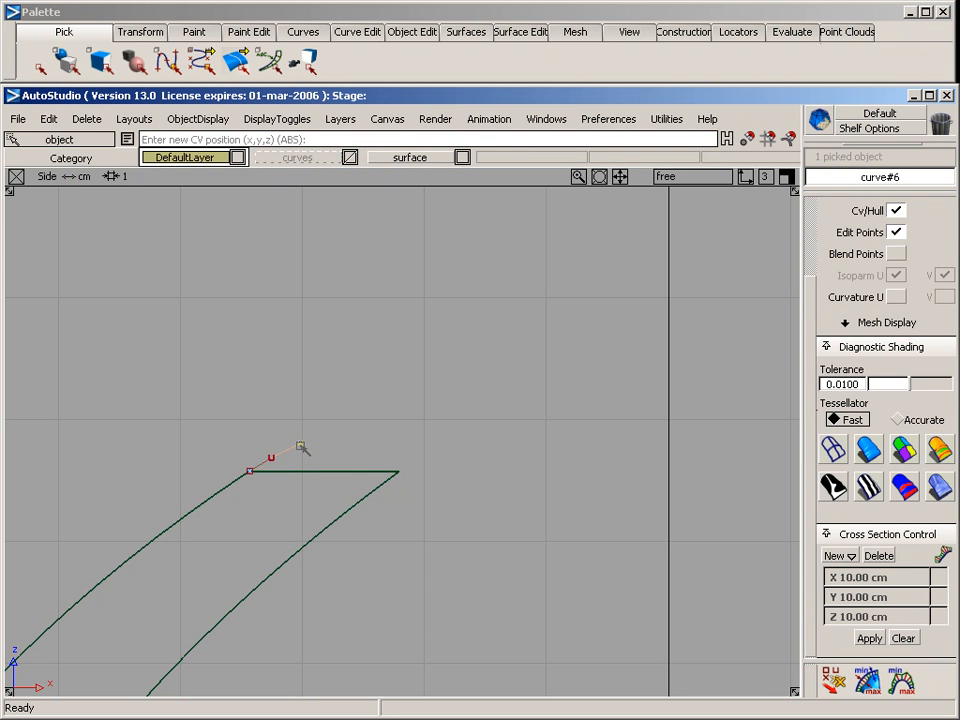
{"action": "left_click", "coordinate": [368, 421]}
{"action": "left_click", "coordinate": [541, 391]}
{"action": "right_click_drag", "start_coordinate": [621, 440], "coordinate": [469, 475], "text": "alt+shift"}
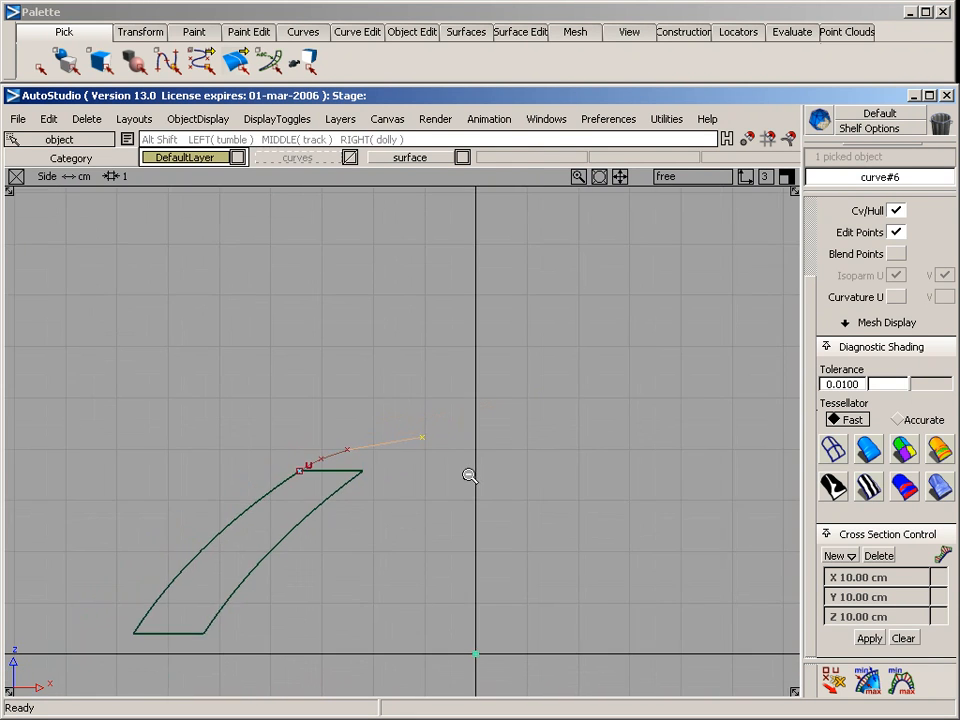
{"action": "left_click", "coordinate": [572, 435]}
{"action": "left_click_drag", "start_coordinate": [486, 540], "coordinate": [481, 428], "text": "ctrl+shift"}
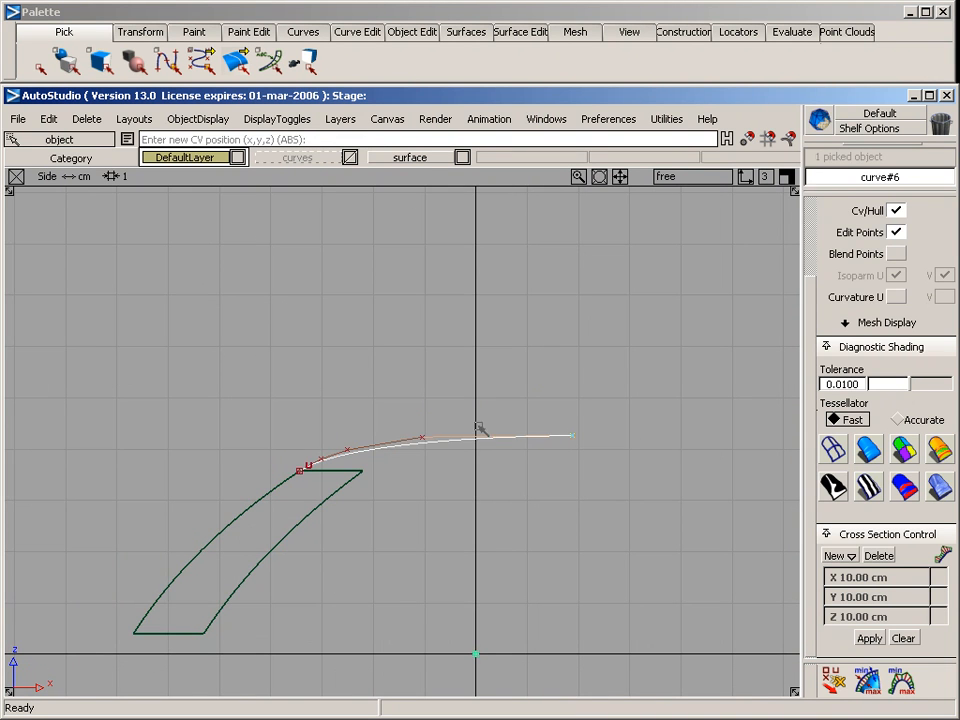
Draw a second six-CV, degree-5 curve in the side view from the surface's outer upper corner, running just below the first curve
{"action": "right_click_drag", "start_coordinate": [404, 498], "coordinate": [257, 482], "text": "alt+shift"}
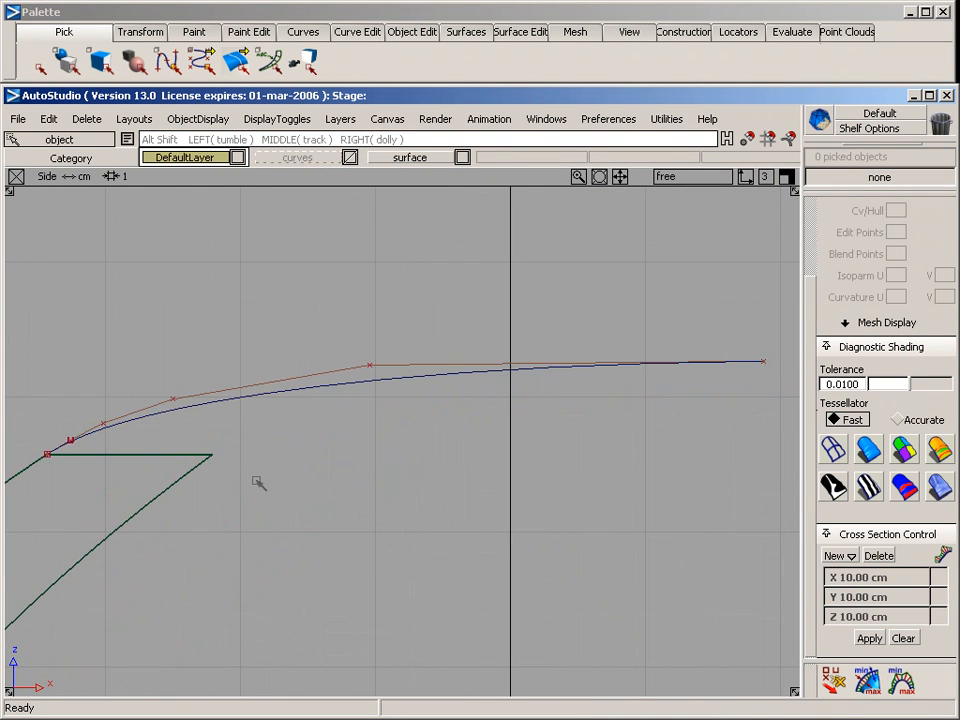
{"action": "left_click", "coordinate": [187, 485]}
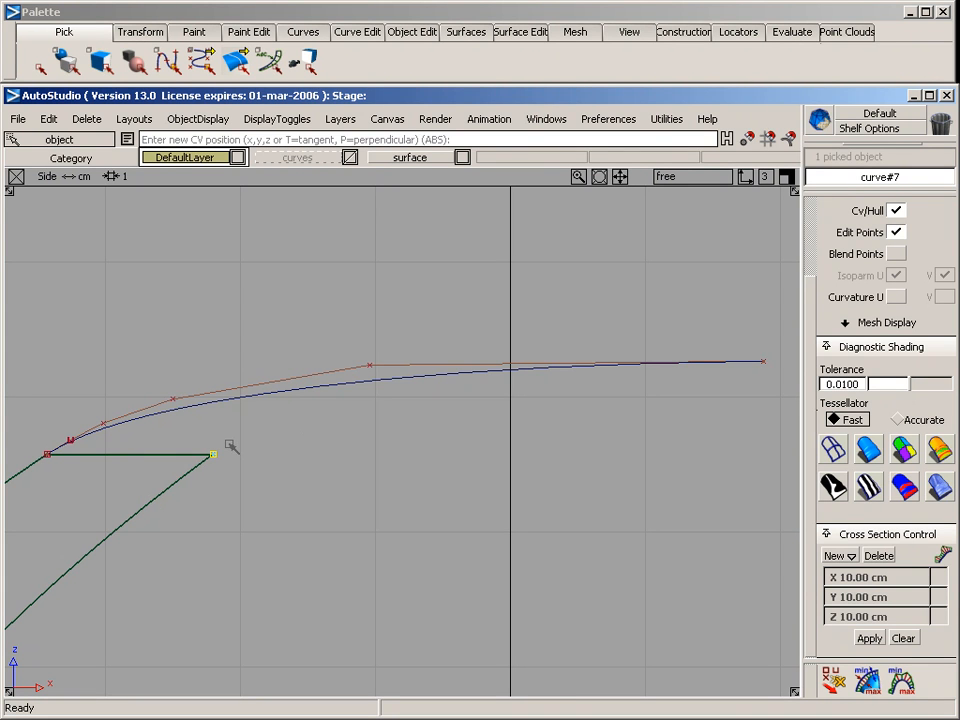
{"action": "left_click", "coordinate": [229, 444]}
{"action": "left_click", "coordinate": [258, 433]}
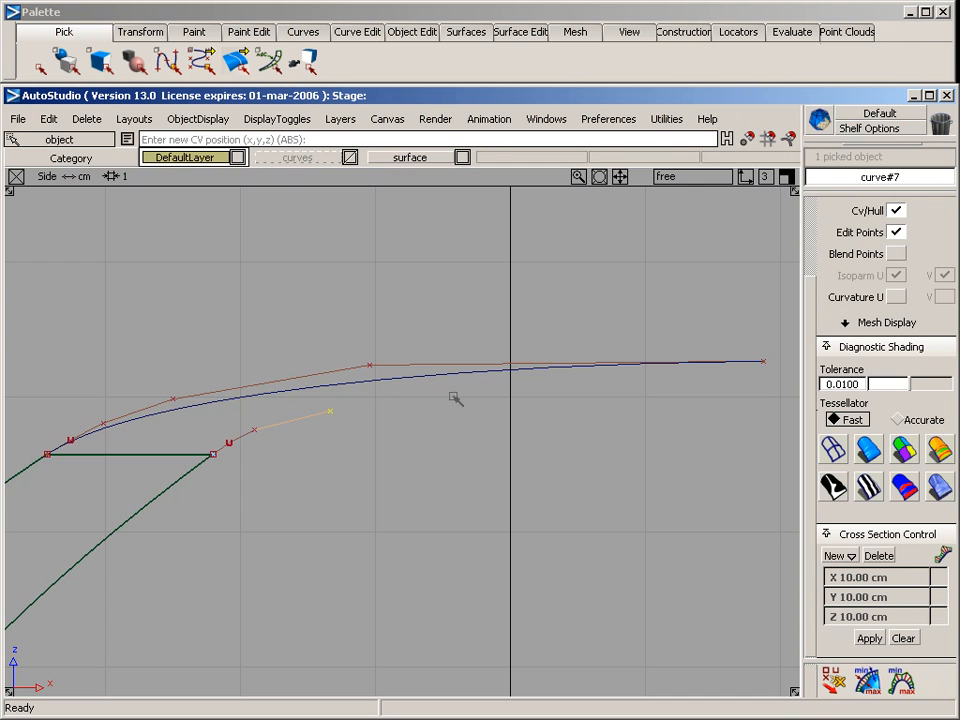
{"action": "left_click", "coordinate": [484, 393]}
{"action": "middle_click_drag", "start_coordinate": [493, 394], "coordinate": [568, 397], "text": "alt+shift"}
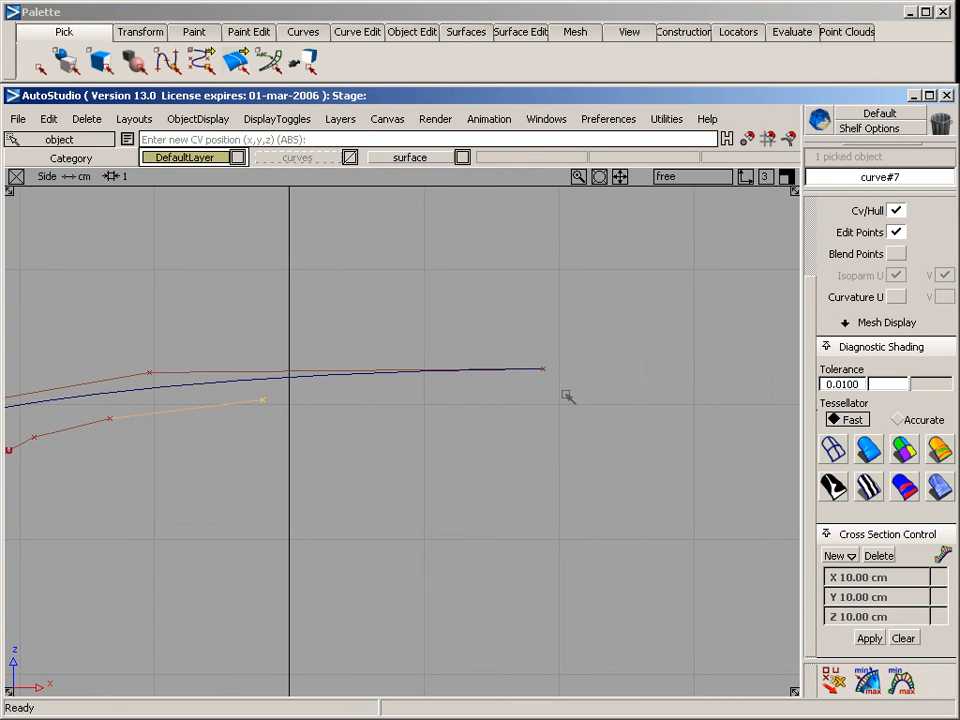
{"action": "left_click", "coordinate": [596, 388]}
{"action": "left_click_drag", "start_coordinate": [501, 514], "coordinate": [534, 441], "text": "ctrl+shift"}
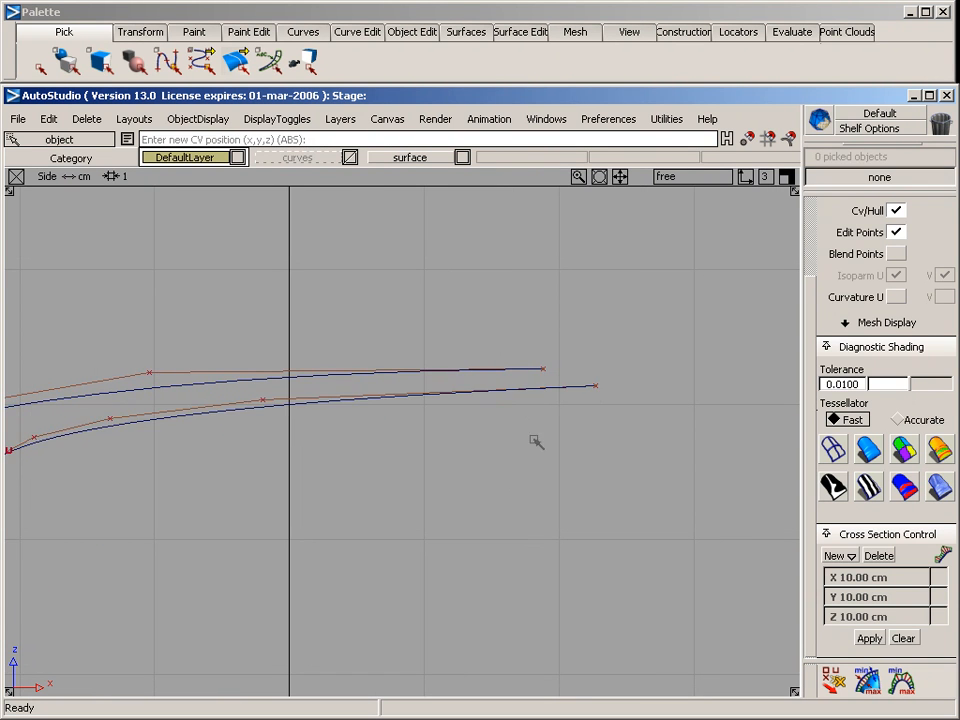
{"action": "middle_click_drag", "start_coordinate": [339, 477], "coordinate": [589, 446], "text": "alt+shift"}
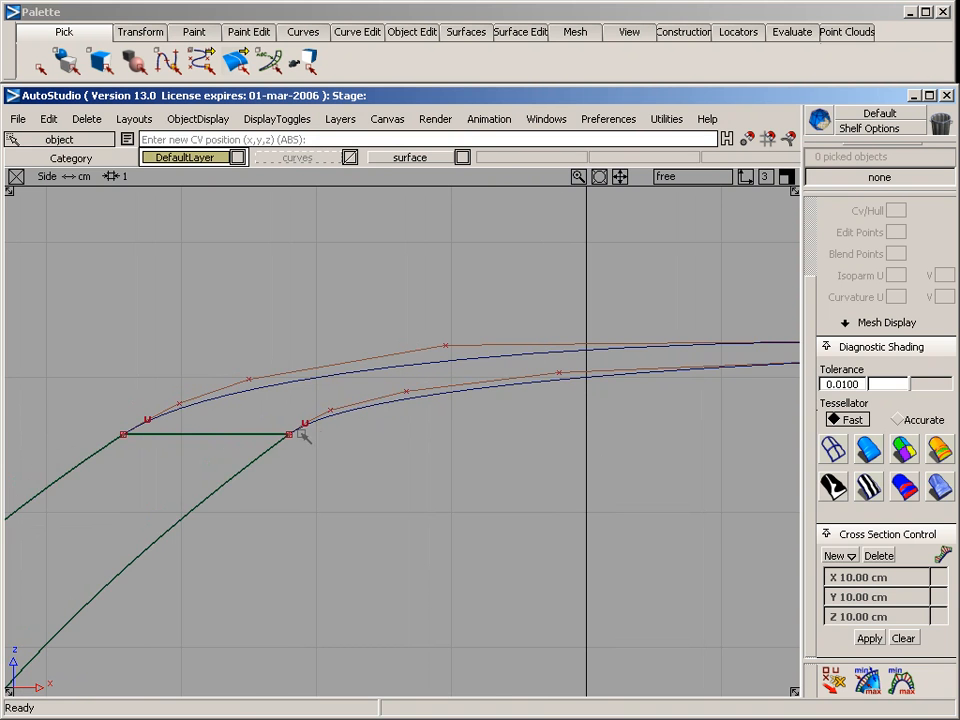
Start a new curve by CVs with curve degree 3 and uniform knot spacing
{"action": "key", "text": "F8"}
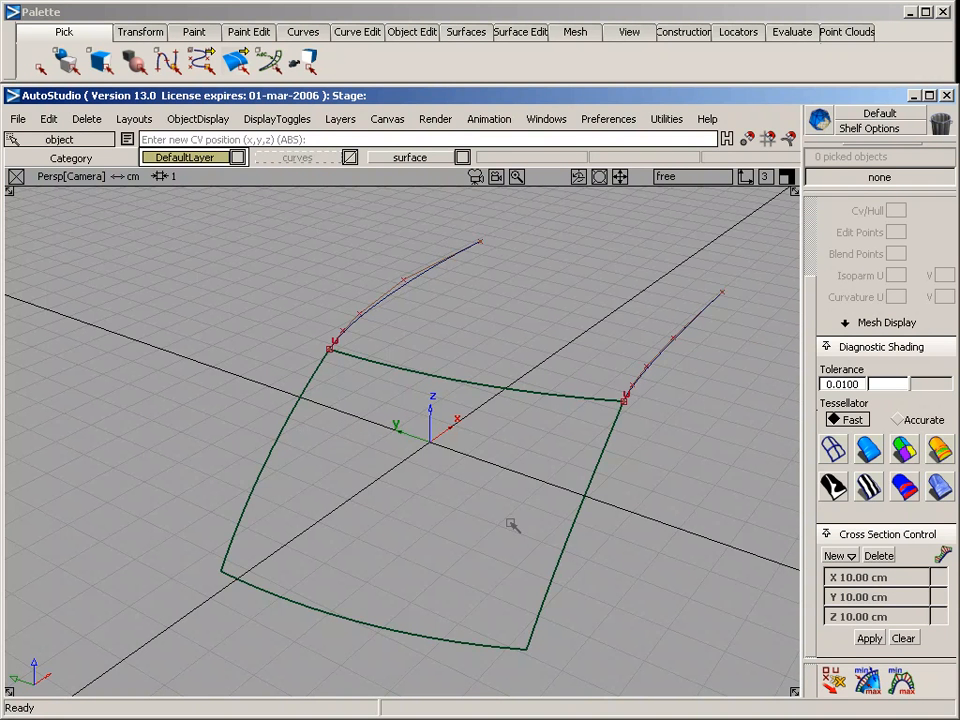
{"action": "middle_click_drag", "start_coordinate": [544, 324], "coordinate": [432, 380], "text": "alt+shift"}
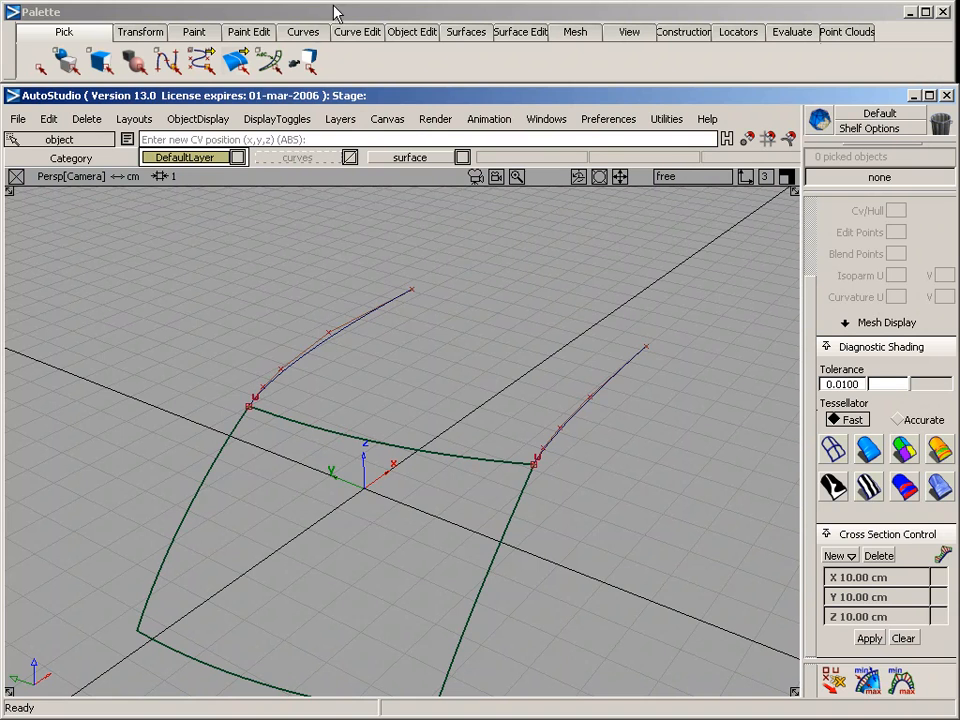
{"action": "left_click", "coordinate": [300, 28]}
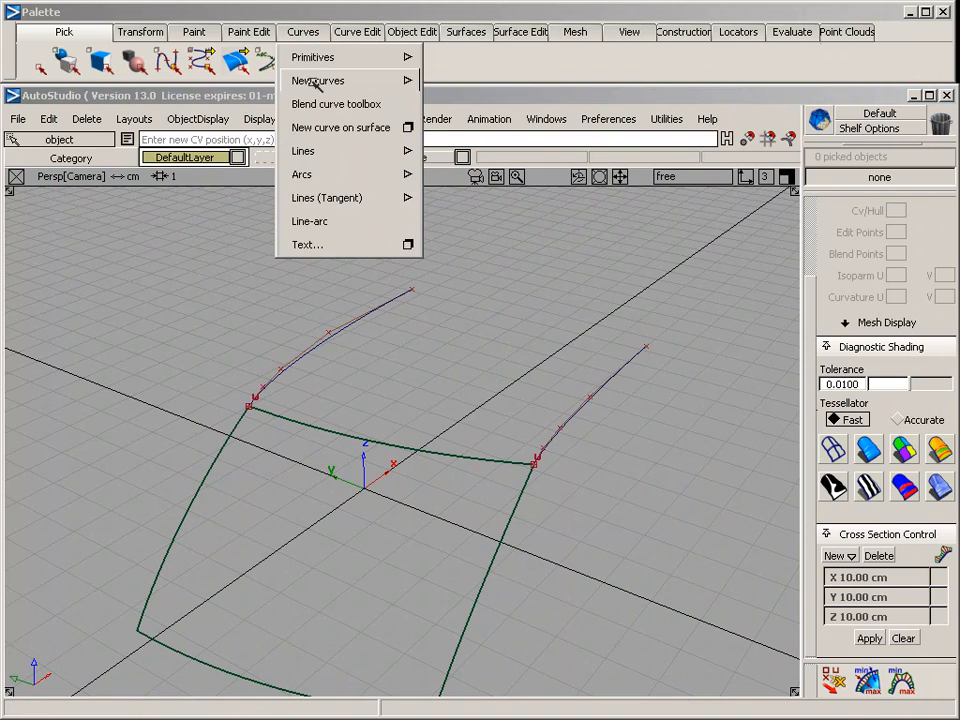
{"action": "mouse_move", "coordinate": [322, 81]}
{"action": "left_click", "coordinate": [573, 83]}
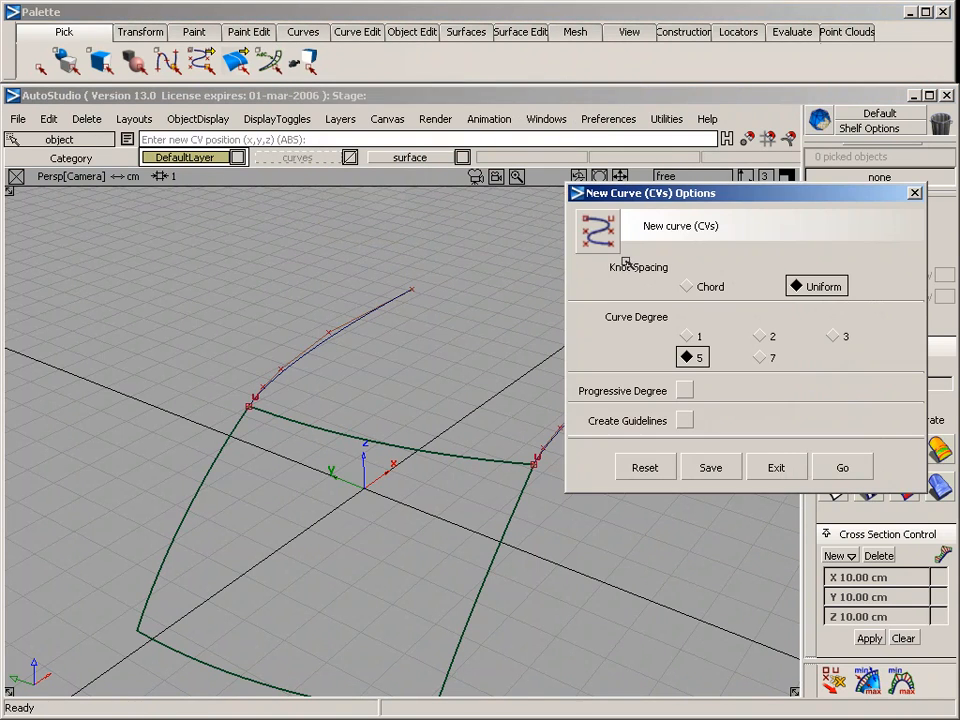
{"action": "left_click", "coordinate": [833, 336]}
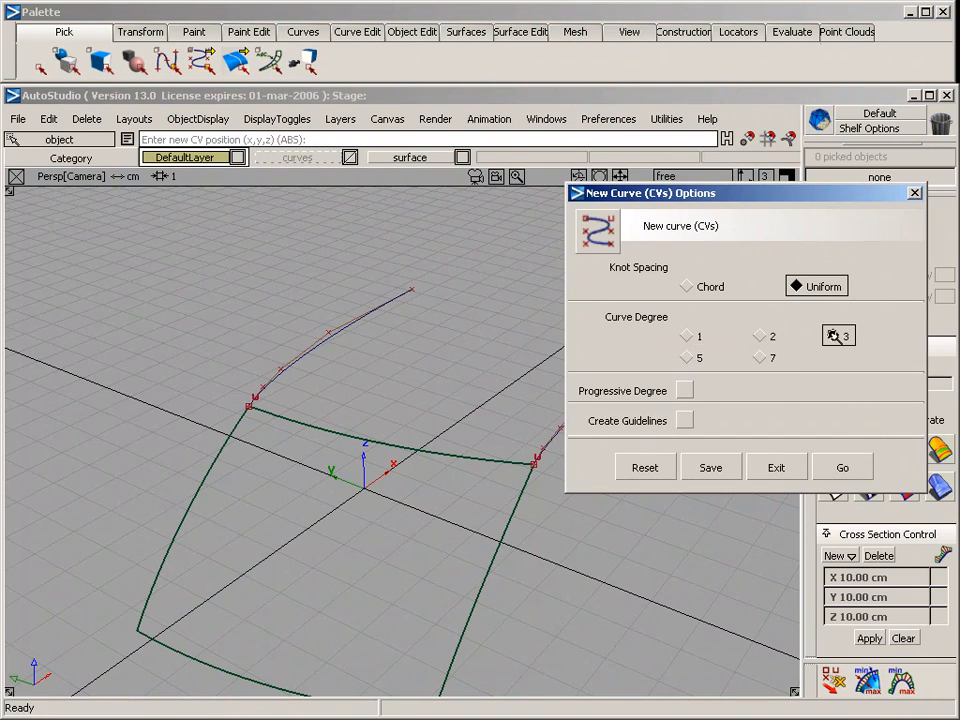
{"action": "left_click", "coordinate": [845, 460]}
Draw a four-CV curve joining the far ends of the two forward curves, leaving the symmetry plane perpendicular to it
{"action": "left_click", "coordinate": [411, 289]}
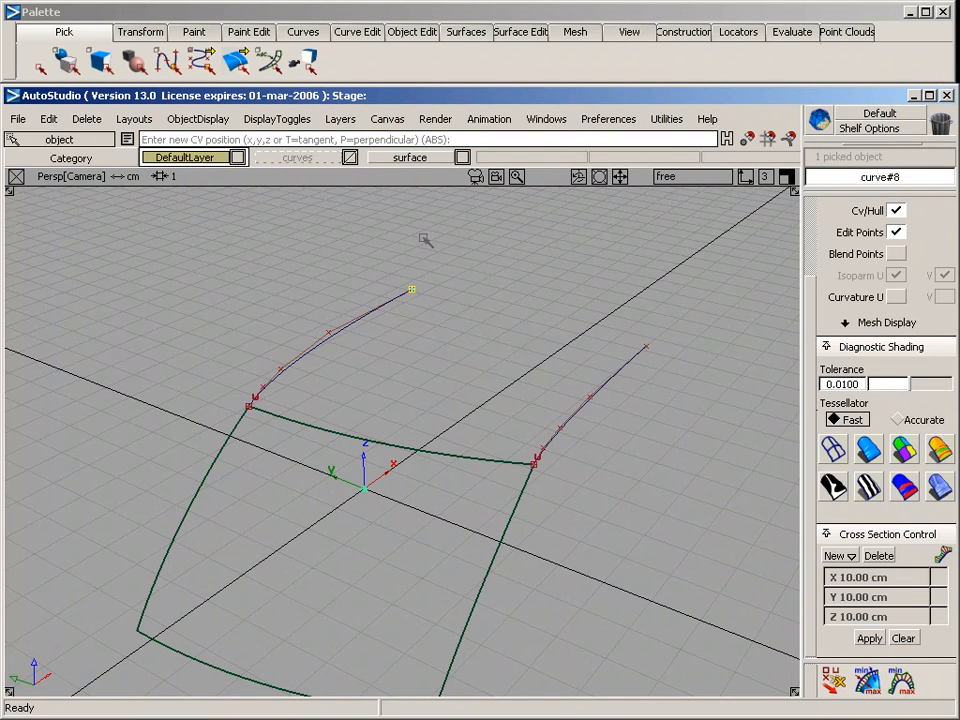
{"action": "key", "text": "F7"}
{"action": "right_click_drag", "start_coordinate": [220, 397], "coordinate": [502, 372], "text": "alt+shift"}
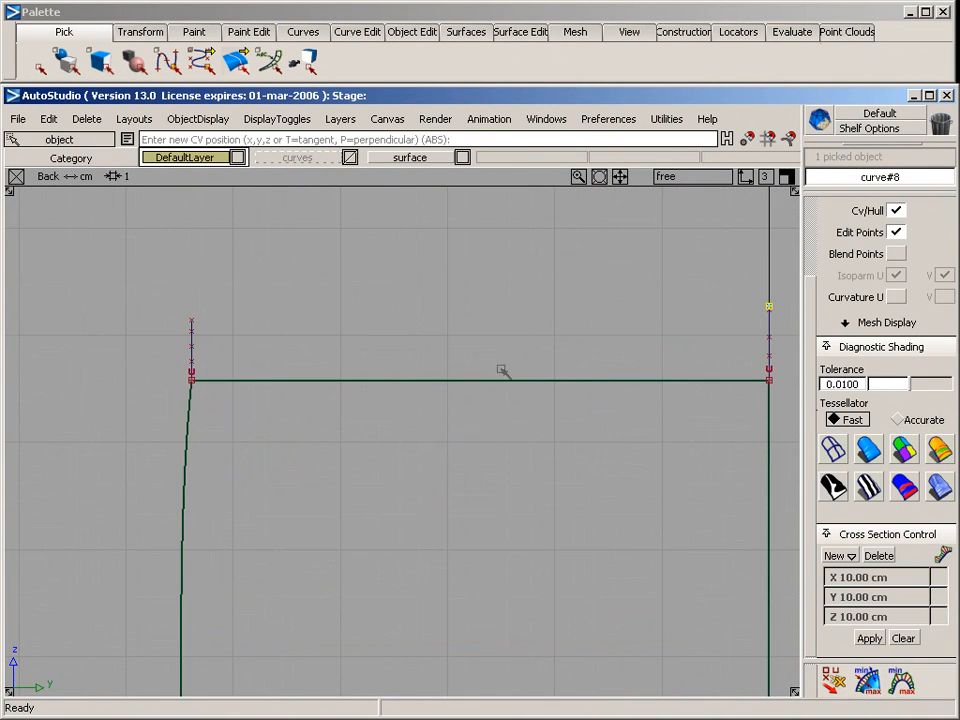
{"action": "middle_click_drag", "start_coordinate": [538, 374], "coordinate": [487, 379], "text": "alt+shift"}
{"action": "left_click_drag", "start_coordinate": [517, 326], "coordinate": [502, 328]}
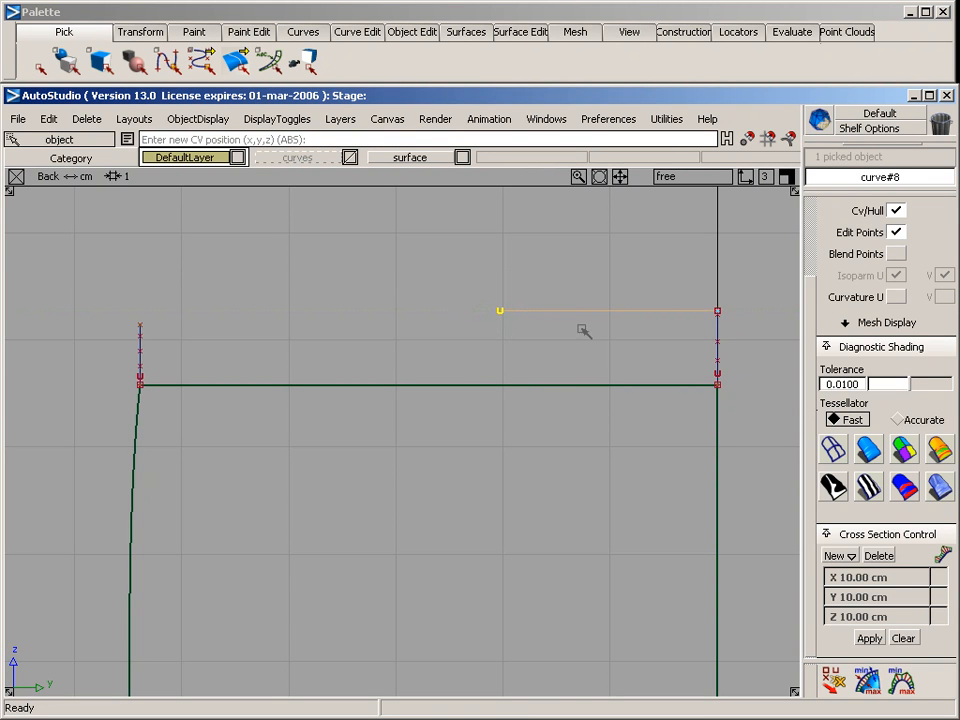
{"action": "key", "text": "F5"}
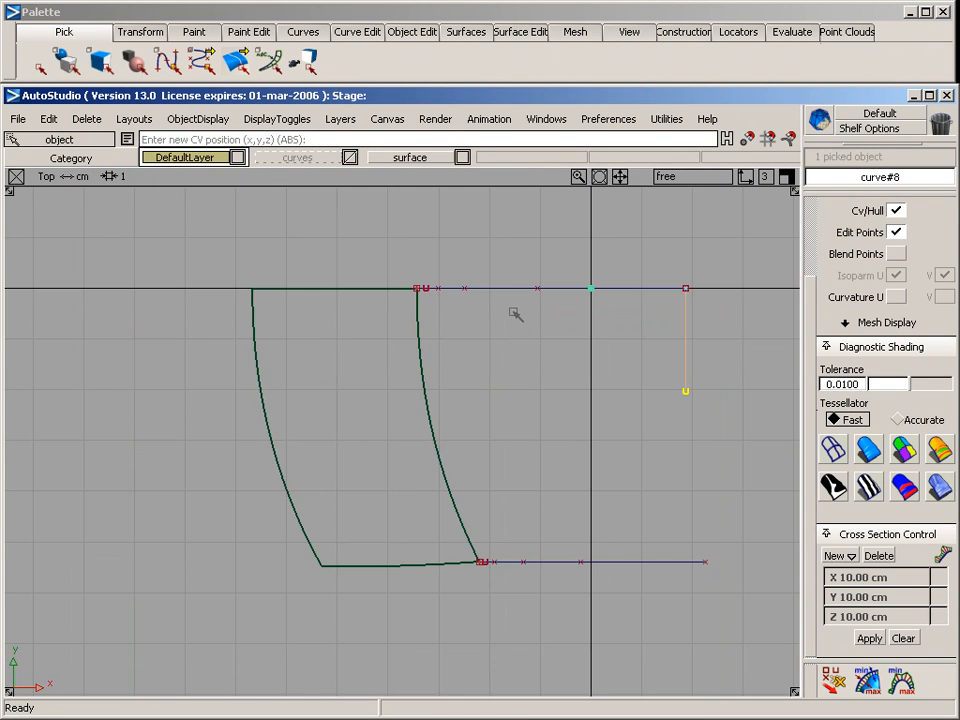
{"action": "middle_click_drag", "start_coordinate": [647, 441], "coordinate": [432, 391], "text": "alt+shift"}
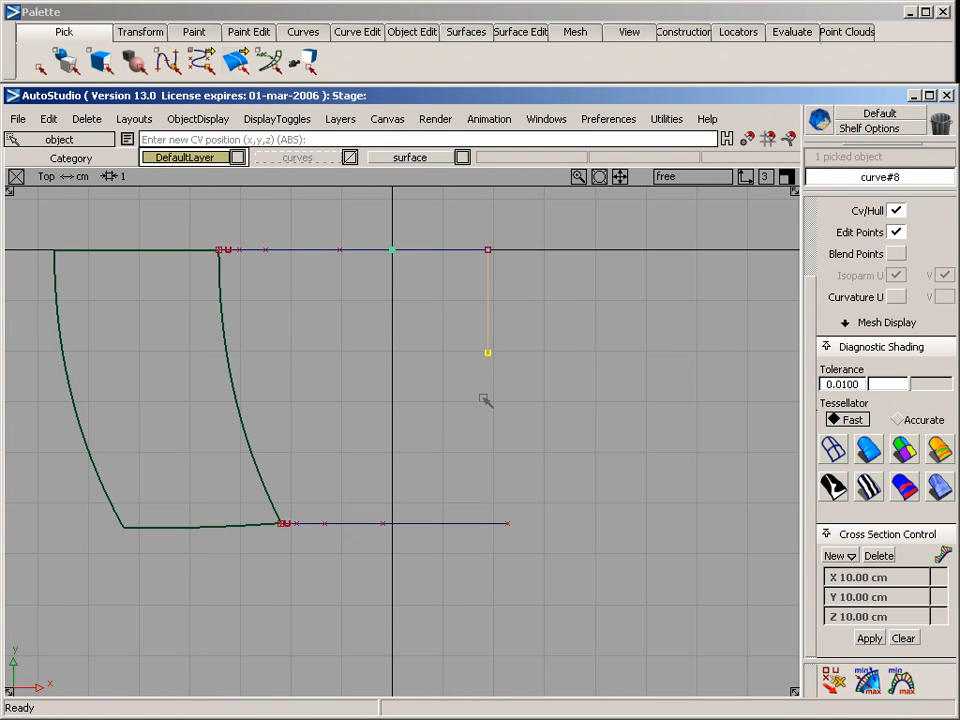
{"action": "left_click", "coordinate": [507, 514]}
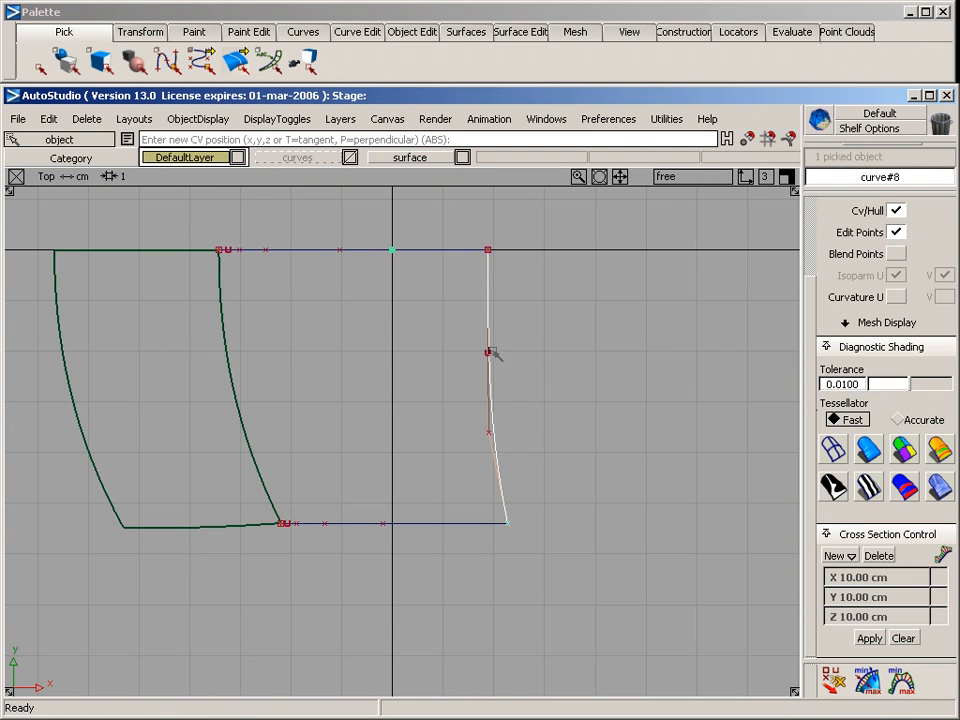
Move the third CV of the new cross curve outward and slightly down in the back view, by -0.2363 in Y and -0.0262 in Z
{"action": "key", "text": "F7"}
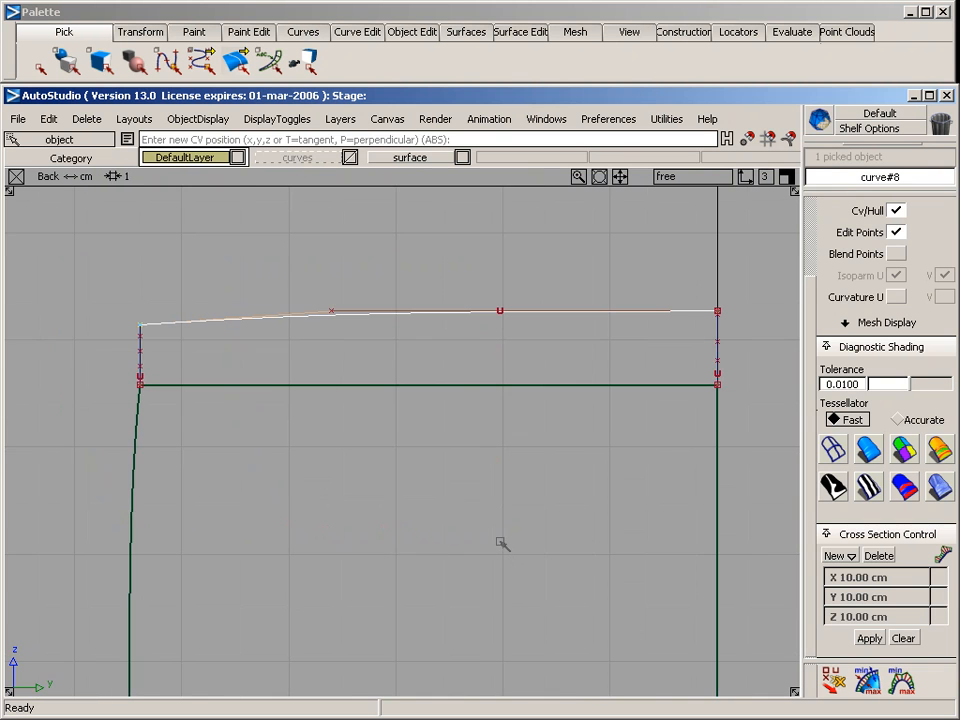
{"action": "left_click_drag", "start_coordinate": [201, 346], "coordinate": [267, 332], "text": "ctrl+shift"}
{"action": "left_click_drag", "start_coordinate": [282, 267], "coordinate": [341, 336]}
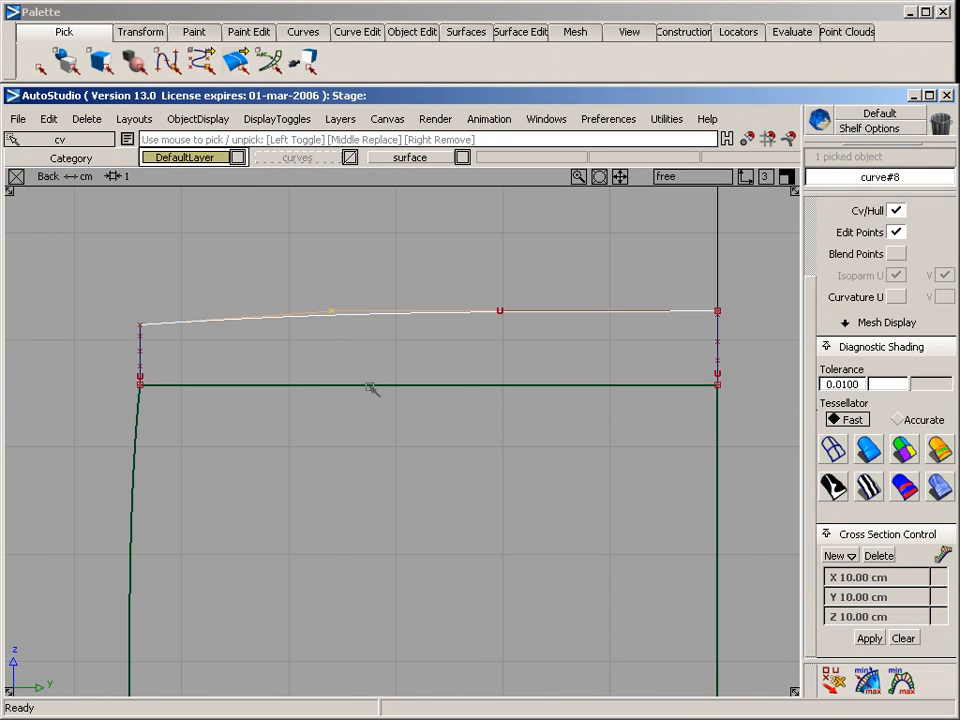
{"action": "right_click_drag", "start_coordinate": [370, 387], "coordinate": [355, 300], "text": "ctrl+shift"}
{"action": "left_click_drag", "start_coordinate": [346, 270], "coordinate": [321, 273]}
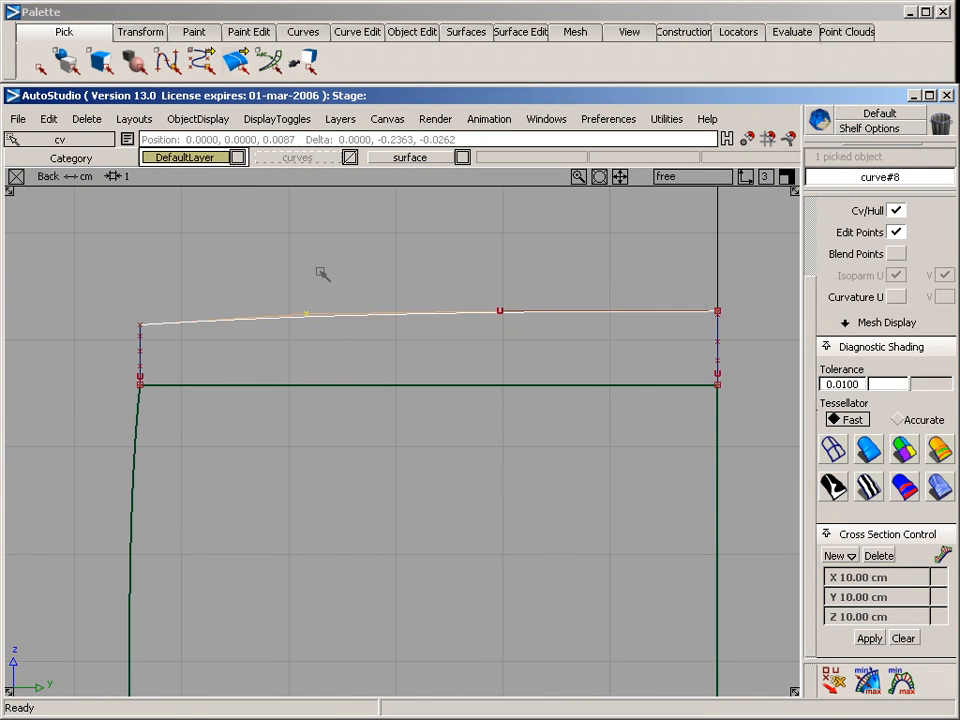
{"action": "key", "text": "F8"}
{"action": "left_click", "coordinate": [322, 282]}
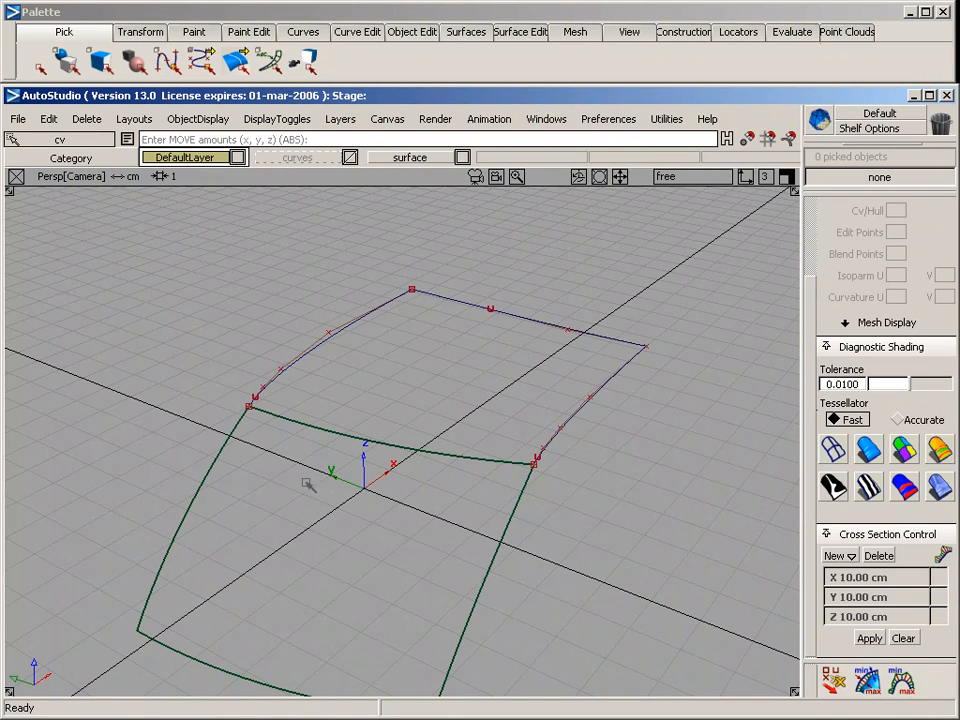
Use Project Tangent with Curvature continuity to align the start of the symmetry-plane curve with the surface's adjoining side edge
{"action": "middle_click_drag", "start_coordinate": [307, 484], "coordinate": [415, 482], "text": "alt+shift"}
{"action": "right_click_drag", "start_coordinate": [317, 478], "coordinate": [334, 478], "text": "alt+shift"}
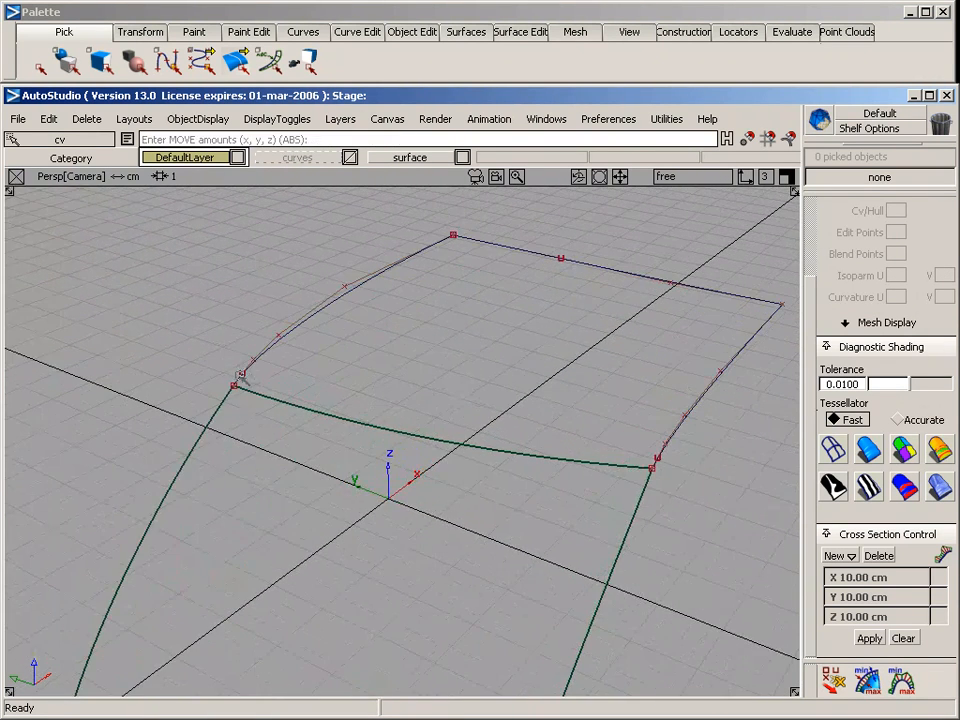
{"action": "left_click", "coordinate": [289, 406], "text": "alt+shift"}
{"action": "left_click_drag", "start_coordinate": [369, 528], "coordinate": [197, 484], "text": "alt+shift"}
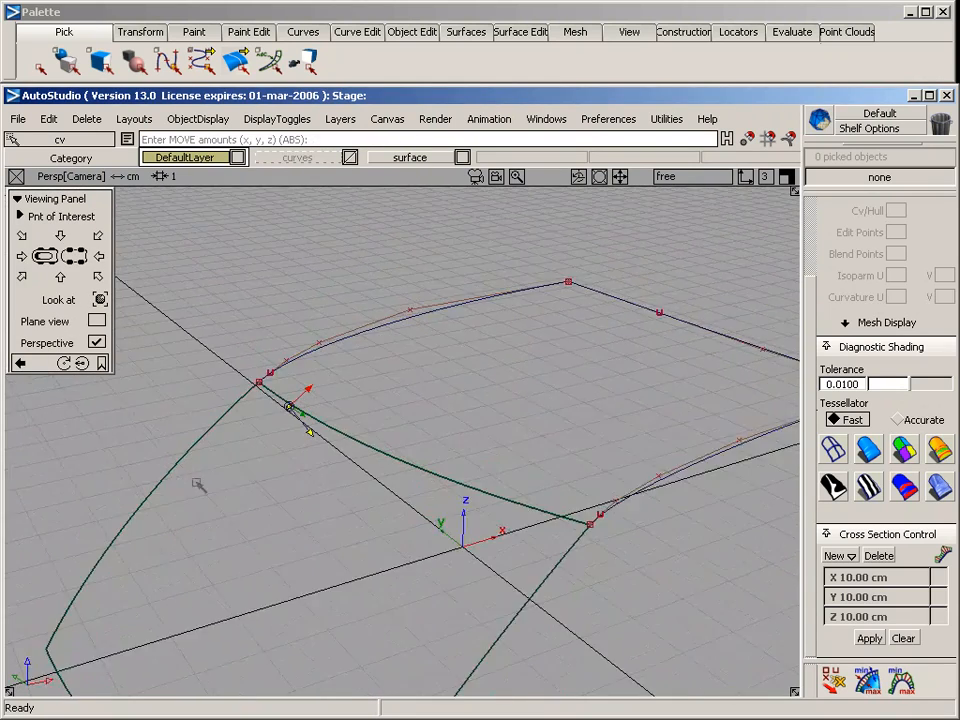
{"action": "right_click_drag", "start_coordinate": [197, 484], "coordinate": [231, 489], "text": "alt+shift"}
{"action": "left_click_drag", "start_coordinate": [231, 489], "coordinate": [274, 482], "text": "alt+shift"}
{"action": "middle_click_drag", "start_coordinate": [274, 482], "coordinate": [358, 503], "text": "alt+shift"}
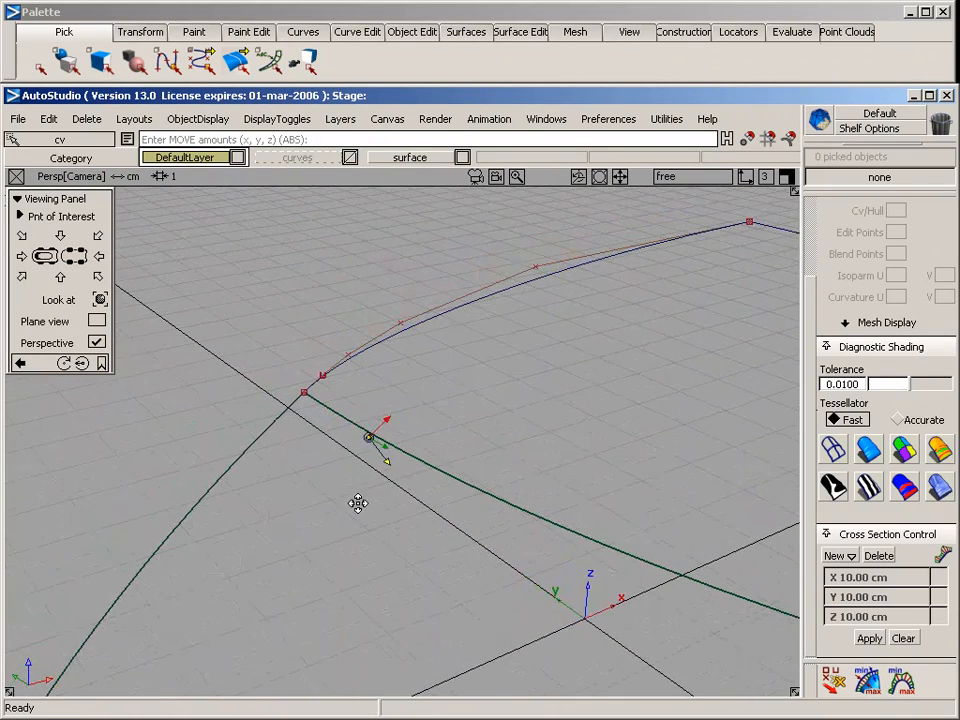
{"action": "left_click", "coordinate": [360, 31]}
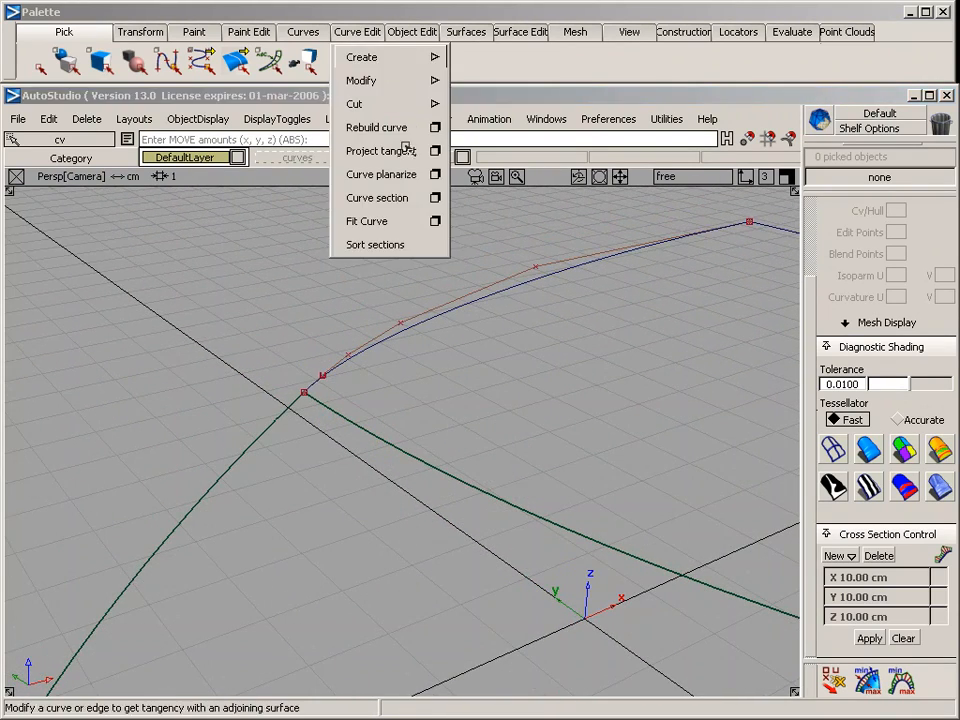
{"action": "left_click", "coordinate": [436, 150]}
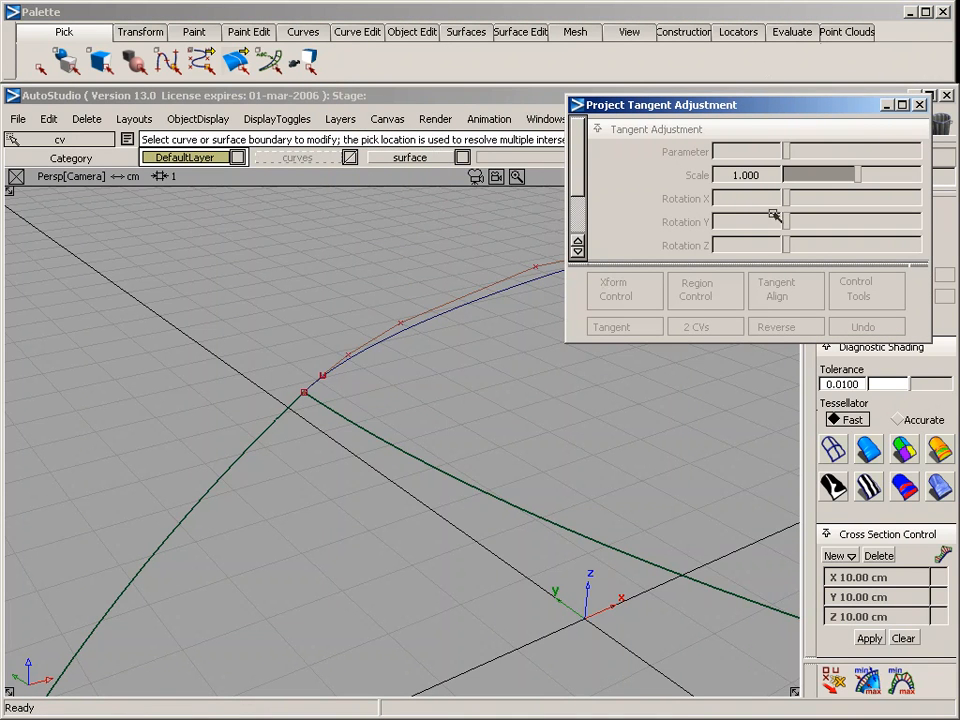
{"action": "left_click", "coordinate": [338, 373]}
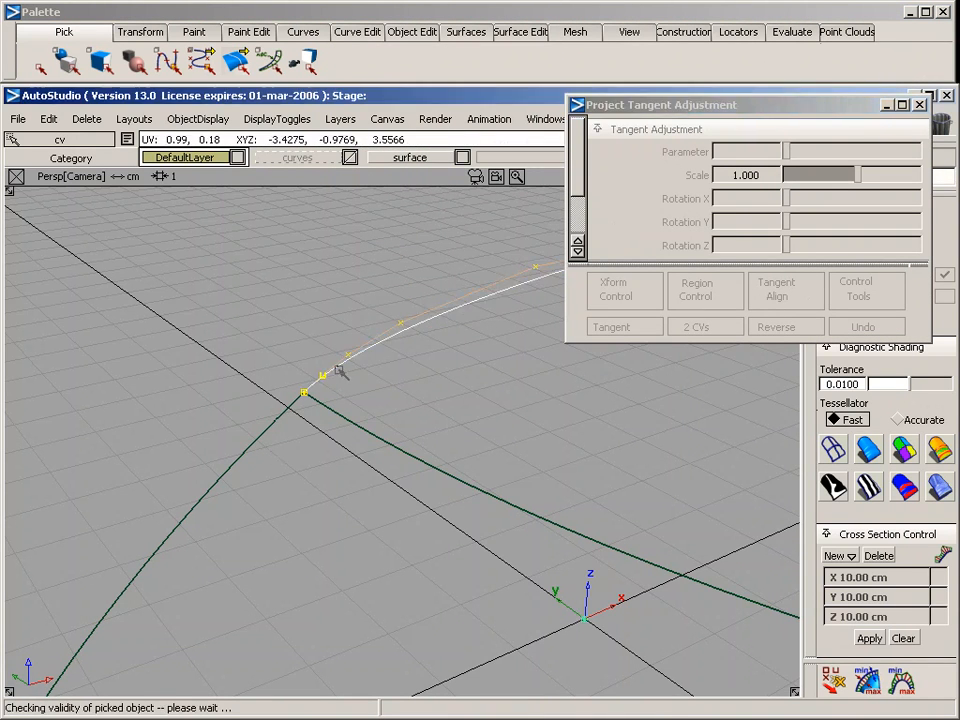
{"action": "left_click", "coordinate": [278, 425]}
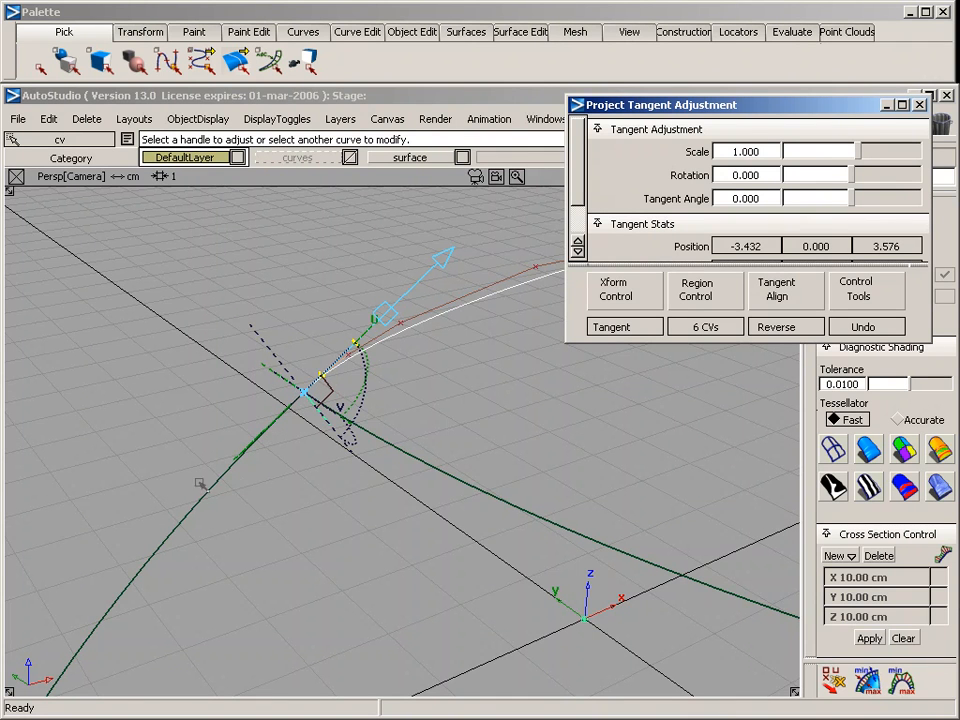
{"action": "left_click", "coordinate": [641, 295]}
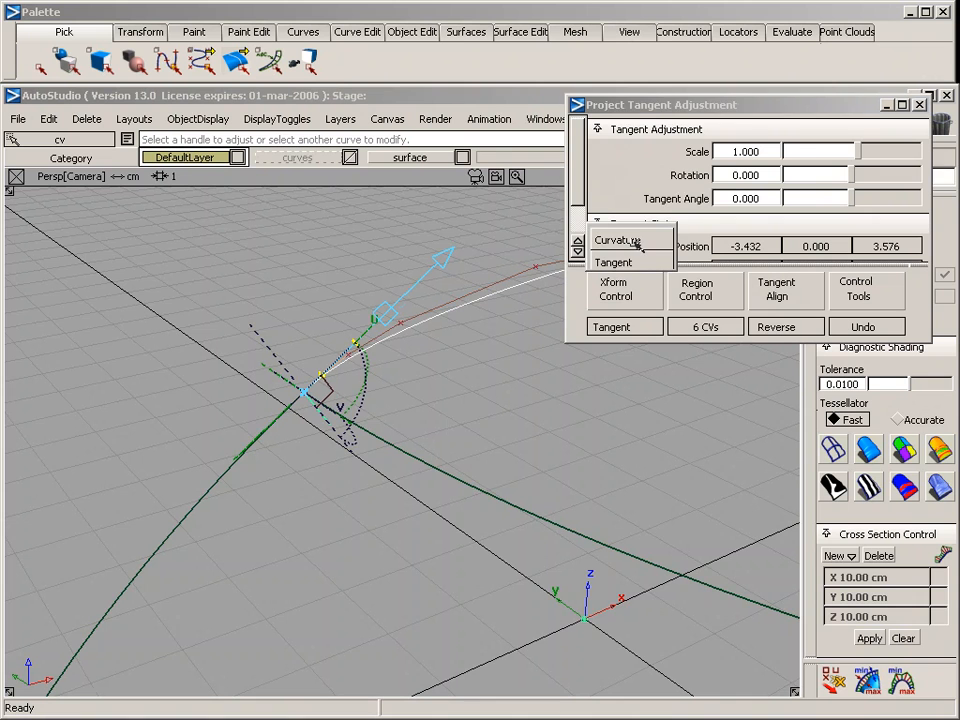
{"action": "left_click", "coordinate": [636, 241]}
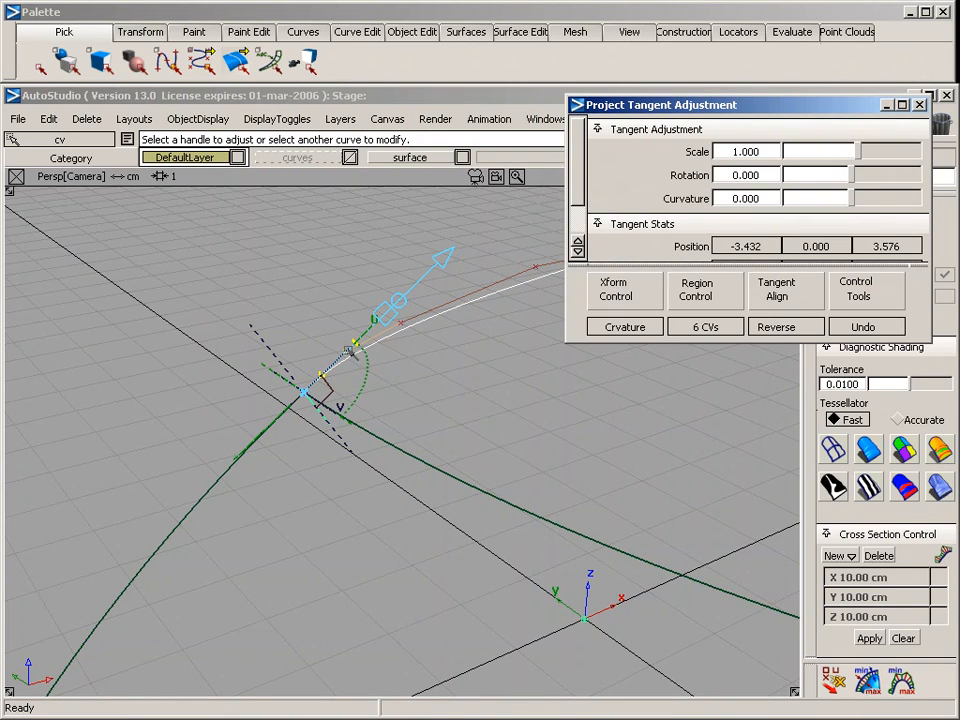
Align the outer forward curve's start with the surface's outer side edge using Project Tangent with Curvature continuity, and finish the alignment
{"action": "left_click_drag", "start_coordinate": [385, 343], "coordinate": [423, 393], "text": "alt+shift"}
{"action": "right_click_drag", "start_coordinate": [423, 393], "coordinate": [443, 405], "text": "alt+shift"}
{"action": "middle_click_drag", "start_coordinate": [564, 428], "coordinate": [444, 407], "text": "alt+shift"}
{"action": "right_click_drag", "start_coordinate": [444, 407], "coordinate": [461, 411], "text": "alt+shift"}
{"action": "left_click_drag", "start_coordinate": [461, 411], "coordinate": [360, 426], "text": "alt+shift"}
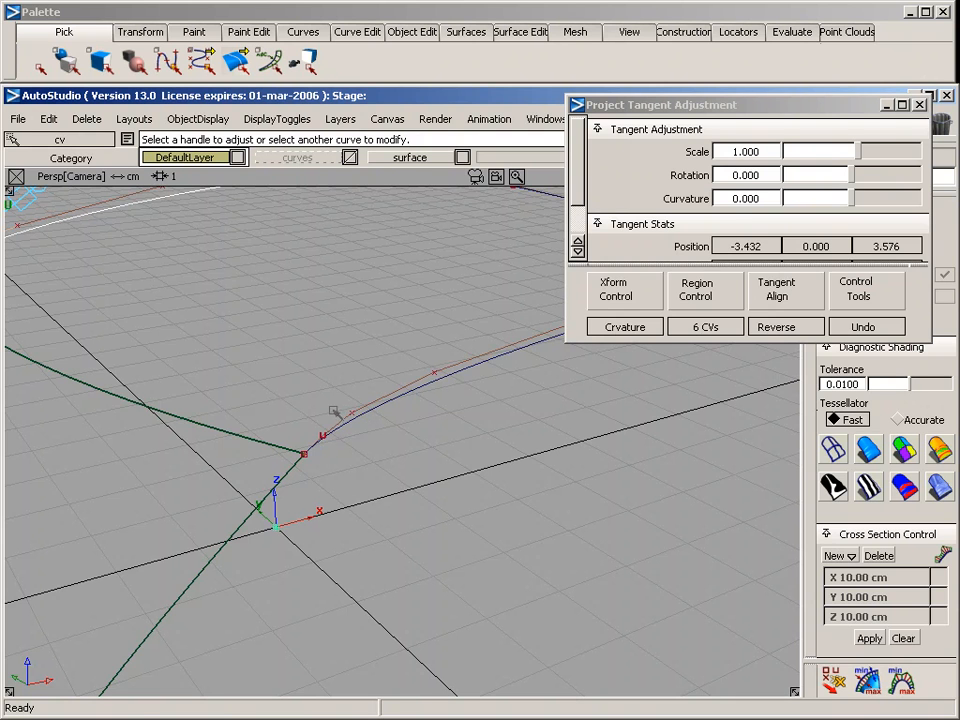
{"action": "left_click", "coordinate": [314, 447]}
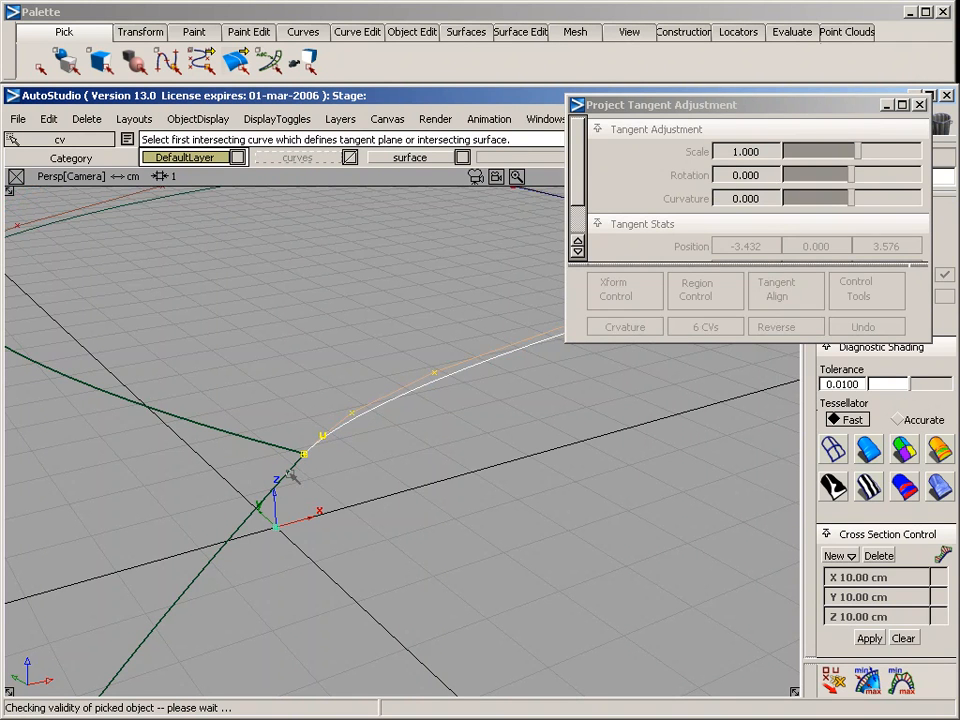
{"action": "left_click", "coordinate": [293, 467]}
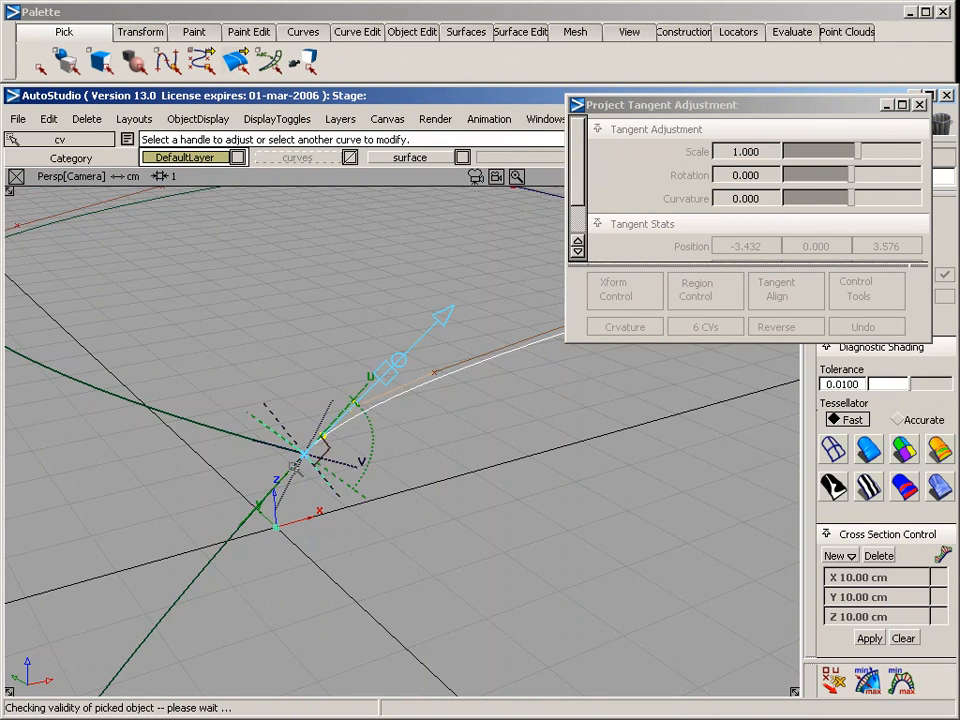
{"action": "left_click", "coordinate": [352, 508]}
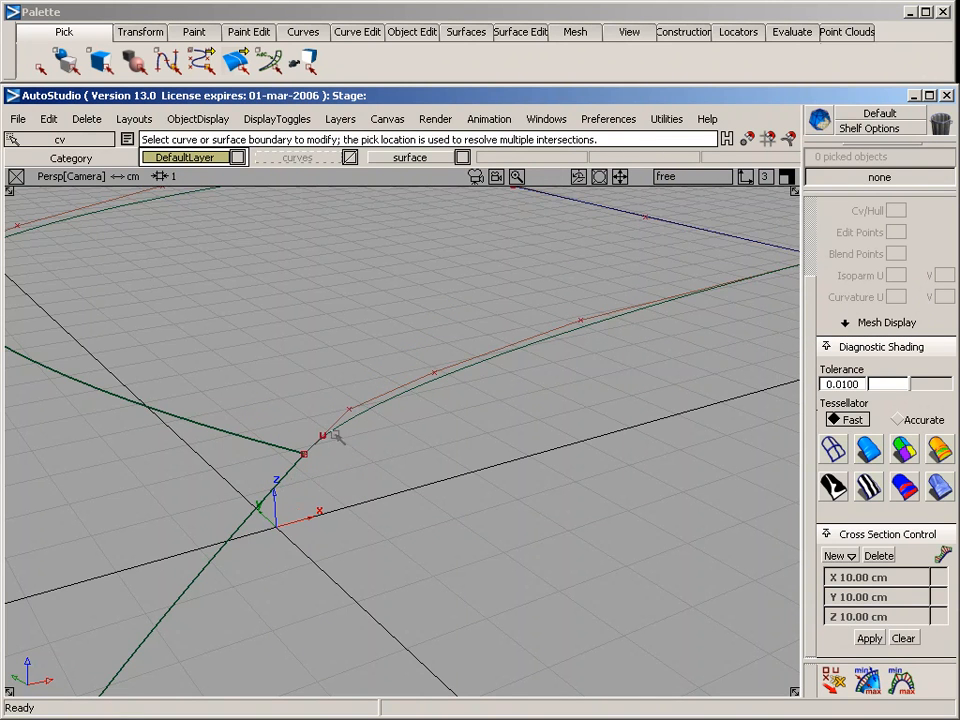
Raise the outer curve's fourth CV slightly in the side view to smooth its hull
{"action": "left_click_drag", "start_coordinate": [362, 376], "coordinate": [286, 374], "text": "ctrl+shift"}
{"action": "left_click_drag", "start_coordinate": [382, 339], "coordinate": [462, 406]}
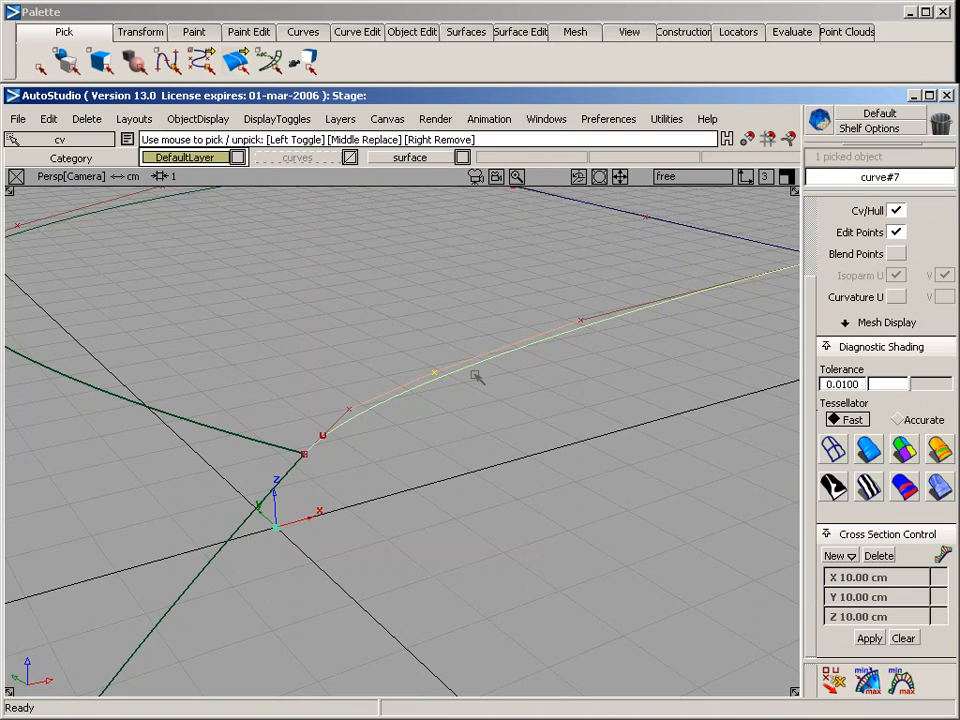
{"action": "key", "text": "F6"}
{"action": "right_click_drag", "start_coordinate": [421, 467], "coordinate": [423, 422], "text": "ctrl+shift"}
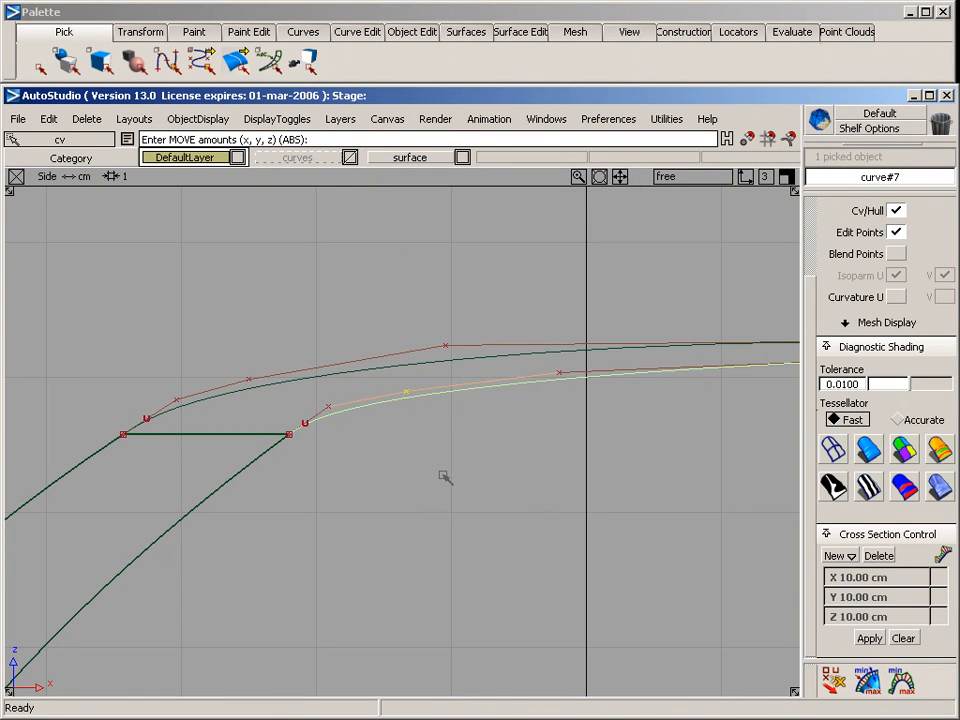
{"action": "right_click_drag", "start_coordinate": [443, 476], "coordinate": [443, 471]}
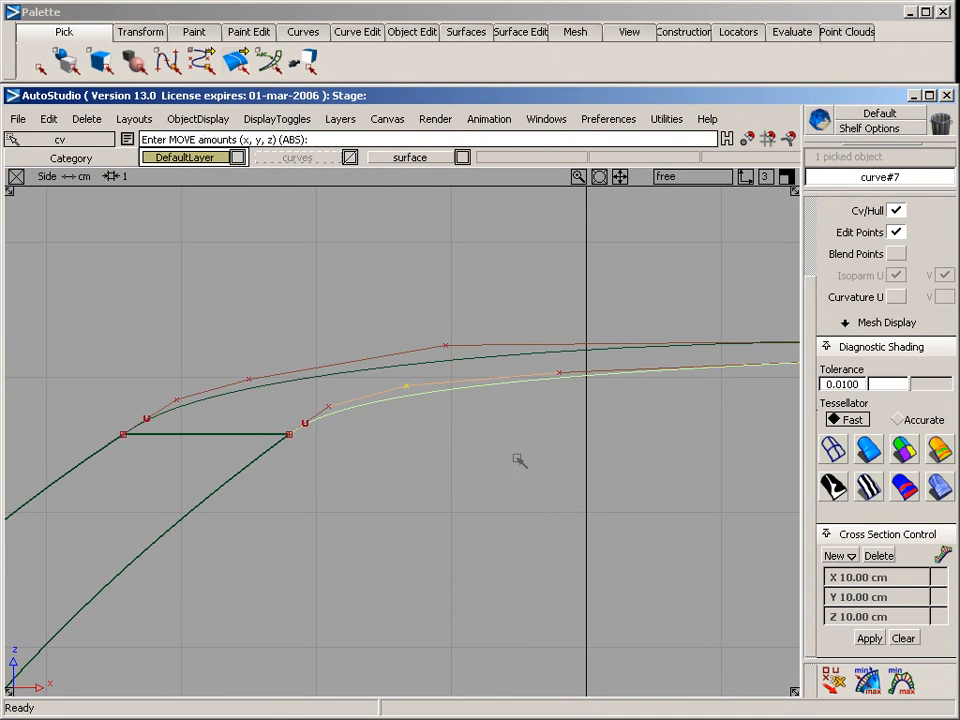
Move the outer curve's fifth CV slightly forward in X and up in the side view
{"action": "middle_click_drag", "start_coordinate": [574, 457], "coordinate": [283, 468], "text": "alt+shift"}
{"action": "left_click_drag", "start_coordinate": [300, 467], "coordinate": [180, 404], "text": "ctrl+shift"}
{"action": "middle_click_drag", "start_coordinate": [246, 374], "coordinate": [322, 436]}
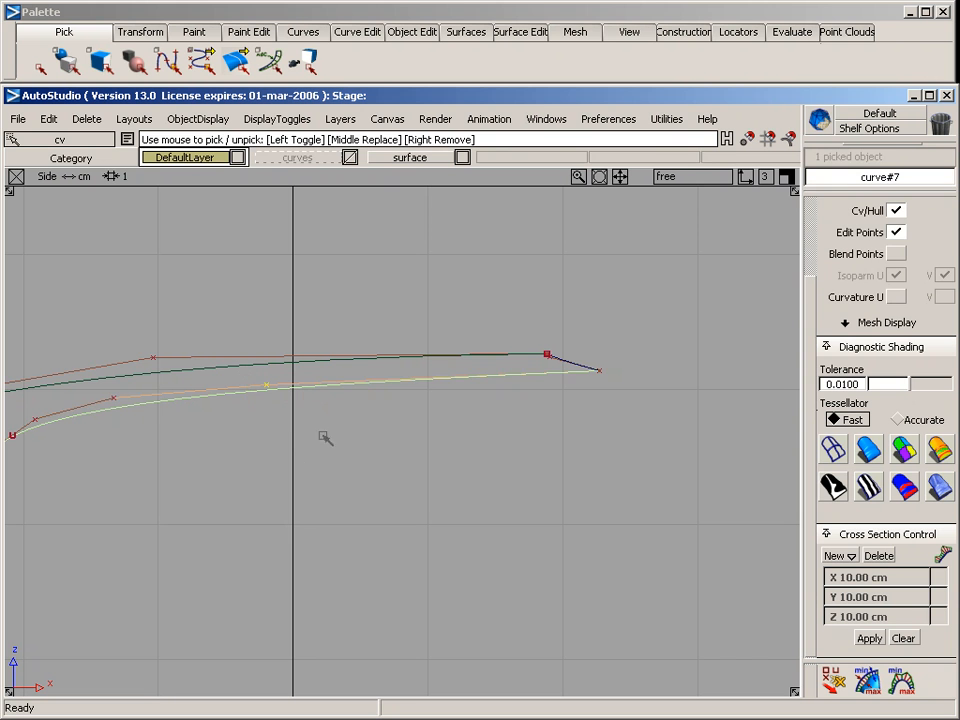
{"action": "right_click_drag", "start_coordinate": [367, 489], "coordinate": [374, 448], "text": "ctrl+shift"}
{"action": "left_click_drag", "start_coordinate": [367, 455], "coordinate": [390, 452]}
{"action": "left_click_drag", "start_coordinate": [250, 523], "coordinate": [260, 416], "text": "ctrl+shift"}
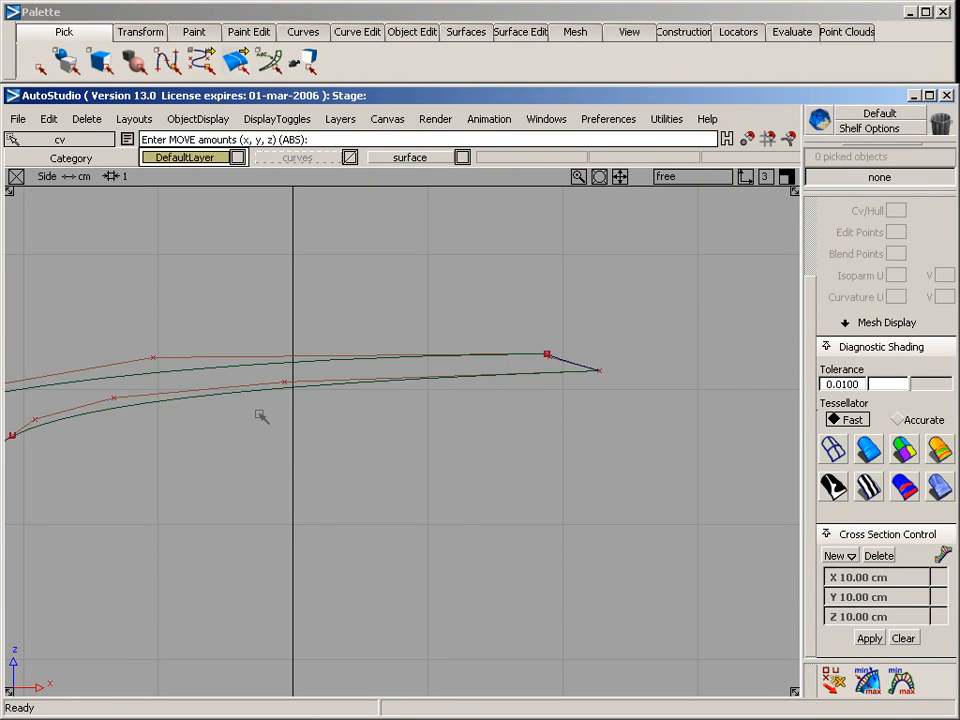
Start a Square boundary surface with the symmetry-plane curve as its first boundary, using Implied Tangent continuity
{"action": "key", "text": "F8"}
{"action": "left_click_drag", "start_coordinate": [493, 472], "coordinate": [456, 536], "text": "alt+shift"}
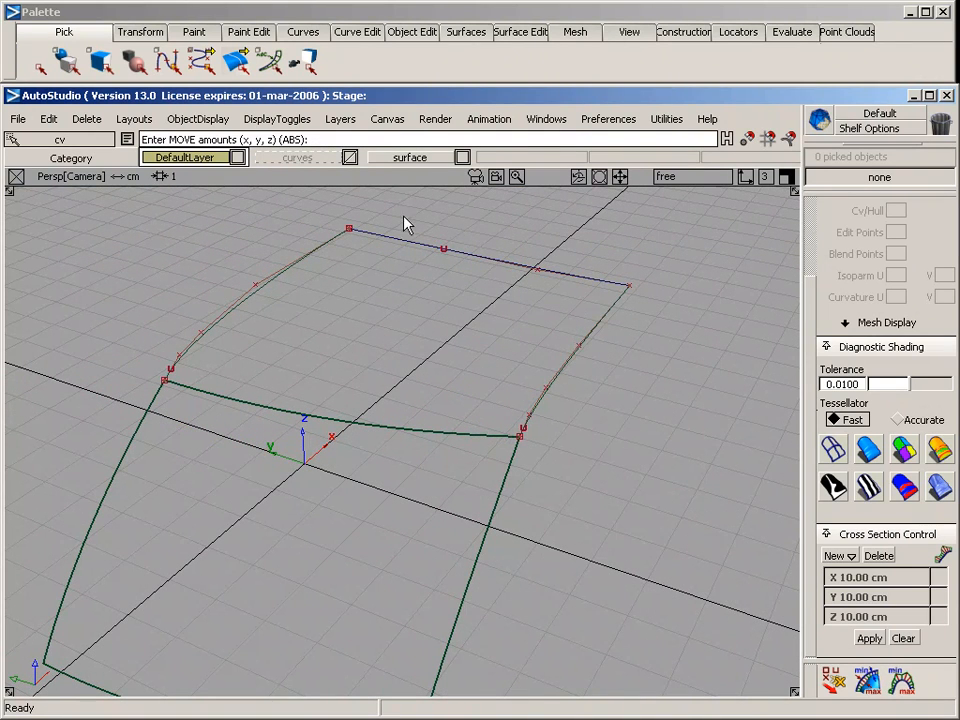
{"action": "left_click", "coordinate": [470, 31]}
{"action": "mouse_move", "coordinate": [503, 172]}
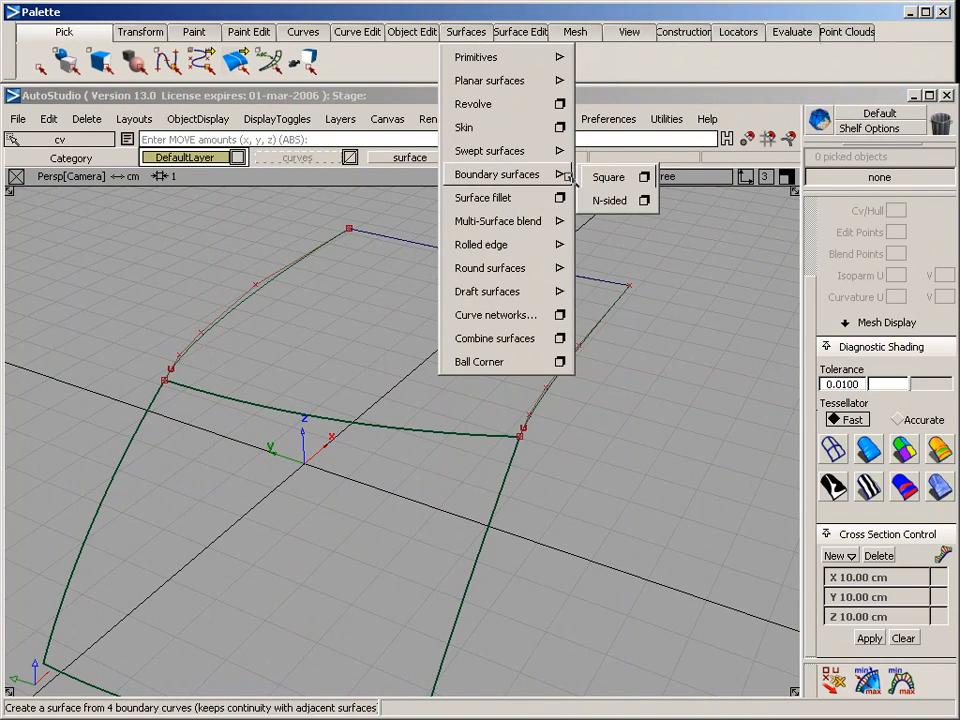
{"action": "left_click", "coordinate": [643, 175]}
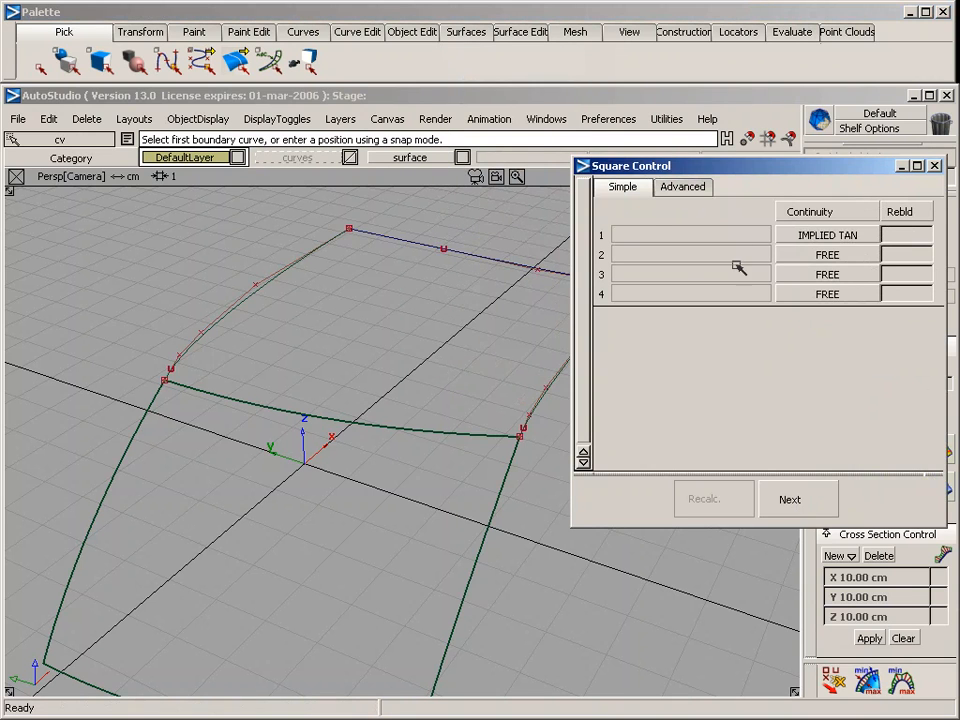
{"action": "left_click", "coordinate": [306, 254]}
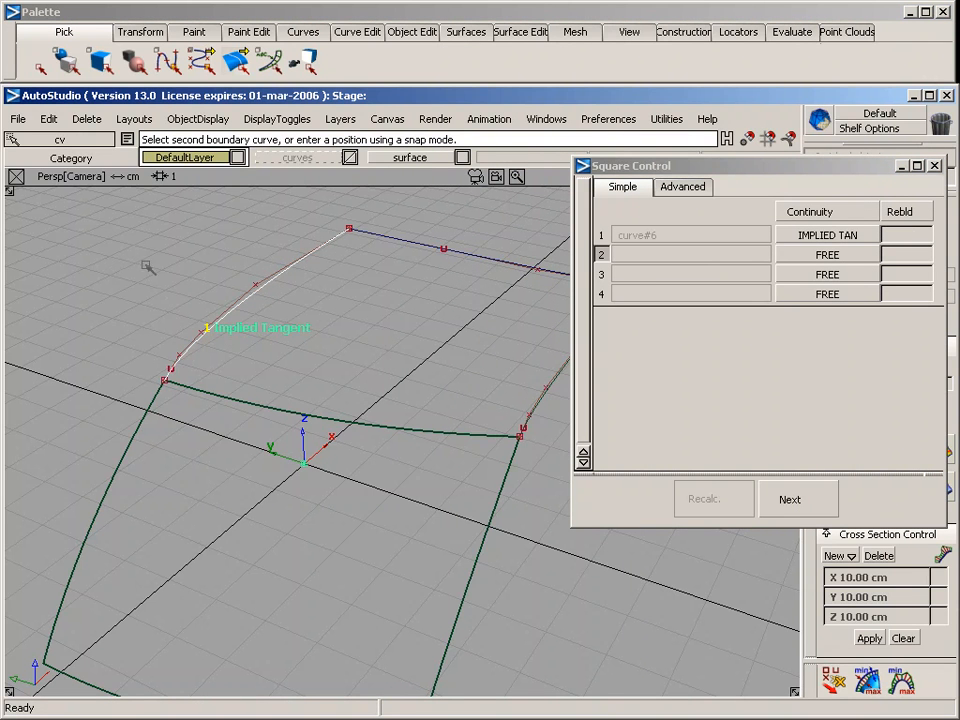
Use the existing surface's shared edge as second boundary with Tangent continuity, and add the outer and front curves as Free boundaries
{"action": "left_click", "coordinate": [822, 252]}
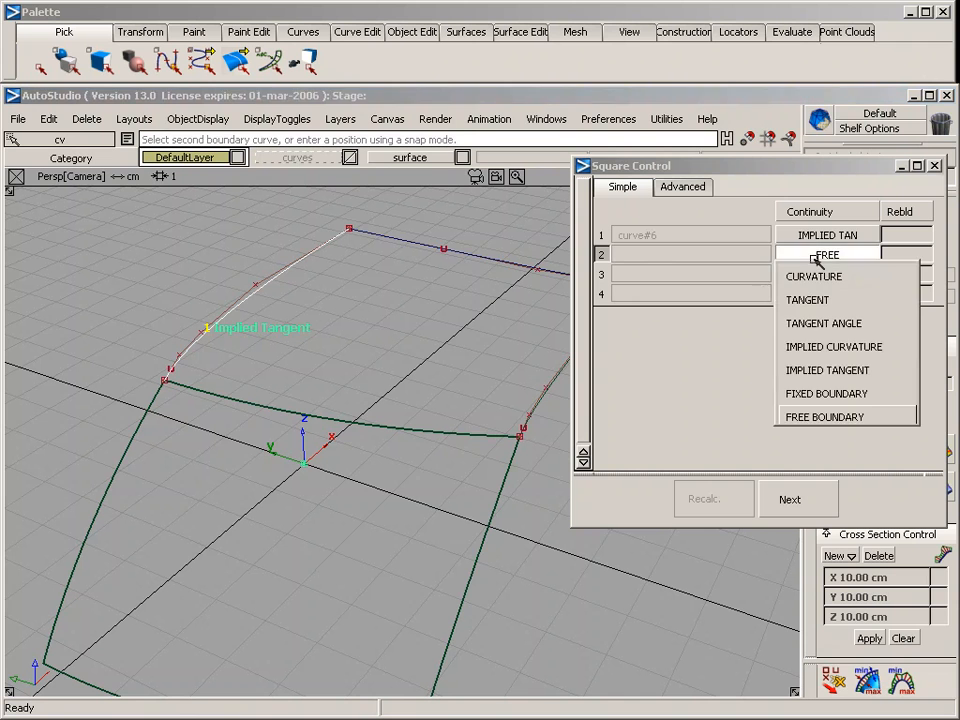
{"action": "left_click", "coordinate": [821, 302]}
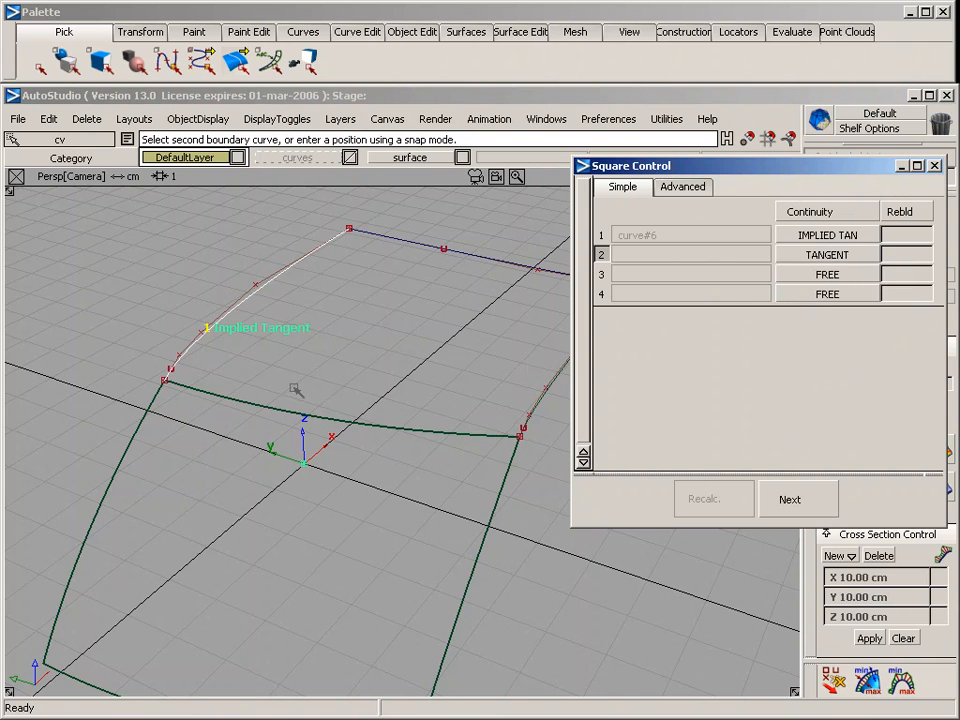
{"action": "left_click", "coordinate": [271, 412]}
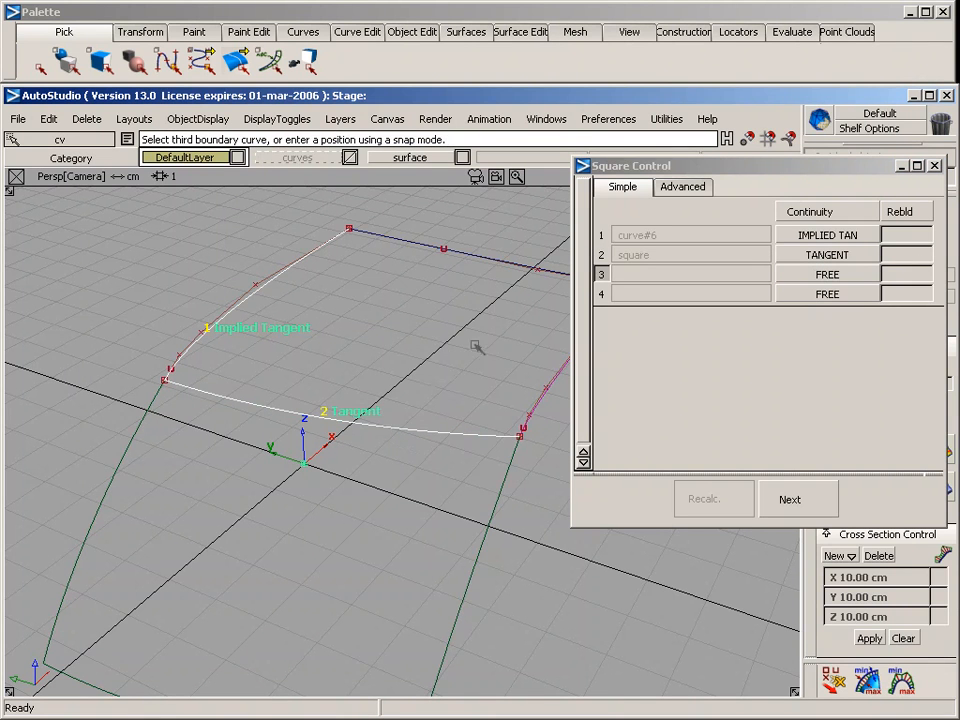
{"action": "left_click", "coordinate": [553, 385]}
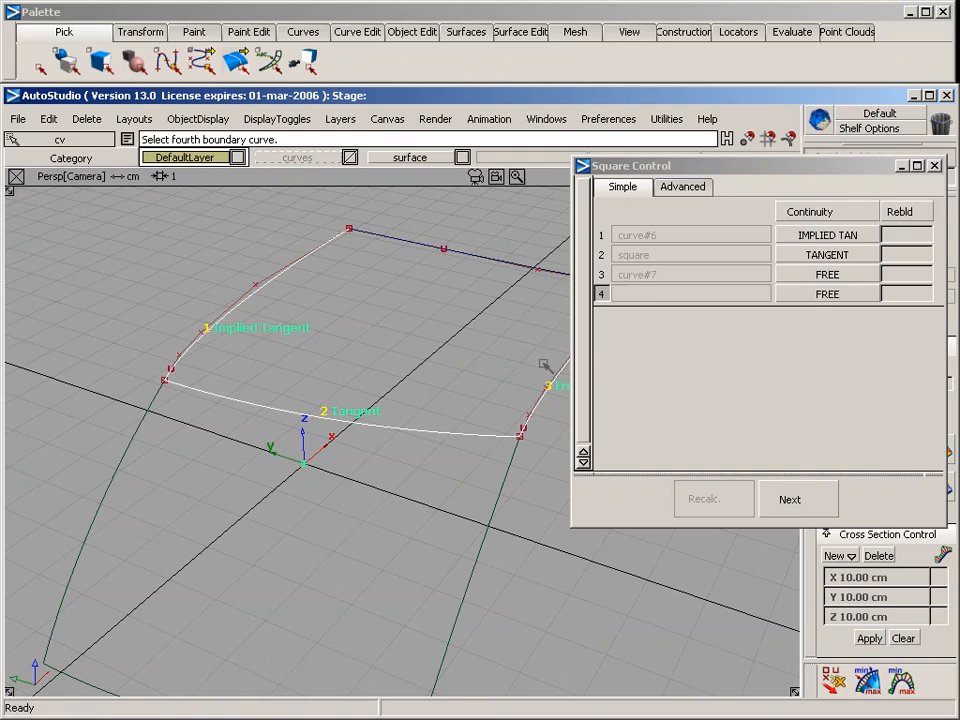
{"action": "left_click", "coordinate": [533, 268]}
{"action": "left_click_drag", "start_coordinate": [441, 334], "coordinate": [371, 463], "text": "alt+shift"}
{"action": "left_click_drag", "start_coordinate": [394, 366], "coordinate": [423, 372], "text": "alt+shift"}
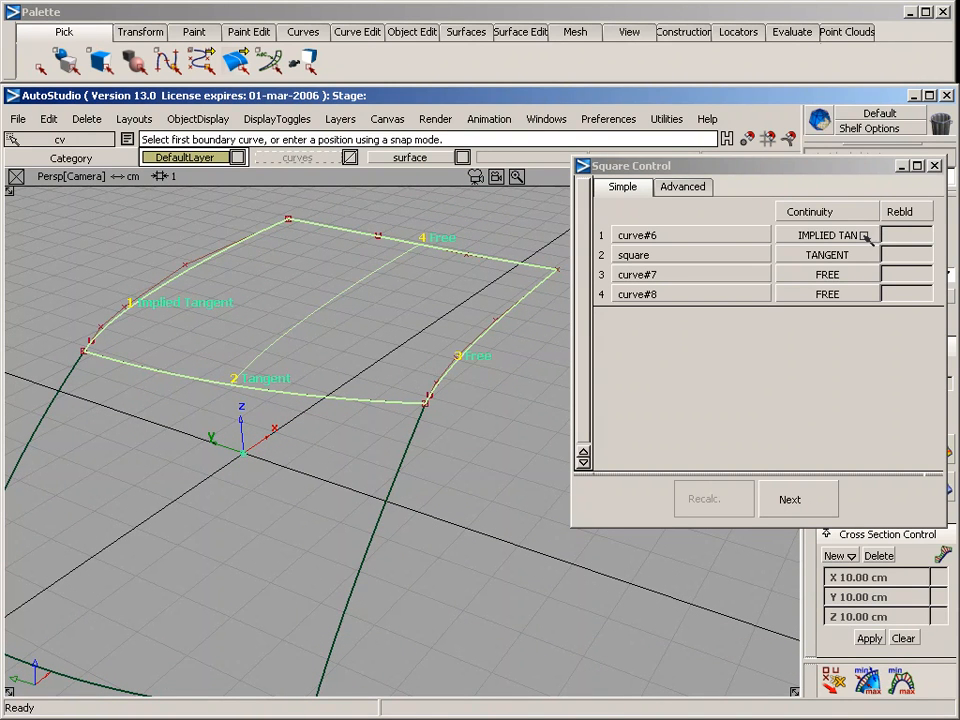
Enable rebuild for the outer curve, the third boundary of the new square surface
{"action": "left_click", "coordinate": [904, 274]}
{"action": "left_click", "coordinate": [904, 274]}
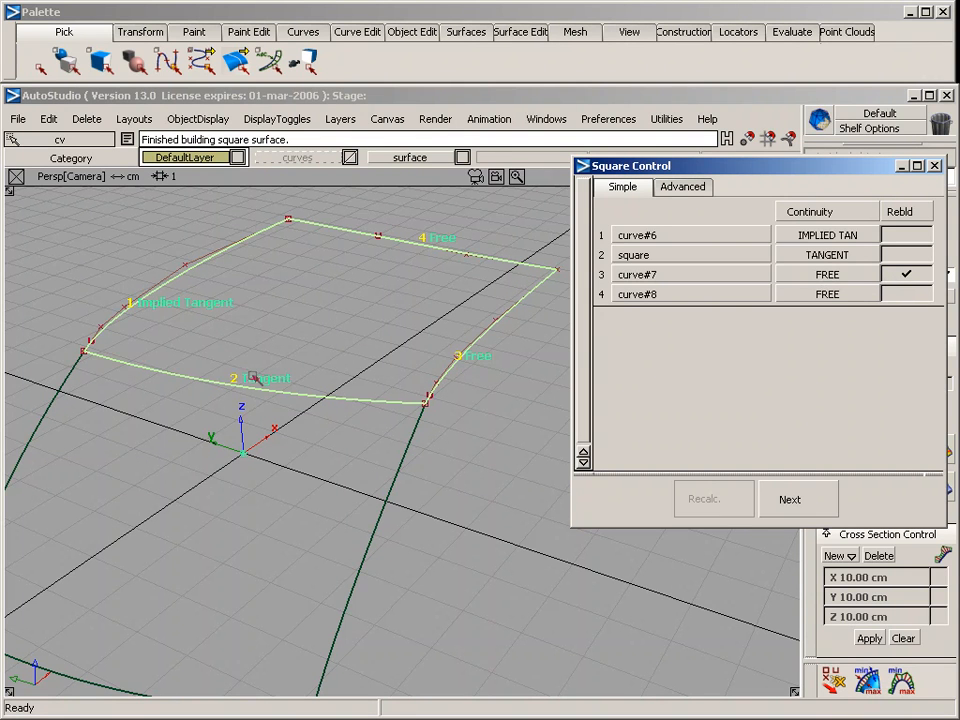
{"action": "right_click_drag", "start_coordinate": [335, 338], "coordinate": [332, 339], "text": "alt+shift"}
{"action": "left_click_drag", "start_coordinate": [332, 339], "coordinate": [208, 313], "text": "alt+shift"}
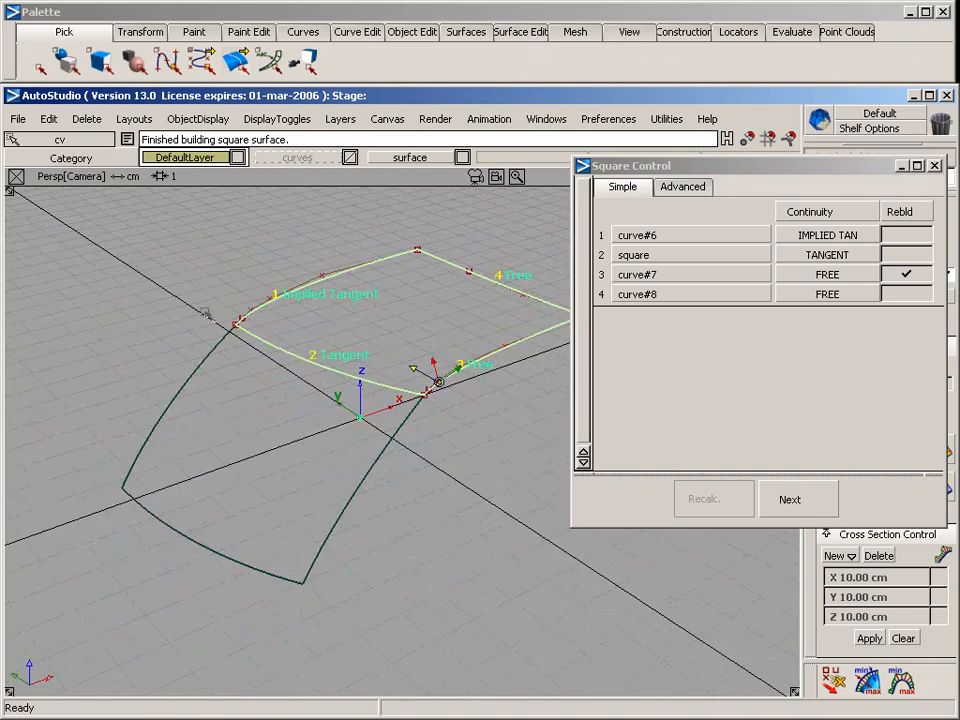
{"action": "middle_click_drag", "start_coordinate": [208, 313], "coordinate": [250, 343], "text": "alt+shift"}
{"action": "left_click_drag", "start_coordinate": [250, 343], "coordinate": [379, 278], "text": "alt+shift"}
Assign the three new boundary curves to the curves layer and both surfaces to the surface layer
{"action": "left_click_drag", "start_coordinate": [279, 257], "coordinate": [568, 429], "text": "ctrl+shift"}
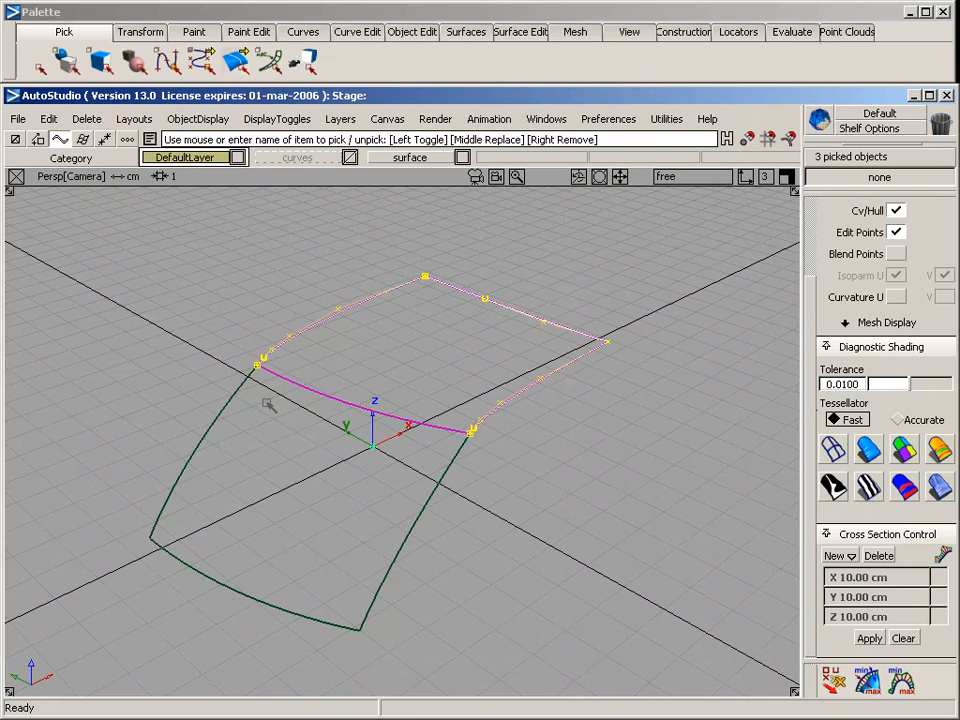
{"action": "mouse_move", "coordinate": [272, 148]}
{"action": "left_mouse_down"}
{"action": "mouse_move", "coordinate": [290, 246]}
{"action": "mouse_move", "coordinate": [263, 310]}
{"action": "left_mouse_up"}
{"action": "left_click_drag", "start_coordinate": [270, 322], "coordinate": [344, 435]}
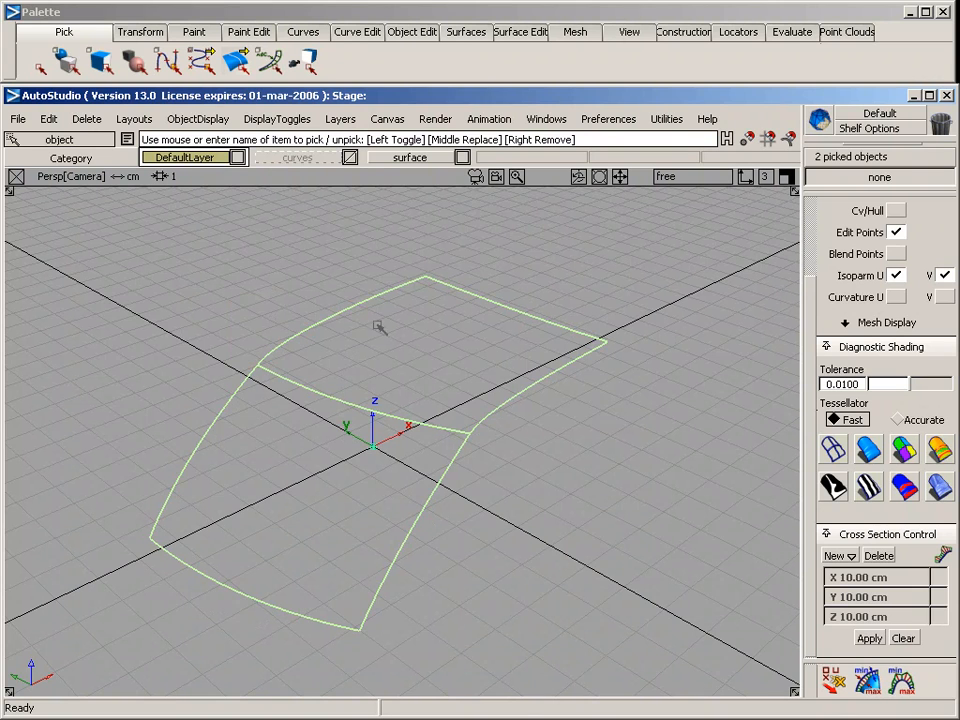
{"action": "left_click_drag", "start_coordinate": [410, 157], "coordinate": [430, 225]}
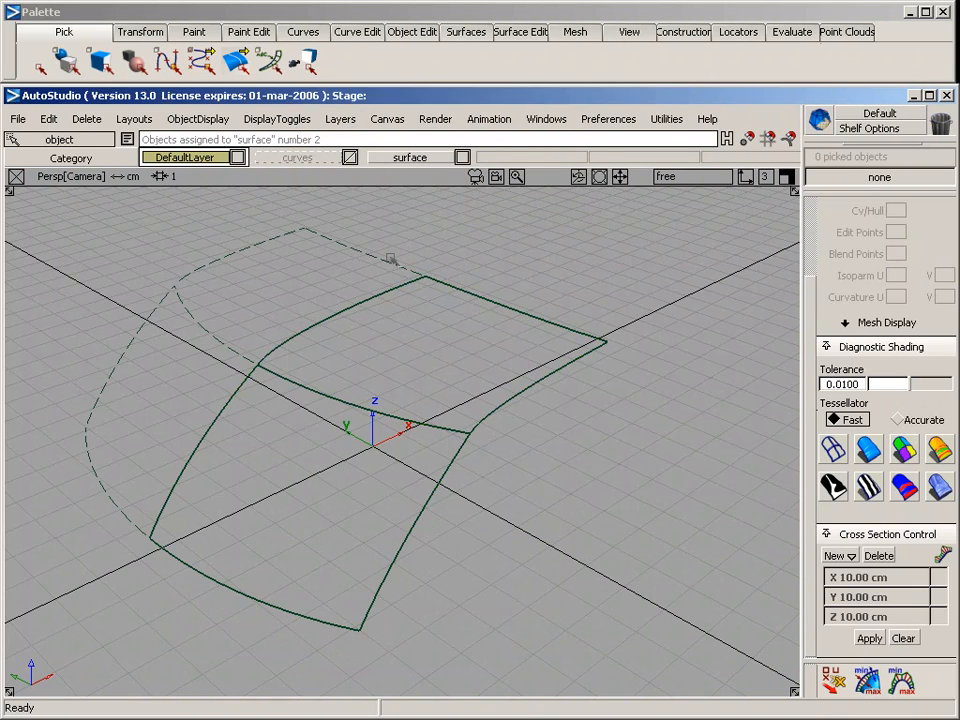
Inspect both mirrored surfaces with diagnostic shading and return them to wireframe display
{"action": "left_click_drag", "start_coordinate": [270, 255], "coordinate": [701, 349], "text": "alt+shift"}
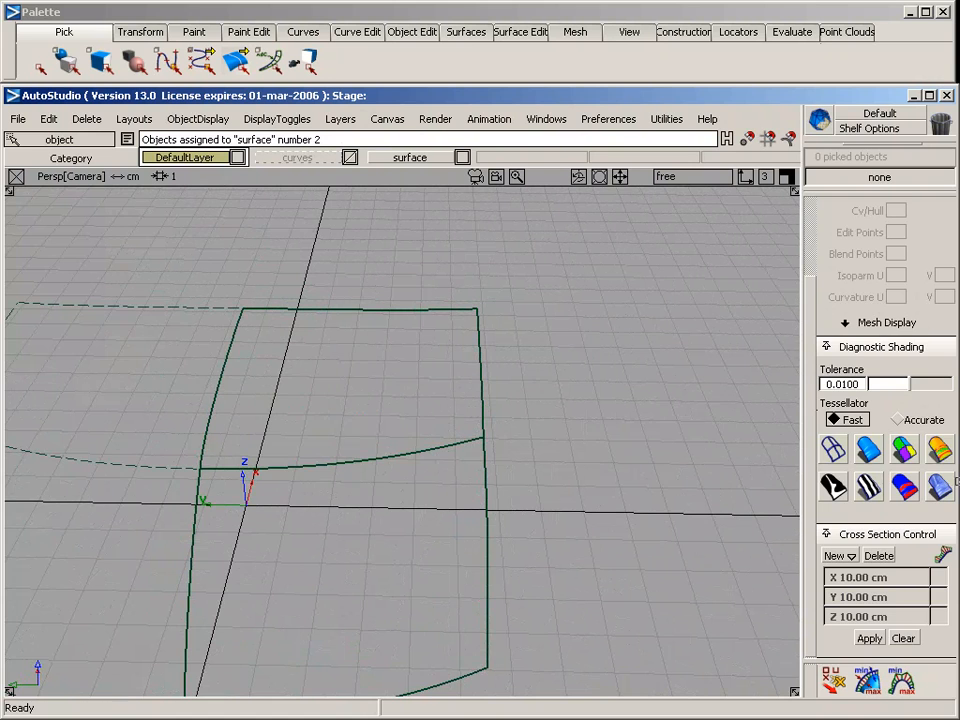
{"action": "left_click", "coordinate": [871, 452]}
{"action": "mouse_move", "coordinate": [362, 394]}
{"action": "middle_mouse_down", "text": "alt+shift"}
{"action": "mouse_move", "coordinate": [446, 386]}
{"action": "mouse_move", "coordinate": [567, 333]}
{"action": "middle_mouse_up", "text": "alt+shift"}
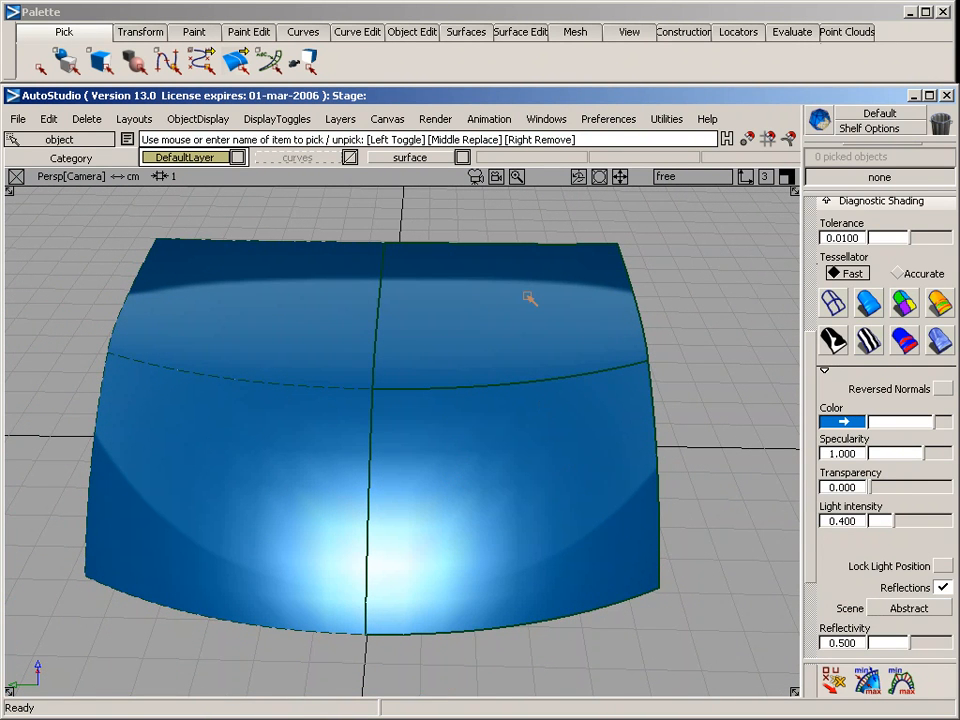
{"action": "left_click", "coordinate": [837, 310]}
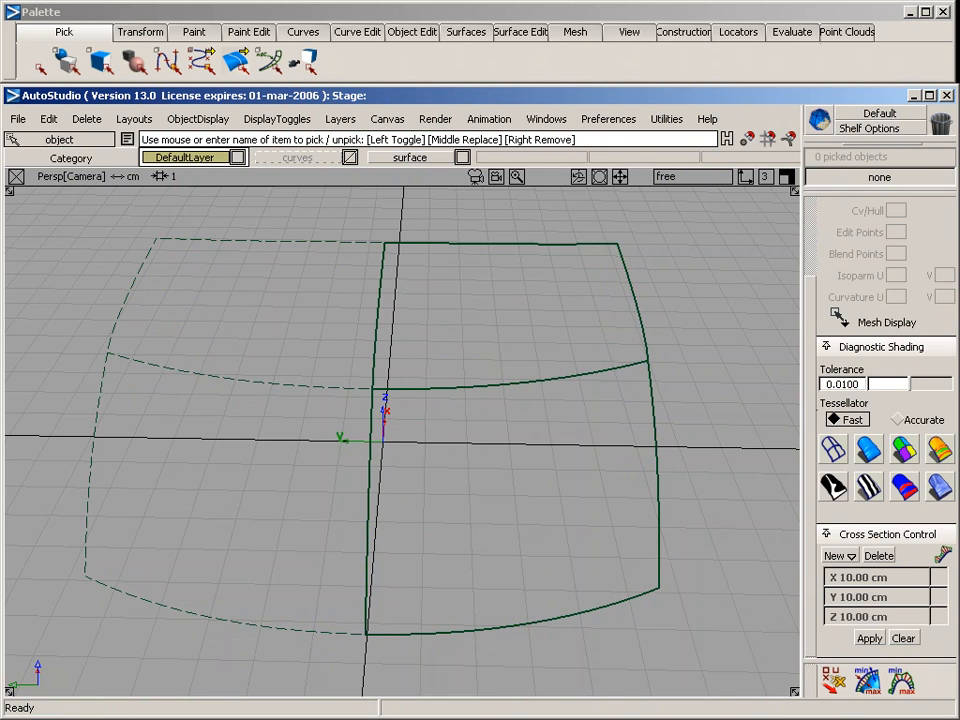
Examine in the back view how the outer side edges of the two surfaces meet
{"action": "key", "text": "F7"}
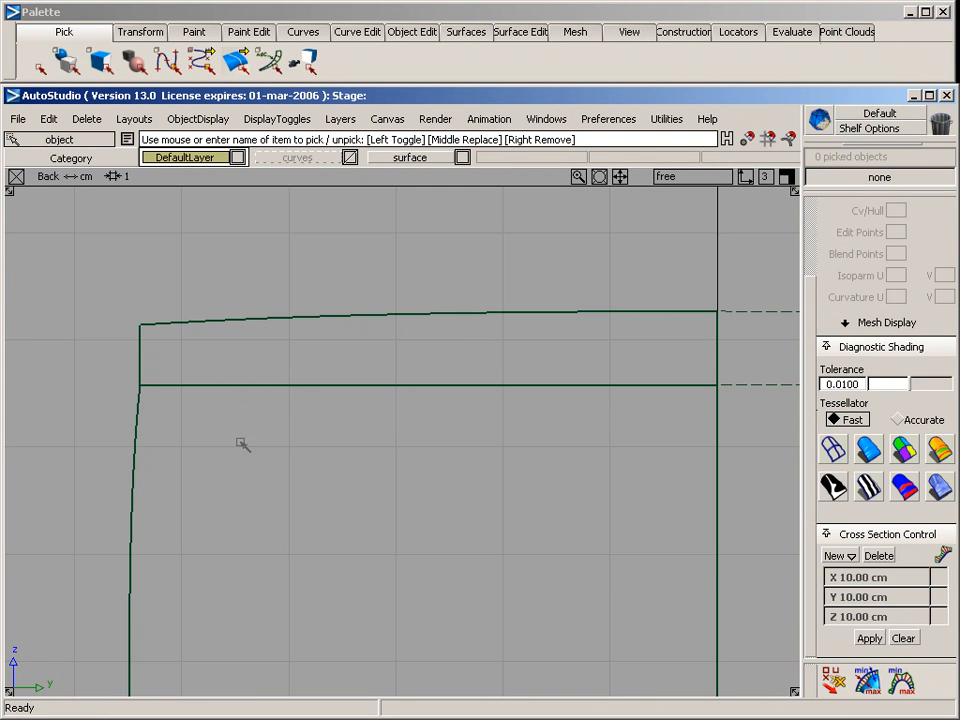
{"action": "middle_click_drag", "start_coordinate": [243, 444], "coordinate": [436, 381], "text": "alt+shift"}
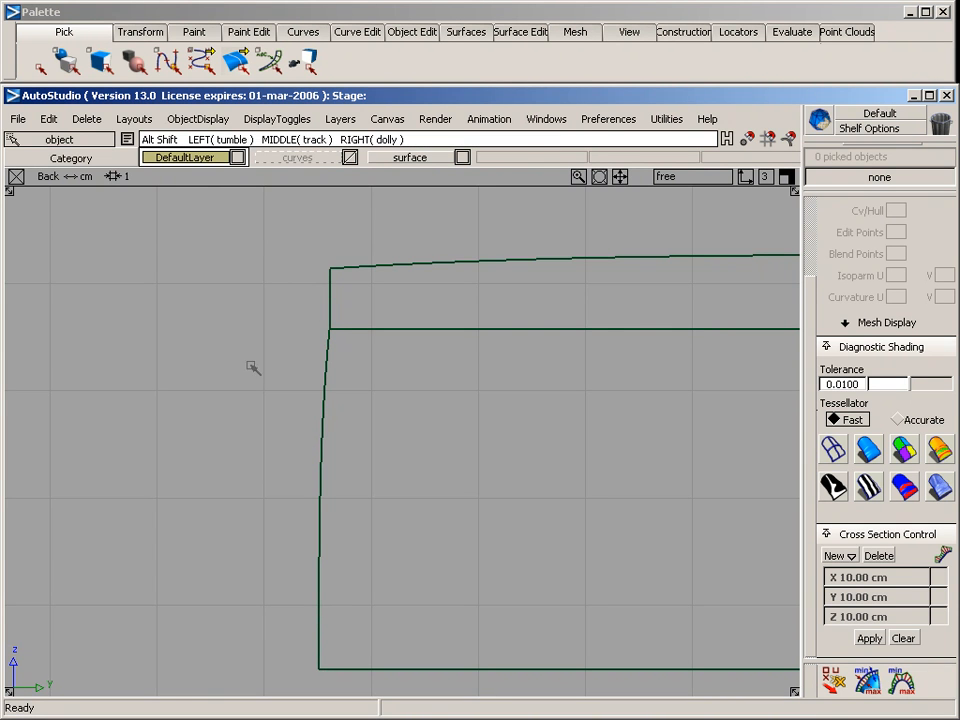
{"action": "middle_click_drag", "start_coordinate": [251, 366], "coordinate": [306, 474], "text": "alt+shift"}
{"action": "right_click_drag", "start_coordinate": [306, 474], "coordinate": [535, 486], "text": "alt+shift"}
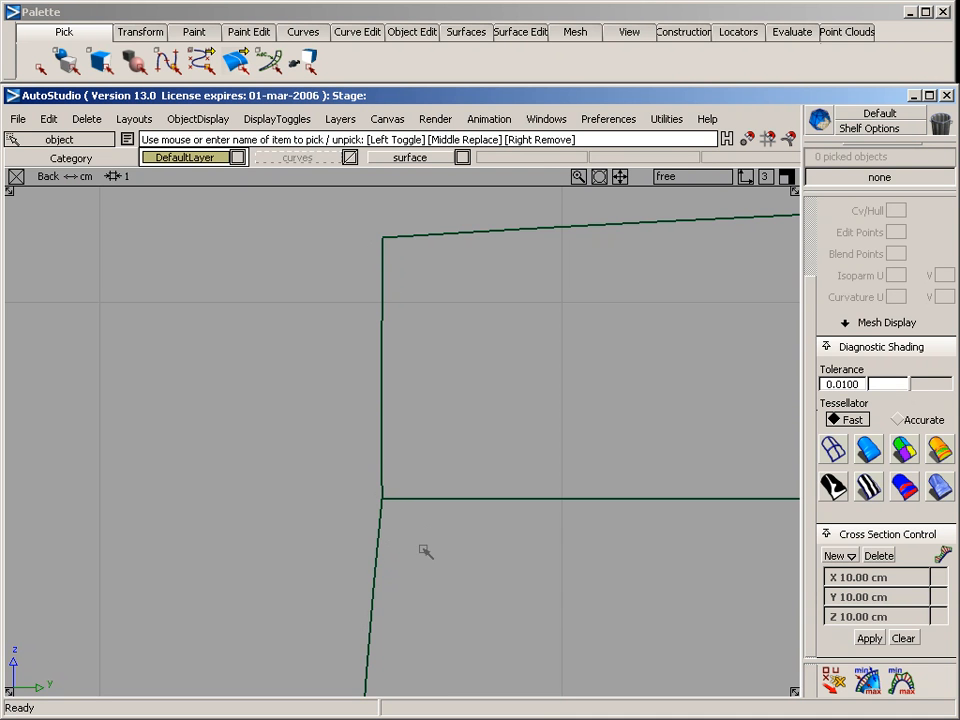
{"action": "right_click_drag", "start_coordinate": [425, 551], "coordinate": [465, 551], "text": "alt+shift"}
{"action": "middle_click_drag", "start_coordinate": [465, 551], "coordinate": [268, 466], "text": "alt+shift"}
{"action": "key", "text": "F8"}
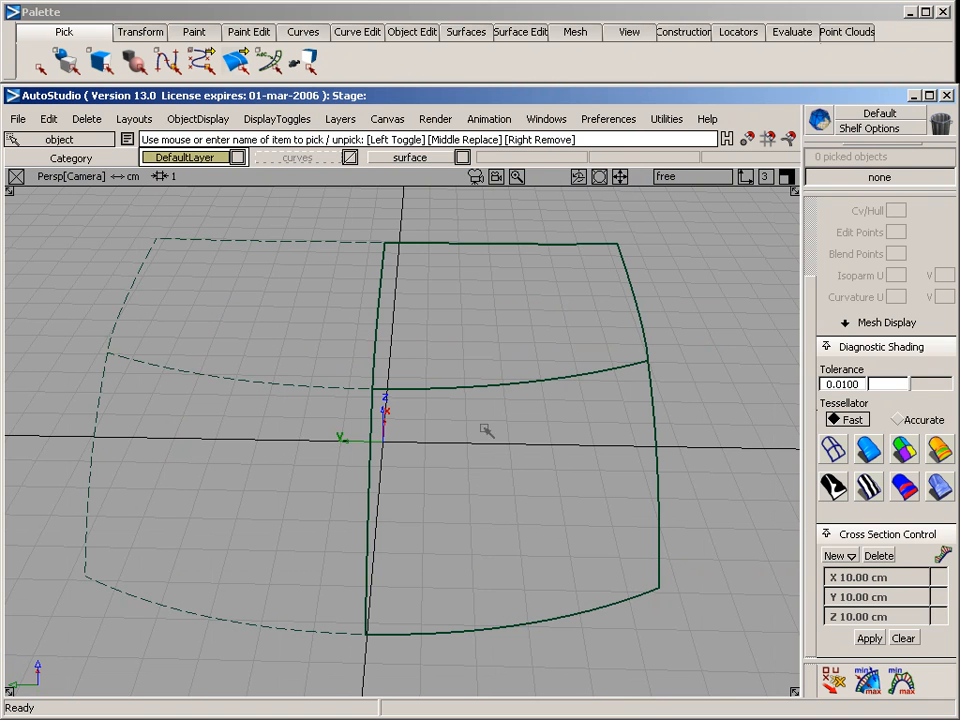
Delete both square surfaces along with their construction history, and make the curves layer visible
{"action": "left_click_drag", "start_coordinate": [484, 364], "coordinate": [483, 419]}
{"action": "key", "text": "Delete"}
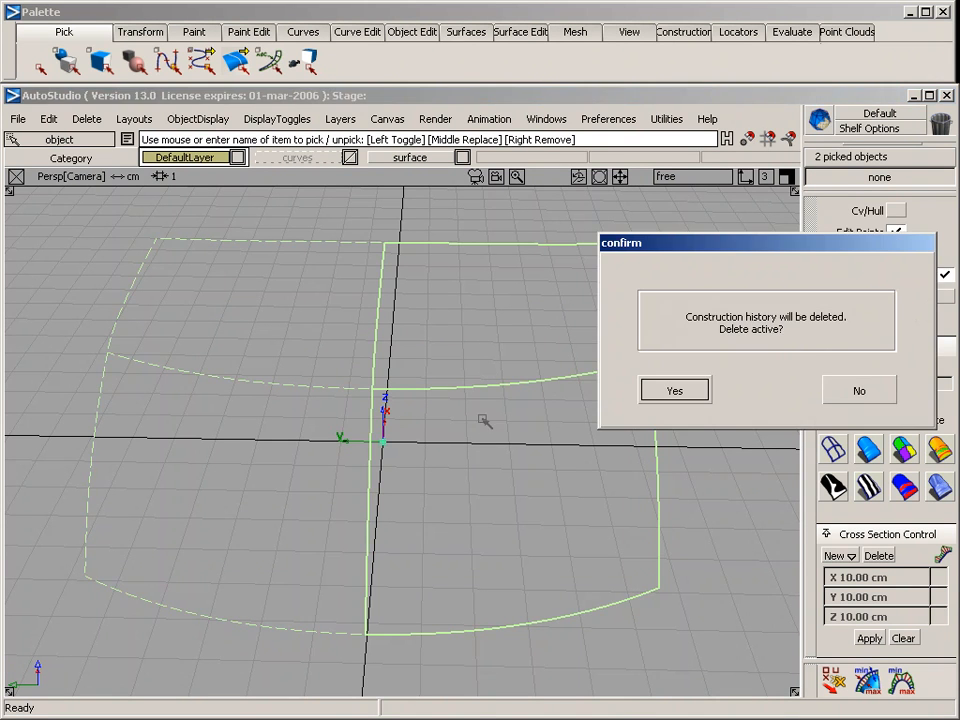
{"action": "key", "text": "Return"}
{"action": "left_click_drag", "start_coordinate": [525, 452], "coordinate": [321, 201], "text": "alt+shift"}
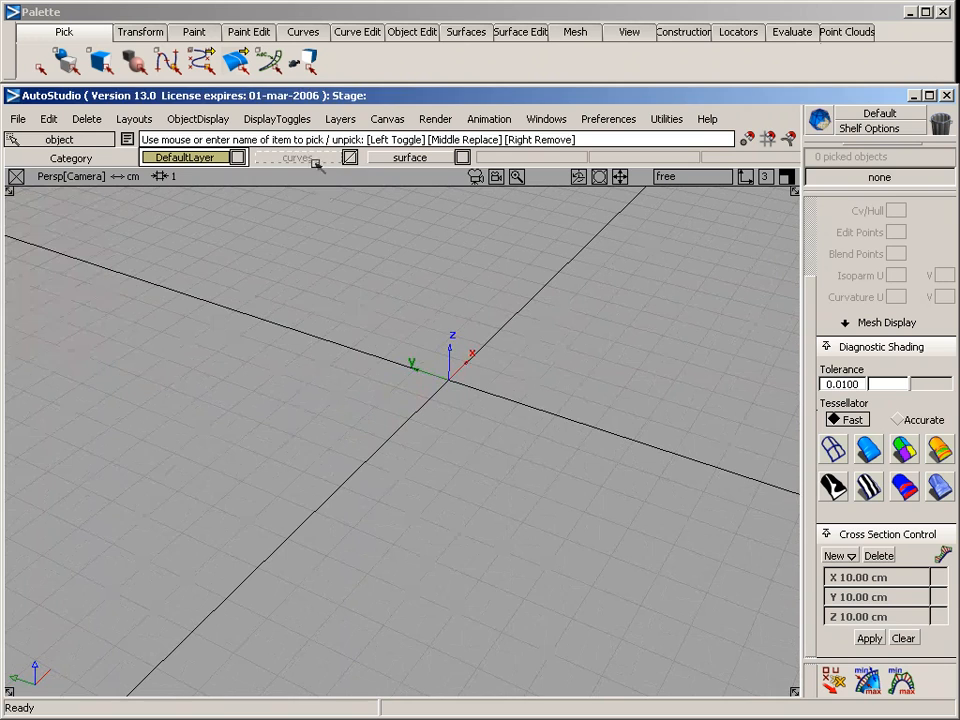
{"action": "right_click", "coordinate": [312, 158]}
{"action": "left_click", "coordinate": [309, 208]}
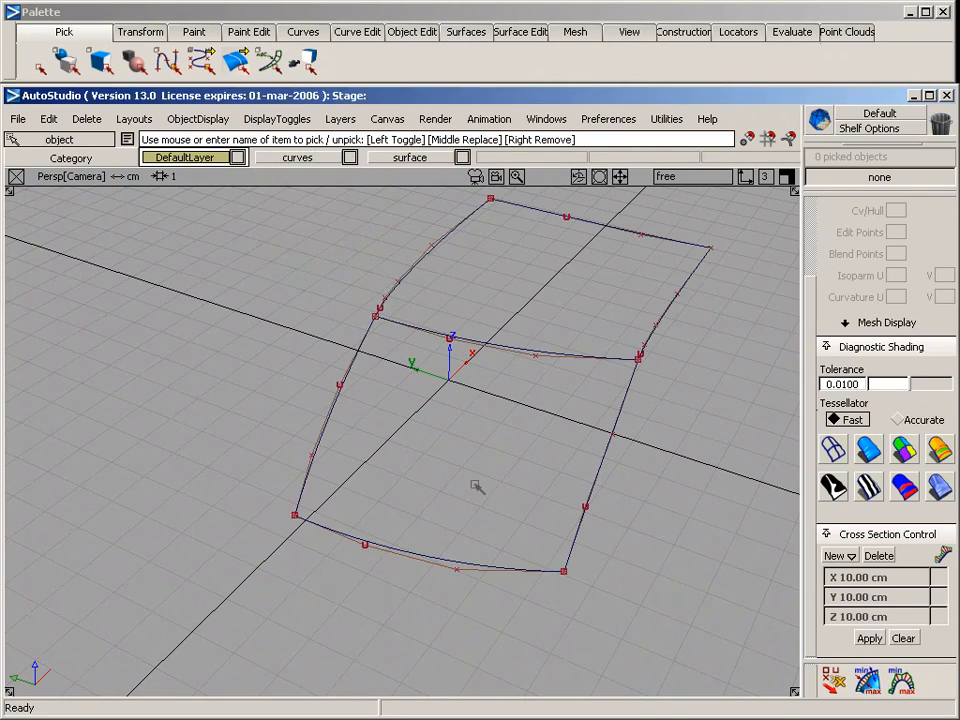
Draw a gently bowed four-CV curve in the top view along the outer side, overshooting both ends and finishing at about X 3.9, Y -4.9
{"action": "left_click_drag", "start_coordinate": [480, 486], "coordinate": [332, 410], "text": "alt+shift"}
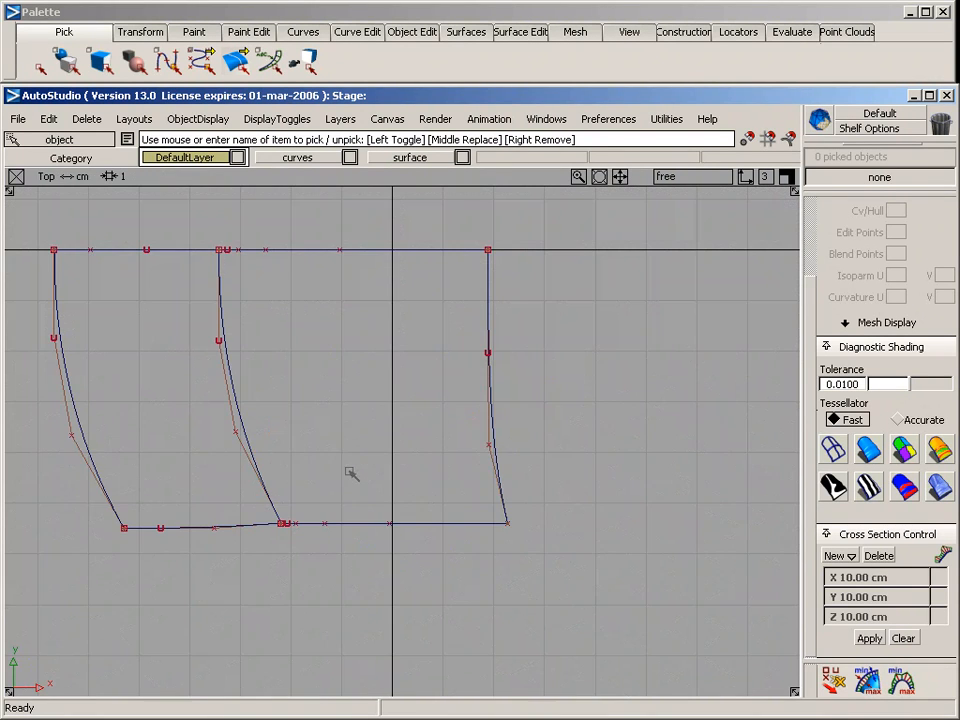
{"action": "middle_click_drag", "start_coordinate": [294, 422], "coordinate": [381, 403], "text": "alt+shift"}
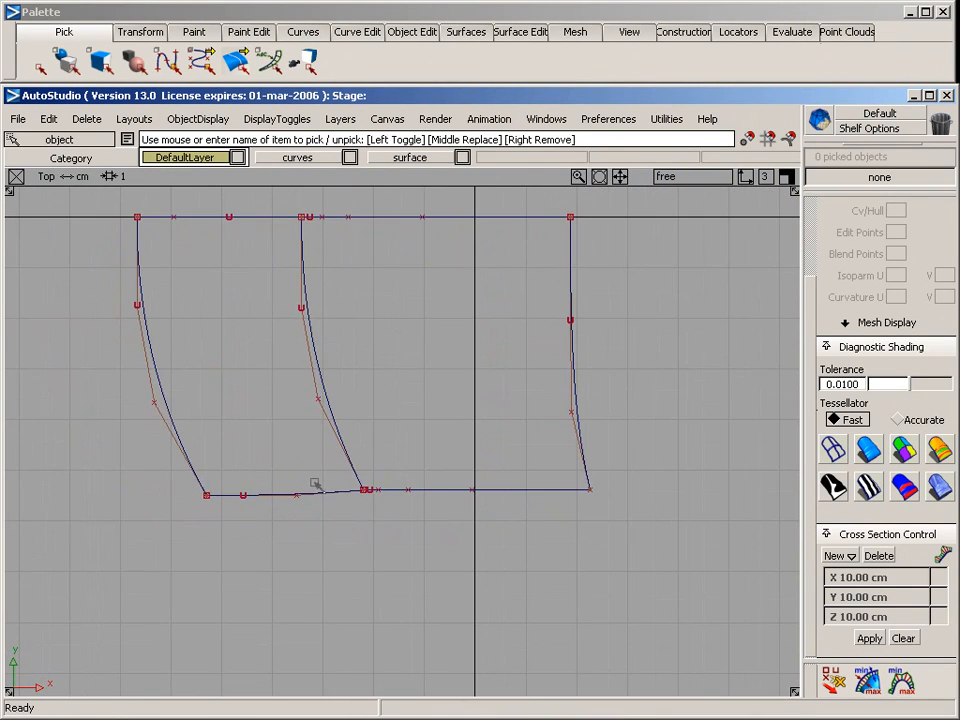
{"action": "left_click", "coordinate": [303, 31]}
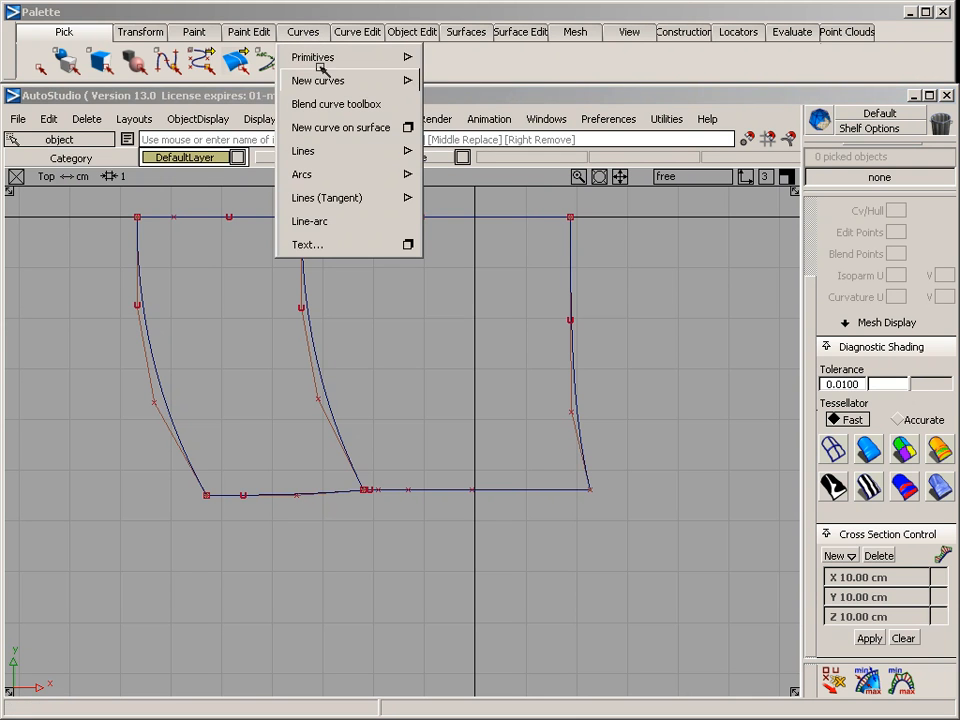
{"action": "mouse_move", "coordinate": [326, 80]}
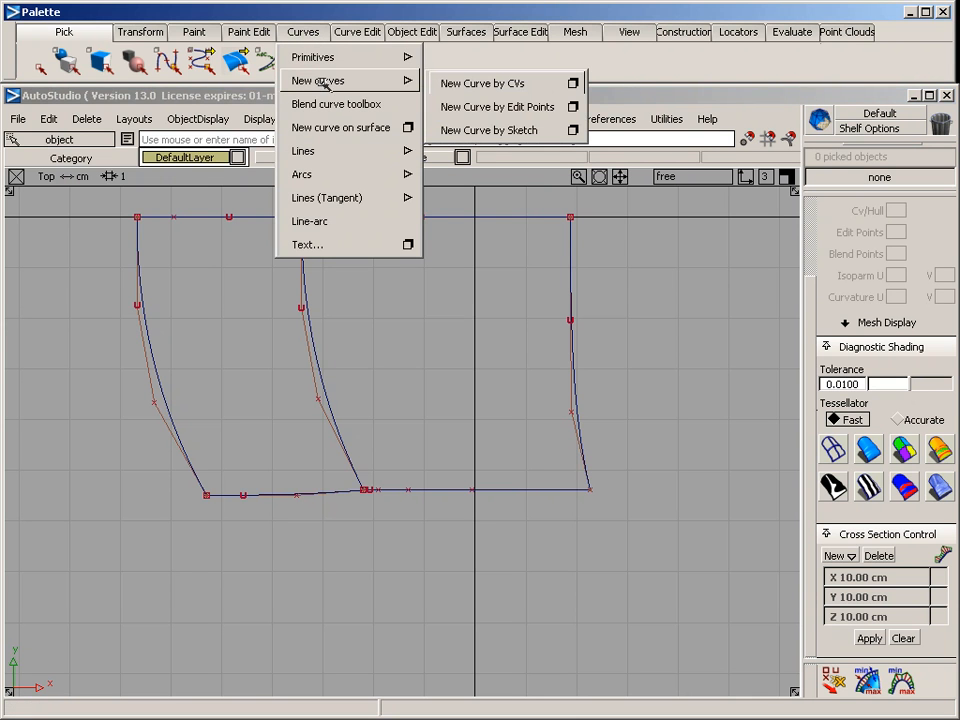
{"action": "left_click", "coordinate": [452, 83]}
{"action": "middle_click_drag", "start_coordinate": [257, 429], "coordinate": [311, 385], "text": "alt+shift"}
{"action": "left_click", "coordinate": [162, 458]}
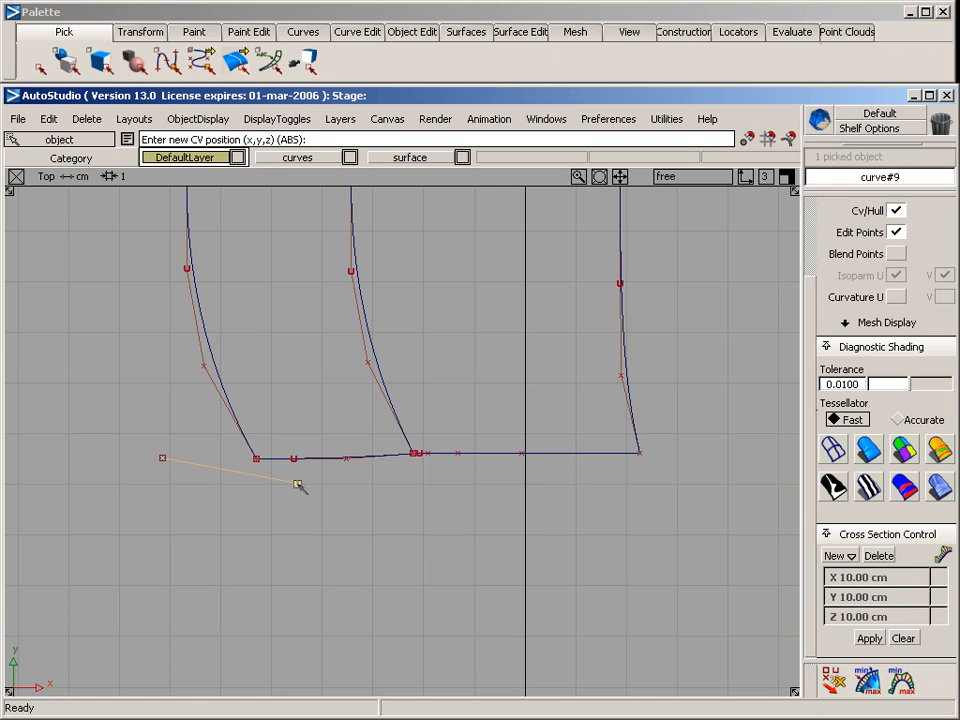
{"action": "left_click", "coordinate": [527, 483]}
{"action": "left_click", "coordinate": [638, 453]}
{"action": "left_click", "coordinate": [722, 437]}
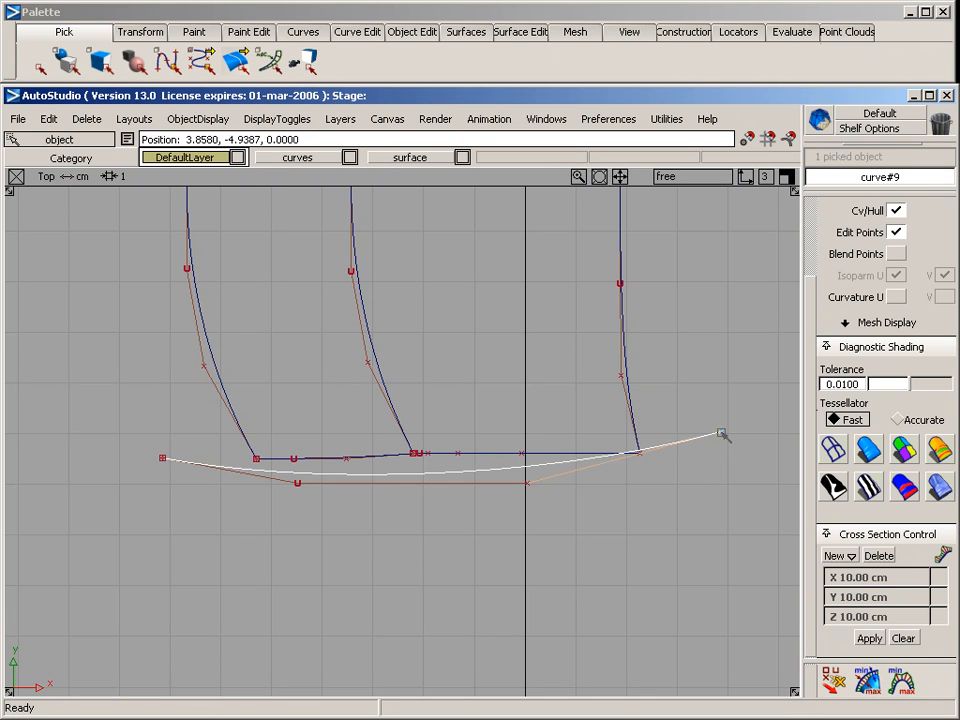
Draw a bowed four-CV curve in the back view, snapped to the low-X end of the outer curve and rising past the existing profile curves
{"action": "left_click_drag", "start_coordinate": [169, 495], "coordinate": [167, 397], "text": "ctrl+shift"}
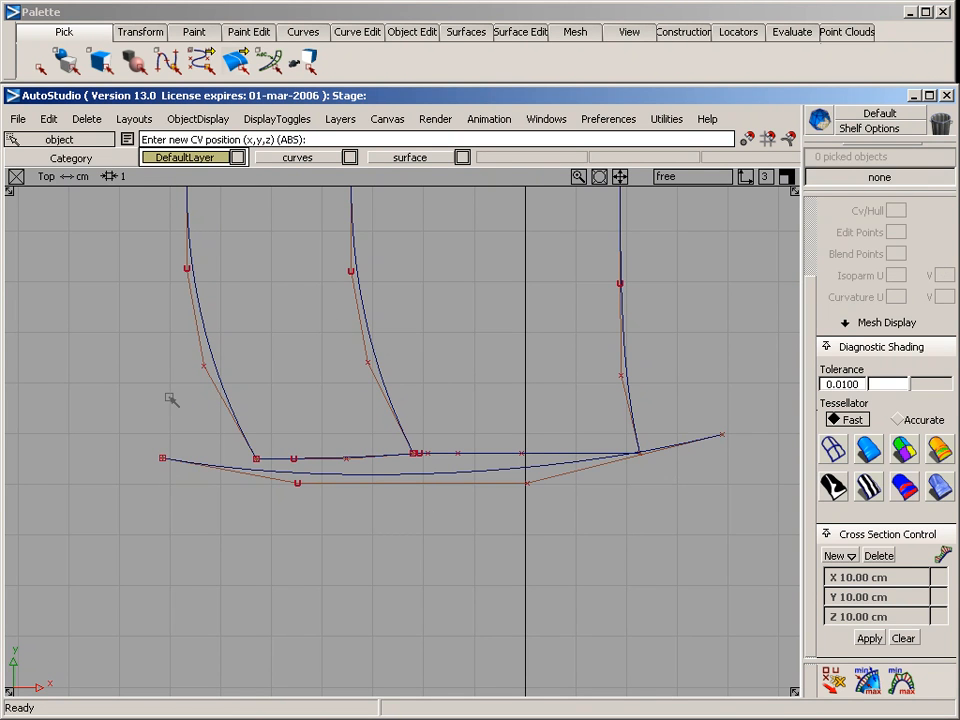
{"action": "left_click", "coordinate": [164, 457]}
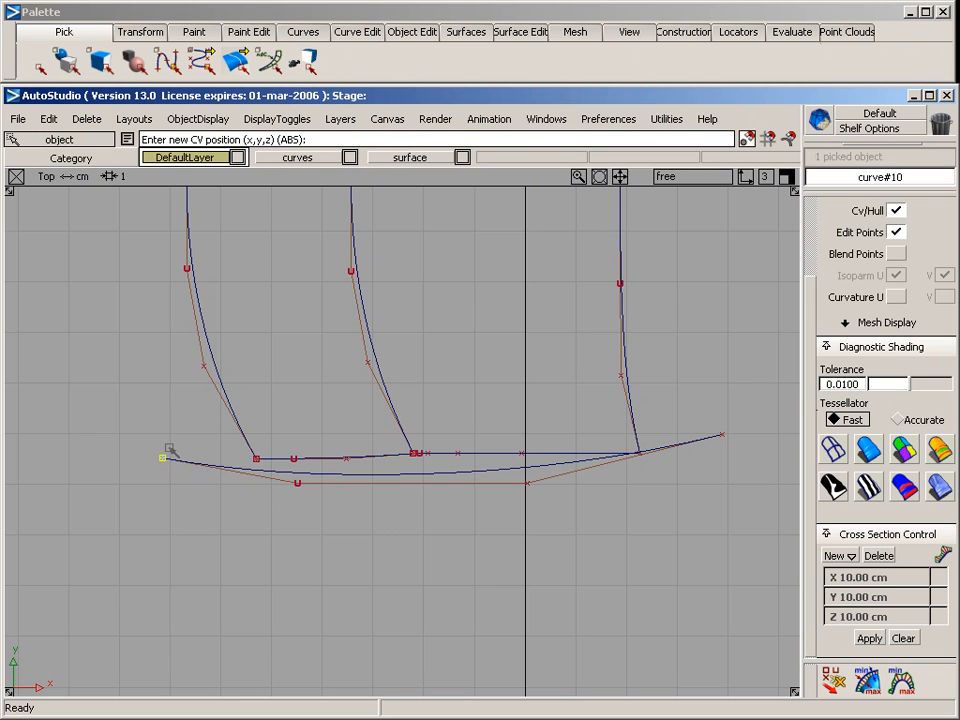
{"action": "key", "text": "F7"}
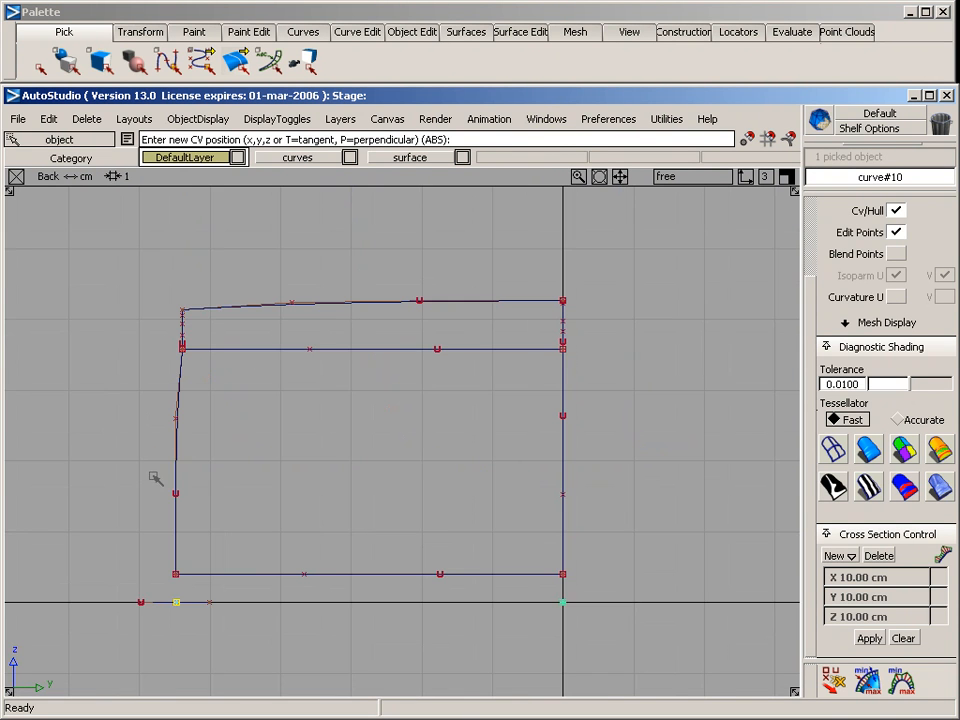
{"action": "middle_click_drag", "start_coordinate": [192, 506], "coordinate": [388, 431], "text": "alt+shift"}
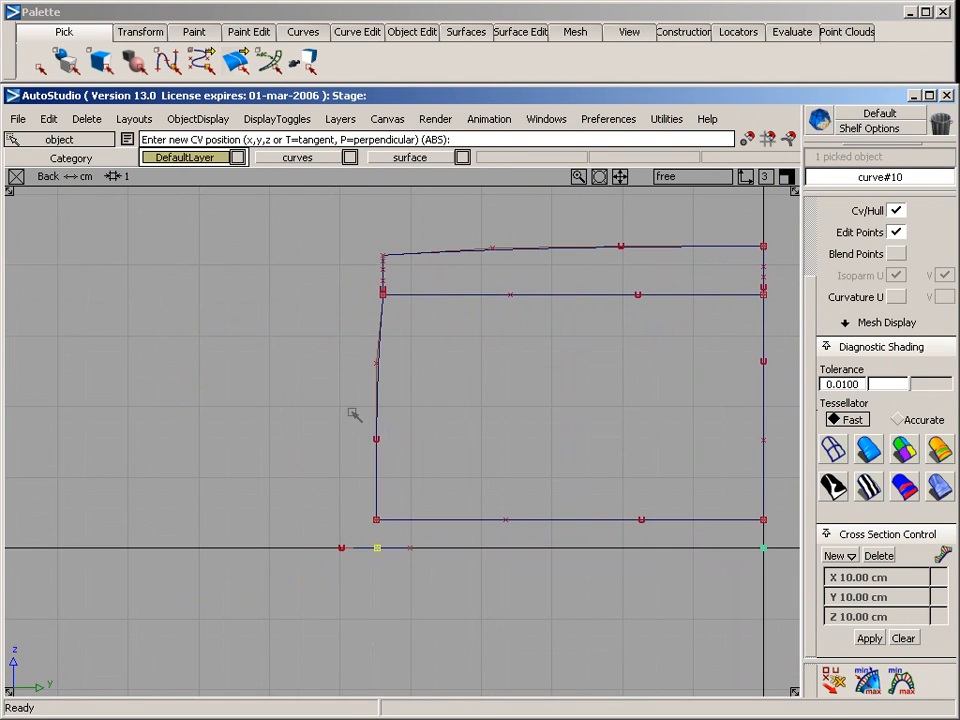
{"action": "left_click", "coordinate": [360, 437]}
{"action": "left_click", "coordinate": [364, 327]}
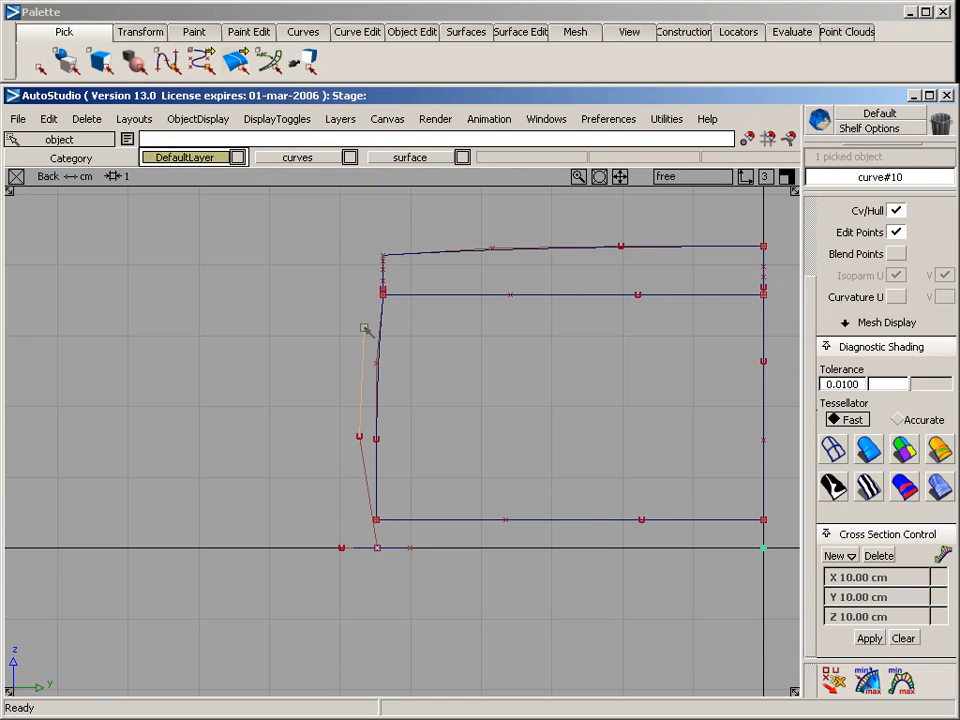
{"action": "left_click", "coordinate": [403, 217]}
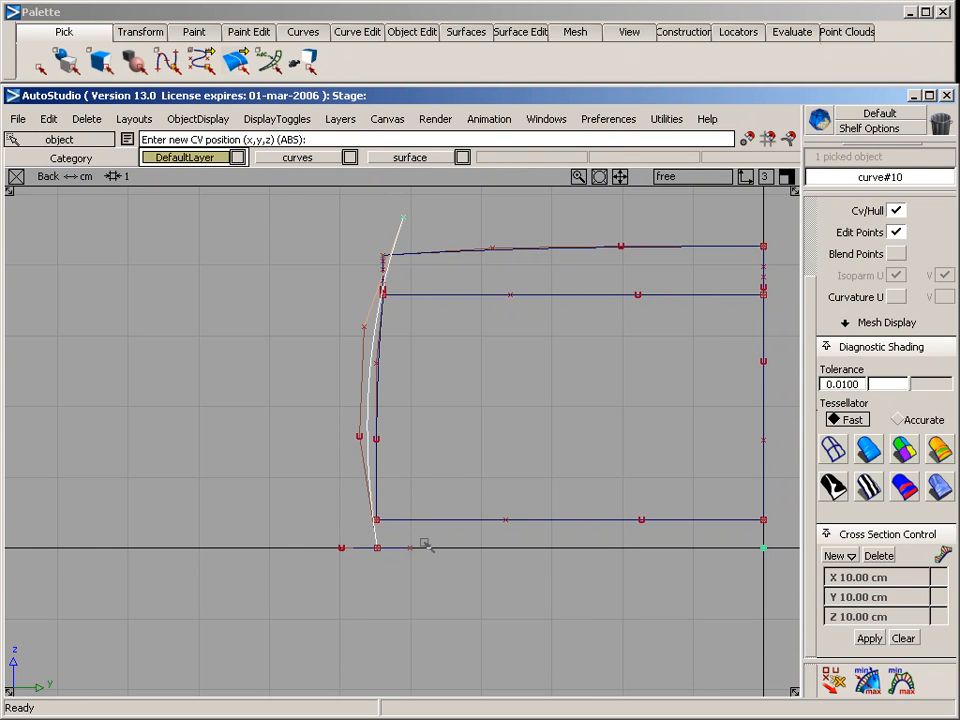
{"action": "key", "text": "F8"}
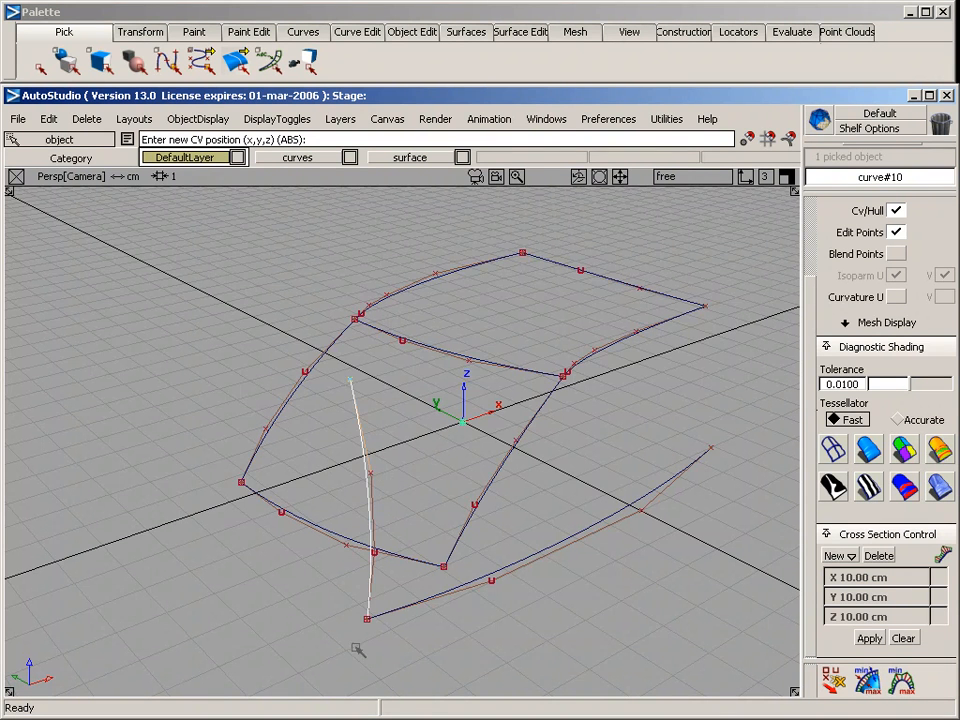
{"action": "left_click", "coordinate": [224, 461]}
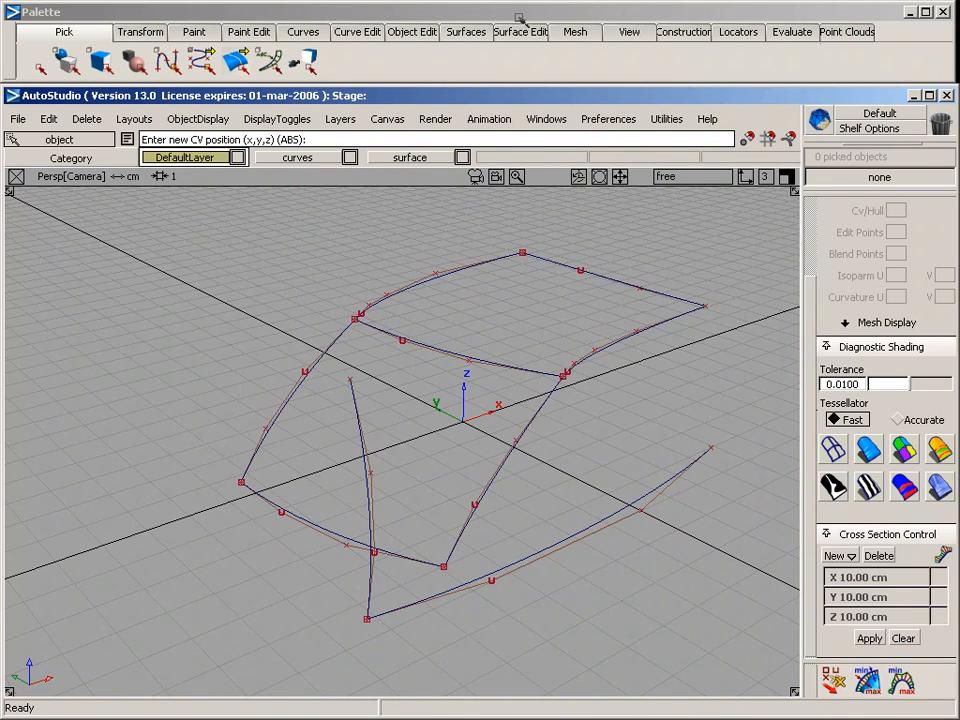
Create a rail surface with one generation curve and one rail, sweeping the upright curve along the long outer curve
{"action": "left_click", "coordinate": [466, 31]}
{"action": "mouse_move", "coordinate": [497, 152]}
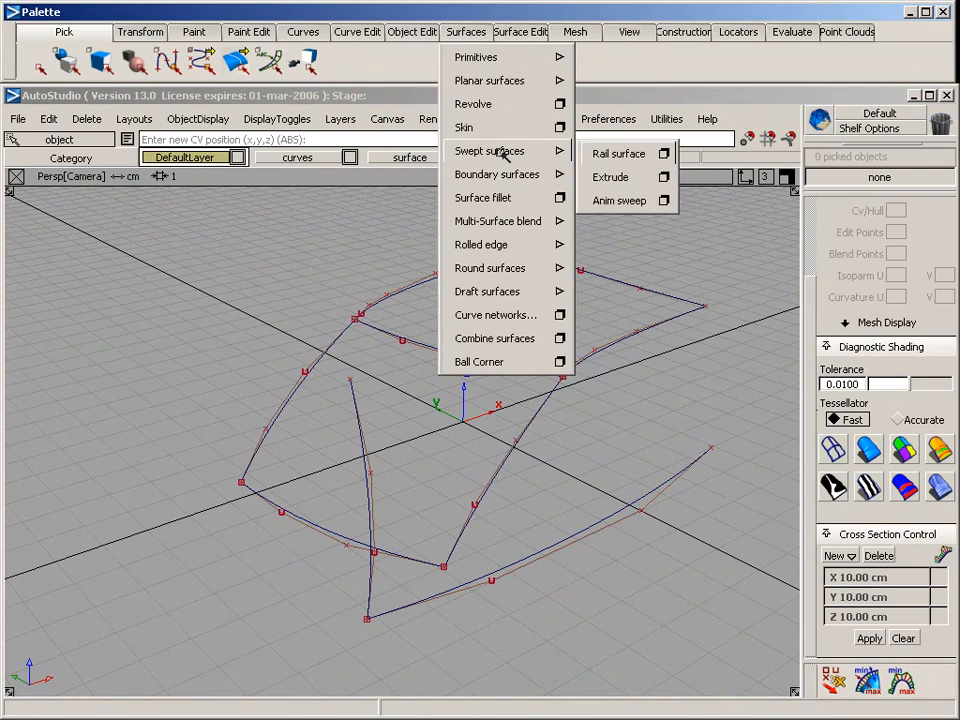
{"action": "left_click", "coordinate": [667, 152]}
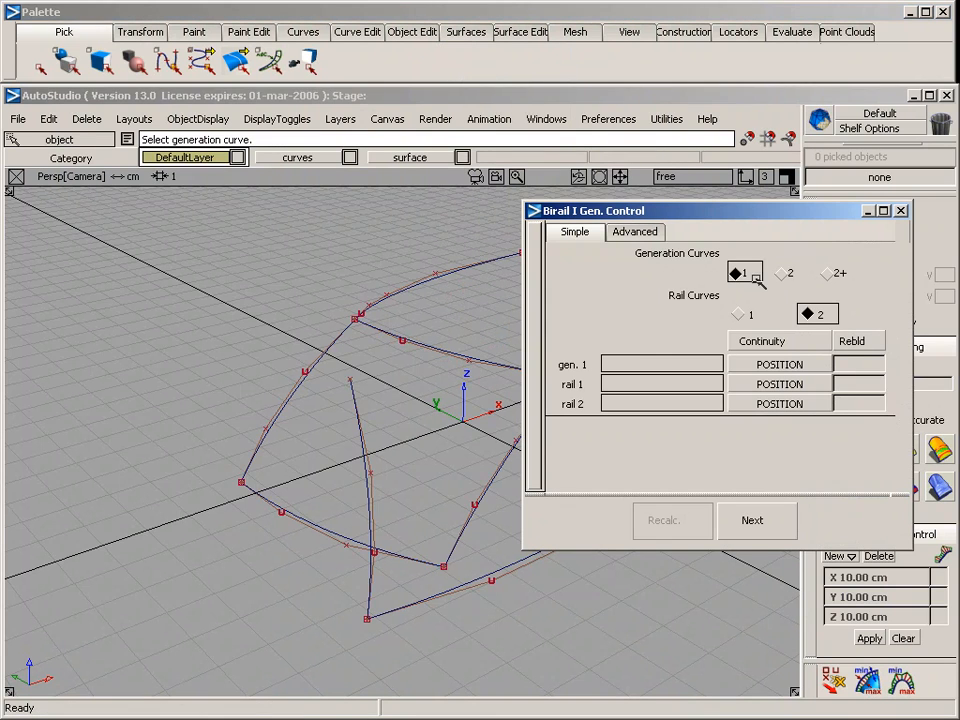
{"action": "left_click", "coordinate": [739, 315]}
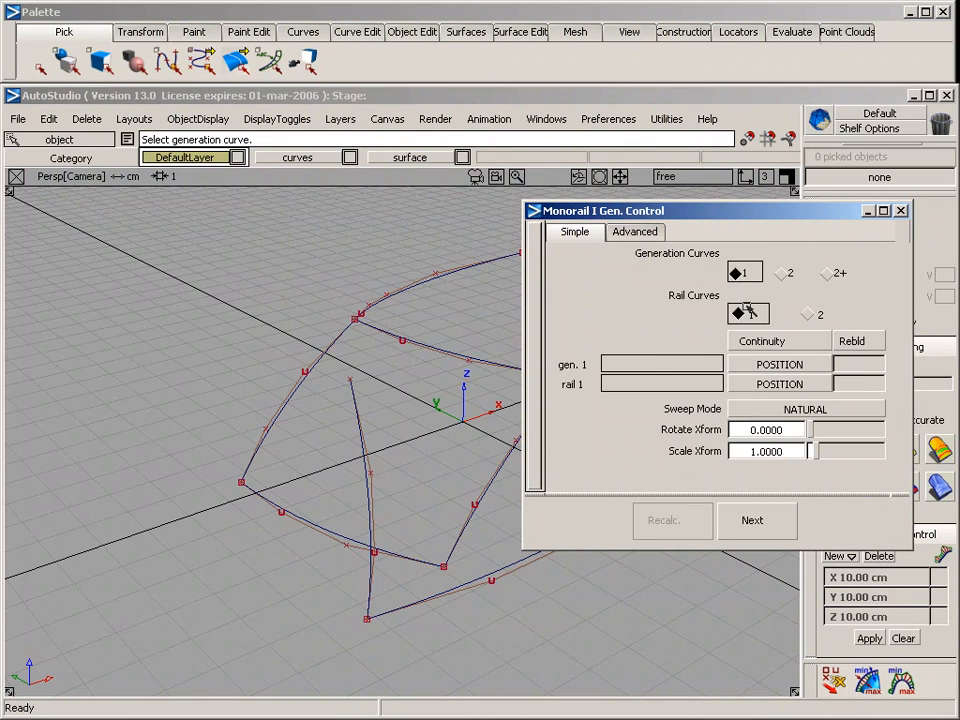
{"action": "left_click", "coordinate": [358, 429]}
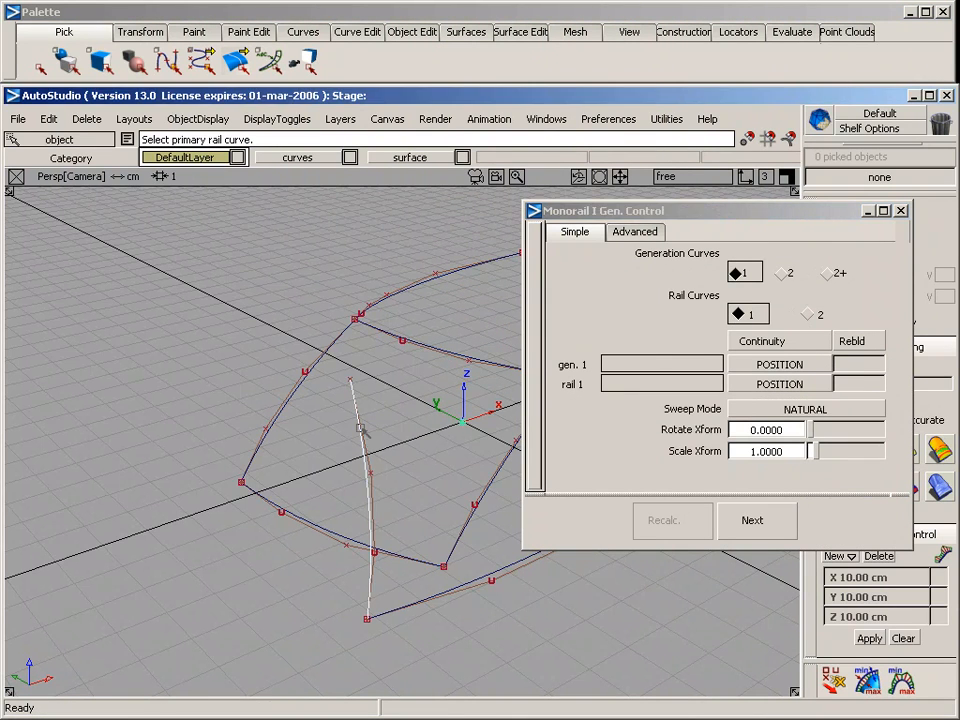
{"action": "left_click", "coordinate": [437, 597]}
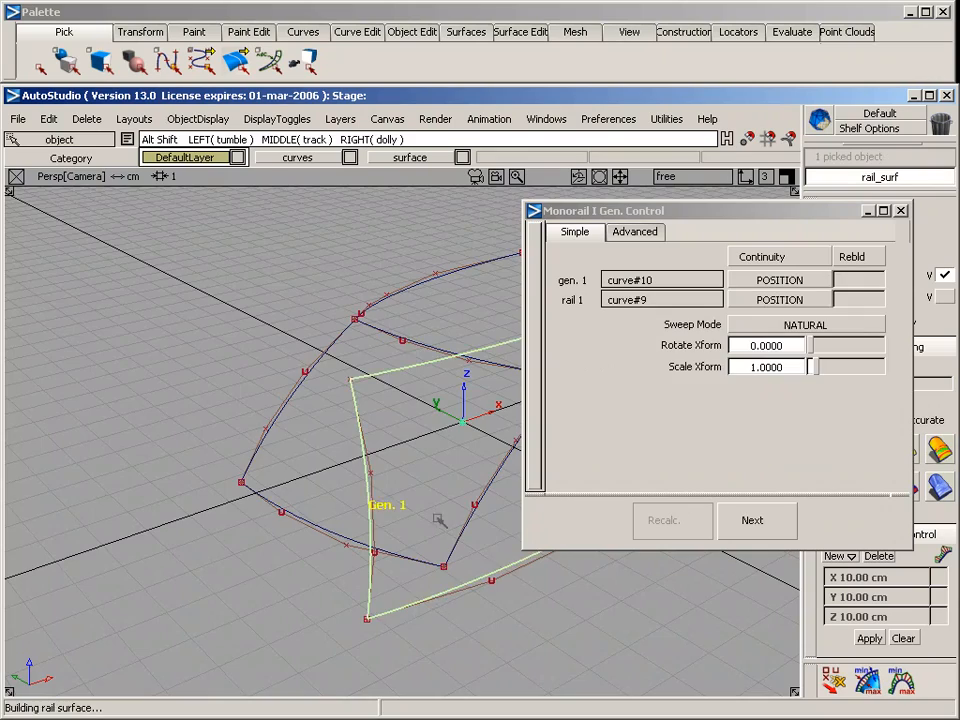
{"action": "left_click_drag", "start_coordinate": [437, 579], "coordinate": [332, 572], "text": "alt+shift"}
{"action": "left_click", "coordinate": [901, 210]}
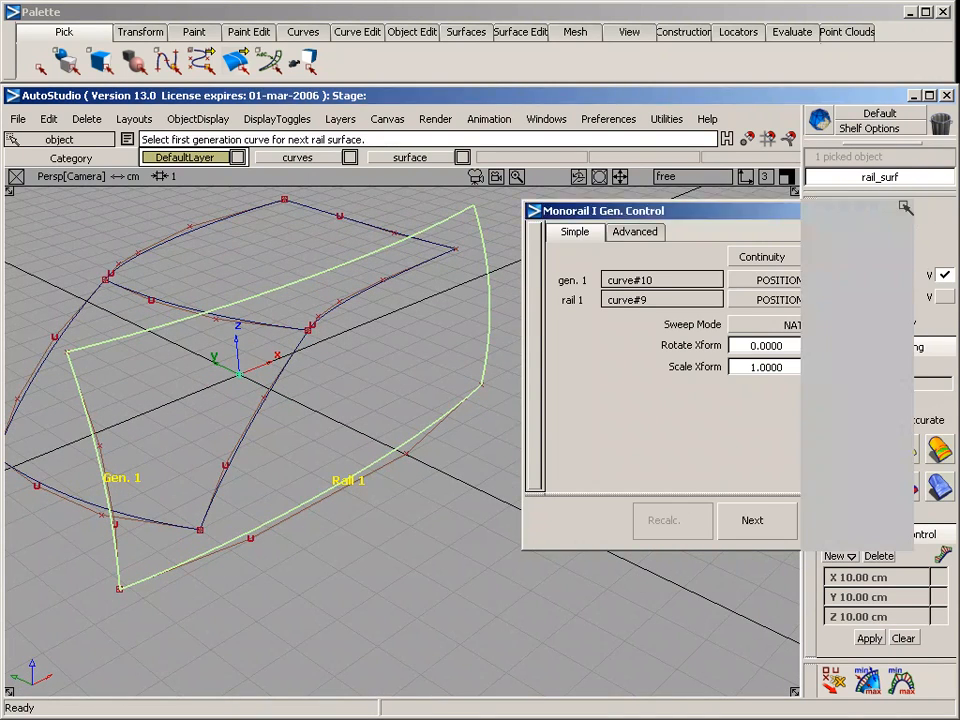
Examine in the side view how the two outer side curves lie within the swept surface's outline
{"action": "mouse_move", "coordinate": [525, 377]}
{"action": "left_mouse_down", "text": "alt+shift"}
{"action": "mouse_move", "coordinate": [454, 371]}
{"action": "mouse_move", "coordinate": [512, 383]}
{"action": "left_mouse_up", "text": "alt+shift"}
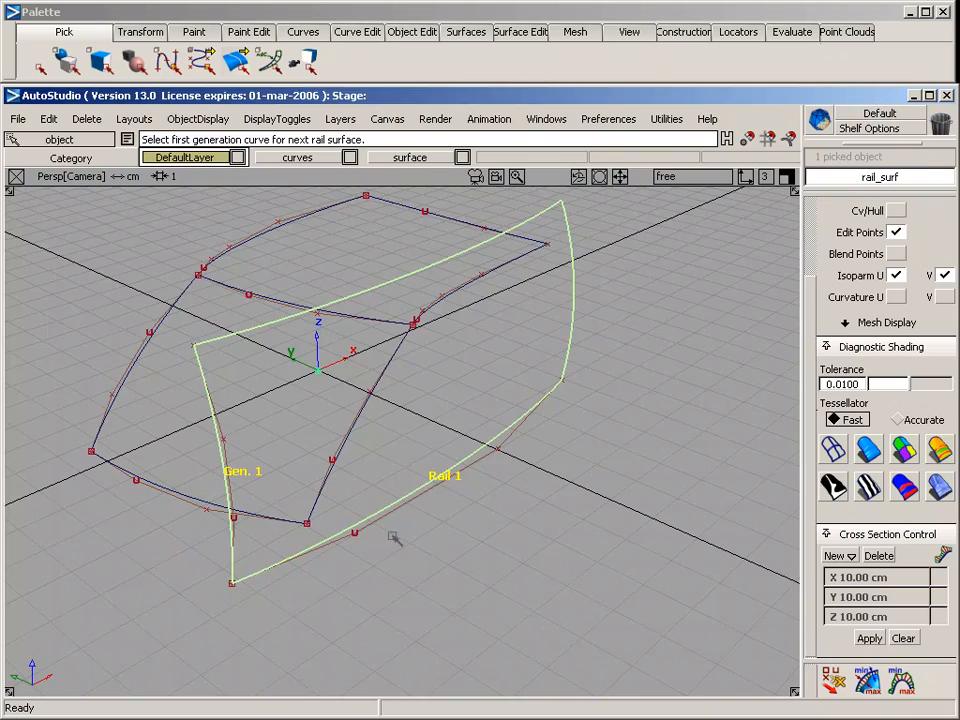
{"action": "left_click_drag", "start_coordinate": [395, 537], "coordinate": [145, 412], "text": "alt+shift"}
{"action": "key", "text": "F6"}
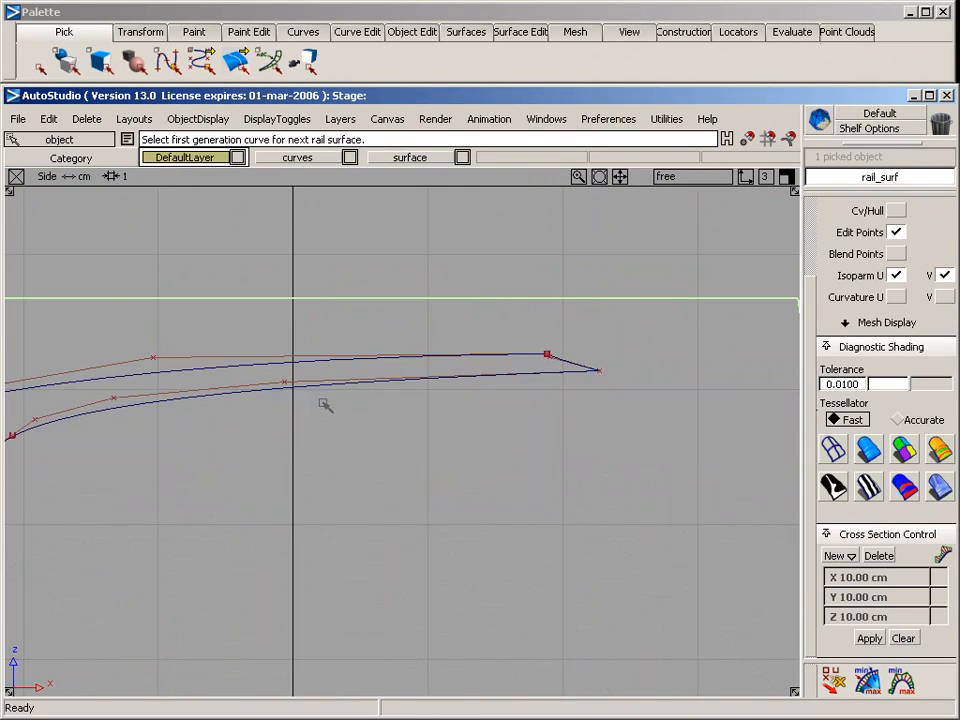
{"action": "right_click_drag", "start_coordinate": [491, 503], "coordinate": [304, 531], "text": "alt+shift"}
{"action": "middle_click_drag", "start_coordinate": [312, 527], "coordinate": [642, 423], "text": "alt+shift"}
{"action": "left_click_drag", "start_coordinate": [243, 336], "coordinate": [234, 272], "text": "ctrl+shift"}
{"action": "middle_click_drag", "start_coordinate": [281, 358], "coordinate": [317, 391]}
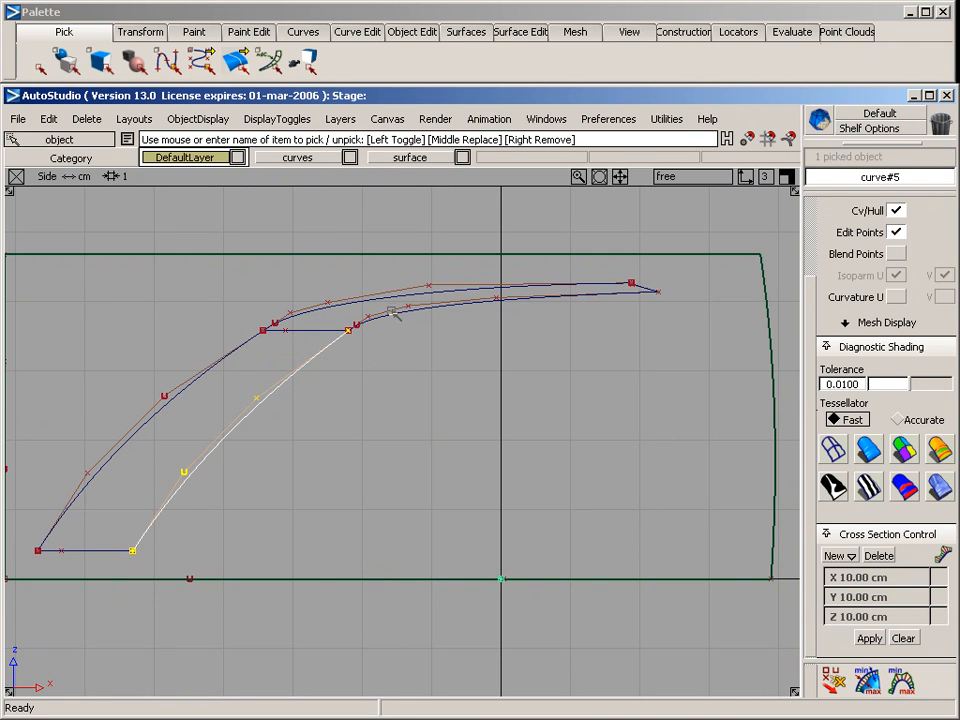
{"action": "middle_click", "coordinate": [394, 311]}
{"action": "middle_click", "coordinate": [342, 337]}
{"action": "middle_click_drag", "start_coordinate": [373, 416], "coordinate": [393, 408], "text": "alt+shift"}
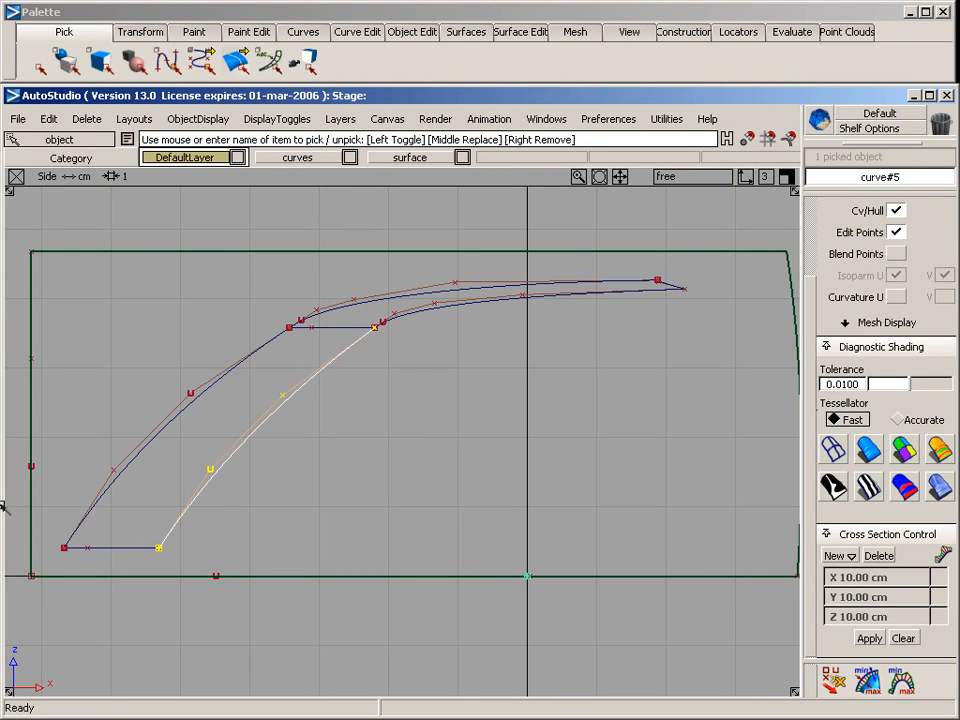
Project the upper and lower outer side curves onto the swept surface from the side view, creating curves with Match Original off
{"action": "left_click_drag", "start_coordinate": [116, 260], "coordinate": [116, 205], "text": "ctrl+shift"}
{"action": "middle_click_drag", "start_coordinate": [114, 222], "coordinate": [121, 284]}
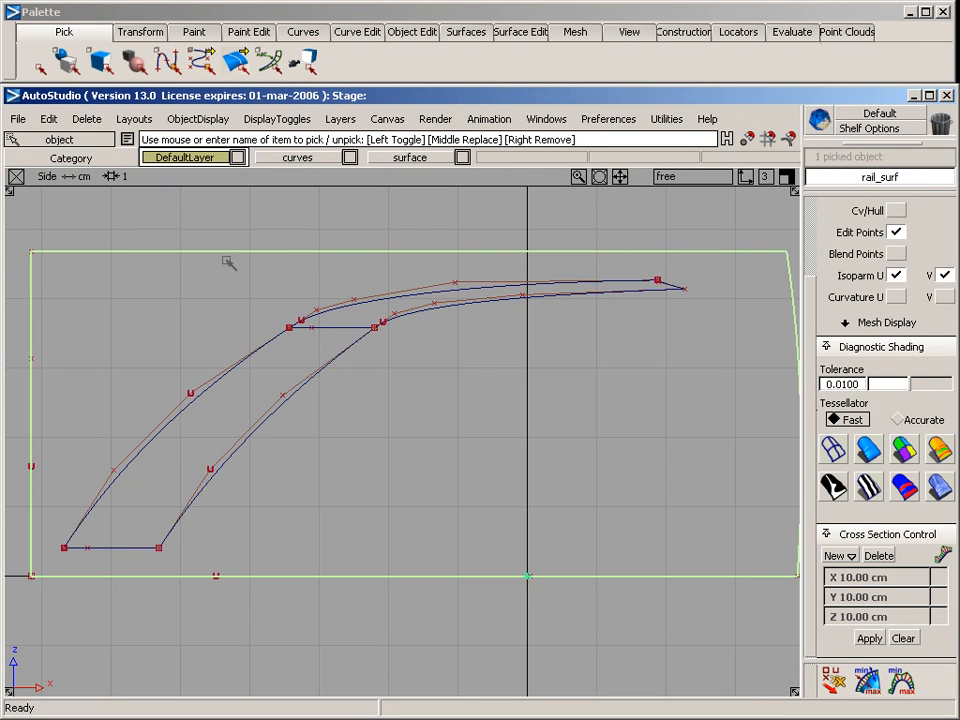
{"action": "left_click", "coordinate": [514, 31]}
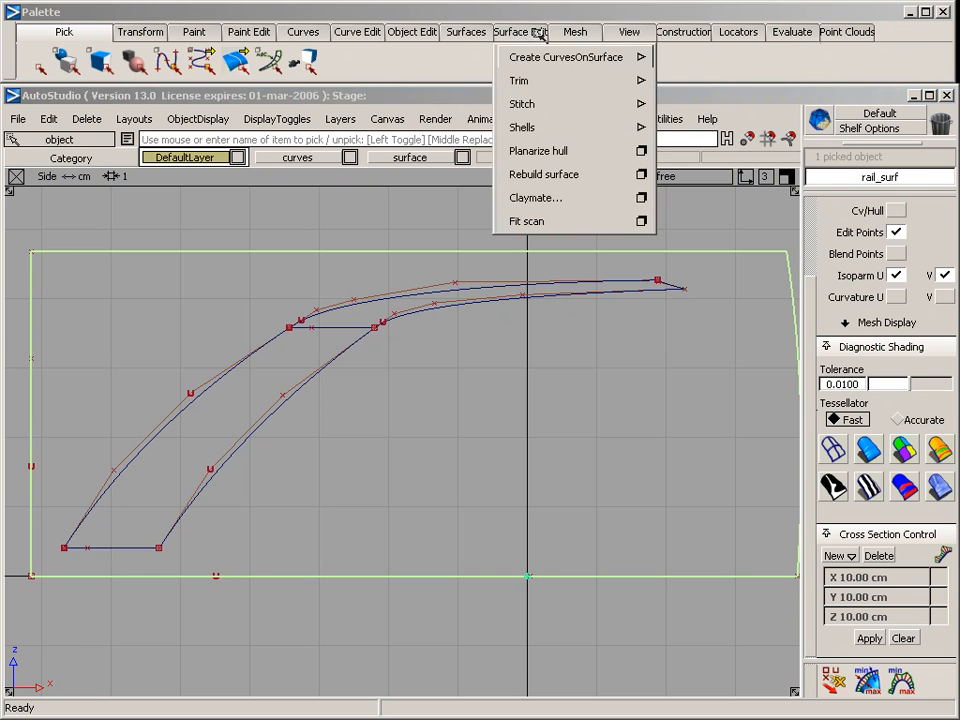
{"action": "mouse_move", "coordinate": [539, 59]}
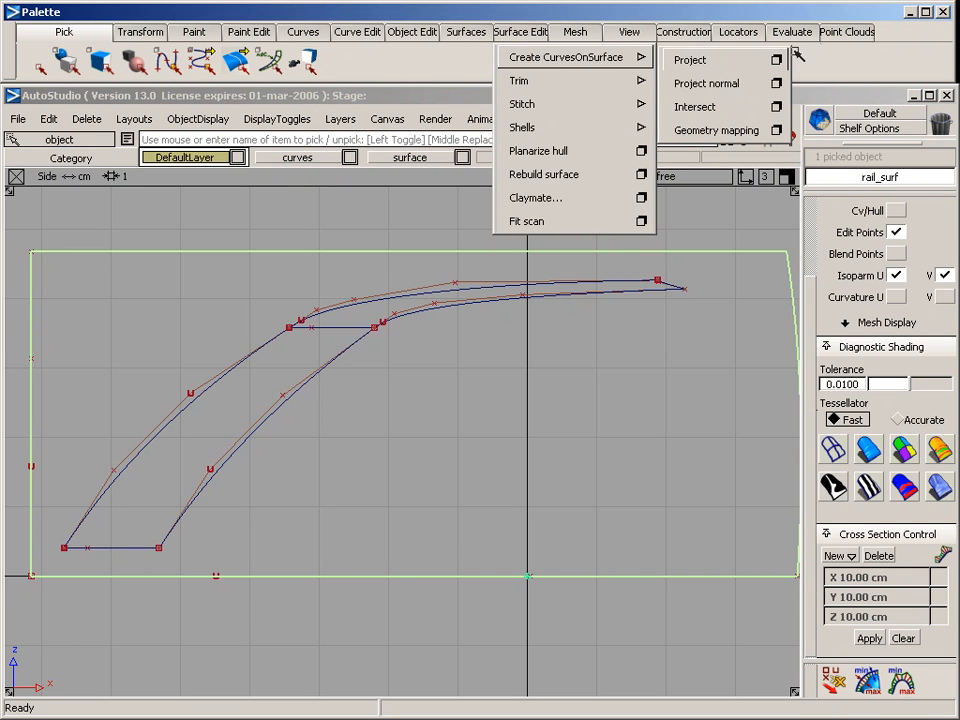
{"action": "left_click", "coordinate": [778, 60]}
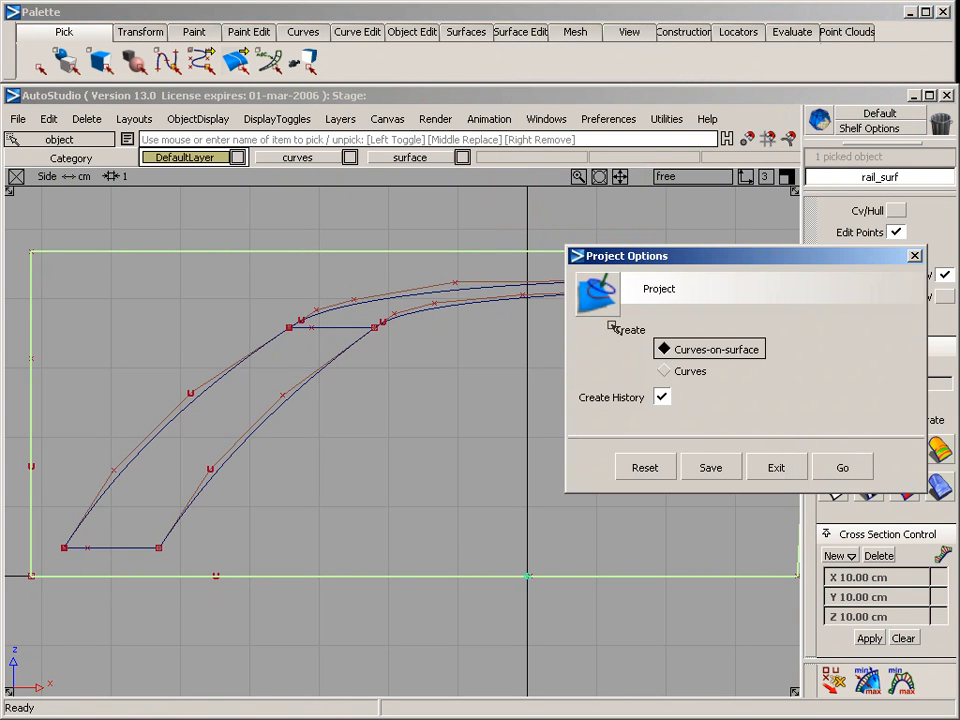
{"action": "left_click", "coordinate": [656, 370]}
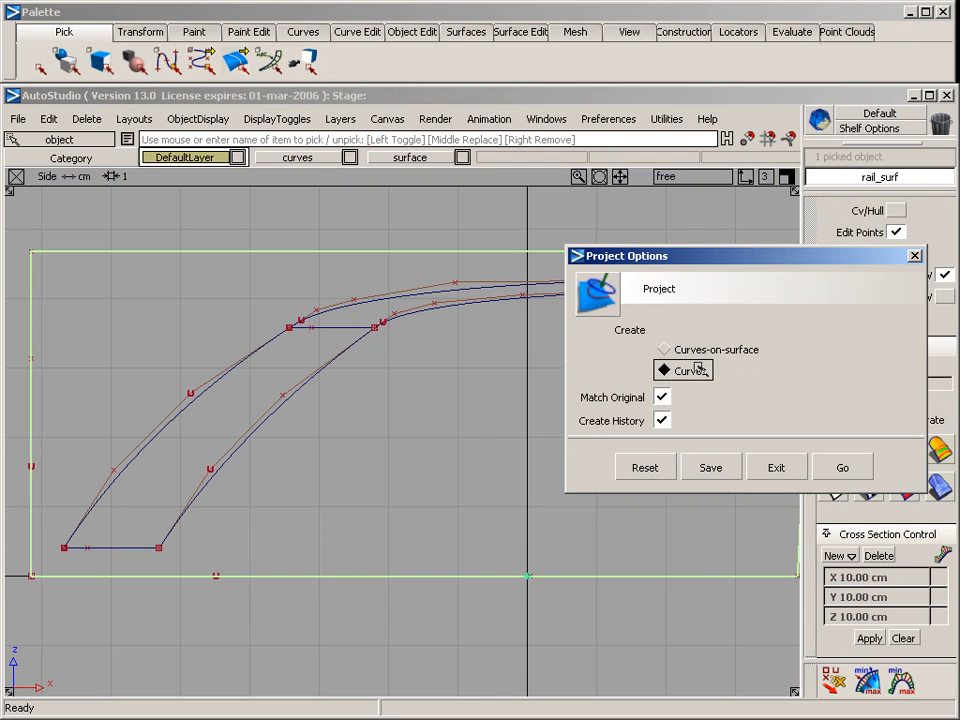
{"action": "left_click", "coordinate": [662, 397]}
{"action": "left_click", "coordinate": [826, 466]}
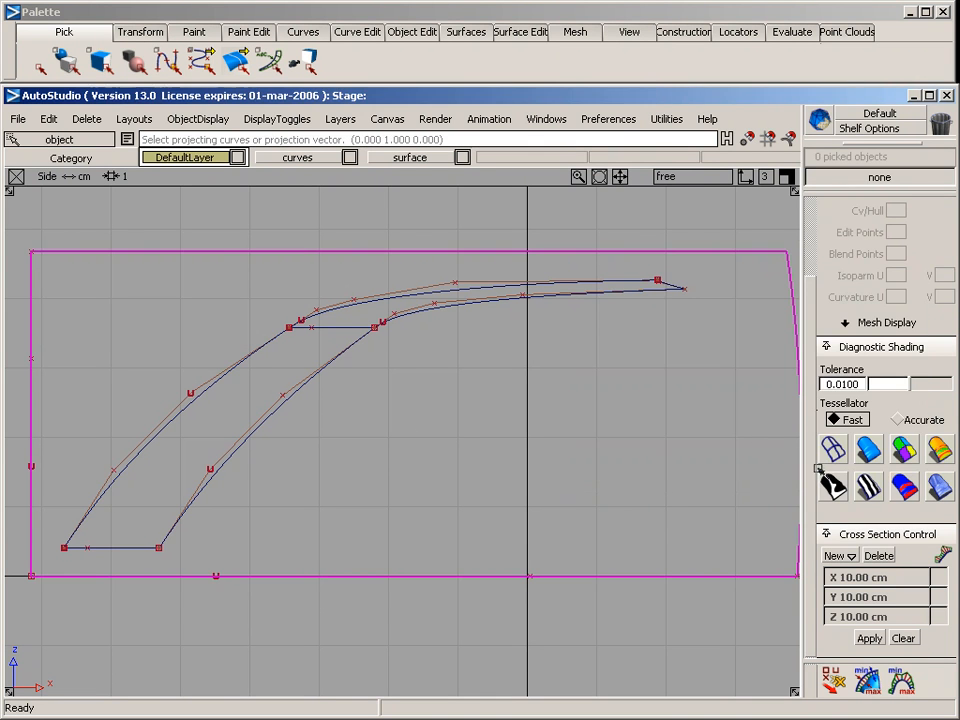
{"action": "left_click", "coordinate": [289, 397]}
{"action": "left_click", "coordinate": [405, 314]}
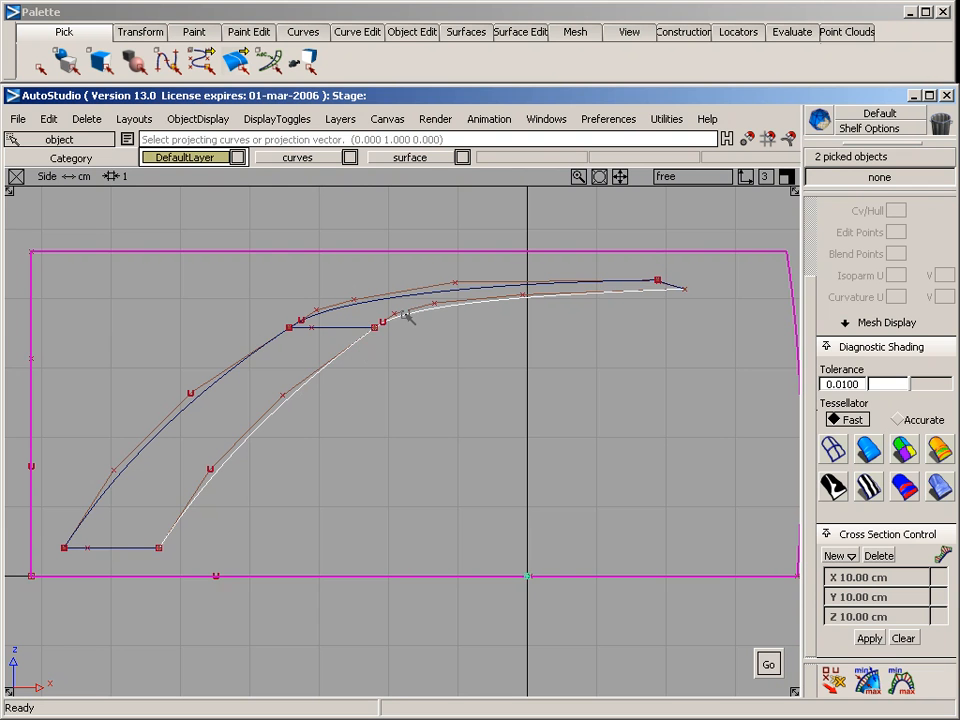
{"action": "left_click", "coordinate": [768, 664]}
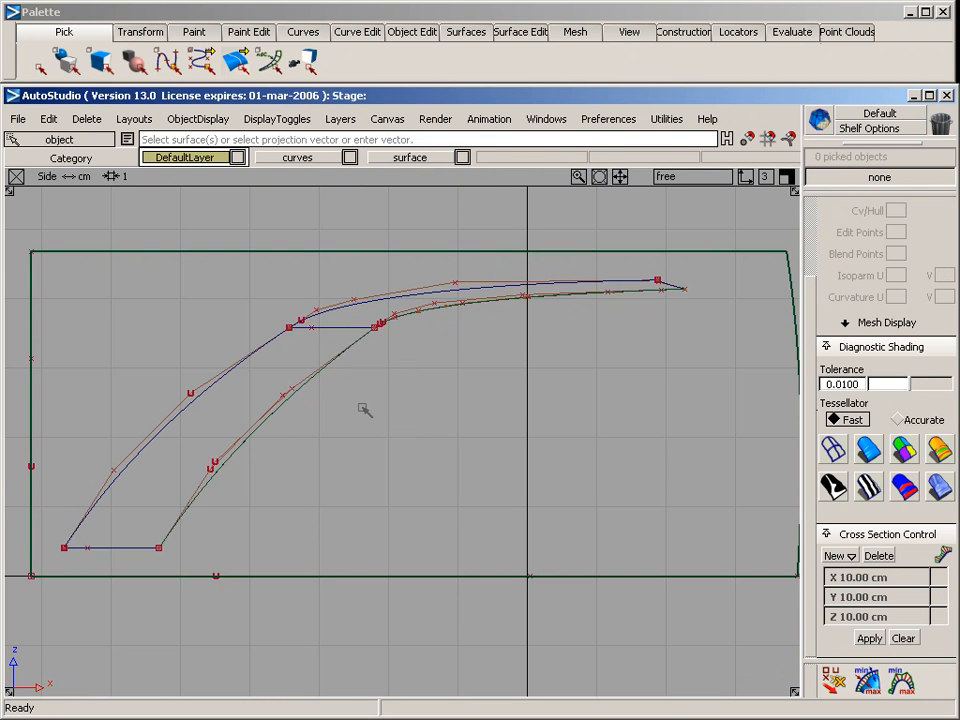
Select both projected curves and examine them against the original outer curves in the perspective, back, side and top views
{"action": "key", "text": "F8"}
{"action": "left_click_drag", "start_coordinate": [281, 349], "coordinate": [700, 440], "text": "alt+shift"}
{"action": "left_click_drag", "start_coordinate": [359, 438], "coordinate": [456, 484], "text": "alt+shift"}
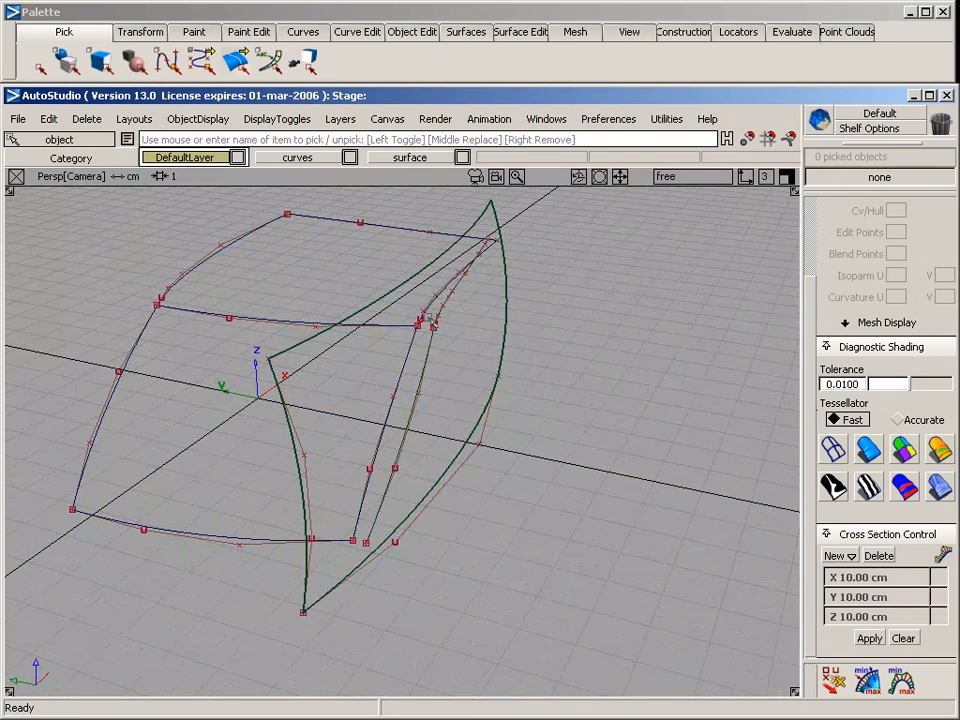
{"action": "left_click", "coordinate": [445, 345]}
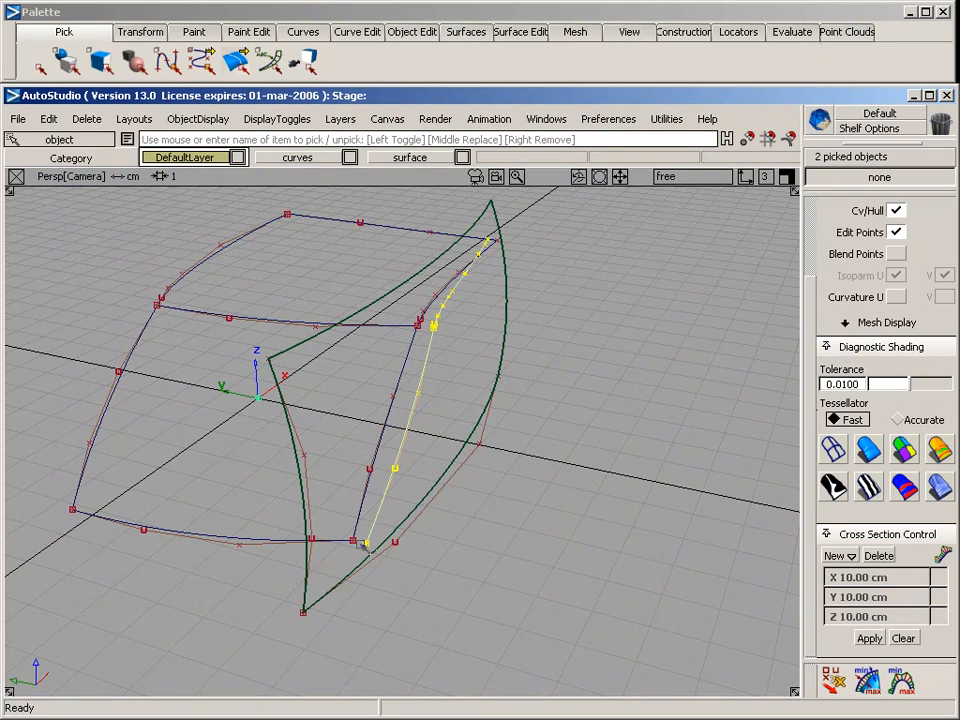
{"action": "key", "text": "F7"}
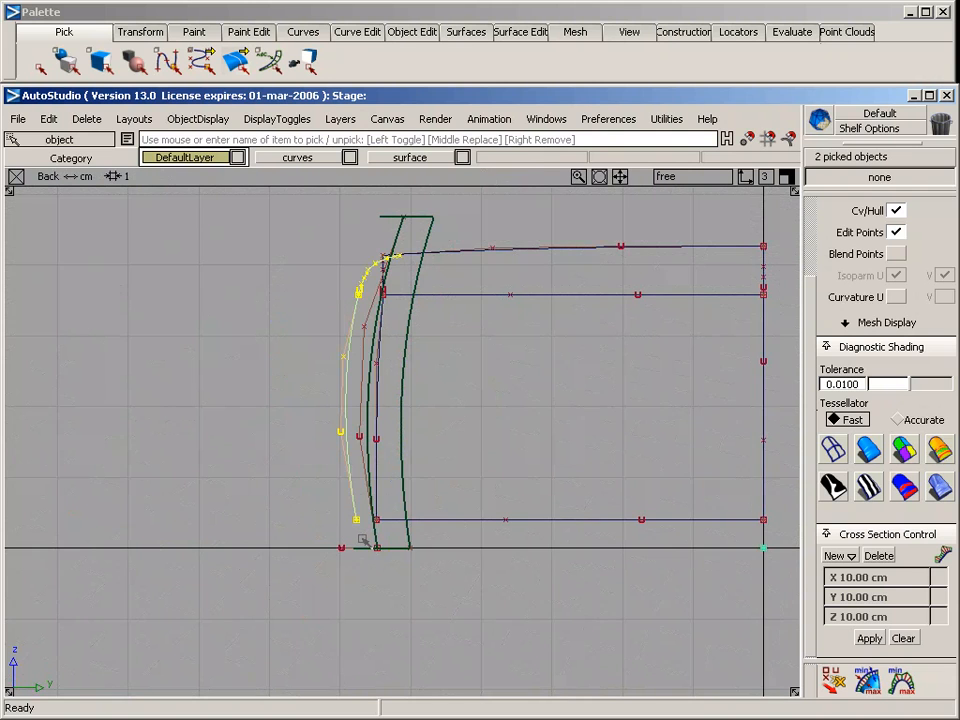
{"action": "right_click_drag", "start_coordinate": [257, 508], "coordinate": [354, 506], "text": "alt+shift"}
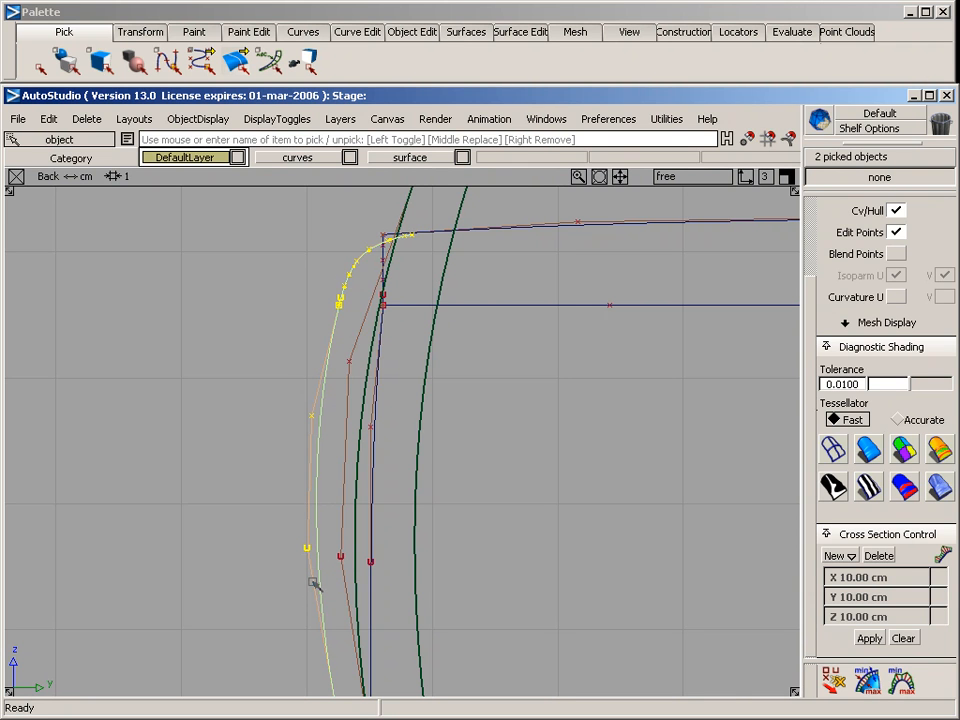
{"action": "key", "text": "F6"}
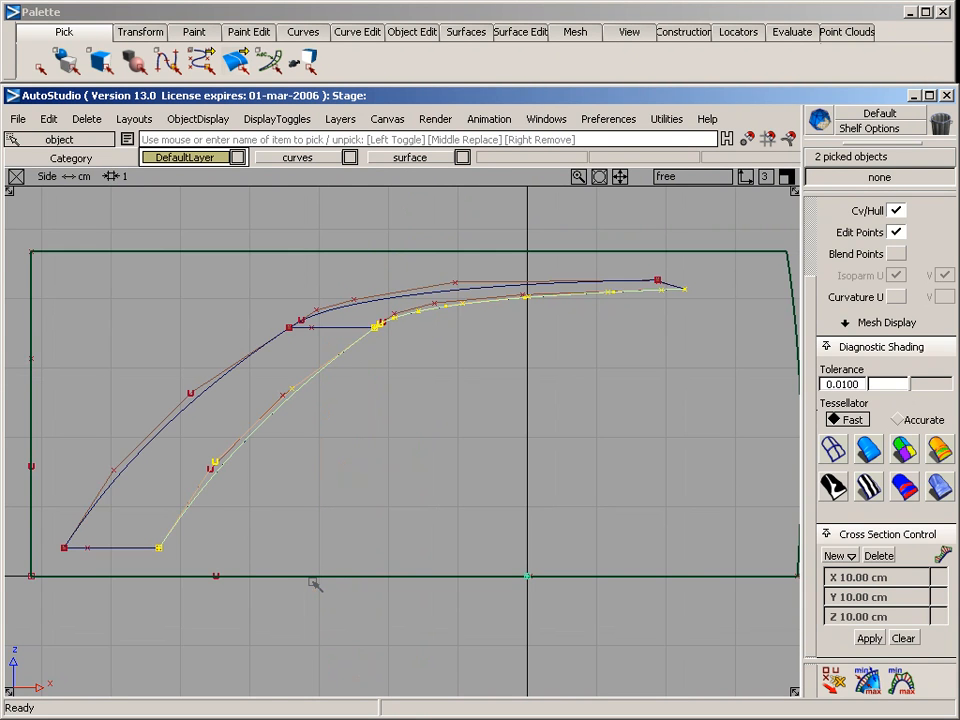
{"action": "key", "text": "F5"}
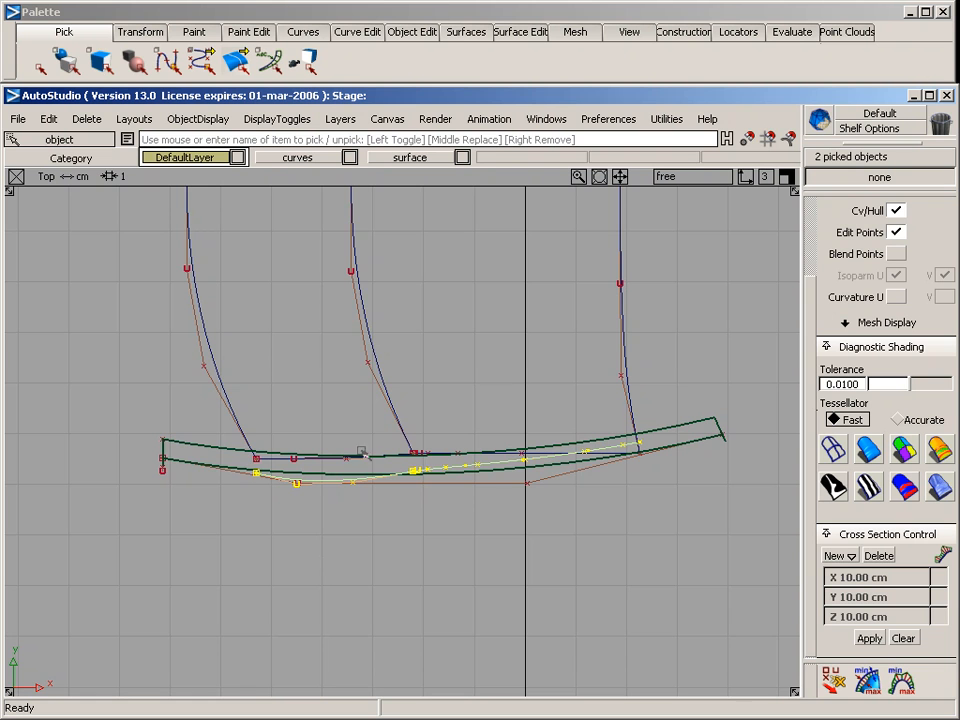
{"action": "key", "text": "F8"}
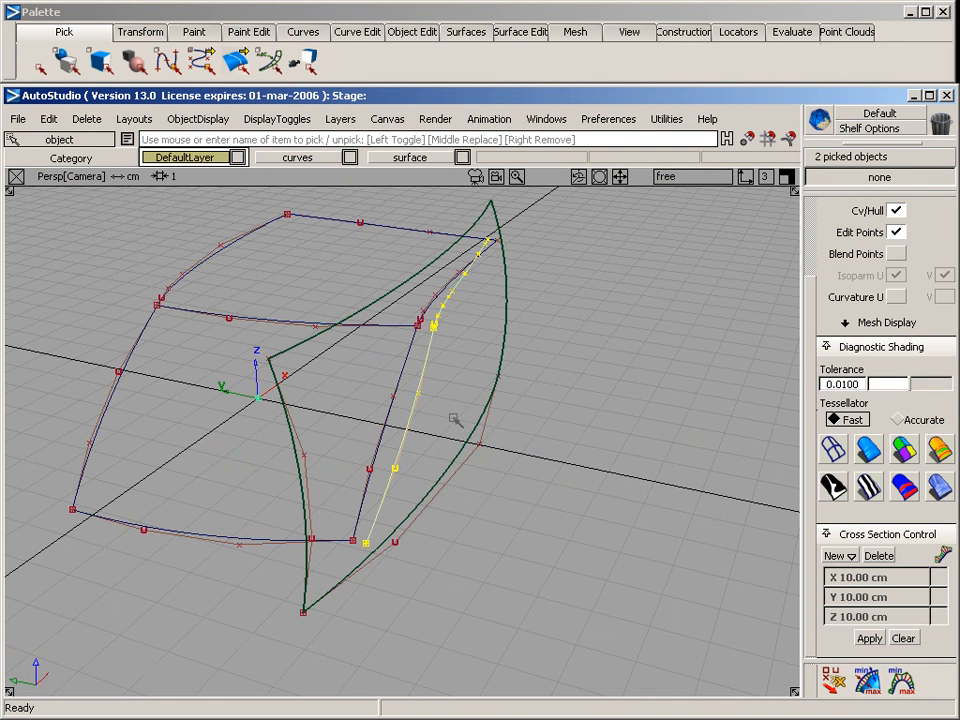
Compare the projected side curves with the originals by selecting each pair, ending with the two original outer side curves selected
{"action": "left_click_drag", "start_coordinate": [375, 531], "coordinate": [366, 360], "text": "ctrl+shift"}
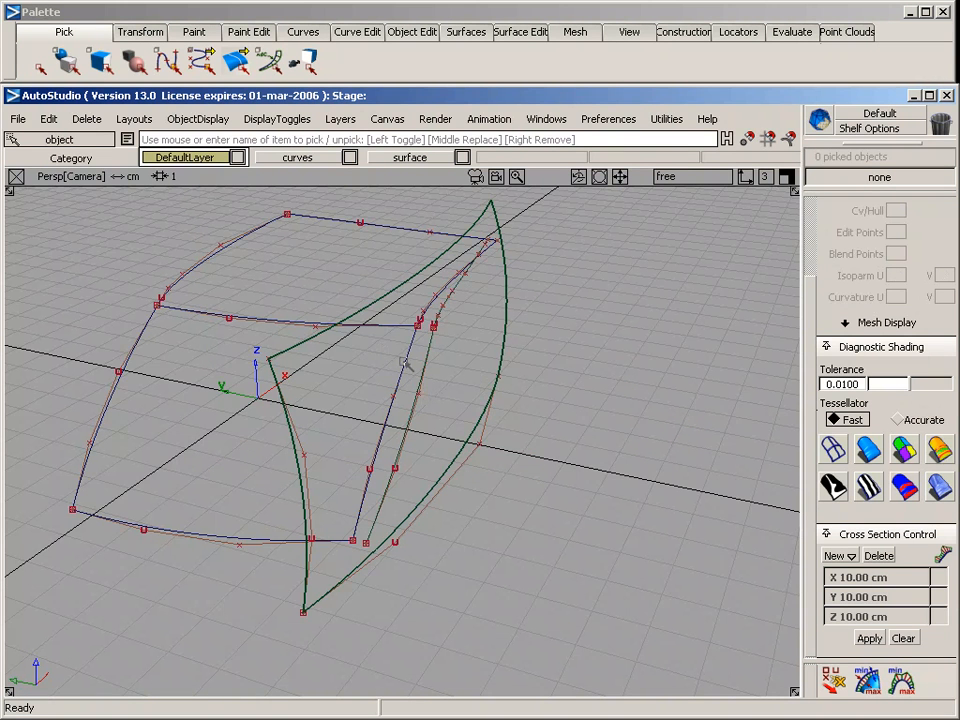
{"action": "left_click", "coordinate": [430, 301]}
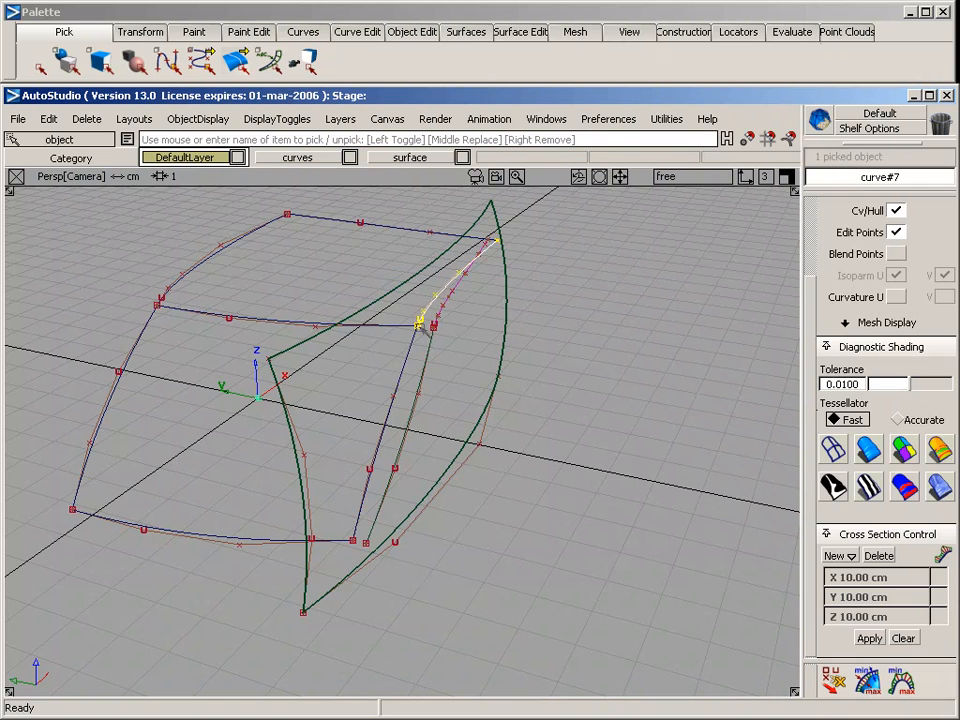
{"action": "left_click", "coordinate": [412, 347]}
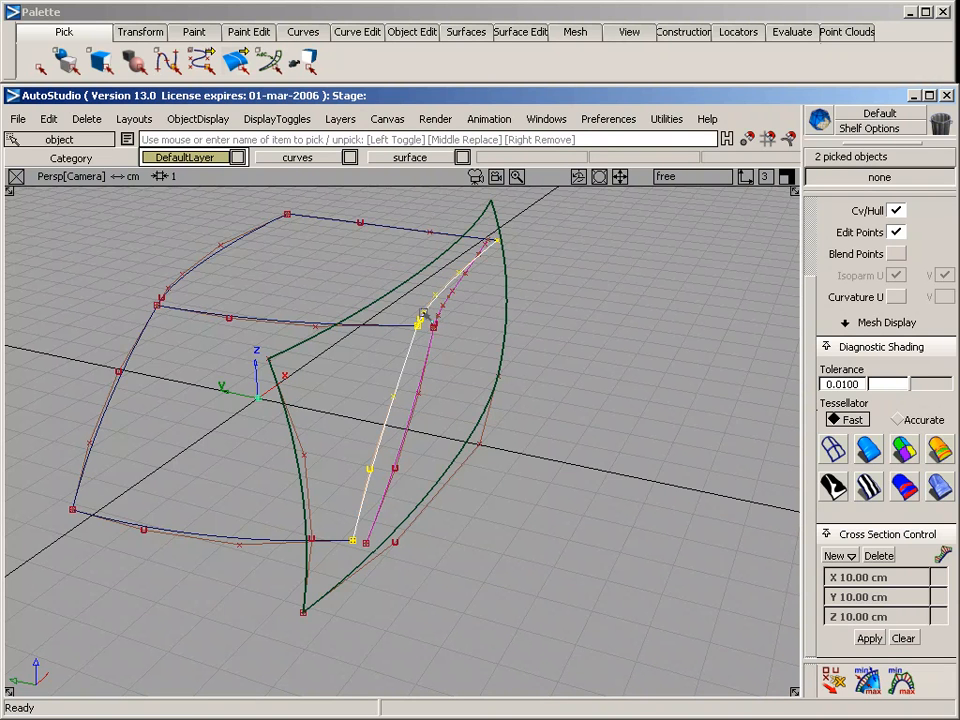
{"action": "left_click_drag", "start_coordinate": [424, 318], "coordinate": [429, 225], "text": "ctrl+shift"}
{"action": "middle_click_drag", "start_coordinate": [431, 315], "coordinate": [453, 348]}
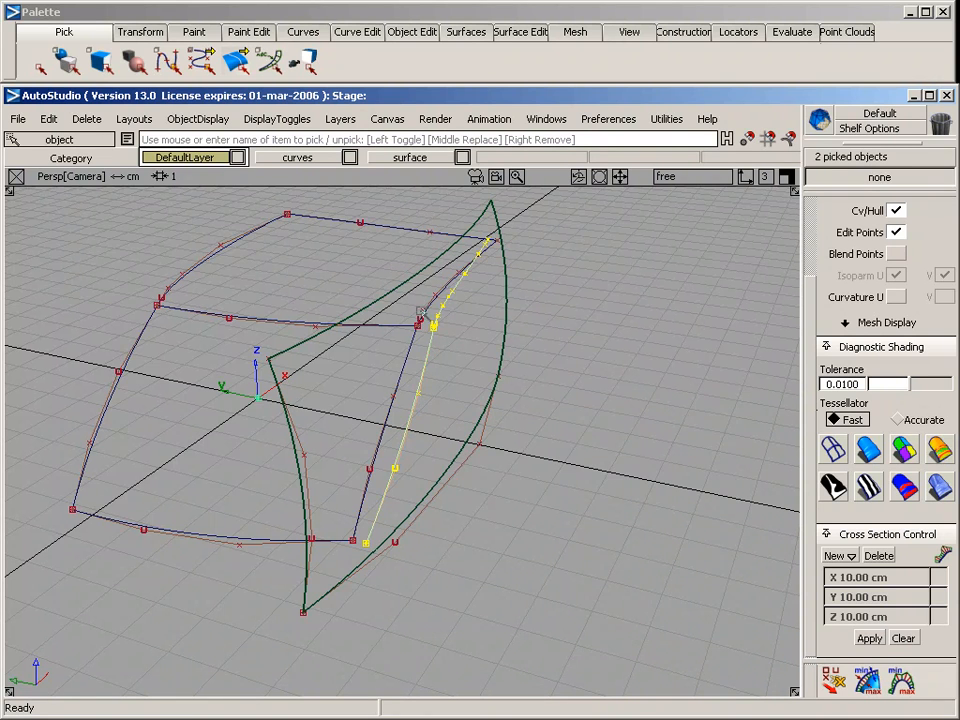
{"action": "middle_click_drag", "start_coordinate": [419, 313], "coordinate": [407, 348]}
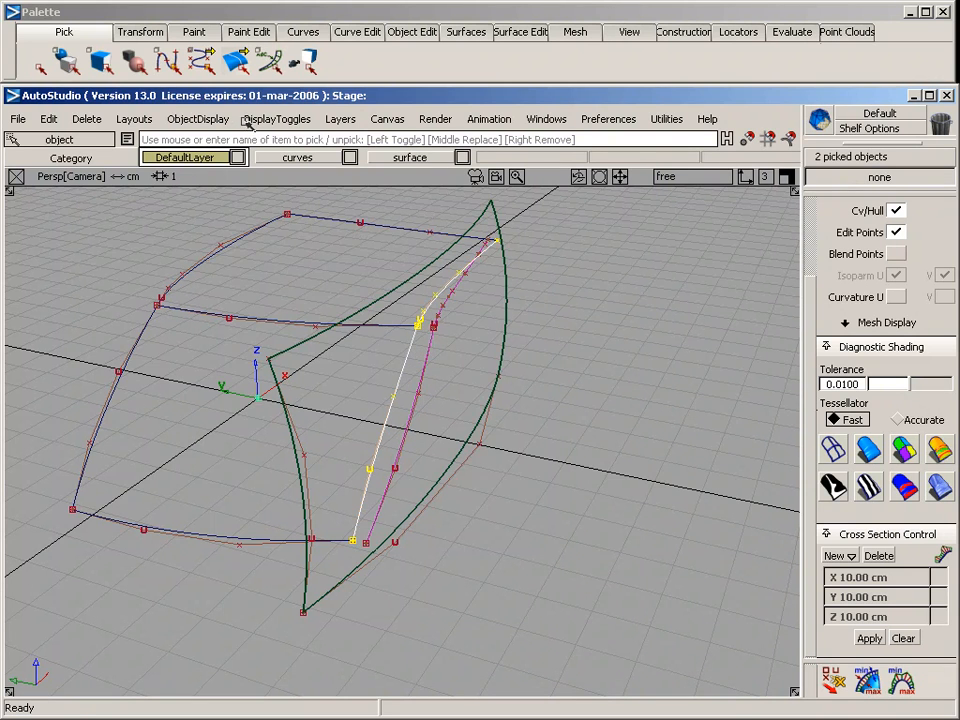
Create a new layer and name it temp
{"action": "left_click", "coordinate": [340, 118]}
{"action": "left_click", "coordinate": [343, 144]}
{"action": "double_click", "coordinate": [526, 158]}
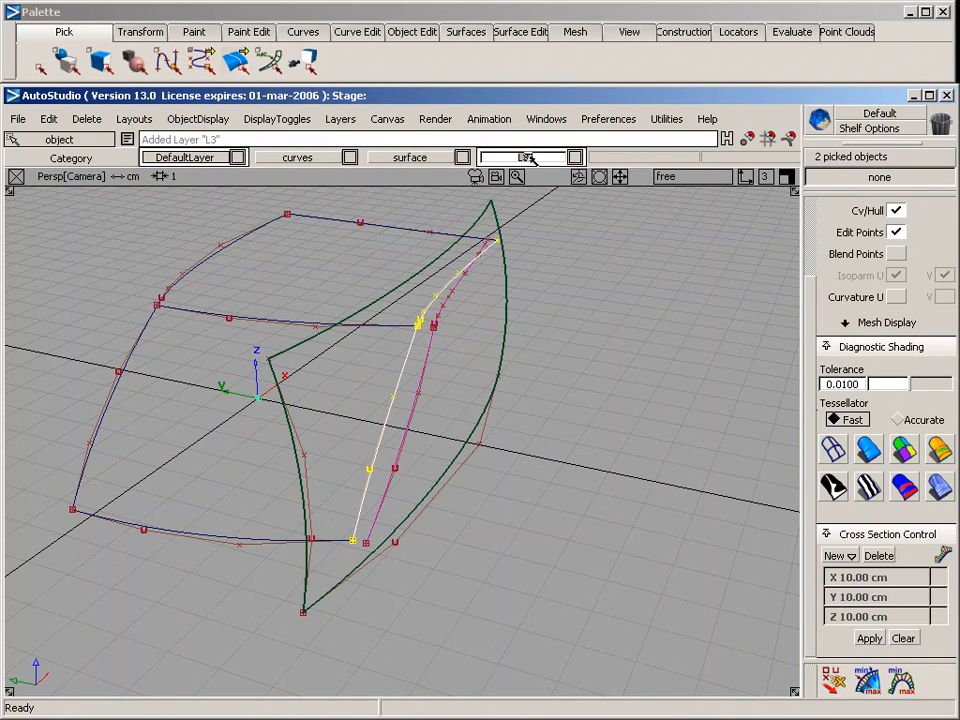
{"action": "type", "text": "temp"}
{"action": "key", "text": "Return"}
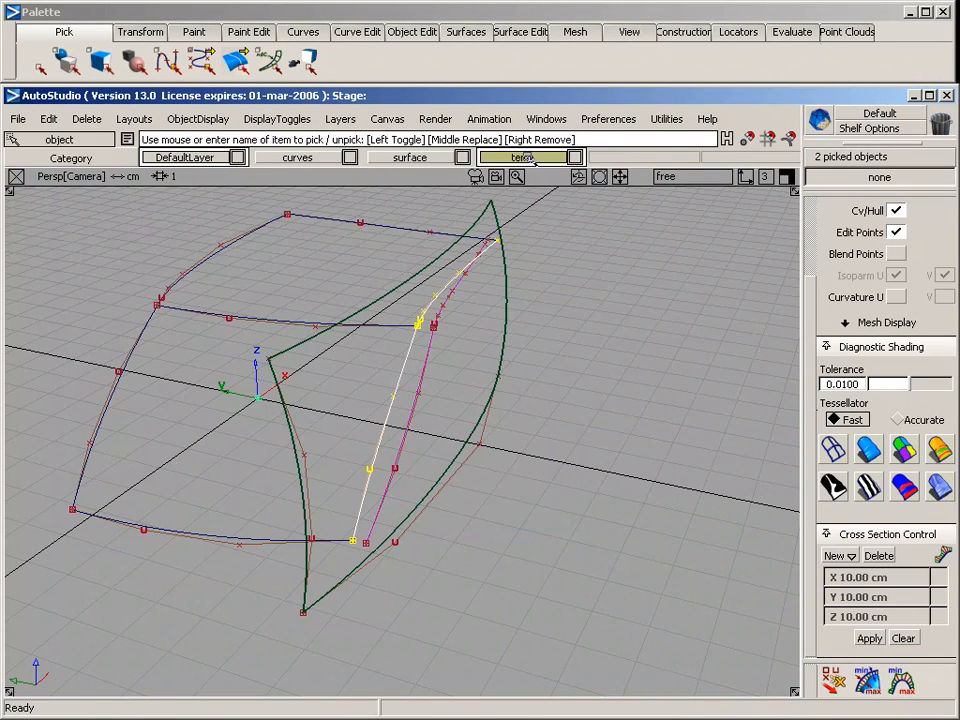
Assign the two original outer side curves to the temp layer and hide that layer
{"action": "right_click", "coordinate": [526, 158]}
{"action": "left_click", "coordinate": [546, 245]}
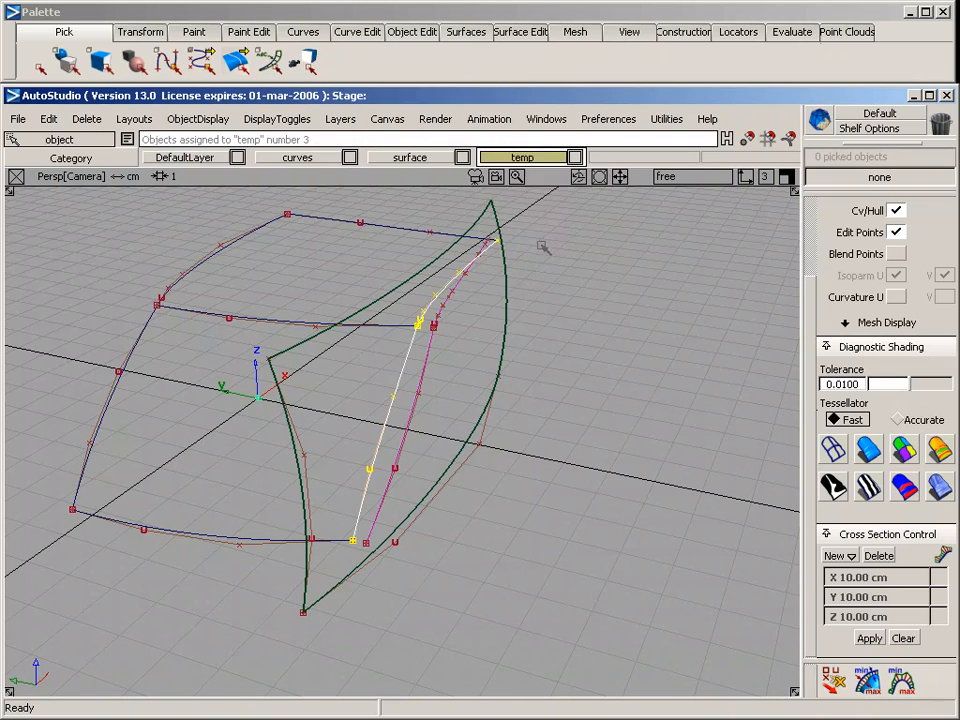
{"action": "right_click", "coordinate": [528, 158]}
{"action": "left_click", "coordinate": [534, 203]}
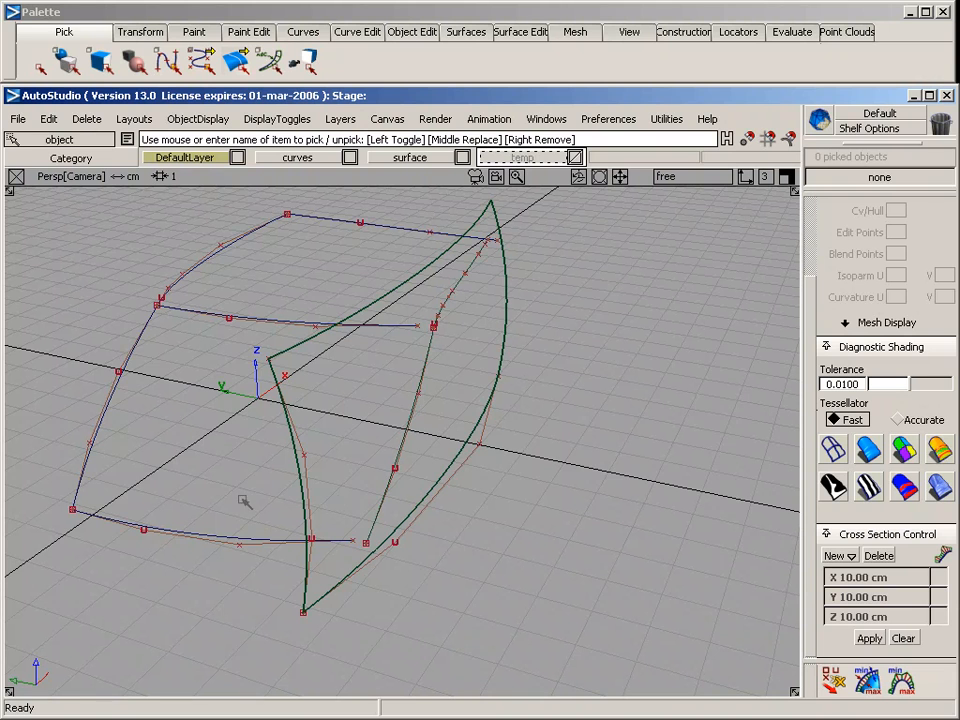
Move the bottom cross curve's outer end CV onto the lower end of the lower projected curve
{"action": "left_click", "coordinate": [308, 544]}
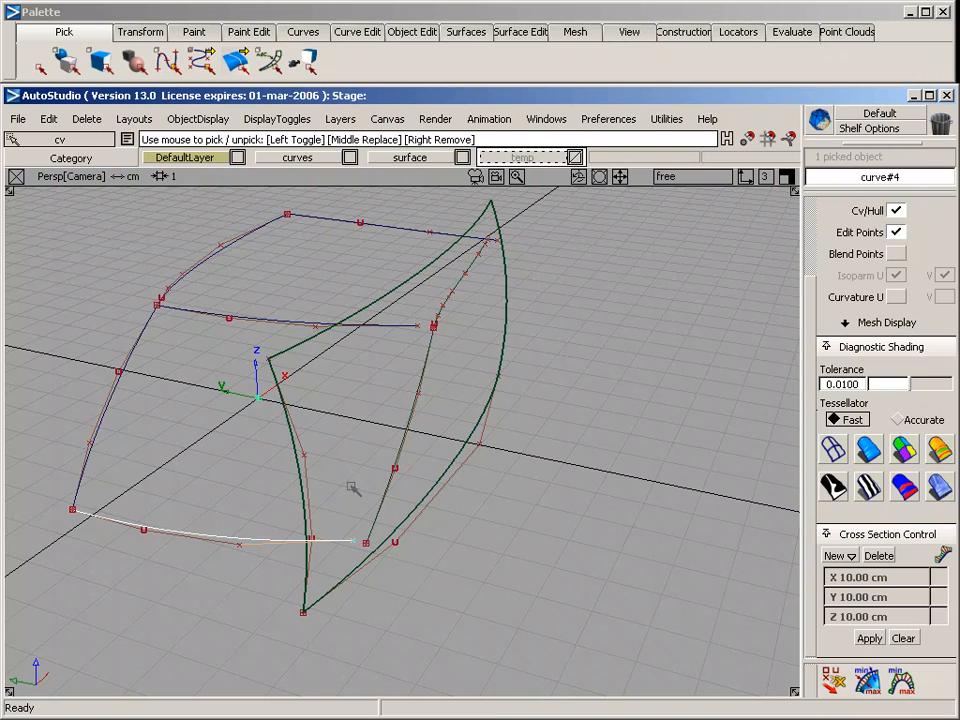
{"action": "left_click_drag", "start_coordinate": [352, 488], "coordinate": [348, 446], "text": "ctrl+shift"}
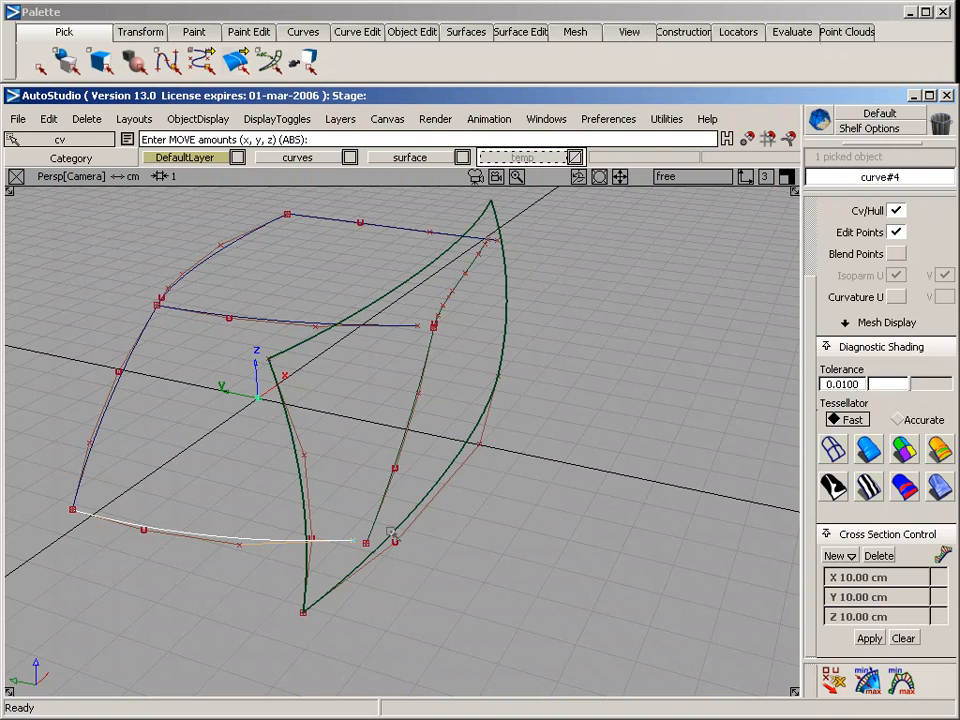
{"action": "left_click_drag", "start_coordinate": [391, 532], "coordinate": [360, 585]}
{"action": "mouse_move", "coordinate": [324, 328]}
{"action": "left_mouse_down", "text": "ctrl+shift"}
{"action": "mouse_move", "coordinate": [398, 328]}
{"action": "mouse_move", "coordinate": [250, 383]}
{"action": "left_mouse_up", "text": "ctrl+shift"}
Move the middle cross curve's outer end CV onto the point where the two projected curves meet
{"action": "left_click", "coordinate": [416, 331]}
{"action": "left_click", "coordinate": [412, 362], "text": "alt+shift"}
{"action": "left_click_drag", "start_coordinate": [335, 370], "coordinate": [287, 420], "text": "alt+shift"}
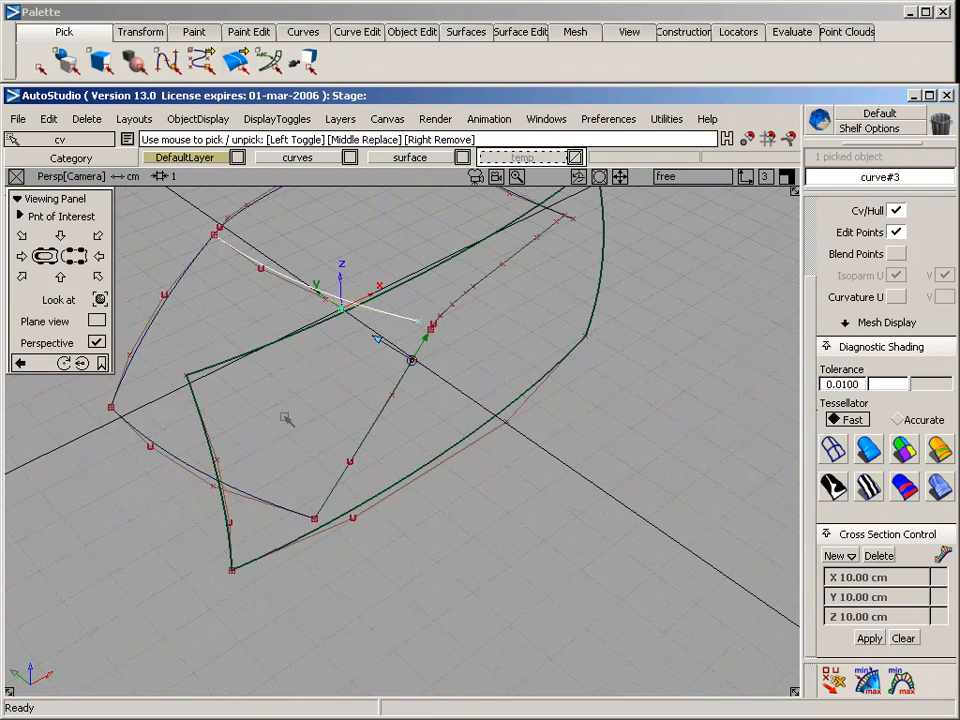
{"action": "right_click_drag", "start_coordinate": [287, 420], "coordinate": [341, 409], "text": "alt+shift"}
{"action": "right_click_drag", "start_coordinate": [453, 425], "coordinate": [457, 302], "text": "ctrl+shift"}
{"action": "left_click", "coordinate": [467, 299], "text": "ctrl"}
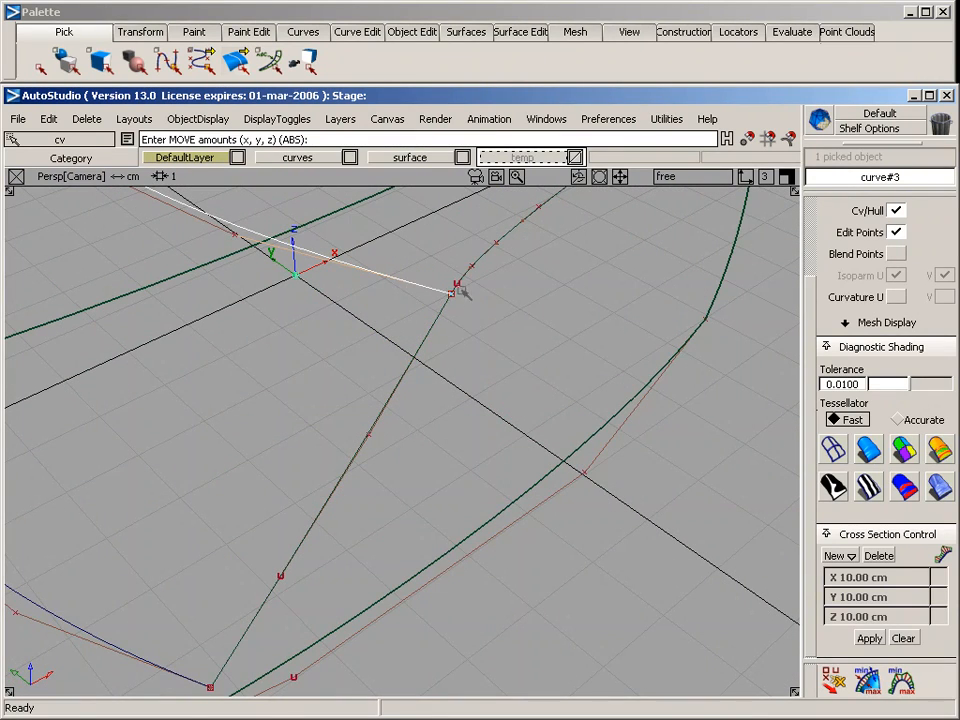
Move the top cross curve's outer end CV onto the upper end of the upper projected curve
{"action": "left_click_drag", "start_coordinate": [462, 292], "coordinate": [490, 359], "text": "alt+shift"}
{"action": "middle_click_drag", "start_coordinate": [490, 359], "coordinate": [506, 385]}
{"action": "right_click_drag", "start_coordinate": [474, 441], "coordinate": [486, 341], "text": "ctrl+shift"}
{"action": "left_click", "coordinate": [489, 338], "text": "ctrl"}
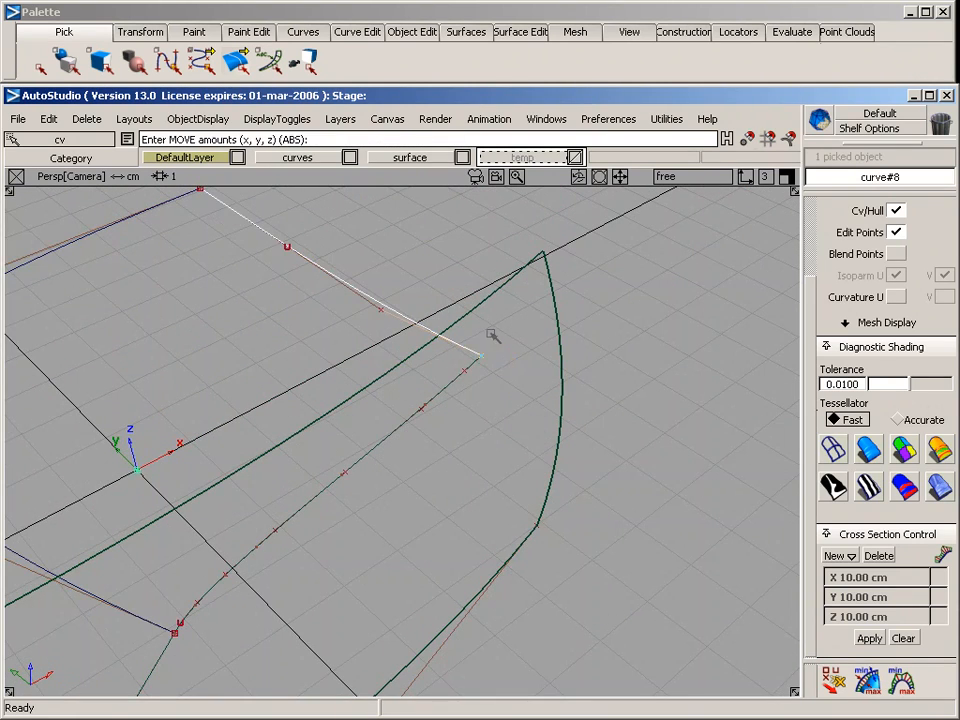
{"action": "left_click_drag", "start_coordinate": [500, 424], "coordinate": [502, 466], "text": "ctrl+shift"}
{"action": "right_click_drag", "start_coordinate": [535, 450], "coordinate": [505, 464], "text": "alt+shift"}
{"action": "mouse_move", "coordinate": [505, 464]}
{"action": "middle_mouse_down", "text": "alt+shift"}
{"action": "mouse_move", "coordinate": [476, 480]}
{"action": "mouse_move", "coordinate": [533, 420]}
{"action": "middle_mouse_up", "text": "alt+shift"}
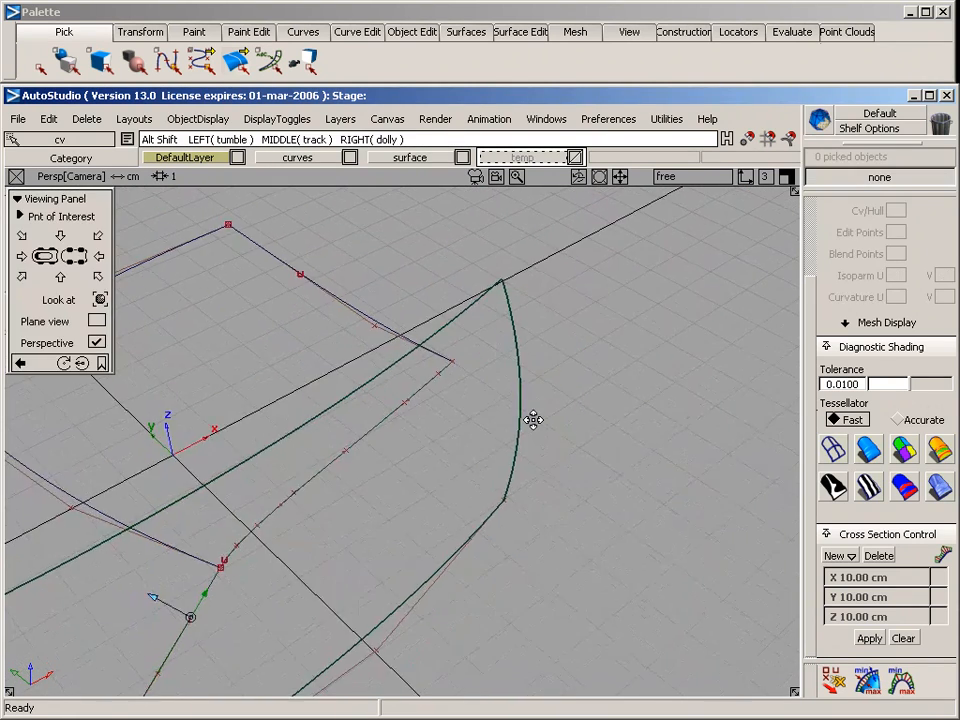
Assign the swept rail surface and its two construction curves to the hidden temp layer
{"action": "left_click_drag", "start_coordinate": [533, 420], "coordinate": [437, 400], "text": "alt+shift"}
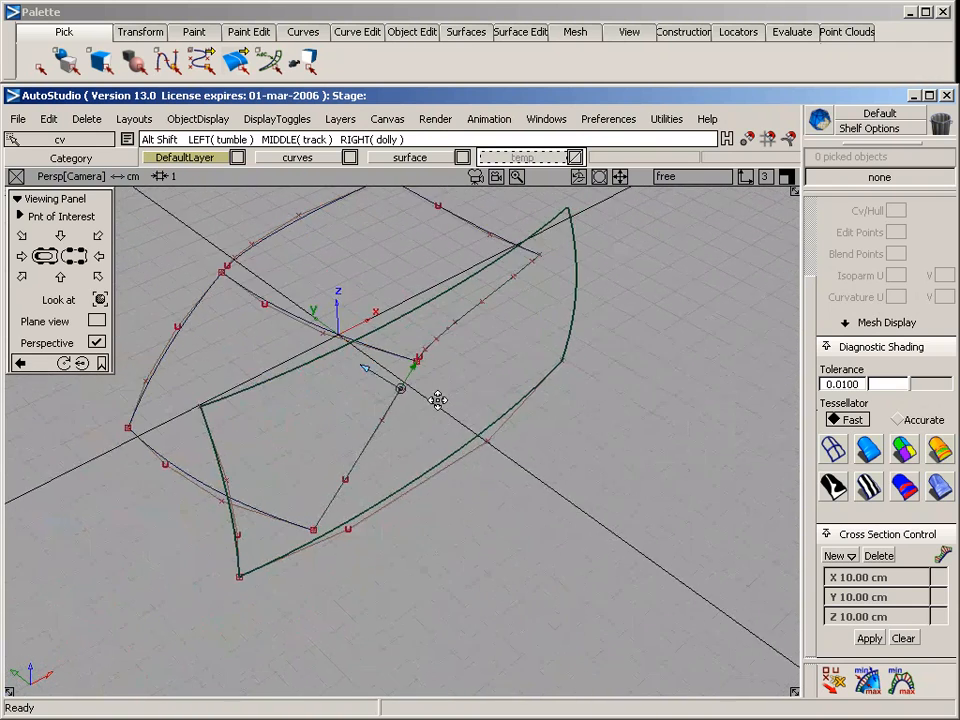
{"action": "middle_click_drag", "start_coordinate": [437, 400], "coordinate": [446, 388], "text": "alt+shift"}
{"action": "left_click_drag", "start_coordinate": [306, 388], "coordinate": [298, 343], "text": "ctrl+shift"}
{"action": "left_click", "coordinate": [268, 368]}
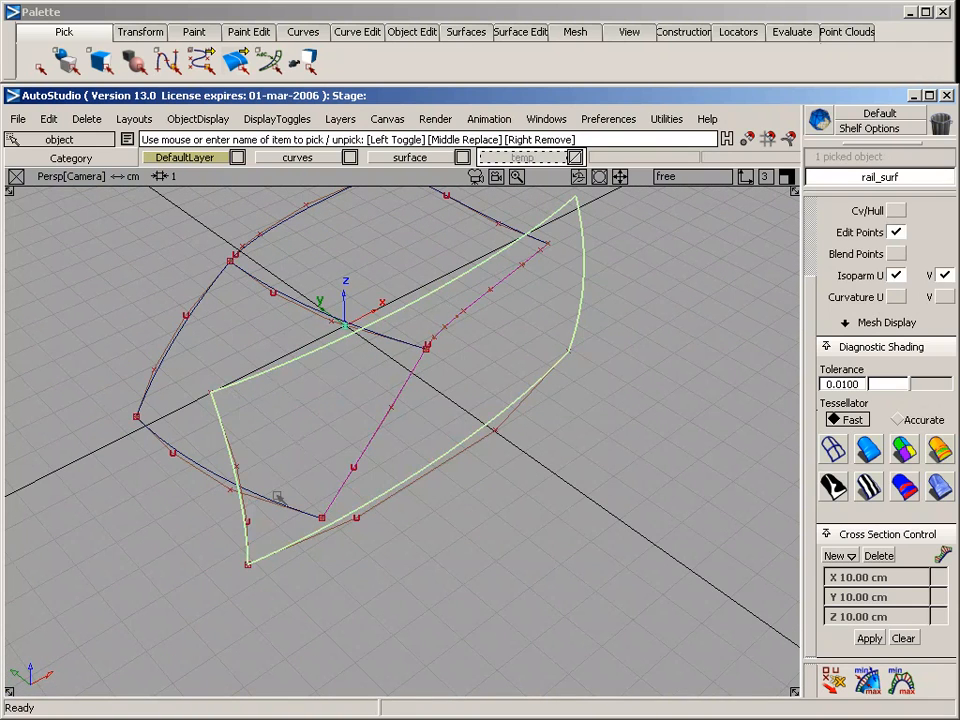
{"action": "left_click_drag", "start_coordinate": [227, 518], "coordinate": [298, 535], "text": "ctrl+shift"}
{"action": "left_click_drag", "start_coordinate": [212, 538], "coordinate": [272, 601]}
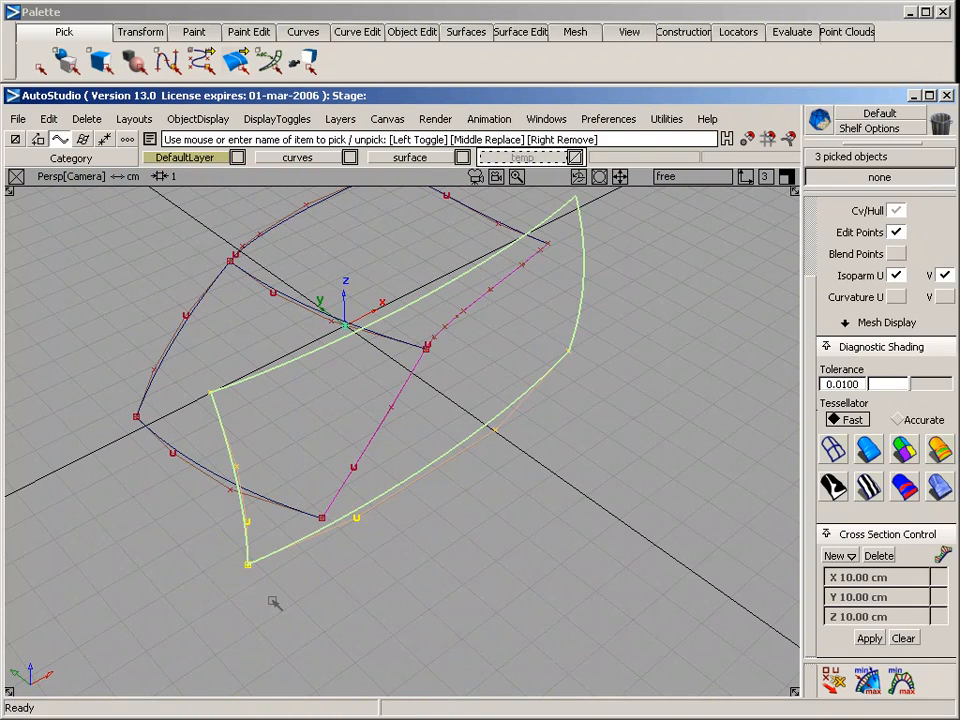
{"action": "left_click_drag", "start_coordinate": [518, 158], "coordinate": [522, 243]}
{"action": "left_click_drag", "start_coordinate": [360, 412], "coordinate": [339, 396], "text": "alt+shift"}
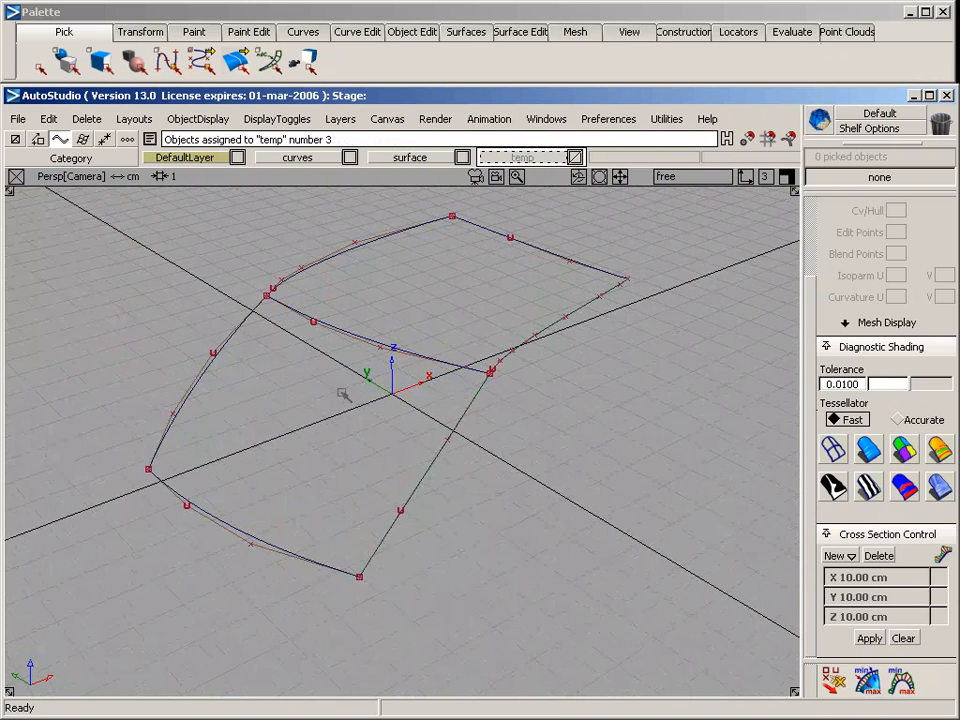
Build a Square surface from the lower four curves, with Implied Tangent on the centre curve and Free on the other three boundaries
{"action": "left_click", "coordinate": [458, 33]}
{"action": "mouse_move", "coordinate": [481, 146]}
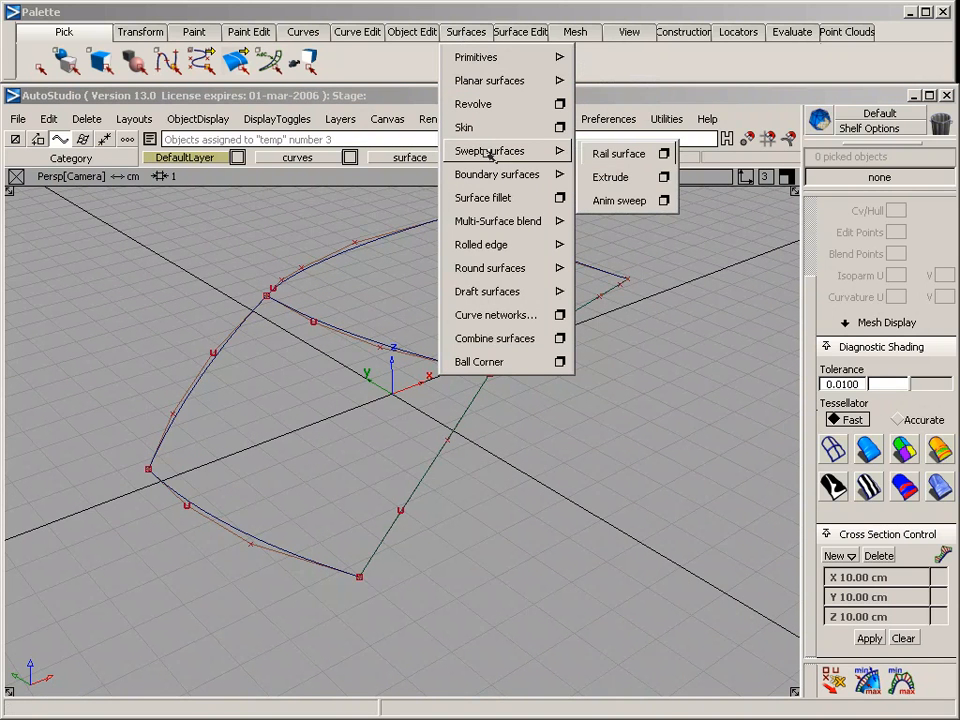
{"action": "mouse_move", "coordinate": [491, 172]}
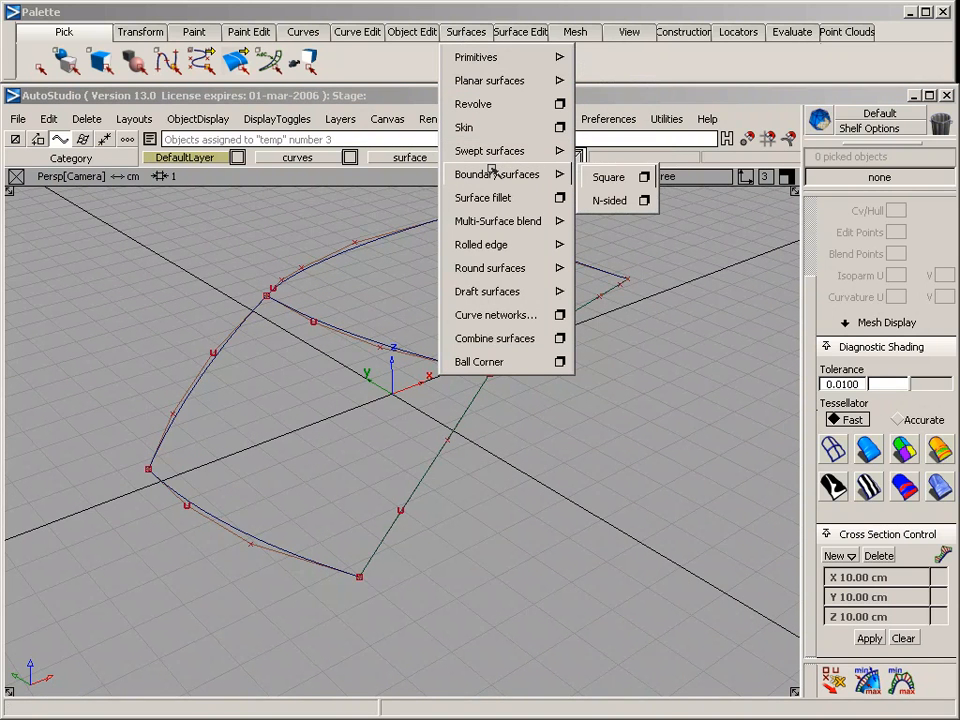
{"action": "left_click", "coordinate": [597, 177]}
{"action": "left_click", "coordinate": [850, 257]}
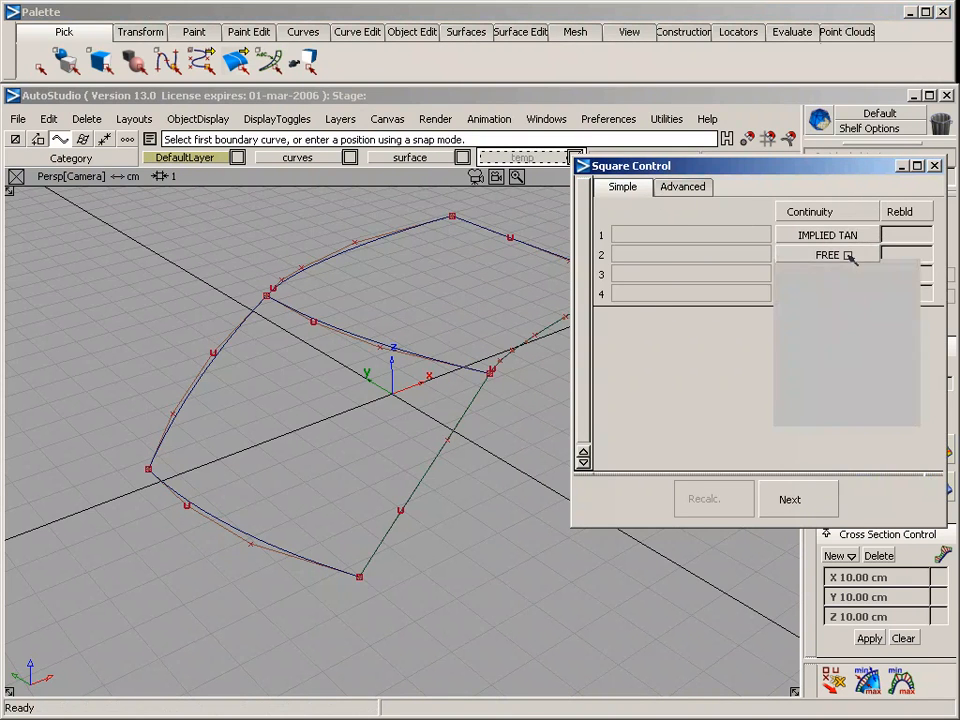
{"action": "left_click", "coordinate": [906, 273]}
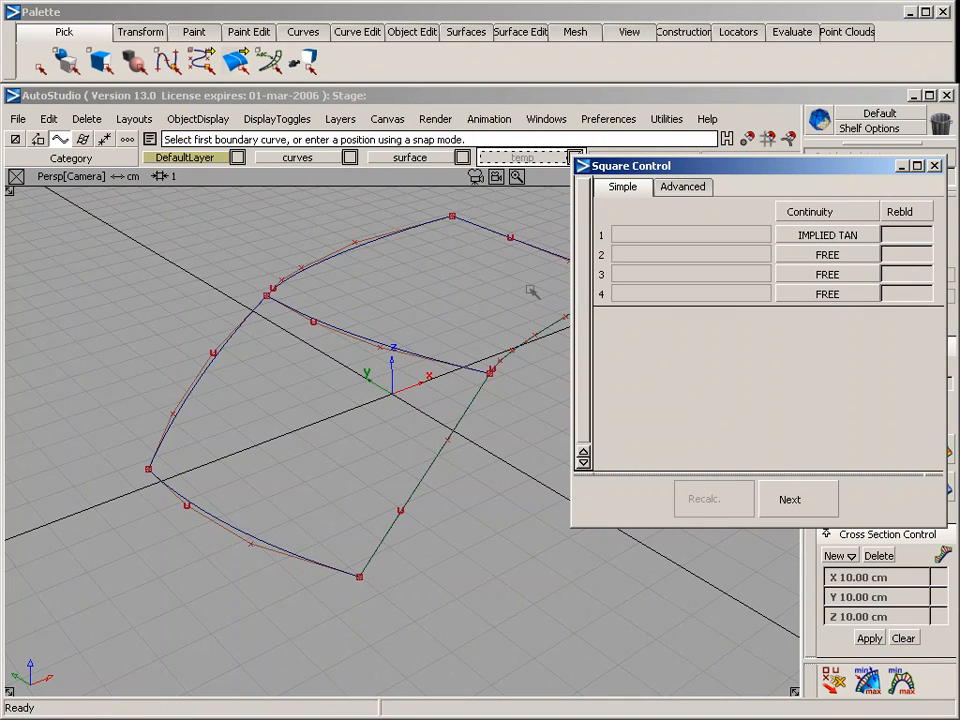
{"action": "left_click", "coordinate": [244, 334]}
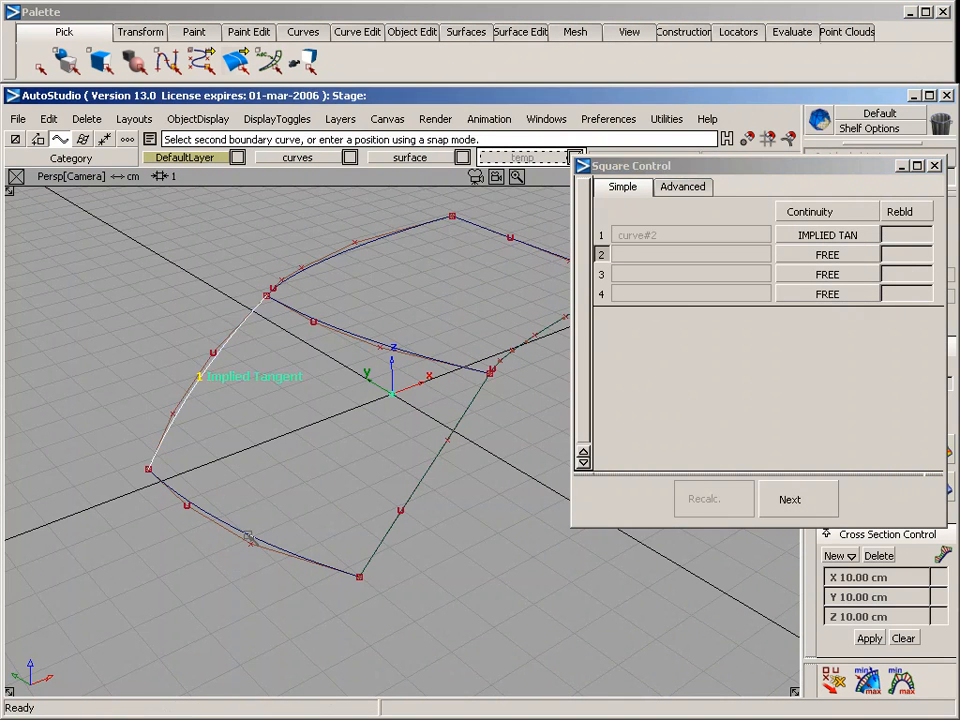
{"action": "left_click", "coordinate": [249, 537]}
{"action": "left_click", "coordinate": [394, 524]}
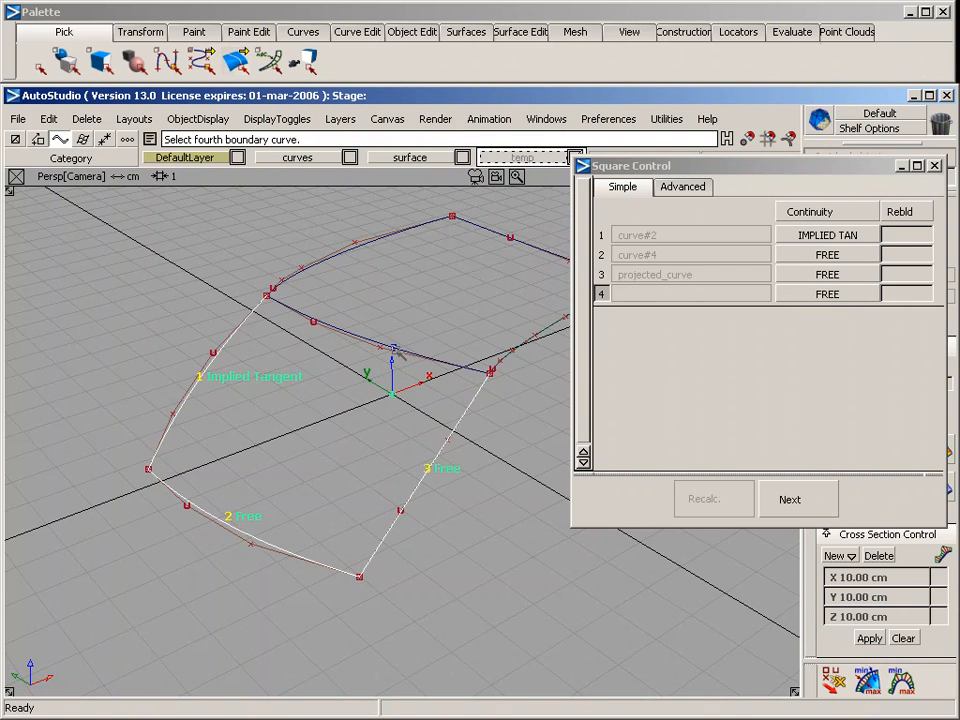
{"action": "left_click", "coordinate": [396, 349]}
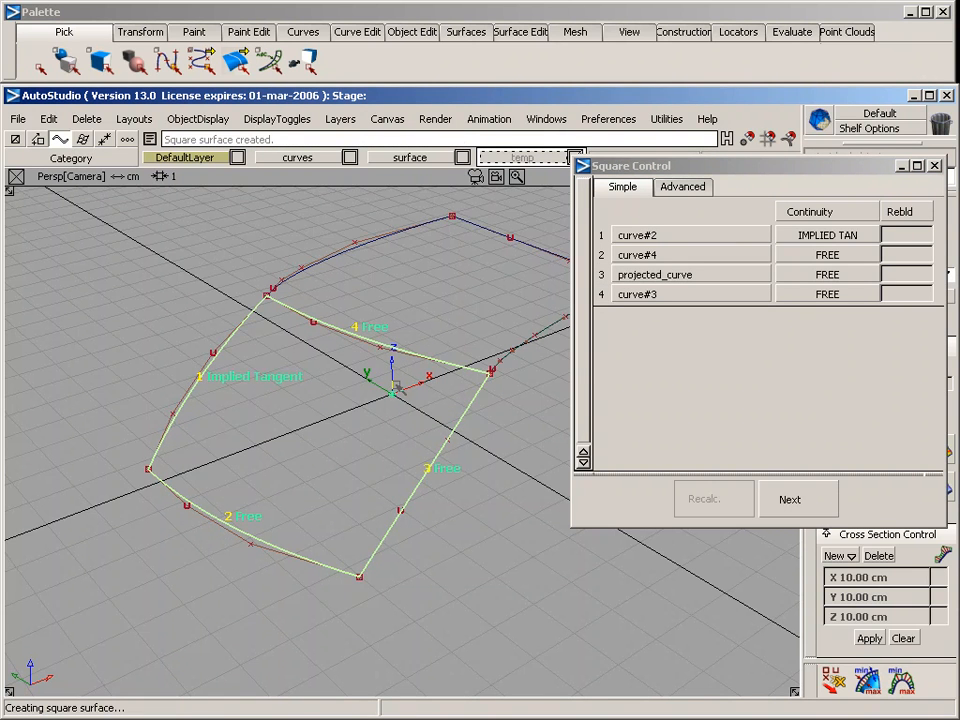
Try to assign the square surface's four boundary curves to the curves layer, and switch that layer's symmetry off
{"action": "left_click", "coordinate": [239, 343], "text": "ctrl+shift"}
{"action": "left_click_drag", "start_coordinate": [239, 343], "coordinate": [280, 364], "text": "ctrl+shift"}
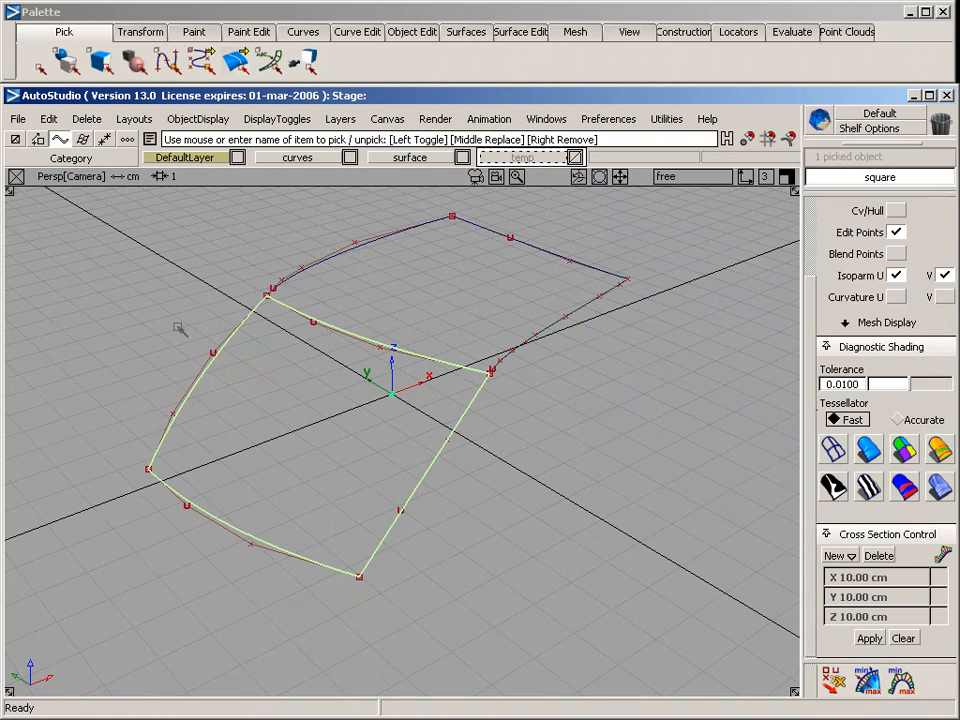
{"action": "left_click_drag", "start_coordinate": [170, 322], "coordinate": [445, 525]}
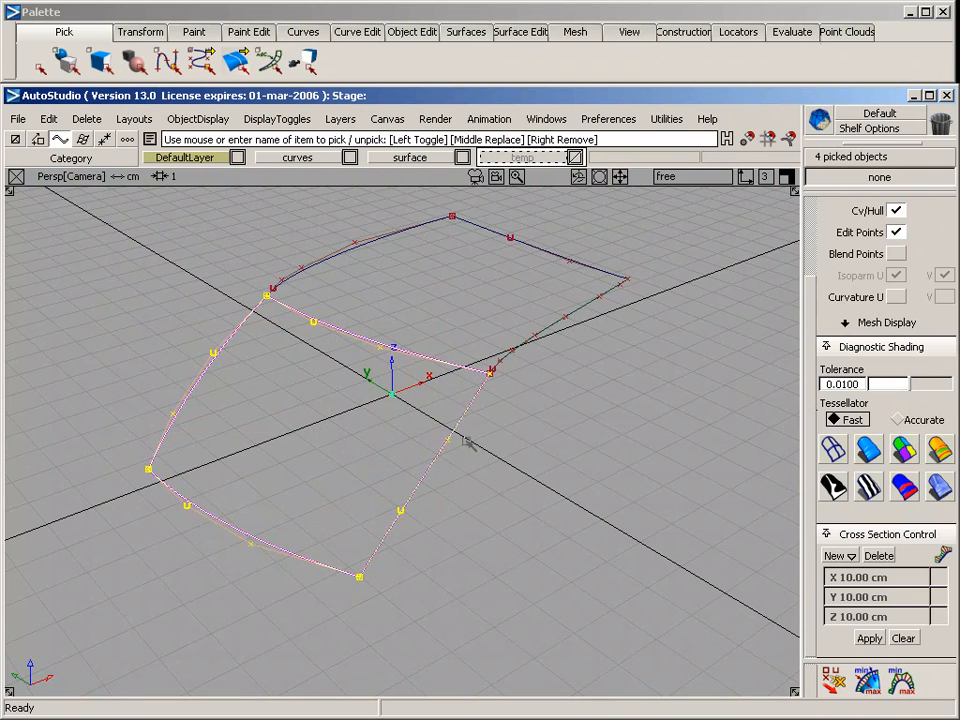
{"action": "left_click", "coordinate": [300, 160]}
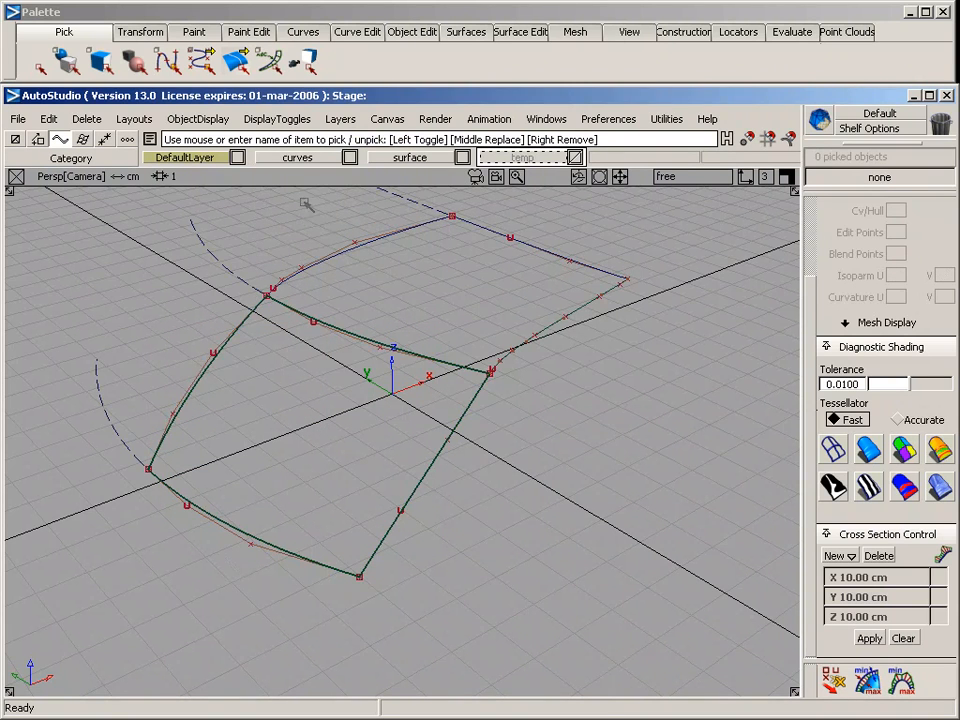
{"action": "left_click", "coordinate": [299, 156]}
{"action": "left_click", "coordinate": [295, 223]}
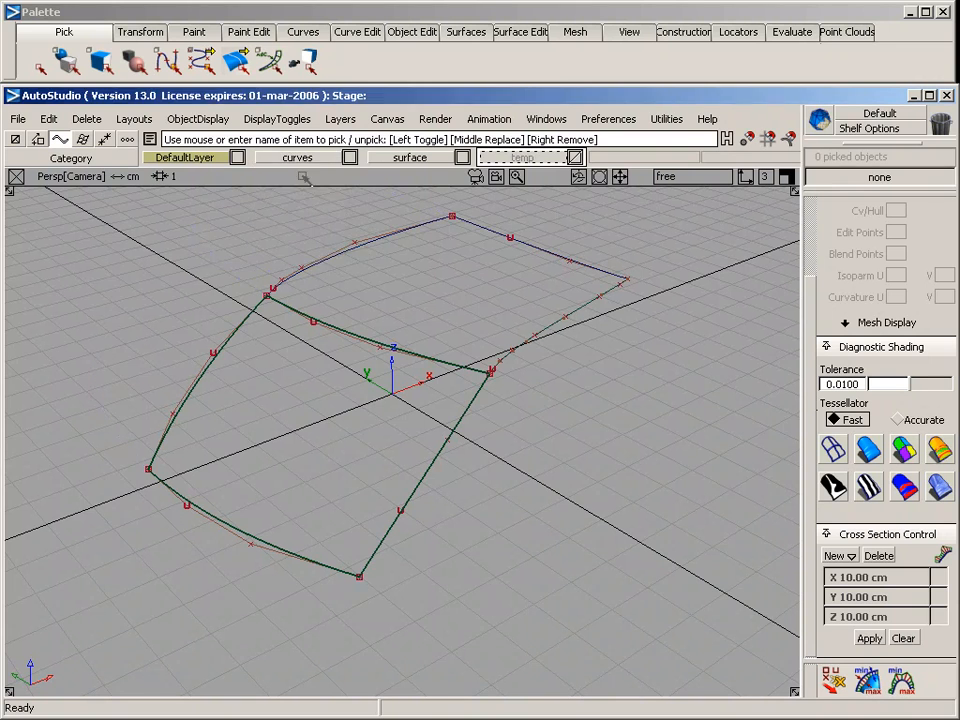
{"action": "left_click", "coordinate": [307, 155]}
{"action": "left_click", "coordinate": [135, 277]}
Assign the upper centre, top cross and upper projected curves to DefaultLayer and hide the curves layer
{"action": "mouse_move", "coordinate": [366, 252]}
{"action": "left_mouse_down", "text": "ctrl+shift"}
{"action": "mouse_move", "coordinate": [366, 190]}
{"action": "mouse_move", "coordinate": [618, 302]}
{"action": "left_mouse_up", "text": "ctrl+shift"}
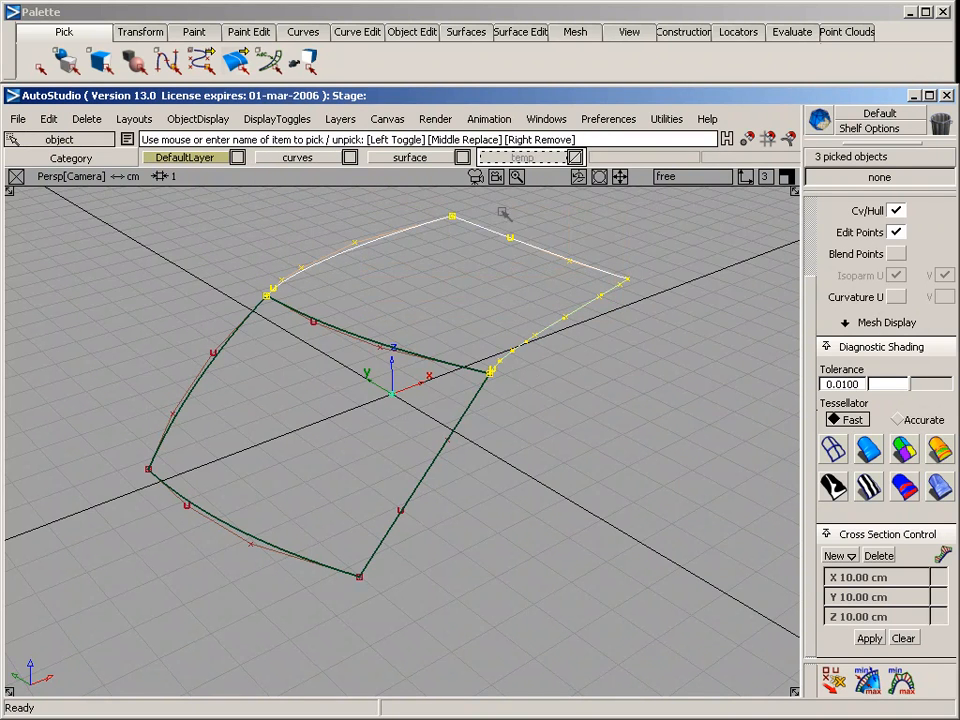
{"action": "left_click", "coordinate": [185, 158]}
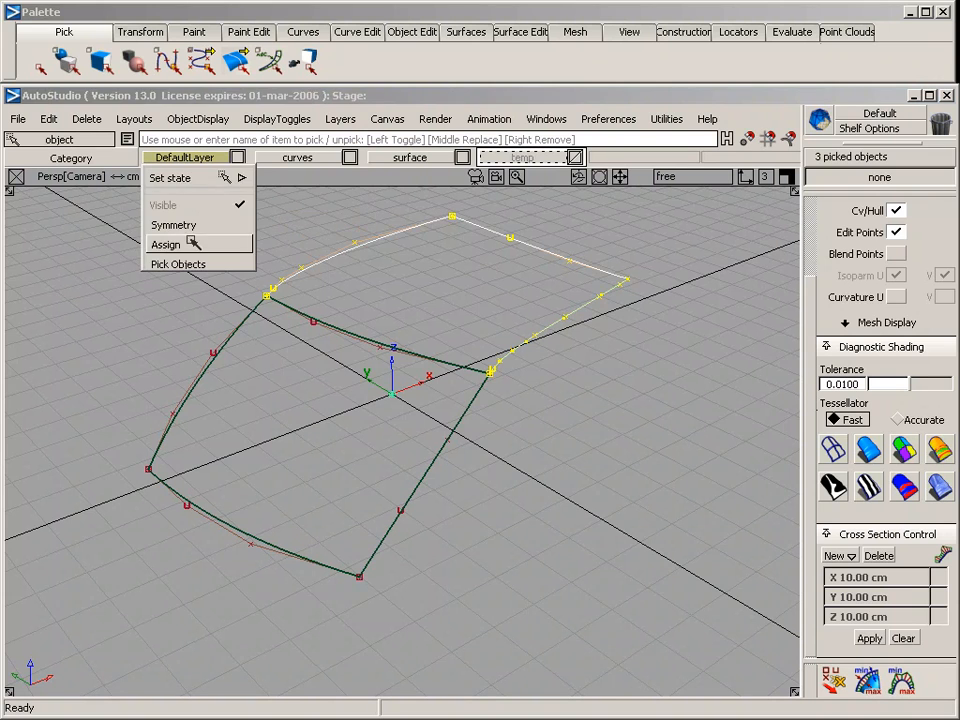
{"action": "left_click", "coordinate": [188, 242]}
{"action": "left_click", "coordinate": [297, 157]}
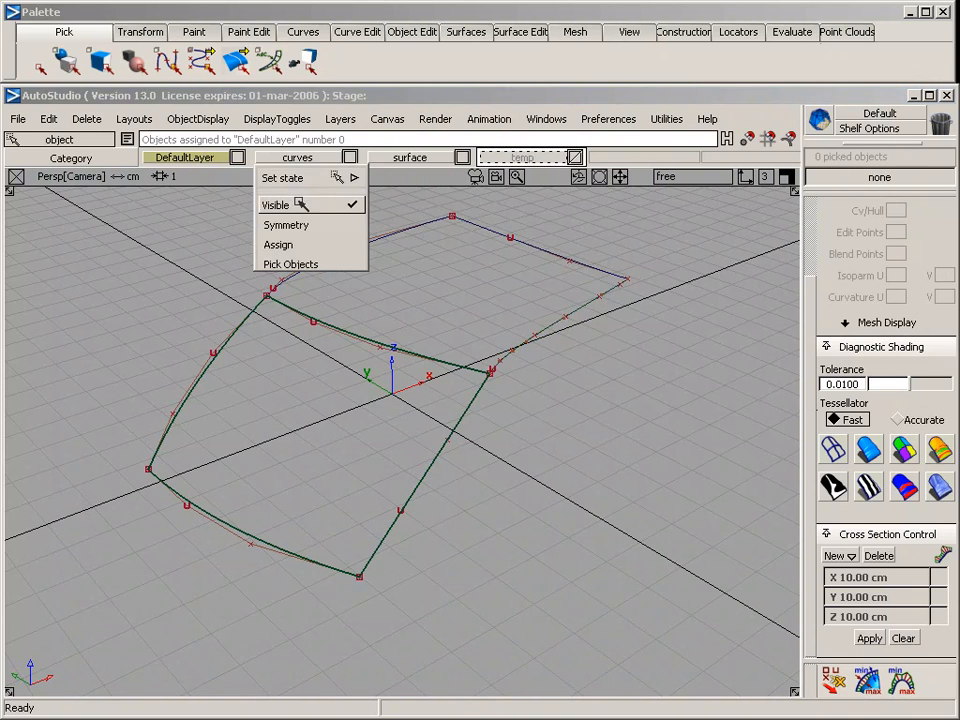
{"action": "left_click", "coordinate": [332, 197]}
Assign the lower projected curve to the hidden curves layer
{"action": "left_click_drag", "start_coordinate": [232, 324], "coordinate": [416, 363], "text": "alt+shift"}
{"action": "left_click", "coordinate": [416, 363]}
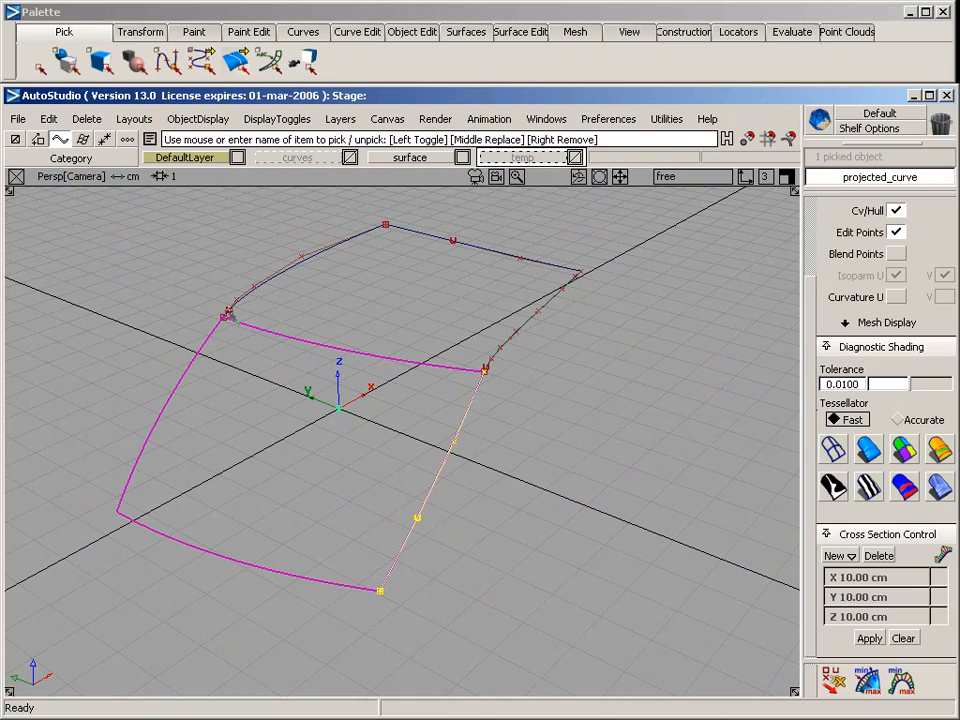
{"action": "left_click", "coordinate": [330, 157]}
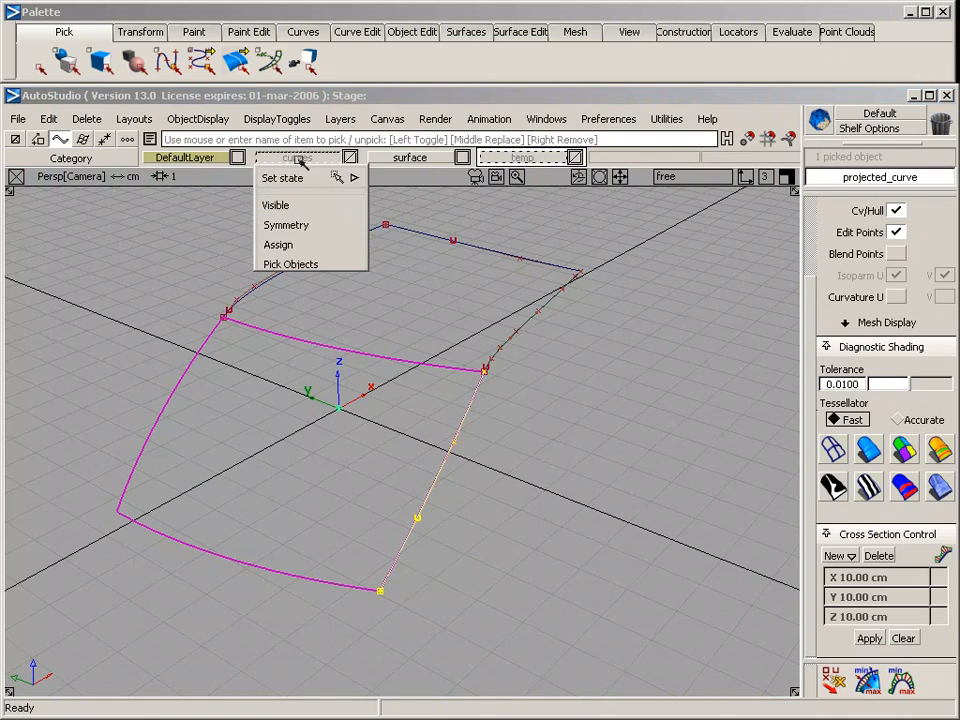
{"action": "left_click", "coordinate": [313, 244]}
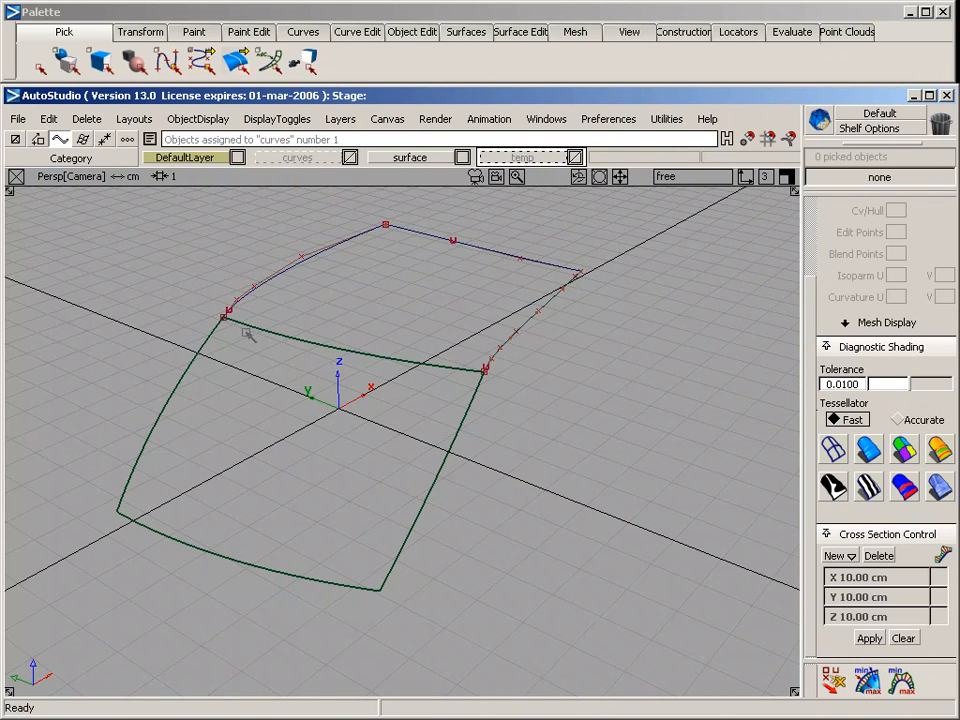
Start a Square surface with the upper centre curve as Implied Tangent and the lower surface's adjoining edge as Tangent
{"action": "left_click_drag", "start_coordinate": [401, 300], "coordinate": [388, 177], "text": "alt+shift"}
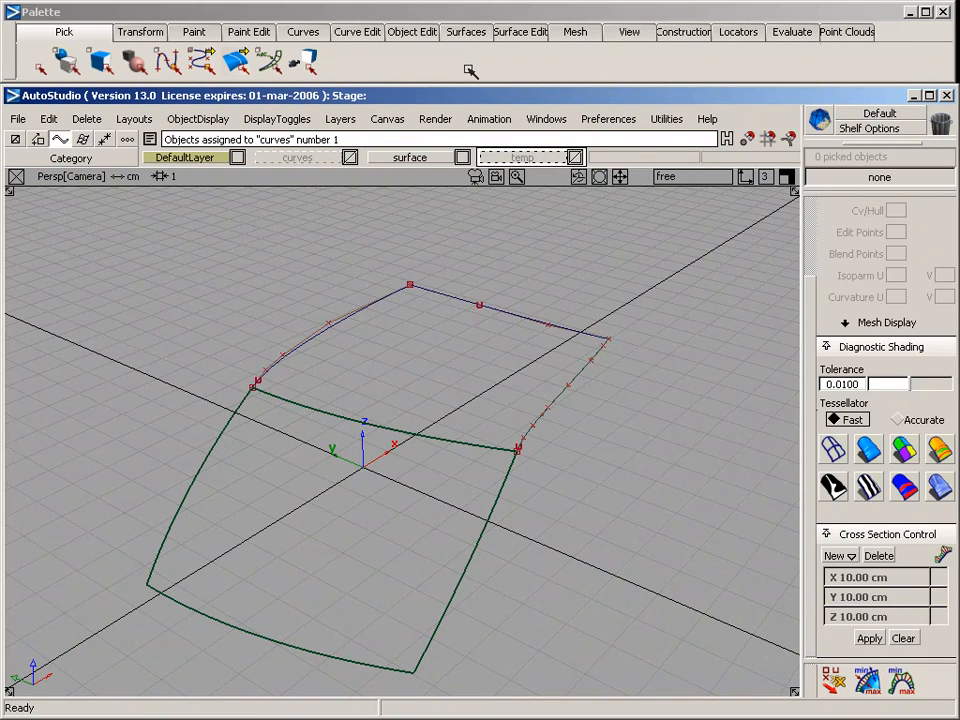
{"action": "left_click", "coordinate": [466, 31]}
{"action": "mouse_move", "coordinate": [500, 174]}
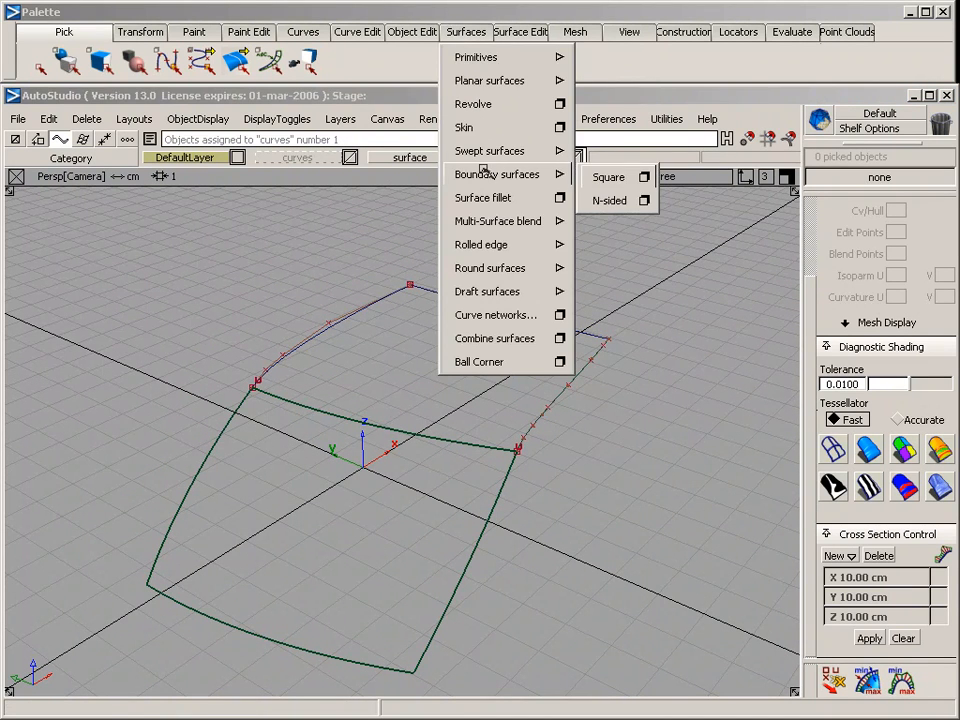
{"action": "left_click", "coordinate": [633, 180]}
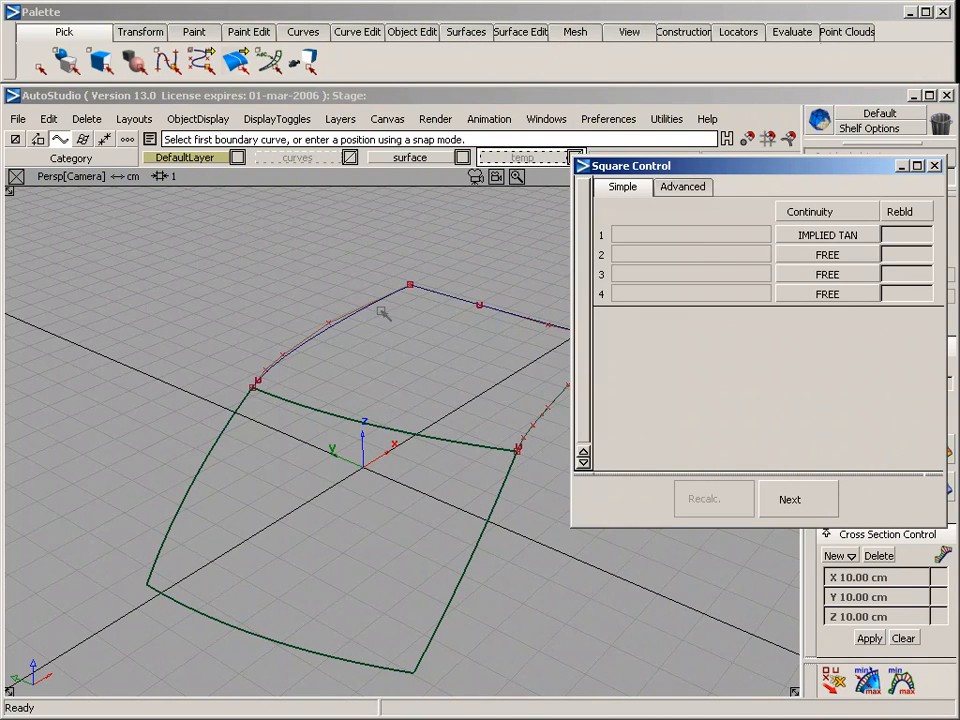
{"action": "left_click", "coordinate": [412, 281]}
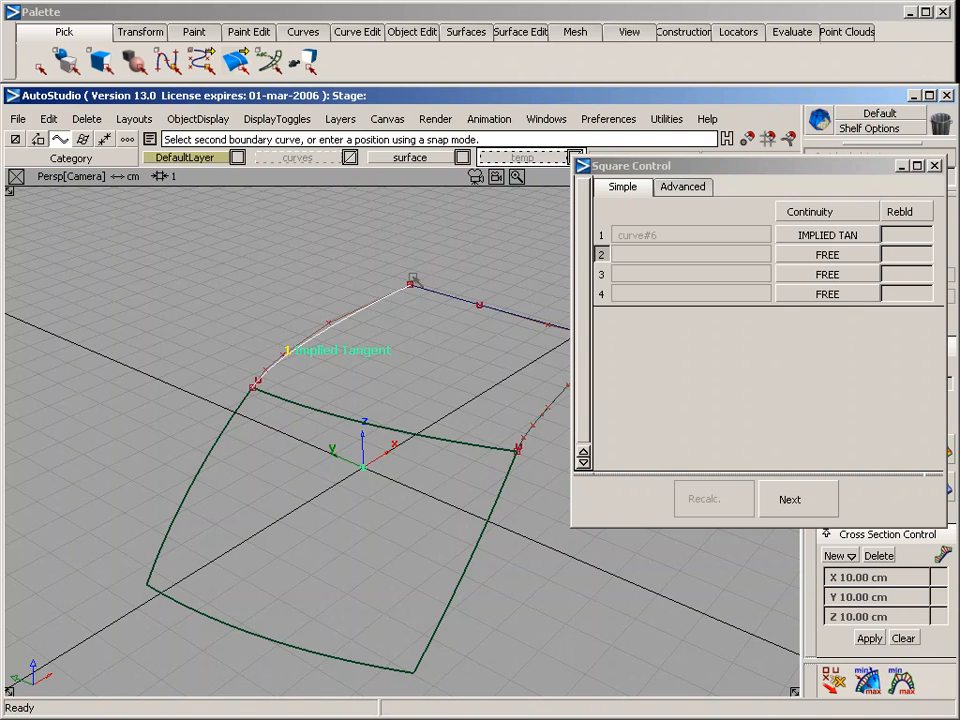
{"action": "left_click", "coordinate": [347, 407]}
{"action": "left_click", "coordinate": [810, 256]}
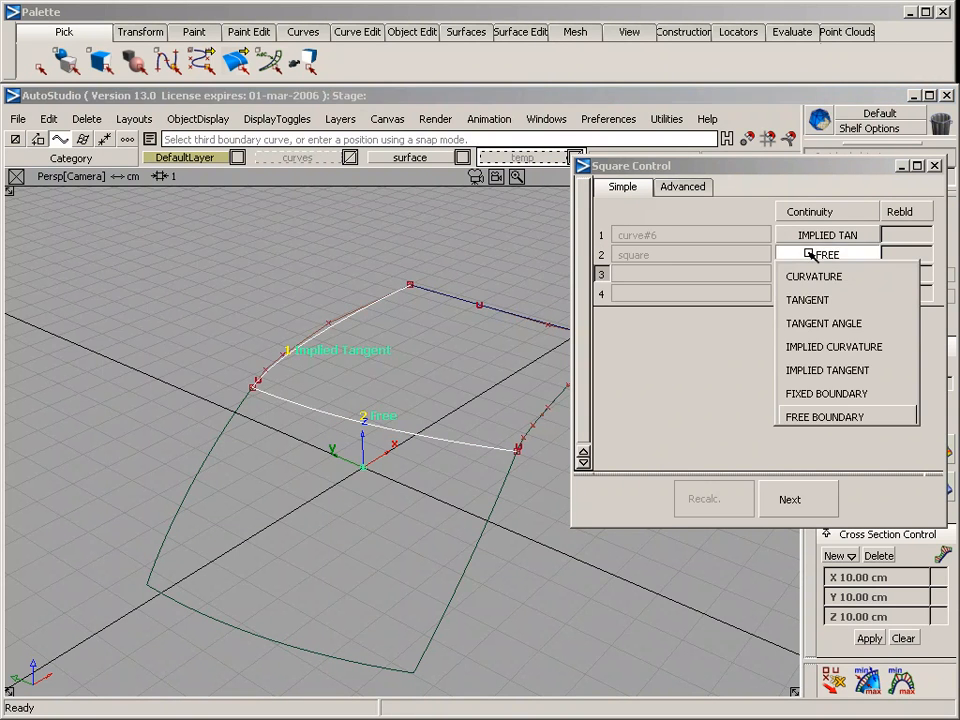
{"action": "left_click", "coordinate": [816, 300]}
Complete the Square surface with the upper projected curve set to Free with rebuild and the top cross curve set to Free
{"action": "left_click_drag", "start_coordinate": [424, 353], "coordinate": [305, 284], "text": "alt+shift"}
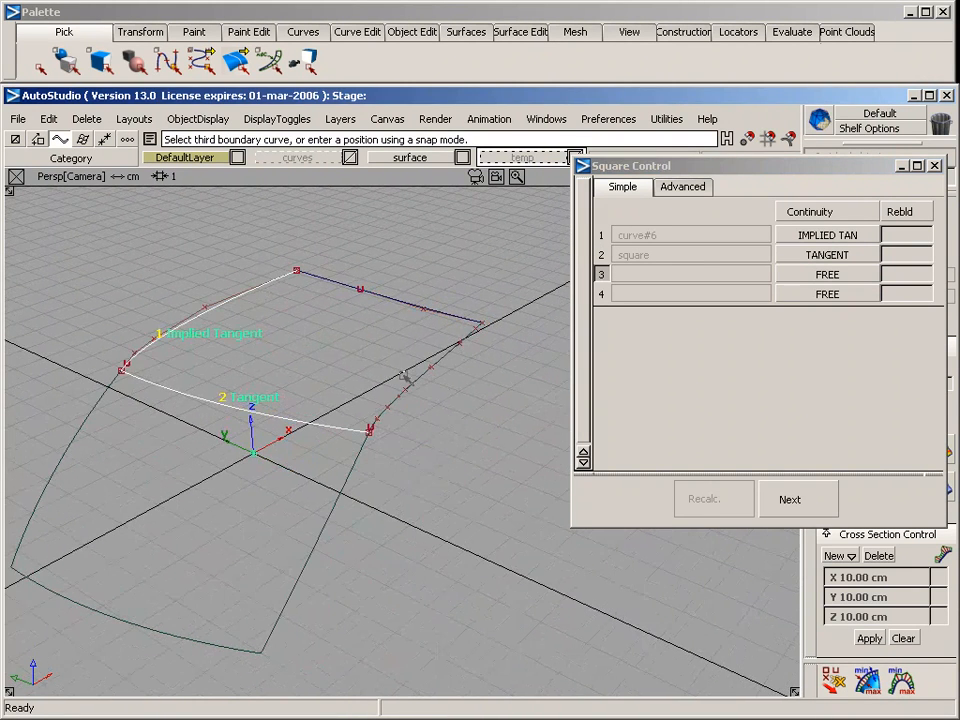
{"action": "left_click", "coordinate": [419, 380]}
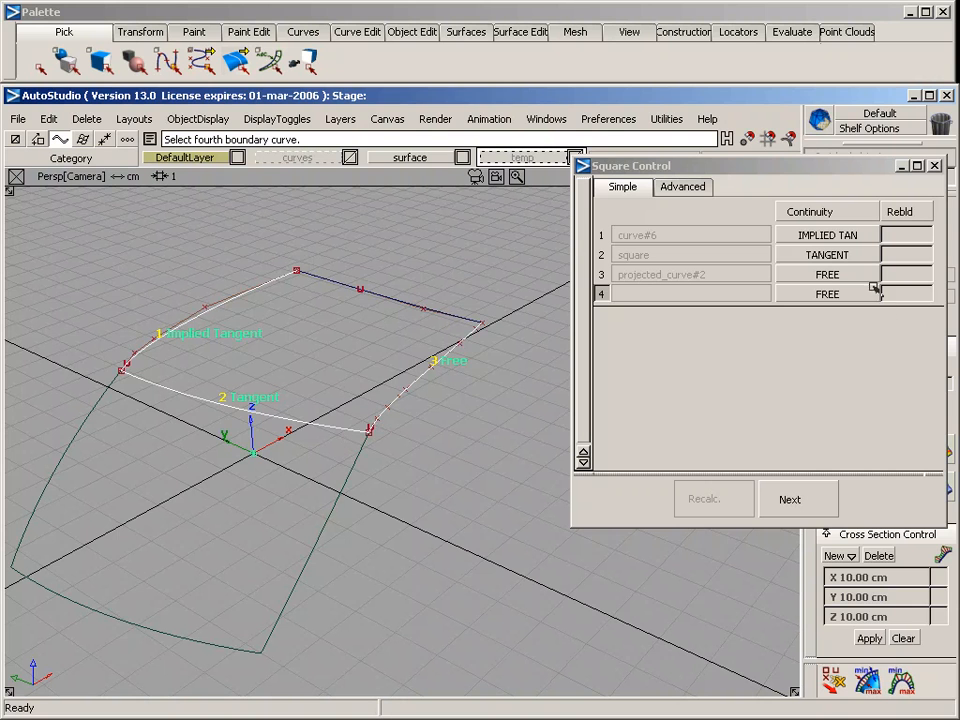
{"action": "left_click", "coordinate": [917, 269]}
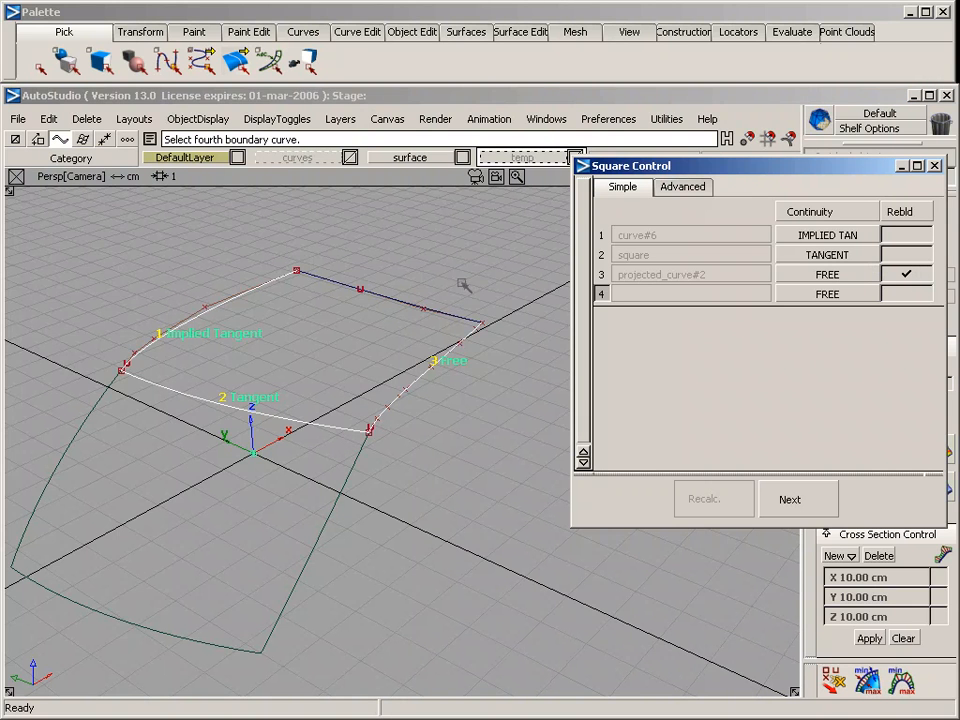
{"action": "left_click", "coordinate": [408, 300]}
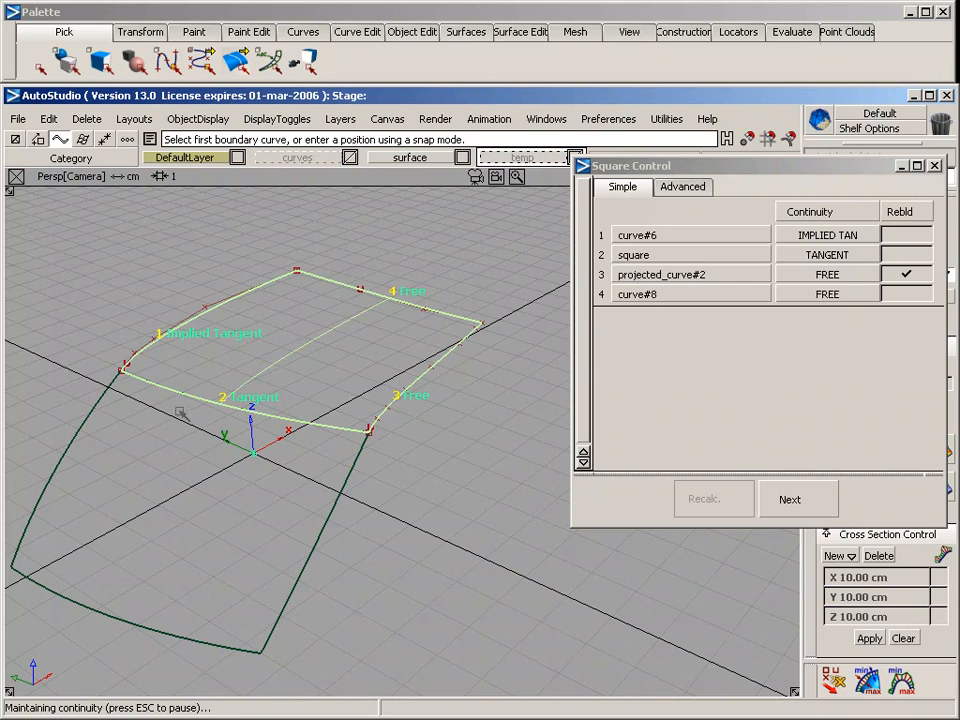
Assign the upper boundary curves to the hidden curves layer and the new upper surface to the surface layer
{"action": "middle_click_drag", "start_coordinate": [210, 349], "coordinate": [259, 320], "text": "alt+shift"}
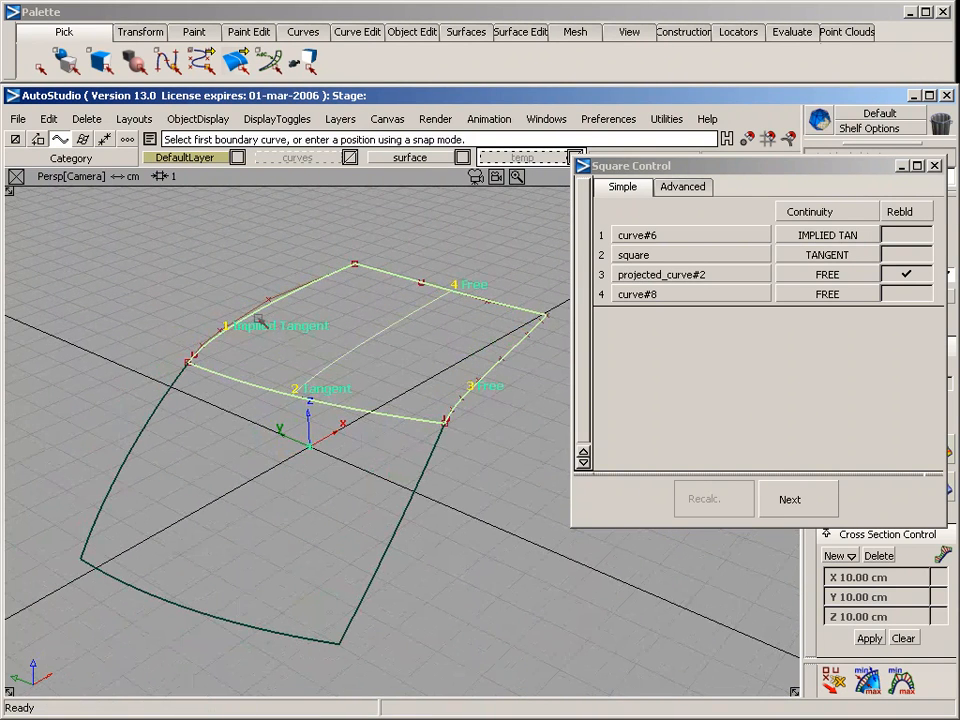
{"action": "left_click_drag", "start_coordinate": [248, 236], "coordinate": [284, 262], "text": "ctrl+shift"}
{"action": "left_click_drag", "start_coordinate": [224, 251], "coordinate": [492, 412]}
{"action": "right_click_drag", "start_coordinate": [299, 158], "coordinate": [311, 248]}
{"action": "left_click_drag", "start_coordinate": [399, 159], "coordinate": [428, 242]}
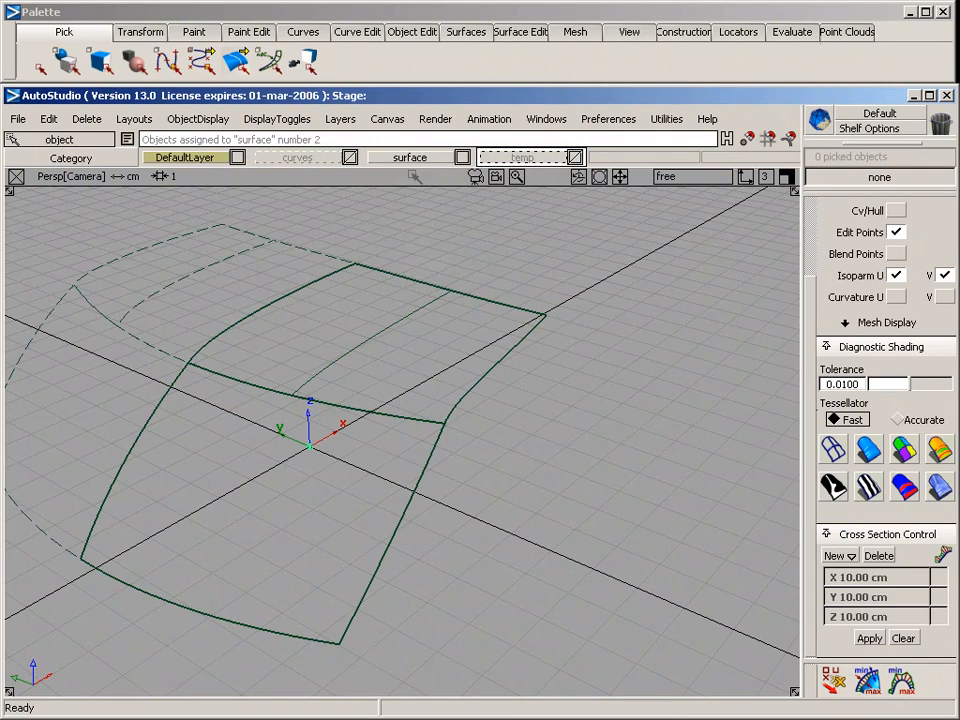
Shade both surfaces, examine their side edge in the back, top and perspective views, and return to wireframe display
{"action": "left_click_drag", "start_coordinate": [257, 325], "coordinate": [420, 360], "text": "alt+shift"}
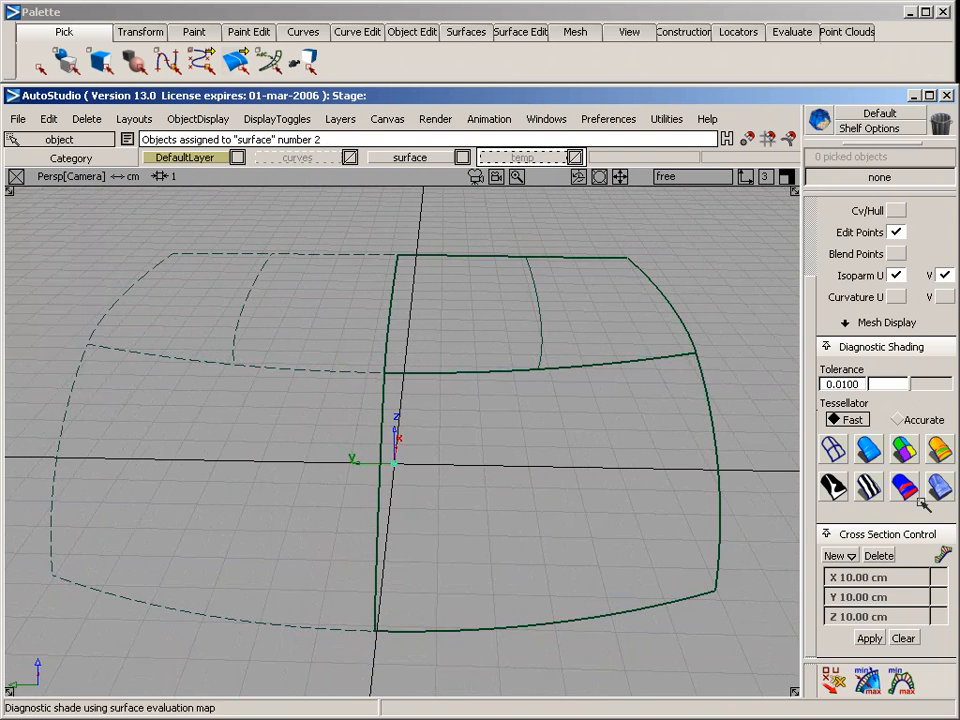
{"action": "left_click", "coordinate": [867, 449]}
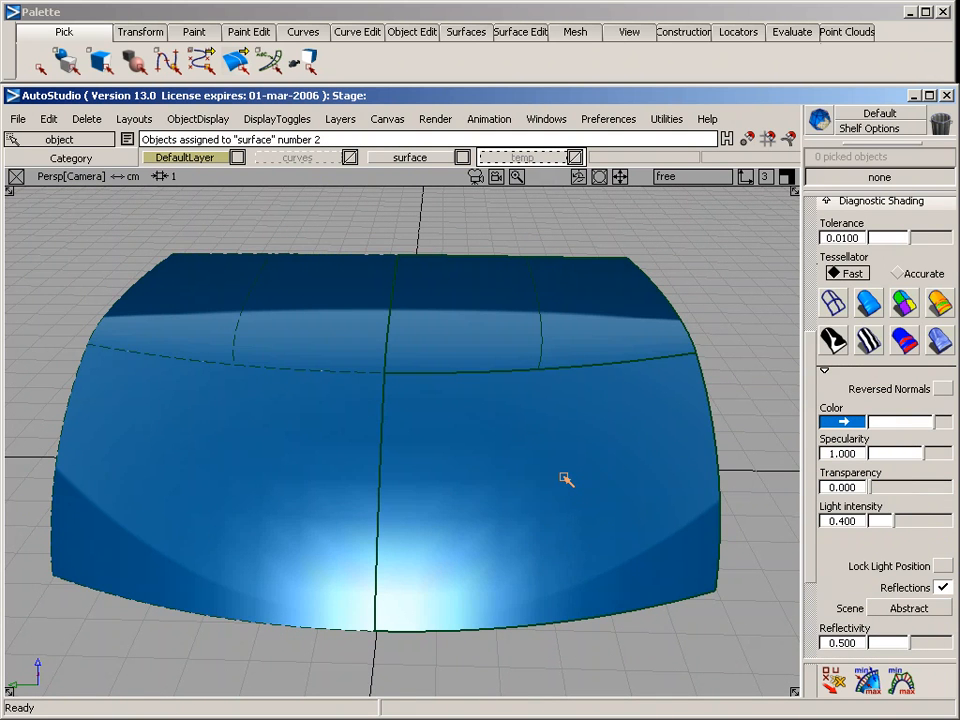
{"action": "key", "text": "F7"}
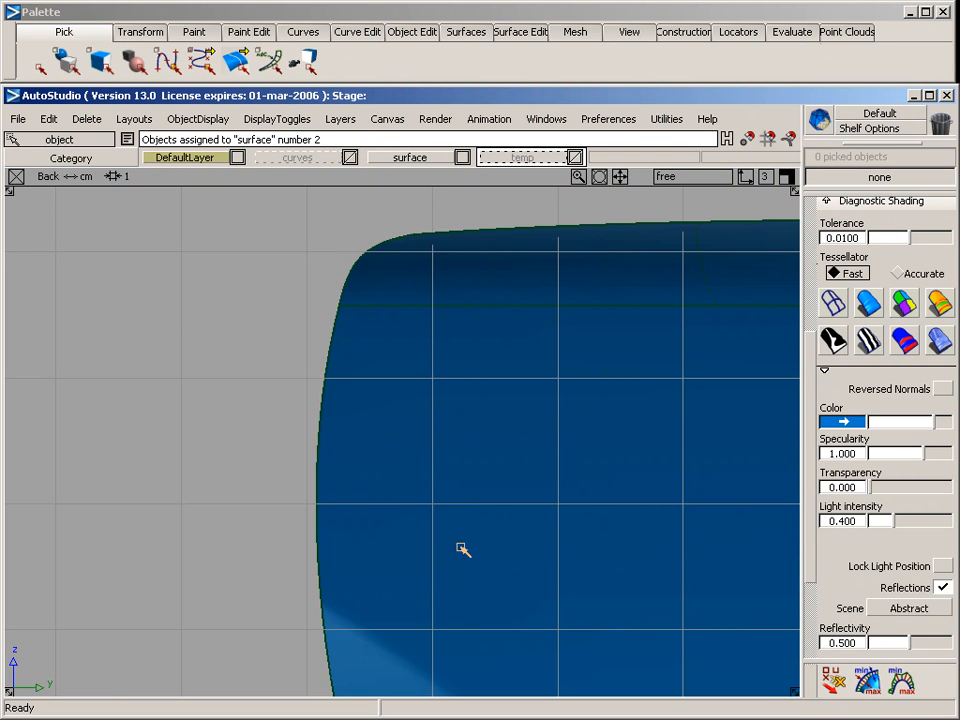
{"action": "right_click_drag", "start_coordinate": [533, 494], "coordinate": [400, 500], "text": "alt+shift"}
{"action": "middle_click_drag", "start_coordinate": [470, 469], "coordinate": [281, 484], "text": "alt+shift"}
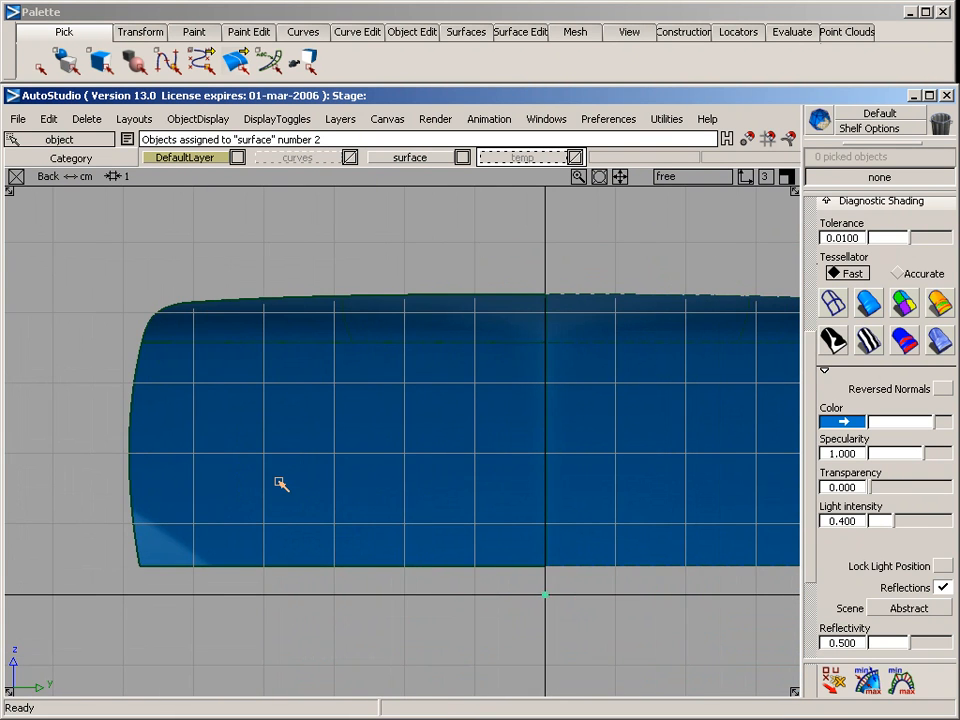
{"action": "key", "text": "F5"}
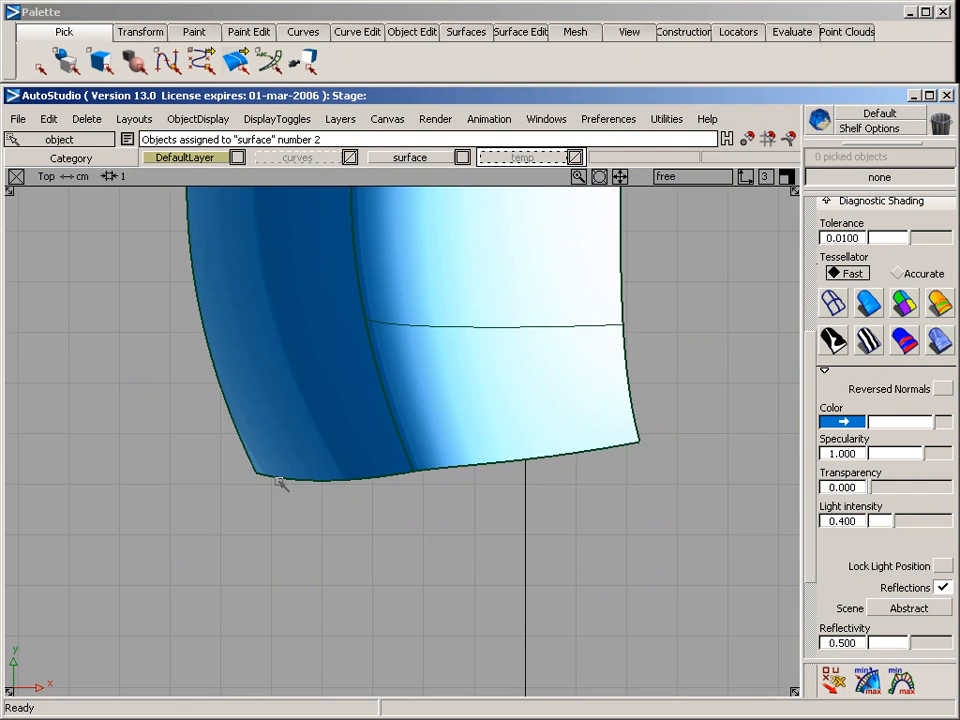
{"action": "key", "text": "F8"}
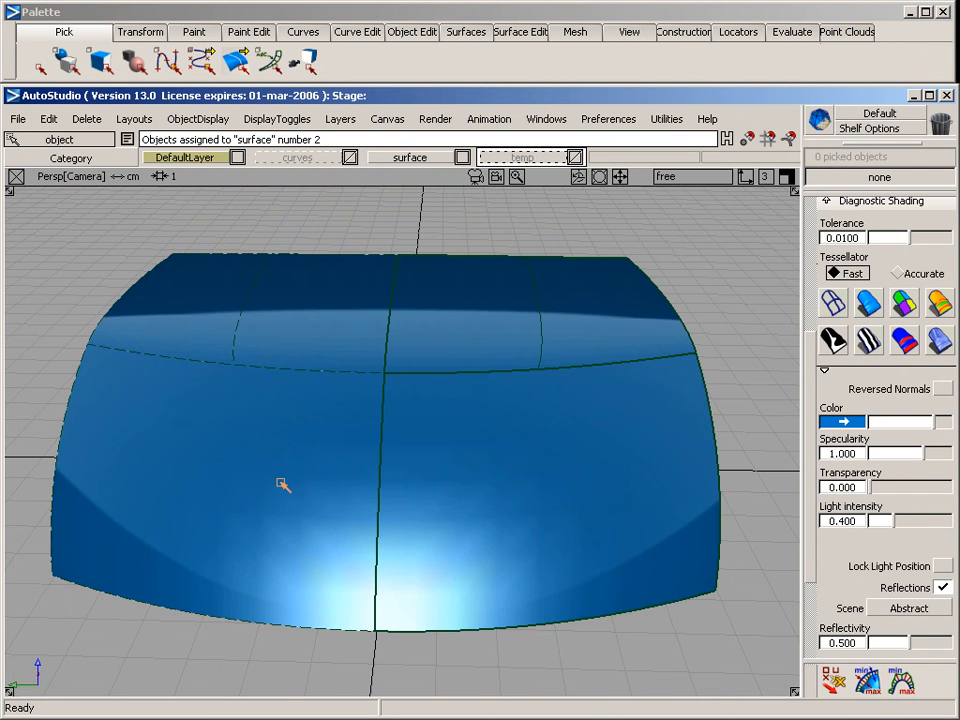
{"action": "left_click_drag", "start_coordinate": [484, 450], "coordinate": [510, 495], "text": "alt+shift"}
{"action": "middle_click_drag", "start_coordinate": [510, 495], "coordinate": [401, 463], "text": "alt+shift"}
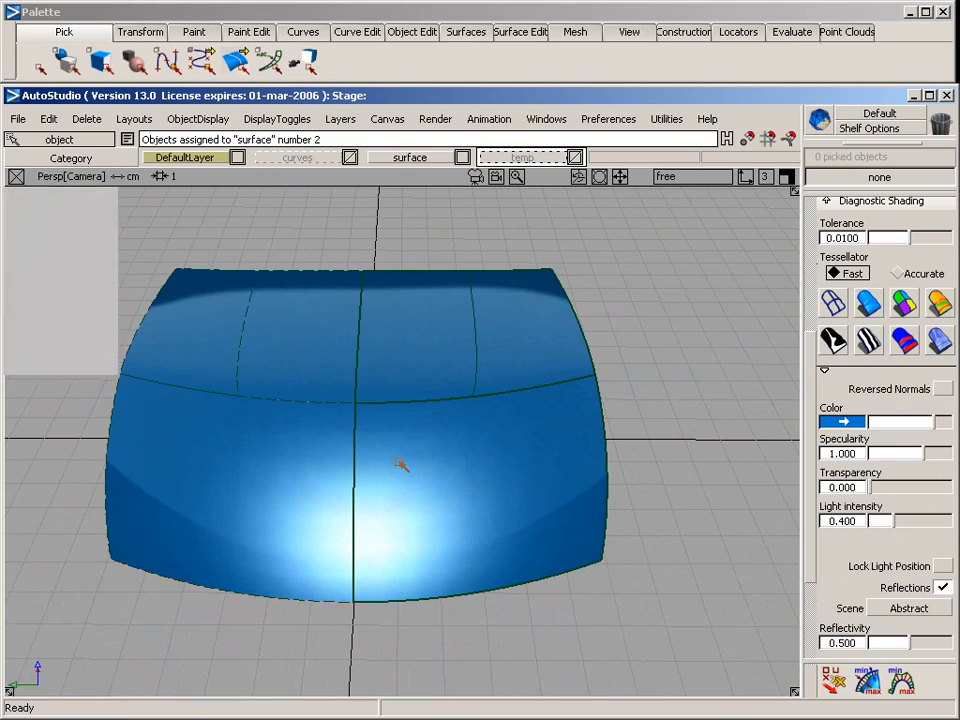
{"action": "left_click", "coordinate": [835, 307]}
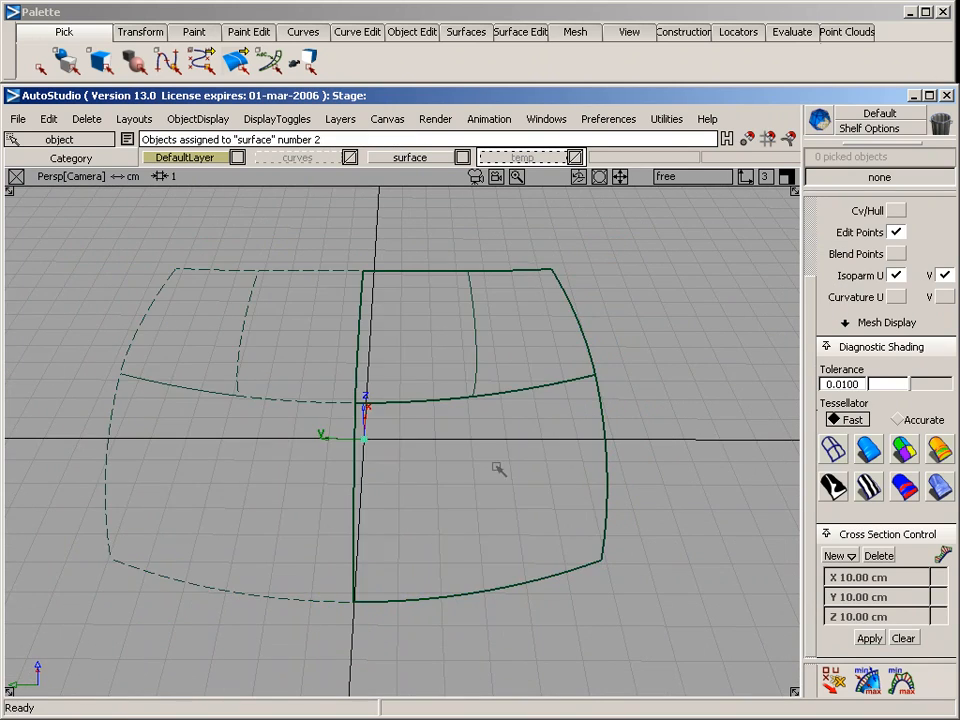
Assign the upper and lower surfaces to the surface layer and hide that layer
{"action": "mouse_move", "coordinate": [406, 430]}
{"action": "left_mouse_down", "text": "alt+shift"}
{"action": "mouse_move", "coordinate": [216, 467]}
{"action": "mouse_move", "coordinate": [361, 366]}
{"action": "left_mouse_up", "text": "alt+shift"}
{"action": "left_click_drag", "start_coordinate": [185, 235], "coordinate": [520, 511]}
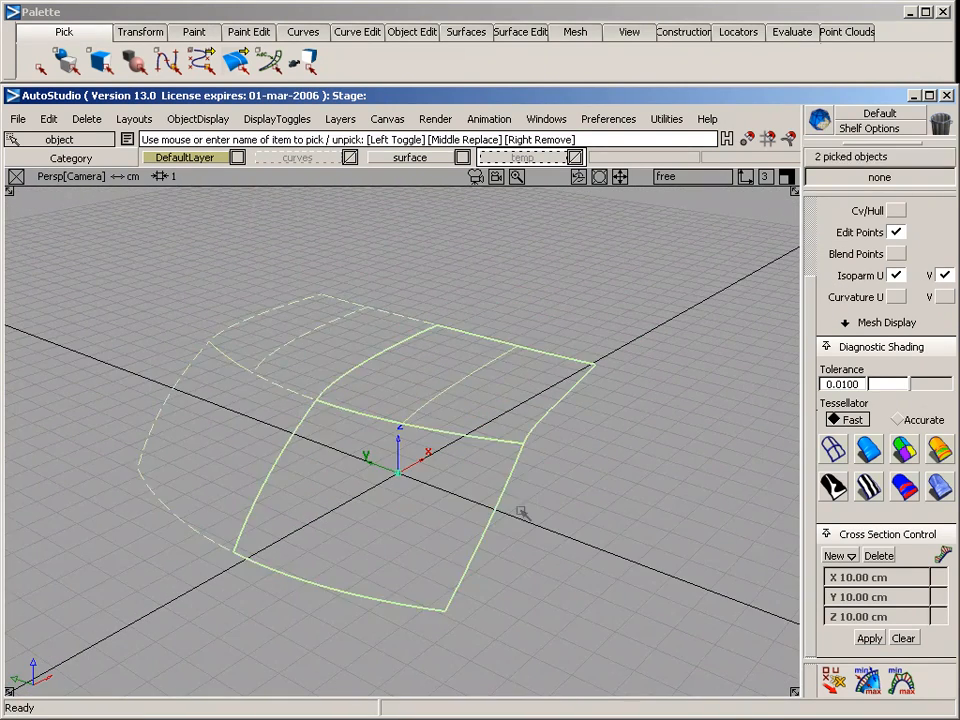
{"action": "right_click", "coordinate": [404, 157]}
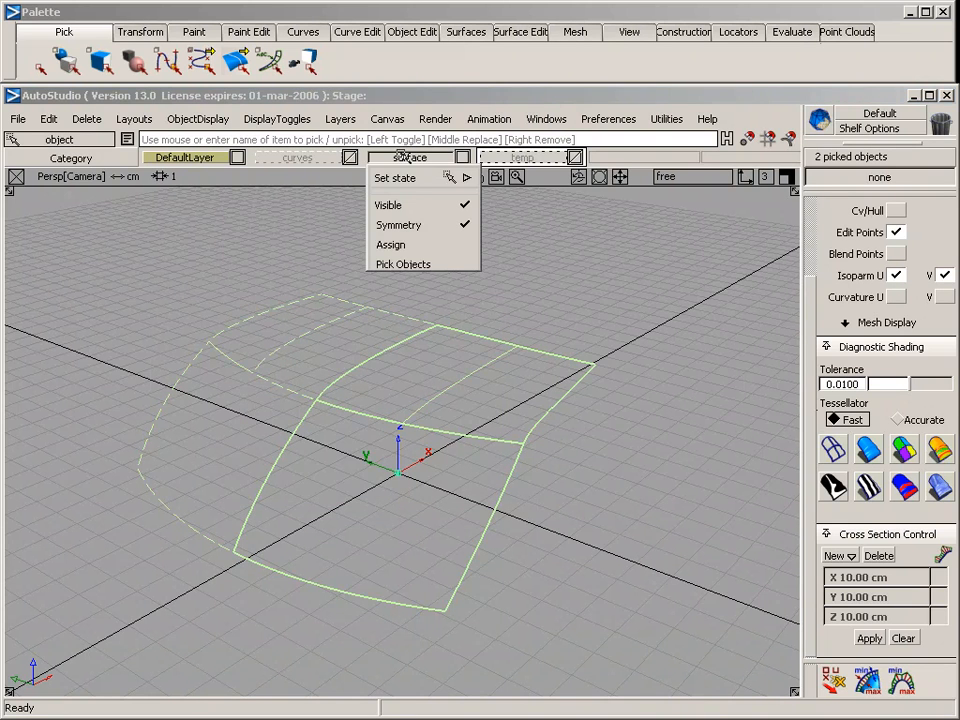
{"action": "left_click", "coordinate": [409, 244]}
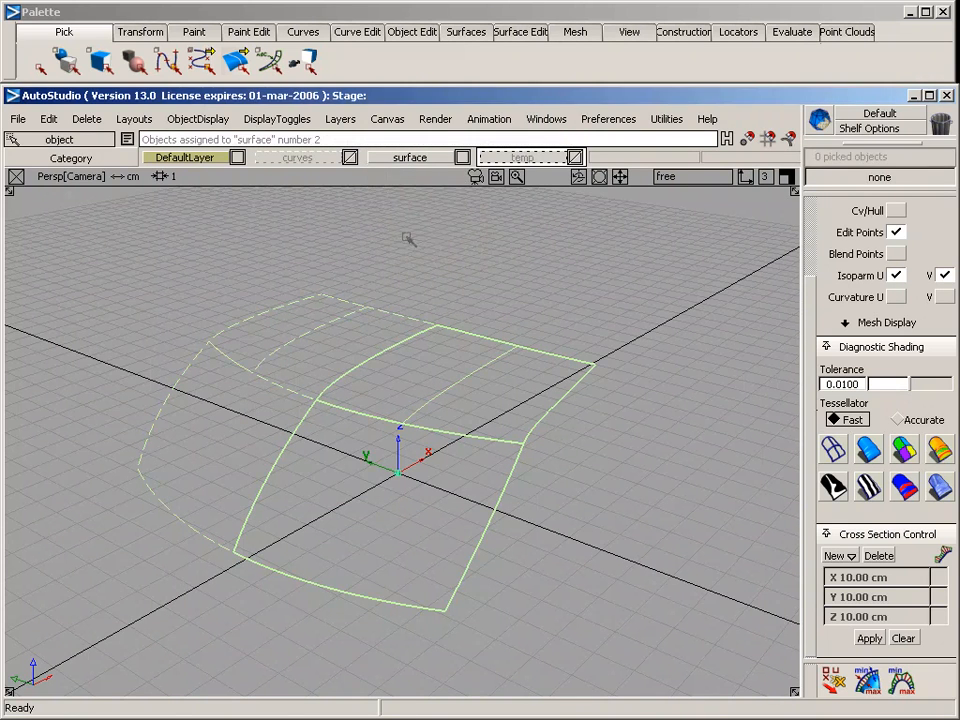
{"action": "right_click", "coordinate": [412, 158]}
{"action": "left_click", "coordinate": [411, 208]}
Show the surface layer in the side view and draw a four-CV curve rising from the upper surface's far end toward +X and +Z
{"action": "left_click_drag", "start_coordinate": [546, 362], "coordinate": [242, 219], "text": "alt+shift"}
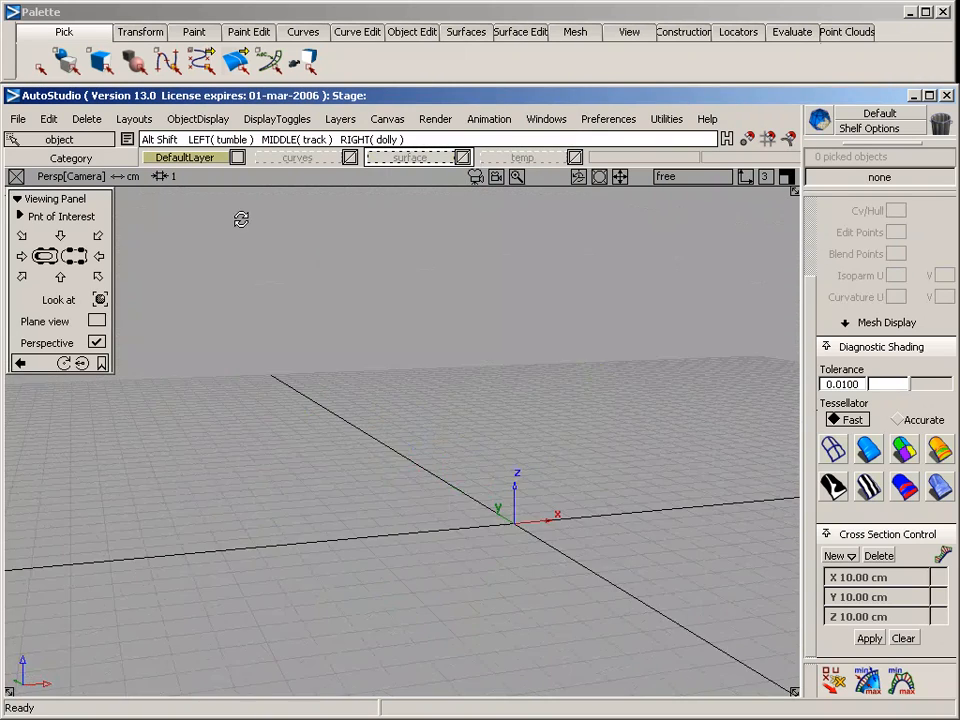
{"action": "middle_click_drag", "start_coordinate": [541, 357], "coordinate": [489, 359], "text": "alt+shift"}
{"action": "left_click_drag", "start_coordinate": [489, 359], "coordinate": [369, 343], "text": "alt+shift"}
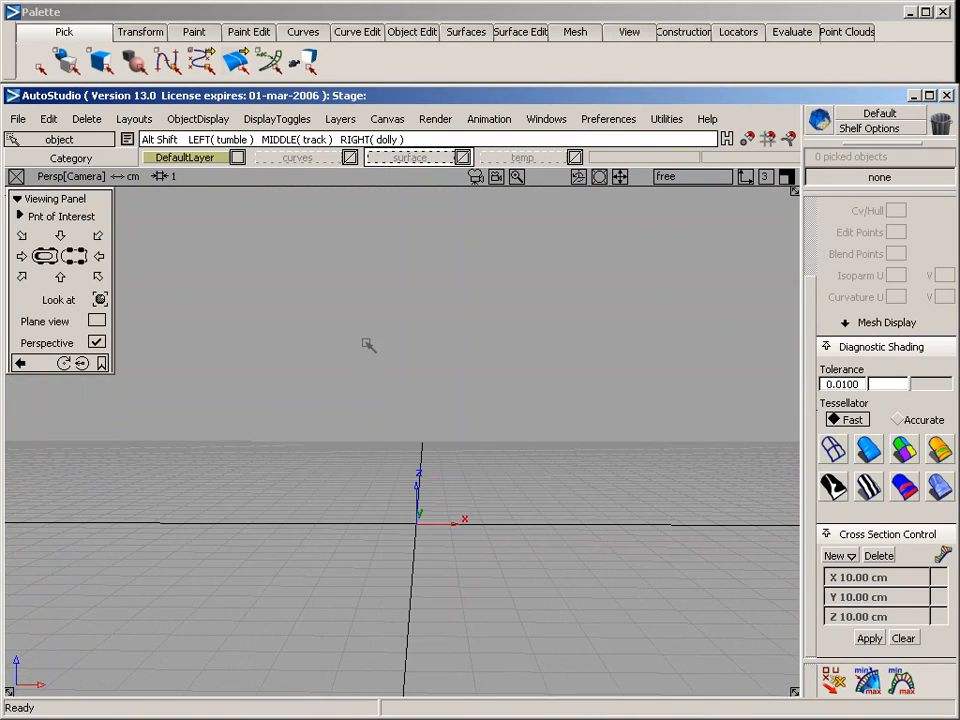
{"action": "key", "text": "F6"}
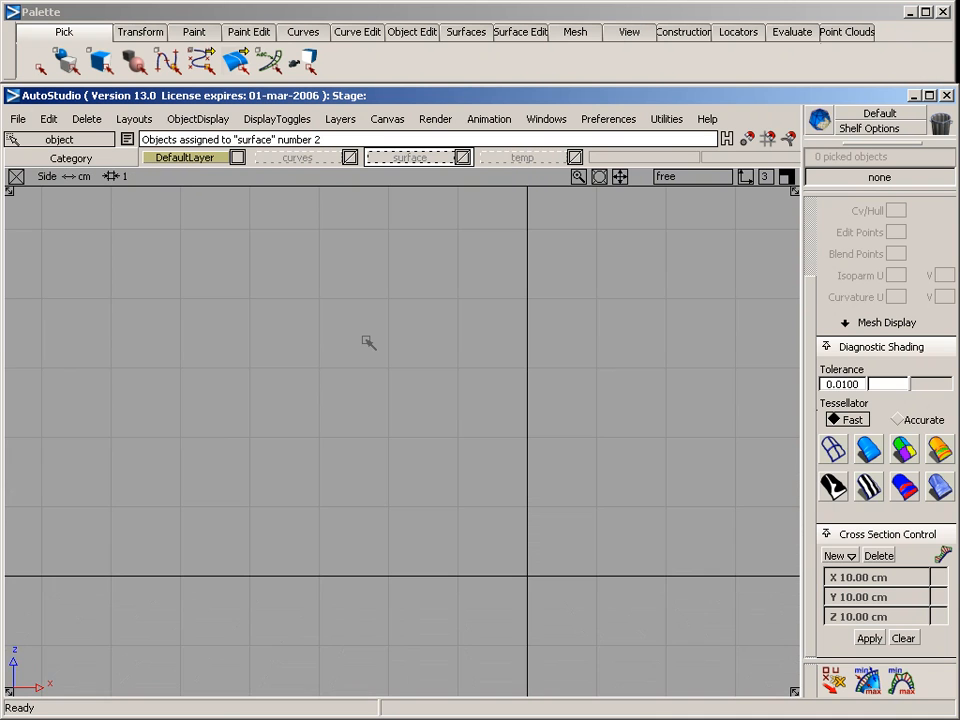
{"action": "middle_click_drag", "start_coordinate": [537, 435], "coordinate": [408, 444], "text": "alt+shift"}
{"action": "right_click_drag", "start_coordinate": [408, 444], "coordinate": [477, 447], "text": "alt+shift"}
{"action": "middle_click_drag", "start_coordinate": [477, 447], "coordinate": [467, 497], "text": "alt+shift"}
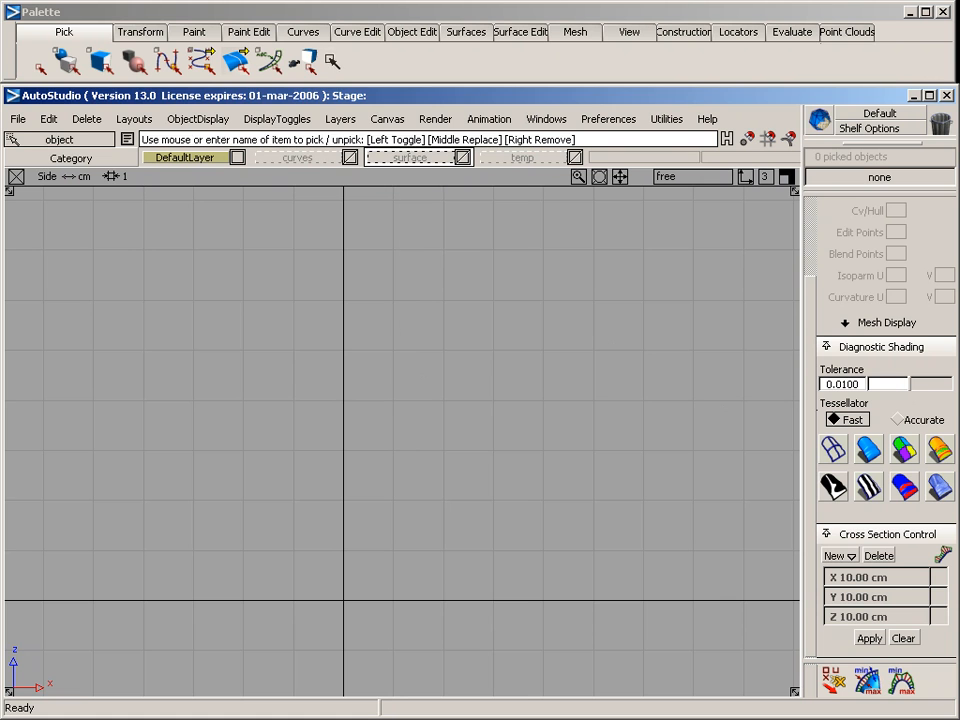
{"action": "left_click", "coordinate": [303, 31]}
{"action": "mouse_move", "coordinate": [318, 81]}
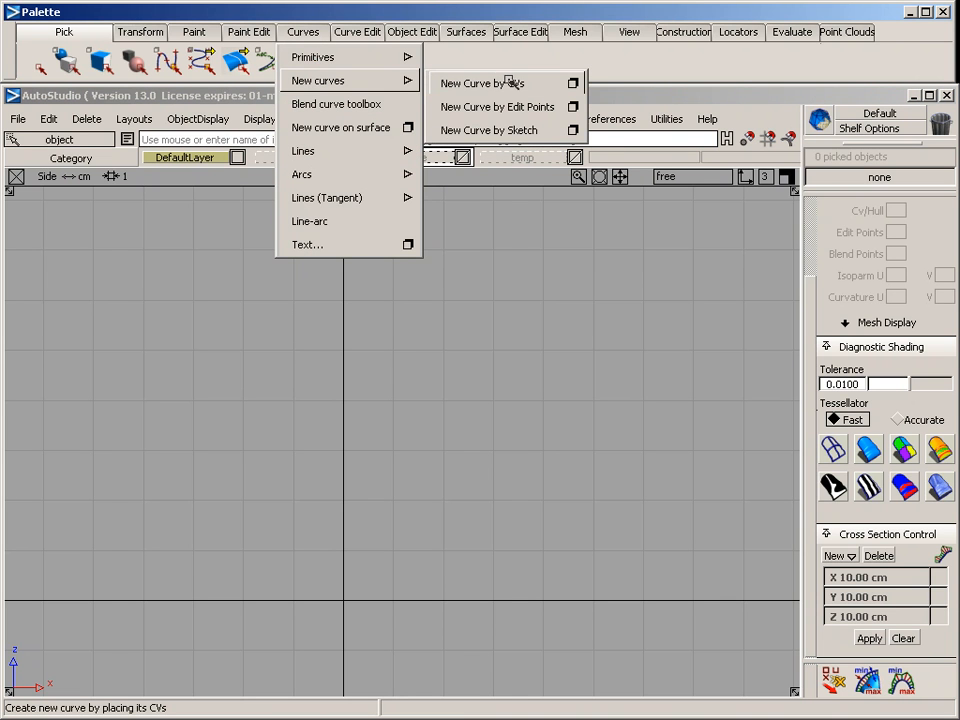
{"action": "left_click", "coordinate": [505, 83]}
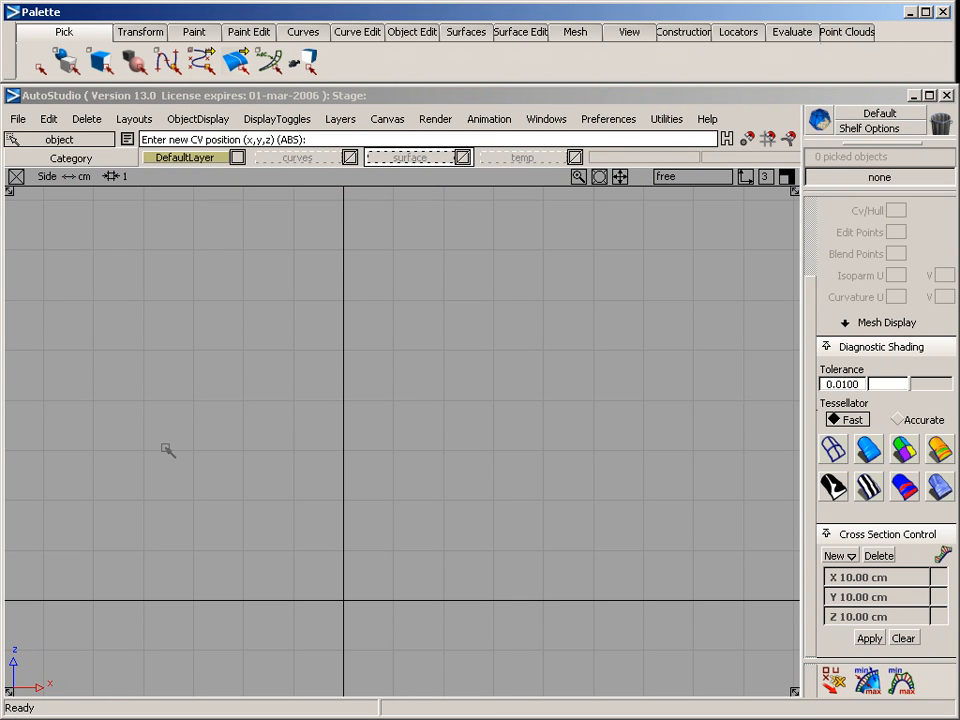
{"action": "right_click_drag", "start_coordinate": [410, 150], "coordinate": [397, 202]}
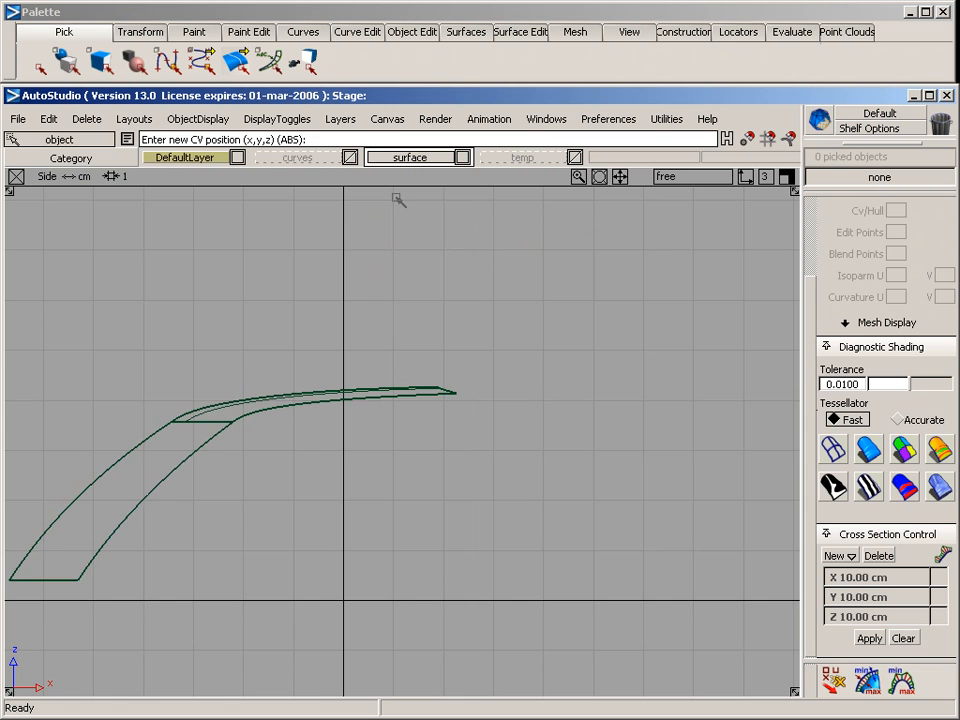
{"action": "middle_click_drag", "start_coordinate": [590, 362], "coordinate": [325, 392], "text": "alt+shift"}
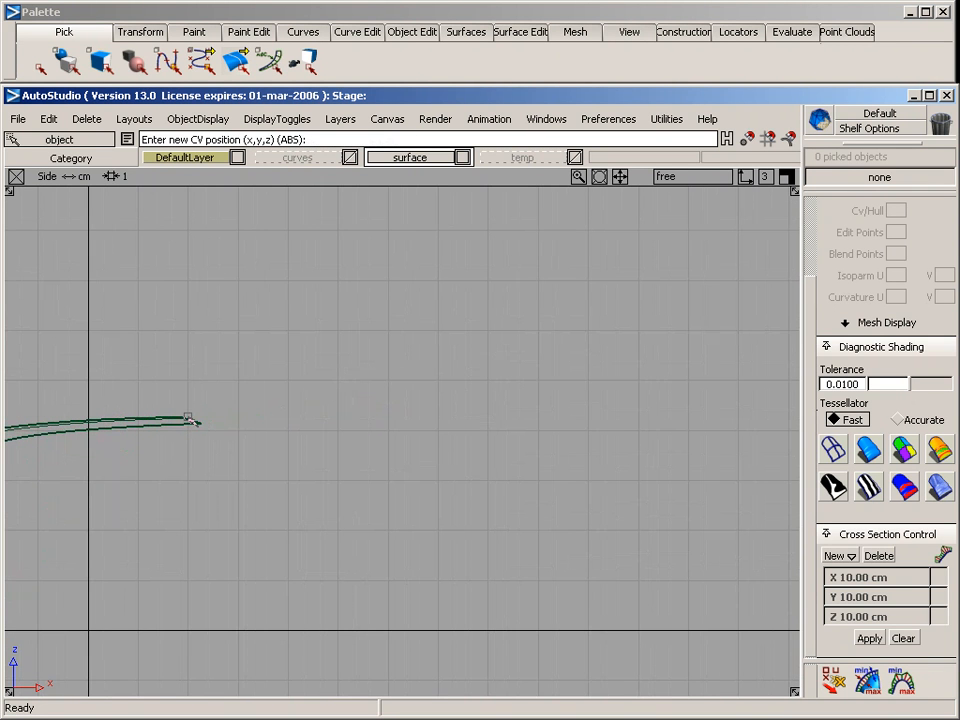
{"action": "left_click", "coordinate": [183, 421]}
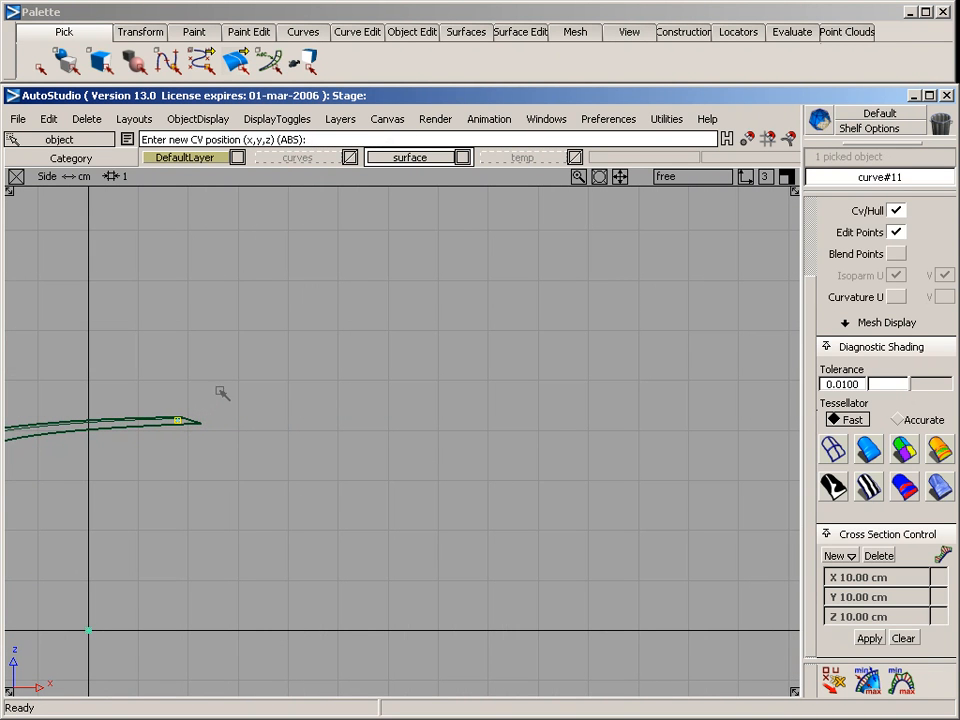
{"action": "left_click", "coordinate": [348, 312]}
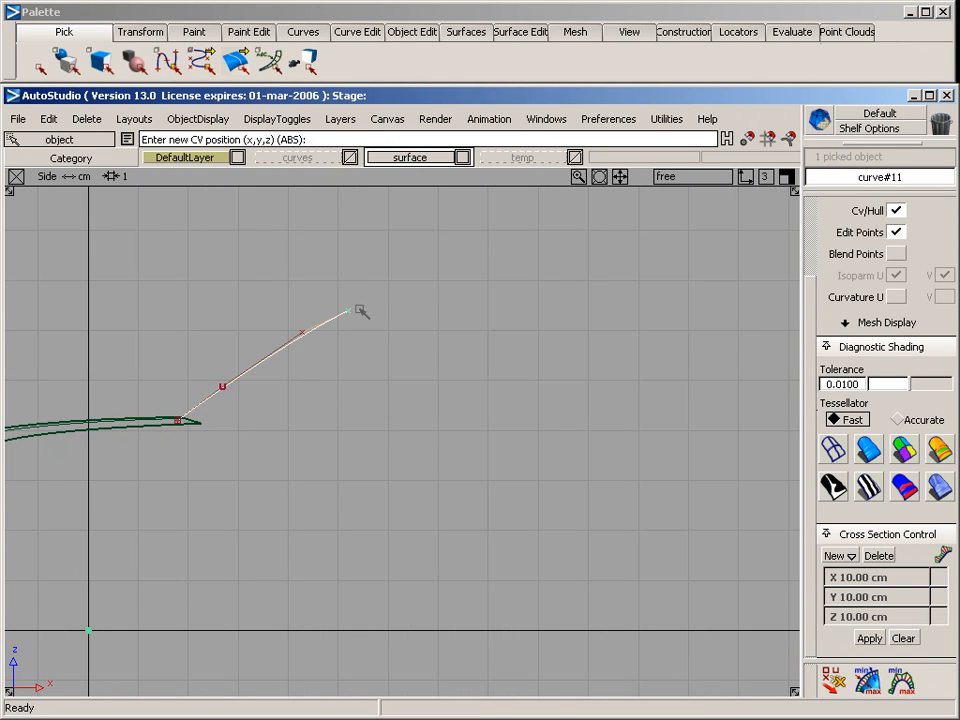
Extend the outer curve with five more CVs running level toward +X, rounding over and descending to the far end, and deselect it
{"action": "left_click", "coordinate": [390, 303]}
{"action": "left_click", "coordinate": [600, 303]}
{"action": "left_click", "coordinate": [673, 325]}
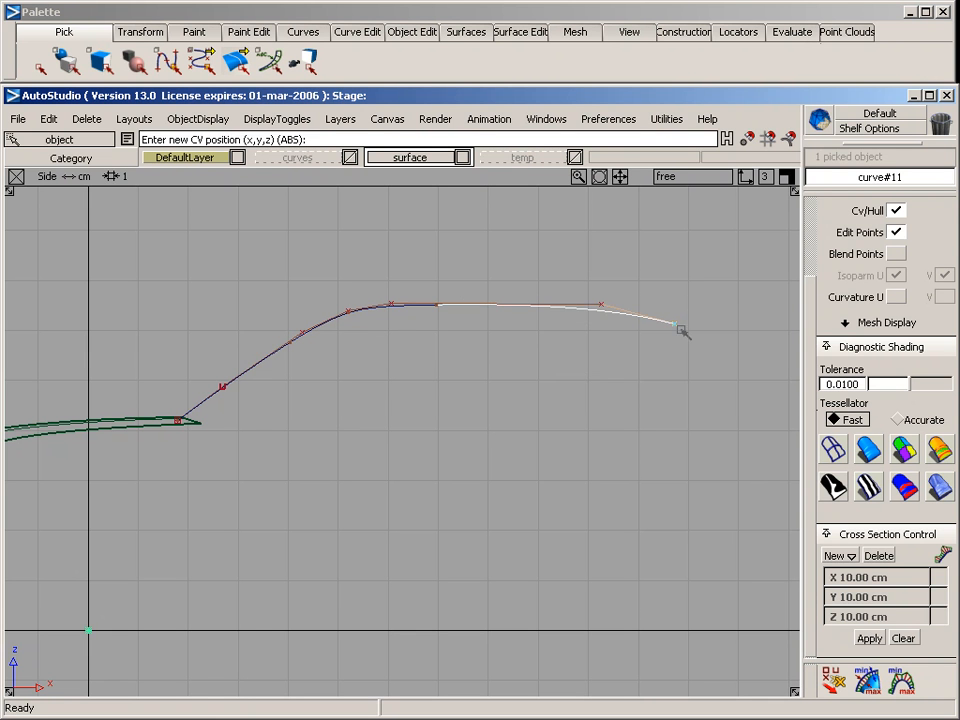
{"action": "left_click", "coordinate": [693, 341]}
{"action": "left_click", "coordinate": [765, 425]}
{"action": "left_click", "coordinate": [616, 447]}
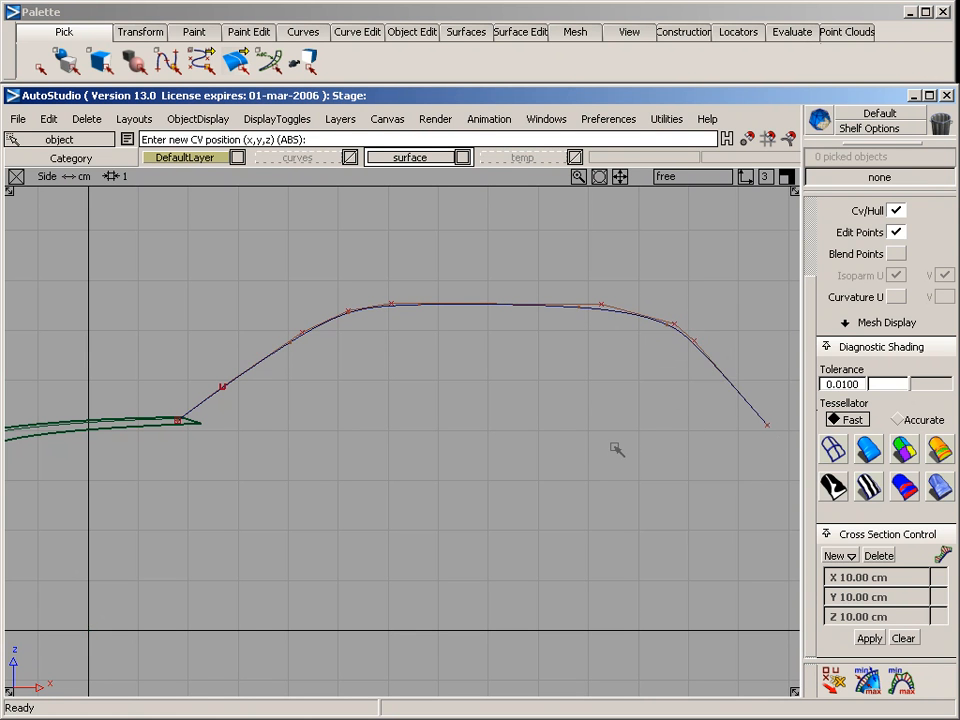
Draw a second nine-CV curve inside the first arch, rising, running level and descending roughly parallel to it
{"action": "mouse_move", "coordinate": [588, 471]}
{"action": "right_mouse_down", "text": "alt+shift"}
{"action": "mouse_move", "coordinate": [474, 476]}
{"action": "mouse_move", "coordinate": [593, 470]}
{"action": "right_mouse_up", "text": "alt+shift"}
{"action": "middle_click_drag", "start_coordinate": [593, 470], "coordinate": [465, 383], "text": "alt+shift"}
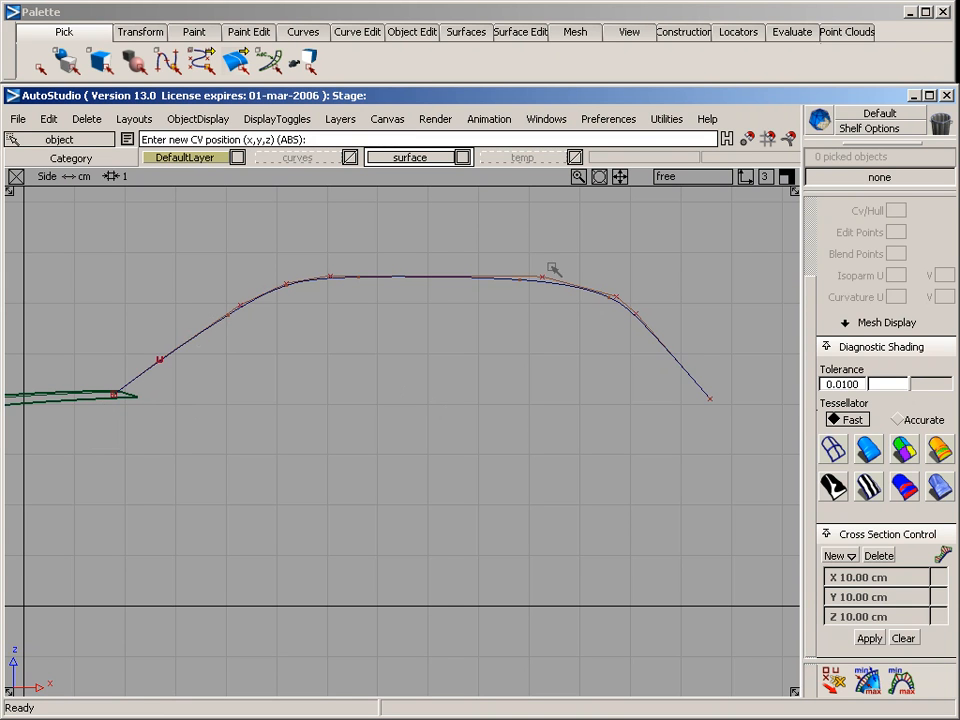
{"action": "left_click", "coordinate": [211, 395]}
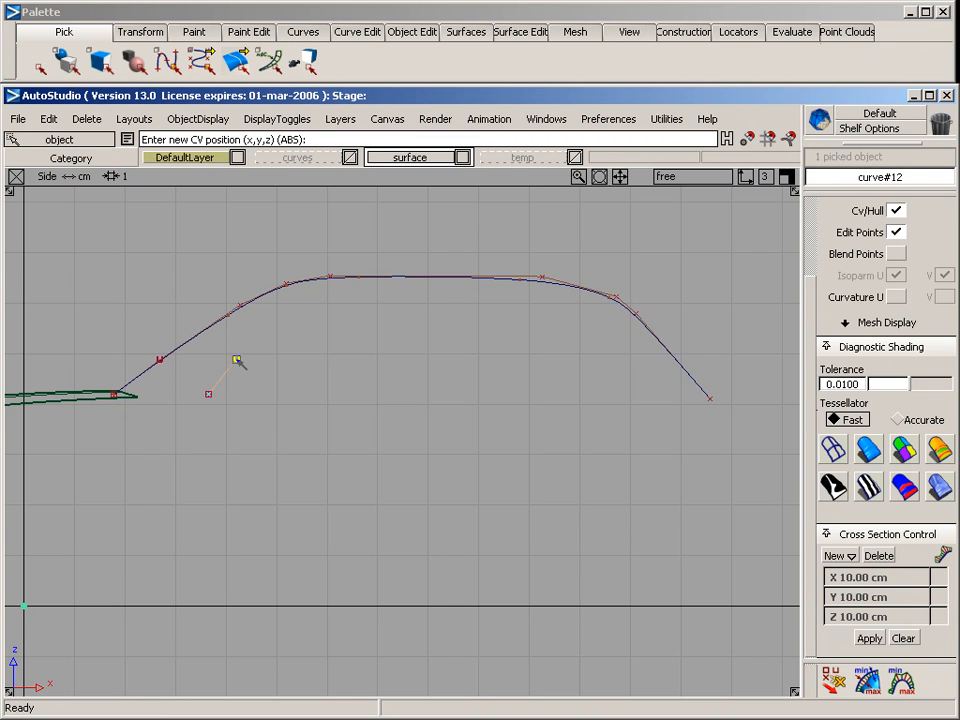
{"action": "left_click", "coordinate": [293, 315]}
{"action": "left_click", "coordinate": [319, 296]}
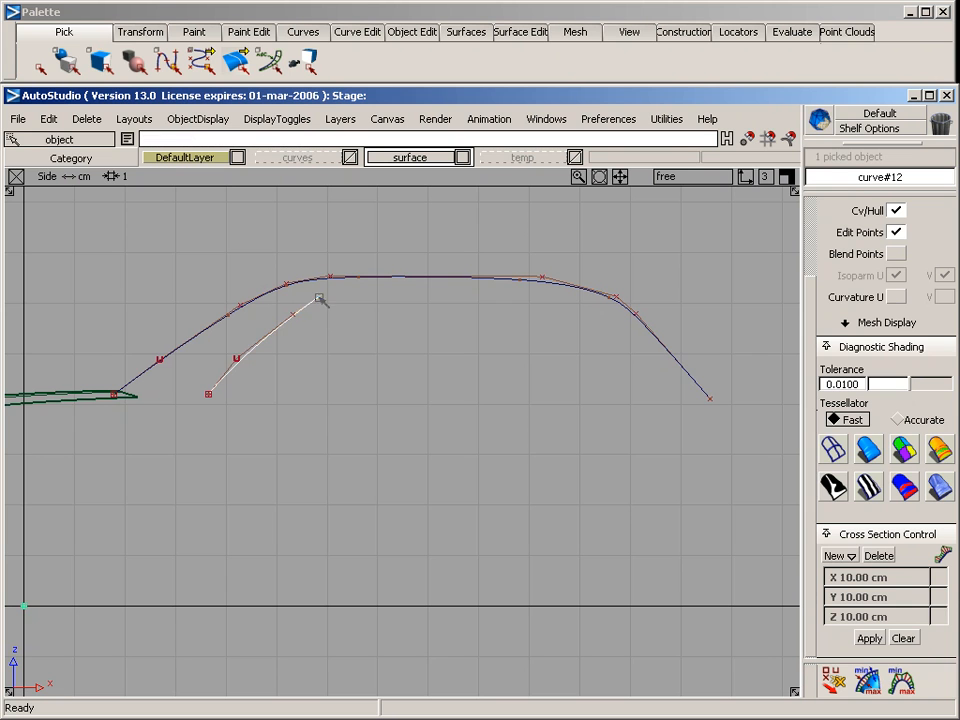
{"action": "left_click", "coordinate": [338, 294]}
{"action": "left_click", "coordinate": [537, 297]}
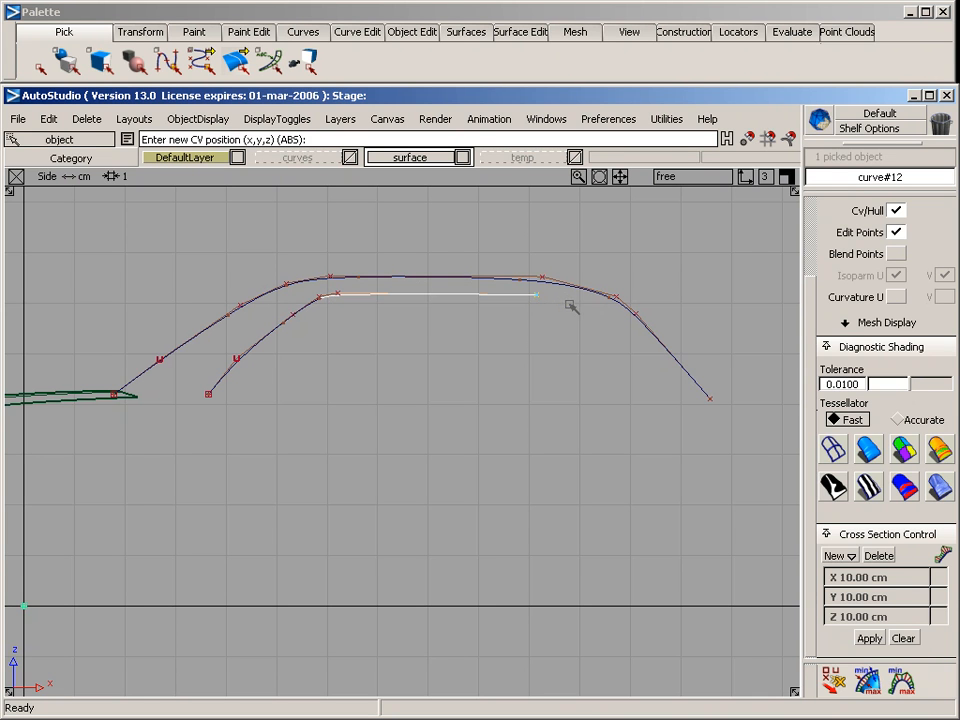
{"action": "left_click", "coordinate": [569, 304]}
{"action": "left_click", "coordinate": [582, 314]}
{"action": "left_click", "coordinate": [635, 394]}
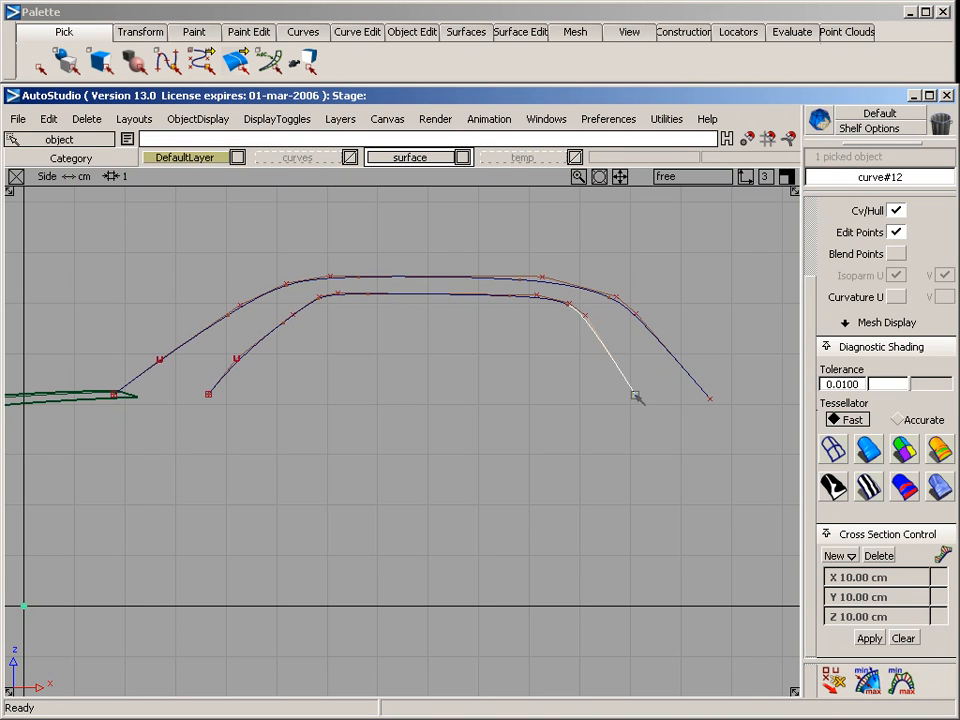
Move the inner curve's second CV about 0.09 cm toward +X and clear the selection
{"action": "left_click_drag", "start_coordinate": [602, 463], "coordinate": [605, 362], "text": "ctrl+shift"}
{"action": "left_click_drag", "start_coordinate": [196, 332], "coordinate": [257, 383], "text": "ctrl+shift"}
{"action": "middle_click_drag", "start_coordinate": [270, 422], "coordinate": [272, 394], "text": "ctrl+shift"}
{"action": "left_click_drag", "start_coordinate": [274, 394], "coordinate": [277, 393]}
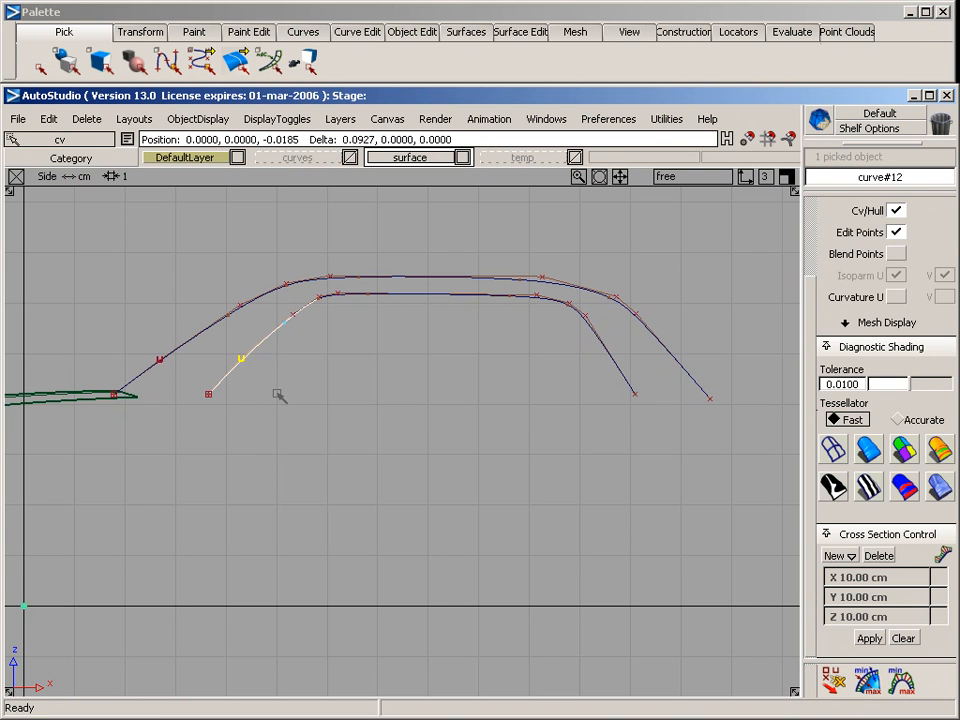
{"action": "left_click_drag", "start_coordinate": [284, 450], "coordinate": [285, 350], "text": "ctrl+shift"}
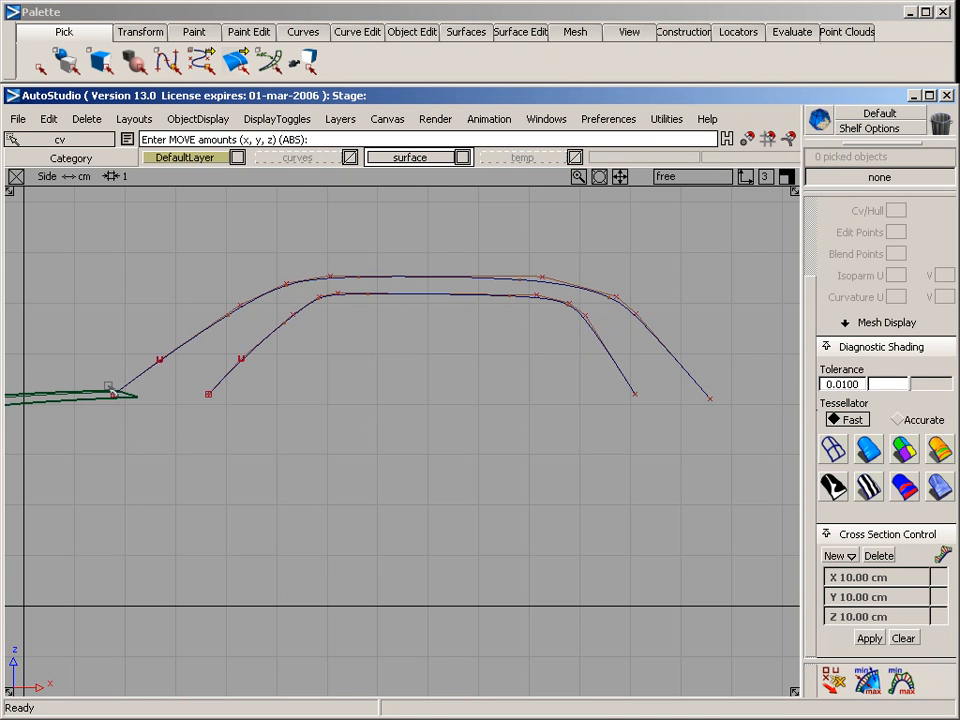
Switch to the top view, bring the arched curves into frame and hide the surface layer
{"action": "key", "text": "F5"}
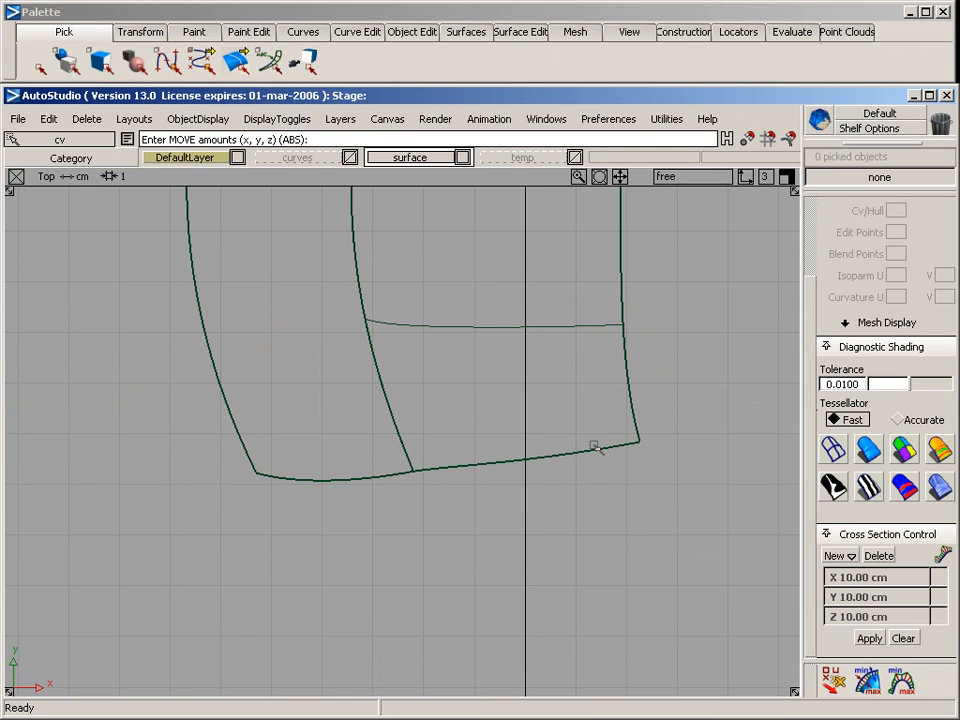
{"action": "middle_click_drag", "start_coordinate": [594, 446], "coordinate": [2, 420], "text": "alt+shift"}
{"action": "right_click_drag", "start_coordinate": [440, 403], "coordinate": [260, 403], "text": "alt+shift"}
{"action": "middle_click_drag", "start_coordinate": [373, 393], "coordinate": [448, 446], "text": "alt+shift"}
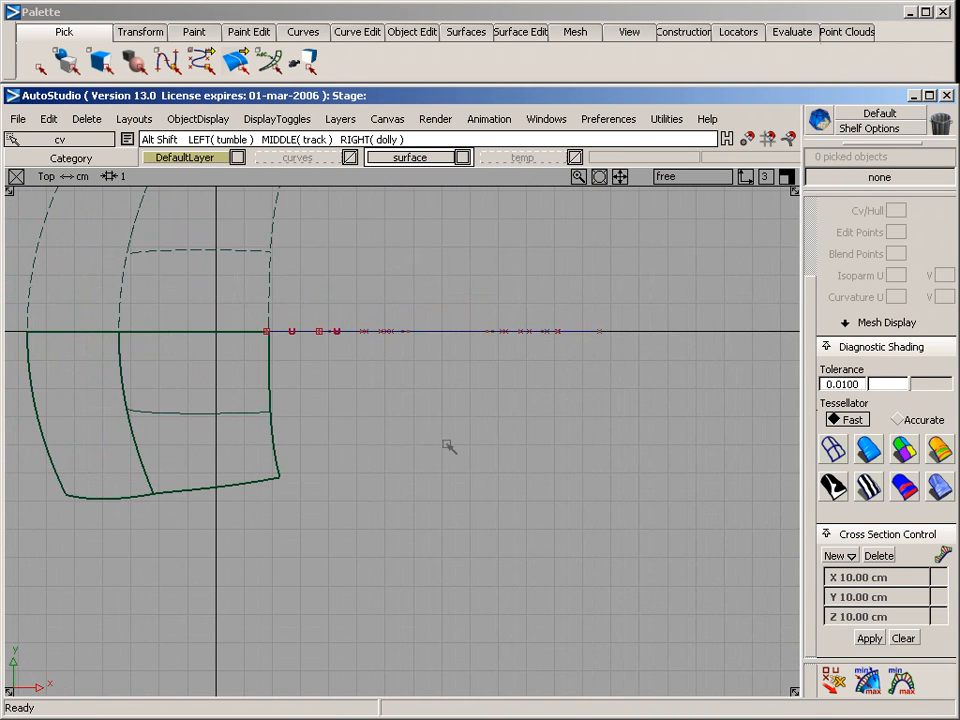
{"action": "right_click", "coordinate": [383, 152]}
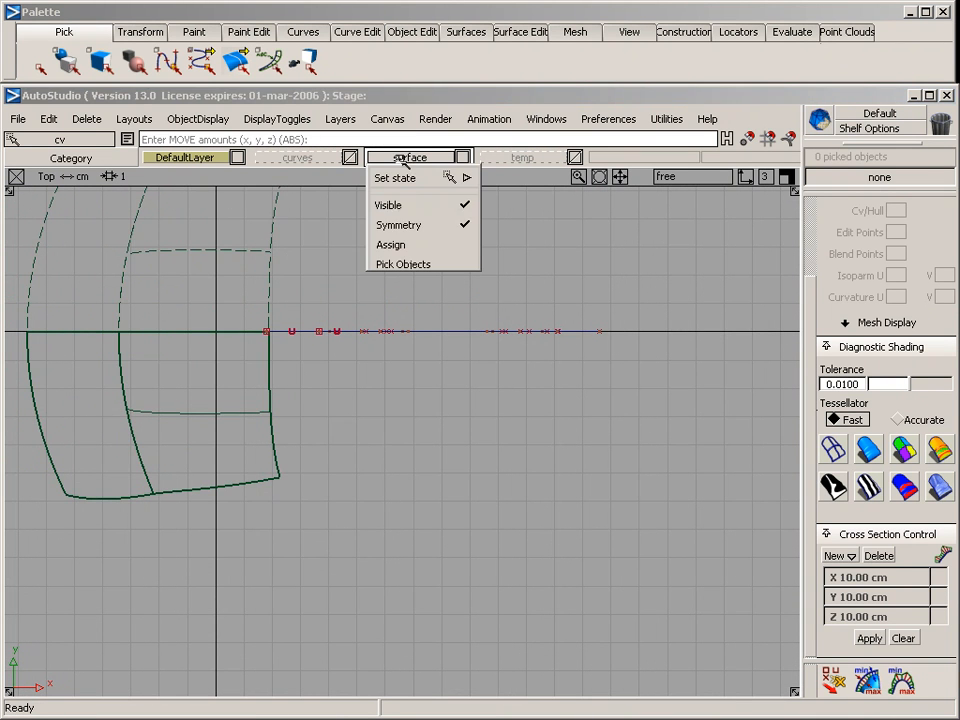
{"action": "left_click", "coordinate": [411, 205]}
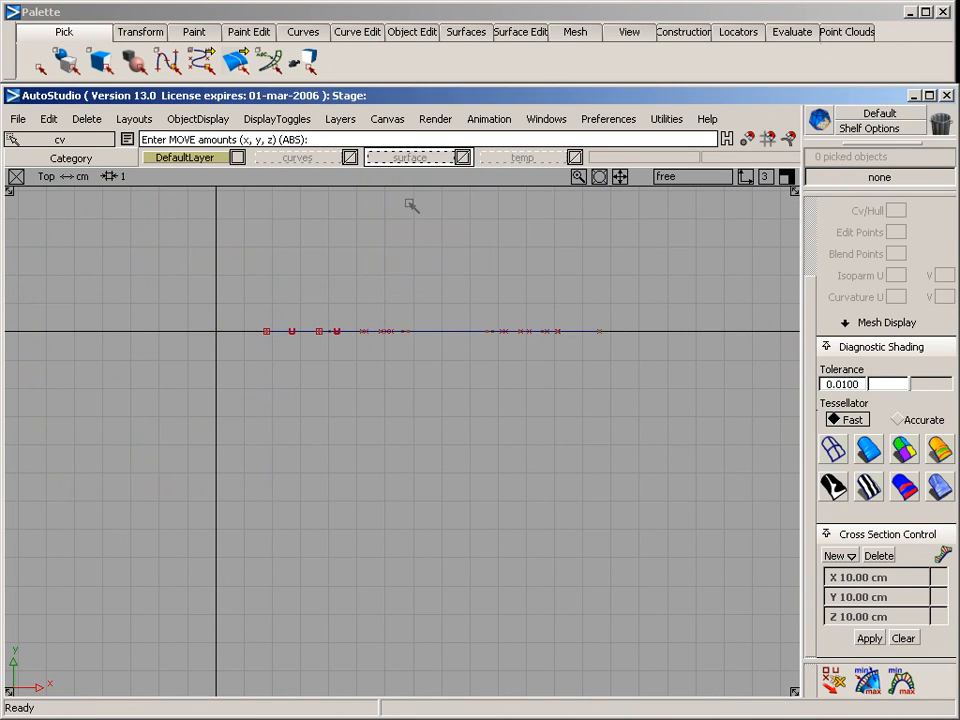
Draw a four-CV curve about 16 cm long running along +X beside the arches, bowed gently toward -Y, and finish it
{"action": "left_click", "coordinate": [300, 32]}
{"action": "mouse_move", "coordinate": [307, 62]}
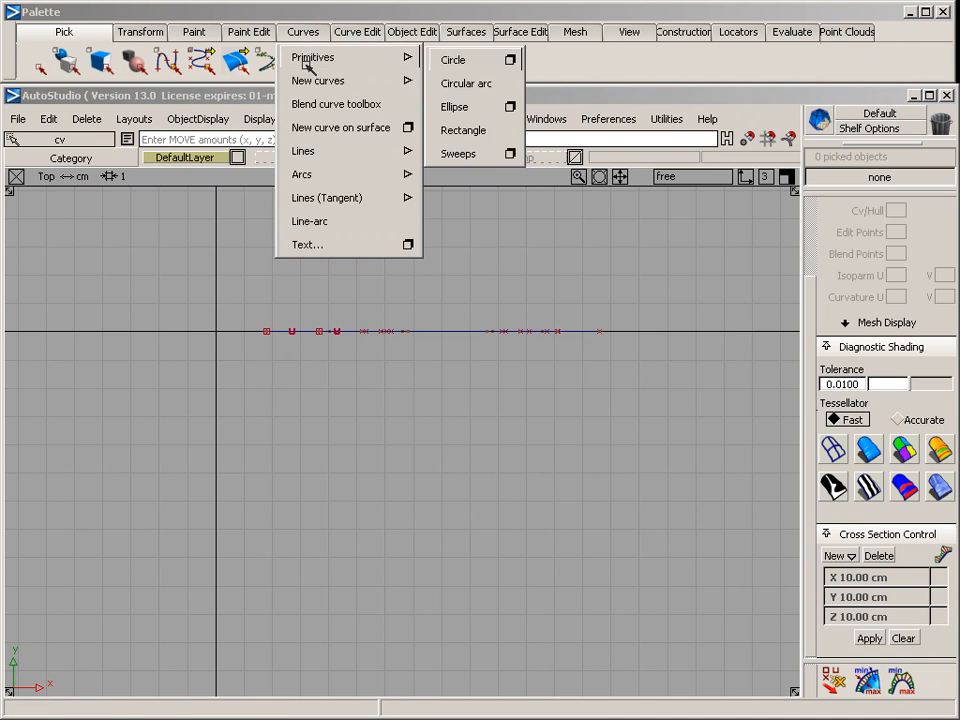
{"action": "left_click", "coordinate": [460, 81]}
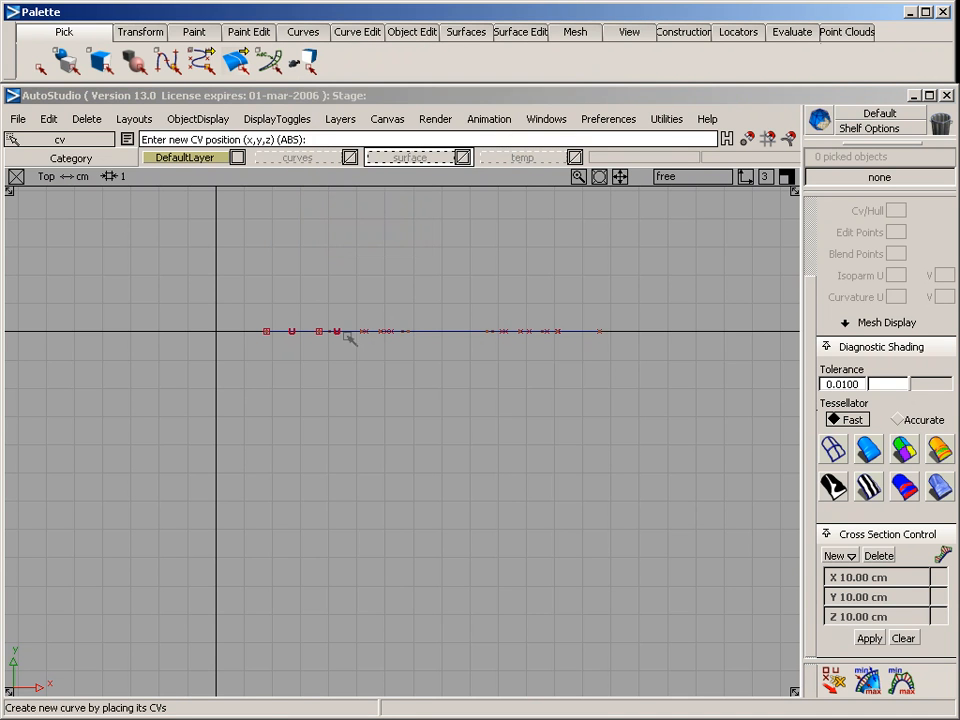
{"action": "left_click", "coordinate": [224, 408]}
{"action": "left_click", "coordinate": [339, 428]}
{"action": "left_click", "coordinate": [491, 436]}
{"action": "left_click", "coordinate": [680, 400]}
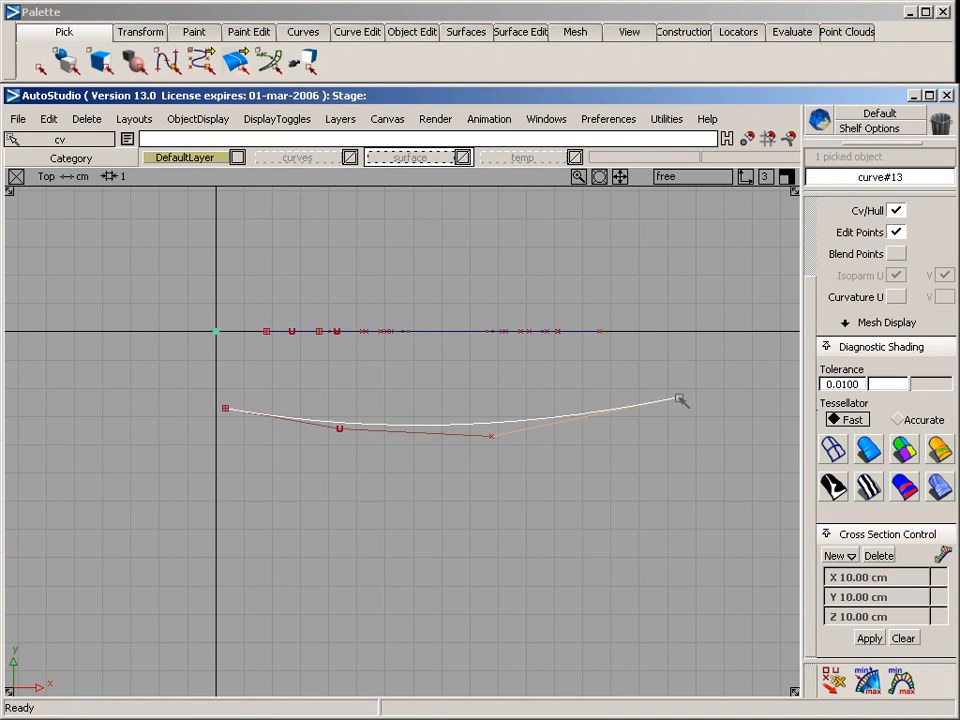
{"action": "key", "text": "Escape"}
Draw a second four-CV curve from the first one's start point, shaping it in the back view to rise about 4.6 cm toward +Z
{"action": "left_click", "coordinate": [244, 426], "text": "ctrl"}
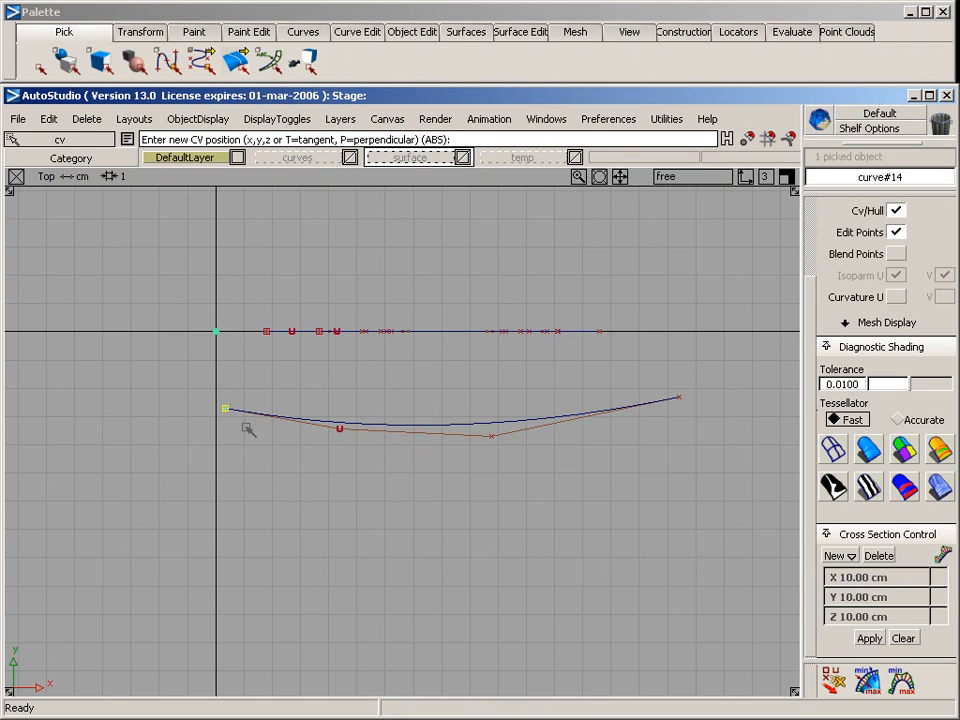
{"action": "key", "text": "F6"}
{"action": "key", "text": "F7"}
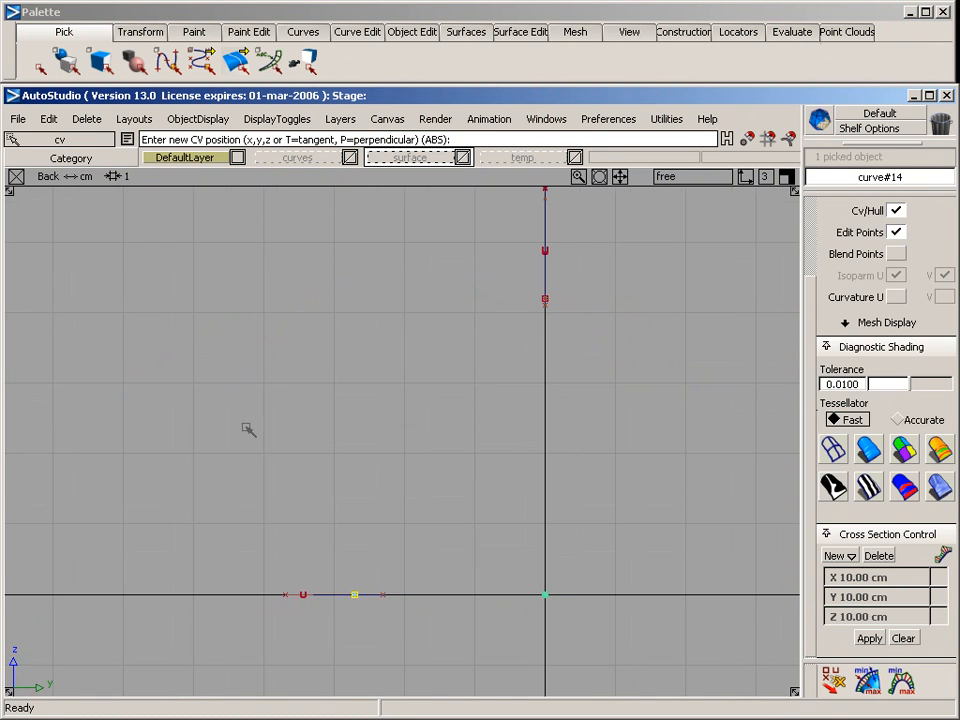
{"action": "left_click", "coordinate": [339, 534]}
{"action": "left_click", "coordinate": [332, 414]}
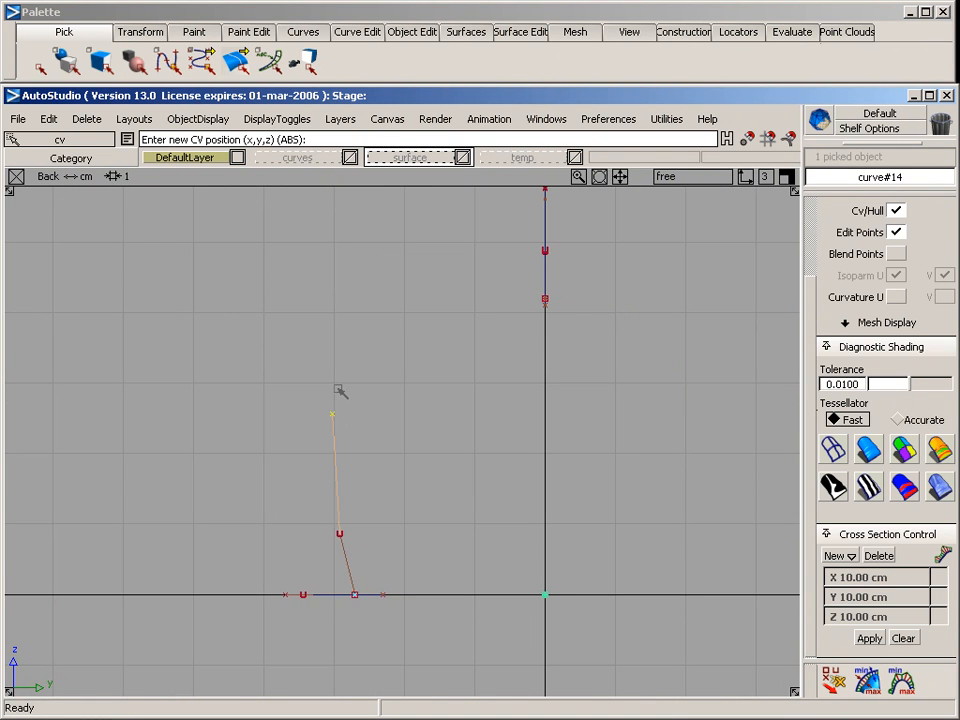
{"action": "left_click", "coordinate": [388, 271]}
{"action": "key", "text": "Escape"}
Pick the long bowed curve and the rising curve in perspective and move both about 3.42 cm toward +Z
{"action": "key", "text": "F8"}
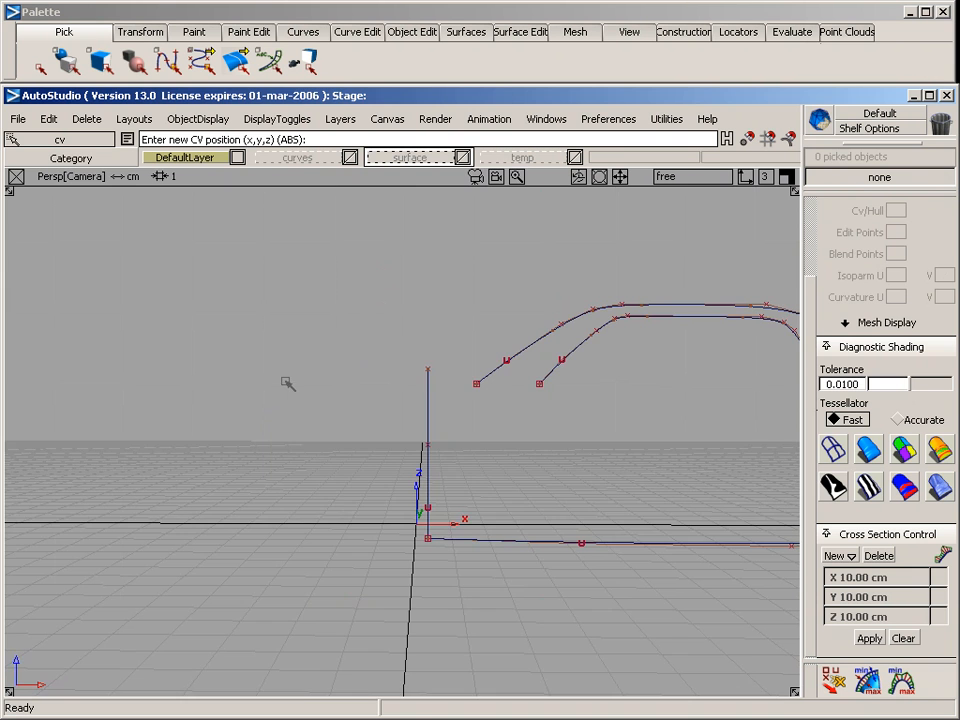
{"action": "middle_click_drag", "start_coordinate": [591, 476], "coordinate": [328, 484], "text": "alt+shift"}
{"action": "mouse_move", "coordinate": [204, 418]}
{"action": "left_mouse_down", "text": "ctrl+shift"}
{"action": "mouse_move", "coordinate": [204, 493]}
{"action": "mouse_move", "coordinate": [275, 515]}
{"action": "left_mouse_up", "text": "ctrl+shift"}
{"action": "left_click_drag", "start_coordinate": [342, 541], "coordinate": [346, 602]}
{"action": "right_click_drag", "start_coordinate": [355, 632], "coordinate": [364, 447]}
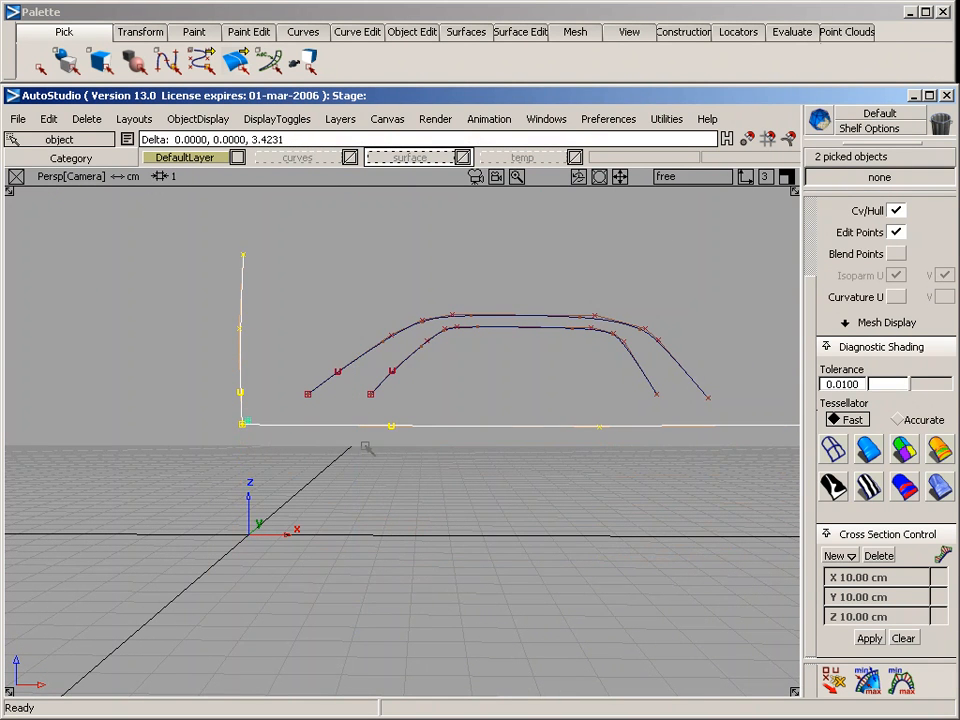
Clear the selection and create a one-rail swept surface with the rising curve as generation curve and the long bowed curve as rail
{"action": "left_click_drag", "start_coordinate": [371, 491], "coordinate": [584, 572], "text": "alt+shift"}
{"action": "left_click_drag", "start_coordinate": [375, 513], "coordinate": [525, 688], "text": "alt+shift"}
{"action": "left_click_drag", "start_coordinate": [434, 545], "coordinate": [383, 286], "text": "ctrl+shift"}
{"action": "left_click", "coordinate": [478, 33]}
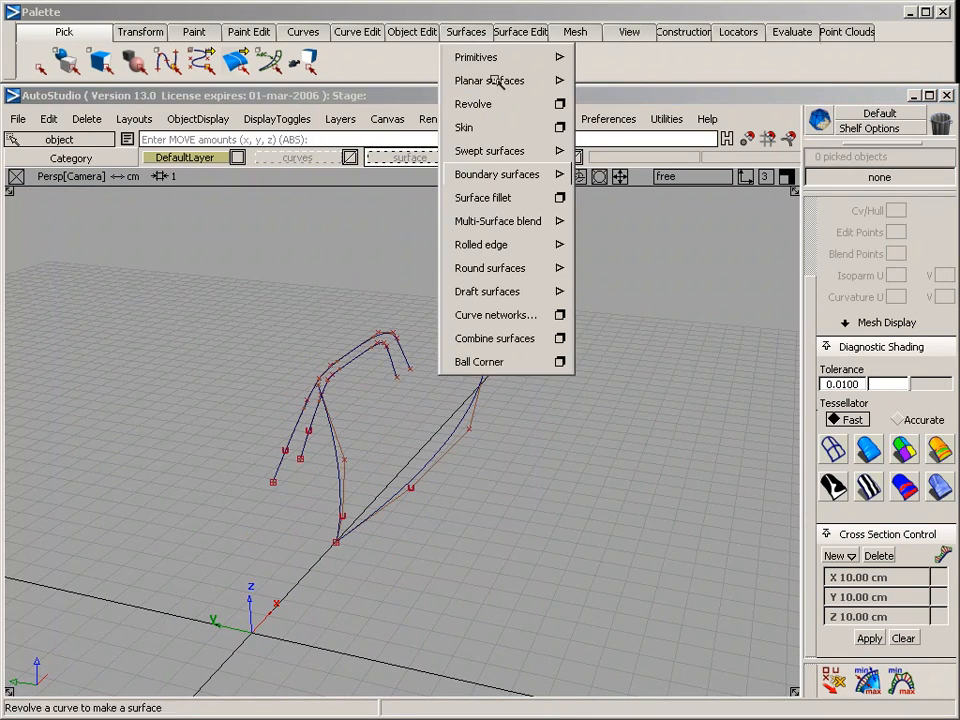
{"action": "mouse_move", "coordinate": [514, 150]}
{"action": "left_click", "coordinate": [622, 152]}
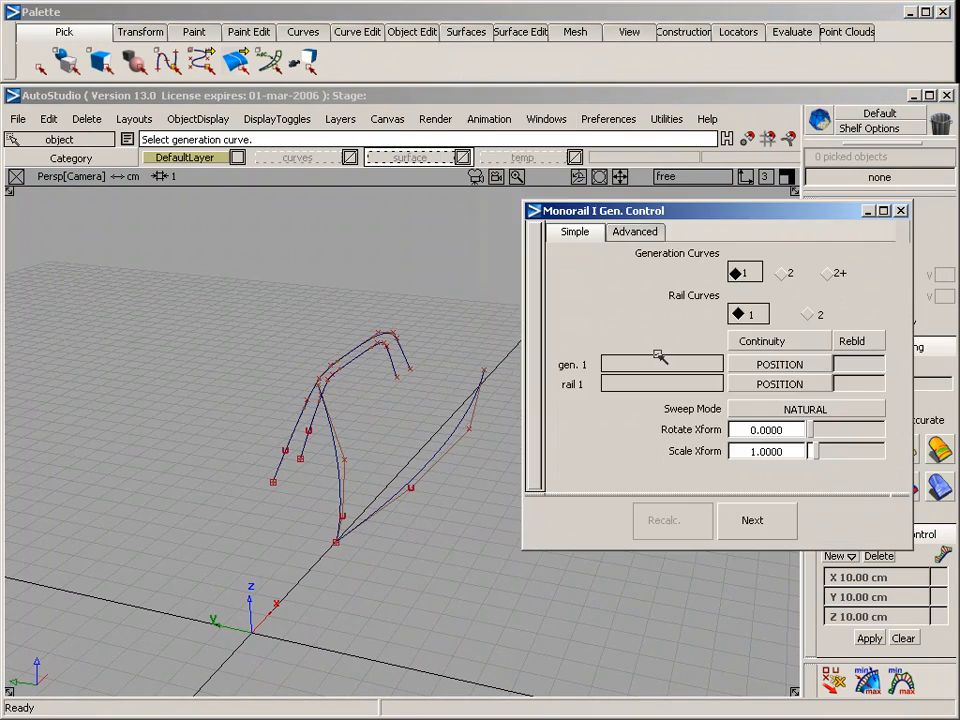
{"action": "left_click", "coordinate": [338, 460]}
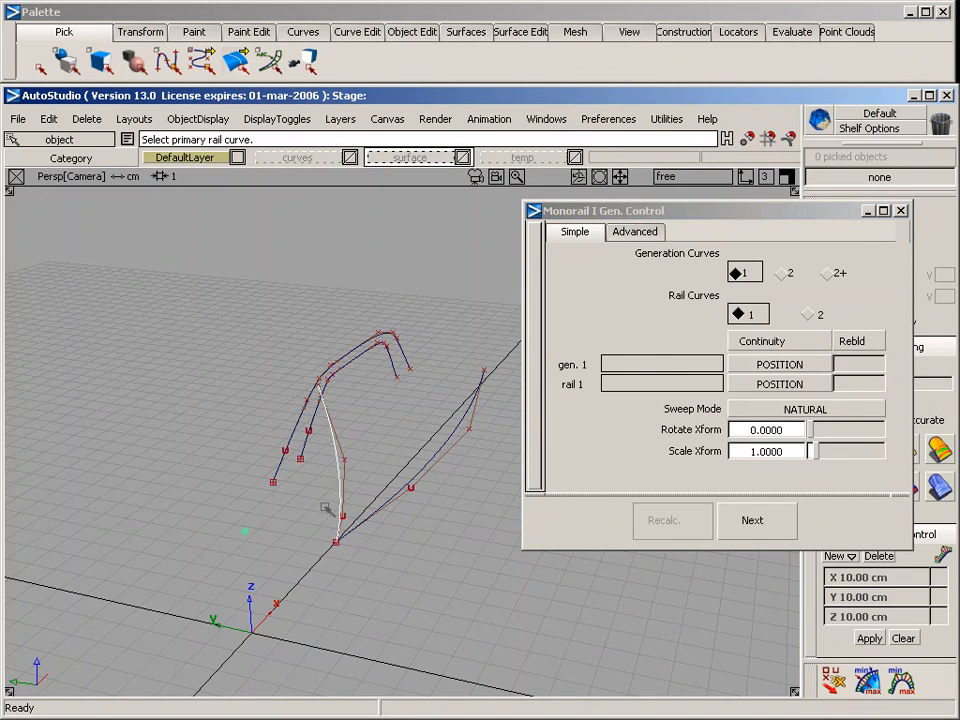
{"action": "left_click", "coordinate": [394, 498]}
{"action": "left_click_drag", "start_coordinate": [468, 538], "coordinate": [549, 506], "text": "alt+shift"}
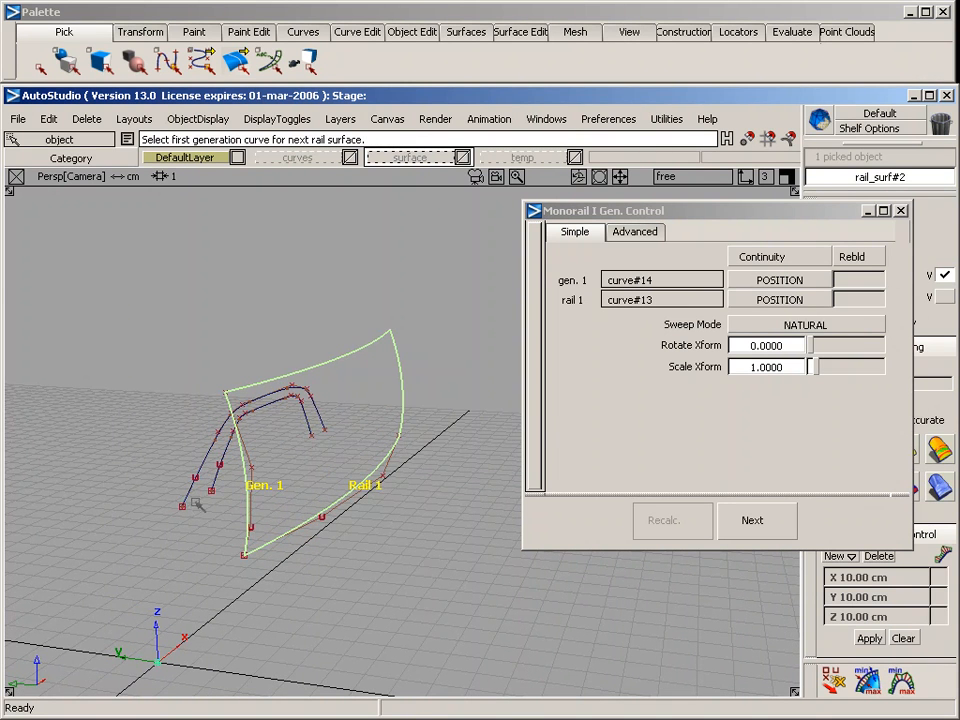
In the back view, pick the generation curve's upper three CVs and move them about 0.3 cm toward +Y
{"action": "key", "text": "F6"}
{"action": "key", "text": "F7"}
{"action": "mouse_move", "coordinate": [375, 324]}
{"action": "middle_mouse_down", "text": "alt+shift"}
{"action": "mouse_move", "coordinate": [321, 525]}
{"action": "mouse_move", "coordinate": [315, 622]}
{"action": "middle_mouse_up", "text": "alt+shift"}
{"action": "right_click_drag", "start_coordinate": [315, 622], "coordinate": [354, 508], "text": "alt+shift"}
{"action": "middle_click_drag", "start_coordinate": [353, 472], "coordinate": [350, 424], "text": "alt+shift"}
{"action": "left_click_drag", "start_coordinate": [209, 339], "coordinate": [283, 339], "text": "ctrl+shift"}
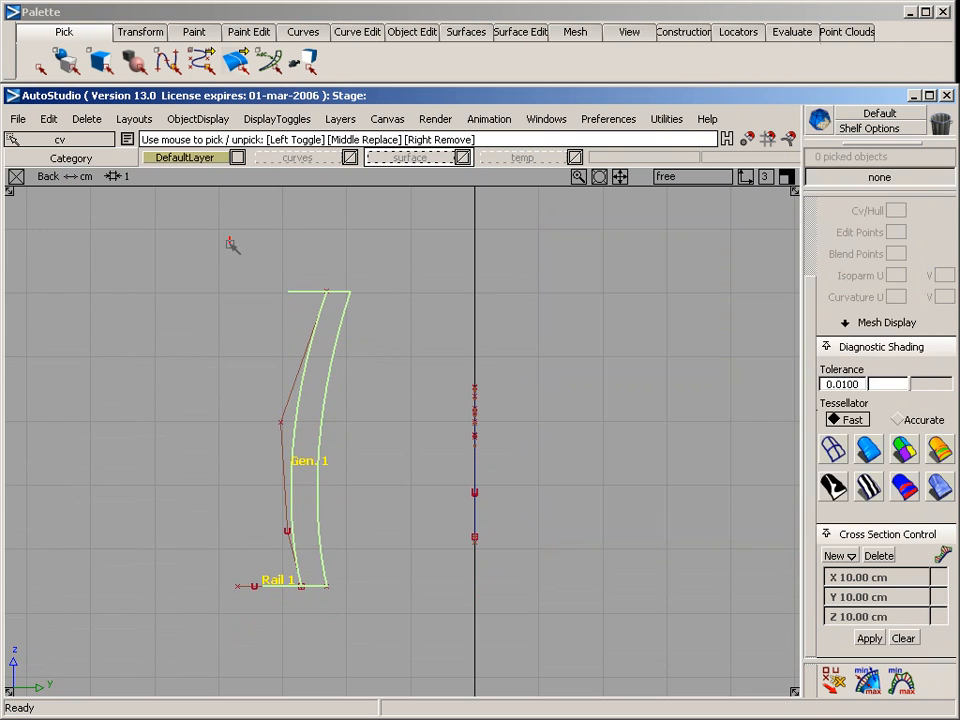
{"action": "left_click_drag", "start_coordinate": [229, 236], "coordinate": [400, 560]}
{"action": "right_click_drag", "start_coordinate": [402, 531], "coordinate": [362, 404], "text": "ctrl+shift"}
{"action": "middle_click_drag", "start_coordinate": [358, 409], "coordinate": [378, 410]}
Move the generation curve's top two CVs about 0.55 cm further toward +Y and review the reshaped surface in perspective
{"action": "left_click_drag", "start_coordinate": [250, 257], "coordinate": [427, 489]}
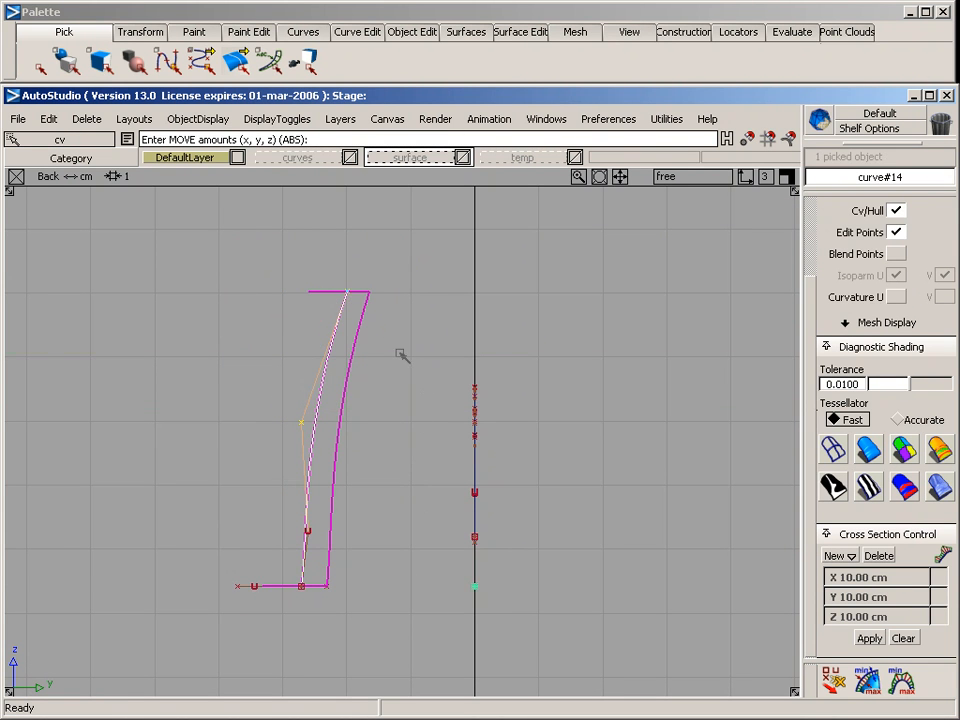
{"action": "middle_click_drag", "start_coordinate": [401, 356], "coordinate": [432, 357]}
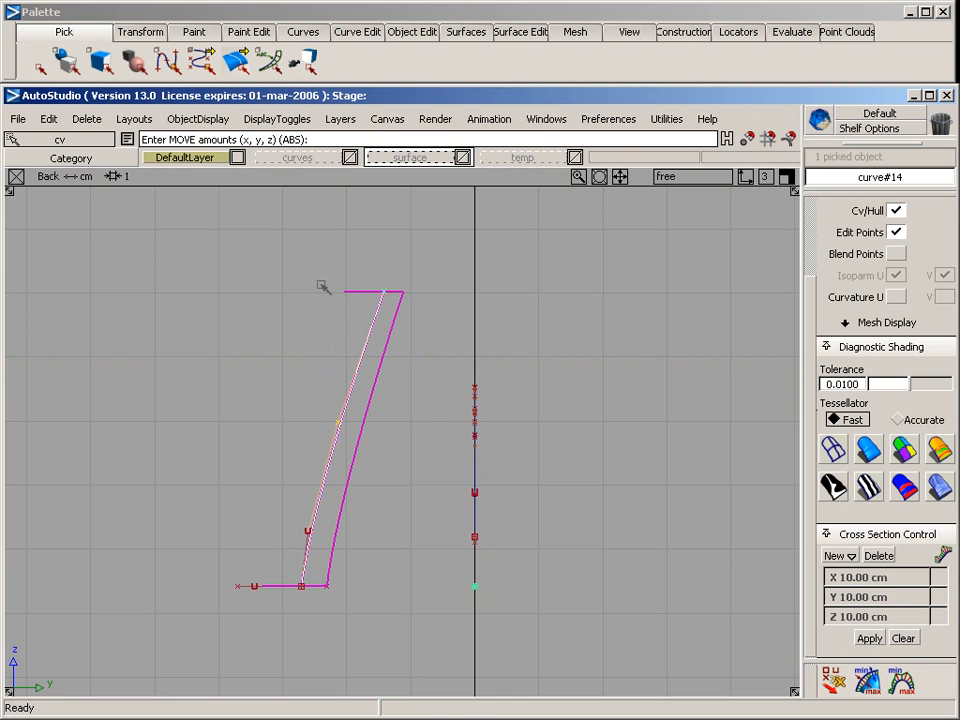
{"action": "left_click_drag", "start_coordinate": [239, 395], "coordinate": [398, 467]}
{"action": "key", "text": "F8"}
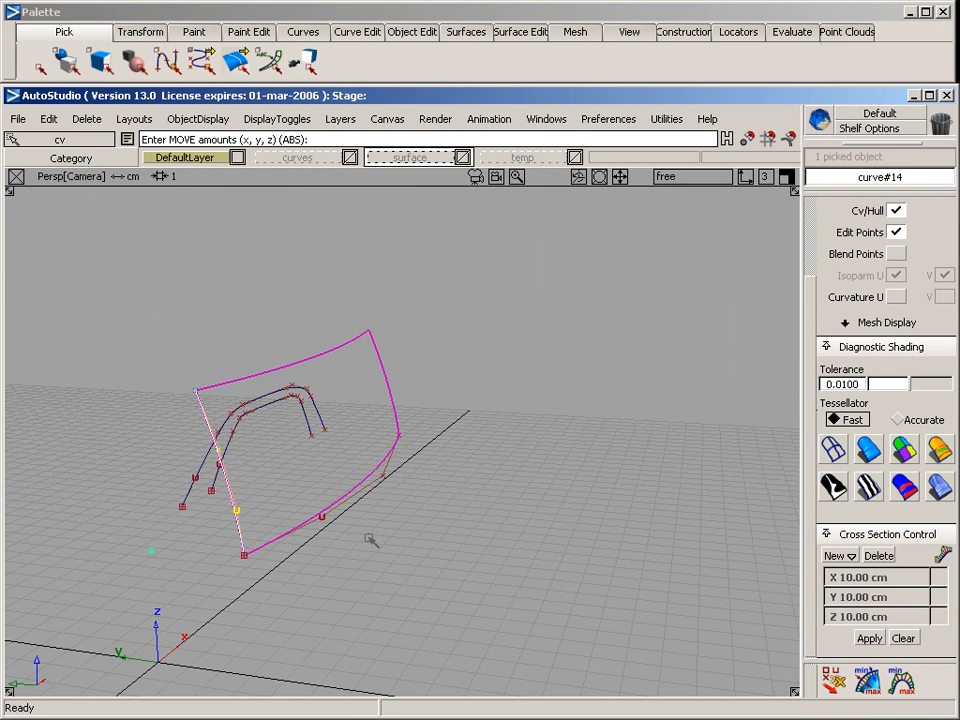
{"action": "left_click_drag", "start_coordinate": [368, 538], "coordinate": [354, 577], "text": "ctrl+shift"}
{"action": "left_click_drag", "start_coordinate": [332, 354], "coordinate": [343, 367], "text": "ctrl+shift"}
Project the inner arched curve from the side view onto the swept surface, with the output set to curves-on-surface
{"action": "left_click", "coordinate": [352, 341]}
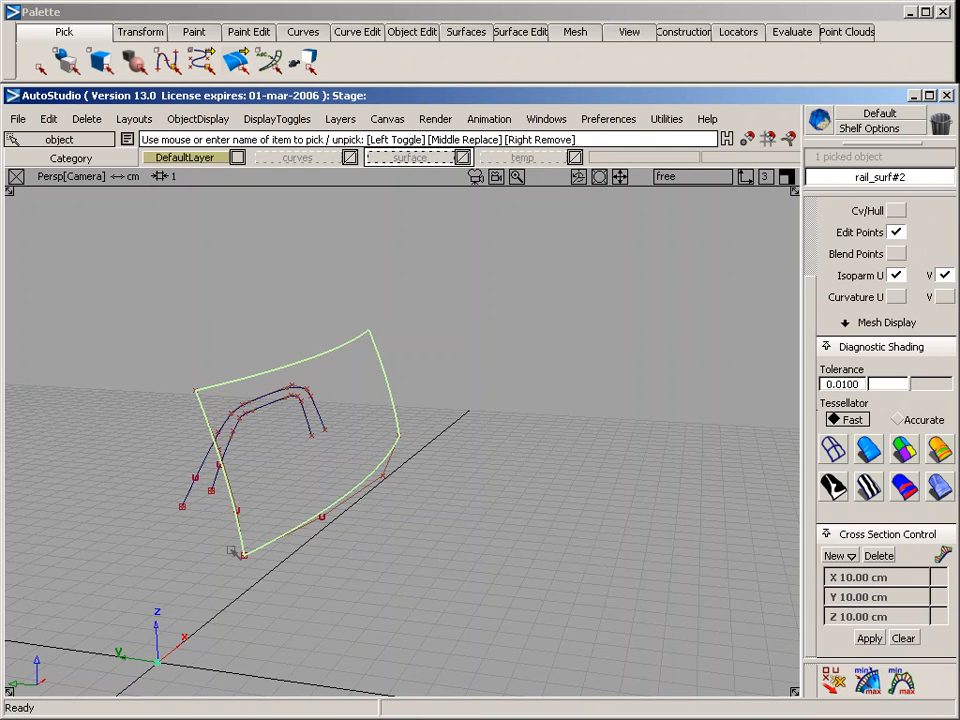
{"action": "key", "text": "F6"}
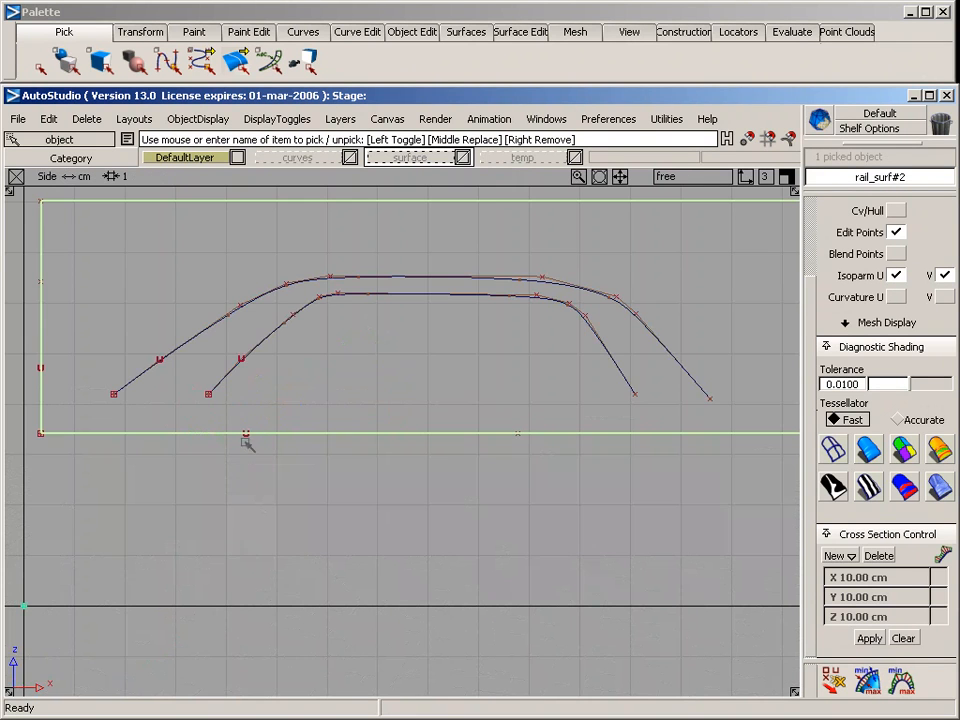
{"action": "middle_click_drag", "start_coordinate": [454, 439], "coordinate": [399, 450], "text": "alt+shift"}
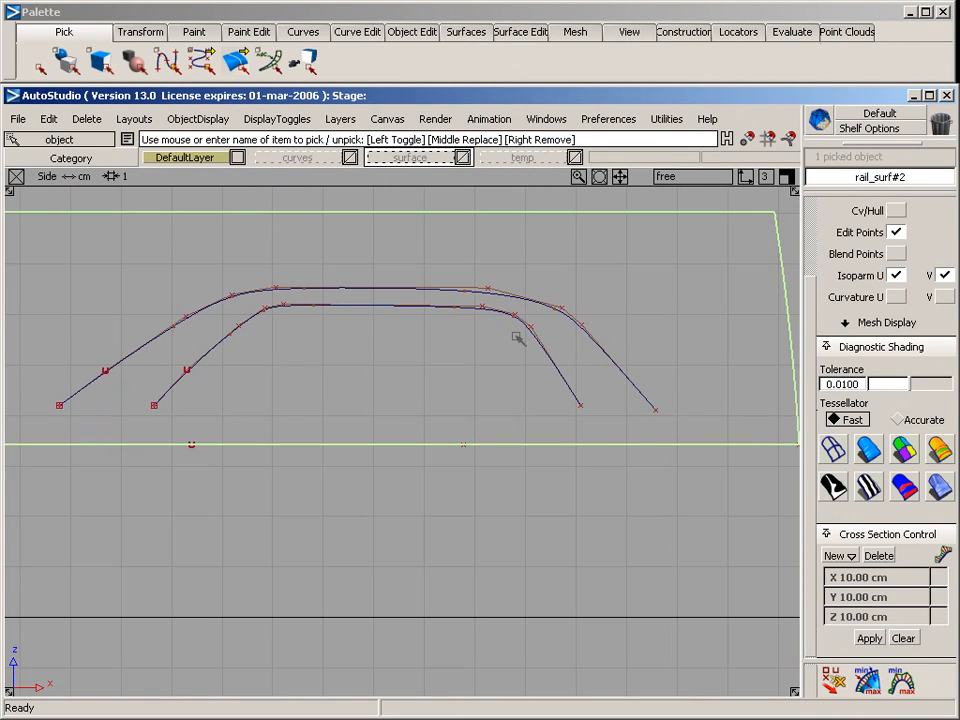
{"action": "left_click", "coordinate": [460, 30]}
{"action": "mouse_move", "coordinate": [529, 18]}
{"action": "mouse_move", "coordinate": [540, 56]}
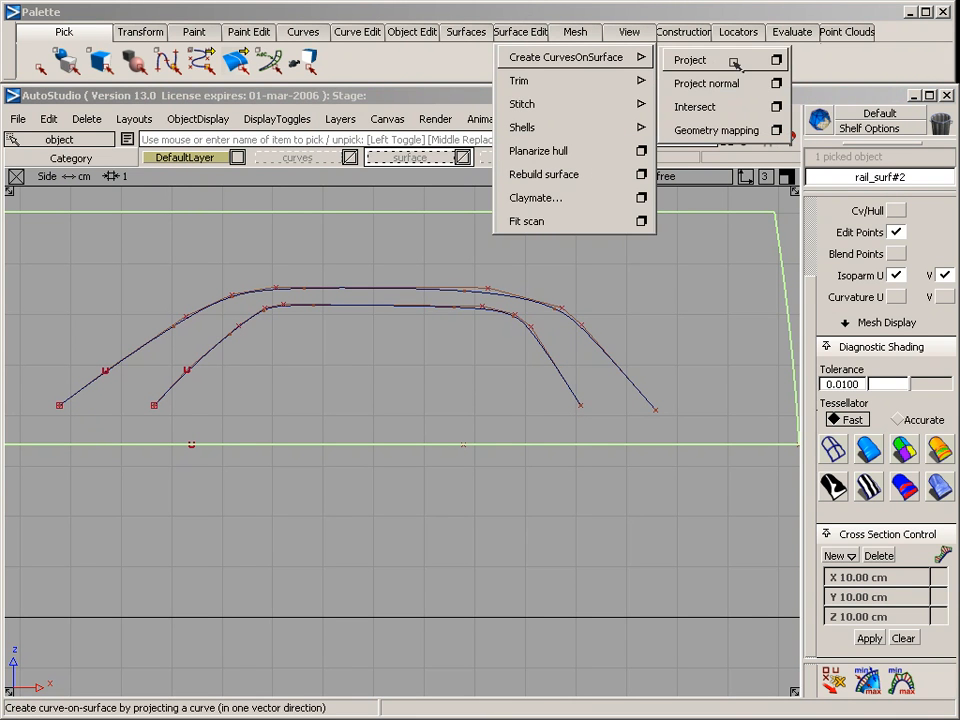
{"action": "left_click", "coordinate": [778, 60]}
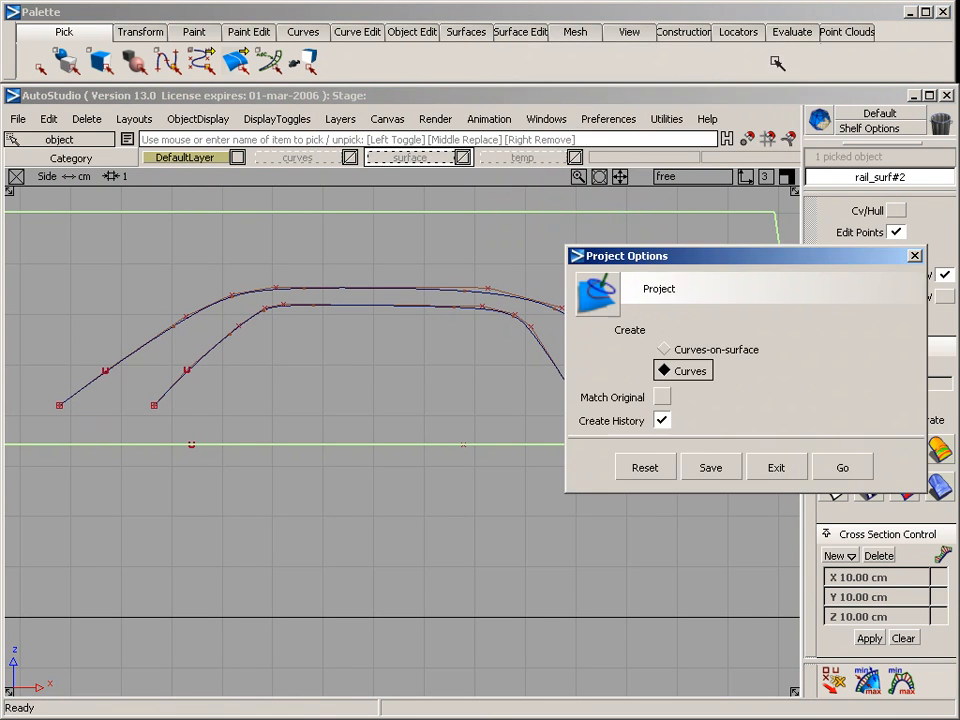
{"action": "left_click", "coordinate": [720, 348]}
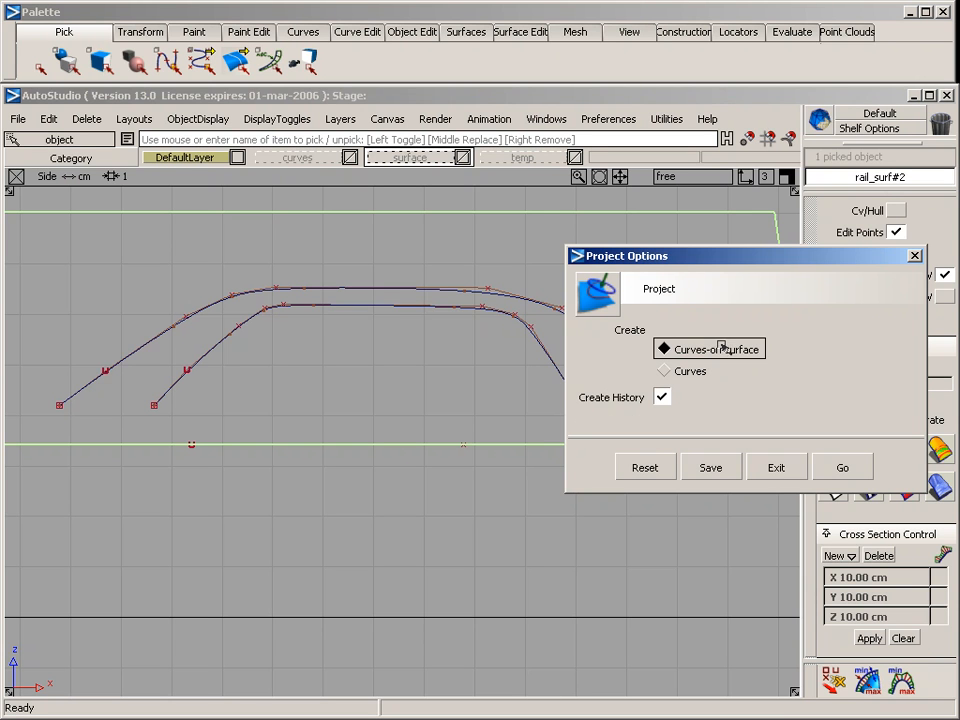
{"action": "left_click", "coordinate": [844, 467]}
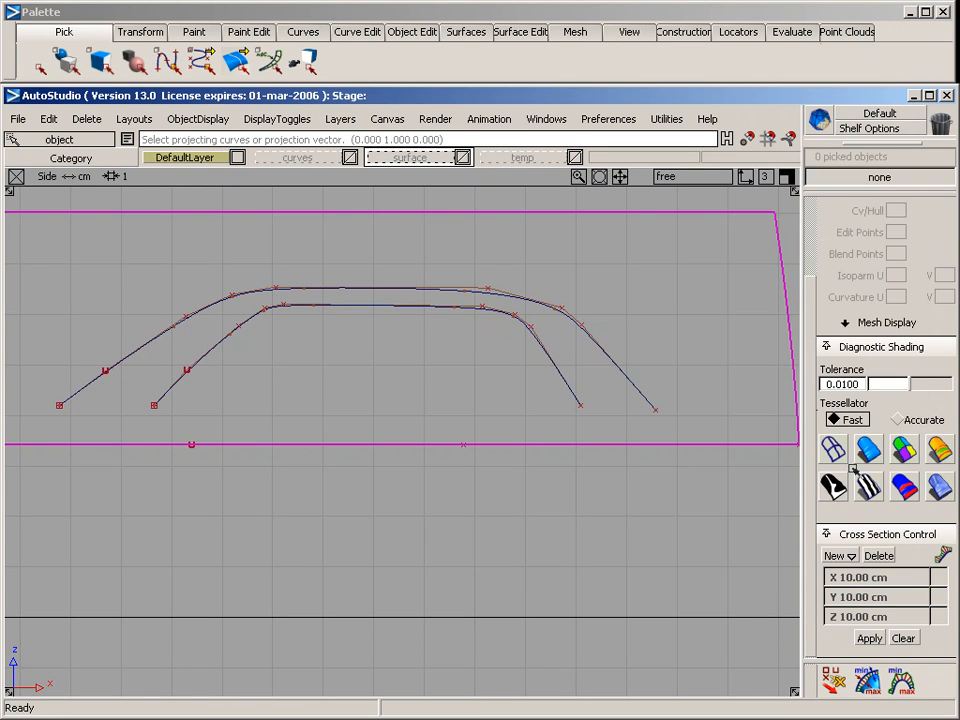
{"action": "left_click", "coordinate": [233, 340]}
{"action": "key", "text": "space"}
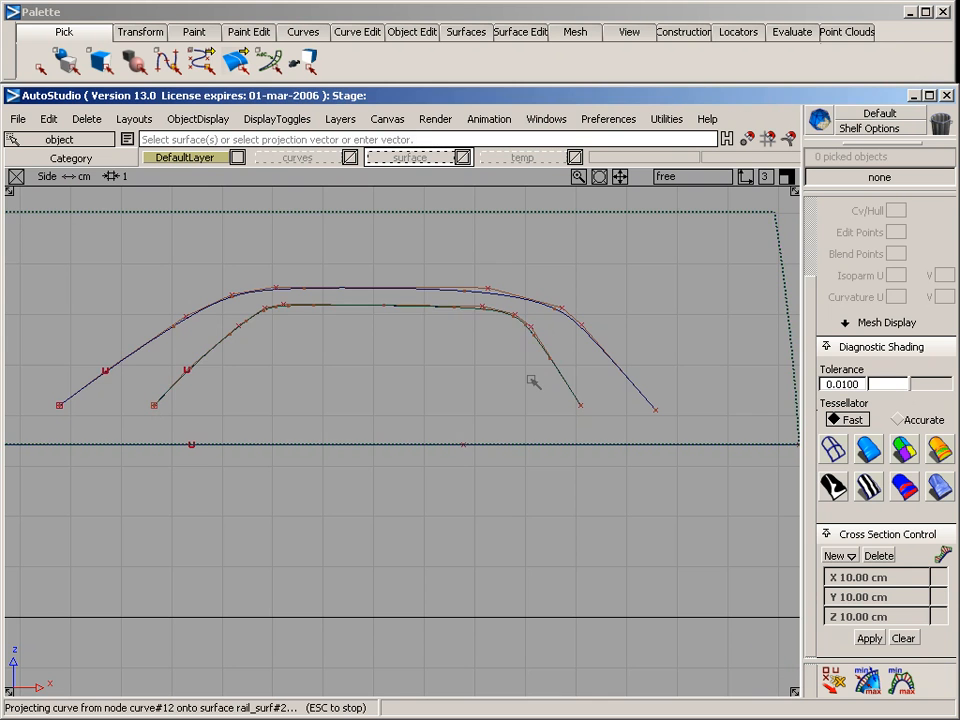
{"action": "key", "text": "F8"}
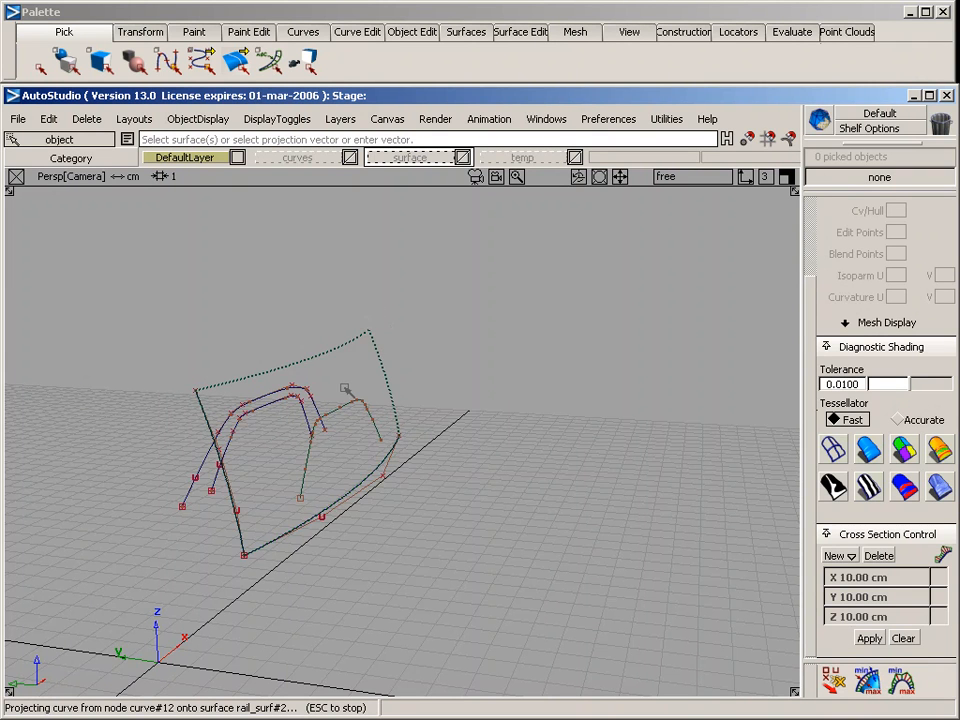
Draw a straight edit-point curve in the side view joining the two lower ends of the inner arch
{"action": "key", "text": "F7"}
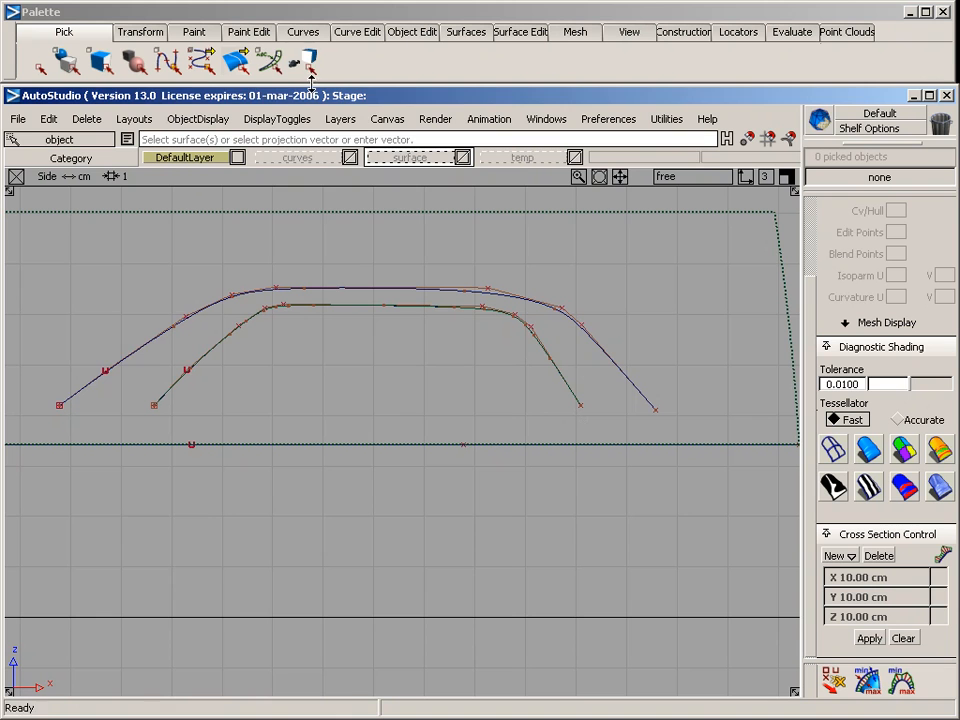
{"action": "left_click", "coordinate": [303, 31]}
{"action": "mouse_move", "coordinate": [310, 60]}
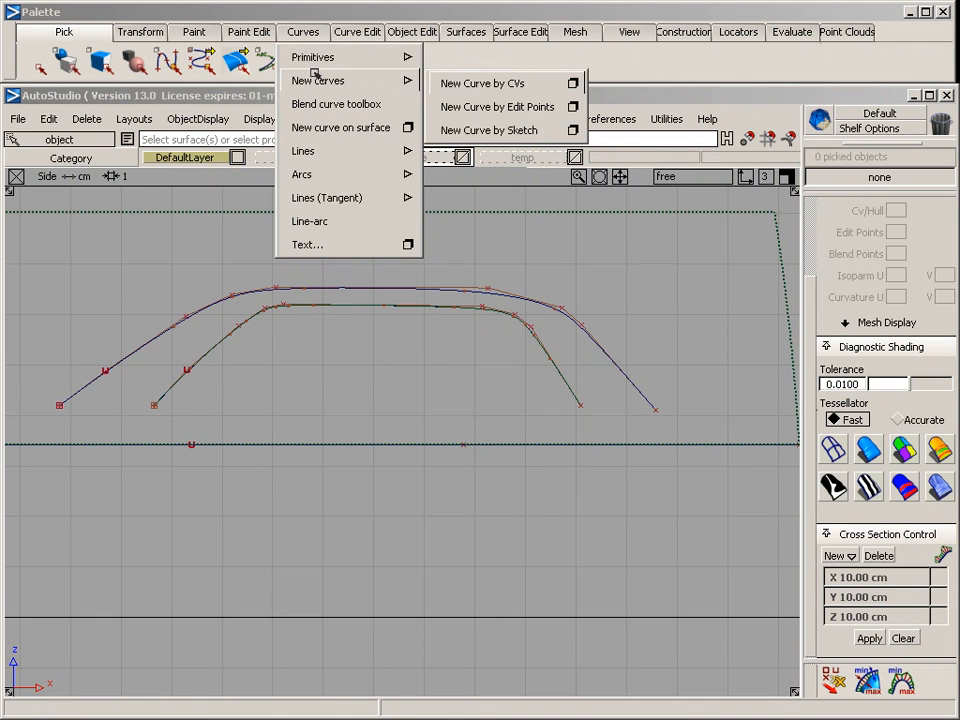
{"action": "left_click", "coordinate": [544, 105]}
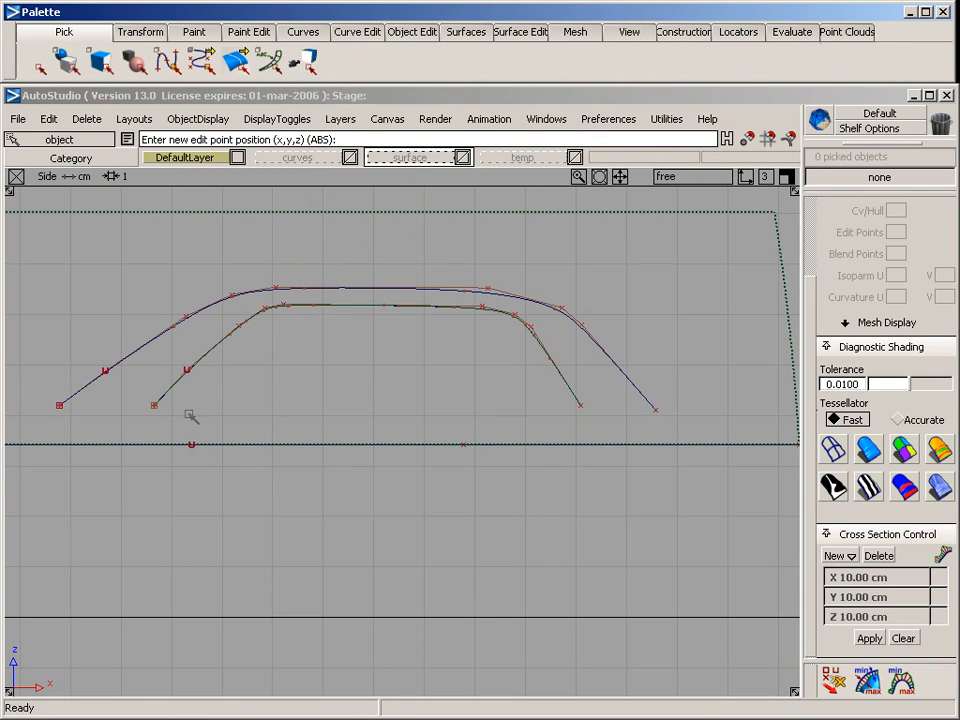
{"action": "left_click", "coordinate": [156, 405]}
{"action": "left_click", "coordinate": [580, 405]}
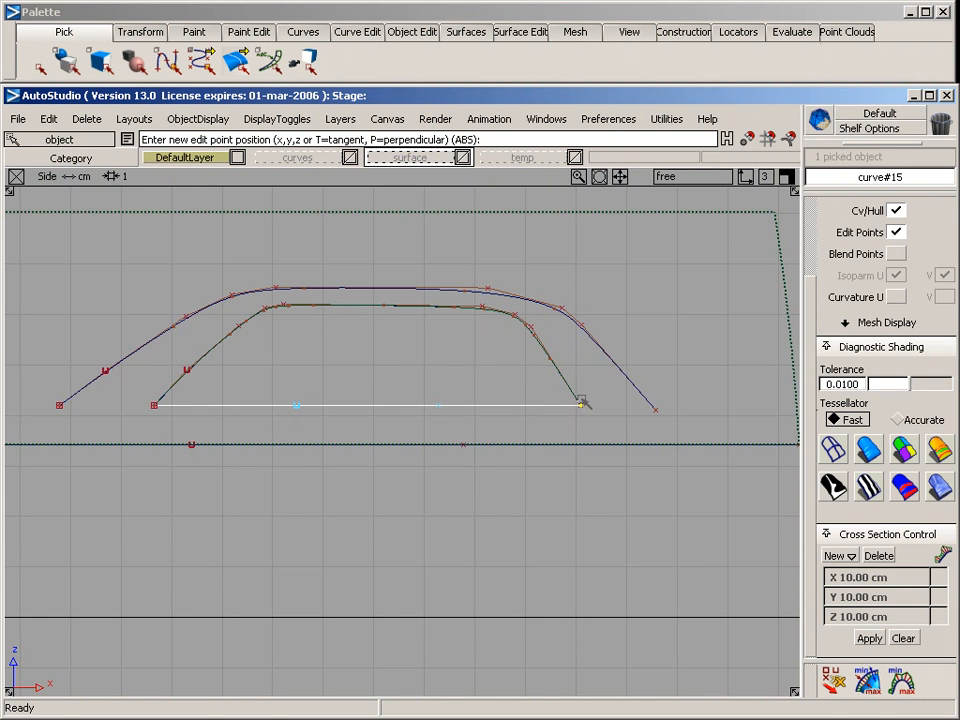
{"action": "key", "text": "F8"}
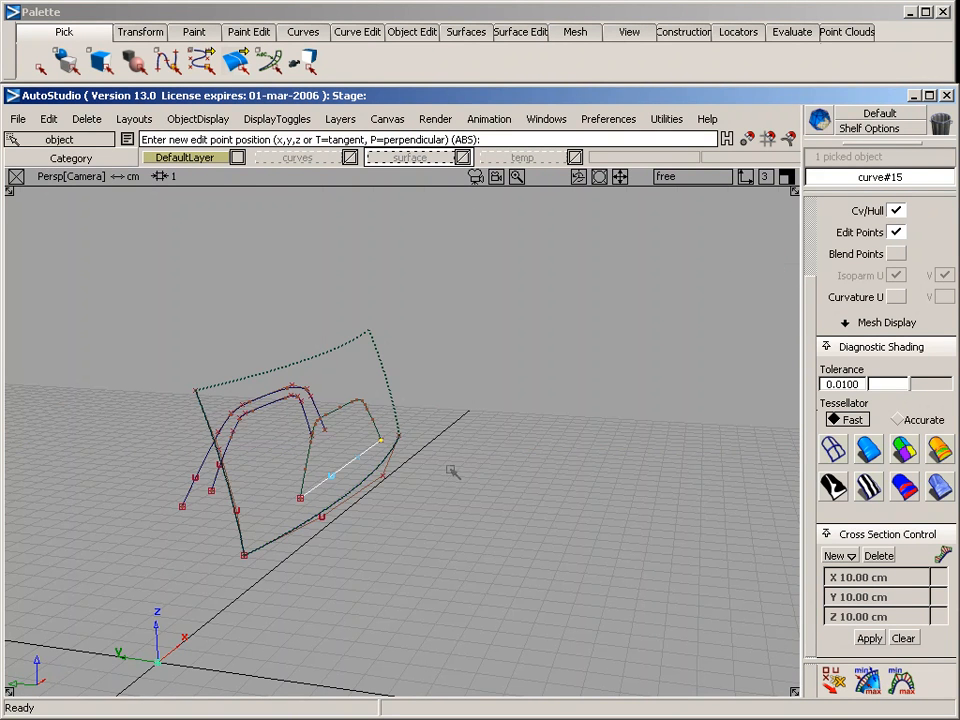
In the side view, project the straight lower curve onto the swept surface to close the window outline and review it in perspective
{"action": "key", "text": "F6"}
{"action": "left_click_drag", "start_coordinate": [325, 248], "coordinate": [321, 200], "text": "ctrl+shift"}
{"action": "left_click", "coordinate": [322, 211]}
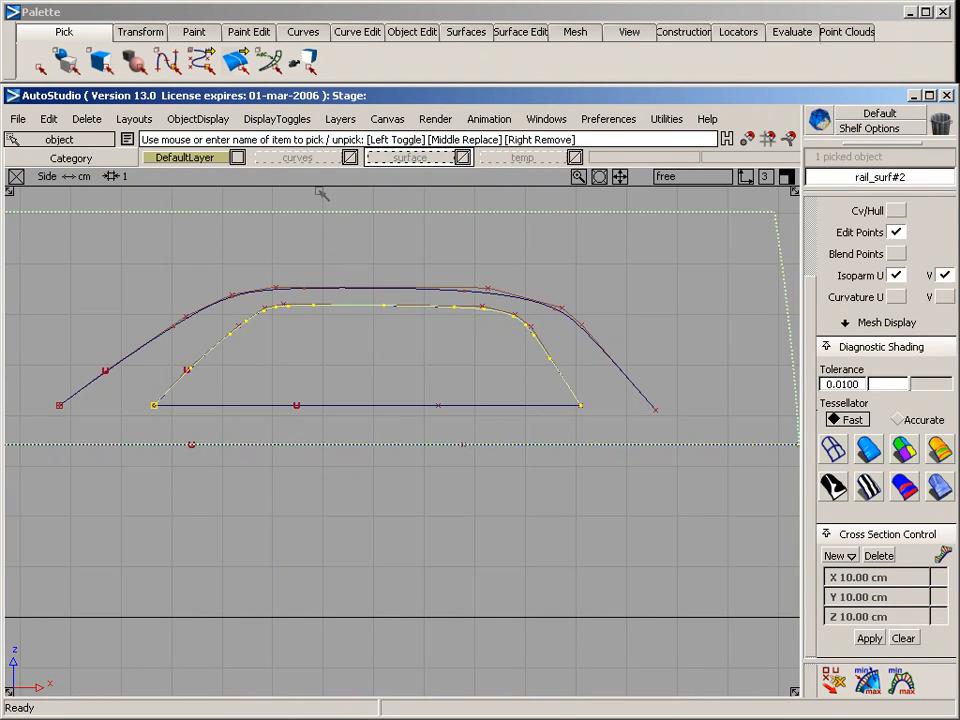
{"action": "left_click", "coordinate": [520, 31]}
{"action": "mouse_move", "coordinate": [585, 56]}
{"action": "left_click", "coordinate": [684, 57]}
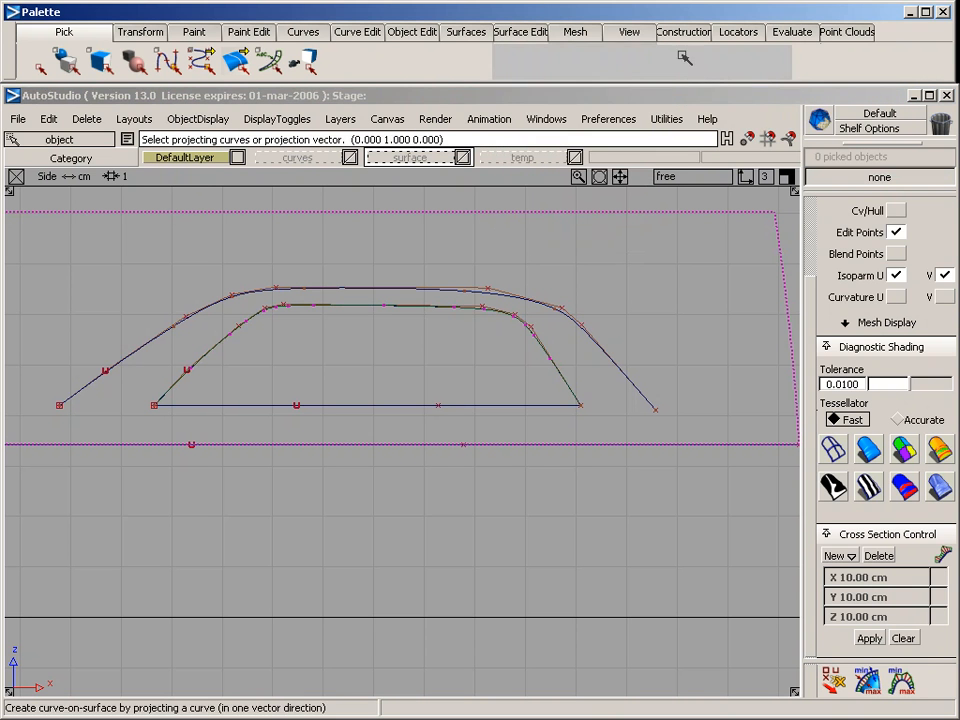
{"action": "left_click", "coordinate": [440, 405]}
{"action": "key", "text": "F8"}
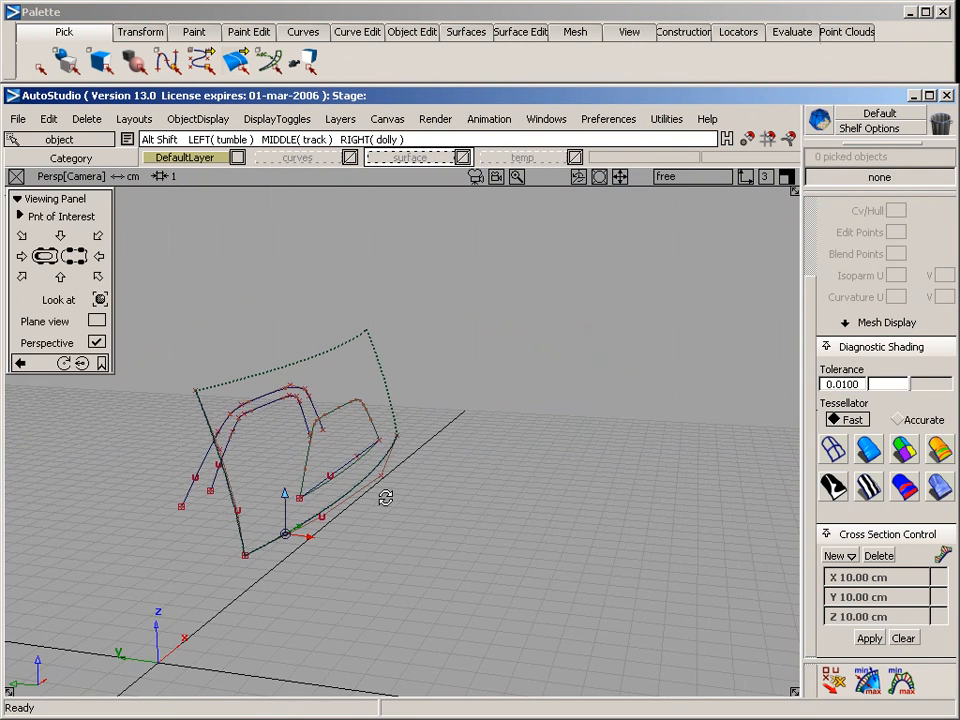
{"action": "mouse_move", "coordinate": [387, 497]}
{"action": "left_mouse_down", "text": "alt+shift"}
{"action": "mouse_move", "coordinate": [404, 525]}
{"action": "mouse_move", "coordinate": [382, 485]}
{"action": "left_mouse_up", "text": "alt+shift"}
Trim the swept surface, keeping only the region inside the closed window outline
{"action": "left_click", "coordinate": [370, 293]}
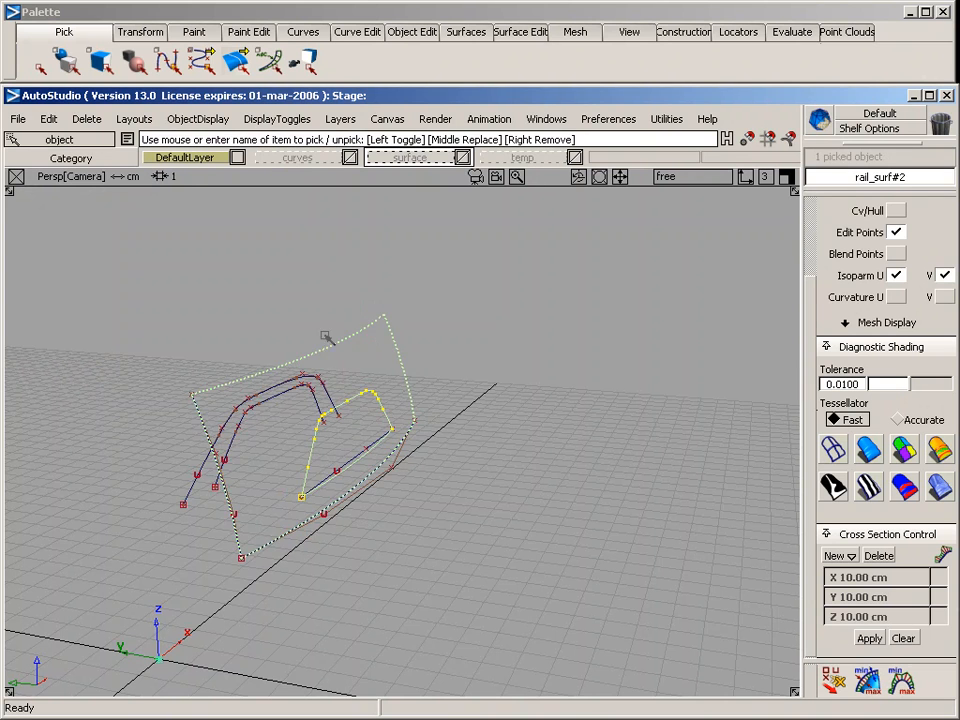
{"action": "left_click_drag", "start_coordinate": [372, 298], "coordinate": [432, 293], "text": "alt+shift"}
{"action": "left_click", "coordinate": [519, 31]}
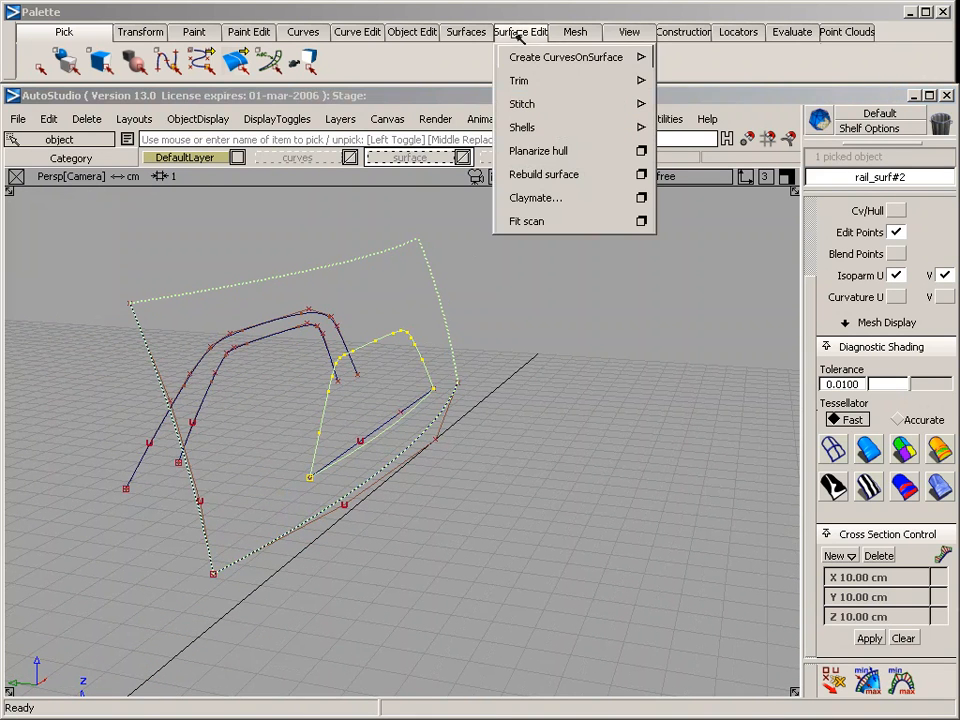
{"action": "mouse_move", "coordinate": [518, 80]}
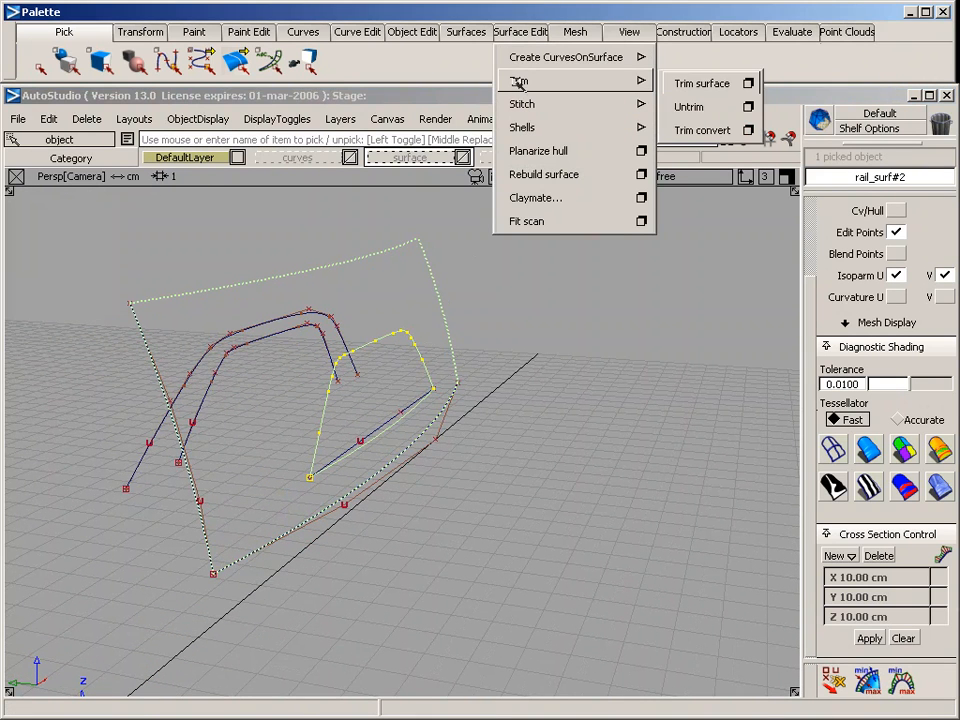
{"action": "left_click", "coordinate": [702, 84]}
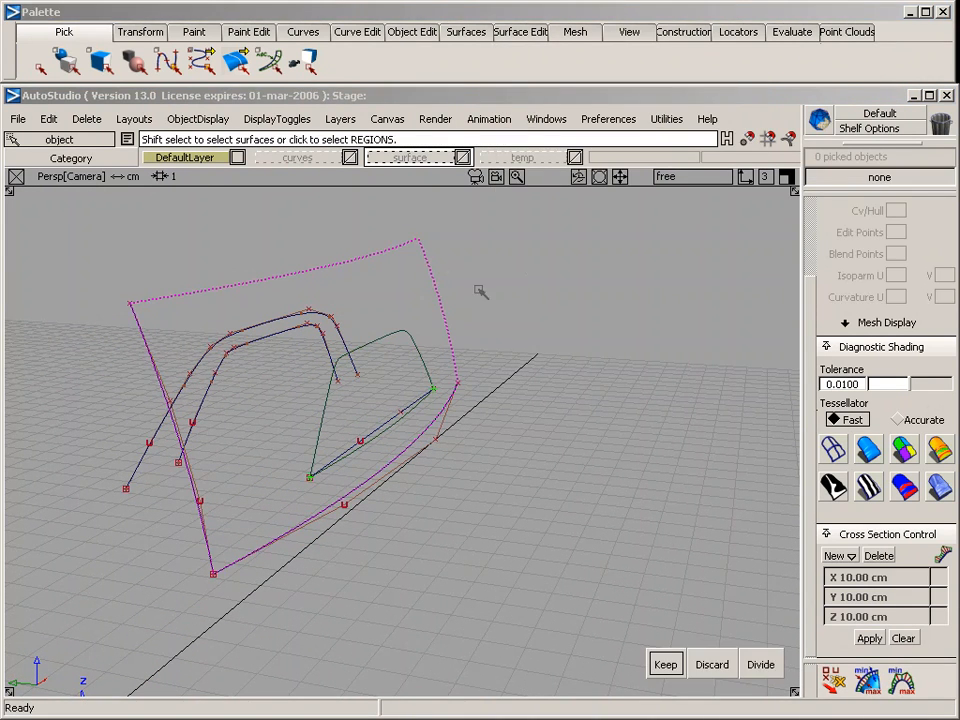
{"action": "left_click", "coordinate": [386, 392]}
{"action": "key", "text": "space"}
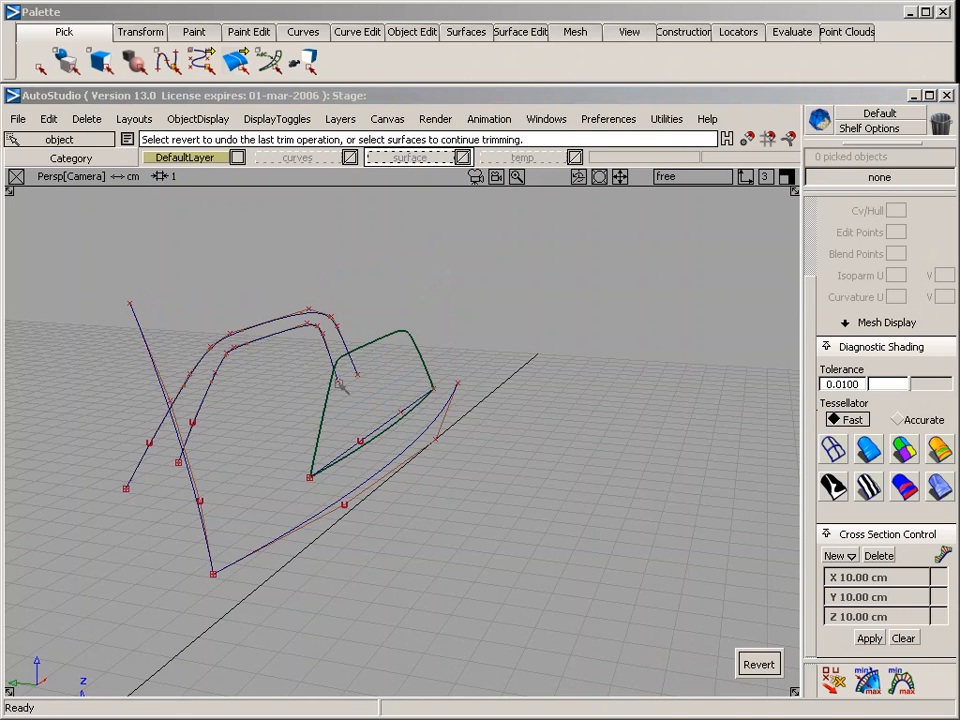
Pick the inner arch, the straight lower curve, the generation curve and the rail curve and assign them to the curves layer
{"action": "left_click_drag", "start_coordinate": [431, 492], "coordinate": [437, 447], "text": "ctrl+shift"}
{"action": "left_click_drag", "start_coordinate": [519, 475], "coordinate": [345, 525], "text": "alt+shift"}
{"action": "left_click_drag", "start_coordinate": [251, 404], "coordinate": [240, 427], "text": "ctrl+shift"}
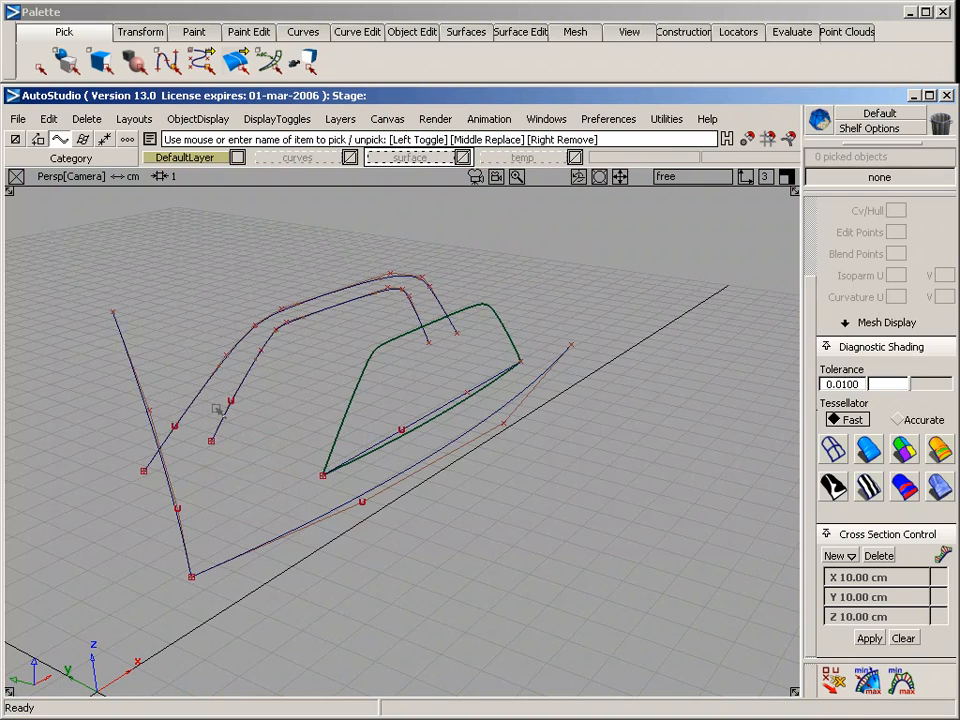
{"action": "left_click_drag", "start_coordinate": [189, 396], "coordinate": [439, 561]}
{"action": "left_click", "coordinate": [178, 510]}
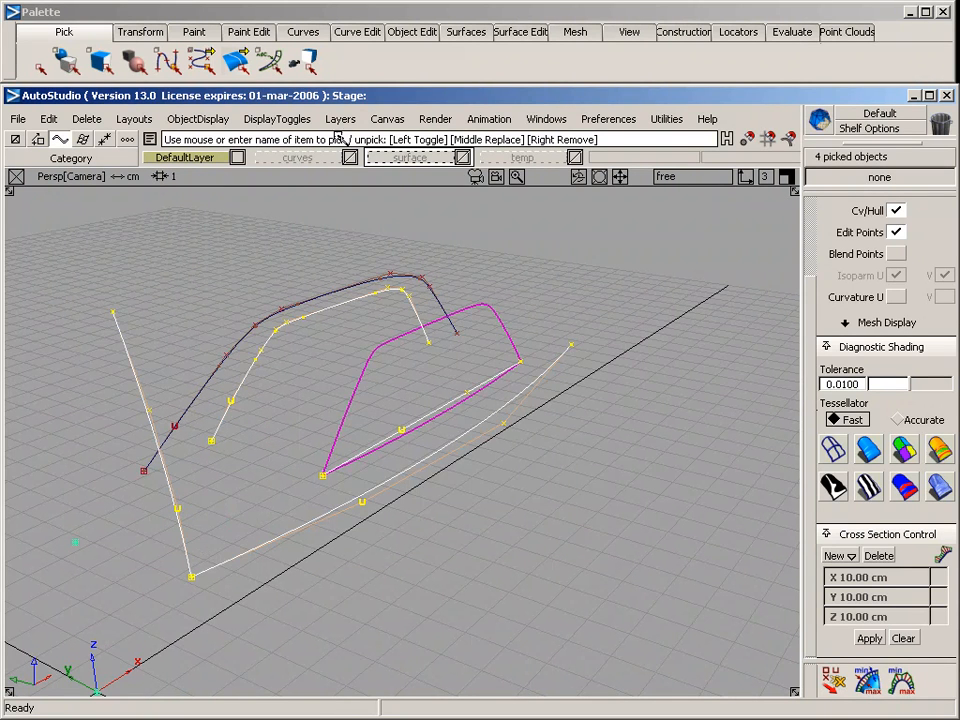
{"action": "right_click_drag", "start_coordinate": [310, 162], "coordinate": [315, 246]}
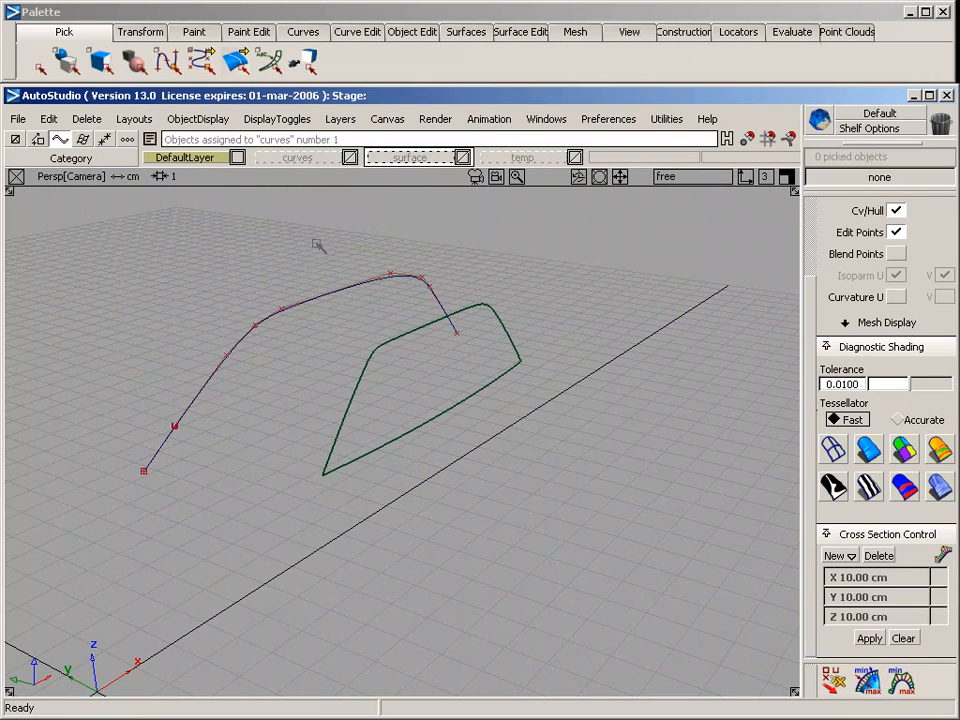
In the top view, draw a four-CV curve from the arch's end nearest the origin to the adjacent lower corner of the window surface
{"action": "left_click_drag", "start_coordinate": [506, 429], "coordinate": [200, 435], "text": "alt+shift"}
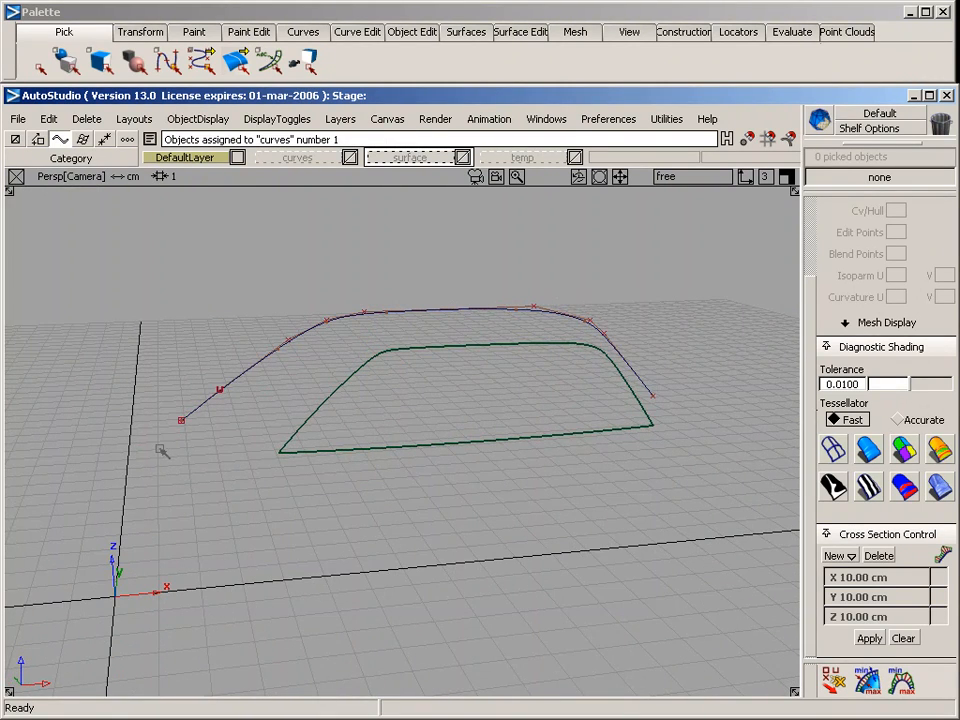
{"action": "key", "text": "F5"}
{"action": "left_click_drag", "start_coordinate": [344, 443], "coordinate": [345, 346], "text": "ctrl+shift"}
{"action": "left_click", "coordinate": [301, 33]}
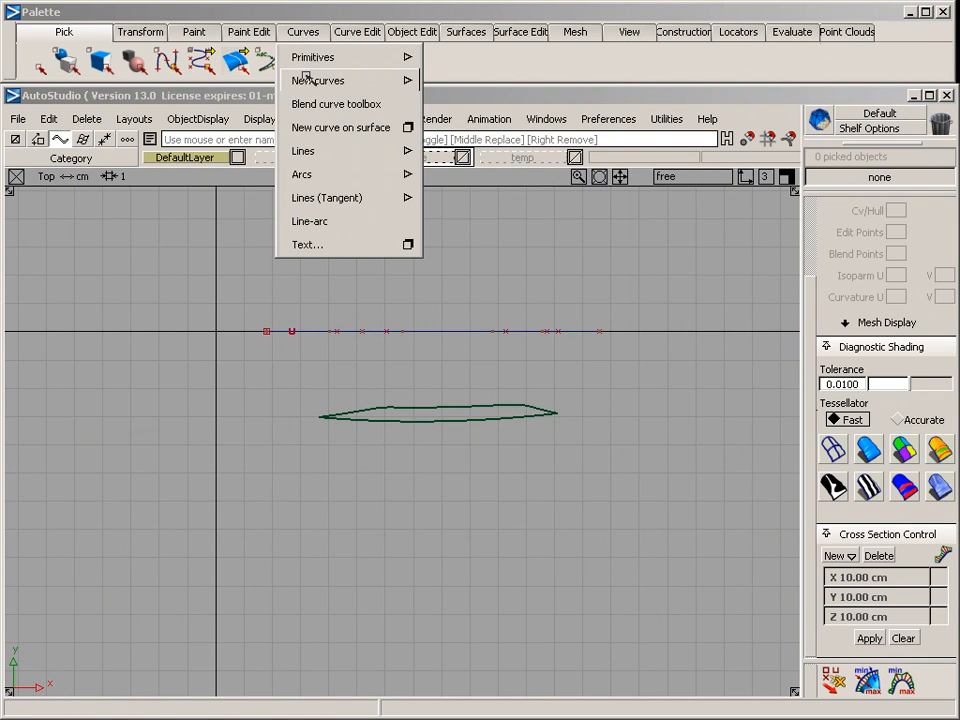
{"action": "mouse_move", "coordinate": [318, 80]}
{"action": "left_click", "coordinate": [472, 81]}
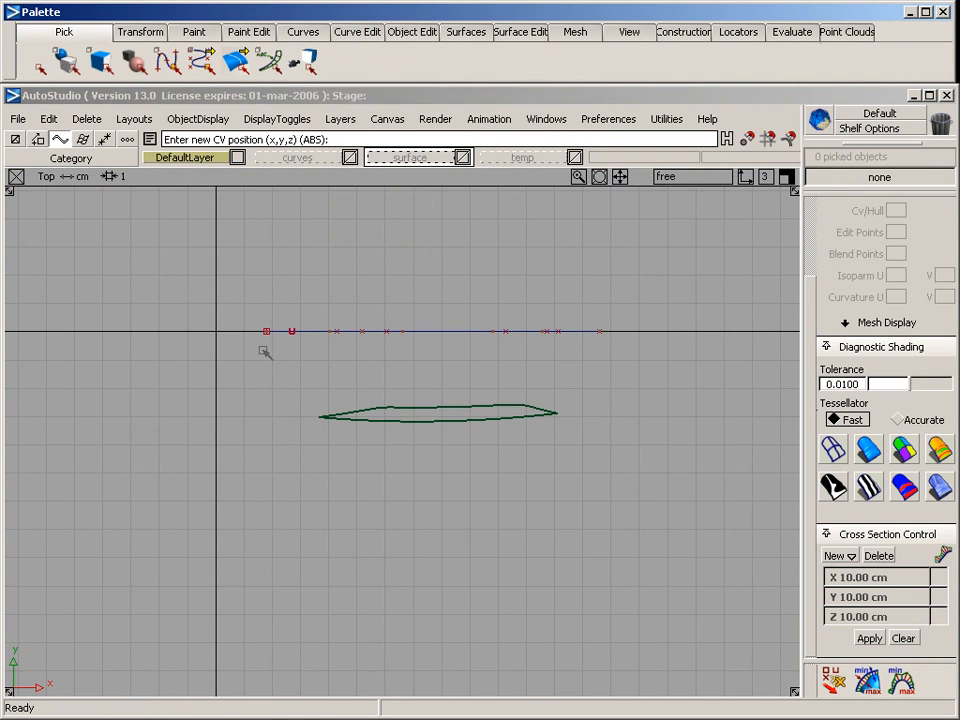
{"action": "left_click", "coordinate": [216, 331]}
{"action": "right_click_drag", "start_coordinate": [231, 384], "coordinate": [264, 371], "text": "alt+shift"}
{"action": "right_click", "coordinate": [231, 347]}
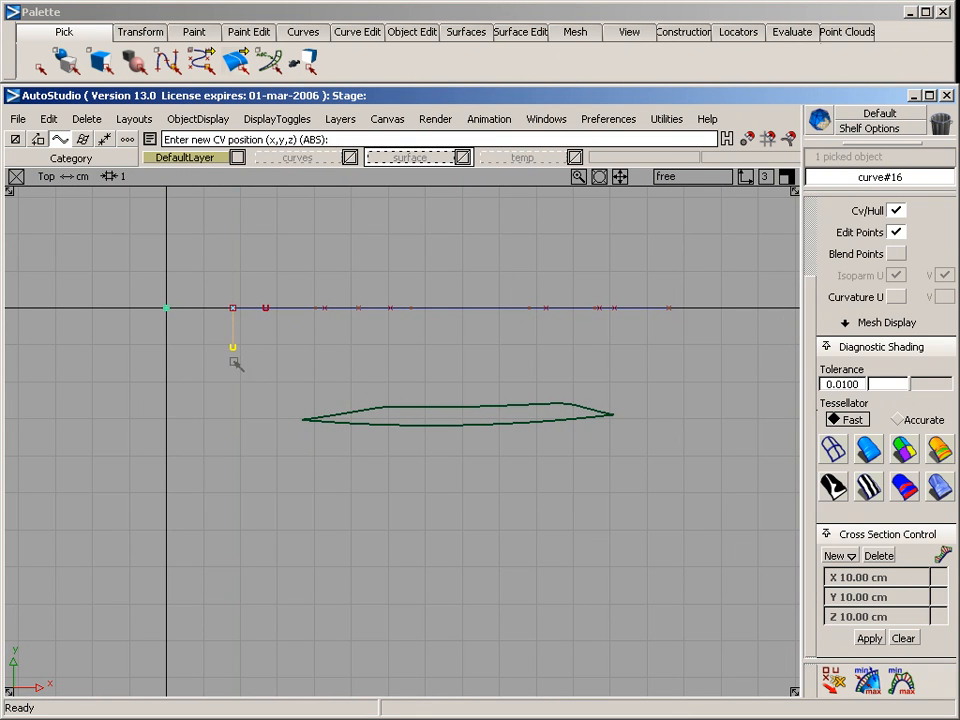
{"action": "left_click", "coordinate": [251, 388]}
{"action": "left_click_drag", "start_coordinate": [351, 414], "coordinate": [302, 418]}
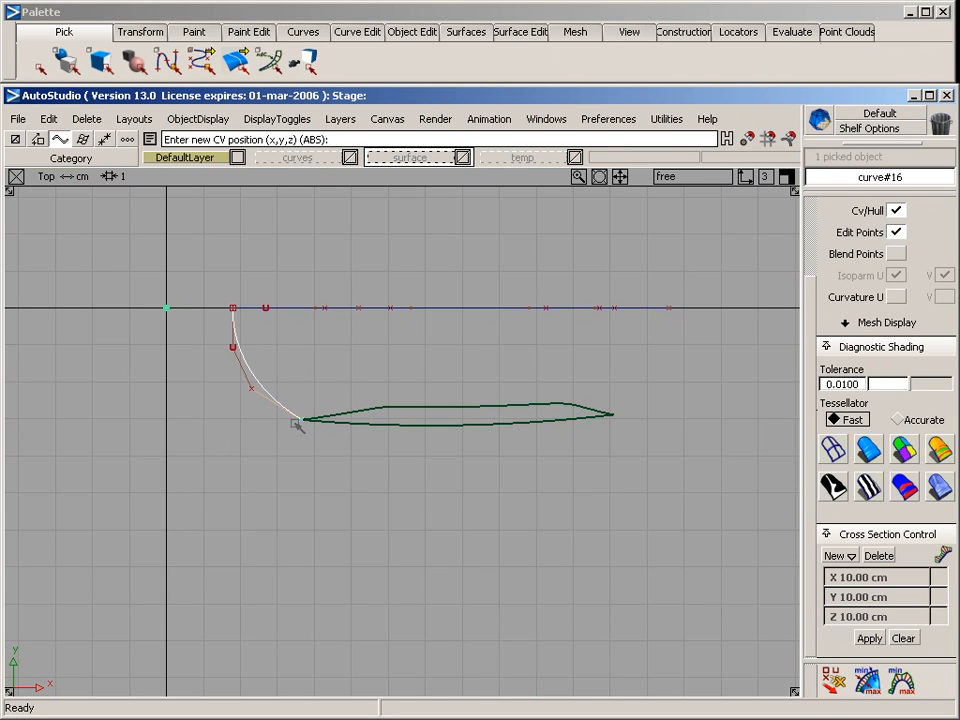
Draw a matching four-CV curve from the arch's far end to the window surface's other lower corner
{"action": "left_click_drag", "start_coordinate": [493, 471], "coordinate": [493, 326], "text": "ctrl+shift"}
{"action": "left_click", "coordinate": [671, 309], "text": "ctrl"}
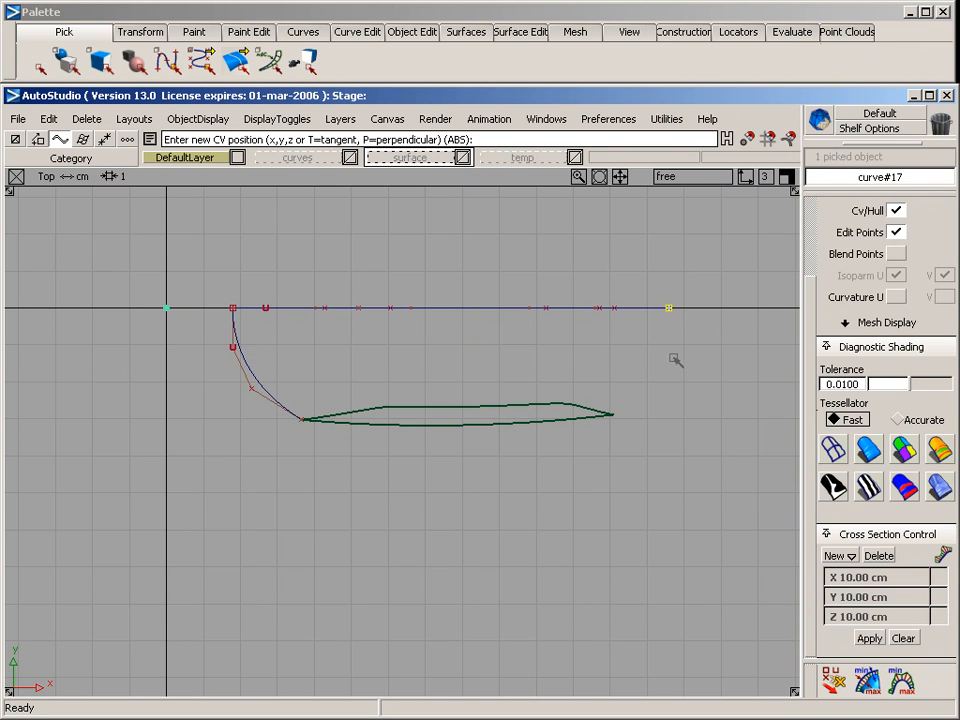
{"action": "right_click_drag", "start_coordinate": [671, 355], "coordinate": [670, 344]}
{"action": "left_click", "coordinate": [653, 381]}
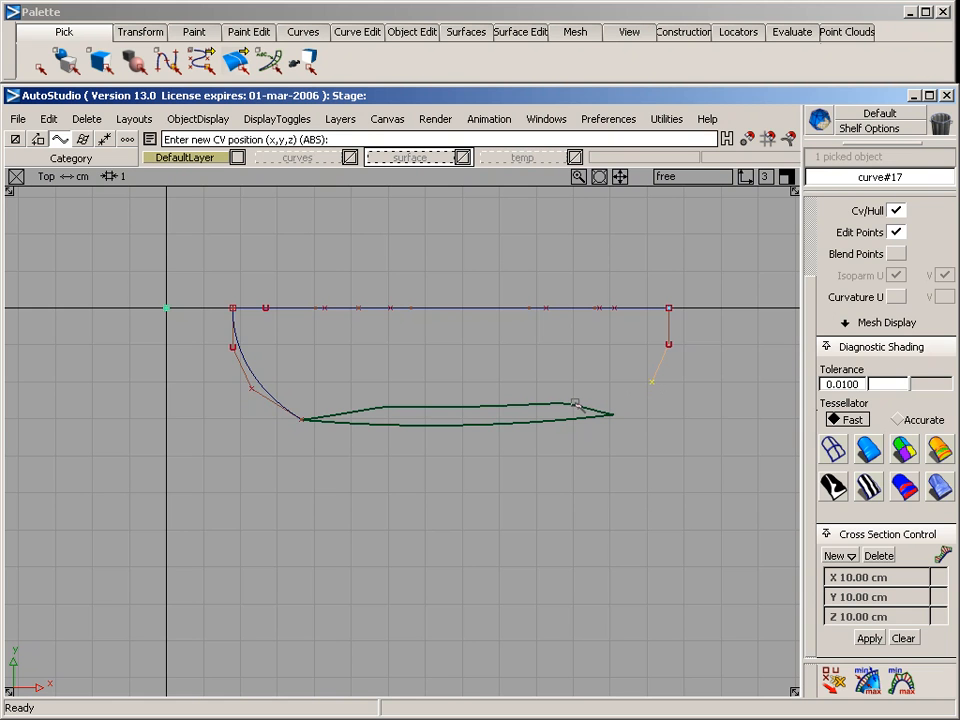
{"action": "left_click_drag", "start_coordinate": [577, 404], "coordinate": [657, 431], "text": "ctrl+alt"}
{"action": "left_click_drag", "start_coordinate": [486, 519], "coordinate": [468, 409], "text": "ctrl+shift"}
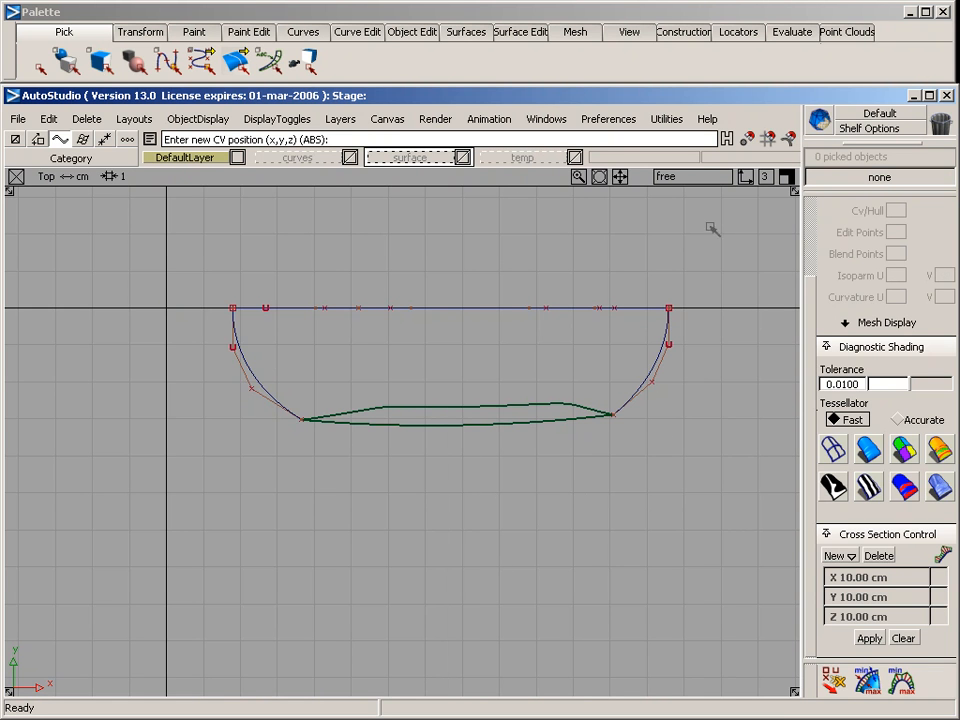
Review both end curves in perspective and move the third CV of the one nearest the origin slightly toward the window corner
{"action": "key", "text": "F8"}
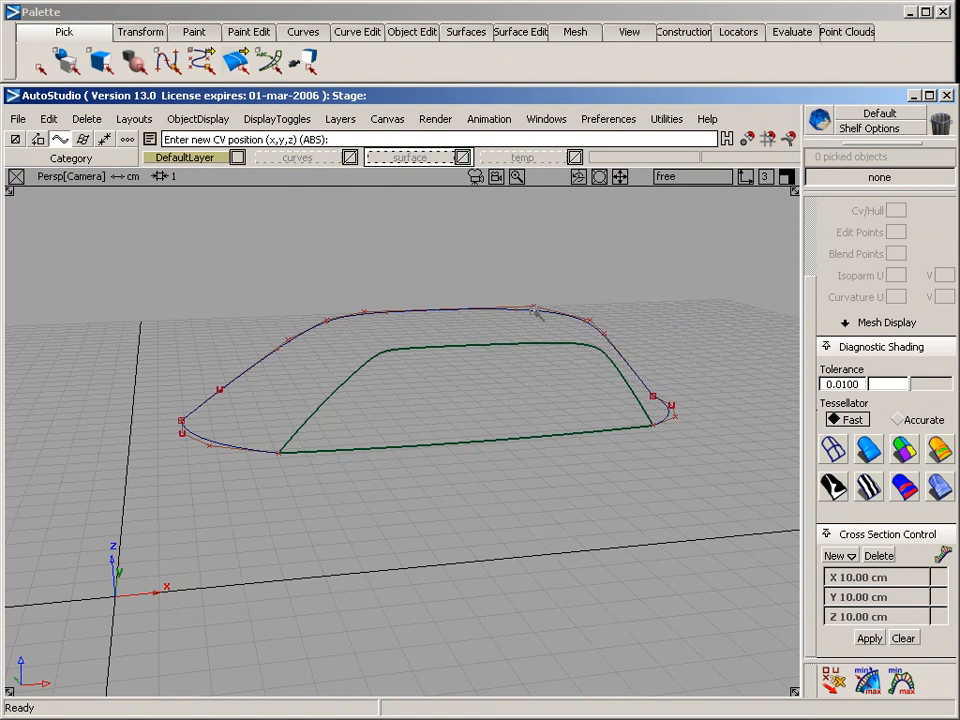
{"action": "left_click_drag", "start_coordinate": [537, 313], "coordinate": [423, 549], "text": "alt+shift"}
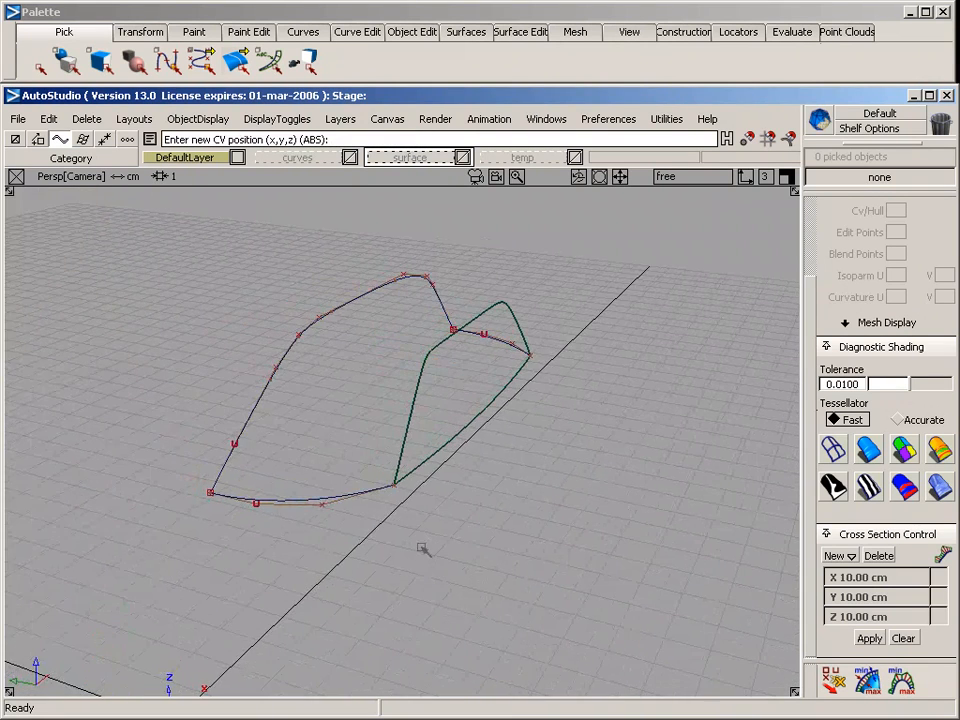
{"action": "key", "text": "F5"}
{"action": "left_click_drag", "start_coordinate": [215, 351], "coordinate": [212, 370], "text": "ctrl+shift"}
{"action": "left_click_drag", "start_coordinate": [215, 373], "coordinate": [275, 417]}
{"action": "middle_click_drag", "start_coordinate": [268, 408], "coordinate": [268, 470], "text": "ctrl+shift"}
{"action": "left_click_drag", "start_coordinate": [244, 448], "coordinate": [259, 457]}
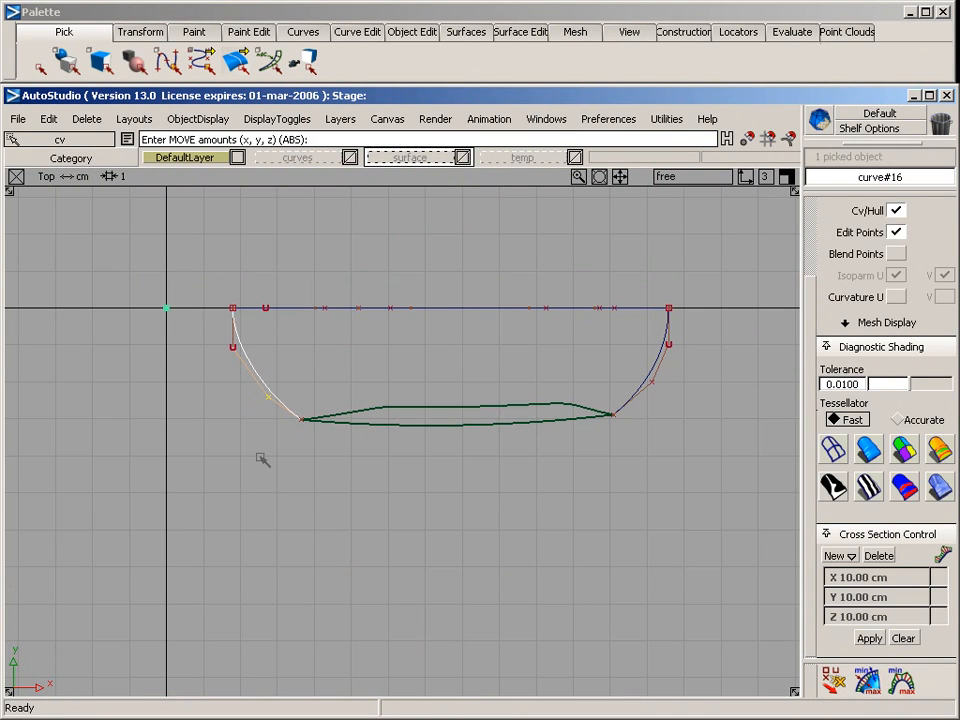
{"action": "left_click_drag", "start_coordinate": [268, 505], "coordinate": [255, 369], "text": "ctrl+shift"}
{"action": "key", "text": "F8"}
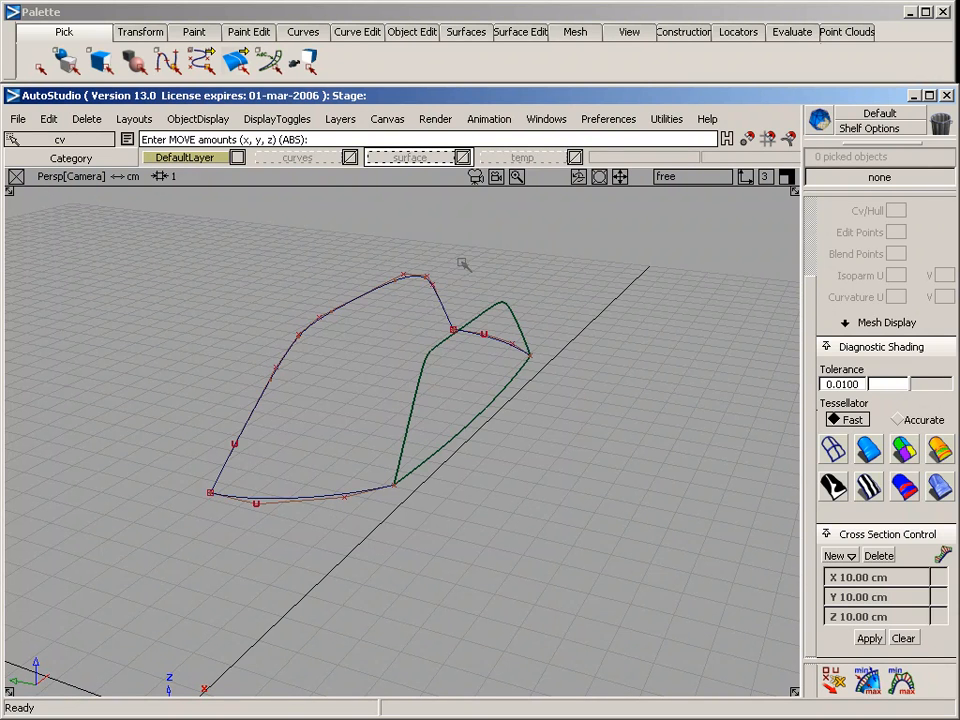
Set up a rail surface with two generation curves and two rail curves, using implied tangent continuity on rail 1
{"action": "left_click", "coordinate": [466, 31]}
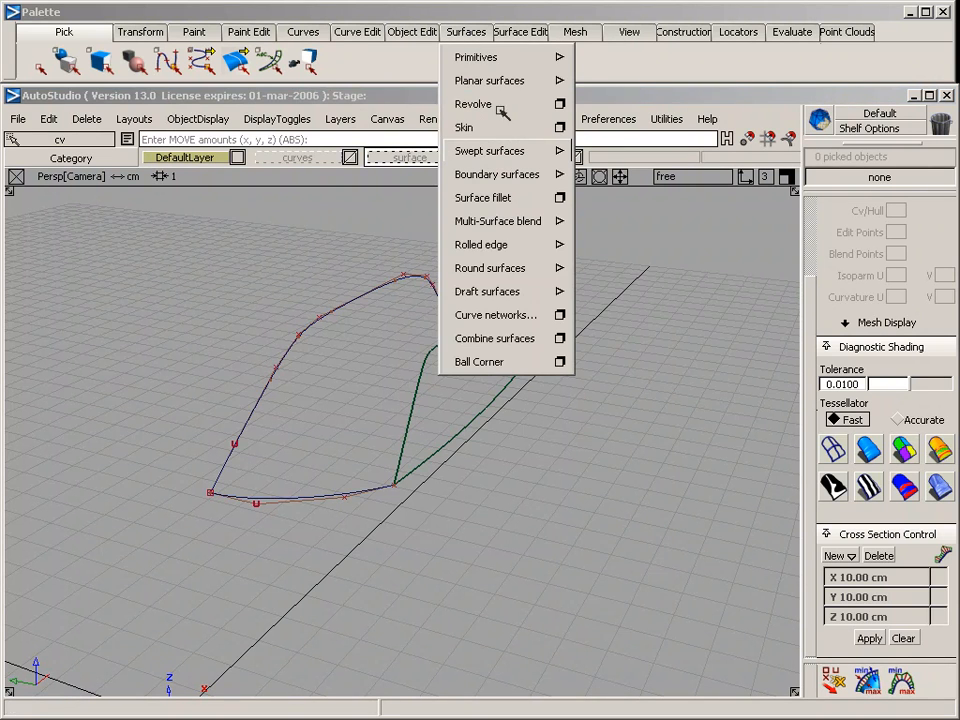
{"action": "mouse_move", "coordinate": [529, 151]}
{"action": "left_click", "coordinate": [664, 153]}
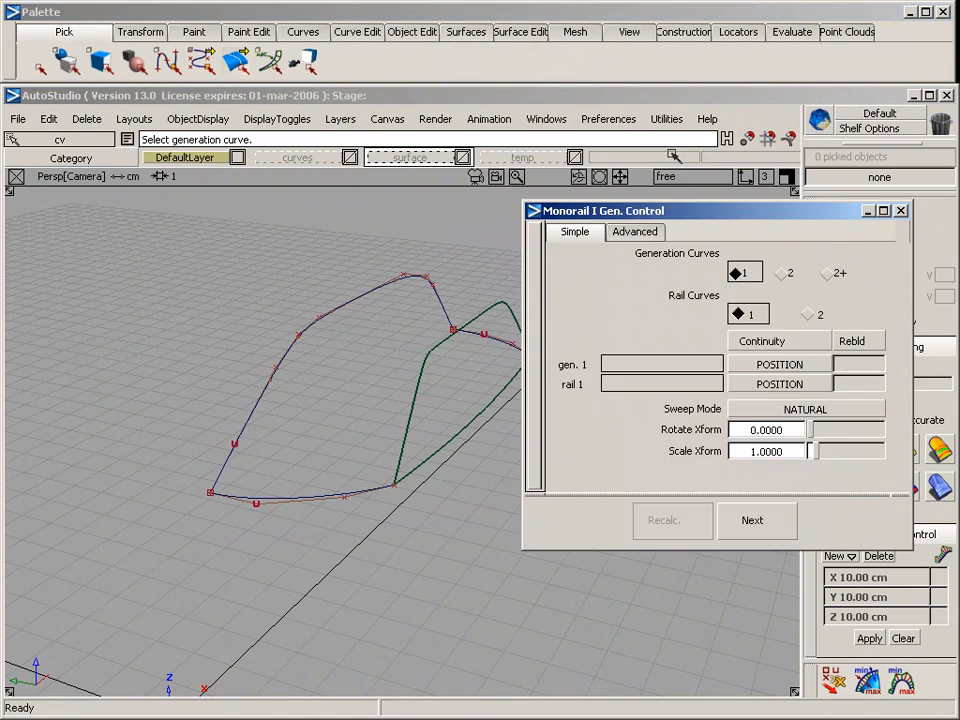
{"action": "left_click", "coordinate": [784, 273]}
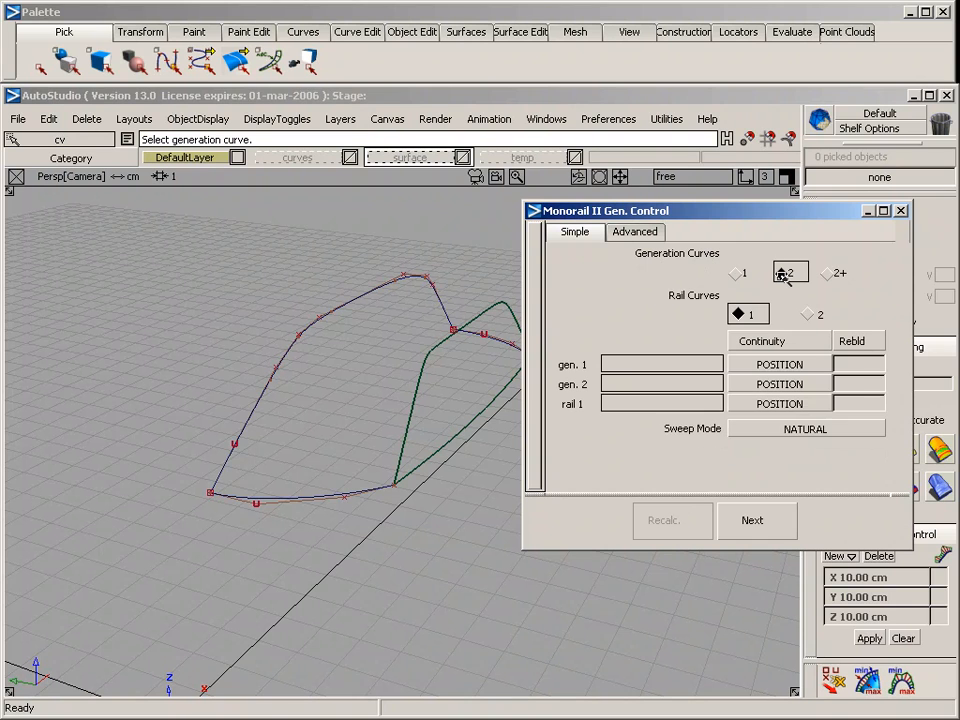
{"action": "left_click", "coordinate": [810, 314]}
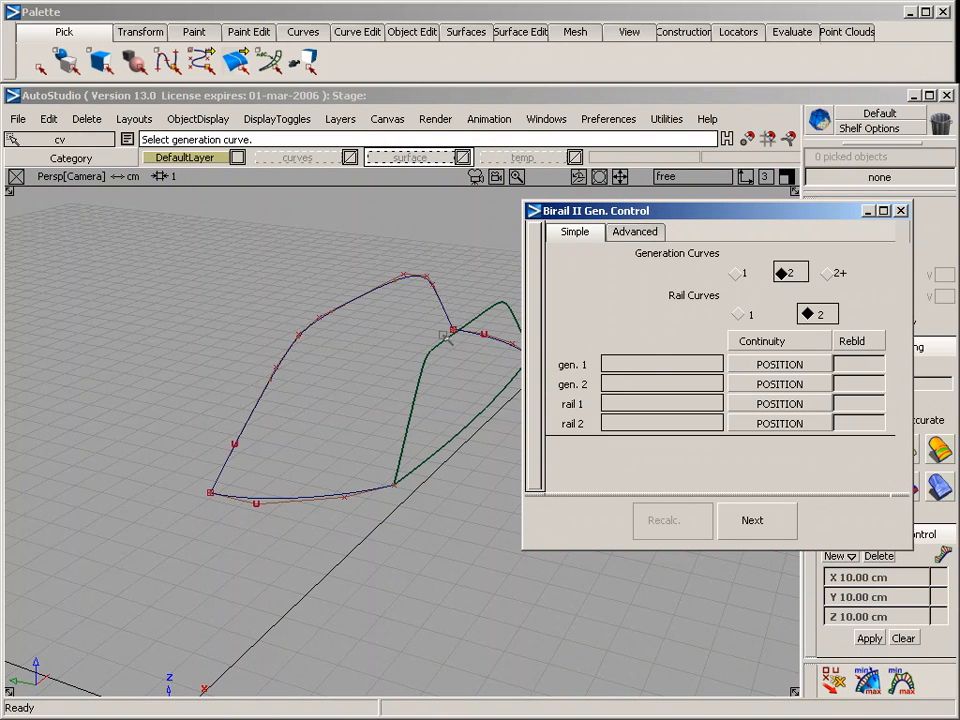
{"action": "left_click", "coordinate": [760, 404]}
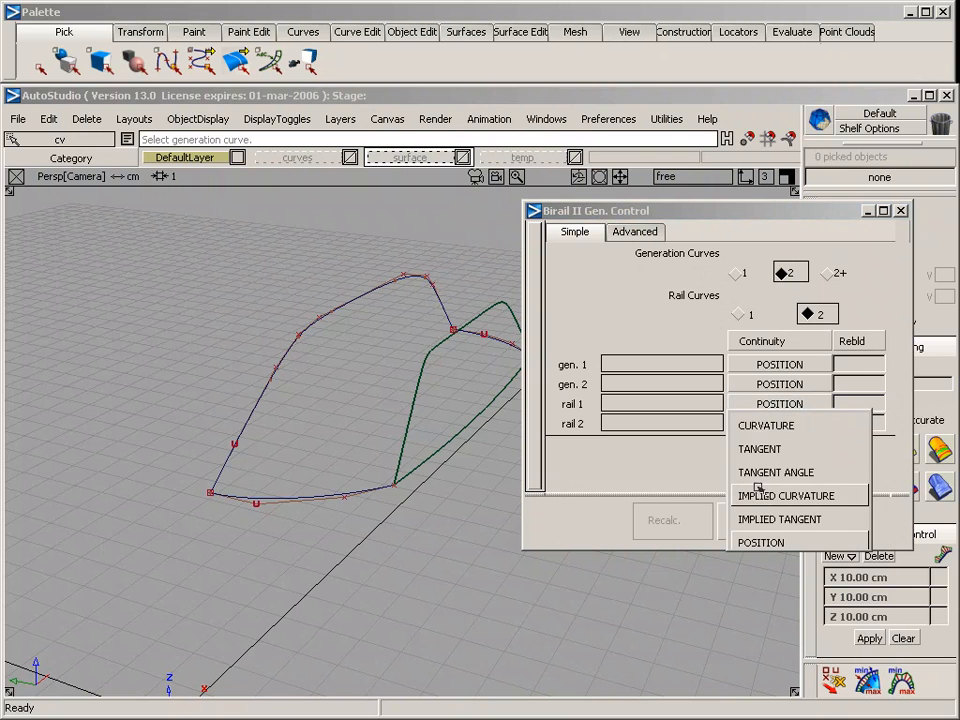
{"action": "left_click", "coordinate": [763, 519]}
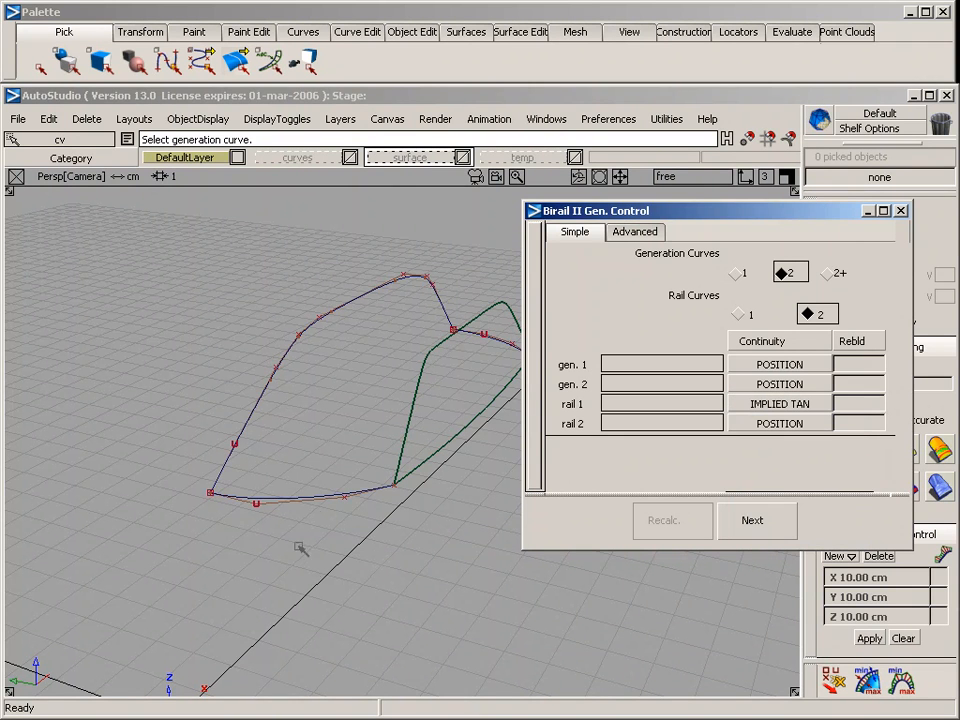
Build the rail surface with the two end curves as generation curves and the arch and the window surface's upper edge as rails
{"action": "left_click", "coordinate": [322, 497]}
{"action": "left_click", "coordinate": [519, 352]}
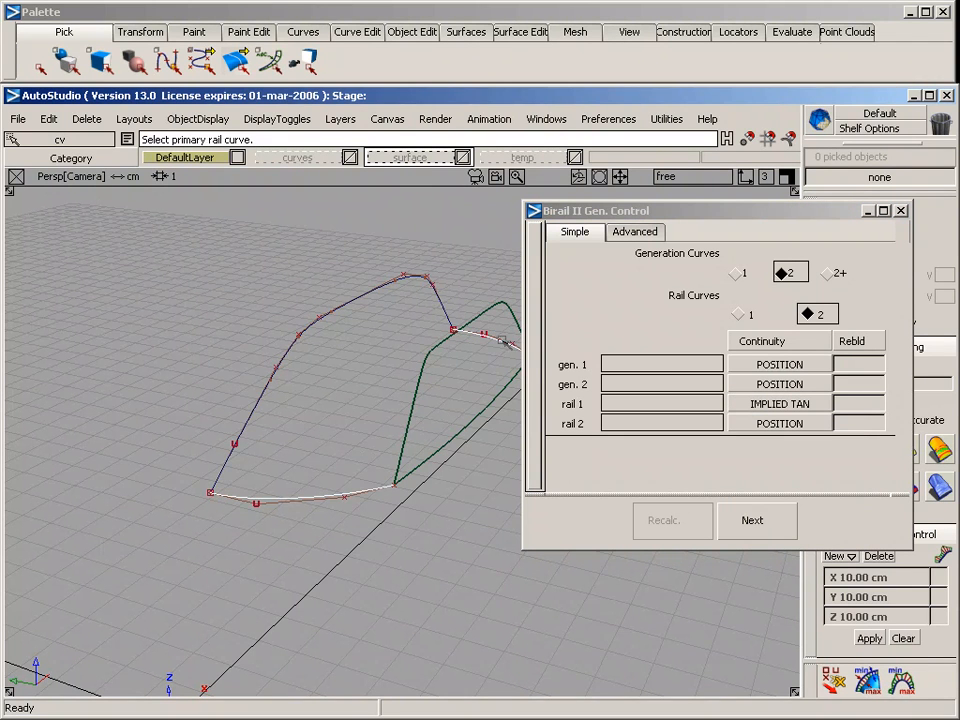
{"action": "left_click", "coordinate": [327, 316]}
{"action": "left_click", "coordinate": [423, 369]}
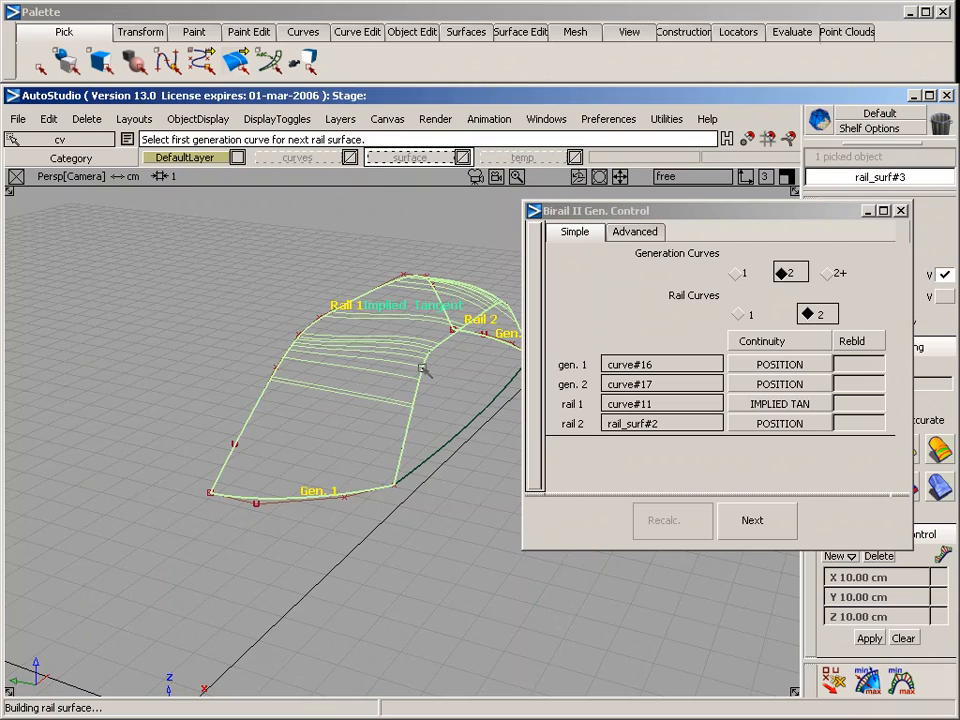
Examine the new rail surface from both ends, checking its shape between the centreline arch and the window edge
{"action": "left_click_drag", "start_coordinate": [423, 369], "coordinate": [344, 437], "text": "alt+shift"}
{"action": "middle_click_drag", "start_coordinate": [344, 437], "coordinate": [337, 440], "text": "alt+shift"}
{"action": "left_click", "coordinate": [391, 448], "text": "alt+shift"}
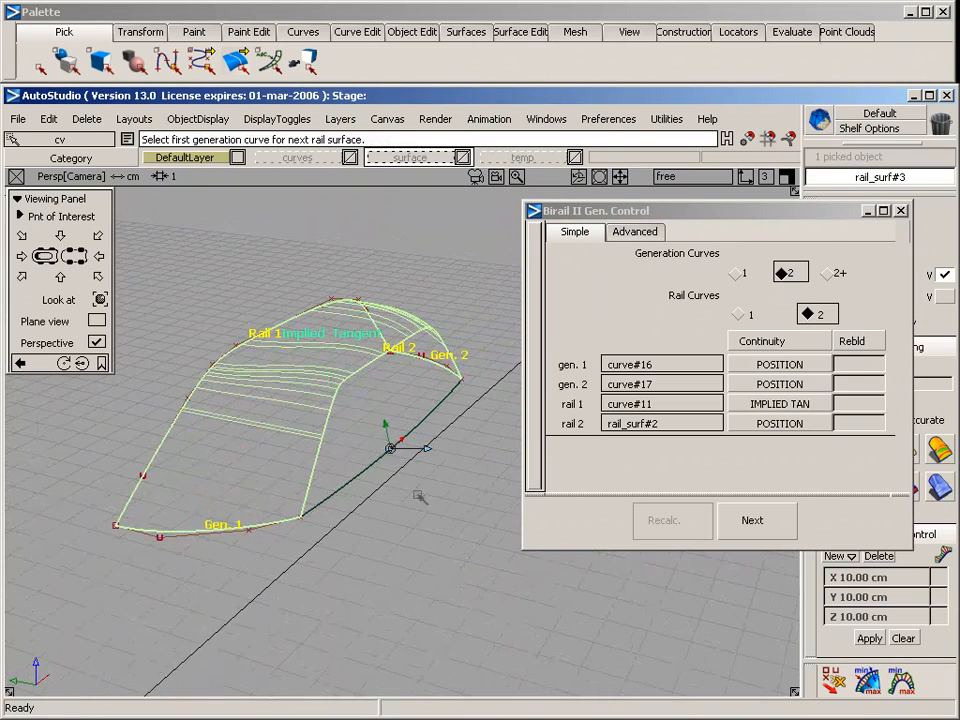
{"action": "left_click_drag", "start_coordinate": [467, 540], "coordinate": [76, 499], "text": "alt+shift"}
{"action": "left_click_drag", "start_coordinate": [427, 527], "coordinate": [356, 428], "text": "alt+shift"}
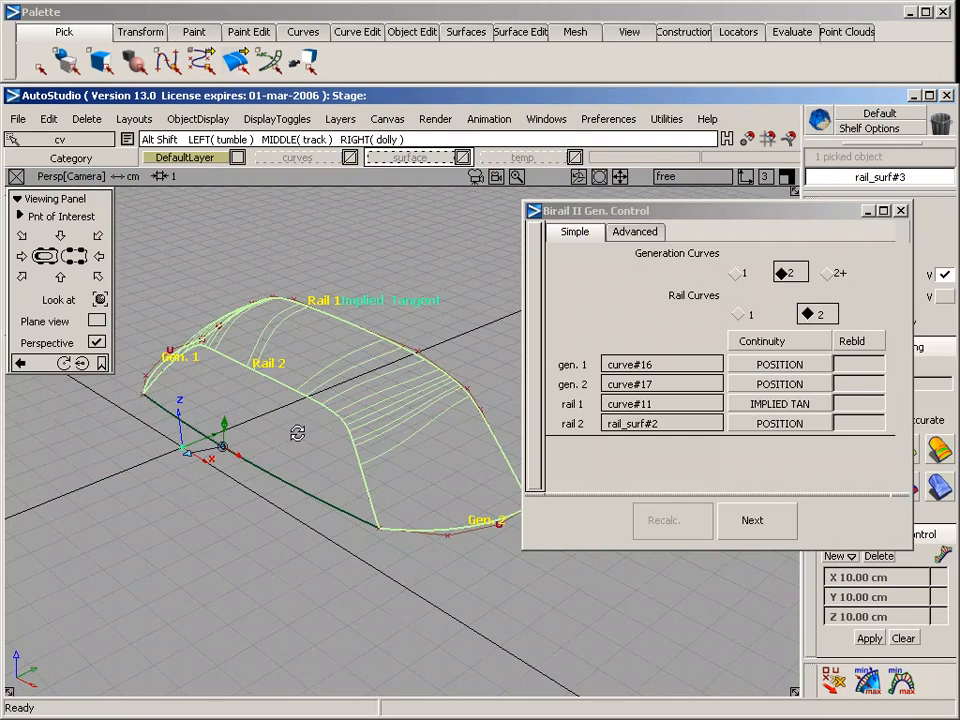
{"action": "left_click_drag", "start_coordinate": [296, 435], "coordinate": [569, 476], "text": "alt+shift"}
{"action": "left_click_drag", "start_coordinate": [427, 357], "coordinate": [370, 362], "text": "alt+shift"}
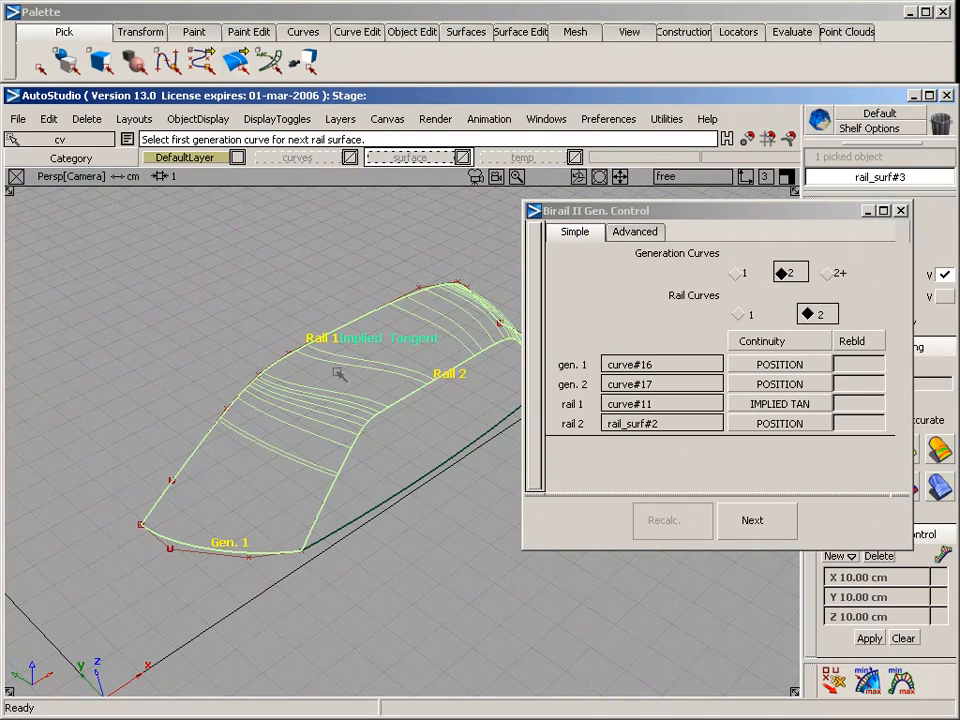
{"action": "left_click_drag", "start_coordinate": [371, 446], "coordinate": [351, 404], "text": "alt+shift"}
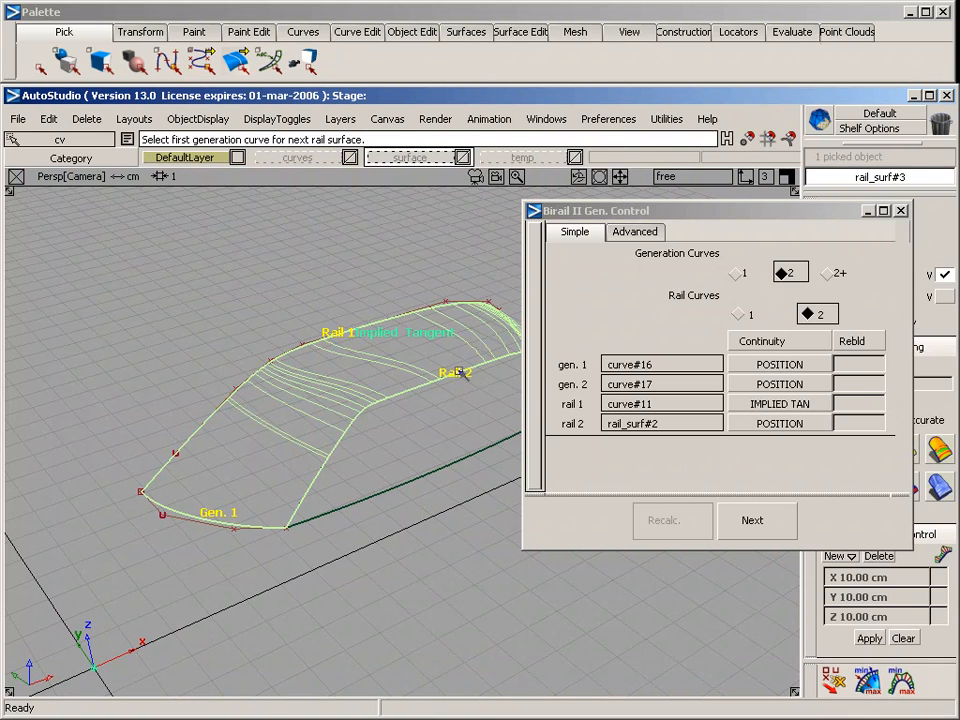
Turn on rebuild for rail 2 of the roof surface, inspect the simplified isoparms in perspective, and finish the rail surface command
{"action": "left_click", "coordinate": [851, 423]}
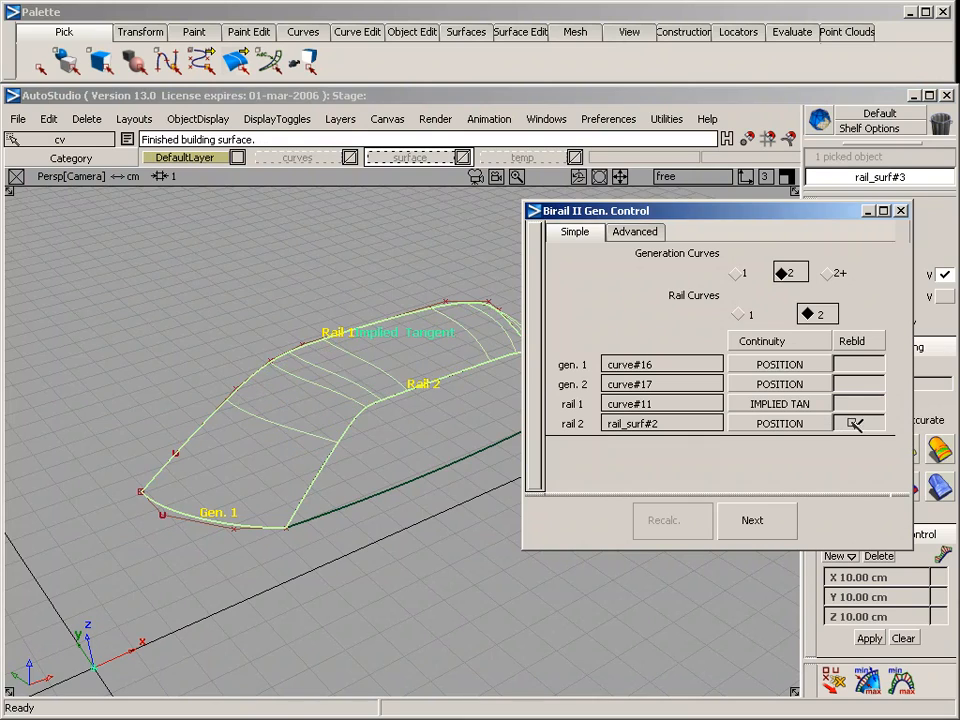
{"action": "left_click_drag", "start_coordinate": [313, 493], "coordinate": [831, 232], "text": "alt+shift"}
{"action": "left_click_drag", "start_coordinate": [428, 472], "coordinate": [148, 370], "text": "alt+shift"}
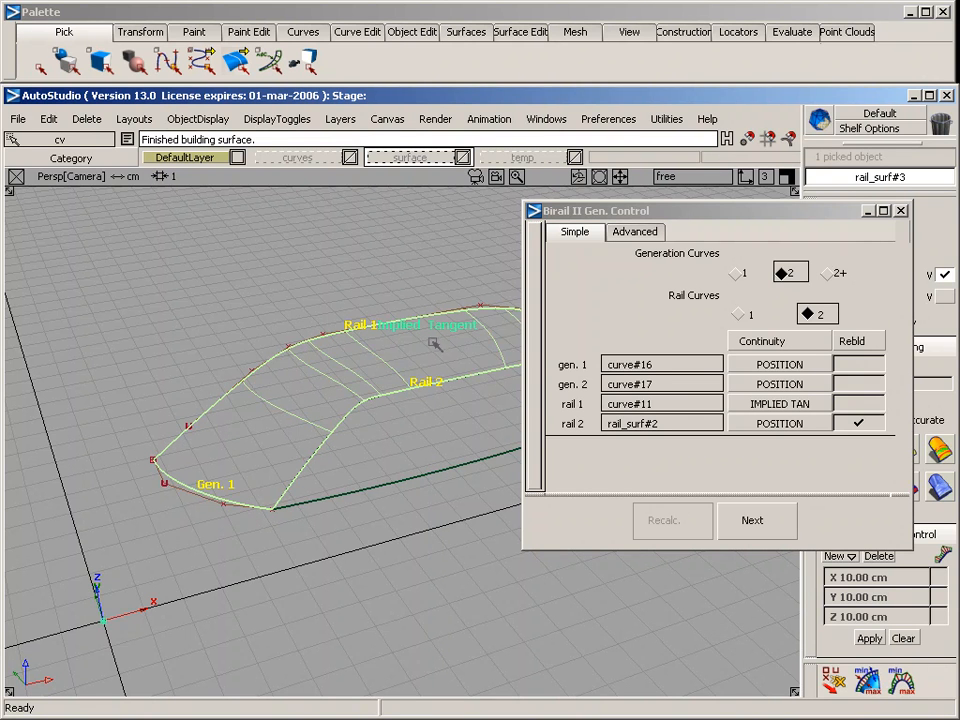
{"action": "left_click_drag", "start_coordinate": [435, 344], "coordinate": [355, 347], "text": "alt+shift"}
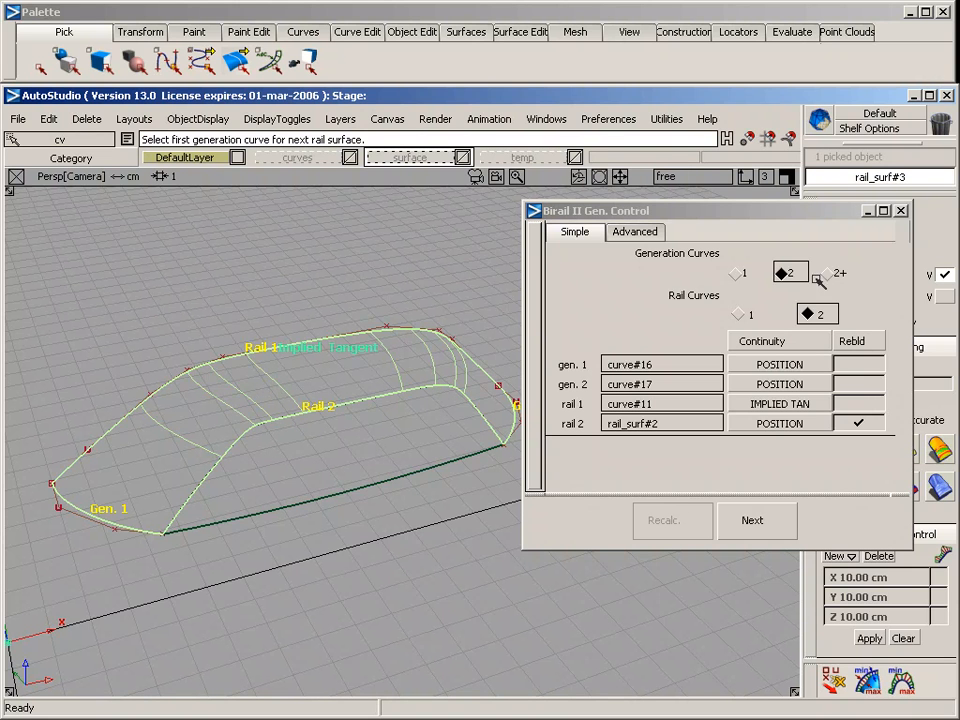
{"action": "left_click", "coordinate": [900, 210]}
Pick all the cabin curves and surfaces and assign them to the surface layer
{"action": "middle_click_drag", "start_coordinate": [353, 469], "coordinate": [467, 441], "text": "alt+shift"}
{"action": "right_click_drag", "start_coordinate": [467, 441], "coordinate": [433, 452], "text": "alt+shift"}
{"action": "mouse_move", "coordinate": [361, 469]}
{"action": "left_mouse_down", "text": "ctrl+shift"}
{"action": "mouse_move", "coordinate": [364, 354]}
{"action": "mouse_move", "coordinate": [251, 333]}
{"action": "mouse_move", "coordinate": [567, 487]}
{"action": "left_mouse_up", "text": "ctrl+shift"}
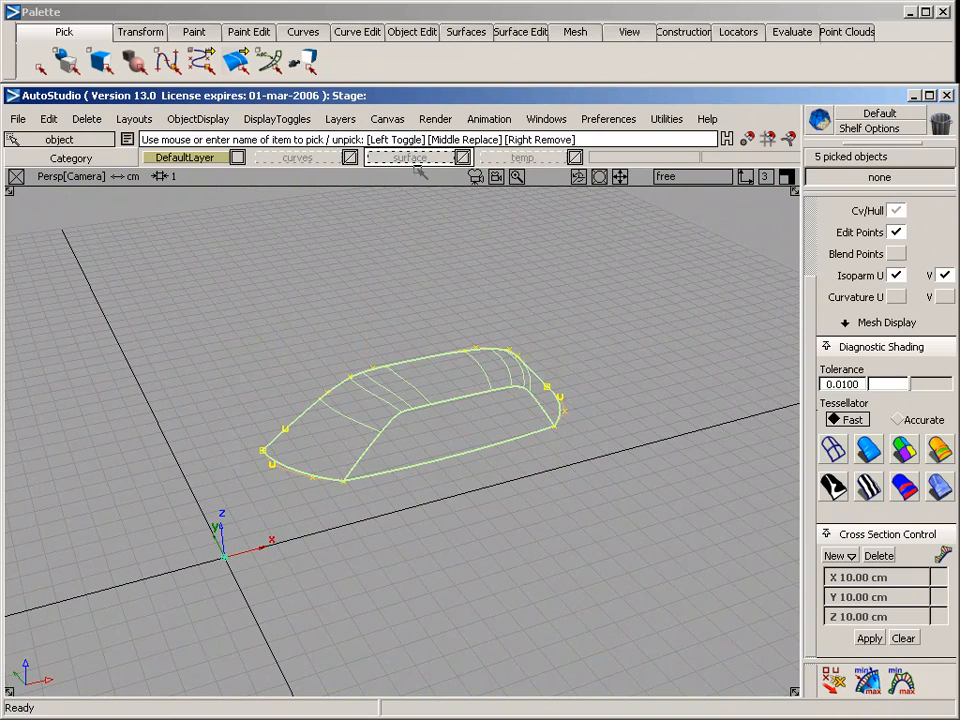
{"action": "right_click_drag", "start_coordinate": [410, 157], "coordinate": [407, 238]}
{"action": "left_click_drag", "start_coordinate": [375, 401], "coordinate": [332, 401], "text": "alt+shift"}
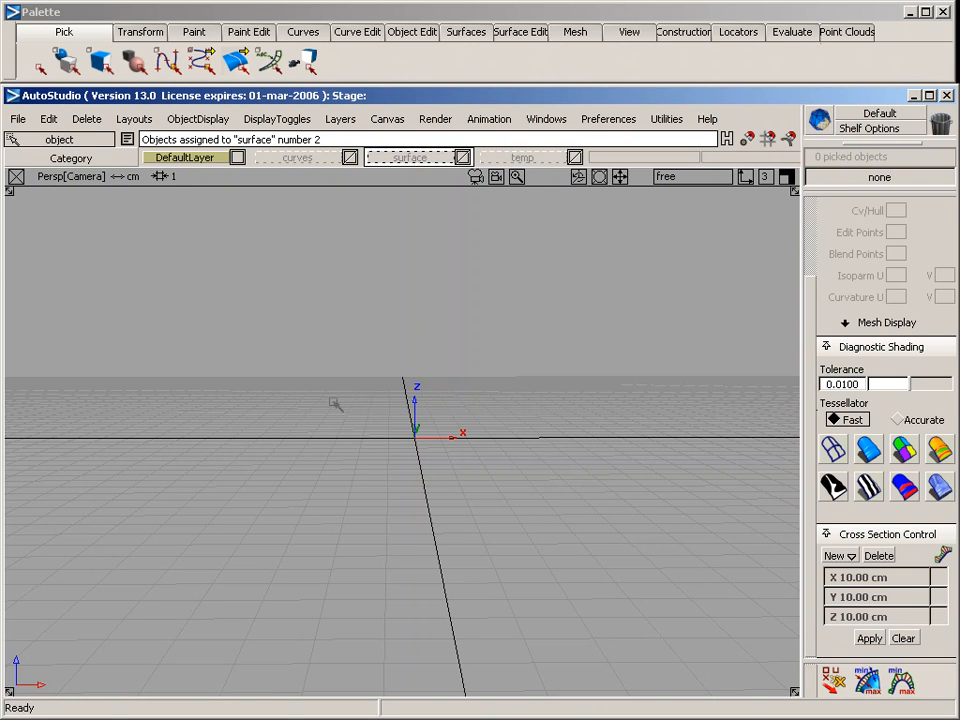
Draw a shallow four-CV curve in the top view, running along x and bowing outward from the centreline
{"action": "key", "text": "F5"}
{"action": "middle_click_drag", "start_coordinate": [200, 450], "coordinate": [356, 410], "text": "alt+shift"}
{"action": "left_click_drag", "start_coordinate": [289, 435], "coordinate": [279, 193], "text": "ctrl+shift"}
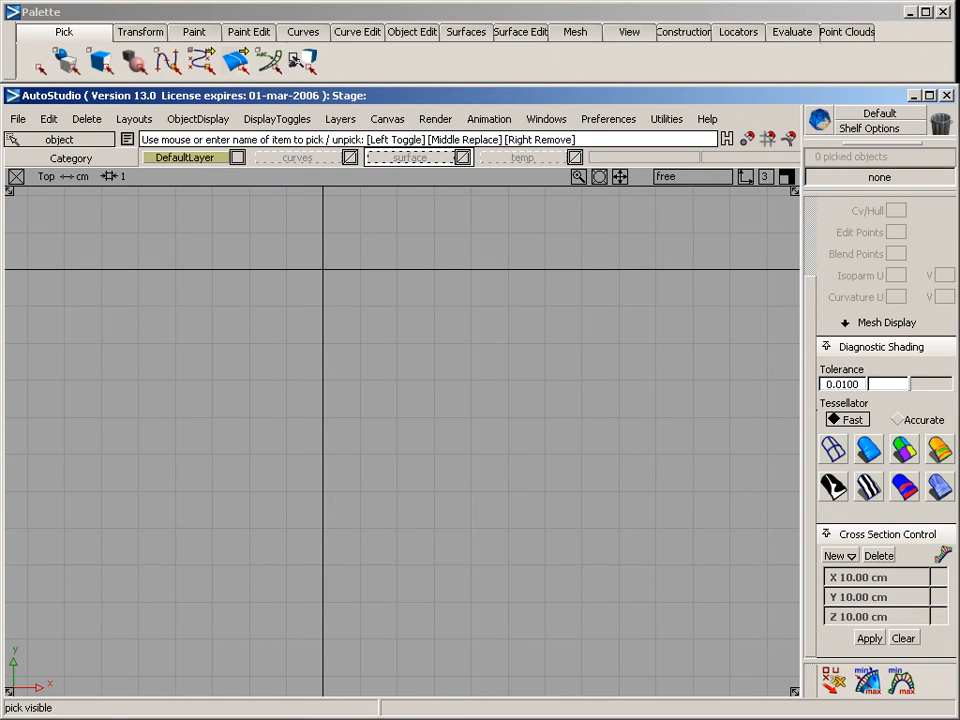
{"action": "left_click", "coordinate": [303, 31]}
{"action": "mouse_move", "coordinate": [318, 80]}
{"action": "left_click", "coordinate": [470, 83]}
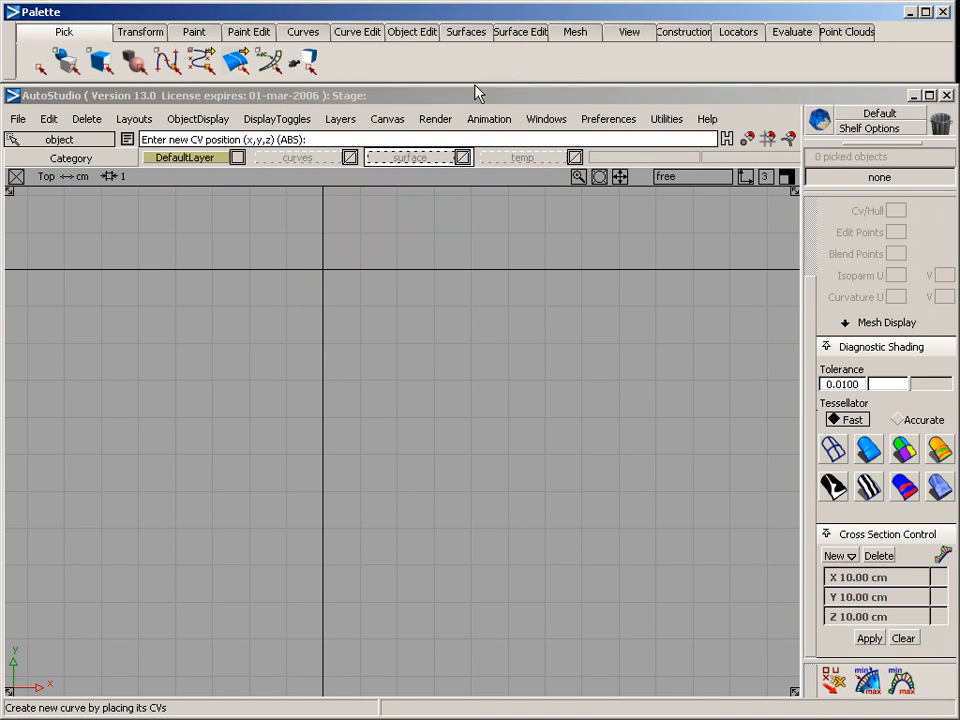
{"action": "middle_click_drag", "start_coordinate": [300, 246], "coordinate": [420, 233], "text": "alt+shift"}
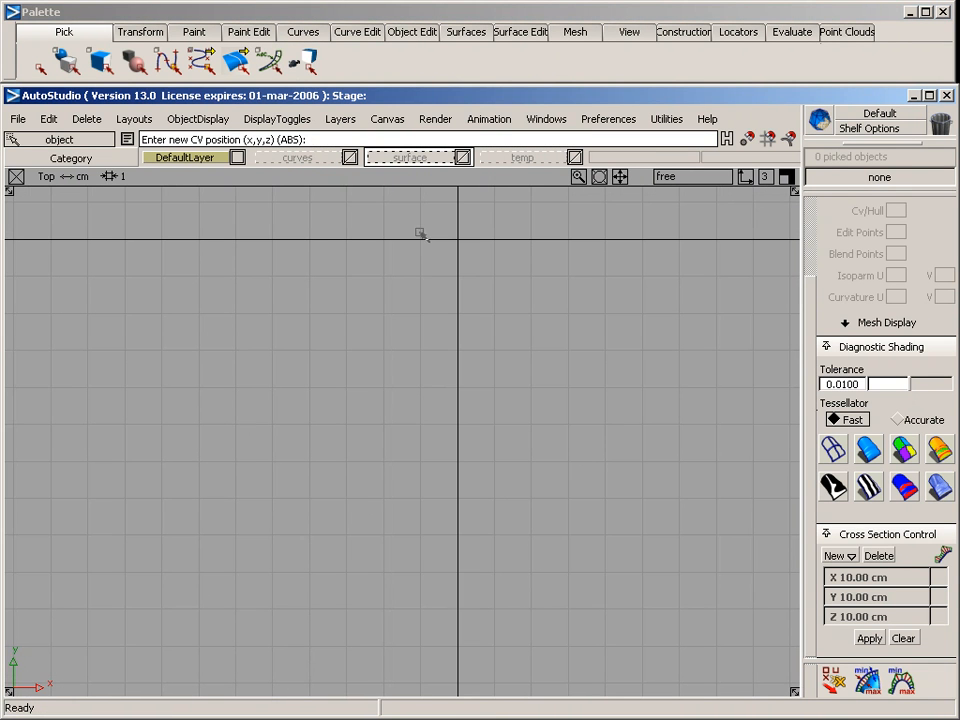
{"action": "left_click", "coordinate": [186, 344]}
{"action": "left_click", "coordinate": [304, 372]}
{"action": "left_click", "coordinate": [488, 382]}
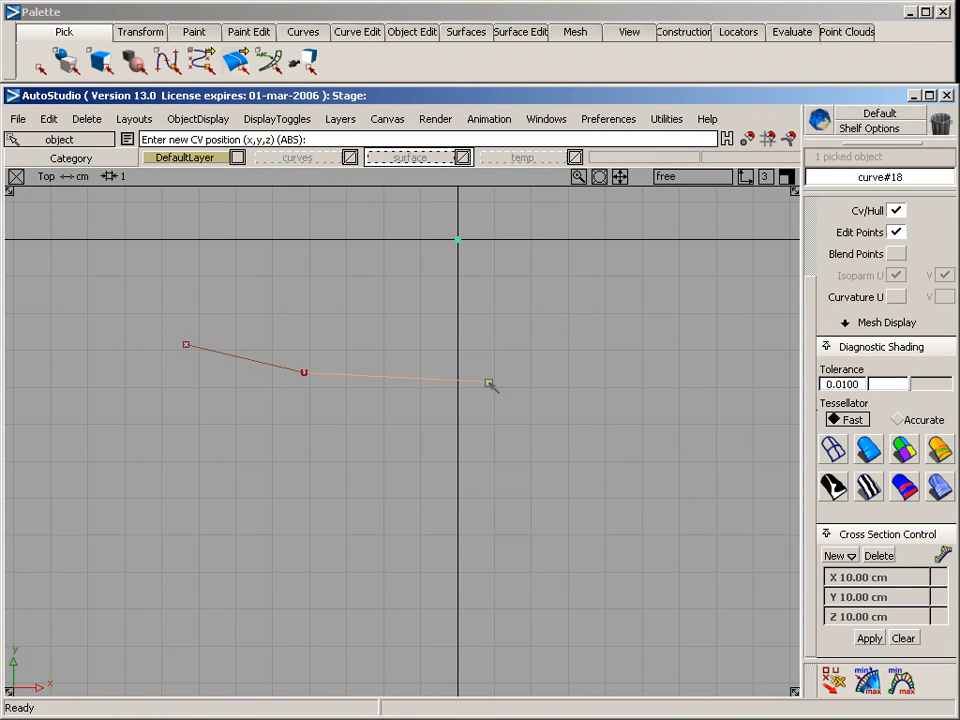
{"action": "left_click", "coordinate": [658, 344]}
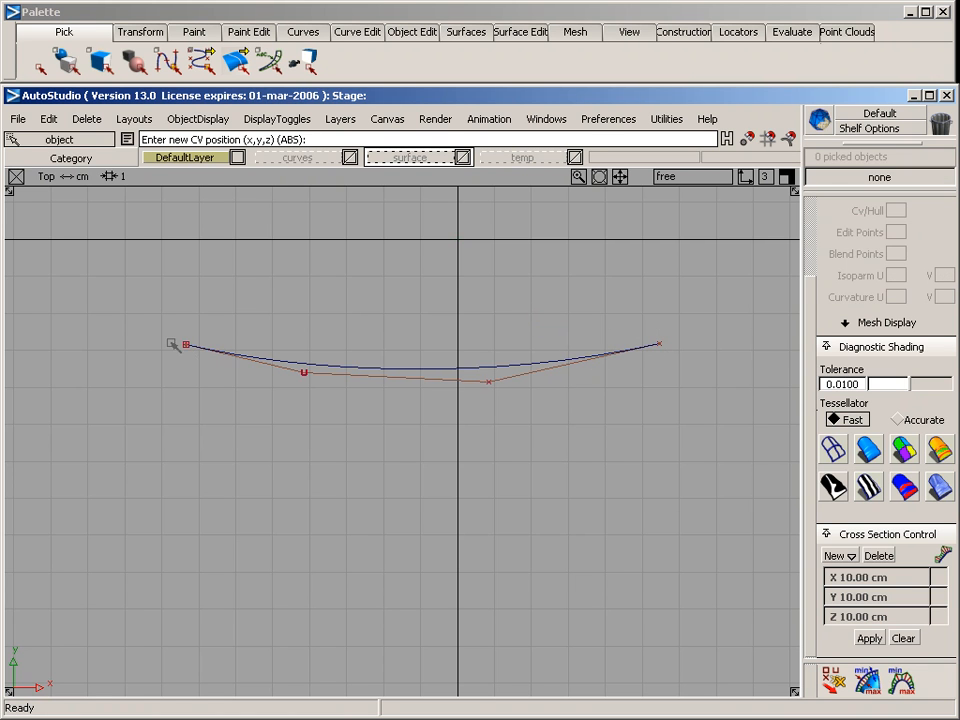
Draw a four-CV upright curve in the back view, starting at the low-x end of the bowed curve and leaning inward at its upper end
{"action": "left_click_drag", "start_coordinate": [356, 331], "coordinate": [356, 246], "text": "ctrl+shift"}
{"action": "left_click", "coordinate": [202, 326], "text": "ctrl"}
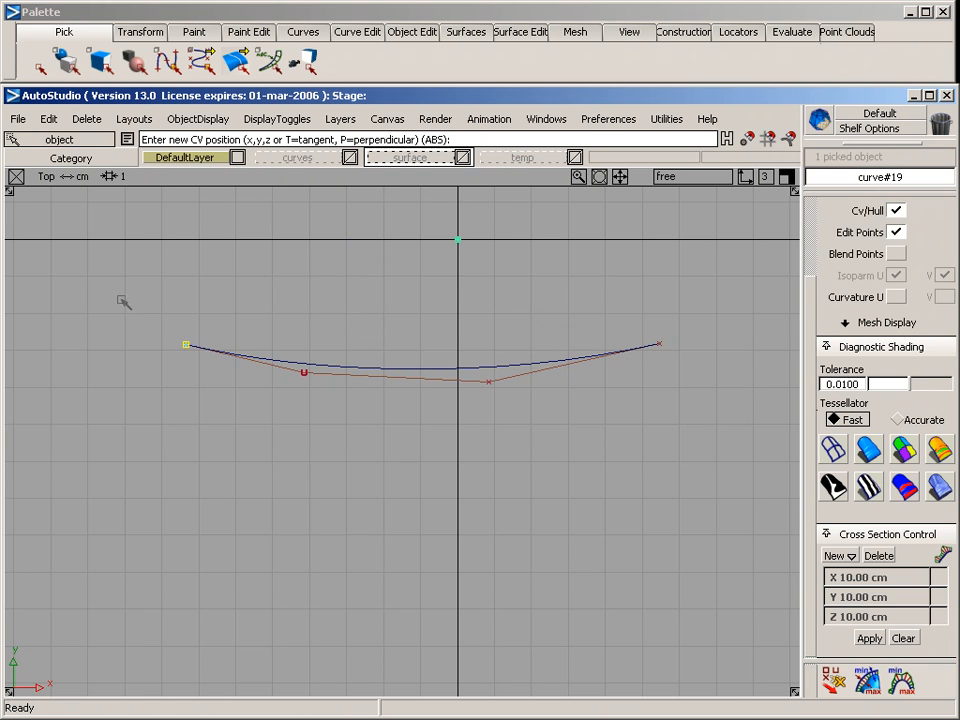
{"action": "key", "text": "F7"}
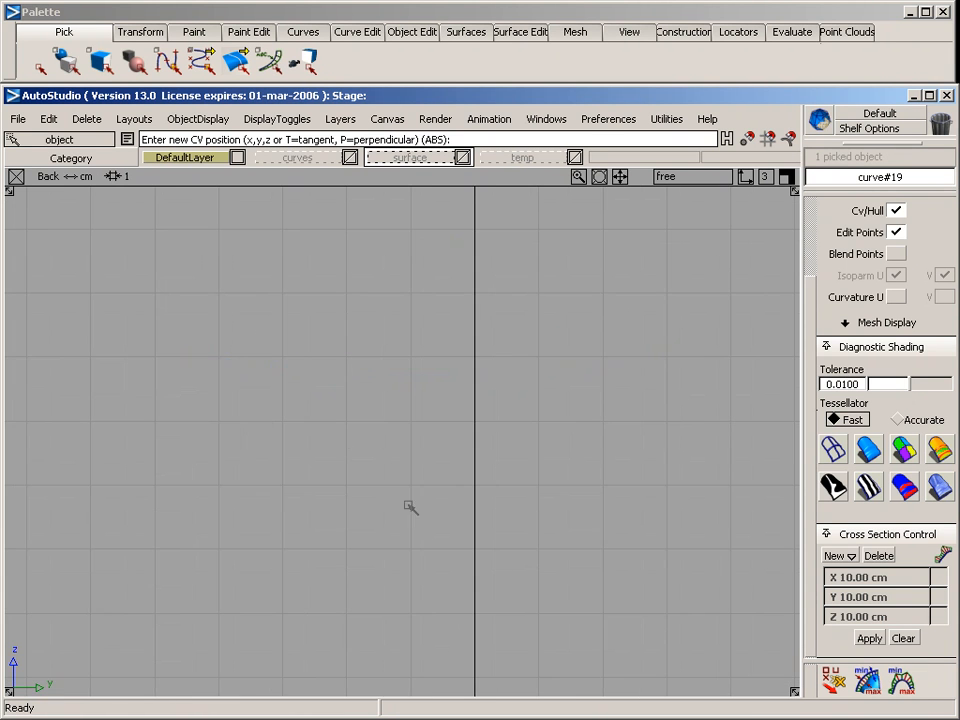
{"action": "right_click_drag", "start_coordinate": [409, 506], "coordinate": [339, 578], "text": "alt+shift"}
{"action": "middle_click_drag", "start_coordinate": [354, 519], "coordinate": [428, 320], "text": "alt+shift"}
{"action": "right_click_drag", "start_coordinate": [416, 325], "coordinate": [473, 402], "text": "alt+shift"}
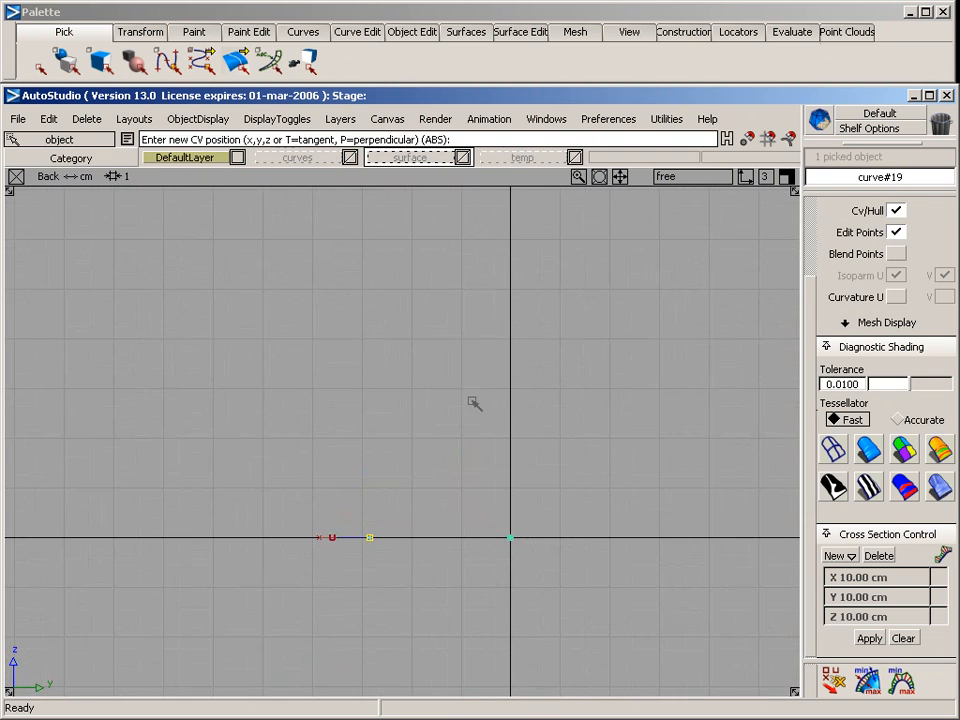
{"action": "left_click", "coordinate": [366, 451]}
{"action": "left_click", "coordinate": [368, 360]}
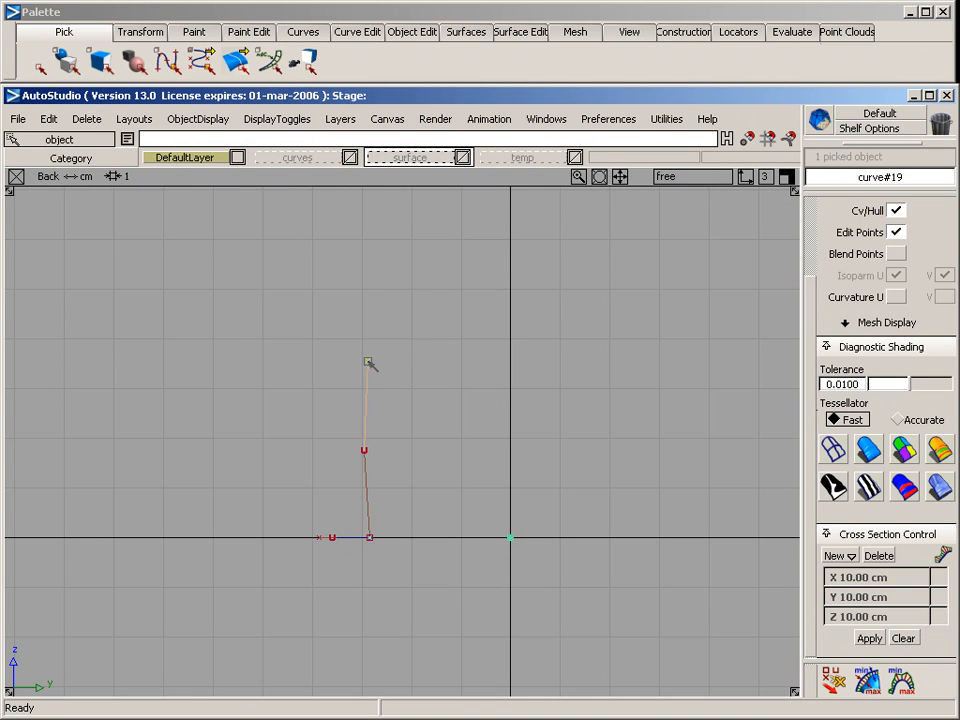
{"action": "left_click", "coordinate": [385, 293]}
{"action": "left_click_drag", "start_coordinate": [355, 422], "coordinate": [471, 472], "text": "ctrl+shift"}
{"action": "key", "text": "F8"}
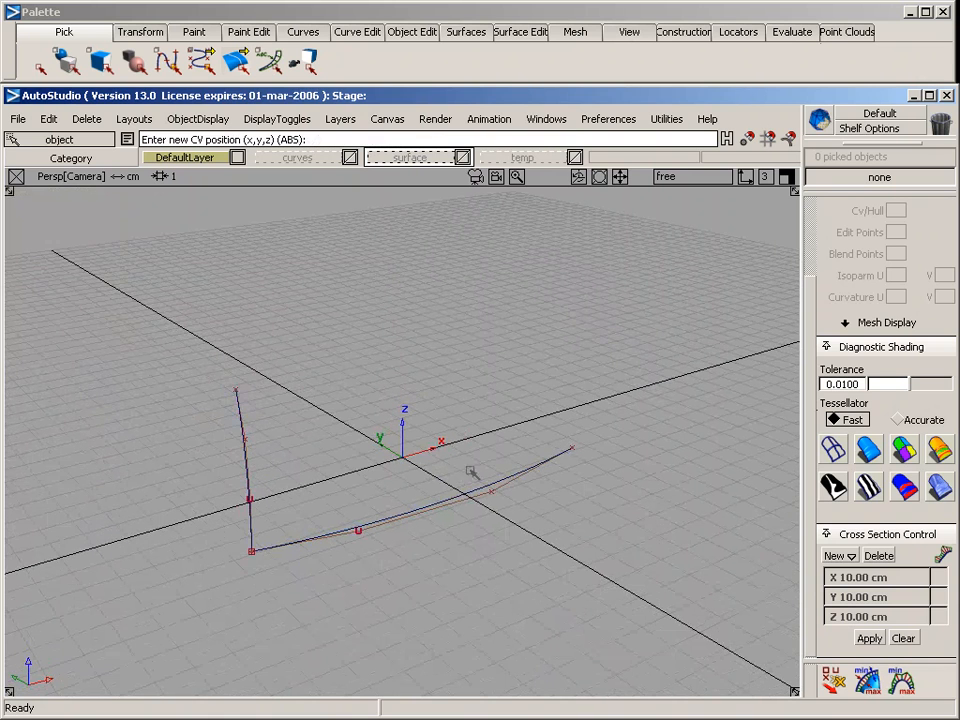
Set up a rail surface with one generation curve and one rail curve, using position continuity on the rail
{"action": "left_click", "coordinate": [454, 31]}
{"action": "mouse_move", "coordinate": [533, 152]}
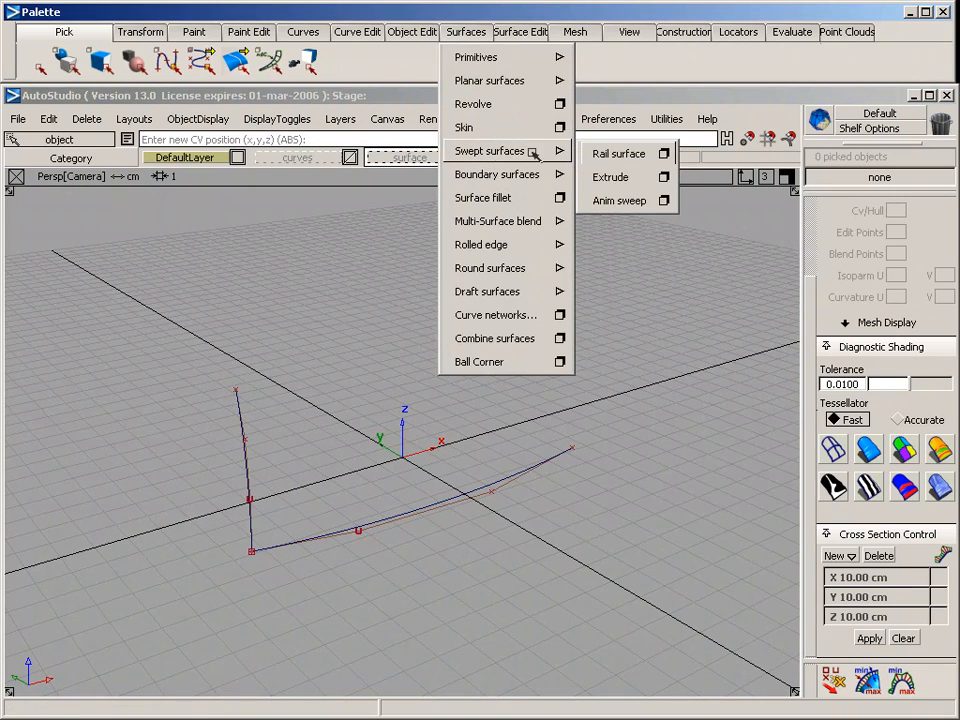
{"action": "left_click", "coordinate": [664, 153]}
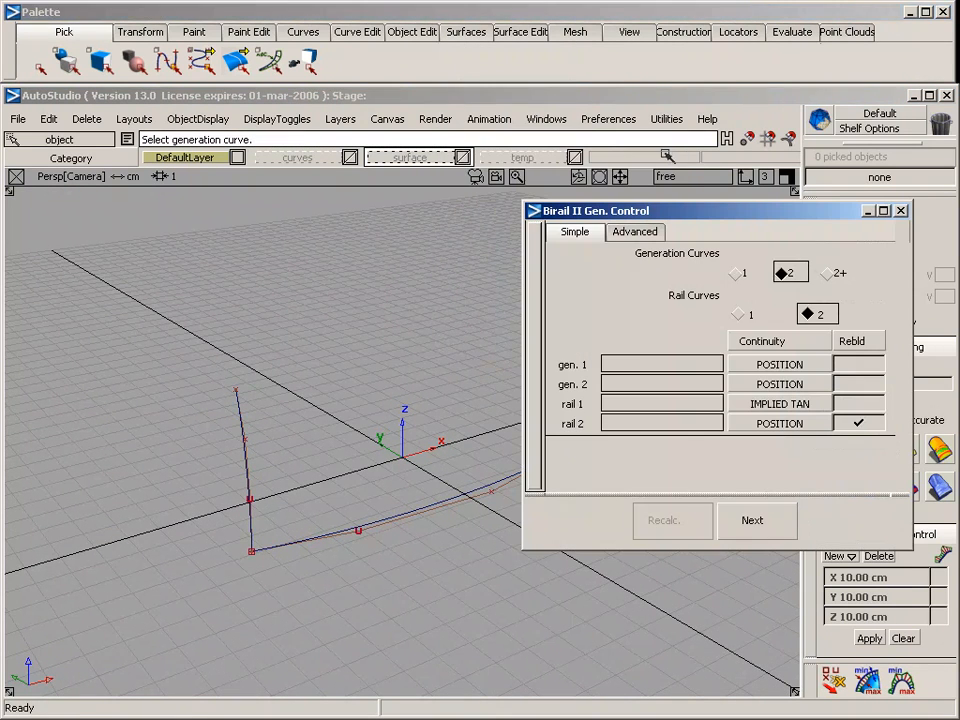
{"action": "left_click", "coordinate": [741, 272]}
{"action": "left_click", "coordinate": [741, 316]}
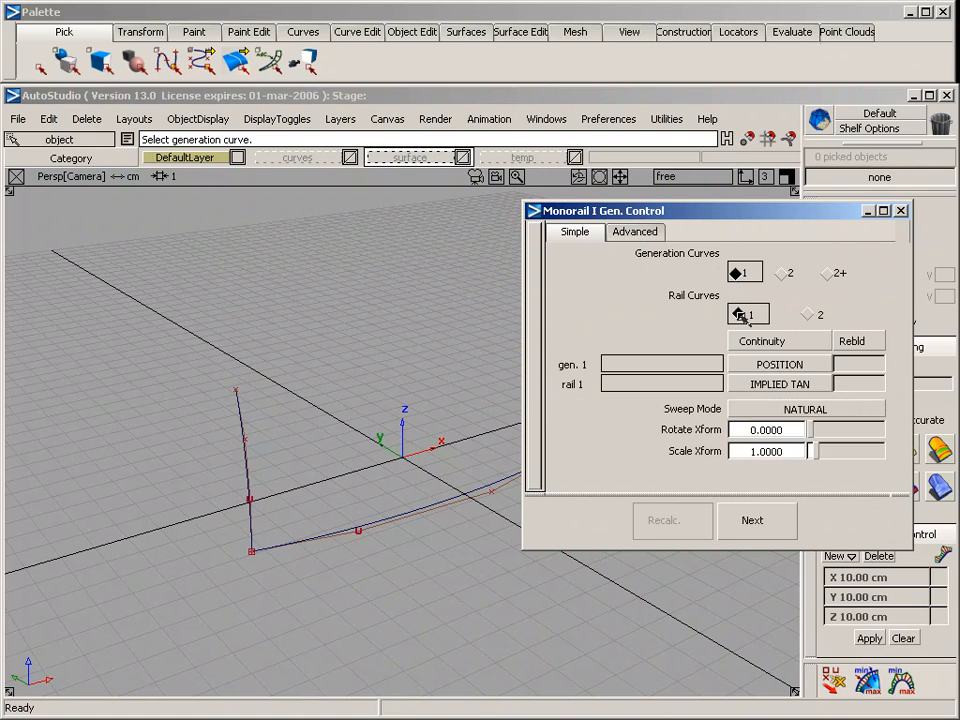
{"action": "left_click", "coordinate": [777, 383]}
{"action": "left_click", "coordinate": [761, 522]}
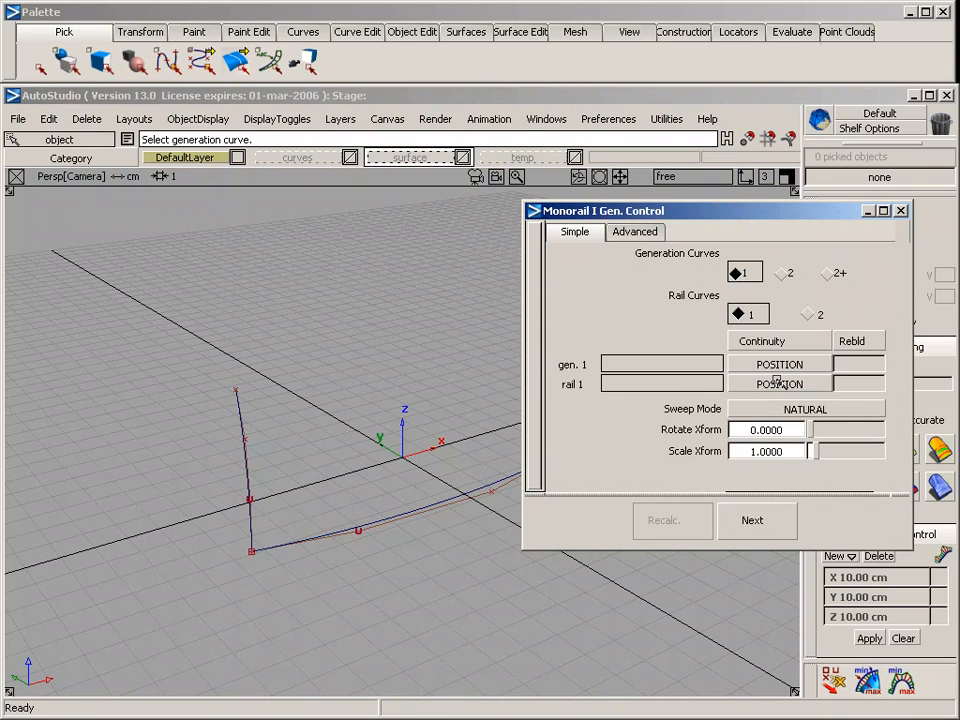
Build the body side surface by sweeping the upright curve along the bowed curve as rail
{"action": "left_click", "coordinate": [250, 467]}
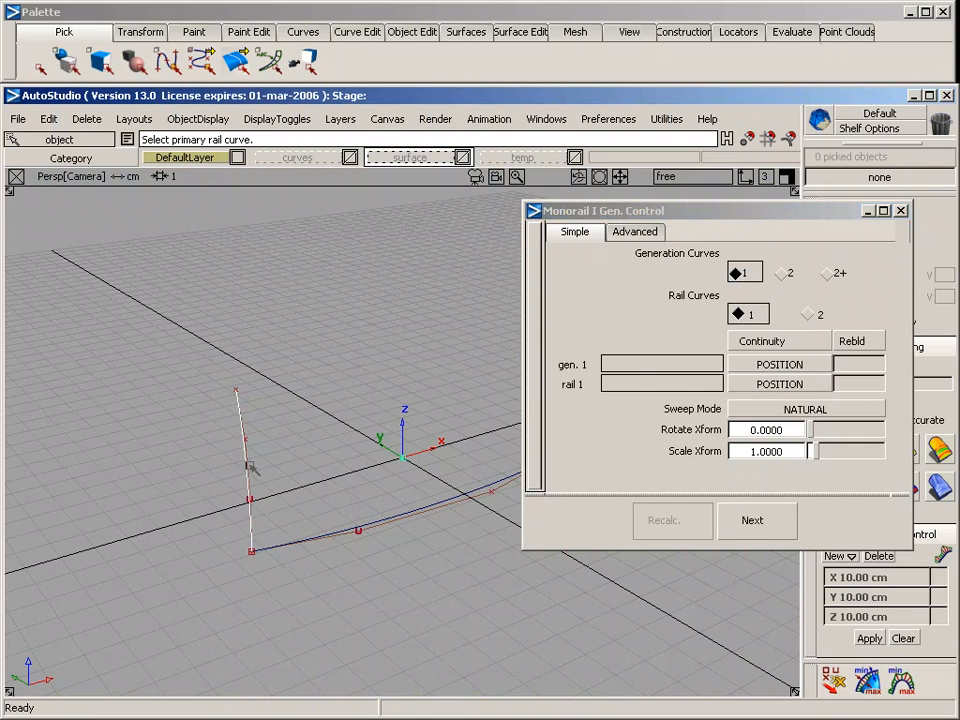
{"action": "left_click", "coordinate": [305, 541]}
{"action": "left_click_drag", "start_coordinate": [360, 559], "coordinate": [254, 428], "text": "alt+shift"}
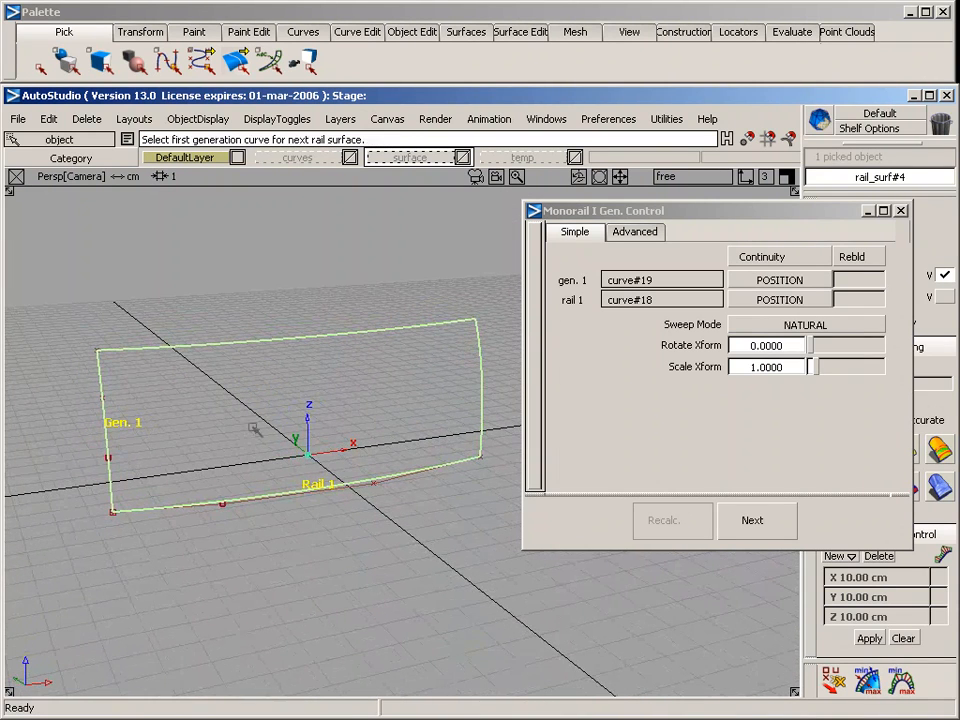
{"action": "left_click", "coordinate": [901, 210]}
Move the bowed rail curve's last CV about three and a half grid squares along positive x in the top view to lengthen the side surface
{"action": "left_click_drag", "start_coordinate": [388, 408], "coordinate": [513, 465], "text": "ctrl+shift"}
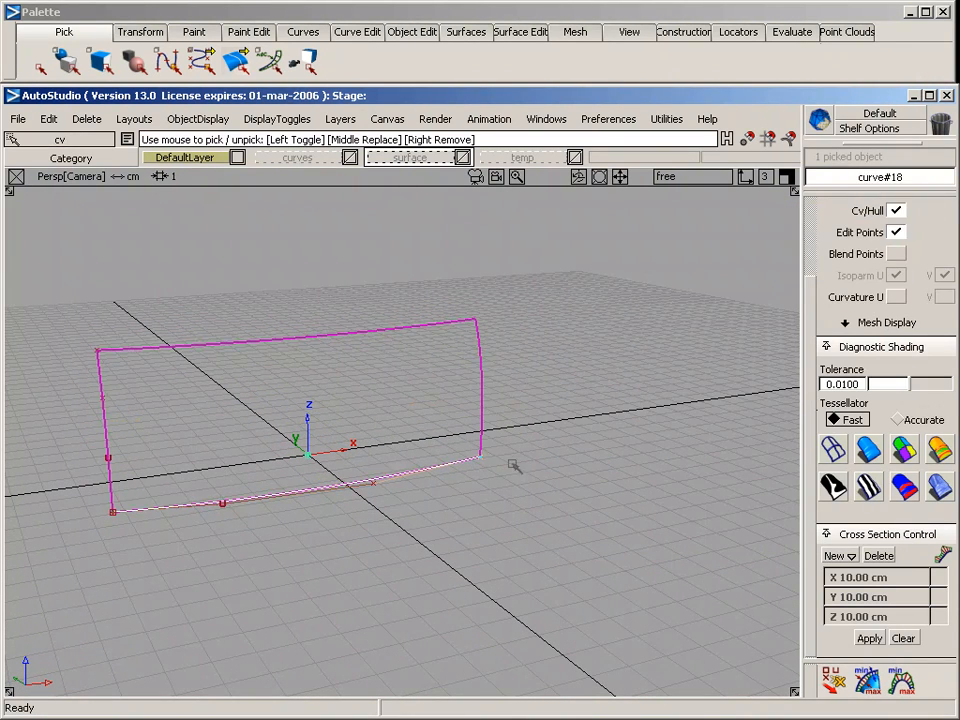
{"action": "key", "text": "F5"}
{"action": "right_click_drag", "start_coordinate": [368, 486], "coordinate": [366, 450], "text": "ctrl+shift"}
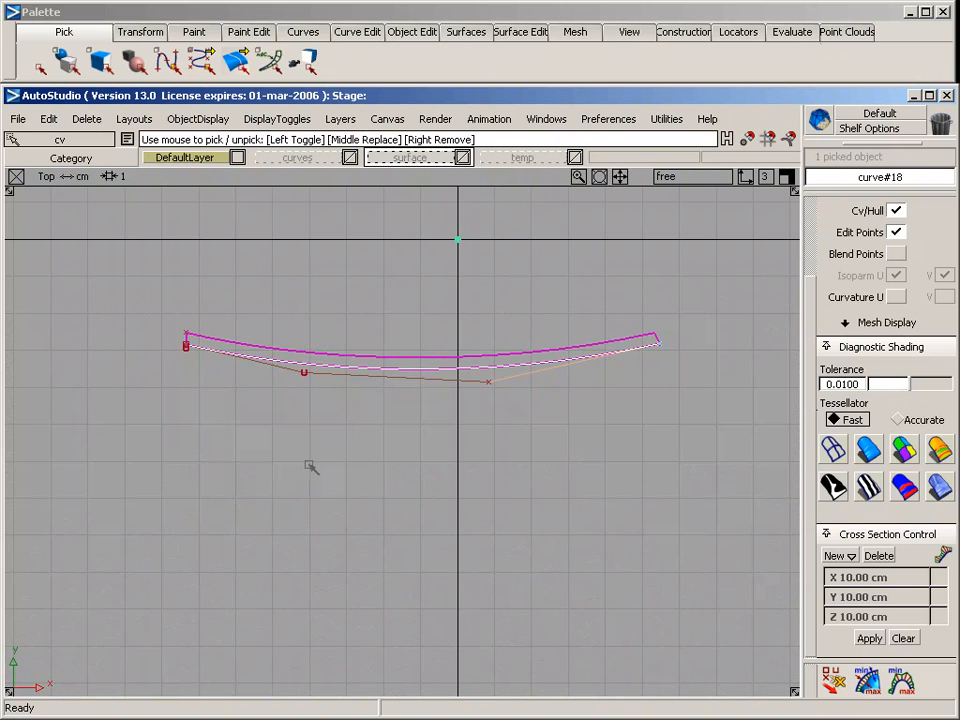
{"action": "middle_click_drag", "start_coordinate": [311, 467], "coordinate": [433, 468]}
{"action": "left_click_drag", "start_coordinate": [342, 546], "coordinate": [323, 442], "text": "ctrl+shift"}
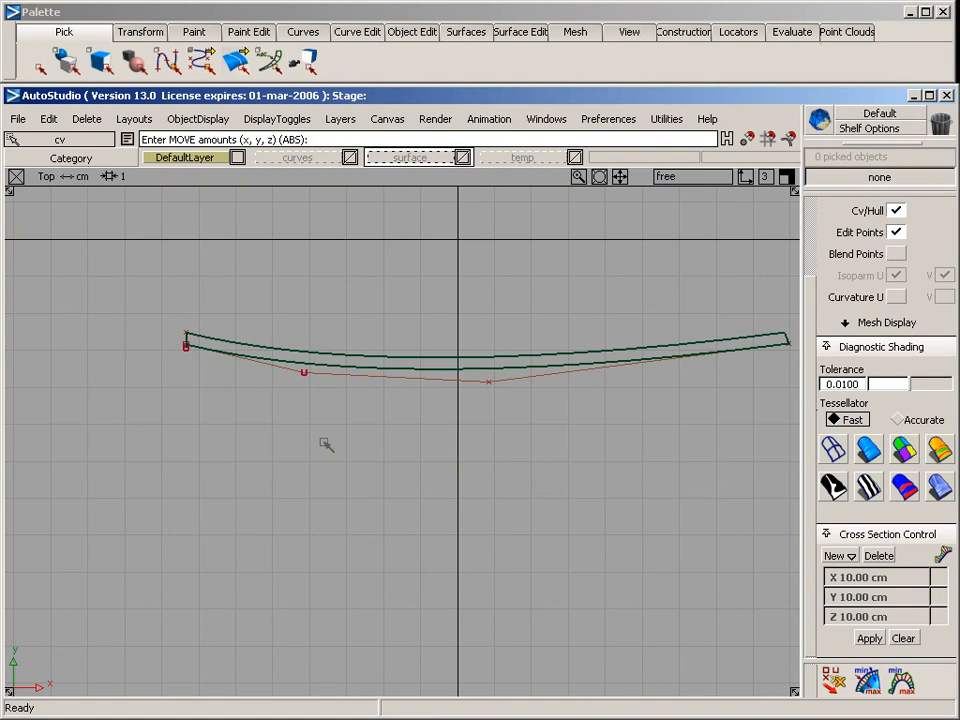
Place a circle over the side surface's lower edge in the side view, near its low-x end, and scale it to 4
{"action": "key", "text": "F6"}
{"action": "middle_click_drag", "start_coordinate": [161, 510], "coordinate": [555, 394], "text": "alt+shift"}
{"action": "right_click_drag", "start_coordinate": [460, 422], "coordinate": [328, 429], "text": "alt+shift"}
{"action": "mouse_move", "coordinate": [328, 429]}
{"action": "middle_mouse_down", "text": "alt+shift"}
{"action": "mouse_move", "coordinate": [401, 394]}
{"action": "mouse_move", "coordinate": [345, 431]}
{"action": "middle_mouse_up", "text": "alt+shift"}
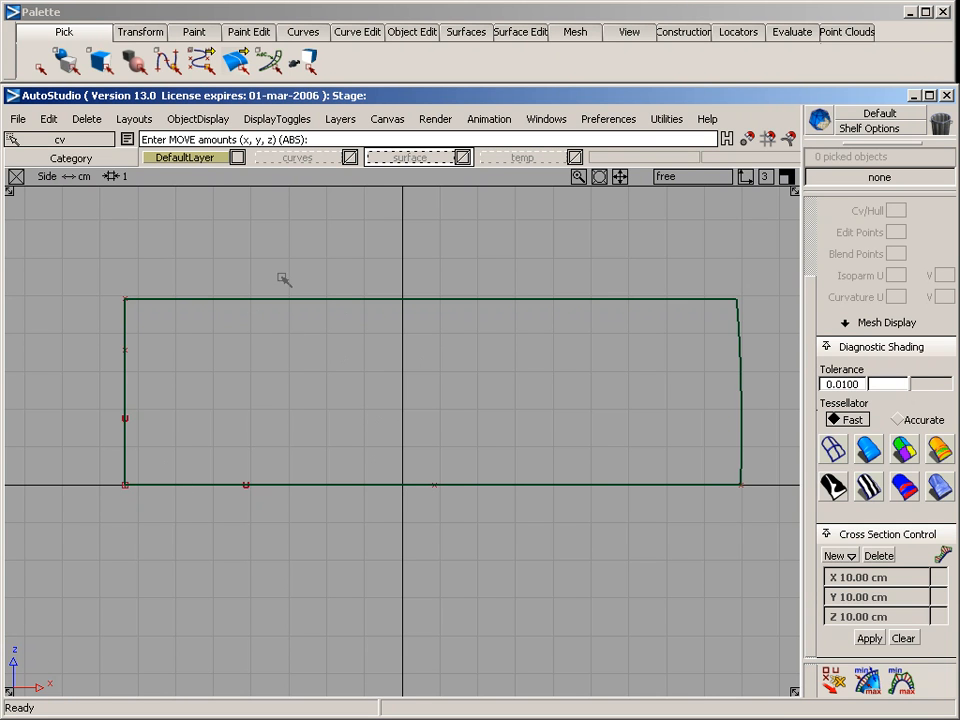
{"action": "left_click_drag", "start_coordinate": [238, 454], "coordinate": [233, 309], "text": "ctrl+shift"}
{"action": "left_click", "coordinate": [326, 34]}
{"action": "mouse_move", "coordinate": [321, 58]}
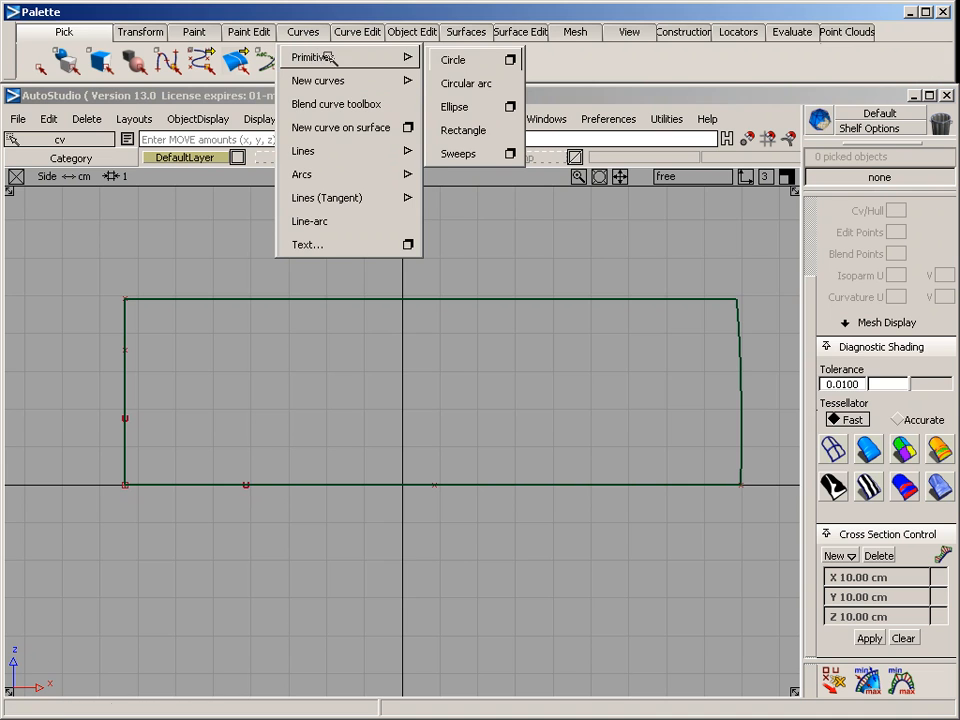
{"action": "left_click", "coordinate": [511, 60]}
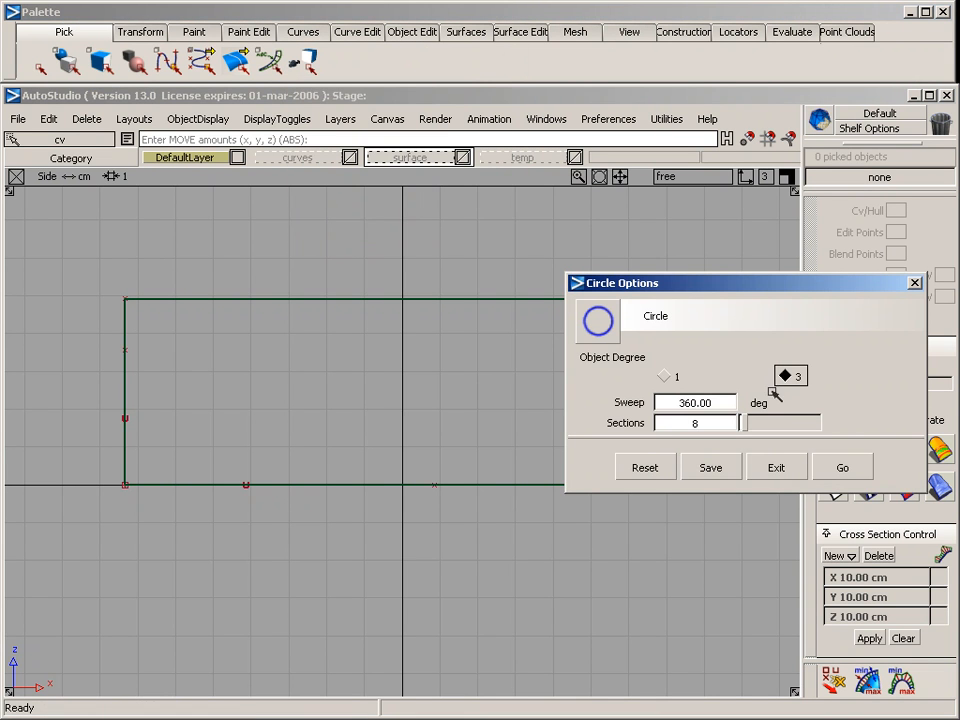
{"action": "left_click", "coordinate": [843, 469]}
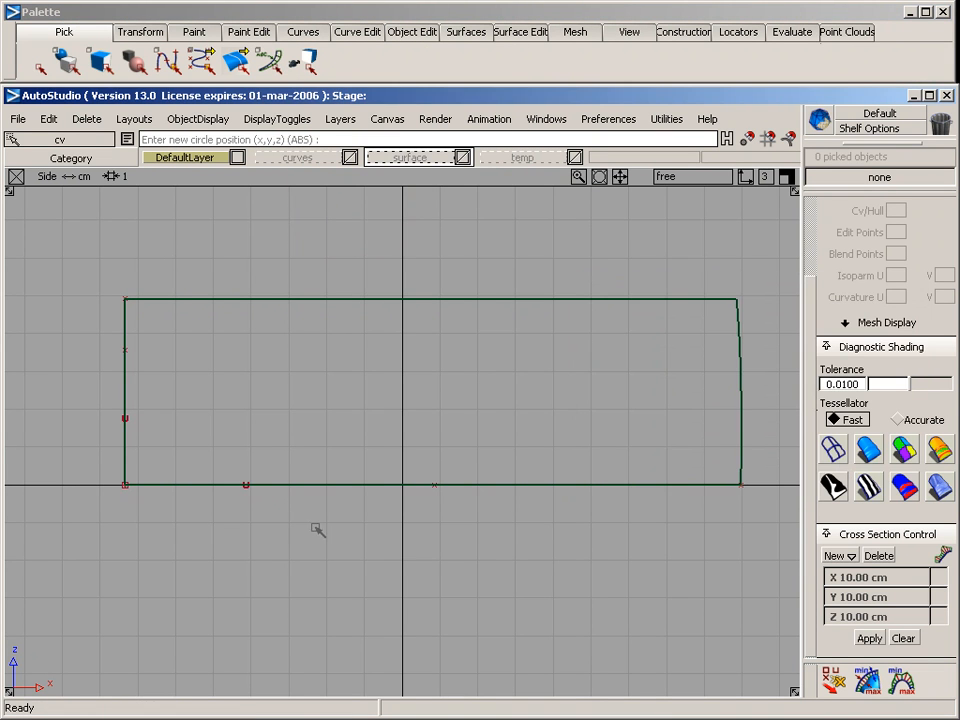
{"action": "left_click", "coordinate": [264, 462]}
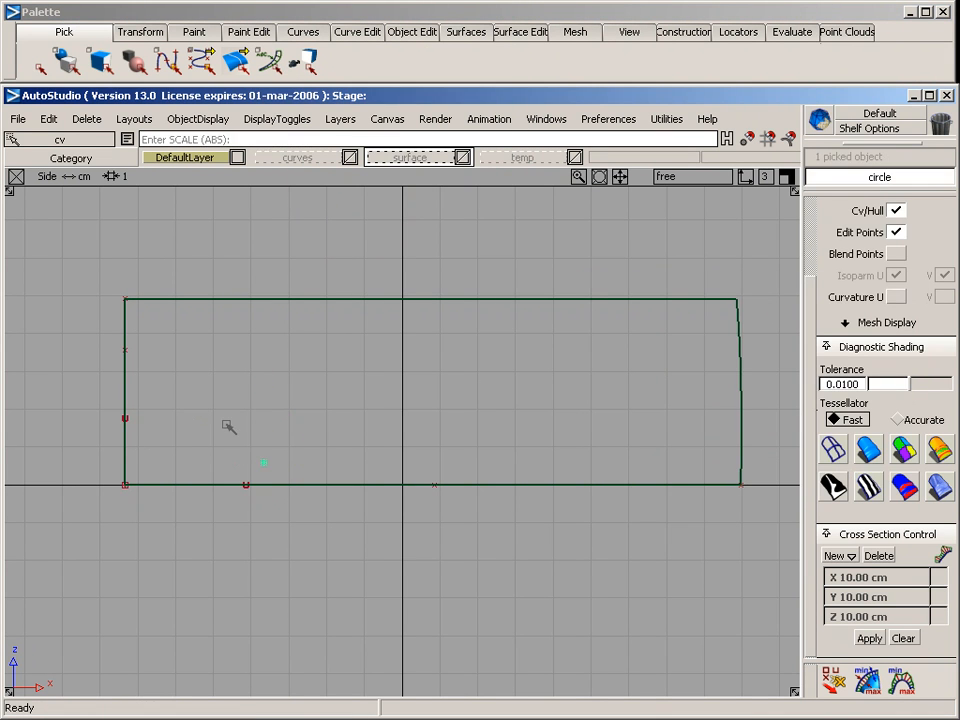
{"action": "type", "text": "4"}
{"action": "key", "text": "Return"}
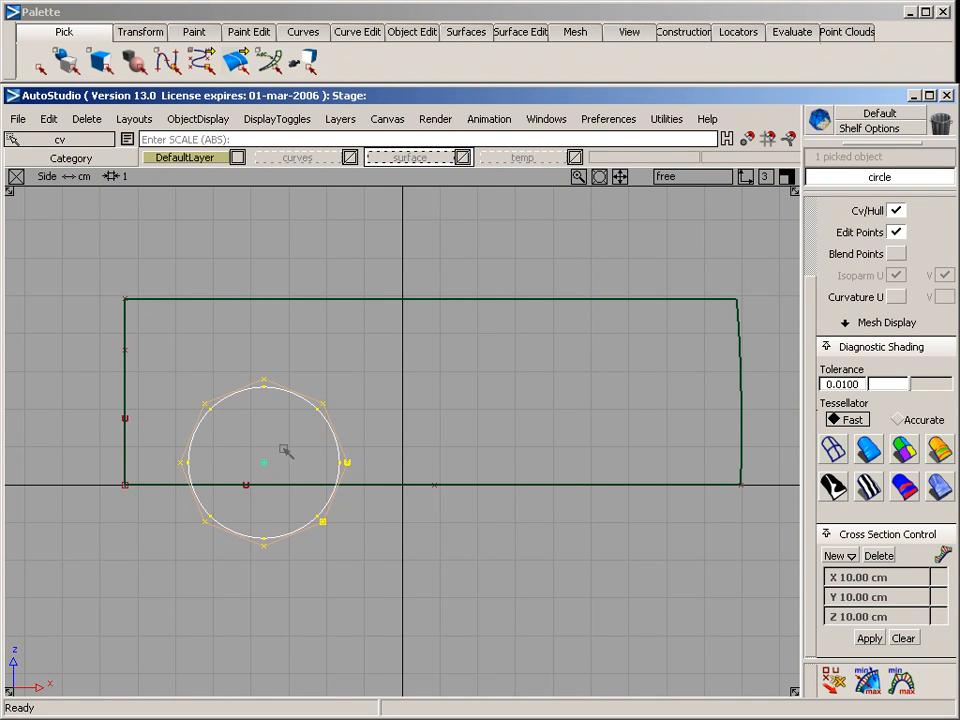
Enlarge the circle to about five grid squares across and move it slightly up and along positive x
{"action": "right_click_drag", "start_coordinate": [283, 449], "coordinate": [318, 444], "text": "ctrl+shift"}
{"action": "left_click_drag", "start_coordinate": [291, 442], "coordinate": [289, 489]}
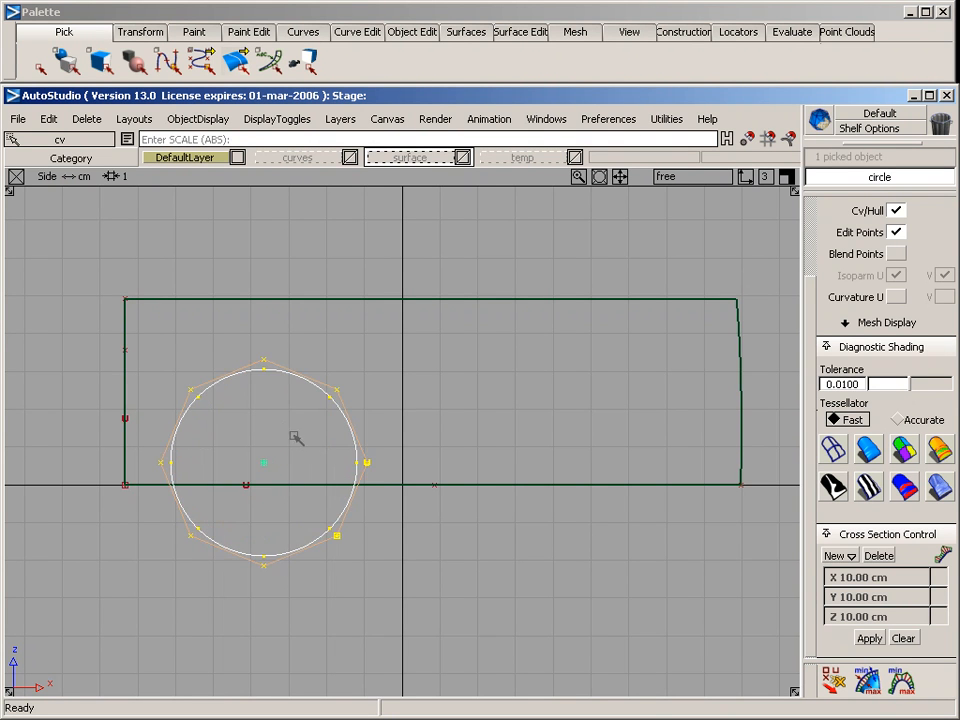
{"action": "left_click_drag", "start_coordinate": [294, 437], "coordinate": [323, 413]}
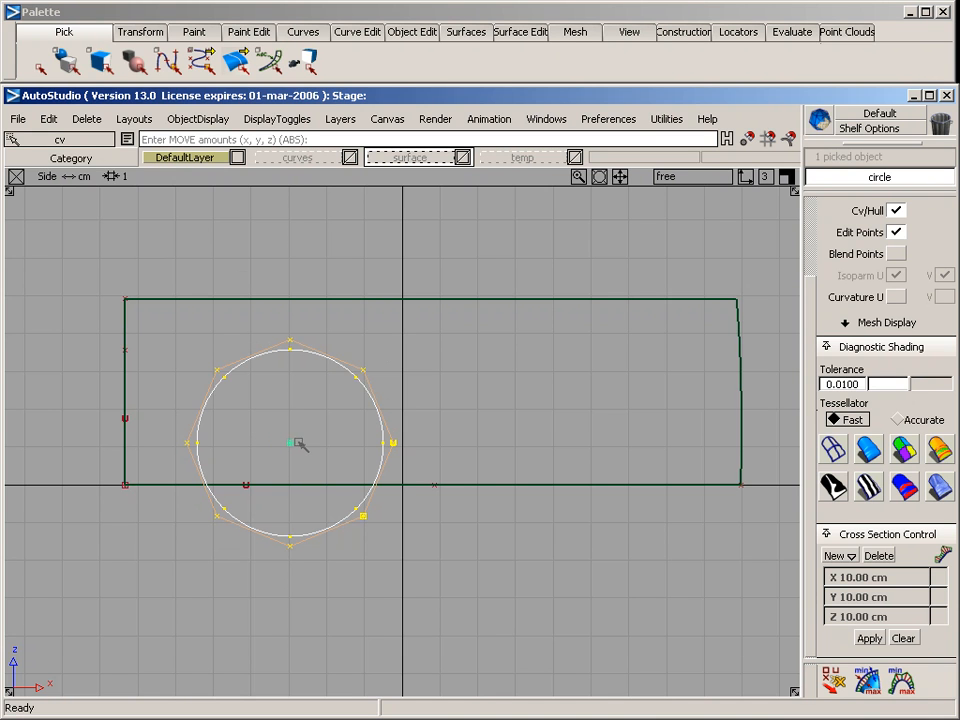
Duplicate the circle and scale the copy slightly larger so it forms a concentric outer ring
{"action": "left_click", "coordinate": [48, 118]}
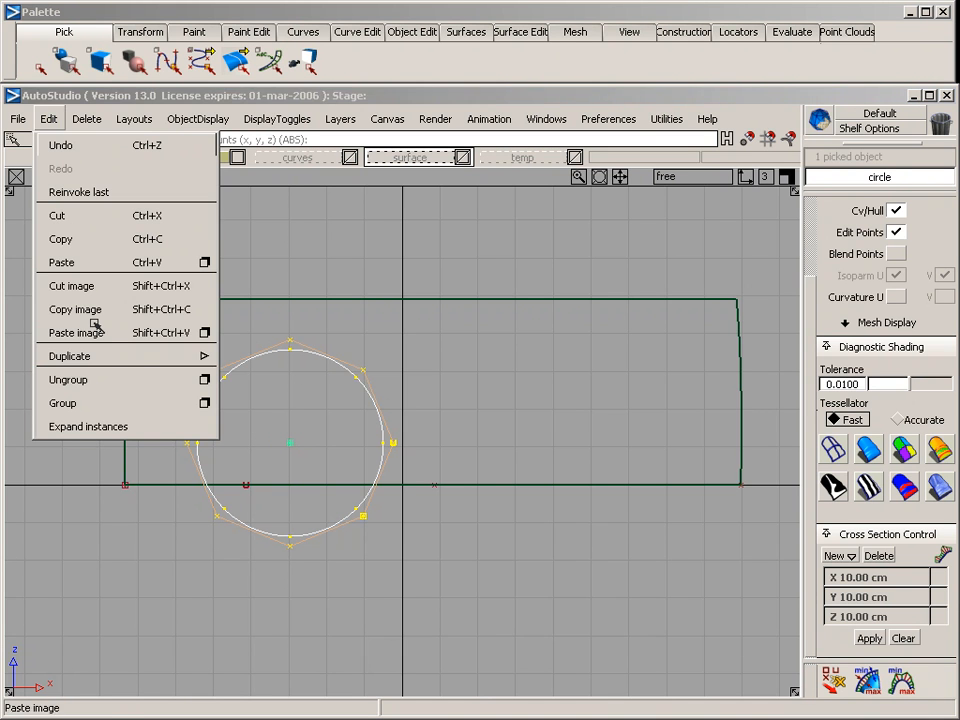
{"action": "mouse_move", "coordinate": [101, 356]}
{"action": "left_click", "coordinate": [253, 357]}
{"action": "left_click_drag", "start_coordinate": [214, 242], "coordinate": [274, 271], "text": "ctrl+shift"}
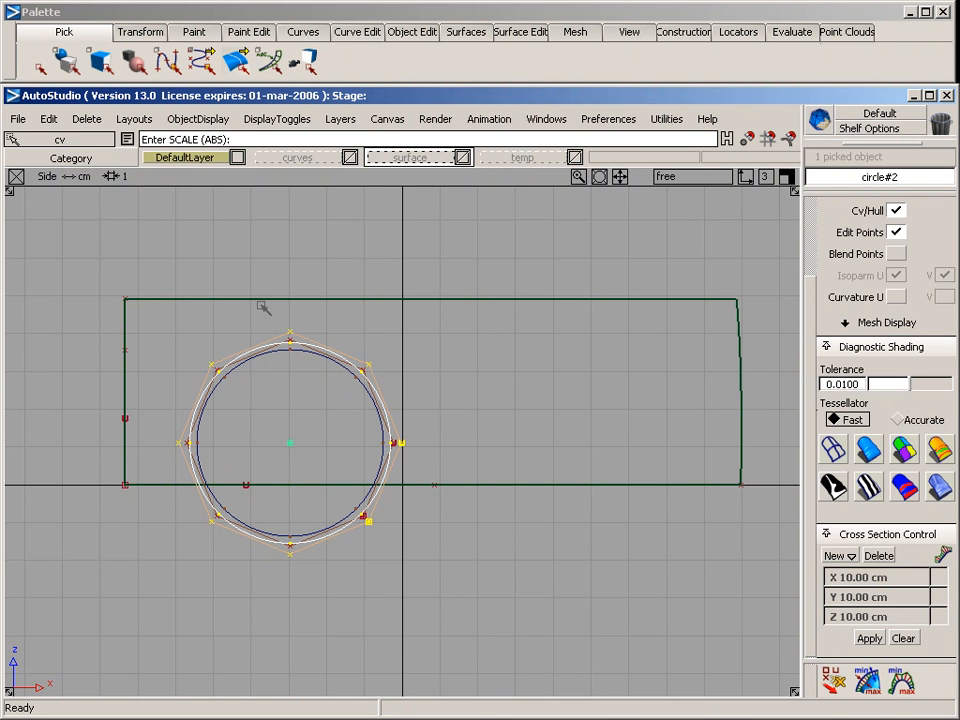
Duplicate the inner circle and scale the copy to about seven grid squares across as a wide concentric outer ring
{"action": "mouse_move", "coordinate": [190, 411]}
{"action": "left_mouse_down", "text": "ctrl+shift"}
{"action": "mouse_move", "coordinate": [199, 283]}
{"action": "mouse_move", "coordinate": [242, 338]}
{"action": "left_mouse_up", "text": "ctrl+shift"}
{"action": "left_click", "coordinate": [243, 364]}
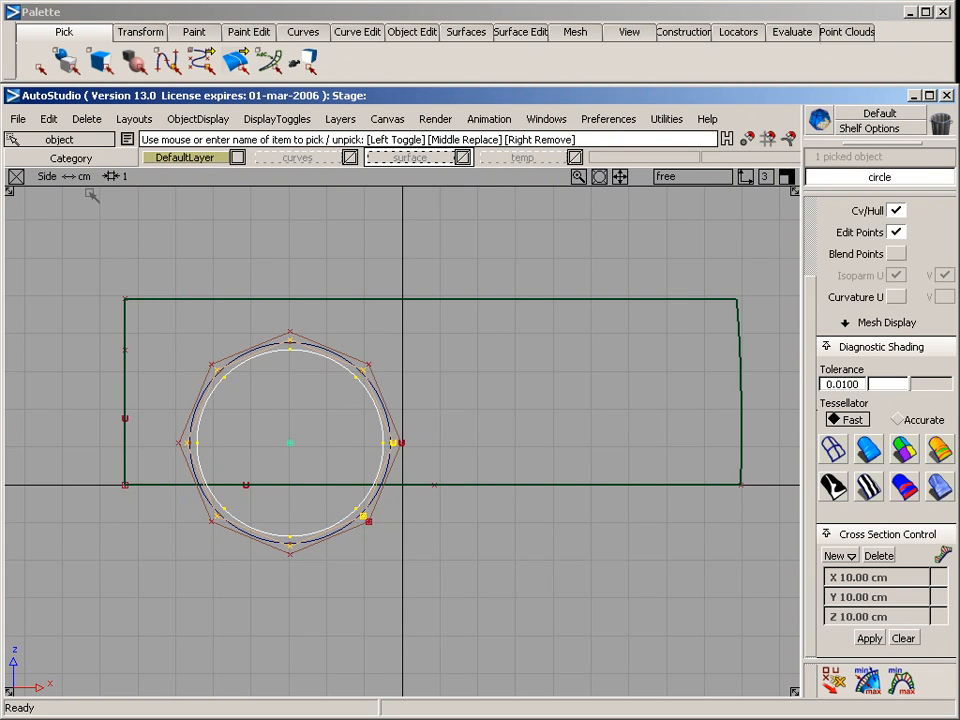
{"action": "left_click", "coordinate": [48, 118]}
{"action": "mouse_move", "coordinate": [40, 356]}
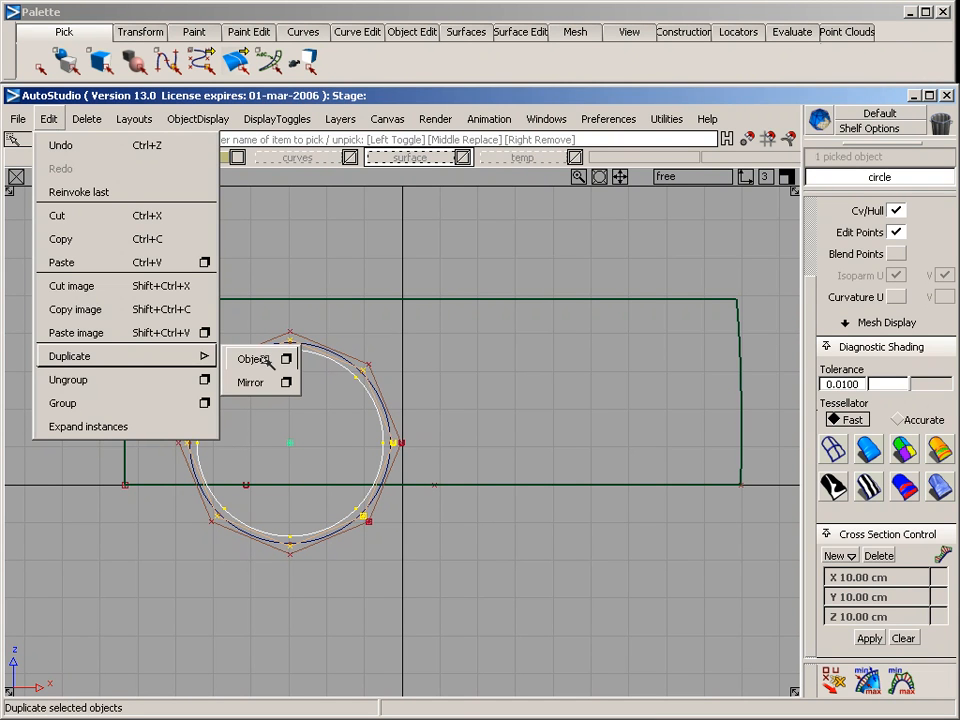
{"action": "left_click", "coordinate": [265, 360]}
{"action": "left_click_drag", "start_coordinate": [189, 266], "coordinate": [185, 256], "text": "ctrl+shift"}
{"action": "left_click_drag", "start_coordinate": [124, 242], "coordinate": [208, 246]}
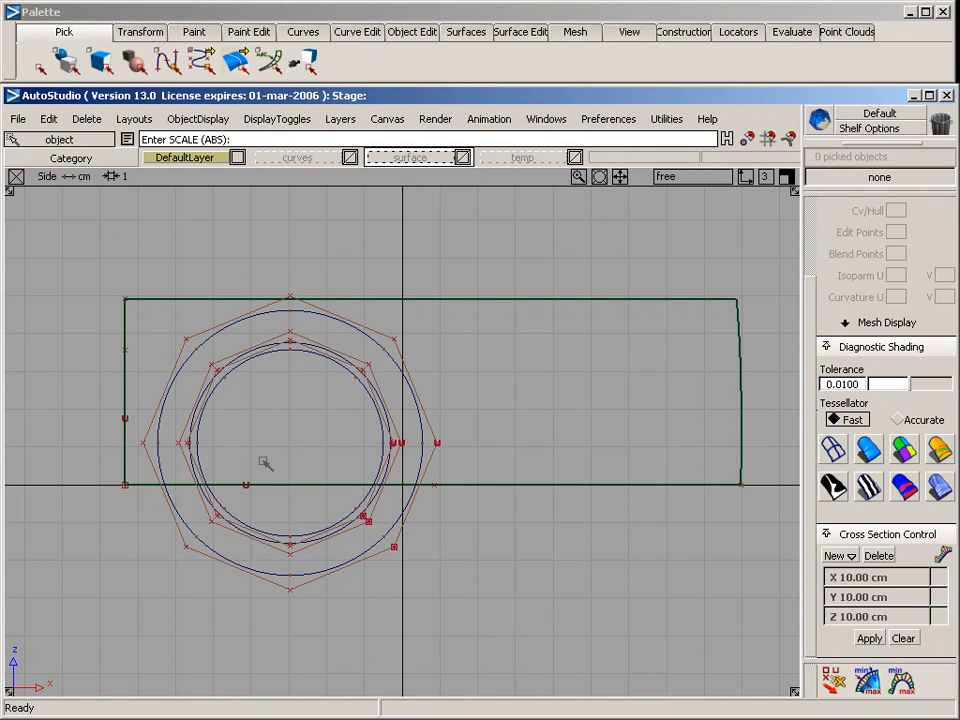
Place a plane primitive over the circles in the side view and scale it to 4, stretched to about 5.95 along x
{"action": "key", "text": "F8"}
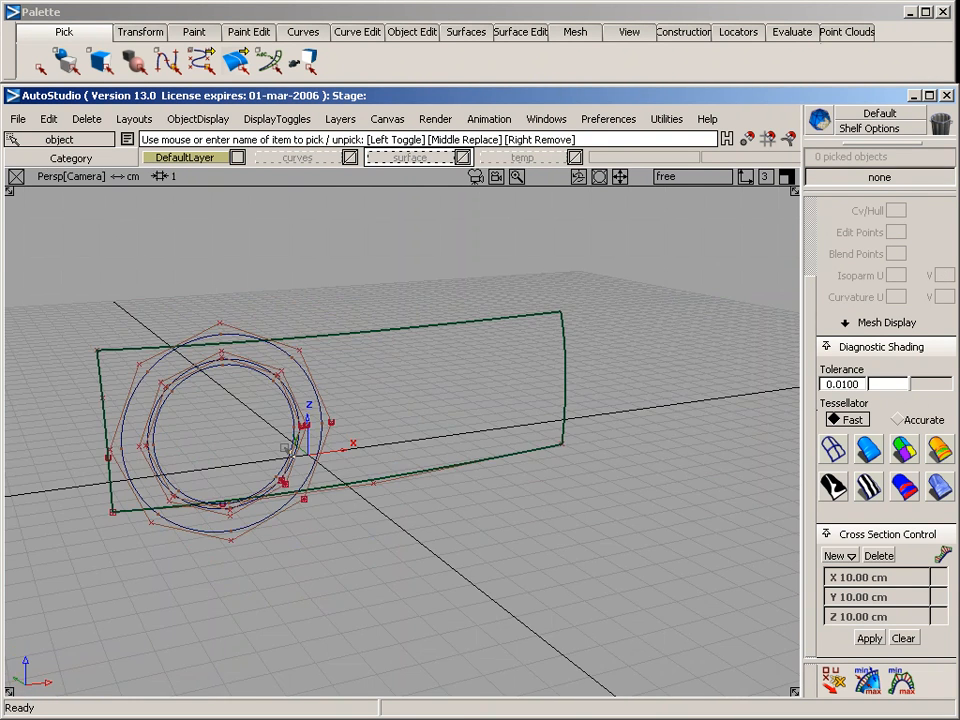
{"action": "left_click_drag", "start_coordinate": [240, 469], "coordinate": [659, 455], "text": "alt+shift"}
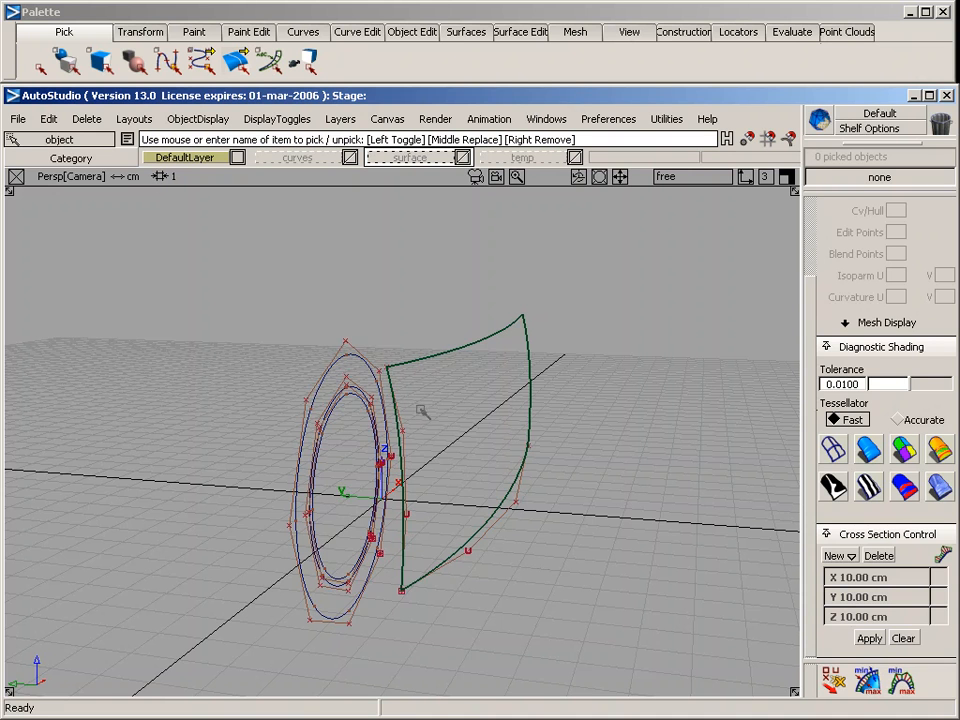
{"action": "key", "text": "F7"}
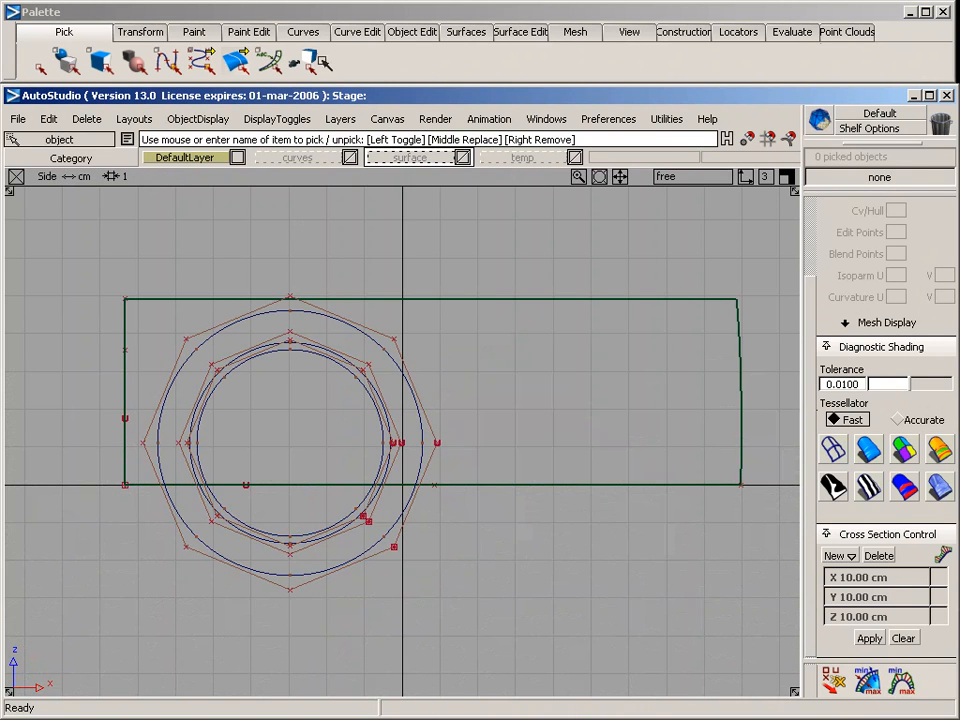
{"action": "left_click", "coordinate": [453, 33]}
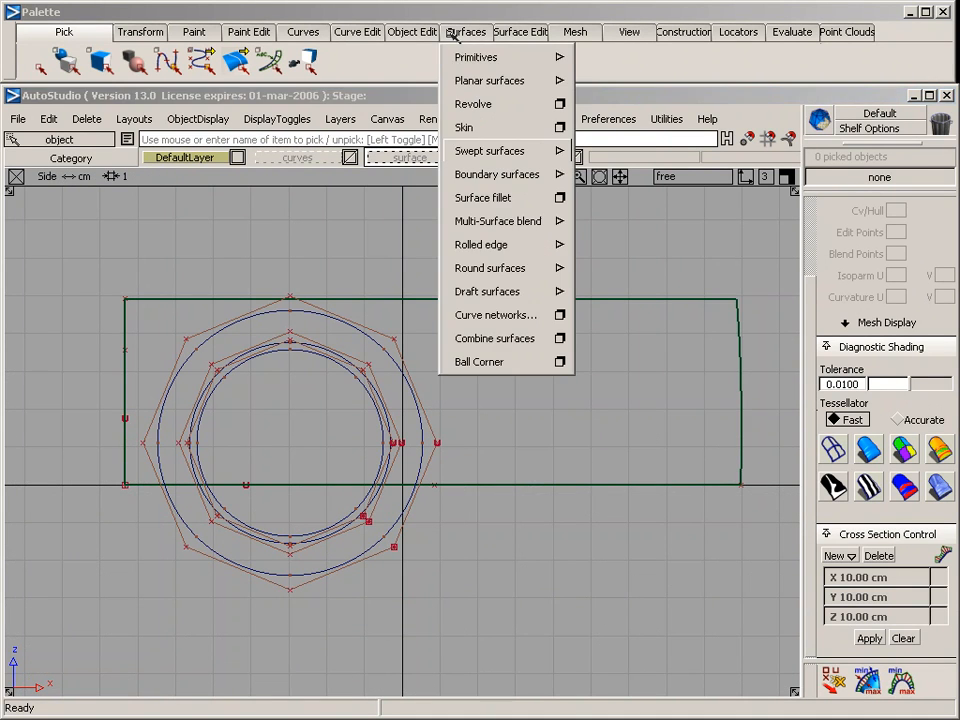
{"action": "mouse_move", "coordinate": [476, 58]}
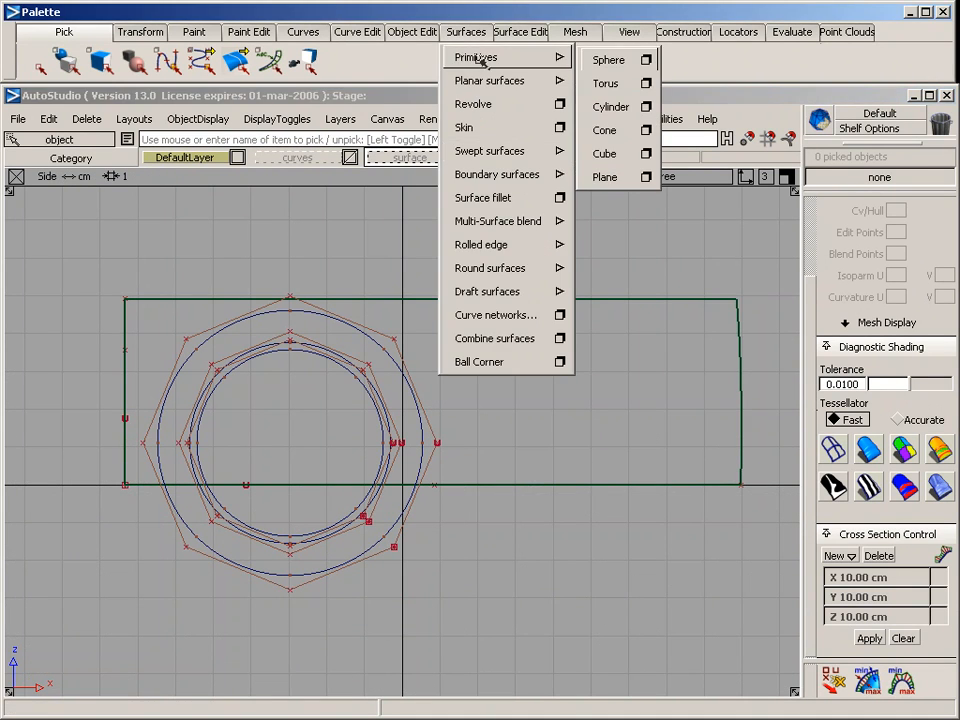
{"action": "left_click", "coordinate": [632, 177]}
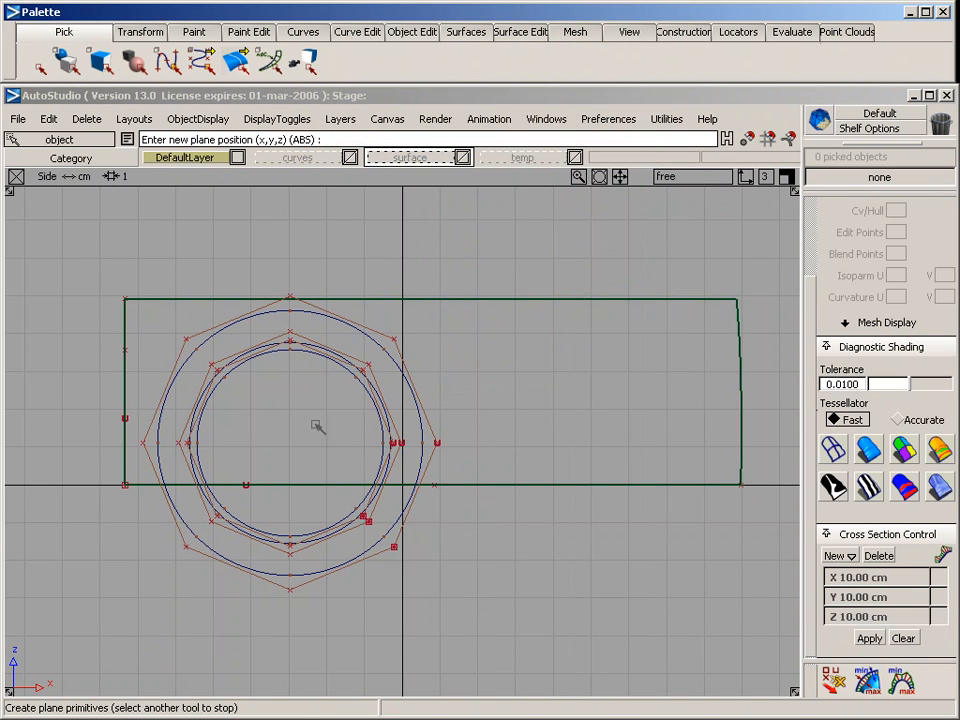
{"action": "left_click", "coordinate": [291, 408]}
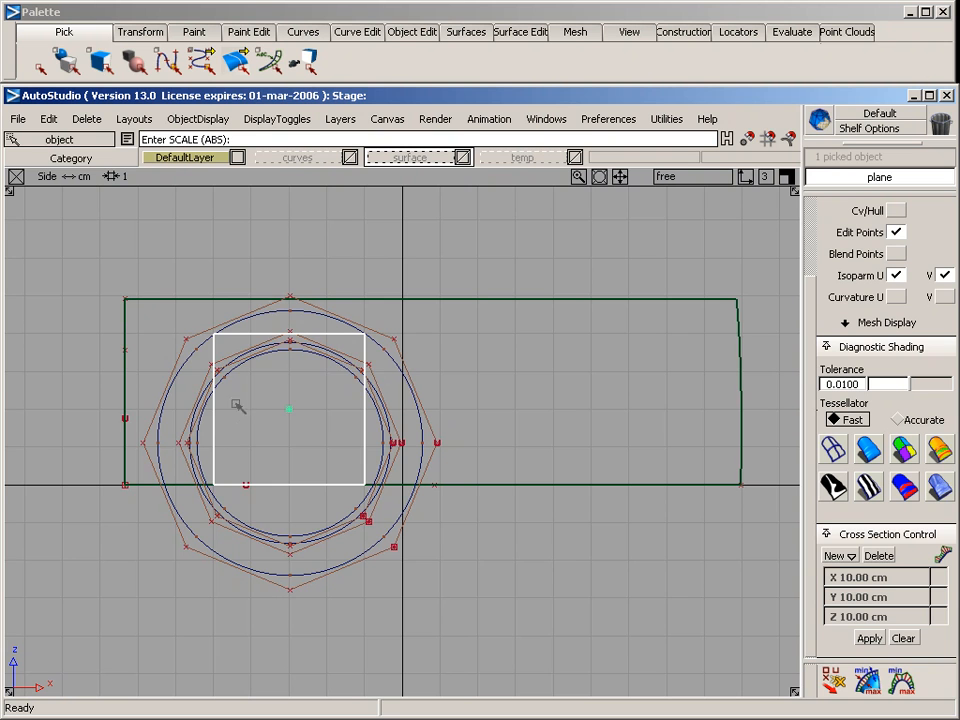
{"action": "middle_click_drag", "start_coordinate": [247, 394], "coordinate": [312, 393], "text": "ctrl+shift"}
{"action": "left_click_drag", "start_coordinate": [243, 402], "coordinate": [311, 398]}
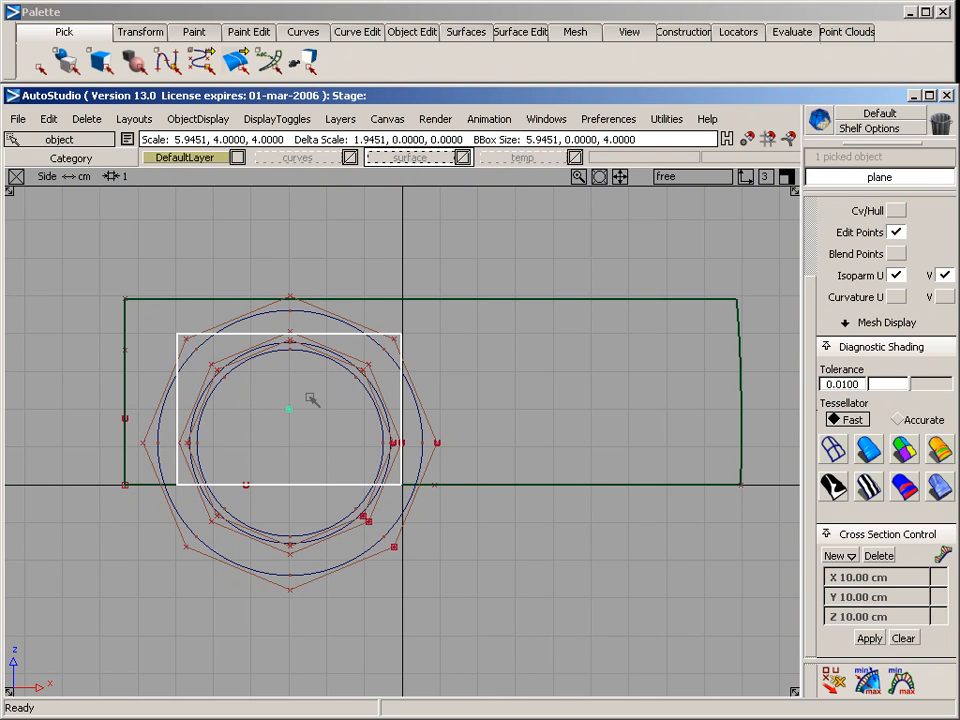
Move the plane about three and three-quarter grid squares along negative y in the top view, just outside the curved side surface
{"action": "key", "text": "F5"}
{"action": "middle_click_drag", "start_coordinate": [332, 527], "coordinate": [336, 439], "text": "ctrl+shift"}
{"action": "left_click_drag", "start_coordinate": [337, 440], "coordinate": [330, 384]}
{"action": "left_click_drag", "start_coordinate": [310, 470], "coordinate": [315, 441]}
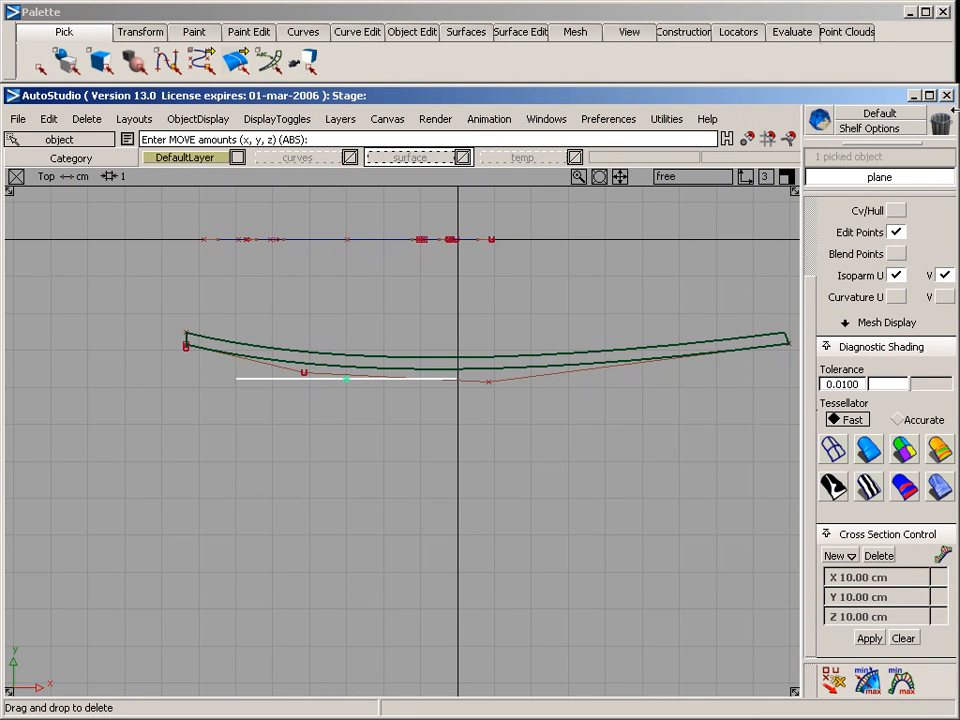
Display the plane's CVs and move its low-x end row about a quarter grid square along positive y to curve it
{"action": "left_click", "coordinate": [896, 210]}
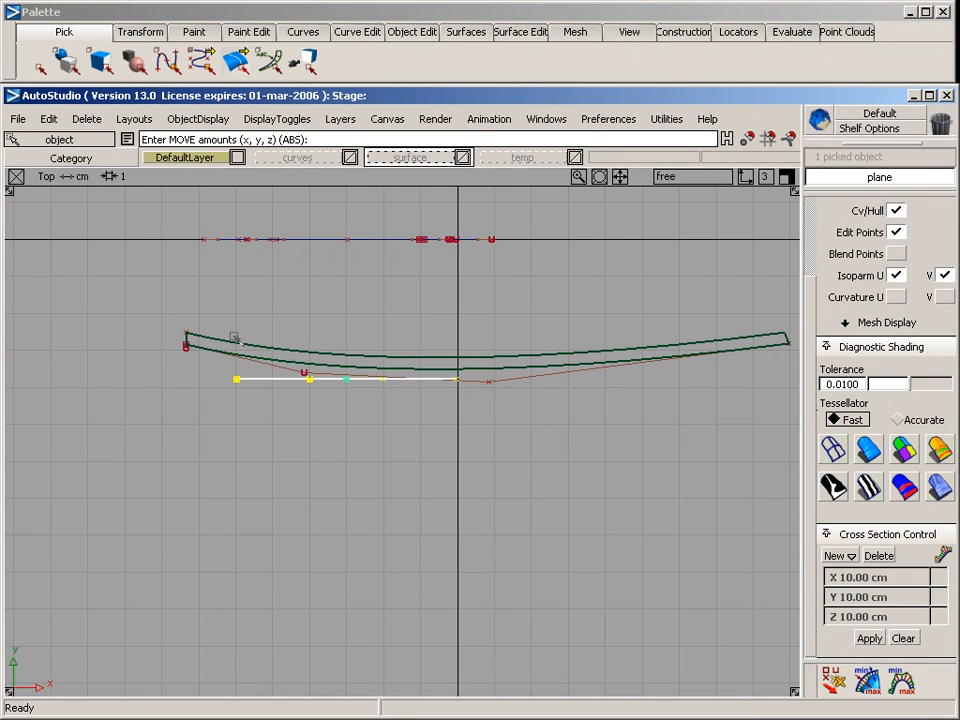
{"action": "left_click_drag", "start_coordinate": [237, 339], "coordinate": [155, 339], "text": "ctrl+shift"}
{"action": "left_click_drag", "start_coordinate": [217, 357], "coordinate": [272, 440]}
{"action": "middle_click_drag", "start_coordinate": [289, 490], "coordinate": [286, 457], "text": "ctrl+shift"}
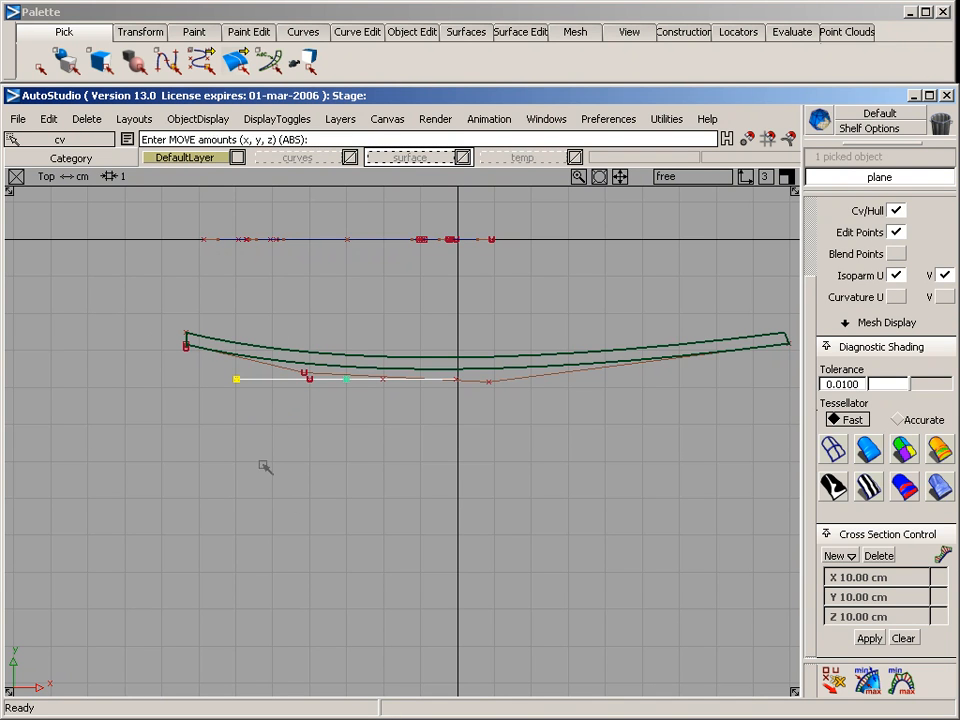
{"action": "left_click_drag", "start_coordinate": [265, 467], "coordinate": [264, 436]}
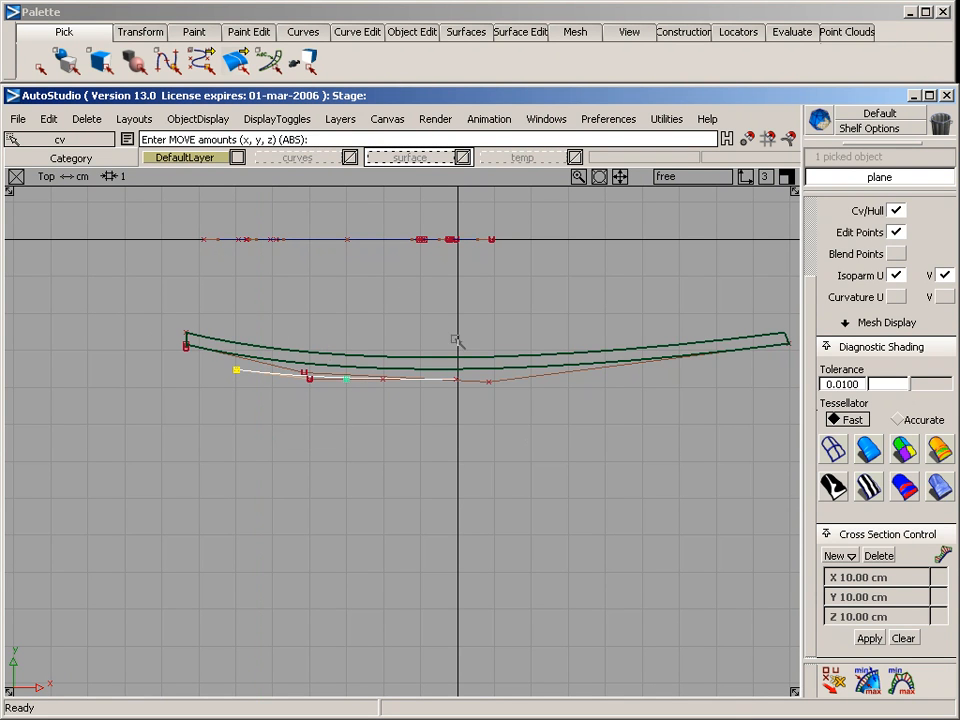
Assign the bowed rail curve and the end section curve of the side surface to the curves layer
{"action": "left_click_drag", "start_coordinate": [493, 285], "coordinate": [507, 413], "text": "ctrl+shift"}
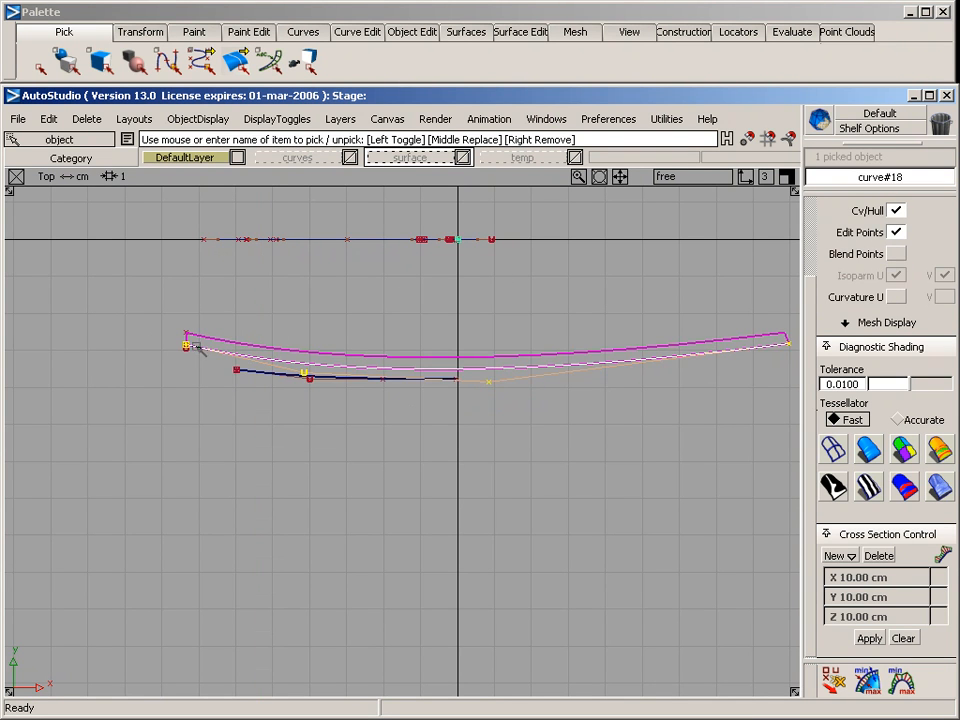
{"action": "left_click_drag", "start_coordinate": [186, 310], "coordinate": [160, 331], "text": "ctrl+shift"}
{"action": "right_click_drag", "start_coordinate": [331, 160], "coordinate": [311, 242]}
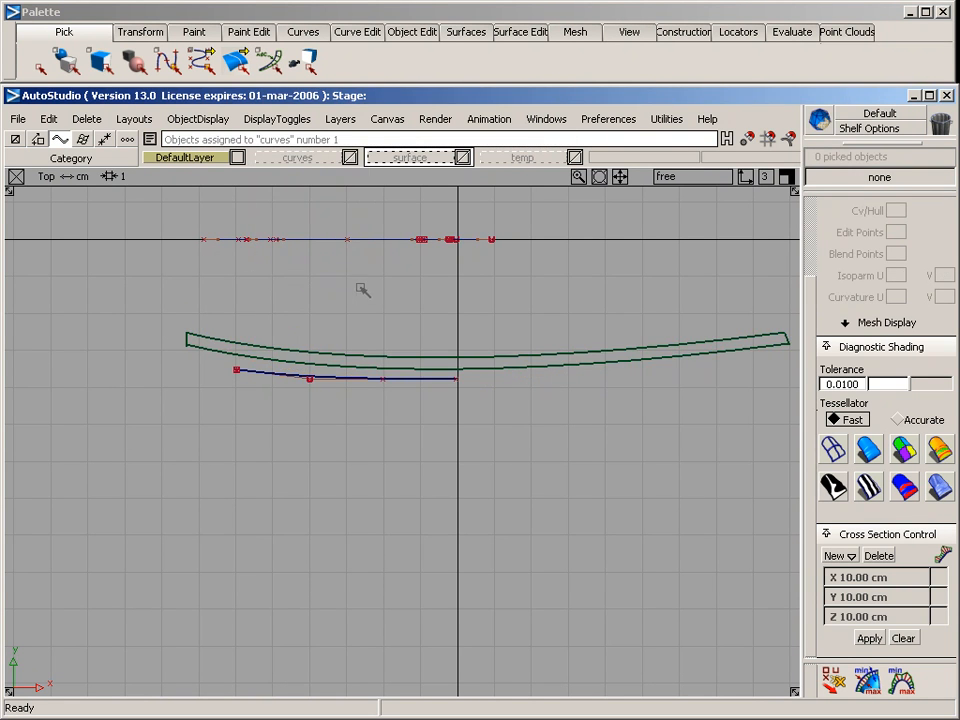
Turn off the CV/hull and edit point display of the curved plane and return to the side view
{"action": "key", "text": "F8"}
{"action": "left_click_drag", "start_coordinate": [480, 435], "coordinate": [429, 306], "text": "alt+shift"}
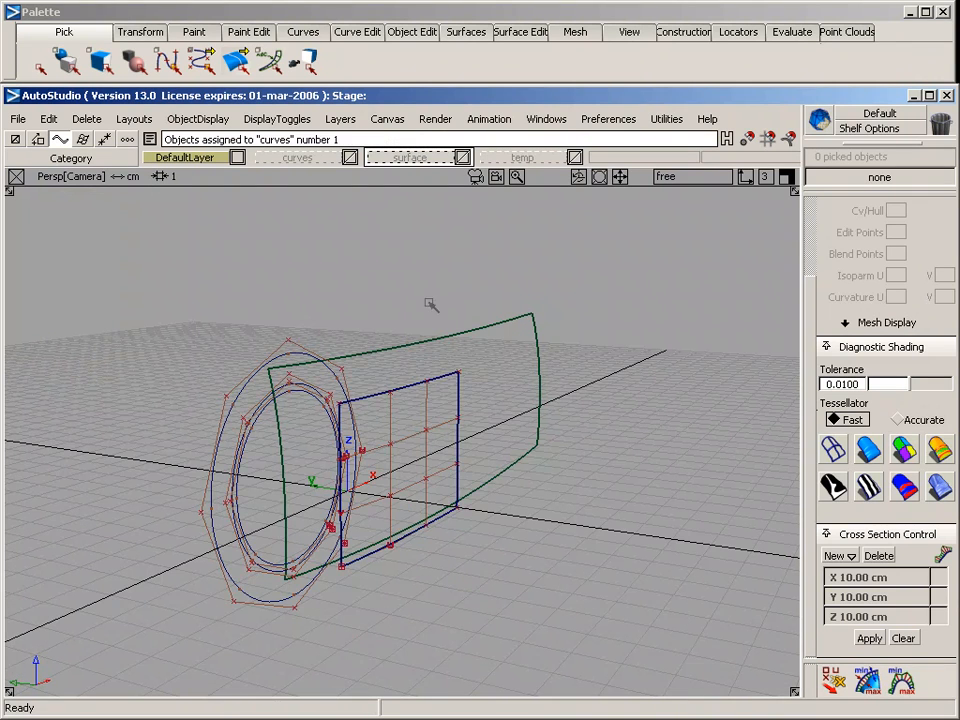
{"action": "left_click", "coordinate": [430, 396]}
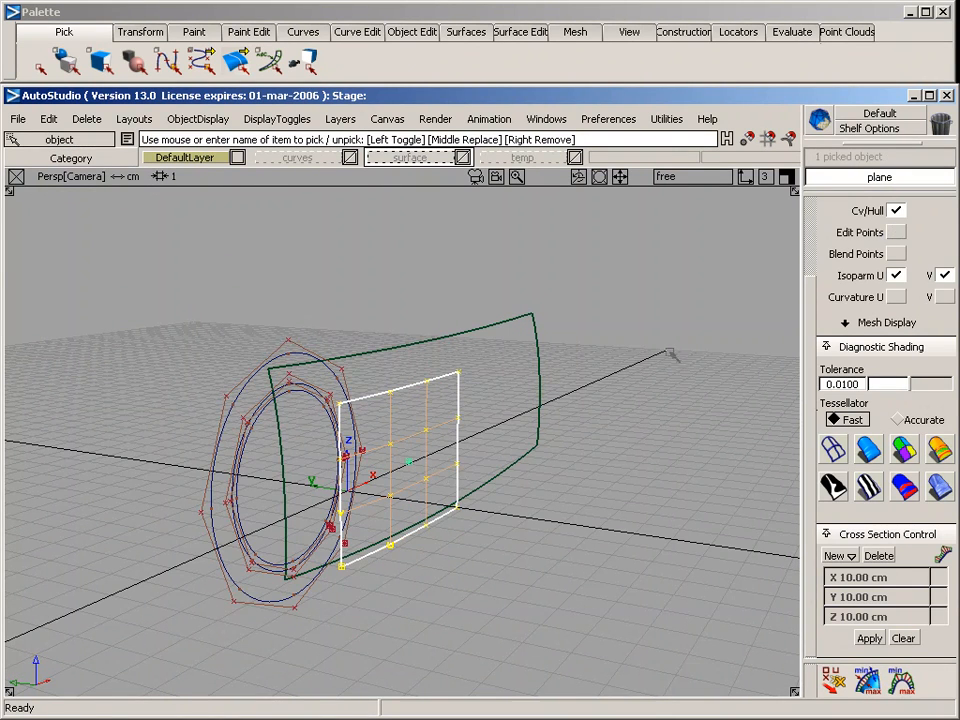
{"action": "left_click_drag", "start_coordinate": [466, 427], "coordinate": [440, 286], "text": "ctrl+shift"}
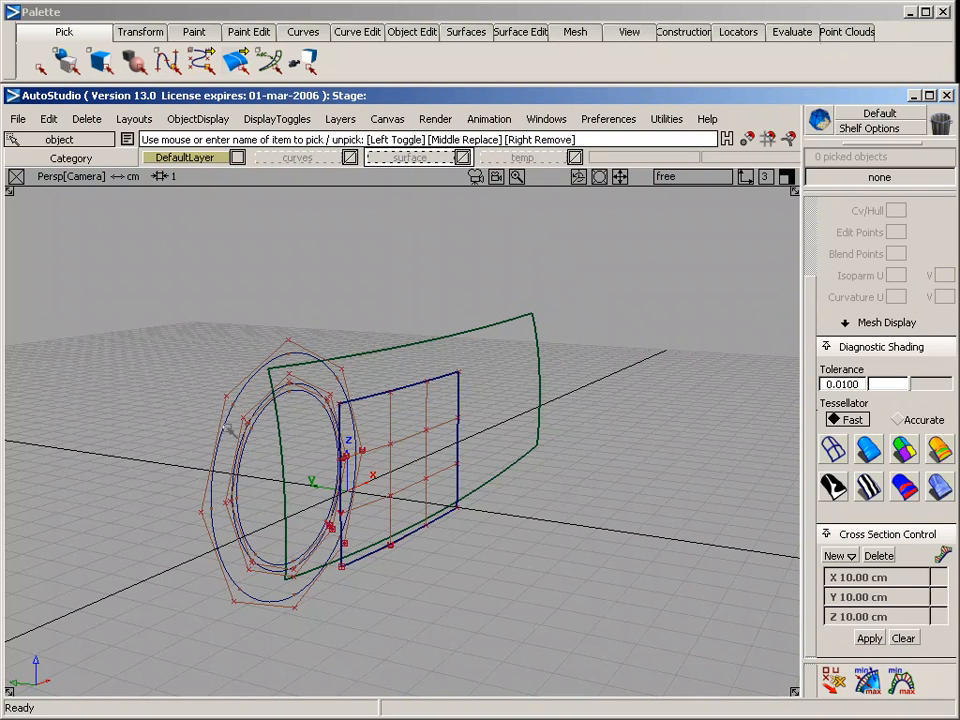
{"action": "left_click_drag", "start_coordinate": [418, 365], "coordinate": [434, 403]}
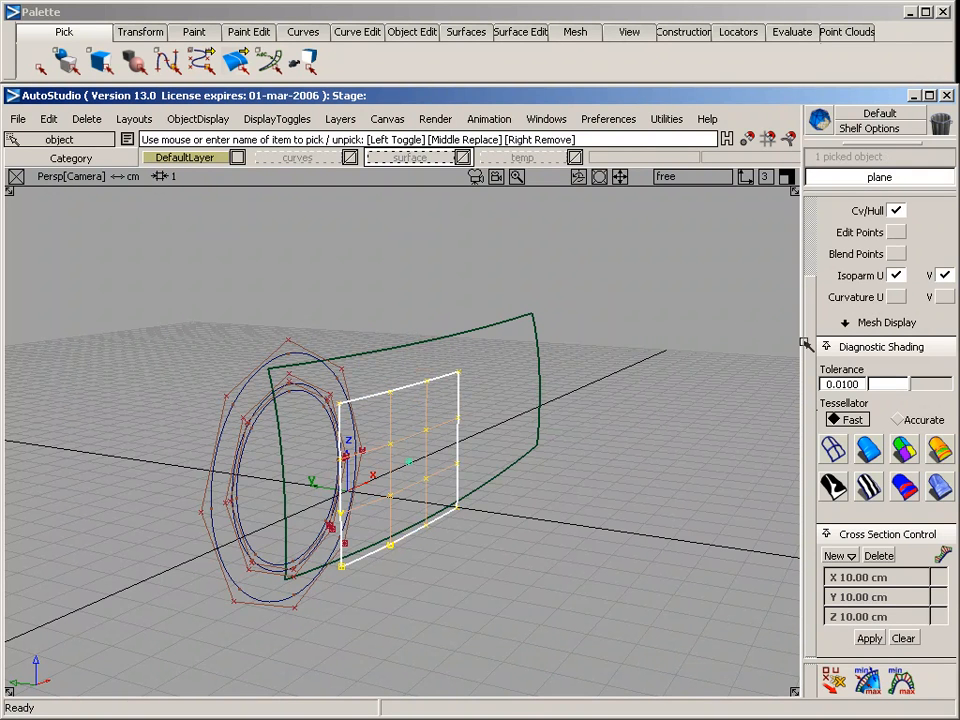
{"action": "left_click", "coordinate": [900, 212]}
{"action": "key", "text": "F6"}
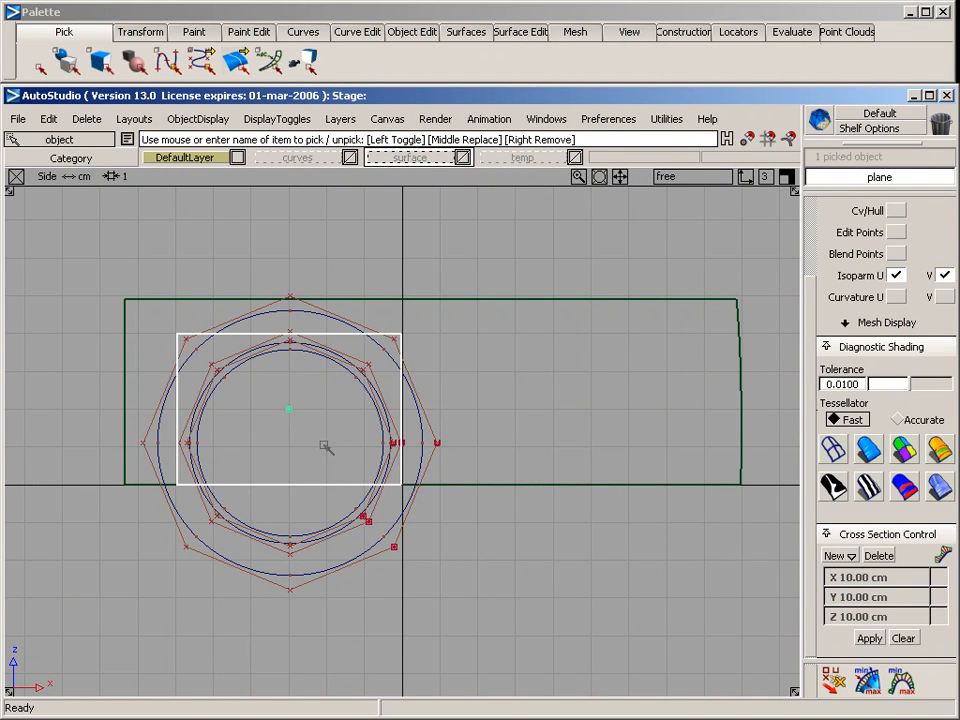
Project the innermost circle onto the curved plane from the side view as a curve-on-surface with history
{"action": "left_click_drag", "start_coordinate": [272, 354], "coordinate": [276, 520], "text": "ctrl+shift"}
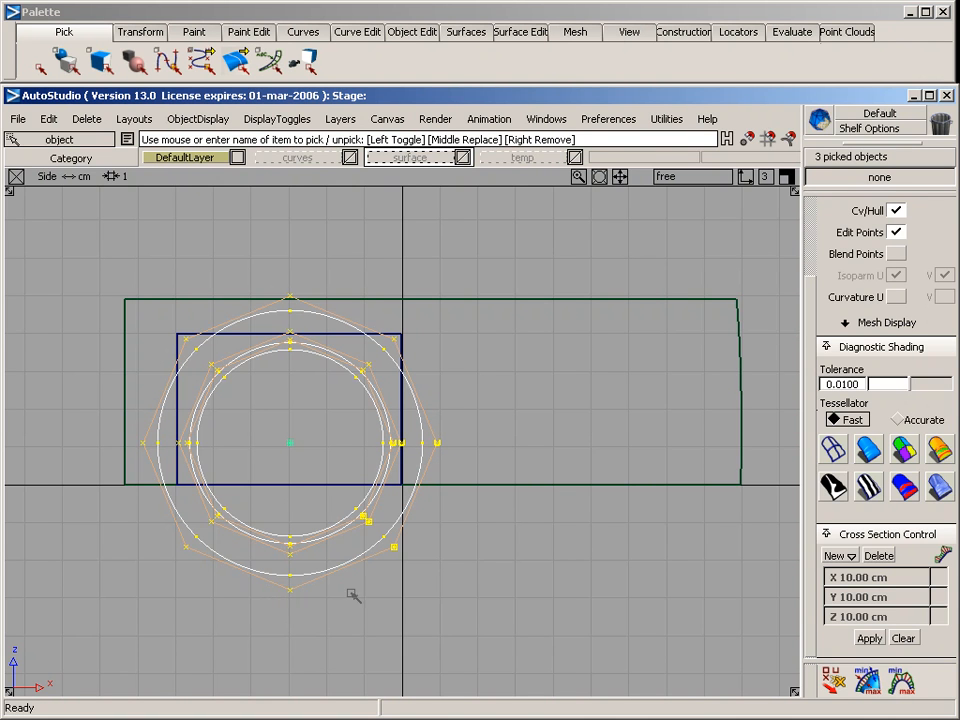
{"action": "middle_click", "coordinate": [381, 413]}
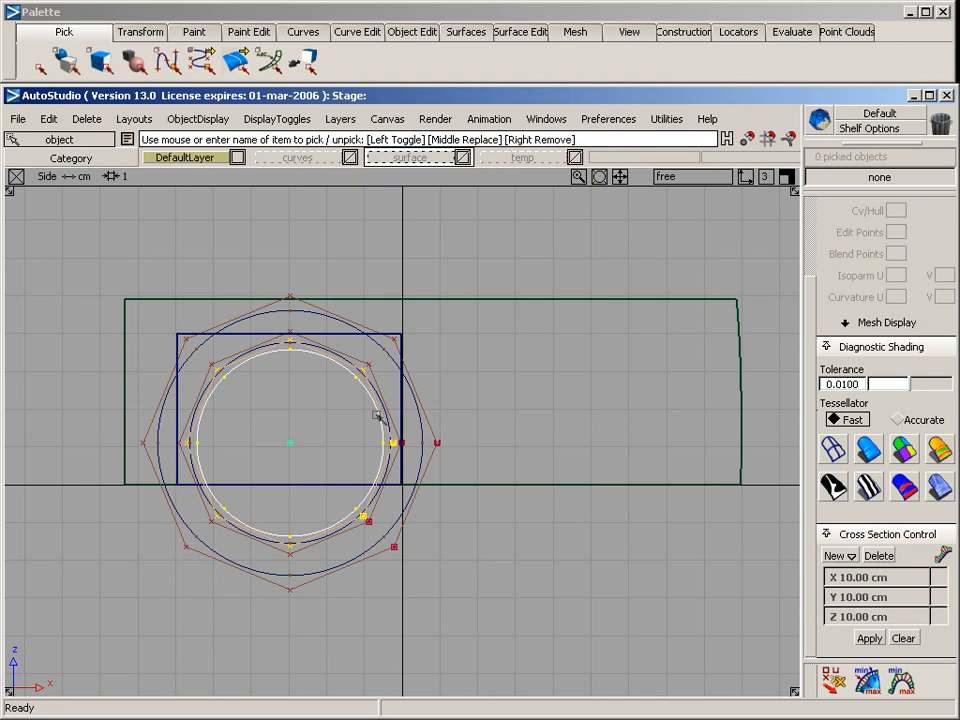
{"action": "middle_click", "coordinate": [329, 333]}
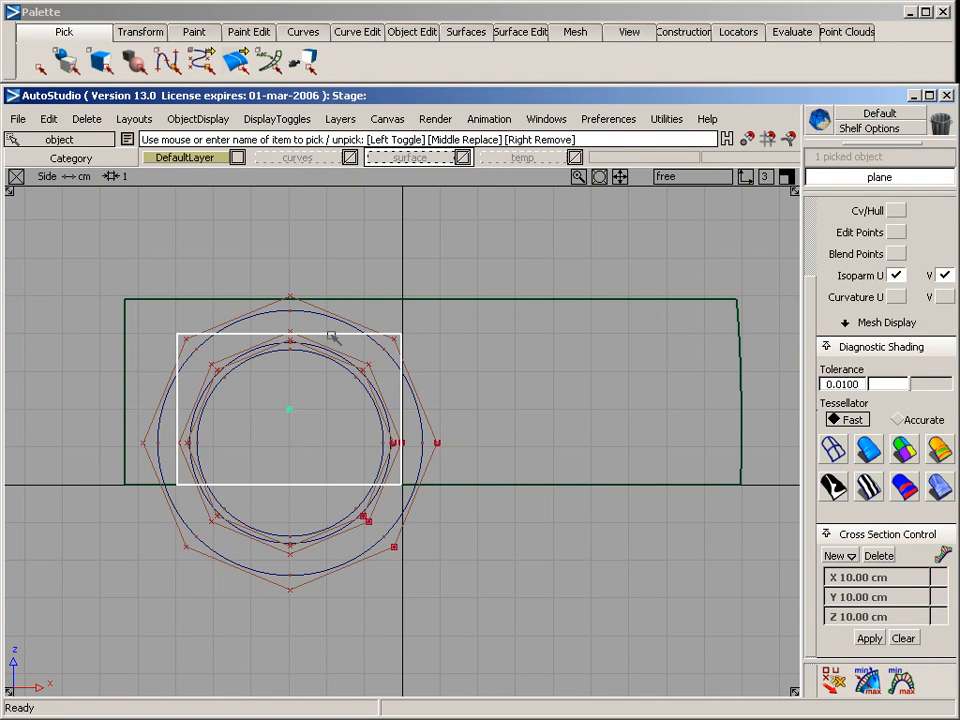
{"action": "left_click", "coordinate": [518, 31]}
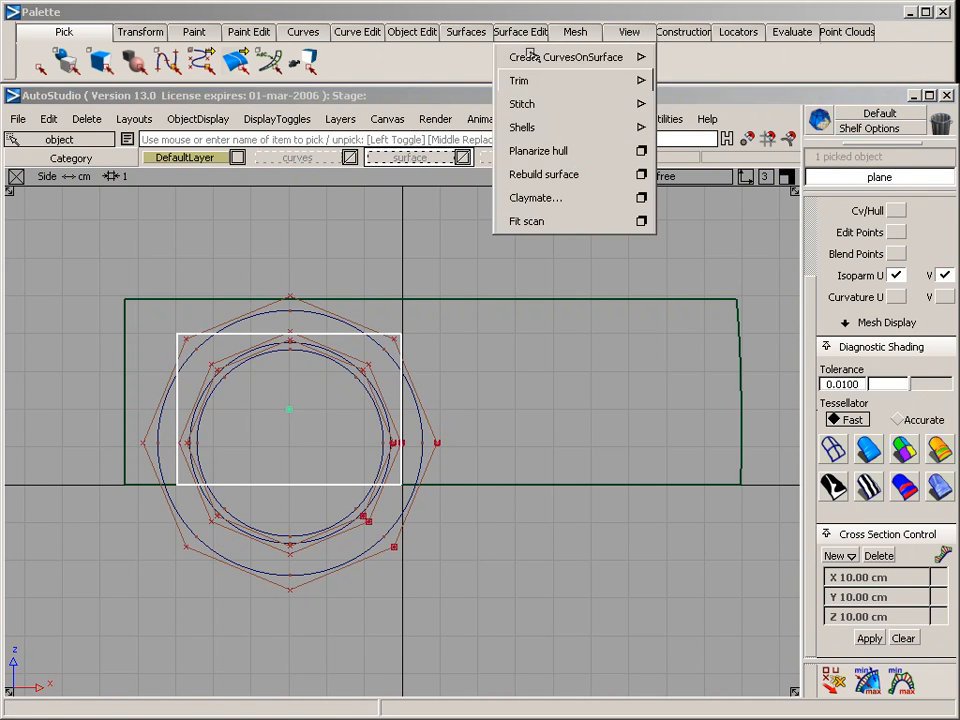
{"action": "mouse_move", "coordinate": [600, 57]}
{"action": "left_click", "coordinate": [778, 59]}
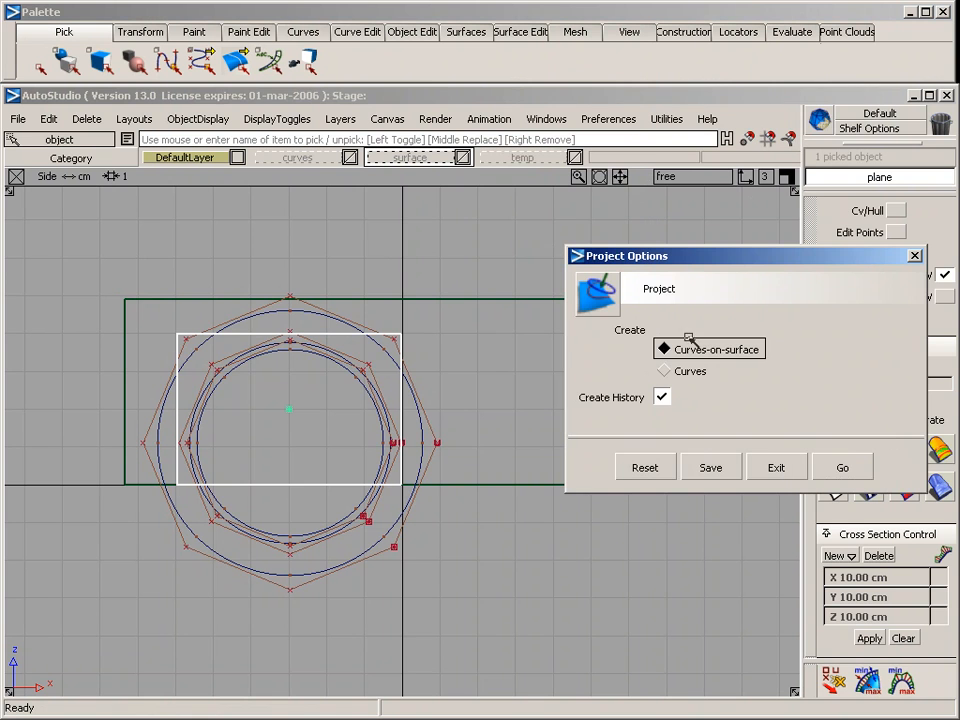
{"action": "left_click", "coordinate": [836, 463]}
{"action": "left_click", "coordinate": [336, 369]}
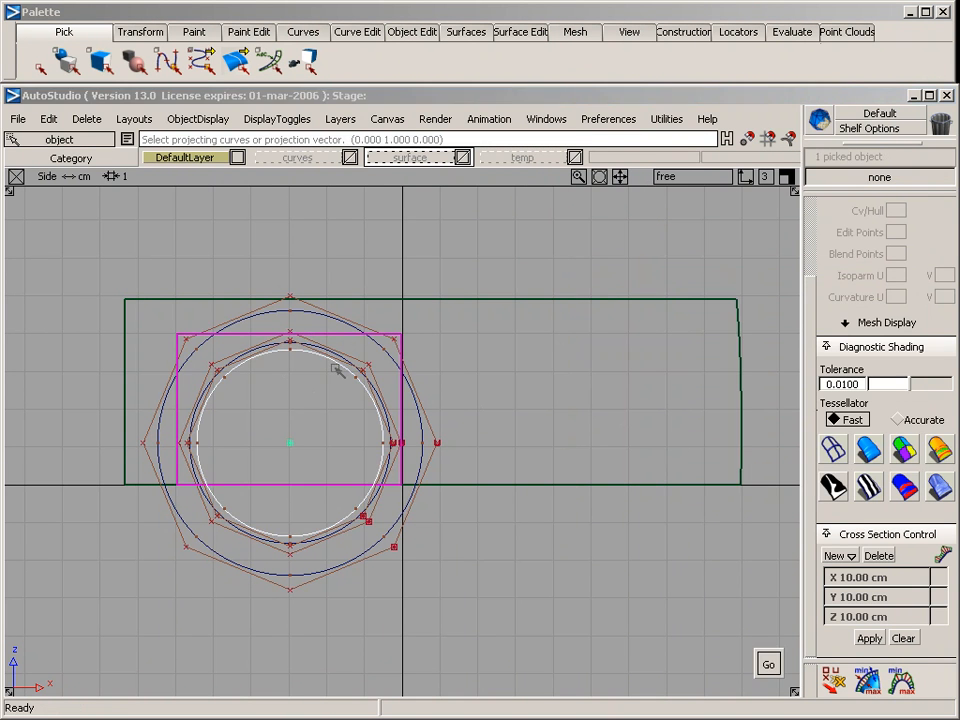
{"action": "key", "text": "space"}
{"action": "key", "text": "F8"}
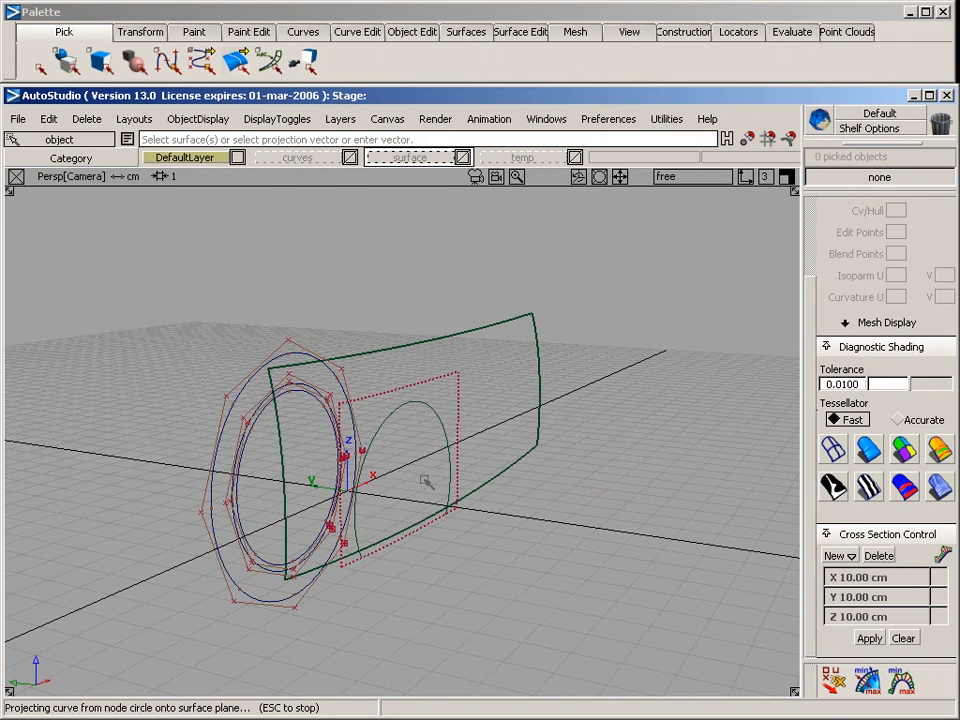
Display the CVs, hull and edit points of the plane and its projected curve in the perspective view
{"action": "right_click_drag", "start_coordinate": [418, 506], "coordinate": [433, 494], "text": "alt+shift"}
{"action": "mouse_move", "coordinate": [414, 458]}
{"action": "left_mouse_down", "text": "ctrl+shift"}
{"action": "mouse_move", "coordinate": [414, 397]}
{"action": "mouse_move", "coordinate": [480, 412]}
{"action": "left_mouse_up", "text": "ctrl+shift"}
{"action": "left_click_drag", "start_coordinate": [429, 390], "coordinate": [463, 415], "text": "ctrl+shift"}
{"action": "left_click", "coordinate": [417, 475]}
{"action": "mouse_move", "coordinate": [410, 478]}
{"action": "right_mouse_down", "text": "alt+shift"}
{"action": "mouse_move", "coordinate": [397, 481]}
{"action": "mouse_move", "coordinate": [446, 418]}
{"action": "mouse_move", "coordinate": [630, 381]}
{"action": "right_mouse_up", "text": "alt+shift"}
{"action": "left_click", "coordinate": [896, 211]}
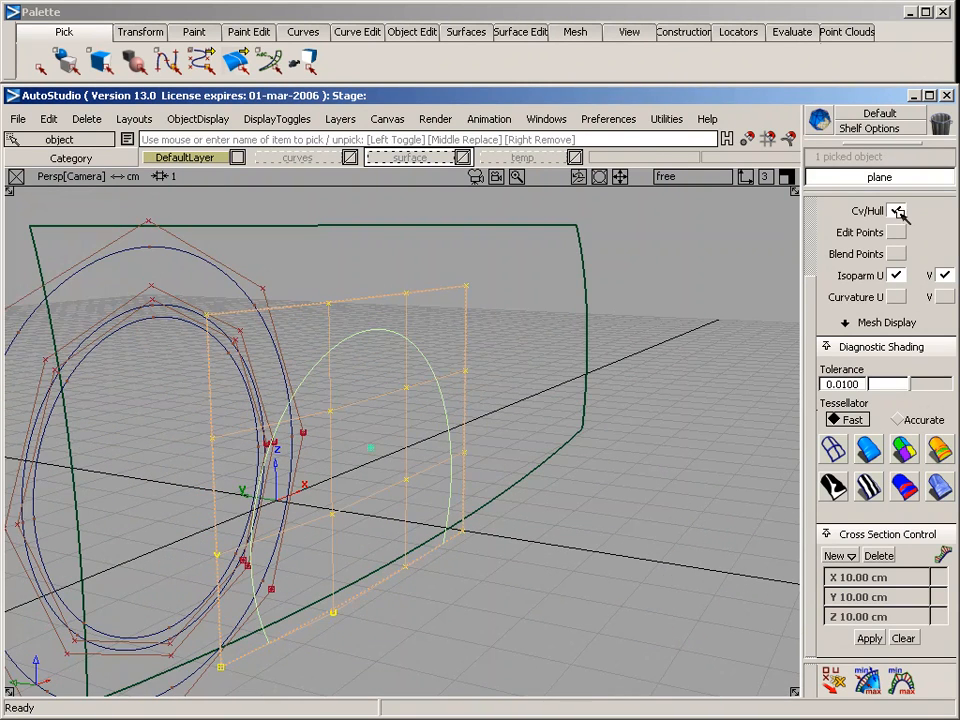
{"action": "left_click", "coordinate": [896, 232]}
{"action": "left_click_drag", "start_coordinate": [453, 474], "coordinate": [392, 557], "text": "alt+shift"}
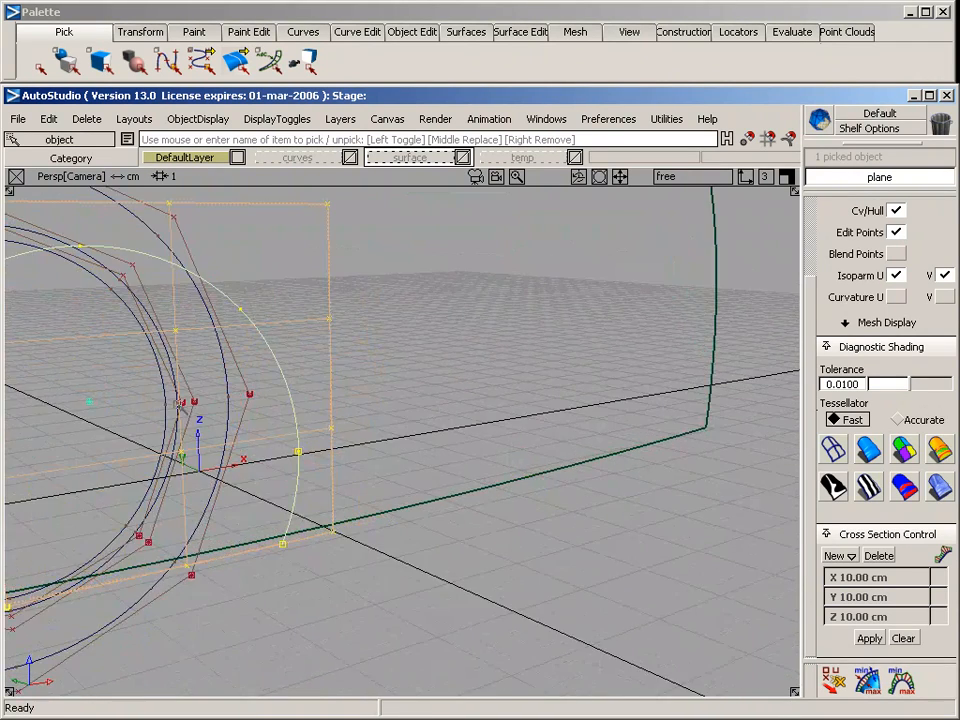
{"action": "left_click_drag", "start_coordinate": [462, 600], "coordinate": [458, 403], "text": "ctrl+shift"}
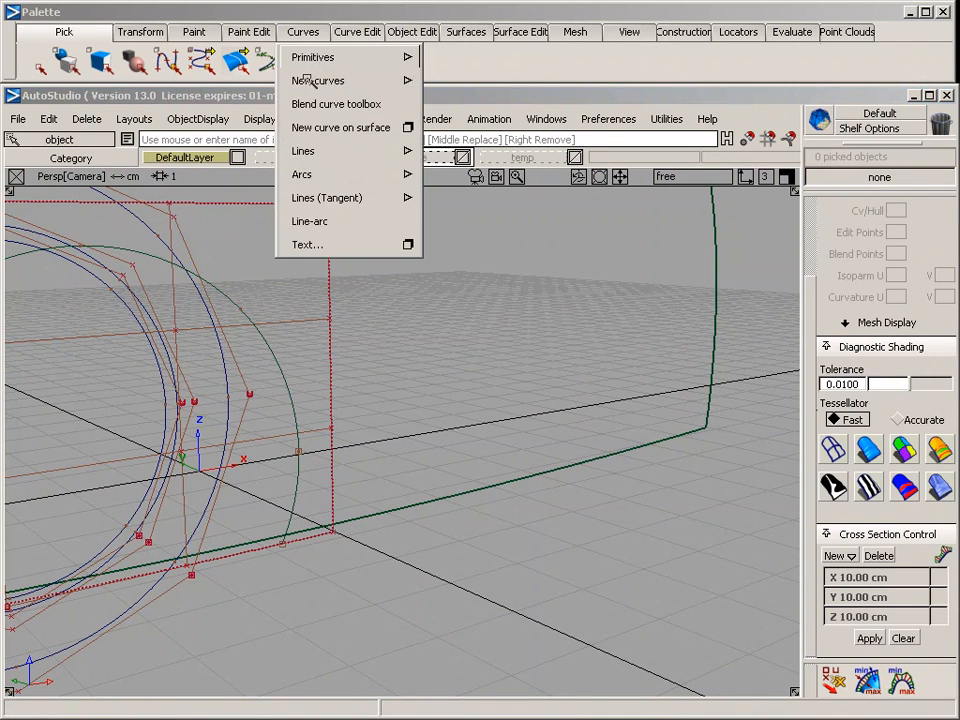
{"action": "mouse_move", "coordinate": [307, 80]}
{"action": "left_click", "coordinate": [470, 84]}
{"action": "left_click", "coordinate": [281, 371]}
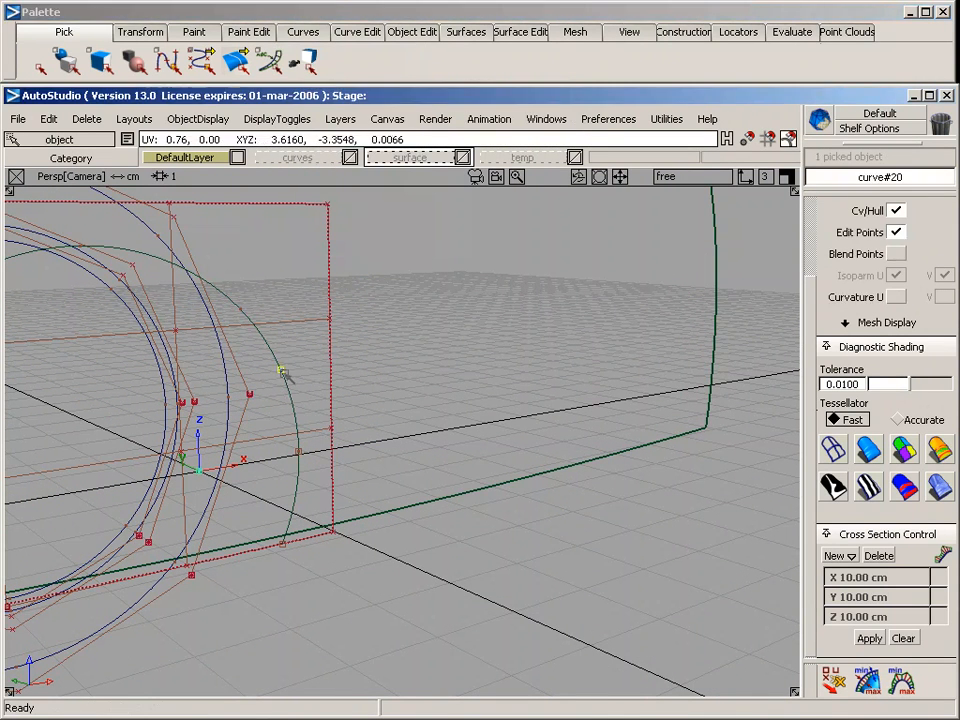
{"action": "left_click_drag", "start_coordinate": [283, 371], "coordinate": [313, 453]}
{"action": "left_click_drag", "start_coordinate": [377, 480], "coordinate": [484, 493], "text": "alt+shift"}
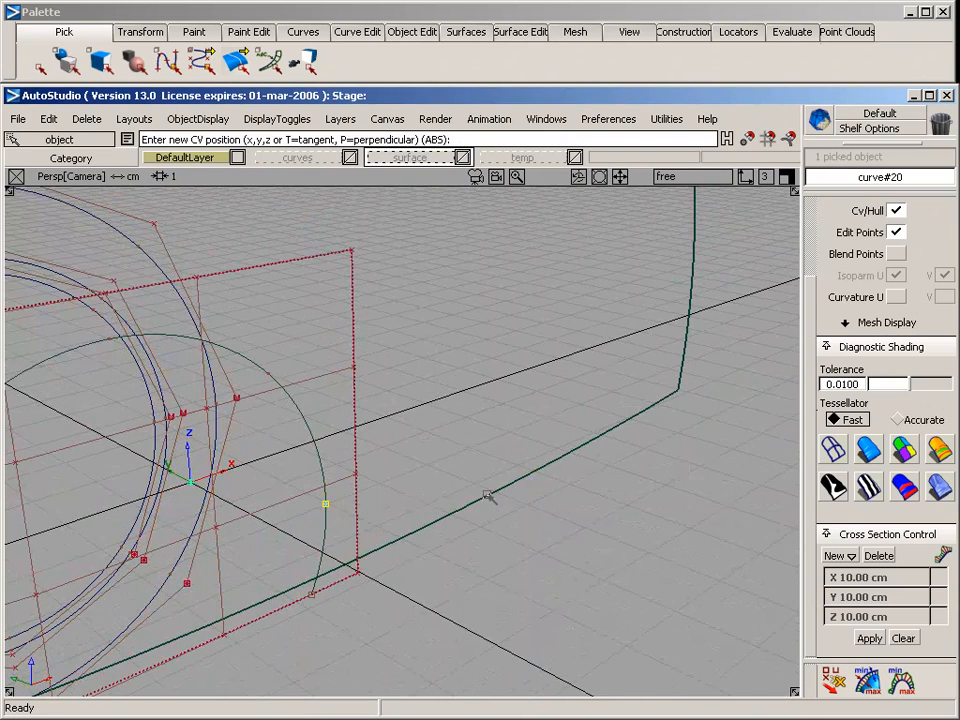
{"action": "key", "text": "Delete"}
{"action": "key", "text": "Return"}
{"action": "left_click_drag", "start_coordinate": [431, 521], "coordinate": [482, 413], "text": "alt+shift"}
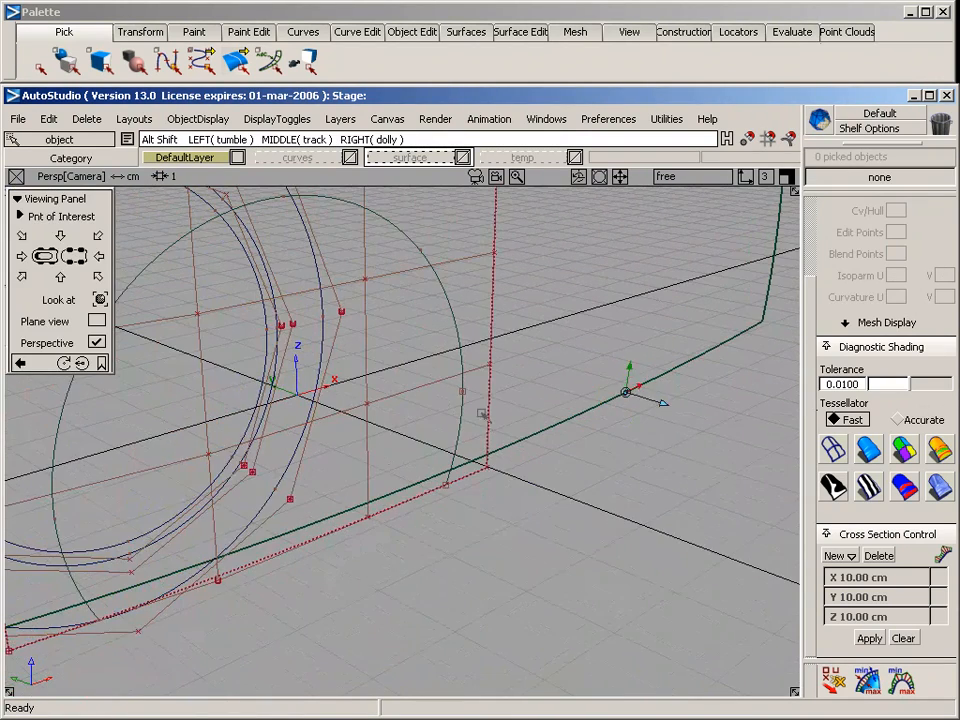
Rotate all three wheel circles together about their centre in the side view, moving their start points below the surfaces' lower edge
{"action": "left_click_drag", "start_coordinate": [217, 483], "coordinate": [171, 499], "text": "ctrl+shift"}
{"action": "left_click_drag", "start_coordinate": [287, 468], "coordinate": [241, 440]}
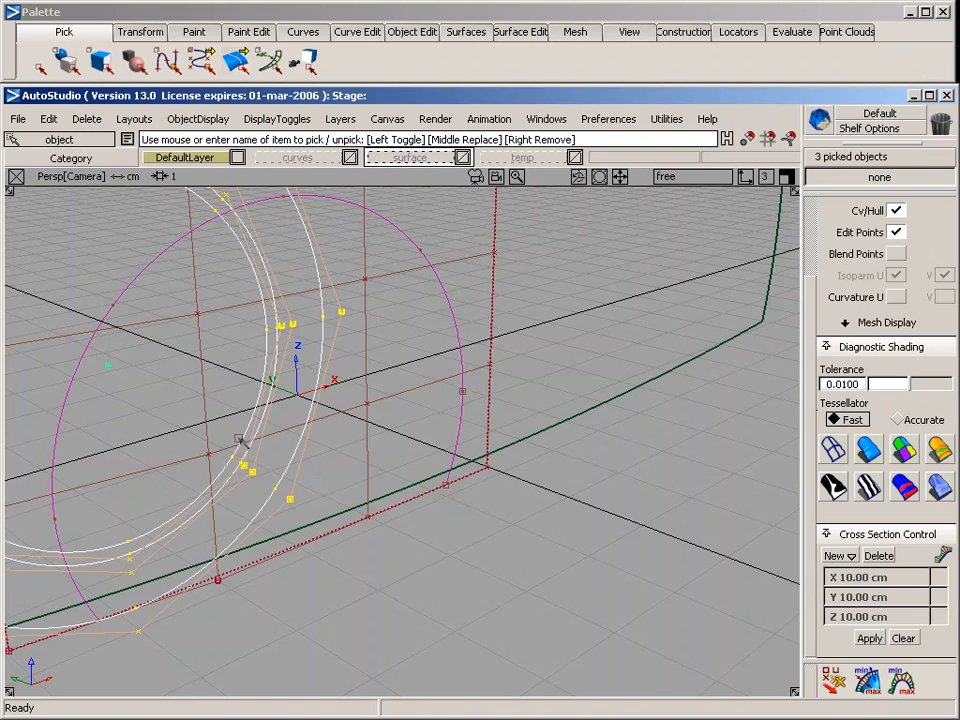
{"action": "key", "text": "F6"}
{"action": "left_click_drag", "start_coordinate": [314, 402], "coordinate": [317, 429], "text": "ctrl+shift"}
{"action": "middle_click_drag", "start_coordinate": [582, 385], "coordinate": [690, 495]}
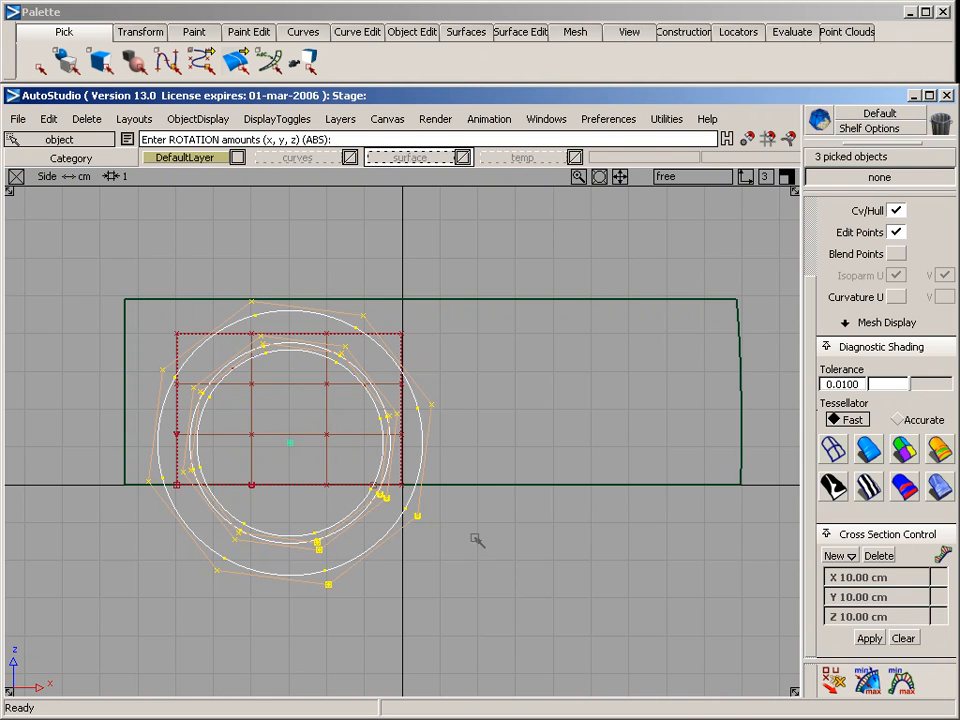
{"action": "middle_click_drag", "start_coordinate": [477, 540], "coordinate": [381, 535]}
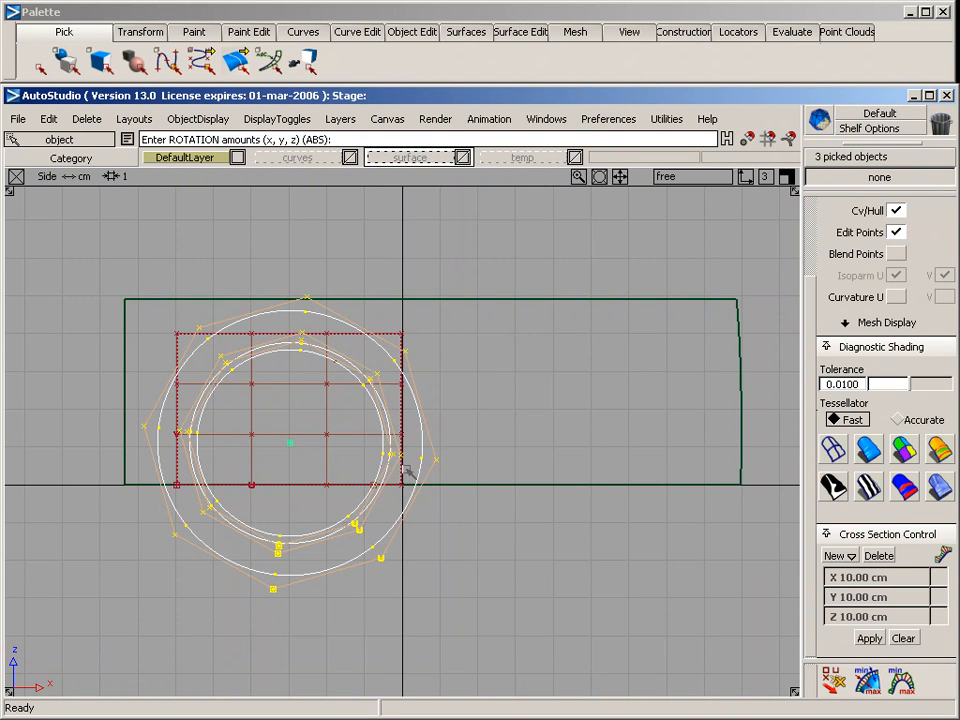
{"action": "key", "text": "F8"}
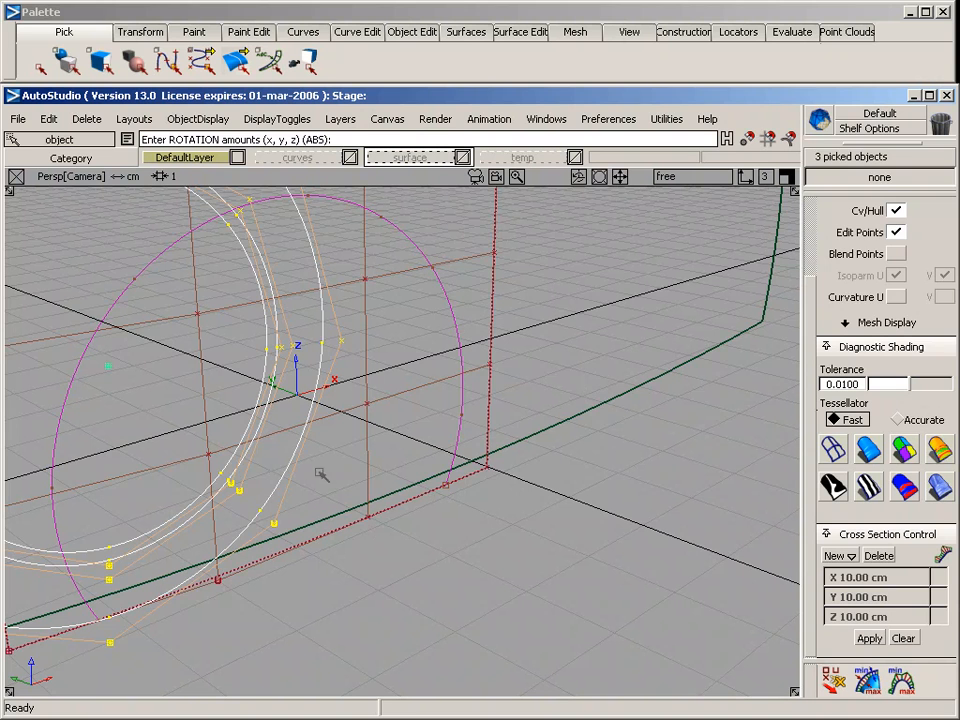
Turn off the CV/hull and edit point display of the curved plane
{"action": "left_click_drag", "start_coordinate": [472, 536], "coordinate": [502, 402], "text": "ctrl+shift"}
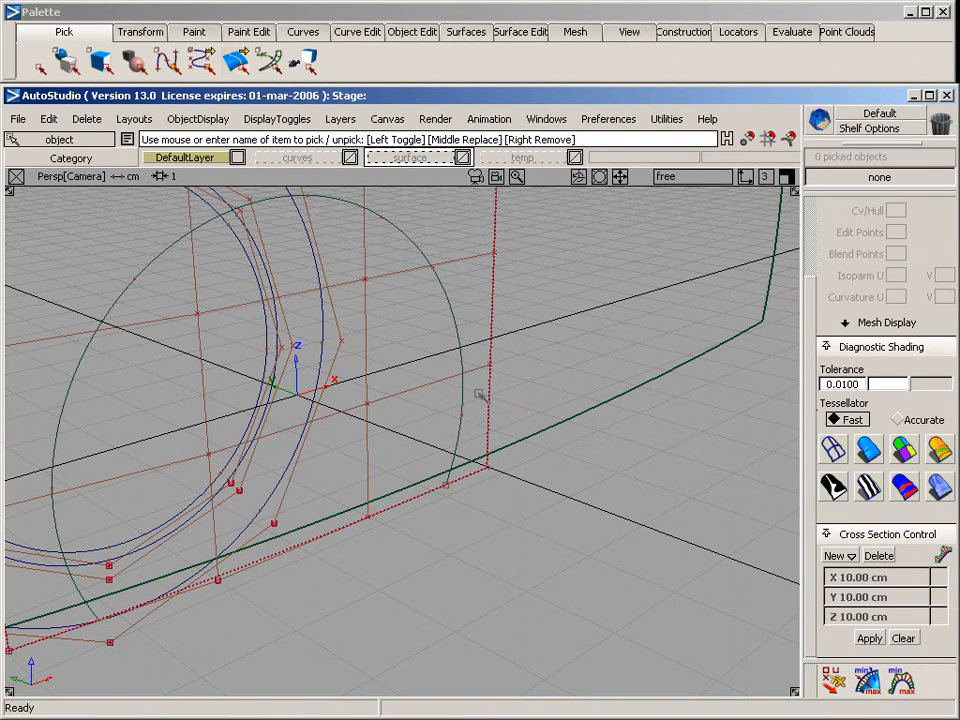
{"action": "left_click", "coordinate": [479, 395]}
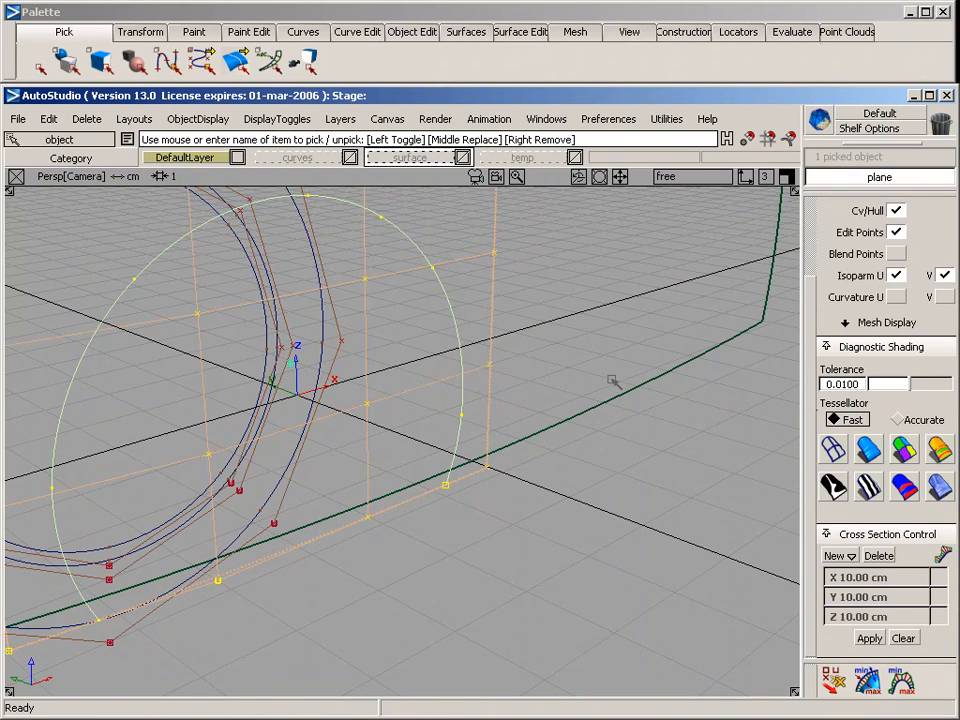
{"action": "left_click", "coordinate": [895, 210]}
Project the middle circle onto the curved plane from the side view as a second curve-on-surface
{"action": "key", "text": "F6"}
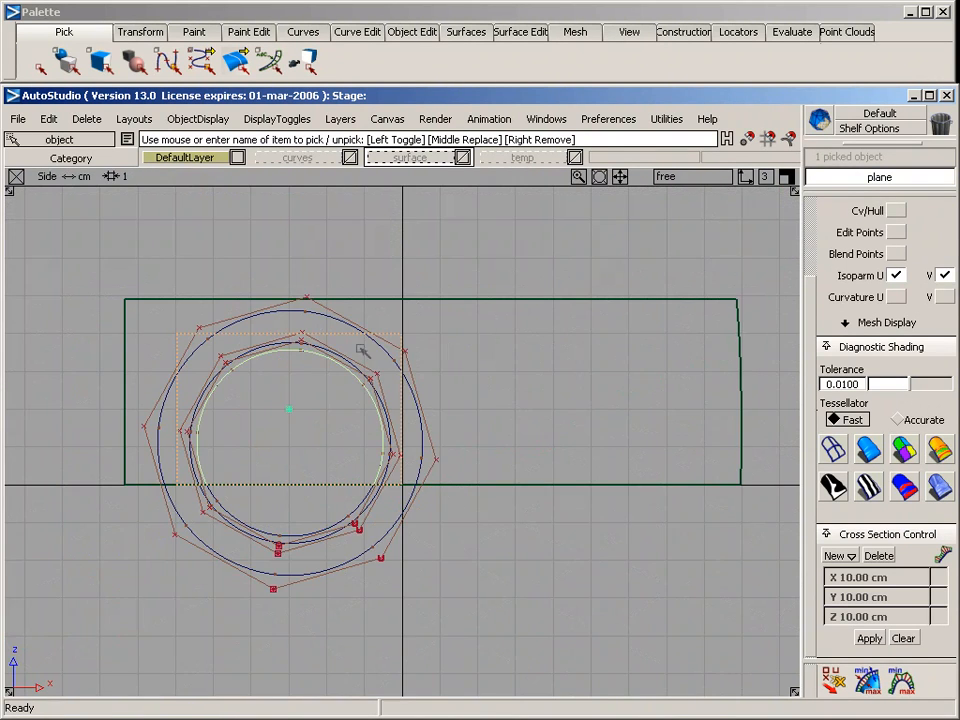
{"action": "right_click_drag", "start_coordinate": [306, 341], "coordinate": [360, 343], "text": "alt+shift"}
{"action": "left_click", "coordinate": [530, 32]}
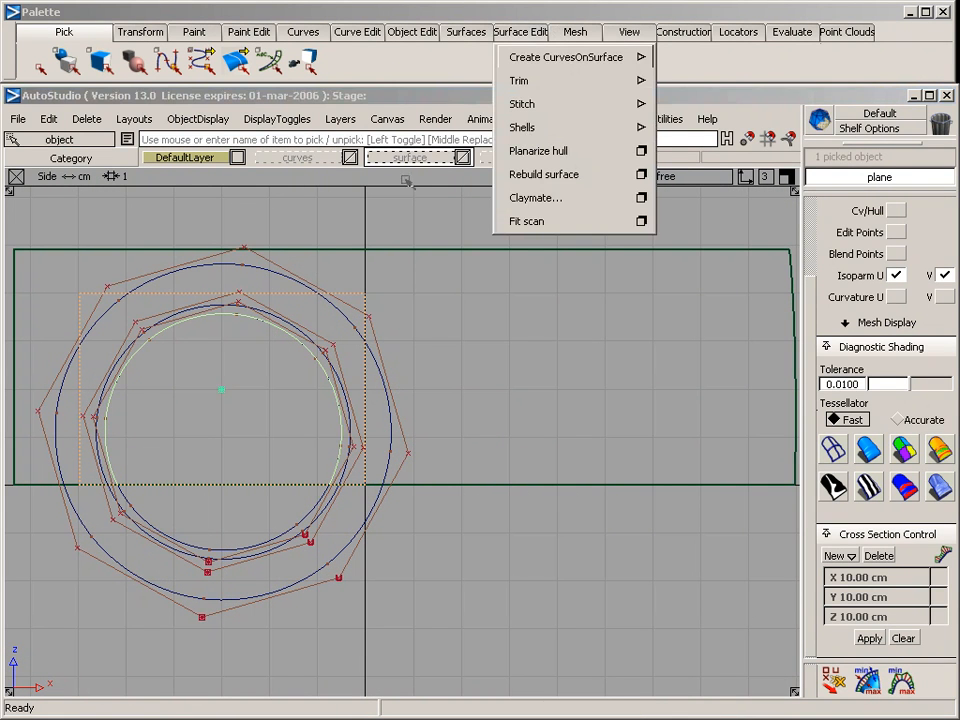
{"action": "mouse_move", "coordinate": [548, 58]}
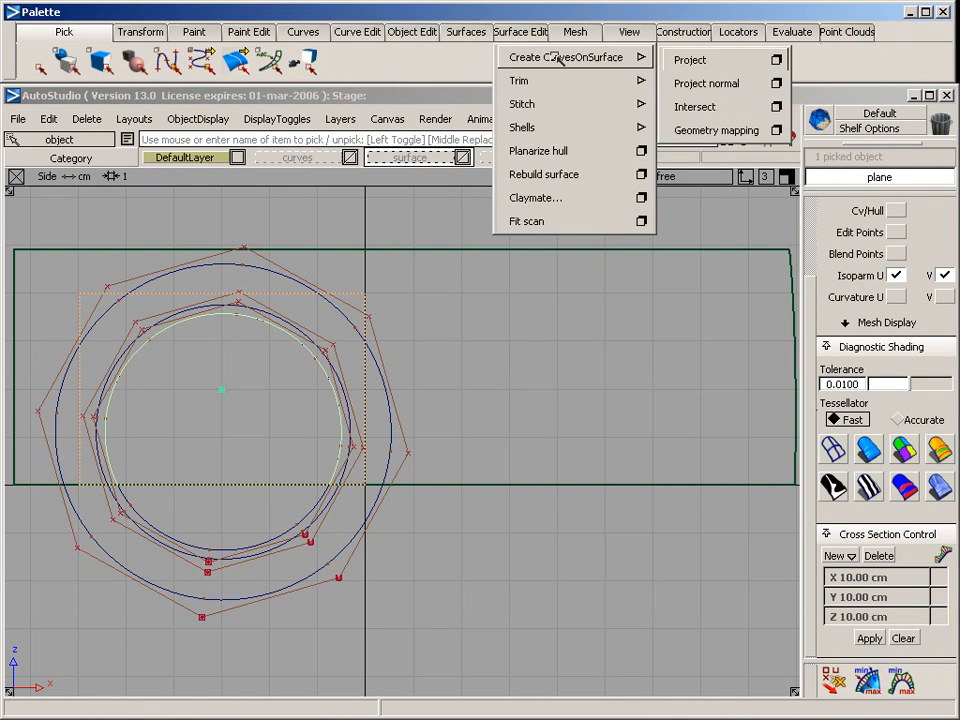
{"action": "left_click", "coordinate": [705, 58]}
{"action": "left_click", "coordinate": [294, 325]}
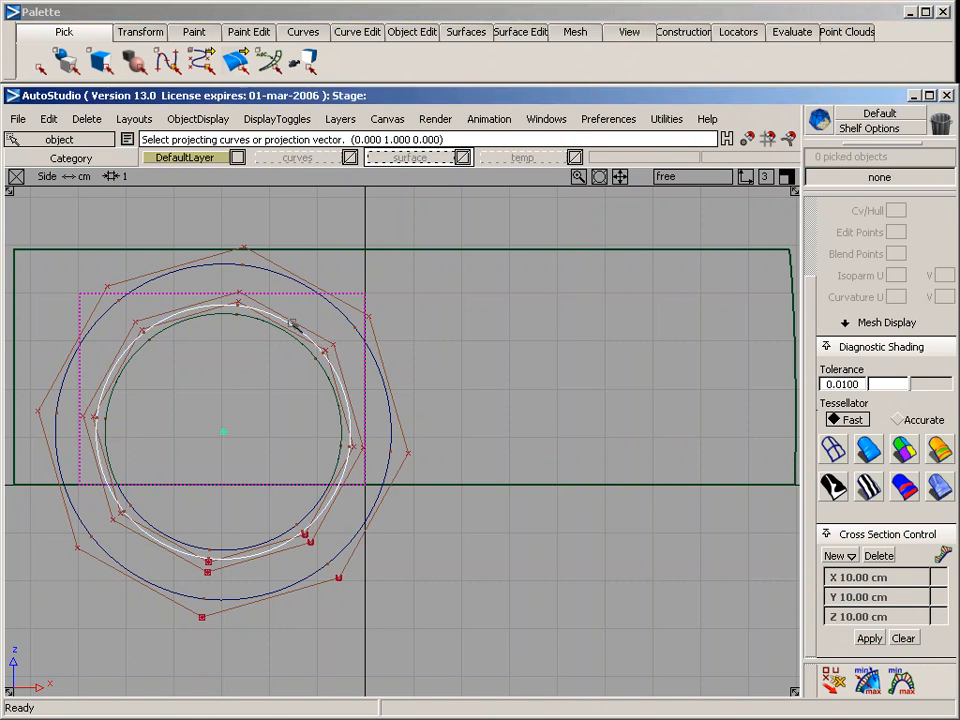
{"action": "key", "text": "space"}
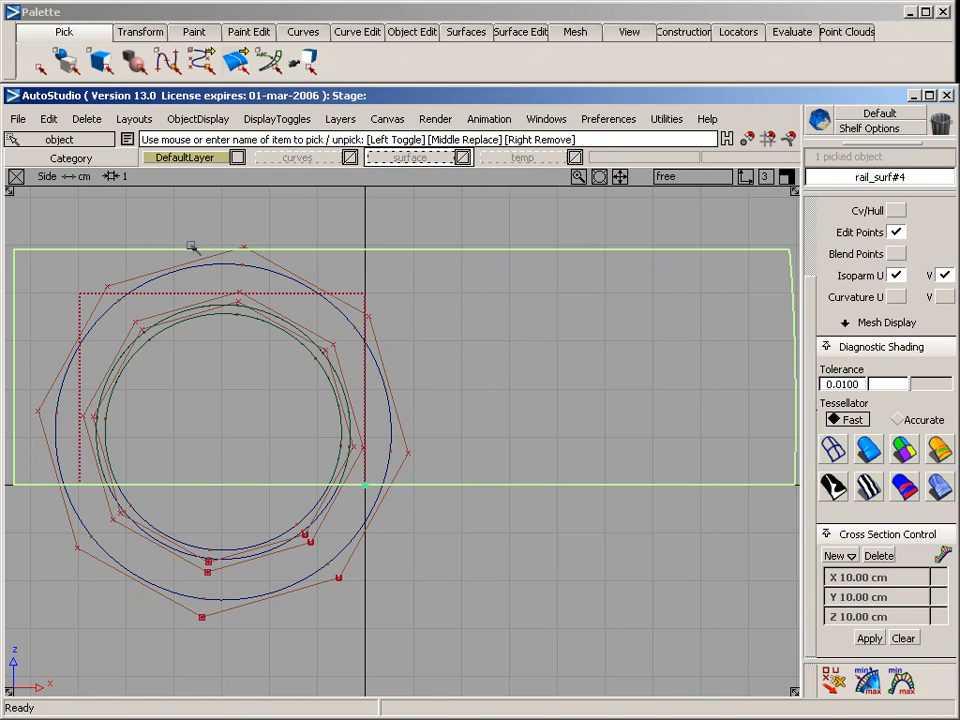
Project the outermost circle onto the large body side surface as a curve-on-surface and view it in perspective
{"action": "left_click", "coordinate": [538, 32]}
{"action": "mouse_move", "coordinate": [531, 58]}
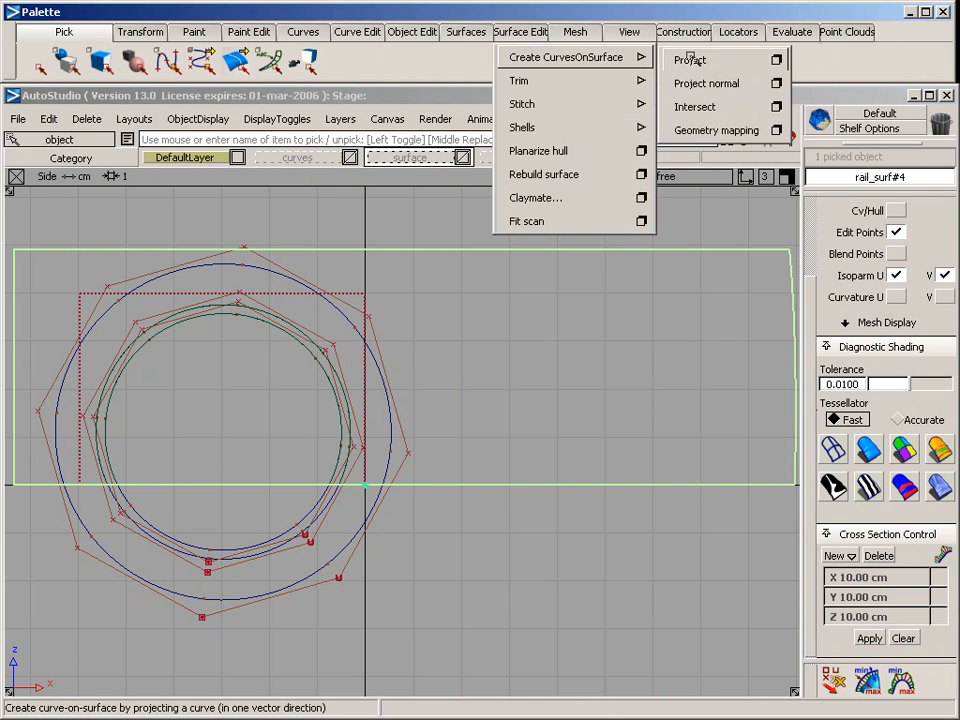
{"action": "left_click", "coordinate": [670, 58]}
{"action": "left_click", "coordinate": [240, 289]}
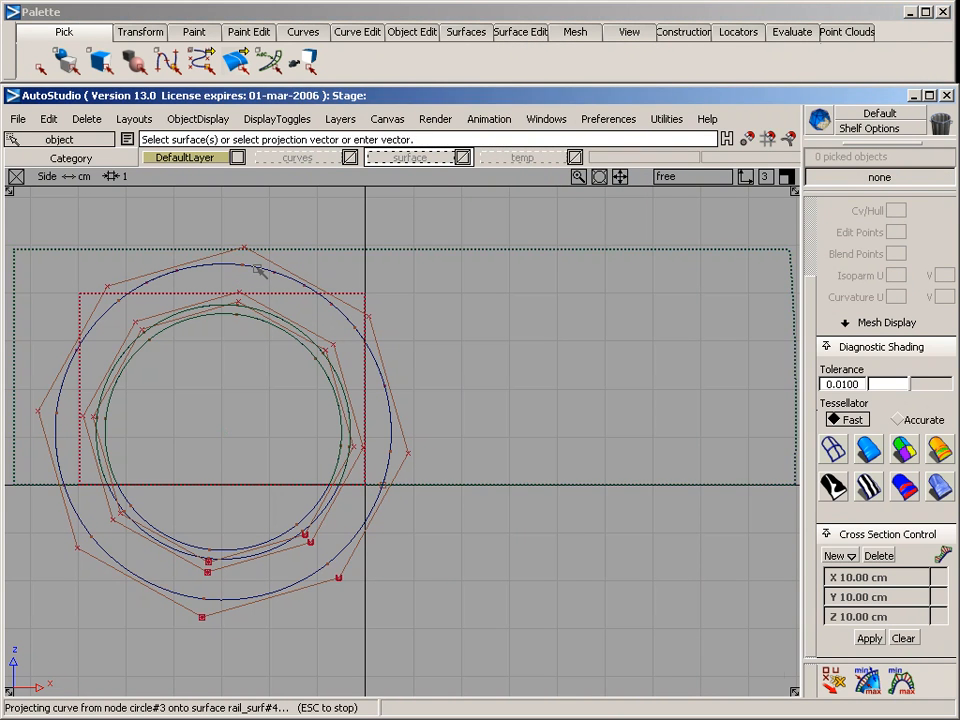
{"action": "key", "text": "F8"}
{"action": "right_click_drag", "start_coordinate": [469, 291], "coordinate": [415, 304], "text": "alt+shift"}
{"action": "middle_click_drag", "start_coordinate": [415, 304], "coordinate": [371, 324], "text": "alt+shift"}
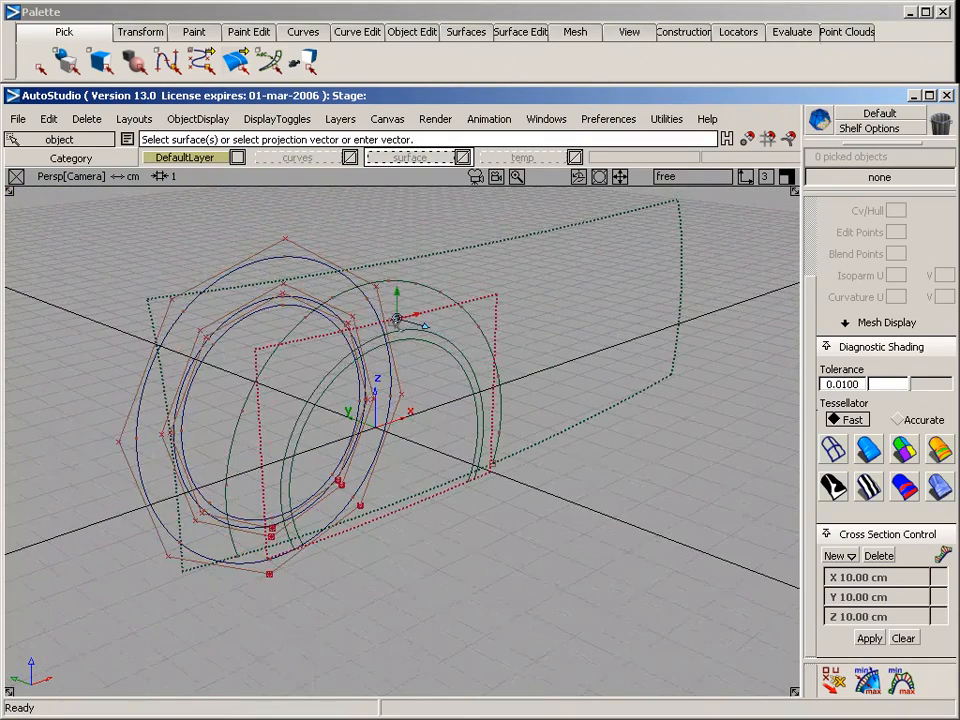
Assign the three original wheel circles to the curves layer
{"action": "left_click_drag", "start_coordinate": [162, 232], "coordinate": [452, 314], "text": "alt+shift"}
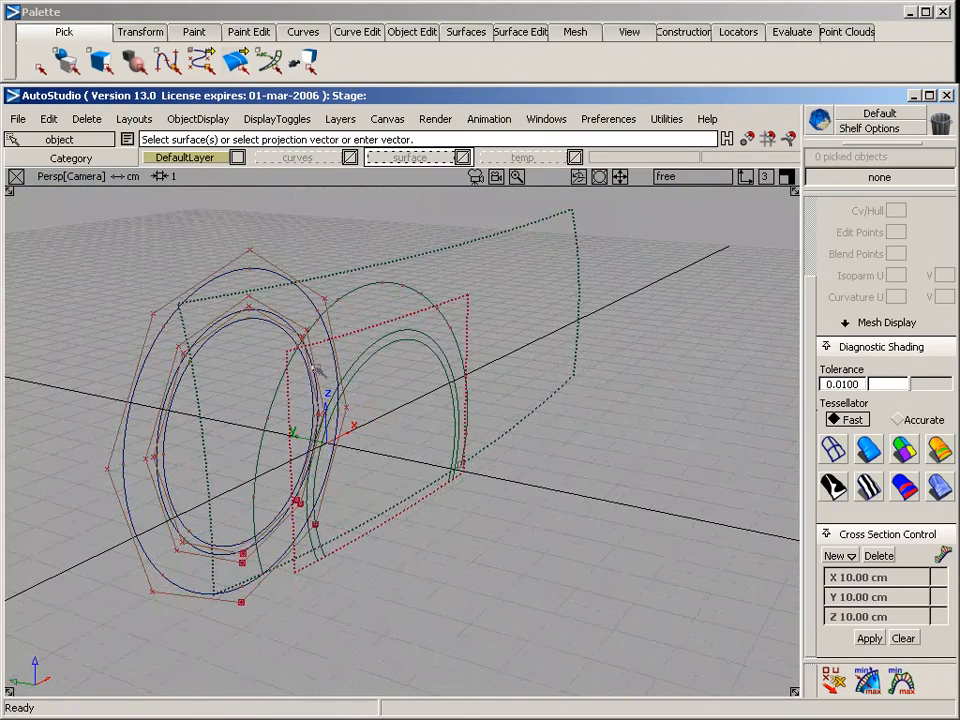
{"action": "left_click_drag", "start_coordinate": [208, 249], "coordinate": [228, 361], "text": "ctrl+shift"}
{"action": "left_click_drag", "start_coordinate": [200, 295], "coordinate": [262, 357], "text": "ctrl+shift"}
{"action": "left_click_drag", "start_coordinate": [215, 368], "coordinate": [149, 320]}
{"action": "right_click_drag", "start_coordinate": [297, 157], "coordinate": [306, 243]}
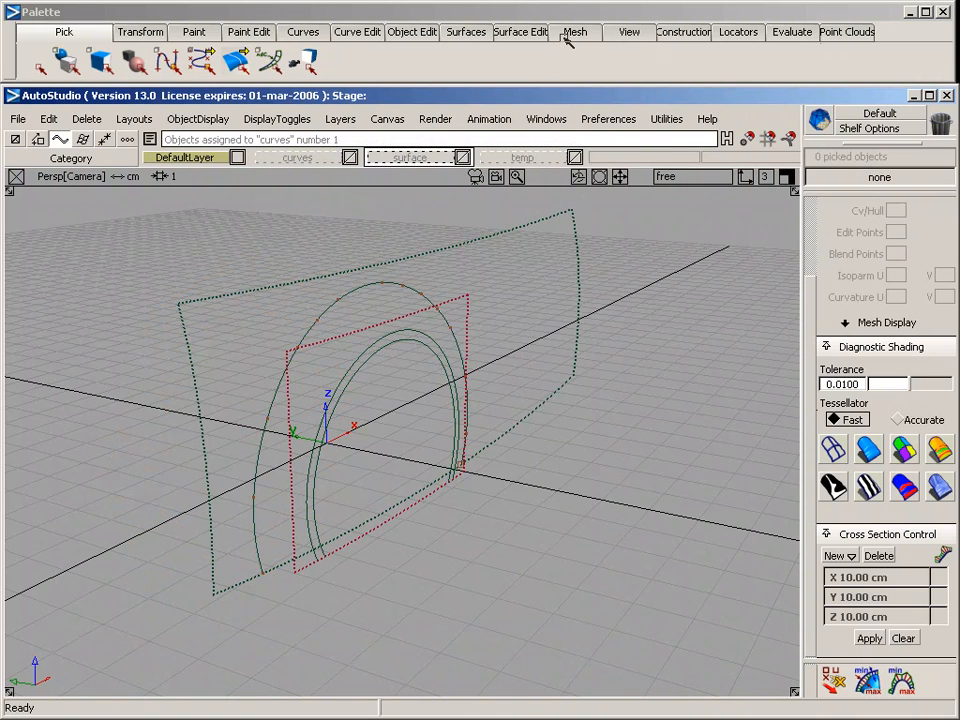
Trim the wheel opening out of the large side surface, keeping the region outside the projected arch curve
{"action": "left_click", "coordinate": [520, 31]}
{"action": "mouse_move", "coordinate": [546, 80]}
{"action": "left_click", "coordinate": [729, 79]}
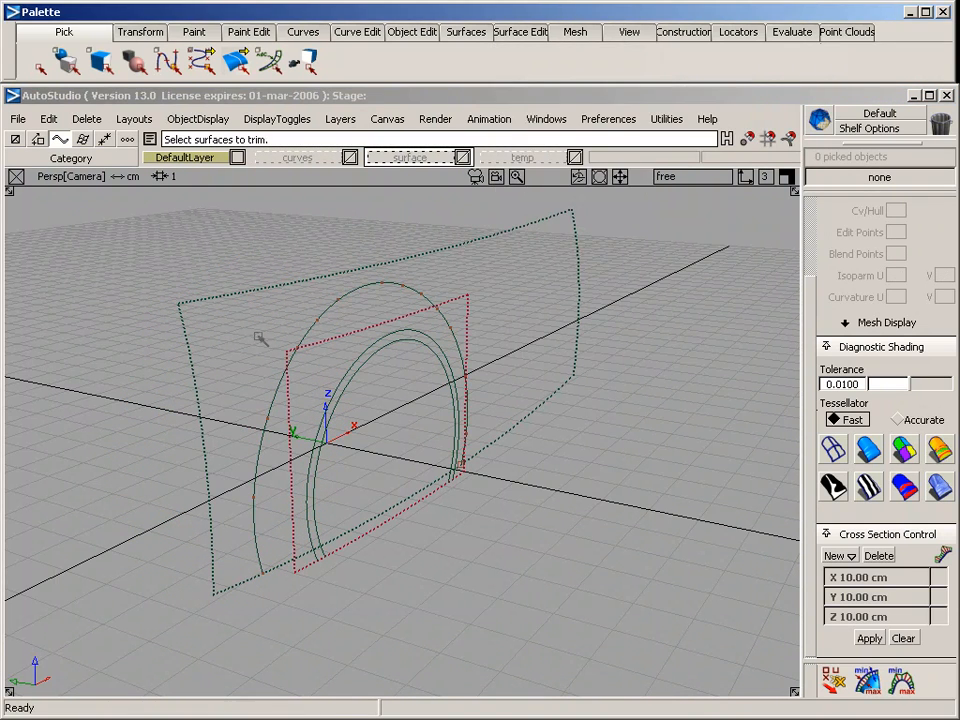
{"action": "left_click", "coordinate": [432, 271]}
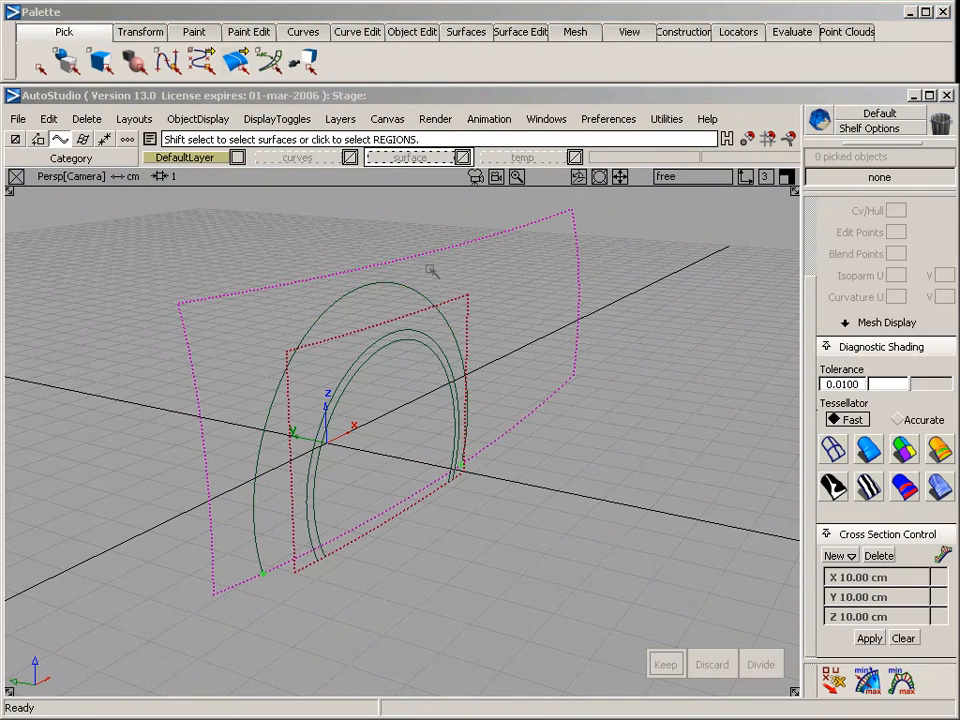
{"action": "left_click", "coordinate": [258, 330]}
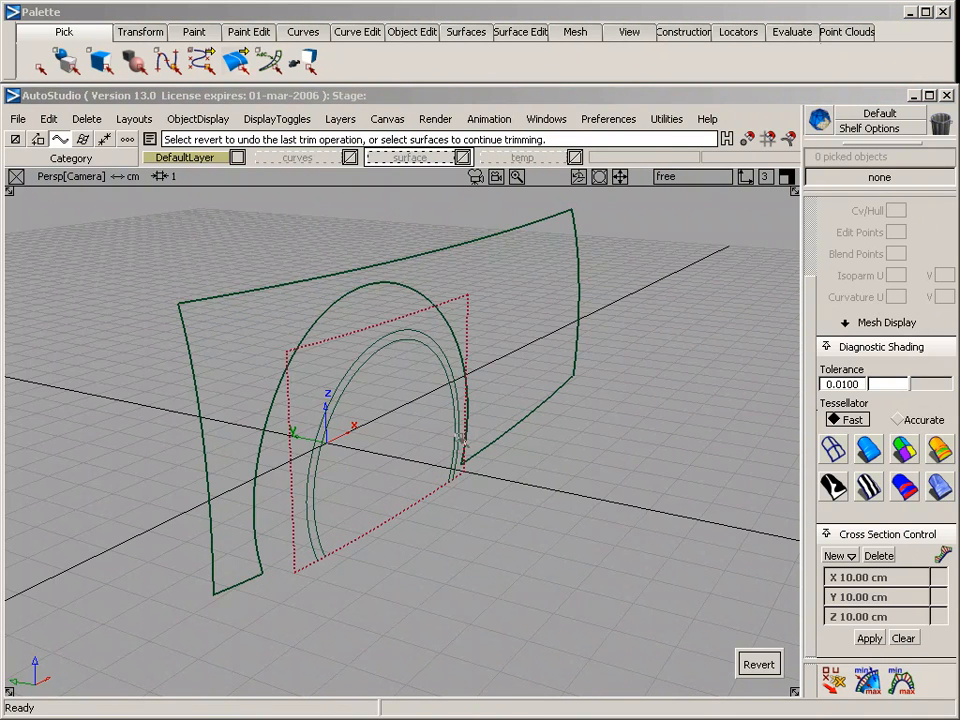
Trim the curved plane down to the narrow arch band between its two projected curves
{"action": "left_click", "coordinate": [464, 312]}
{"action": "right_click_drag", "start_coordinate": [376, 367], "coordinate": [414, 376], "text": "alt+shift"}
{"action": "left_click", "coordinate": [397, 357]}
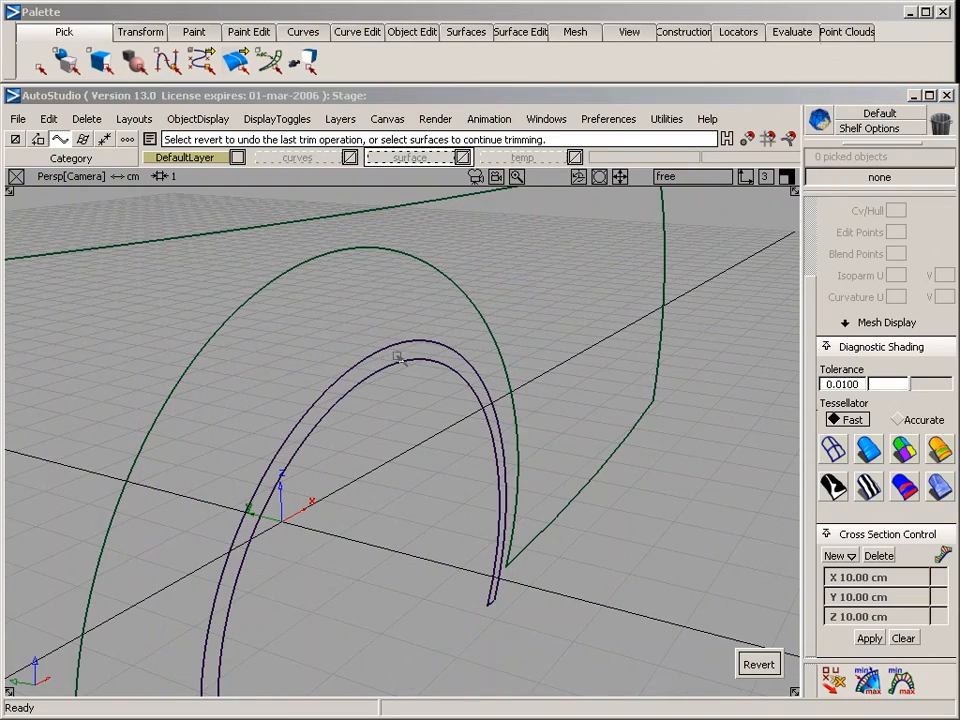
Inspect the trimmed side surface and the inner arch band in shaded display from several angles
{"action": "left_click_drag", "start_coordinate": [370, 306], "coordinate": [617, 563], "text": "alt+shift"}
{"action": "left_click", "coordinate": [868, 450]}
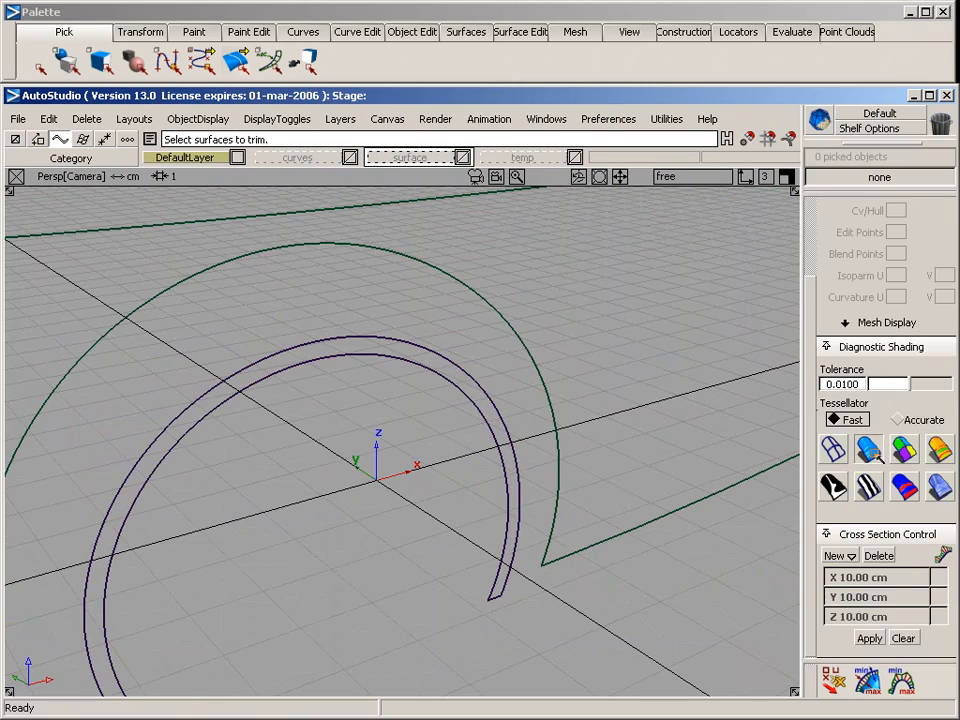
{"action": "right_click_drag", "start_coordinate": [658, 478], "coordinate": [638, 488], "text": "alt+shift"}
{"action": "mouse_move", "coordinate": [378, 533]}
{"action": "left_mouse_down", "text": "alt+shift"}
{"action": "mouse_move", "coordinate": [523, 466]}
{"action": "mouse_move", "coordinate": [748, 392]}
{"action": "mouse_move", "coordinate": [617, 510]}
{"action": "mouse_move", "coordinate": [364, 632]}
{"action": "mouse_move", "coordinate": [630, 606]}
{"action": "mouse_move", "coordinate": [591, 504]}
{"action": "left_mouse_up", "text": "alt+shift"}
{"action": "left_click", "coordinate": [834, 301]}
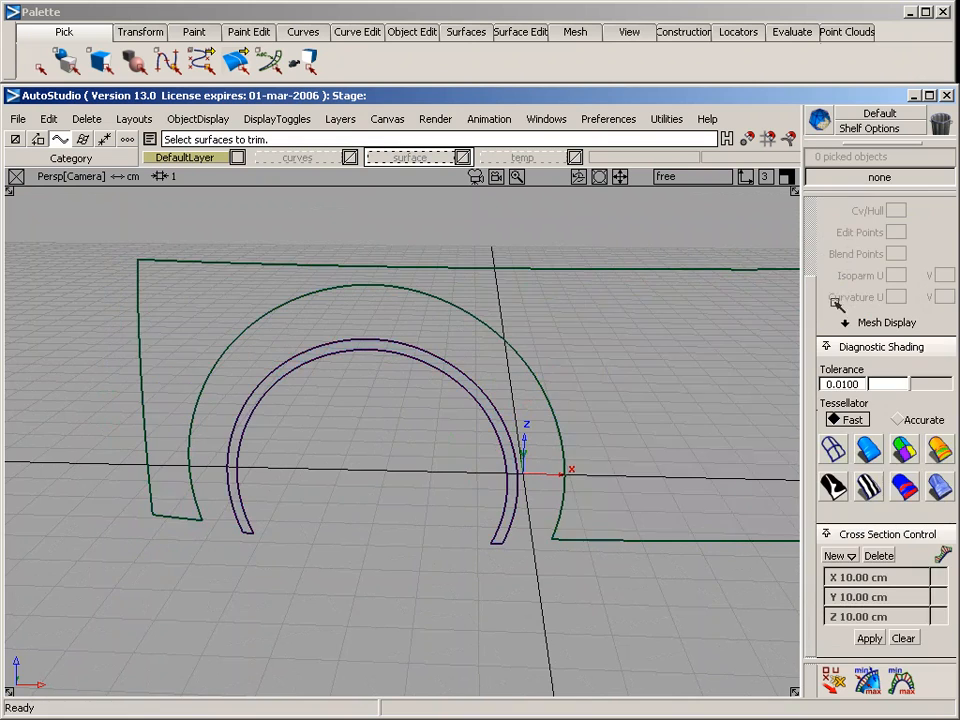
{"action": "left_click_drag", "start_coordinate": [643, 473], "coordinate": [422, 484], "text": "alt+shift"}
{"action": "middle_click_drag", "start_coordinate": [422, 484], "coordinate": [421, 482], "text": "alt+shift"}
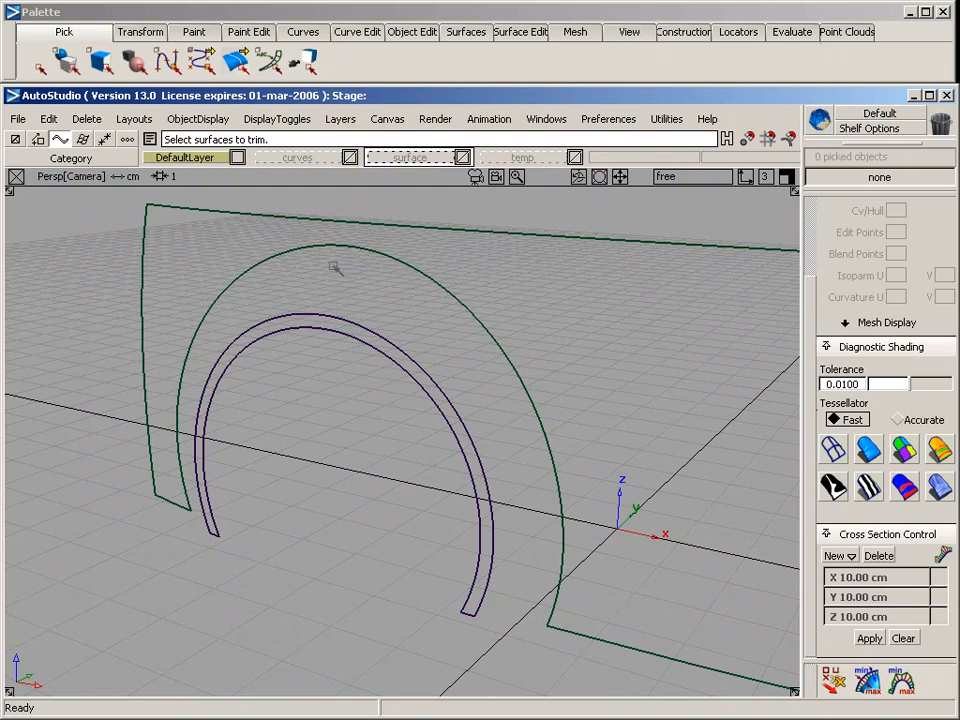
Create a degree 3 edit point curve from the arch band's outer lower corner to the nearby lower corner of the side surface's wheel opening
{"action": "left_click", "coordinate": [316, 36]}
{"action": "mouse_move", "coordinate": [339, 80]}
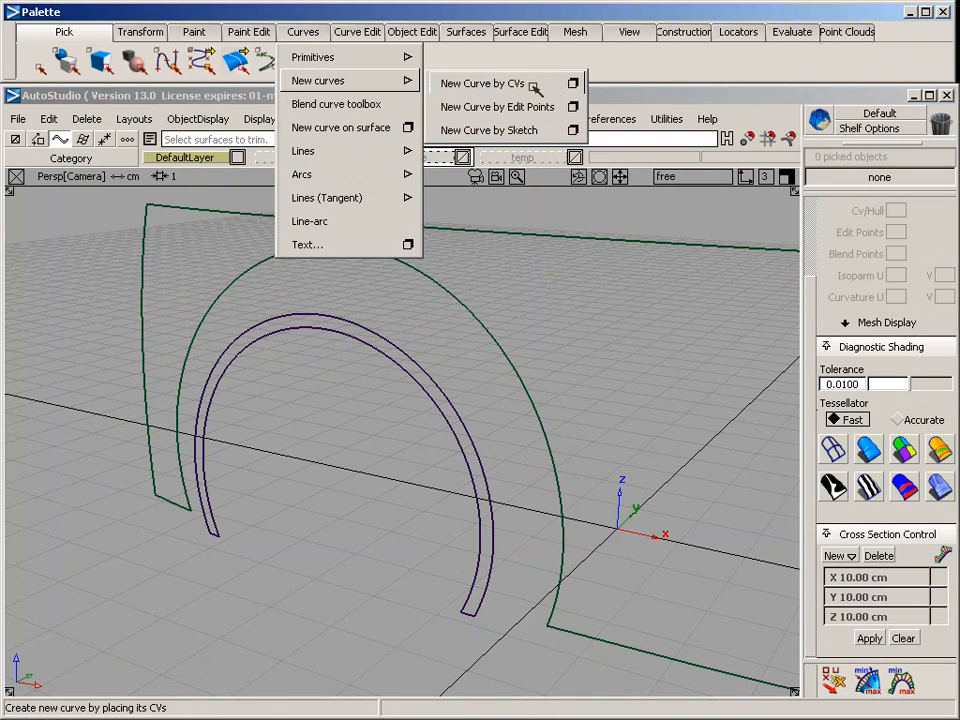
{"action": "left_click", "coordinate": [573, 107]}
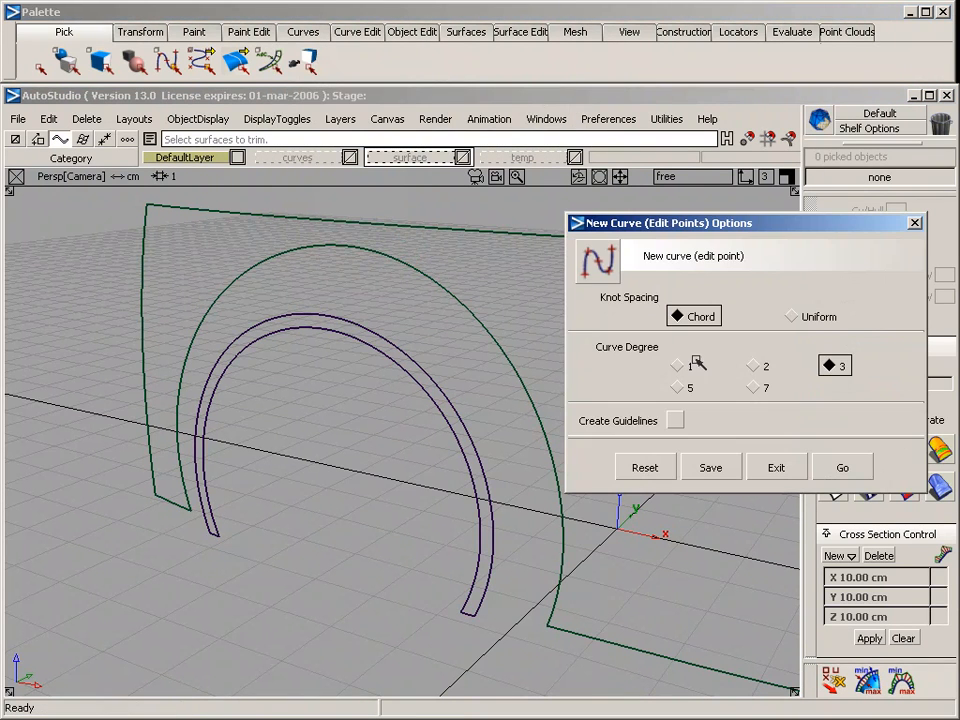
{"action": "left_click", "coordinate": [842, 467]}
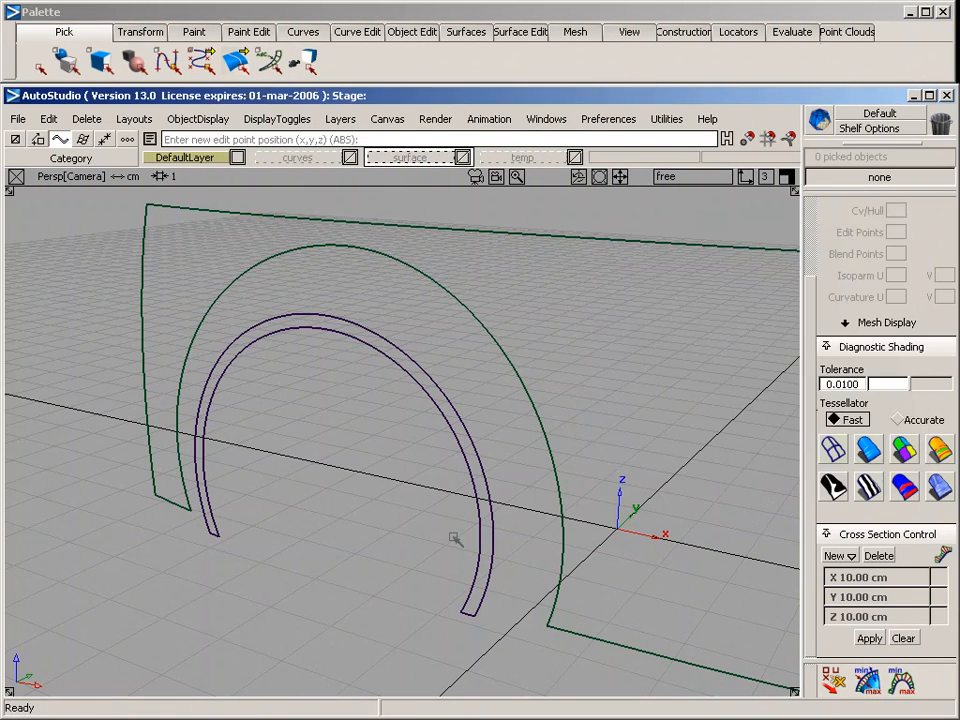
{"action": "left_click", "coordinate": [481, 462]}
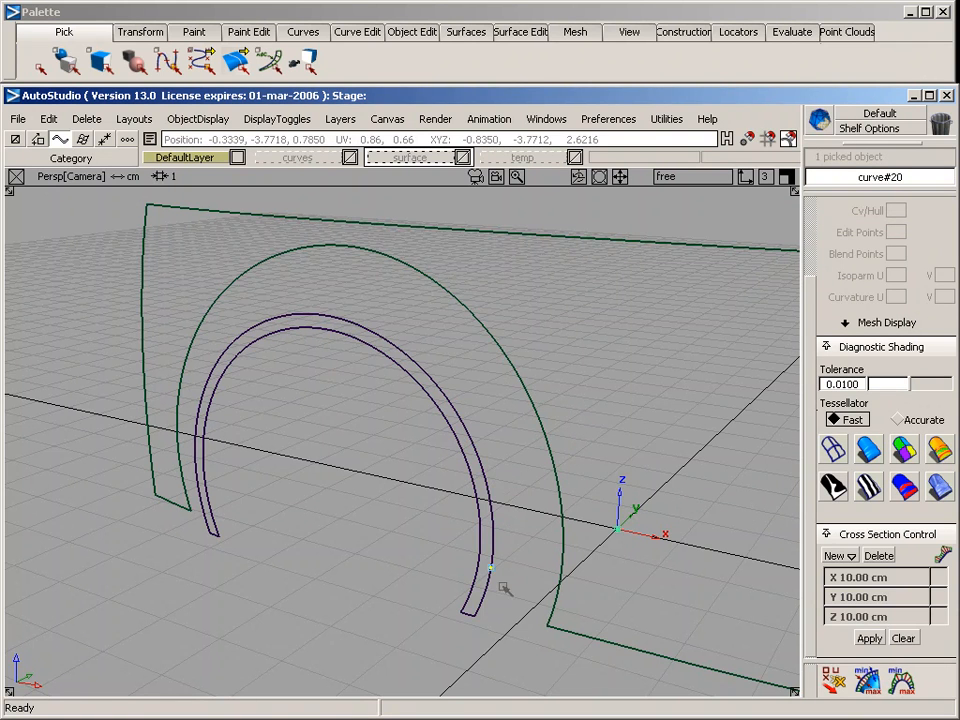
{"action": "left_click_drag", "start_coordinate": [536, 591], "coordinate": [405, 480], "text": "alt+shift"}
{"action": "left_click_drag", "start_coordinate": [447, 384], "coordinate": [470, 578], "text": "ctrl+alt"}
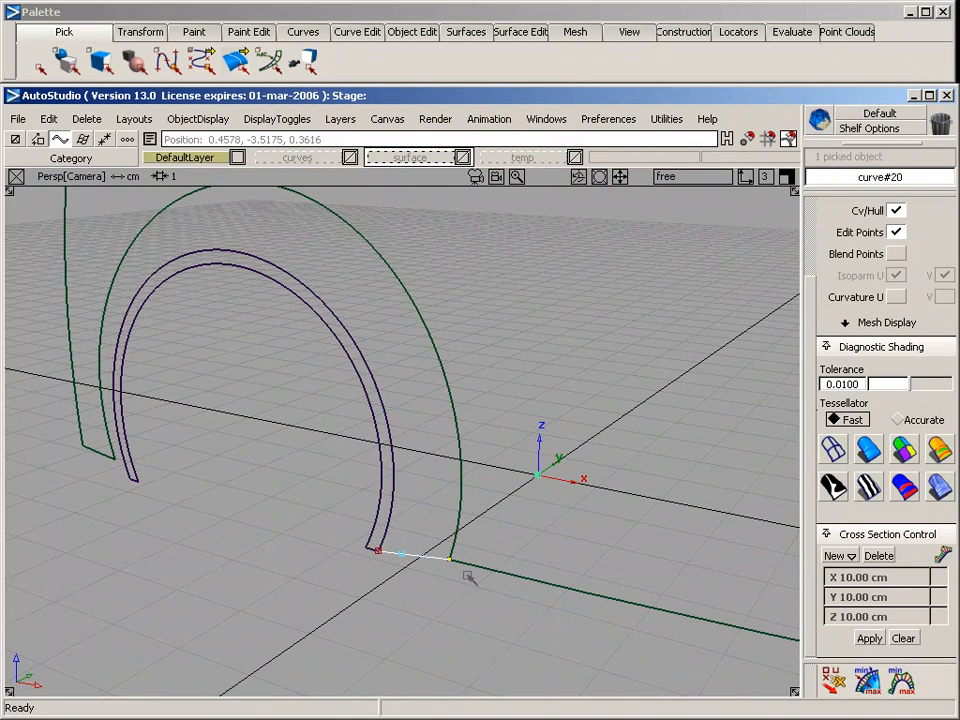
Create a matching edit point curve joining the side surface and the arch band at the opposite lower end of the wheel opening
{"action": "left_click_drag", "start_coordinate": [457, 636], "coordinate": [292, 555], "text": "alt+shift"}
{"action": "left_click_drag", "start_coordinate": [147, 458], "coordinate": [200, 592], "text": "ctrl+alt"}
{"action": "left_click_drag", "start_coordinate": [246, 499], "coordinate": [278, 632], "text": "ctrl+alt"}
{"action": "left_click_drag", "start_coordinate": [322, 580], "coordinate": [311, 400], "text": "ctrl+shift"}
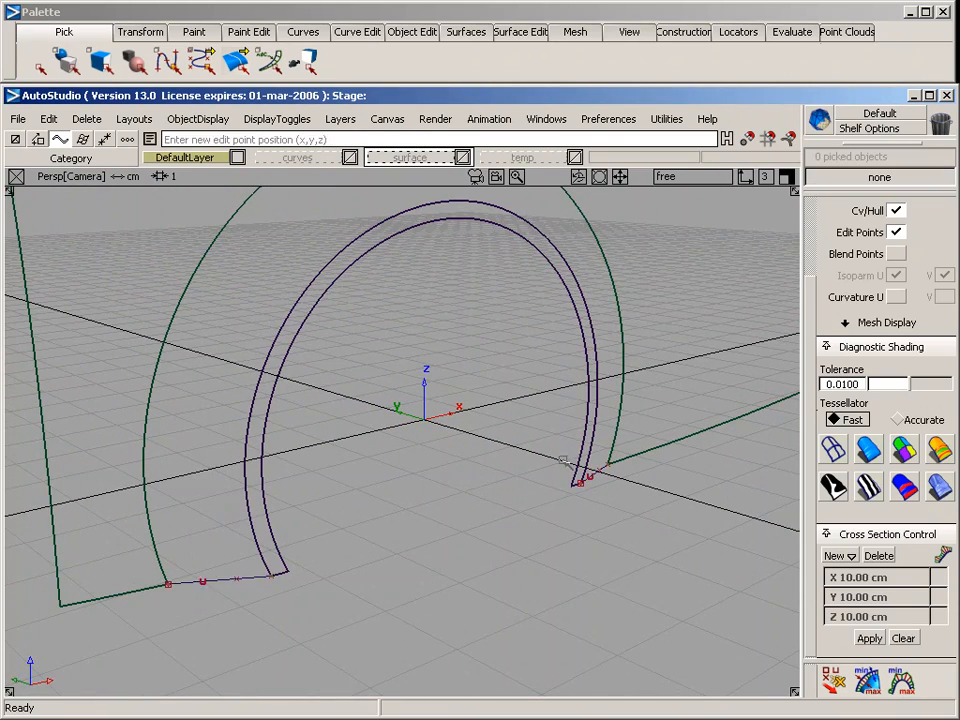
{"action": "left_click_drag", "start_coordinate": [566, 457], "coordinate": [454, 454], "text": "alt+shift"}
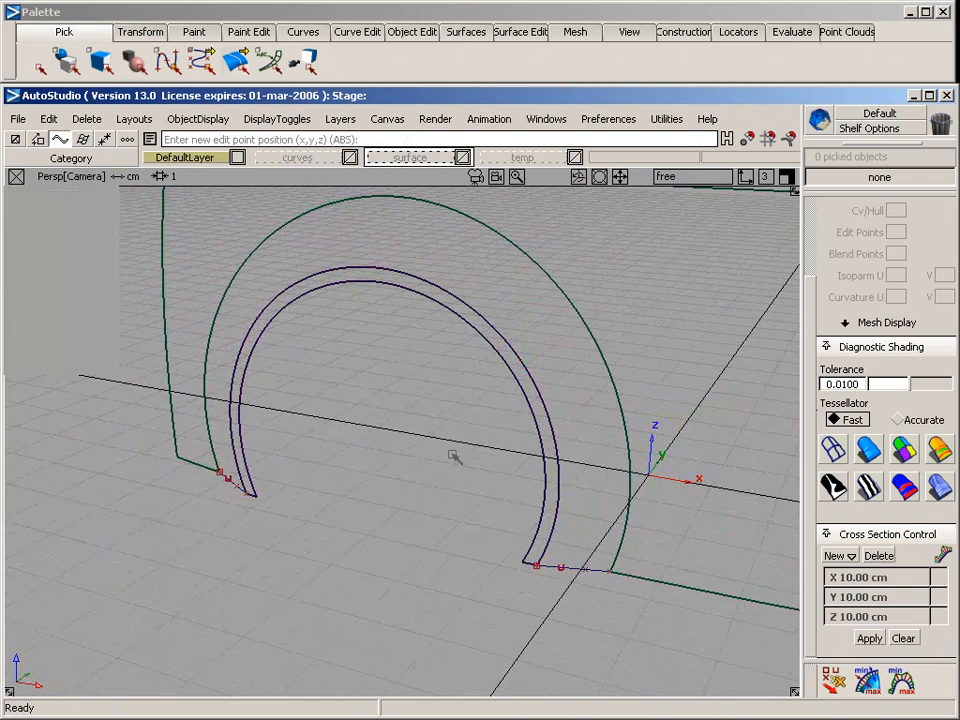
Set up a rail surface with 2 generation curves and 2 rail curves
{"action": "left_click", "coordinate": [515, 31]}
{"action": "left_click", "coordinate": [467, 32]}
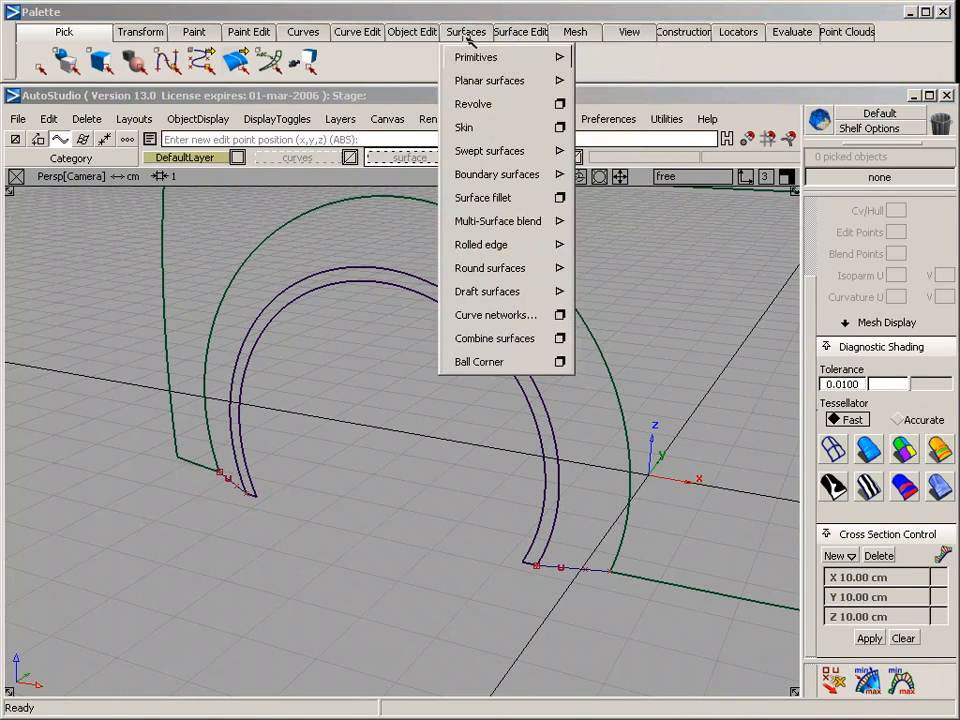
{"action": "mouse_move", "coordinate": [510, 151]}
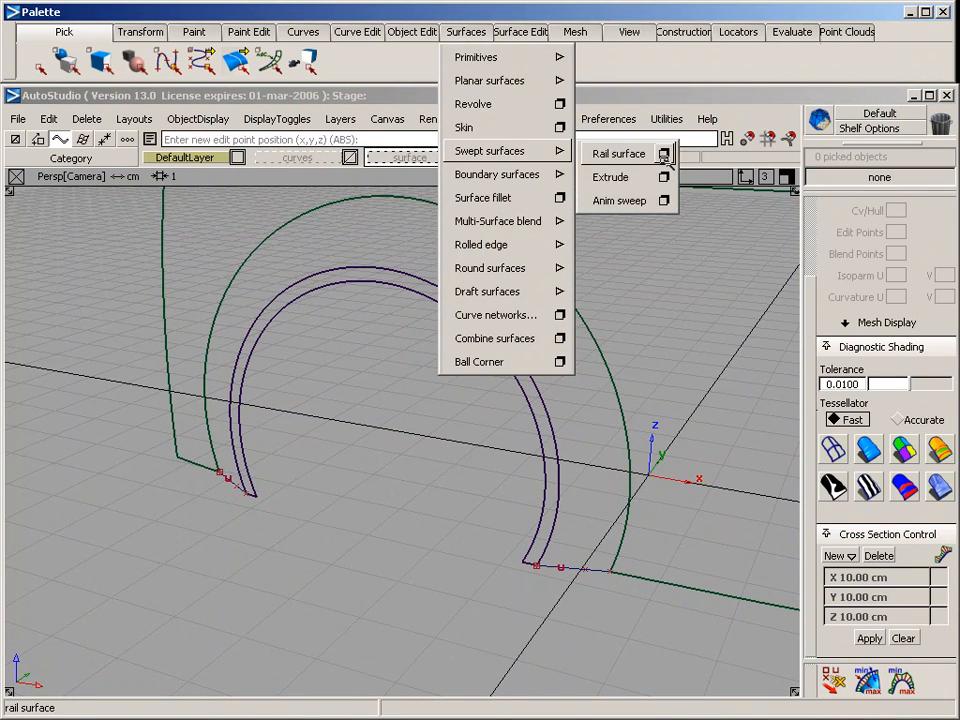
{"action": "left_click", "coordinate": [663, 152]}
{"action": "left_click", "coordinate": [784, 272]}
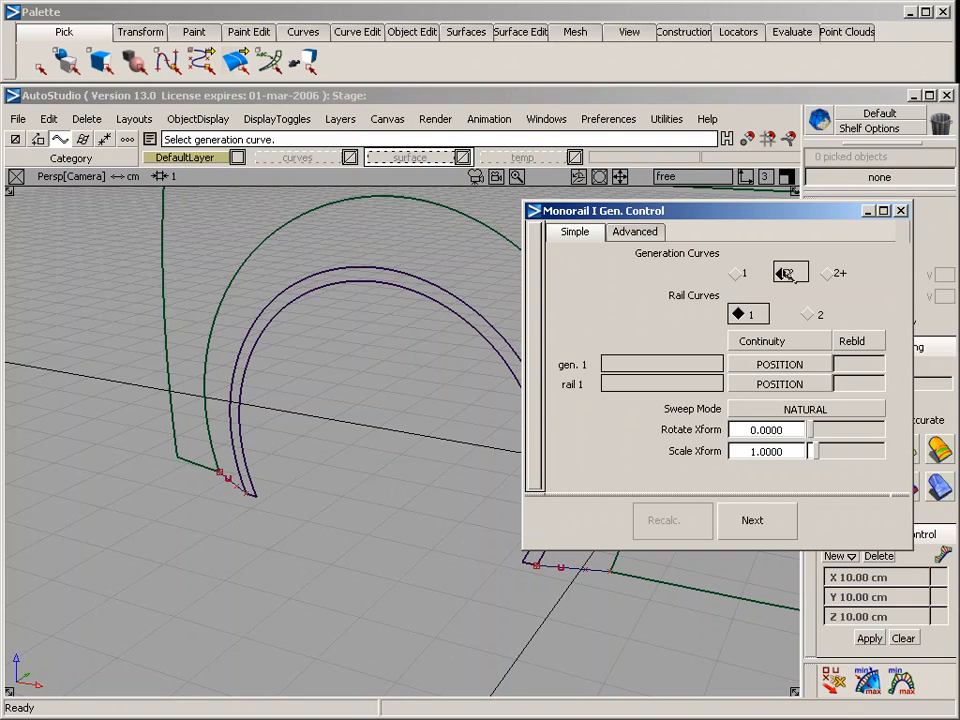
{"action": "left_click", "coordinate": [808, 314]}
{"action": "middle_click_drag", "start_coordinate": [449, 272], "coordinate": [285, 248], "text": "alt+shift"}
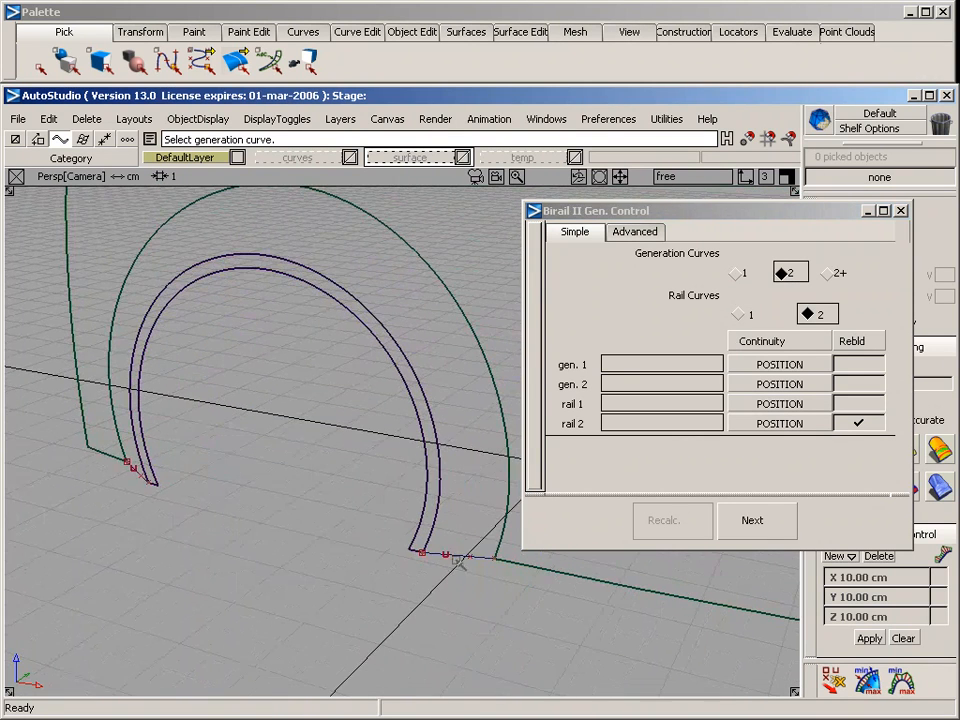
Build the birail surface from the two end curves along the side surface's opening edge and the arch band's outer edge, with position continuity
{"action": "left_click", "coordinate": [453, 557]}
{"action": "left_click_drag", "start_coordinate": [444, 515], "coordinate": [112, 512], "text": "alt+shift"}
{"action": "left_click", "coordinate": [108, 515]}
{"action": "left_click", "coordinate": [96, 500]}
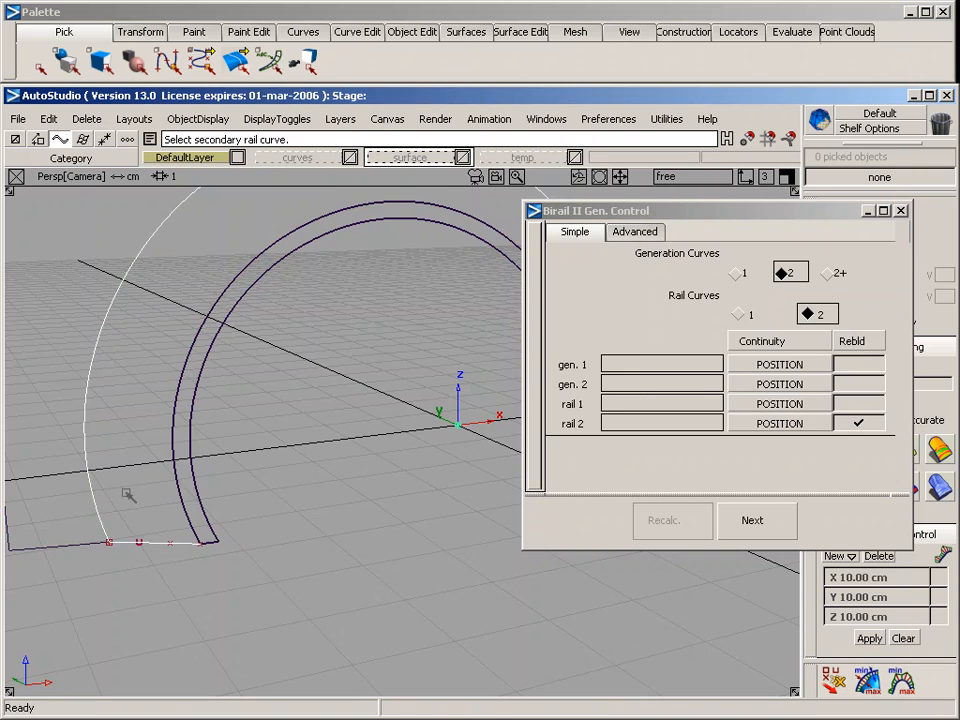
{"action": "left_click", "coordinate": [174, 482]}
{"action": "left_click_drag", "start_coordinate": [291, 493], "coordinate": [308, 426], "text": "alt+shift"}
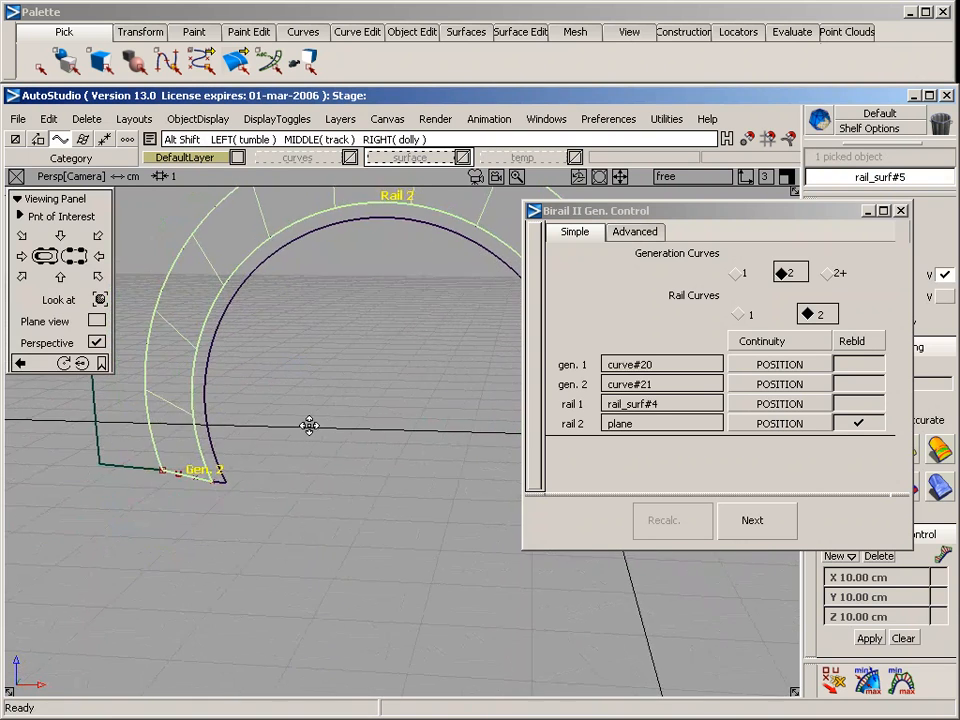
{"action": "middle_click_drag", "start_coordinate": [308, 426], "coordinate": [250, 480], "text": "alt+shift"}
{"action": "mouse_move", "coordinate": [350, 480]}
{"action": "right_mouse_down", "text": "alt+shift"}
{"action": "mouse_move", "coordinate": [338, 480]}
{"action": "mouse_move", "coordinate": [355, 463]}
{"action": "right_mouse_up", "text": "alt+shift"}
{"action": "middle_click_drag", "start_coordinate": [355, 463], "coordinate": [191, 469], "text": "alt+shift"}
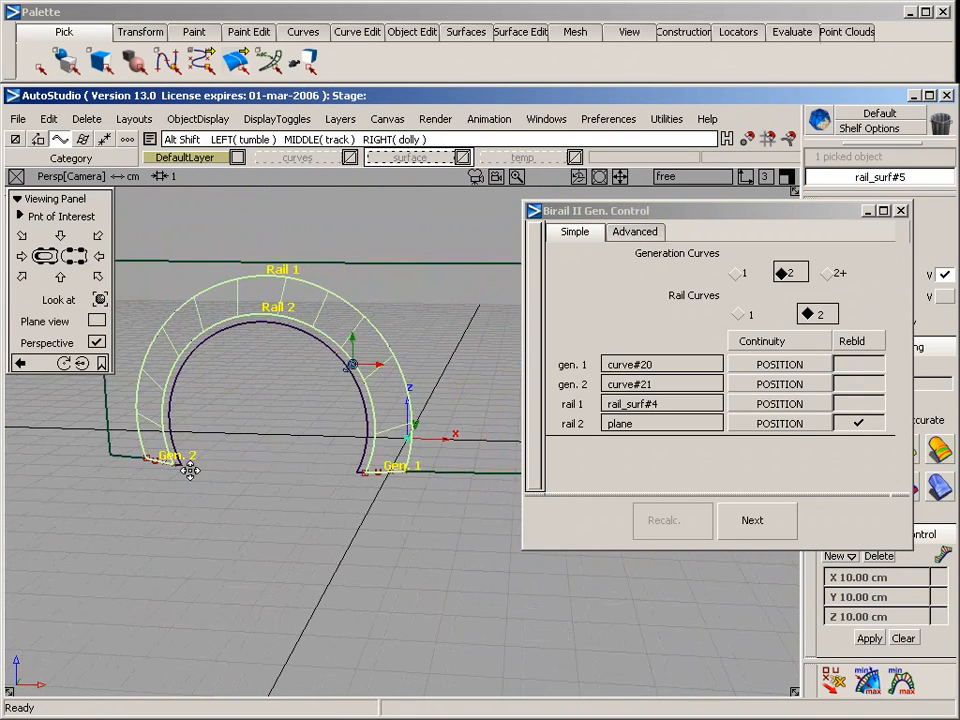
{"action": "left_click", "coordinate": [294, 398]}
Inspect the bridging surface between the side surface and arch band in shaded display from several angles
{"action": "left_click", "coordinate": [868, 449]}
{"action": "mouse_move", "coordinate": [435, 306]}
{"action": "left_mouse_down", "text": "alt+shift"}
{"action": "mouse_move", "coordinate": [478, 319]}
{"action": "mouse_move", "coordinate": [171, 553]}
{"action": "mouse_move", "coordinate": [461, 489]}
{"action": "mouse_move", "coordinate": [328, 343]}
{"action": "mouse_move", "coordinate": [380, 447]}
{"action": "left_mouse_up", "text": "alt+shift"}
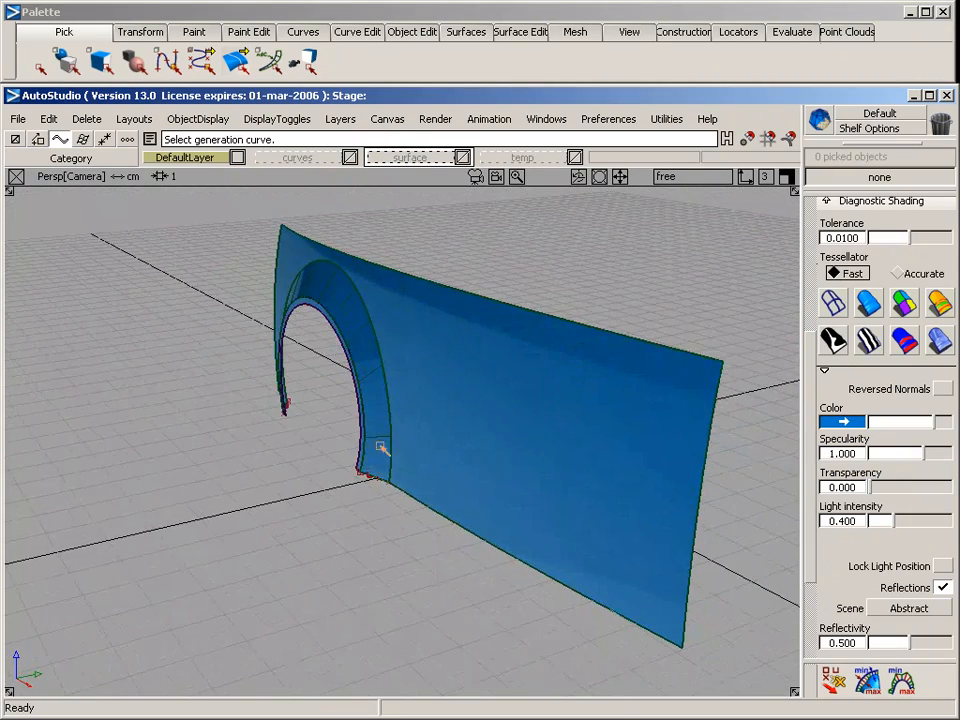
{"action": "mouse_move", "coordinate": [322, 452]}
{"action": "left_mouse_down", "text": "alt+shift"}
{"action": "mouse_move", "coordinate": [315, 489]}
{"action": "mouse_move", "coordinate": [191, 373]}
{"action": "mouse_move", "coordinate": [587, 435]}
{"action": "mouse_move", "coordinate": [280, 487]}
{"action": "mouse_move", "coordinate": [758, 570]}
{"action": "mouse_move", "coordinate": [474, 566]}
{"action": "mouse_move", "coordinate": [748, 534]}
{"action": "mouse_move", "coordinate": [145, 597]}
{"action": "mouse_move", "coordinate": [420, 542]}
{"action": "mouse_move", "coordinate": [521, 585]}
{"action": "mouse_move", "coordinate": [225, 615]}
{"action": "left_mouse_up", "text": "alt+shift"}
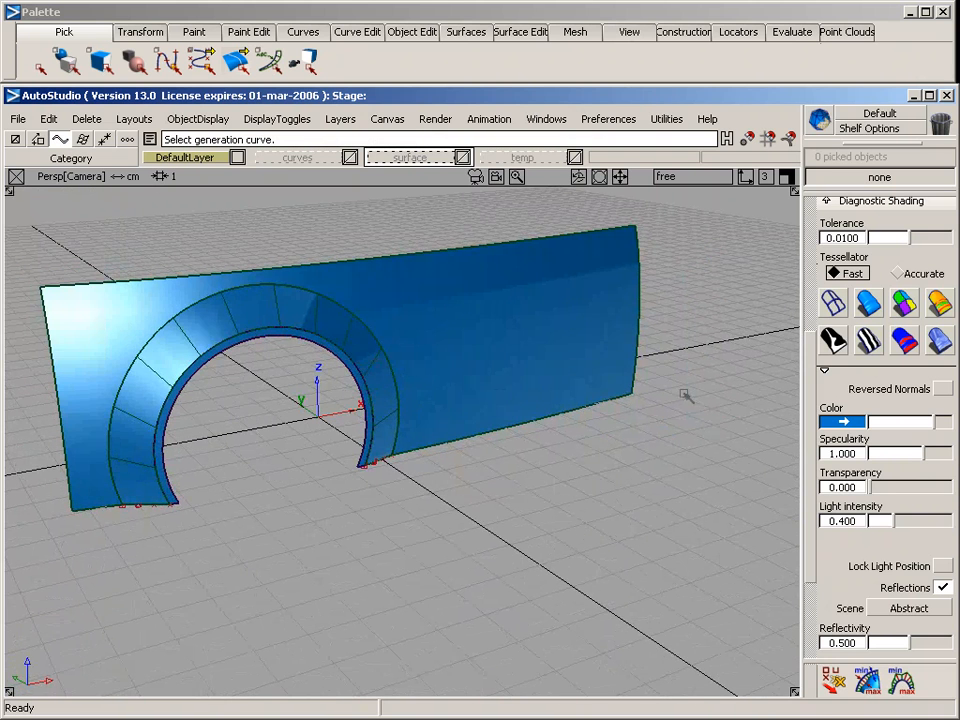
{"action": "left_click", "coordinate": [836, 298]}
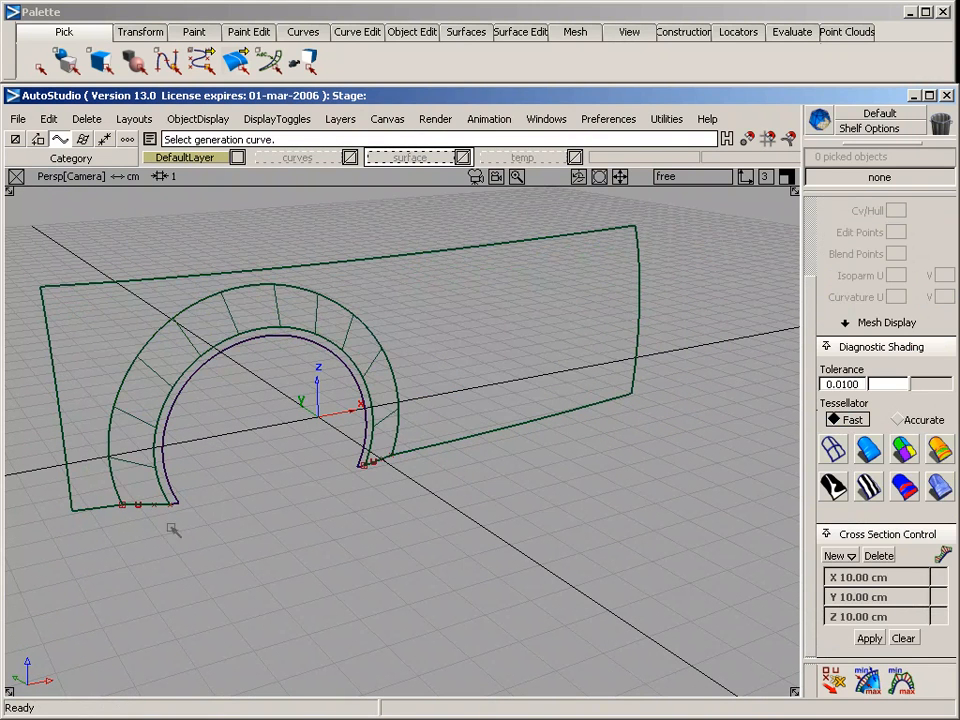
Delete the bridging rail surface together with its two generation curves at the lower ends of the arch
{"action": "left_click_drag", "start_coordinate": [381, 395], "coordinate": [376, 488], "text": "ctrl+shift"}
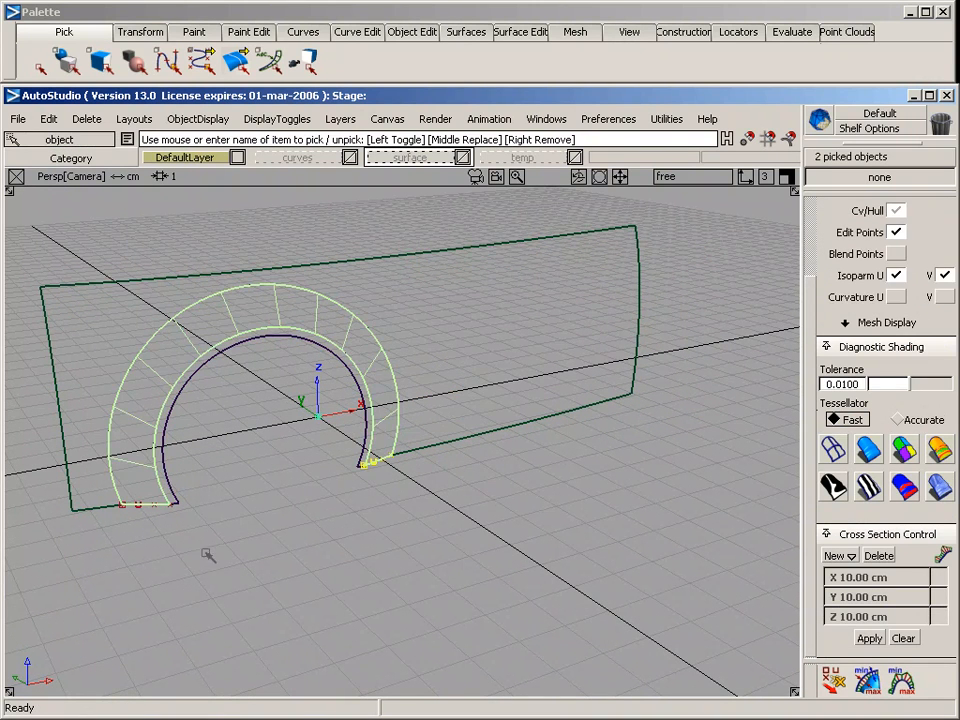
{"action": "left_click", "coordinate": [144, 499]}
{"action": "key", "text": "Delete"}
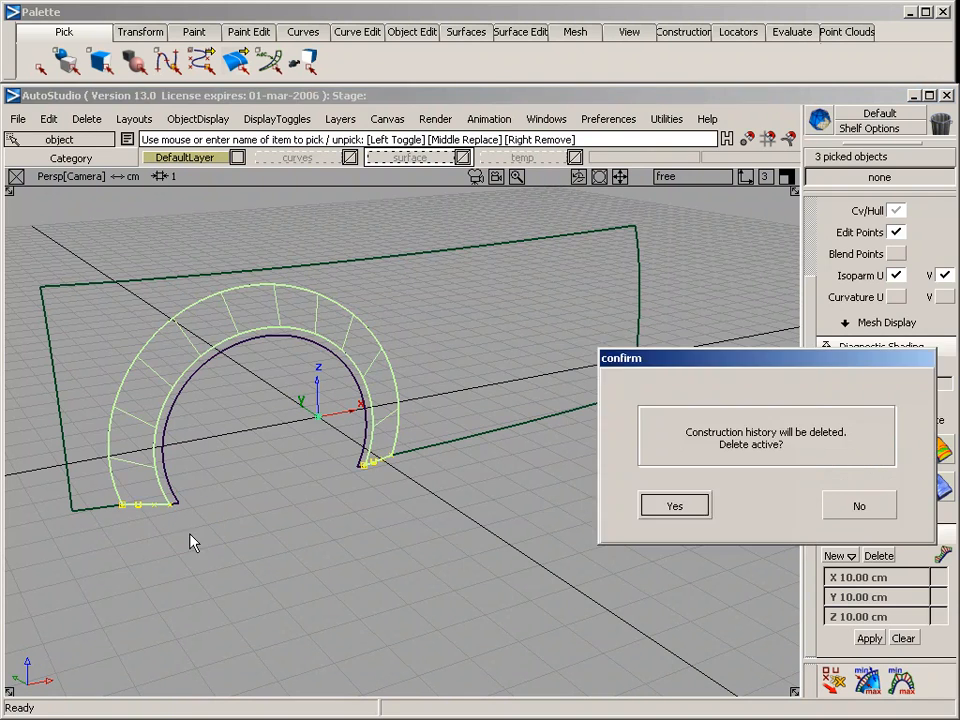
{"action": "key", "text": "Return"}
Create a degree 5 edit point curve from the arch band's outer lower corner to the nearby lower corner of the side surface's wheel opening
{"action": "left_click", "coordinate": [303, 32]}
{"action": "mouse_move", "coordinate": [325, 80]}
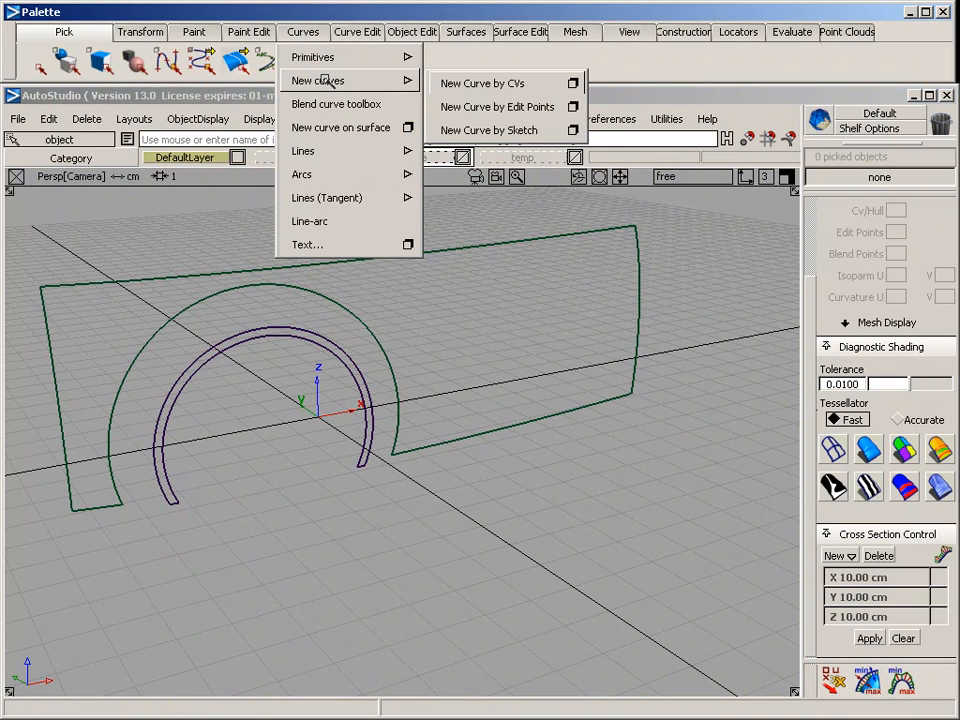
{"action": "left_click", "coordinate": [574, 103]}
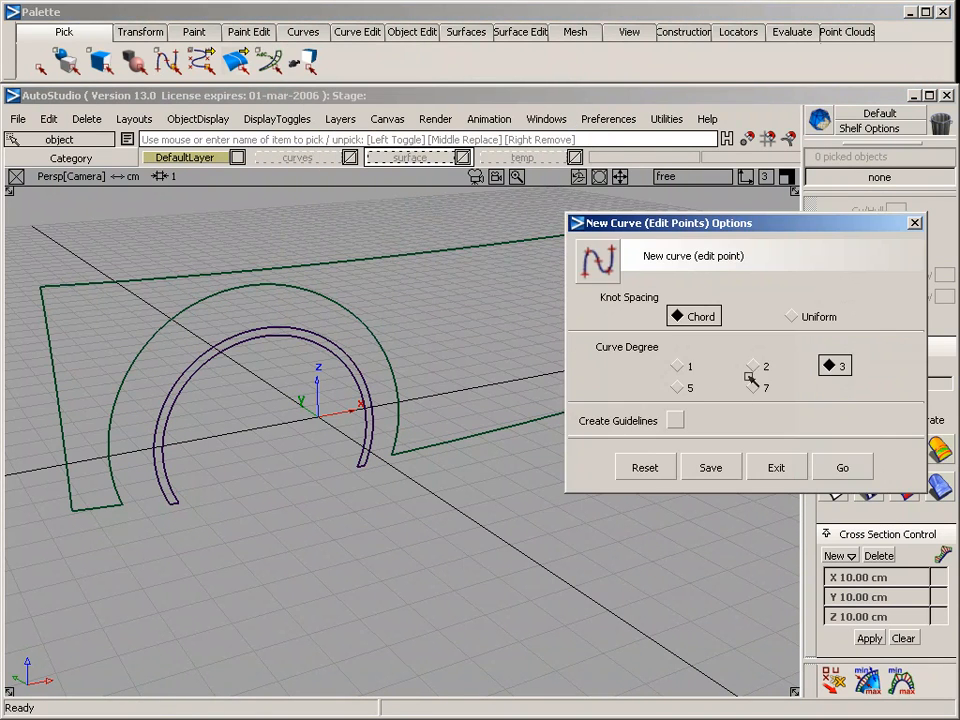
{"action": "left_click", "coordinate": [678, 387]}
{"action": "left_click", "coordinate": [843, 467]}
{"action": "key", "text": "alt+shift"}
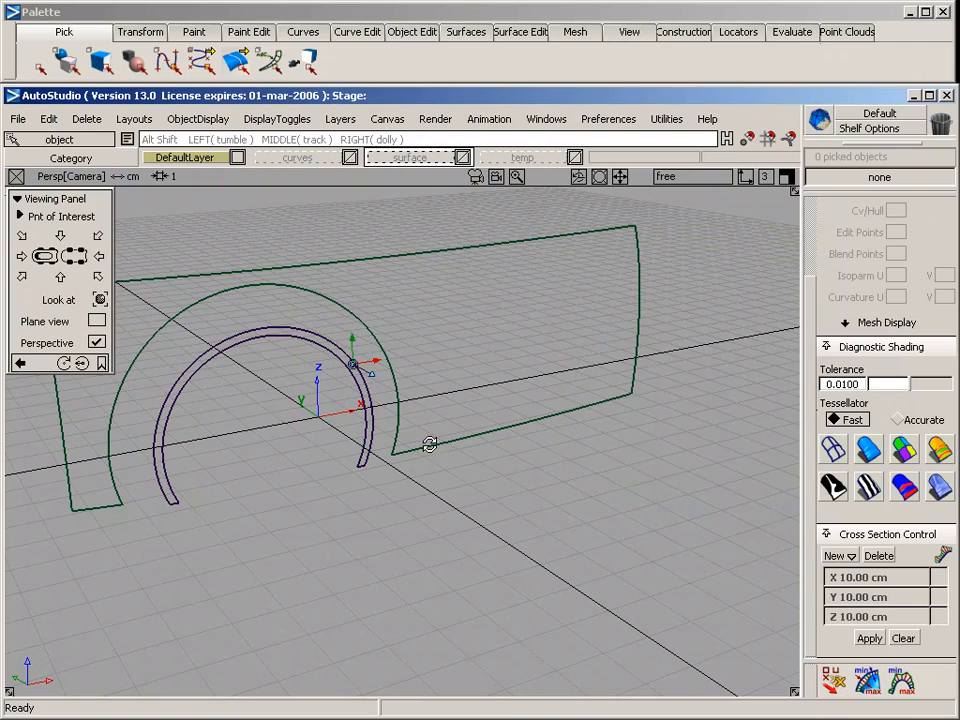
{"action": "left_click", "coordinate": [430, 444], "text": "alt+shift"}
{"action": "left_click_drag", "start_coordinate": [430, 444], "coordinate": [80, 530], "text": "alt+shift"}
{"action": "right_click_drag", "start_coordinate": [80, 530], "coordinate": [231, 384], "text": "alt+shift"}
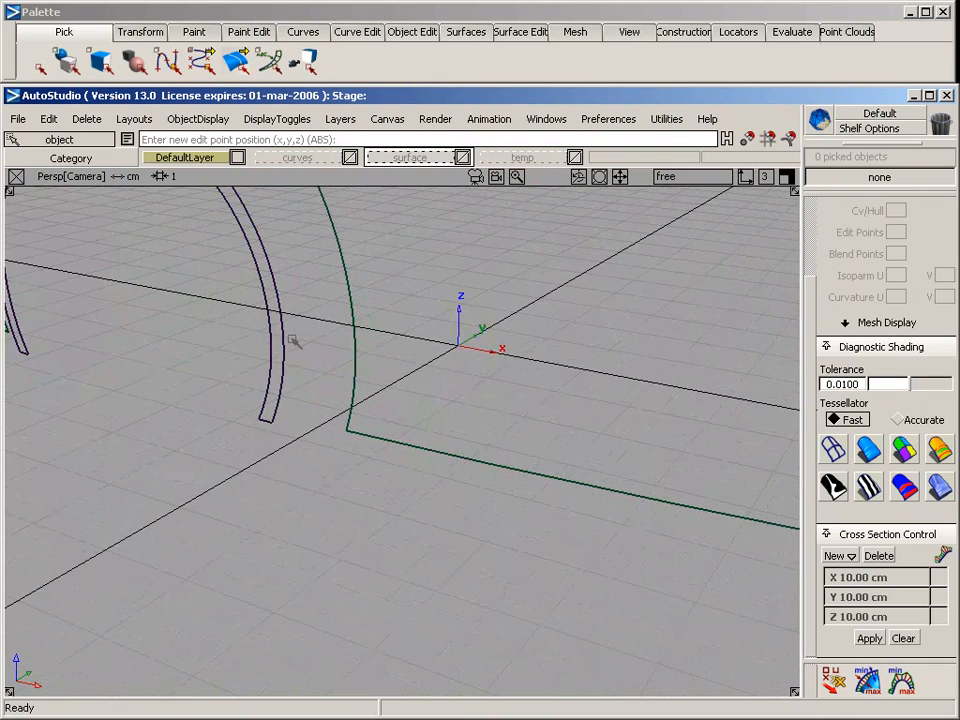
{"action": "left_click", "coordinate": [270, 420]}
{"action": "left_click", "coordinate": [343, 433]}
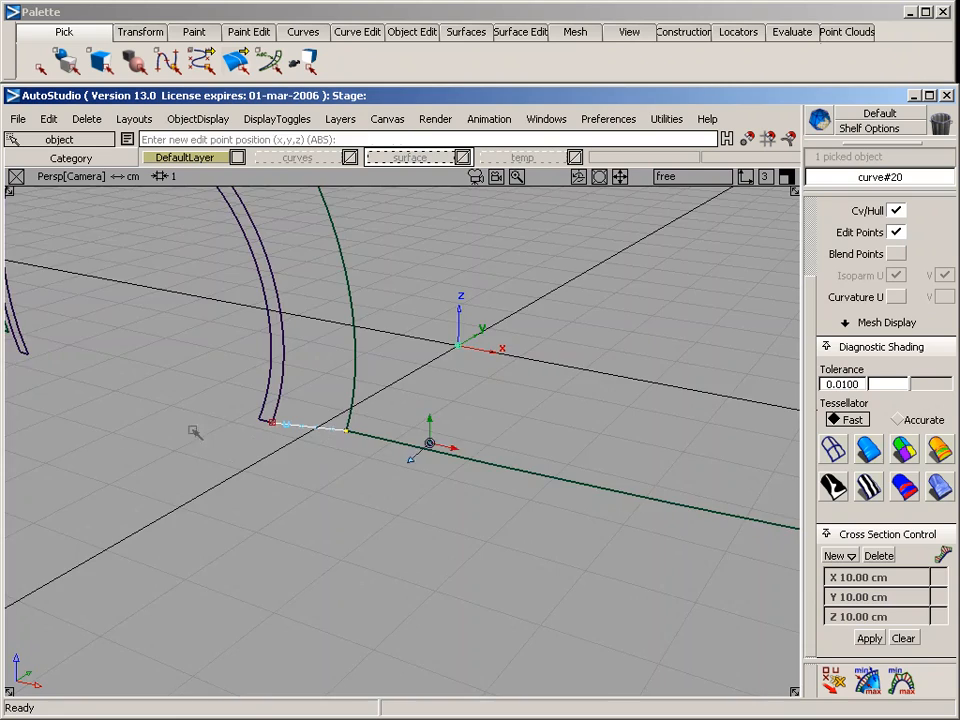
Create a second degree 5 edit point curve joining the side surface's opening and the arch band at the opposite lower end
{"action": "left_click_drag", "start_coordinate": [195, 432], "coordinate": [685, 430], "text": "alt+shift"}
{"action": "right_click_drag", "start_coordinate": [465, 461], "coordinate": [393, 486], "text": "alt+shift"}
{"action": "middle_click_drag", "start_coordinate": [393, 486], "coordinate": [390, 340], "text": "alt+shift"}
{"action": "left_click_drag", "start_coordinate": [328, 376], "coordinate": [347, 500], "text": "ctrl+alt"}
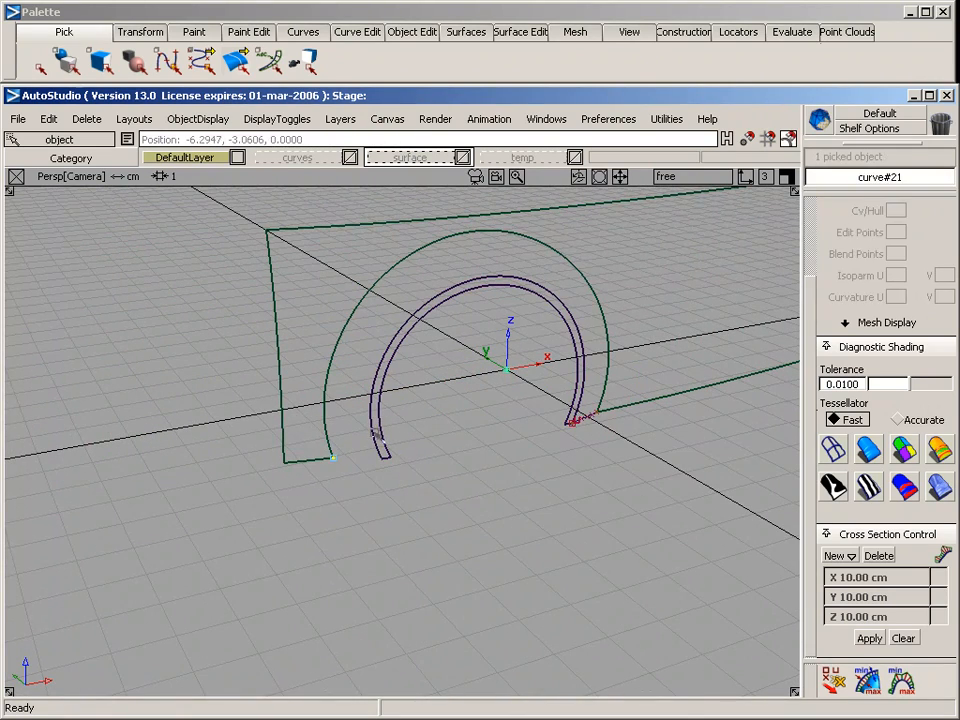
{"action": "left_click_drag", "start_coordinate": [372, 430], "coordinate": [334, 445], "text": "ctrl+alt"}
Project tangent the second end curve at both ends, aligning it to the side surface and to the arch band
{"action": "right_click_drag", "start_coordinate": [318, 442], "coordinate": [342, 435], "text": "alt+shift"}
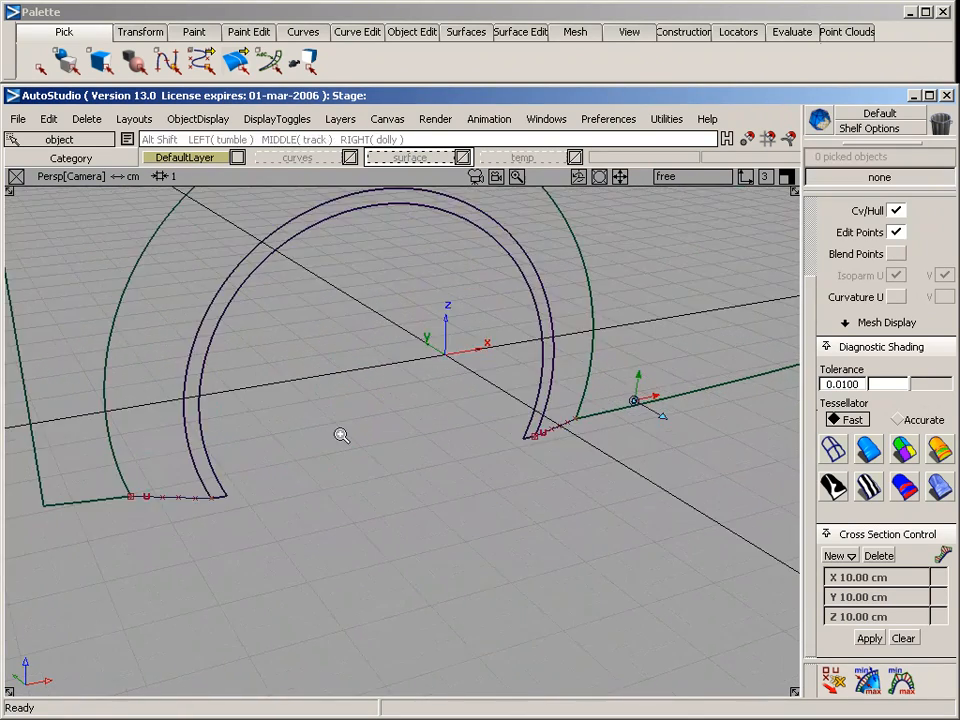
{"action": "middle_click_drag", "start_coordinate": [342, 435], "coordinate": [466, 430], "text": "alt+shift"}
{"action": "left_click", "coordinate": [315, 497], "text": "alt+shift"}
{"action": "left_click_drag", "start_coordinate": [277, 580], "coordinate": [396, 540], "text": "alt+shift"}
{"action": "left_click", "coordinate": [358, 32]}
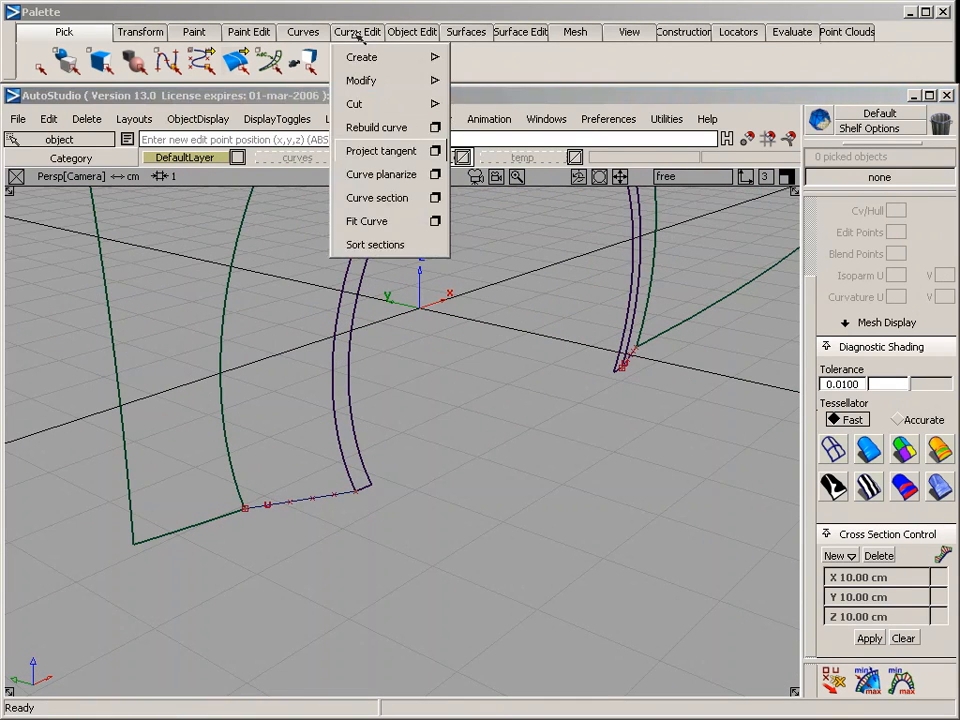
{"action": "left_click", "coordinate": [435, 151]}
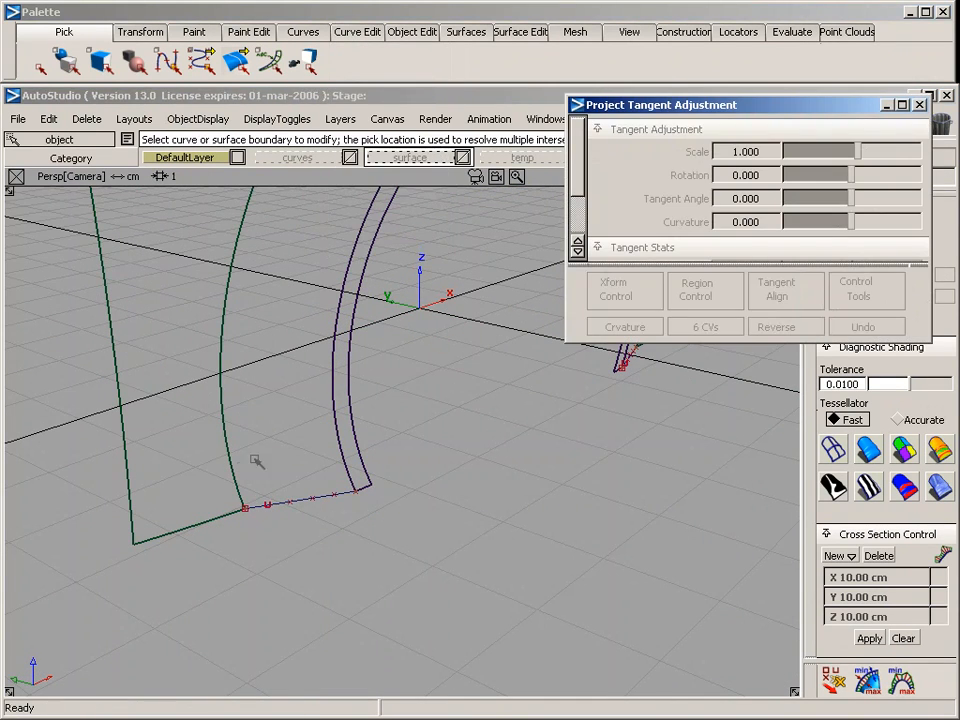
{"action": "left_click", "coordinate": [263, 510]}
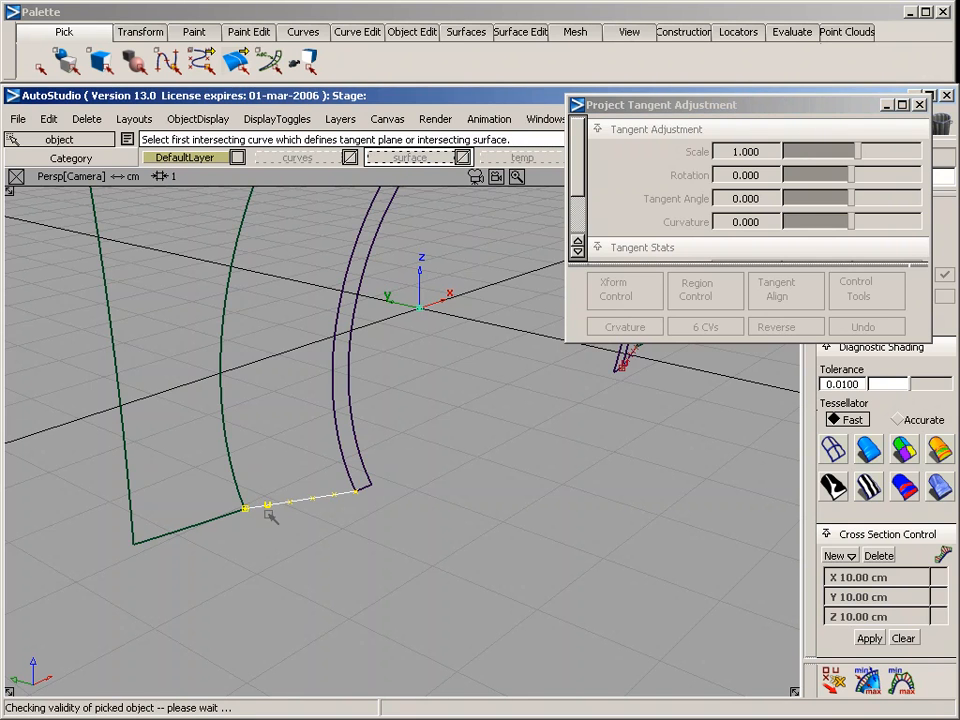
{"action": "left_click", "coordinate": [337, 497]}
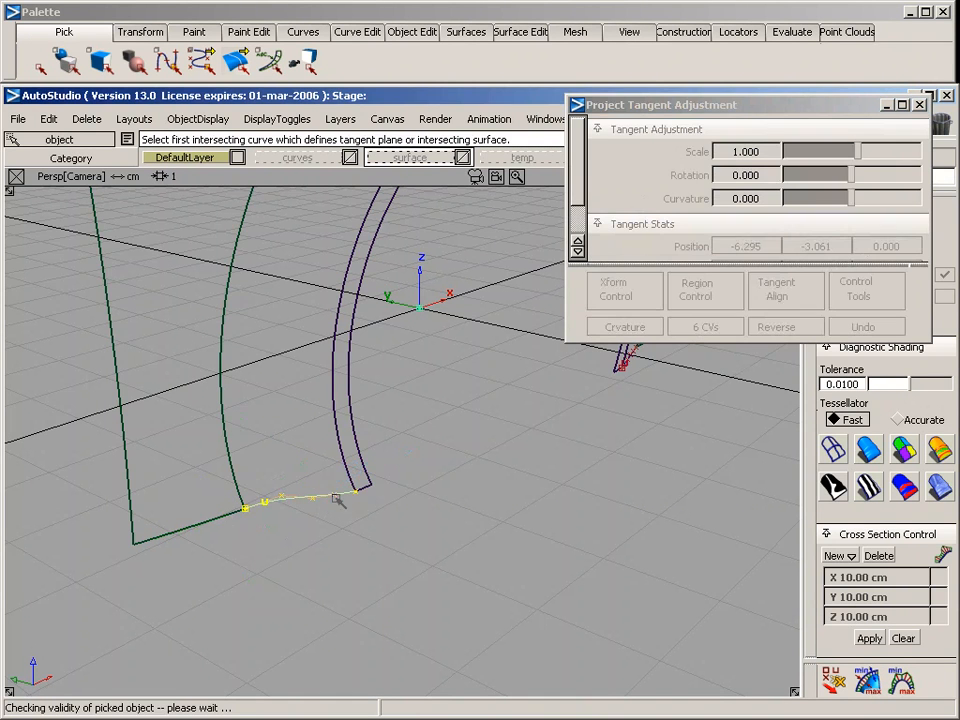
{"action": "left_click", "coordinate": [363, 490]}
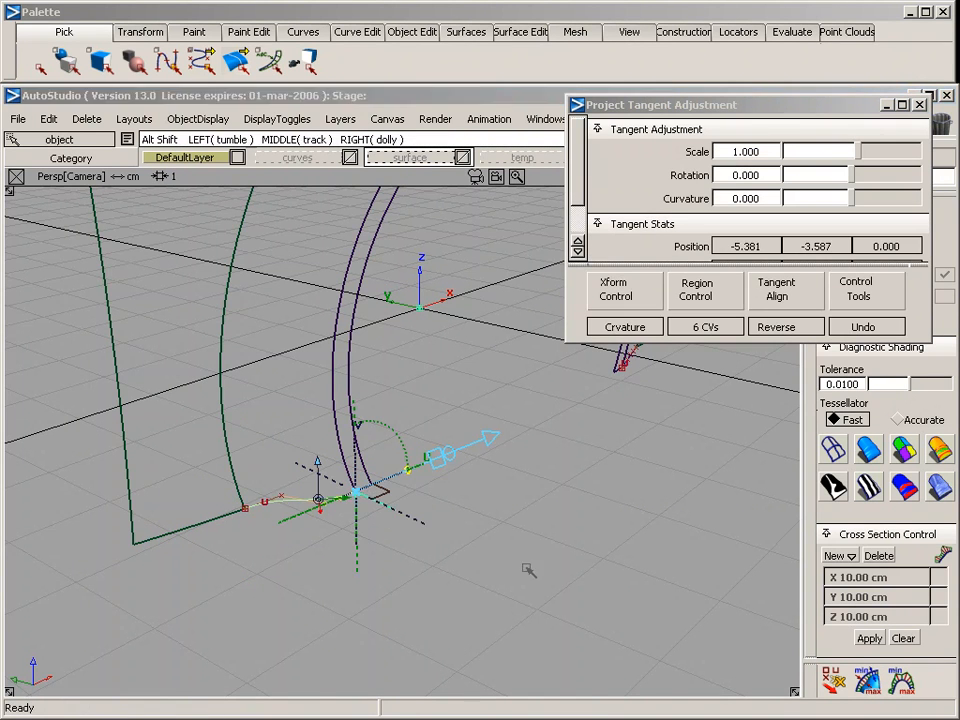
Project tangent the first end curve at both ends, aligning it to the arch band and to the side surface
{"action": "left_click_drag", "start_coordinate": [527, 567], "coordinate": [3, 657], "text": "alt+shift"}
{"action": "right_click_drag", "start_coordinate": [620, 611], "coordinate": [581, 606], "text": "alt+shift"}
{"action": "middle_click_drag", "start_coordinate": [581, 606], "coordinate": [195, 529], "text": "alt+shift"}
{"action": "right_click_drag", "start_coordinate": [195, 529], "coordinate": [287, 531], "text": "alt+shift"}
{"action": "middle_click_drag", "start_coordinate": [287, 531], "coordinate": [160, 510], "text": "alt+shift"}
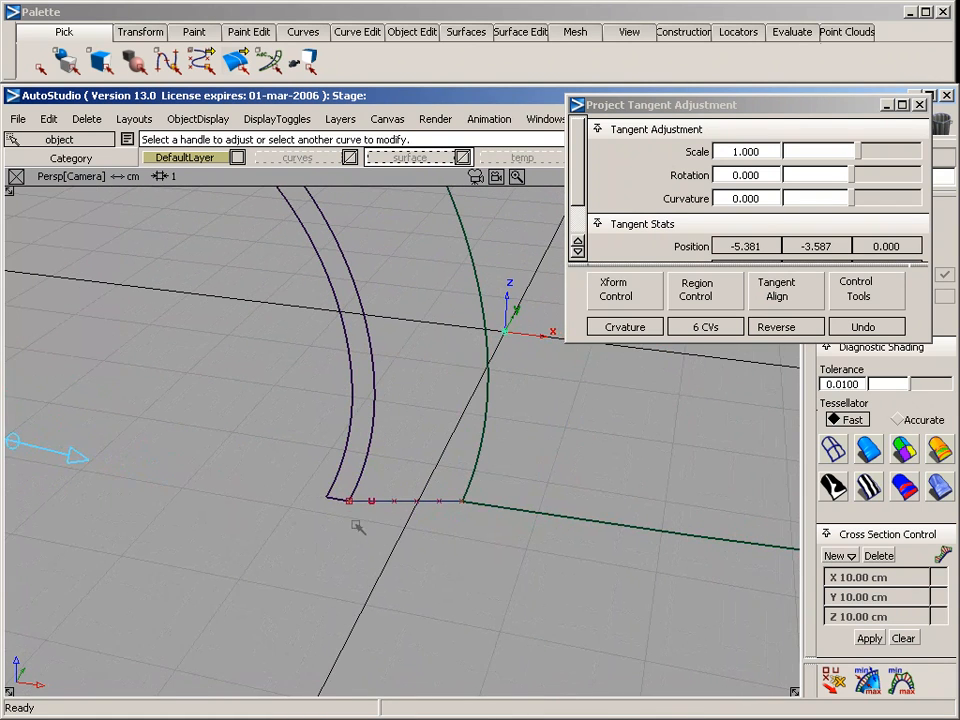
{"action": "left_click", "coordinate": [370, 506]}
{"action": "left_click", "coordinate": [370, 506]}
{"action": "left_click", "coordinate": [338, 502]}
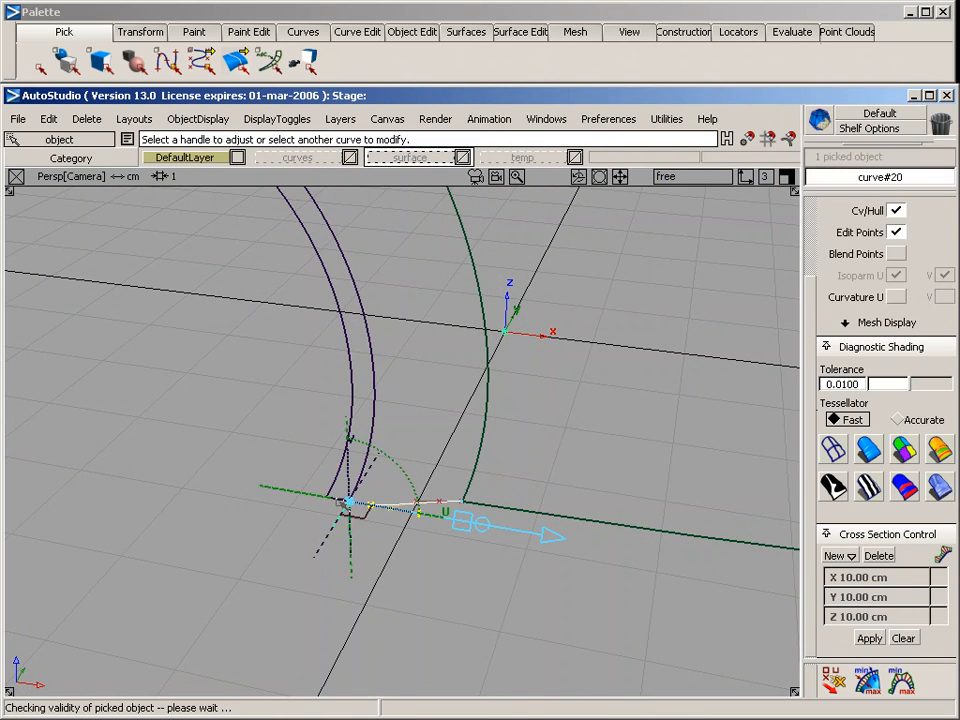
{"action": "left_click_drag", "start_coordinate": [418, 590], "coordinate": [418, 512], "text": "ctrl+shift"}
{"action": "left_click", "coordinate": [443, 503]}
{"action": "left_click", "coordinate": [483, 506]}
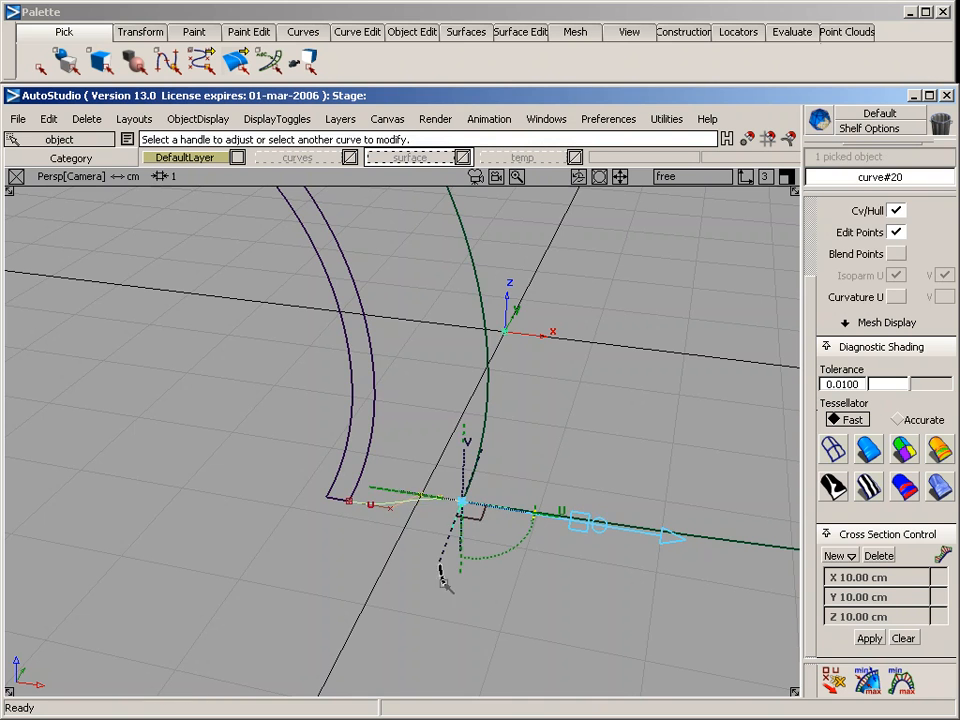
{"action": "left_click_drag", "start_coordinate": [438, 566], "coordinate": [421, 485], "text": "ctrl+shift"}
Set up a rail surface with 2 generation and 2 rail curves, using tangent continuity on both rails
{"action": "right_click_drag", "start_coordinate": [500, 606], "coordinate": [356, 606], "text": "alt+shift"}
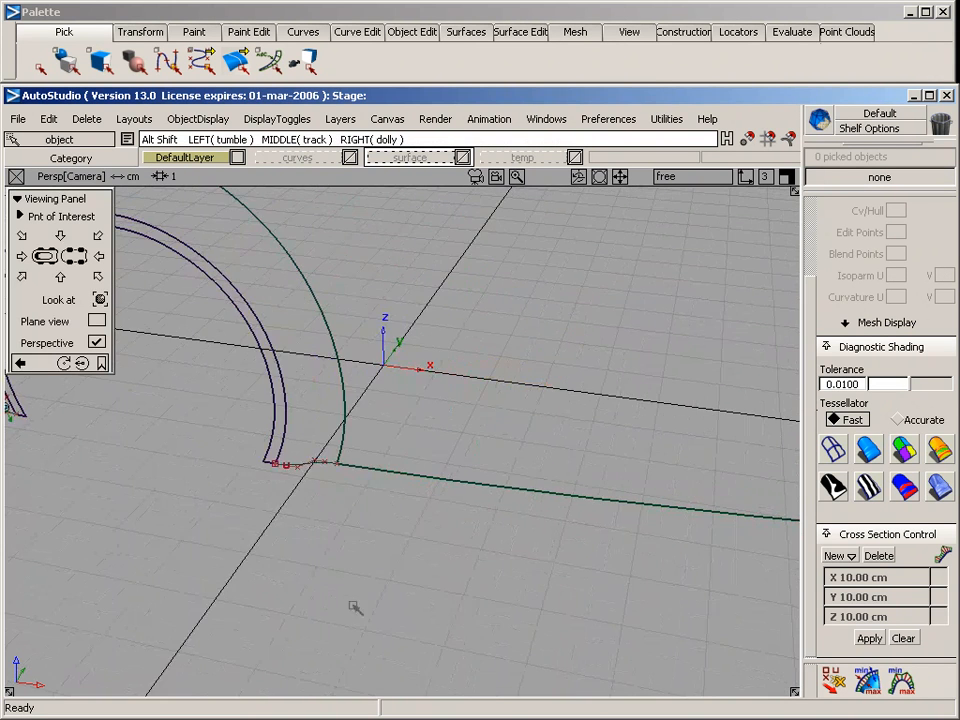
{"action": "middle_click_drag", "start_coordinate": [352, 600], "coordinate": [546, 656], "text": "alt+shift"}
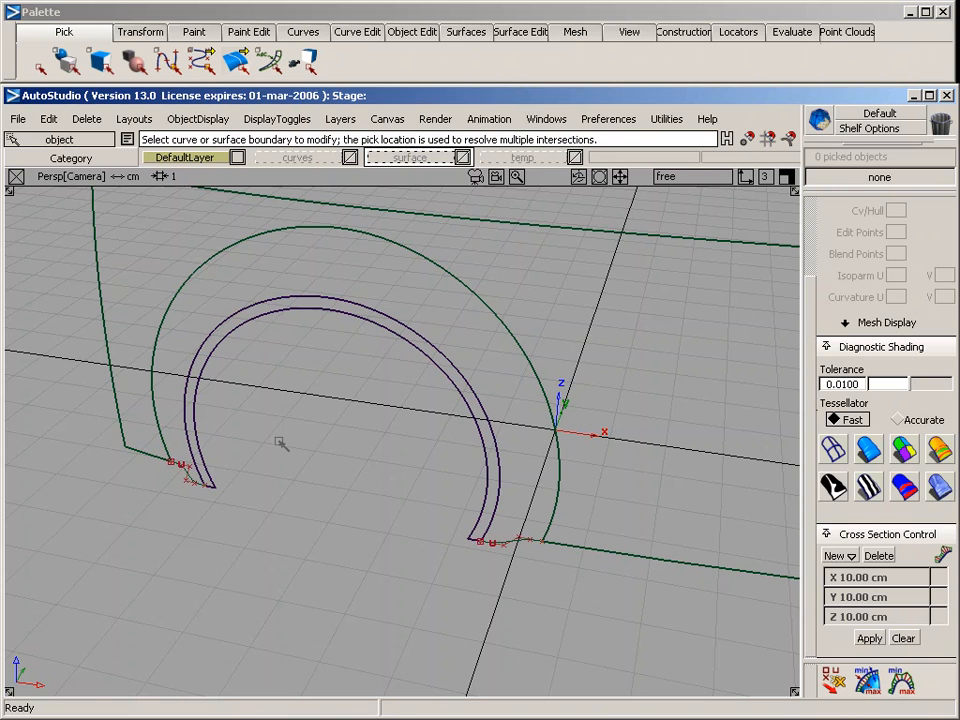
{"action": "left_click", "coordinate": [520, 32]}
{"action": "left_click", "coordinate": [466, 32]}
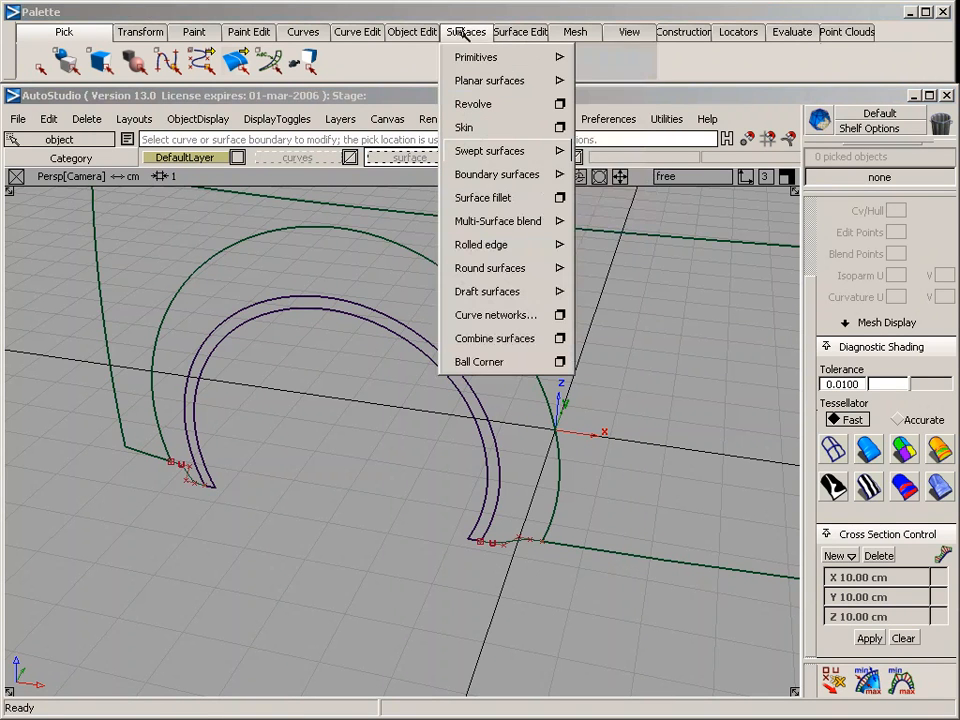
{"action": "mouse_move", "coordinate": [505, 150]}
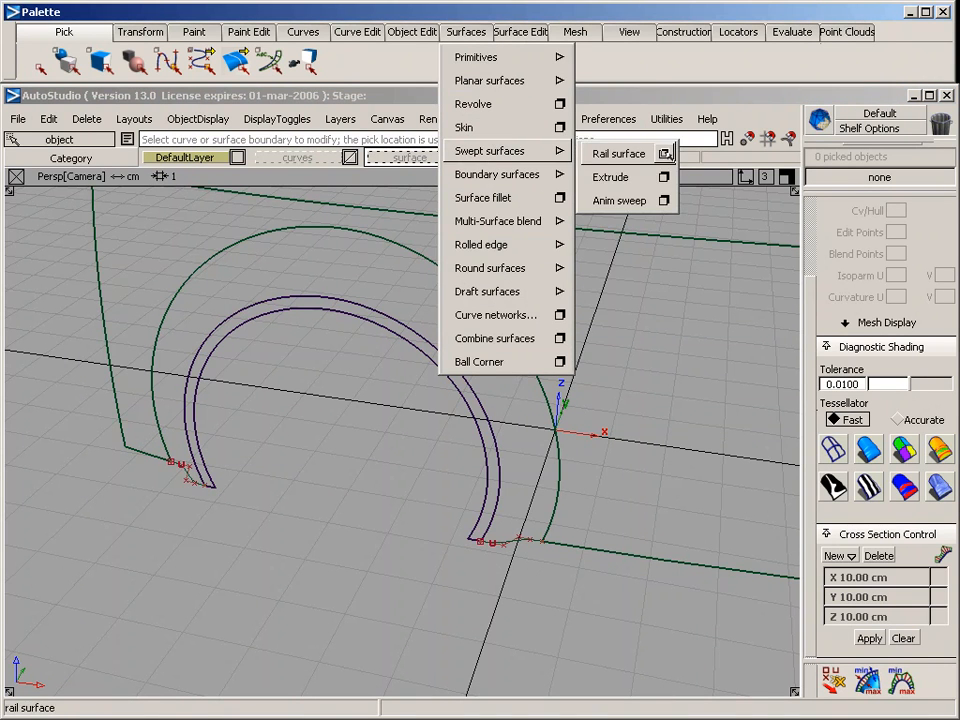
{"action": "left_click", "coordinate": [664, 152]}
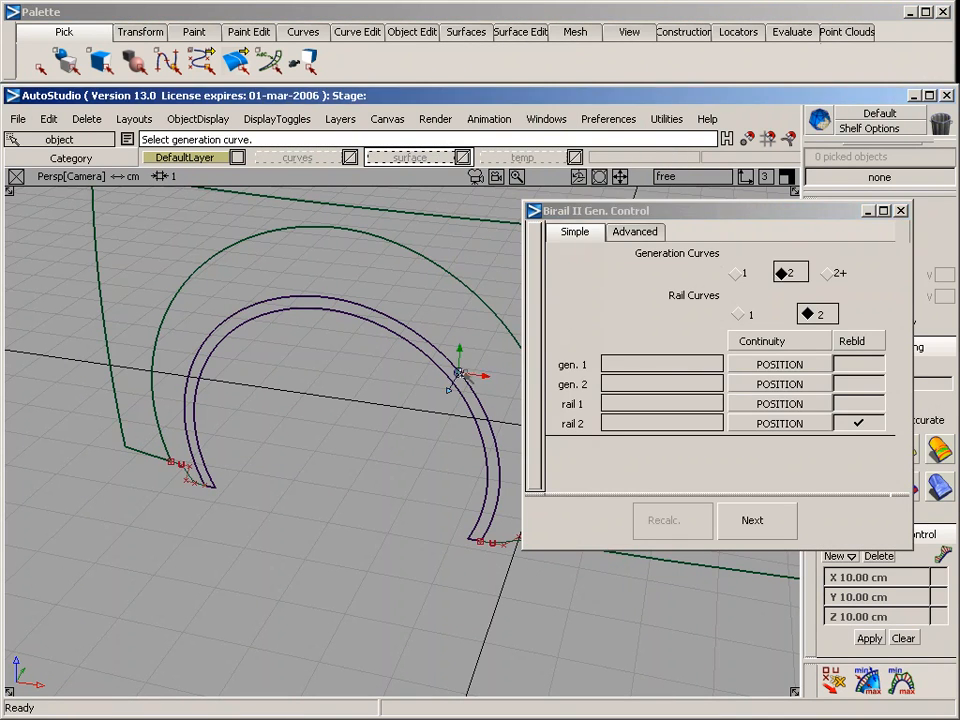
{"action": "left_click_drag", "start_coordinate": [456, 384], "coordinate": [335, 489], "text": "alt+shift"}
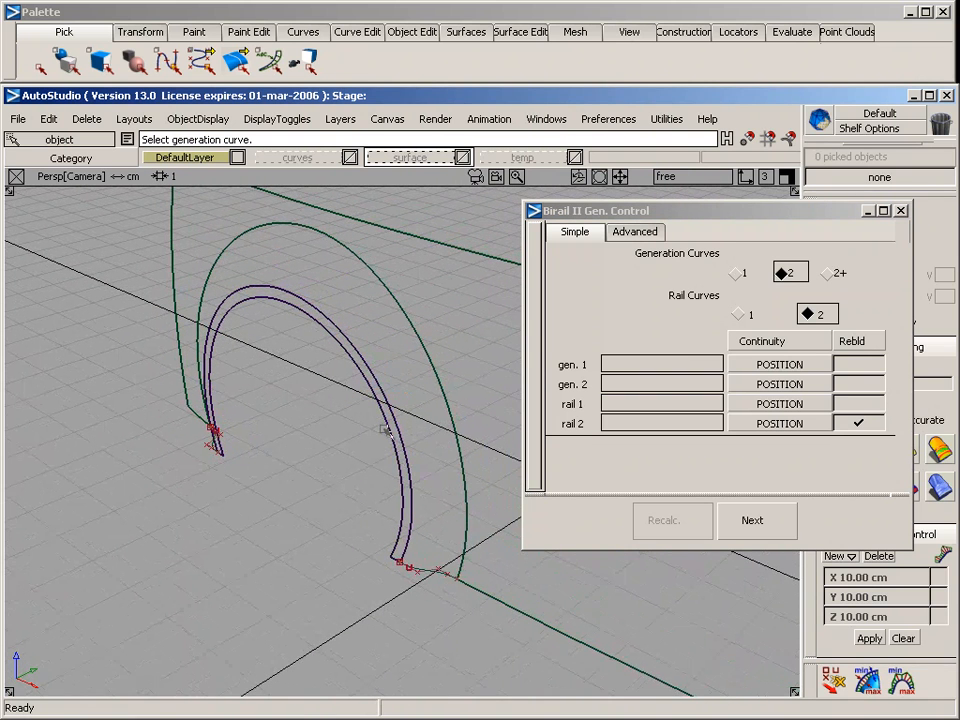
{"action": "left_click", "coordinate": [767, 403]}
{"action": "left_click", "coordinate": [768, 448]}
{"action": "left_click", "coordinate": [780, 423]}
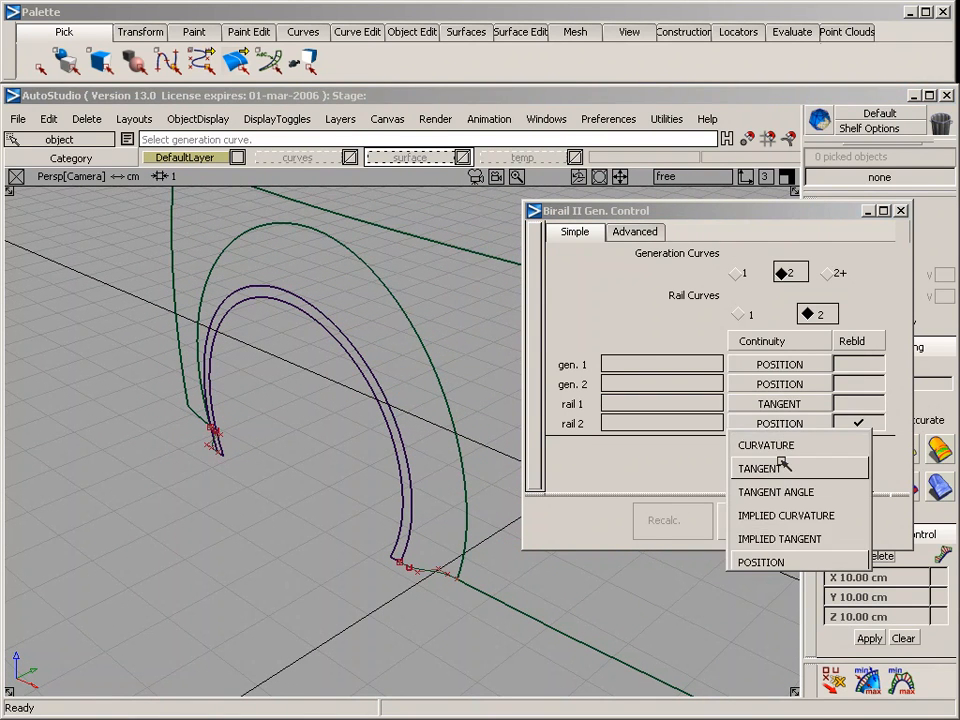
{"action": "left_click", "coordinate": [783, 467]}
Build the birail surface from the two aligned end curves, using the arch band's outer edge as rail 1 and the opening edge as rail 2
{"action": "left_click", "coordinate": [437, 573]}
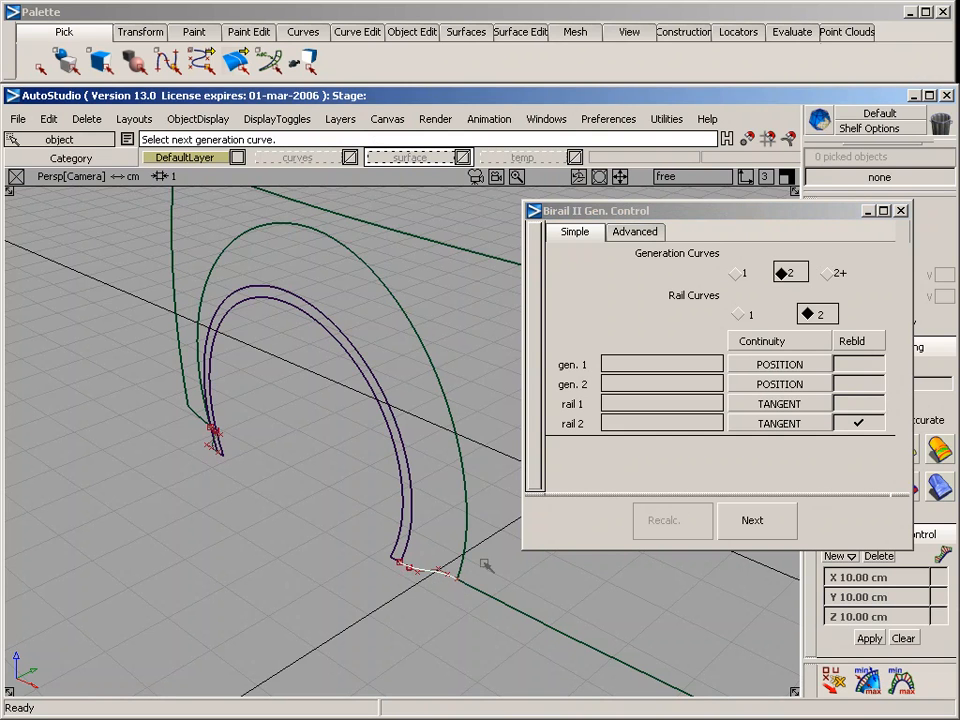
{"action": "left_click_drag", "start_coordinate": [228, 474], "coordinate": [277, 560], "text": "alt+shift"}
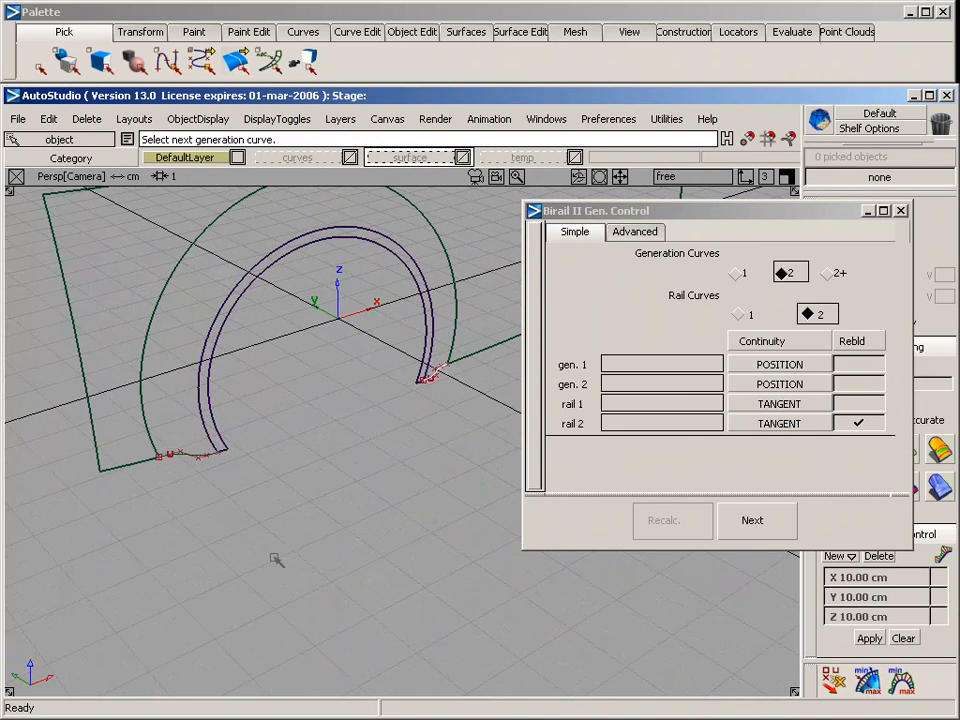
{"action": "left_click", "coordinate": [201, 456]}
{"action": "left_click", "coordinate": [200, 374]}
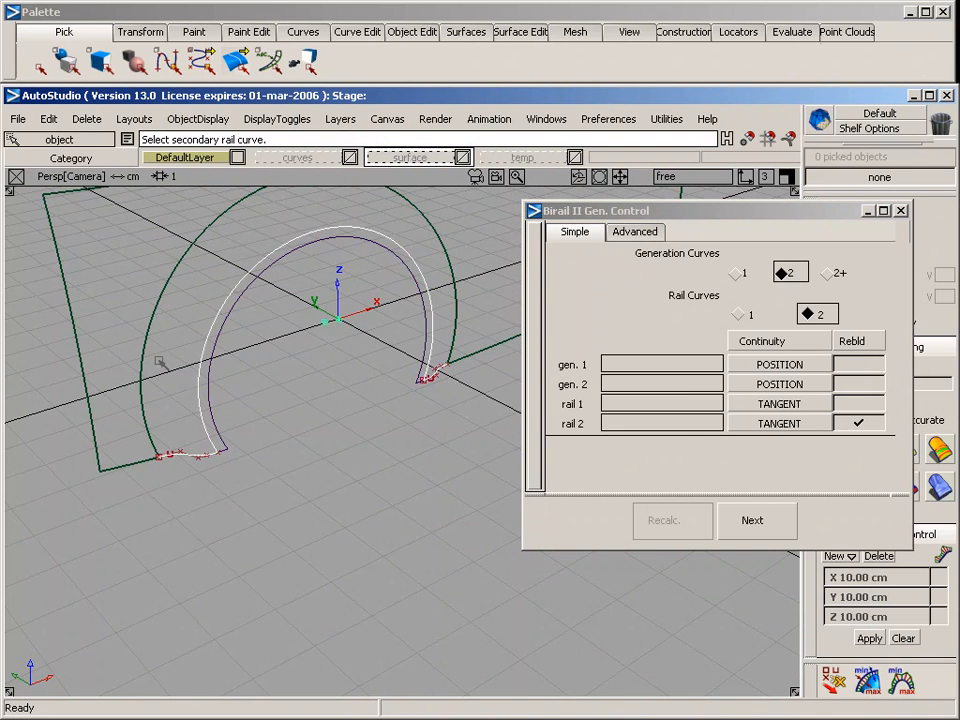
{"action": "left_click", "coordinate": [145, 353]}
{"action": "left_click_drag", "start_coordinate": [493, 542], "coordinate": [255, 409], "text": "alt+shift"}
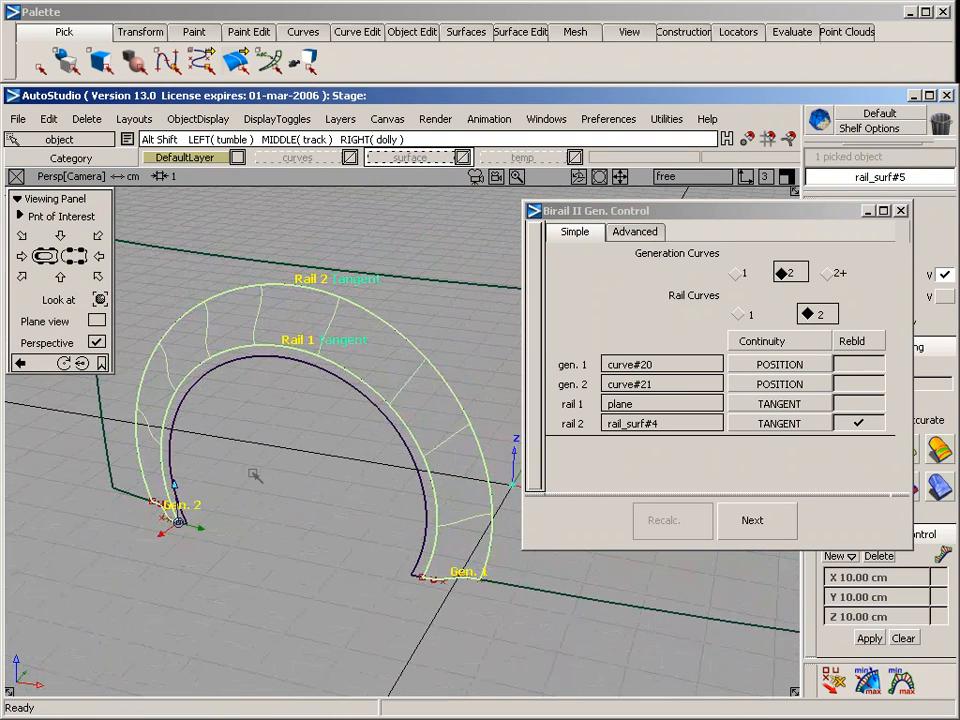
Close the rail surface settings and shade the model to examine the tangent-continuous wheel arch surface
{"action": "left_click", "coordinate": [900, 210]}
{"action": "left_click", "coordinate": [765, 431]}
{"action": "left_click", "coordinate": [869, 450]}
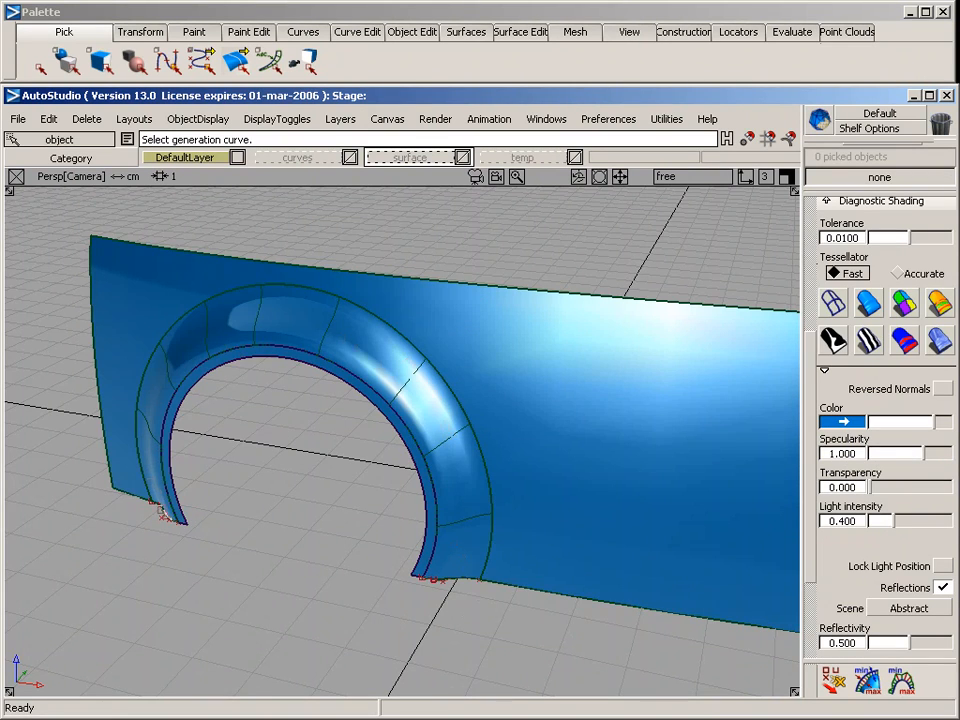
Examine the shaded wheel arch surface from several angles and turn off the diagnostic shading
{"action": "left_click_drag", "start_coordinate": [215, 635], "coordinate": [257, 589], "text": "alt+shift"}
{"action": "key", "text": "ctrl+m"}
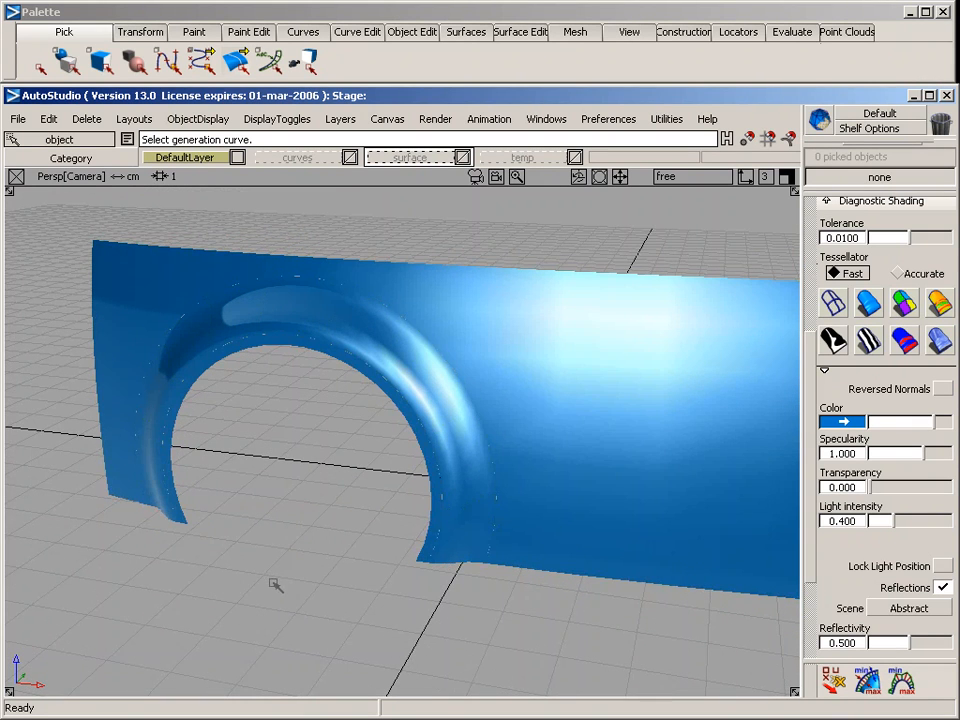
{"action": "left_click_drag", "start_coordinate": [318, 603], "coordinate": [572, 561], "text": "alt+shift"}
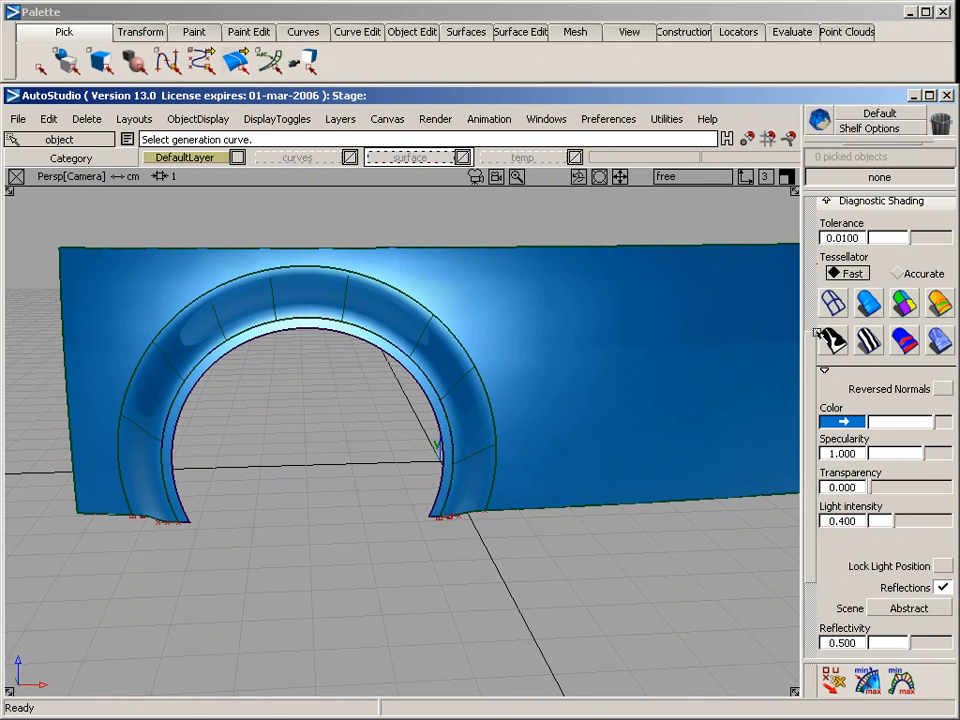
{"action": "left_click", "coordinate": [833, 340]}
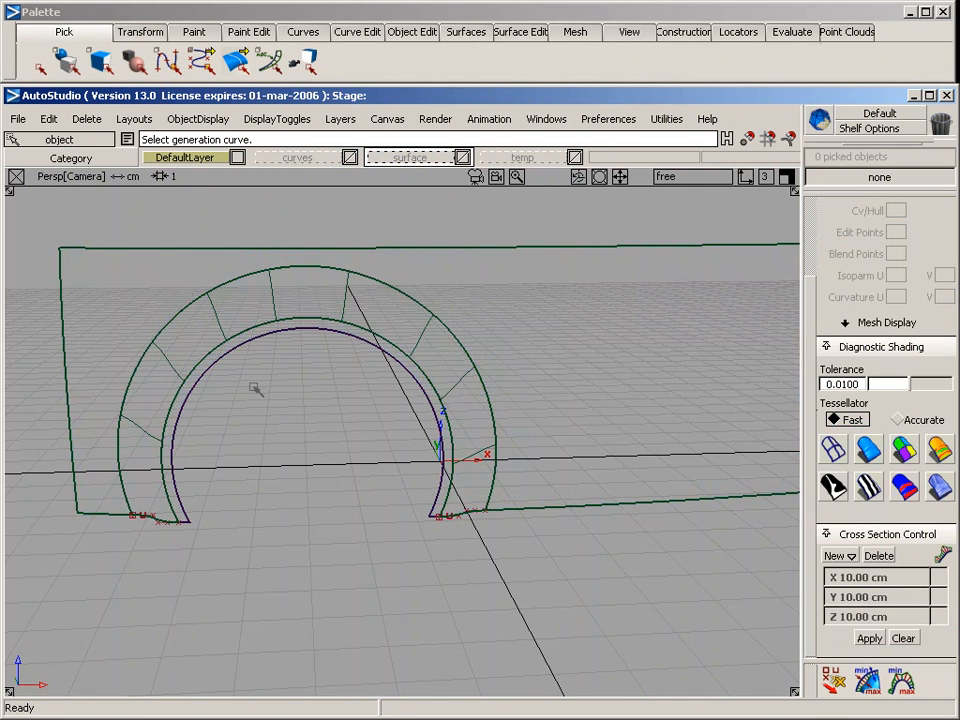
Delete the two end curves that were used to build the wheel arch surface
{"action": "left_click_drag", "start_coordinate": [256, 390], "coordinate": [290, 405], "text": "ctrl+shift"}
{"action": "left_click_drag", "start_coordinate": [103, 451], "coordinate": [600, 611]}
{"action": "key", "text": "Delete"}
{"action": "key", "text": "Return"}
Delete the construction history of the large trimmed side surface and deselect it
{"action": "middle_click_drag", "start_coordinate": [619, 555], "coordinate": [482, 532], "text": "alt+shift"}
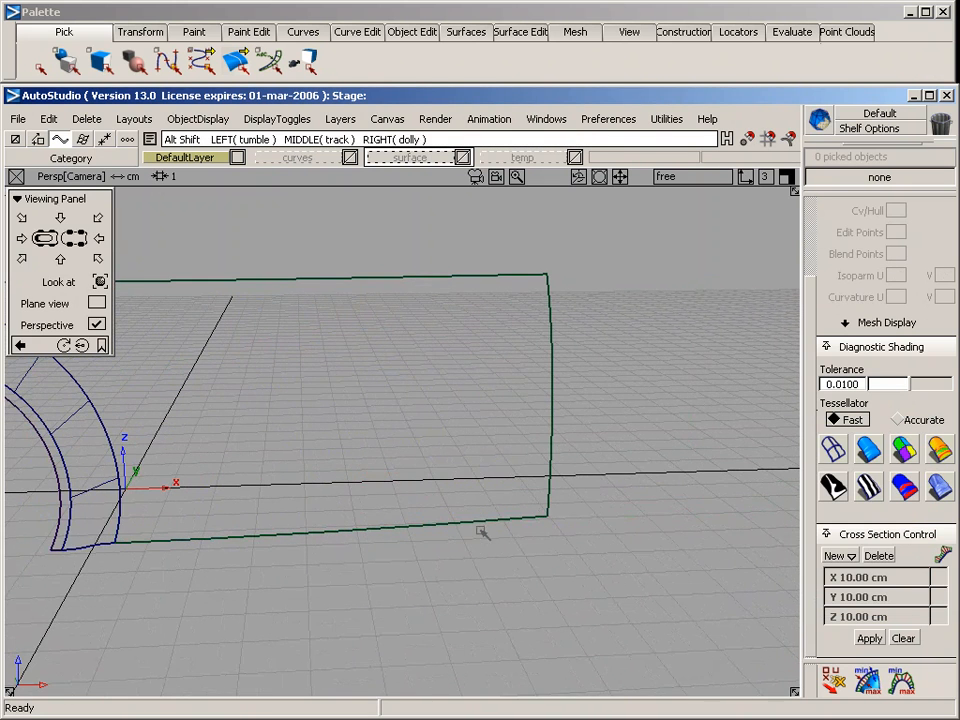
{"action": "left_click", "coordinate": [476, 524], "text": "alt+shift"}
{"action": "left_click_drag", "start_coordinate": [484, 596], "coordinate": [295, 538], "text": "alt+shift"}
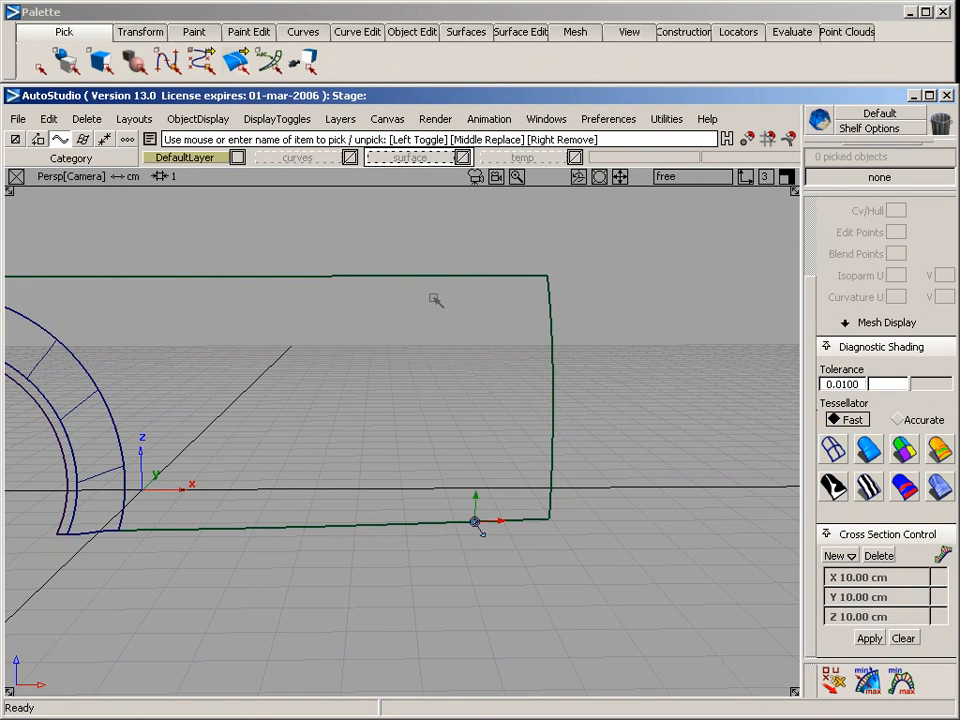
{"action": "left_click_drag", "start_coordinate": [435, 274], "coordinate": [388, 268], "text": "alt+shift"}
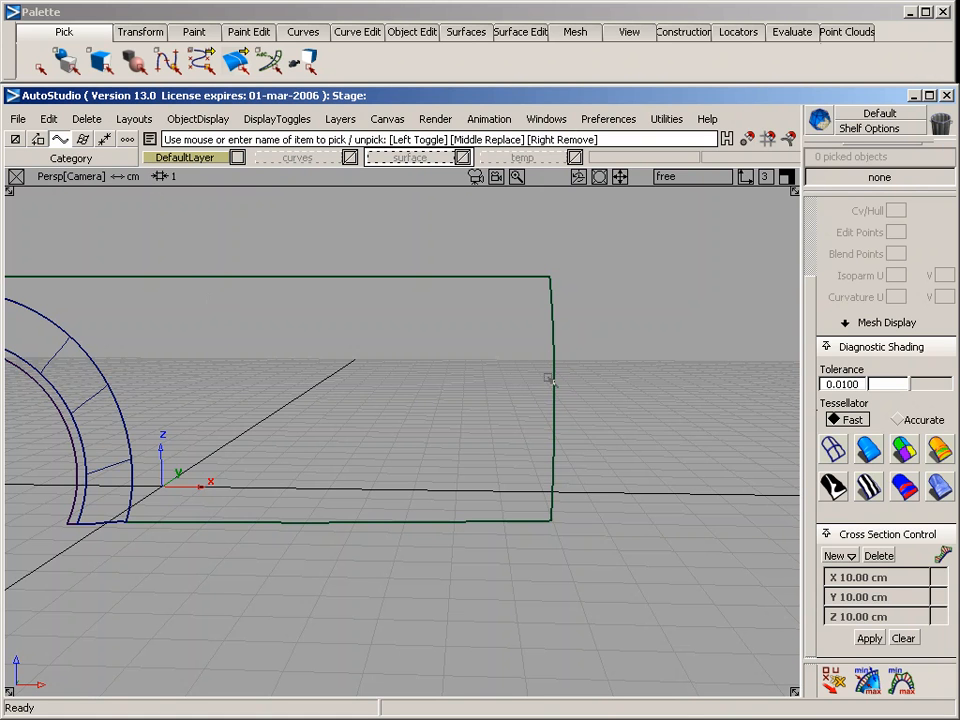
{"action": "left_click_drag", "start_coordinate": [211, 214], "coordinate": [206, 312], "text": "ctrl+shift"}
{"action": "left_click", "coordinate": [140, 120]}
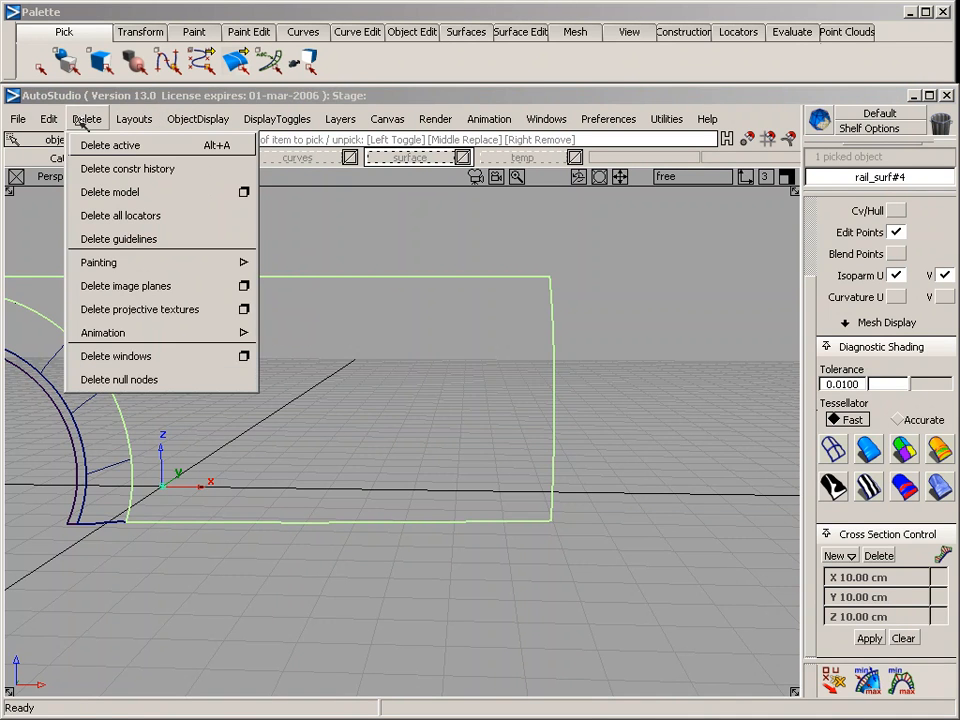
{"action": "left_click", "coordinate": [88, 168]}
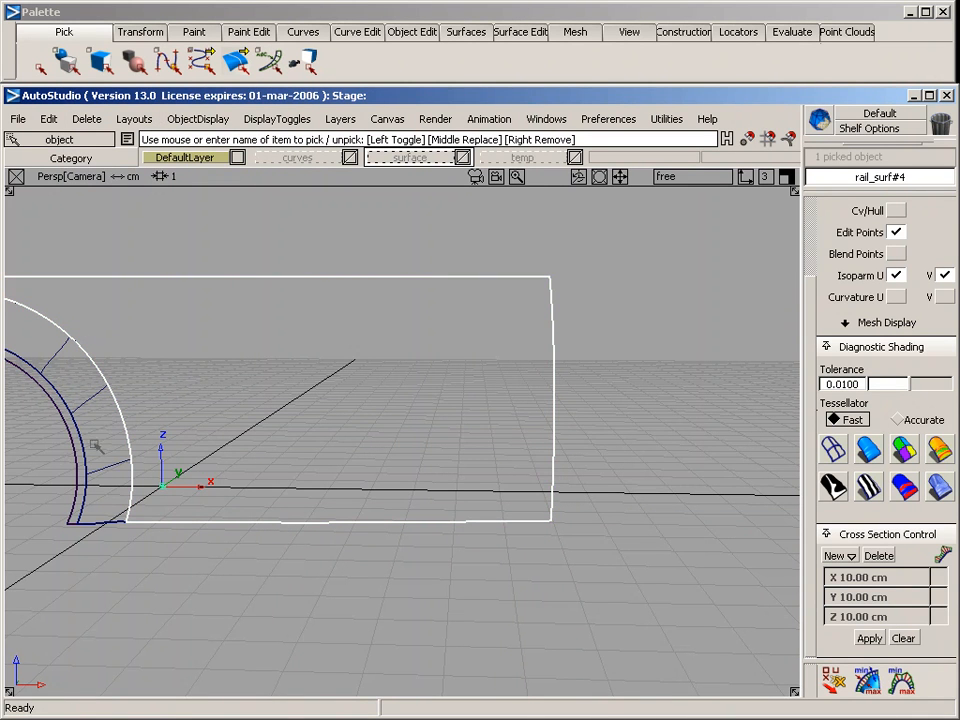
{"action": "left_click_drag", "start_coordinate": [259, 541], "coordinate": [254, 367], "text": "ctrl+shift"}
In the side view, draw a straight horizontal four-CV curve from inside the side surface past its far vertical edge
{"action": "key", "text": "F6"}
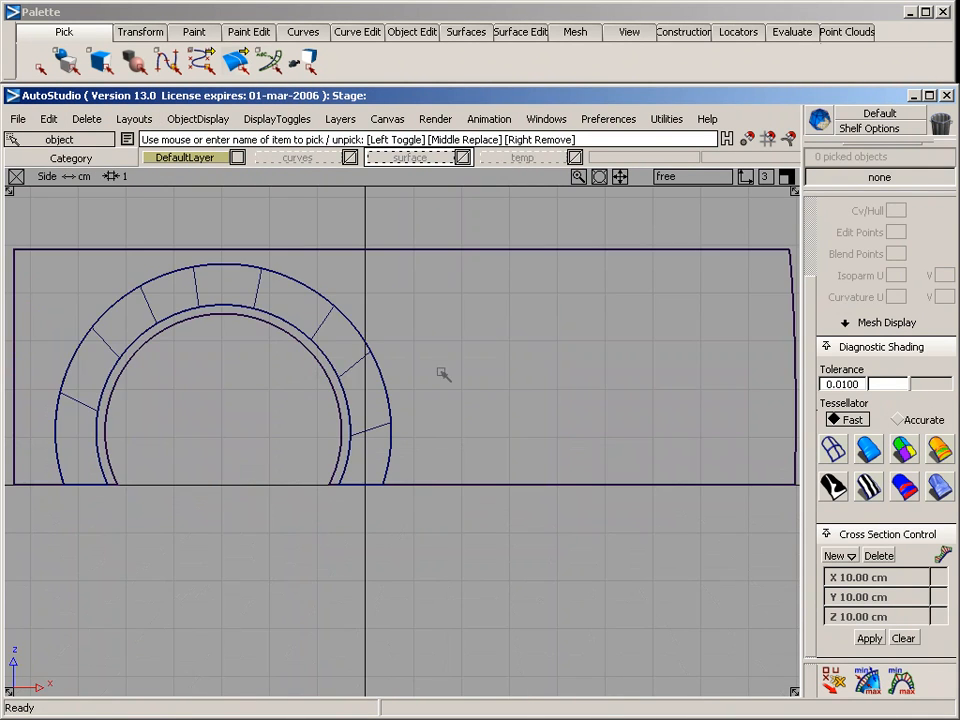
{"action": "key", "text": "alt+shift"}
{"action": "middle_click_drag", "start_coordinate": [632, 370], "coordinate": [463, 422], "text": "alt+shift"}
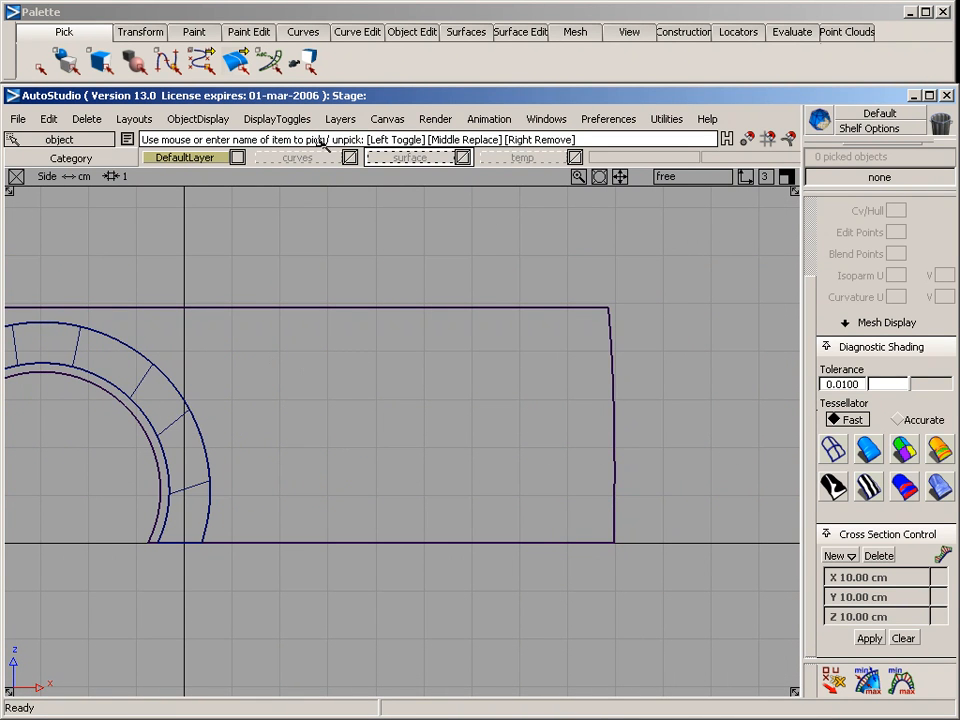
{"action": "left_click", "coordinate": [303, 31]}
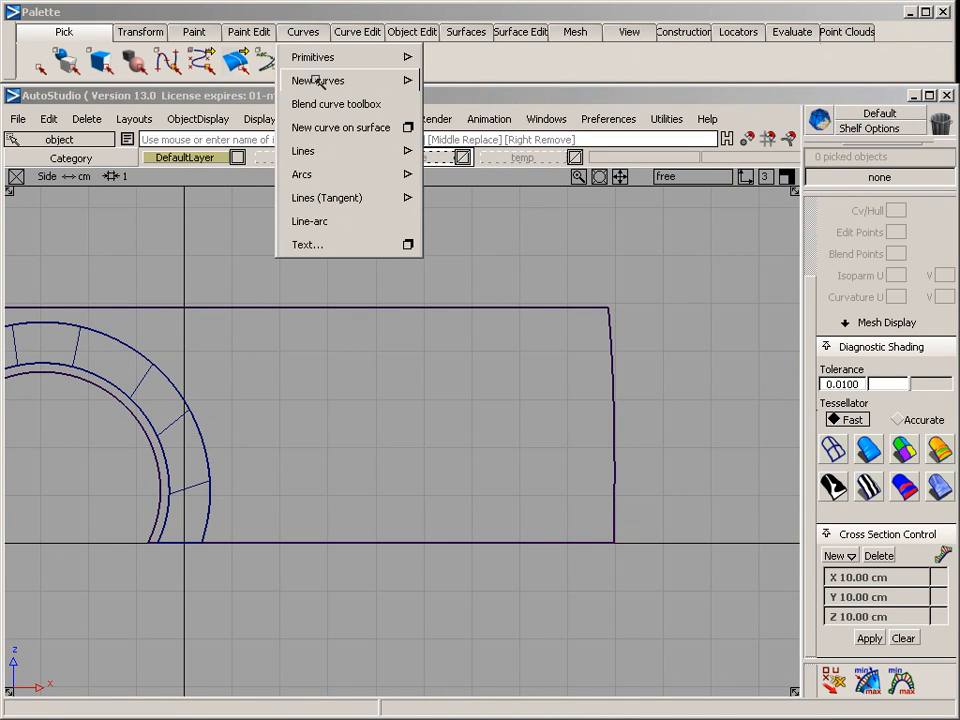
{"action": "mouse_move", "coordinate": [322, 80]}
{"action": "left_click", "coordinate": [573, 83]}
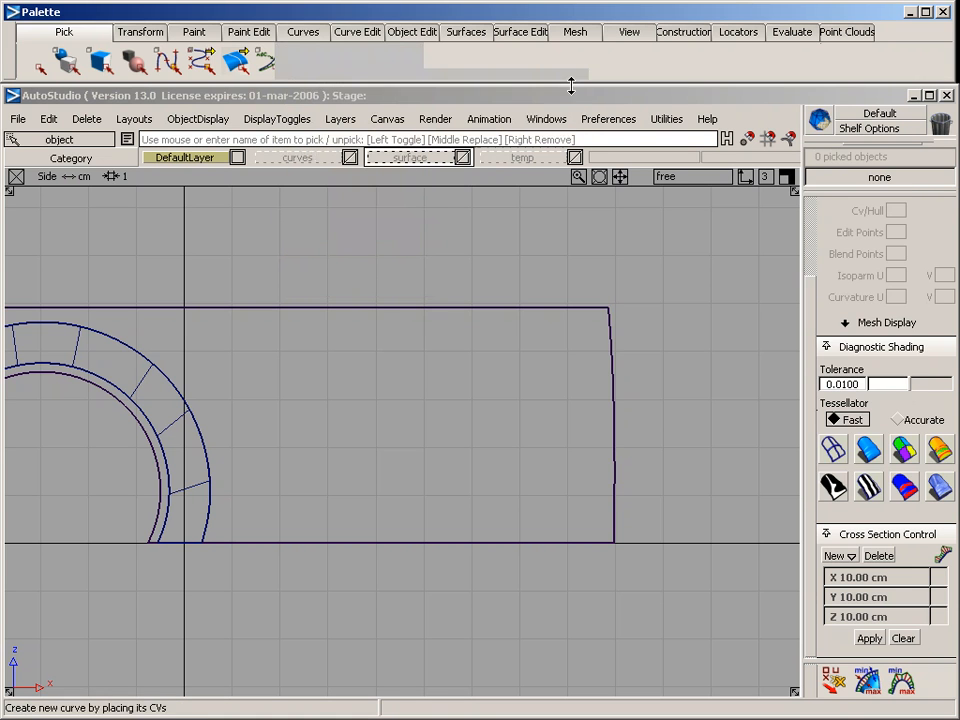
{"action": "left_click", "coordinate": [845, 467]}
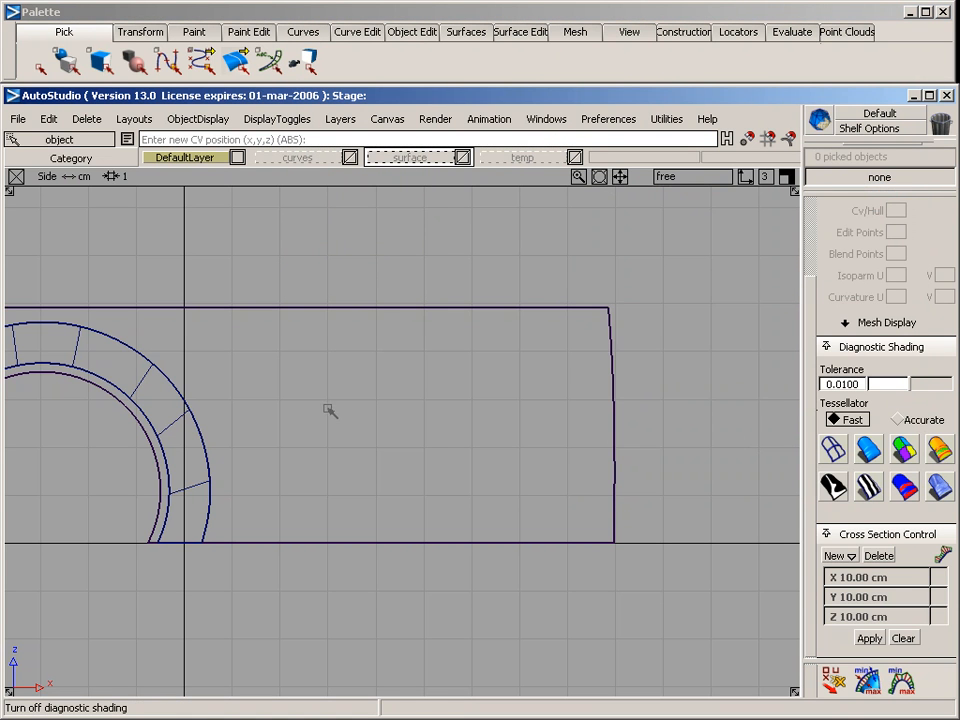
{"action": "left_click", "coordinate": [349, 412]}
{"action": "left_click", "coordinate": [427, 412]}
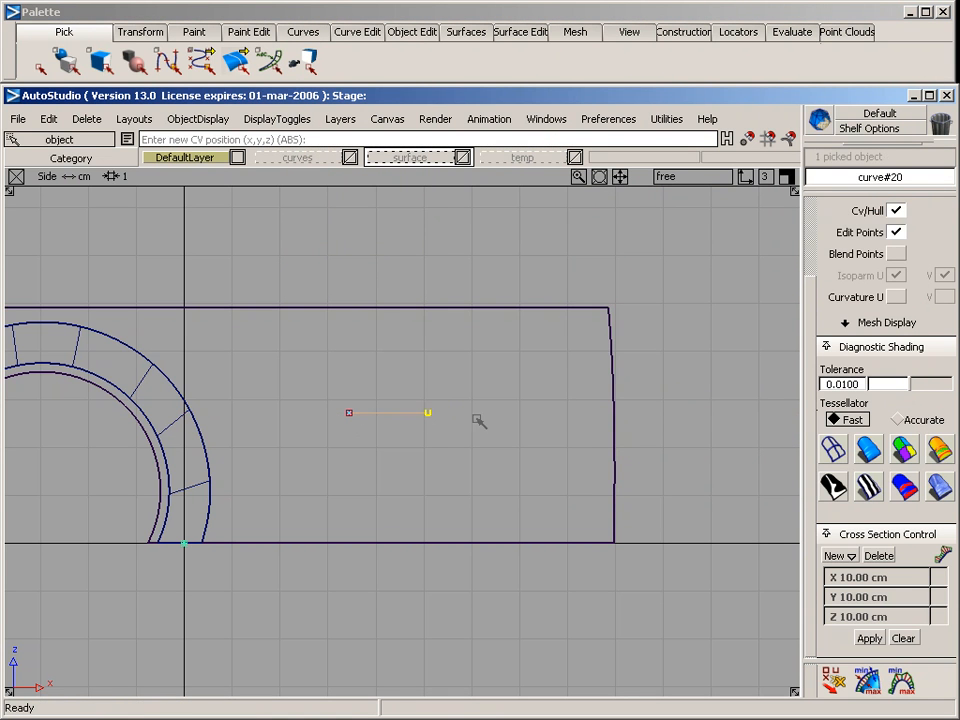
{"action": "left_click", "coordinate": [515, 412]}
{"action": "left_click", "coordinate": [658, 413]}
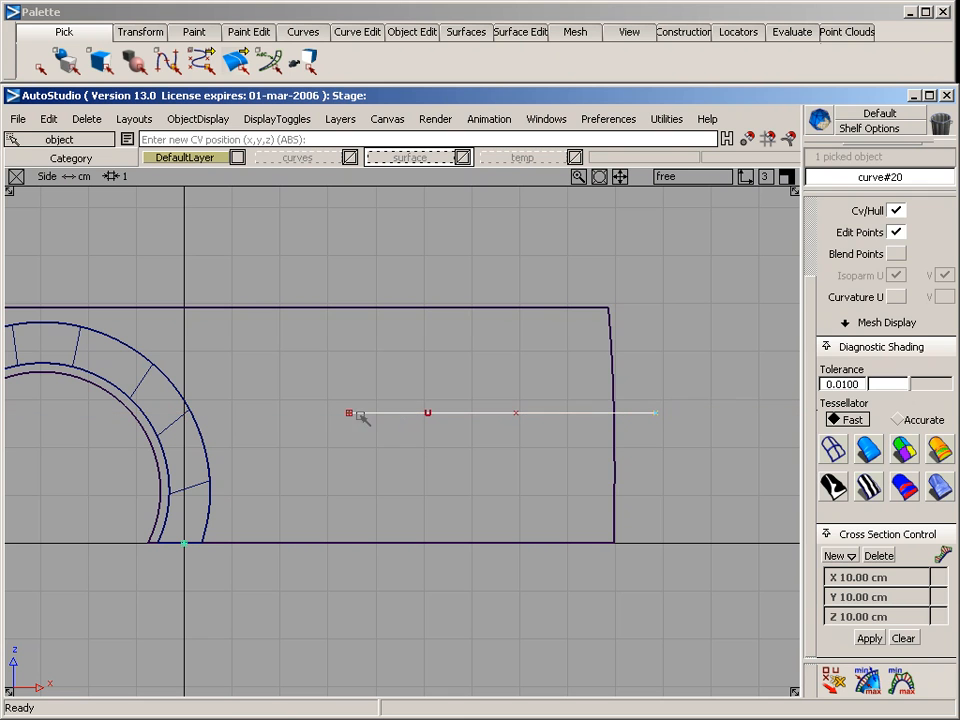
Draw a straight vertical four-CV curve from the horizontal curve's start point up past the side surface's upper edge
{"action": "left_click_drag", "start_coordinate": [364, 452], "coordinate": [376, 359], "text": "ctrl+shift"}
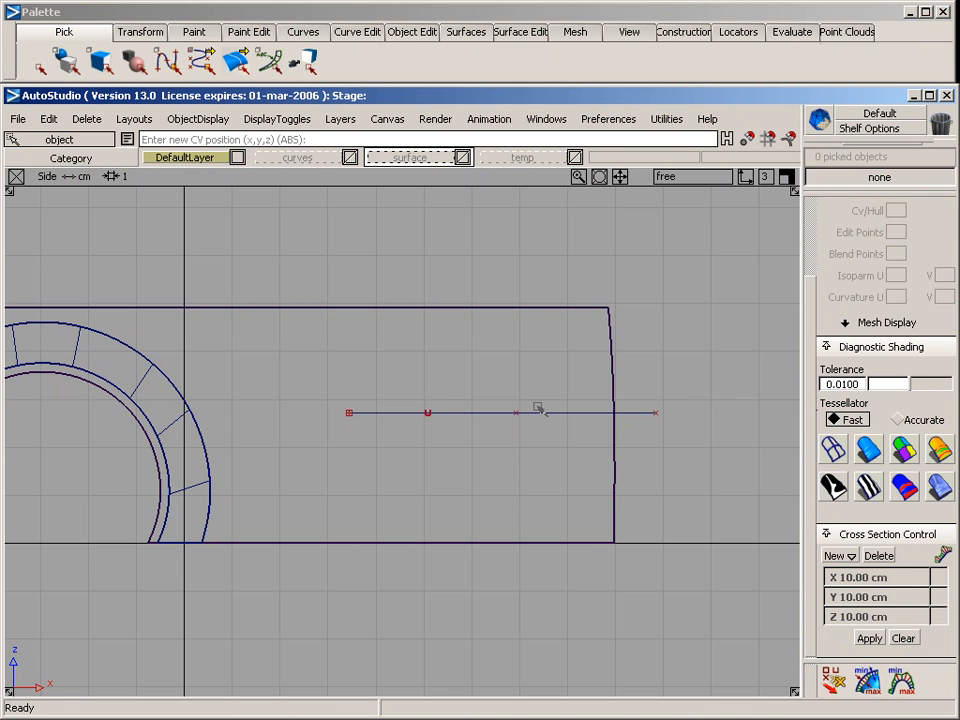
{"action": "left_click", "coordinate": [354, 390], "text": "ctrl"}
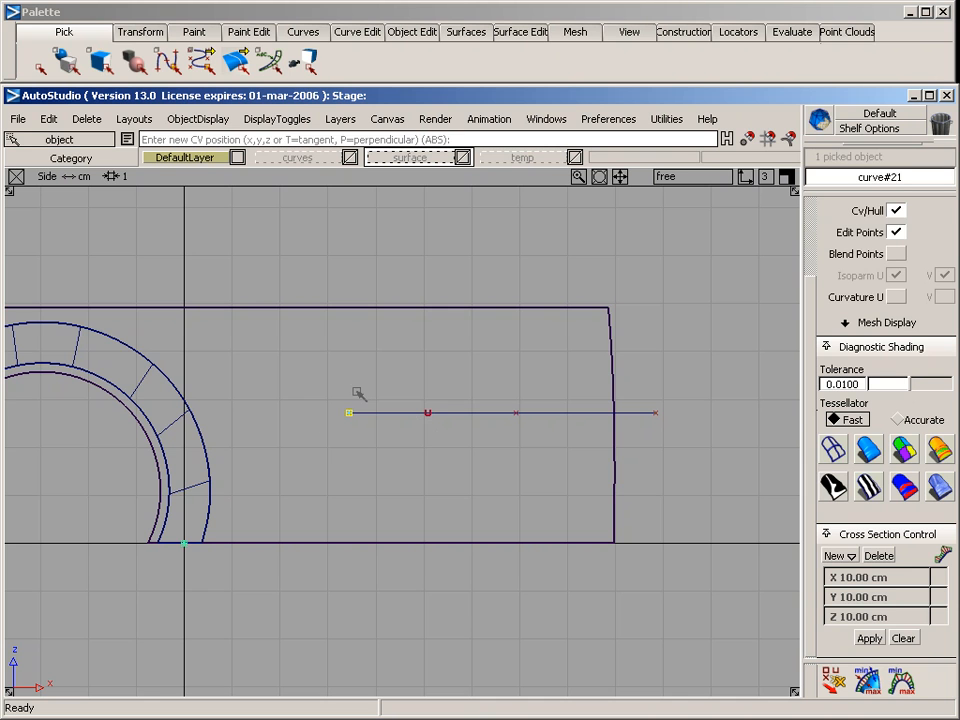
{"action": "left_click", "coordinate": [351, 381]}
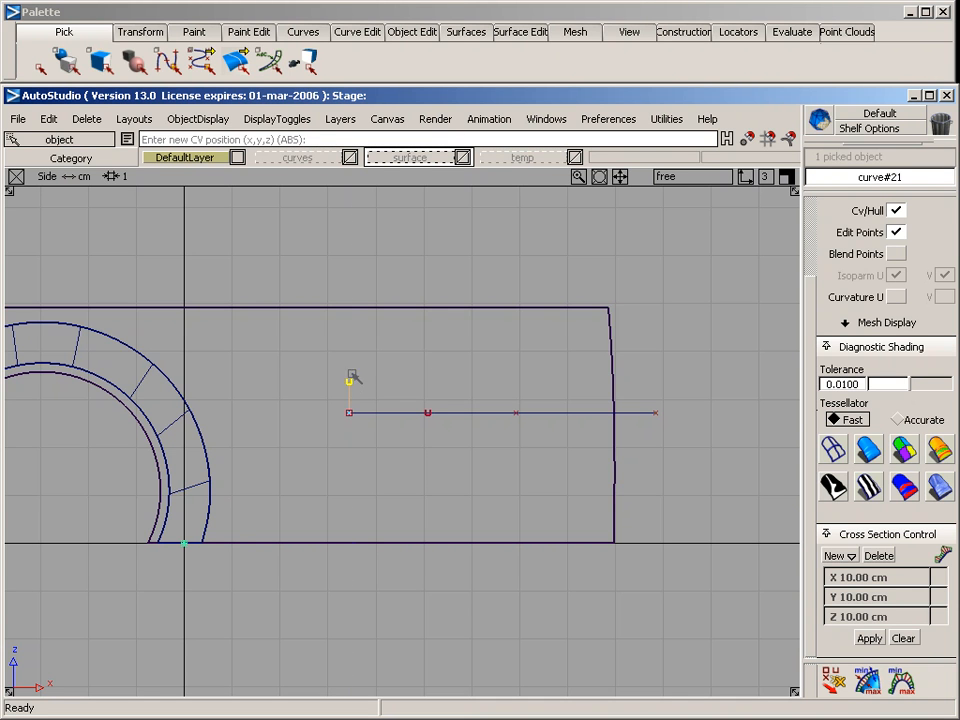
{"action": "left_click", "coordinate": [352, 340]}
{"action": "left_click", "coordinate": [352, 293]}
{"action": "left_click", "coordinate": [443, 264], "text": "ctrl+shift"}
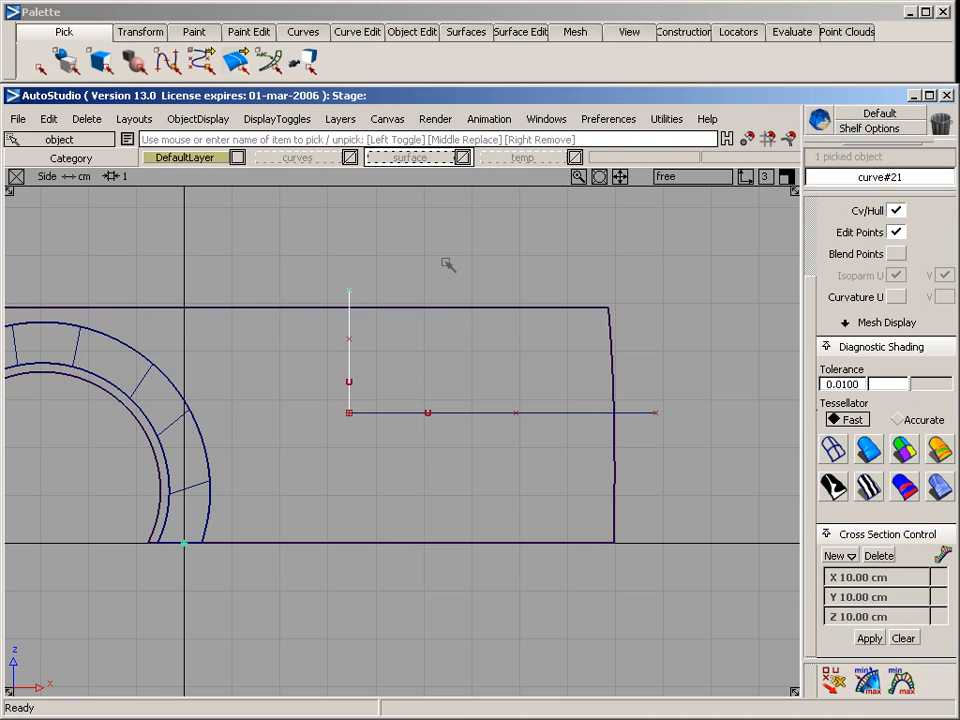
Project the horizontal and vertical curves onto the side surface in the side view
{"action": "middle_click", "coordinate": [433, 308]}
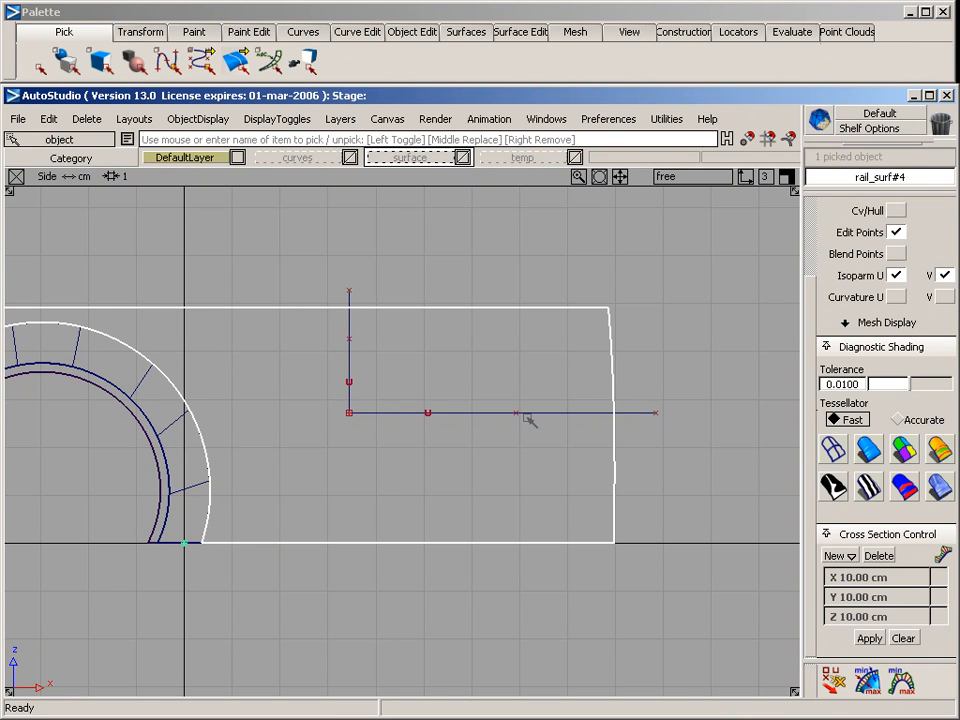
{"action": "left_click", "coordinate": [528, 31]}
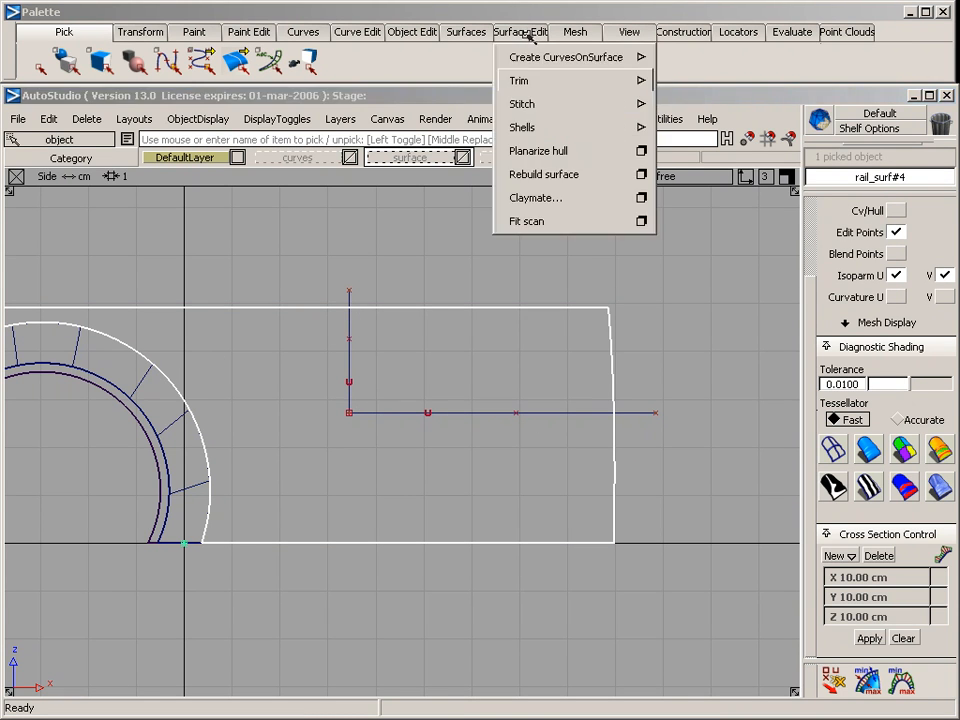
{"action": "mouse_move", "coordinate": [548, 58]}
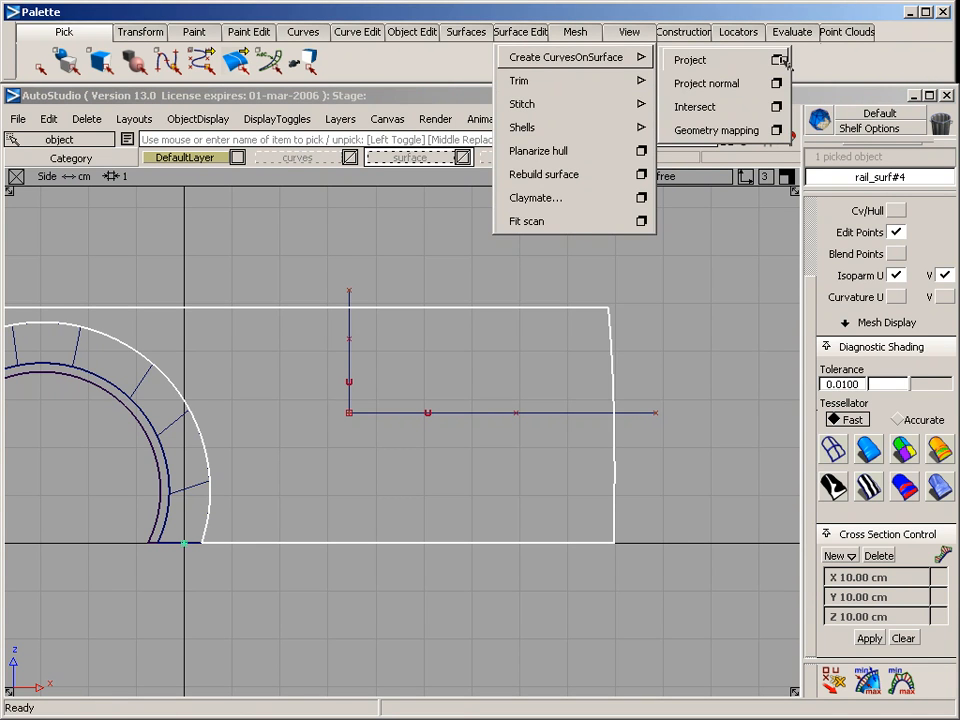
{"action": "left_click", "coordinate": [784, 59]}
{"action": "left_click", "coordinate": [842, 466]}
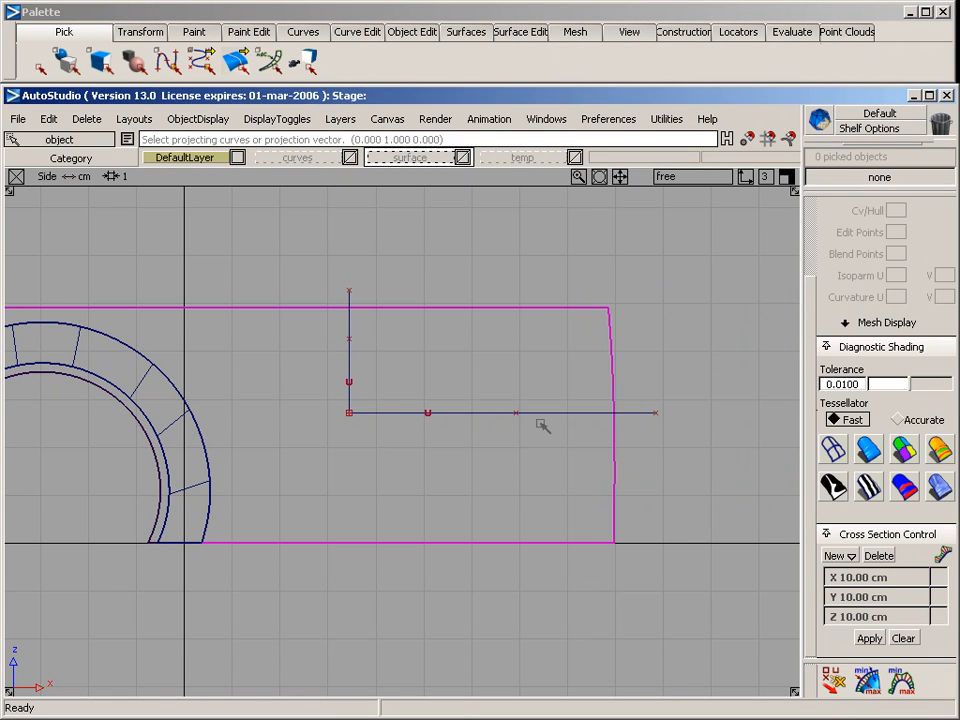
{"action": "left_click", "coordinate": [348, 372]}
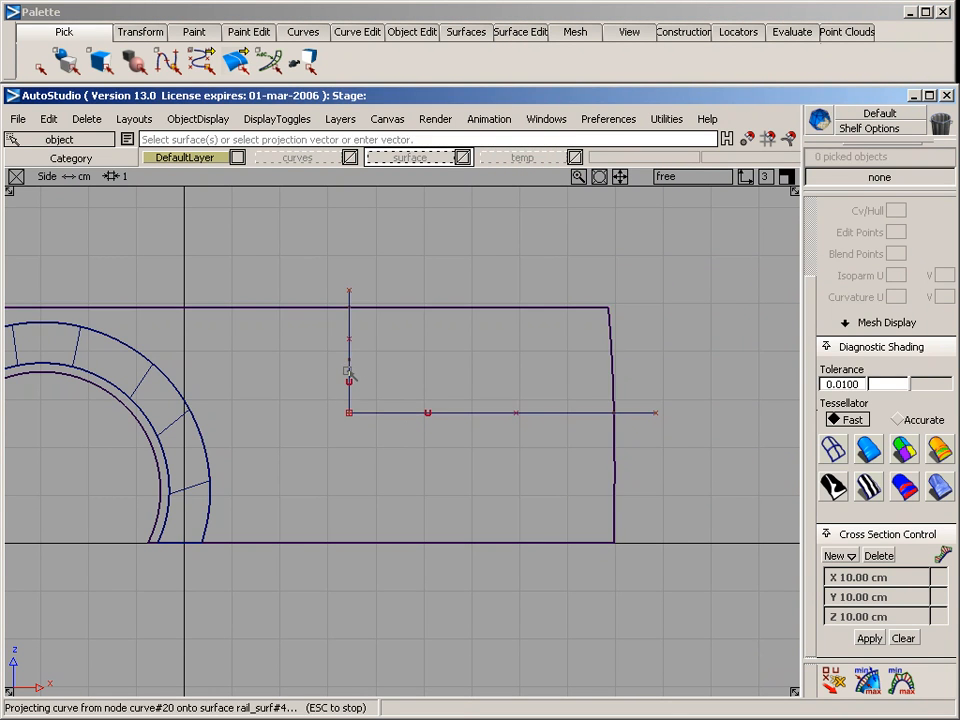
Trim the side surface along the projected curves in the perspective view, removing its upper corner and keeping the rest
{"action": "key", "text": "F8"}
{"action": "key", "text": "alt+shift"}
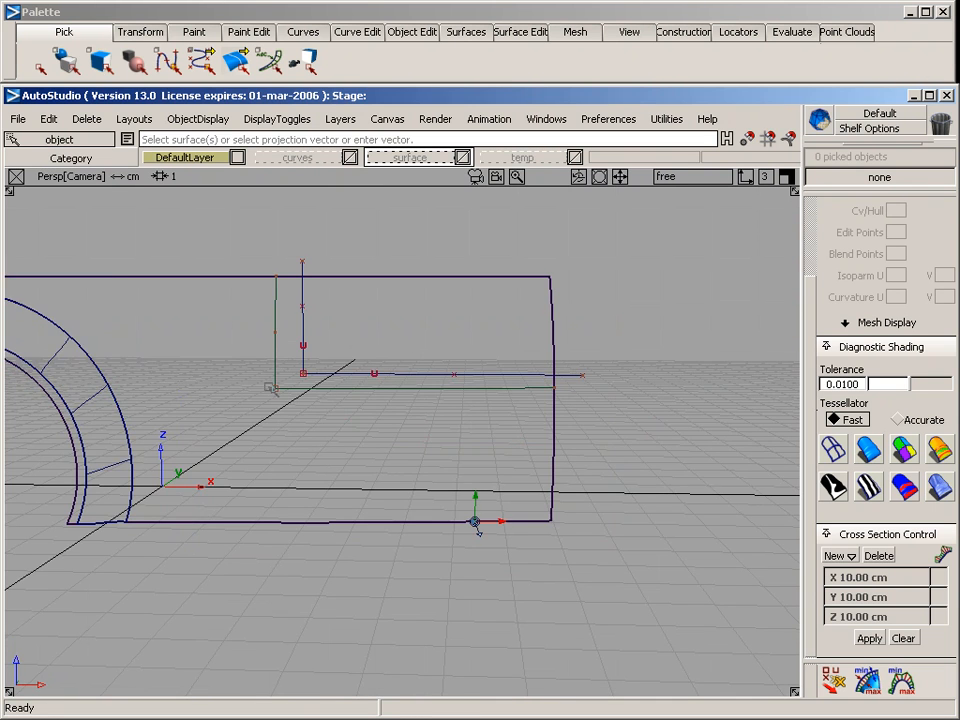
{"action": "left_click_drag", "start_coordinate": [272, 368], "coordinate": [626, 471], "text": "alt+shift"}
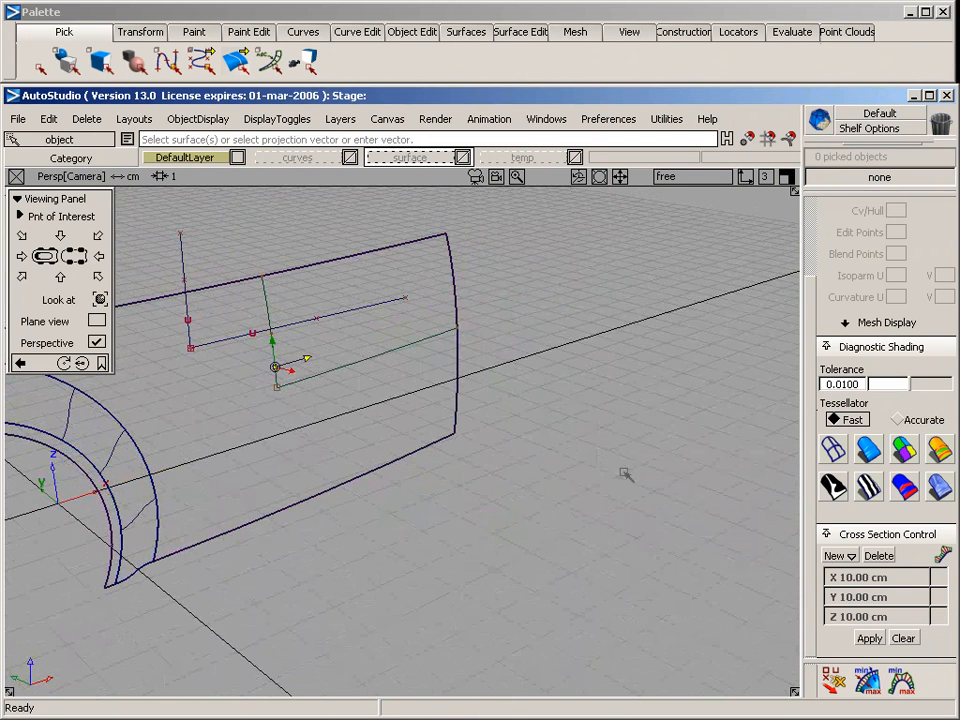
{"action": "left_click", "coordinate": [517, 32]}
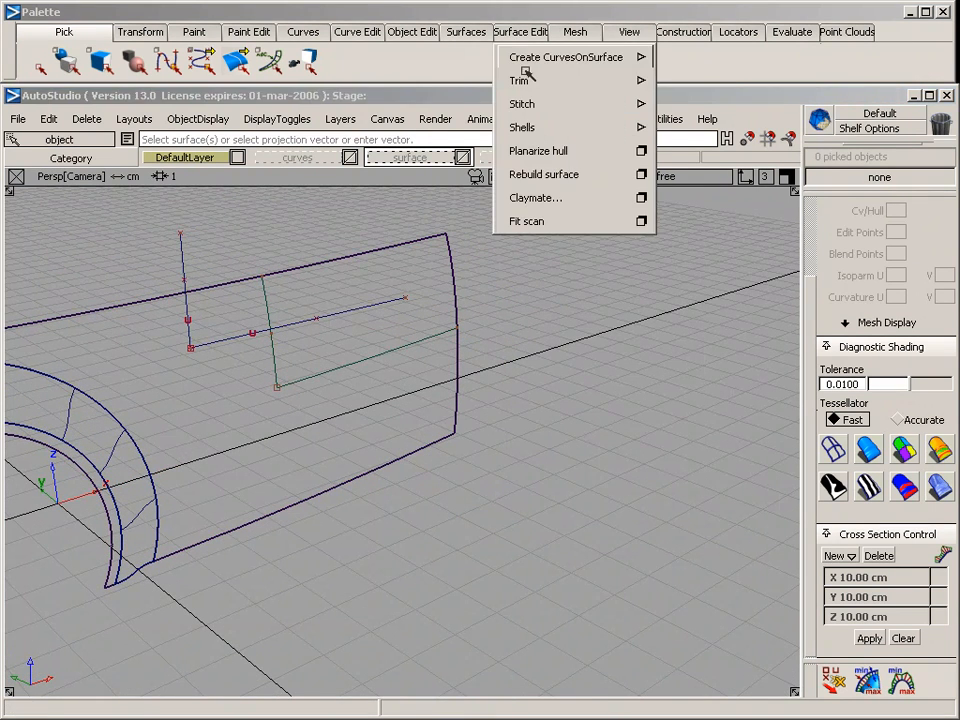
{"action": "mouse_move", "coordinate": [553, 79]}
{"action": "left_click", "coordinate": [698, 81]}
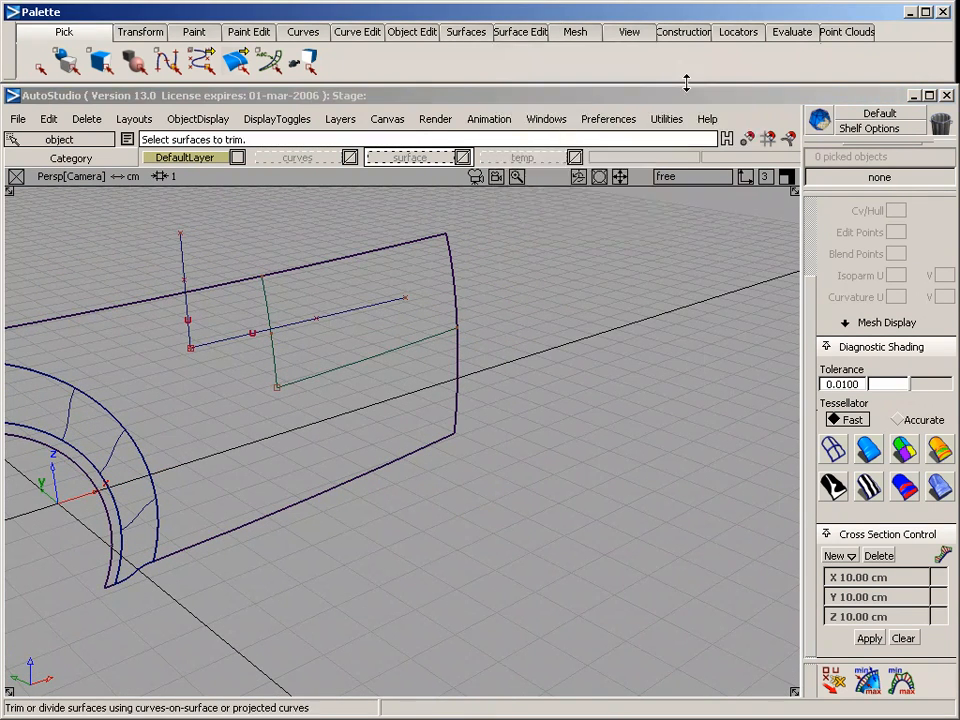
{"action": "left_click", "coordinate": [458, 359]}
{"action": "left_click", "coordinate": [419, 372]}
{"action": "key", "text": "space"}
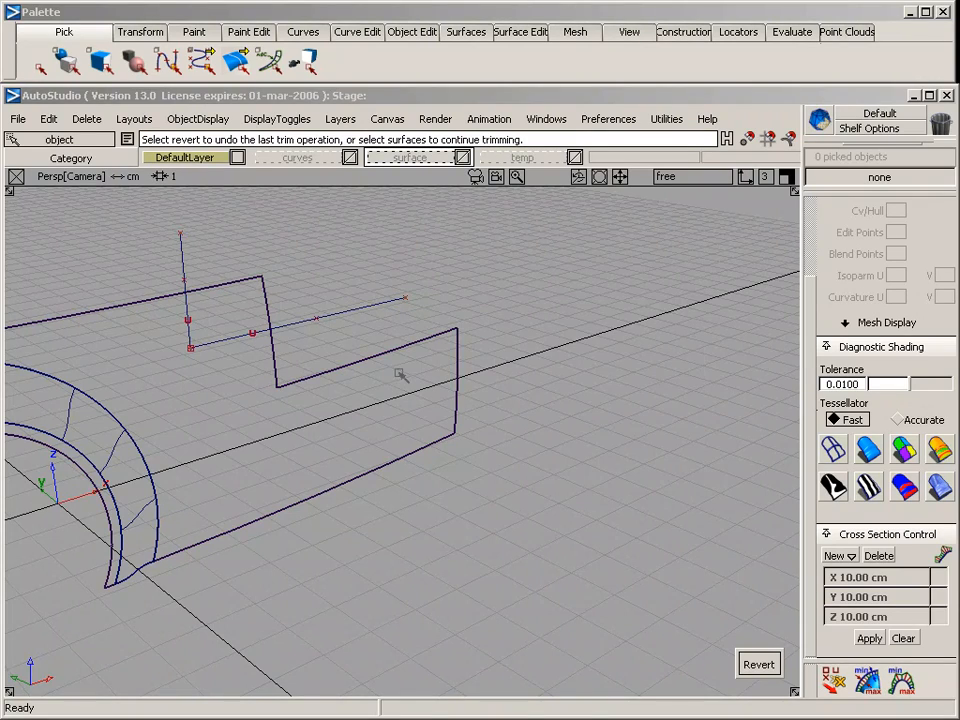
Draw a five-CV curve from the cutout's upper corner to above the surface's far end, bending inward in the top view
{"action": "left_click_drag", "start_coordinate": [390, 355], "coordinate": [193, 416], "text": "alt+shift"}
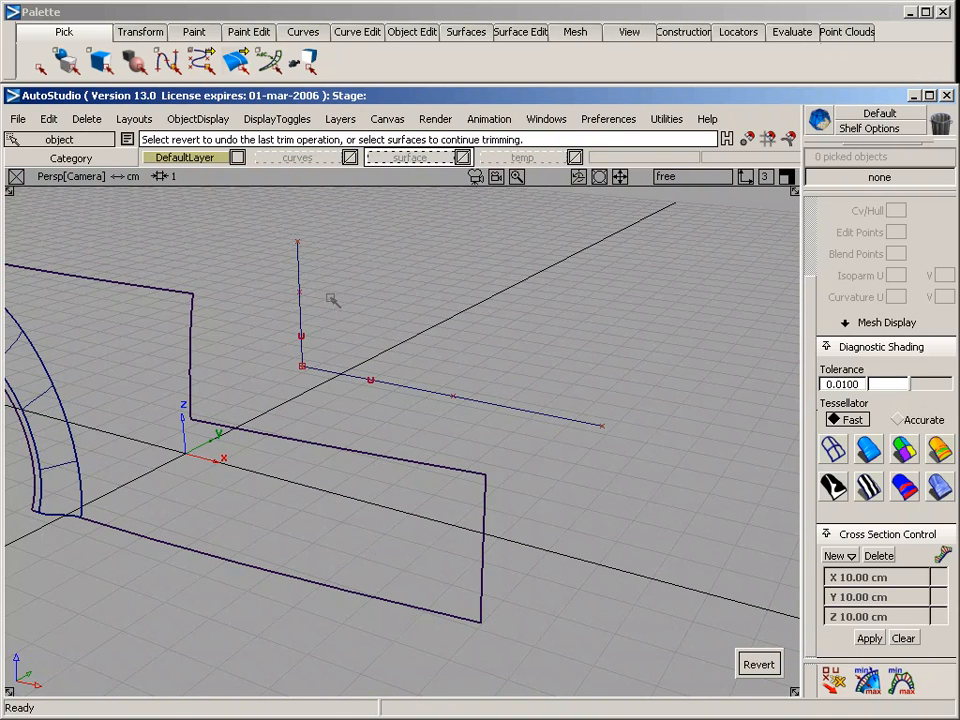
{"action": "left_click_drag", "start_coordinate": [291, 391], "coordinate": [288, 262], "text": "ctrl+shift"}
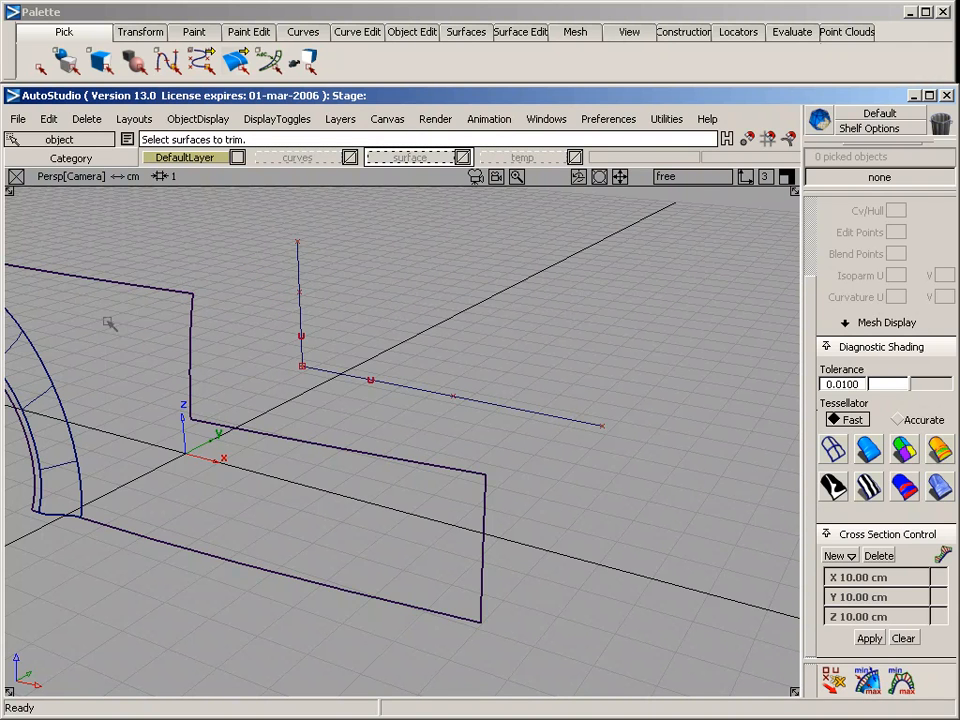
{"action": "left_click", "coordinate": [303, 31]}
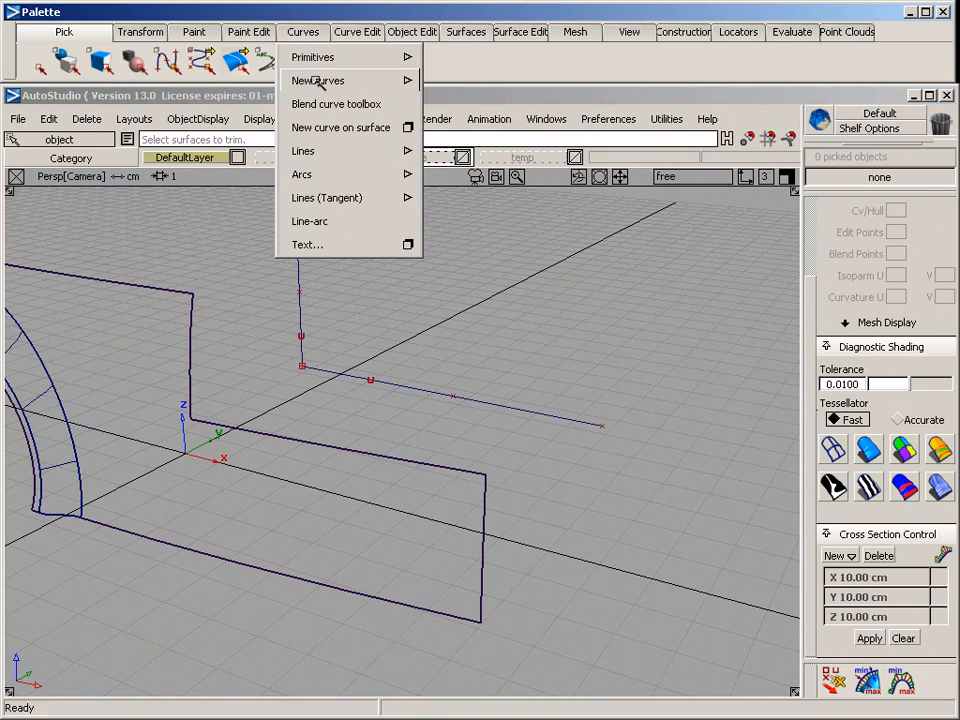
{"action": "mouse_move", "coordinate": [317, 80]}
{"action": "left_click", "coordinate": [484, 85]}
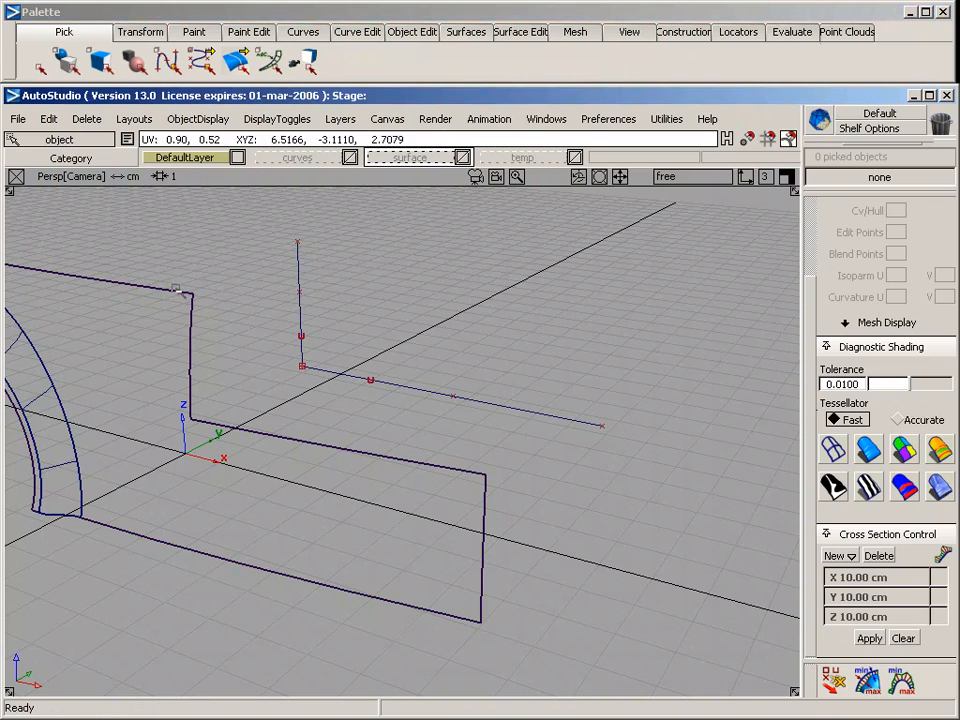
{"action": "left_click_drag", "start_coordinate": [160, 291], "coordinate": [230, 286], "text": "ctrl+alt"}
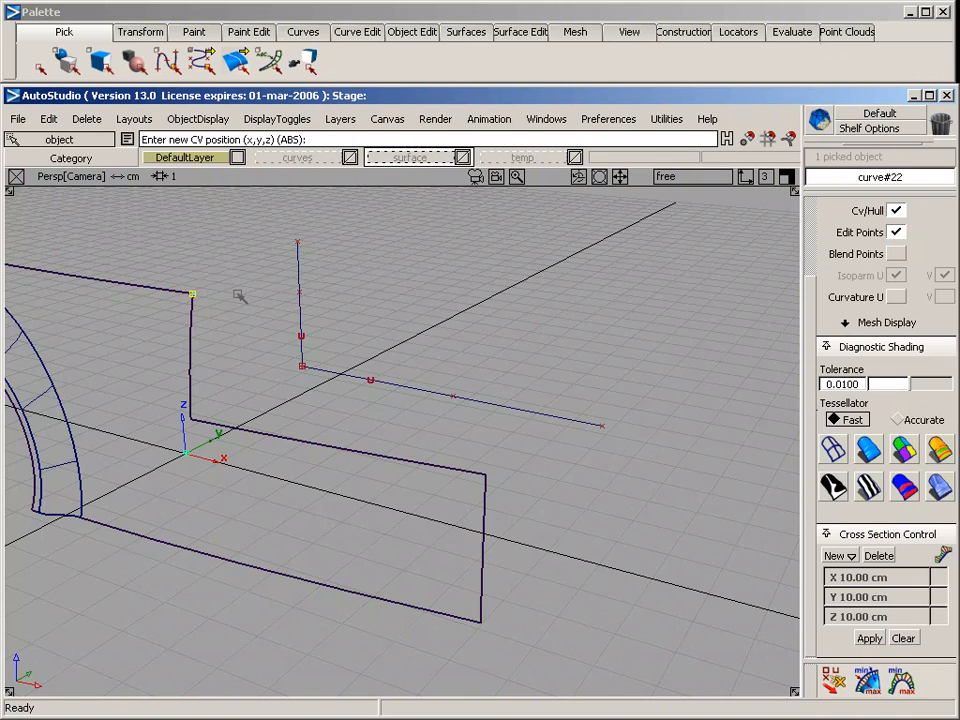
{"action": "key", "text": "F5"}
{"action": "middle_click_drag", "start_coordinate": [678, 458], "coordinate": [441, 491], "text": "alt+shift"}
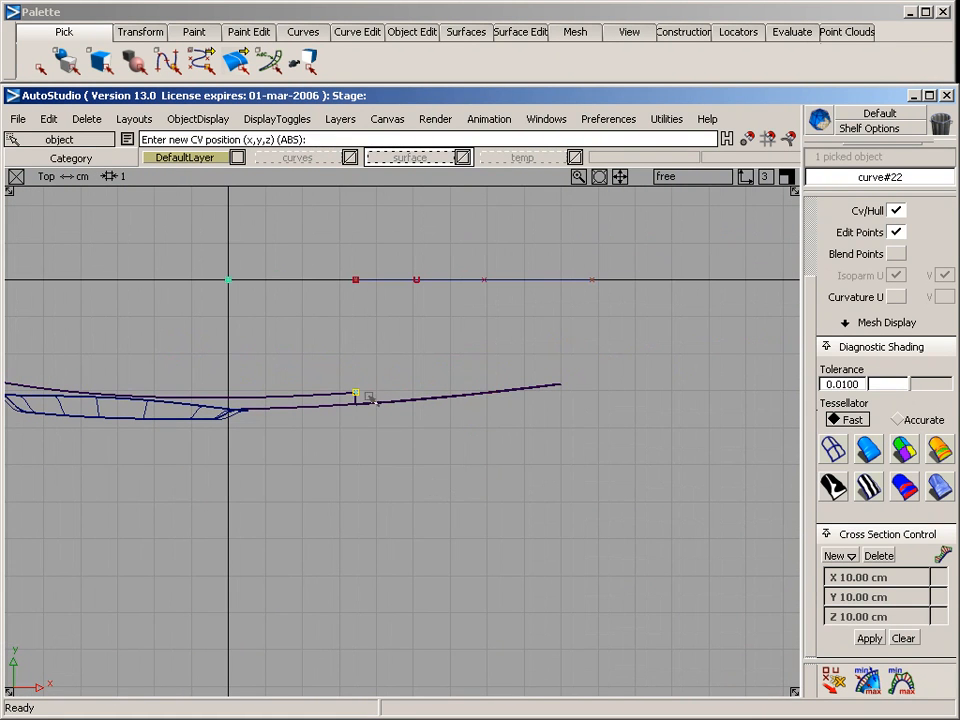
{"action": "left_click_drag", "start_coordinate": [370, 398], "coordinate": [409, 387]}
{"action": "left_click", "coordinate": [465, 378]}
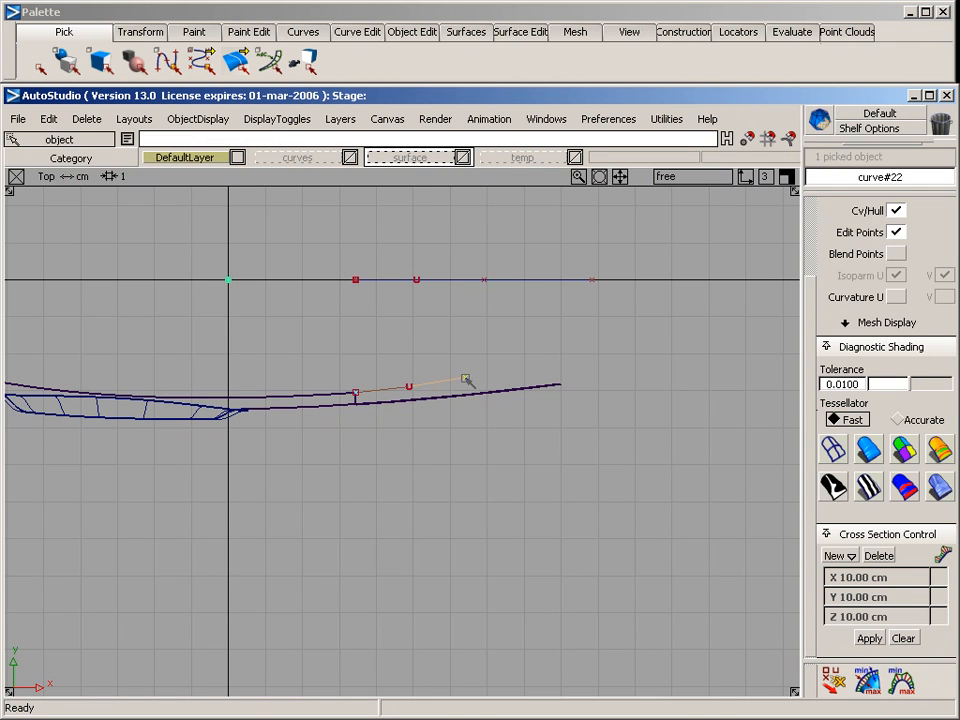
{"action": "left_click", "coordinate": [519, 366]}
{"action": "left_click", "coordinate": [563, 347]}
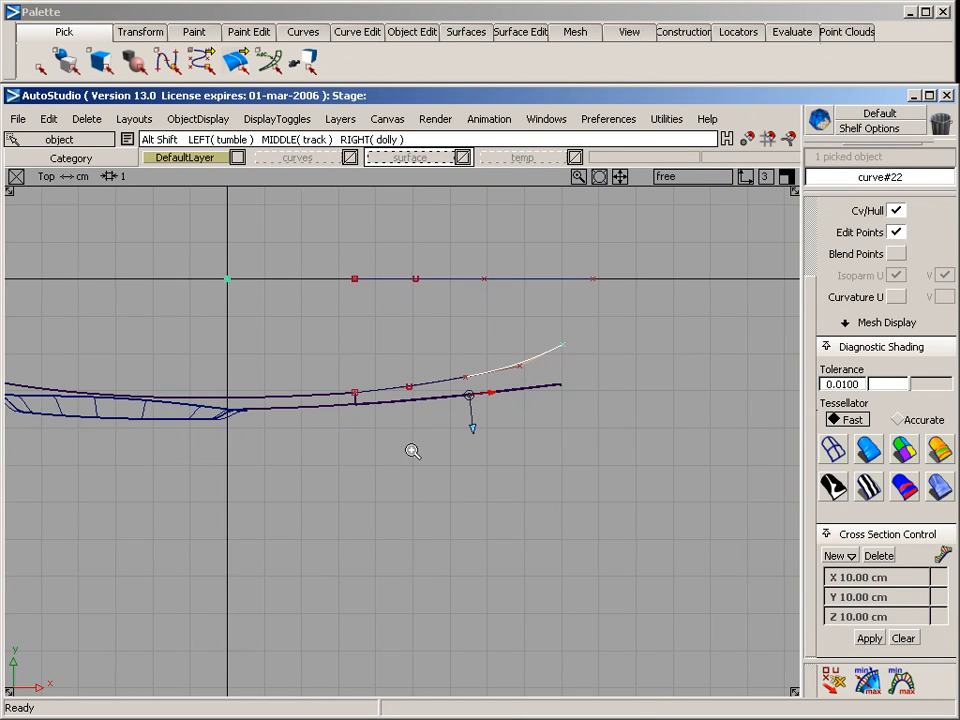
Move the curve's fourth CV inward in the top view to smooth its bend
{"action": "right_click_drag", "start_coordinate": [412, 450], "coordinate": [540, 459], "text": "alt+shift"}
{"action": "mouse_move", "coordinate": [376, 417]}
{"action": "left_mouse_down", "text": "ctrl+shift"}
{"action": "mouse_move", "coordinate": [529, 343]}
{"action": "mouse_move", "coordinate": [588, 348]}
{"action": "left_mouse_up", "text": "ctrl+shift"}
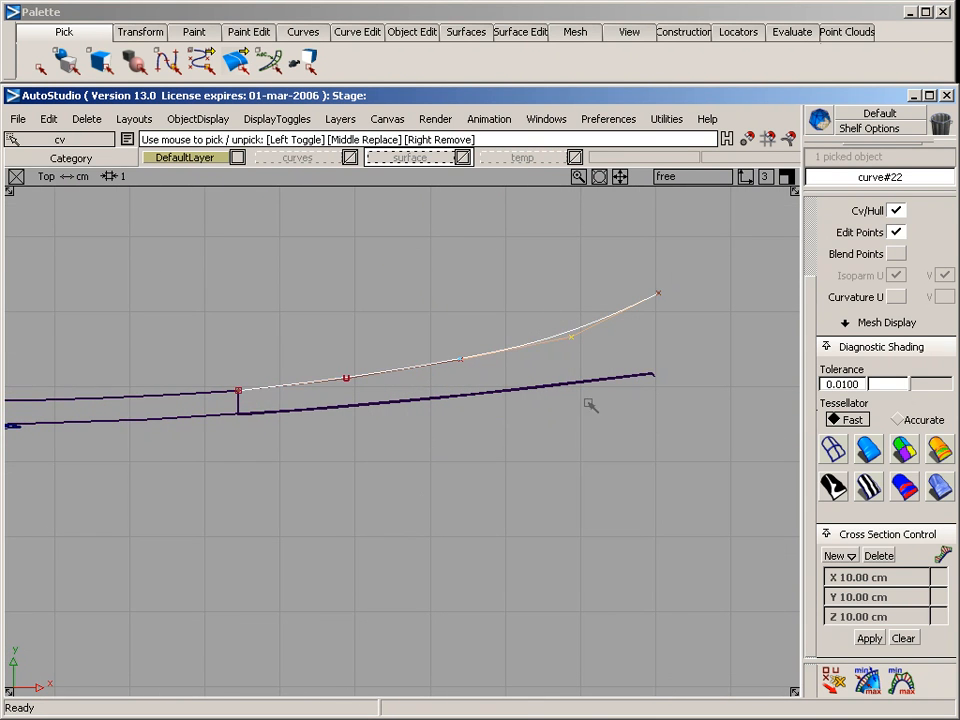
{"action": "mouse_move", "coordinate": [577, 431]}
{"action": "right_mouse_down", "text": "ctrl+shift"}
{"action": "mouse_move", "coordinate": [575, 347]}
{"action": "mouse_move", "coordinate": [580, 359]}
{"action": "mouse_move", "coordinate": [572, 355]}
{"action": "right_mouse_up", "text": "ctrl+shift"}
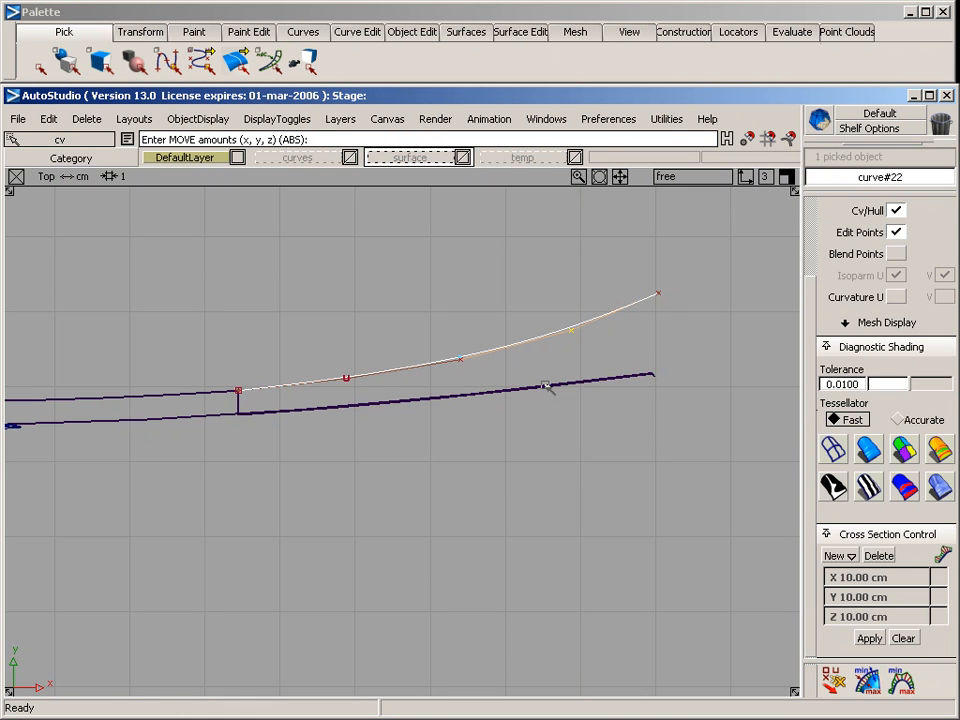
{"action": "left_click", "coordinate": [457, 380]}
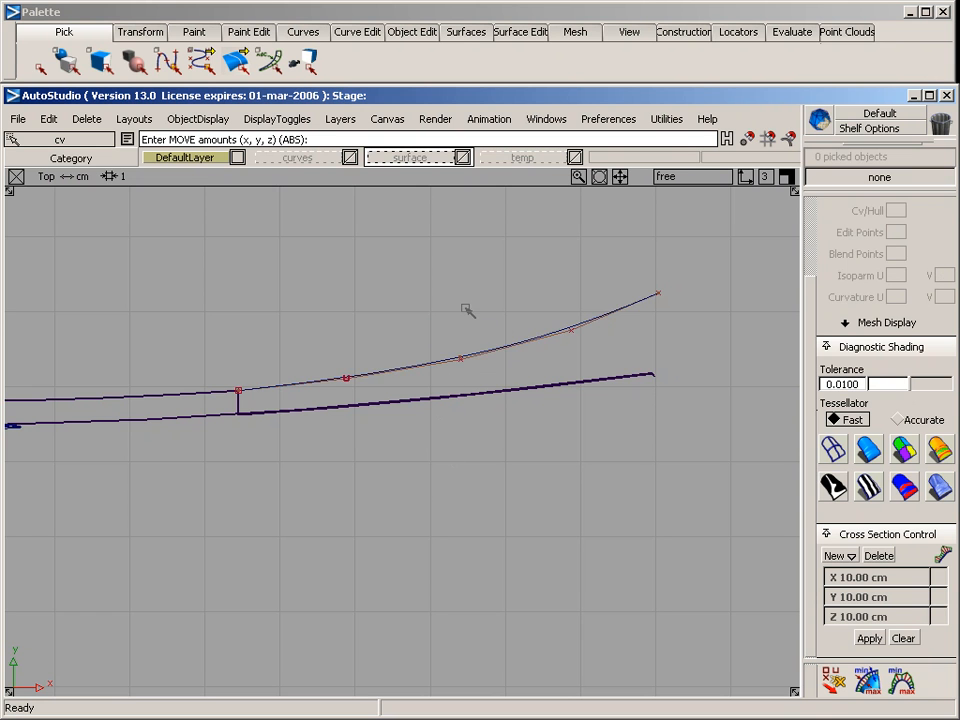
Assign the two straight projection curves to the curves layer
{"action": "key", "text": "F8"}
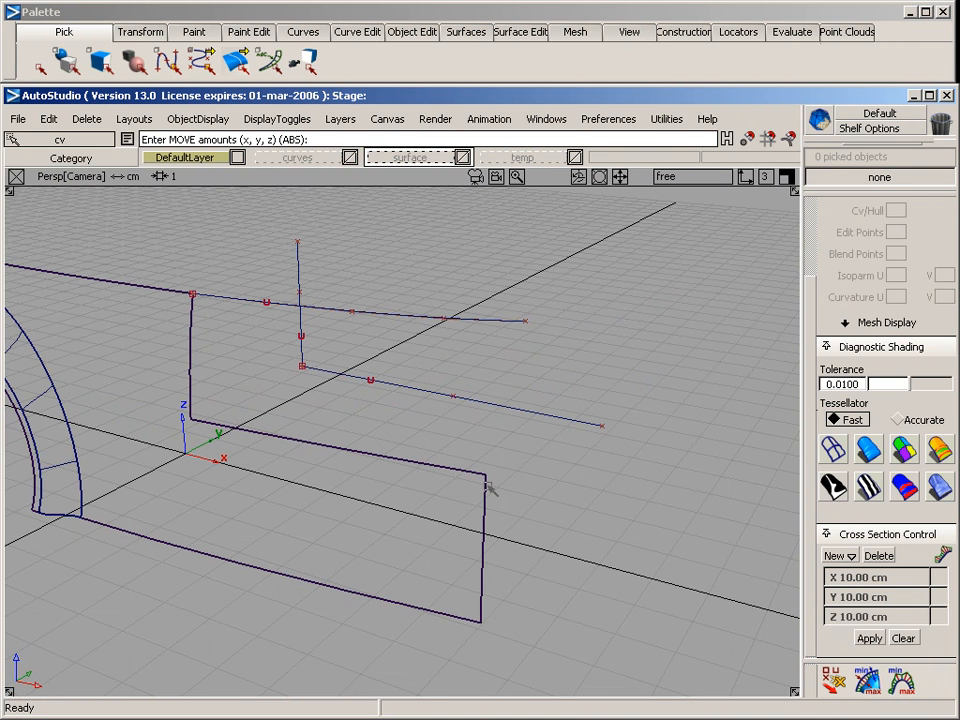
{"action": "left_click_drag", "start_coordinate": [322, 266], "coordinate": [350, 387], "text": "ctrl+shift"}
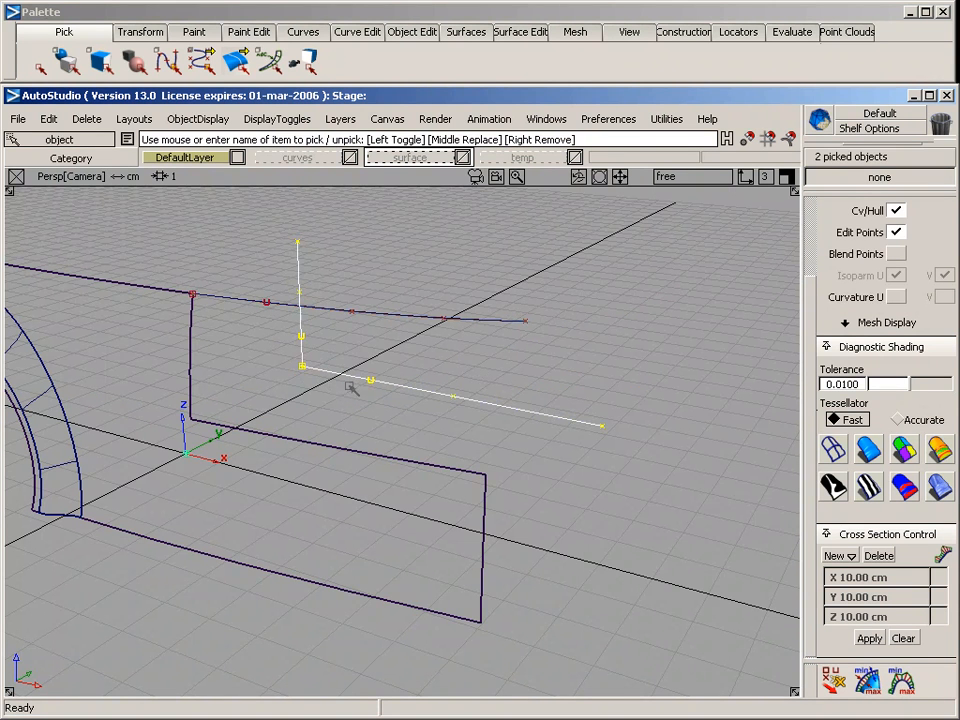
{"action": "right_click_drag", "start_coordinate": [297, 157], "coordinate": [321, 247]}
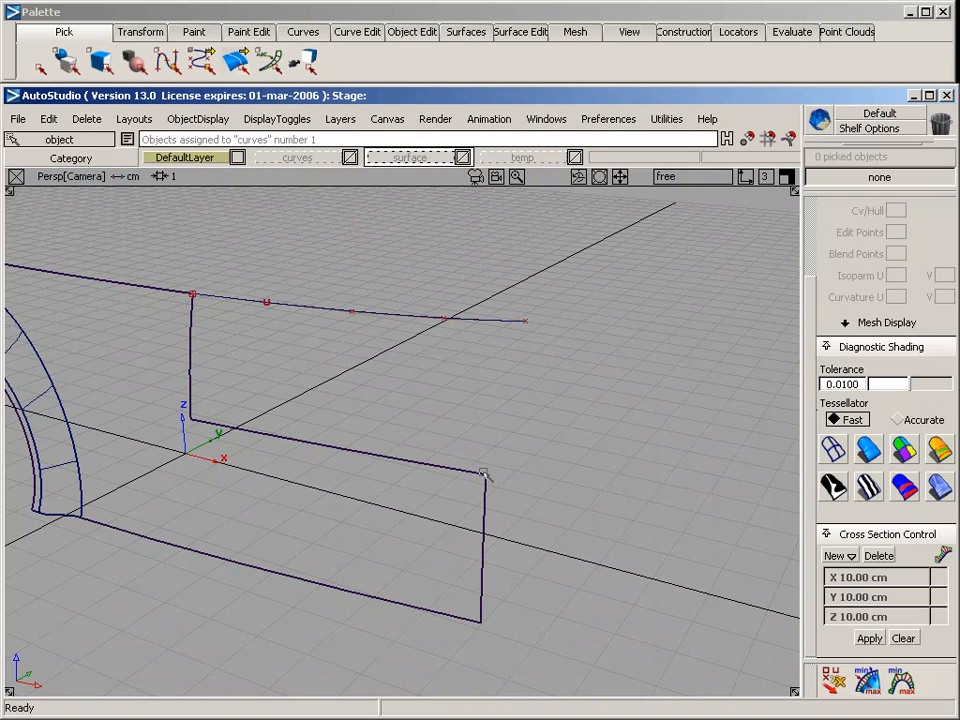
Start a CV curve at the cutout's far lower corner and shape a small inward ledge in the back view, placing close CV pairs at its bends
{"action": "left_click", "coordinate": [303, 31]}
{"action": "mouse_move", "coordinate": [305, 80]}
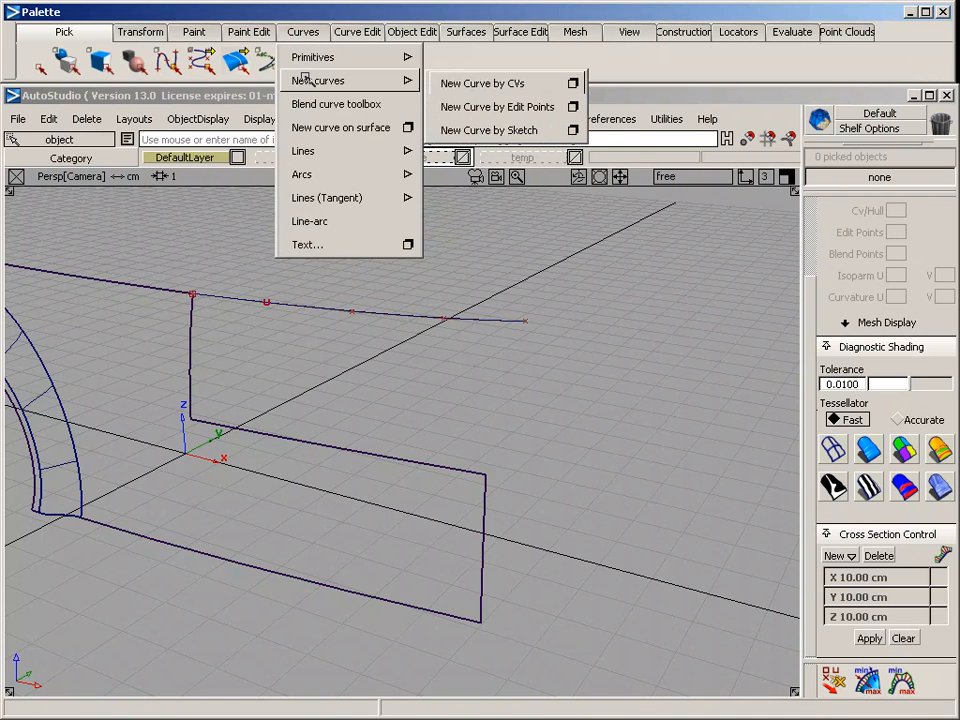
{"action": "left_click", "coordinate": [471, 83]}
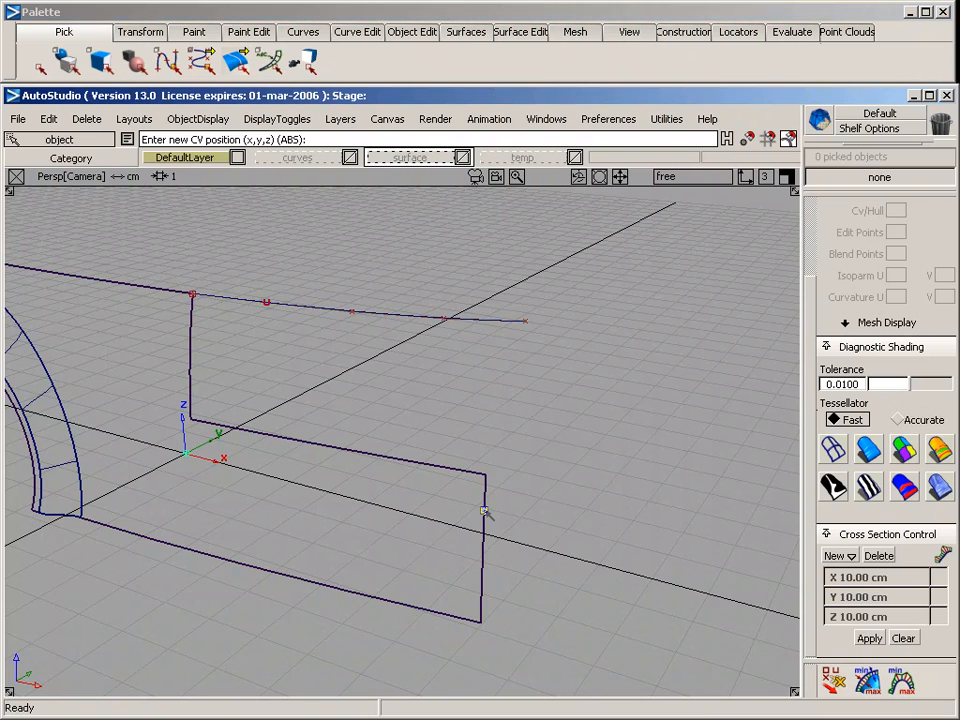
{"action": "left_click", "coordinate": [485, 474]}
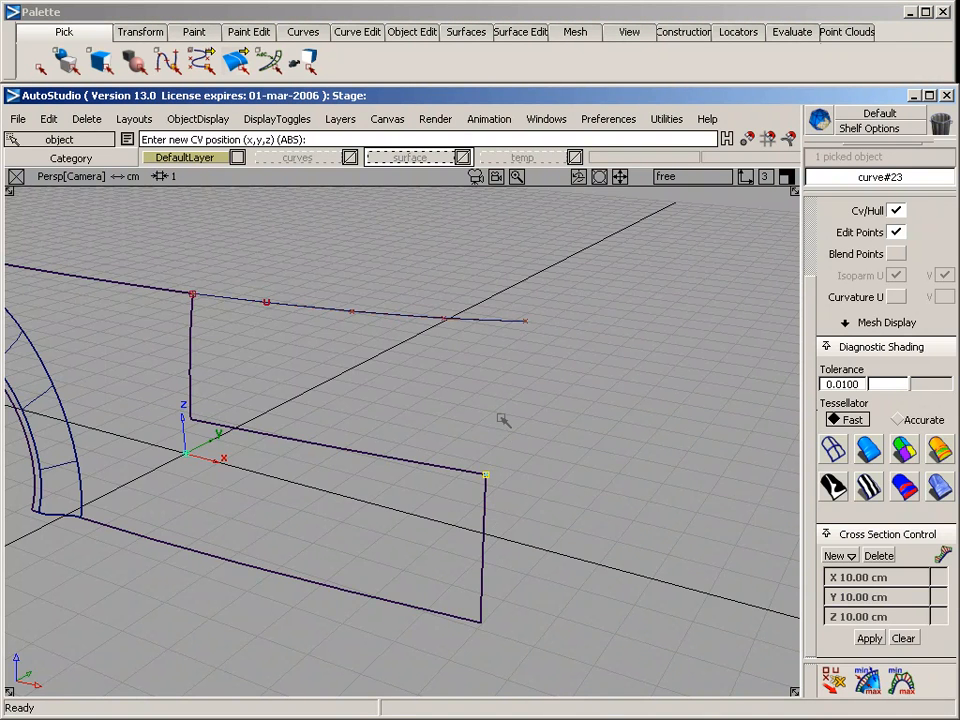
{"action": "key", "text": "F7"}
{"action": "right_click_drag", "start_coordinate": [281, 428], "coordinate": [561, 433], "text": "alt+shift"}
{"action": "right_click_drag", "start_coordinate": [429, 435], "coordinate": [490, 428], "text": "alt+shift"}
{"action": "middle_click_drag", "start_coordinate": [494, 424], "coordinate": [388, 559], "text": "alt+shift"}
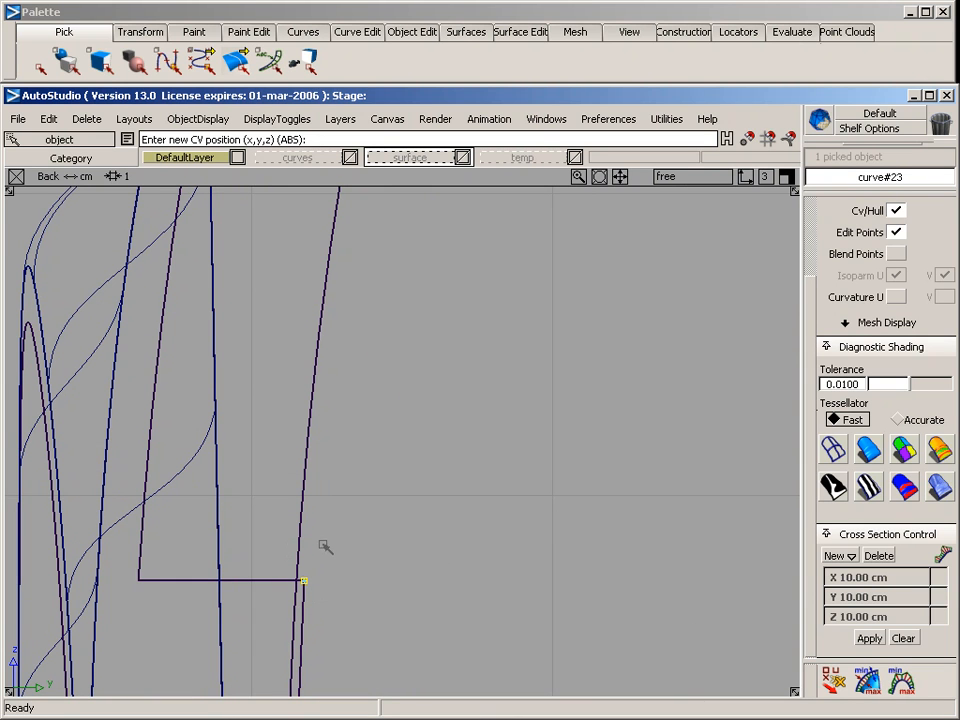
{"action": "left_click_drag", "start_coordinate": [315, 521], "coordinate": [310, 522]}
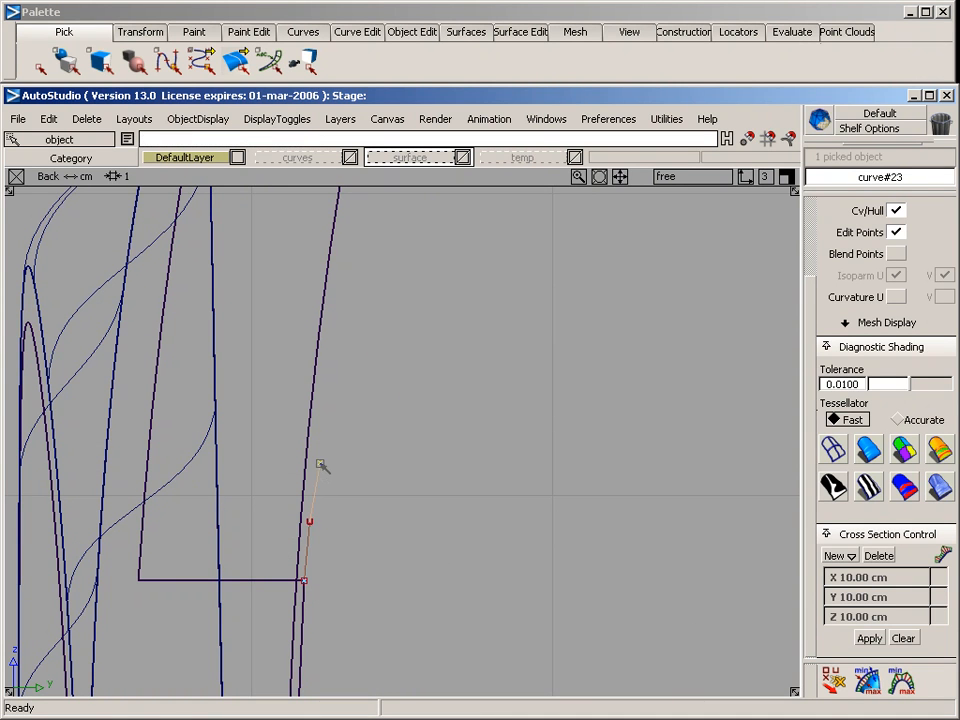
{"action": "left_click", "coordinate": [322, 459]}
{"action": "left_click", "coordinate": [384, 454]}
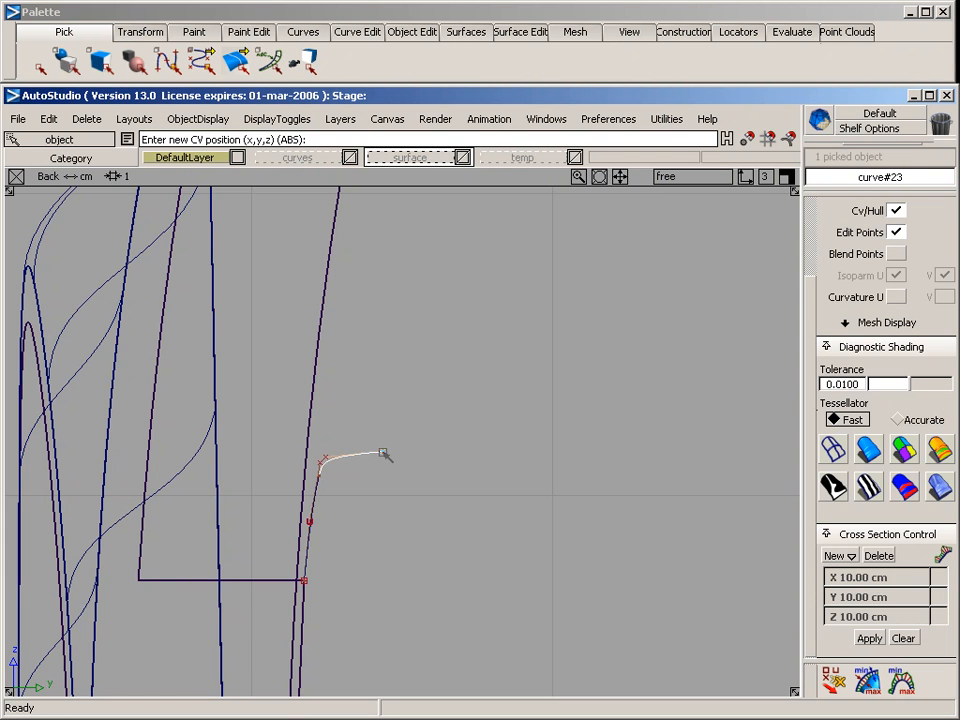
{"action": "left_click", "coordinate": [384, 454]}
Continue the ledge curve upward in the back view and end it on the far end point of the upper curve
{"action": "right_click_drag", "start_coordinate": [458, 426], "coordinate": [430, 459], "text": "alt+shift"}
{"action": "middle_click_drag", "start_coordinate": [430, 459], "coordinate": [392, 557], "text": "alt+shift"}
{"action": "right_click_drag", "start_coordinate": [392, 557], "coordinate": [355, 515], "text": "alt+shift"}
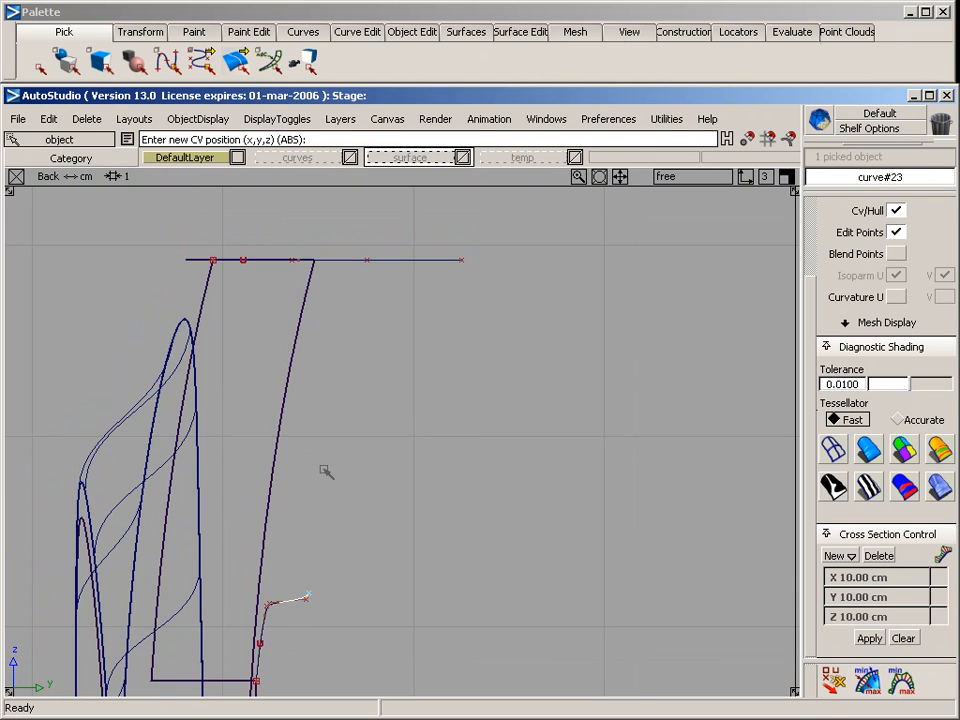
{"action": "left_click", "coordinate": [336, 472]}
{"action": "left_click", "coordinate": [378, 371]}
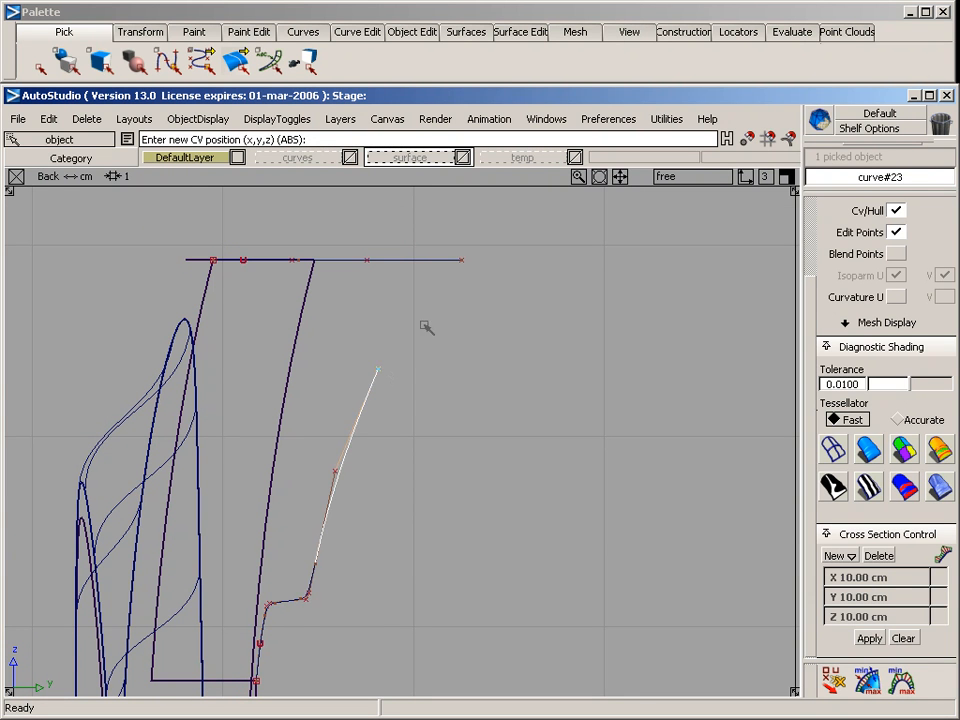
{"action": "left_click", "coordinate": [461, 262]}
Move the CV pair at the ledge's inner bend further inward in the back view to widen the ledge
{"action": "middle_click_drag", "start_coordinate": [427, 497], "coordinate": [478, 326], "text": "alt+shift"}
{"action": "right_click_drag", "start_coordinate": [402, 425], "coordinate": [440, 417], "text": "alt+shift"}
{"action": "left_click_drag", "start_coordinate": [404, 424], "coordinate": [408, 426]}
{"action": "right_click_drag", "start_coordinate": [435, 470], "coordinate": [436, 418], "text": "ctrl+shift"}
{"action": "middle_click_drag", "start_coordinate": [437, 409], "coordinate": [455, 410]}
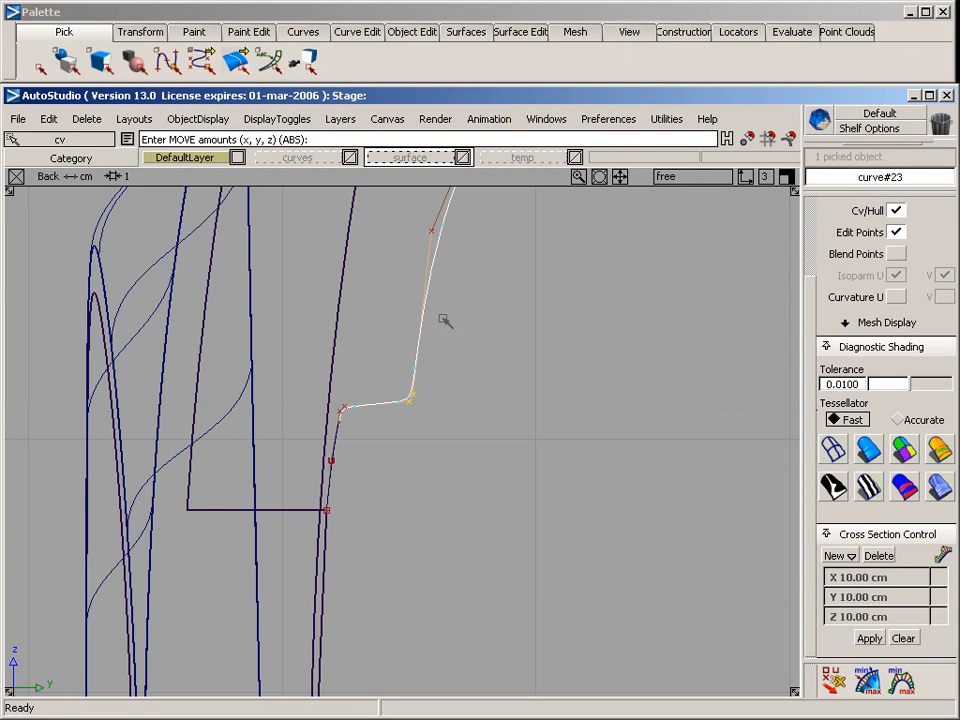
Move the two CVs between the ledge and the curve's upper end inward in the back view to straighten the upper portion
{"action": "middle_click_drag", "start_coordinate": [527, 333], "coordinate": [452, 503], "text": "alt+shift"}
{"action": "middle_click_drag", "start_coordinate": [320, 352], "coordinate": [376, 427]}
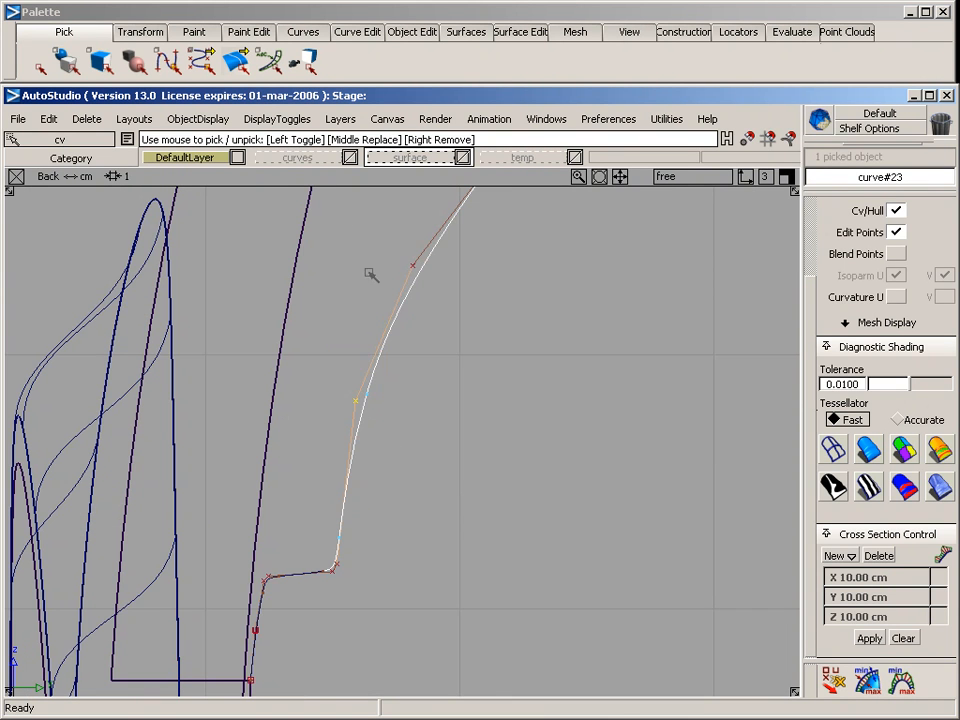
{"action": "left_click_drag", "start_coordinate": [387, 254], "coordinate": [442, 295]}
{"action": "right_click_drag", "start_coordinate": [451, 418], "coordinate": [446, 342], "text": "ctrl+shift"}
{"action": "middle_click_drag", "start_coordinate": [425, 417], "coordinate": [454, 420]}
Move the shared end CVs of the upper and end curves closer to the side surface in the top view, aligned with its far end
{"action": "key", "text": "F8"}
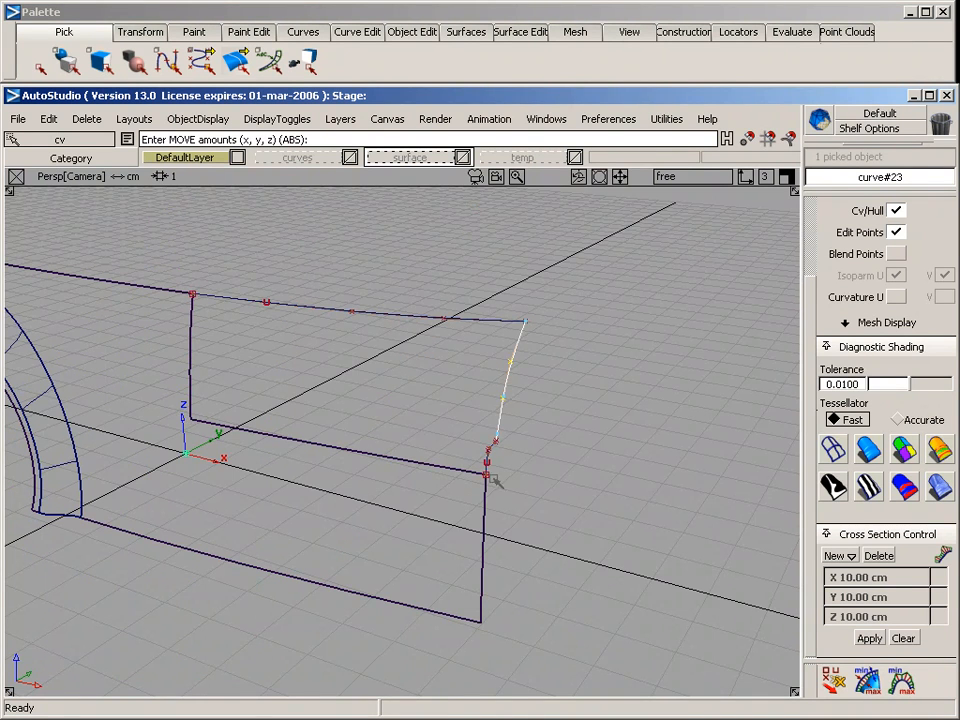
{"action": "left_click_drag", "start_coordinate": [497, 483], "coordinate": [410, 492], "text": "alt+shift"}
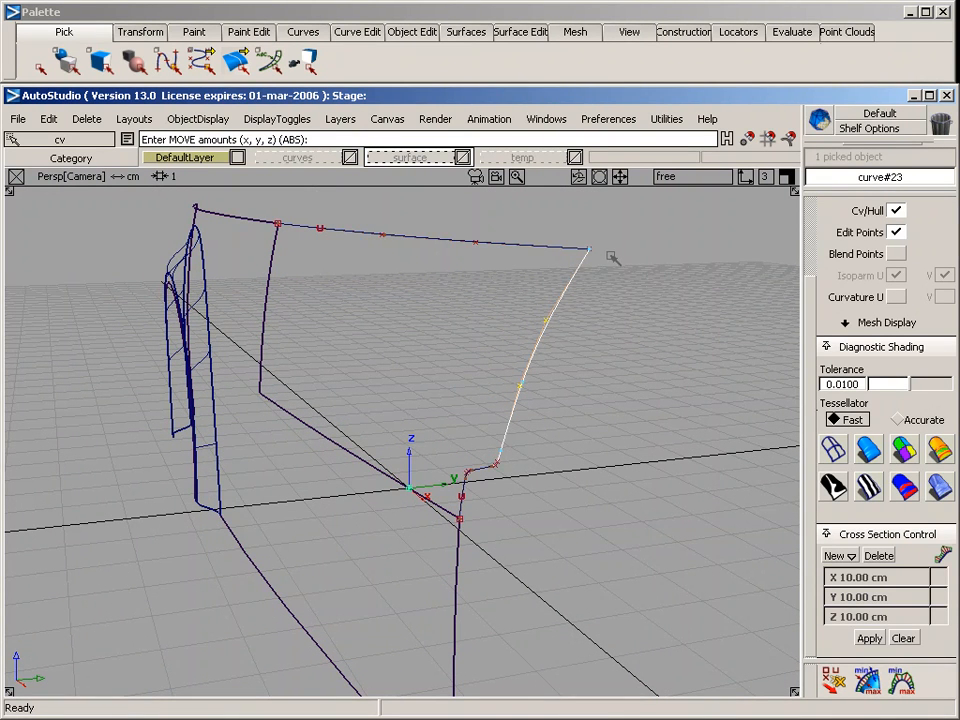
{"action": "key", "text": "F5"}
{"action": "left_click_drag", "start_coordinate": [474, 283], "coordinate": [544, 282], "text": "ctrl+shift"}
{"action": "left_click_drag", "start_coordinate": [593, 232], "coordinate": [694, 312]}
{"action": "middle_click_drag", "start_coordinate": [696, 312], "coordinate": [590, 336], "text": "alt+shift"}
{"action": "right_click_drag", "start_coordinate": [592, 335], "coordinate": [624, 338], "text": "alt+shift"}
{"action": "mouse_move", "coordinate": [624, 339]}
{"action": "middle_mouse_down", "text": "alt+shift"}
{"action": "mouse_move", "coordinate": [445, 447]}
{"action": "mouse_move", "coordinate": [457, 387]}
{"action": "mouse_move", "coordinate": [430, 354]}
{"action": "mouse_move", "coordinate": [410, 246]}
{"action": "middle_mouse_up", "text": "alt+shift"}
{"action": "middle_click", "coordinate": [460, 388], "text": "ctrl"}
{"action": "right_click_drag", "start_coordinate": [410, 246], "coordinate": [418, 281]}
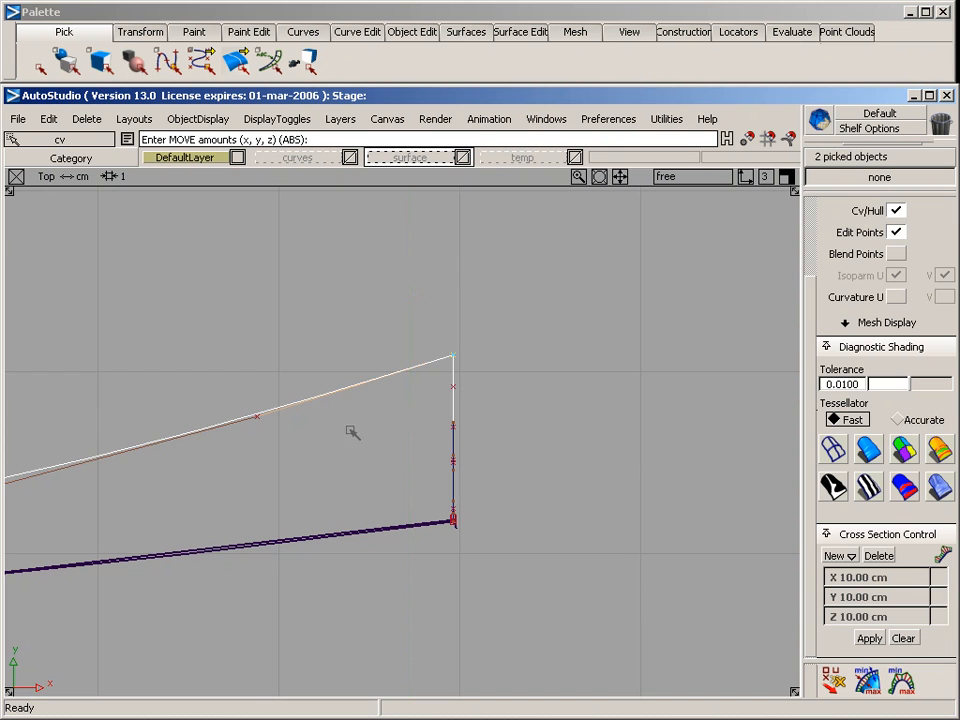
Move the end curve's second-highest CV slightly outward in the back view to refine the line toward its upper end
{"action": "key", "text": "F8"}
{"action": "left_click_drag", "start_coordinate": [439, 312], "coordinate": [520, 309], "text": "ctrl+shift"}
{"action": "middle_click_drag", "start_coordinate": [514, 293], "coordinate": [567, 342]}
{"action": "key", "text": "F7"}
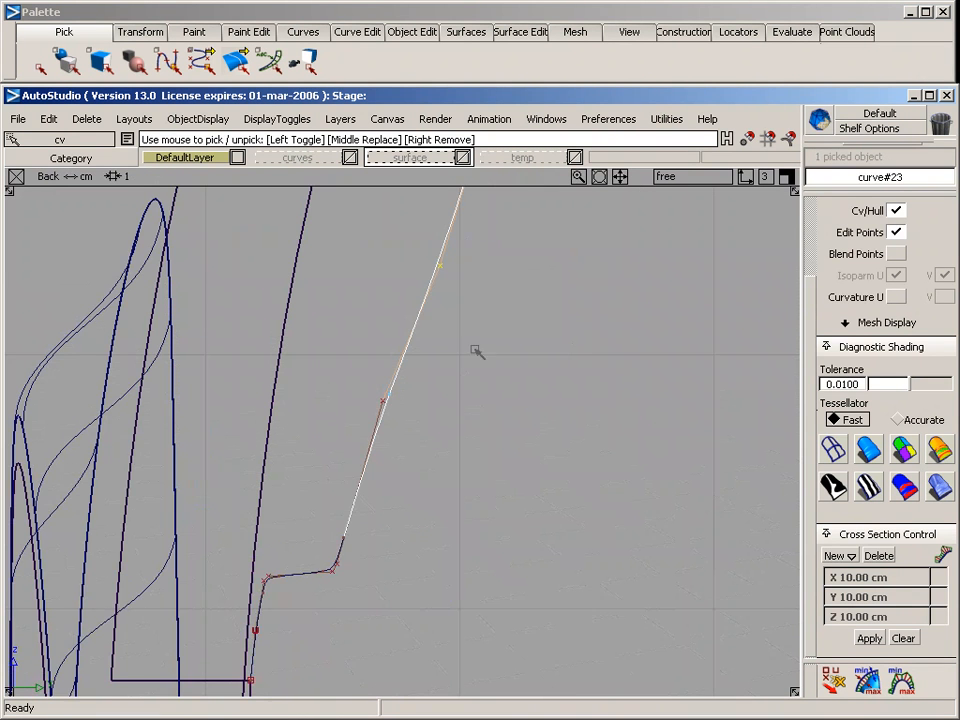
{"action": "middle_click_drag", "start_coordinate": [476, 349], "coordinate": [470, 228], "text": "ctrl+shift"}
{"action": "middle_click_drag", "start_coordinate": [577, 350], "coordinate": [556, 496], "text": "alt+shift"}
{"action": "mouse_move", "coordinate": [536, 380]}
{"action": "middle_mouse_down"}
{"action": "mouse_move", "coordinate": [521, 381]}
{"action": "mouse_move", "coordinate": [529, 381]}
{"action": "middle_mouse_up"}
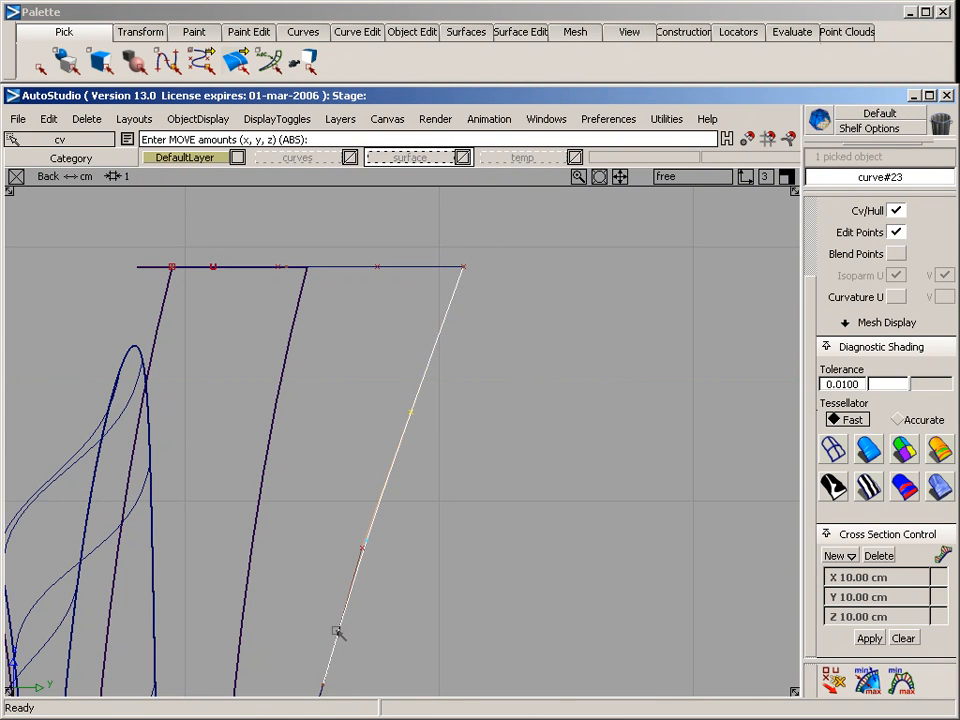
Configure a rail surface with two generation and two rail curves, position continuity on both rails, and no rebuild for rail 2
{"action": "key", "text": "F8"}
{"action": "left_click_drag", "start_coordinate": [358, 424], "coordinate": [534, 491], "text": "ctrl+shift"}
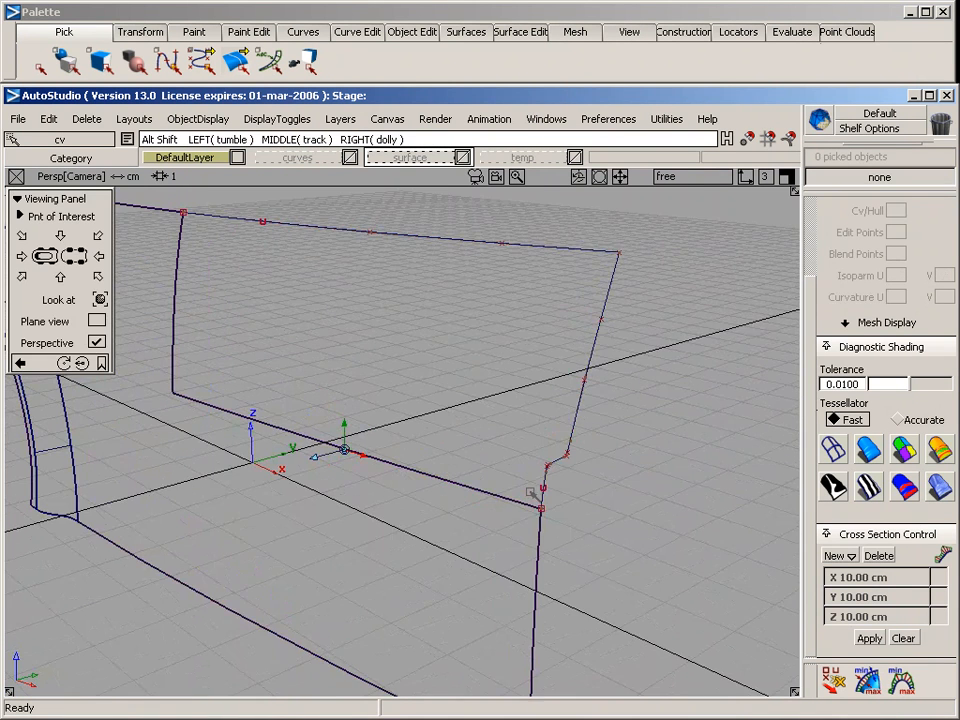
{"action": "middle_click_drag", "start_coordinate": [337, 323], "coordinate": [334, 346], "text": "alt+shift"}
{"action": "left_click", "coordinate": [471, 30]}
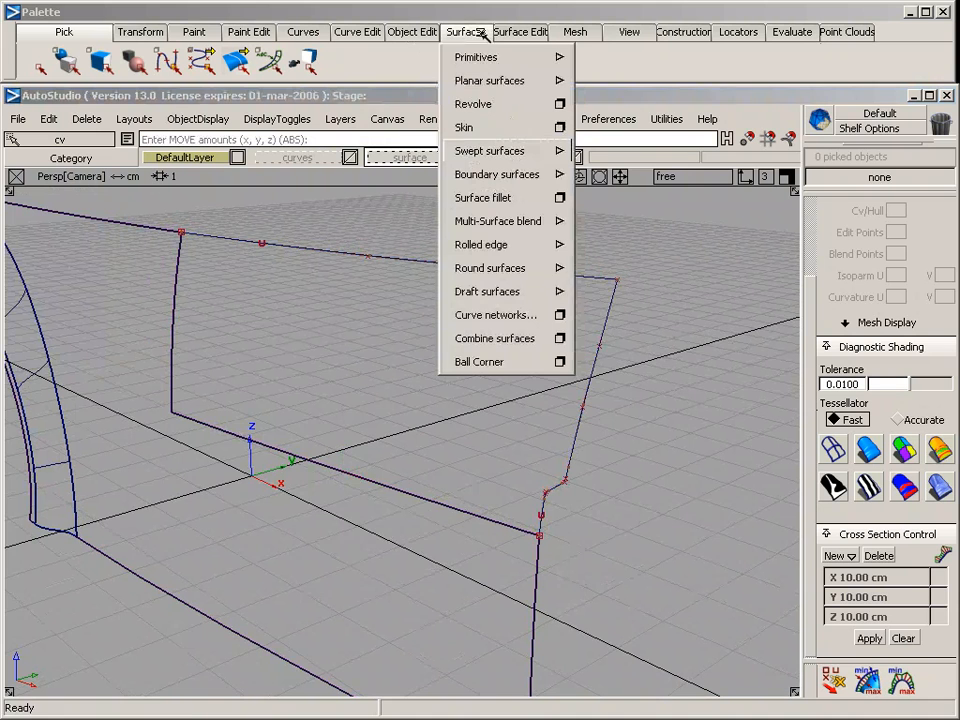
{"action": "mouse_move", "coordinate": [480, 151]}
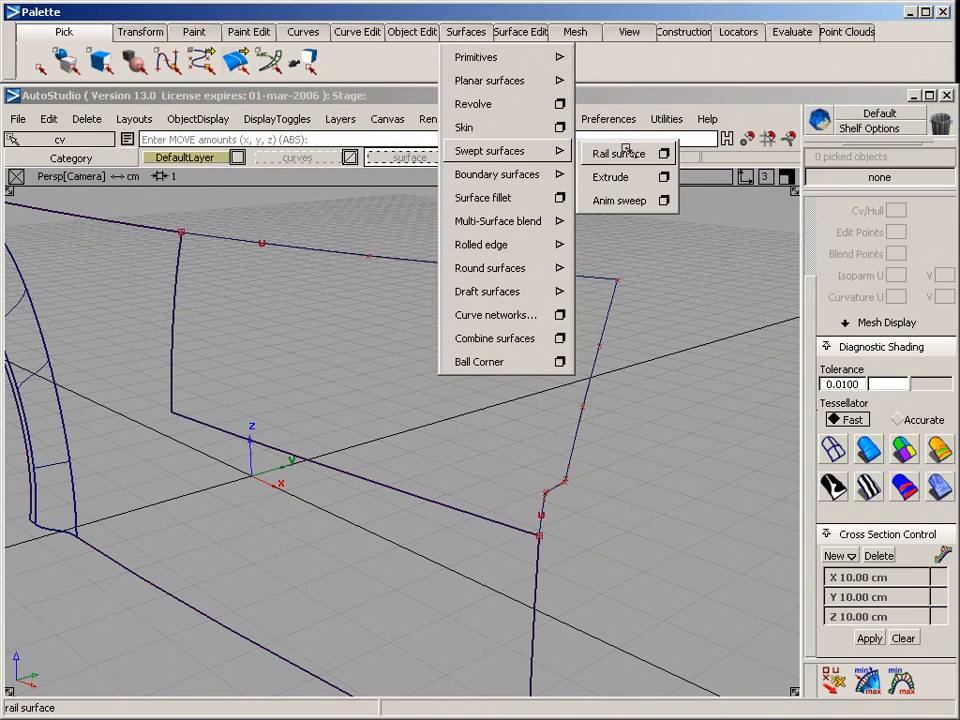
{"action": "left_click", "coordinate": [662, 153]}
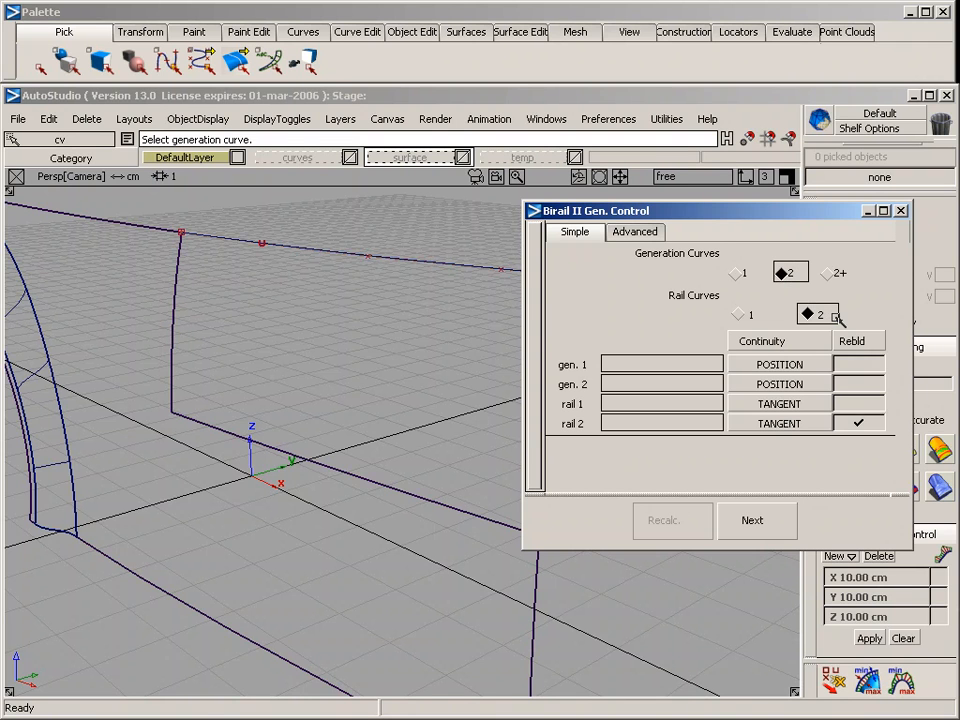
{"action": "left_click", "coordinate": [779, 403]}
{"action": "left_click", "coordinate": [761, 542]}
{"action": "left_click", "coordinate": [779, 423]}
{"action": "left_click", "coordinate": [761, 561]}
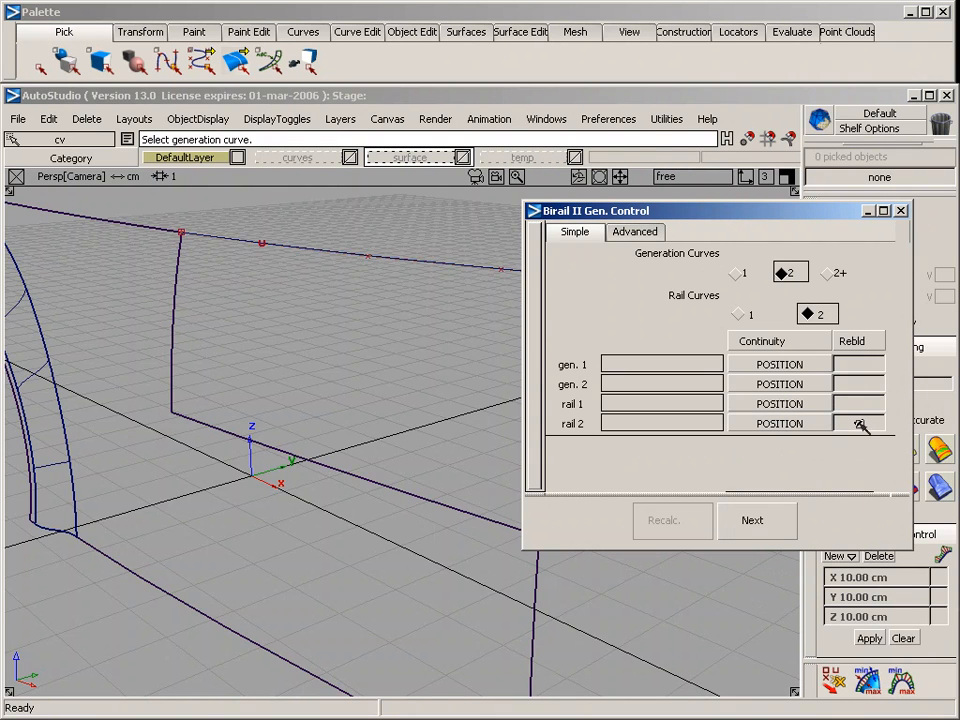
{"action": "left_click", "coordinate": [858, 423]}
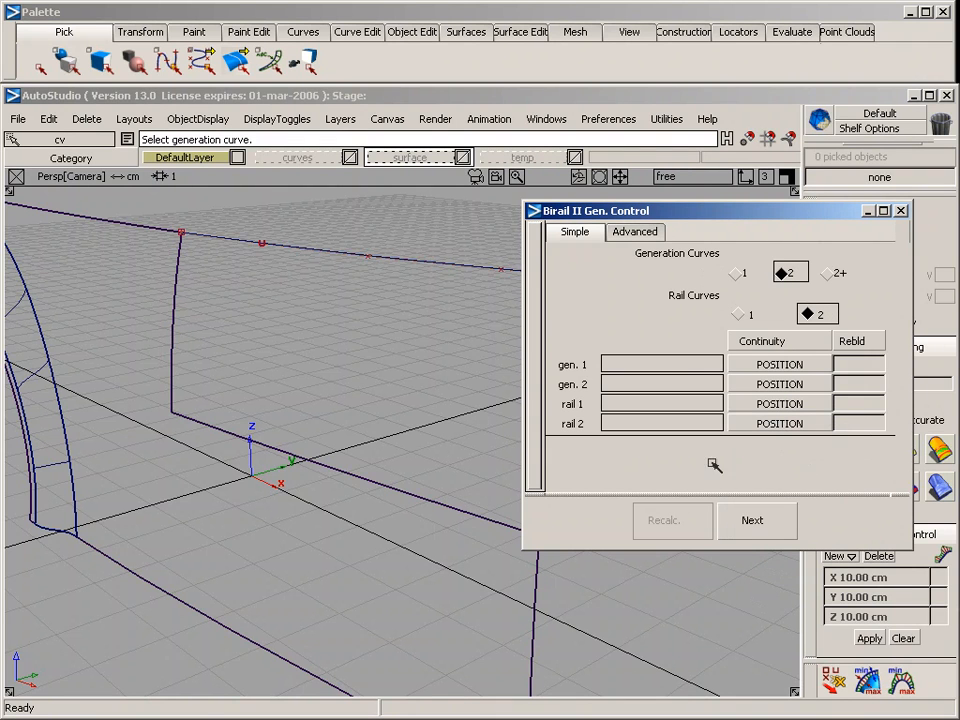
Build the rail surface from the cutout's vertical edge, the end curve, its lower edge and the upper curve, with tangent continuity to both cutout edges
{"action": "left_click", "coordinate": [172, 333]}
{"action": "left_click_drag", "start_coordinate": [311, 349], "coordinate": [441, 369], "text": "alt+shift"}
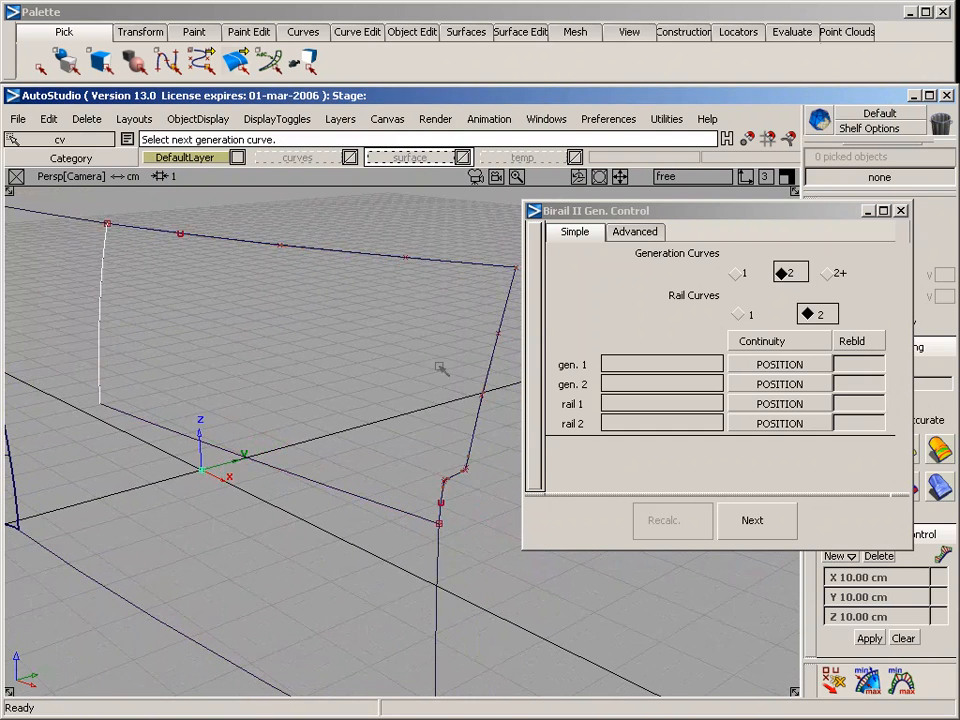
{"action": "left_click", "coordinate": [779, 364]}
{"action": "left_click", "coordinate": [786, 407]}
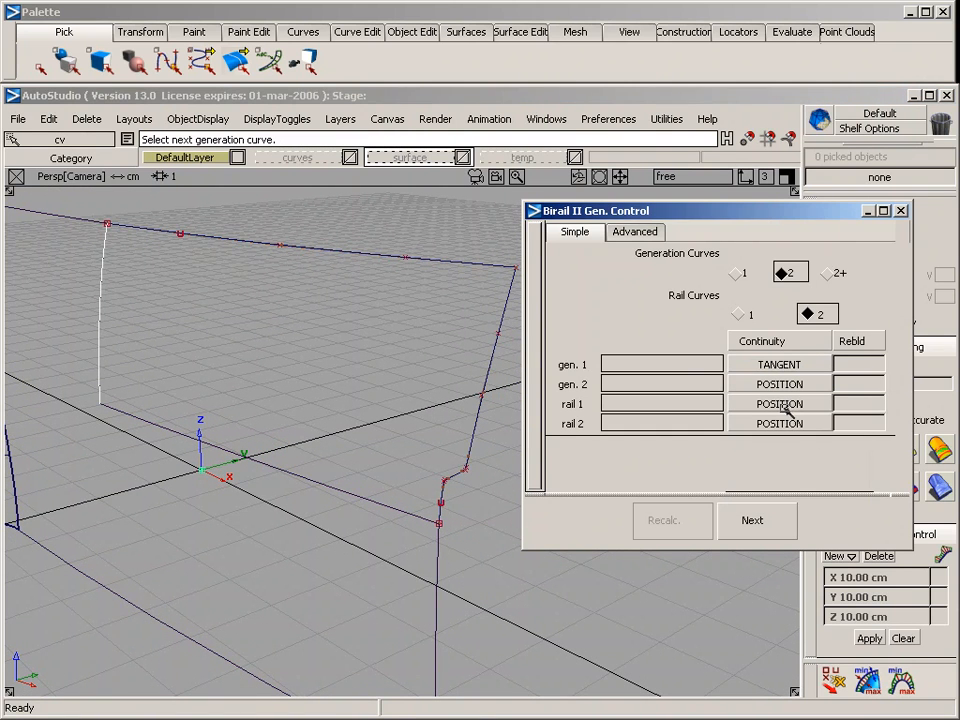
{"action": "left_click", "coordinate": [488, 396]}
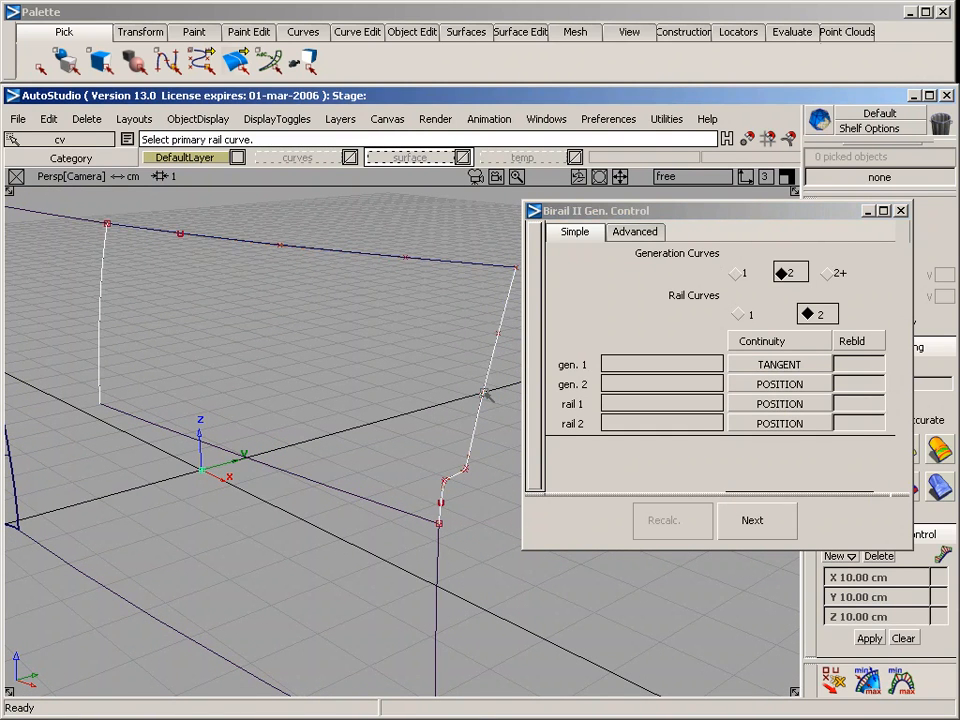
{"action": "left_click", "coordinate": [175, 436]}
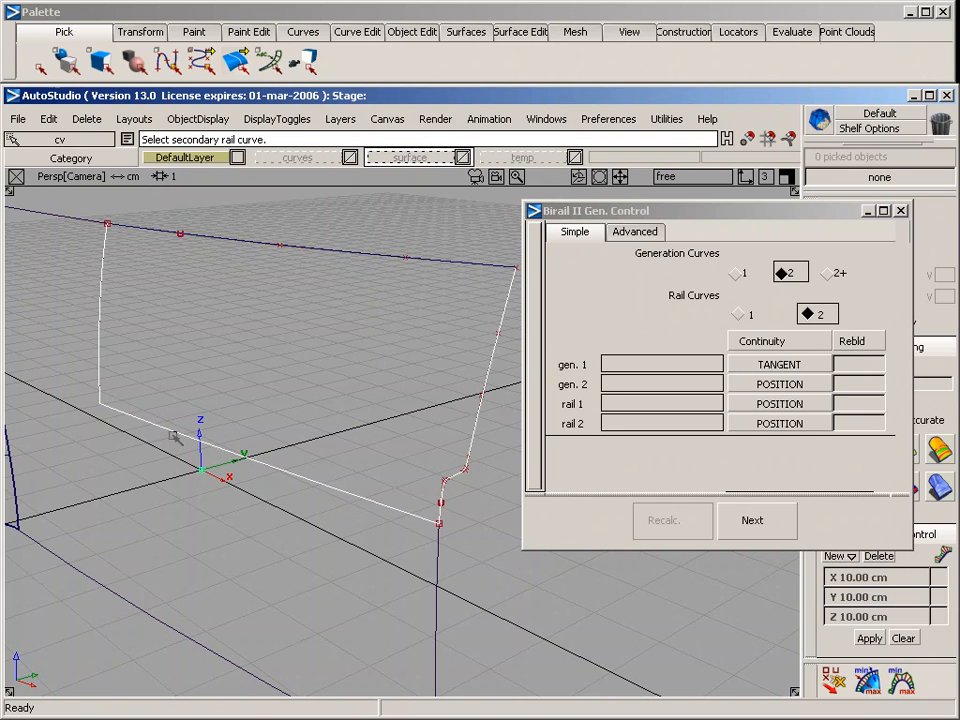
{"action": "left_click", "coordinate": [757, 402]}
{"action": "left_click", "coordinate": [765, 448]}
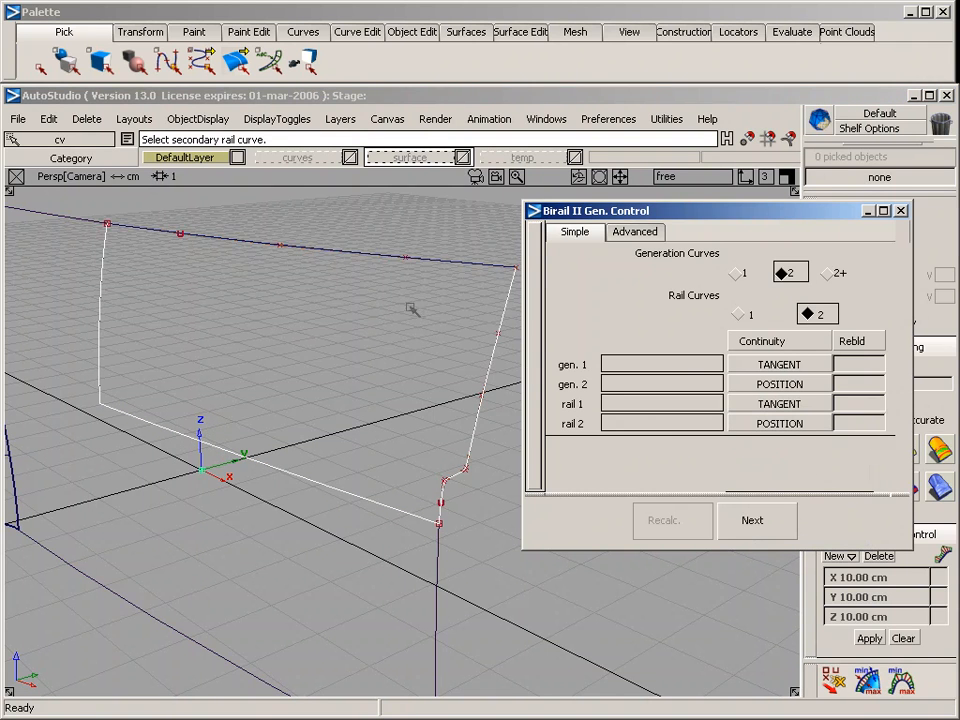
{"action": "left_click", "coordinate": [395, 261]}
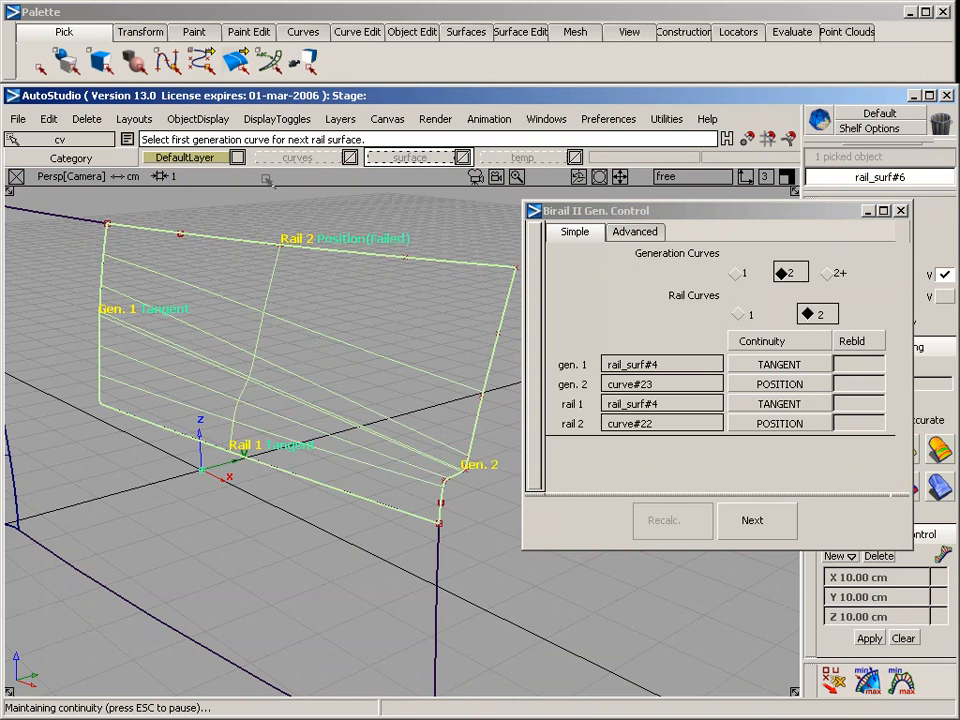
Turn on rebuild for both generation curves of the rail surface and close the rail options
{"action": "left_click", "coordinate": [204, 361], "text": "alt+shift"}
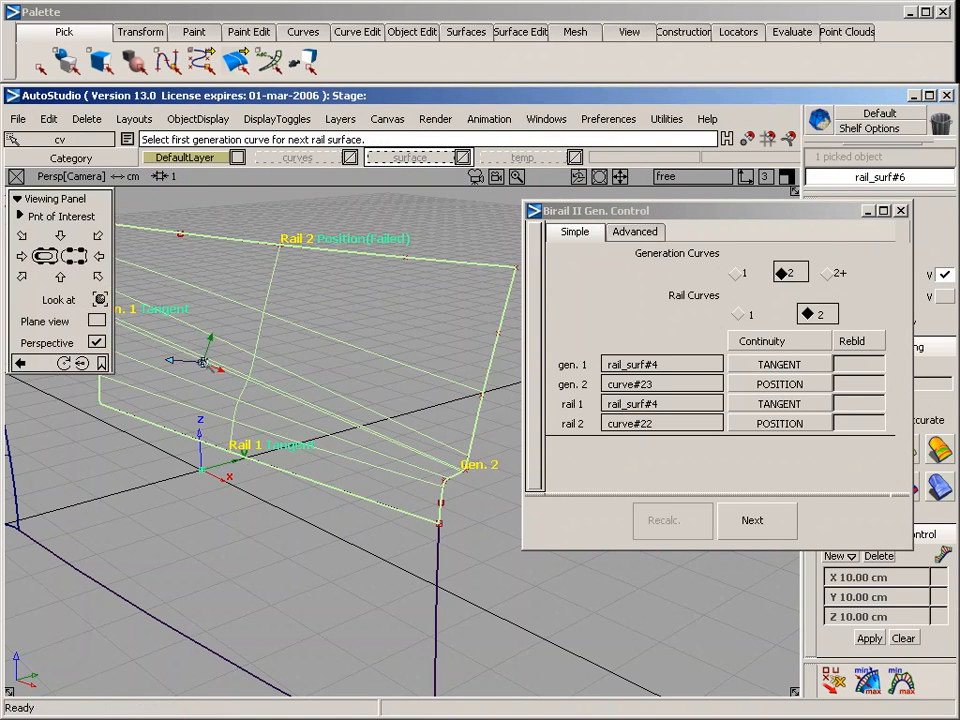
{"action": "left_click_drag", "start_coordinate": [138, 519], "coordinate": [228, 385], "text": "alt+shift"}
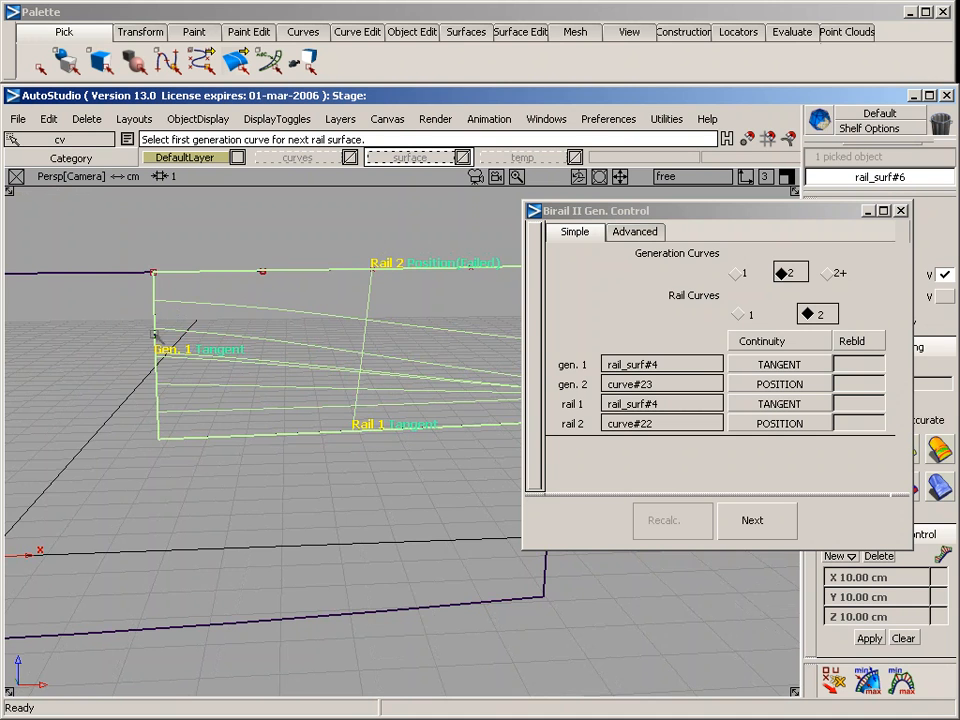
{"action": "middle_click_drag", "start_coordinate": [316, 343], "coordinate": [243, 343], "text": "alt+shift"}
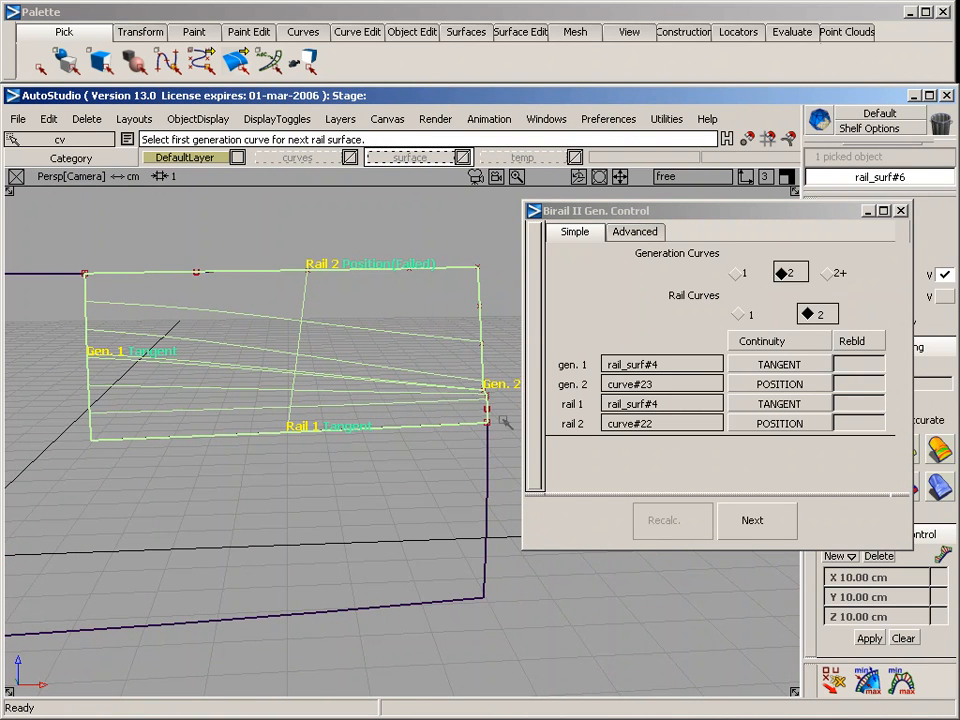
{"action": "left_click", "coordinate": [855, 366]}
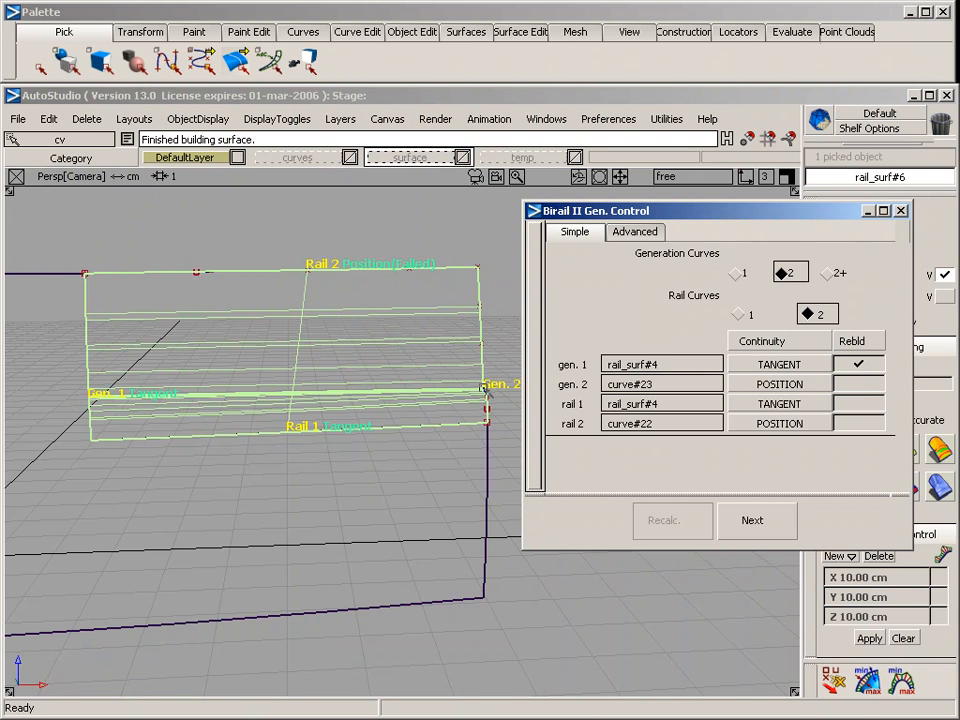
{"action": "left_click", "coordinate": [860, 388]}
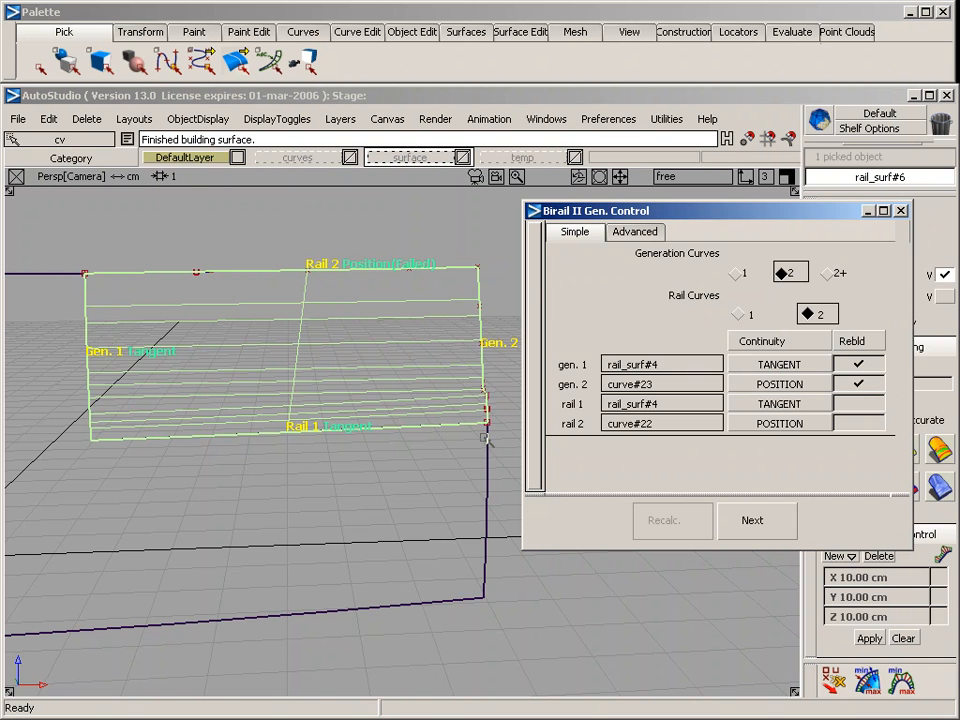
{"action": "left_click", "coordinate": [458, 545]}
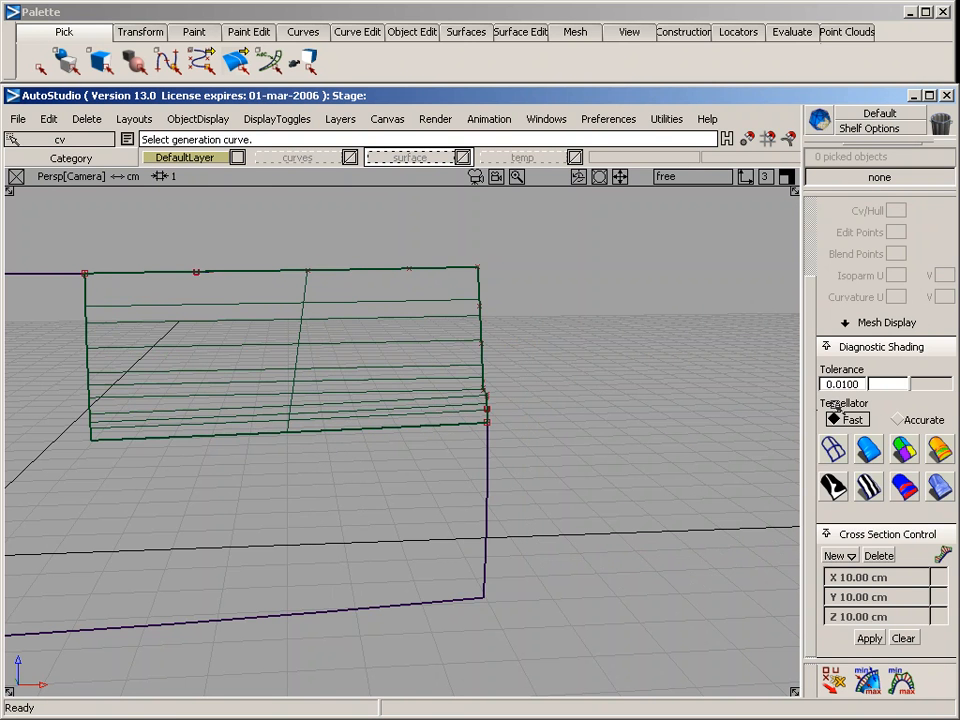
Shade the surfaces with the Accurate tessellator, examine how the ledge fades into the side surface, and return to wireframe
{"action": "left_click", "coordinate": [872, 455]}
{"action": "left_click_drag", "start_coordinate": [597, 483], "coordinate": [350, 428], "text": "alt+shift"}
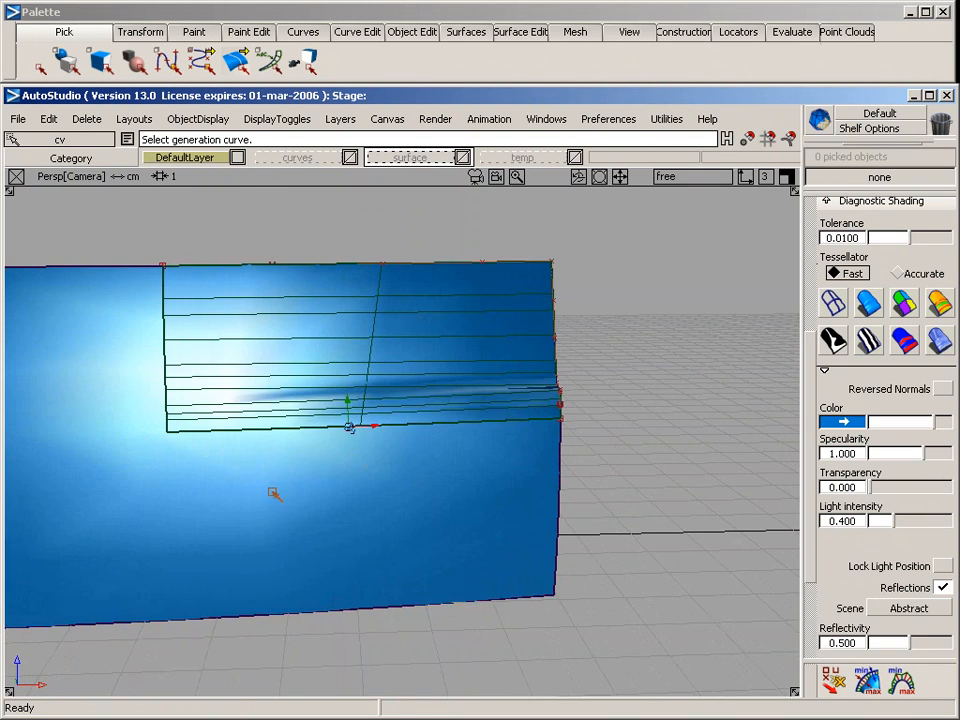
{"action": "left_click_drag", "start_coordinate": [272, 495], "coordinate": [450, 500], "text": "alt+shift"}
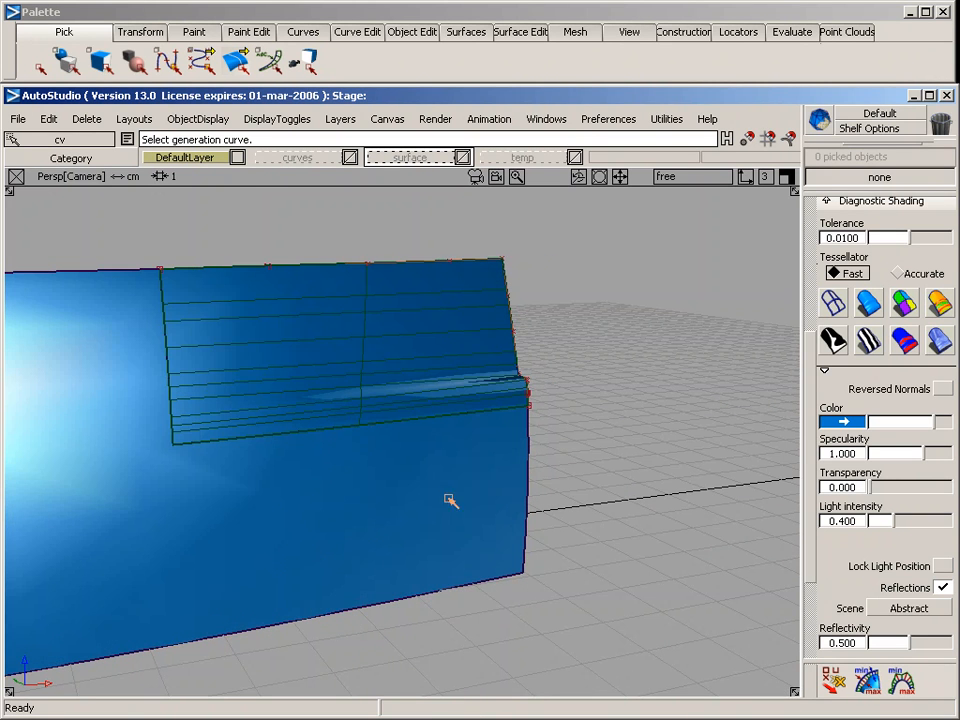
{"action": "left_click", "coordinate": [906, 274]}
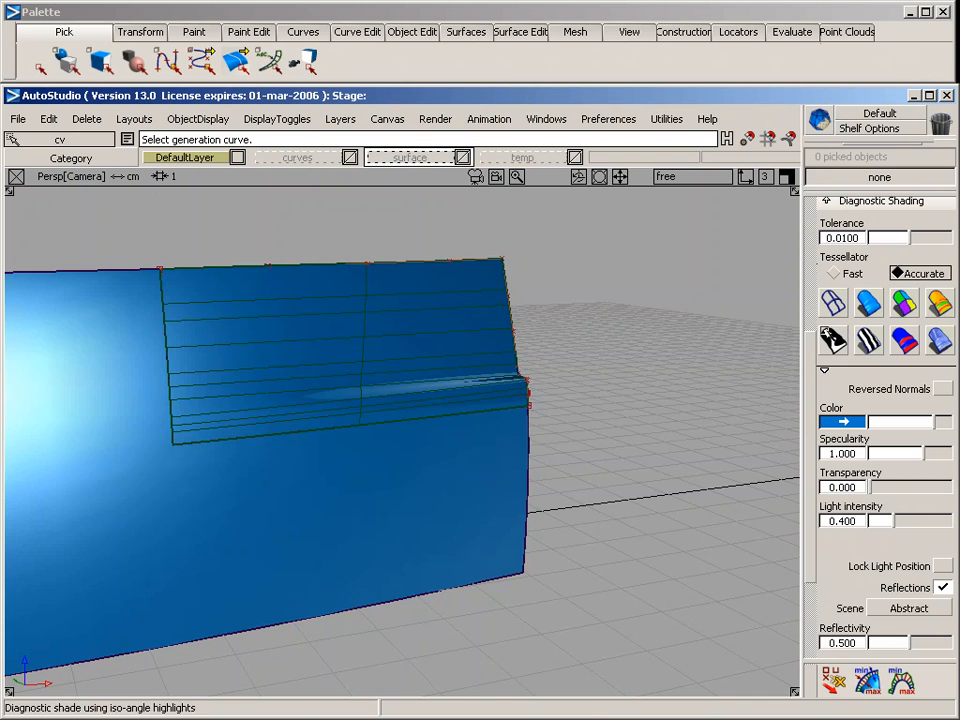
{"action": "mouse_move", "coordinate": [688, 381]}
{"action": "left_mouse_down", "text": "alt+shift"}
{"action": "mouse_move", "coordinate": [588, 420]}
{"action": "mouse_move", "coordinate": [324, 426]}
{"action": "mouse_move", "coordinate": [514, 423]}
{"action": "mouse_move", "coordinate": [657, 396]}
{"action": "mouse_move", "coordinate": [493, 433]}
{"action": "mouse_move", "coordinate": [295, 432]}
{"action": "mouse_move", "coordinate": [433, 510]}
{"action": "mouse_move", "coordinate": [377, 429]}
{"action": "mouse_move", "coordinate": [480, 311]}
{"action": "mouse_move", "coordinate": [626, 249]}
{"action": "mouse_move", "coordinate": [621, 221]}
{"action": "mouse_move", "coordinate": [586, 574]}
{"action": "mouse_move", "coordinate": [470, 540]}
{"action": "mouse_move", "coordinate": [386, 495]}
{"action": "mouse_move", "coordinate": [669, 454]}
{"action": "mouse_move", "coordinate": [516, 469]}
{"action": "mouse_move", "coordinate": [606, 437]}
{"action": "mouse_move", "coordinate": [630, 405]}
{"action": "mouse_move", "coordinate": [522, 462]}
{"action": "mouse_move", "coordinate": [302, 489]}
{"action": "mouse_move", "coordinate": [504, 476]}
{"action": "mouse_move", "coordinate": [347, 446]}
{"action": "mouse_move", "coordinate": [350, 428]}
{"action": "mouse_move", "coordinate": [349, 456]}
{"action": "mouse_move", "coordinate": [278, 322]}
{"action": "left_mouse_up", "text": "alt+shift"}
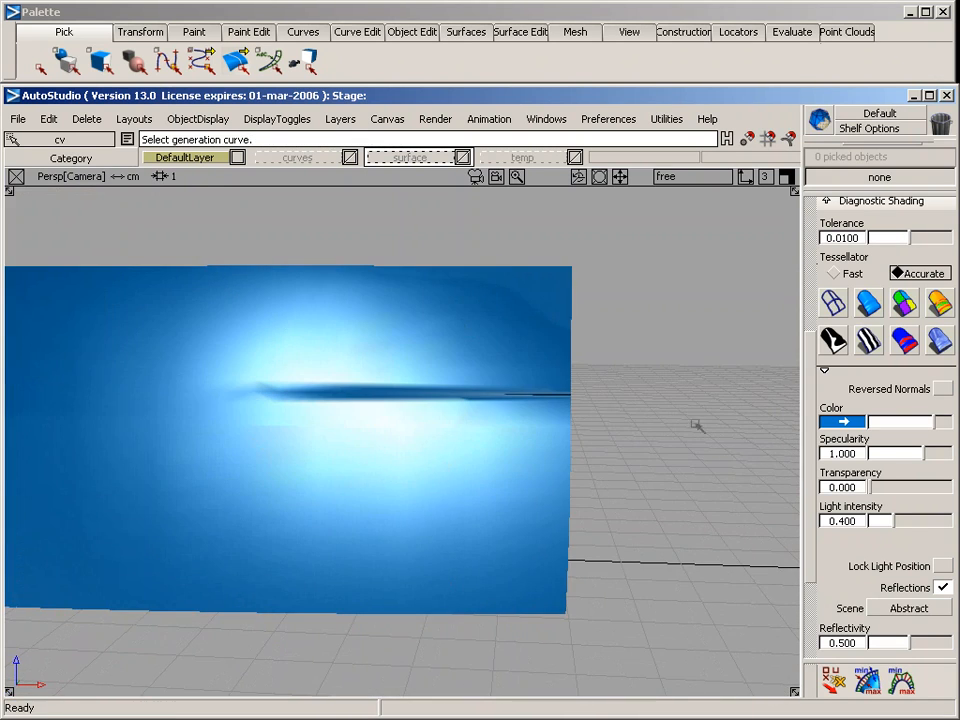
{"action": "left_click", "coordinate": [832, 302]}
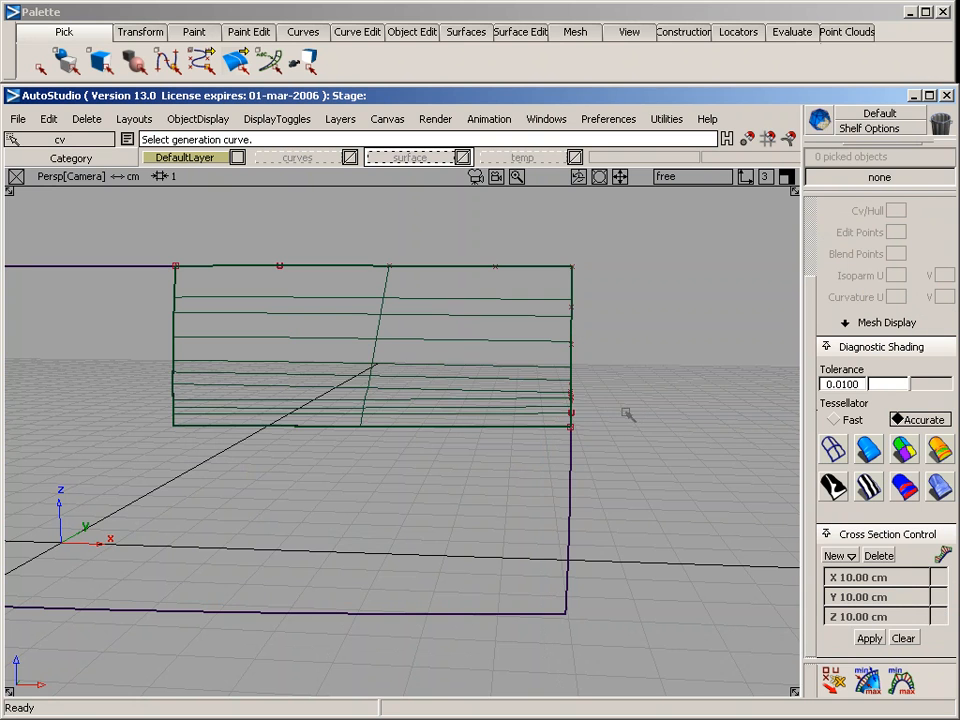
Assign the upper curve and the end curve around the cutout to the curves layer
{"action": "left_click", "coordinate": [320, 234], "text": "ctrl+shift"}
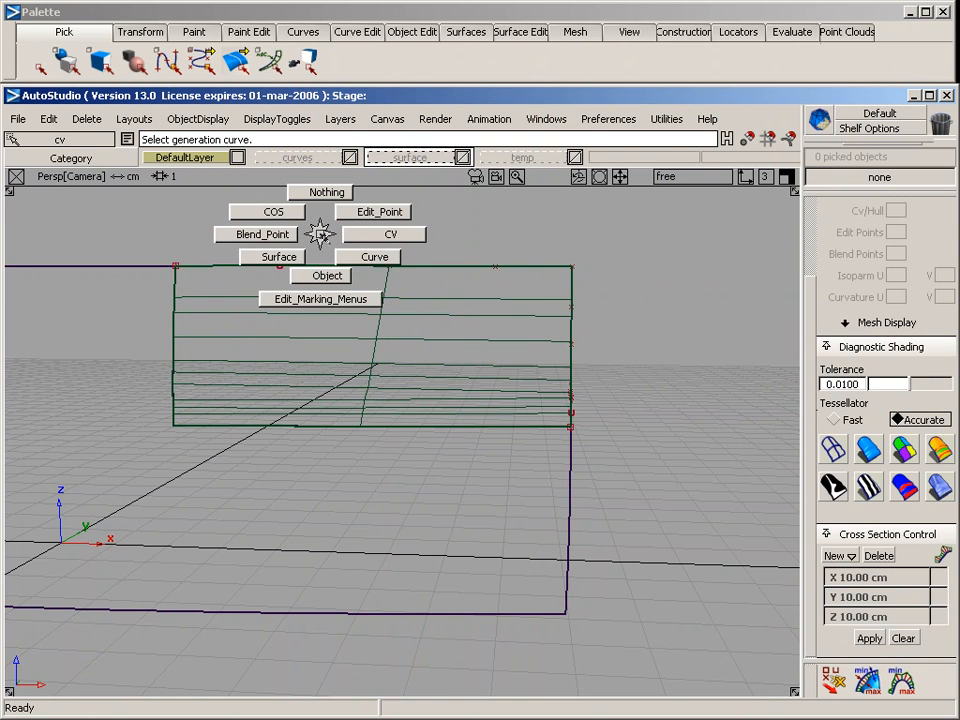
{"action": "left_click", "coordinate": [370, 252]}
{"action": "left_click_drag", "start_coordinate": [396, 227], "coordinate": [652, 360]}
{"action": "right_click", "coordinate": [288, 159]}
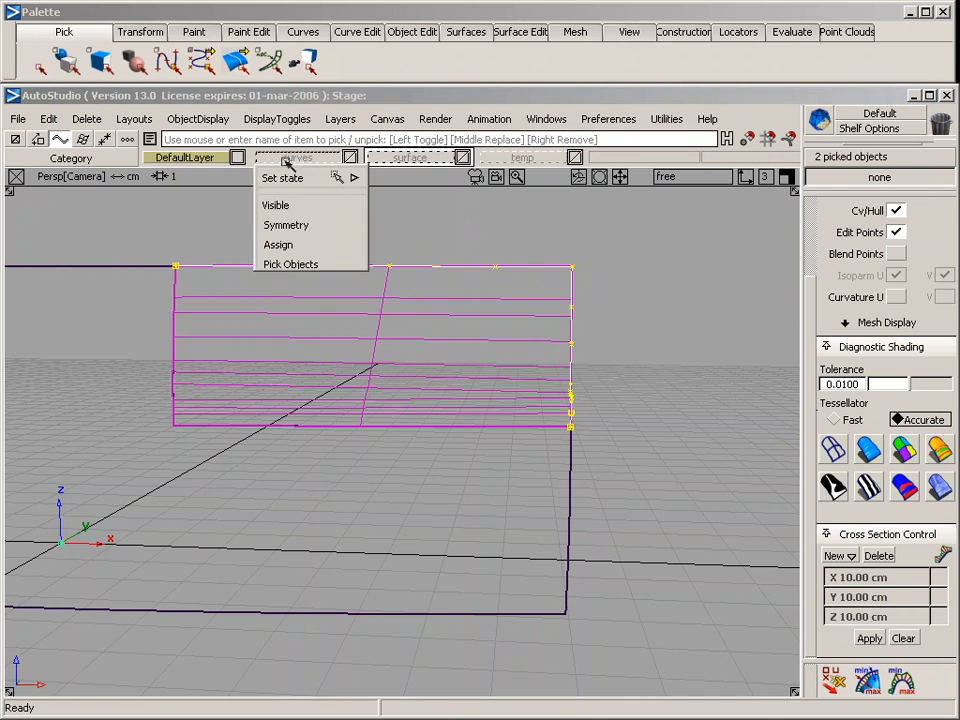
{"action": "left_click", "coordinate": [300, 243]}
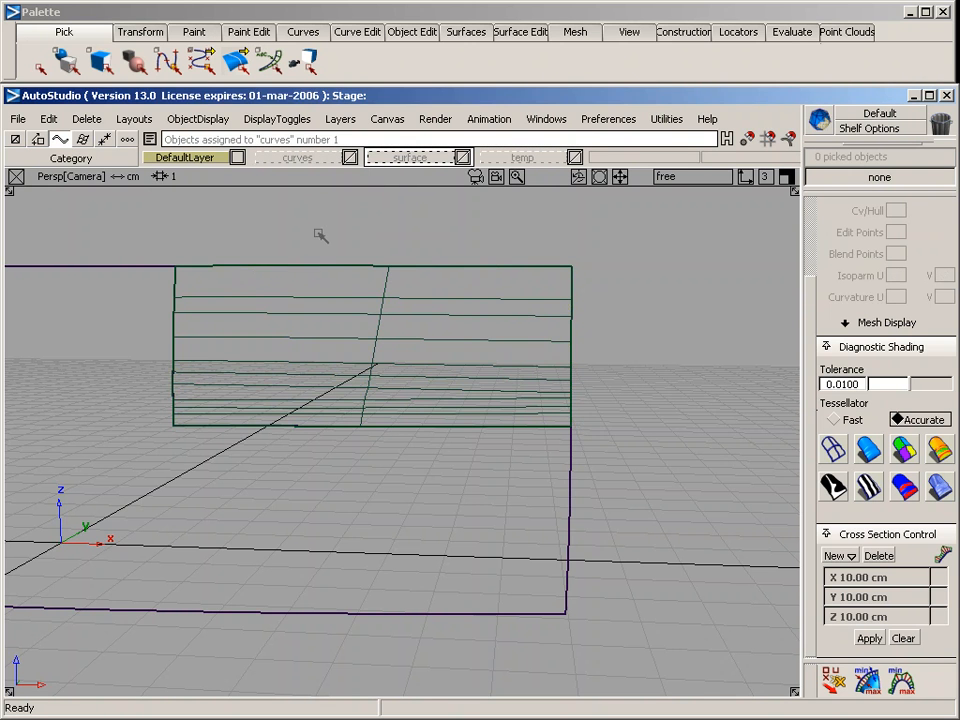
Delete the construction history of the car's side surface and the new rail surface
{"action": "middle_click_drag", "start_coordinate": [287, 360], "coordinate": [486, 254], "text": "alt+shift"}
{"action": "middle_click_drag", "start_coordinate": [424, 333], "coordinate": [362, 380], "text": "alt+shift"}
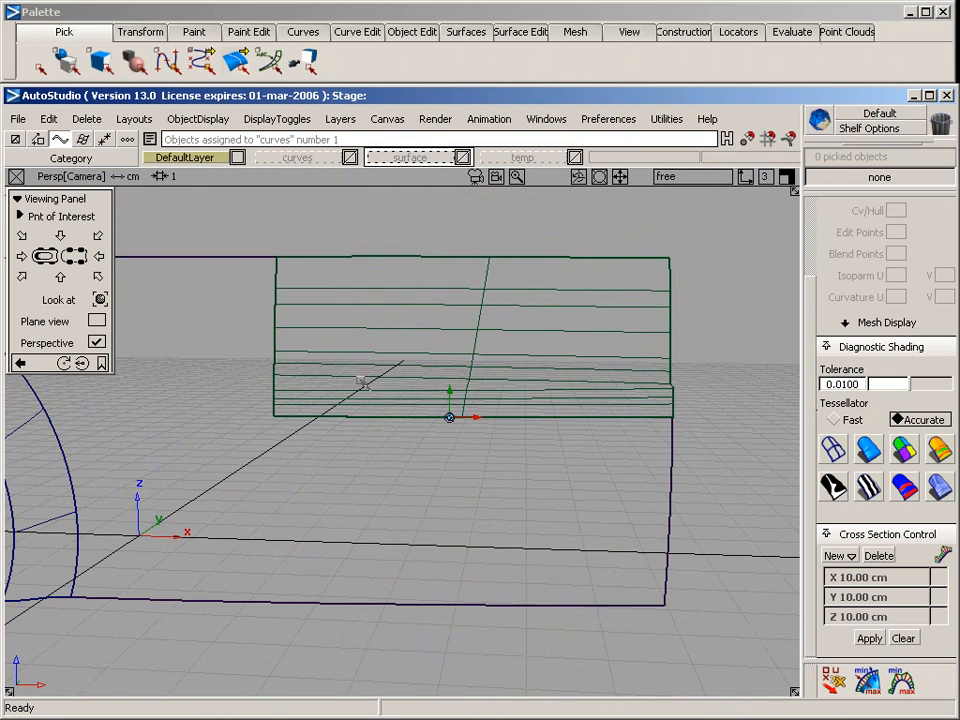
{"action": "left_click_drag", "start_coordinate": [240, 272], "coordinate": [243, 356], "text": "ctrl+shift"}
{"action": "left_click_drag", "start_coordinate": [245, 360], "coordinate": [353, 447]}
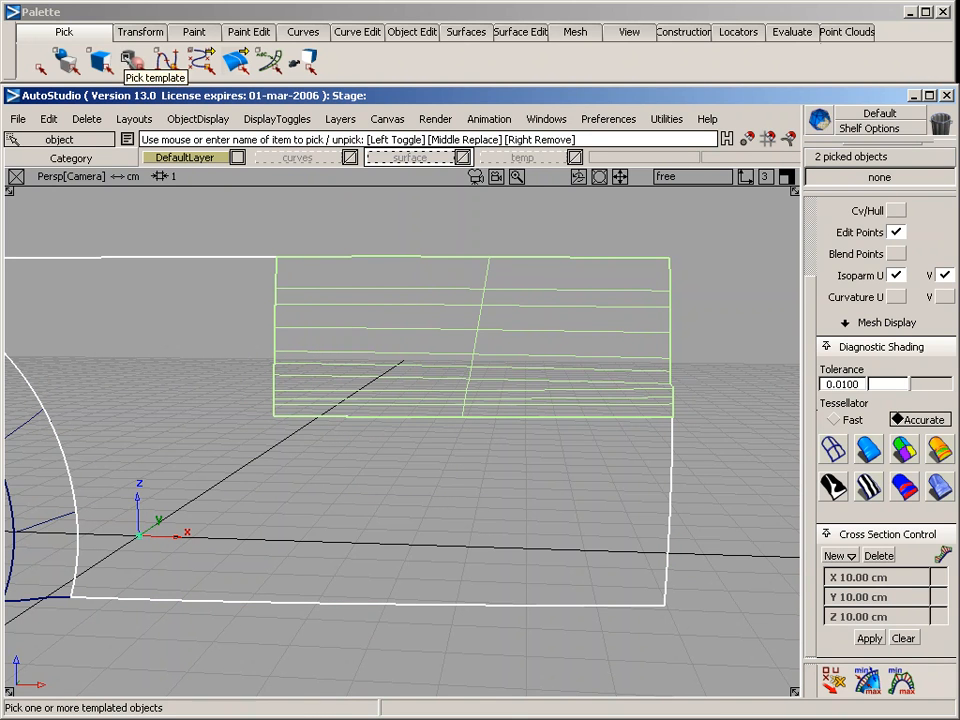
{"action": "left_click", "coordinate": [84, 119]}
{"action": "left_click", "coordinate": [108, 165]}
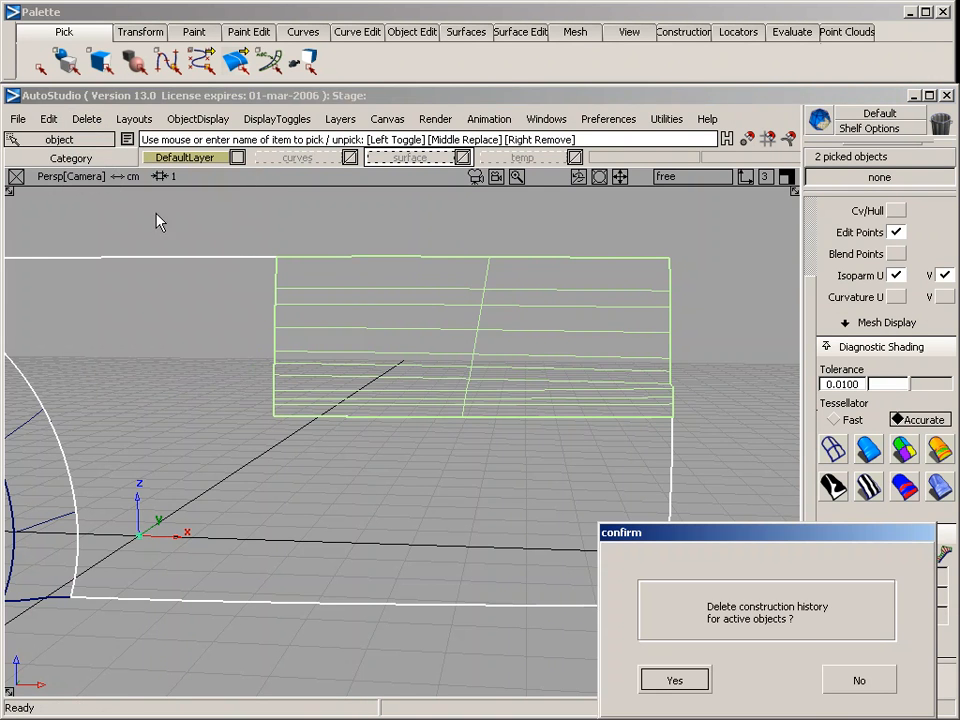
{"action": "key", "text": "Return"}
Draw a straight vertical curve with four CVs in the side view, between the rail surface and the side surface's lower edge
{"action": "left_click_drag", "start_coordinate": [300, 440], "coordinate": [300, 340], "text": "ctrl+shift"}
{"action": "middle_click_drag", "start_coordinate": [406, 510], "coordinate": [390, 422], "text": "alt+shift"}
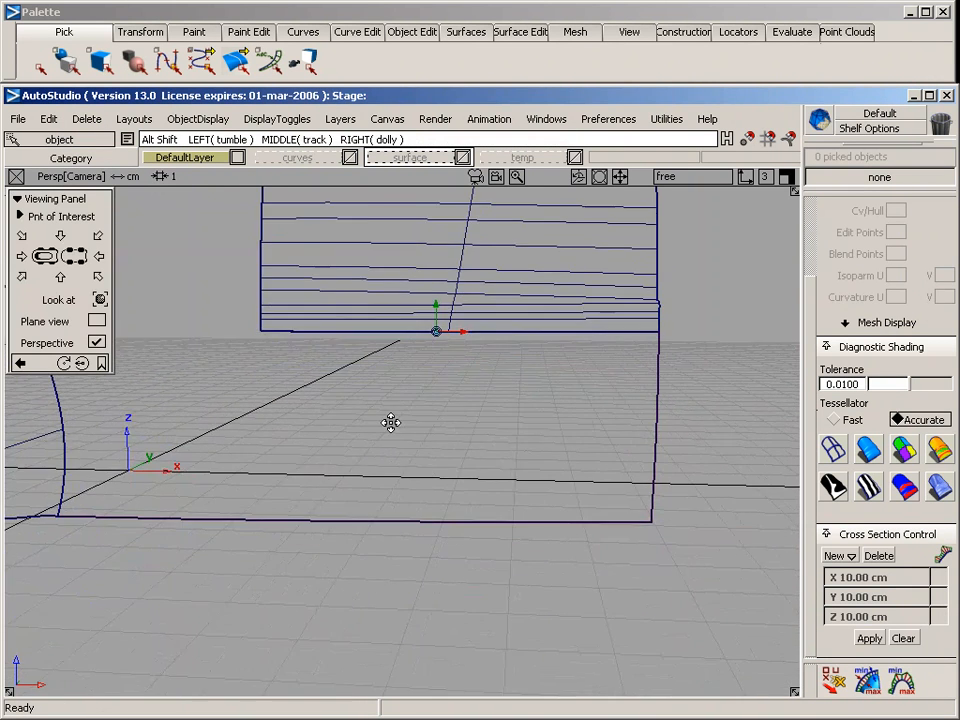
{"action": "right_click_drag", "start_coordinate": [390, 422], "coordinate": [322, 444], "text": "alt+shift"}
{"action": "key", "text": "F6"}
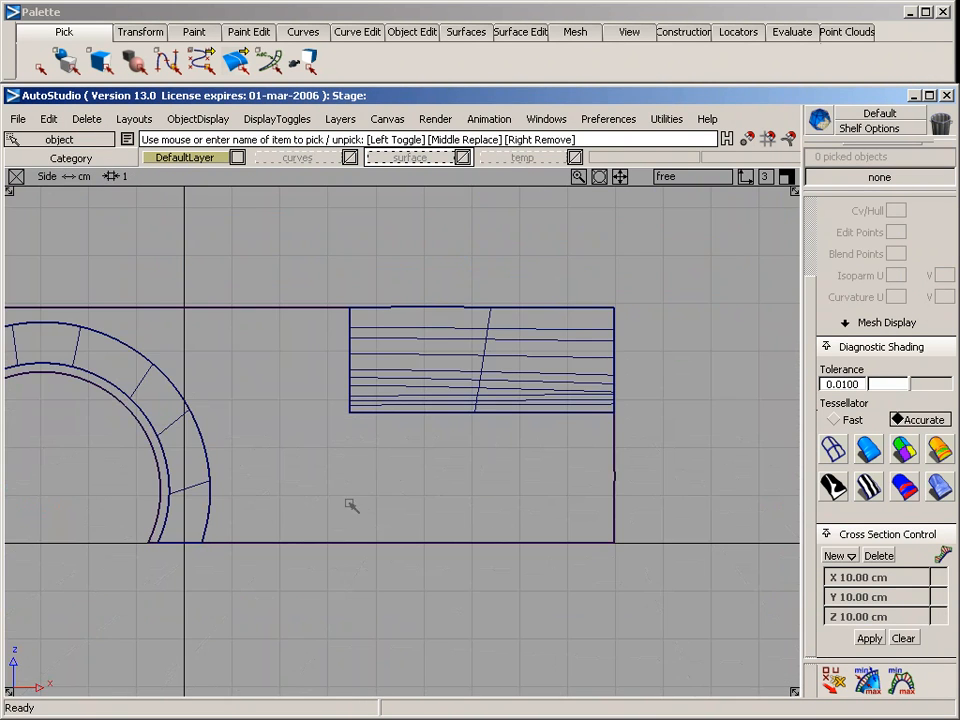
{"action": "right_click_drag", "start_coordinate": [351, 505], "coordinate": [416, 489], "text": "alt+shift"}
{"action": "middle_click_drag", "start_coordinate": [416, 489], "coordinate": [332, 377], "text": "alt+shift"}
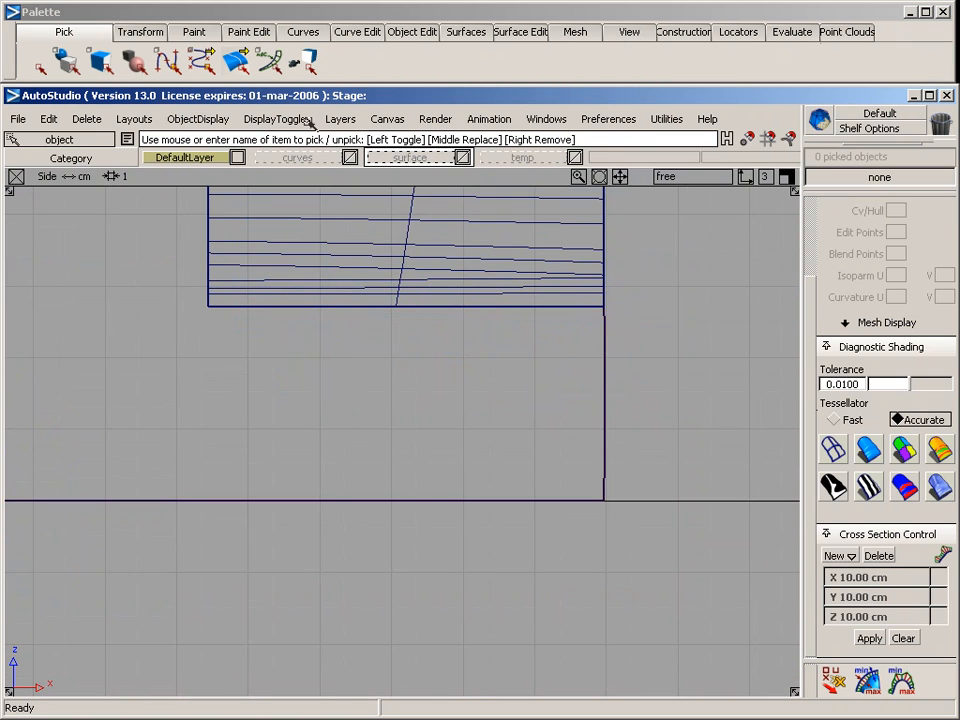
{"action": "left_click", "coordinate": [303, 32]}
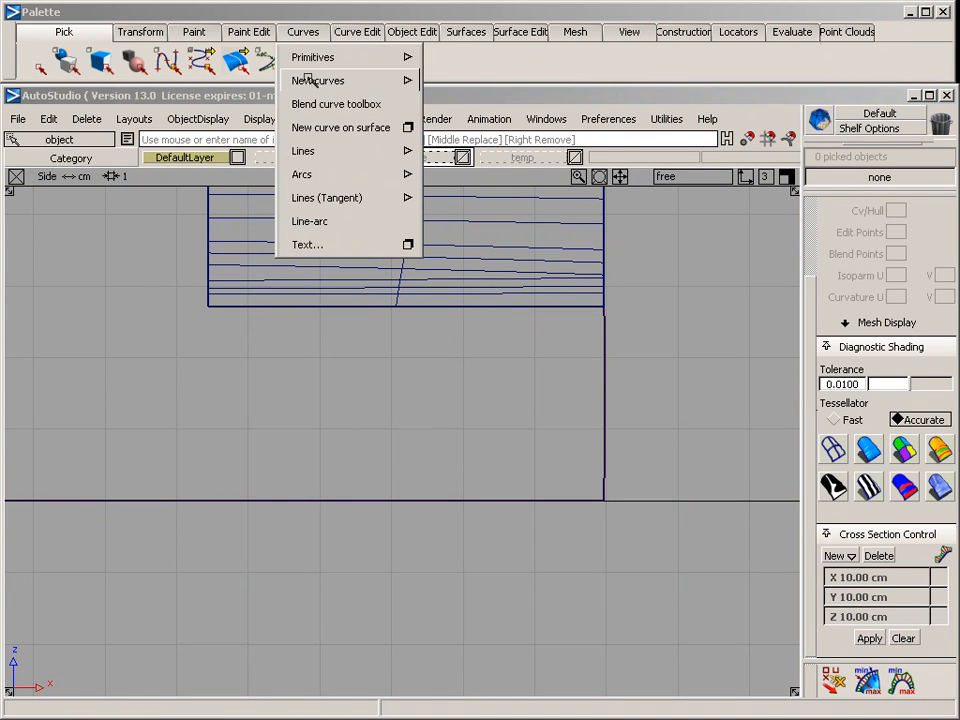
{"action": "mouse_move", "coordinate": [308, 80]}
{"action": "left_click", "coordinate": [499, 84]}
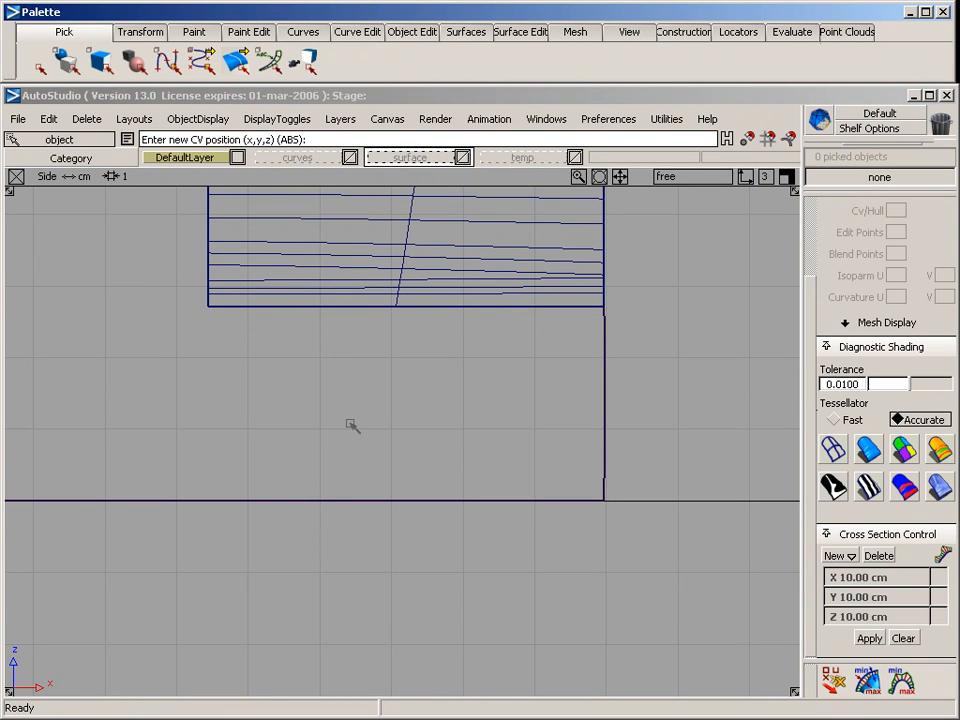
{"action": "left_click", "coordinate": [347, 359]}
{"action": "left_click", "coordinate": [347, 385]}
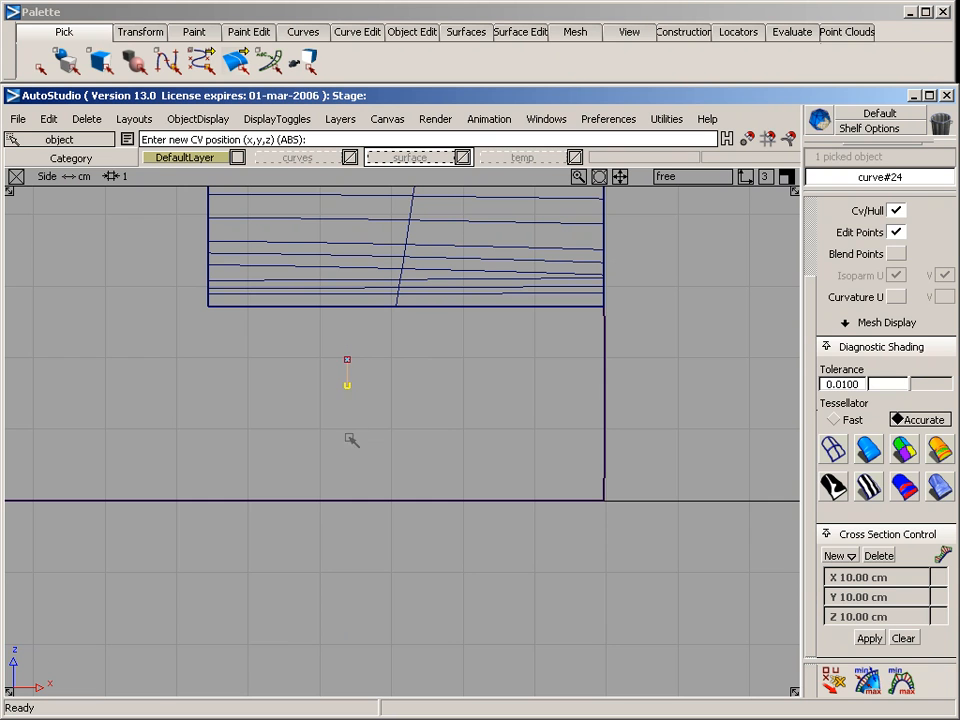
{"action": "left_click", "coordinate": [347, 443]}
{"action": "left_click", "coordinate": [347, 474]}
{"action": "left_click_drag", "start_coordinate": [363, 499], "coordinate": [348, 400], "text": "ctrl+shift"}
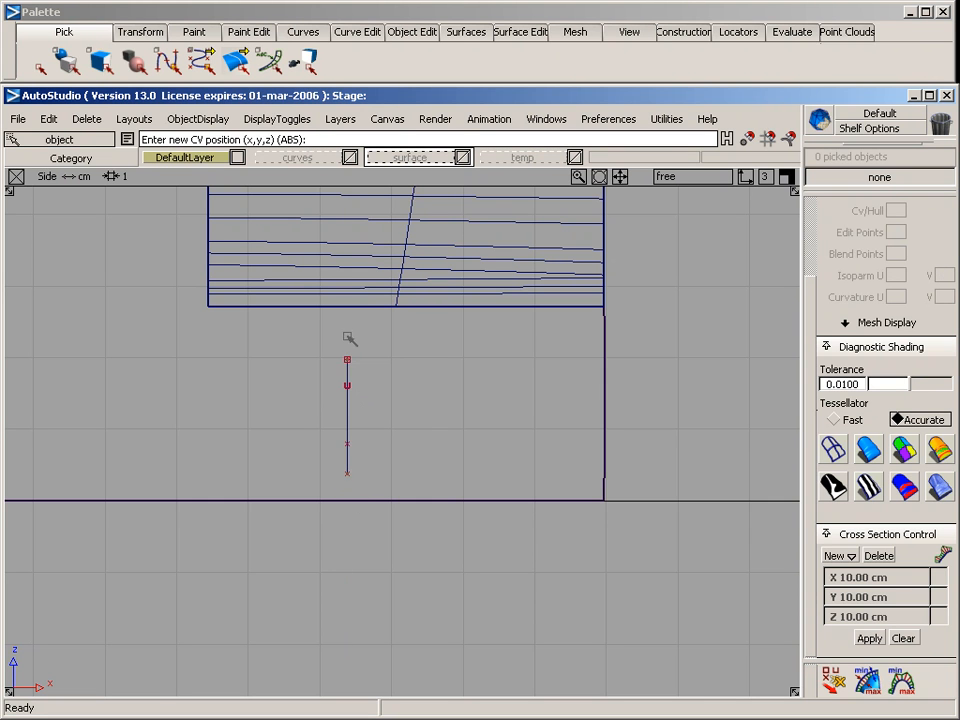
Offset the vertical curve's lower three CVs progressively toward the wheel arch and ease the second CV back to slant and bow the curve
{"action": "left_click_drag", "start_coordinate": [250, 378], "coordinate": [391, 499], "text": "ctrl+shift"}
{"action": "middle_click_drag", "start_coordinate": [398, 439], "coordinate": [388, 440]}
{"action": "left_click_drag", "start_coordinate": [331, 433], "coordinate": [387, 488]}
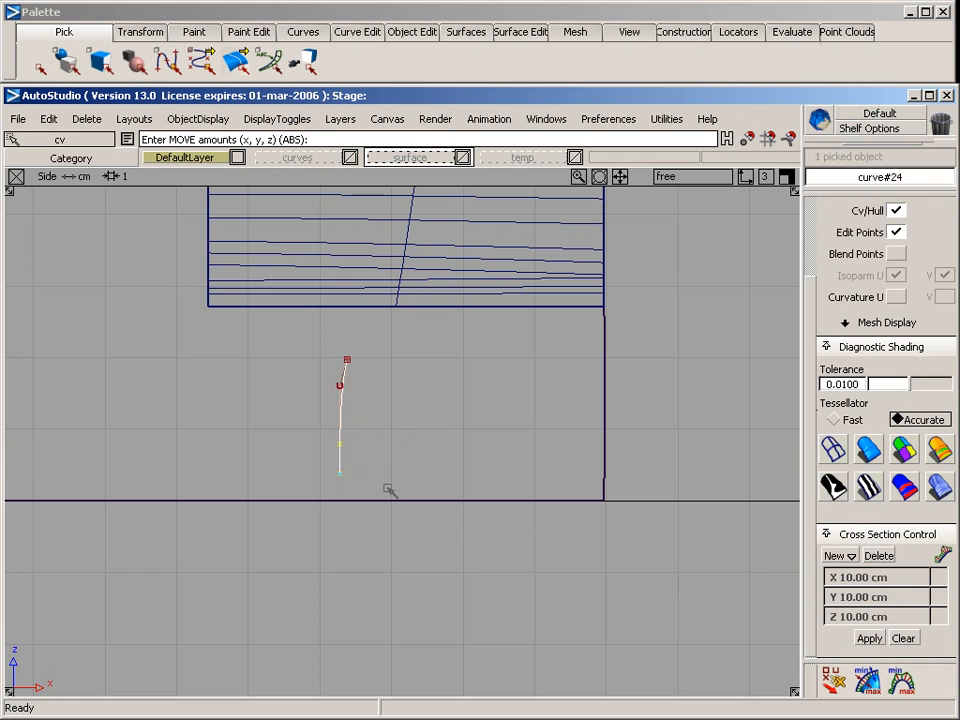
{"action": "middle_click_drag", "start_coordinate": [391, 485], "coordinate": [375, 483]}
{"action": "left_click_drag", "start_coordinate": [311, 465], "coordinate": [363, 490]}
{"action": "middle_click_drag", "start_coordinate": [371, 485], "coordinate": [358, 487]}
{"action": "mouse_move", "coordinate": [228, 374]}
{"action": "left_mouse_down", "text": "ctrl+shift"}
{"action": "mouse_move", "coordinate": [312, 374]}
{"action": "mouse_move", "coordinate": [348, 408]}
{"action": "left_mouse_up", "text": "ctrl+shift"}
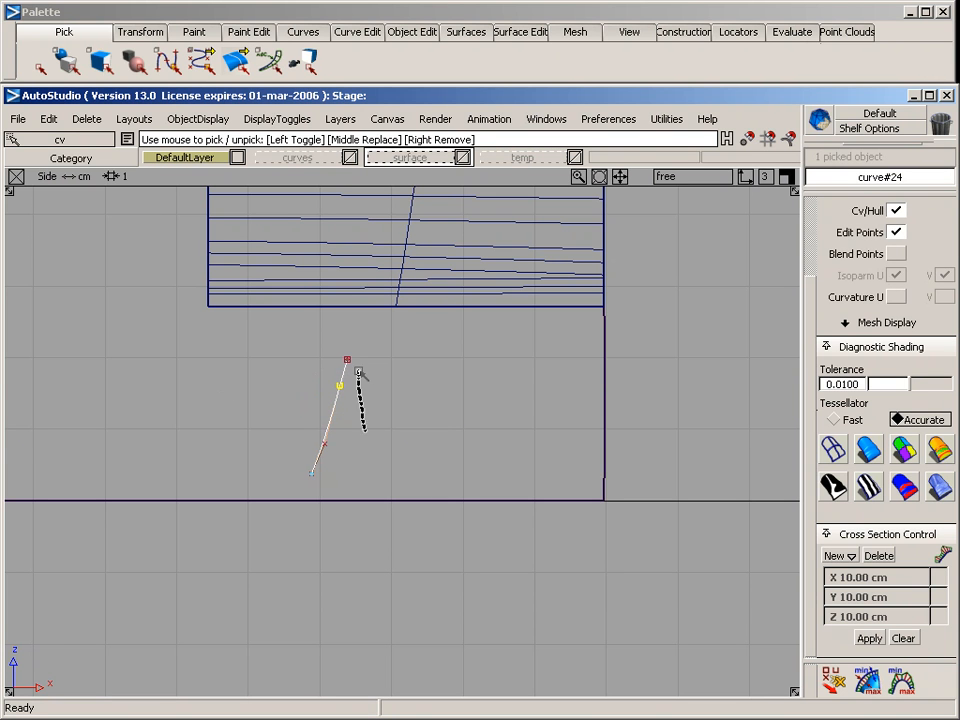
{"action": "middle_click_drag", "start_coordinate": [360, 380], "coordinate": [372, 387]}
{"action": "left_click", "coordinate": [336, 375]}
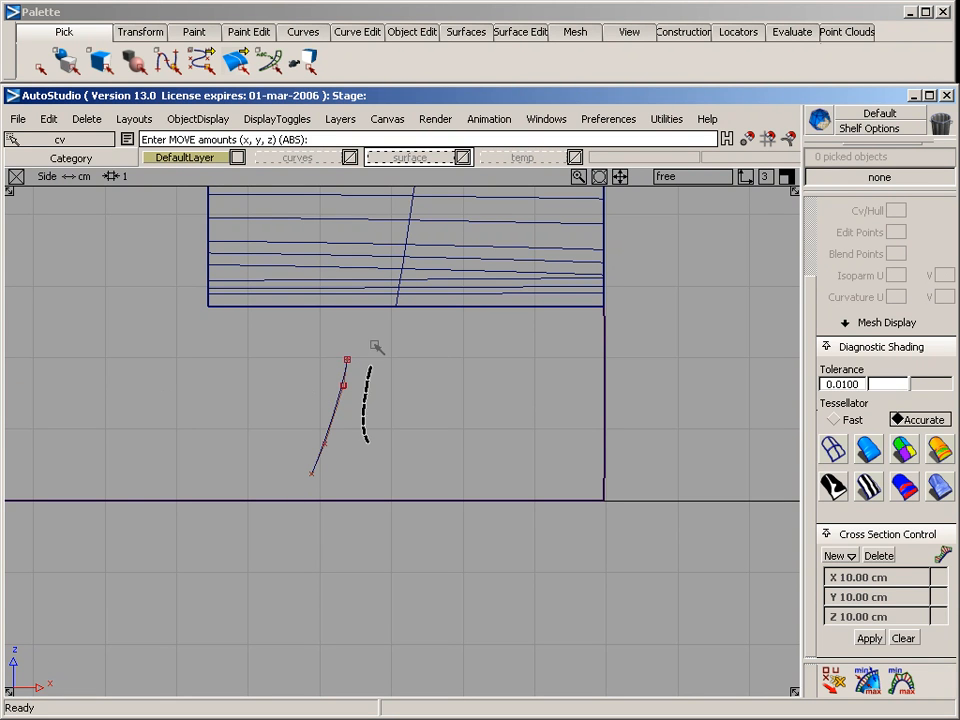
Draw a CV curve in the side view from the slanted curve's upper end, across, around two rounded corners, and back to its lower end
{"action": "left_click", "coordinate": [303, 32]}
{"action": "mouse_move", "coordinate": [310, 80]}
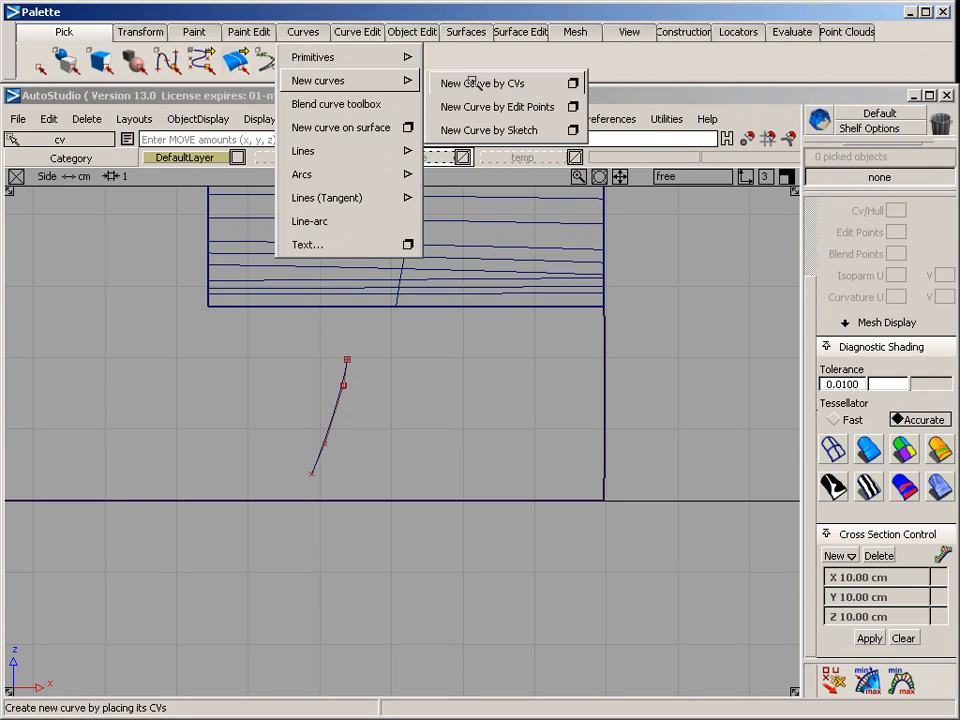
{"action": "left_click", "coordinate": [461, 81]}
{"action": "left_click", "coordinate": [366, 365]}
{"action": "left_click", "coordinate": [390, 359]}
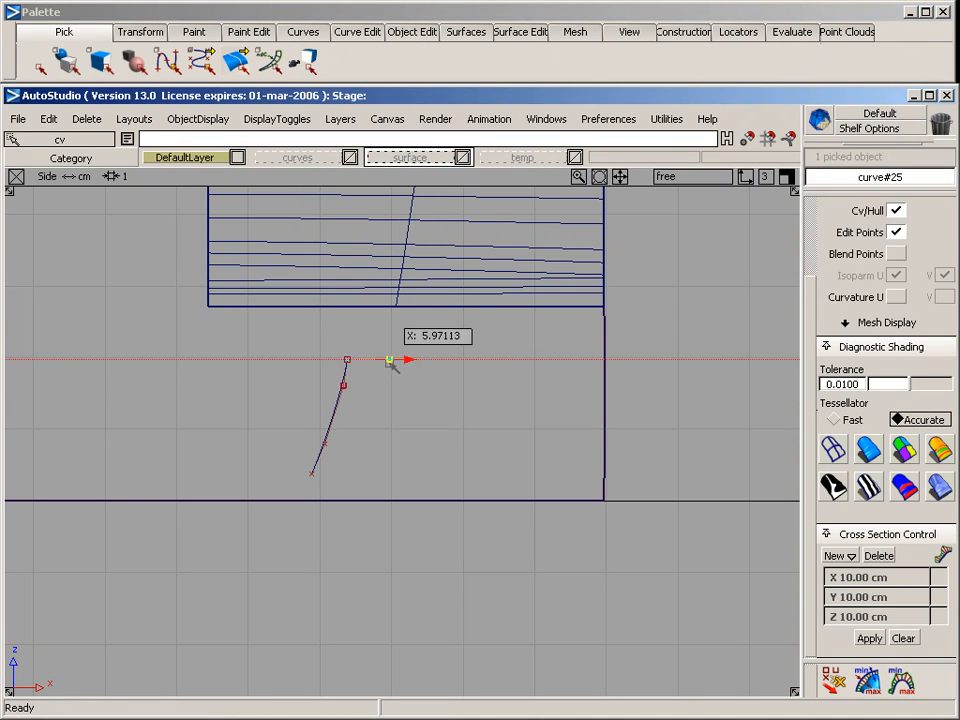
{"action": "left_click", "coordinate": [470, 360]}
{"action": "left_click", "coordinate": [499, 364]}
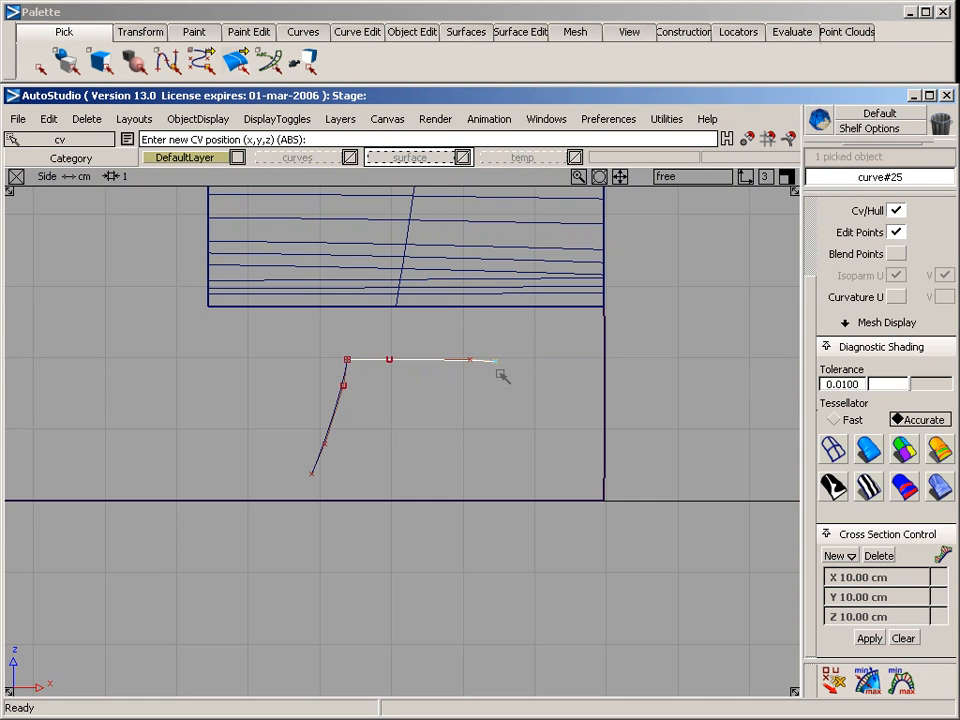
{"action": "left_click", "coordinate": [502, 374]}
{"action": "left_click", "coordinate": [492, 406]}
{"action": "left_click", "coordinate": [432, 473]}
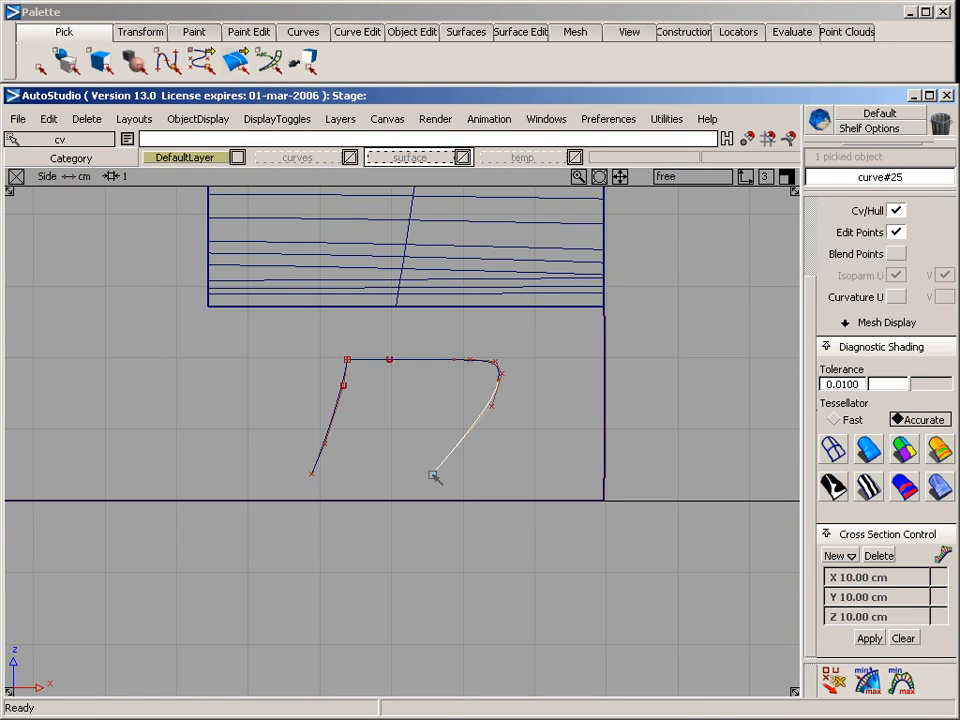
{"action": "left_click", "coordinate": [413, 481]}
{"action": "left_click", "coordinate": [383, 484]}
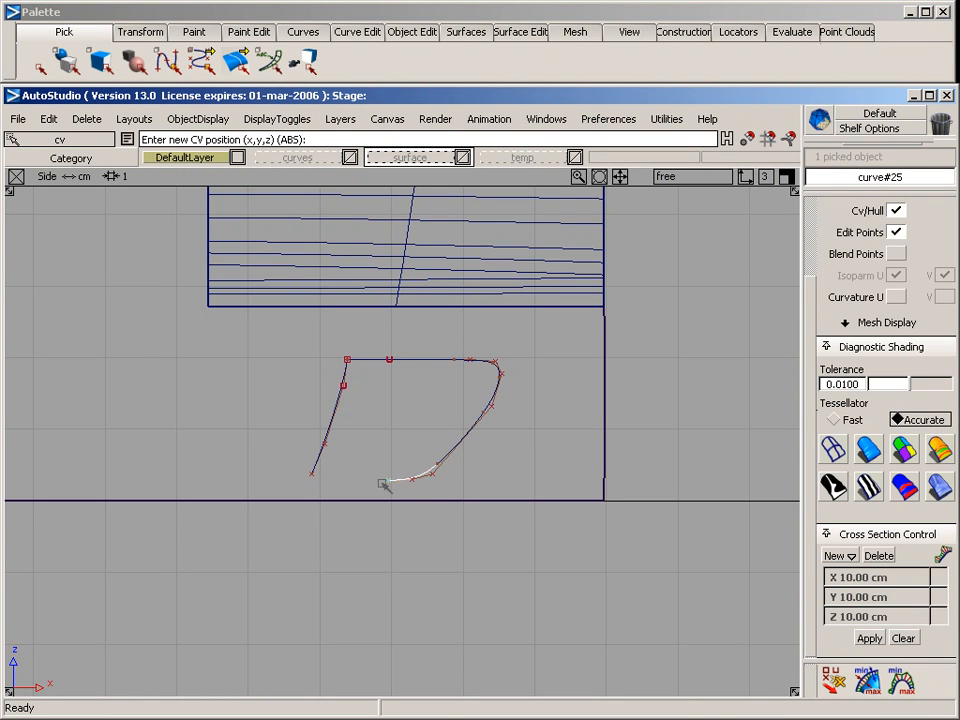
{"action": "left_click", "coordinate": [326, 481], "text": "ctrl+alt"}
{"action": "left_click_drag", "start_coordinate": [326, 483], "coordinate": [250, 476], "text": "ctrl+shift"}
Adjust the new curve's CVs near its lower corner so the bottom run is nearly horizontal and the corner rounds smoothly
{"action": "left_click_drag", "start_coordinate": [360, 456], "coordinate": [467, 500]}
{"action": "right_click_drag", "start_coordinate": [467, 496], "coordinate": [467, 455], "text": "ctrl+shift"}
{"action": "right_click_drag", "start_coordinate": [484, 482], "coordinate": [426, 421]}
{"action": "right_click_drag", "start_coordinate": [425, 422], "coordinate": [425, 420]}
{"action": "left_click_drag", "start_coordinate": [439, 464], "coordinate": [444, 392], "text": "ctrl+shift"}
{"action": "left_click_drag", "start_coordinate": [447, 436], "coordinate": [482, 498], "text": "ctrl+shift"}
{"action": "right_click_drag", "start_coordinate": [464, 507], "coordinate": [435, 430], "text": "ctrl+shift"}
{"action": "middle_click_drag", "start_coordinate": [430, 430], "coordinate": [444, 430]}
{"action": "left_click_drag", "start_coordinate": [438, 436], "coordinate": [370, 447], "text": "ctrl+shift"}
{"action": "left_click_drag", "start_coordinate": [429, 488], "coordinate": [436, 360], "text": "ctrl+shift"}
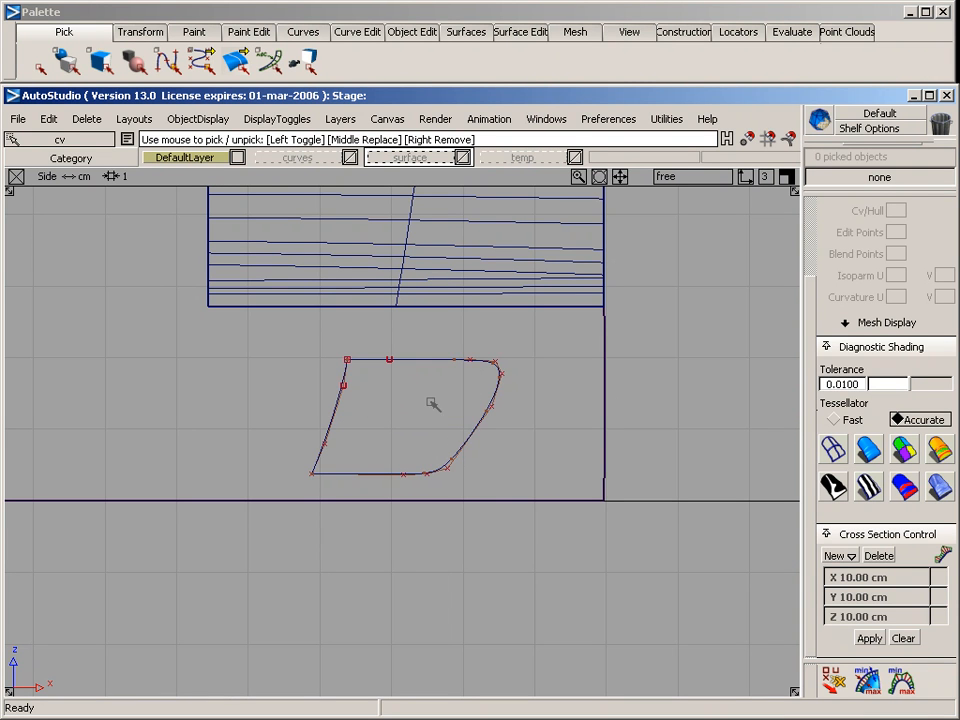
{"action": "left_click_drag", "start_coordinate": [437, 451], "coordinate": [491, 496]}
{"action": "middle_click_drag", "start_coordinate": [492, 497], "coordinate": [508, 482], "text": "ctrl+shift"}
Project the slanted curve and the rounded outline curve from the side view onto the car's lower side surface
{"action": "left_click_drag", "start_coordinate": [541, 443], "coordinate": [575, 436], "text": "ctrl+shift"}
{"action": "left_click_drag", "start_coordinate": [580, 436], "coordinate": [653, 402]}
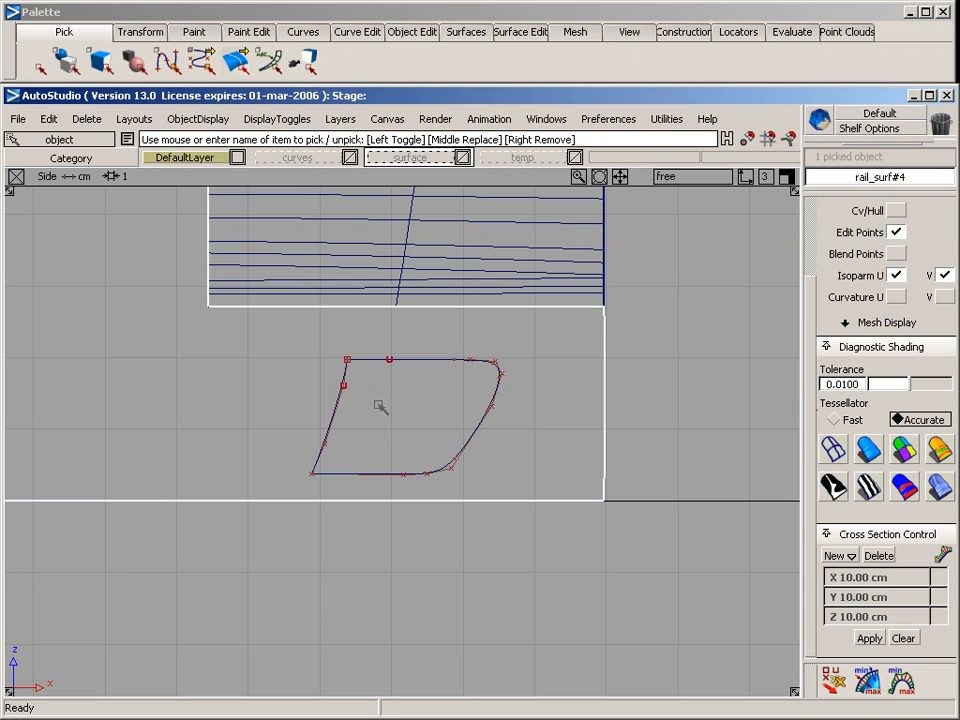
{"action": "left_click", "coordinate": [520, 32]}
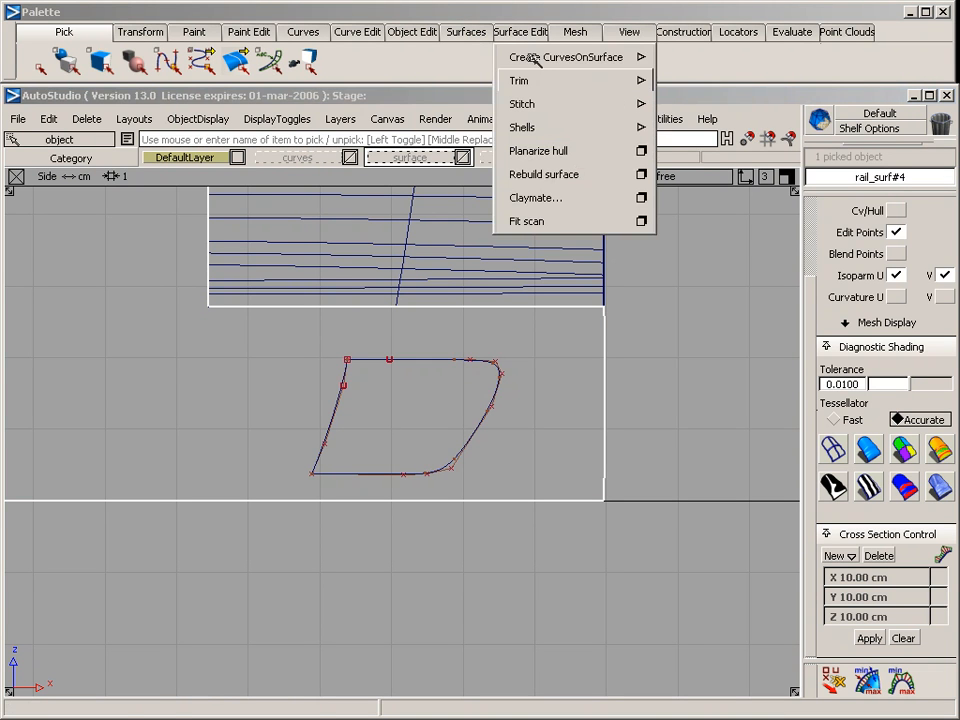
{"action": "mouse_move", "coordinate": [568, 57]}
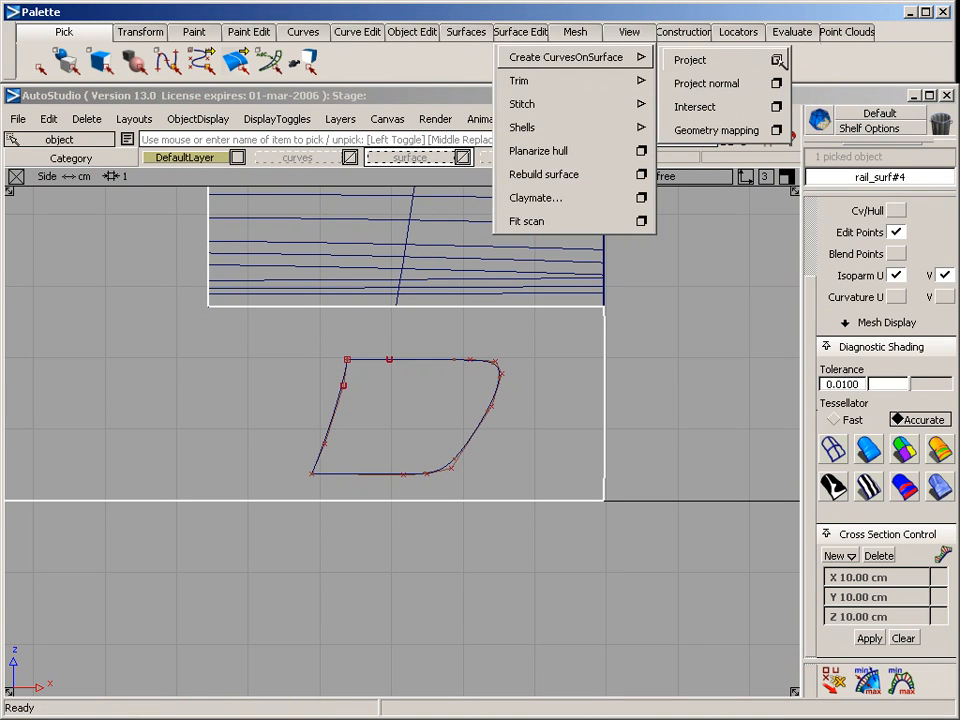
{"action": "left_click", "coordinate": [700, 60]}
{"action": "left_click", "coordinate": [338, 419]}
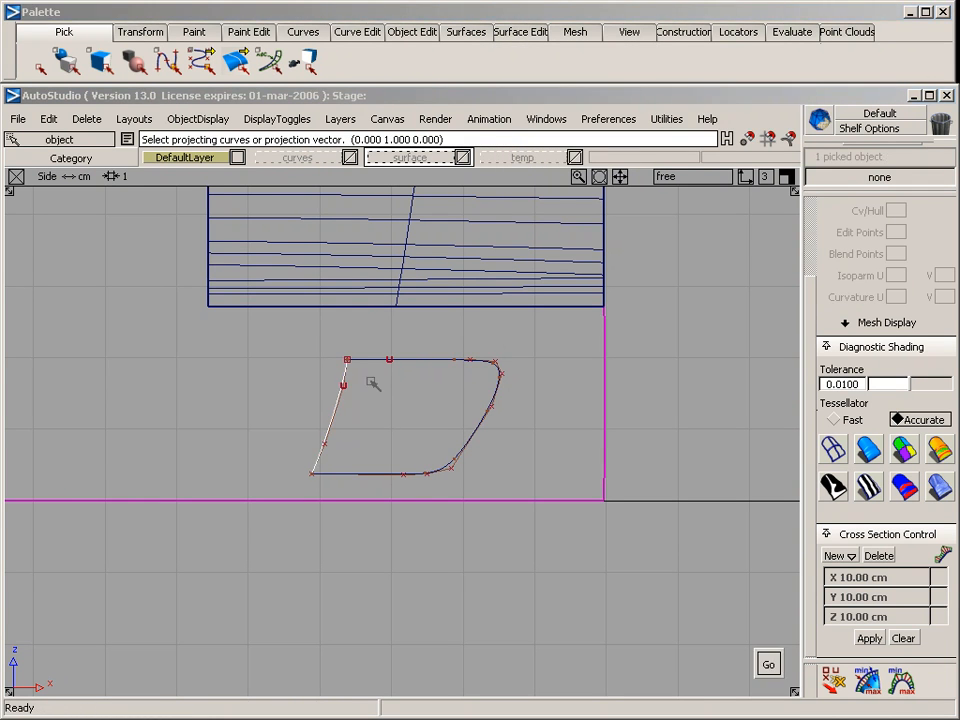
{"action": "left_click", "coordinate": [415, 362]}
{"action": "key", "text": "space"}
{"action": "key", "text": "F8"}
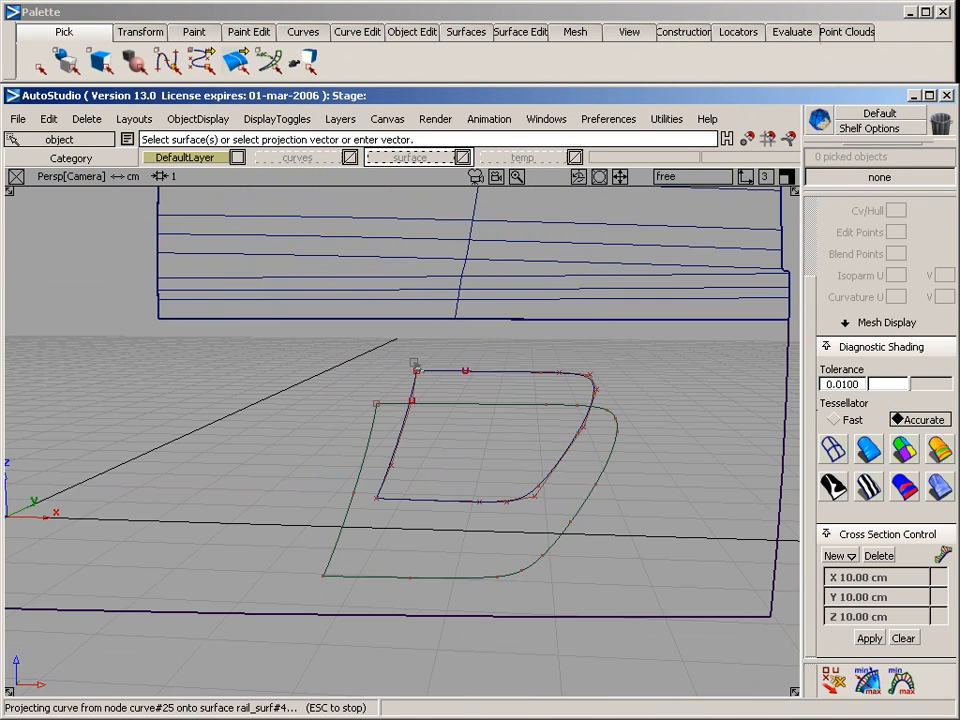
Draw a four-CV curve from the projected outline's upper slanted-edge corner, following the surface at first and bending inward in the top view
{"action": "left_click_drag", "start_coordinate": [310, 452], "coordinate": [720, 516], "text": "alt+shift"}
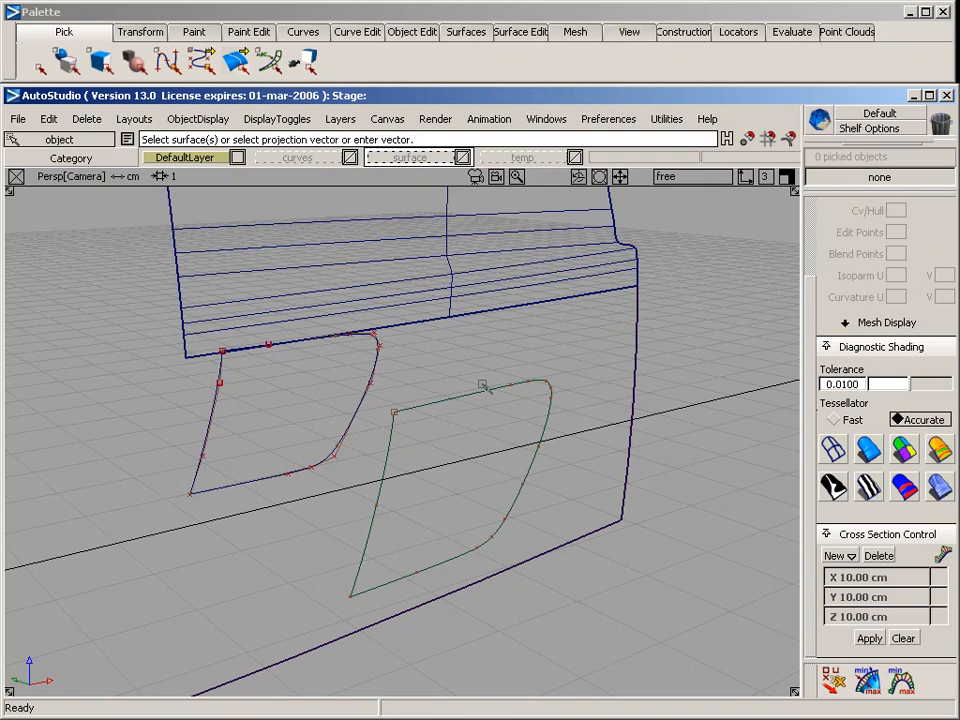
{"action": "left_click_drag", "start_coordinate": [516, 376], "coordinate": [484, 377], "text": "alt+shift"}
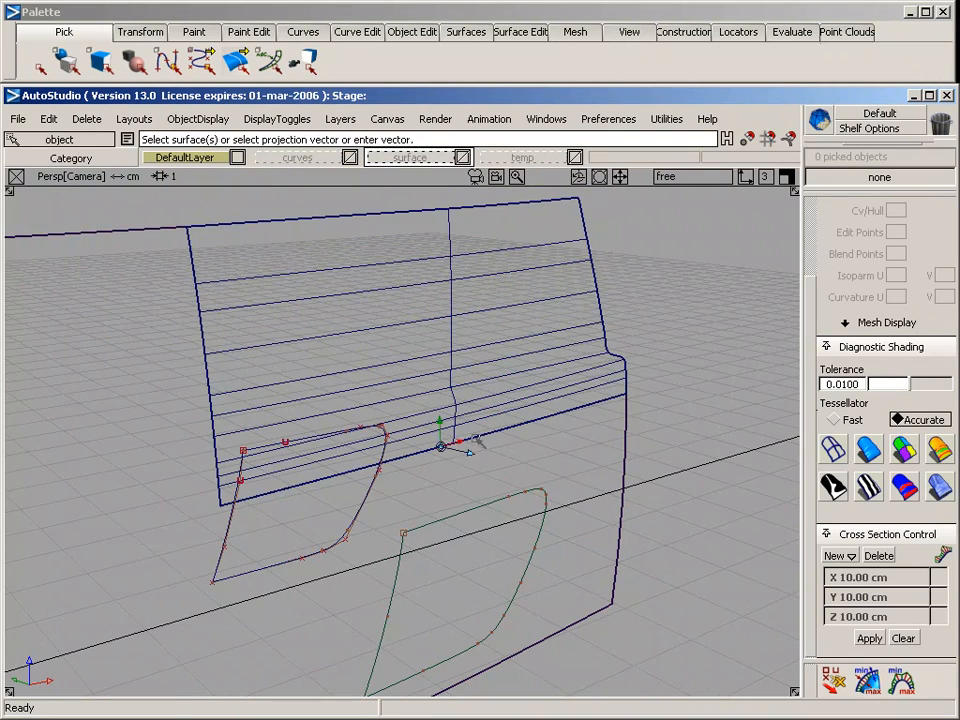
{"action": "middle_click_drag", "start_coordinate": [479, 437], "coordinate": [473, 286], "text": "alt+shift"}
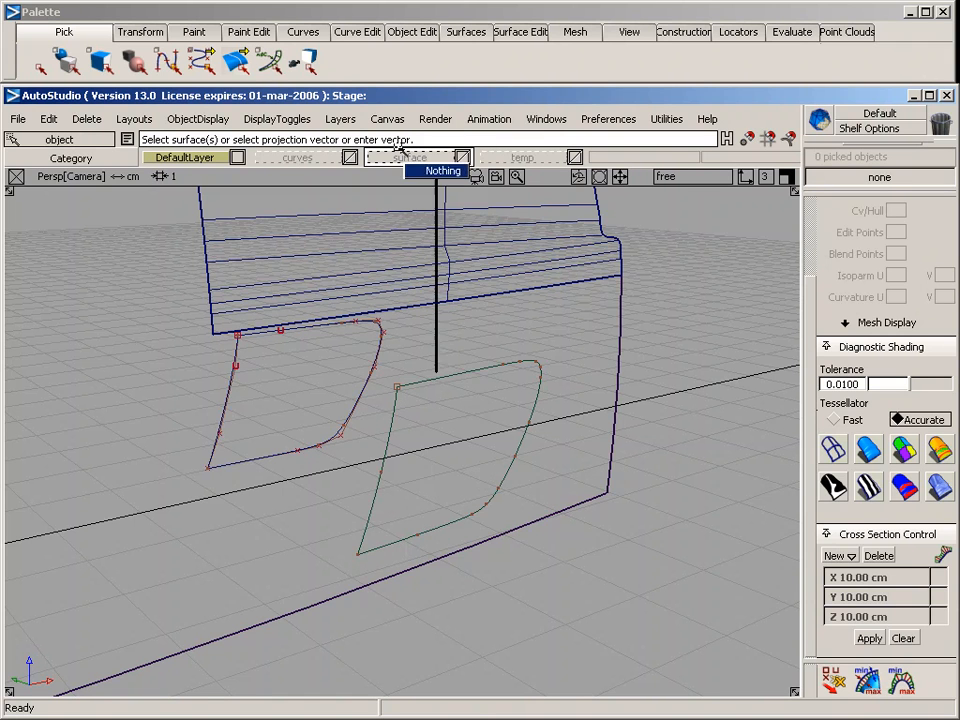
{"action": "left_click", "coordinate": [303, 31]}
{"action": "mouse_move", "coordinate": [318, 80]}
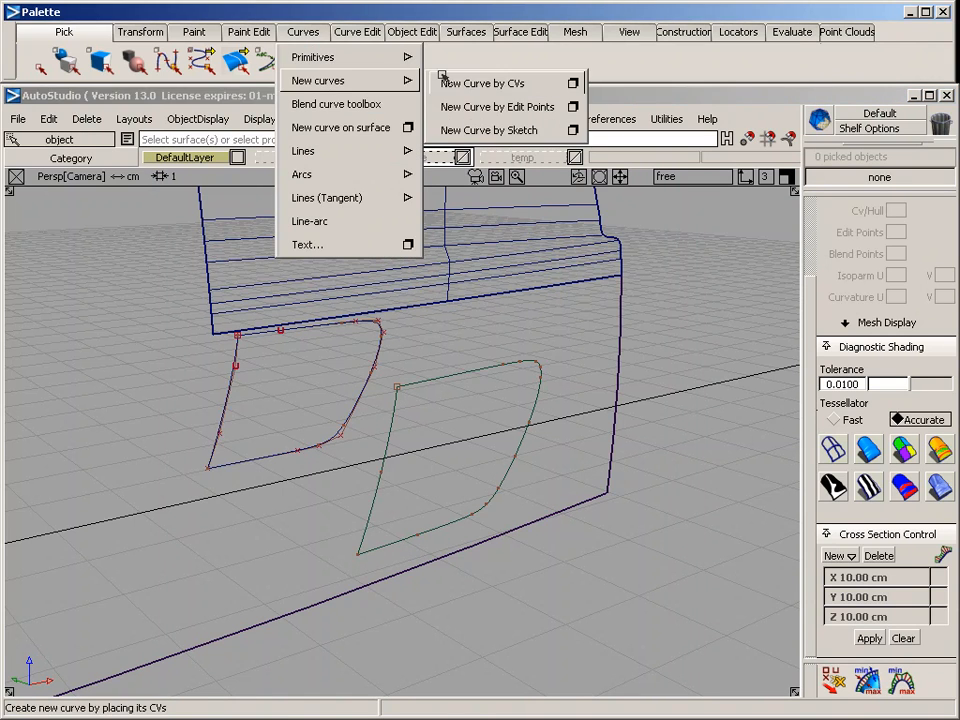
{"action": "left_click", "coordinate": [495, 81]}
{"action": "left_click_drag", "start_coordinate": [394, 428], "coordinate": [397, 386]}
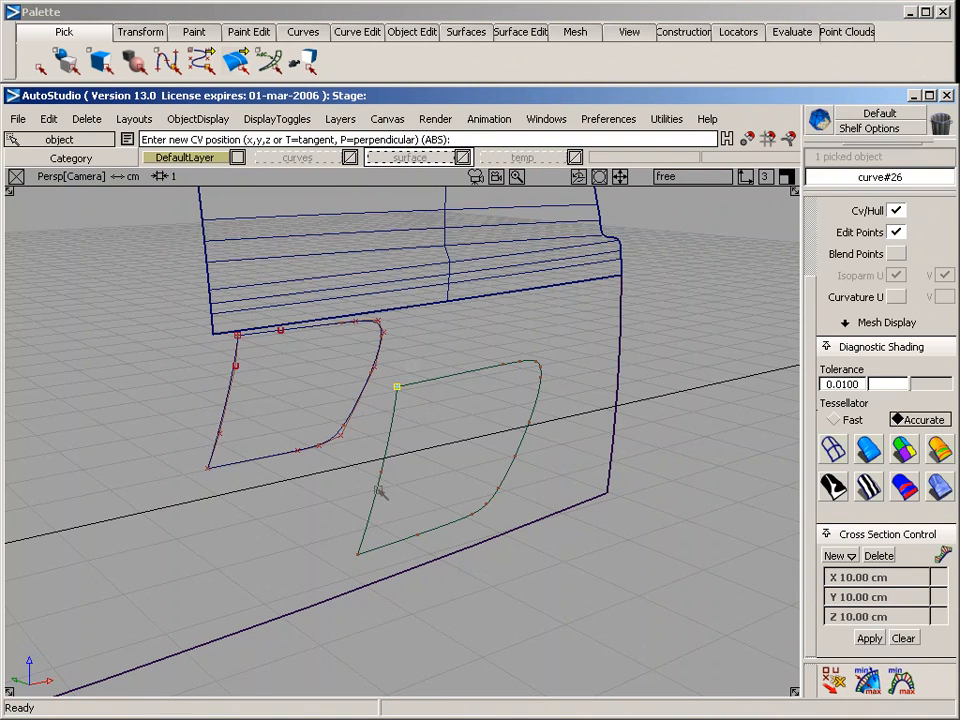
{"action": "key", "text": "F5"}
{"action": "middle_click_drag", "start_coordinate": [228, 531], "coordinate": [306, 478], "text": "alt+shift"}
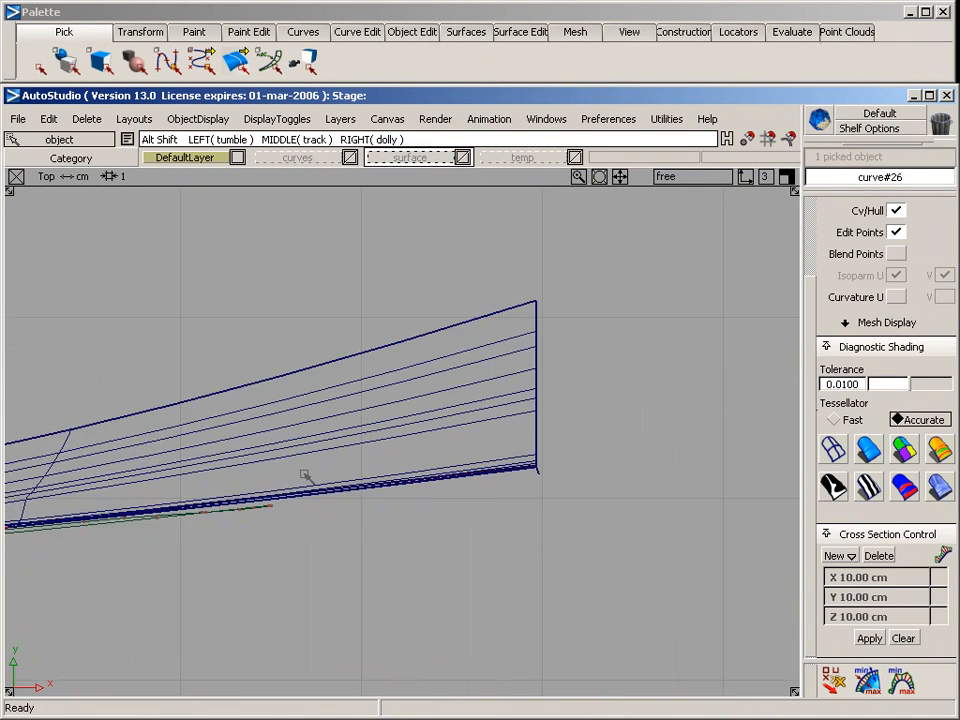
{"action": "middle_click_drag", "start_coordinate": [191, 496], "coordinate": [333, 454], "text": "alt+shift"}
{"action": "right_click_drag", "start_coordinate": [333, 454], "coordinate": [362, 437], "text": "alt+shift"}
{"action": "middle_click_drag", "start_coordinate": [154, 528], "coordinate": [339, 437], "text": "alt+shift"}
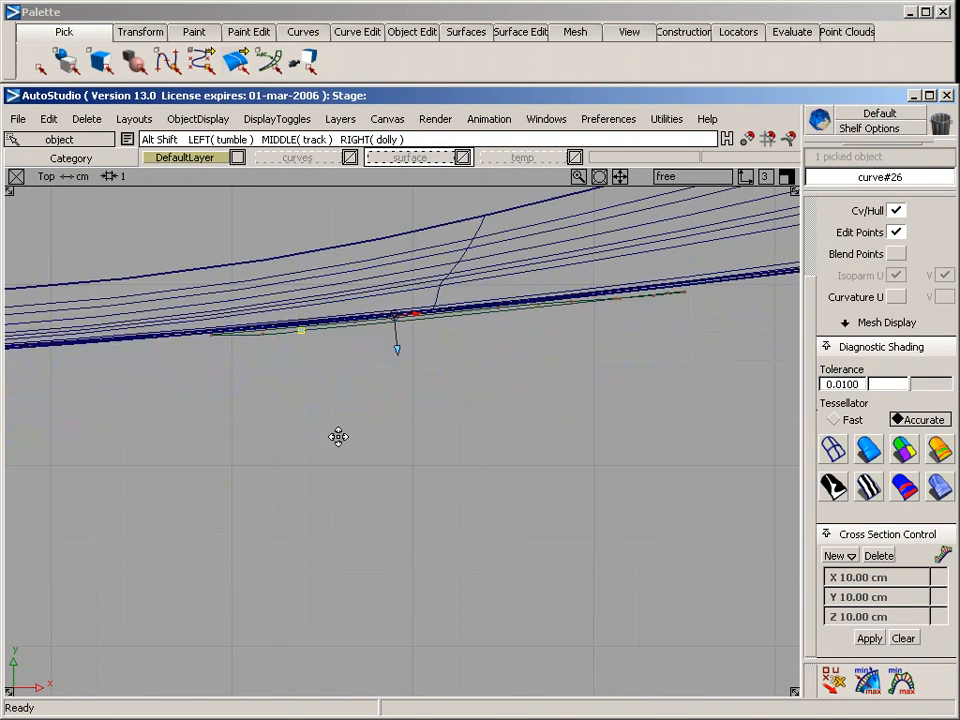
{"action": "right_click_drag", "start_coordinate": [171, 529], "coordinate": [263, 497], "text": "alt+shift"}
{"action": "middle_click_drag", "start_coordinate": [383, 413], "coordinate": [336, 450], "text": "alt+shift"}
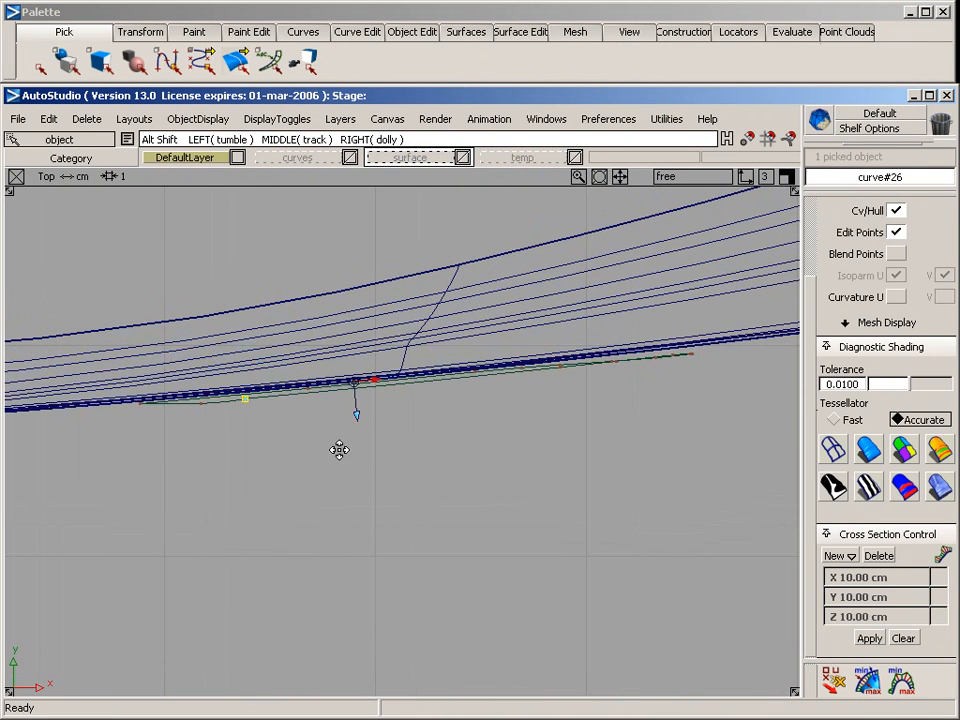
{"action": "left_click", "coordinate": [327, 390]}
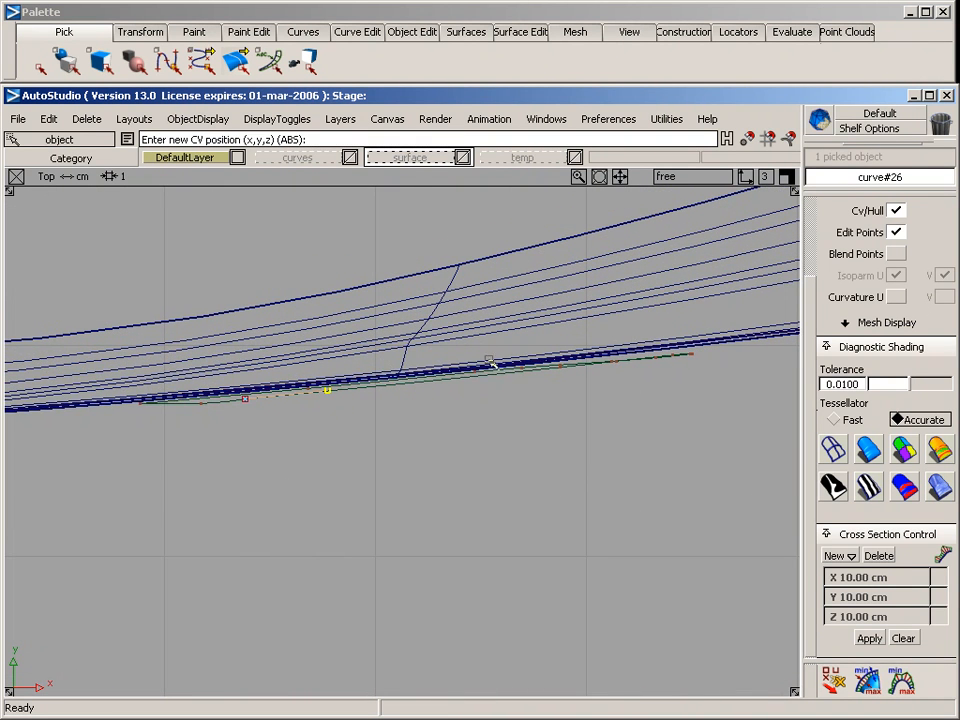
{"action": "left_click", "coordinate": [489, 358]}
{"action": "left_click", "coordinate": [678, 236]}
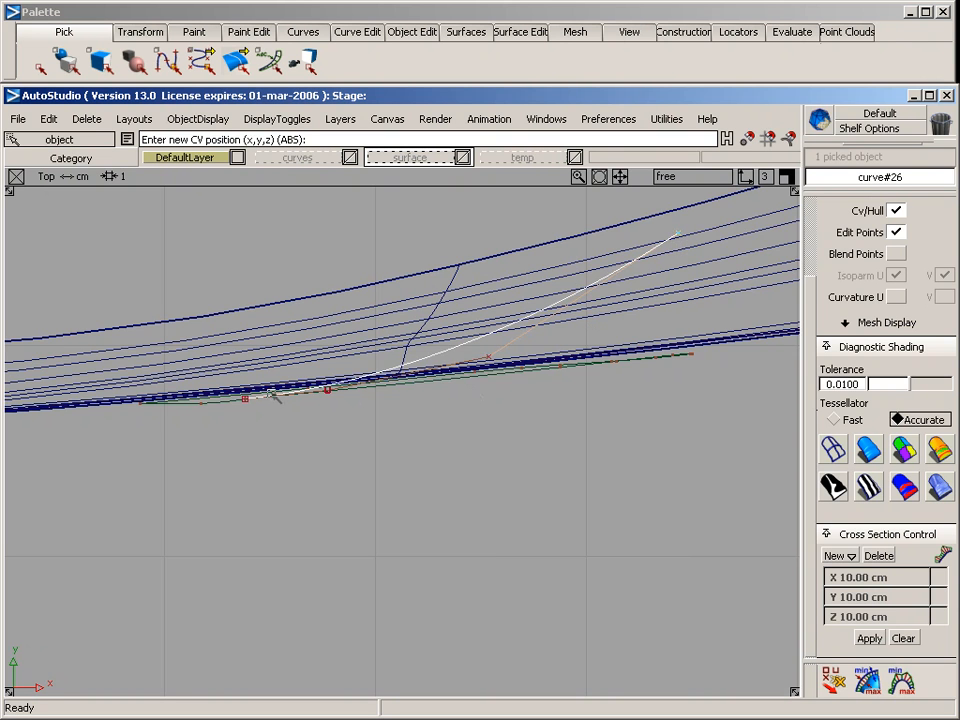
Draw a matching four-CV curve from the projected outline's lower slanted-edge corner, bending inward in the top view
{"action": "key", "text": "F8"}
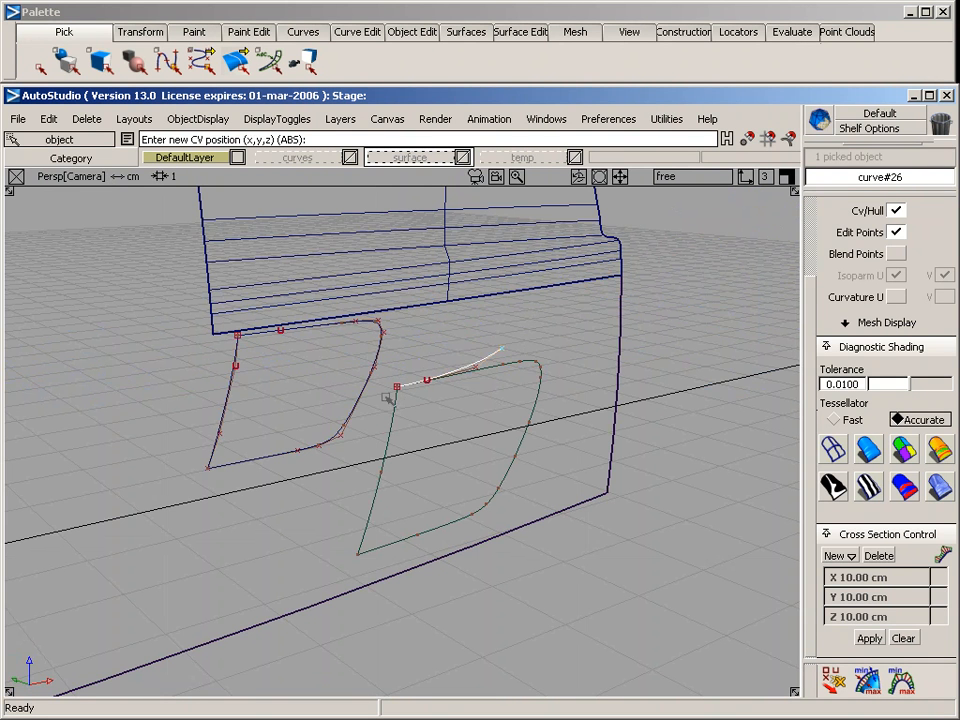
{"action": "left_click", "coordinate": [357, 553]}
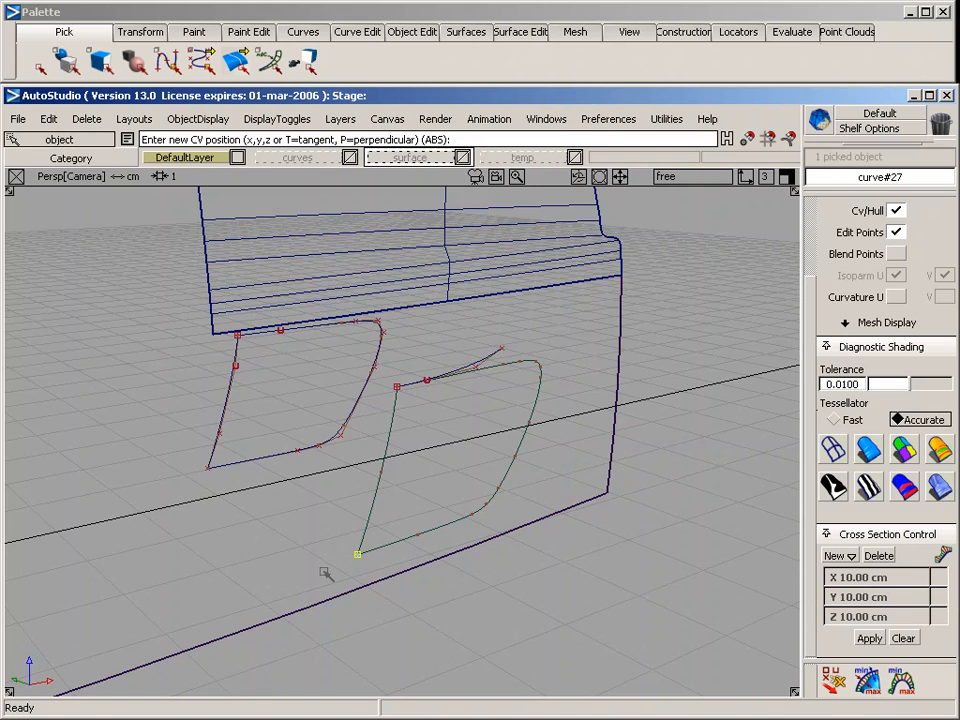
{"action": "key", "text": "F5"}
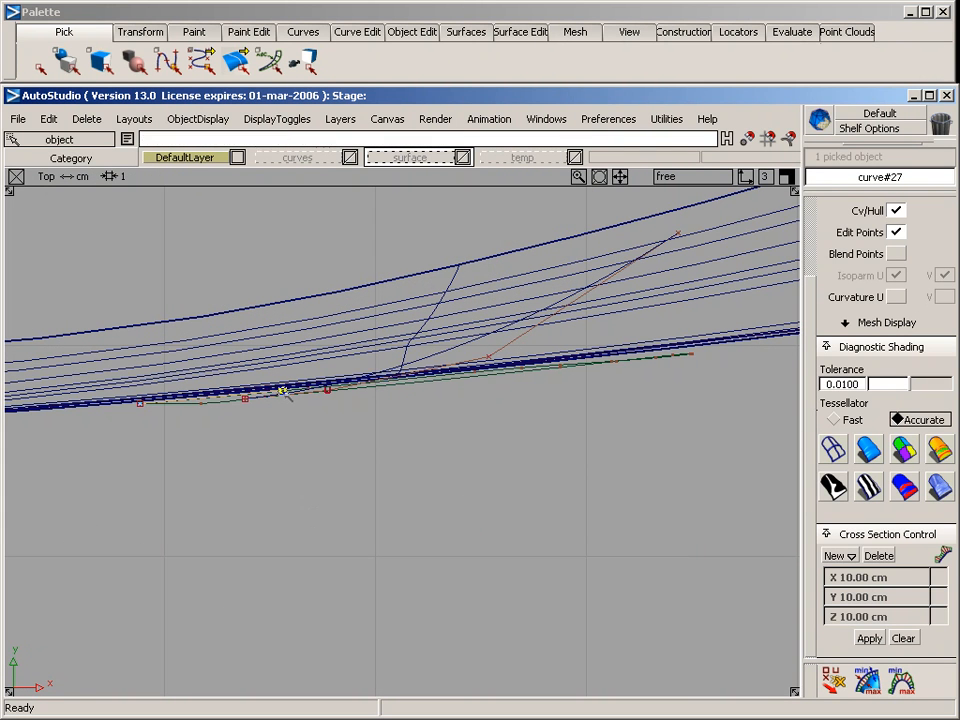
{"action": "left_click", "coordinate": [427, 354]}
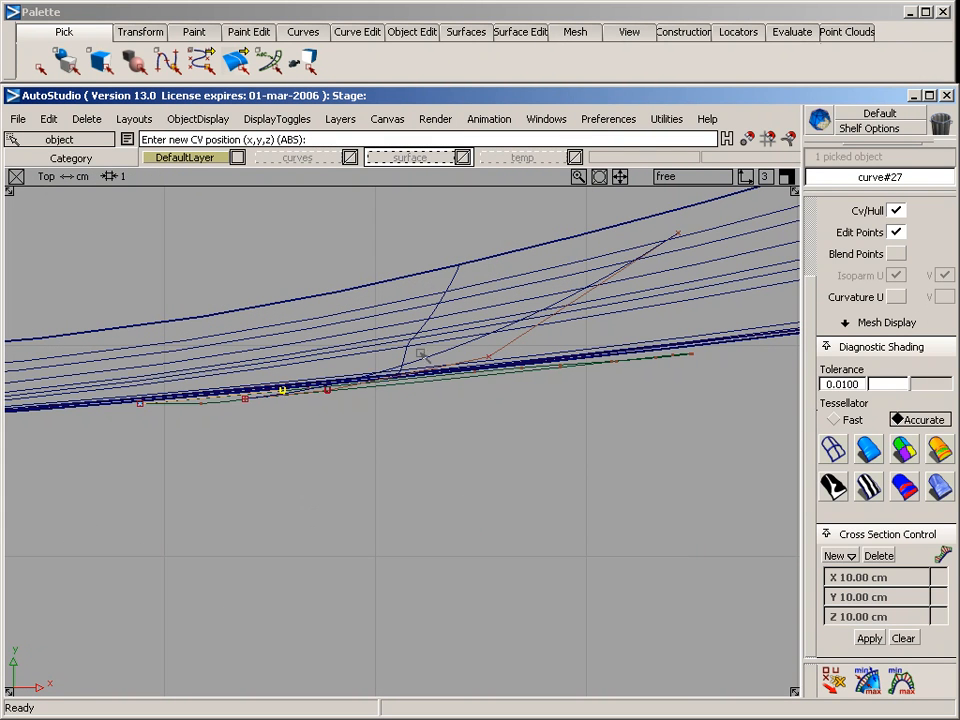
{"action": "left_click", "coordinate": [671, 198]}
{"action": "left_click_drag", "start_coordinate": [609, 251], "coordinate": [614, 289], "text": "ctrl+shift"}
{"action": "key", "text": "F8"}
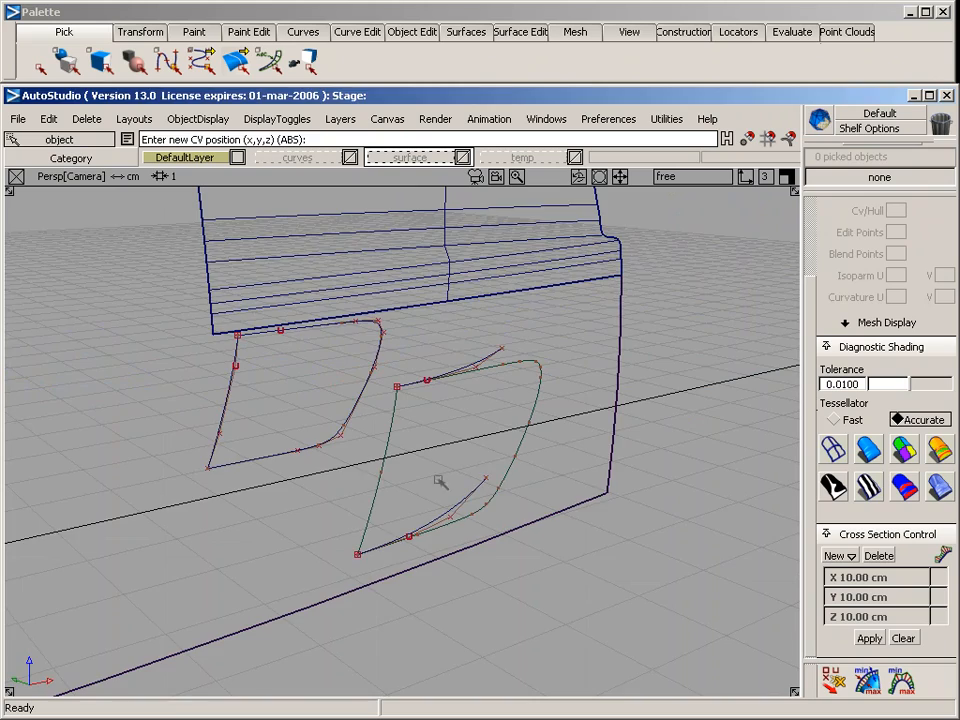
Set up a Rail surface with one generation curve and two rails, using position continuity and rebuild for both rails
{"action": "left_click_drag", "start_coordinate": [440, 482], "coordinate": [523, 636], "text": "alt+shift"}
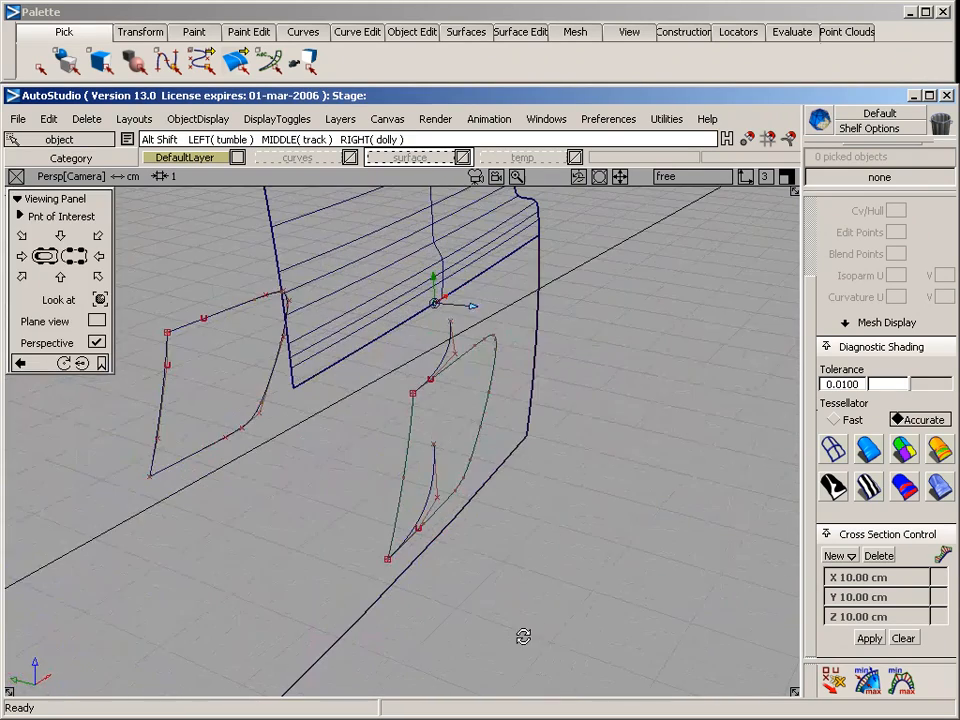
{"action": "left_click_drag", "start_coordinate": [428, 398], "coordinate": [368, 520], "text": "alt+shift"}
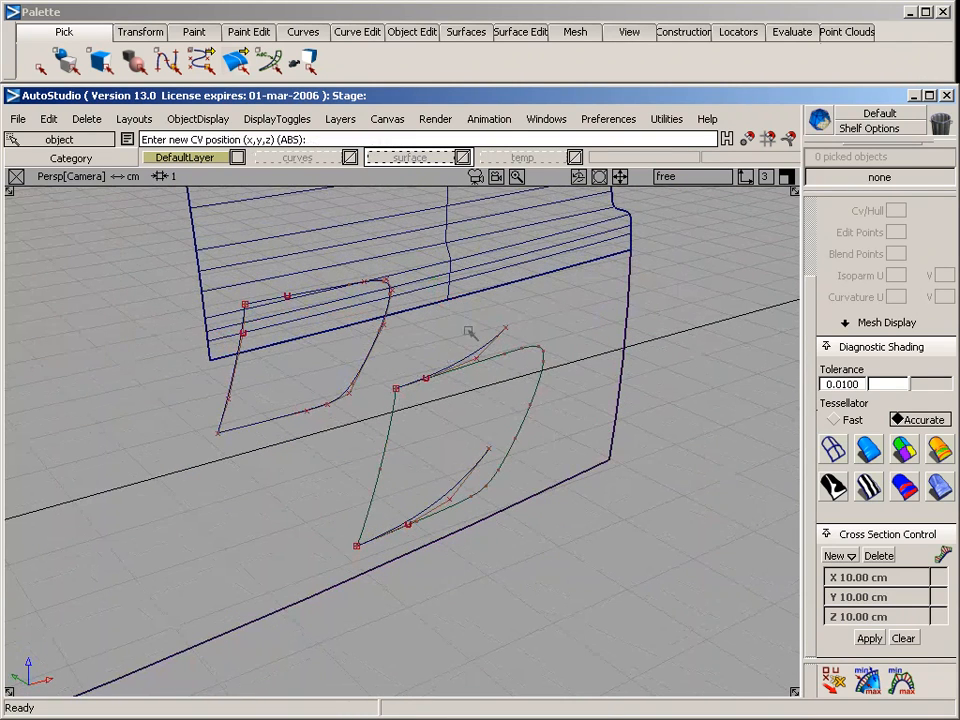
{"action": "left_click", "coordinate": [474, 31]}
{"action": "mouse_move", "coordinate": [508, 148]}
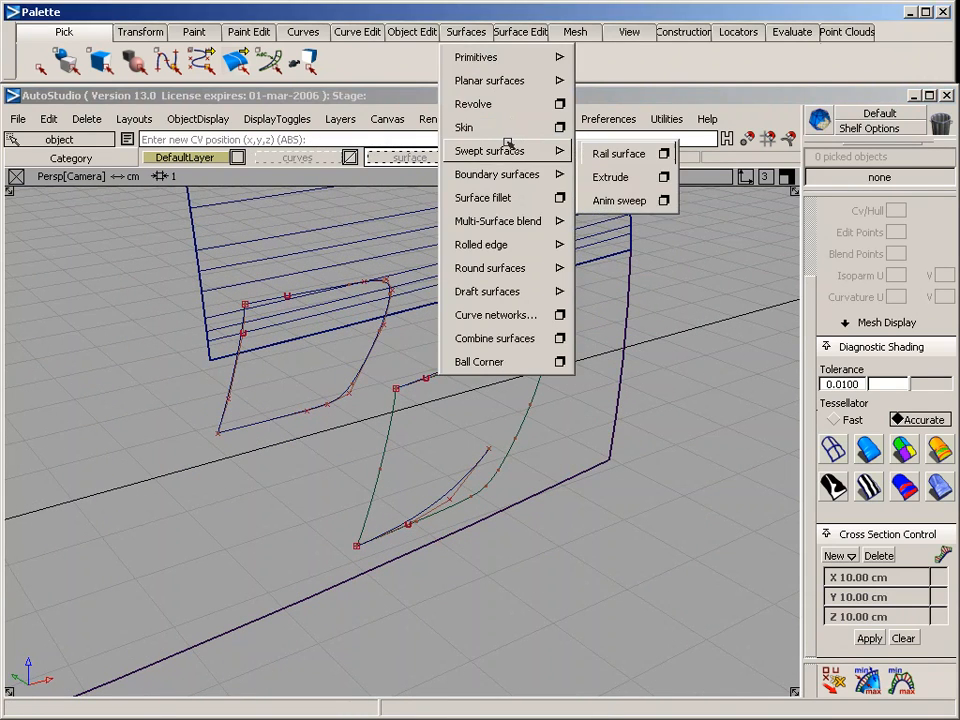
{"action": "left_click", "coordinate": [661, 154]}
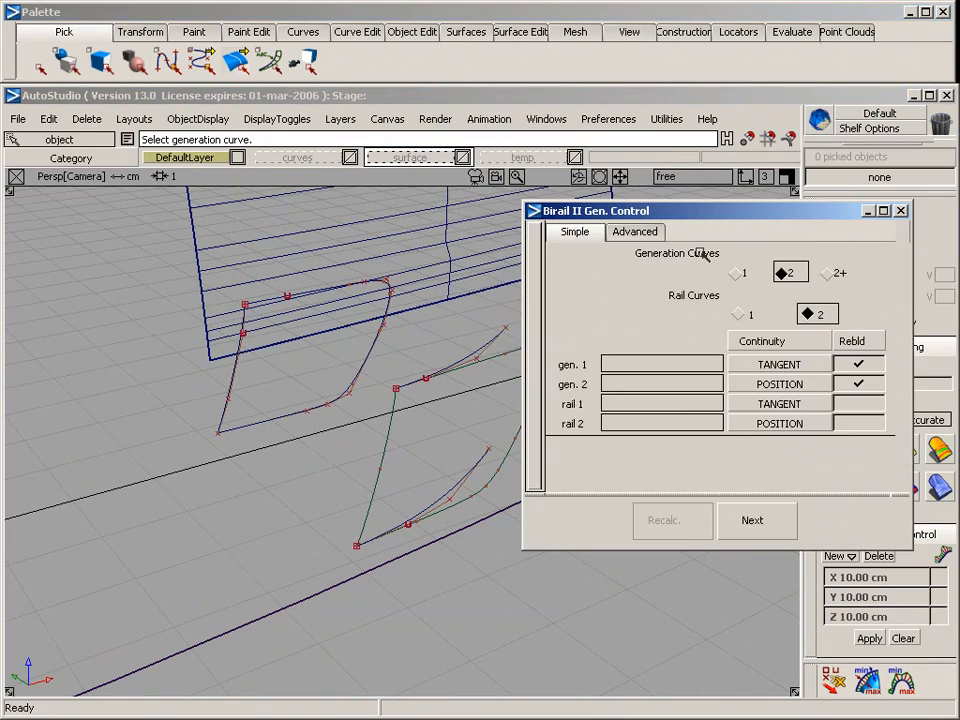
{"action": "left_click", "coordinate": [740, 273]}
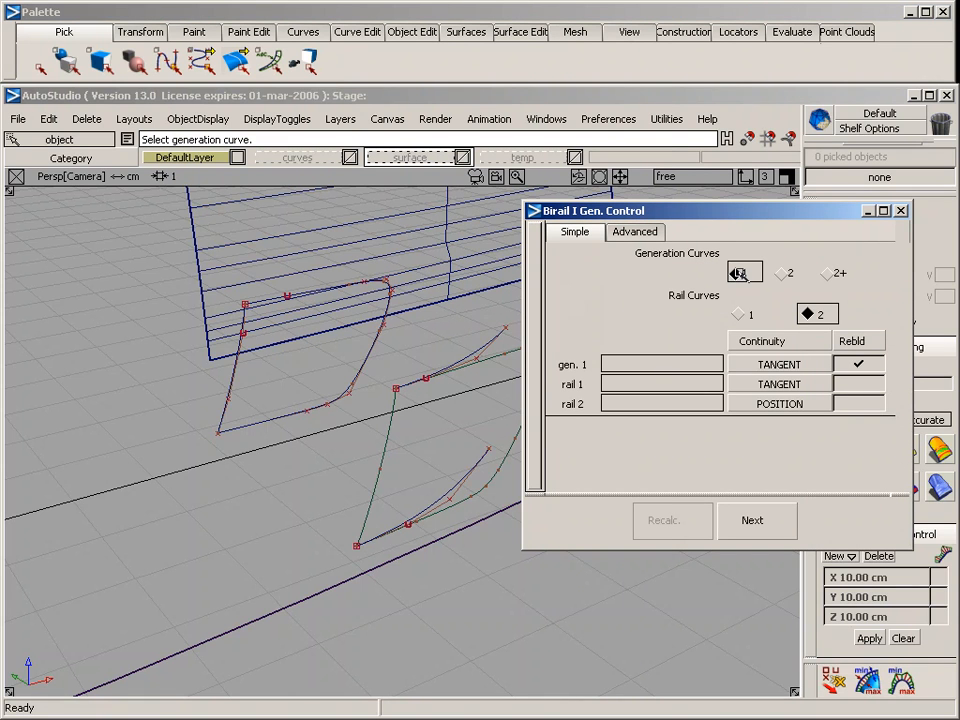
{"action": "left_click", "coordinate": [799, 383]}
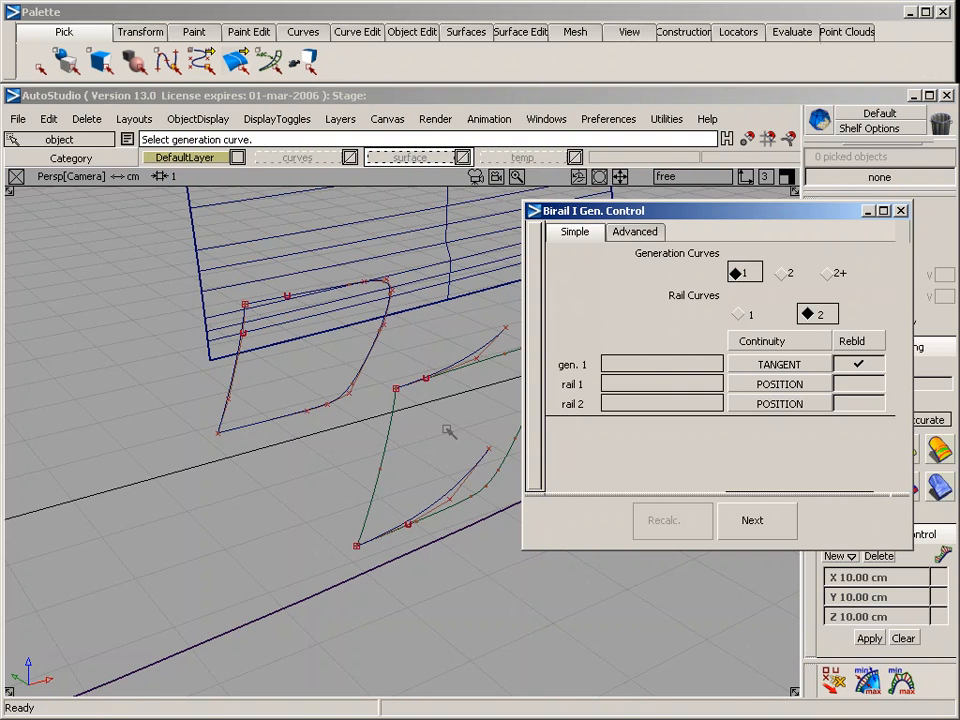
{"action": "left_click_drag", "start_coordinate": [450, 429], "coordinate": [323, 401], "text": "alt+shift"}
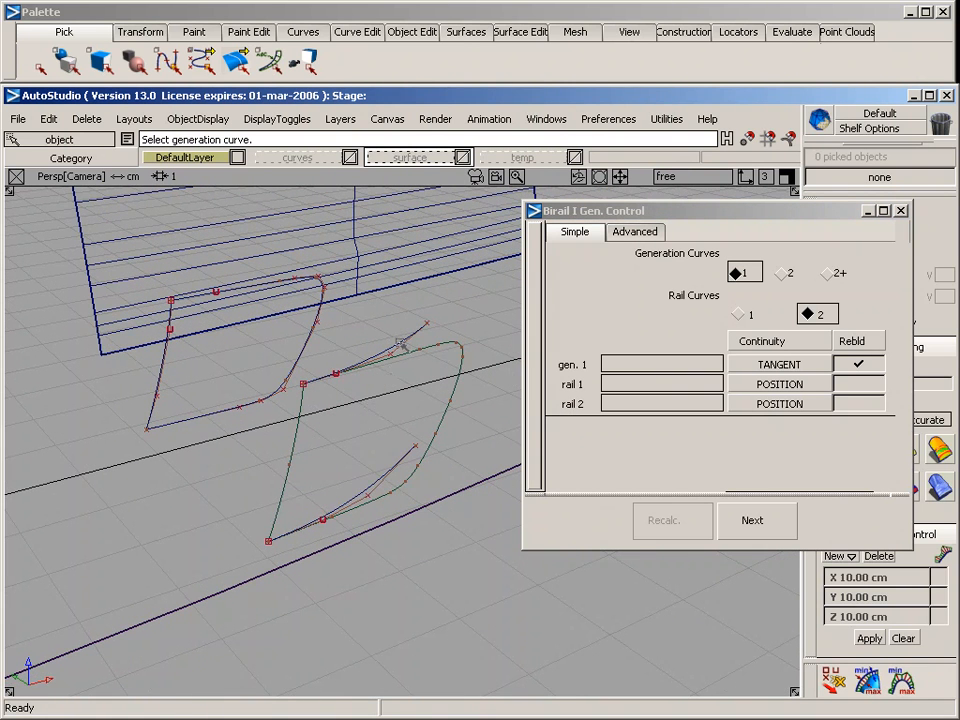
{"action": "left_click", "coordinate": [856, 384]}
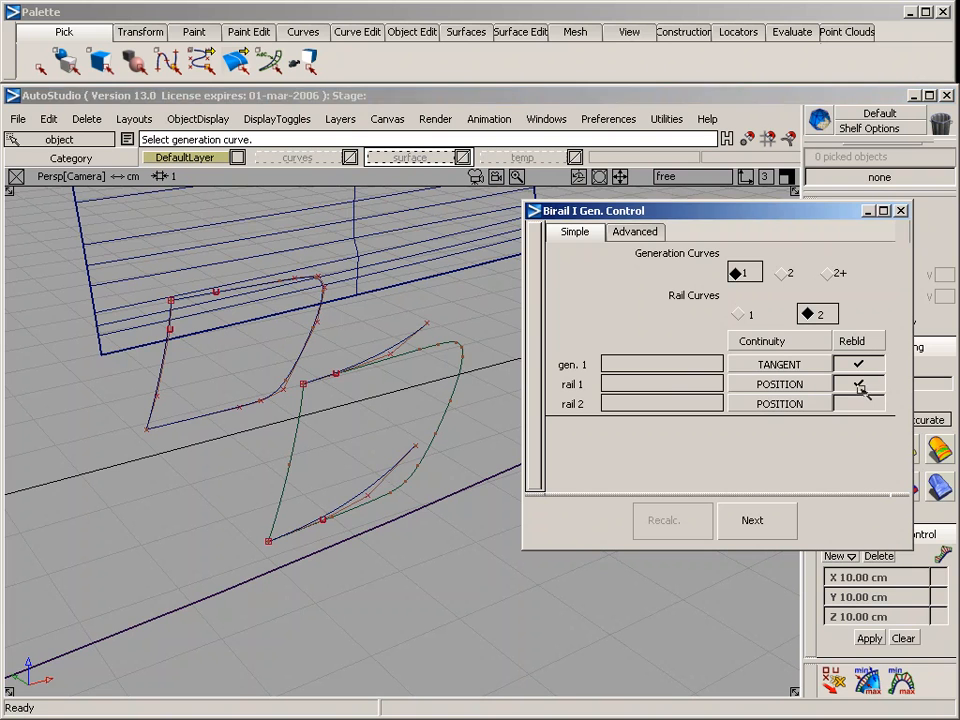
{"action": "left_click", "coordinate": [858, 403]}
Sweep the surface from the projected slanted edge, using the lower and upper inward-bending curves as its two rails
{"action": "left_click", "coordinate": [300, 456]}
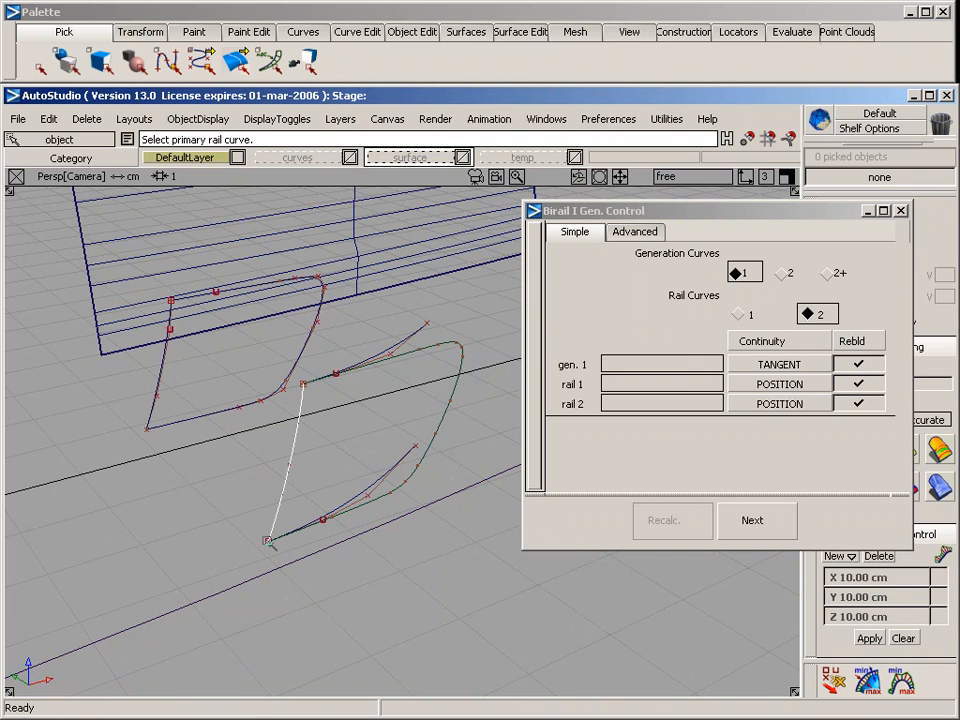
{"action": "left_click", "coordinate": [375, 478]}
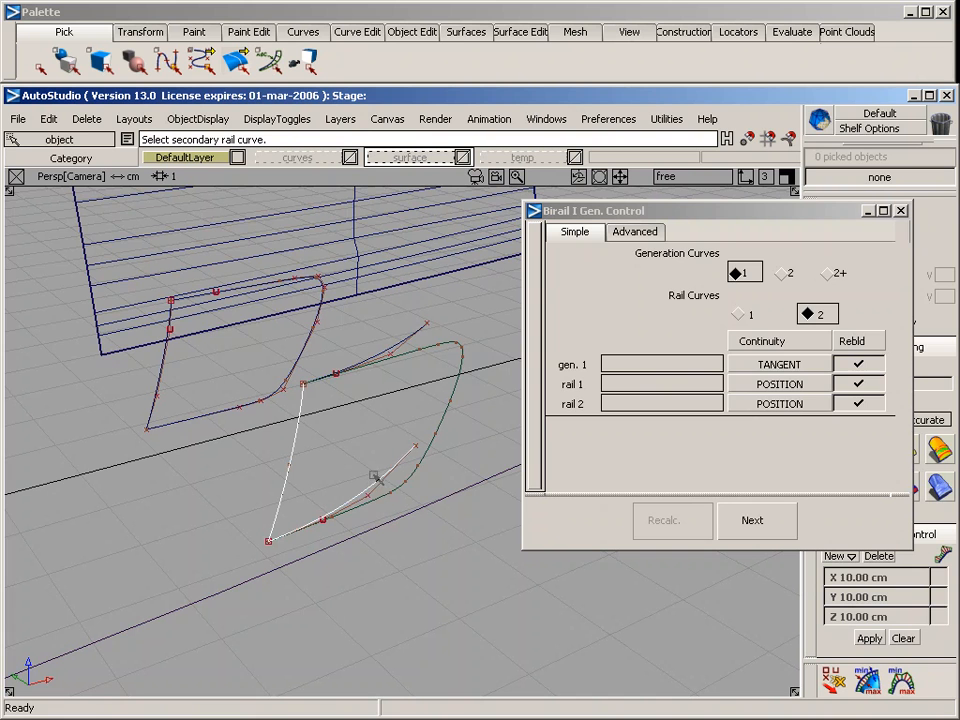
{"action": "left_click", "coordinate": [412, 338]}
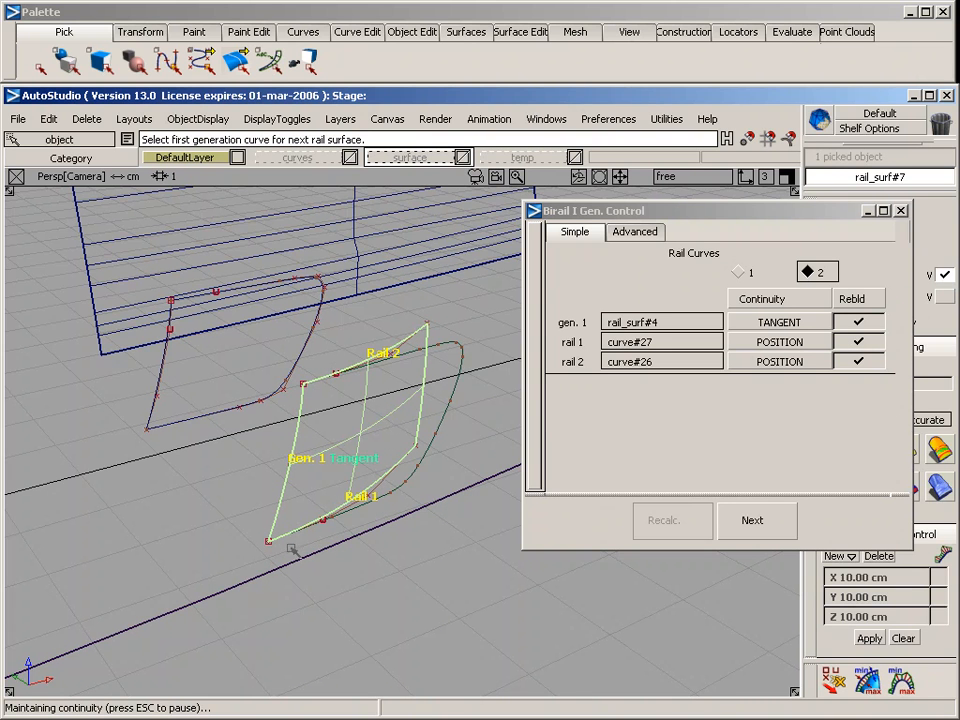
{"action": "left_click_drag", "start_coordinate": [305, 515], "coordinate": [4, 408], "text": "alt+shift"}
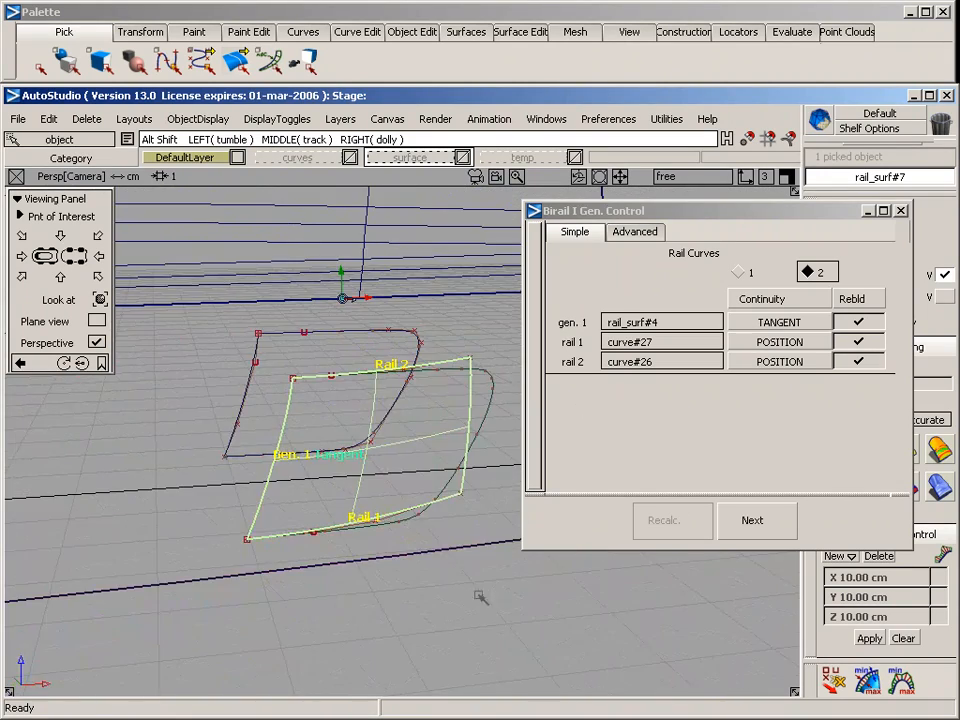
{"action": "left_click_drag", "start_coordinate": [480, 597], "coordinate": [421, 523], "text": "alt+shift"}
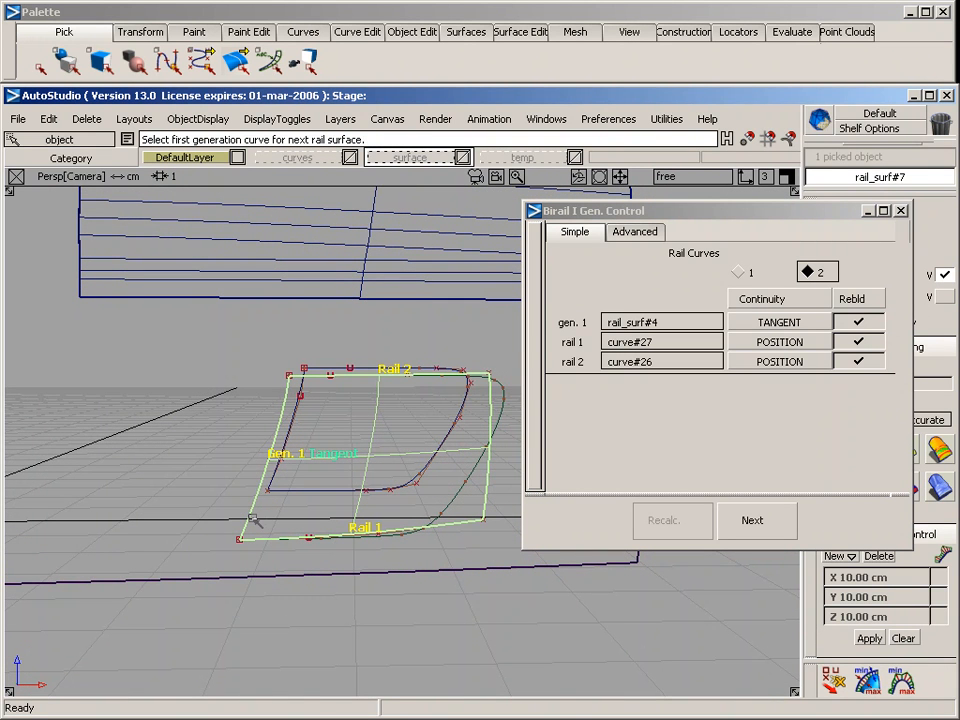
{"action": "left_click_drag", "start_coordinate": [253, 520], "coordinate": [320, 557], "text": "alt+shift"}
{"action": "left_click", "coordinate": [231, 405]}
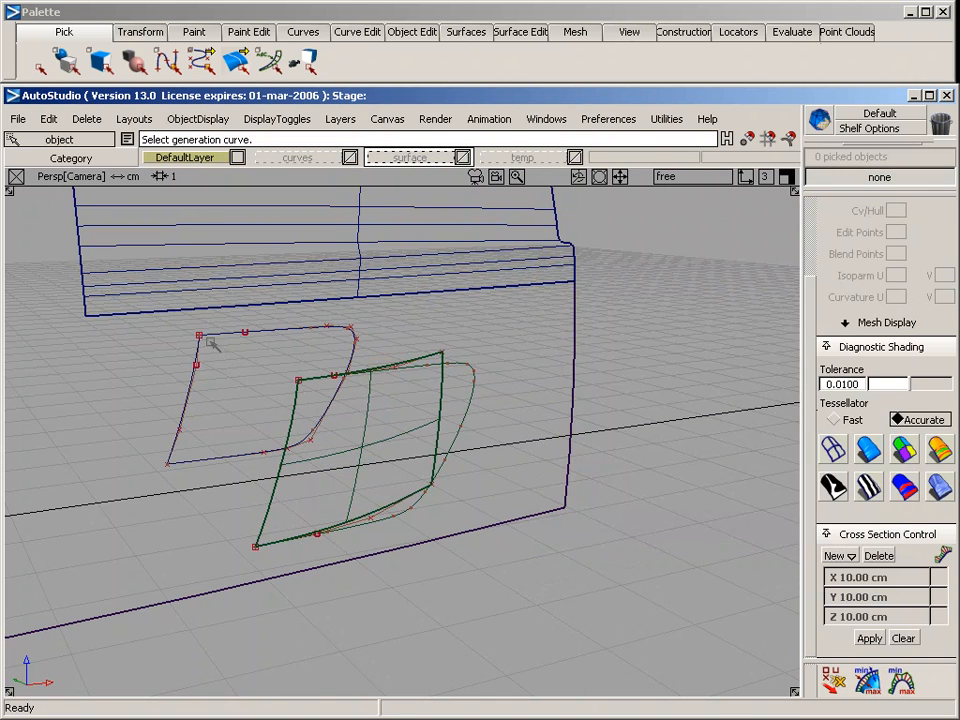
Delete the projected slanted curve-on-surface along the scoop's front edge from the lower side surface
{"action": "left_click_drag", "start_coordinate": [308, 427], "coordinate": [290, 420], "text": "ctrl+shift"}
{"action": "left_click", "coordinate": [280, 405]}
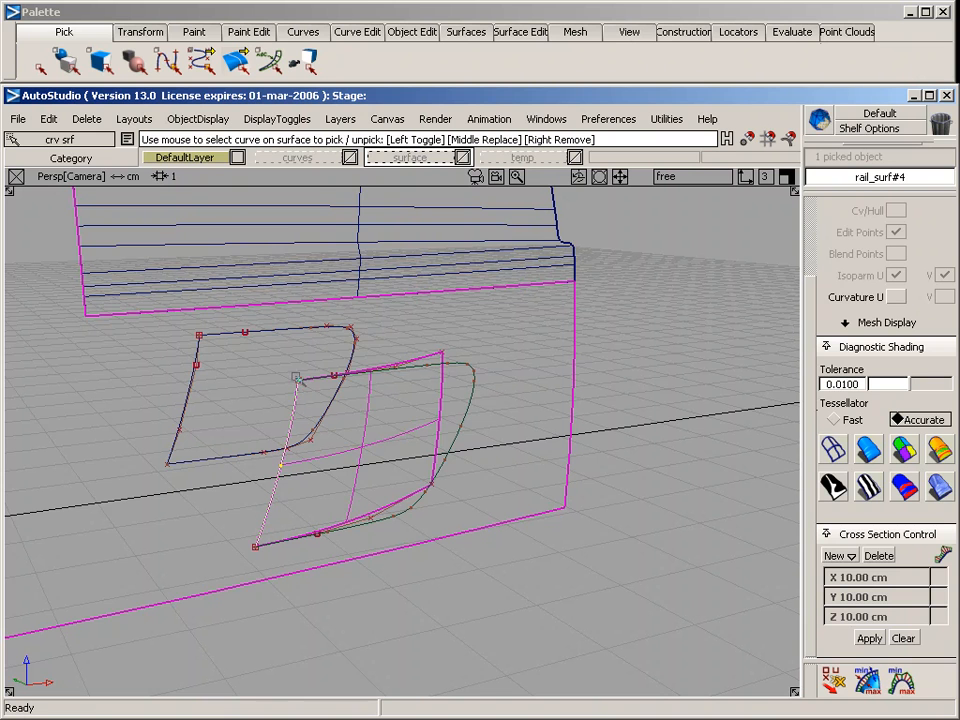
{"action": "left_click", "coordinate": [281, 467]}
{"action": "key", "text": "Delete"}
{"action": "key", "text": "Return"}
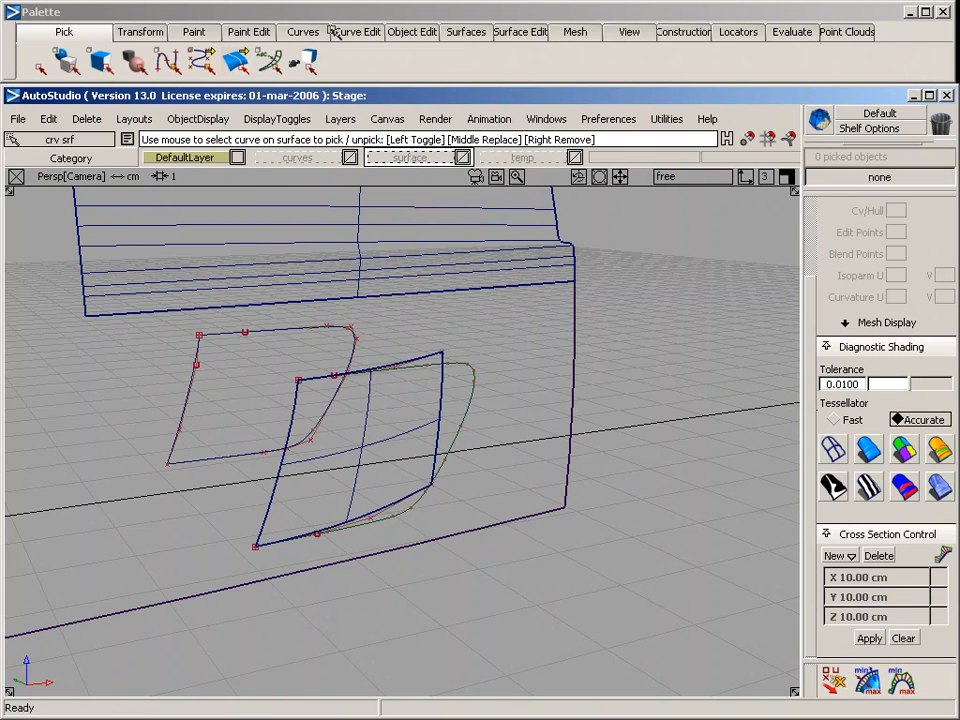
Detach the original slanted curve near its upper and lower ends, splitting it into three pieces
{"action": "left_click", "coordinate": [403, 30]}
{"action": "mouse_move", "coordinate": [407, 56]}
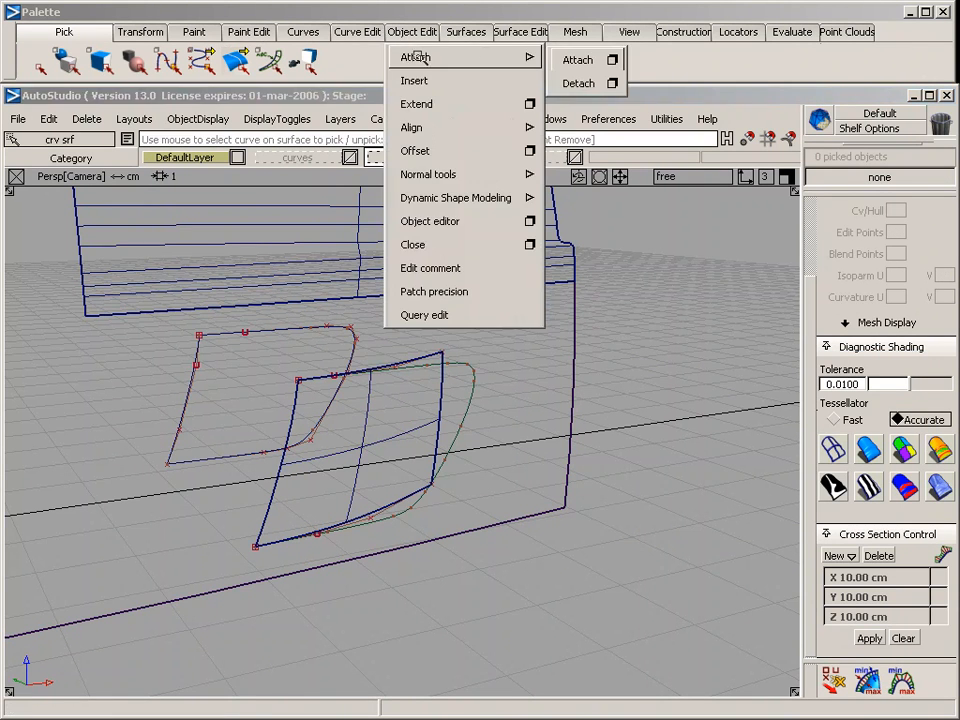
{"action": "left_click", "coordinate": [572, 80]}
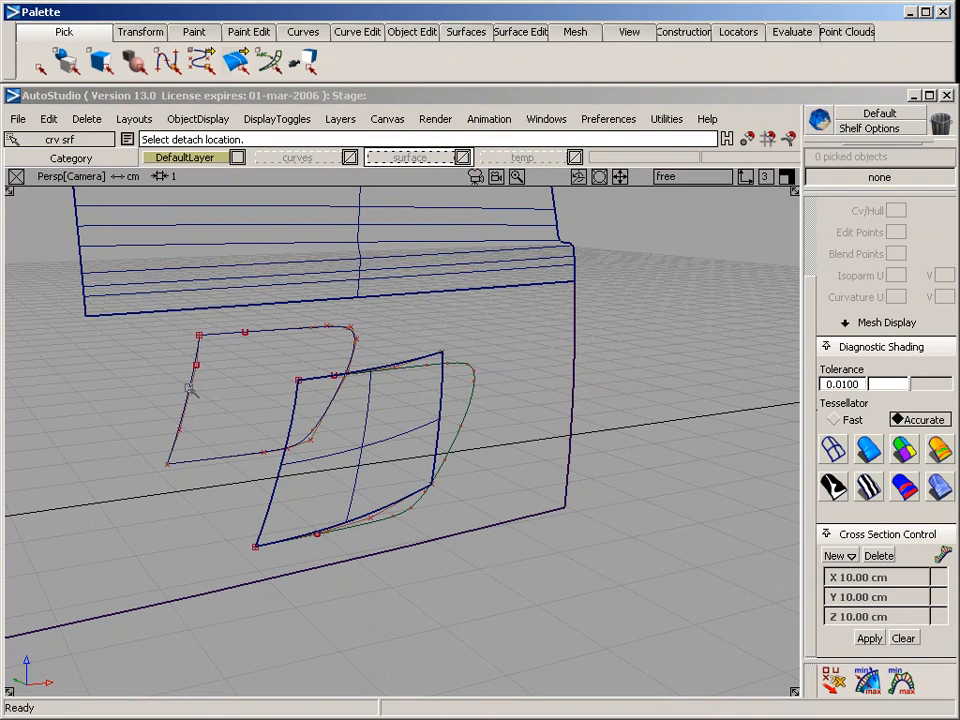
{"action": "left_click_drag", "start_coordinate": [192, 390], "coordinate": [171, 453]}
{"action": "key", "text": "space"}
{"action": "left_click_drag", "start_coordinate": [150, 366], "coordinate": [152, 447], "text": "ctrl+shift"}
Examine the detached pieces of the slanted curve in the side view by selecting its end and middle segments
{"action": "key", "text": "F5"}
{"action": "key", "text": "F6"}
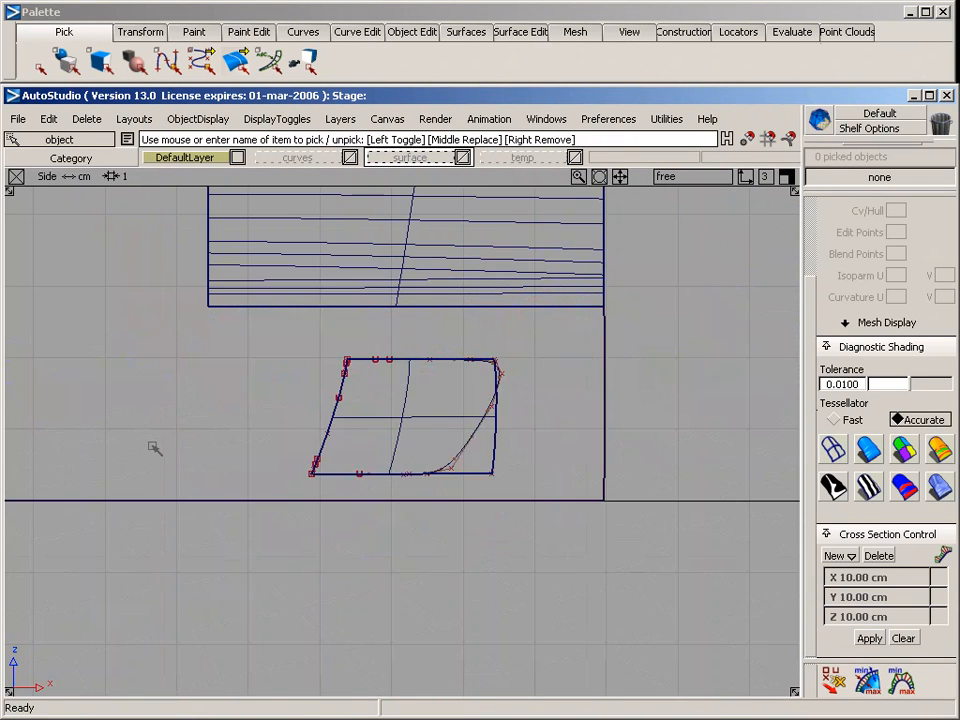
{"action": "right_click_drag", "start_coordinate": [131, 444], "coordinate": [266, 358], "text": "alt+shift"}
{"action": "left_click_drag", "start_coordinate": [270, 320], "coordinate": [302, 332], "text": "ctrl+shift"}
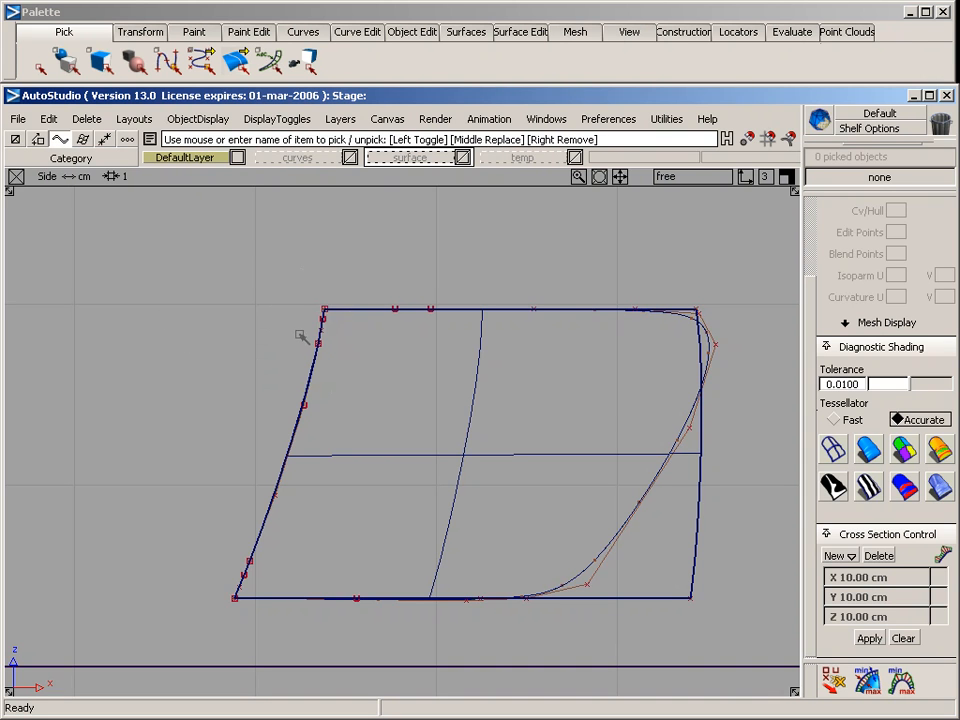
{"action": "left_click", "coordinate": [326, 314]}
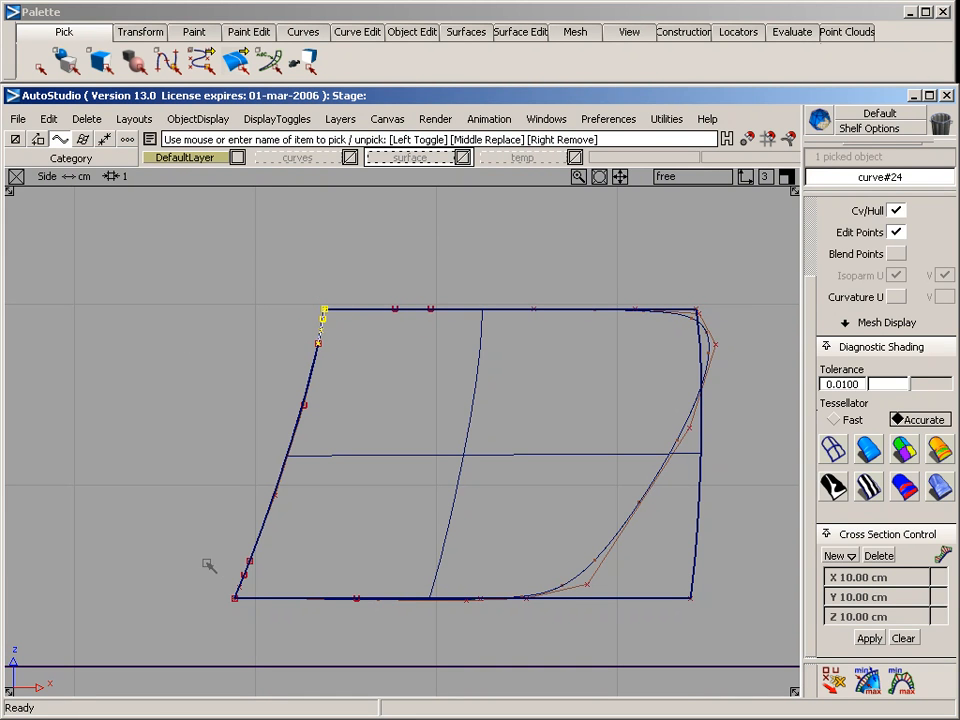
{"action": "middle_click_drag", "start_coordinate": [216, 574], "coordinate": [274, 580]}
{"action": "middle_click", "coordinate": [284, 442]}
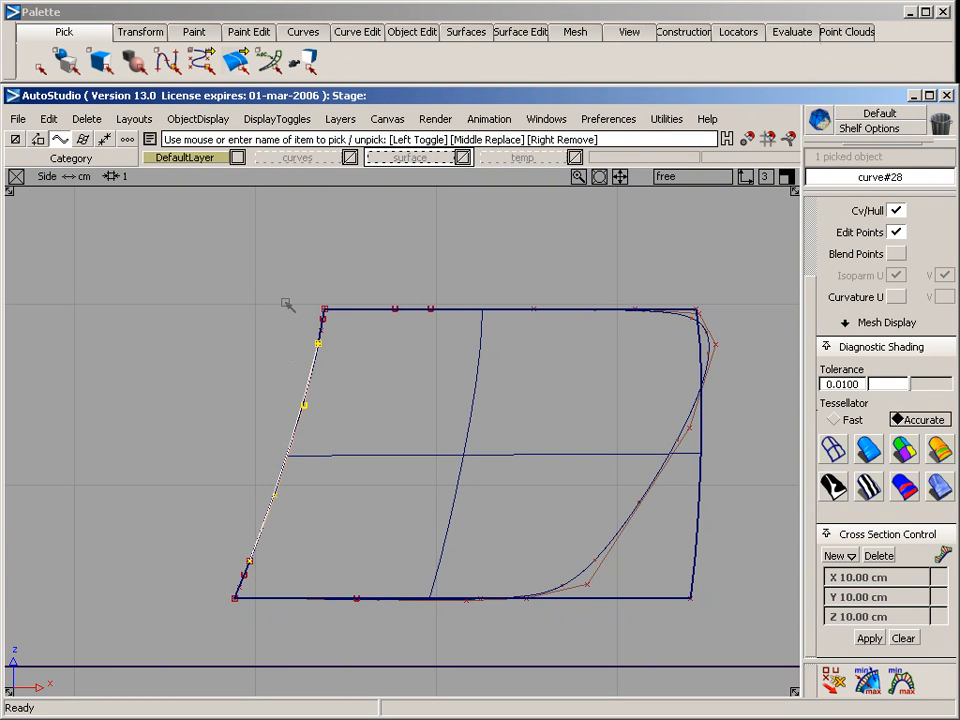
{"action": "left_click_drag", "start_coordinate": [285, 302], "coordinate": [286, 336], "text": "ctrl+shift"}
{"action": "right_click_drag", "start_coordinate": [543, 433], "coordinate": [488, 443], "text": "alt+shift"}
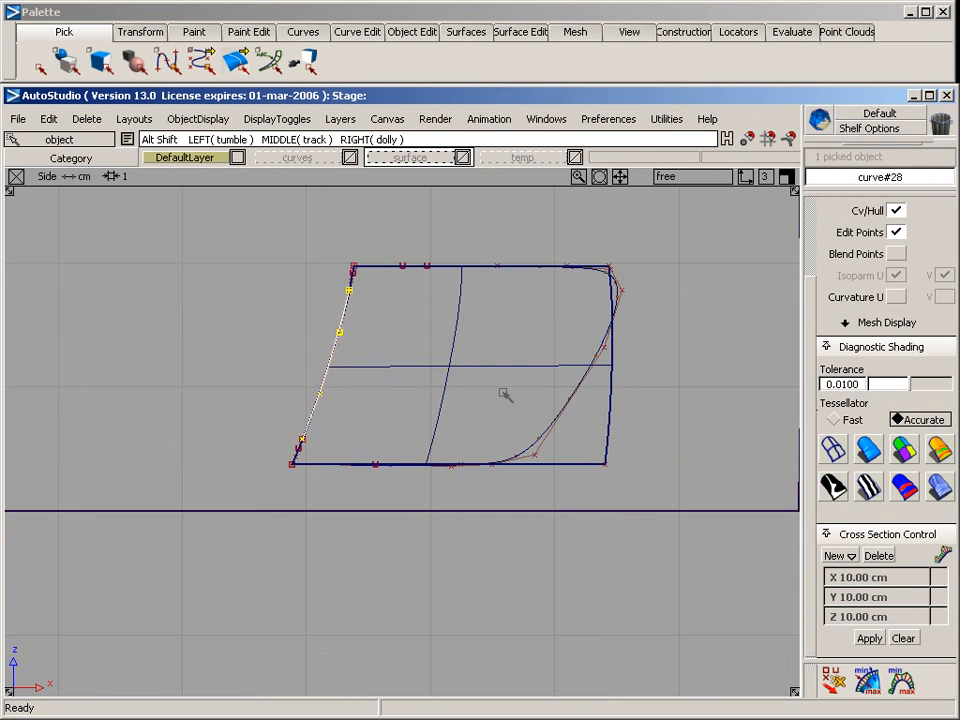
{"action": "middle_click_drag", "start_coordinate": [503, 393], "coordinate": [374, 440], "text": "alt+shift"}
Project the slanted curve's upper, middle and lower pieces from the side view onto the car's lower side surface
{"action": "middle_click_drag", "start_coordinate": [609, 376], "coordinate": [664, 381]}
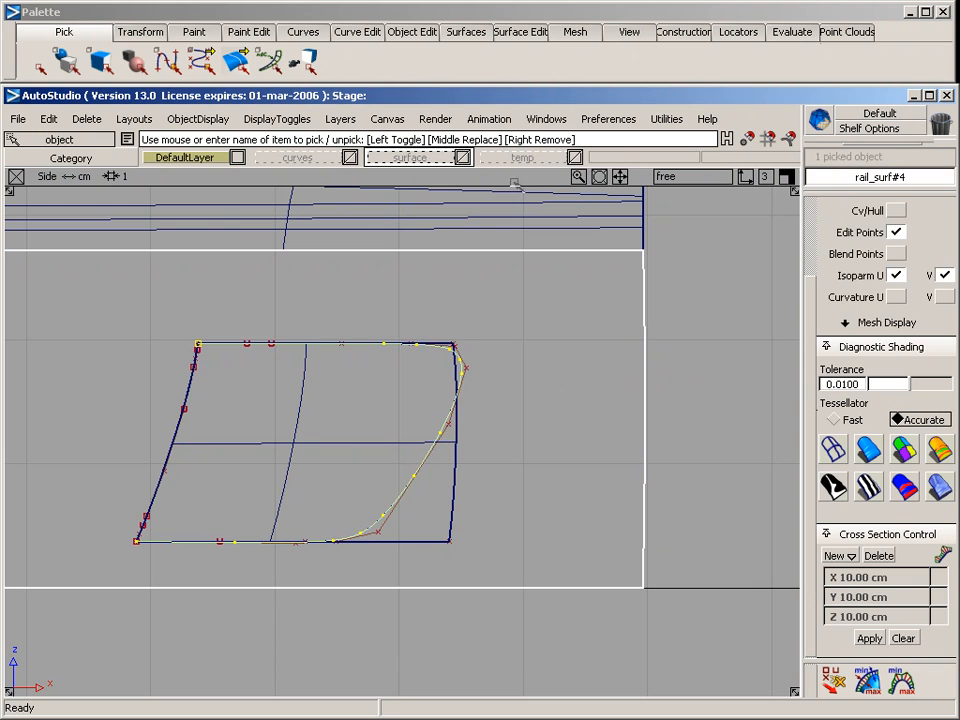
{"action": "left_click", "coordinate": [520, 31]}
{"action": "mouse_move", "coordinate": [630, 57]}
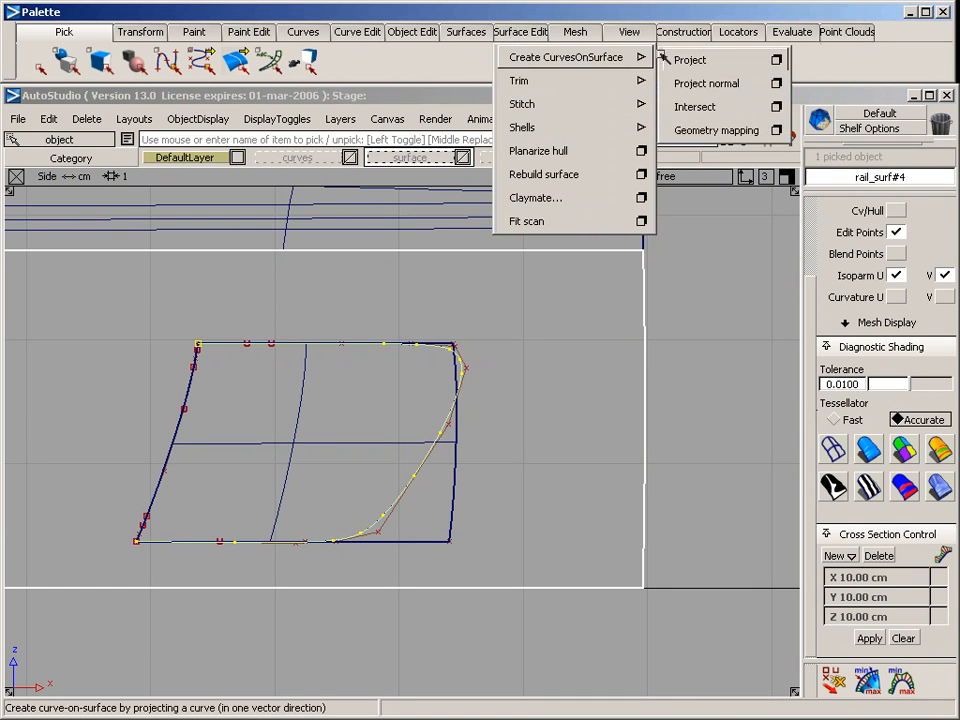
{"action": "left_click", "coordinate": [689, 60]}
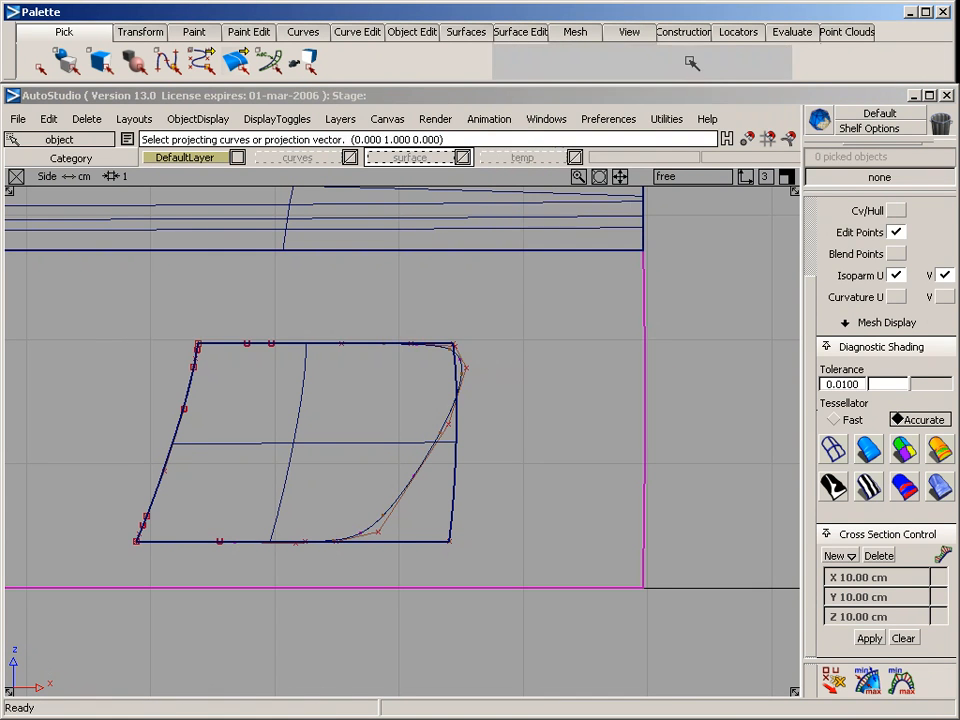
{"action": "left_click", "coordinate": [197, 360]}
{"action": "left_click", "coordinate": [228, 390]}
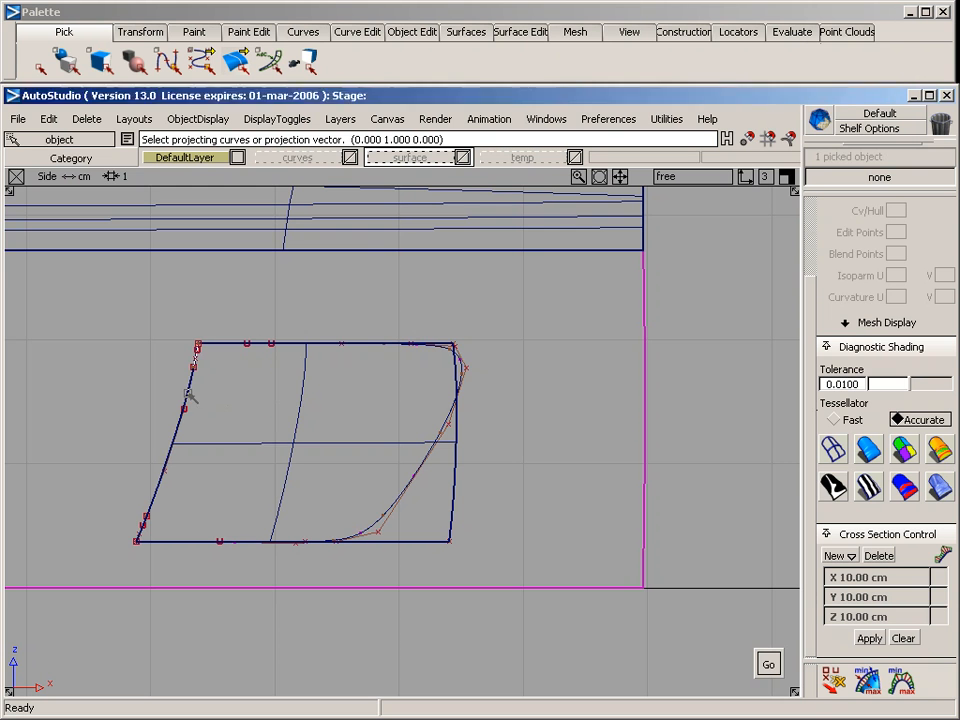
{"action": "left_click", "coordinate": [190, 397]}
{"action": "left_click", "coordinate": [219, 403]}
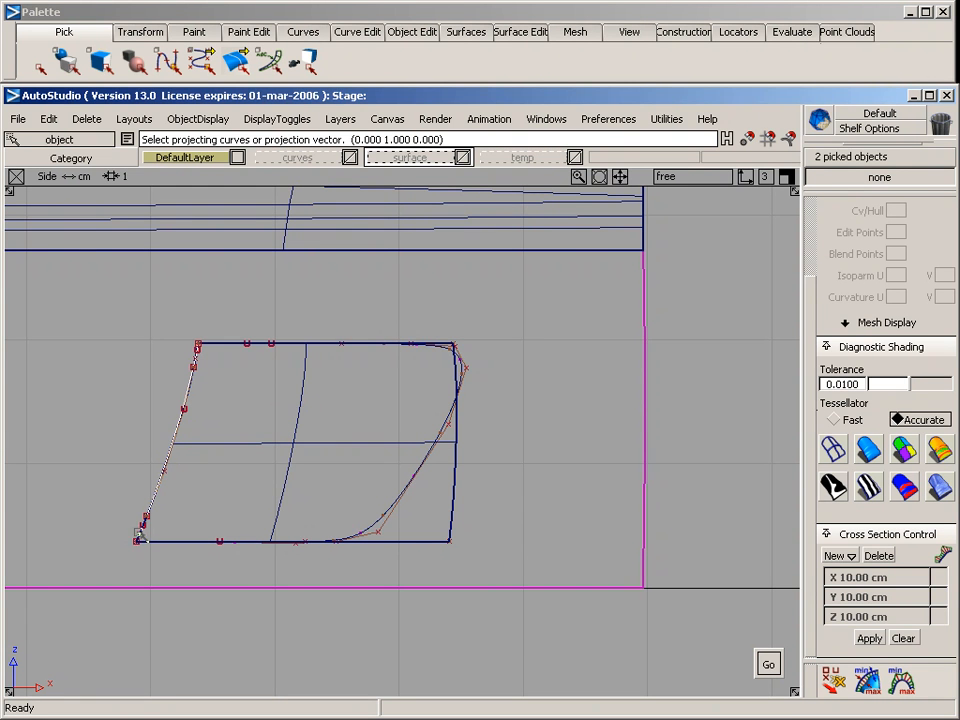
{"action": "left_click", "coordinate": [139, 534]}
{"action": "left_click", "coordinate": [200, 560]}
{"action": "key", "text": "space"}
{"action": "key", "text": "F8"}
{"action": "left_click_drag", "start_coordinate": [200, 520], "coordinate": [368, 397], "text": "alt+shift"}
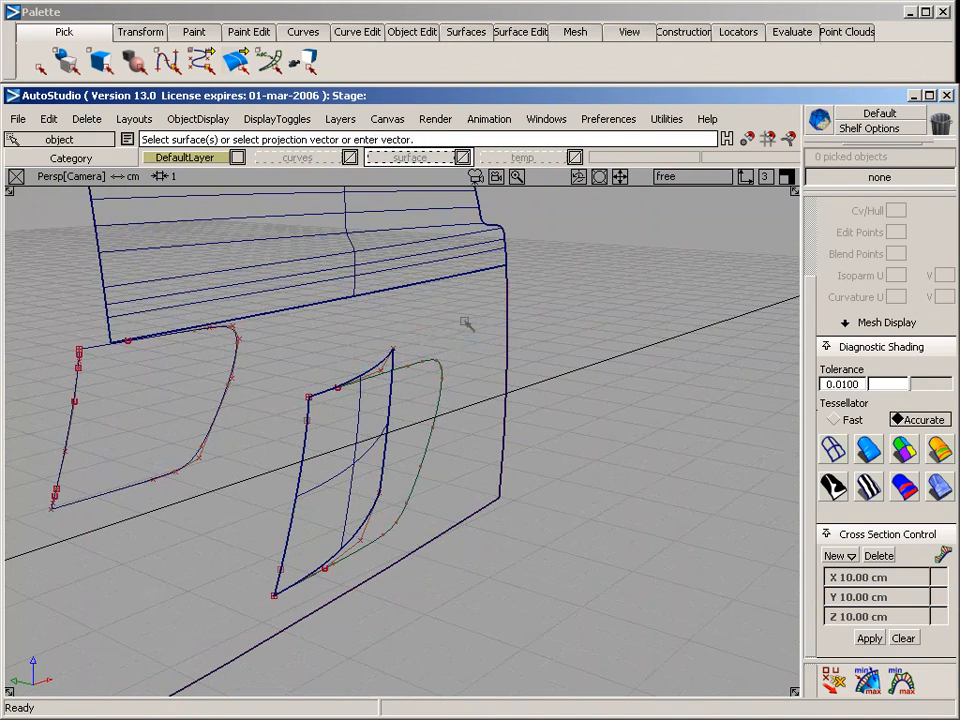
Trim the car's lower side surface along the projected scoop outline, keeping the region outside it, and inspect the opening shaded
{"action": "left_click_drag", "start_coordinate": [467, 324], "coordinate": [558, 343], "text": "ctrl+shift"}
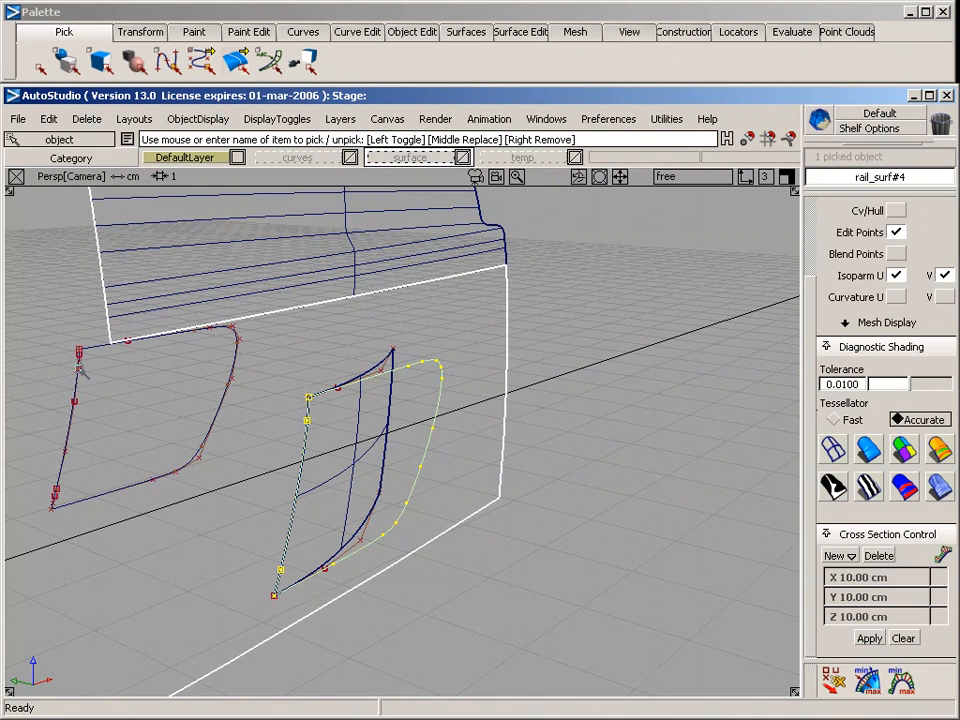
{"action": "right_click_drag", "start_coordinate": [83, 372], "coordinate": [300, 413], "text": "alt+shift"}
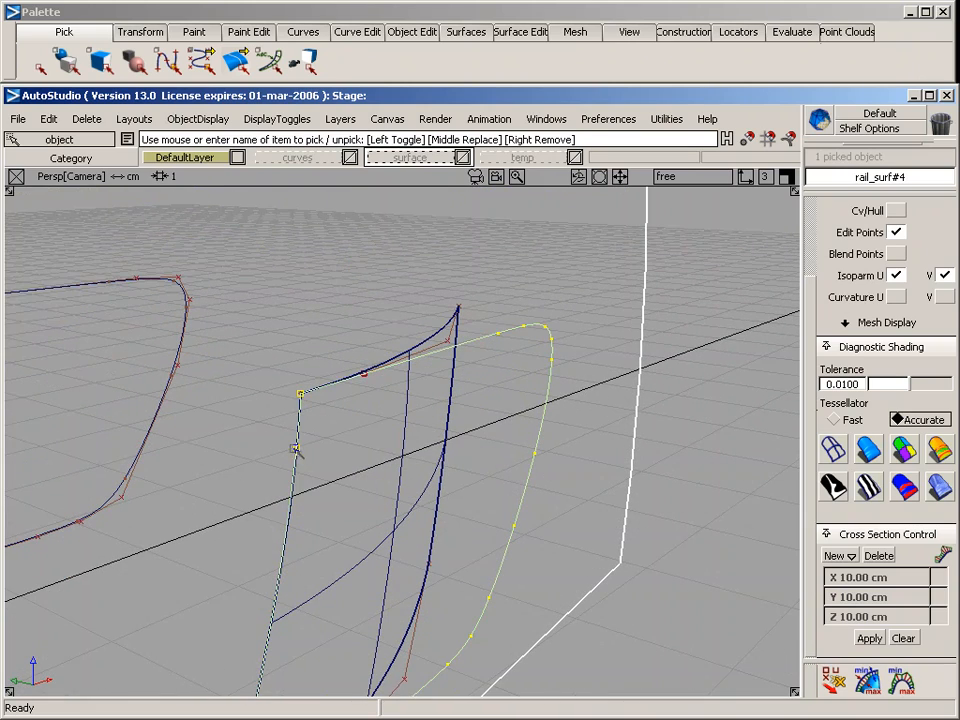
{"action": "right_click_drag", "start_coordinate": [286, 432], "coordinate": [318, 474], "text": "alt+shift"}
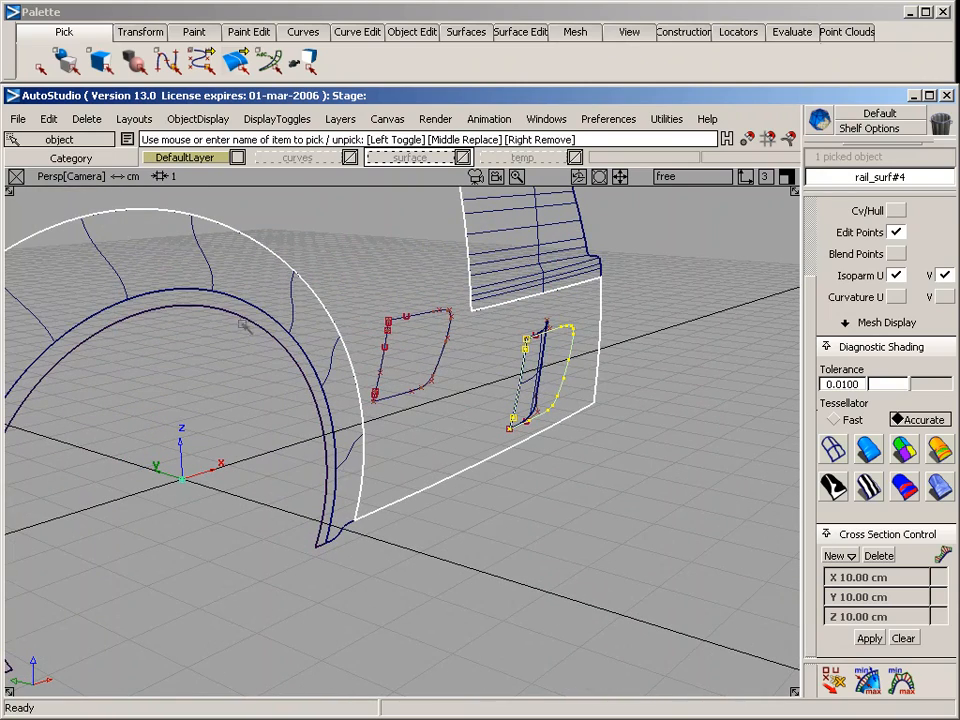
{"action": "left_click_drag", "start_coordinate": [454, 456], "coordinate": [250, 502], "text": "alt+shift"}
{"action": "right_click_drag", "start_coordinate": [250, 502], "coordinate": [343, 408], "text": "alt+shift"}
{"action": "middle_click_drag", "start_coordinate": [344, 408], "coordinate": [338, 349], "text": "alt+shift"}
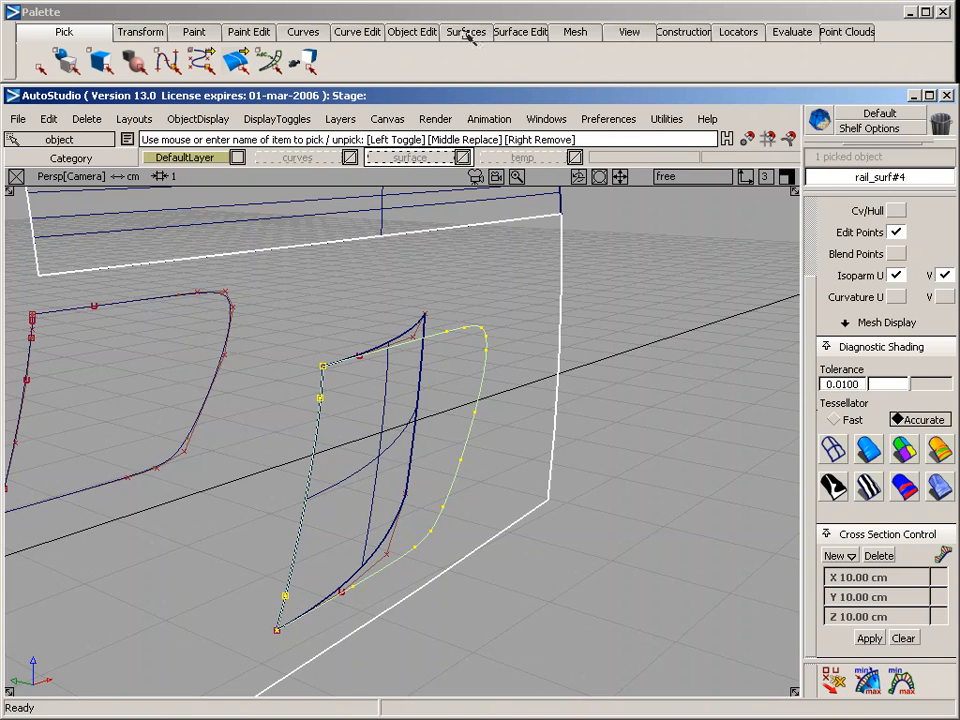
{"action": "left_click", "coordinate": [520, 31]}
{"action": "mouse_move", "coordinate": [522, 84]}
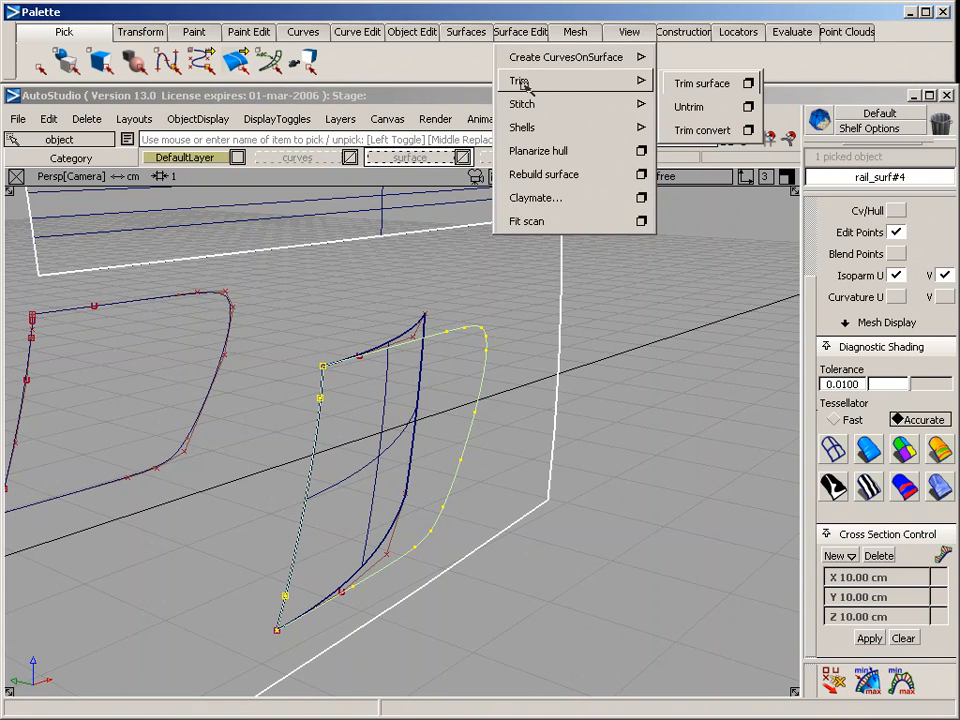
{"action": "left_click", "coordinate": [678, 86]}
{"action": "left_click", "coordinate": [454, 269]}
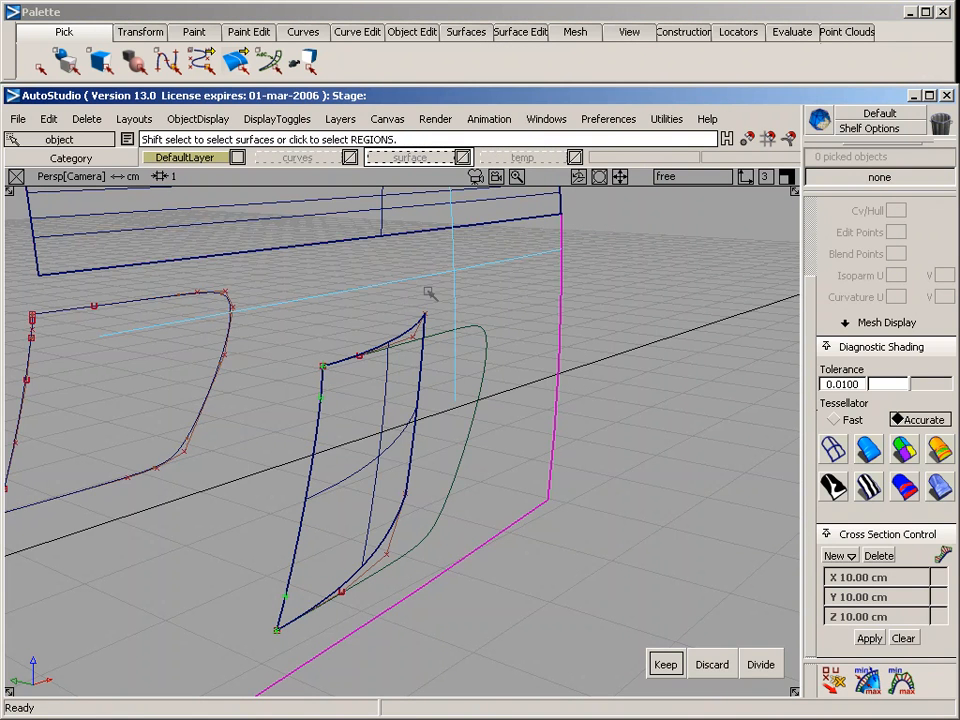
{"action": "key", "text": "space"}
{"action": "left_click", "coordinate": [588, 417]}
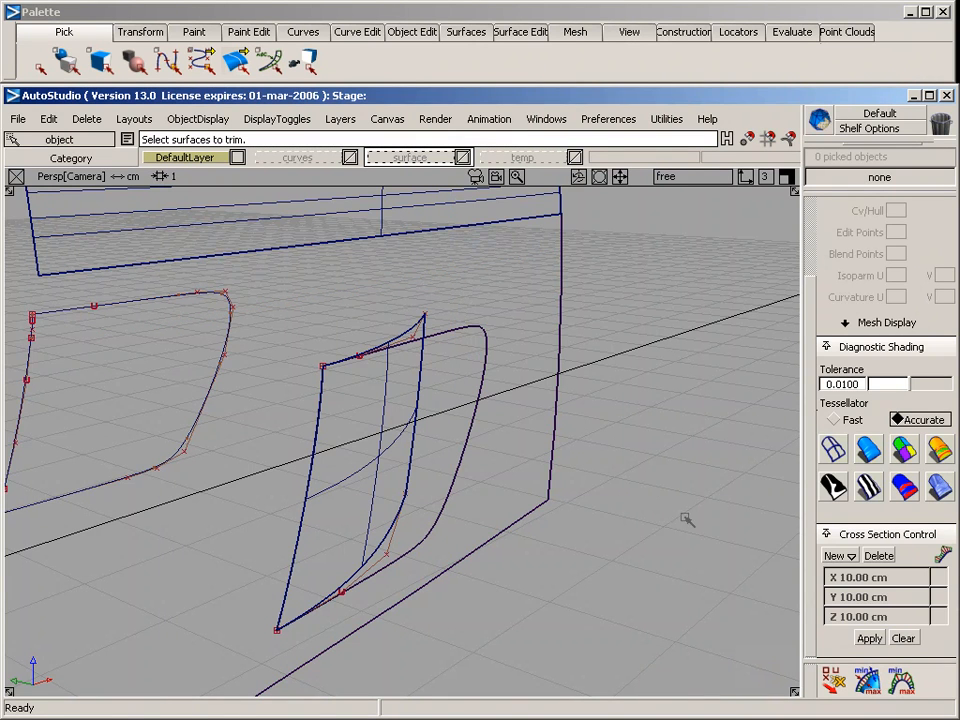
{"action": "left_click", "coordinate": [870, 453]}
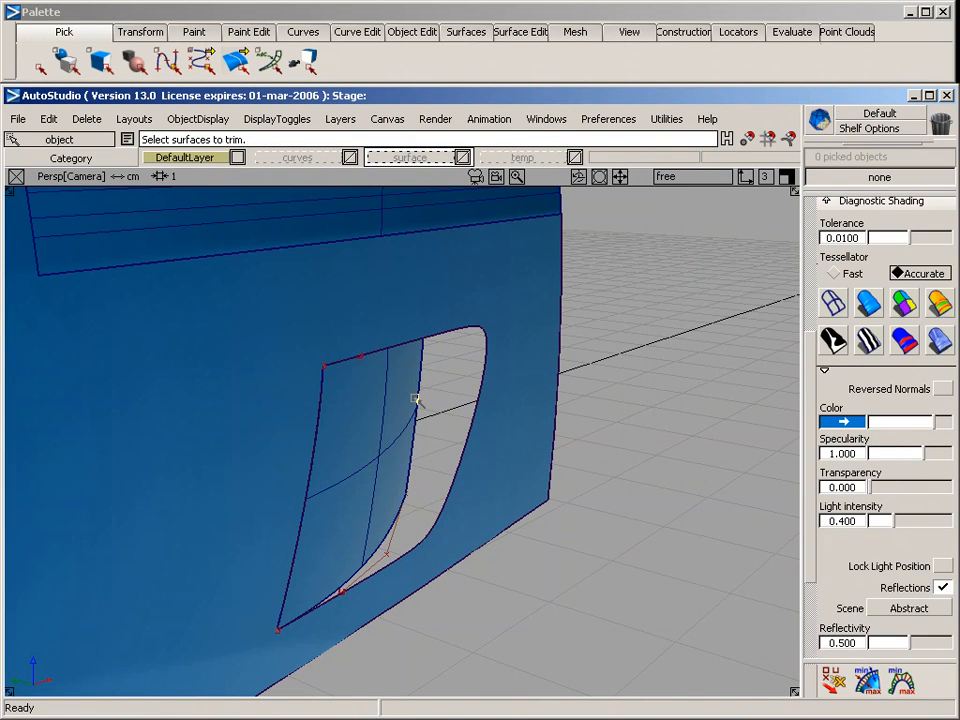
{"action": "left_click", "coordinate": [834, 304]}
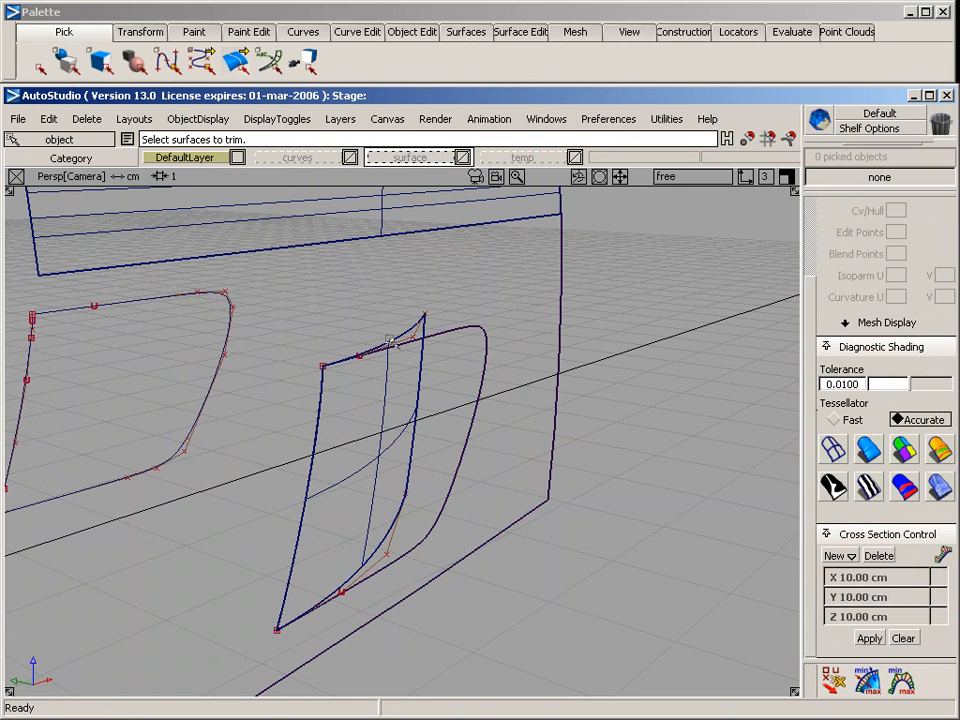
Center the pivot of the original D-shaped scoop outline curve in the side view
{"action": "left_click_drag", "start_coordinate": [394, 475], "coordinate": [334, 337], "text": "alt+shift"}
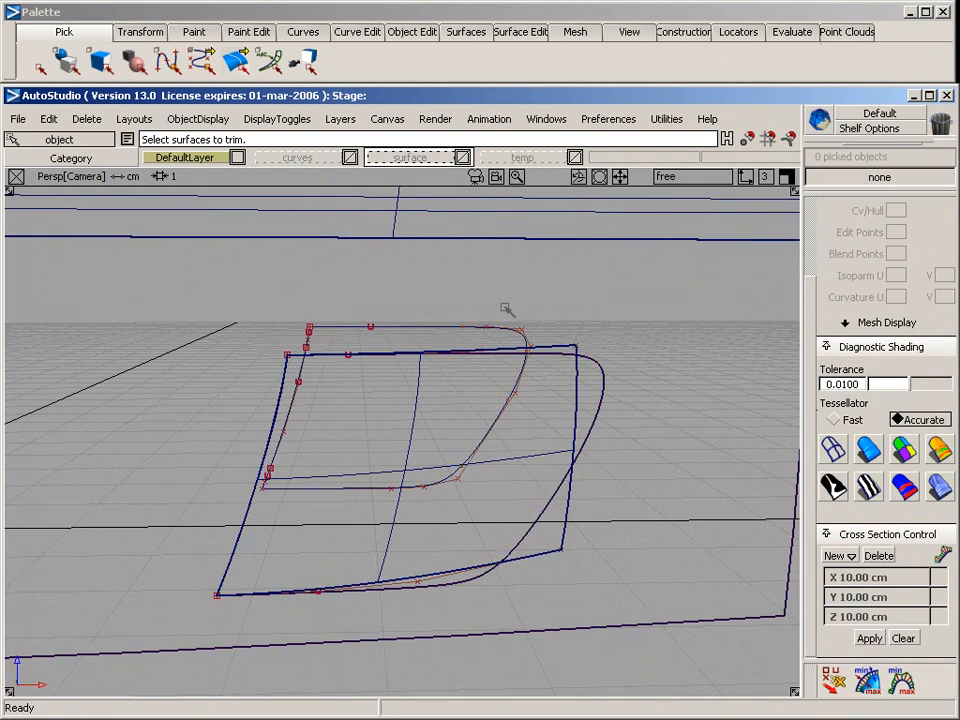
{"action": "left_click", "coordinate": [503, 394]}
{"action": "key", "text": "F6"}
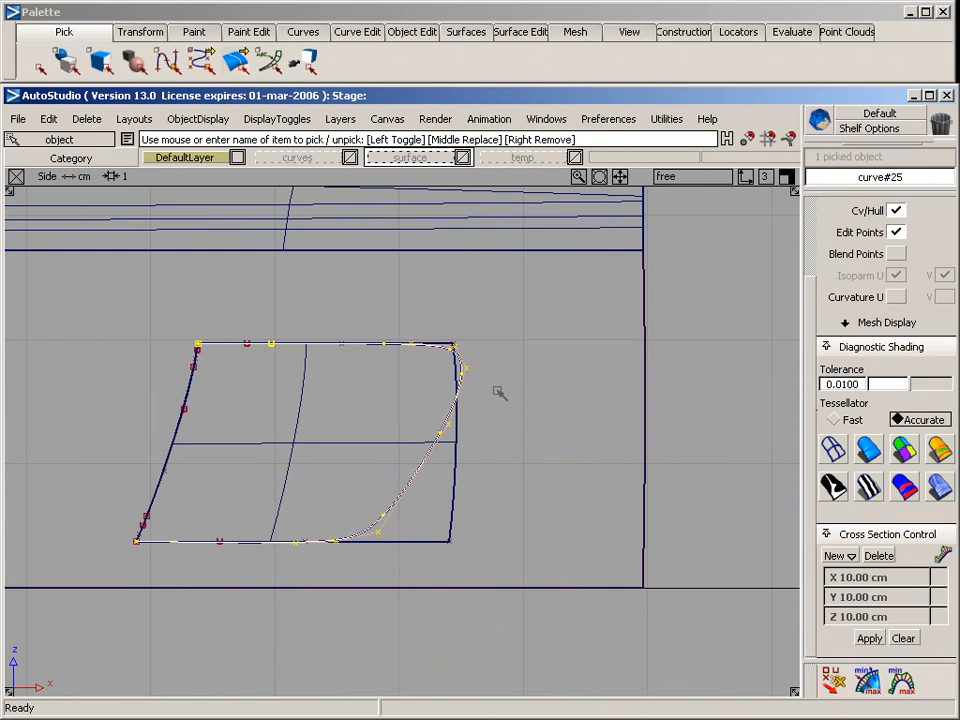
{"action": "left_click", "coordinate": [292, 388], "text": "ctrl+shift"}
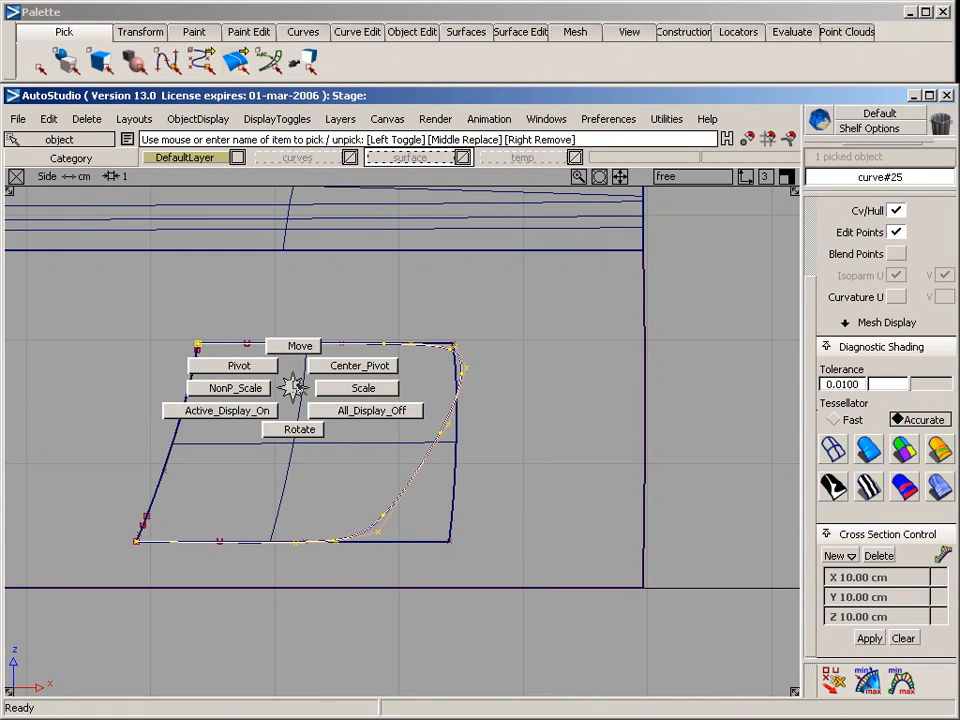
{"action": "left_click", "coordinate": [340, 365]}
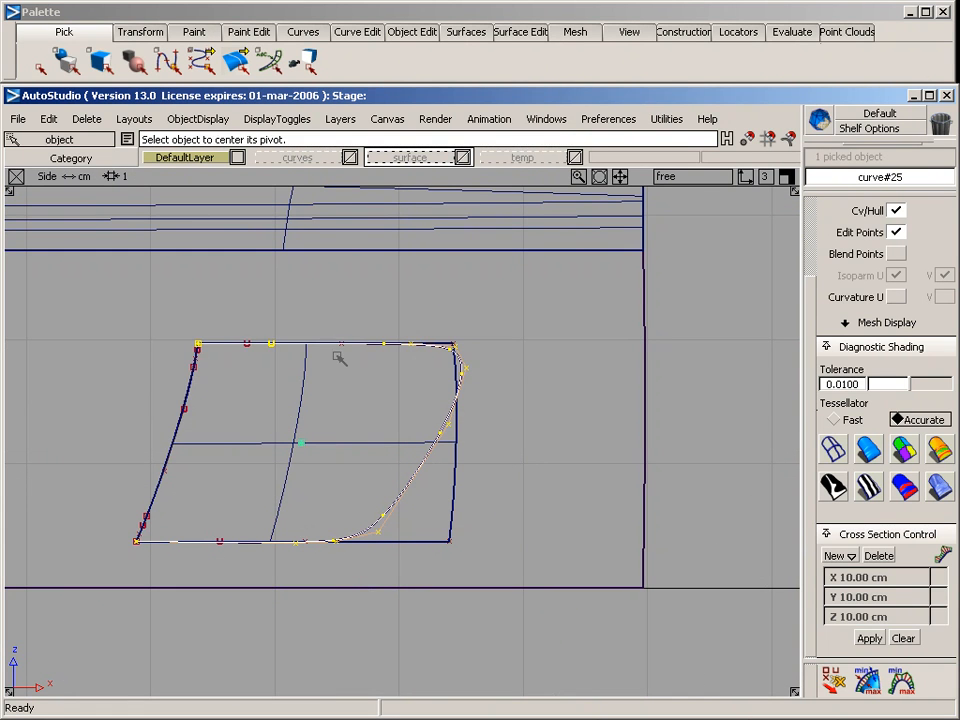
Duplicate the scoop outline curve and scale the copy down about its center to form a smaller inner outline
{"action": "left_click", "coordinate": [50, 118]}
{"action": "mouse_move", "coordinate": [200, 356]}
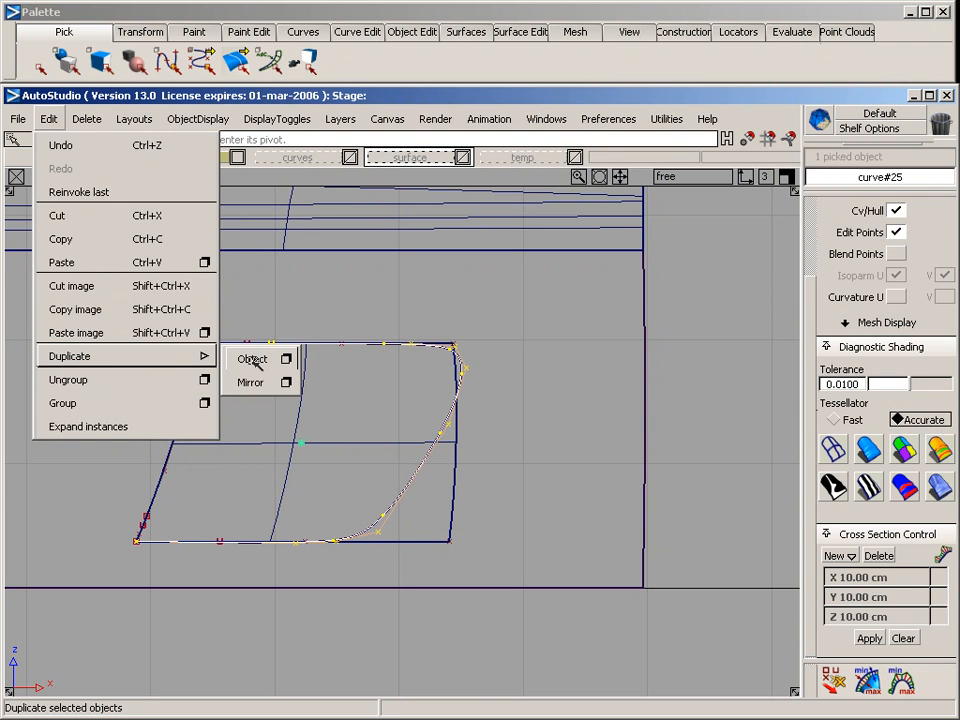
{"action": "left_click", "coordinate": [252, 362]}
{"action": "left_click_drag", "start_coordinate": [272, 229], "coordinate": [346, 298], "text": "ctrl+shift"}
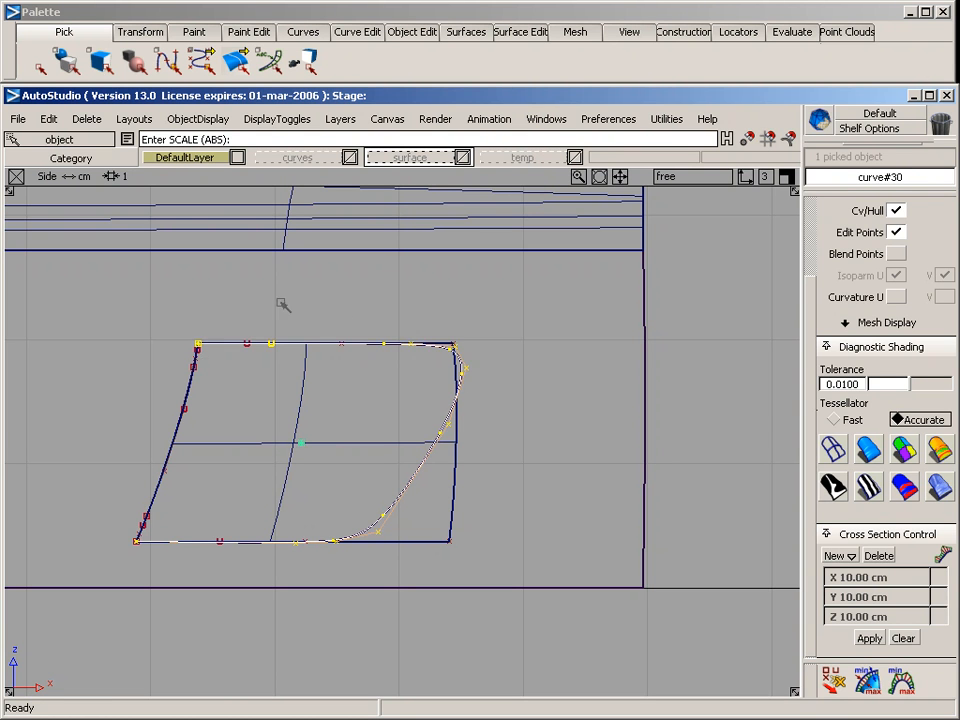
{"action": "left_click_drag", "start_coordinate": [283, 305], "coordinate": [246, 316]}
{"action": "left_click_drag", "start_coordinate": [119, 372], "coordinate": [204, 364], "text": "ctrl+shift"}
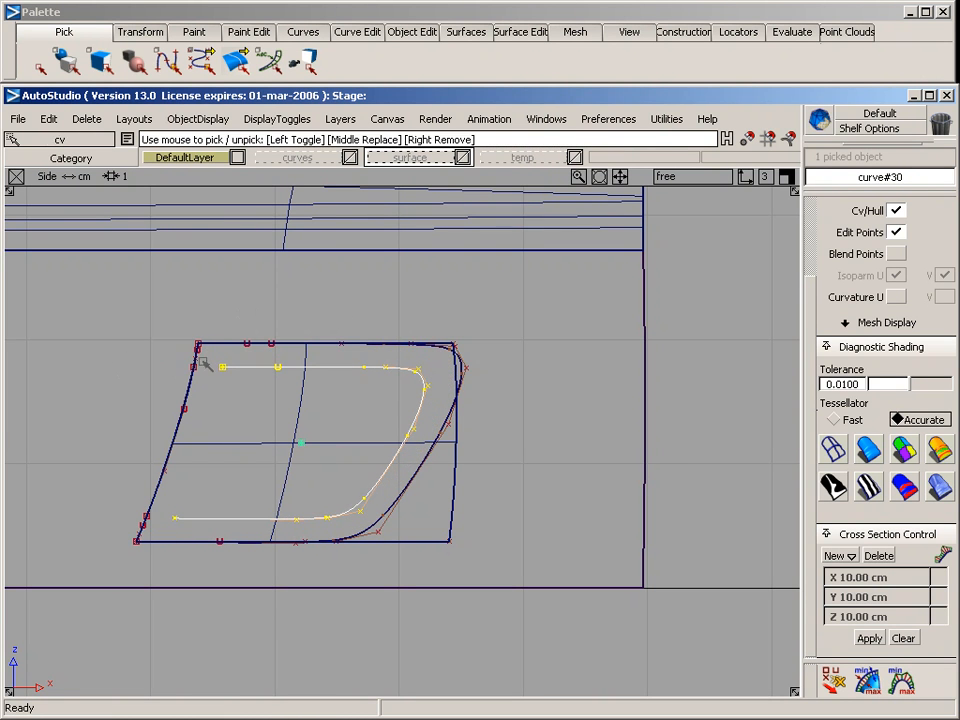
Move the inner outline's upper and lower end CVs onto the slanted curve, snapping them to its two split points
{"action": "left_click", "coordinate": [204, 364]}
{"action": "right_click_drag", "start_coordinate": [242, 417], "coordinate": [224, 336], "text": "ctrl+shift"}
{"action": "left_click", "coordinate": [203, 382], "text": "ctrl"}
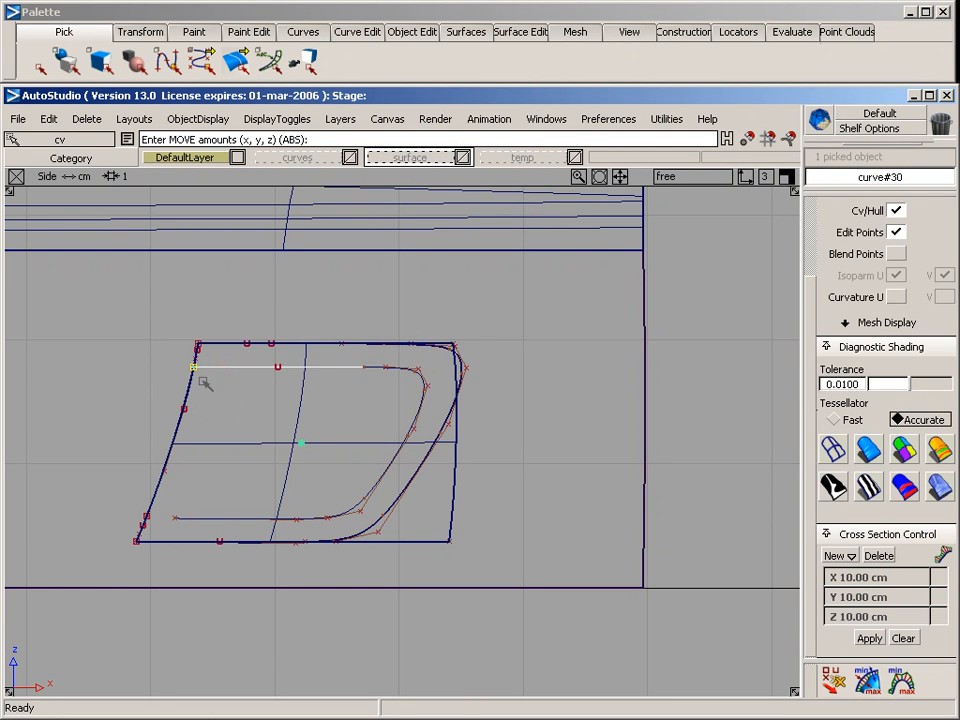
{"action": "left_click_drag", "start_coordinate": [118, 489], "coordinate": [180, 497], "text": "ctrl+shift"}
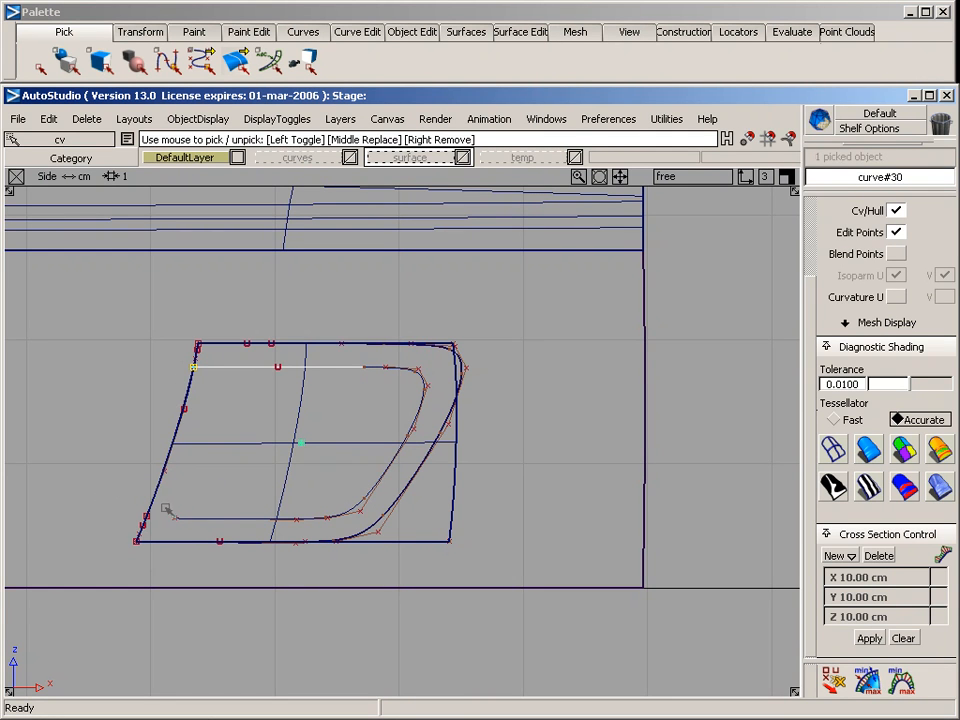
{"action": "middle_click_drag", "start_coordinate": [163, 505], "coordinate": [187, 524]}
{"action": "right_click_drag", "start_coordinate": [219, 498], "coordinate": [220, 423], "text": "ctrl+shift"}
{"action": "left_click", "coordinate": [155, 520], "text": "ctrl"}
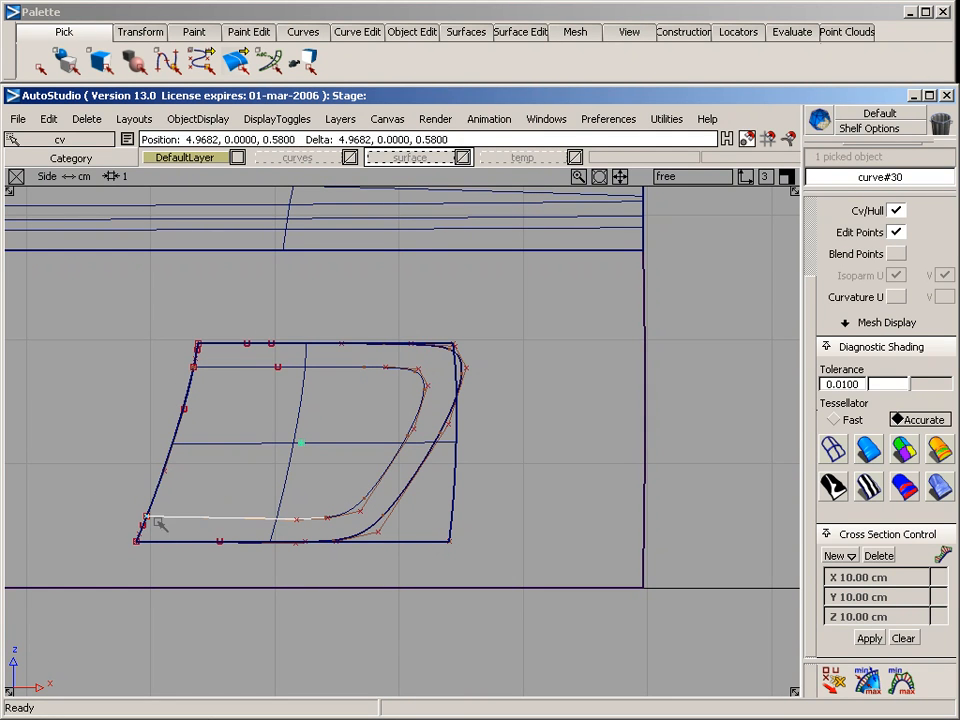
Project the smaller inner outline curve from the side view onto the inward-curving scoop surface
{"action": "mouse_move", "coordinate": [233, 511]}
{"action": "left_mouse_down", "text": "ctrl+shift"}
{"action": "mouse_move", "coordinate": [243, 418]}
{"action": "mouse_move", "coordinate": [316, 382]}
{"action": "left_mouse_up", "text": "ctrl+shift"}
{"action": "left_click_drag", "start_coordinate": [316, 382], "coordinate": [270, 404]}
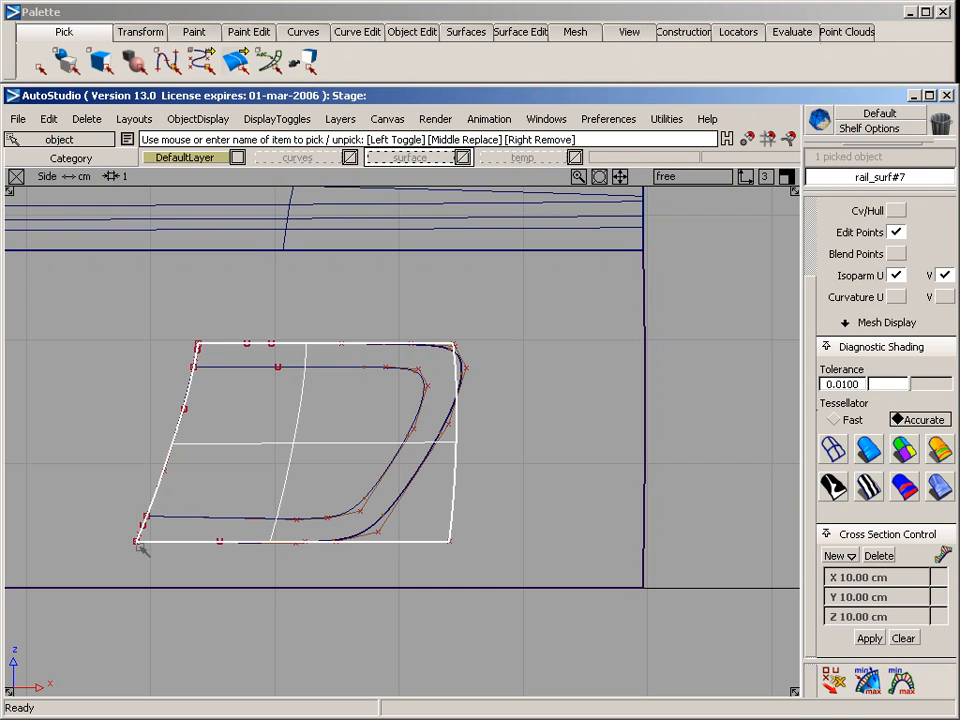
{"action": "left_click", "coordinate": [512, 31]}
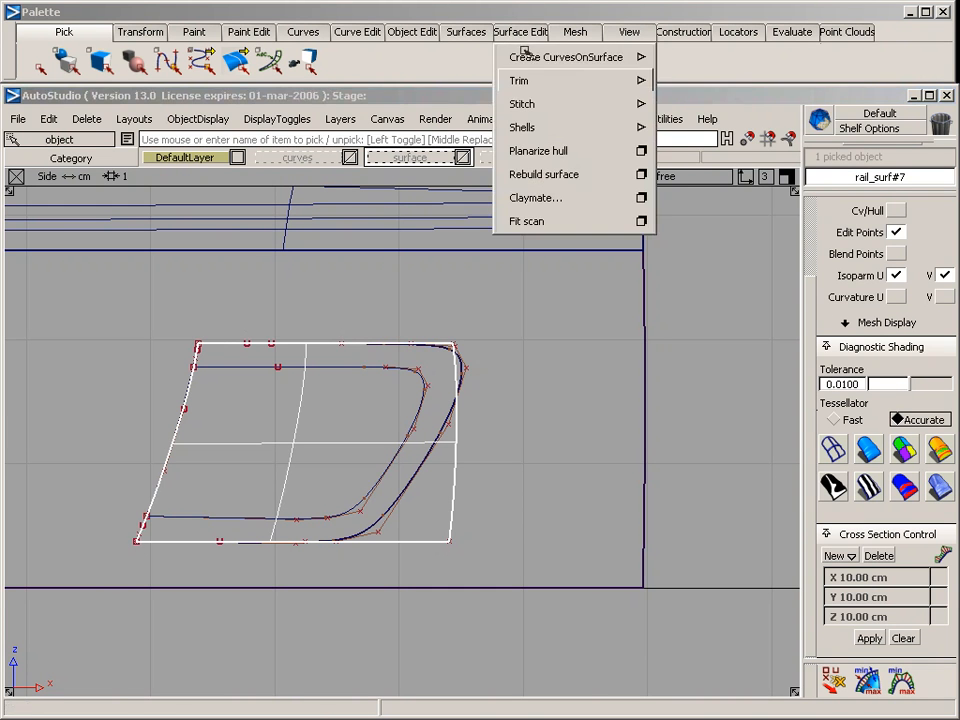
{"action": "mouse_move", "coordinate": [560, 57]}
{"action": "left_click", "coordinate": [690, 57]}
{"action": "left_click", "coordinate": [340, 368]}
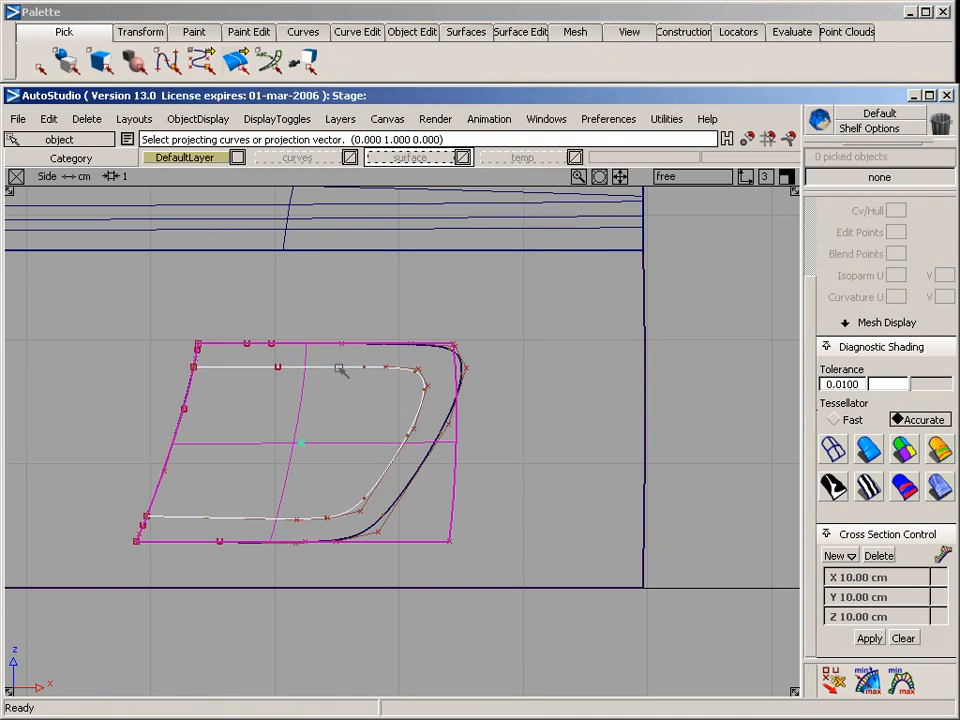
{"action": "key", "text": "space"}
{"action": "key", "text": "F8"}
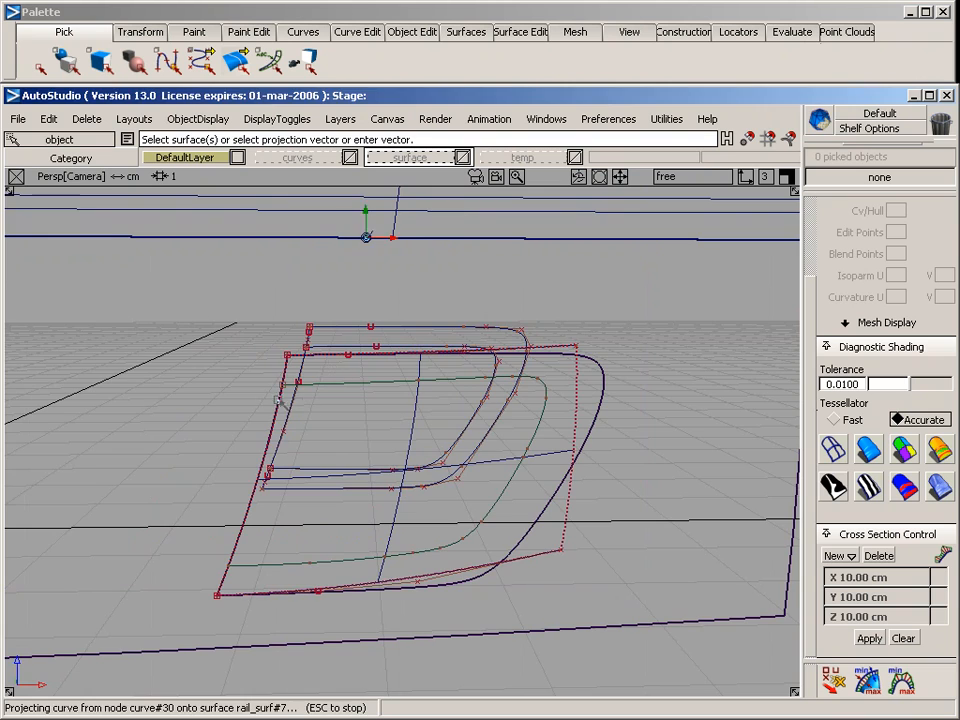
Trim the scoop surface along the projected inner outline, keeping the region inside it
{"action": "left_click_drag", "start_coordinate": [336, 372], "coordinate": [570, 399], "text": "alt+shift"}
{"action": "left_click_drag", "start_coordinate": [435, 279], "coordinate": [438, 376], "text": "ctrl+shift"}
{"action": "left_click", "coordinate": [427, 377]}
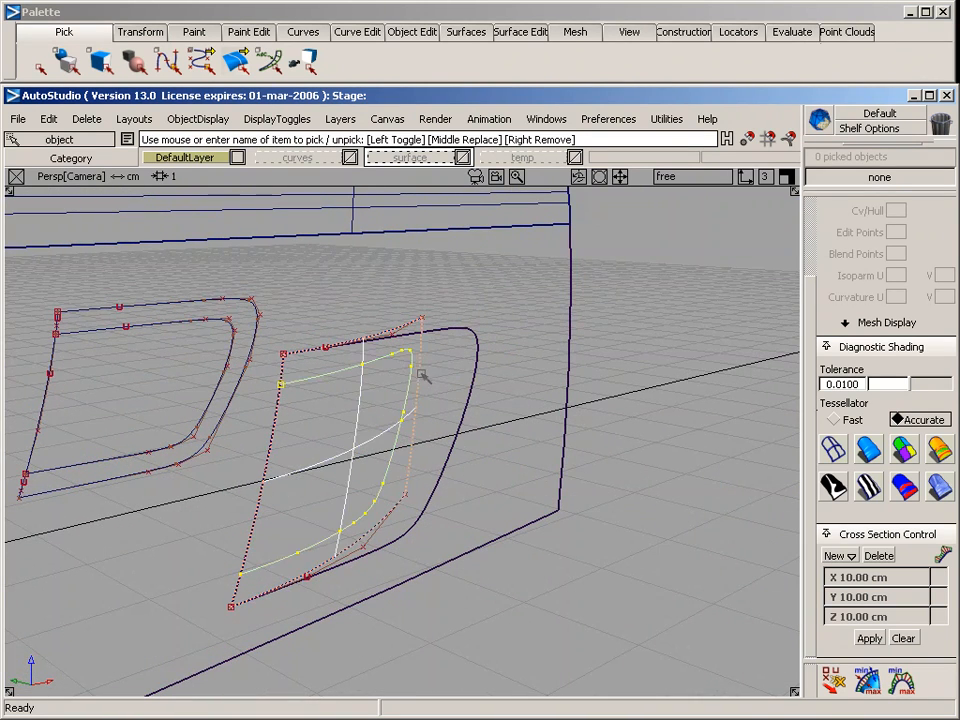
{"action": "left_click", "coordinate": [510, 33]}
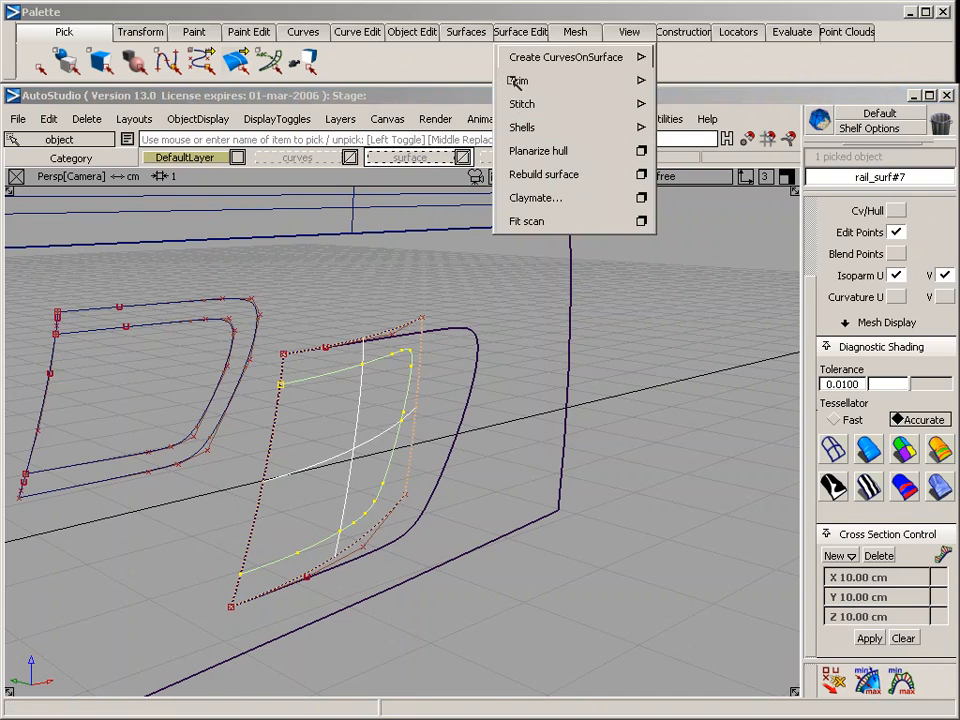
{"action": "mouse_move", "coordinate": [530, 80]}
{"action": "left_click", "coordinate": [684, 81]}
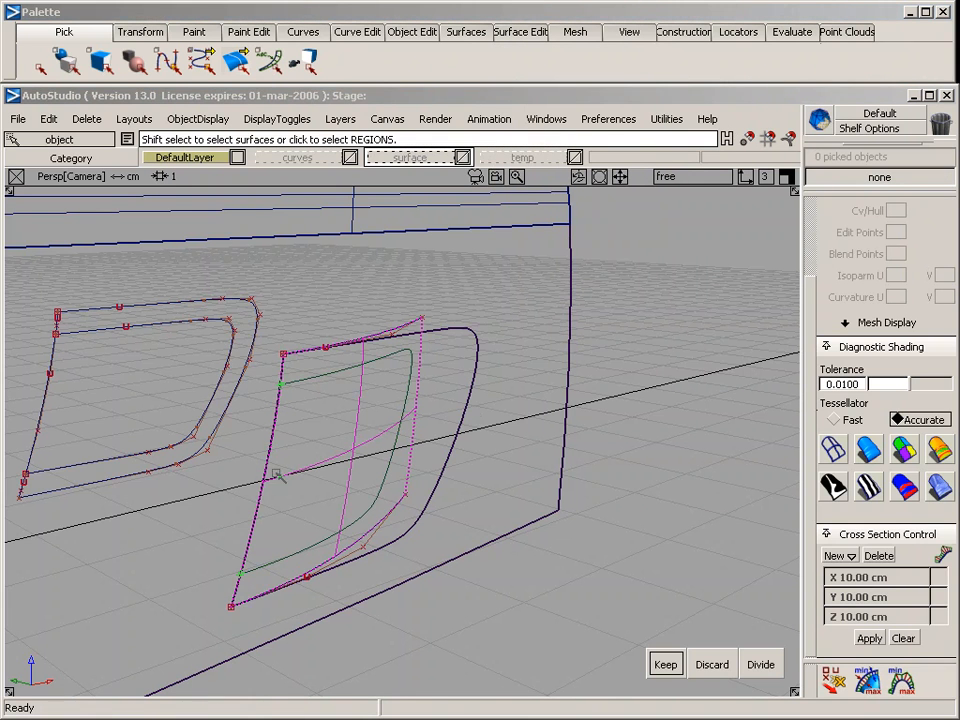
{"action": "left_click", "coordinate": [336, 412]}
{"action": "key", "text": "space"}
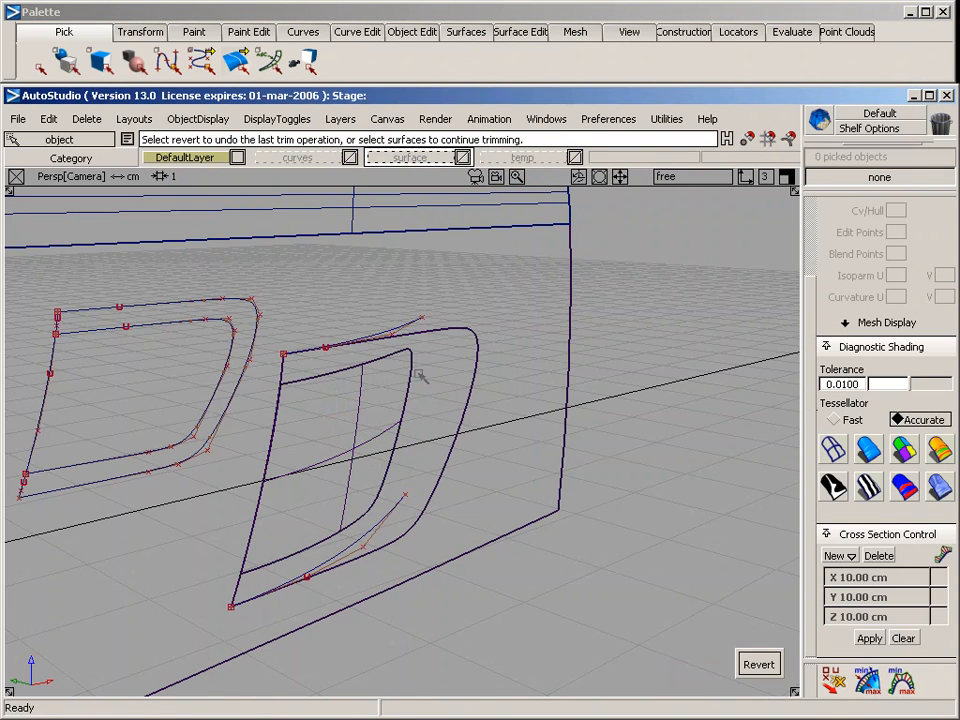
{"action": "left_click", "coordinate": [503, 440]}
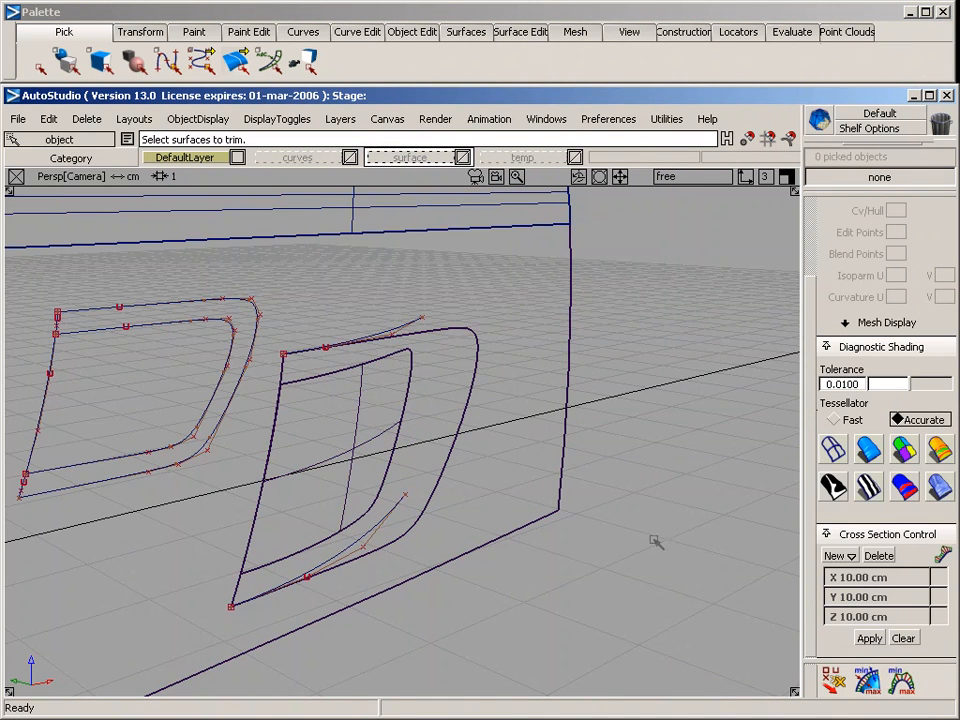
Examine the gap between the trimmed scoop surface and the side opening in shaded display from several angles
{"action": "left_click", "coordinate": [868, 450]}
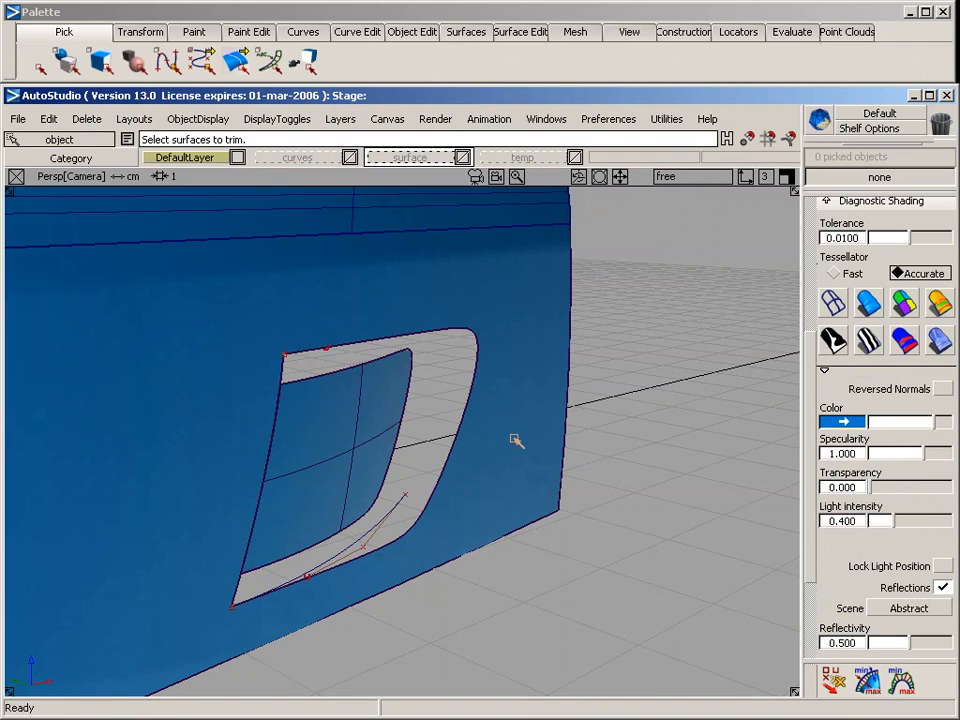
{"action": "mouse_move", "coordinate": [677, 561]}
{"action": "left_mouse_down", "text": "alt+shift"}
{"action": "mouse_move", "coordinate": [133, 542]}
{"action": "mouse_move", "coordinate": [441, 534]}
{"action": "mouse_move", "coordinate": [47, 446]}
{"action": "left_mouse_up", "text": "alt+shift"}
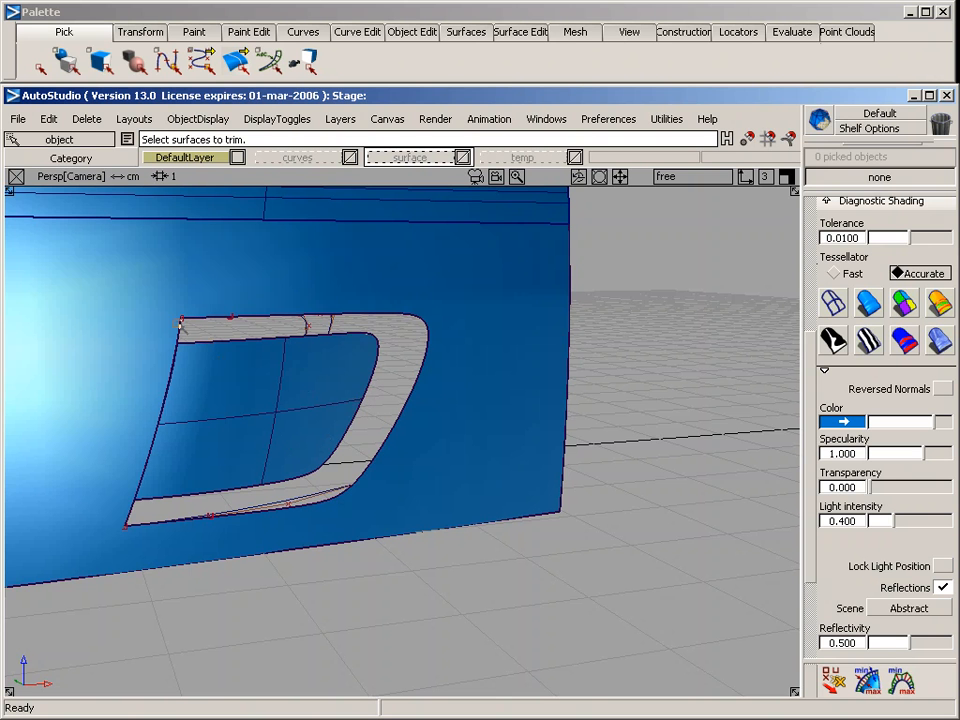
{"action": "key", "text": "shift+alt"}
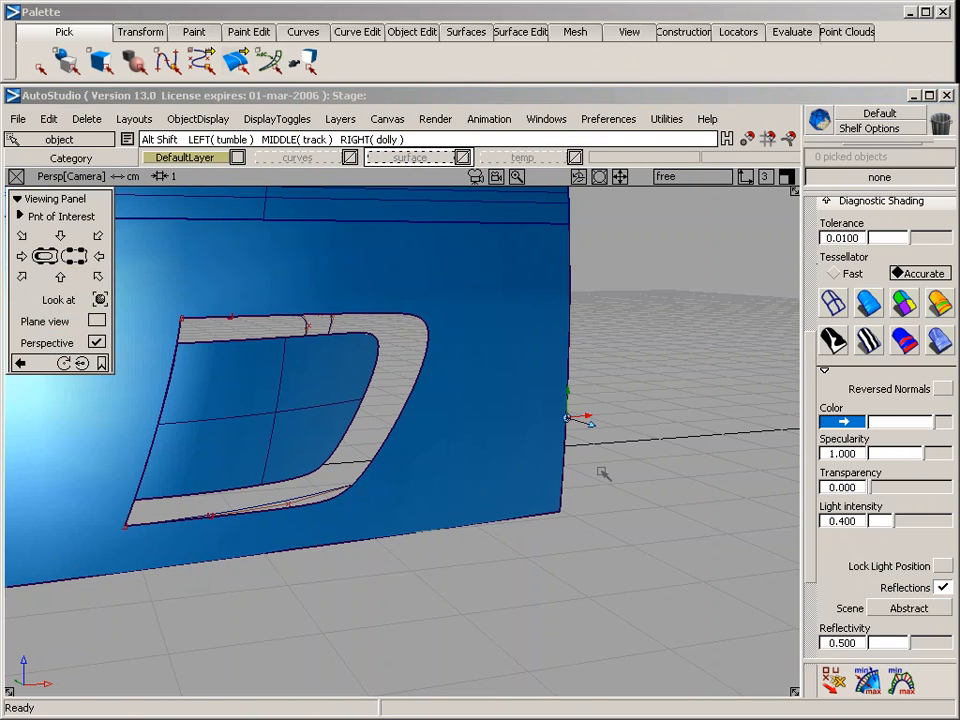
{"action": "left_click_drag", "start_coordinate": [628, 468], "coordinate": [400, 430], "text": "alt+shift"}
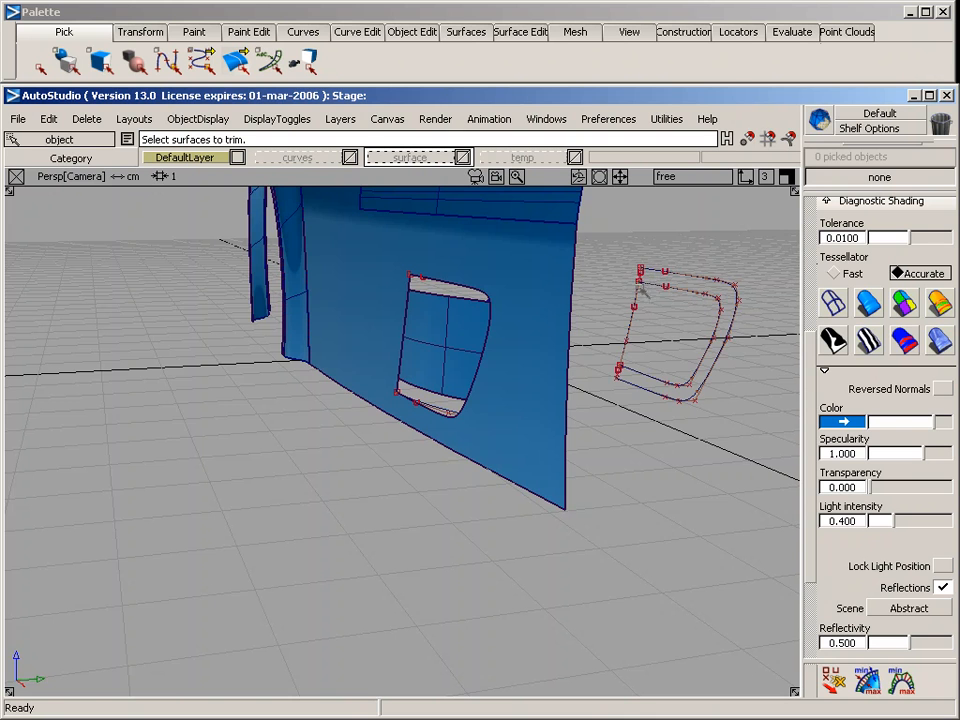
{"action": "left_click_drag", "start_coordinate": [296, 456], "coordinate": [610, 474], "text": "alt+shift"}
{"action": "middle_click_drag", "start_coordinate": [333, 461], "coordinate": [432, 463], "text": "alt+shift"}
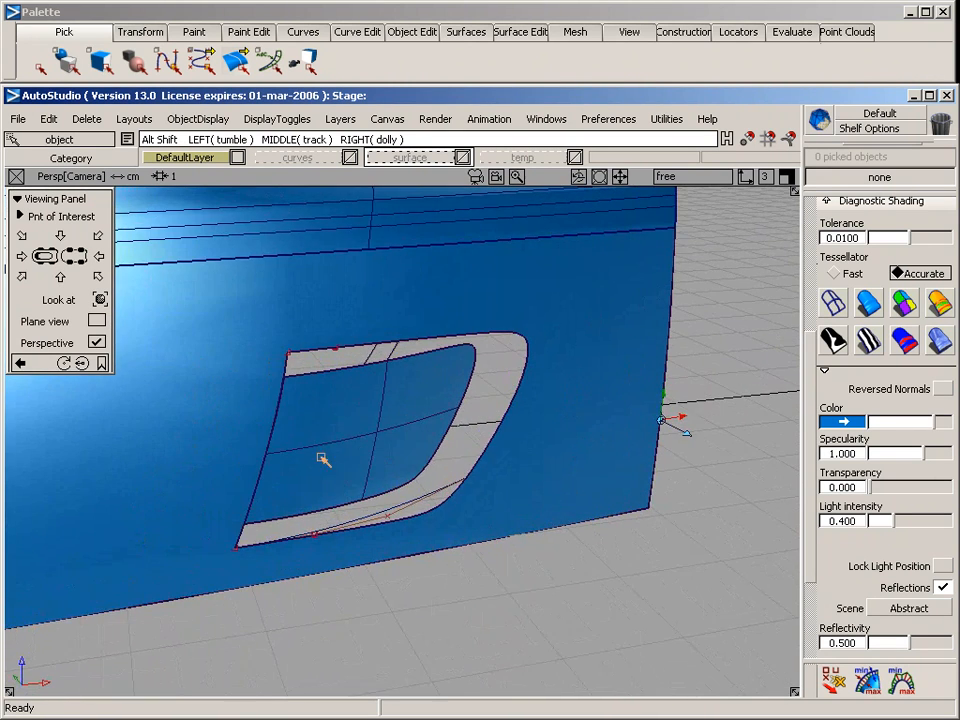
{"action": "left_click_drag", "start_coordinate": [275, 447], "coordinate": [420, 444], "text": "alt+shift"}
{"action": "right_click_drag", "start_coordinate": [420, 444], "coordinate": [340, 440], "text": "alt+shift"}
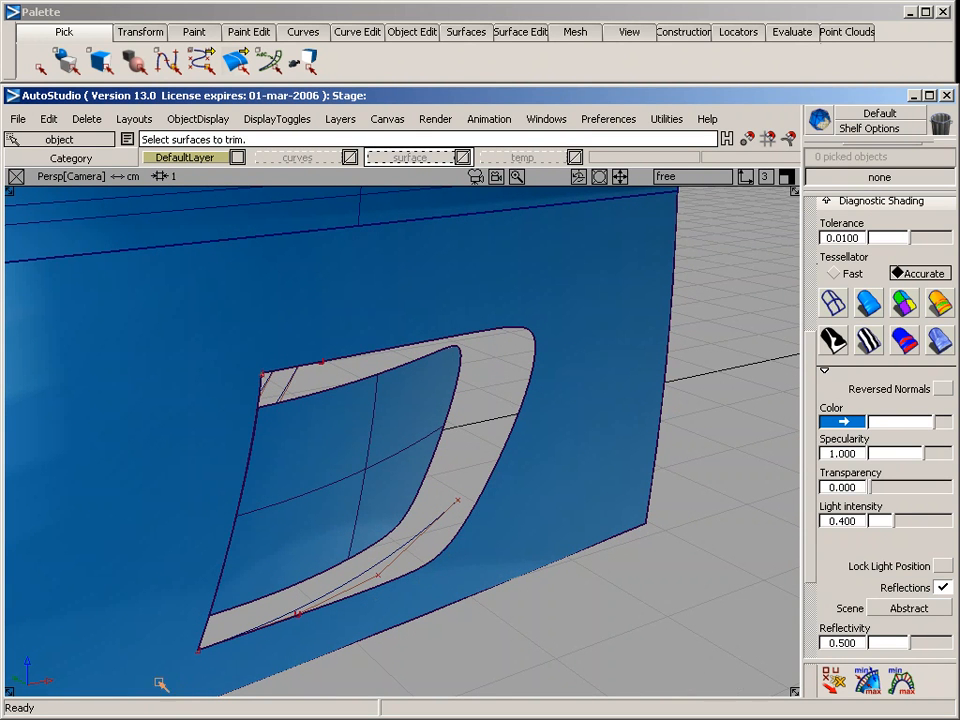
{"action": "left_click_drag", "start_coordinate": [459, 469], "coordinate": [525, 487], "text": "alt+shift"}
{"action": "left_click", "coordinate": [833, 302]}
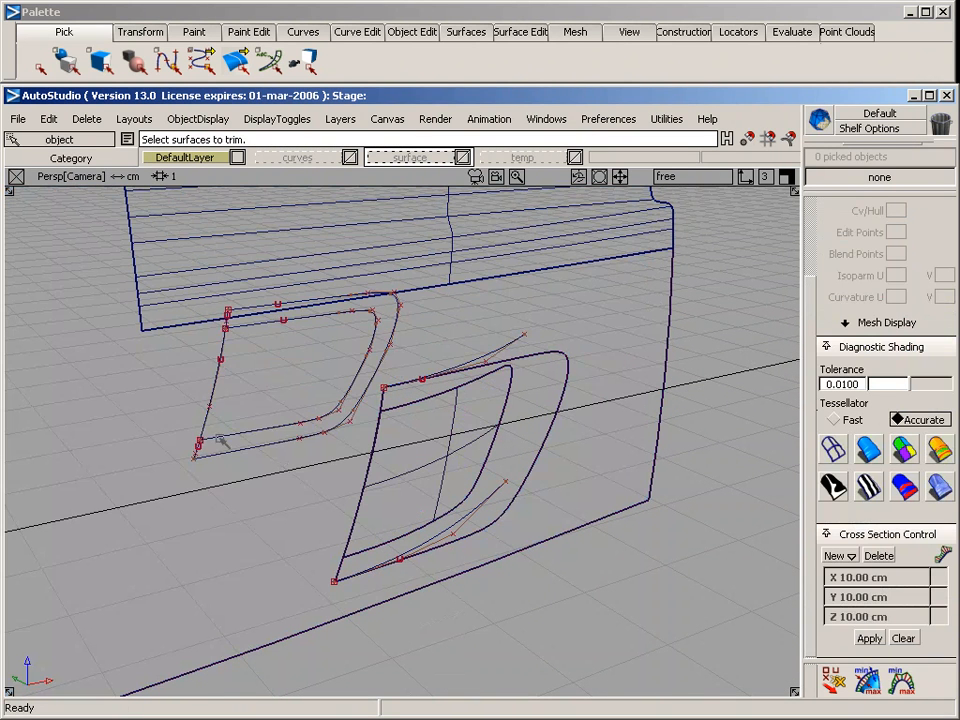
Hide the curves layer so that only the side and scoop surfaces are displayed
{"action": "left_click_drag", "start_coordinate": [196, 372], "coordinate": [230, 395], "text": "ctrl+shift"}
{"action": "left_click_drag", "start_coordinate": [189, 264], "coordinate": [596, 596]}
{"action": "left_click_drag", "start_coordinate": [292, 158], "coordinate": [303, 244]}
{"action": "left_click", "coordinate": [426, 380], "text": "alt+shift"}
{"action": "right_click_drag", "start_coordinate": [309, 338], "coordinate": [340, 346], "text": "alt+shift"}
Set up a Birail with two generation curves at TANGENT continuity and two rail curves at POSITION continuity
{"action": "left_click", "coordinate": [518, 32]}
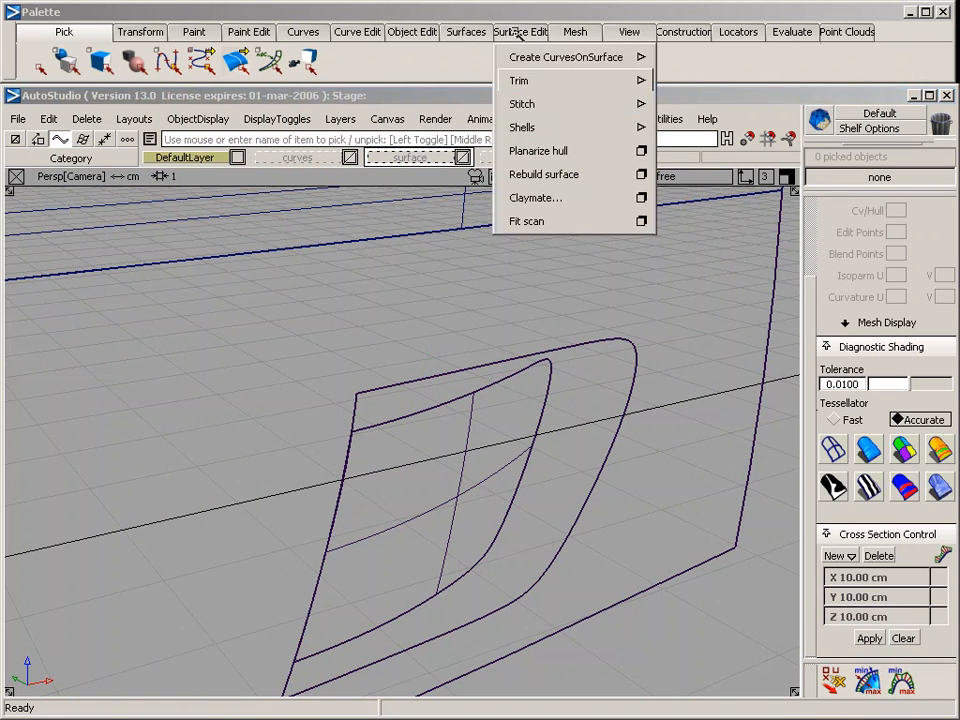
{"action": "left_click", "coordinate": [466, 32]}
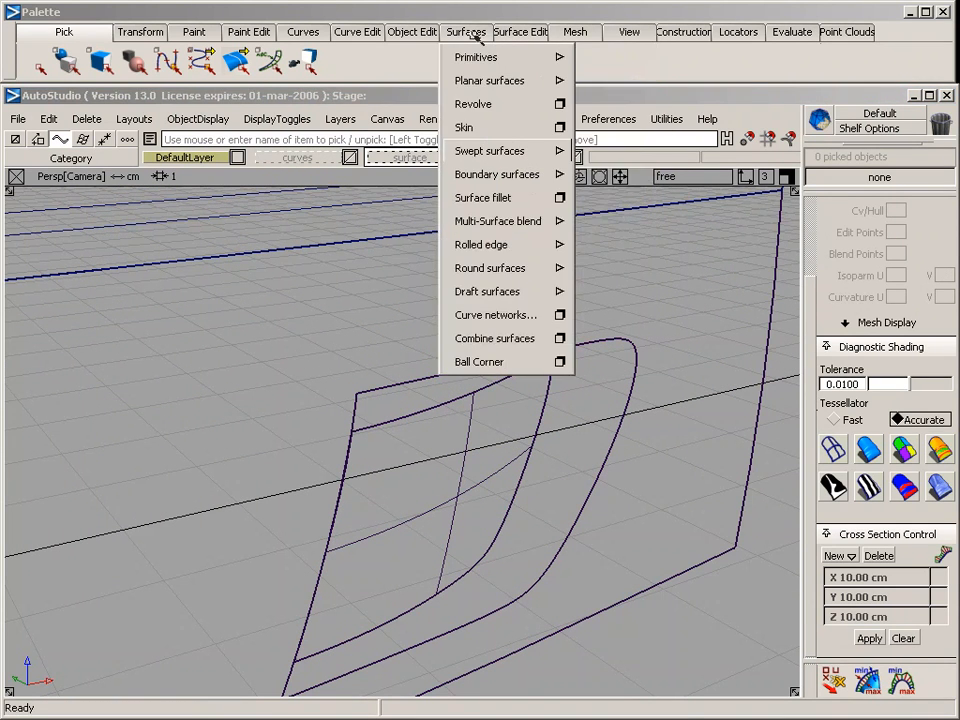
{"action": "mouse_move", "coordinate": [490, 150]}
{"action": "left_click", "coordinate": [663, 152]}
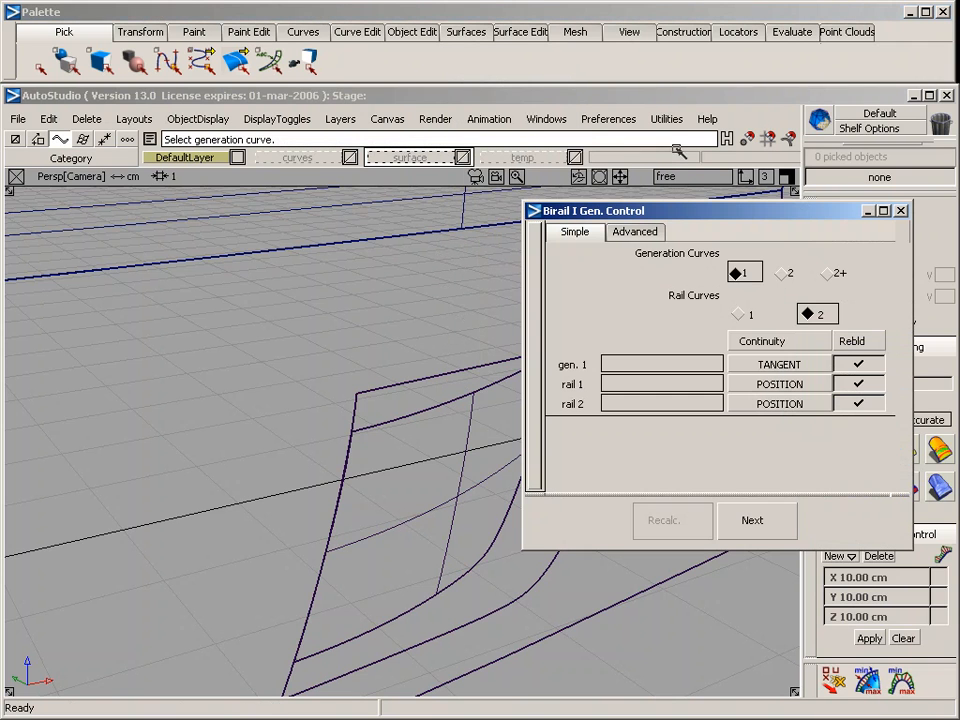
{"action": "left_click", "coordinate": [789, 272]}
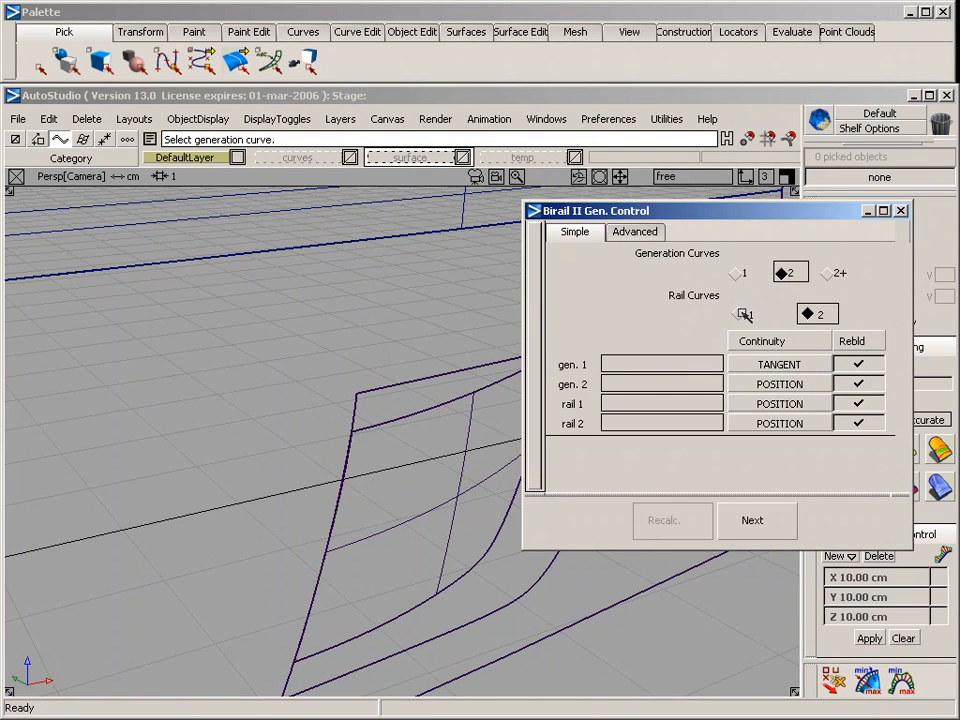
{"action": "left_click", "coordinate": [770, 363]}
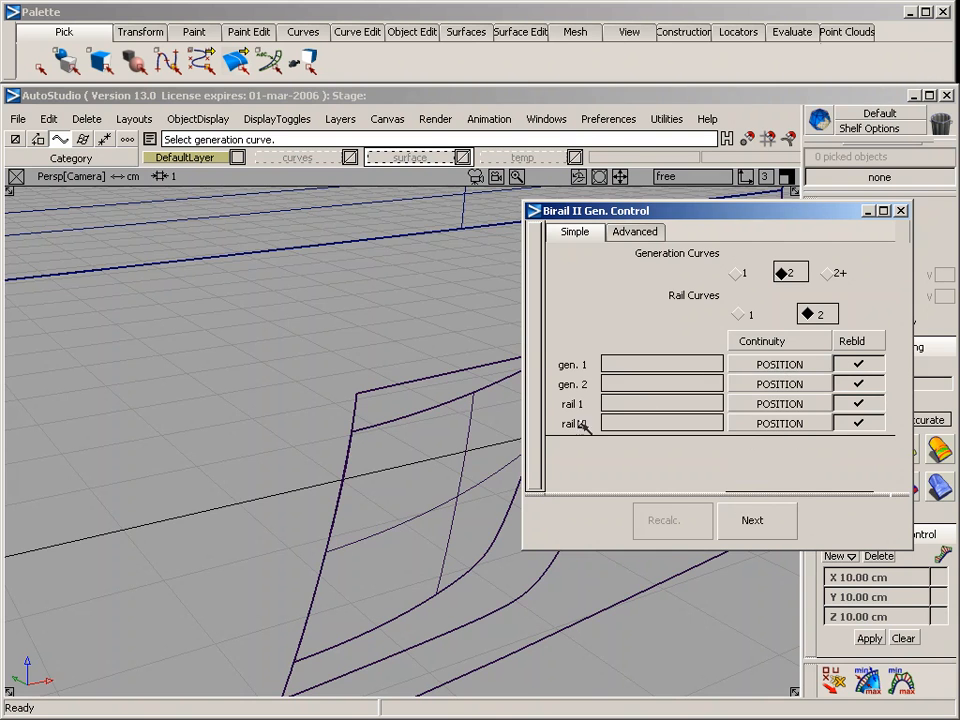
{"action": "middle_click_drag", "start_coordinate": [399, 423], "coordinate": [264, 348], "text": "alt+shift"}
{"action": "left_click", "coordinate": [784, 364]}
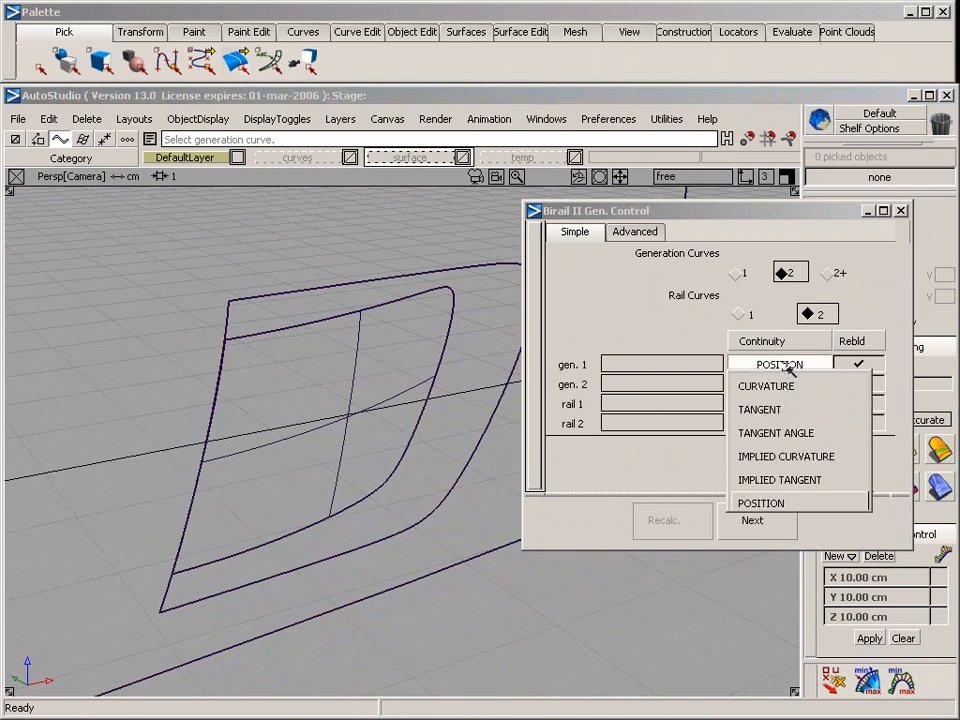
{"action": "left_click", "coordinate": [778, 409]}
{"action": "left_click", "coordinate": [780, 384]}
{"action": "left_click", "coordinate": [778, 428]}
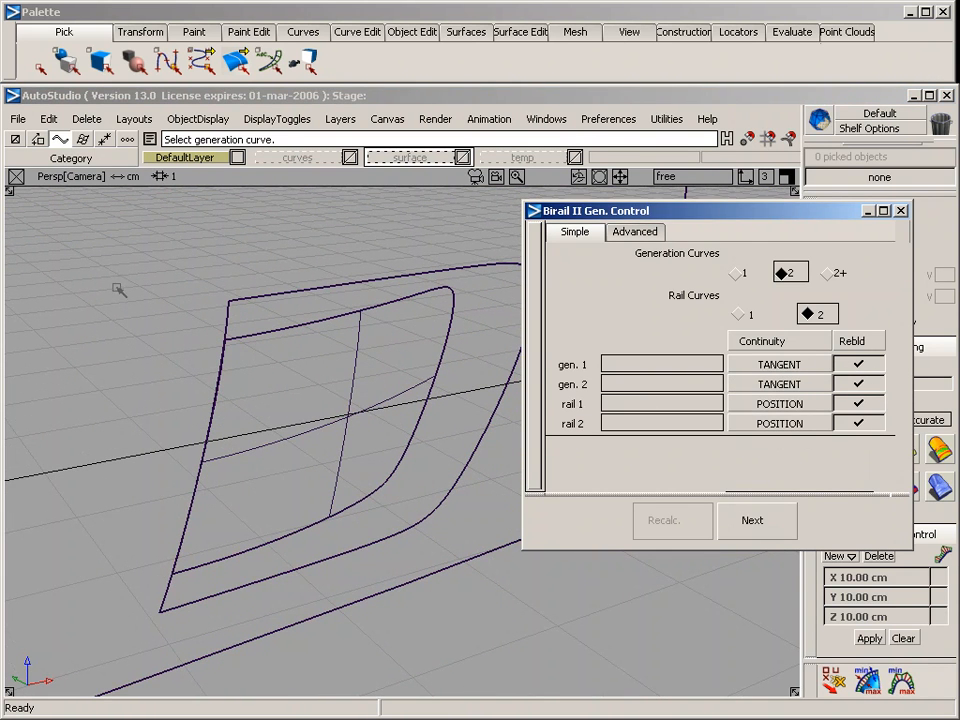
Build the birail surface from the two short end edges as generation curves, with the side opening and scoop outline edges as rails
{"action": "left_click", "coordinate": [229, 320]}
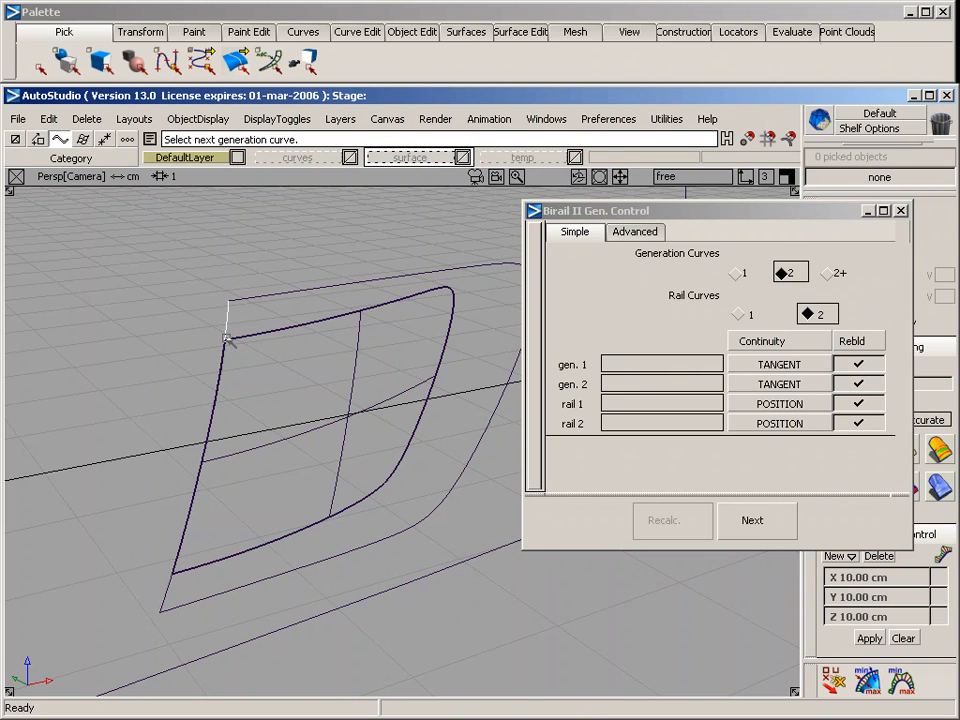
{"action": "left_click", "coordinate": [171, 592]}
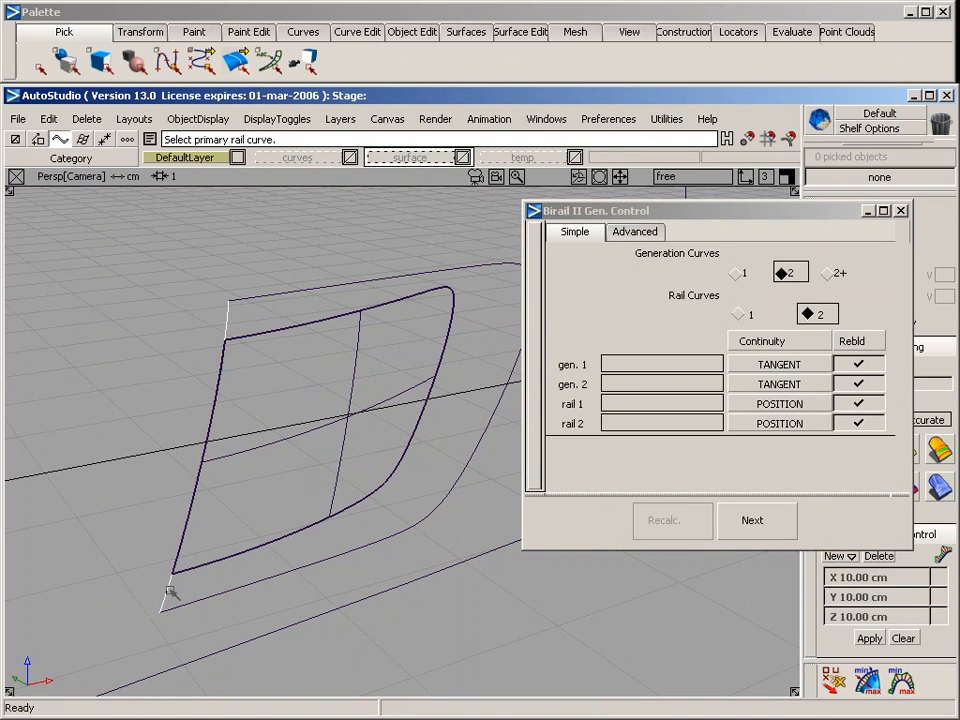
{"action": "left_click", "coordinate": [329, 287]}
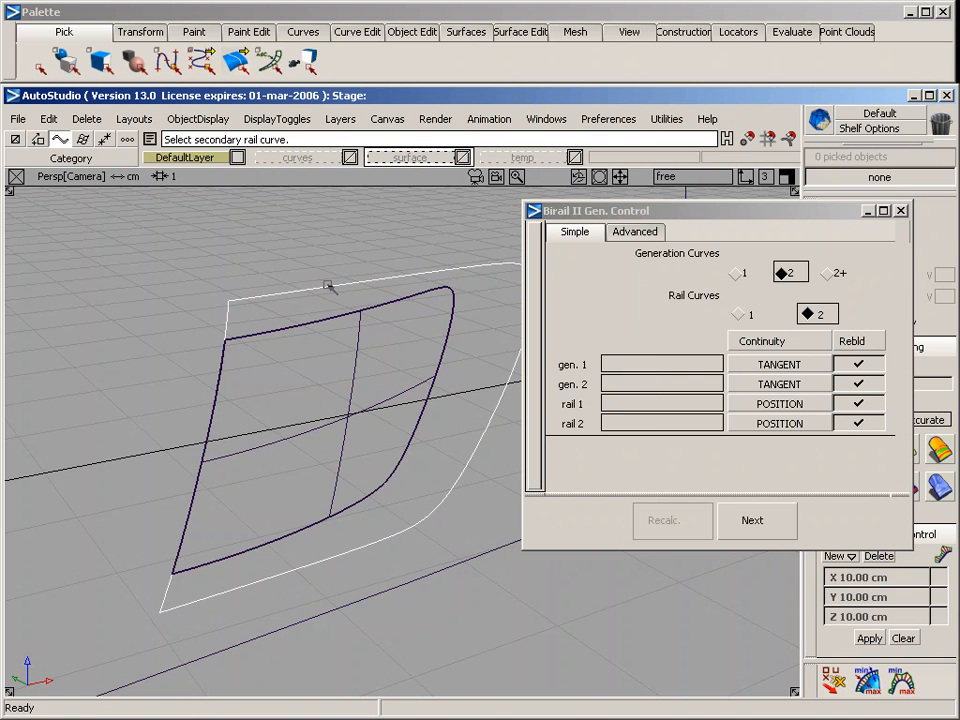
{"action": "left_click", "coordinate": [319, 306]}
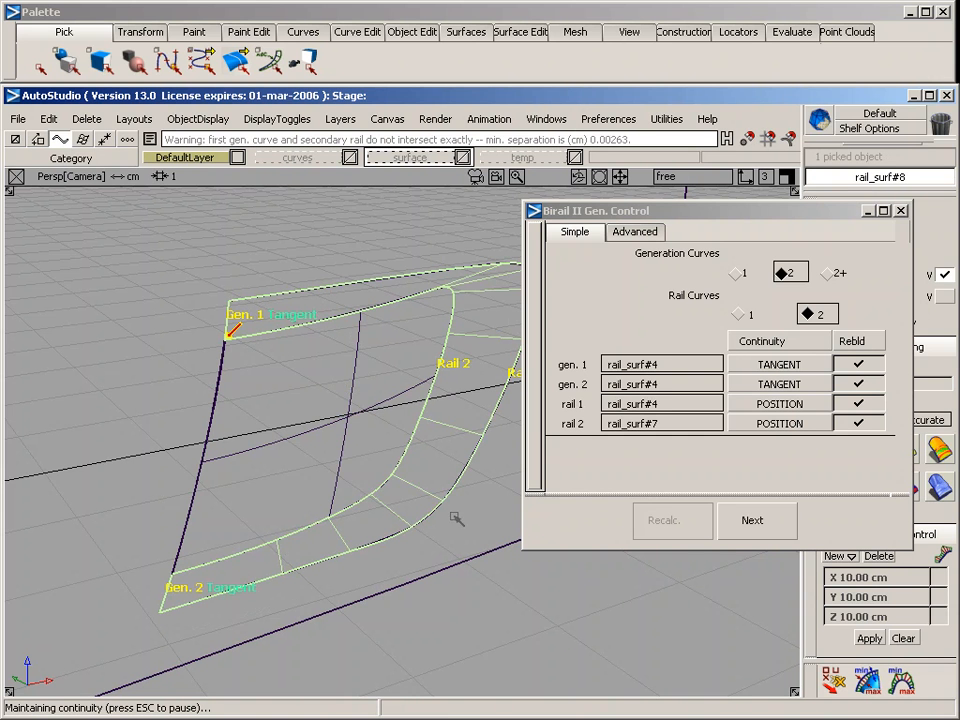
{"action": "left_click", "coordinate": [450, 564]}
Examine the new transition surface between the side opening and the scoop in shaded display from several angles and distances
{"action": "left_click_drag", "start_coordinate": [450, 564], "coordinate": [457, 499], "text": "alt+shift"}
{"action": "right_click_drag", "start_coordinate": [457, 499], "coordinate": [432, 404], "text": "alt+shift"}
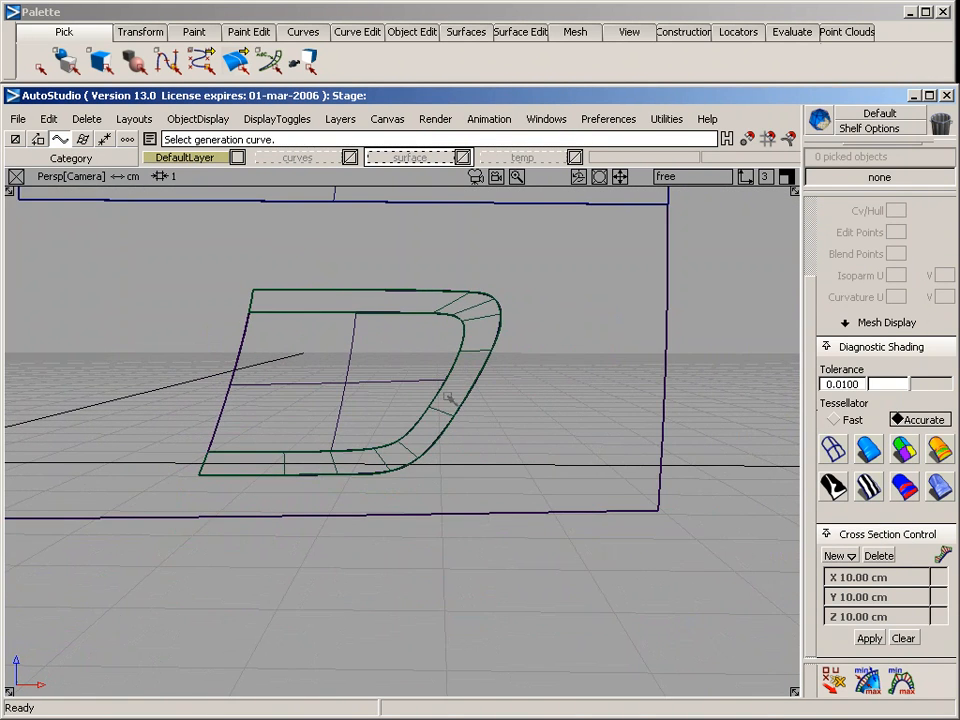
{"action": "left_click_drag", "start_coordinate": [450, 398], "coordinate": [313, 514], "text": "alt+shift"}
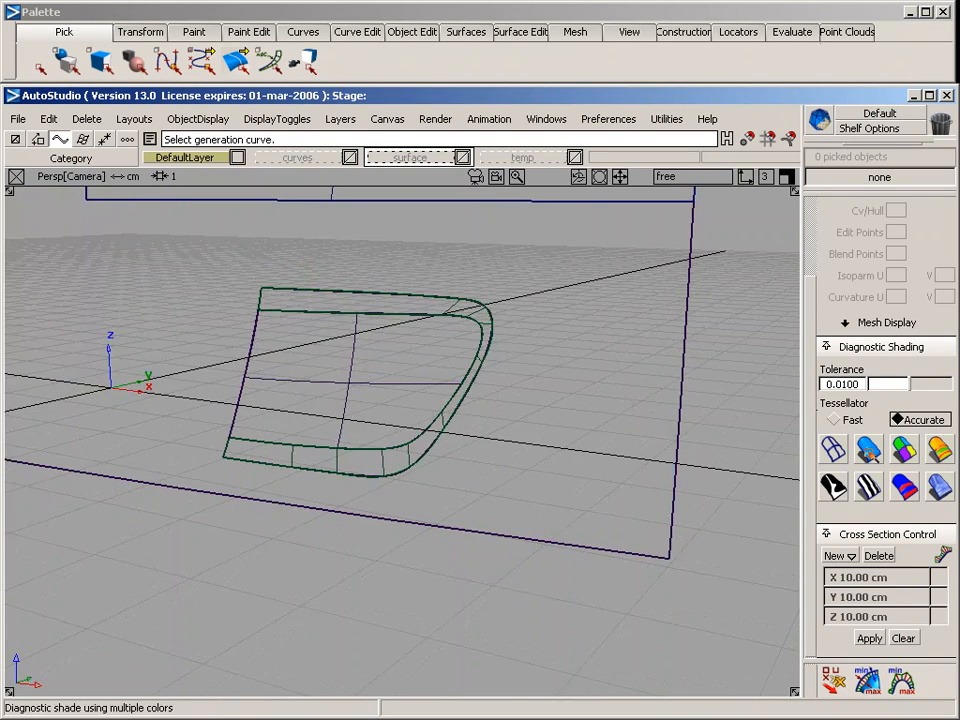
{"action": "left_click", "coordinate": [868, 449]}
{"action": "mouse_move", "coordinate": [628, 493]}
{"action": "left_mouse_down", "text": "alt+shift"}
{"action": "mouse_move", "coordinate": [420, 480]}
{"action": "mouse_move", "coordinate": [169, 510]}
{"action": "mouse_move", "coordinate": [673, 451]}
{"action": "mouse_move", "coordinate": [349, 476]}
{"action": "mouse_move", "coordinate": [643, 454]}
{"action": "mouse_move", "coordinate": [401, 467]}
{"action": "mouse_move", "coordinate": [378, 512]}
{"action": "mouse_move", "coordinate": [174, 489]}
{"action": "left_mouse_up", "text": "alt+shift"}
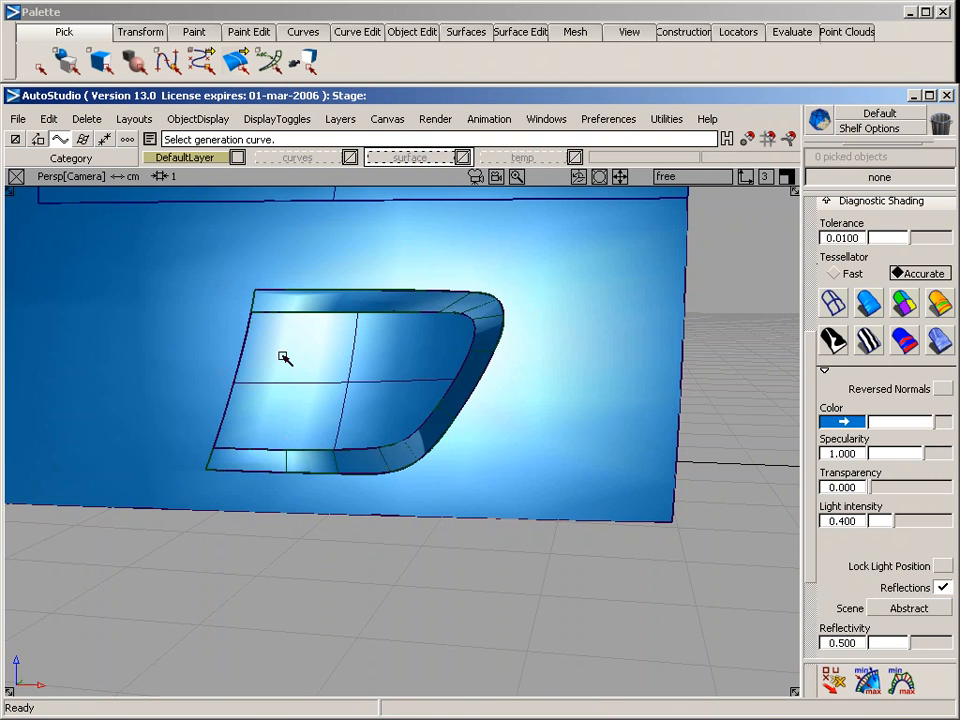
{"action": "left_click_drag", "start_coordinate": [285, 405], "coordinate": [357, 319], "text": "alt+shift"}
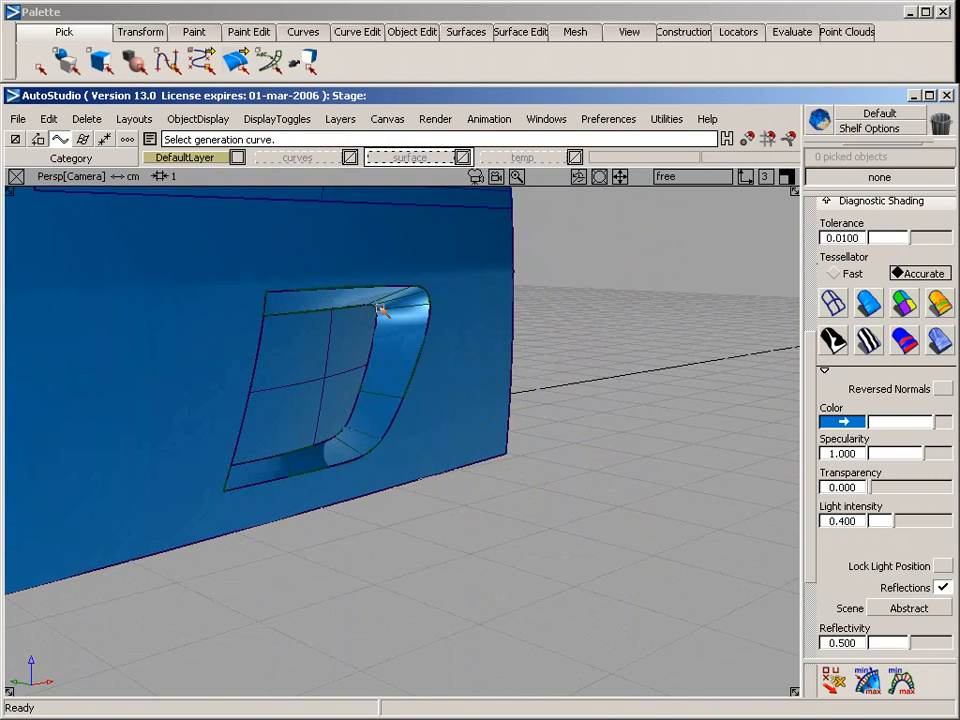
{"action": "left_click_drag", "start_coordinate": [497, 396], "coordinate": [310, 380], "text": "alt+shift"}
{"action": "mouse_move", "coordinate": [598, 391]}
{"action": "left_mouse_down", "text": "alt+shift"}
{"action": "mouse_move", "coordinate": [439, 354]}
{"action": "mouse_move", "coordinate": [350, 348]}
{"action": "left_mouse_up", "text": "alt+shift"}
{"action": "right_click_drag", "start_coordinate": [416, 352], "coordinate": [321, 336], "text": "alt+shift"}
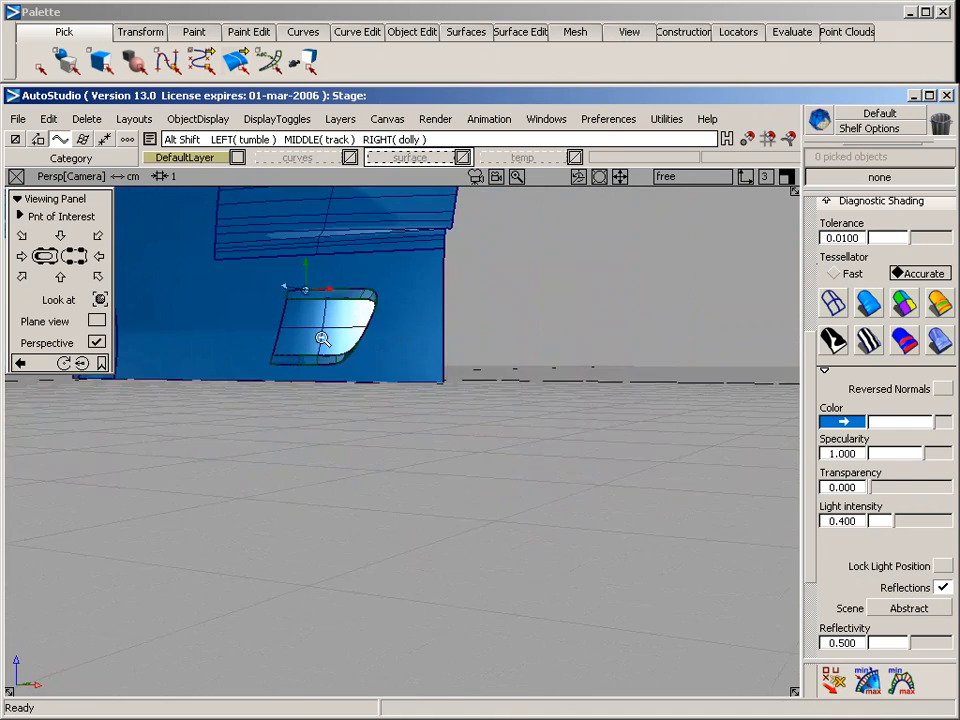
{"action": "middle_click_drag", "start_coordinate": [335, 330], "coordinate": [606, 444], "text": "alt+shift"}
{"action": "left_click_drag", "start_coordinate": [320, 440], "coordinate": [672, 454], "text": "alt+shift"}
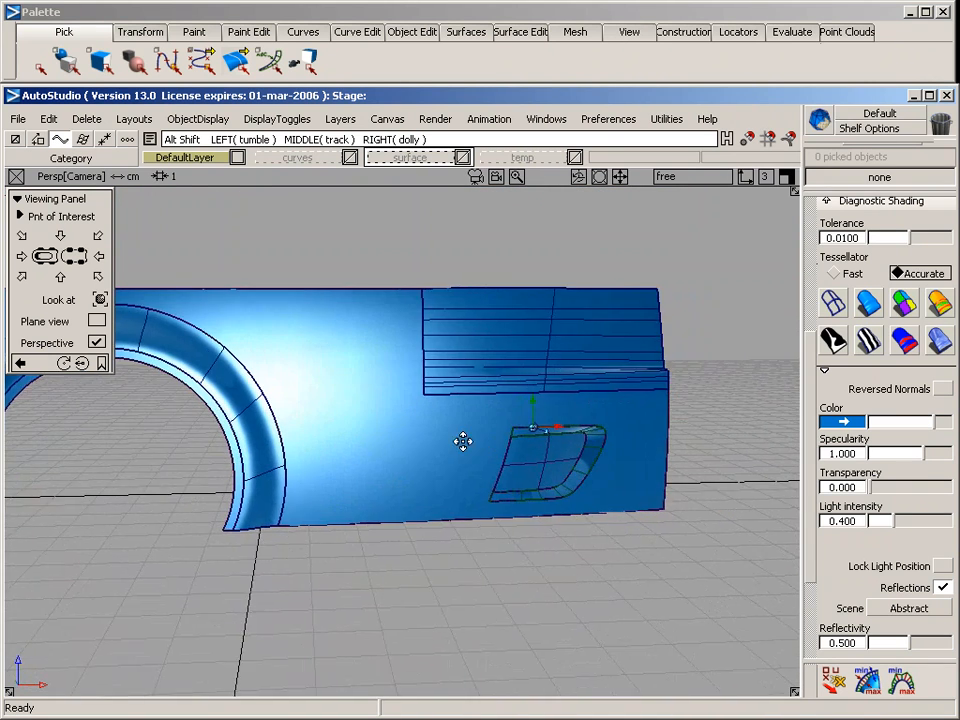
{"action": "middle_click_drag", "start_coordinate": [460, 441], "coordinate": [463, 444], "text": "alt+shift"}
{"action": "left_click_drag", "start_coordinate": [463, 444], "coordinate": [418, 441], "text": "alt+shift"}
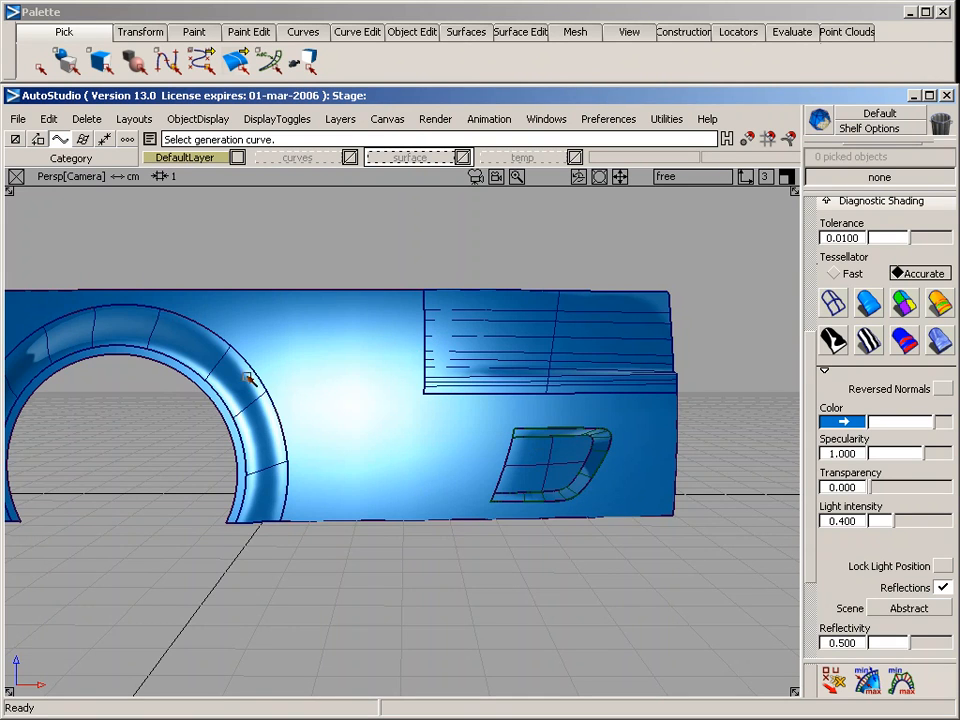
{"action": "left_click_drag", "start_coordinate": [326, 347], "coordinate": [716, 350], "text": "alt+shift"}
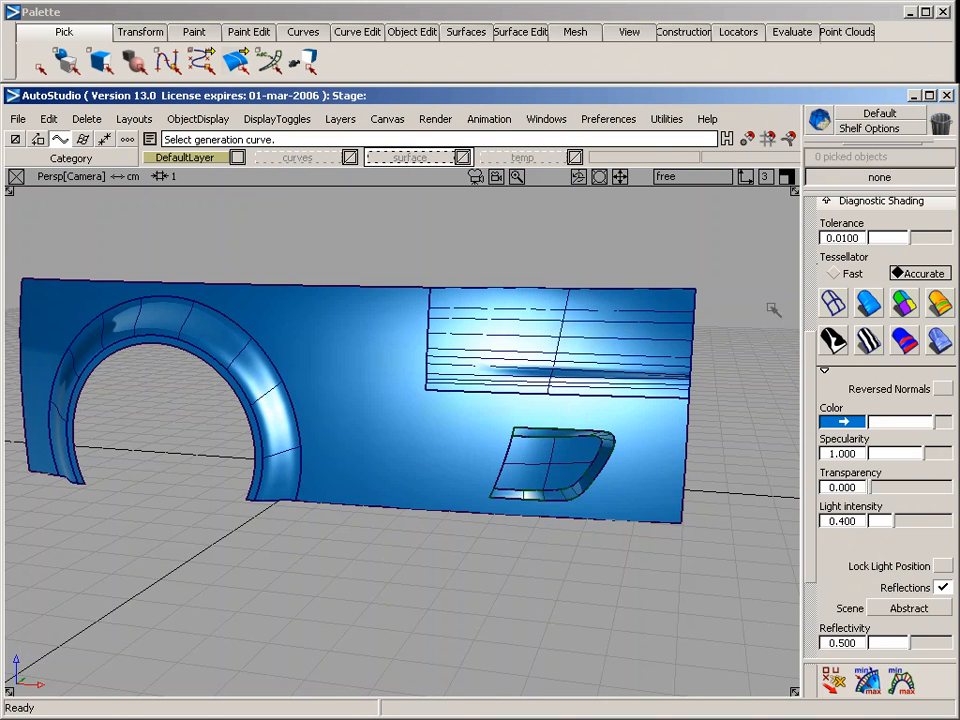
Return to wireframe display, assign the new surface to the surface layer and hide that layer
{"action": "left_click", "coordinate": [834, 306]}
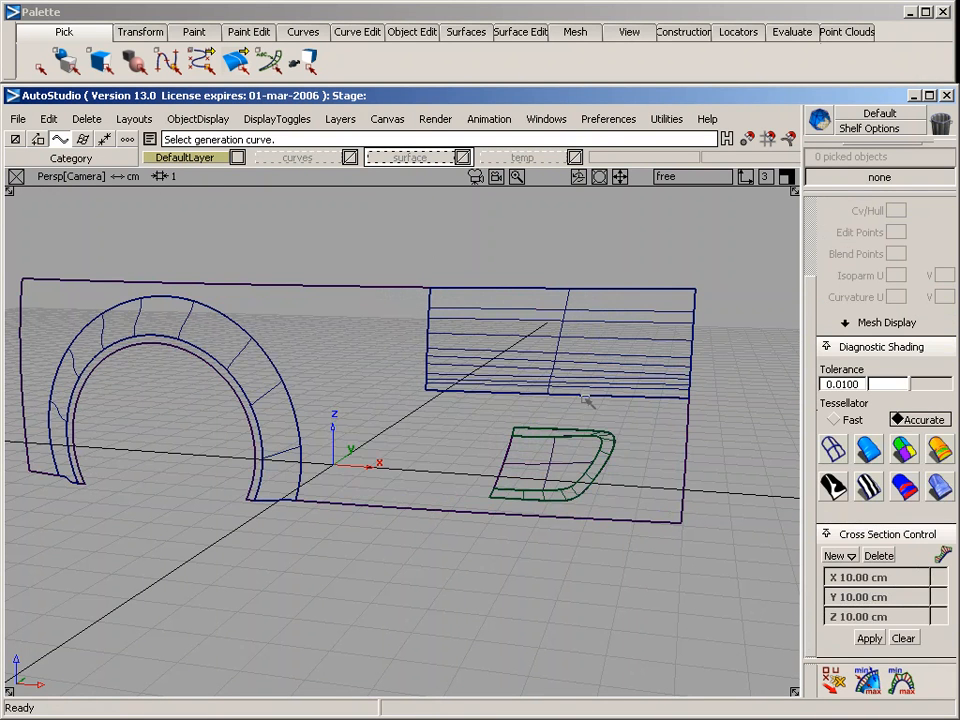
{"action": "left_click_drag", "start_coordinate": [292, 294], "coordinate": [420, 433], "text": "alt+shift"}
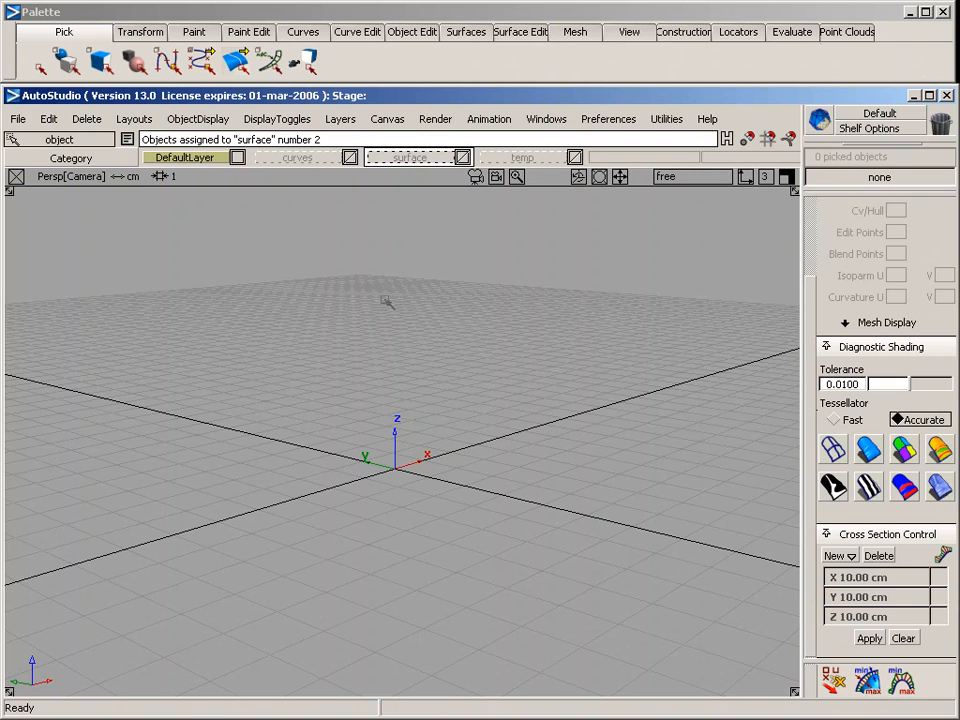
{"action": "left_click_drag", "start_coordinate": [328, 340], "coordinate": [323, 229], "text": "ctrl+shift"}
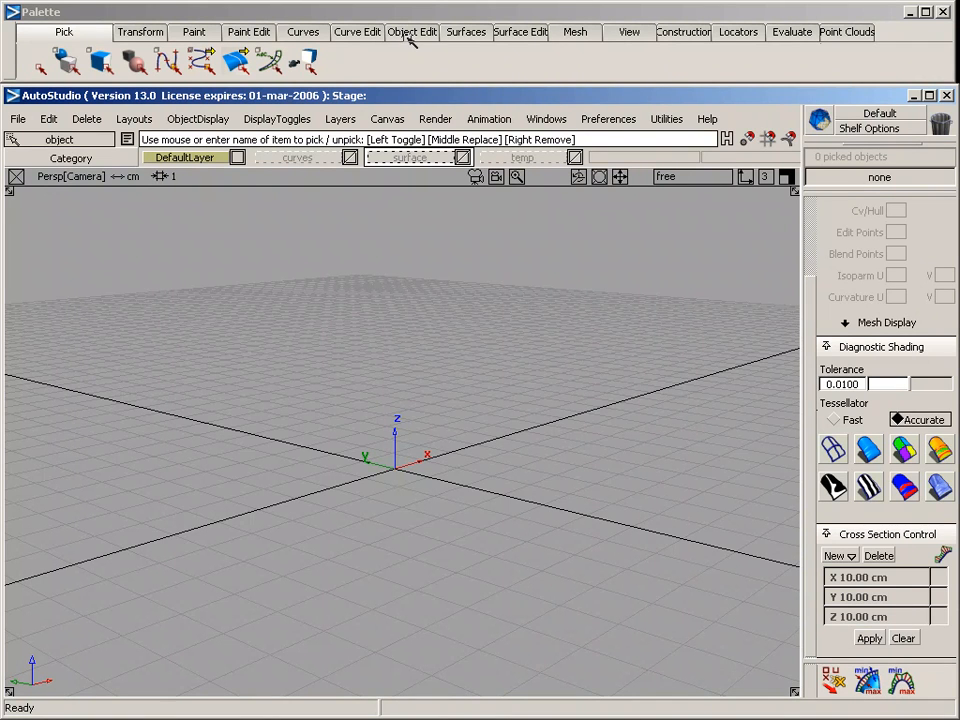
Create a cube primitive at the origin and scale it up freehand to a large box
{"action": "left_click", "coordinate": [485, 36]}
{"action": "mouse_move", "coordinate": [465, 58]}
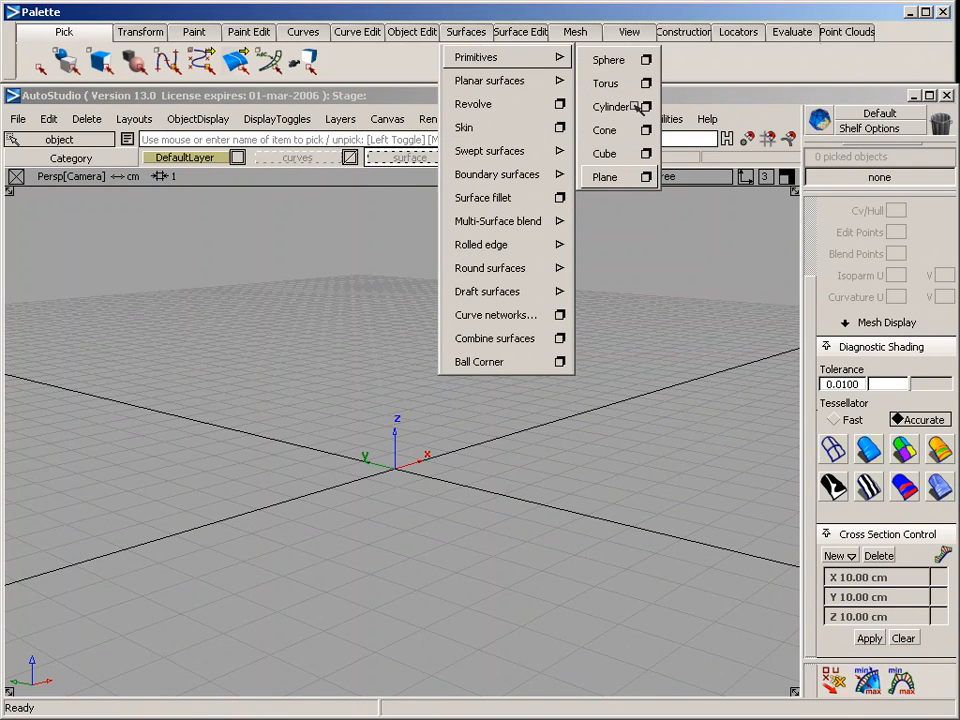
{"action": "left_click", "coordinate": [612, 155]}
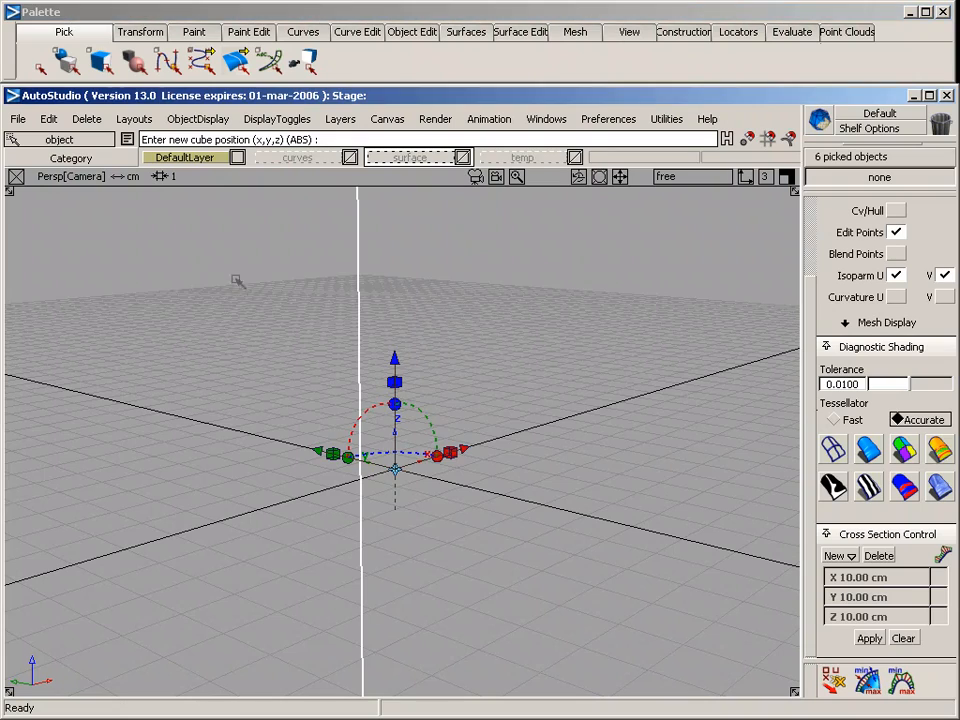
{"action": "right_click_drag", "start_coordinate": [235, 280], "coordinate": [289, 285], "text": "ctrl+shift"}
{"action": "left_click_drag", "start_coordinate": [289, 285], "coordinate": [290, 287]}
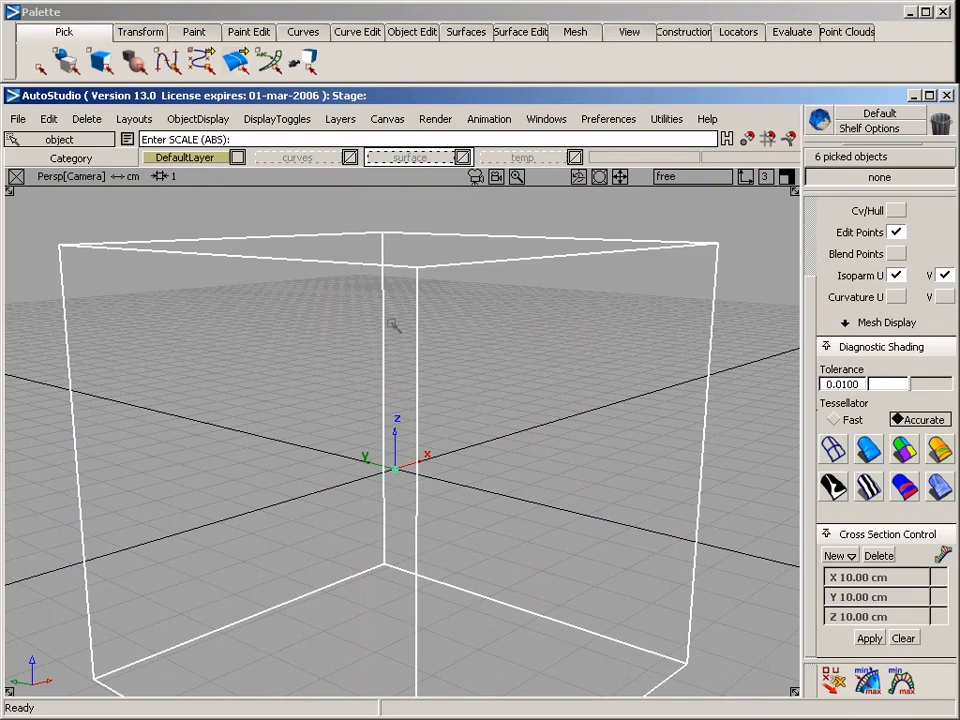
{"action": "left_click_drag", "start_coordinate": [549, 300], "coordinate": [338, 297], "text": "alt+shift"}
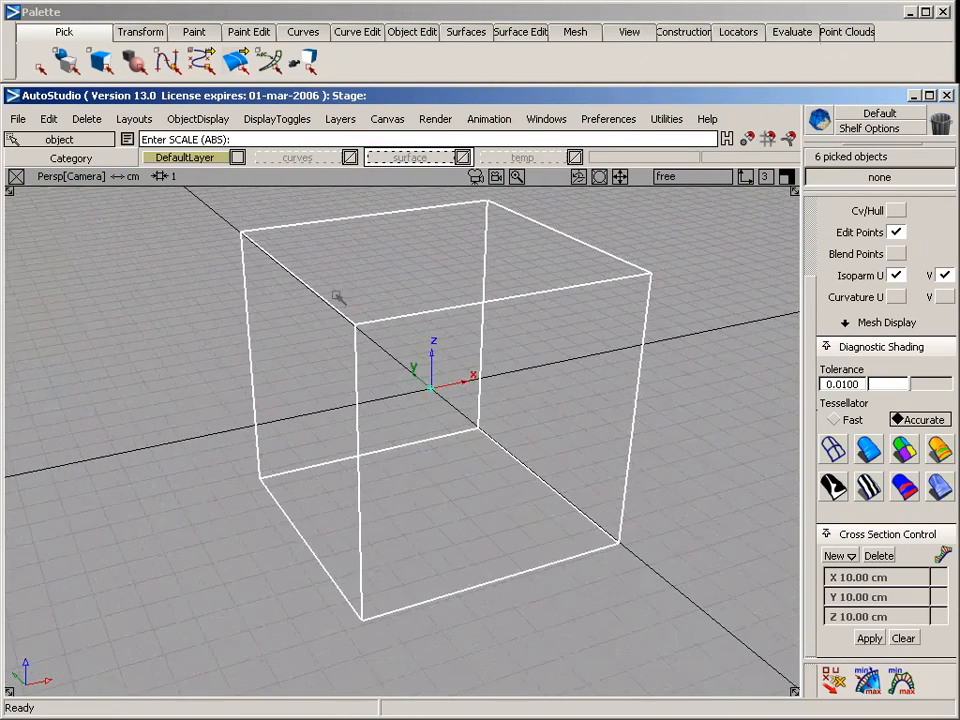
{"action": "left_click_drag", "start_coordinate": [445, 353], "coordinate": [442, 306], "text": "ctrl+shift"}
Delete the cube's bottom and two rear faces, keeping the top and the two front faces
{"action": "left_click", "coordinate": [50, 33]}
{"action": "left_click", "coordinate": [58, 104]}
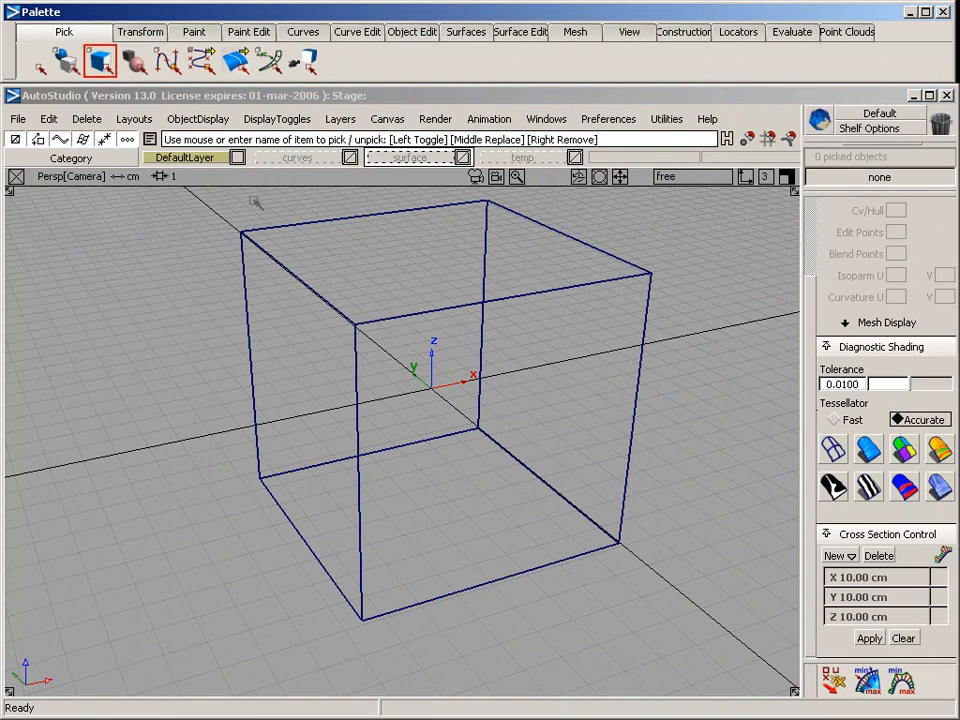
{"action": "left_click_drag", "start_coordinate": [473, 412], "coordinate": [498, 402]}
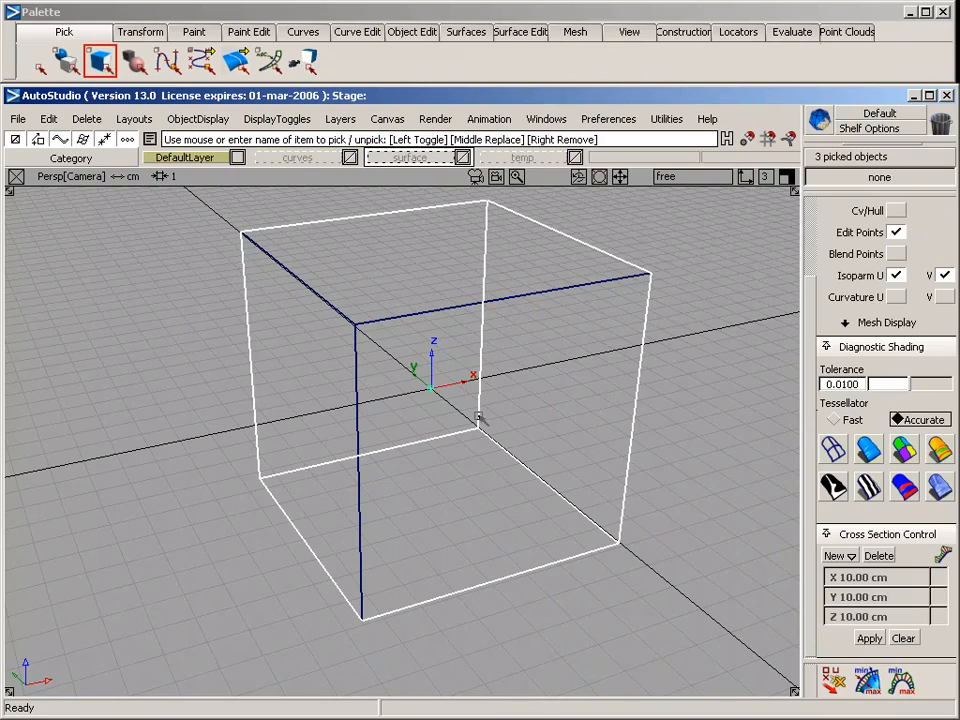
{"action": "key", "text": "Delete"}
{"action": "key", "text": "Return"}
{"action": "left_click_drag", "start_coordinate": [305, 343], "coordinate": [269, 255], "text": "alt+shift"}
{"action": "left_click_drag", "start_coordinate": [407, 414], "coordinate": [332, 302], "text": "alt+shift"}
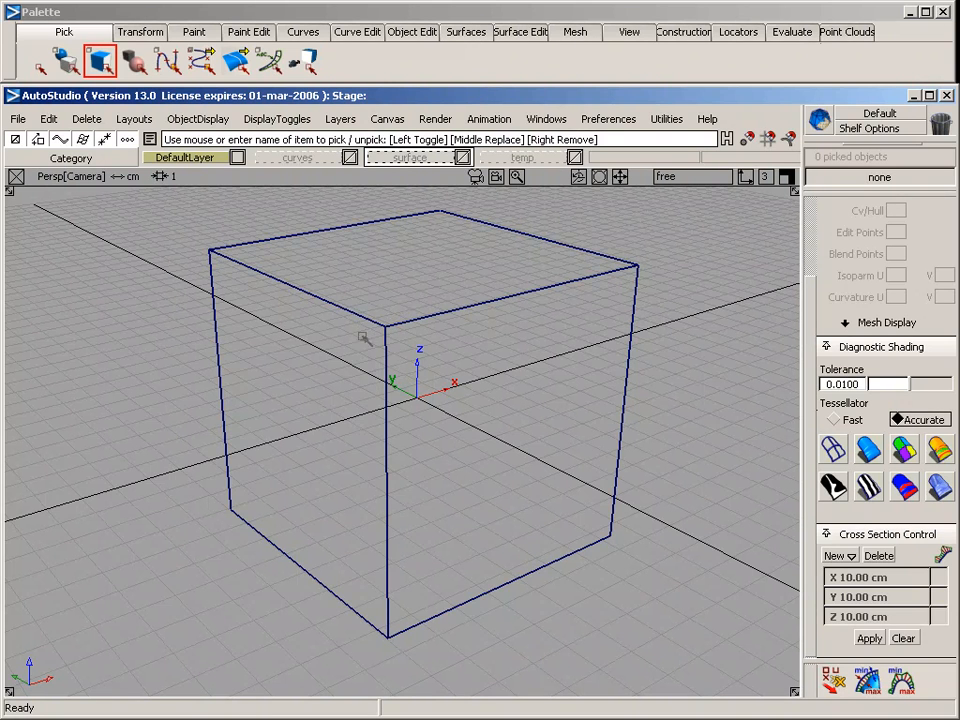
Round the three cube edges meeting at the front top corner with the Round tool at radius 1.0 and build the rounds
{"action": "left_click", "coordinate": [519, 33]}
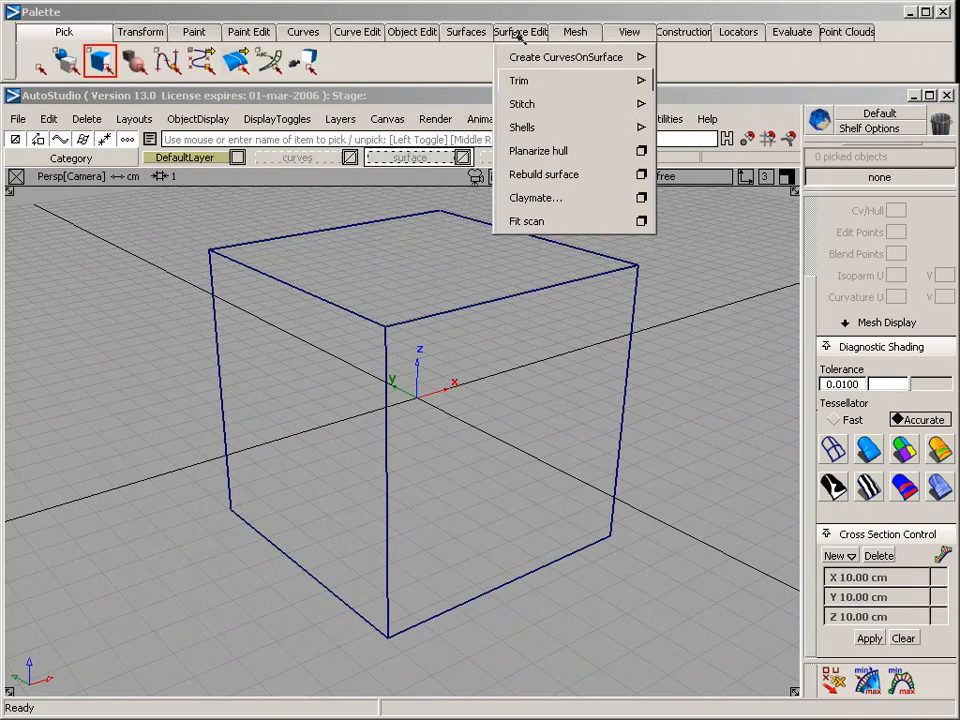
{"action": "left_click", "coordinate": [466, 32]}
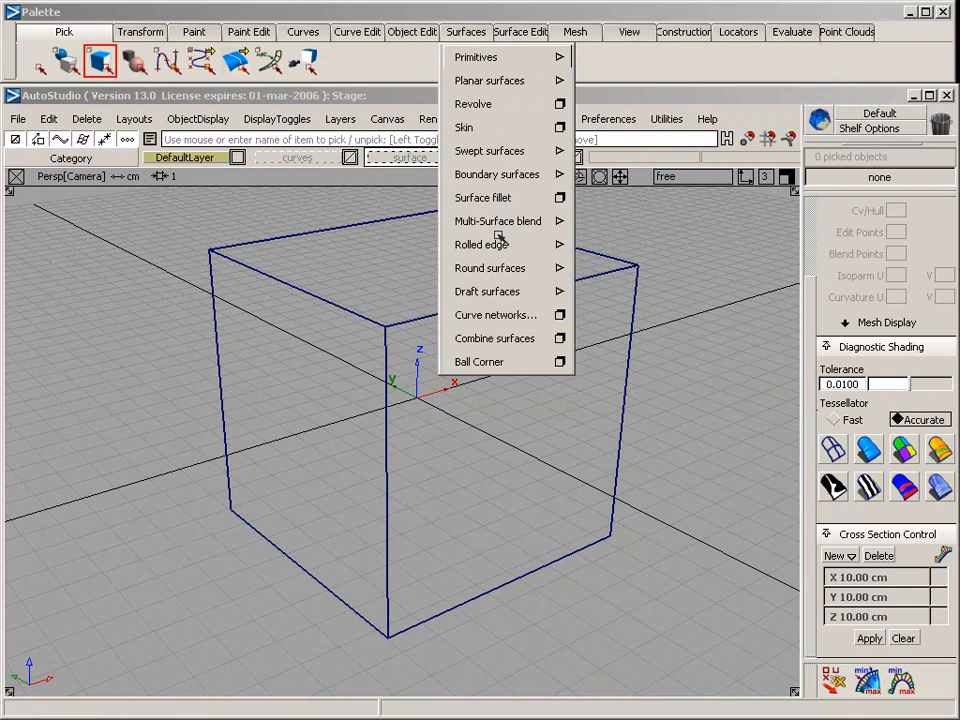
{"action": "mouse_move", "coordinate": [542, 272]}
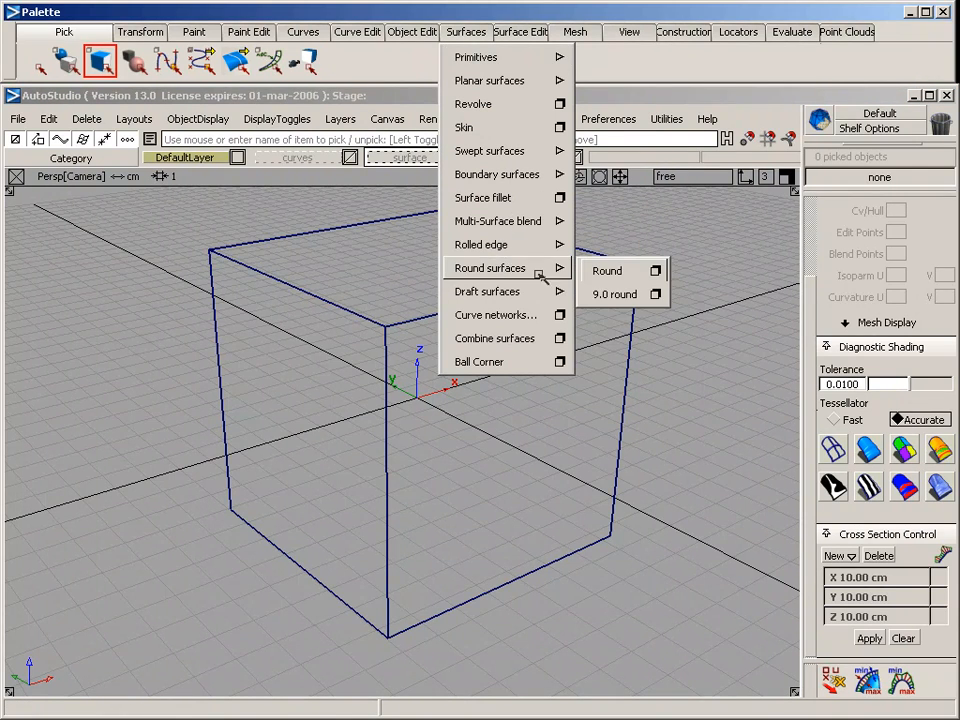
{"action": "left_click", "coordinate": [609, 271]}
{"action": "left_click", "coordinate": [335, 304]}
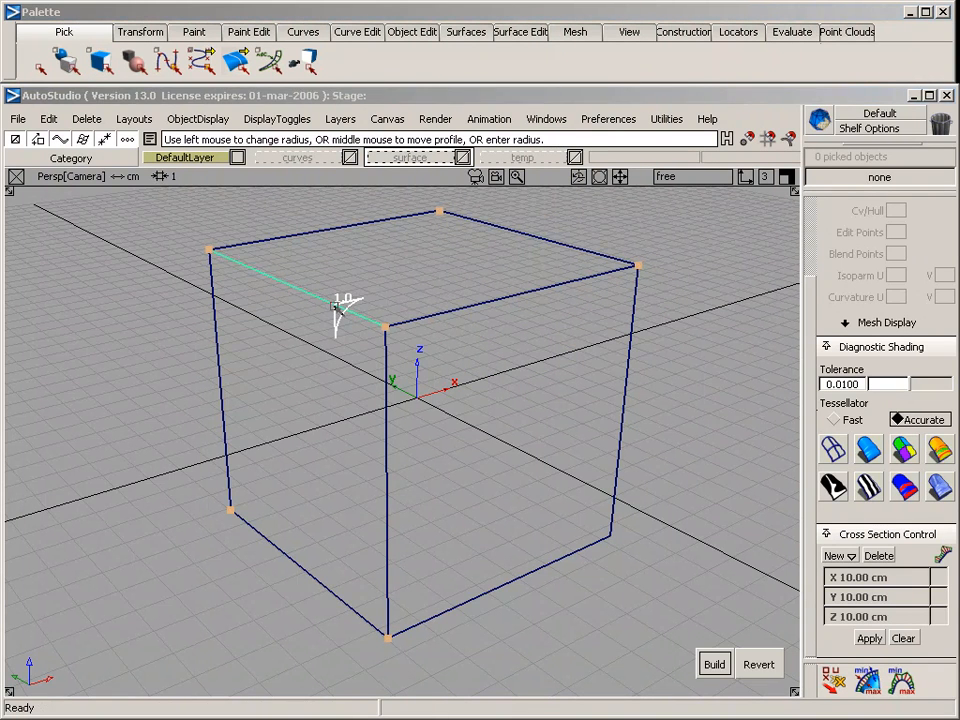
{"action": "left_click", "coordinate": [423, 318]}
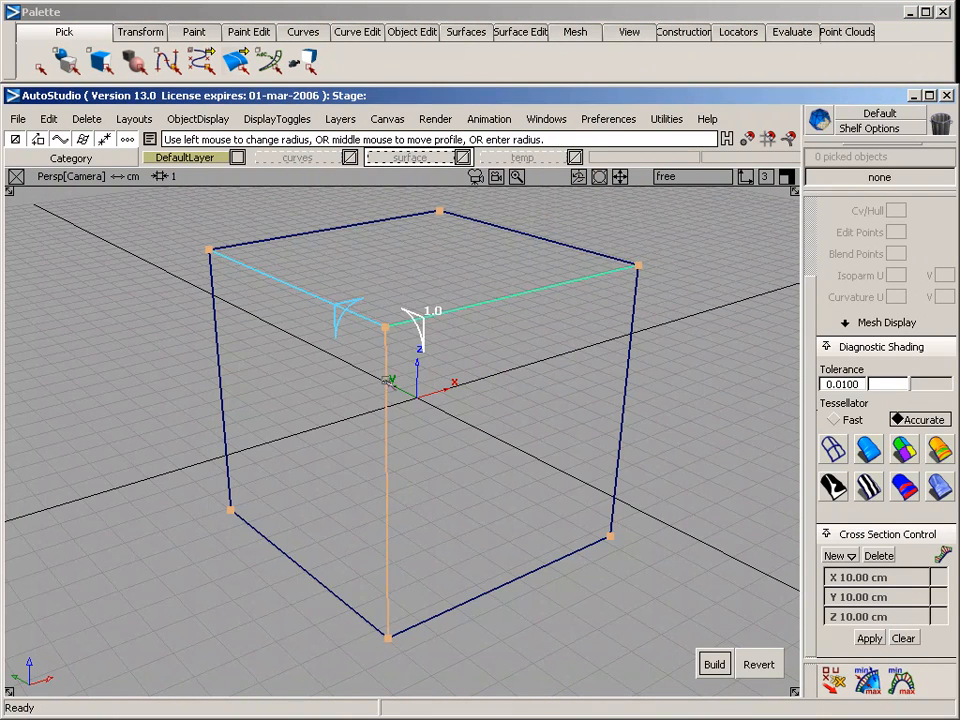
{"action": "left_click", "coordinate": [385, 385]}
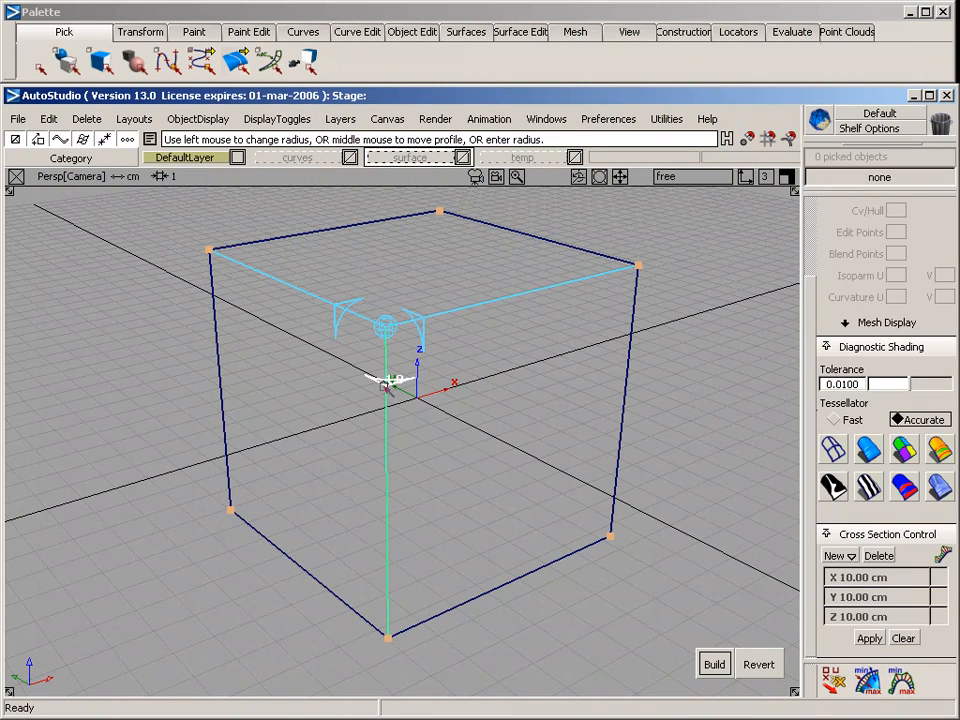
{"action": "left_click", "coordinate": [714, 665]}
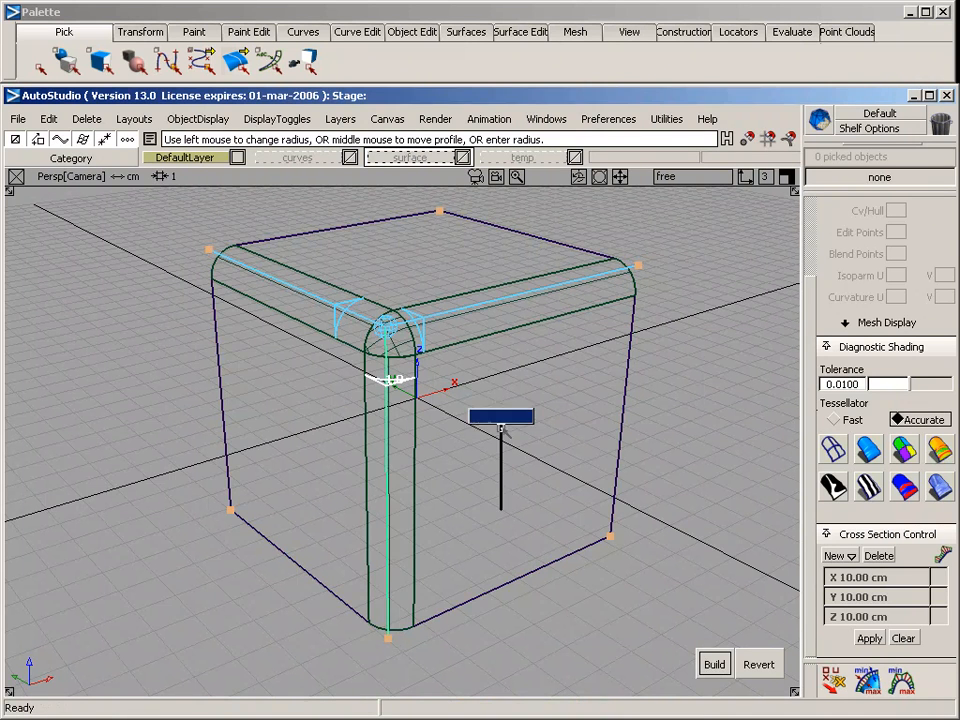
{"action": "left_click_drag", "start_coordinate": [396, 349], "coordinate": [398, 305], "text": "ctrl+shift"}
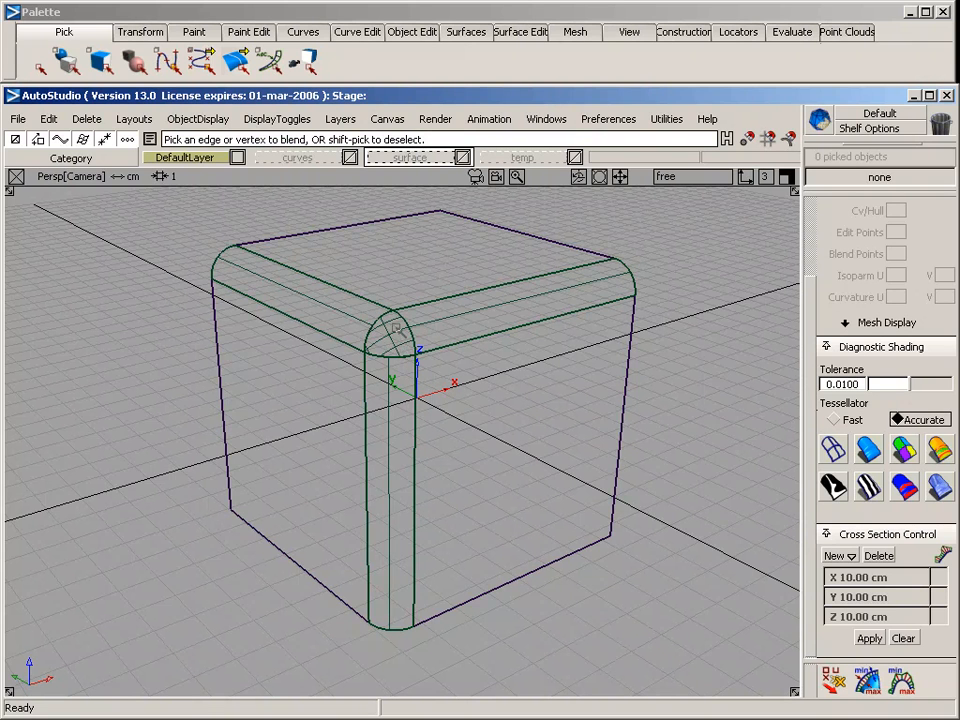
Delete the corner patch where the three rounded edges meet, leaving a three-sided hole
{"action": "left_click_drag", "start_coordinate": [396, 328], "coordinate": [392, 240], "text": "ctrl+shift"}
{"action": "left_click", "coordinate": [64, 32]}
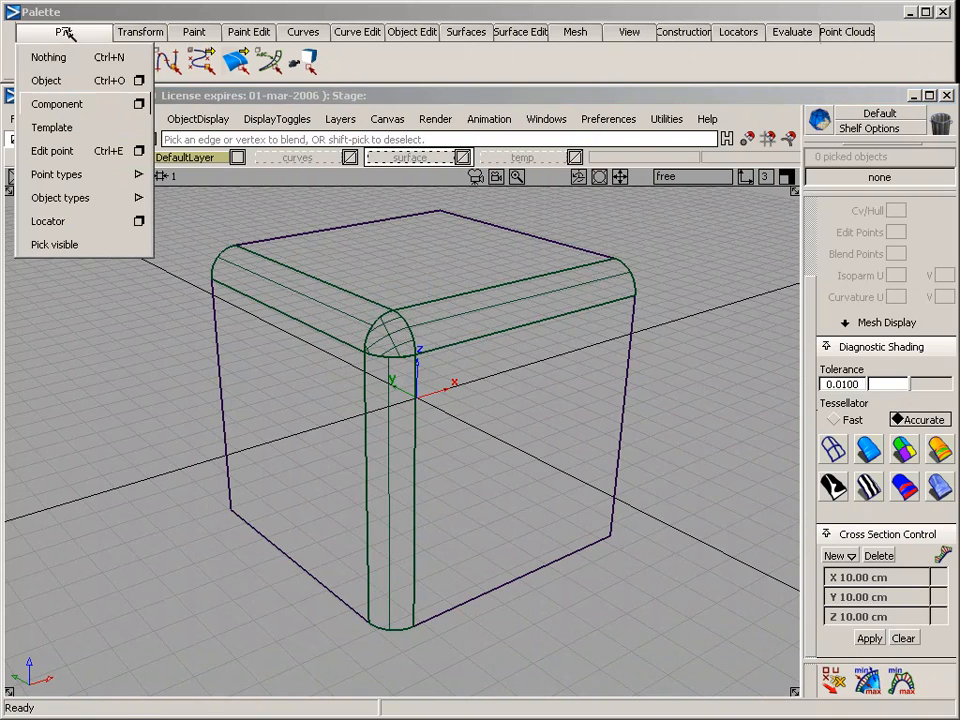
{"action": "mouse_move", "coordinate": [79, 198]}
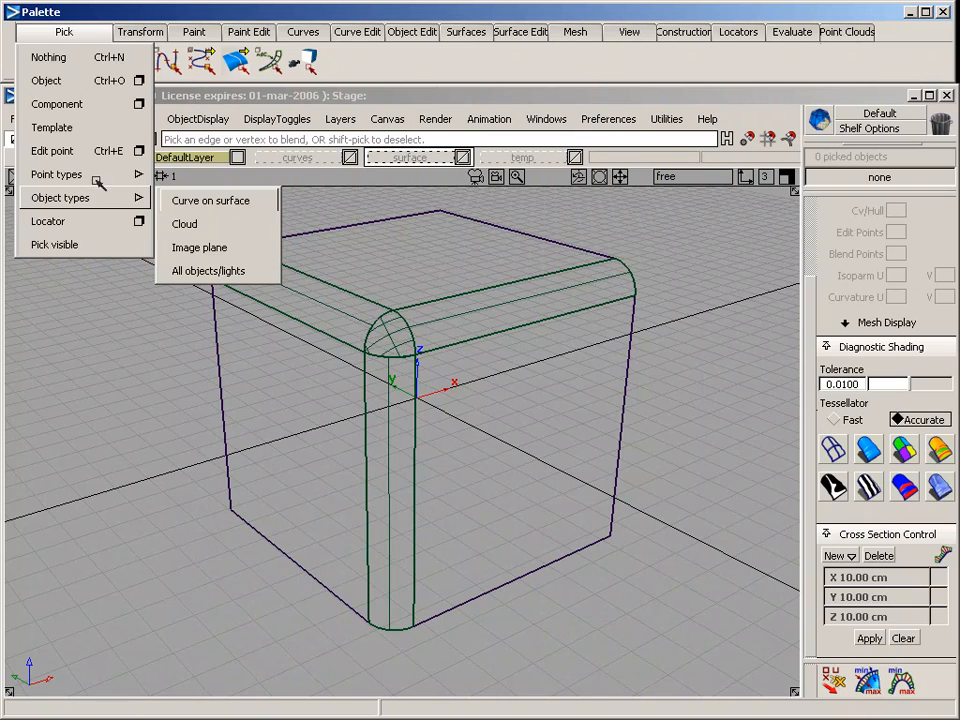
{"action": "left_click", "coordinate": [88, 104]}
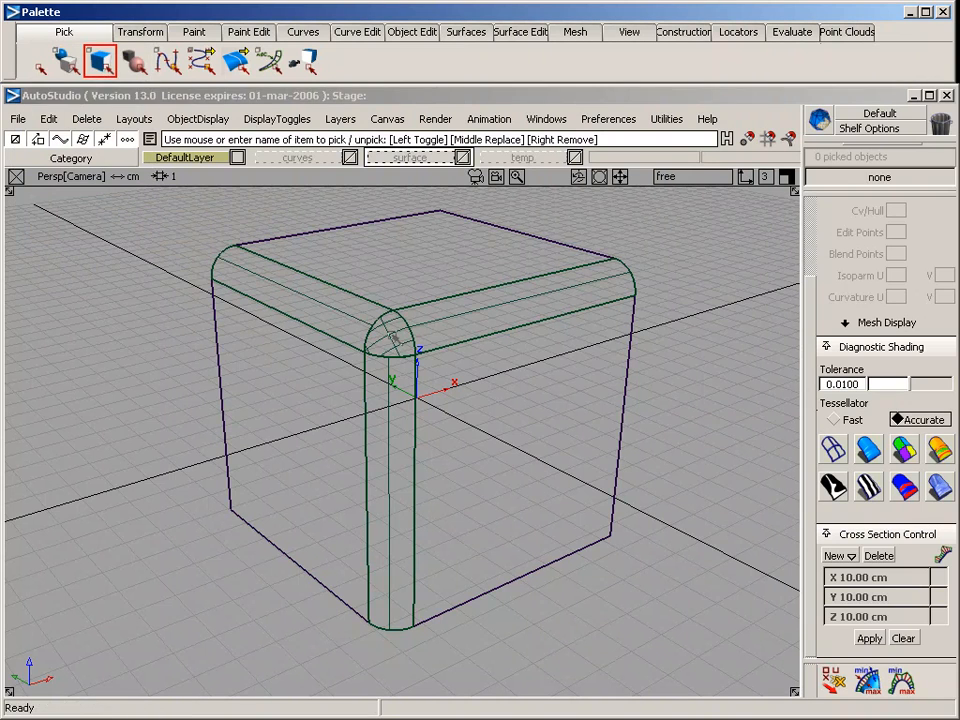
{"action": "left_click", "coordinate": [395, 338]}
{"action": "key", "text": "Delete"}
{"action": "key", "text": "Return"}
Examine the open three-sided corner up close in shaded display, and return to wireframe
{"action": "key", "text": "alt+shift"}
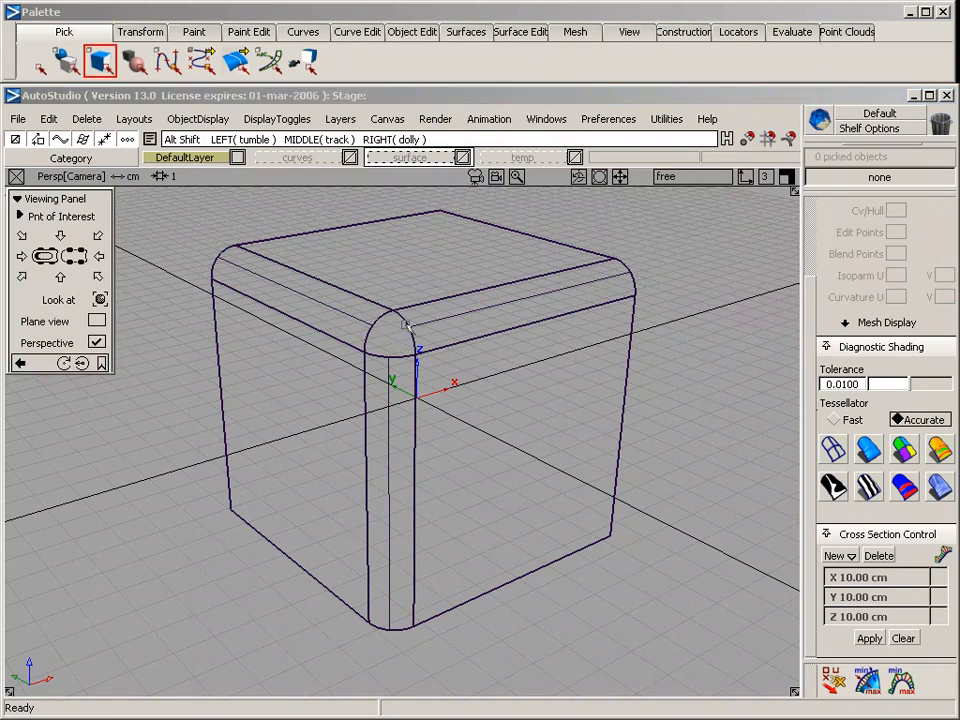
{"action": "left_click_drag", "start_coordinate": [406, 325], "coordinate": [478, 416], "text": "alt+shift"}
{"action": "right_click_drag", "start_coordinate": [335, 313], "coordinate": [364, 321], "text": "alt+shift"}
{"action": "left_click_drag", "start_coordinate": [364, 321], "coordinate": [247, 273], "text": "alt+shift"}
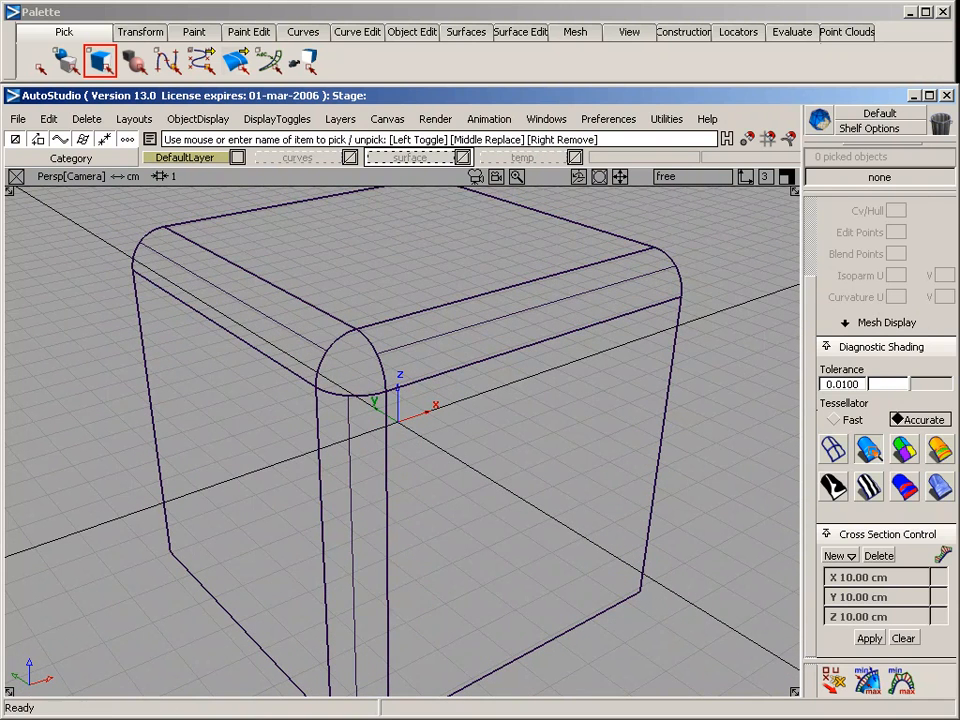
{"action": "left_click", "coordinate": [869, 450]}
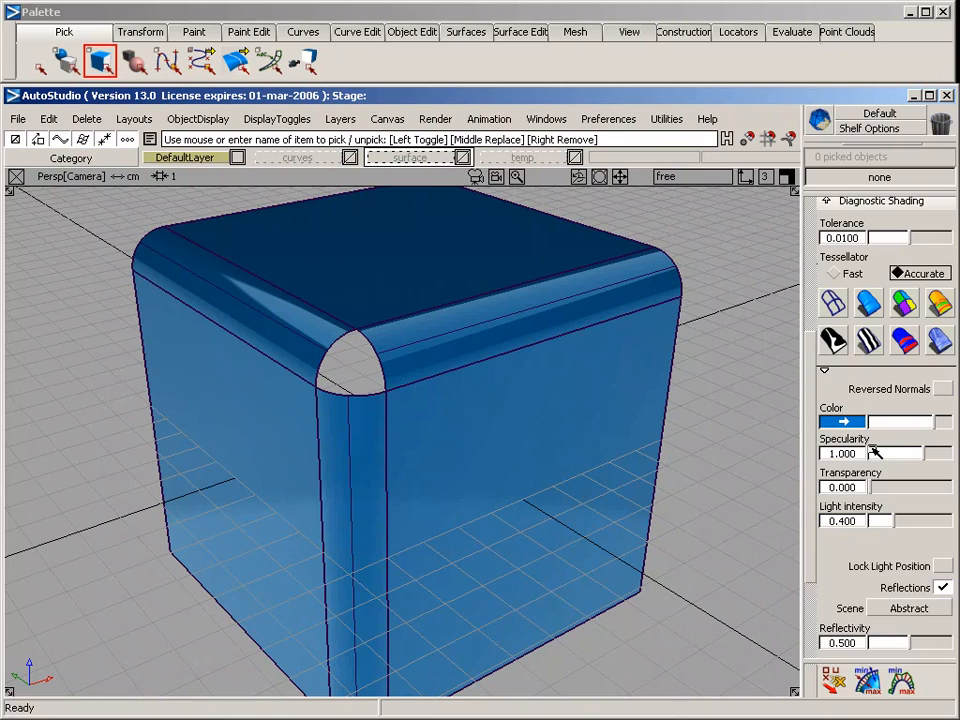
{"action": "left_click", "coordinate": [833, 302]}
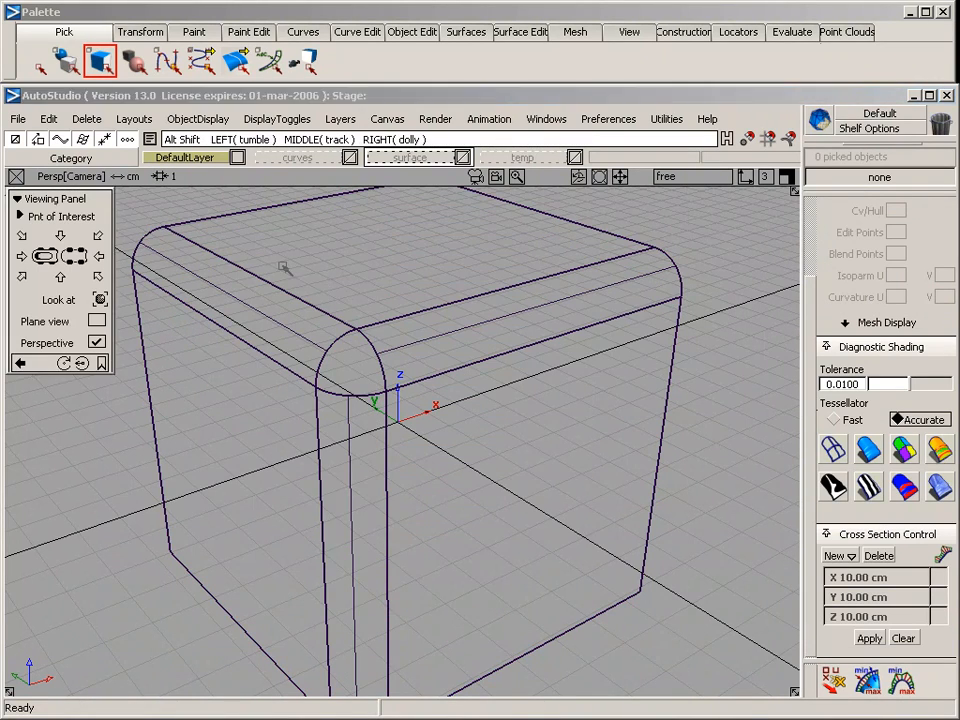
Set the rail surface options to one generation curve and two rails, with generation continuity POSITION and rebuild off for all three curves
{"action": "left_click_drag", "start_coordinate": [213, 202], "coordinate": [318, 207], "text": "alt+shift"}
{"action": "left_click", "coordinate": [466, 31]}
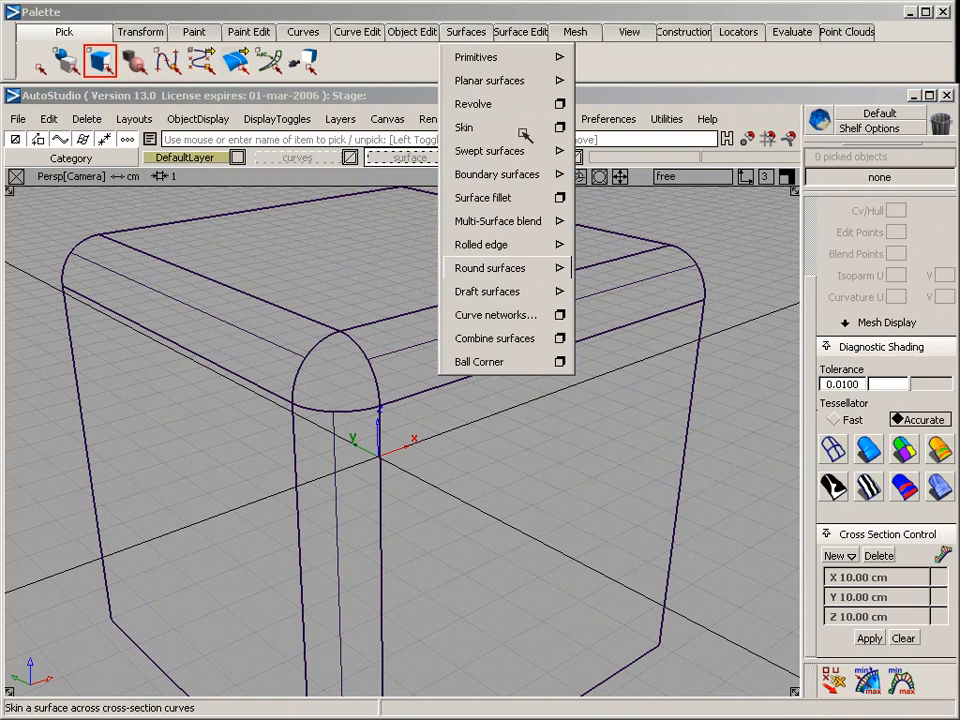
{"action": "mouse_move", "coordinate": [545, 151]}
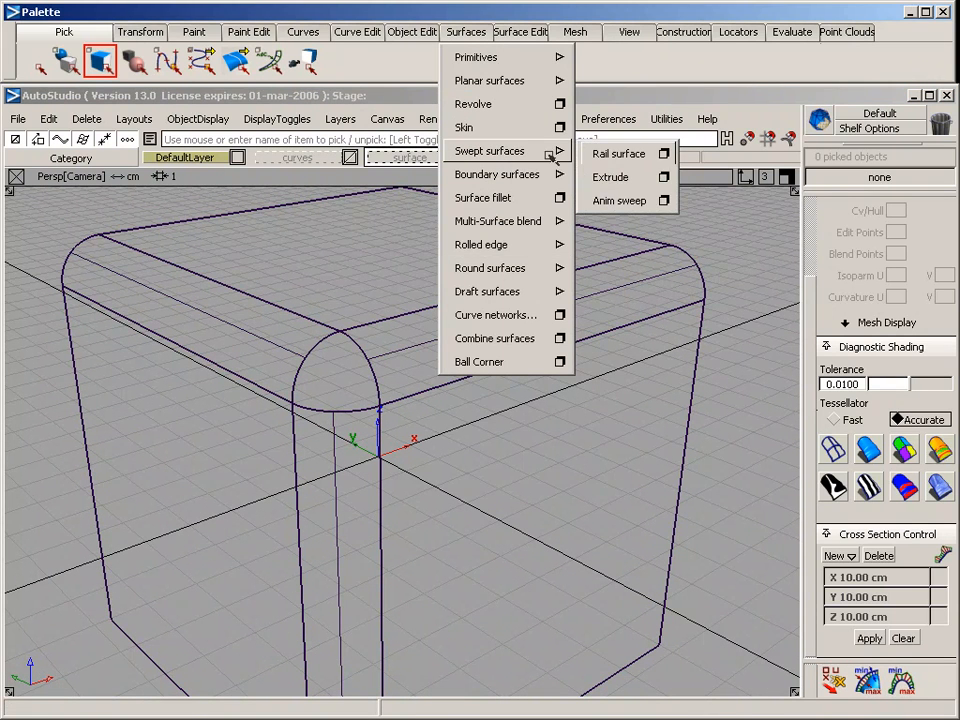
{"action": "left_click", "coordinate": [665, 154]}
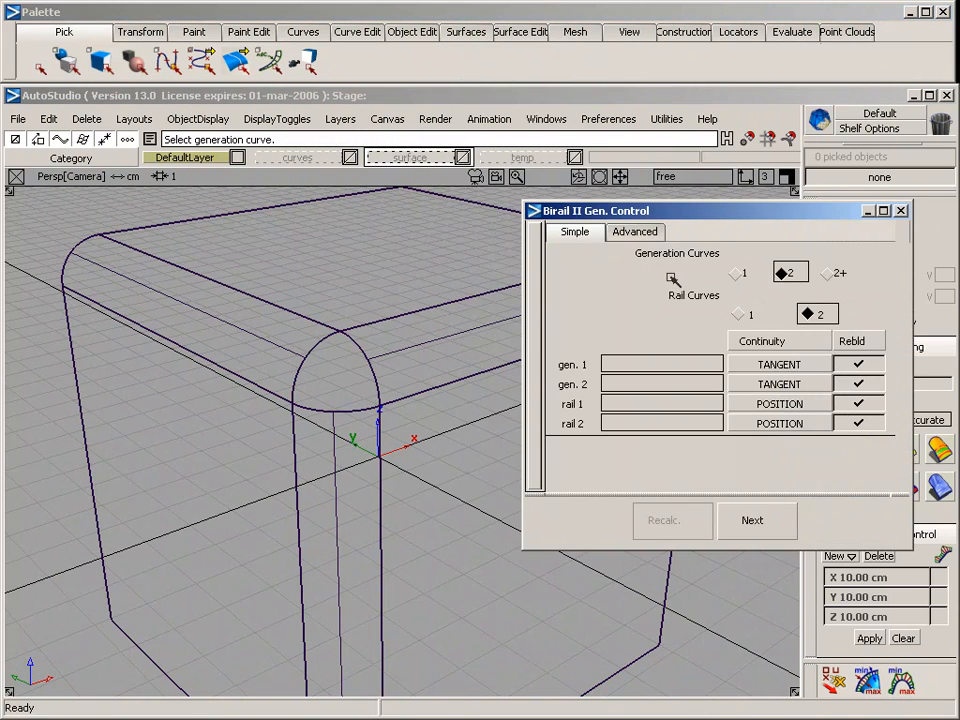
{"action": "left_click", "coordinate": [737, 273]}
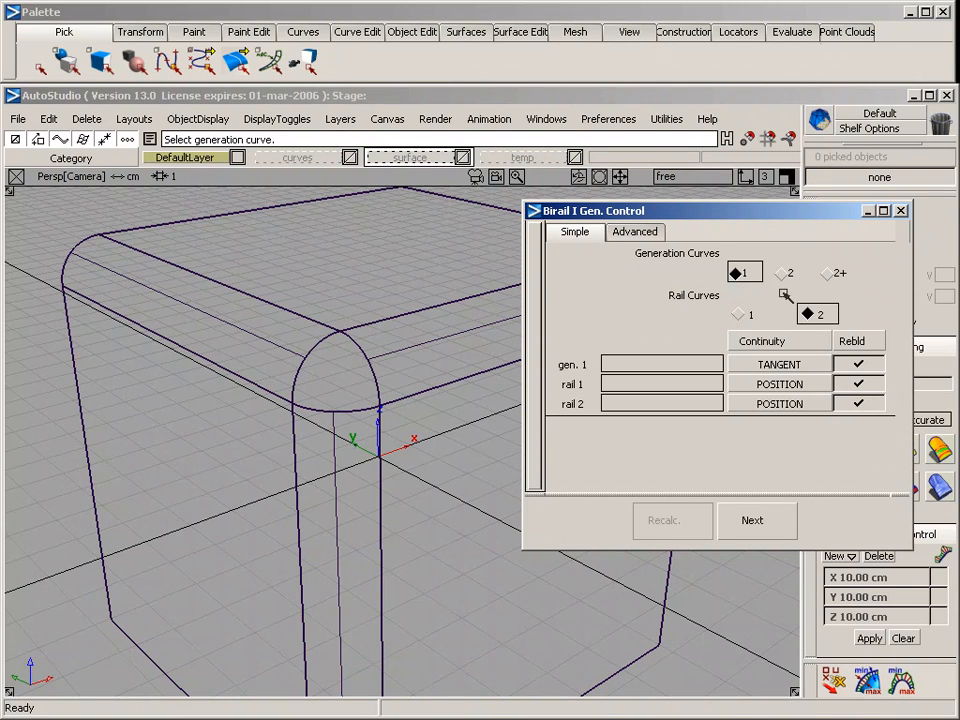
{"action": "left_click", "coordinate": [800, 365]}
{"action": "left_click", "coordinate": [855, 365]}
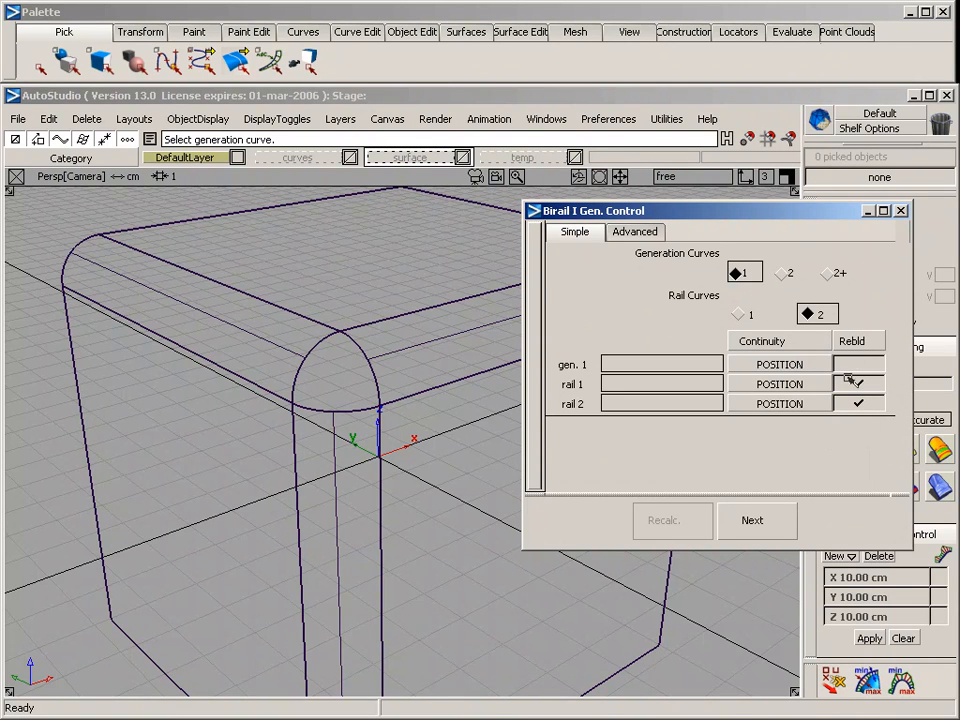
{"action": "left_click", "coordinate": [857, 383]}
{"action": "left_click", "coordinate": [857, 402]}
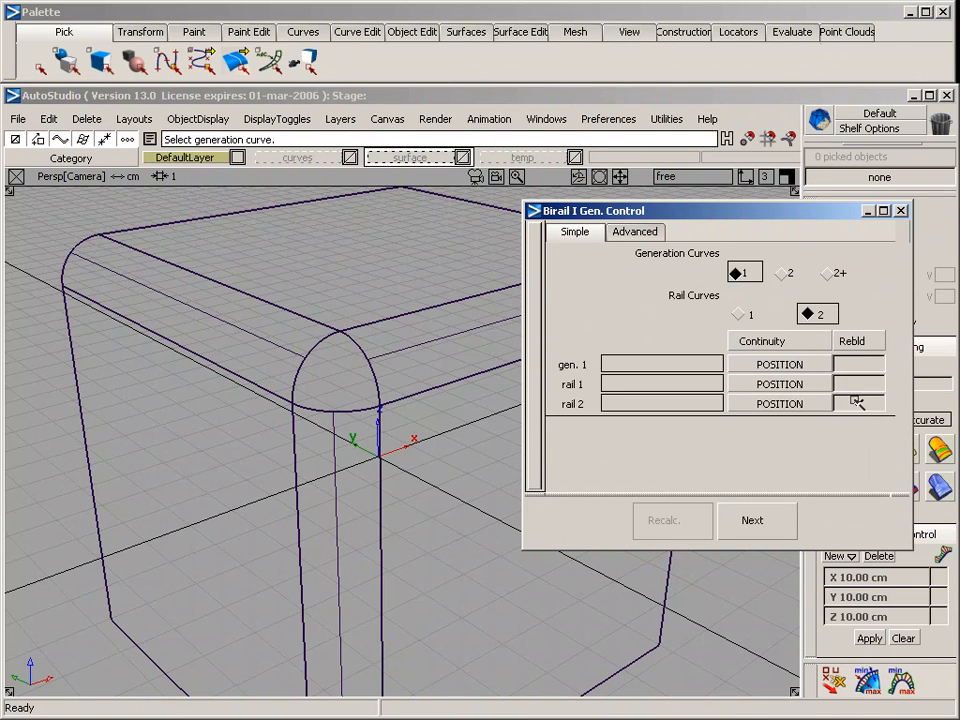
Build the corner birail surface using the hole's upper-left edge as generation curve, the right edge as rail 1 and the bottom edge as rail 2
{"action": "left_click", "coordinate": [322, 345]}
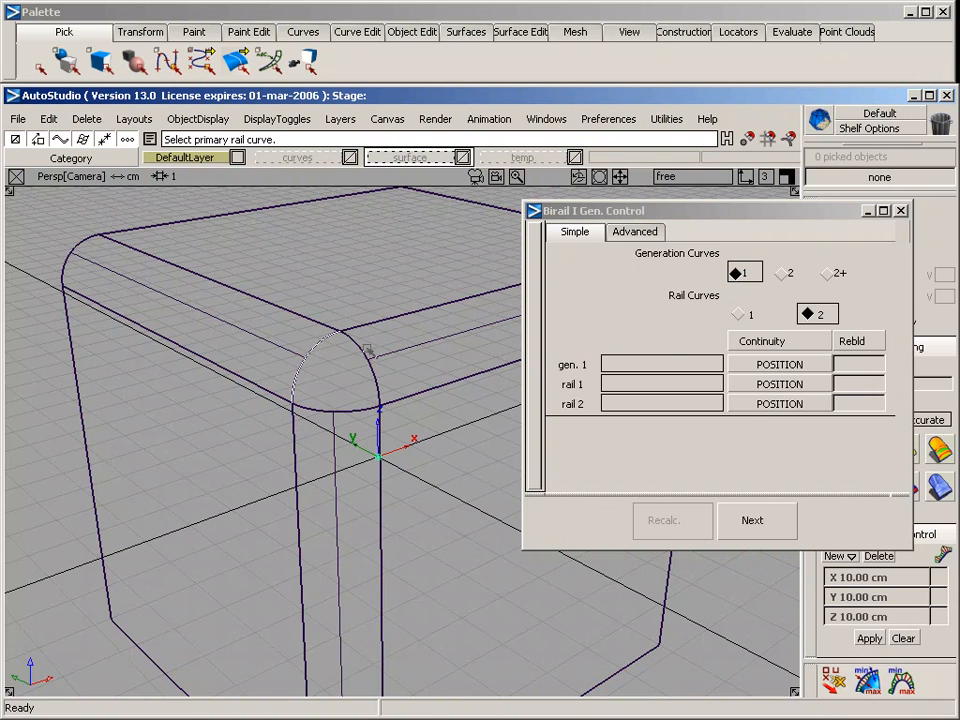
{"action": "left_click", "coordinate": [367, 352]}
{"action": "left_click", "coordinate": [320, 410]}
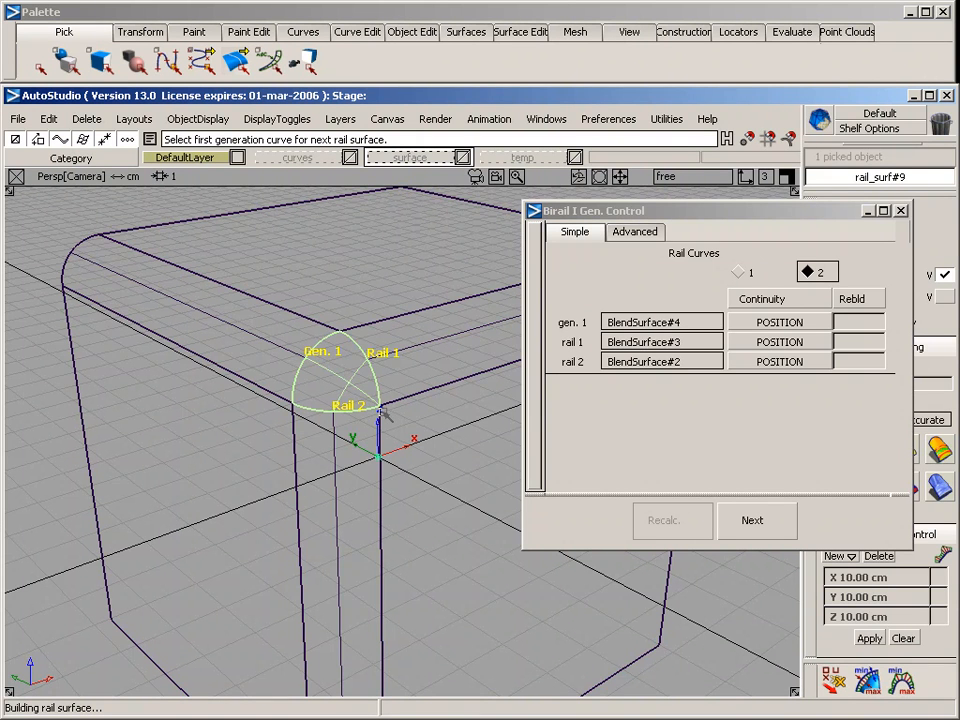
{"action": "left_click", "coordinate": [901, 211]}
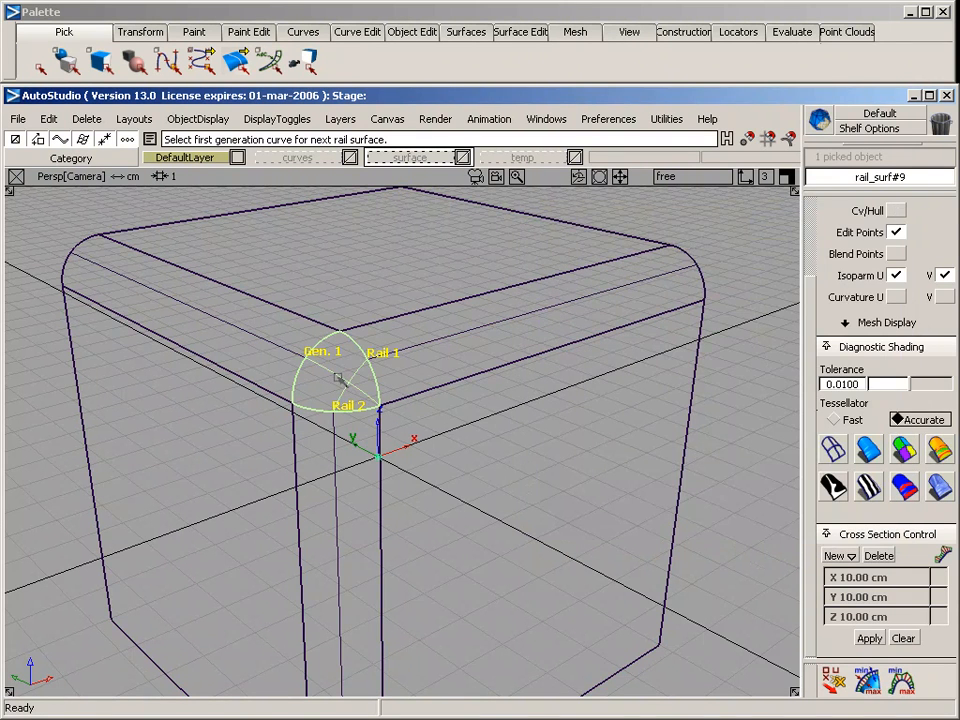
Show the new corner surface's control vertices and hull for a closer inspection, and hide them again
{"action": "left_click", "coordinate": [896, 213]}
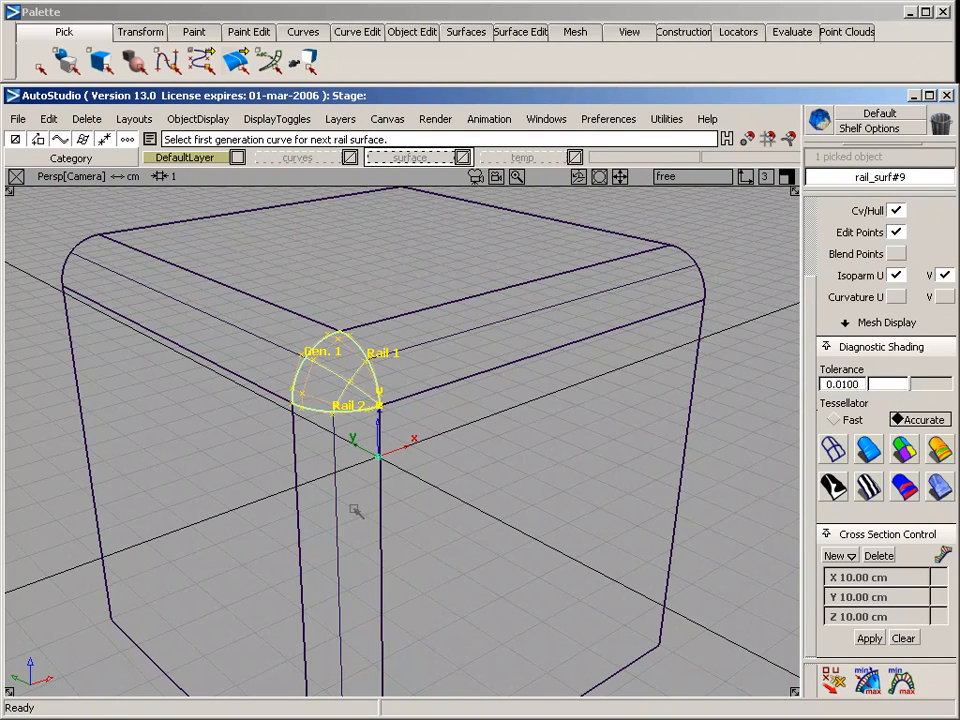
{"action": "right_click_drag", "start_coordinate": [355, 510], "coordinate": [375, 515], "text": "alt+shift"}
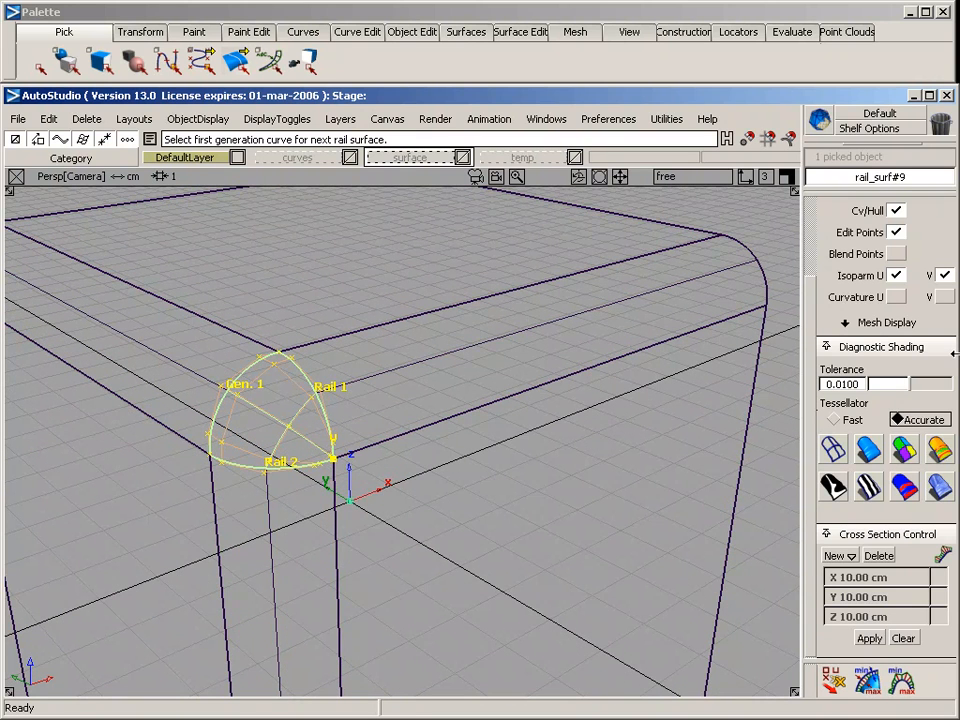
{"action": "left_click", "coordinate": [896, 210]}
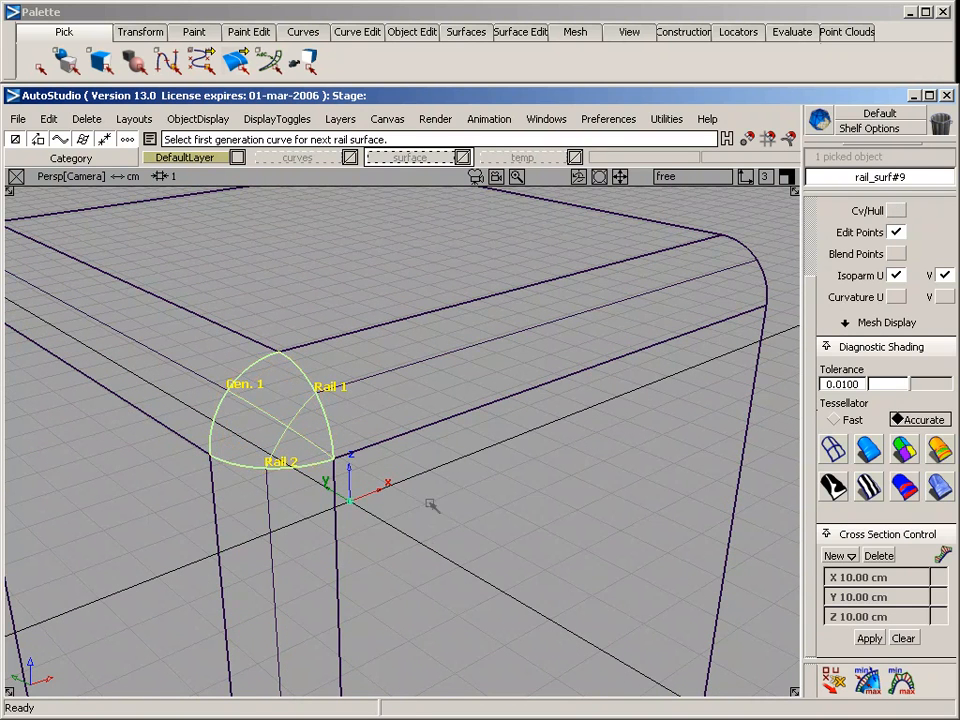
{"action": "middle_click_drag", "start_coordinate": [431, 506], "coordinate": [533, 494], "text": "alt+shift"}
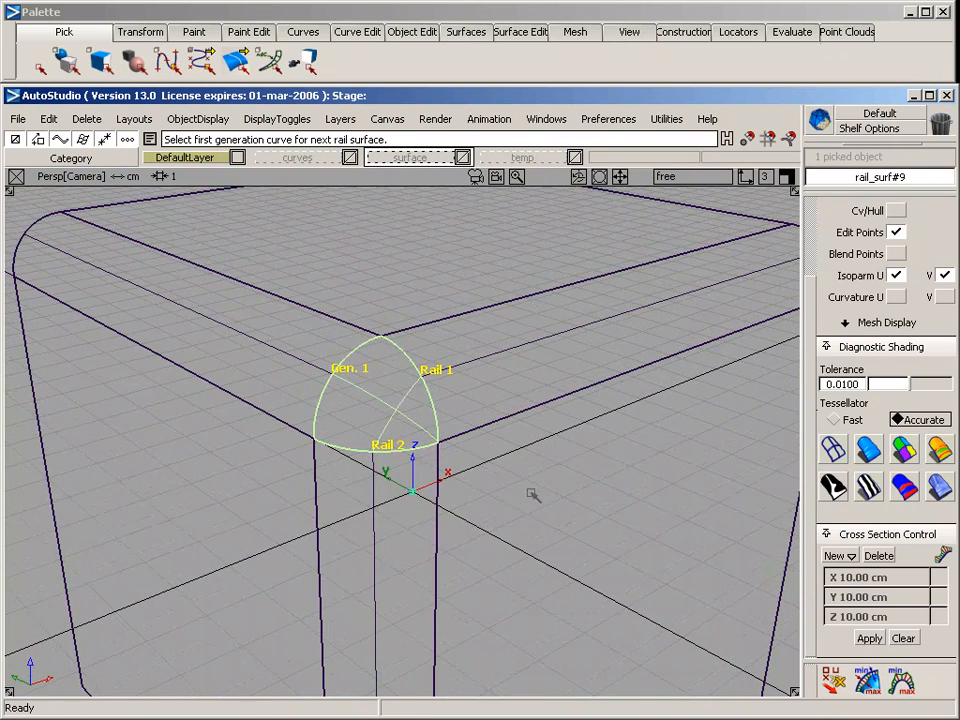
Reopen the corner surface's birail options and set the continuity of gen. 1 and rail 1 to TANGENT
{"action": "left_click", "coordinate": [472, 33]}
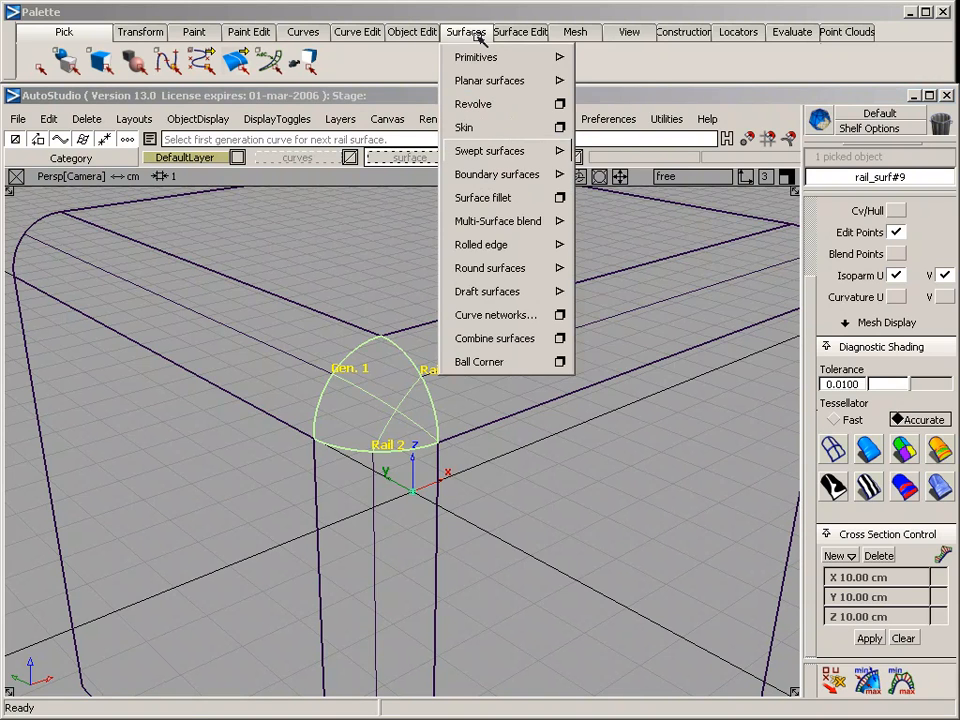
{"action": "mouse_move", "coordinate": [510, 150]}
{"action": "left_click", "coordinate": [665, 153]}
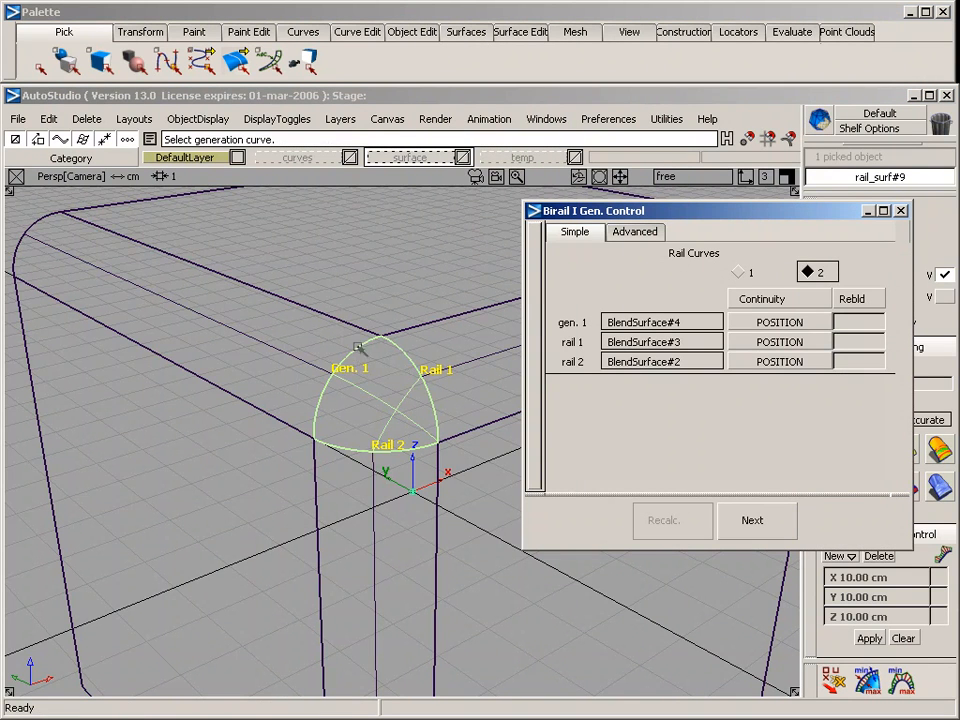
{"action": "left_click", "coordinate": [786, 324]}
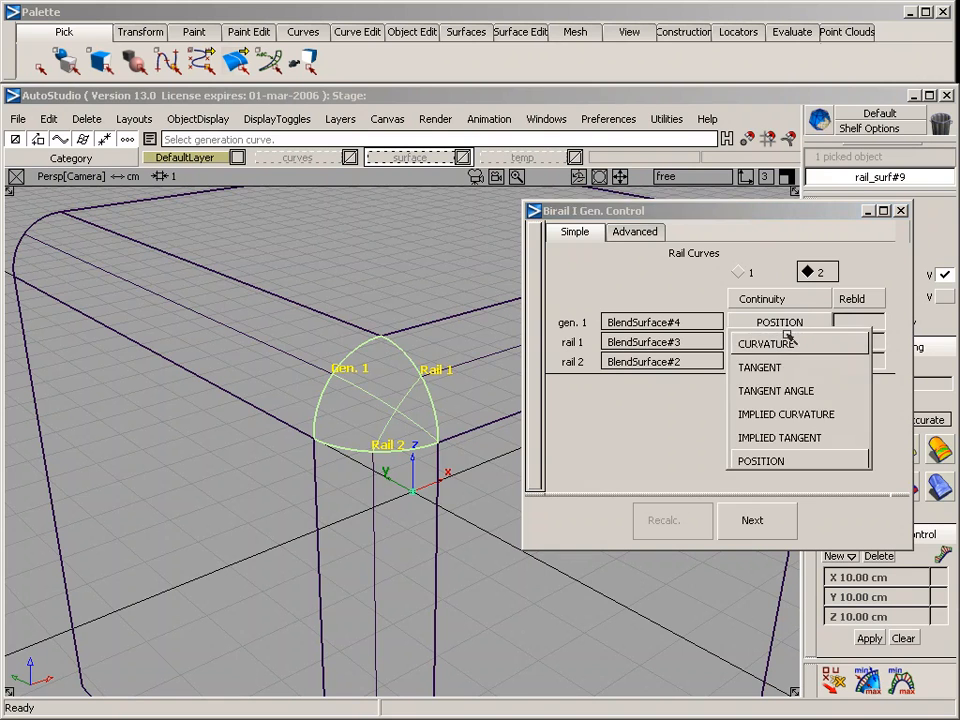
{"action": "left_click", "coordinate": [787, 368]}
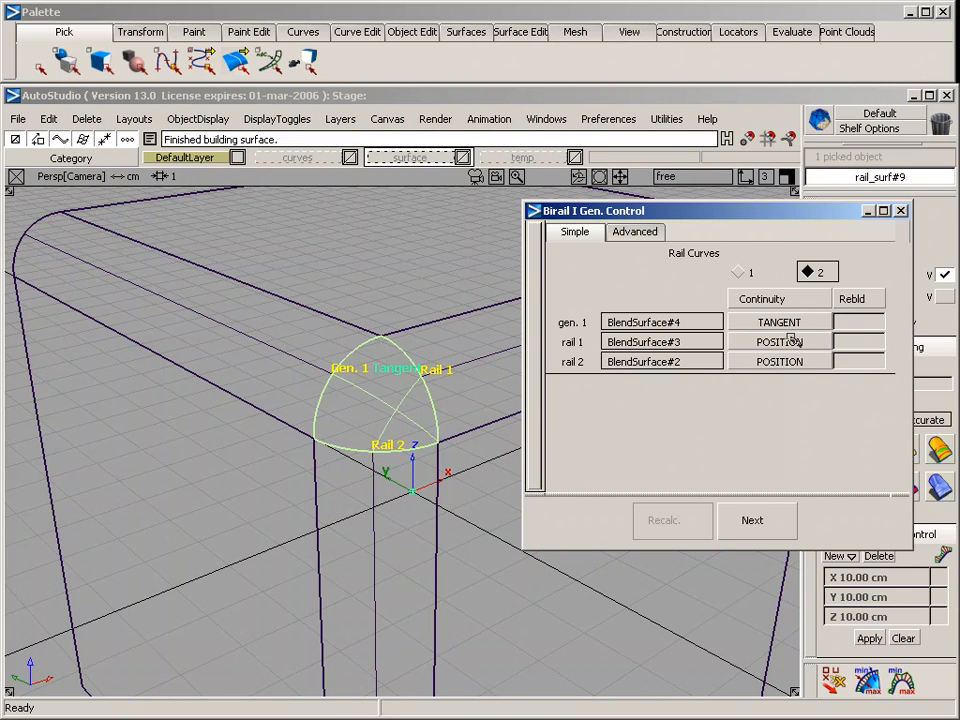
{"action": "left_click", "coordinate": [791, 341]}
{"action": "left_click", "coordinate": [793, 387]}
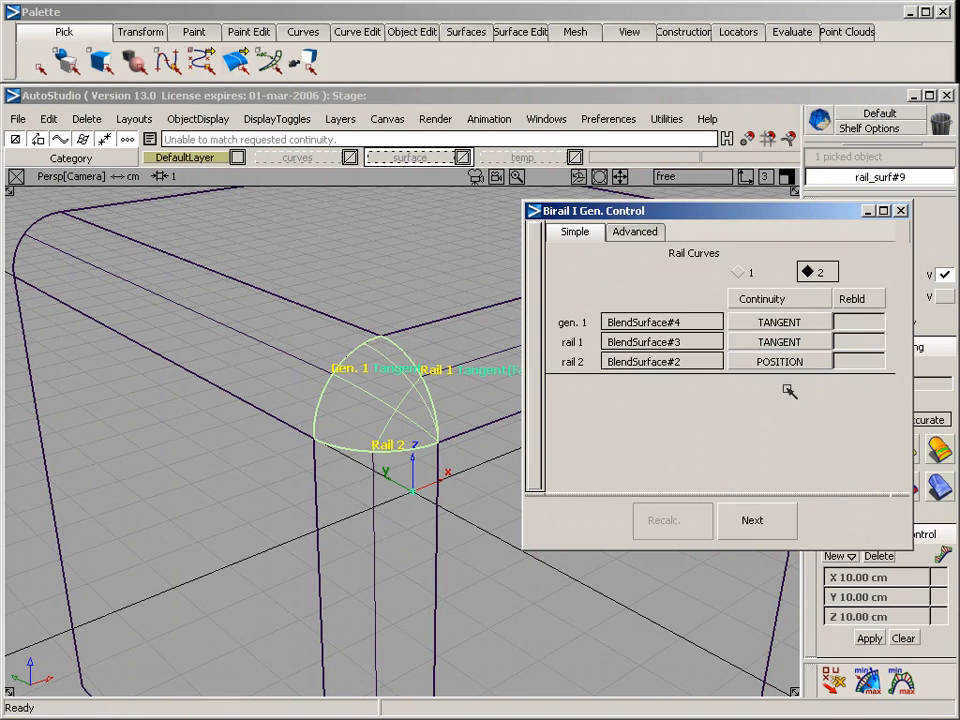
Try rebuild on all three curves of the corner birail, leave it on only for gen. 1, and set rail 1's continuity to POSITION
{"action": "middle_click_drag", "start_coordinate": [480, 396], "coordinate": [391, 393], "text": "alt+shift"}
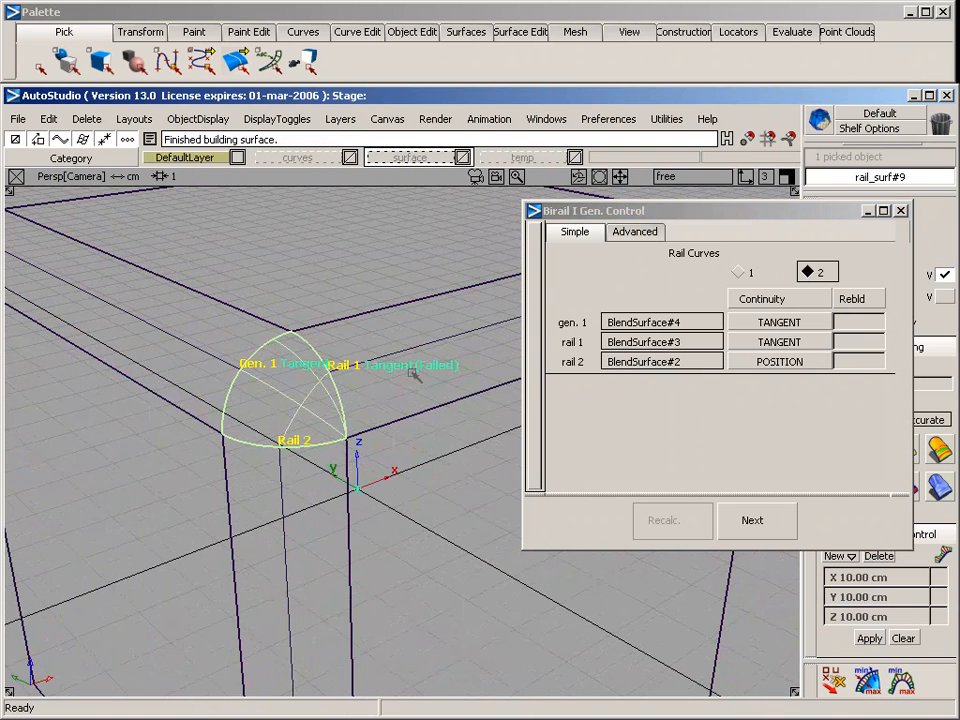
{"action": "left_click", "coordinate": [860, 341]}
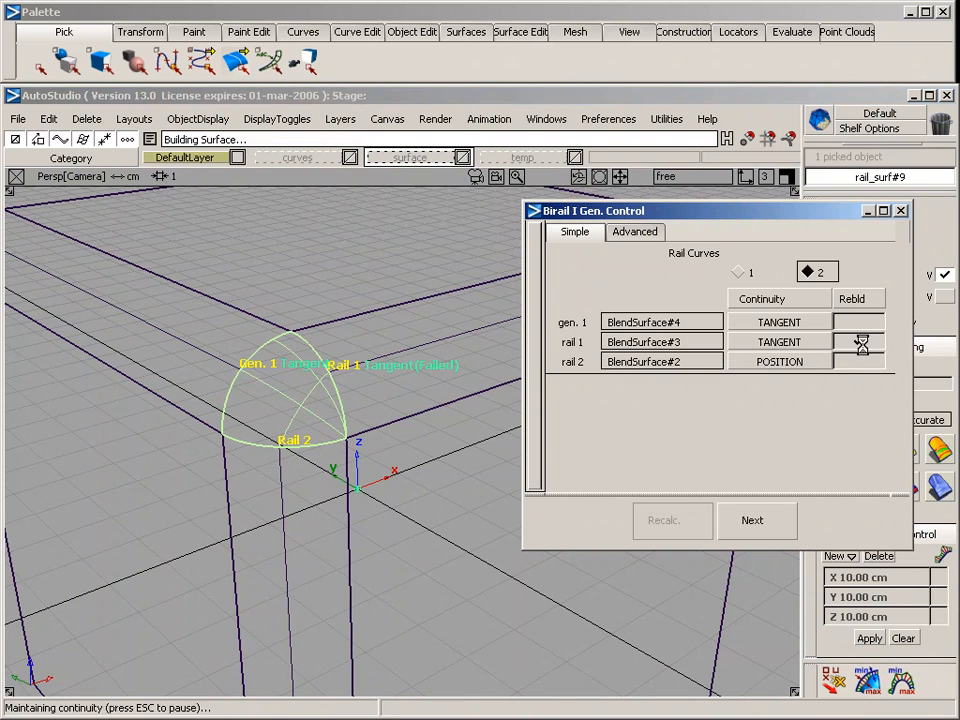
{"action": "left_click", "coordinate": [860, 362]}
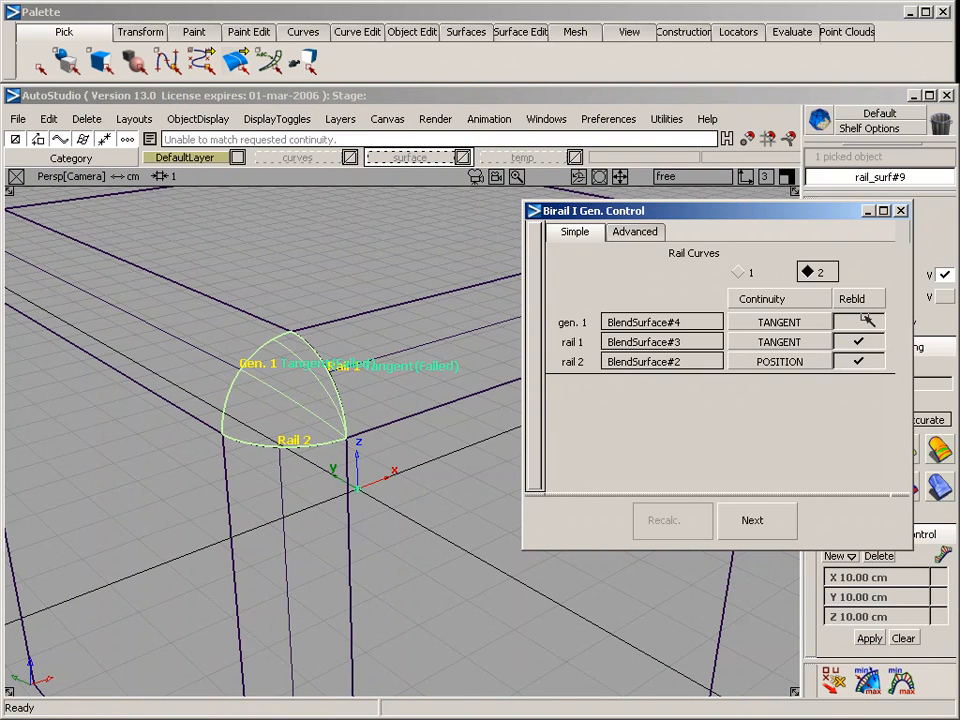
{"action": "left_click", "coordinate": [858, 322]}
{"action": "left_click", "coordinate": [856, 362]}
{"action": "left_click", "coordinate": [860, 342]}
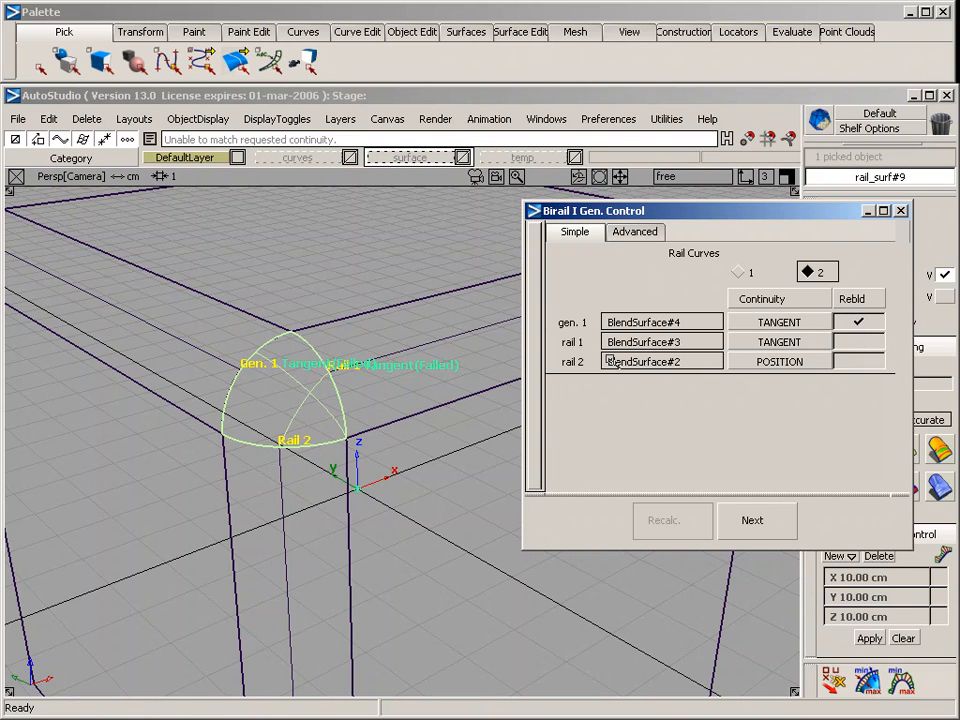
{"action": "left_click", "coordinate": [758, 358]}
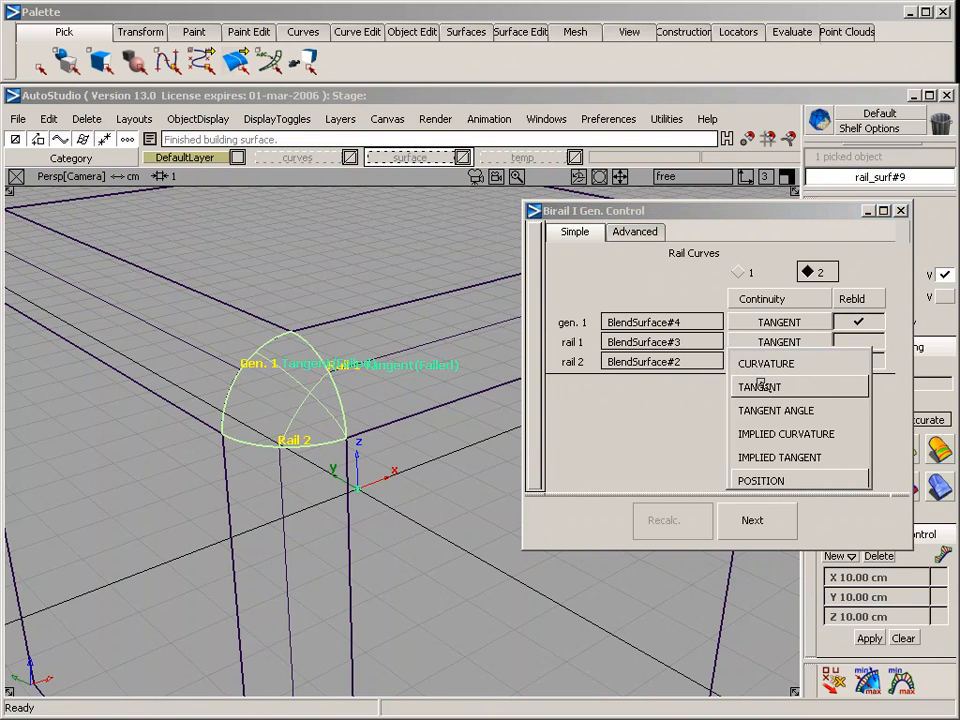
{"action": "left_click", "coordinate": [742, 481]}
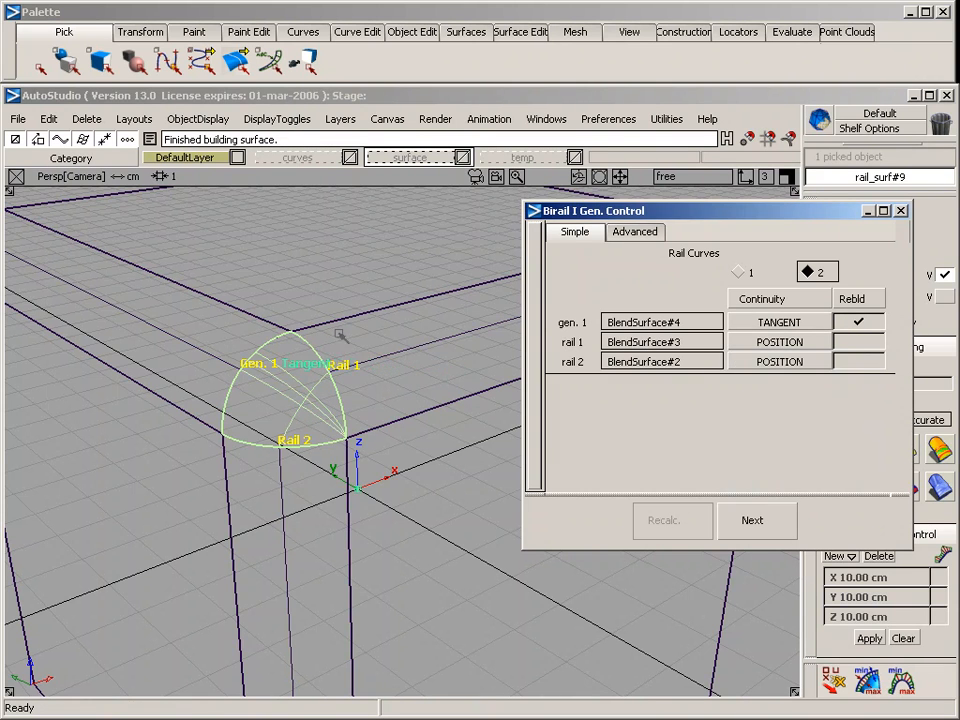
Close the birail options and delete the corner birail surface
{"action": "left_click", "coordinate": [900, 210]}
{"action": "key", "text": "Delete"}
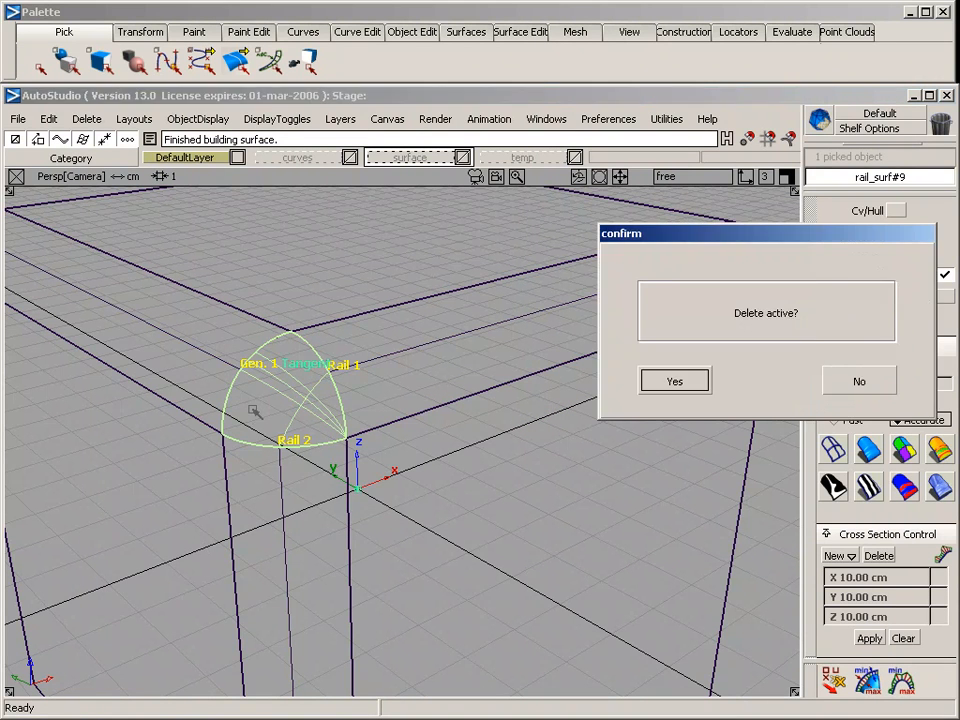
{"action": "key", "text": "Return"}
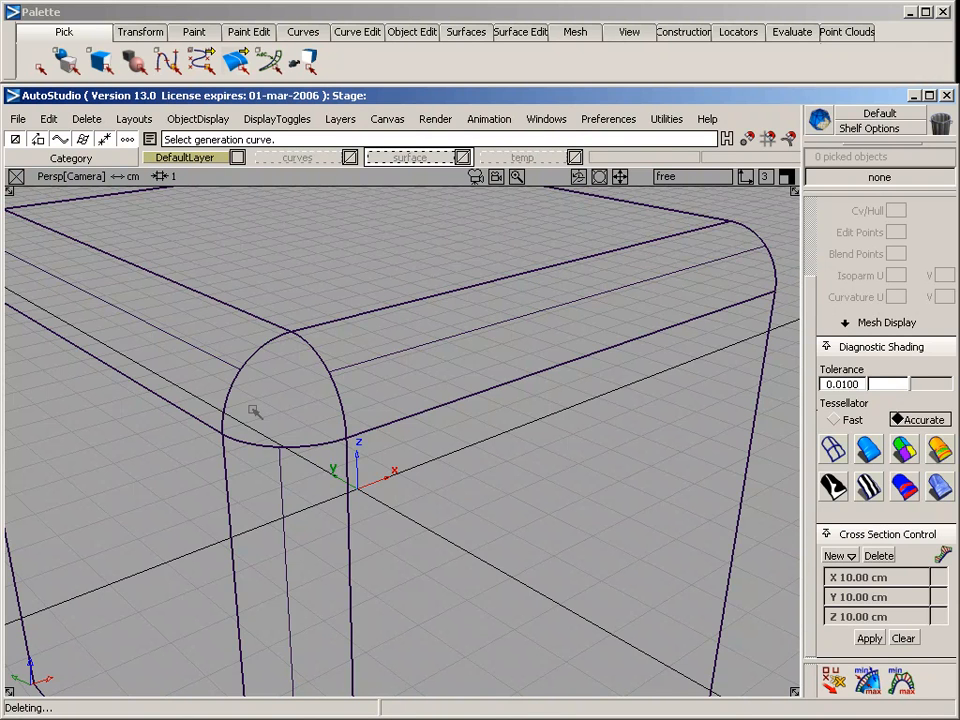
Open the options for an N-sided boundary surface and set the first boundary's continuity to TANGENT
{"action": "left_click", "coordinate": [466, 31]}
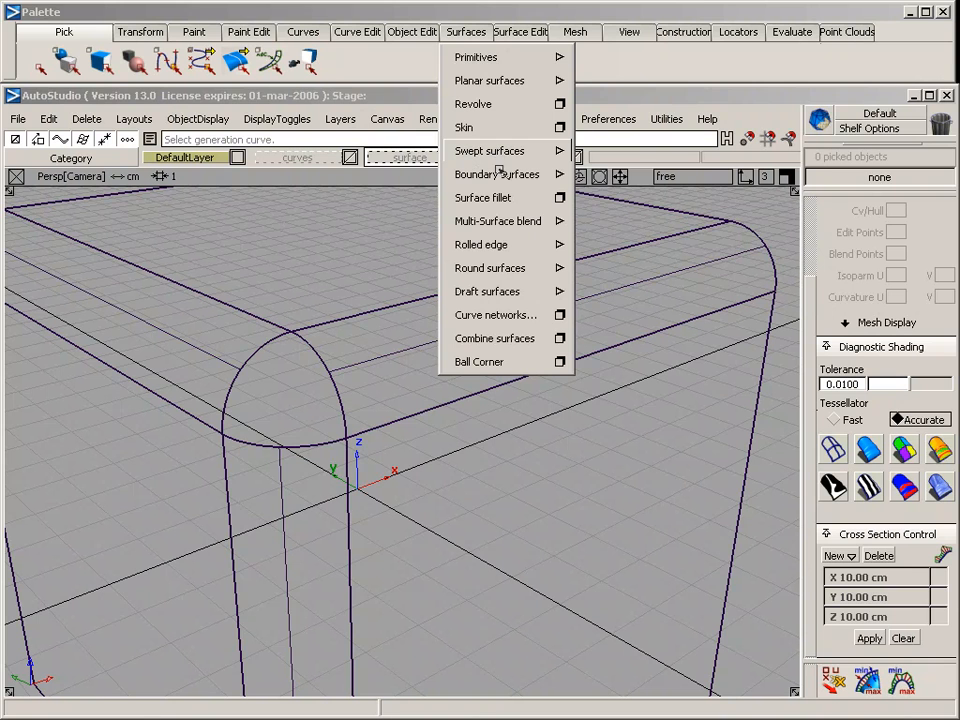
{"action": "mouse_move", "coordinate": [499, 175]}
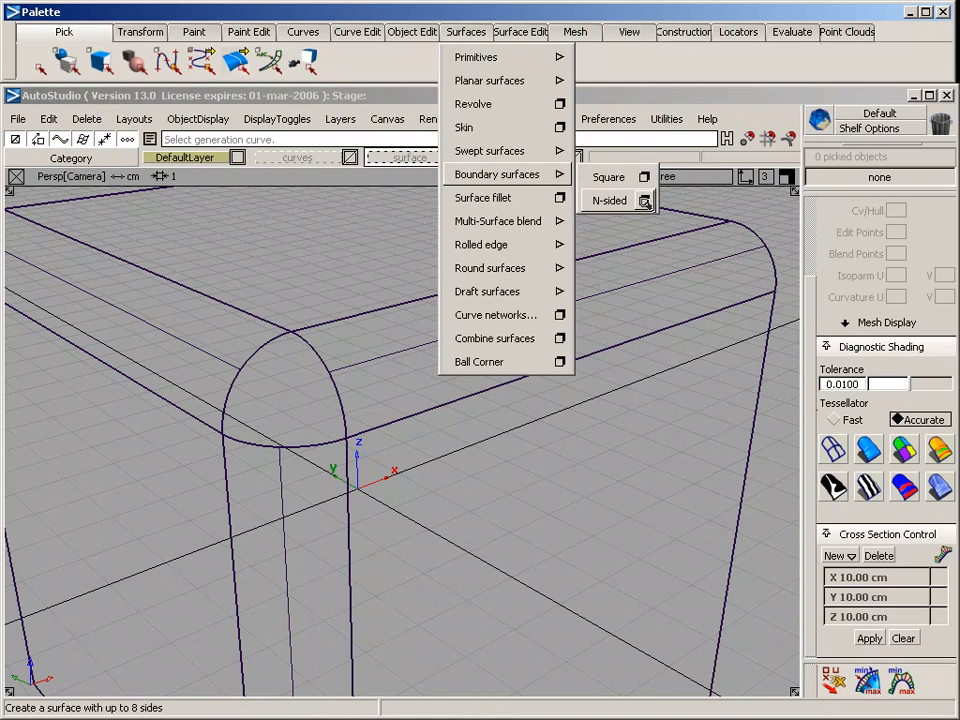
{"action": "left_click", "coordinate": [645, 201]}
{"action": "left_click_drag", "start_coordinate": [660, 214], "coordinate": [612, 170]}
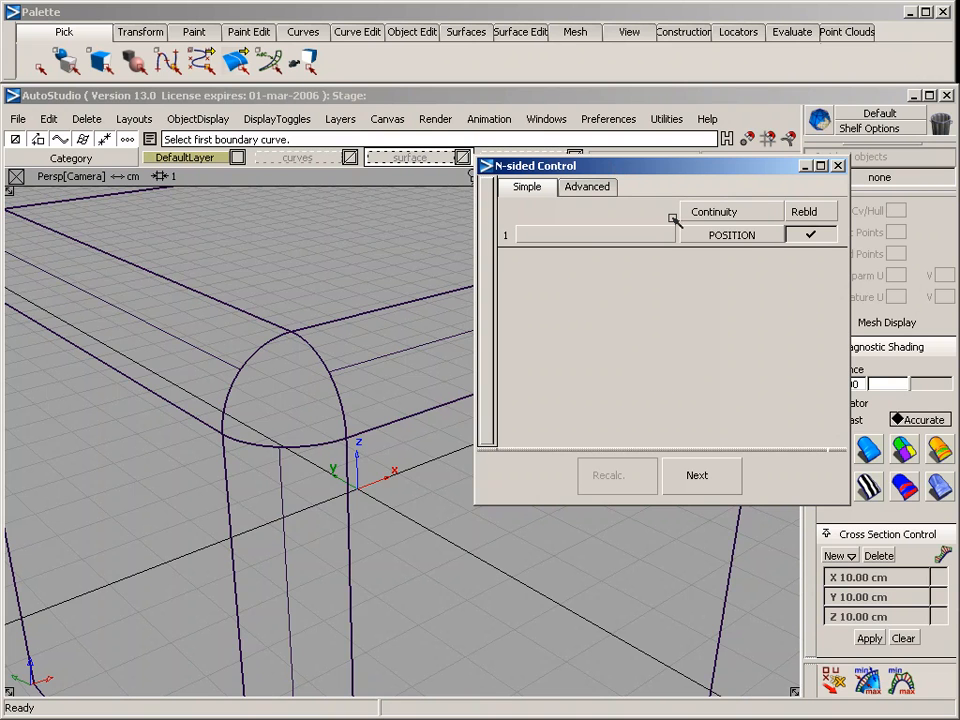
{"action": "left_click", "coordinate": [735, 234]}
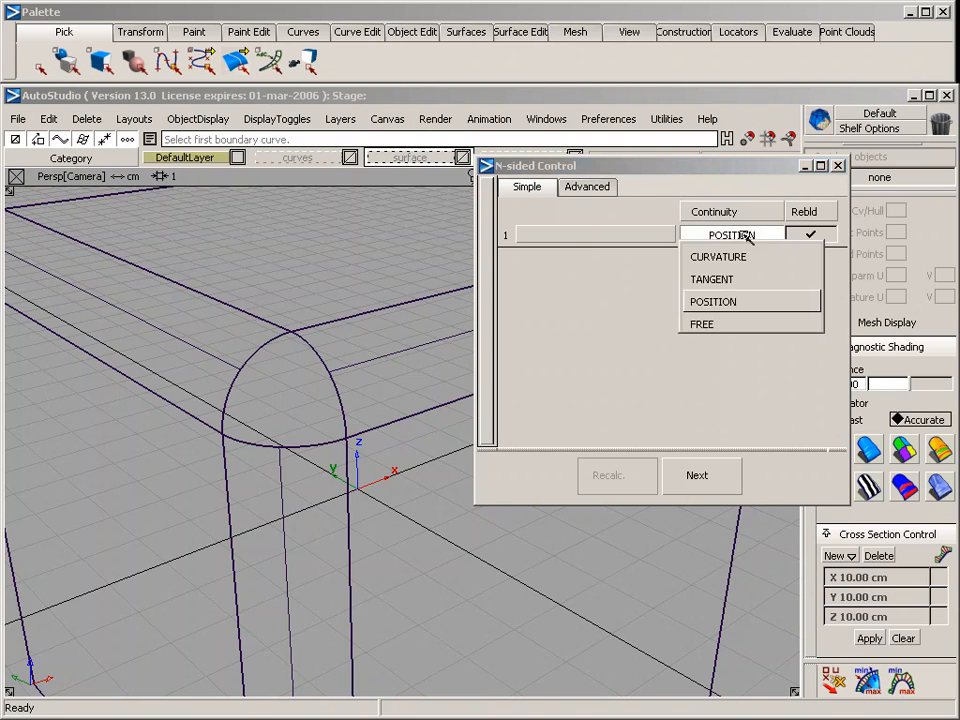
{"action": "left_click", "coordinate": [750, 278]}
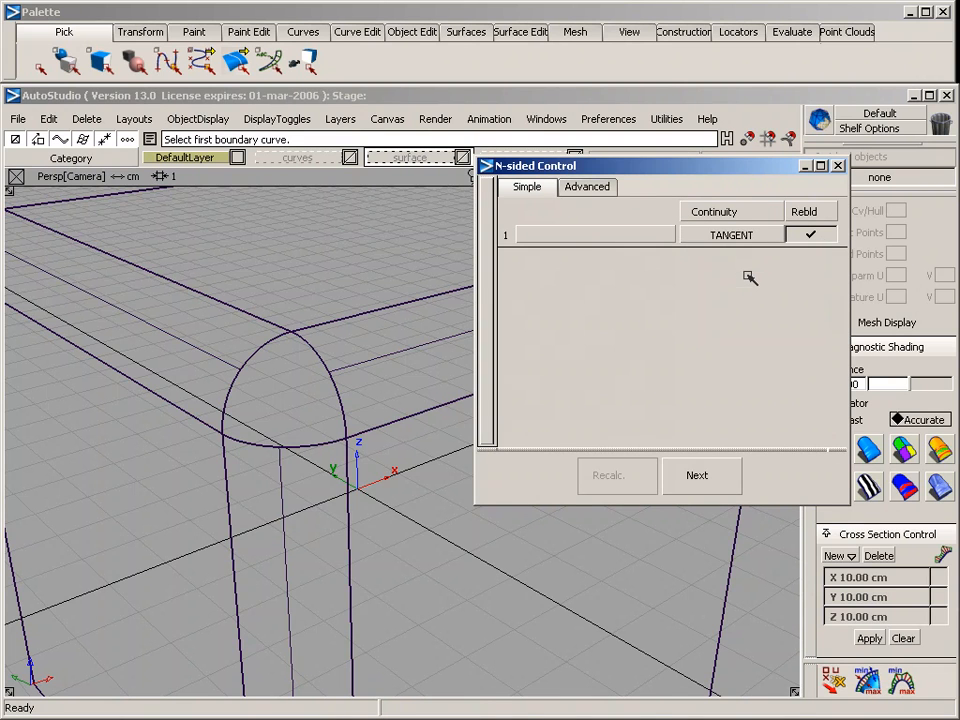
Build an N-sided surface from the three edges of the corner hole and close its options
{"action": "left_click", "coordinate": [260, 353]}
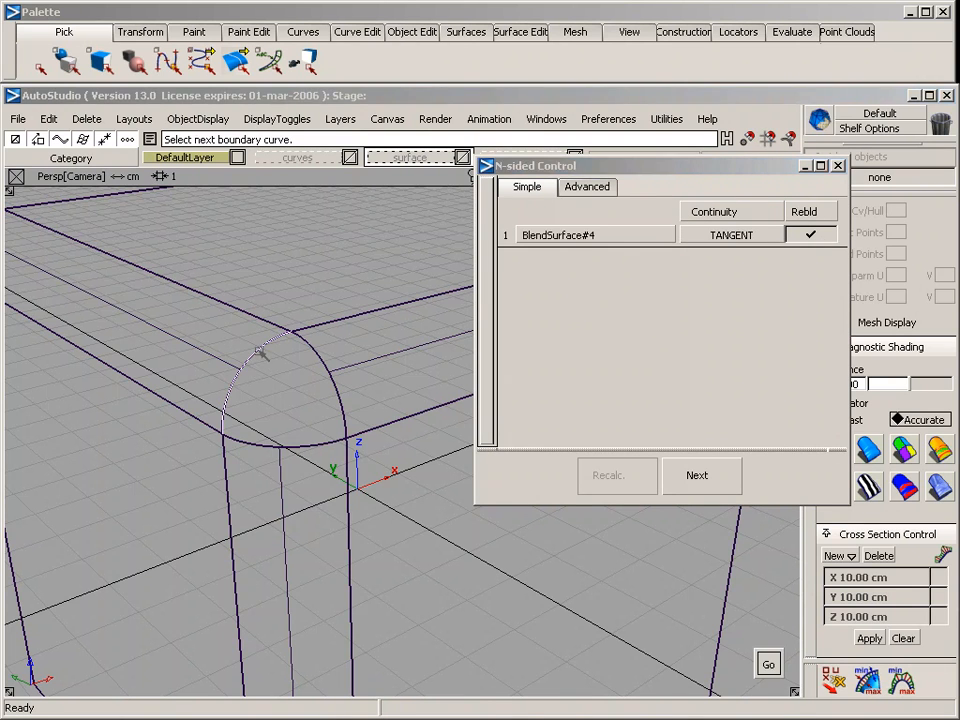
{"action": "left_click", "coordinate": [313, 353]}
{"action": "left_click", "coordinate": [323, 446]}
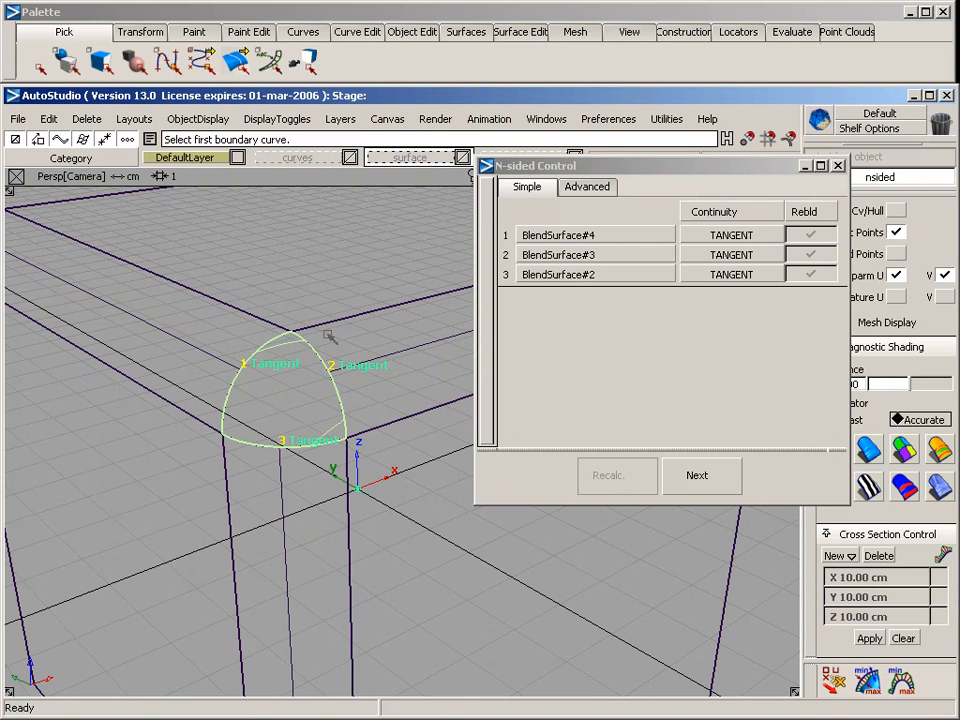
{"action": "left_click", "coordinate": [838, 165]}
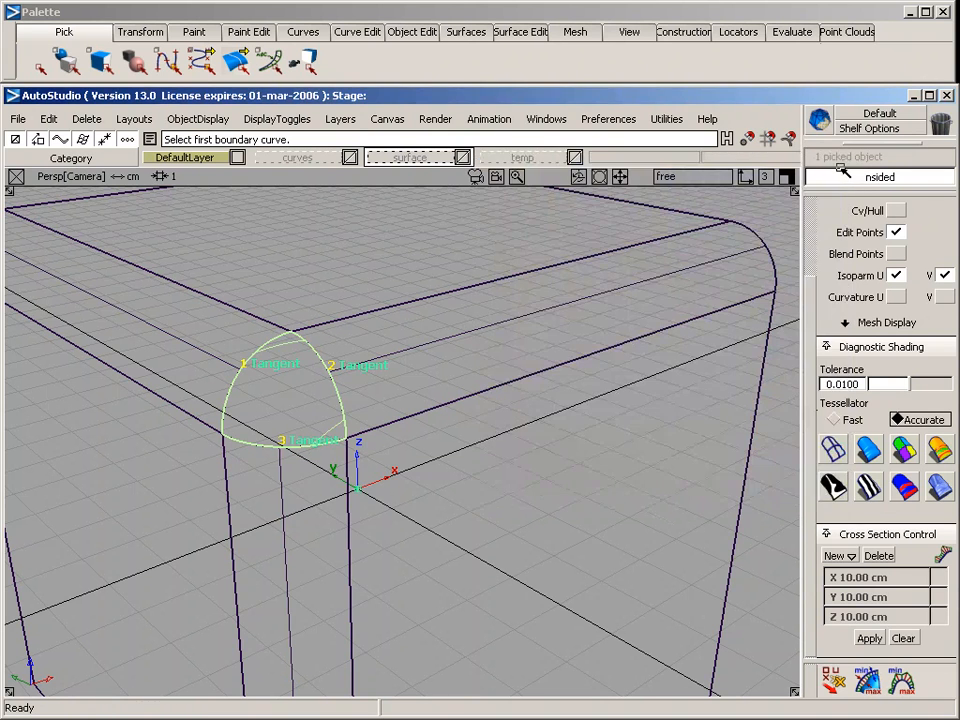
Show the N-sided surface's control vertices and hull for inspection, and hide them again
{"action": "left_click", "coordinate": [895, 211]}
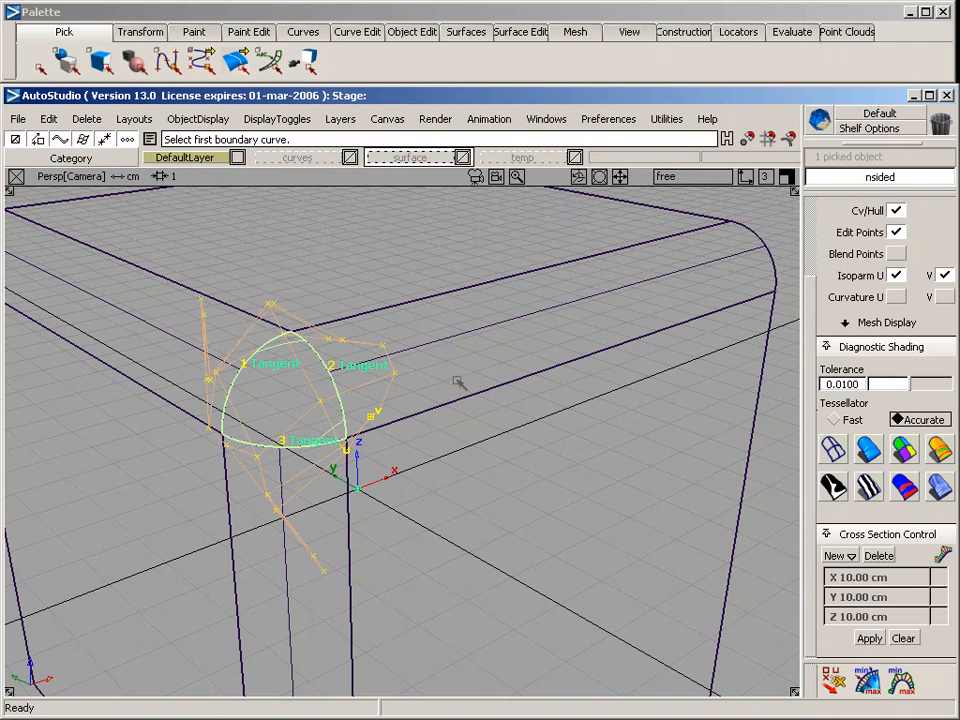
{"action": "left_click_drag", "start_coordinate": [399, 347], "coordinate": [542, 426], "text": "alt+shift"}
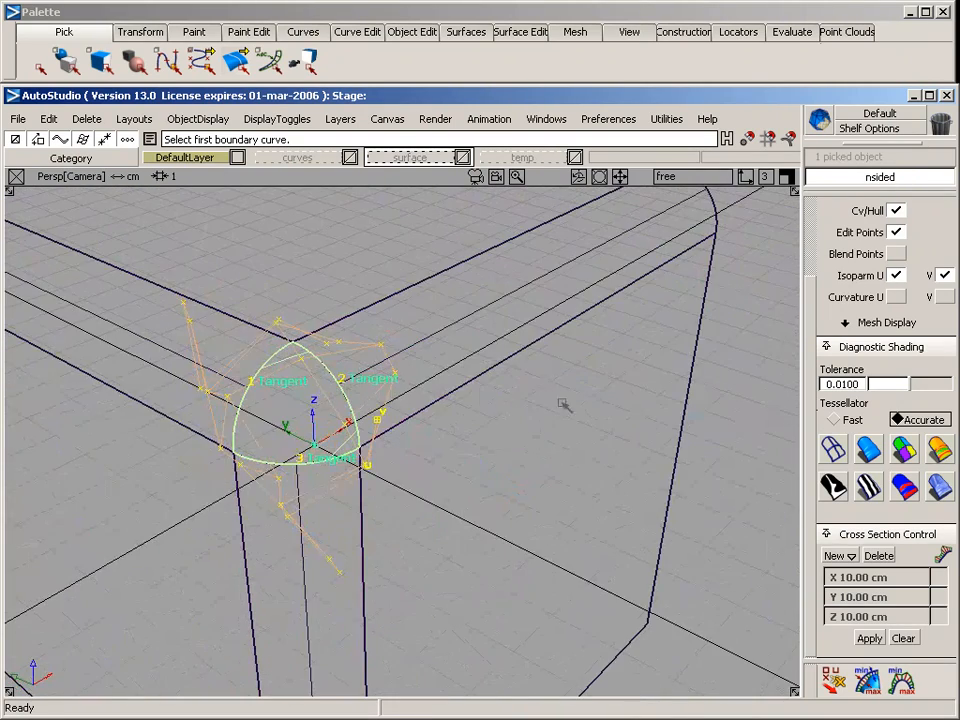
{"action": "left_click", "coordinate": [896, 210]}
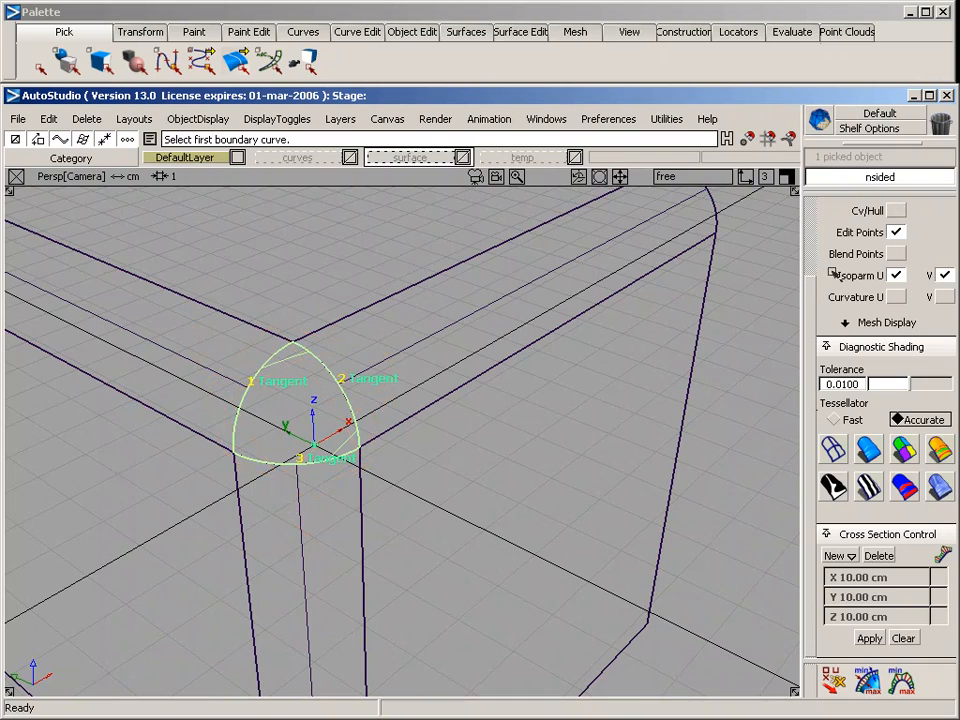
{"action": "left_click_drag", "start_coordinate": [417, 443], "coordinate": [381, 386], "text": "alt+shift"}
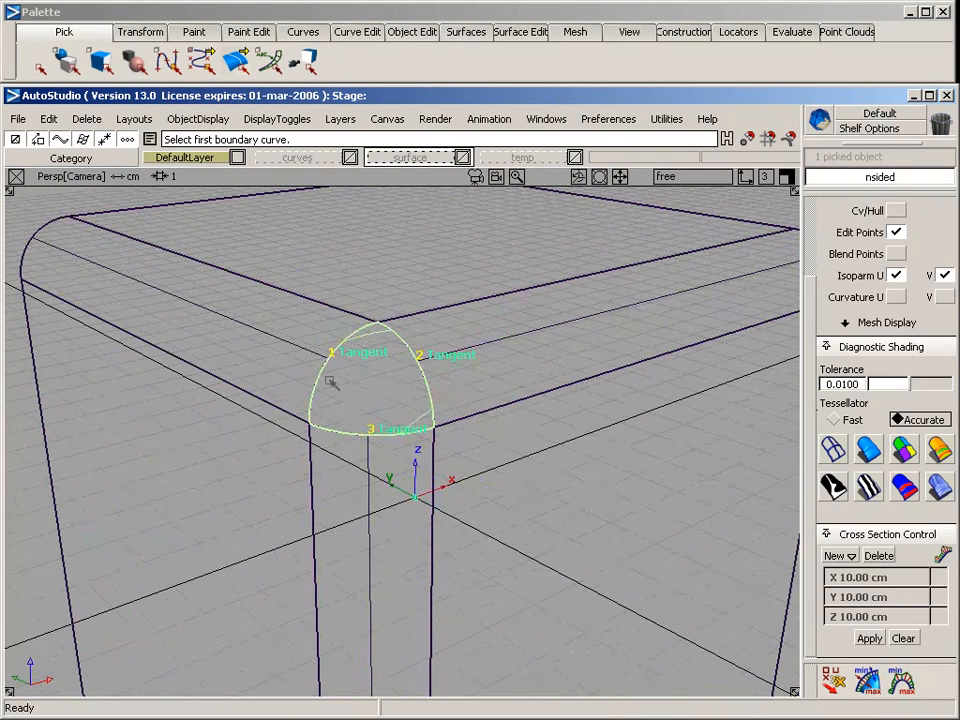
Deselect the corner surface, inspect the rounded cube with diagnostic shading from several angles, and return to wireframe
{"action": "left_click", "coordinate": [364, 407]}
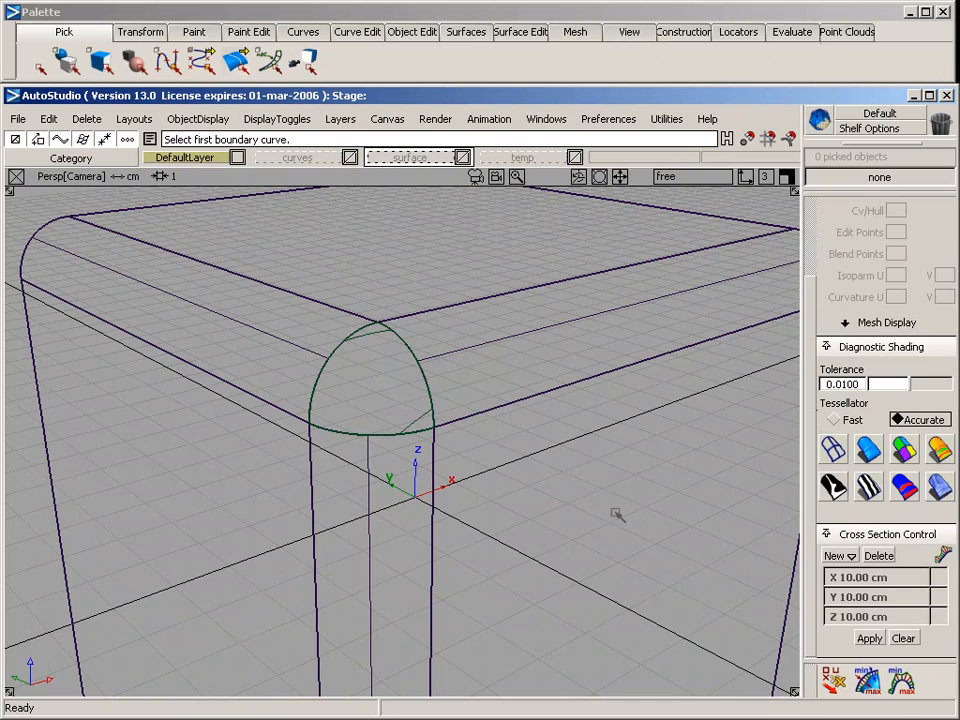
{"action": "left_click", "coordinate": [869, 449]}
{"action": "mouse_move", "coordinate": [664, 508]}
{"action": "left_mouse_down", "text": "alt+shift"}
{"action": "mouse_move", "coordinate": [405, 559]}
{"action": "mouse_move", "coordinate": [274, 536]}
{"action": "mouse_move", "coordinate": [703, 553]}
{"action": "mouse_move", "coordinate": [737, 572]}
{"action": "left_mouse_up", "text": "alt+shift"}
{"action": "mouse_move", "coordinate": [436, 539]}
{"action": "left_mouse_down", "text": "alt+shift"}
{"action": "mouse_move", "coordinate": [435, 411]}
{"action": "mouse_move", "coordinate": [272, 420]}
{"action": "mouse_move", "coordinate": [135, 360]}
{"action": "mouse_move", "coordinate": [280, 315]}
{"action": "mouse_move", "coordinate": [433, 321]}
{"action": "mouse_move", "coordinate": [426, 465]}
{"action": "mouse_move", "coordinate": [351, 564]}
{"action": "mouse_move", "coordinate": [262, 556]}
{"action": "mouse_move", "coordinate": [246, 456]}
{"action": "mouse_move", "coordinate": [628, 280]}
{"action": "left_mouse_up", "text": "alt+shift"}
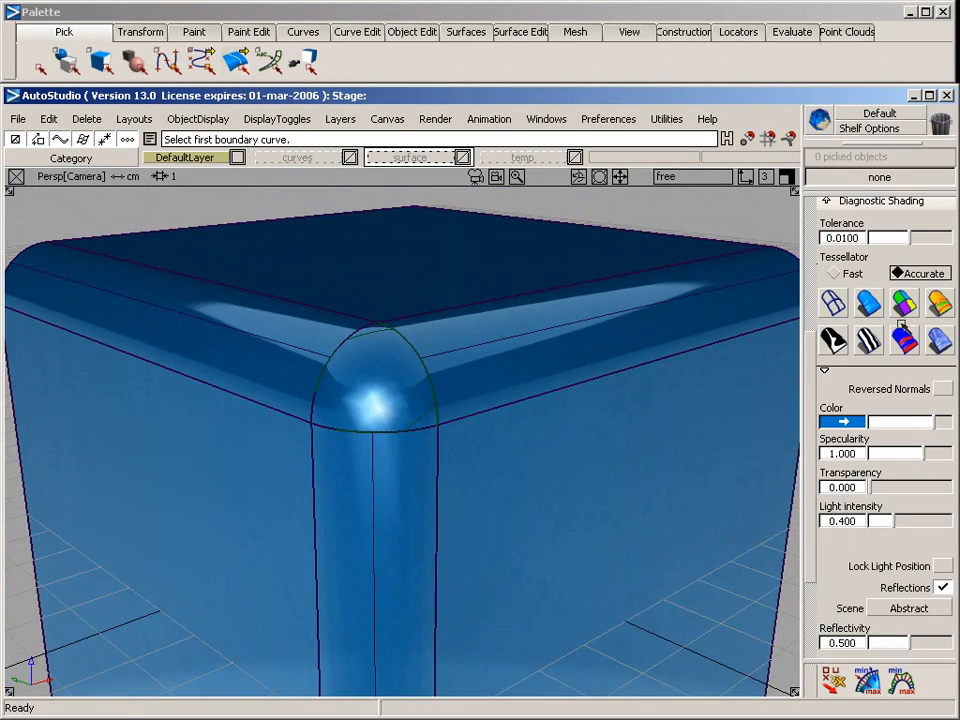
{"action": "left_click", "coordinate": [833, 302]}
Pick the N-sided corner surface and delete it to reopen the three-sided hole
{"action": "left_click_drag", "start_coordinate": [538, 326], "coordinate": [431, 386], "text": "alt+shift"}
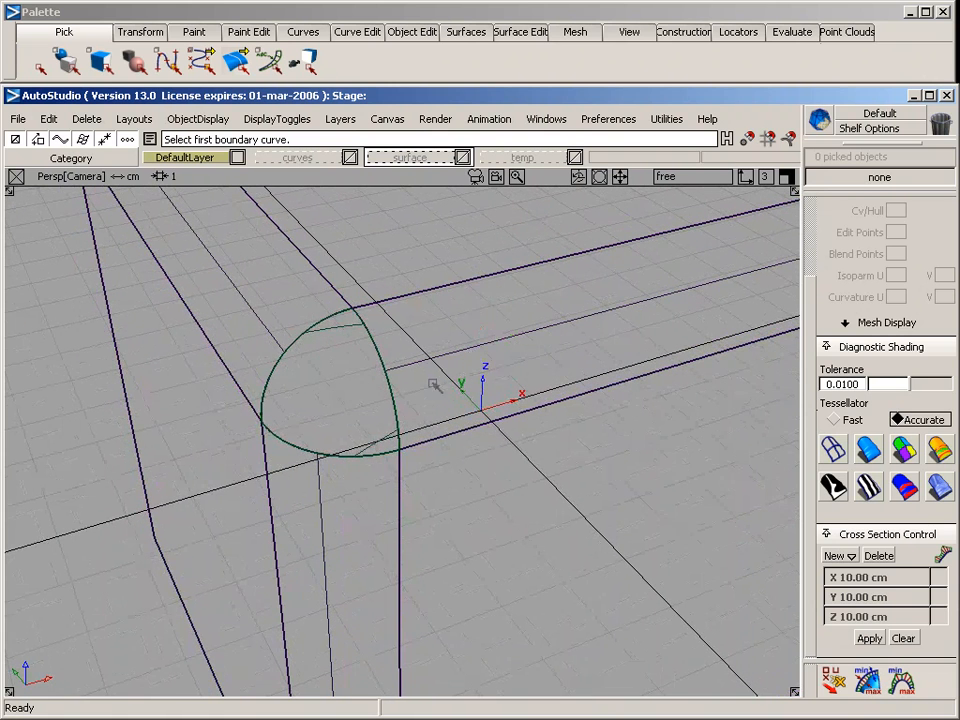
{"action": "left_click_drag", "start_coordinate": [331, 262], "coordinate": [331, 330], "text": "ctrl+shift"}
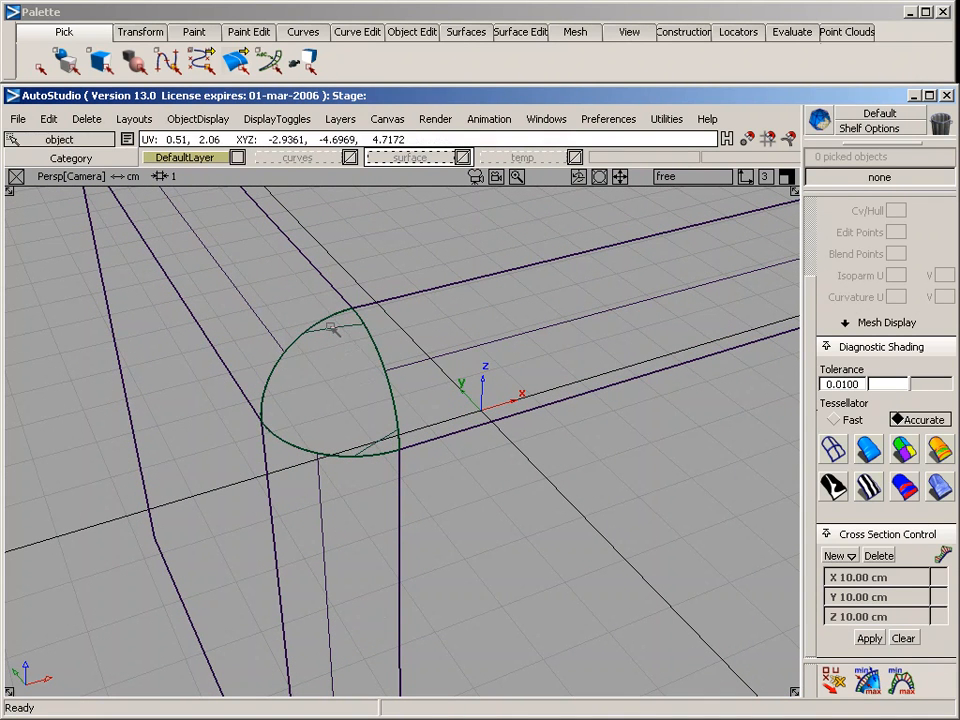
{"action": "left_click", "coordinate": [330, 328]}
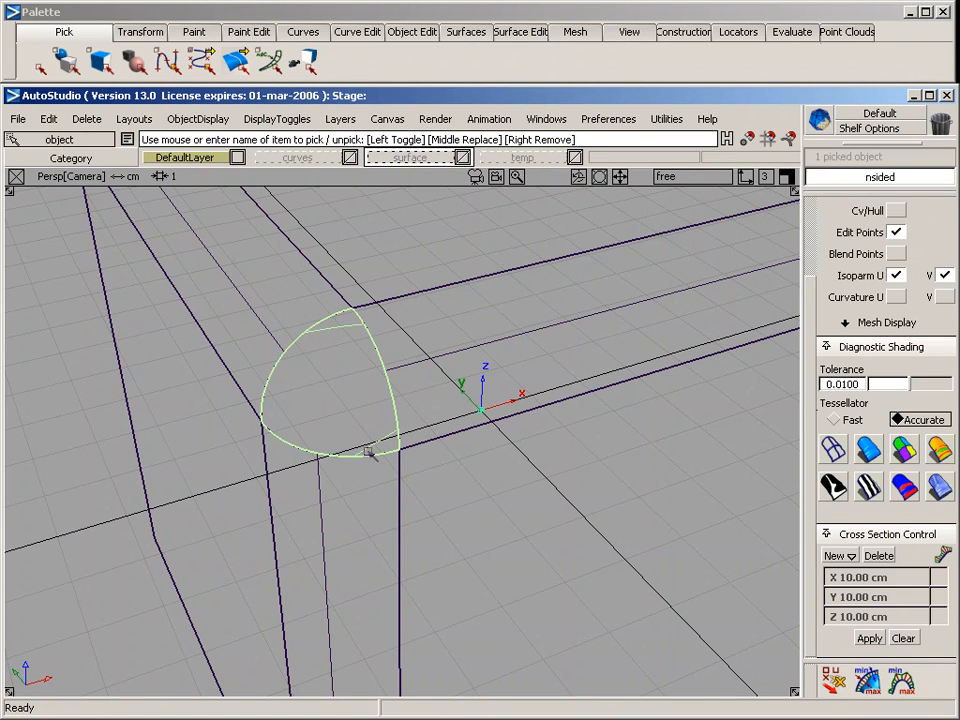
{"action": "key", "text": "Delete"}
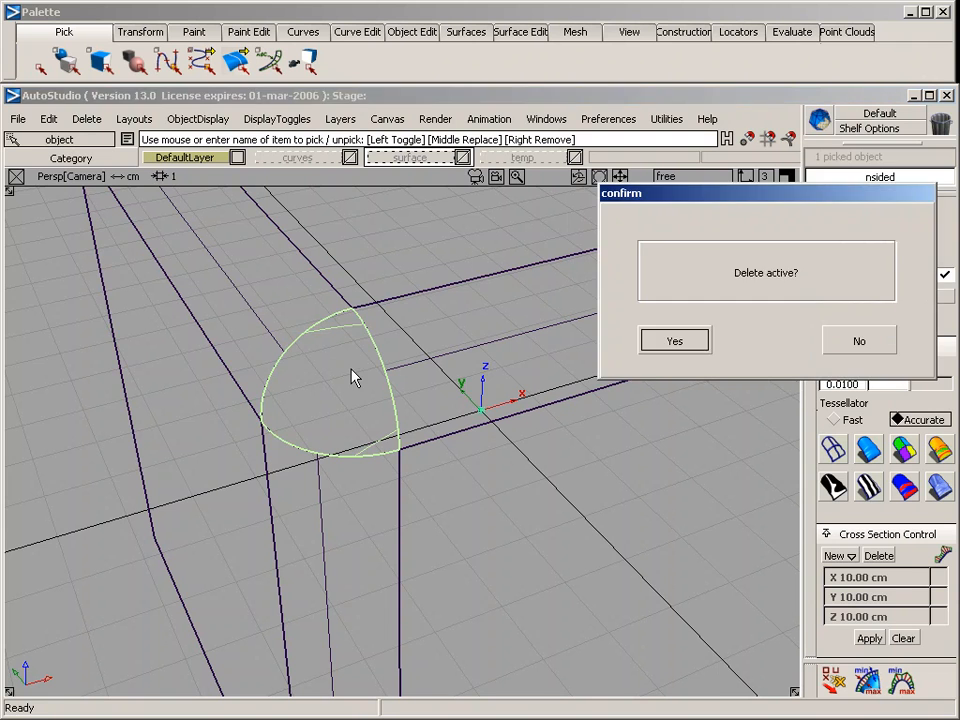
{"action": "key", "text": "Return"}
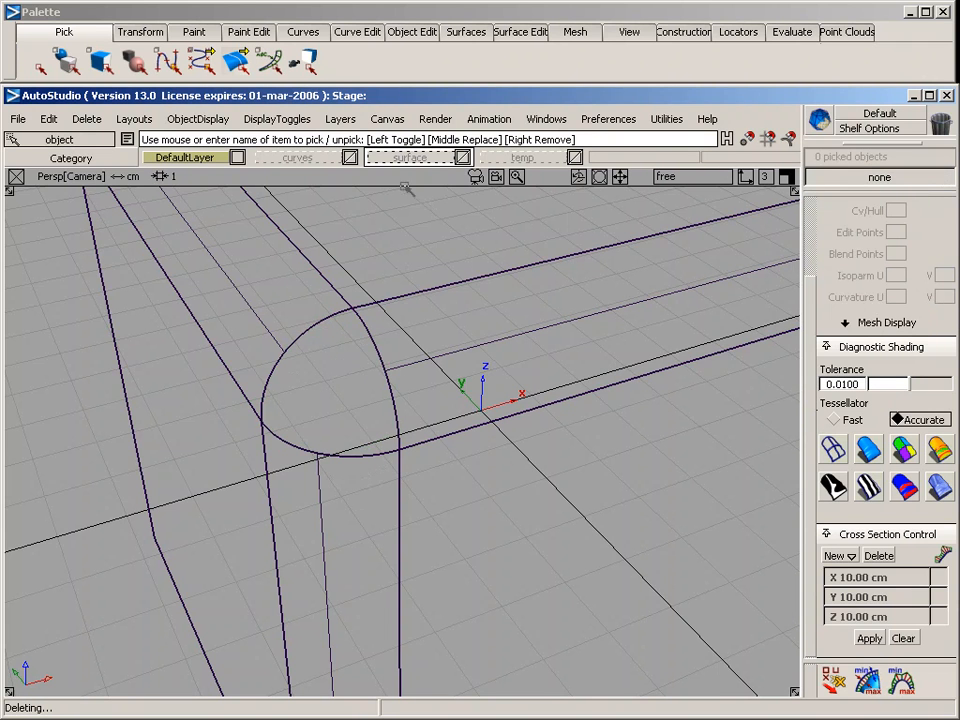
Open the curve network tools with default continuity Position and place their window clear of the corner hole
{"action": "left_click", "coordinate": [465, 32]}
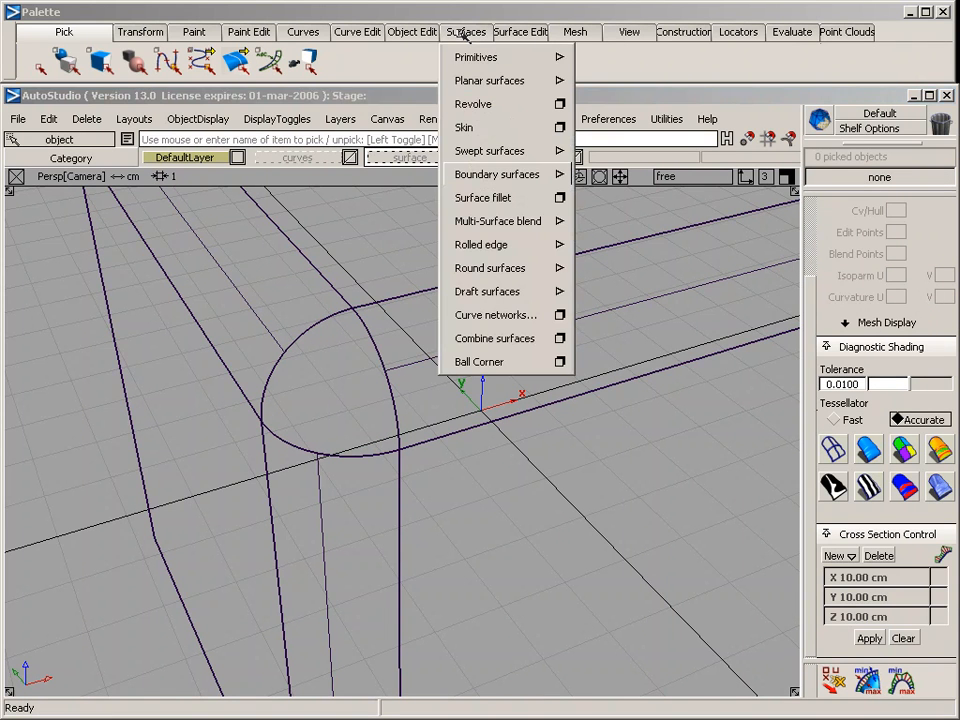
{"action": "left_click", "coordinate": [562, 316]}
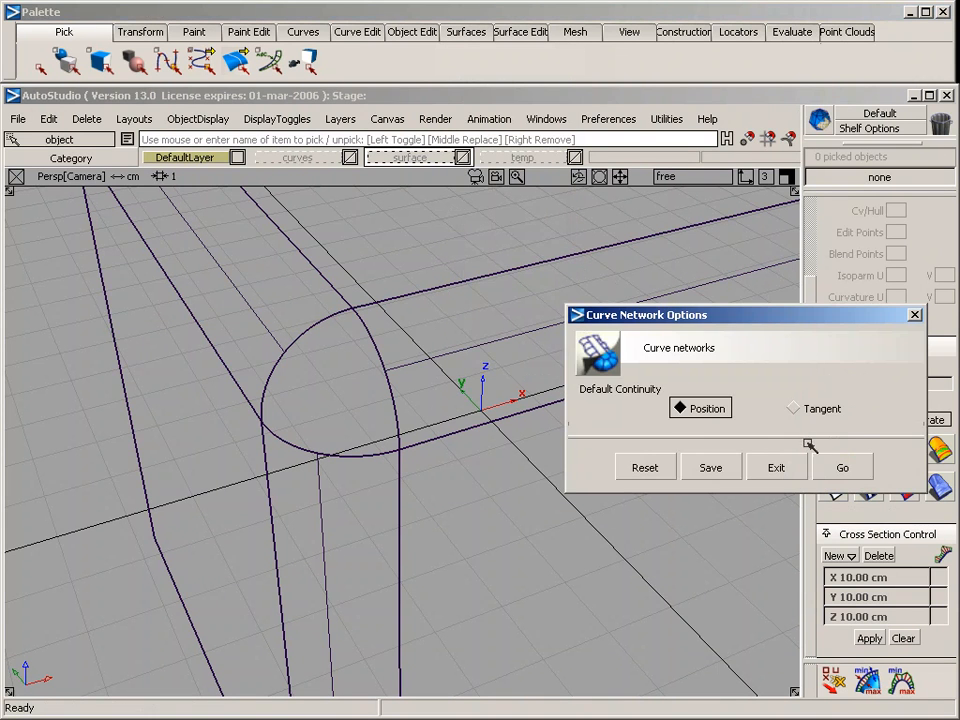
{"action": "left_click", "coordinate": [838, 464]}
{"action": "left_click_drag", "start_coordinate": [197, 106], "coordinate": [78, 210]}
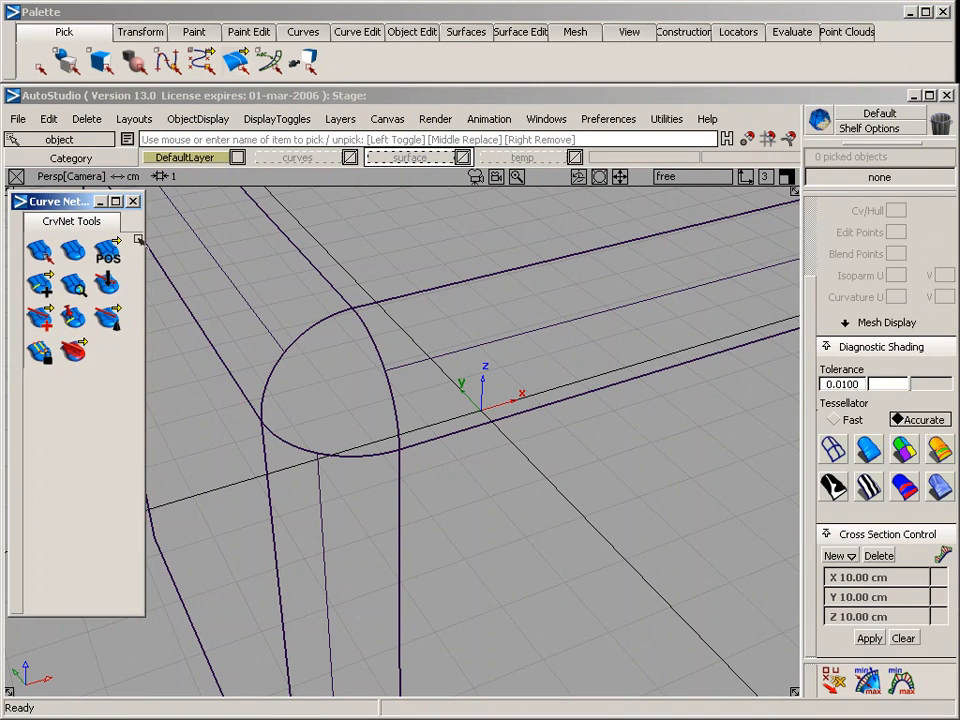
Create a new curve network from the three boundary edges of the corner hole
{"action": "left_click", "coordinate": [82, 224]}
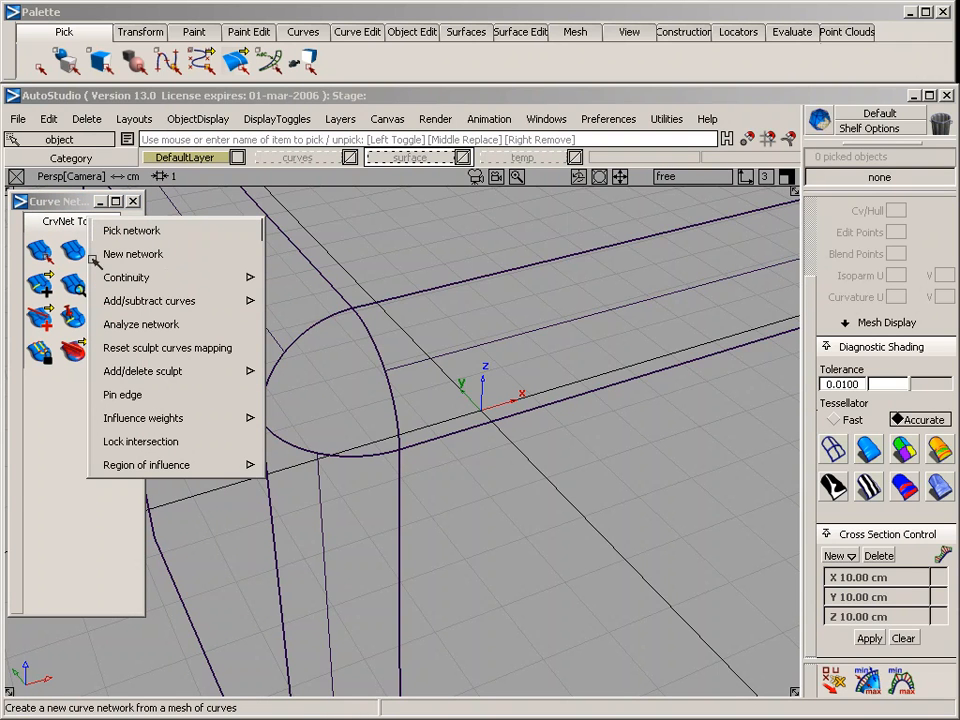
{"action": "left_click", "coordinate": [208, 254]}
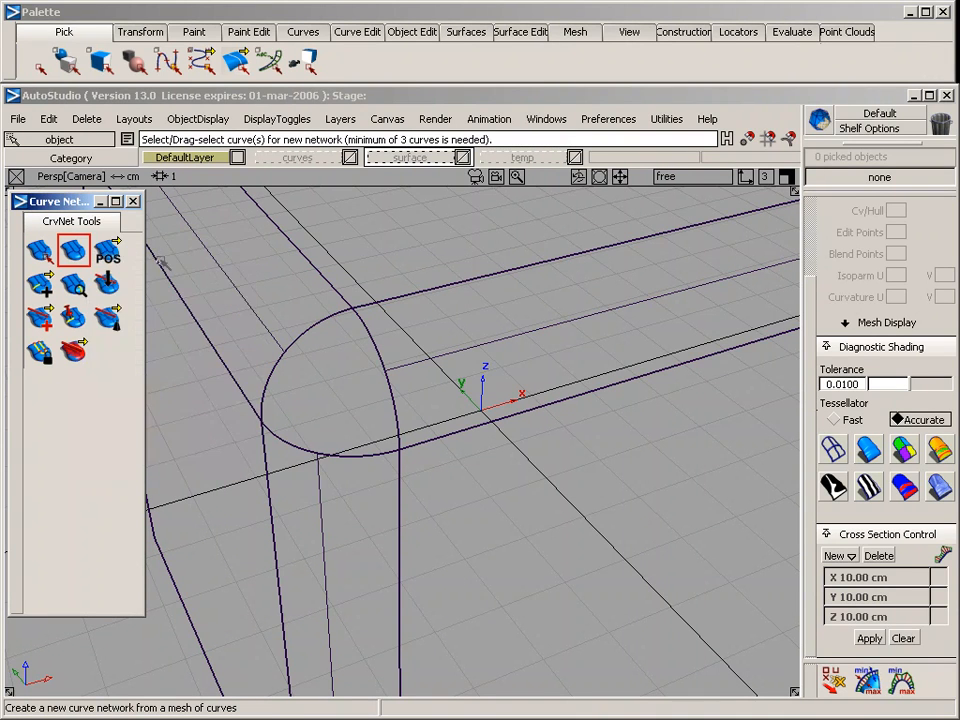
{"action": "left_click", "coordinate": [315, 329]}
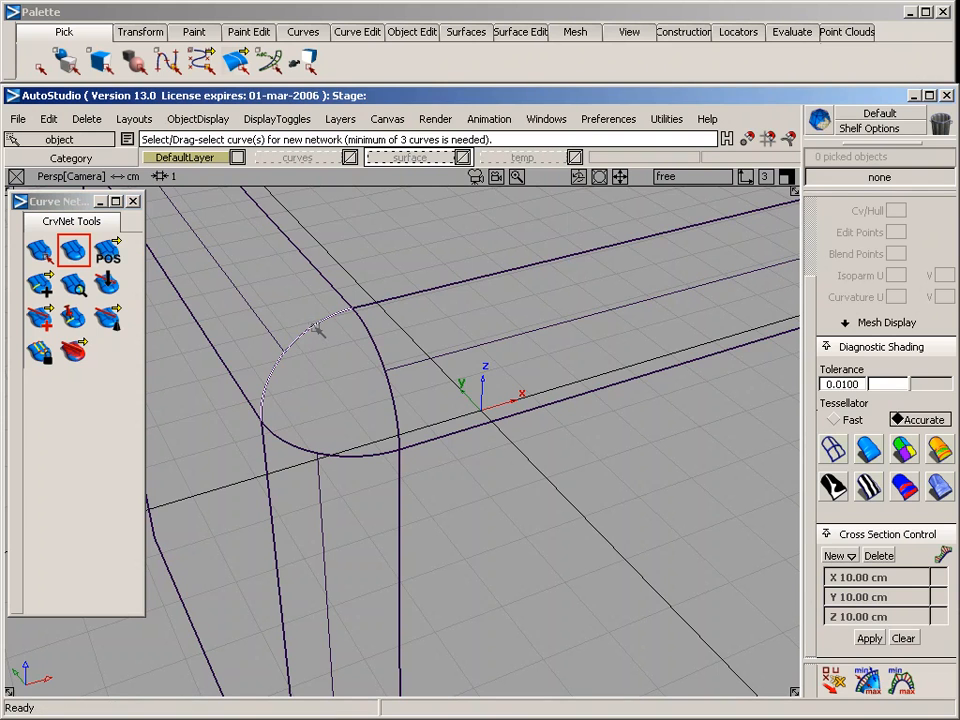
{"action": "left_click", "coordinate": [373, 344]}
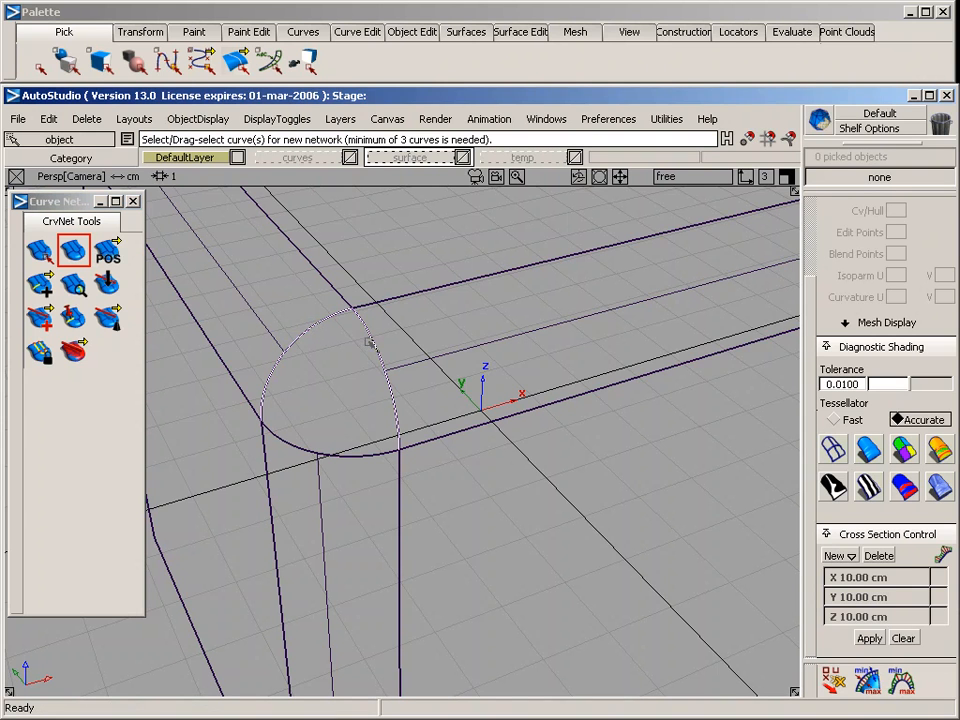
{"action": "left_click", "coordinate": [372, 456]}
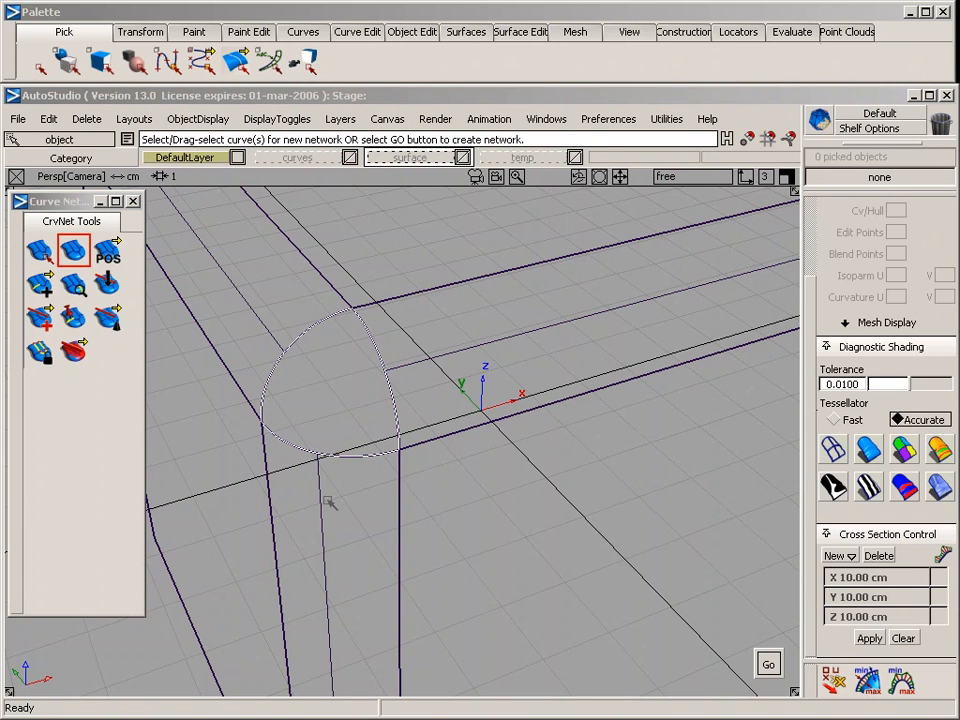
{"action": "key", "text": "space"}
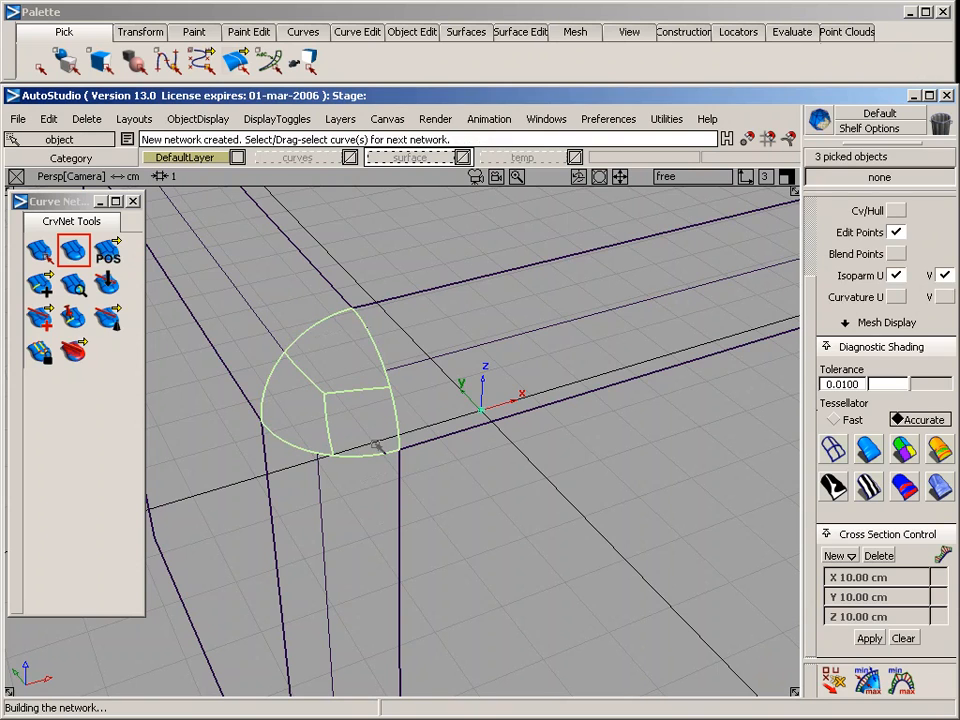
Close the curve network tools window and deselect the new corner surface on the rounded cube
{"action": "left_click", "coordinate": [133, 201]}
{"action": "key", "text": "alt+shift"}
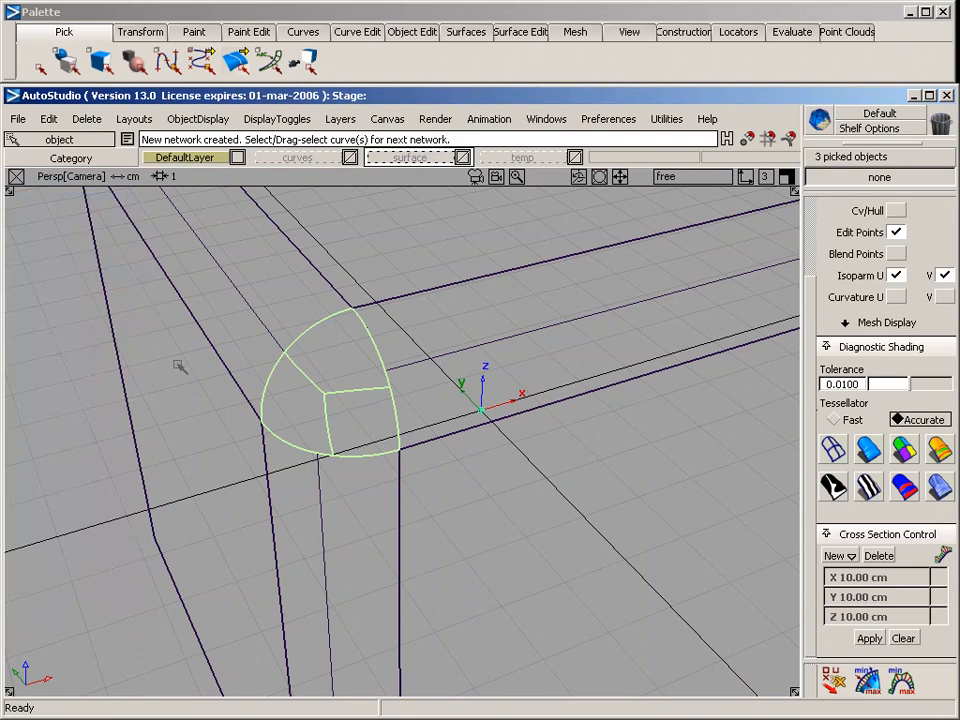
{"action": "left_click_drag", "start_coordinate": [196, 442], "coordinate": [355, 245], "text": "alt+shift"}
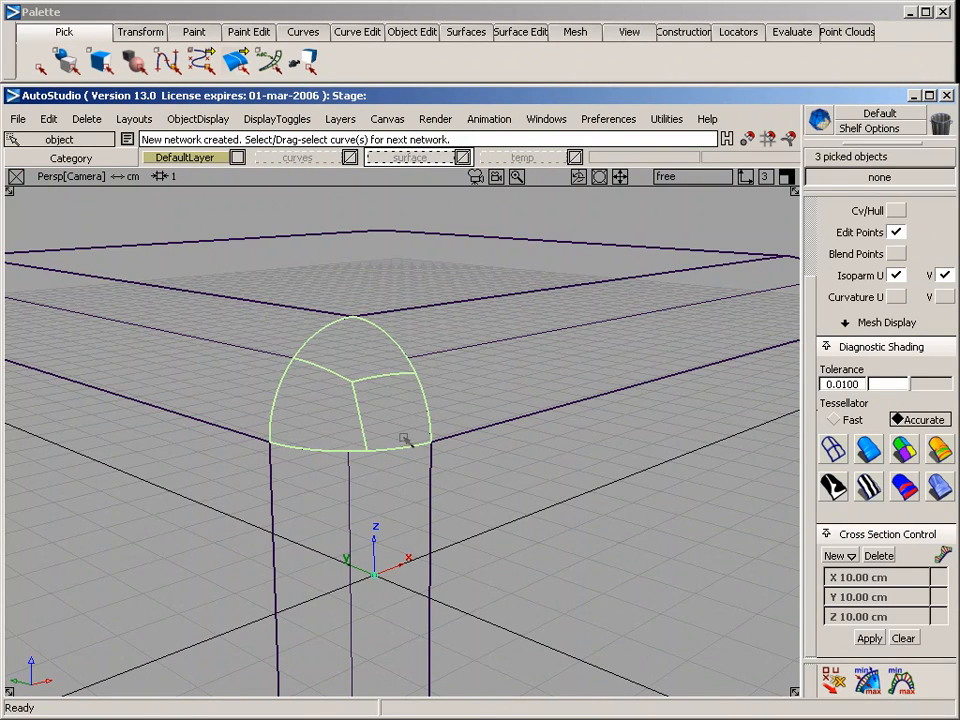
{"action": "left_click_drag", "start_coordinate": [443, 511], "coordinate": [367, 414]}
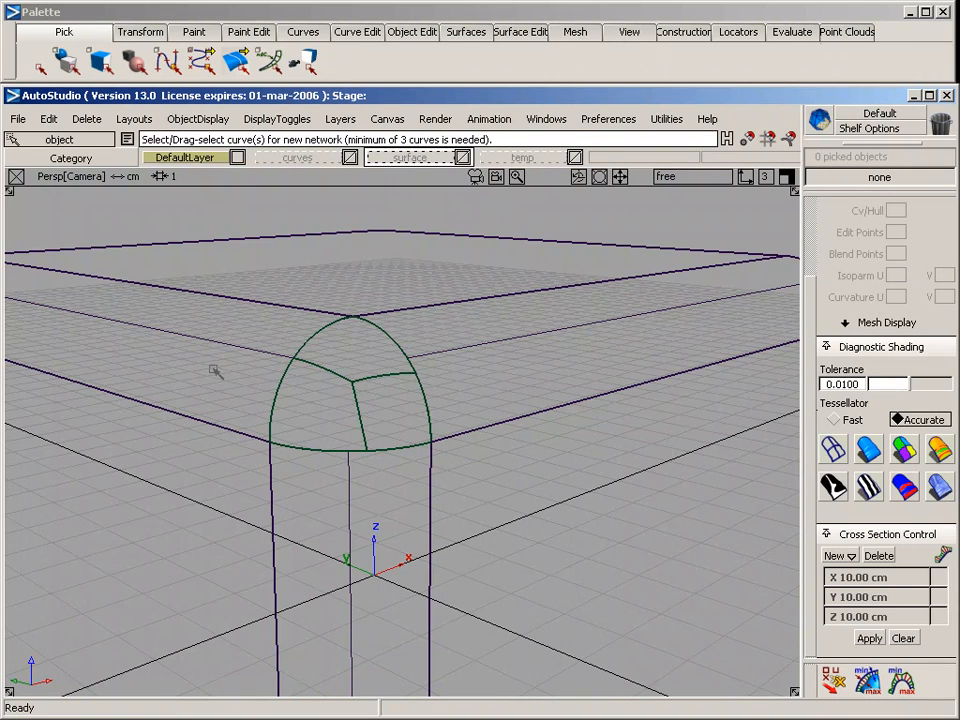
Inspect the curve network corner and its neighbouring surfaces with diagnostic shading, and return to wireframe
{"action": "left_click", "coordinate": [872, 454]}
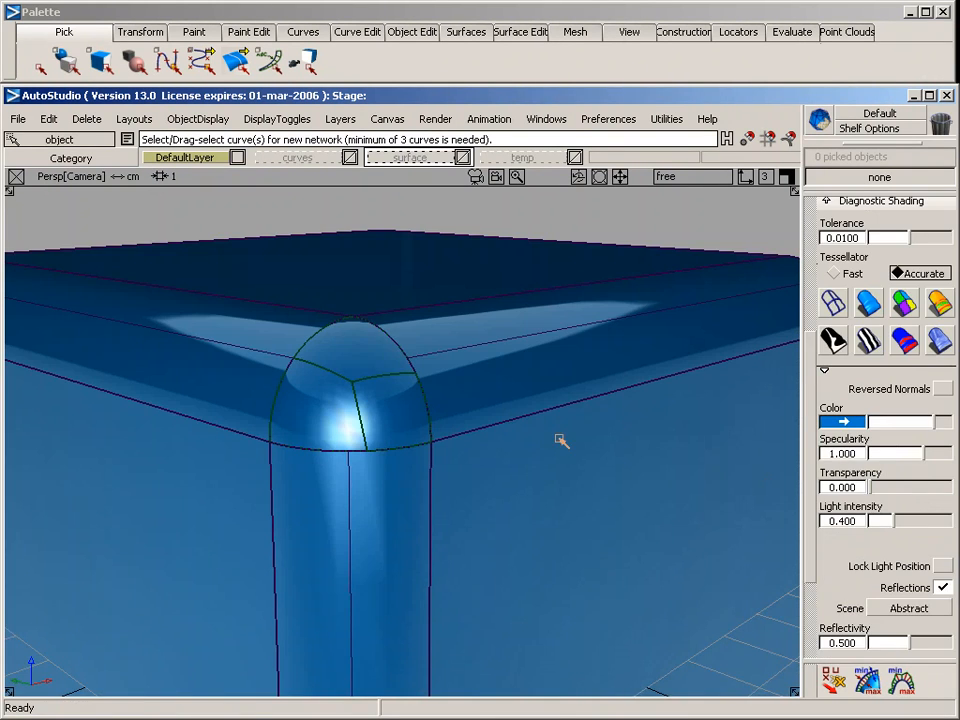
{"action": "left_click_drag", "start_coordinate": [536, 349], "coordinate": [580, 485], "text": "alt+shift"}
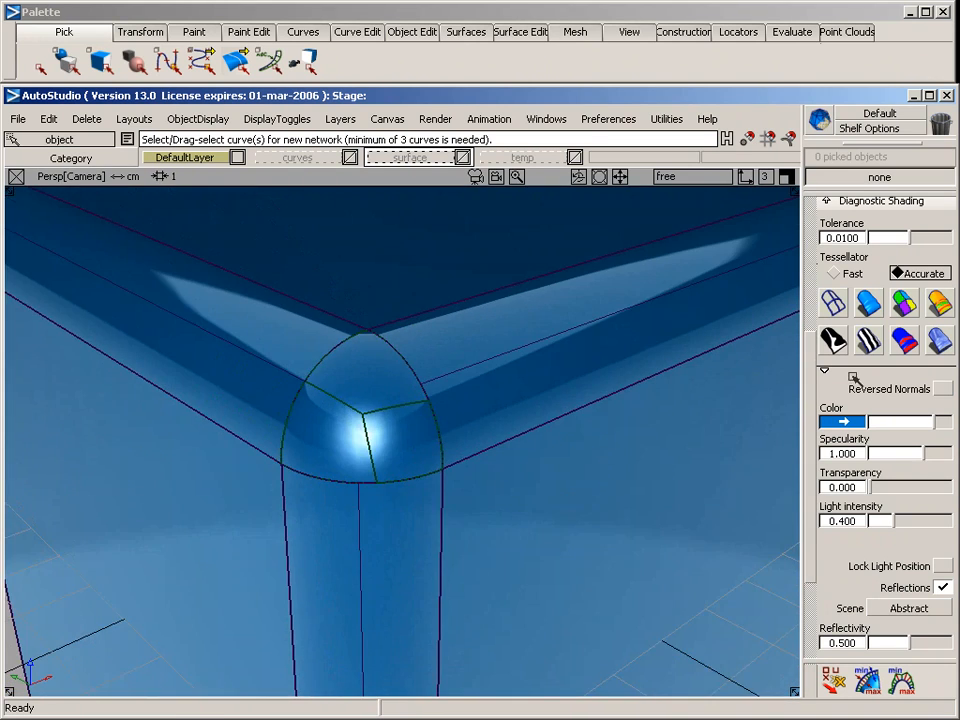
{"action": "left_click", "coordinate": [855, 378]}
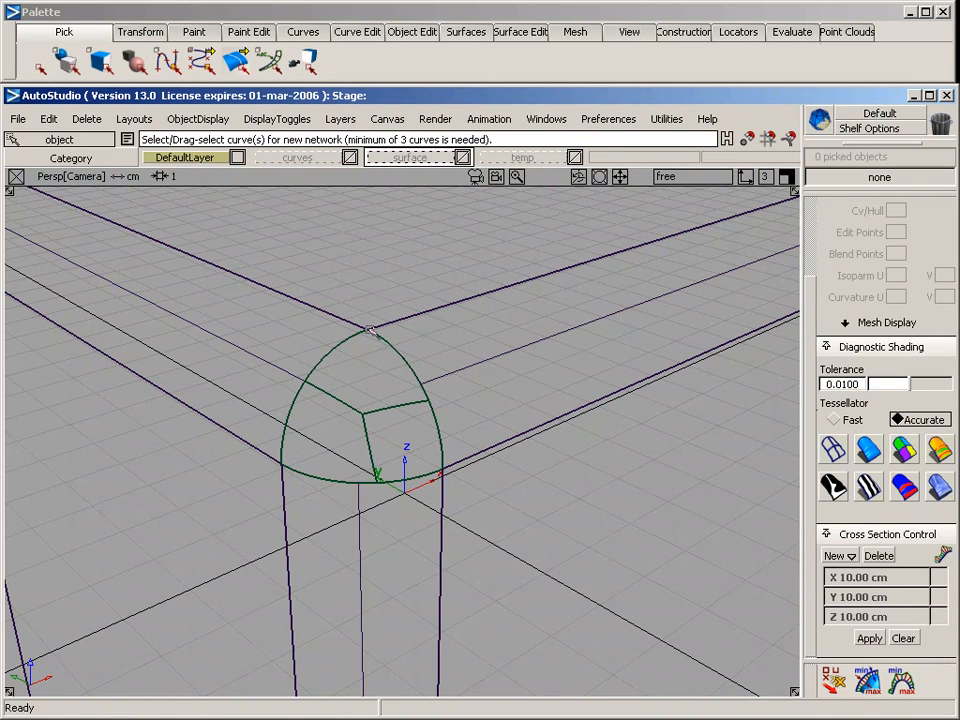
Pick the curve network surface in the corner and delete it with its construction history
{"action": "left_click_drag", "start_coordinate": [480, 378], "coordinate": [175, 348], "text": "alt+shift"}
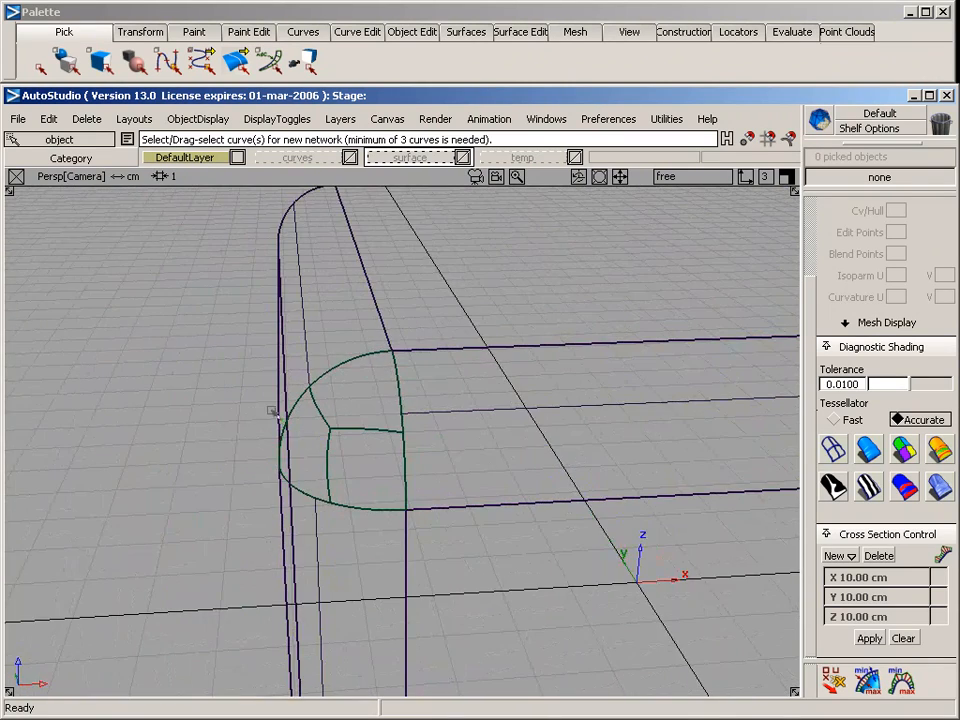
{"action": "left_click_drag", "start_coordinate": [207, 310], "coordinate": [333, 321], "text": "alt+shift"}
{"action": "left_click_drag", "start_coordinate": [336, 409], "coordinate": [368, 443]}
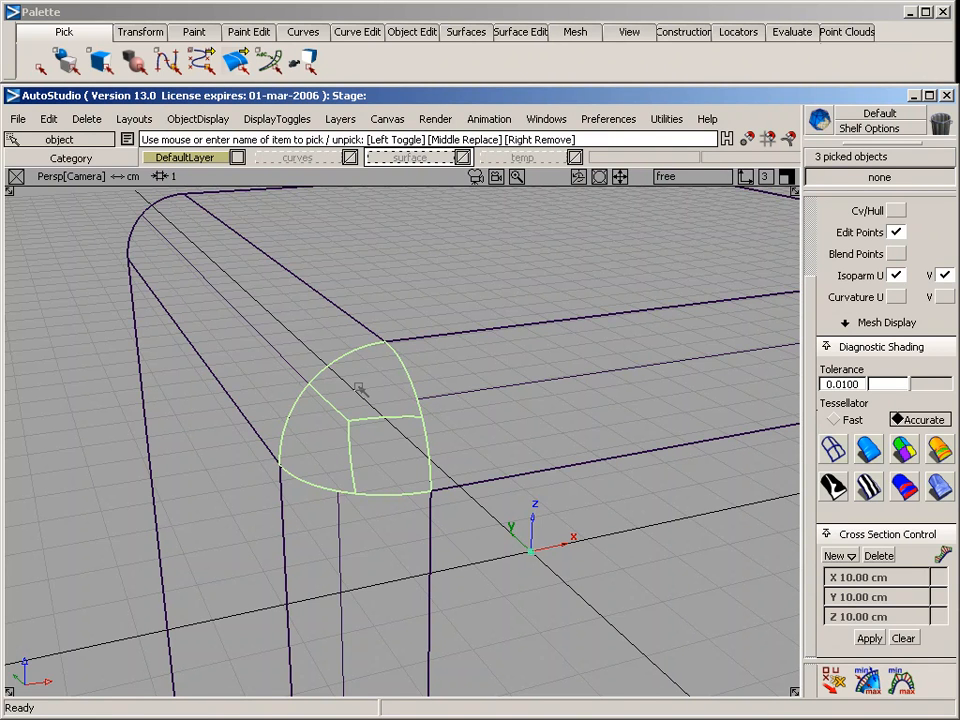
{"action": "key", "text": "Delete"}
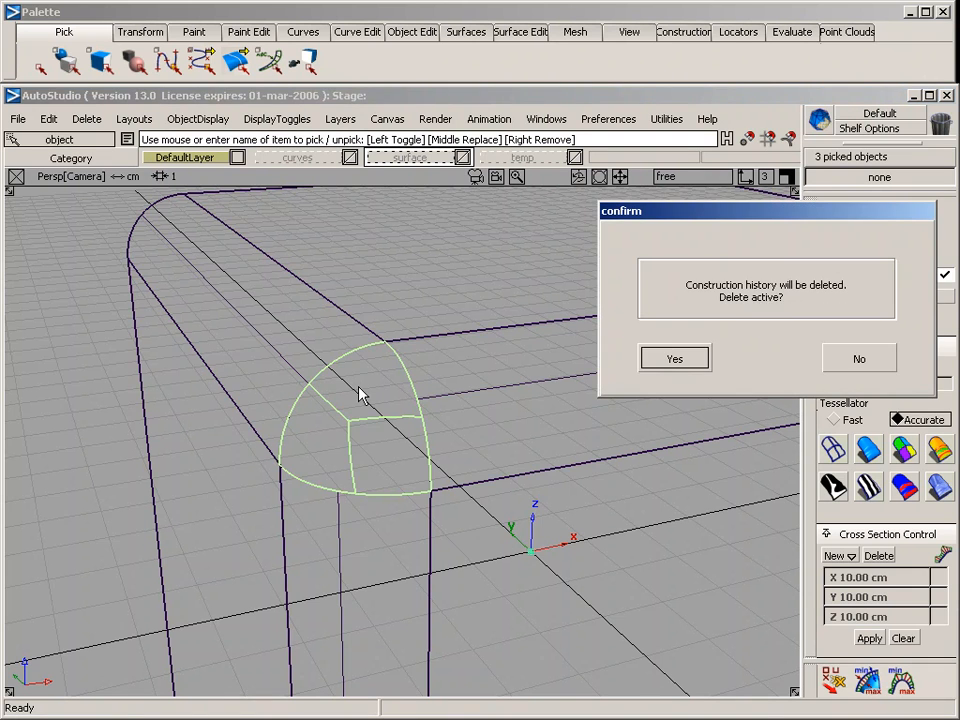
{"action": "key", "text": "Return"}
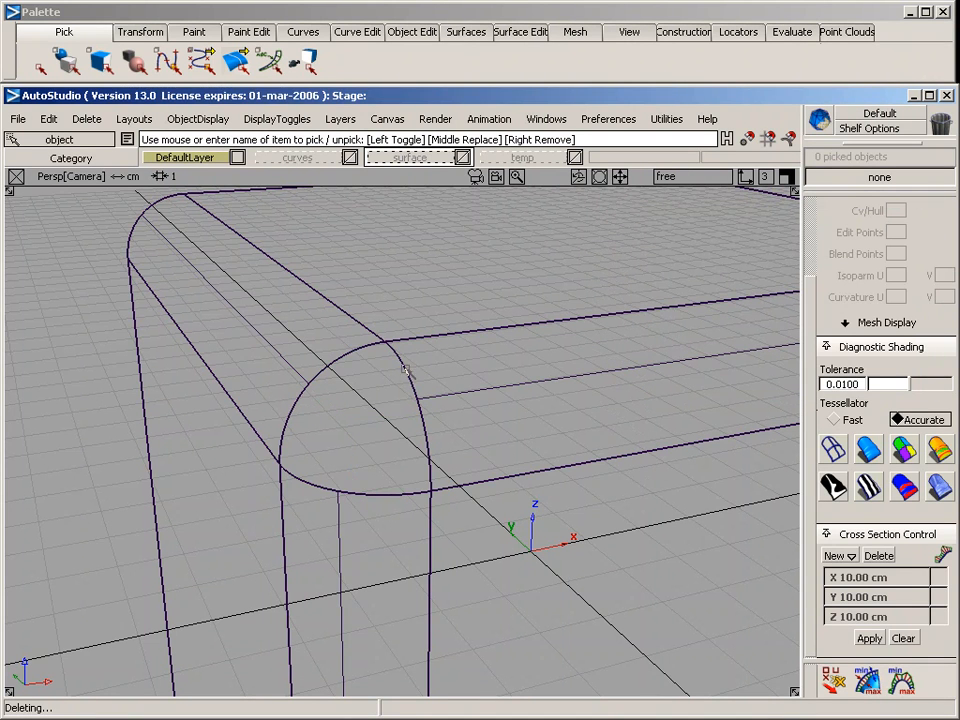
Open the Ball Corner controls with Position continuity and place their window clear of the corner hole
{"action": "left_click", "coordinate": [462, 31]}
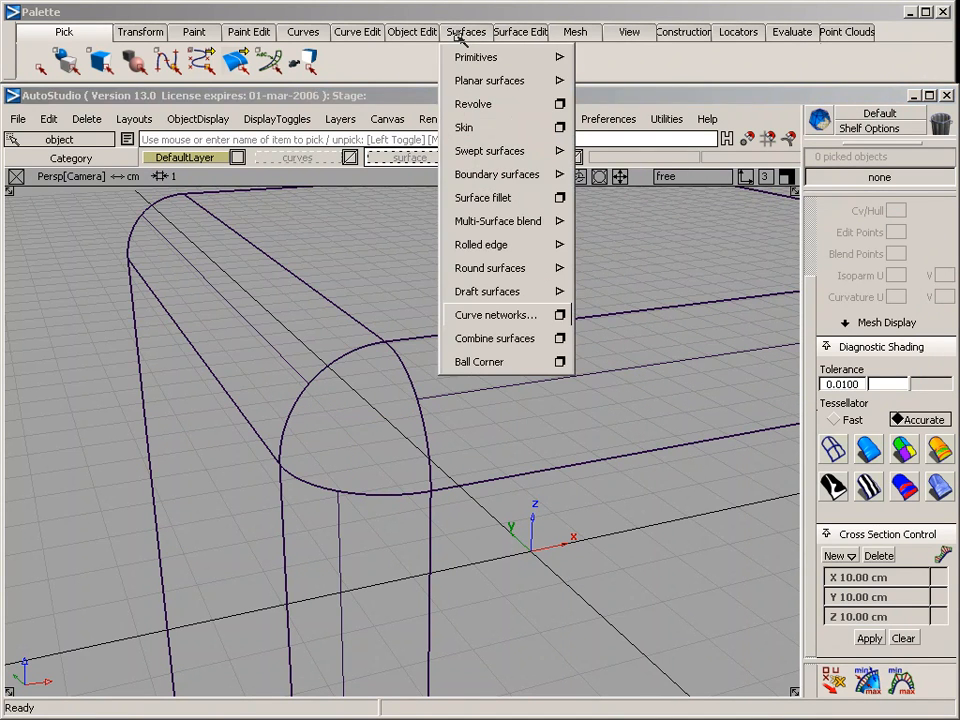
{"action": "left_click", "coordinate": [562, 364]}
{"action": "left_click_drag", "start_coordinate": [565, 373], "coordinate": [726, 180]}
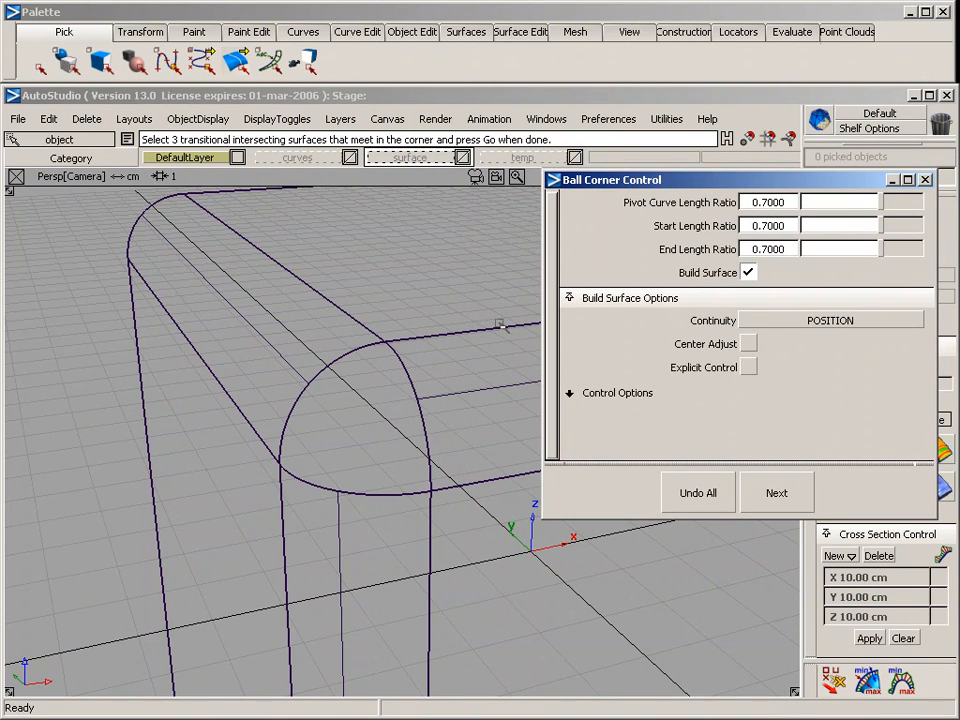
{"action": "mouse_move", "coordinate": [500, 325]}
{"action": "left_mouse_down", "text": "alt+shift"}
{"action": "mouse_move", "coordinate": [358, 319]}
{"action": "mouse_move", "coordinate": [321, 330]}
{"action": "mouse_move", "coordinate": [421, 333]}
{"action": "mouse_move", "coordinate": [525, 313]}
{"action": "mouse_move", "coordinate": [541, 297]}
{"action": "left_mouse_up", "text": "alt+shift"}
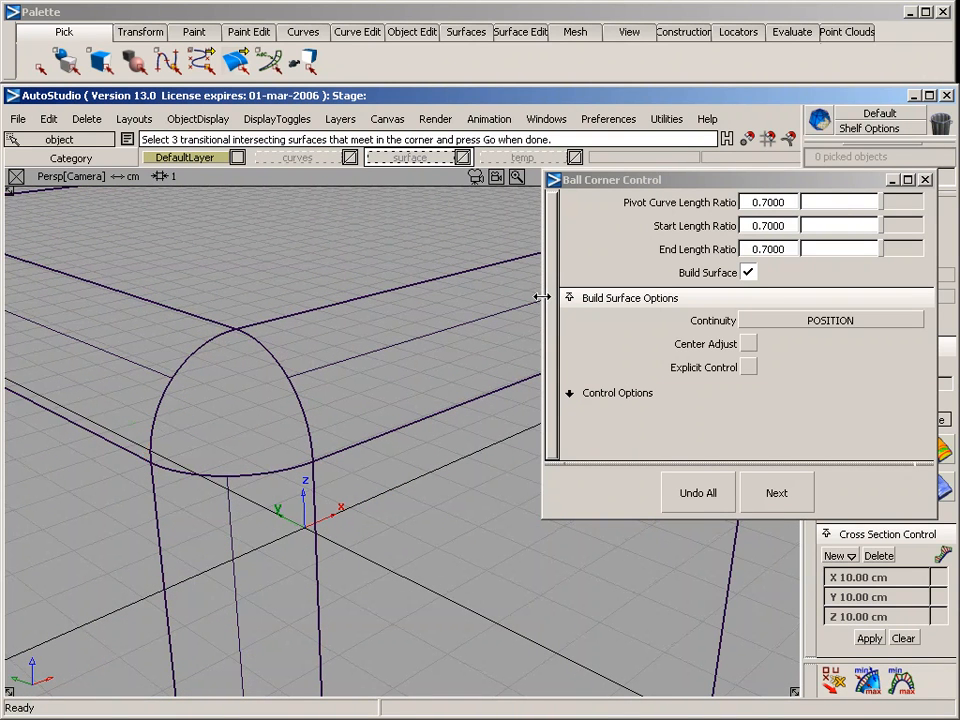
Choose the three rounded edge surfaces meeting at the corner hole as the ball corner's transitional surfaces
{"action": "left_click", "coordinate": [196, 360]}
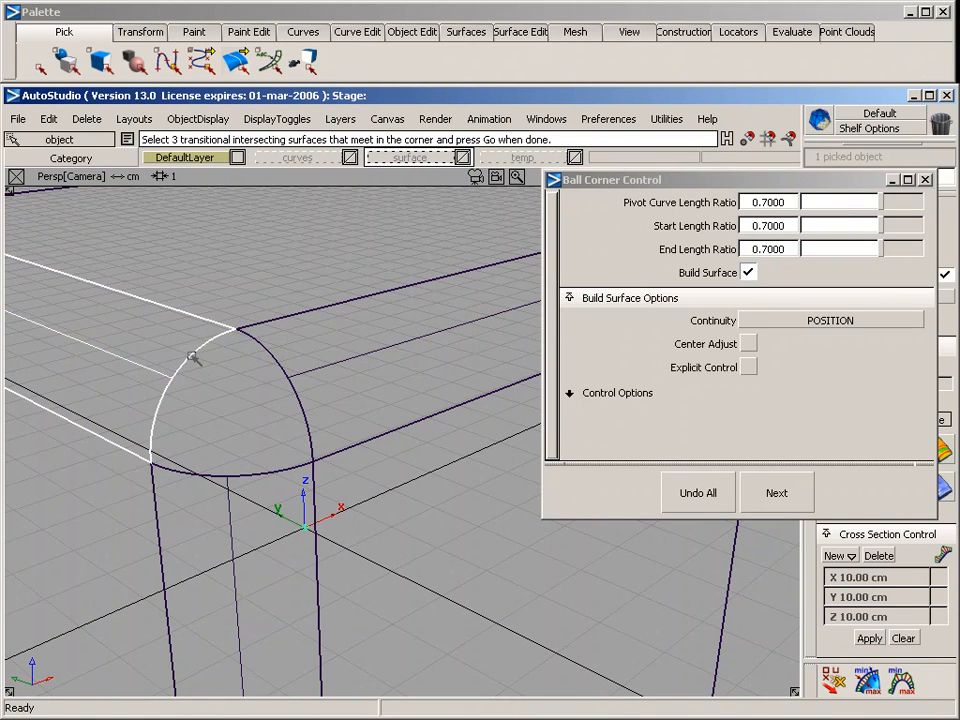
{"action": "left_click", "coordinate": [195, 474]}
{"action": "left_click", "coordinate": [266, 355]}
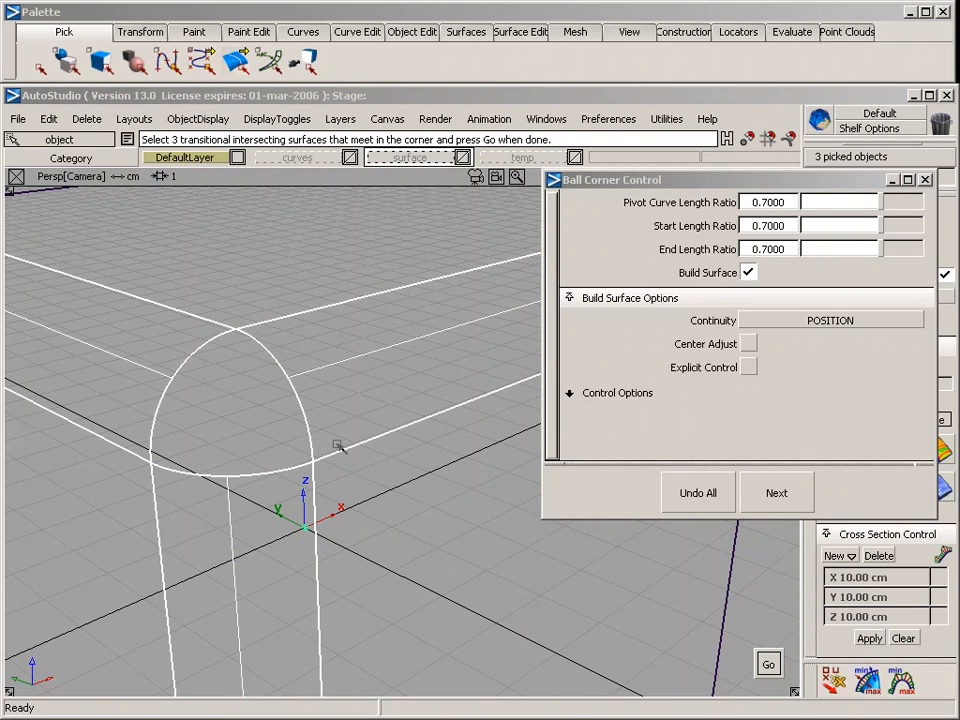
{"action": "key", "text": "space"}
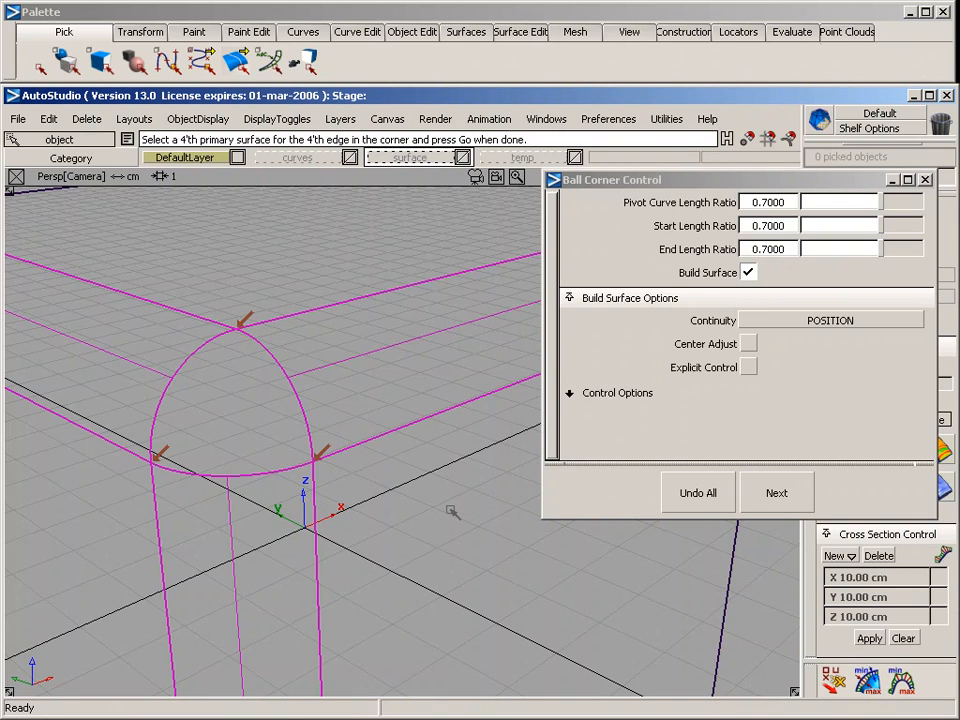
Assign the flat side face between the vertical and x-direction edge blends as fourth primary surface and build the ball corner
{"action": "left_click", "coordinate": [338, 456]}
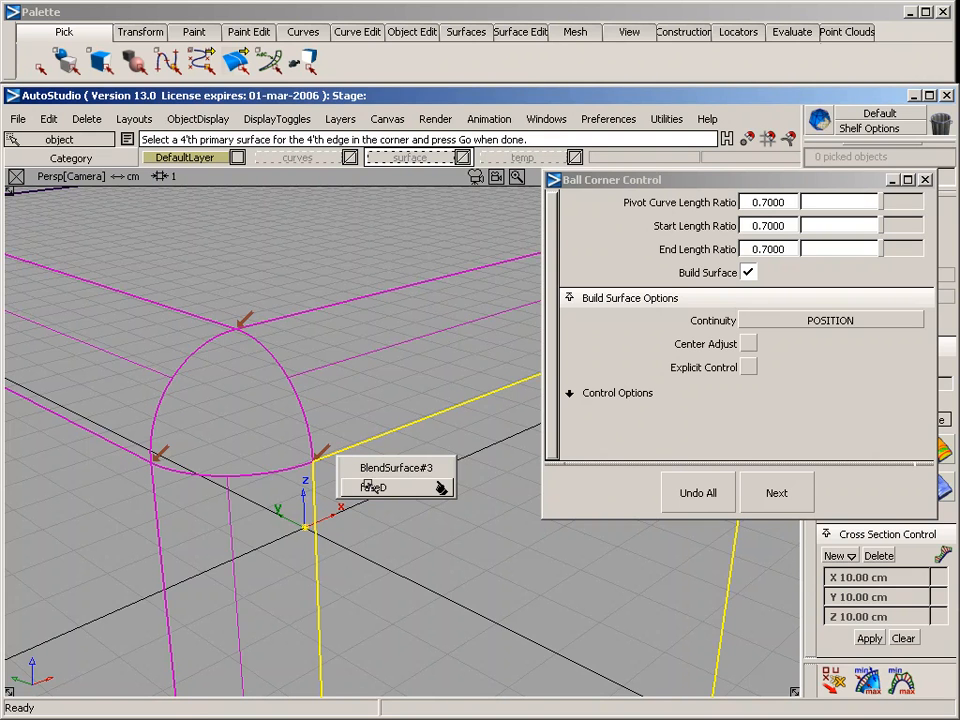
{"action": "left_click", "coordinate": [372, 488]}
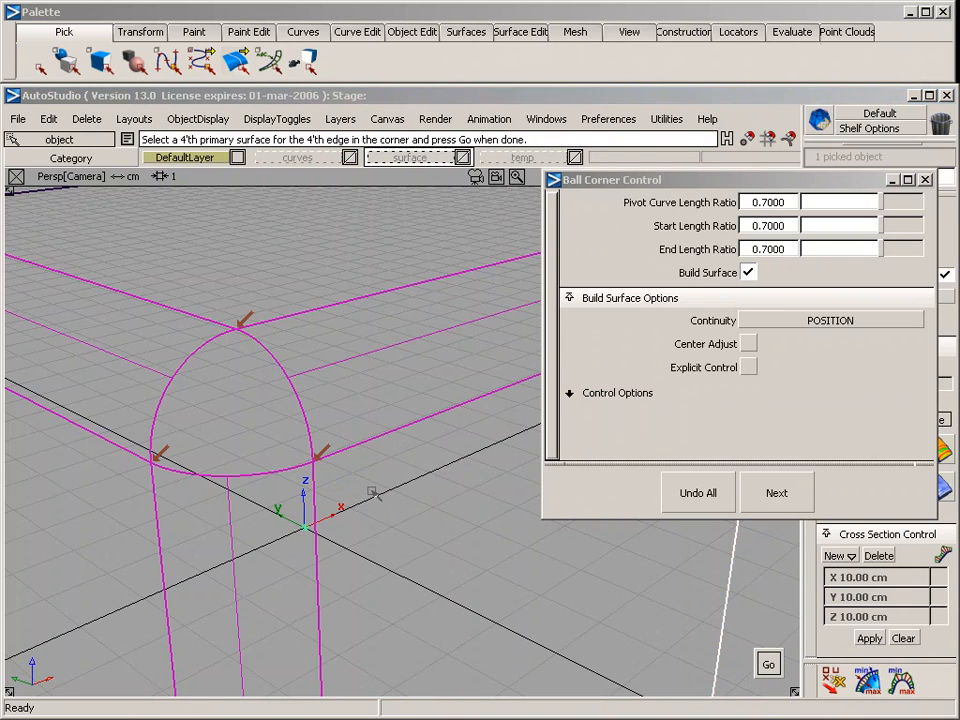
{"action": "key", "text": "space"}
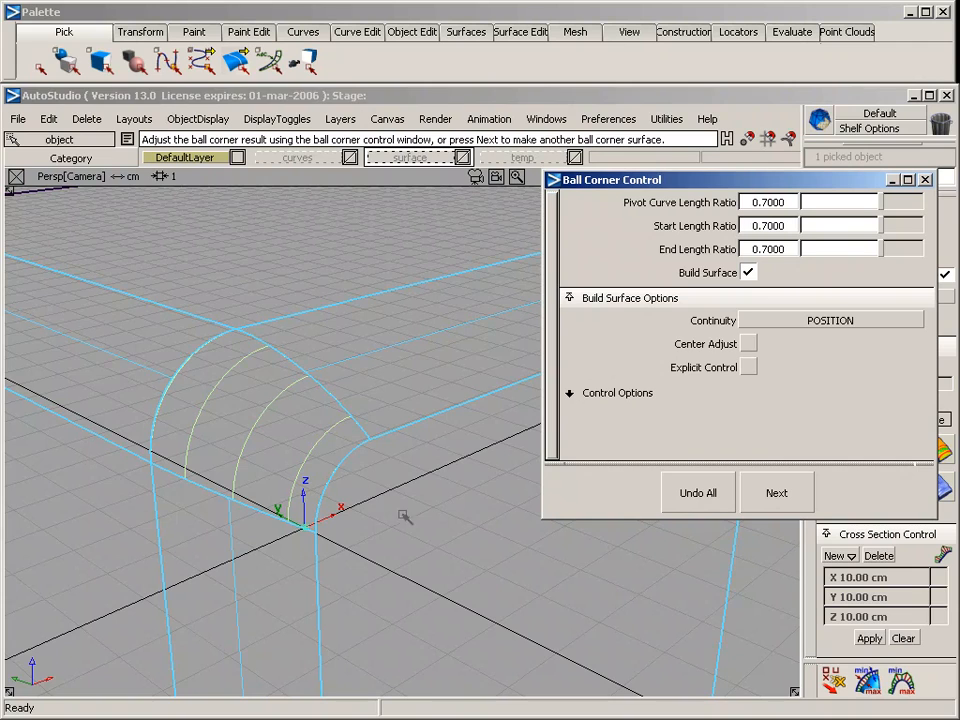
{"action": "left_click_drag", "start_coordinate": [443, 572], "coordinate": [313, 468], "text": "alt+shift"}
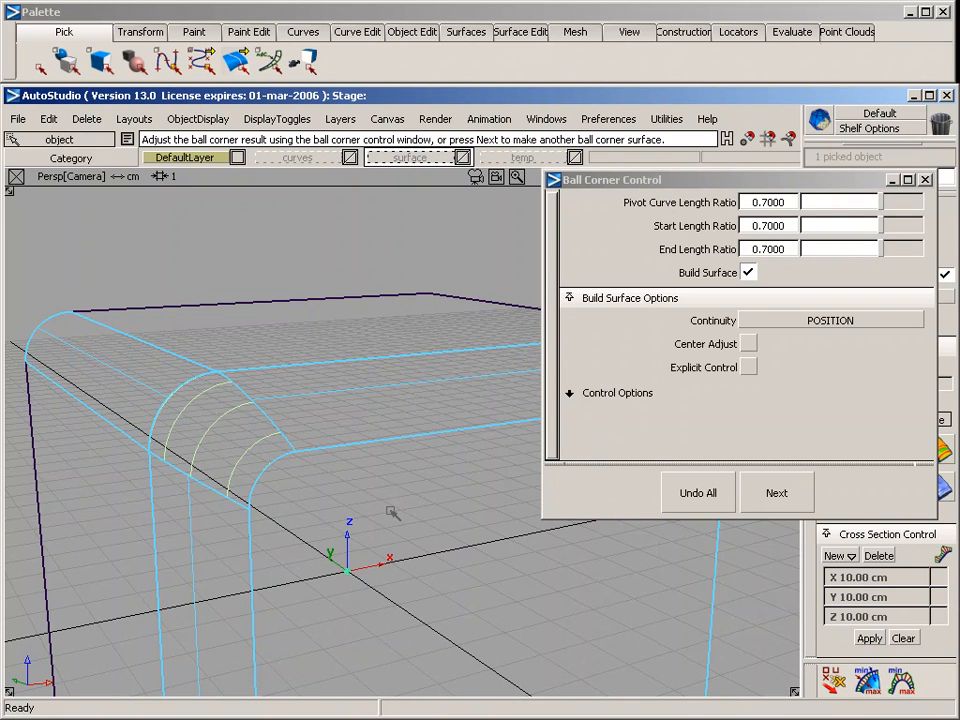
{"action": "left_click_drag", "start_coordinate": [371, 497], "coordinate": [367, 389], "text": "alt+shift"}
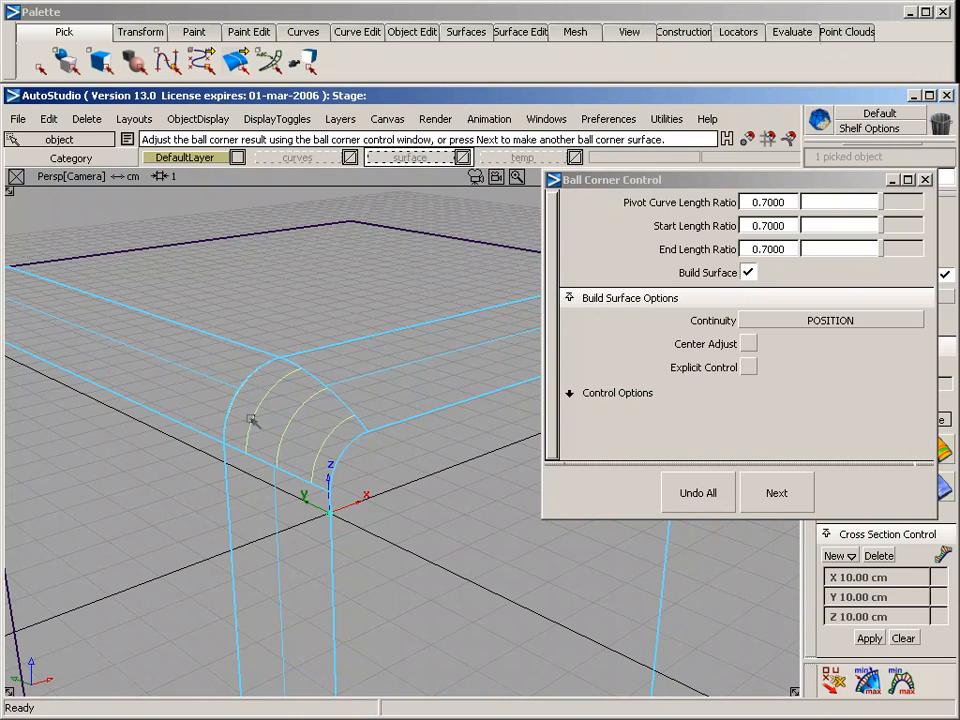
Pick all seven surfaces of the rounded cube, including the ball corner, and delete them with their construction history
{"action": "left_click_drag", "start_coordinate": [445, 552], "coordinate": [375, 462], "text": "ctrl+shift"}
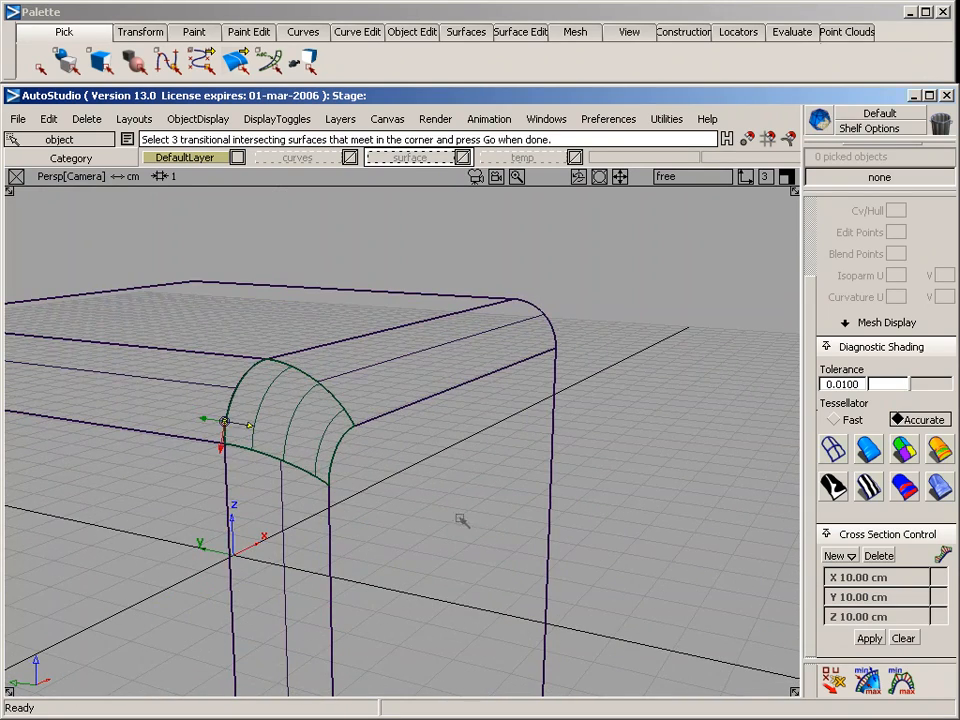
{"action": "left_click_drag", "start_coordinate": [459, 521], "coordinate": [384, 527], "text": "alt+shift"}
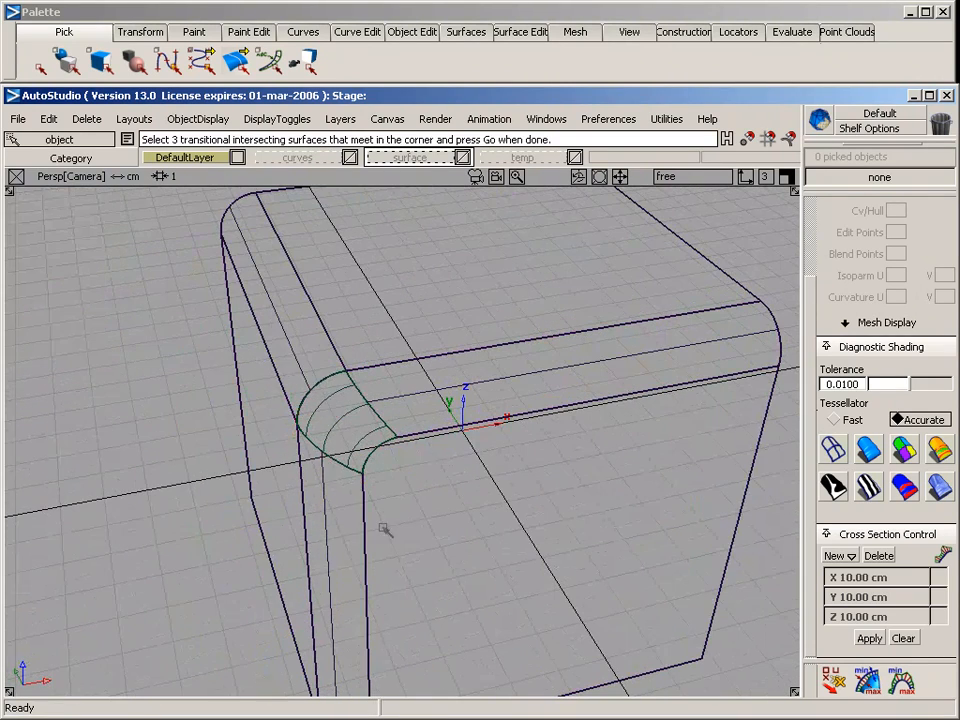
{"action": "left_click_drag", "start_coordinate": [263, 337], "coordinate": [431, 494]}
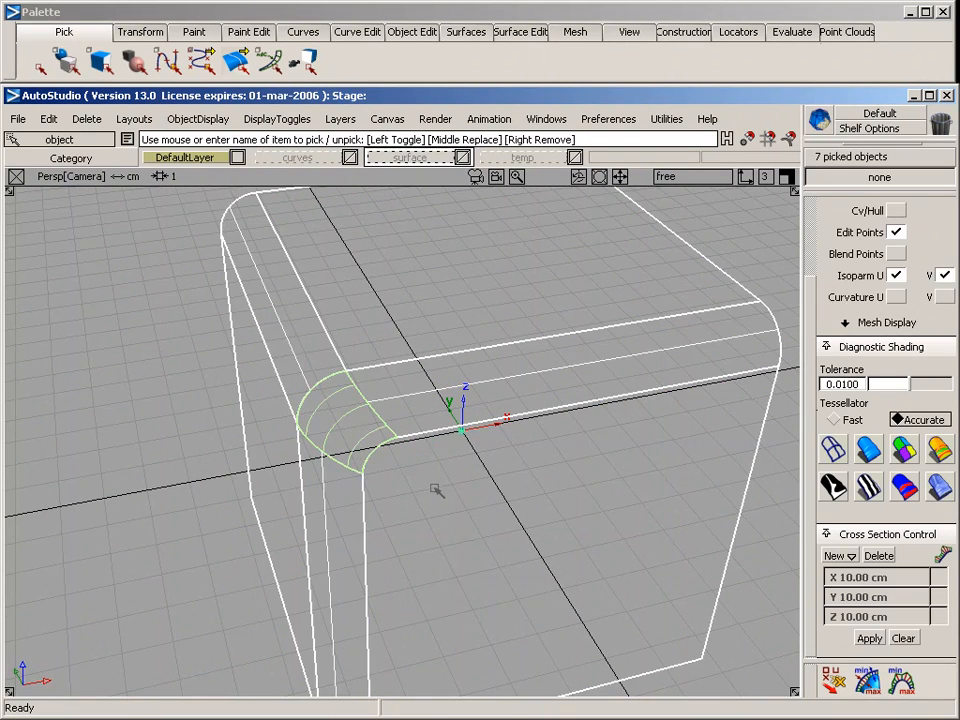
{"action": "key", "text": "Delete"}
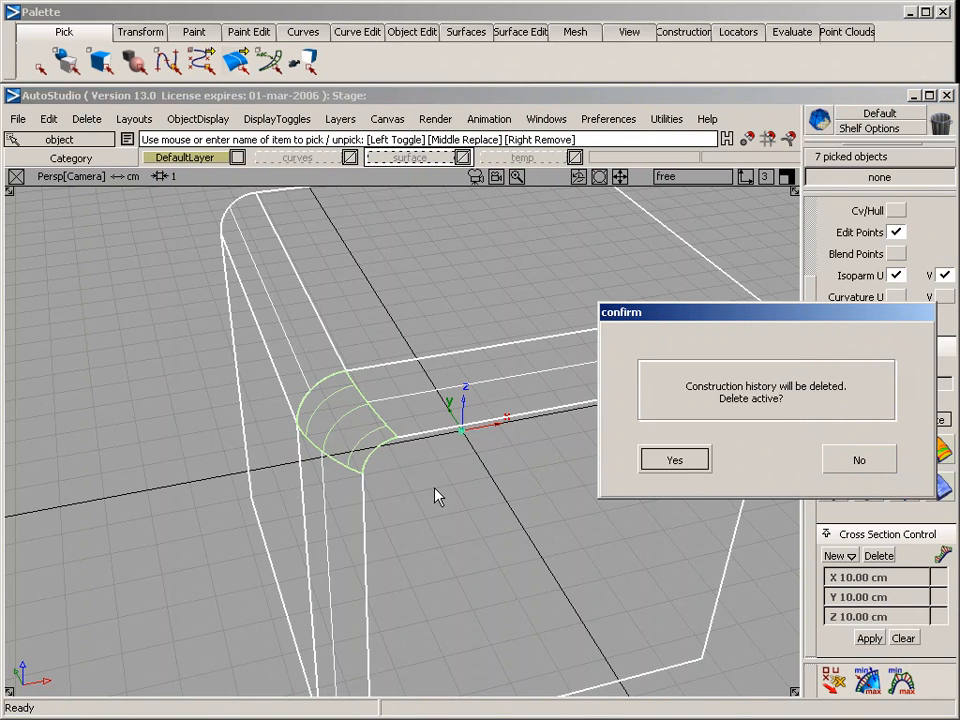
{"action": "key", "text": "Return"}
In the empty Top view, set up a new circle with a 180-degree sweep and 6 sections
{"action": "left_click_drag", "start_coordinate": [427, 492], "coordinate": [403, 511], "text": "alt+shift"}
{"action": "key", "text": "F5"}
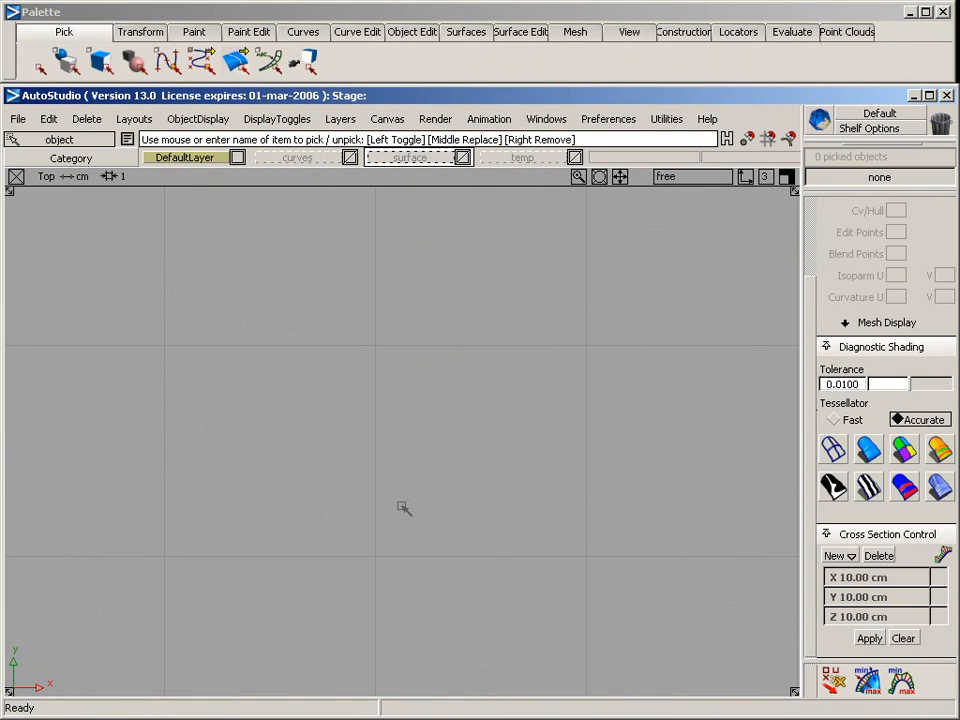
{"action": "right_click_drag", "start_coordinate": [604, 490], "coordinate": [302, 538], "text": "alt+shift"}
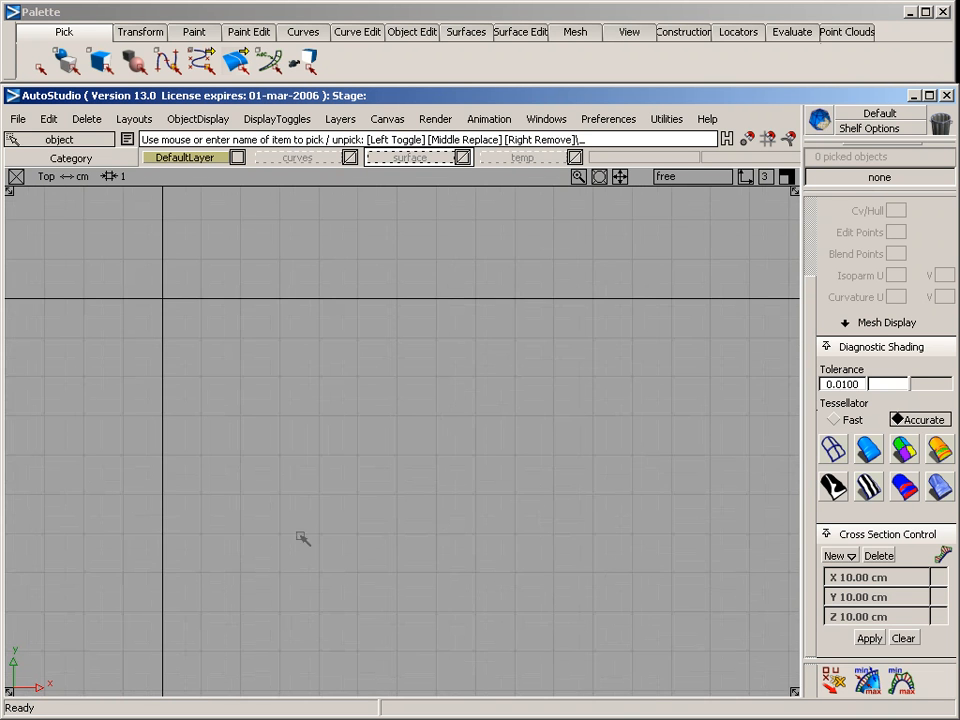
{"action": "middle_click_drag", "start_coordinate": [302, 538], "coordinate": [435, 467], "text": "alt+shift"}
{"action": "middle_click_drag", "start_coordinate": [306, 508], "coordinate": [335, 578], "text": "alt+shift"}
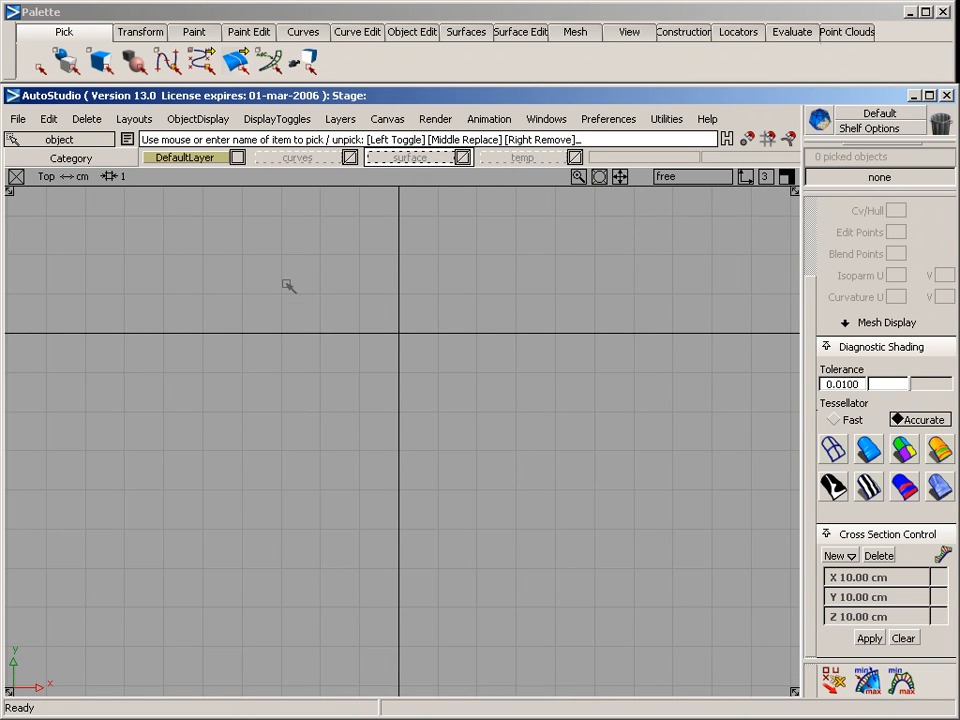
{"action": "left_click", "coordinate": [303, 31]}
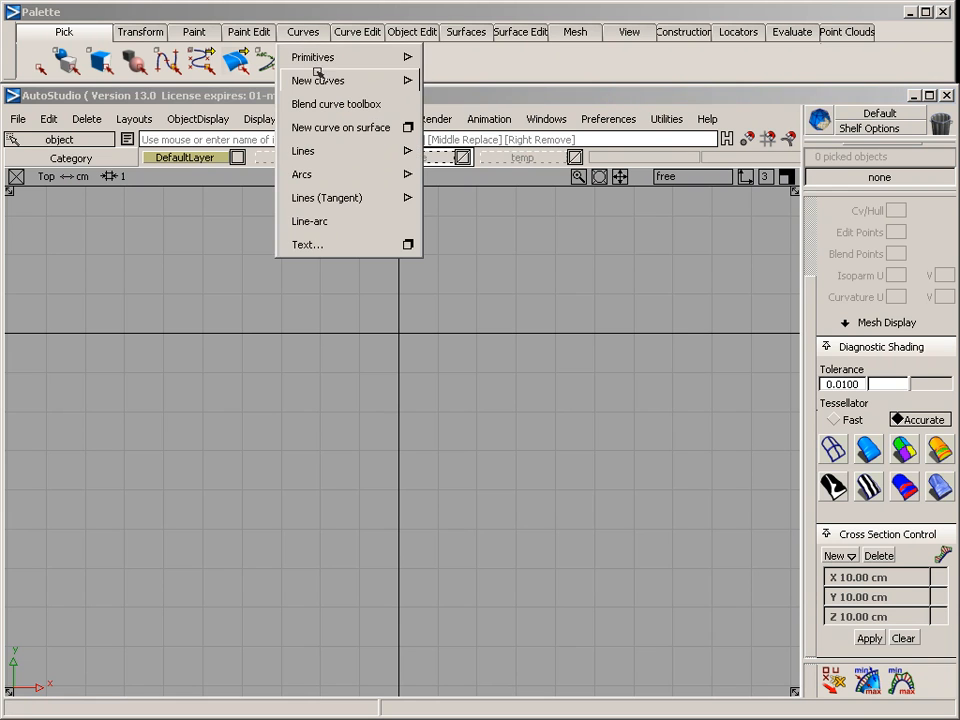
{"action": "mouse_move", "coordinate": [312, 57]}
{"action": "left_click", "coordinate": [499, 59]}
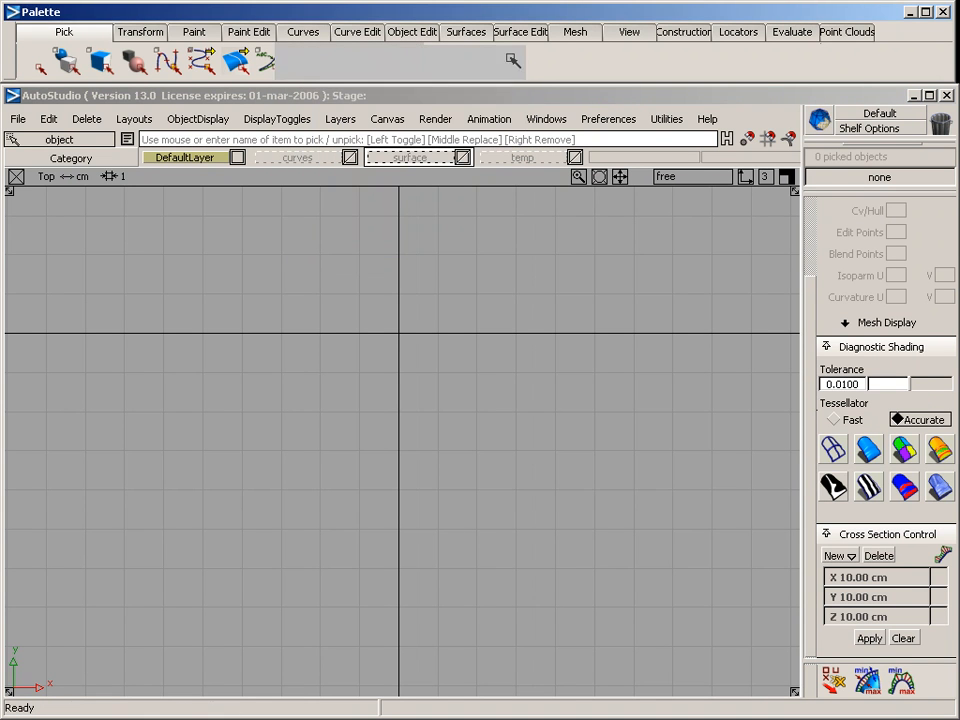
{"action": "left_click_drag", "start_coordinate": [720, 404], "coordinate": [636, 403]}
{"action": "type", "text": "180"}
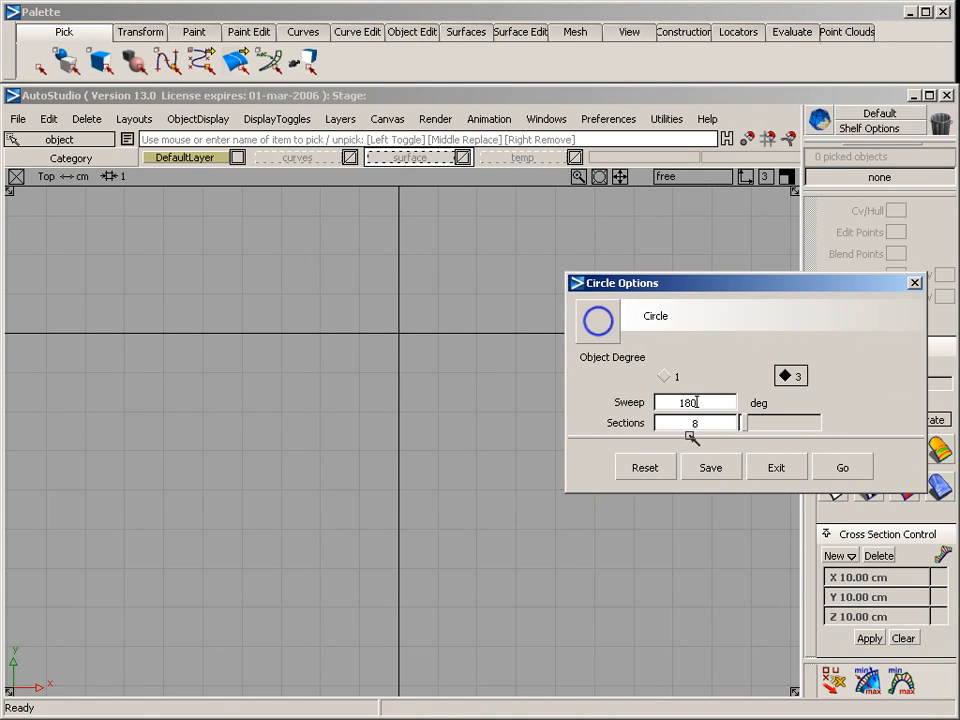
{"action": "left_click_drag", "start_coordinate": [722, 423], "coordinate": [671, 422]}
{"action": "type", "text": "6"}
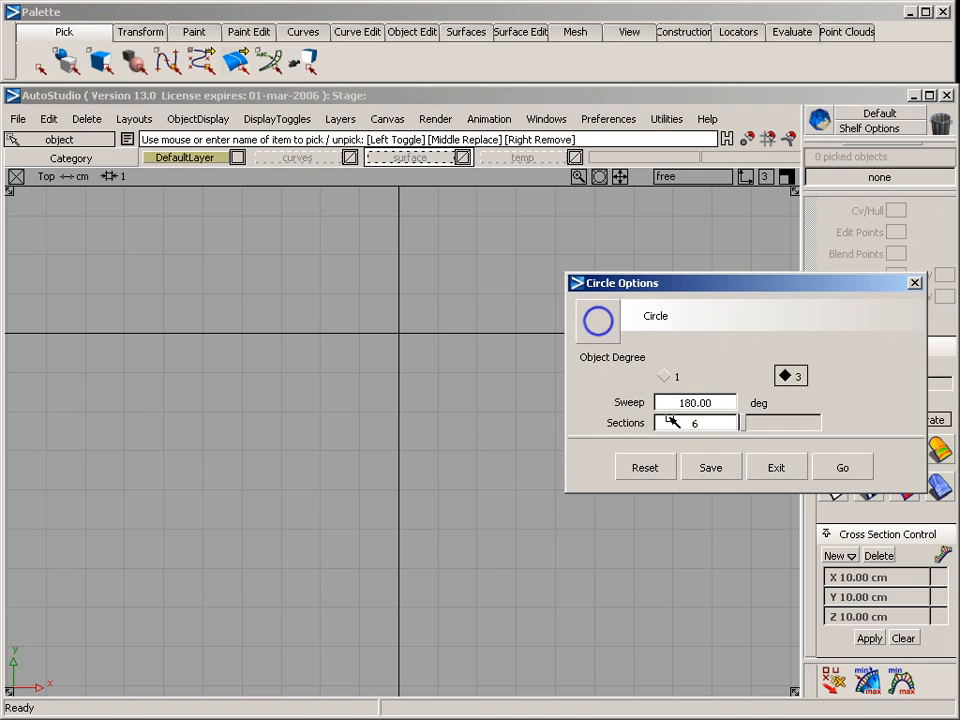
{"action": "left_click", "coordinate": [818, 467]}
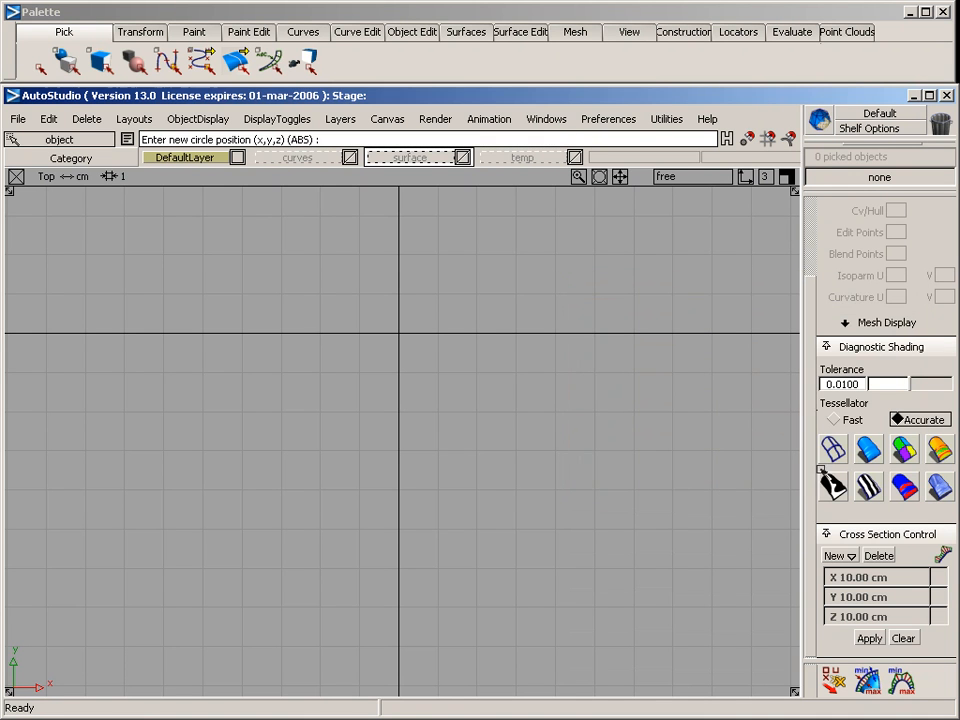
Place the half circle in the negative x, negative y quadrant and scale it to a radius of about two grid squares
{"action": "left_click", "coordinate": [238, 473]}
{"action": "right_click_drag", "start_coordinate": [143, 404], "coordinate": [202, 405], "text": "ctrl+shift"}
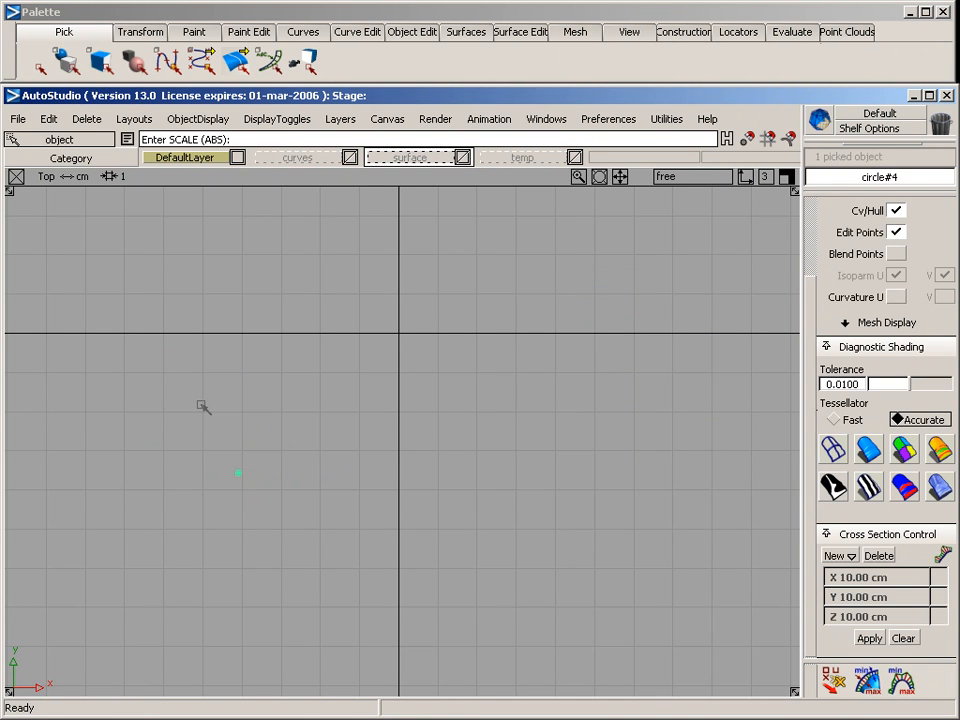
{"action": "left_click_drag", "start_coordinate": [180, 441], "coordinate": [218, 461]}
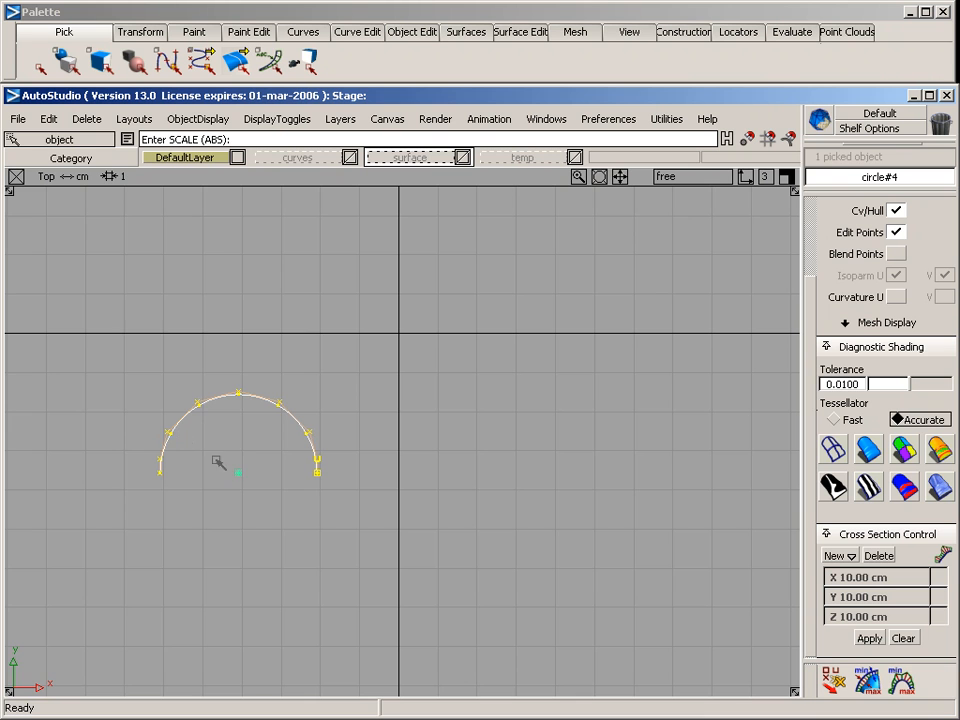
Rotate the half circle about its centre so its open side faces the y-axis, and deselect it
{"action": "right_click_drag", "start_coordinate": [226, 353], "coordinate": [213, 408], "text": "ctrl+shift"}
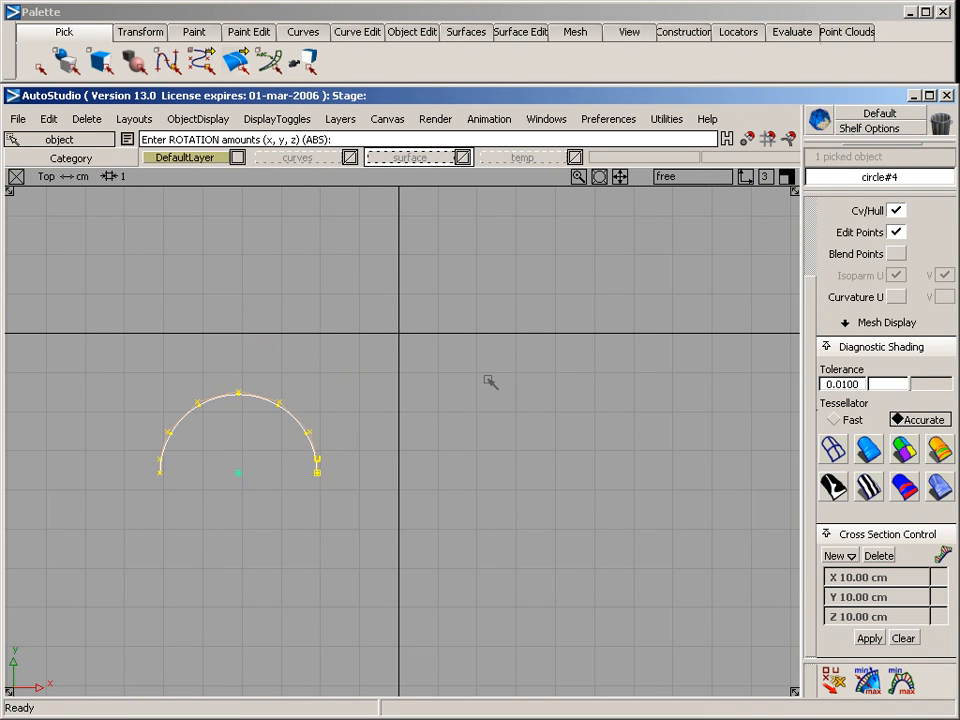
{"action": "right_click_drag", "start_coordinate": [484, 381], "coordinate": [793, 343]}
{"action": "right_click_drag", "start_coordinate": [193, 379], "coordinate": [677, 356]}
{"action": "right_click_drag", "start_coordinate": [328, 426], "coordinate": [383, 416]}
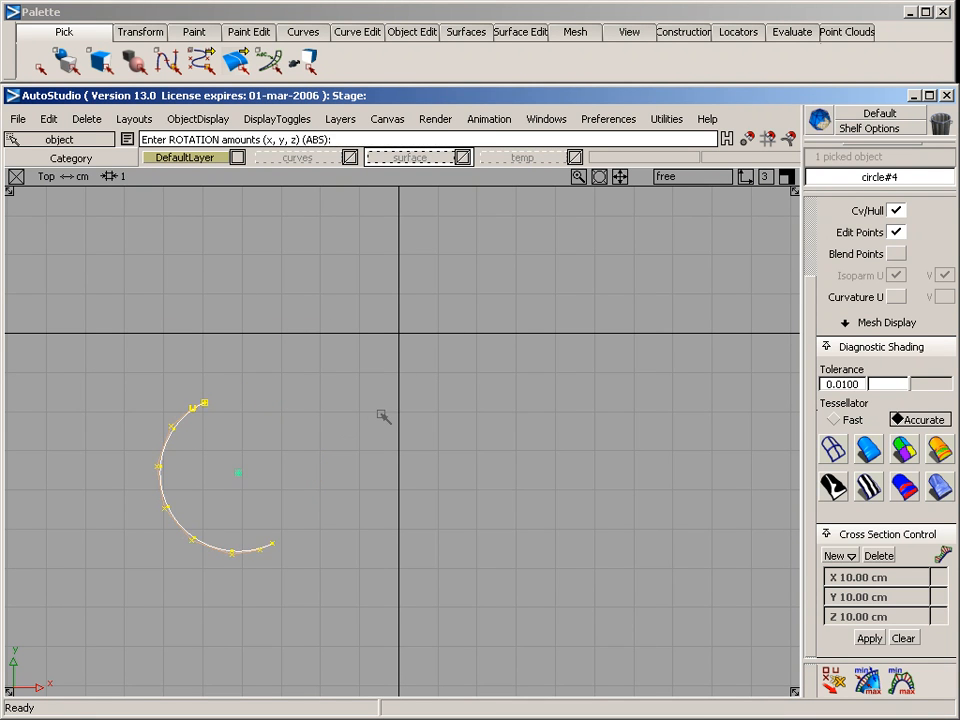
{"action": "left_click_drag", "start_coordinate": [345, 522], "coordinate": [309, 352], "text": "ctrl+shift"}
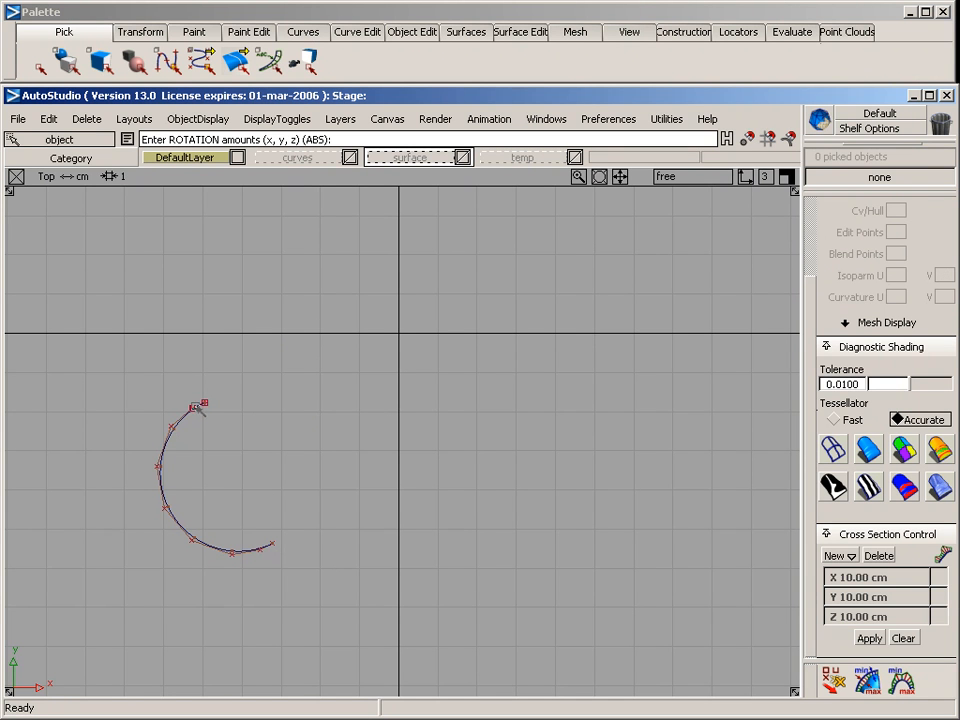
Draw a CV curve from the arc's upper end to the y-axis, with the last two CVs level with each other
{"action": "left_click", "coordinate": [303, 31]}
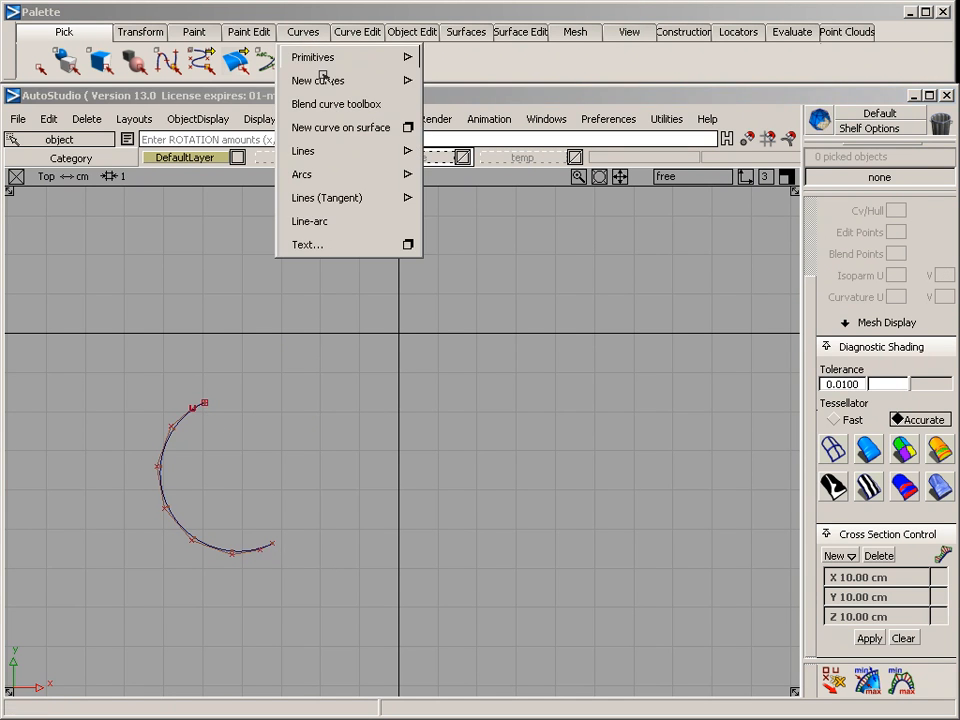
{"action": "mouse_move", "coordinate": [322, 80]}
{"action": "left_click", "coordinate": [496, 84]}
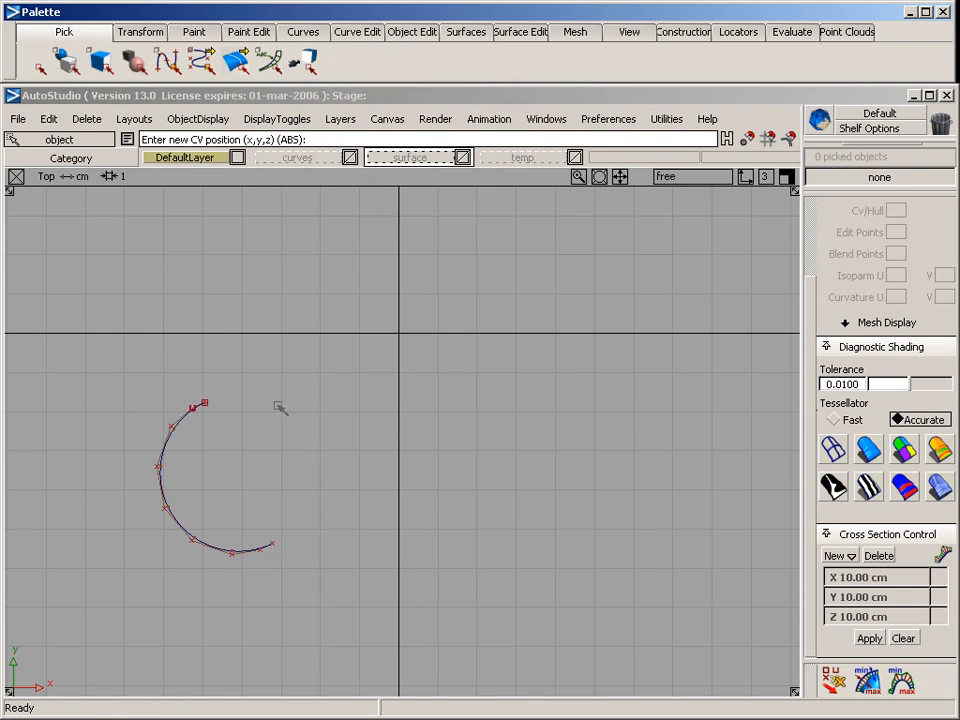
{"action": "left_click", "coordinate": [205, 402], "text": "ctrl+alt"}
{"action": "right_click_drag", "start_coordinate": [206, 431], "coordinate": [278, 434], "text": "alt+shift"}
{"action": "middle_click_drag", "start_coordinate": [260, 432], "coordinate": [304, 378], "text": "alt+shift"}
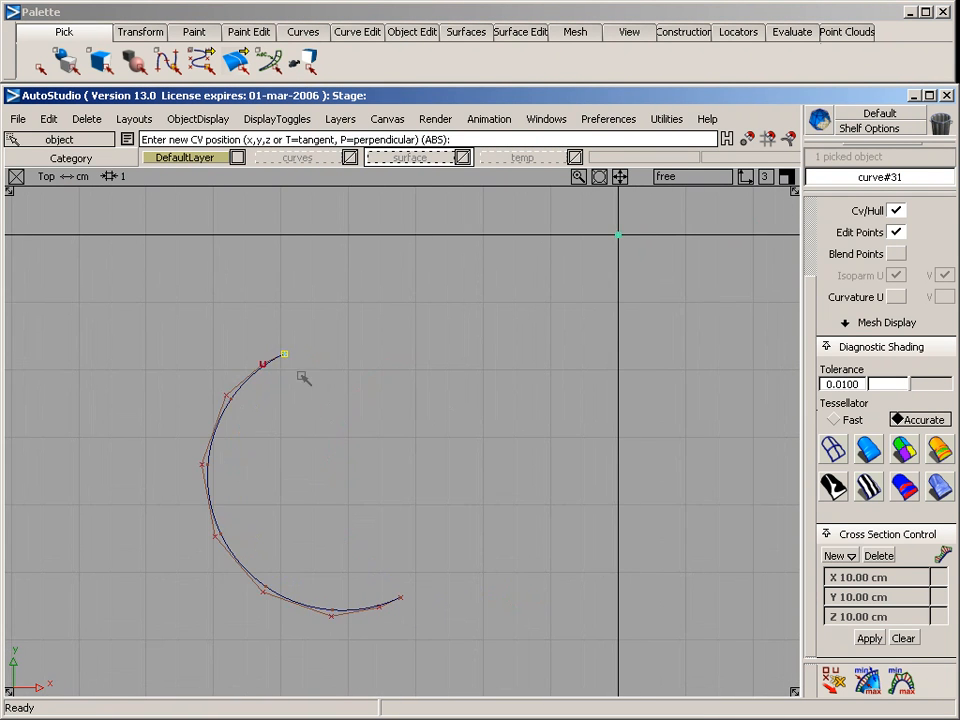
{"action": "left_click", "coordinate": [309, 346]}
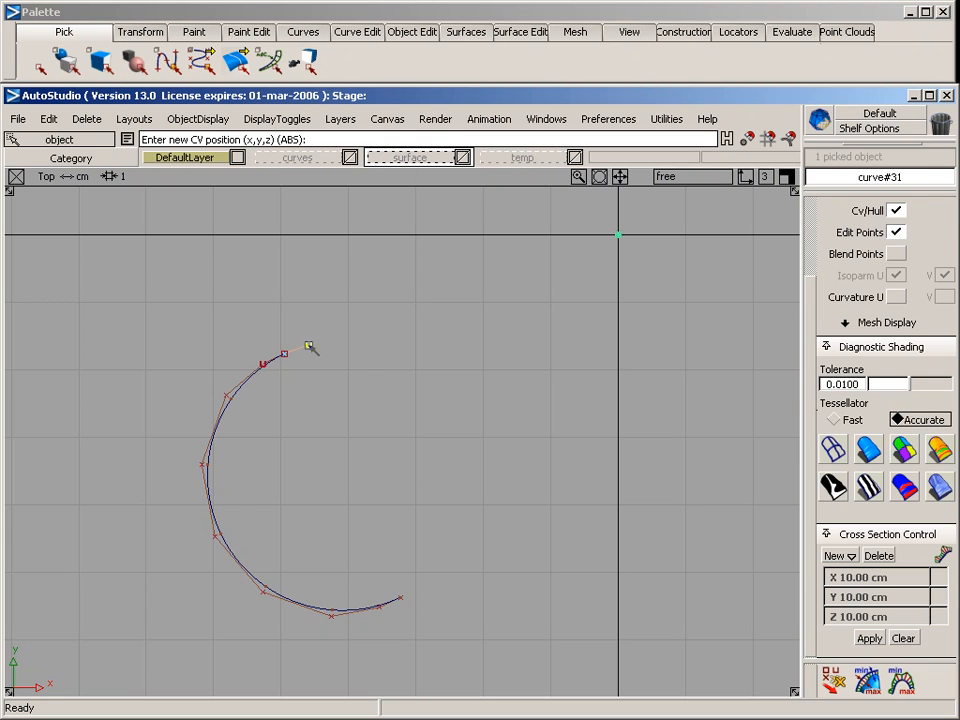
{"action": "left_click", "coordinate": [378, 328]}
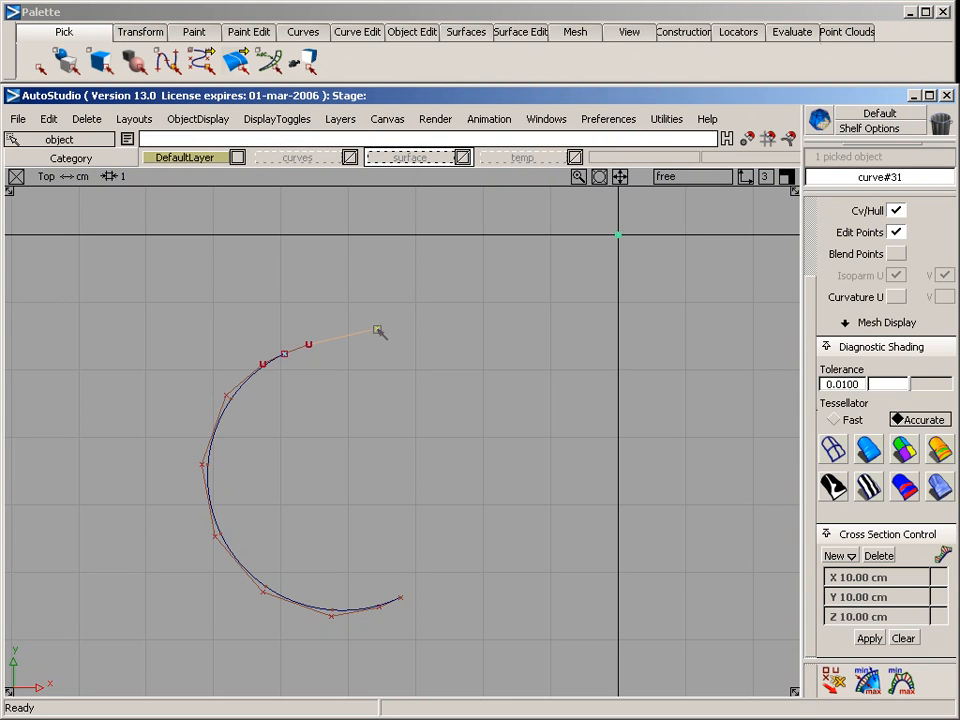
{"action": "left_click", "coordinate": [476, 321]}
{"action": "left_click", "coordinate": [619, 321]}
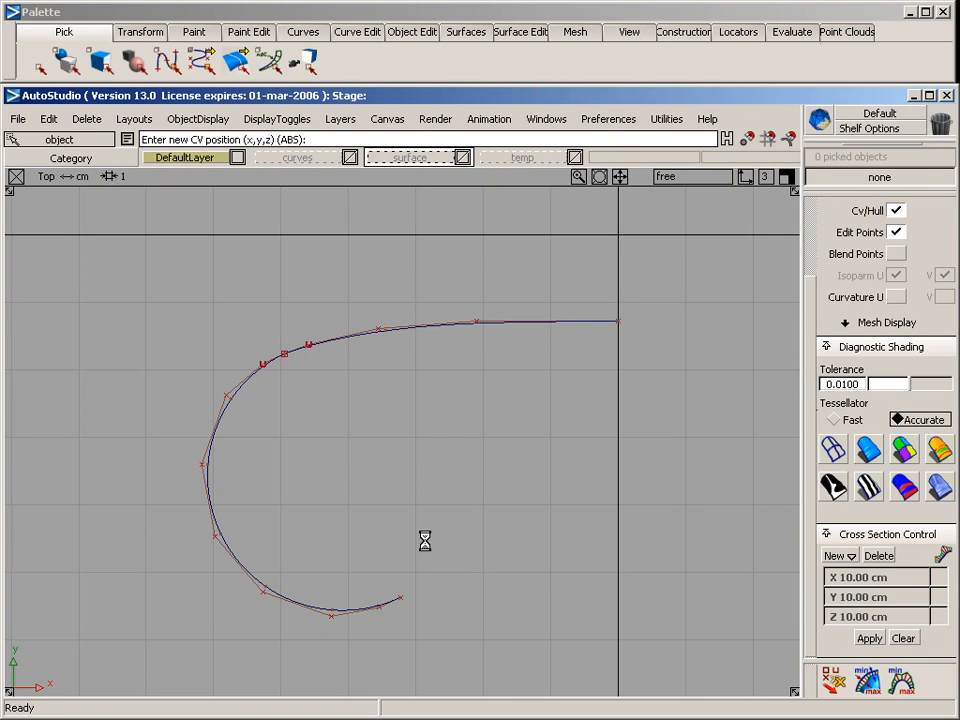
Draw a second CV curve from the arc's lower end to the y-axis, with its last two CVs level
{"action": "left_click", "coordinate": [418, 598]}
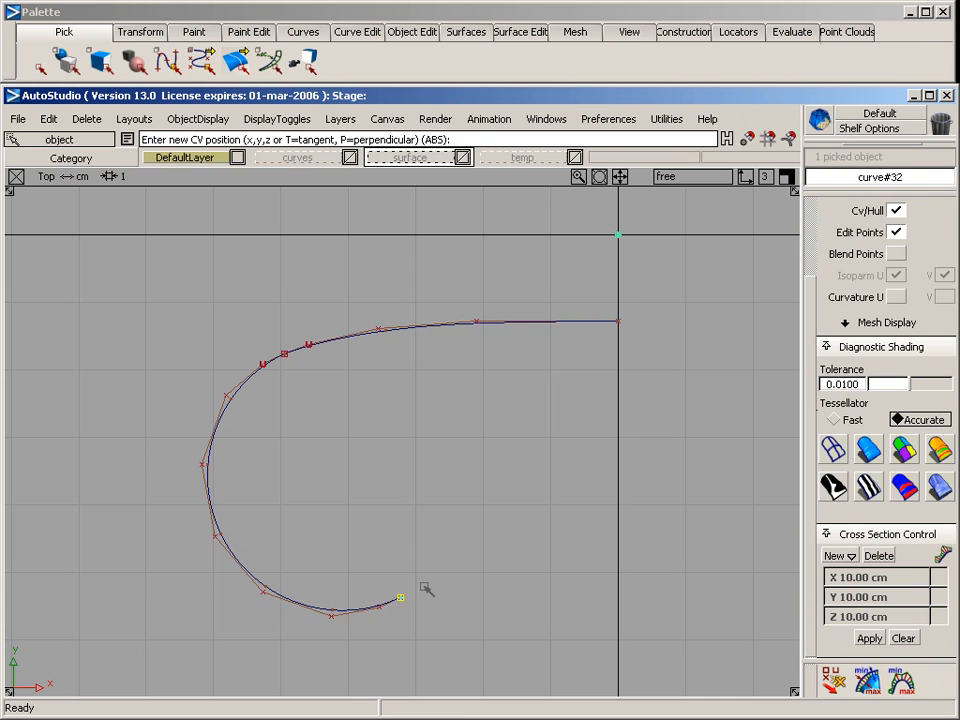
{"action": "left_click", "coordinate": [422, 585]}
{"action": "left_click", "coordinate": [457, 575]}
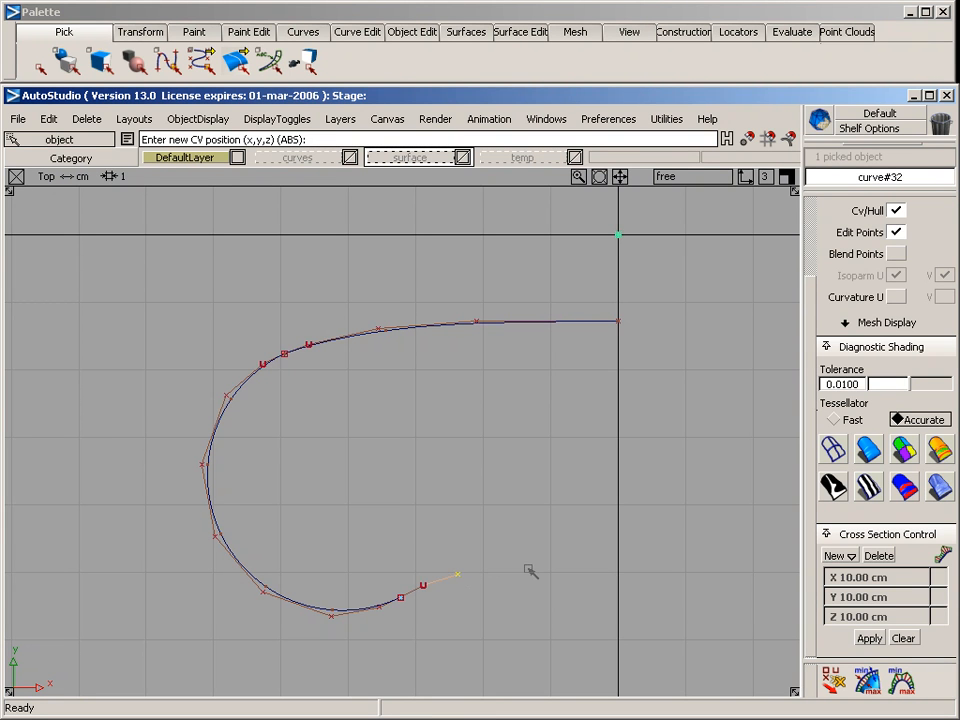
{"action": "left_click", "coordinate": [527, 568]}
{"action": "left_click", "coordinate": [619, 568]}
{"action": "left_click_drag", "start_coordinate": [557, 611], "coordinate": [557, 506], "text": "ctrl+shift"}
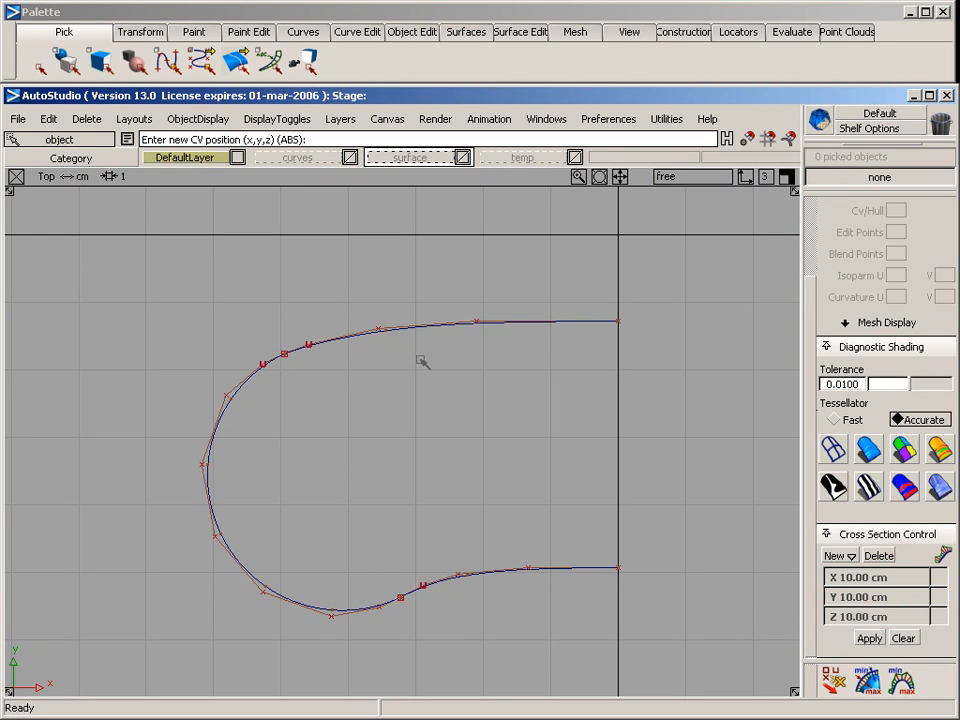
With degree 3 edit-point curves, connect the outline's two ends along the y-axis and link the arc's two ends across the shape
{"action": "middle_click_drag", "start_coordinate": [632, 454], "coordinate": [499, 414], "text": "alt+shift"}
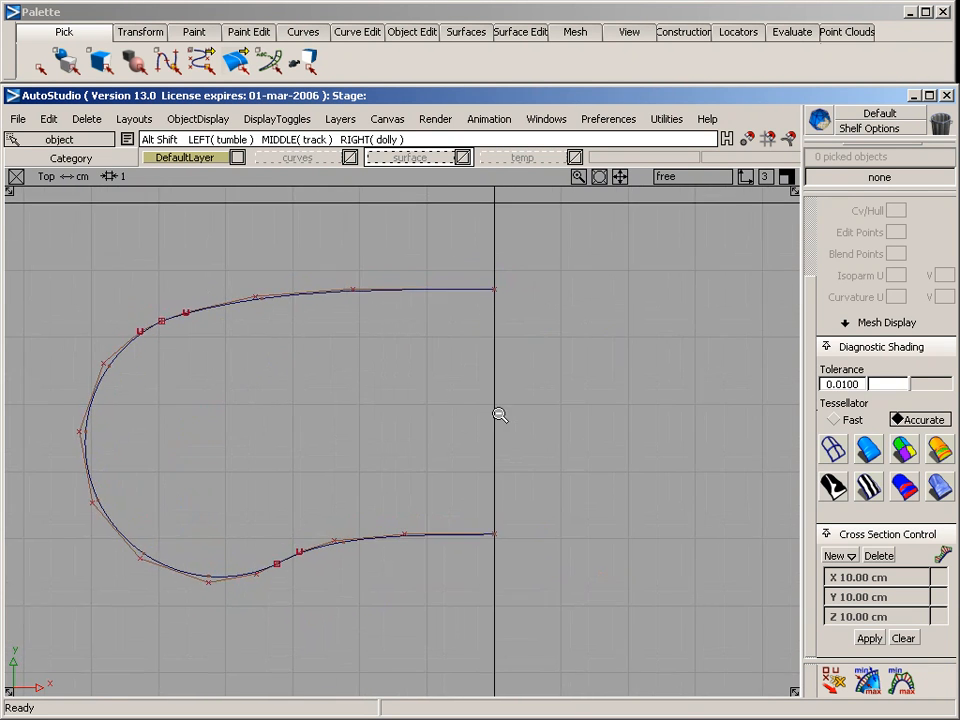
{"action": "right_click_drag", "start_coordinate": [499, 414], "coordinate": [480, 419], "text": "alt+shift"}
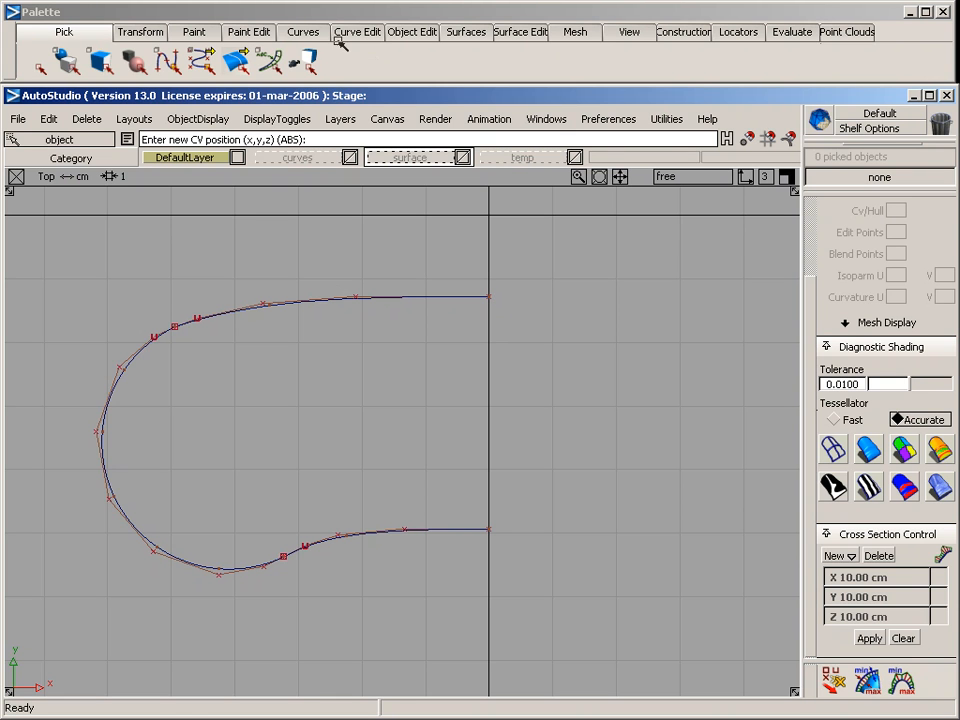
{"action": "left_click", "coordinate": [303, 31]}
{"action": "mouse_move", "coordinate": [318, 80]}
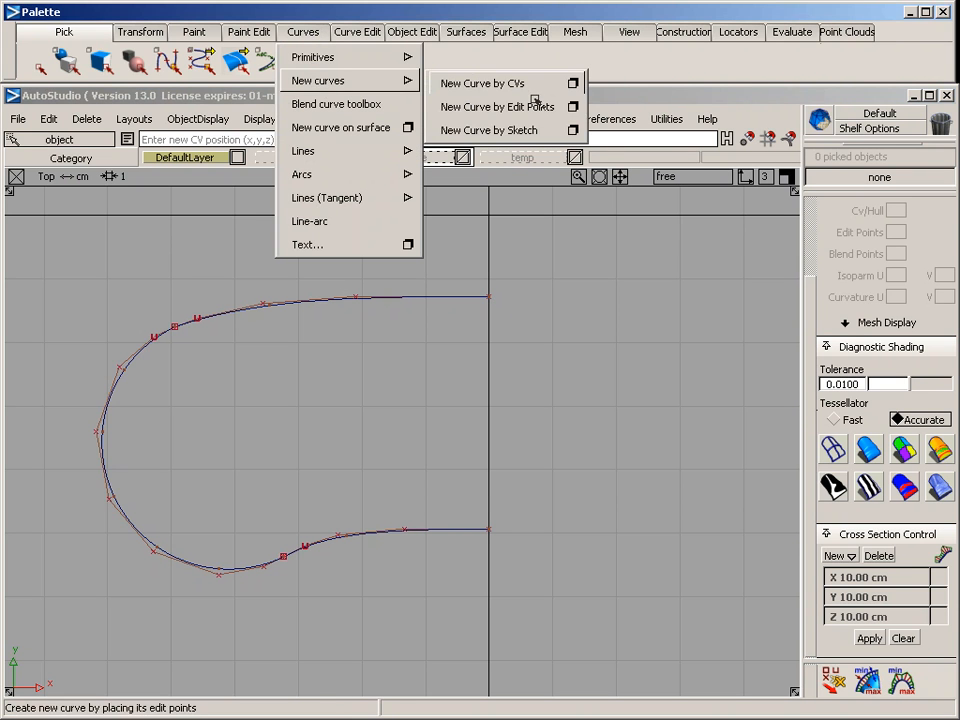
{"action": "left_click", "coordinate": [573, 106]}
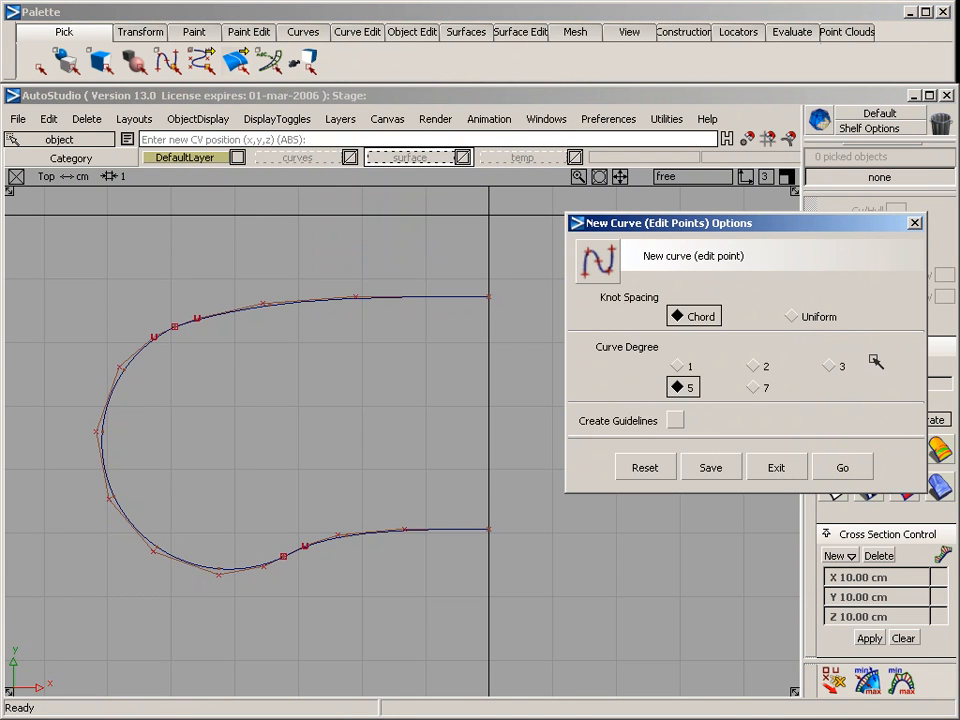
{"action": "left_click", "coordinate": [834, 367]}
{"action": "left_click", "coordinate": [843, 467]}
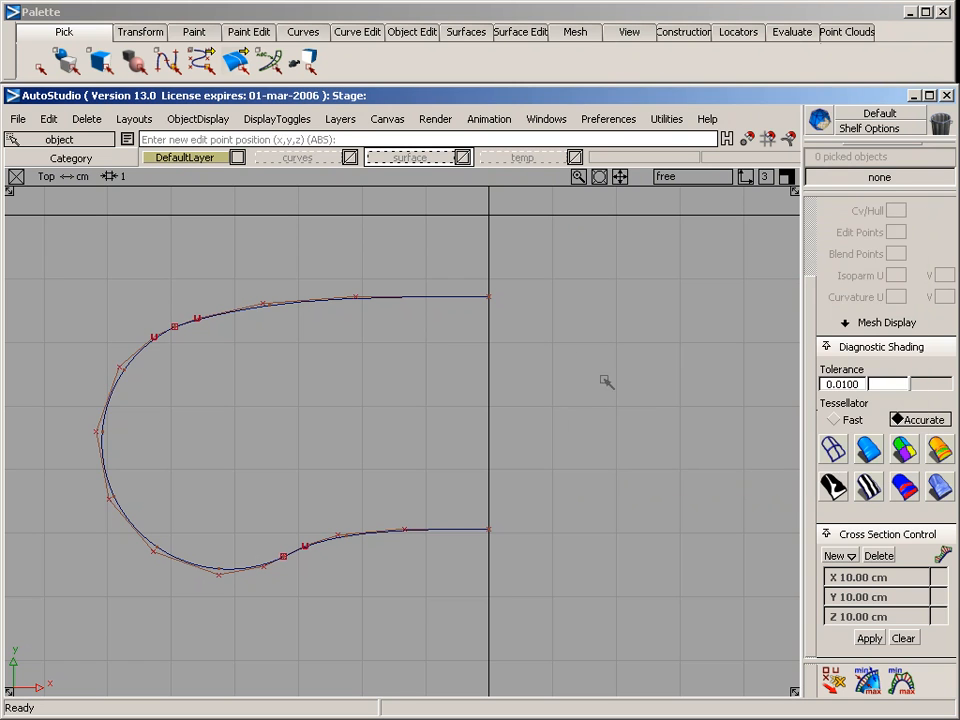
{"action": "left_click", "coordinate": [512, 312]}
{"action": "left_click", "coordinate": [514, 524]}
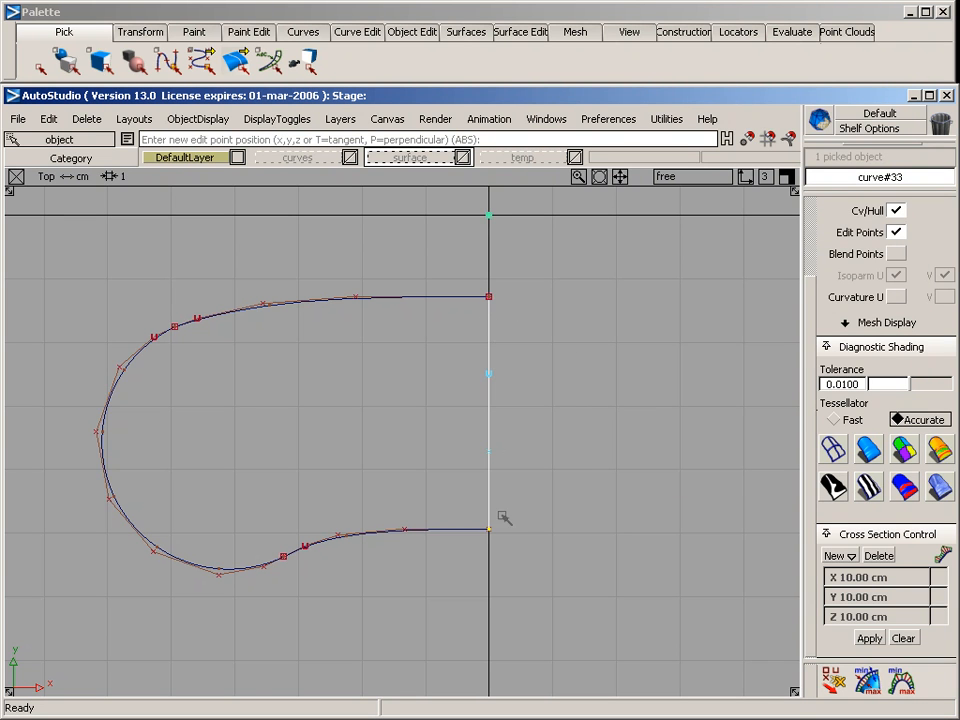
{"action": "left_click", "coordinate": [175, 327]}
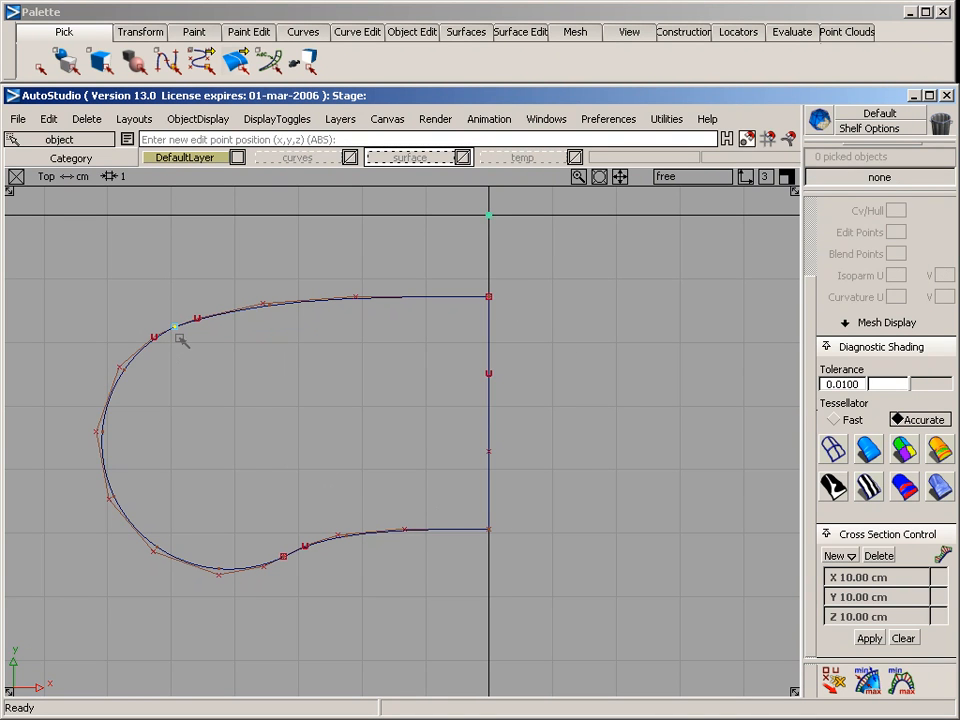
{"action": "left_click", "coordinate": [286, 543]}
Raise the two middle CVs of both connecting curves in the z direction so the curves bow upward, and clear the selection
{"action": "left_click_drag", "start_coordinate": [274, 334], "coordinate": [291, 490], "text": "ctrl+shift"}
{"action": "left_click_drag", "start_coordinate": [463, 347], "coordinate": [549, 467], "text": "ctrl+shift"}
{"action": "key", "text": "F7"}
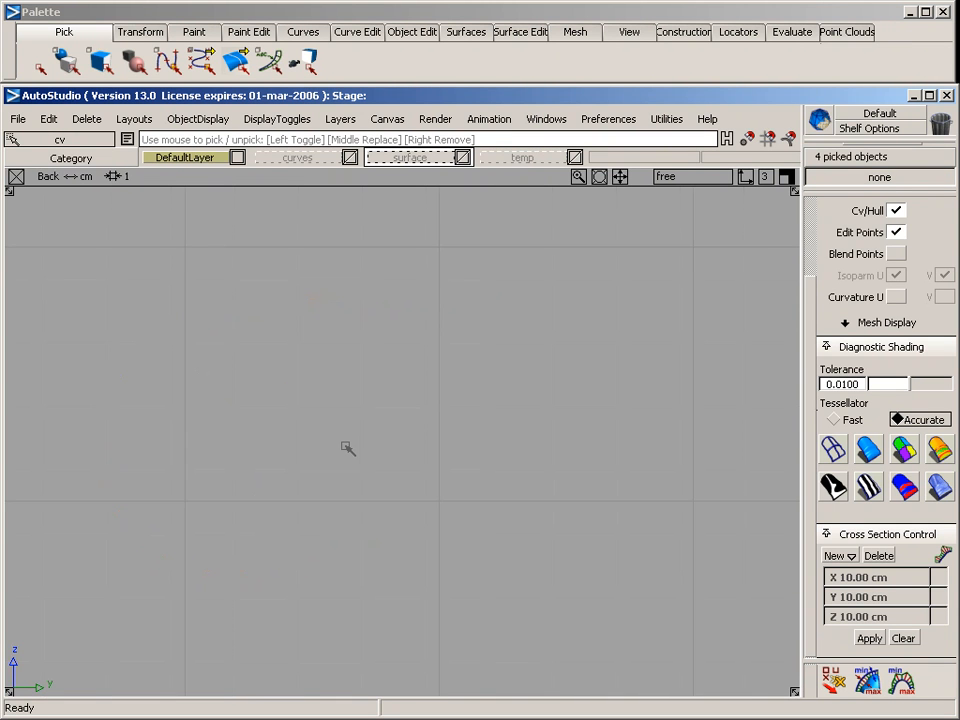
{"action": "key", "text": "ctrl+l"}
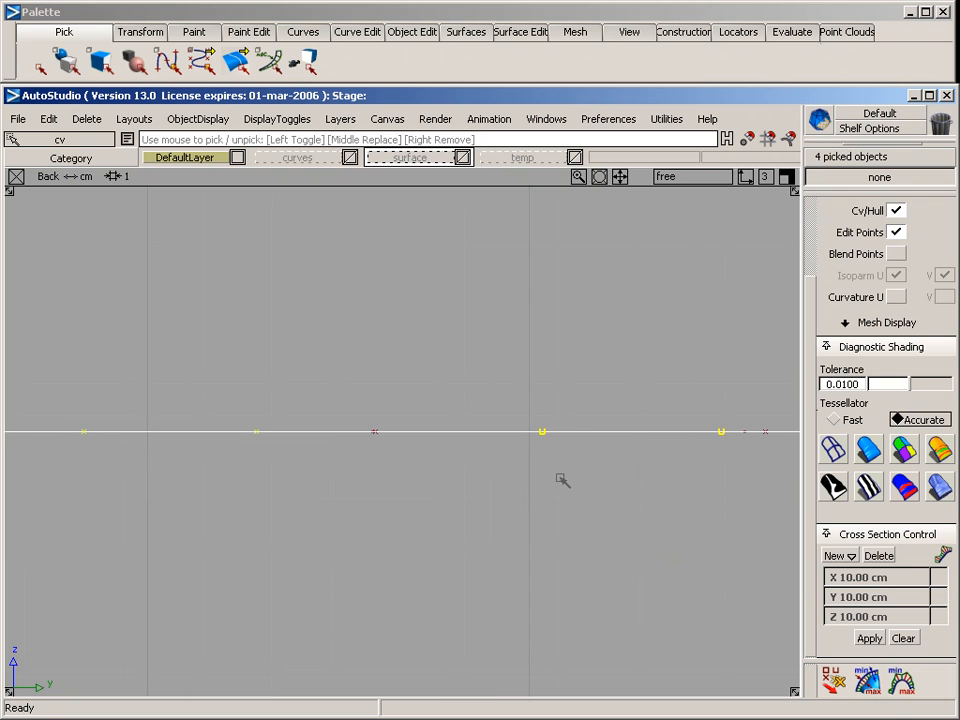
{"action": "right_click_drag", "start_coordinate": [560, 479], "coordinate": [261, 537], "text": "alt+shift"}
{"action": "middle_click_drag", "start_coordinate": [359, 473], "coordinate": [342, 449], "text": "alt+shift"}
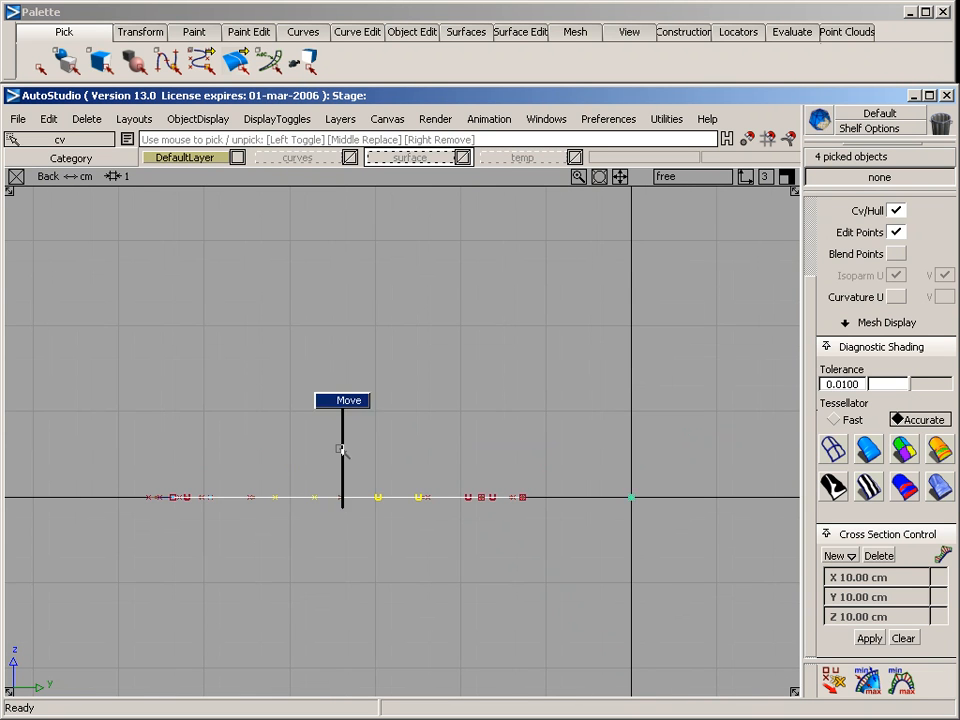
{"action": "right_click_drag", "start_coordinate": [336, 453], "coordinate": [333, 433]}
{"action": "key", "text": "F8"}
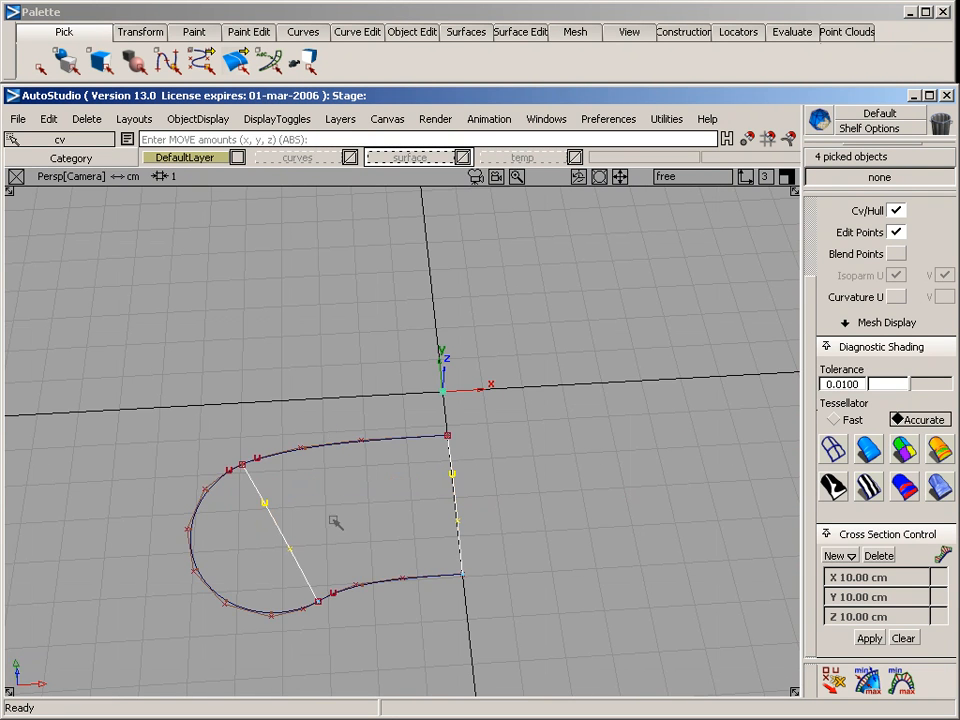
{"action": "left_click_drag", "start_coordinate": [354, 528], "coordinate": [305, 557], "text": "ctrl+shift"}
{"action": "left_click", "coordinate": [317, 446], "text": "alt+shift"}
{"action": "right_click_drag", "start_coordinate": [338, 493], "coordinate": [353, 461], "text": "alt+shift"}
{"action": "middle_click_drag", "start_coordinate": [363, 455], "coordinate": [350, 386], "text": "alt+shift"}
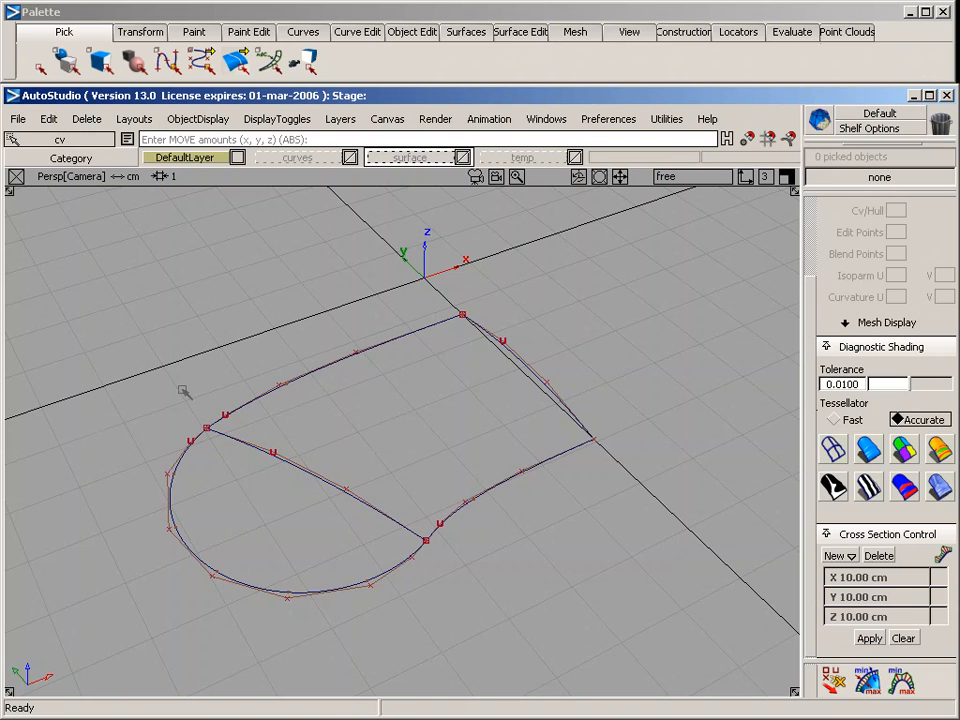
Create a Square surface from the axis curve, both side curves and the cross curve, with Implied Tangent on the axis edge and Free on the others
{"action": "left_click", "coordinate": [478, 32]}
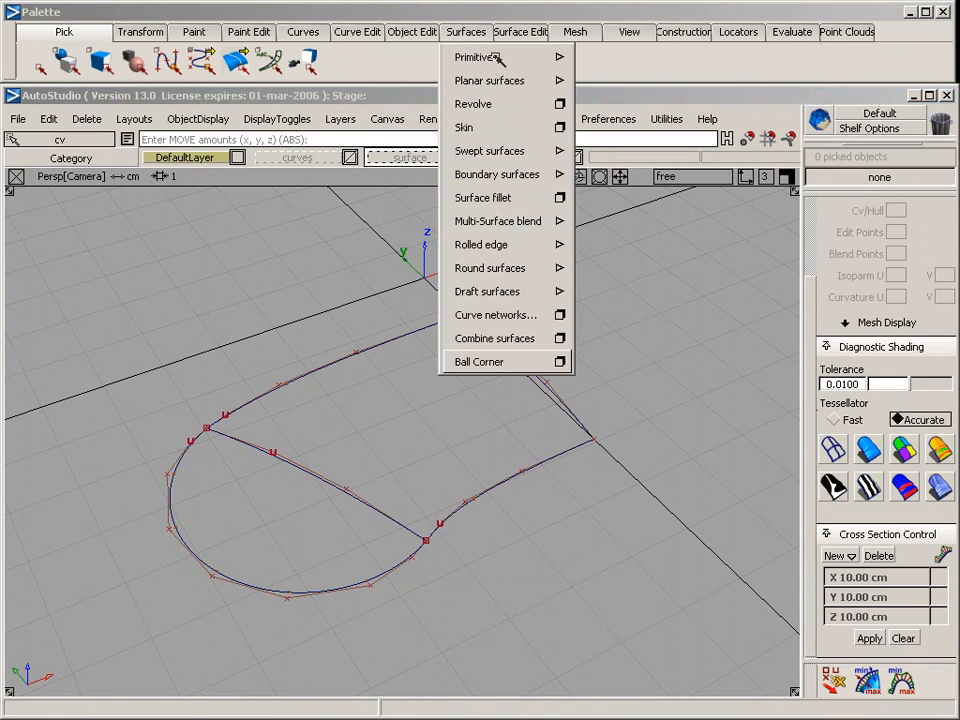
{"action": "mouse_move", "coordinate": [476, 174]}
{"action": "left_click", "coordinate": [620, 177]}
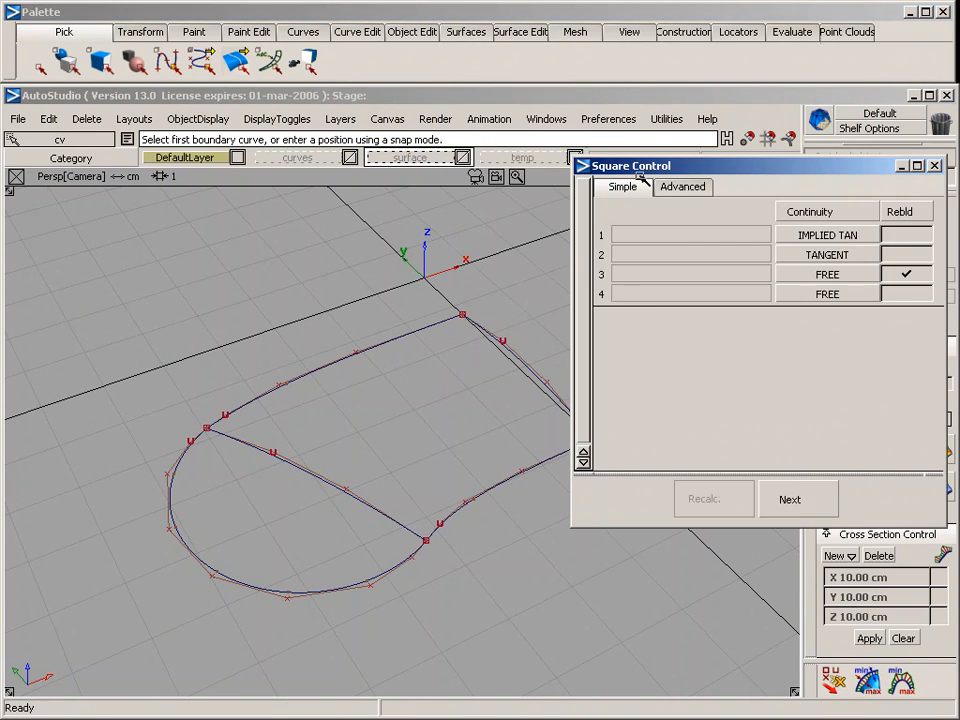
{"action": "left_click", "coordinate": [840, 256]}
{"action": "left_click", "coordinate": [515, 355]}
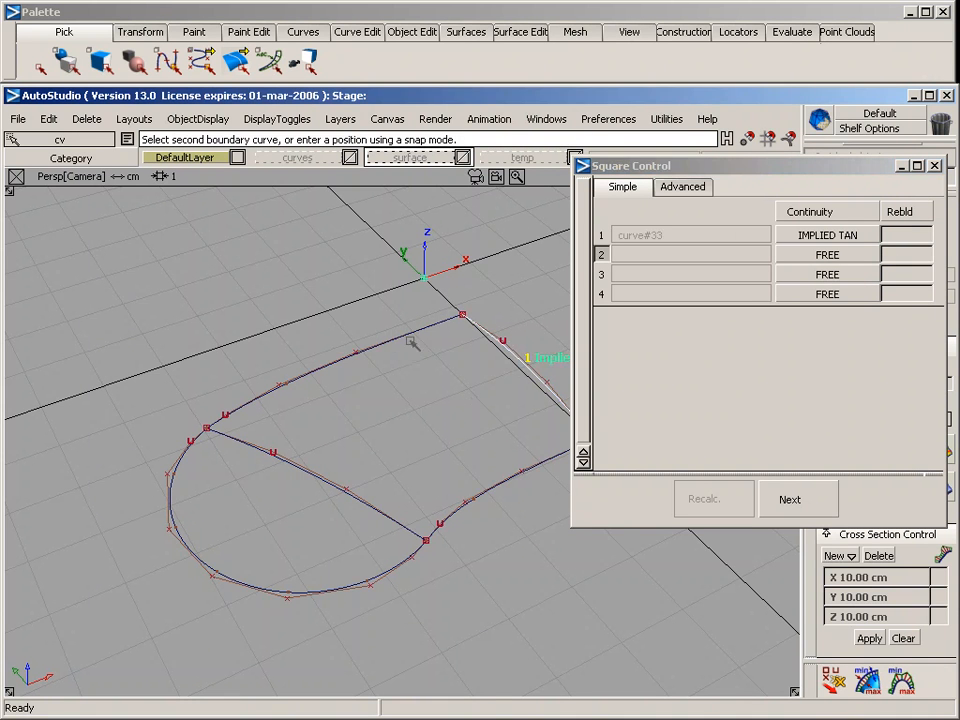
{"action": "left_click", "coordinate": [290, 380]}
{"action": "left_click", "coordinate": [308, 475]}
{"action": "left_click", "coordinate": [457, 513]}
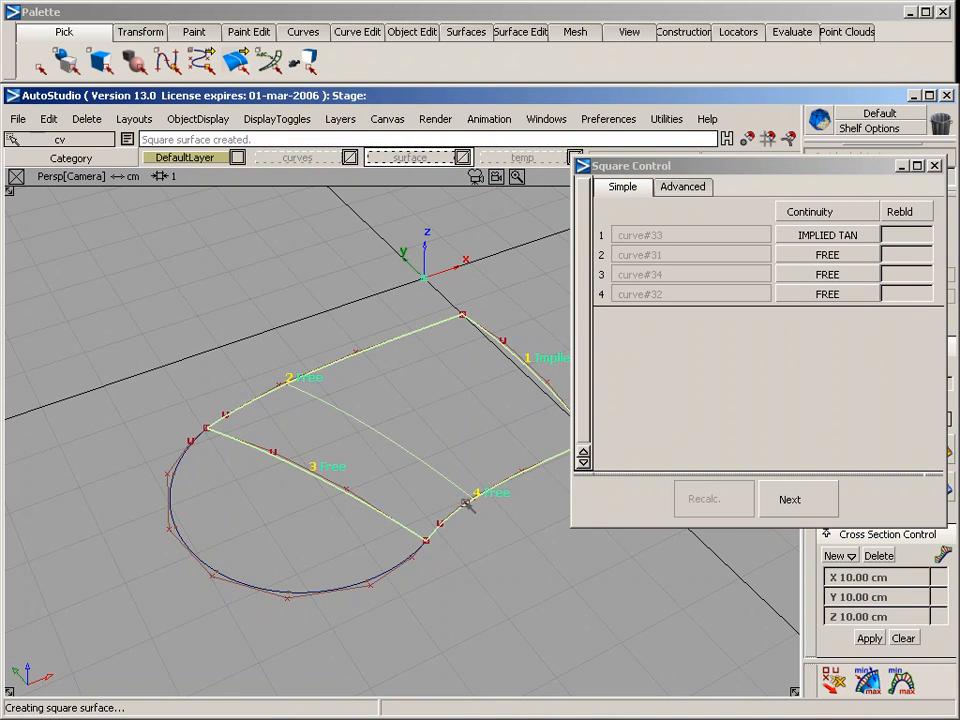
{"action": "middle_click_drag", "start_coordinate": [468, 452], "coordinate": [405, 442], "text": "alt+shift"}
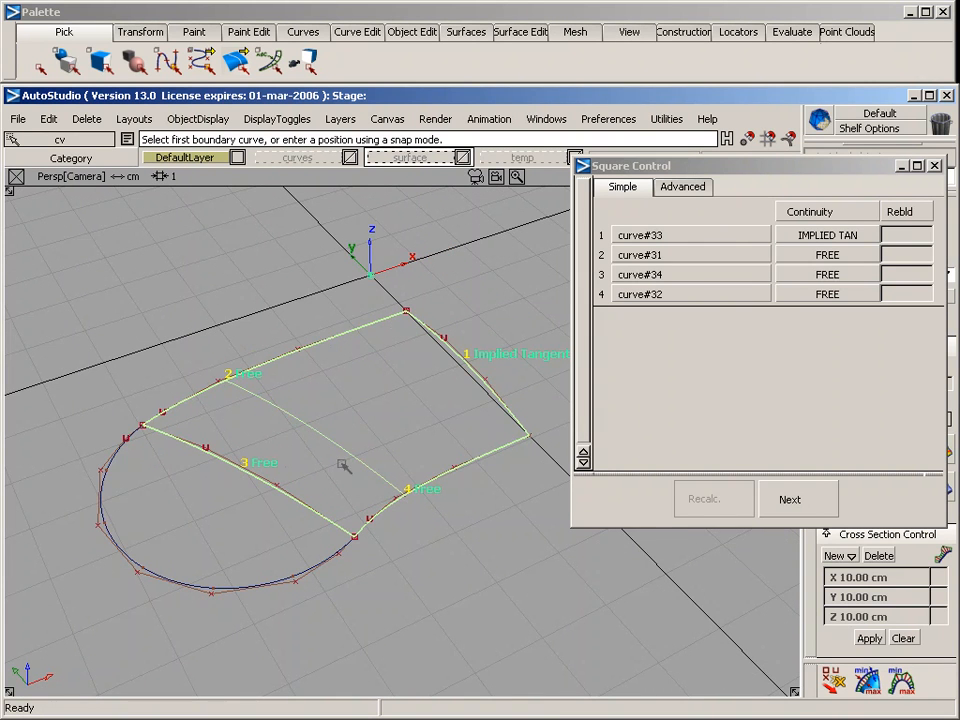
{"action": "left_click_drag", "start_coordinate": [428, 454], "coordinate": [330, 436], "text": "alt+shift"}
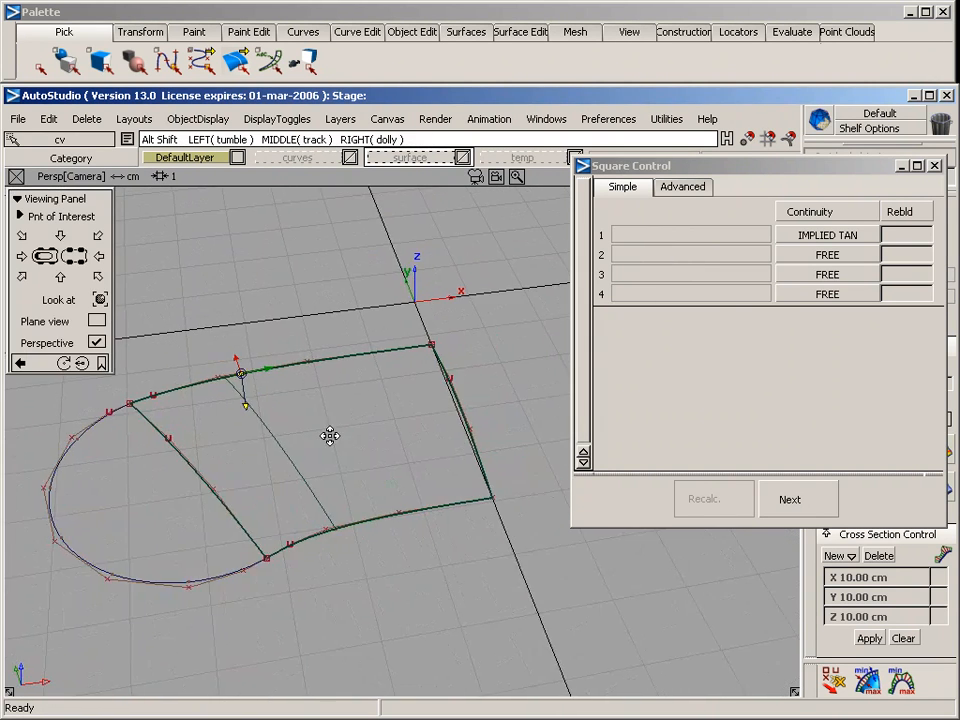
{"action": "right_click_drag", "start_coordinate": [330, 436], "coordinate": [446, 395], "text": "alt+shift"}
{"action": "middle_click_drag", "start_coordinate": [403, 414], "coordinate": [259, 377], "text": "alt+shift"}
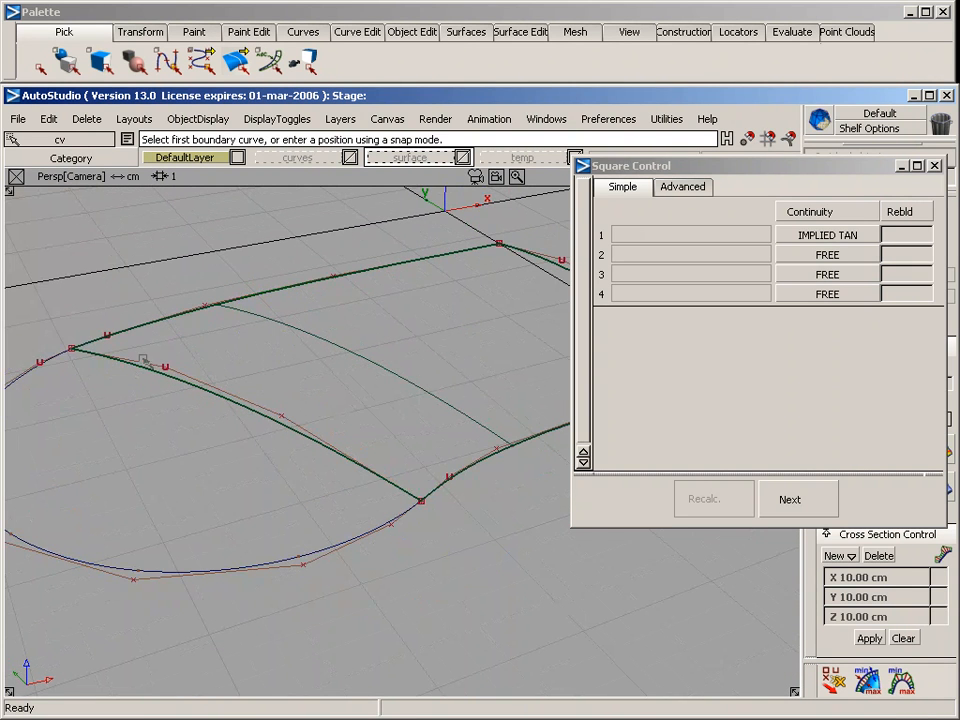
{"action": "left_click_drag", "start_coordinate": [330, 376], "coordinate": [325, 379], "text": "alt+shift"}
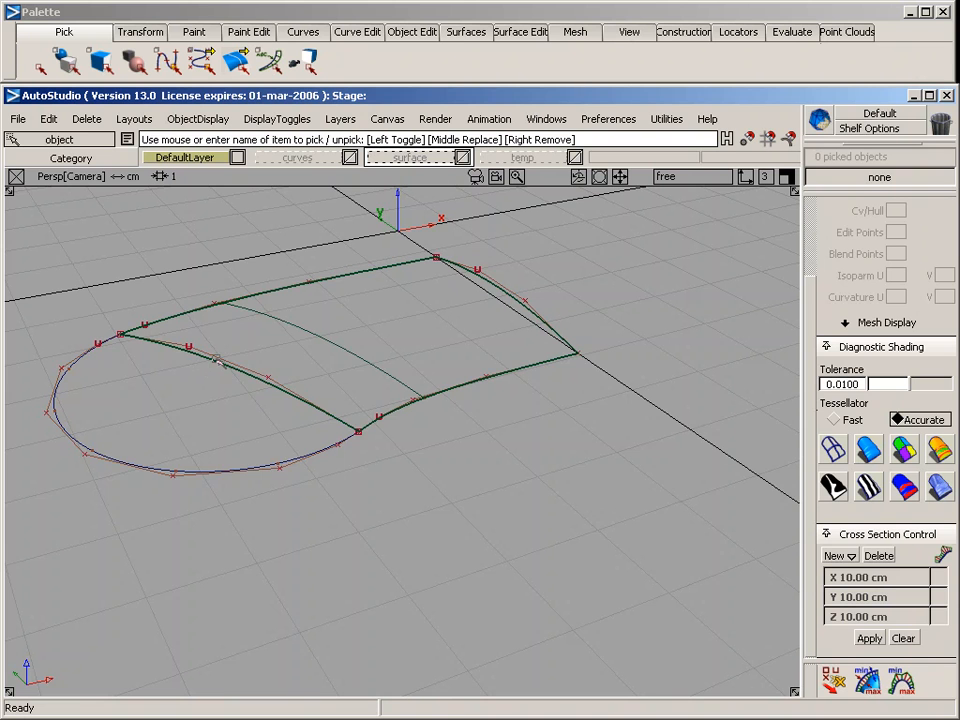
Assign the four boundary curves of the square surface to the "curves" layer, keeping the half circle out of the selection
{"action": "left_click_drag", "start_coordinate": [255, 325], "coordinate": [315, 346], "text": "ctrl+shift"}
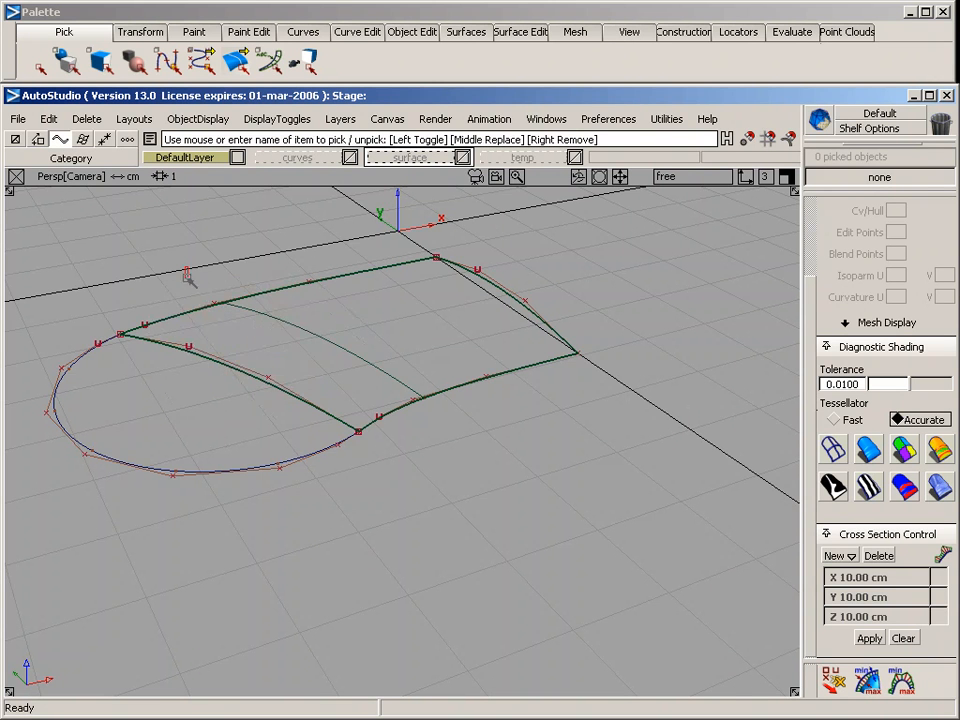
{"action": "left_click_drag", "start_coordinate": [188, 277], "coordinate": [296, 369]}
{"action": "left_click_drag", "start_coordinate": [439, 298], "coordinate": [616, 388]}
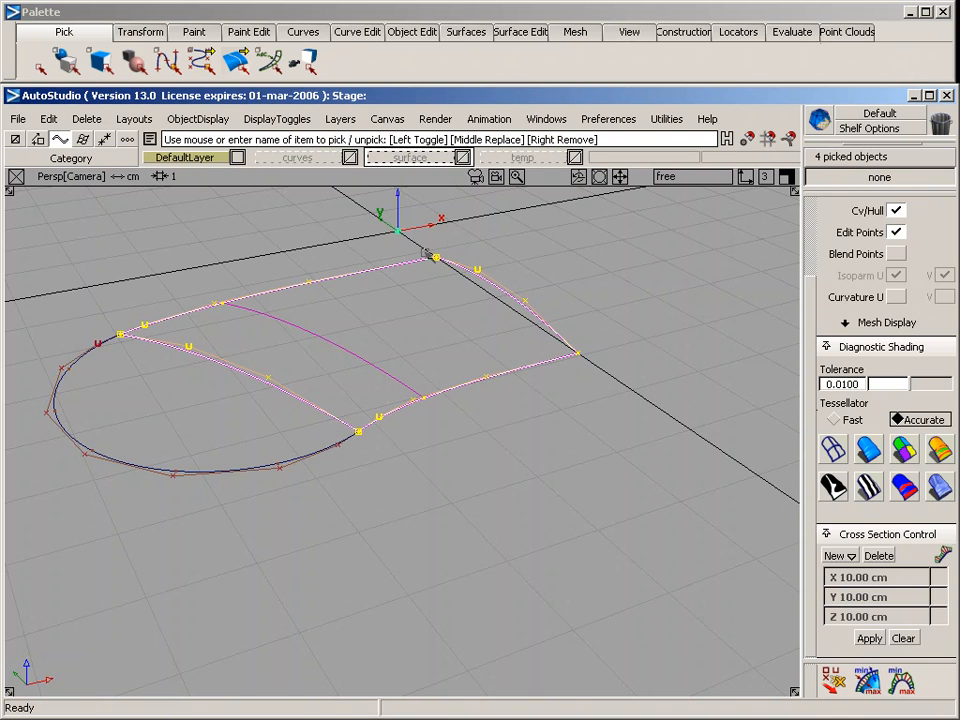
{"action": "left_click", "coordinate": [325, 156]}
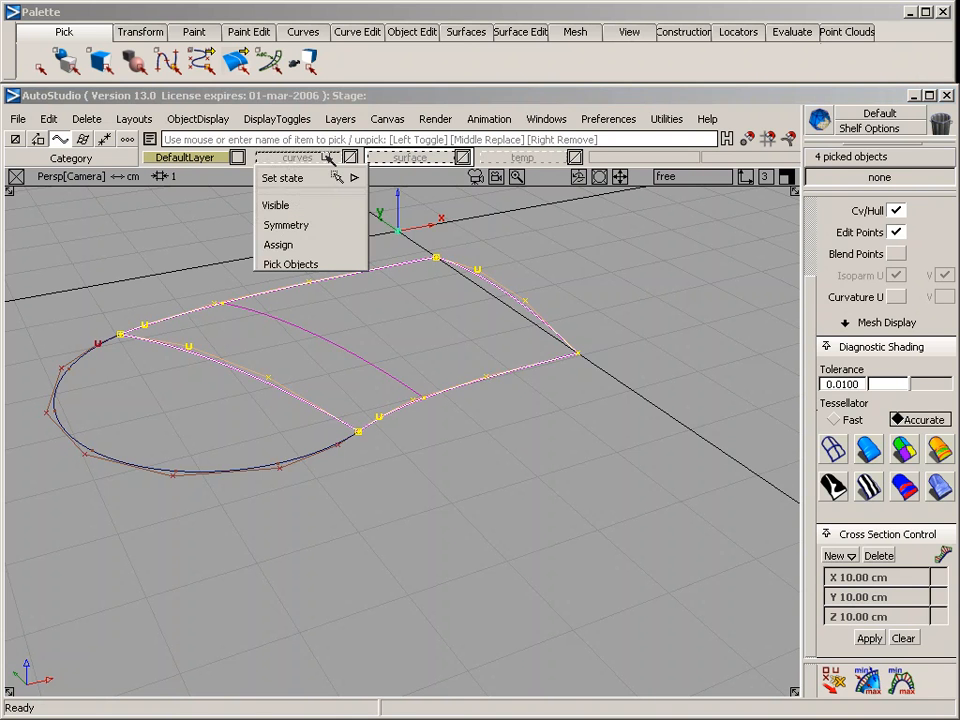
{"action": "left_click", "coordinate": [318, 240]}
{"action": "left_click_drag", "start_coordinate": [398, 334], "coordinate": [360, 315], "text": "alt+shift"}
{"action": "left_click", "coordinate": [279, 379], "text": "alt+shift"}
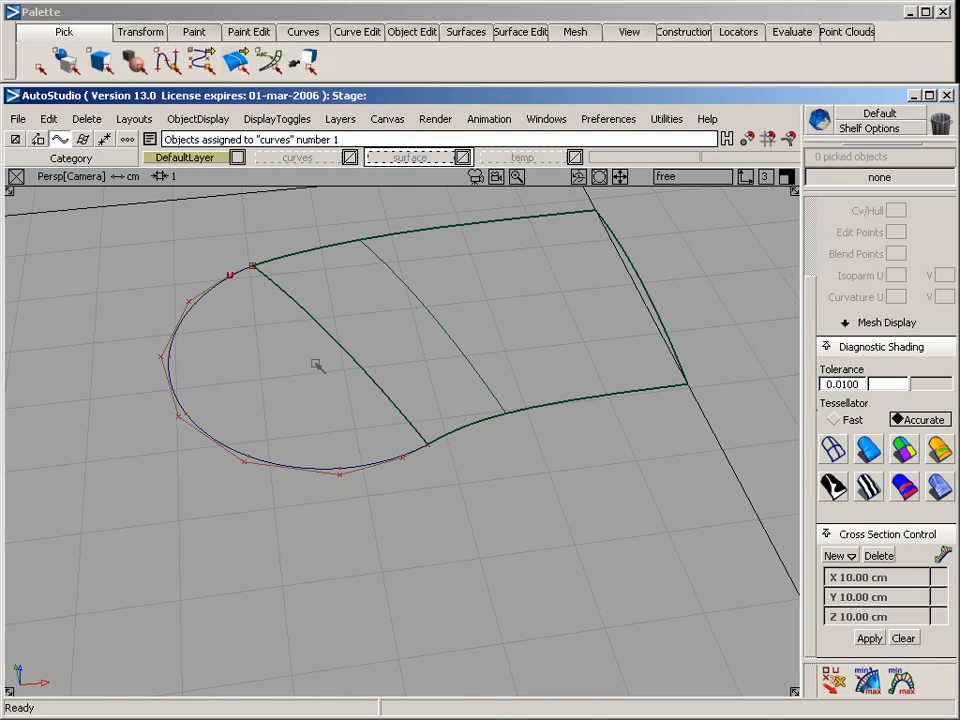
Select the square surface and delete its construction history
{"action": "left_click_drag", "start_coordinate": [320, 362], "coordinate": [465, 316], "text": "alt+shift"}
{"action": "left_click_drag", "start_coordinate": [407, 287], "coordinate": [342, 305], "text": "ctrl+shift"}
{"action": "left_click_drag", "start_coordinate": [372, 285], "coordinate": [377, 325]}
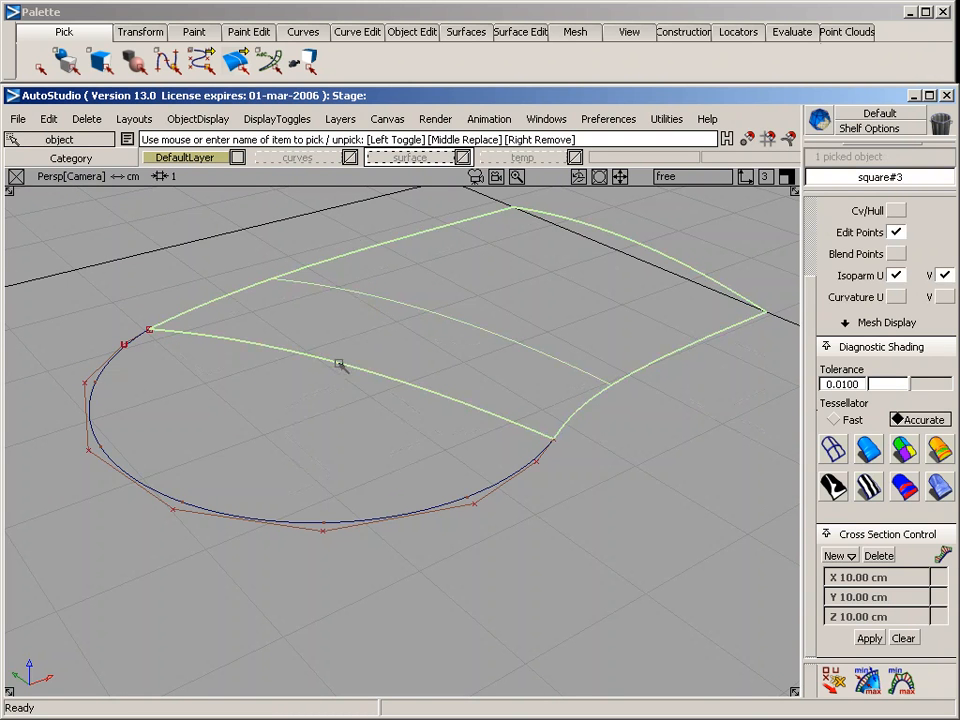
{"action": "left_click", "coordinate": [86, 118]}
{"action": "left_click", "coordinate": [90, 167]}
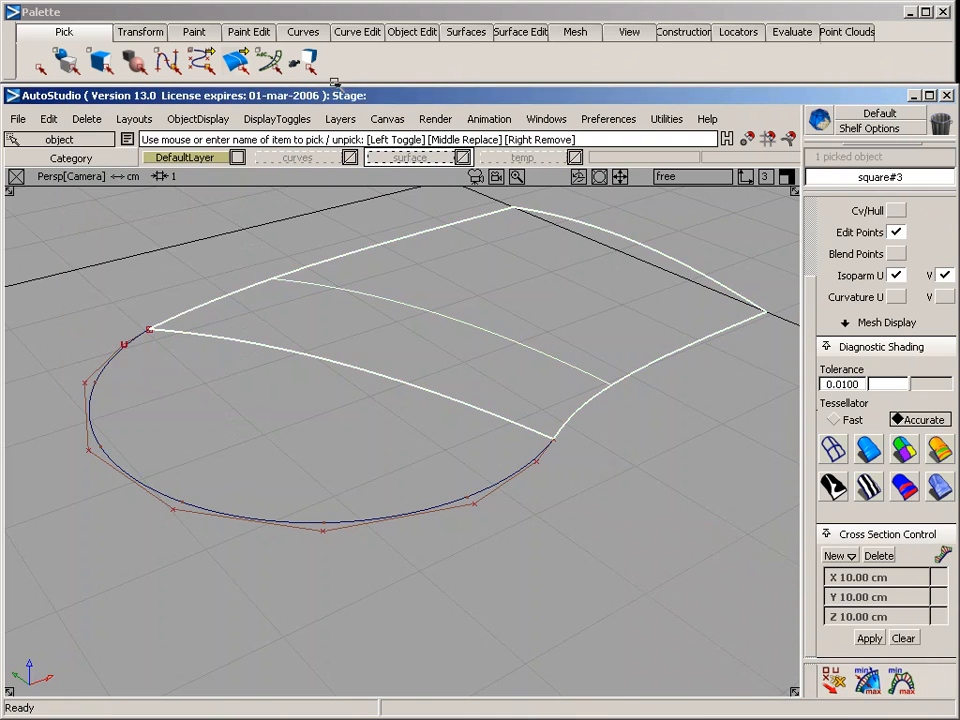
Detach the surface lengthwise at two closely spaced locations near its middle, separating off a narrow central strip
{"action": "left_click", "coordinate": [411, 32]}
{"action": "mouse_move", "coordinate": [440, 57]}
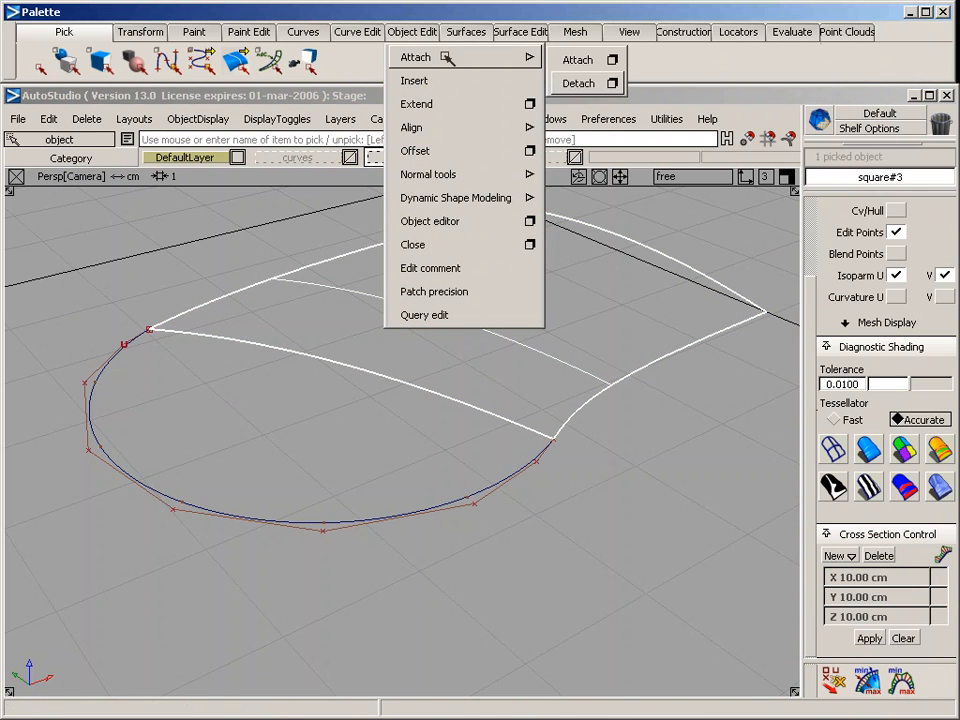
{"action": "left_click", "coordinate": [574, 81]}
{"action": "left_click_drag", "start_coordinate": [233, 302], "coordinate": [347, 334]}
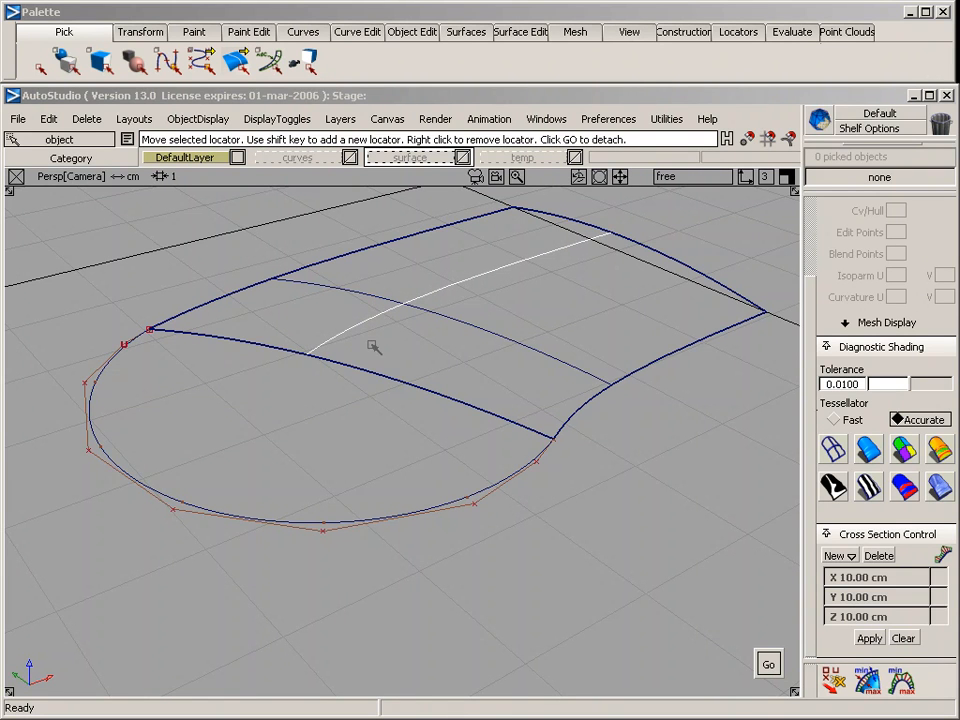
{"action": "key", "text": "space"}
{"action": "left_click", "coordinate": [367, 334]}
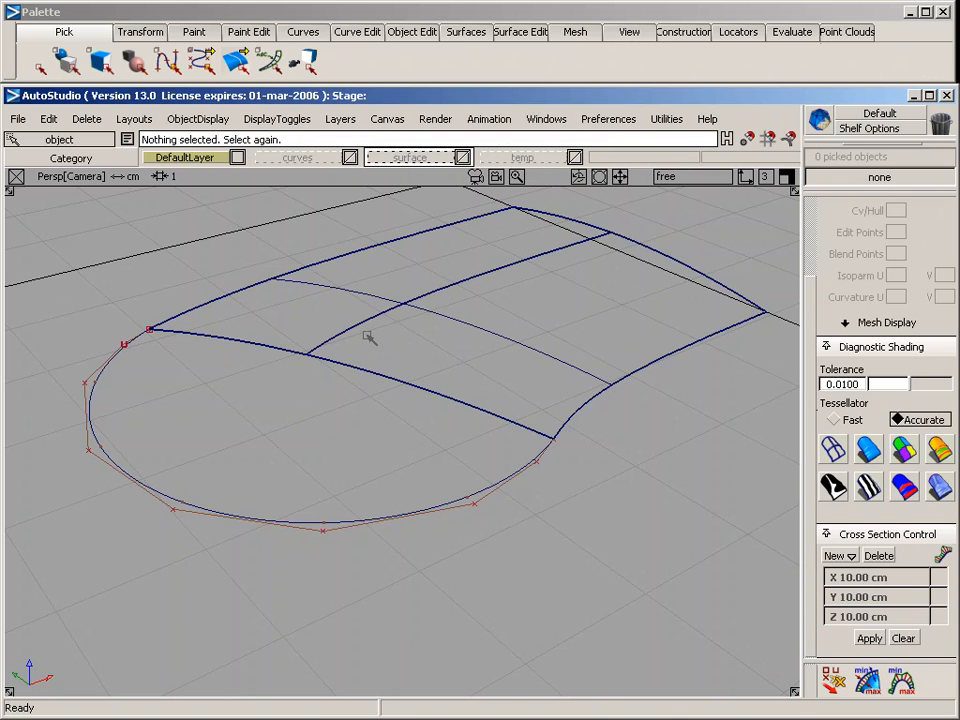
{"action": "left_click", "coordinate": [364, 322]}
{"action": "left_click", "coordinate": [455, 334]}
{"action": "left_click_drag", "start_coordinate": [388, 334], "coordinate": [369, 333]}
{"action": "key", "text": "F5"}
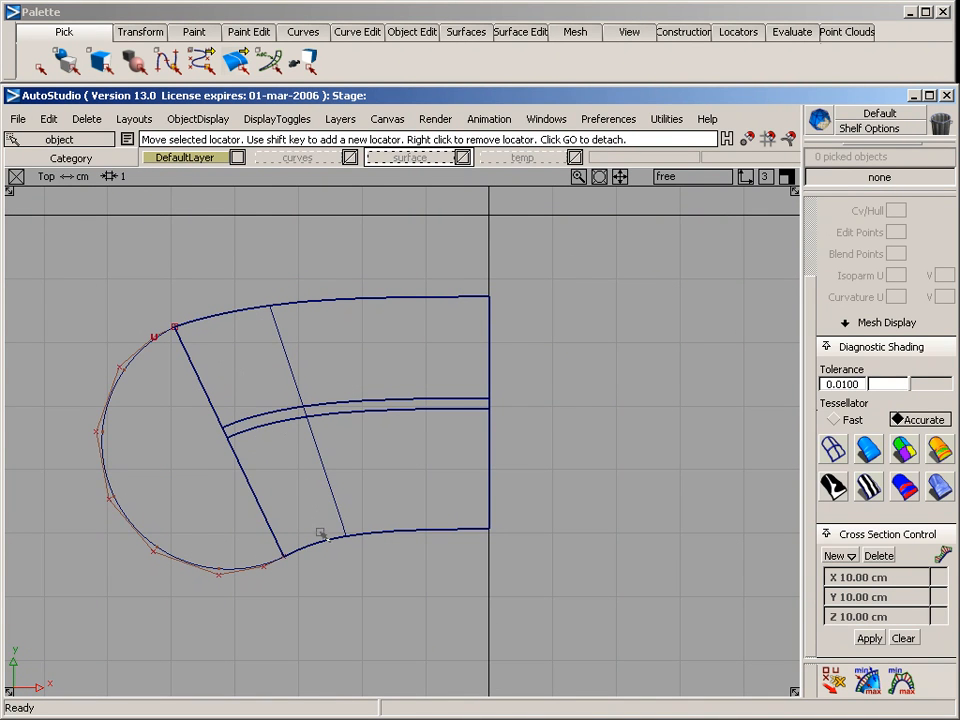
{"action": "key", "text": "F8"}
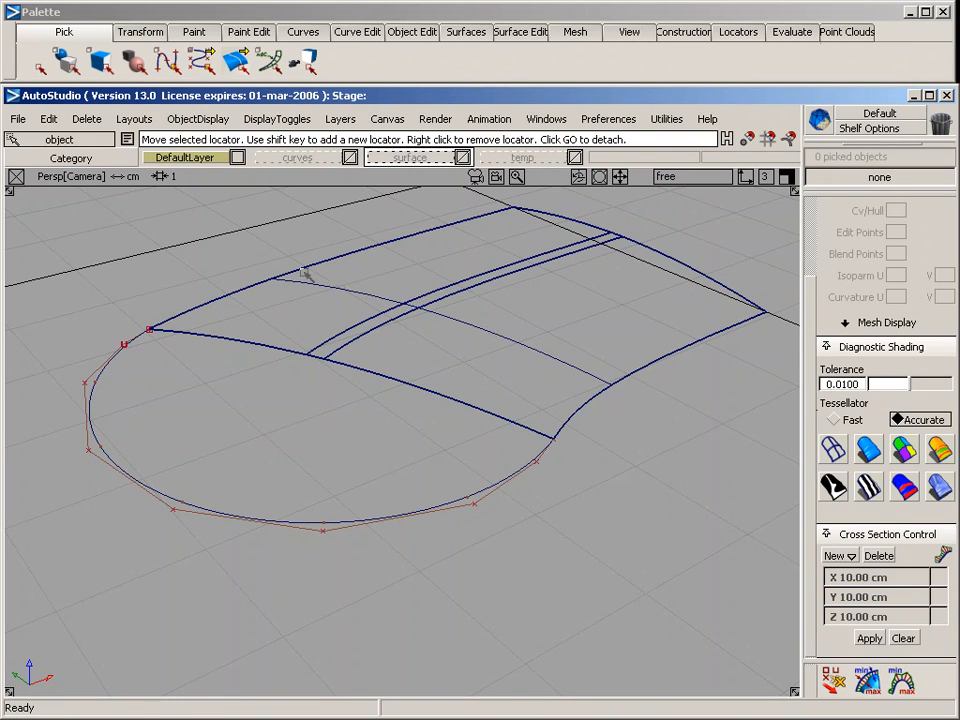
Extend the narrow strip's end at the cross curve by about 0.23 cm into the half circle, using Extrapolate without Merge
{"action": "right_click_drag", "start_coordinate": [243, 382], "coordinate": [312, 522], "text": "alt+shift"}
{"action": "left_click", "coordinate": [264, 376], "text": "alt+shift"}
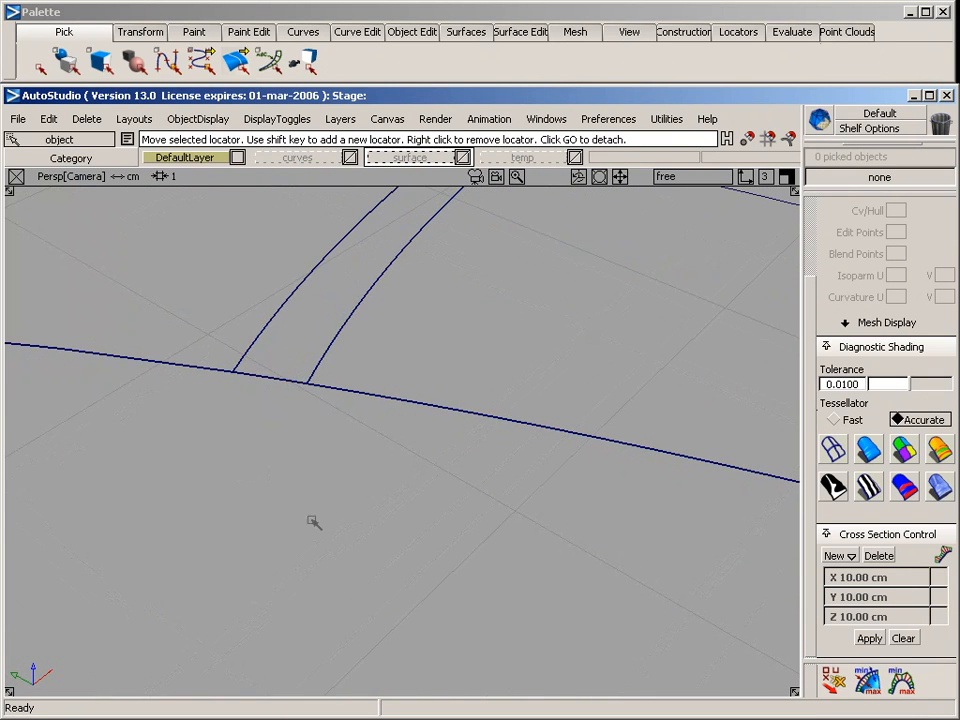
{"action": "left_click", "coordinate": [286, 380]}
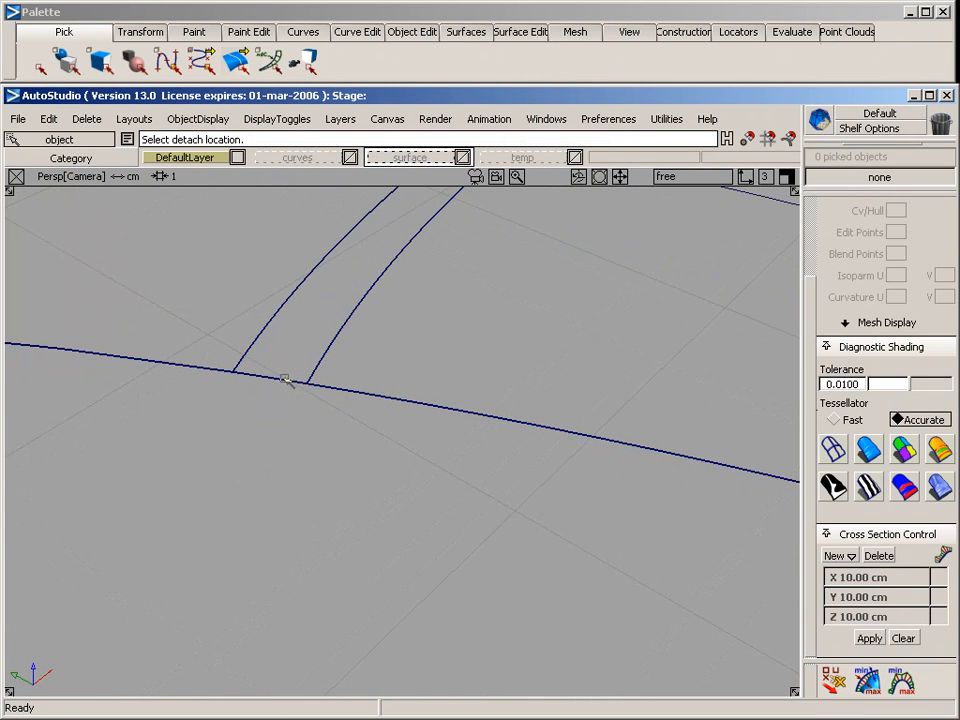
{"action": "left_click", "coordinate": [466, 32]}
{"action": "left_click", "coordinate": [410, 33]}
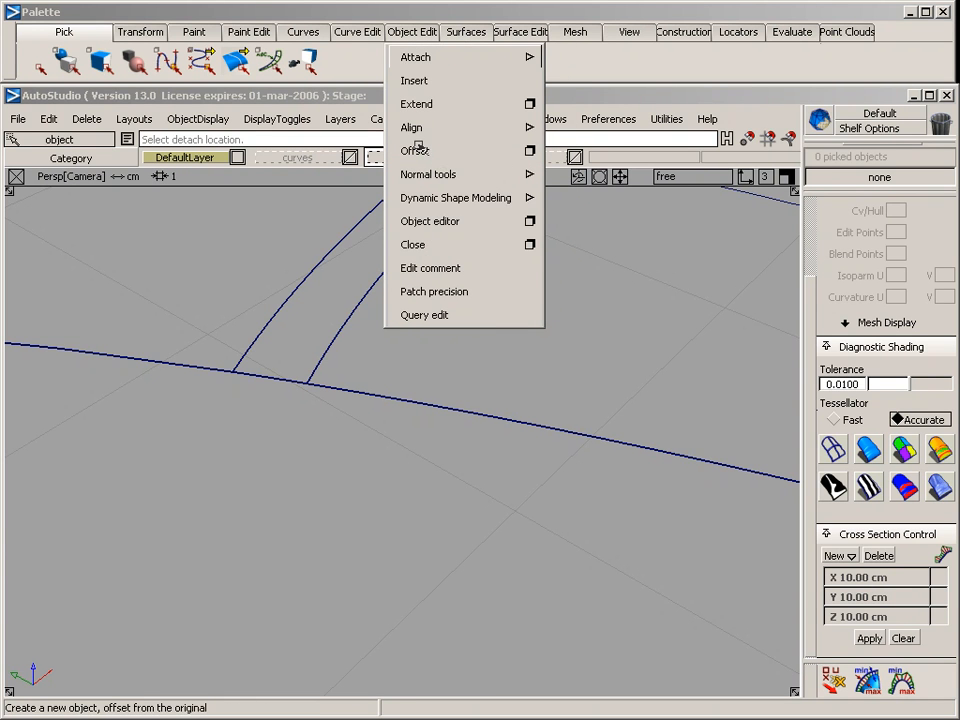
{"action": "left_click", "coordinate": [528, 103]}
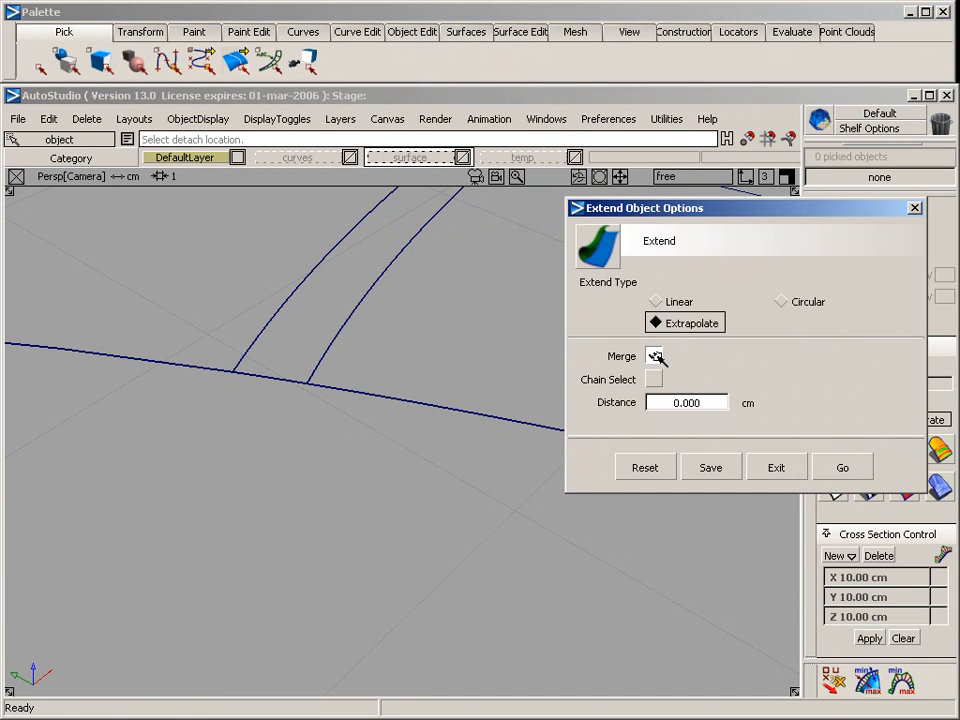
{"action": "left_click", "coordinate": [840, 467]}
{"action": "left_click", "coordinate": [279, 379]}
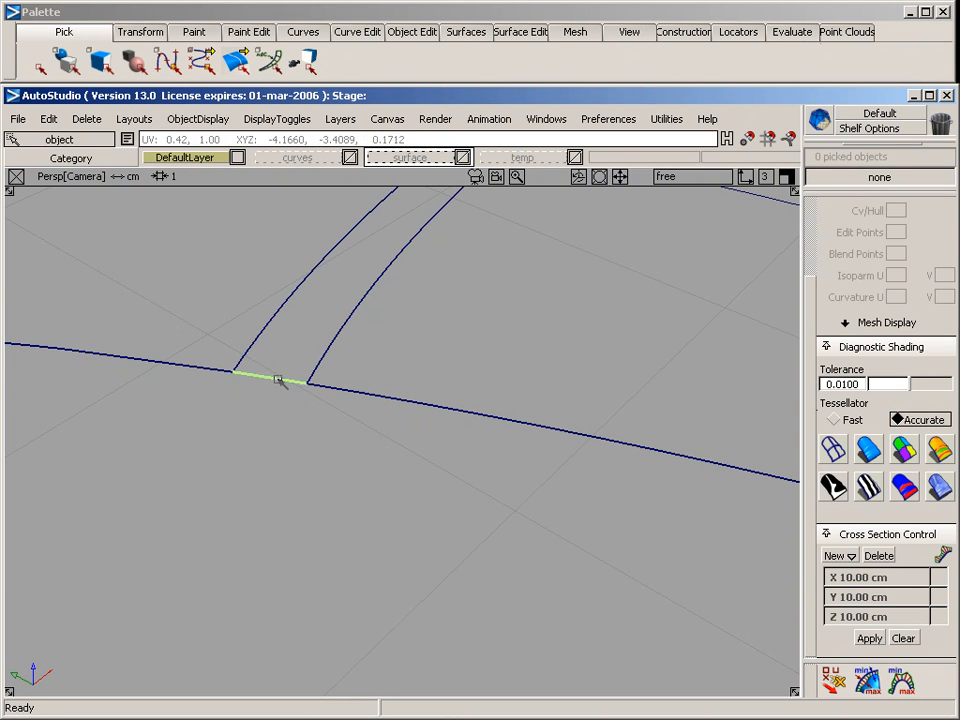
{"action": "left_click_drag", "start_coordinate": [278, 386], "coordinate": [284, 346]}
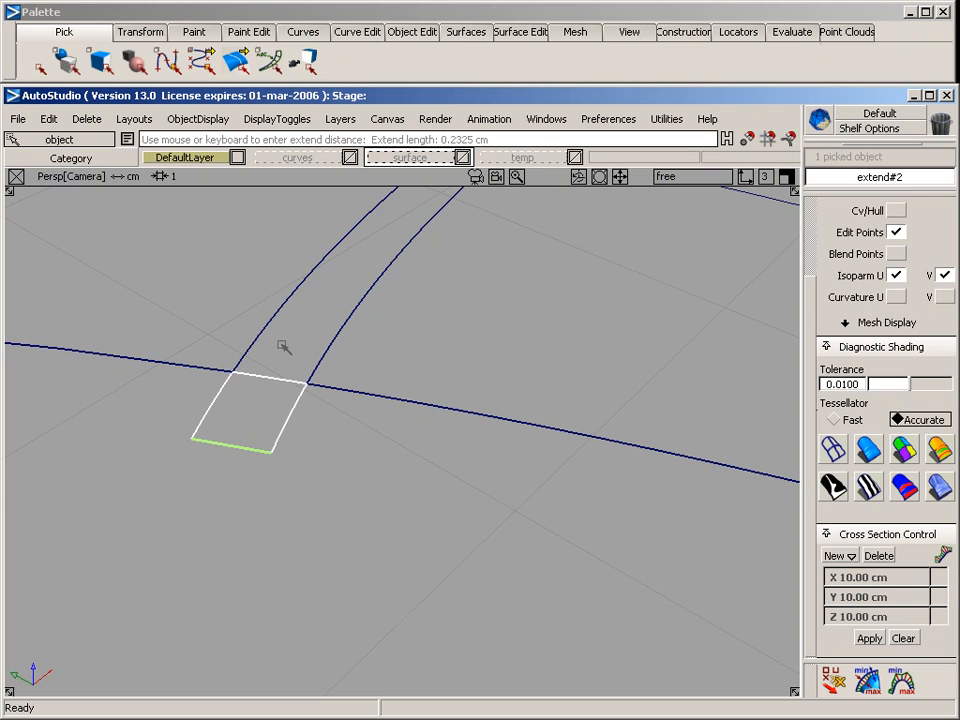
{"action": "left_click_drag", "start_coordinate": [347, 456], "coordinate": [347, 359], "text": "ctrl+shift"}
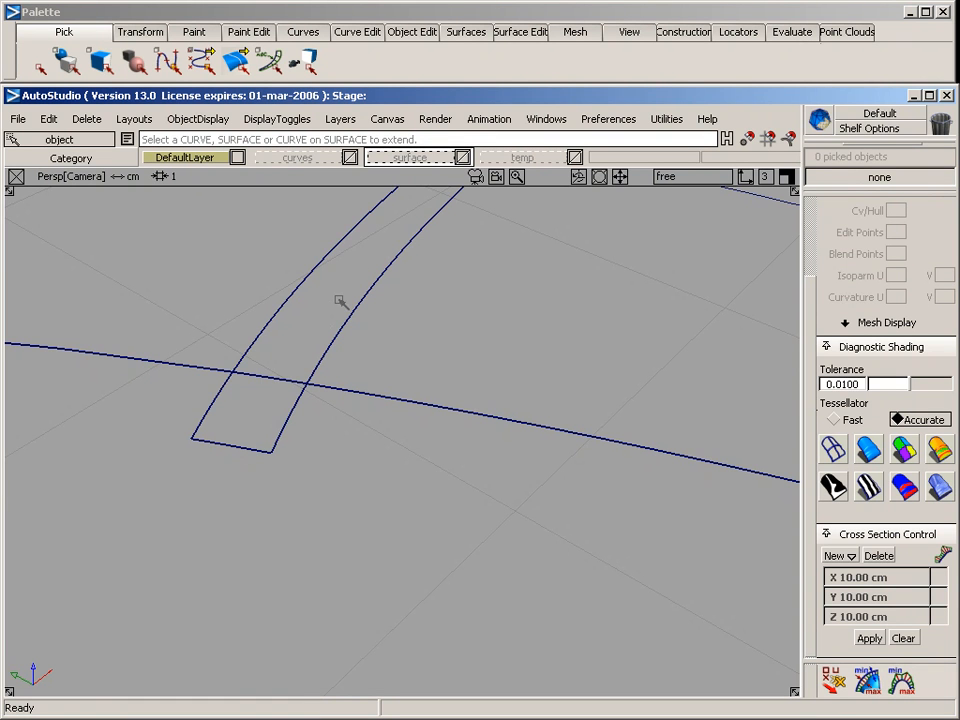
Duplicate the half circle and scale the copy about its centre to about 0.51, near the end of the extended strip
{"action": "key", "text": "F5"}
{"action": "middle_click_drag", "start_coordinate": [268, 404], "coordinate": [417, 339], "text": "alt+shift"}
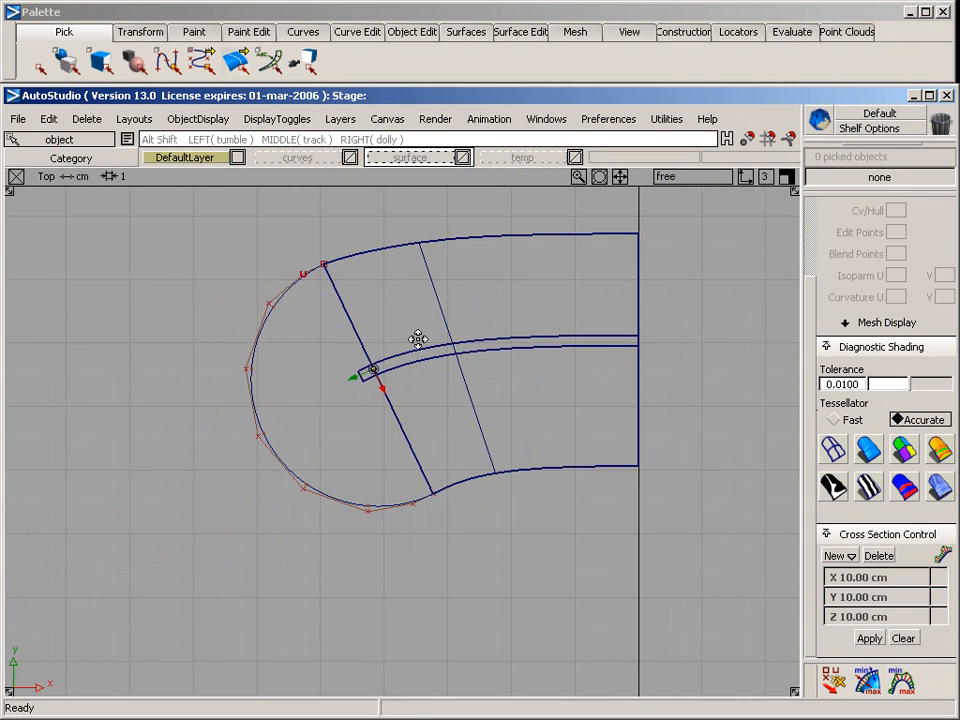
{"action": "left_click_drag", "start_coordinate": [288, 305], "coordinate": [288, 367], "text": "ctrl+shift"}
{"action": "left_click", "coordinate": [294, 281]}
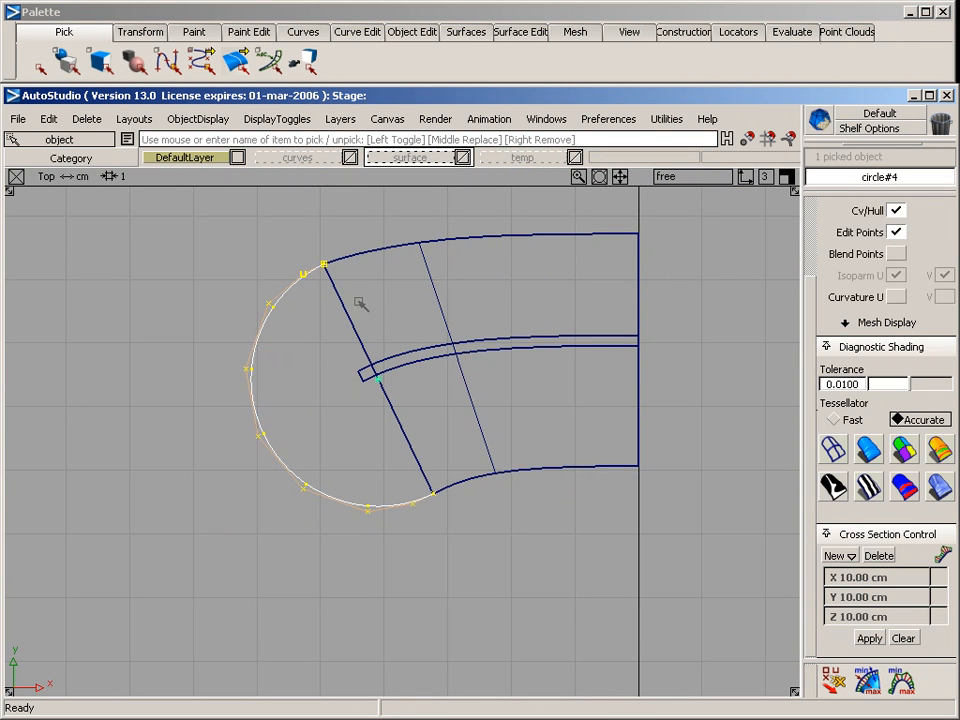
{"action": "left_click", "coordinate": [48, 118]}
{"action": "mouse_move", "coordinate": [200, 356]}
{"action": "left_click", "coordinate": [243, 356]}
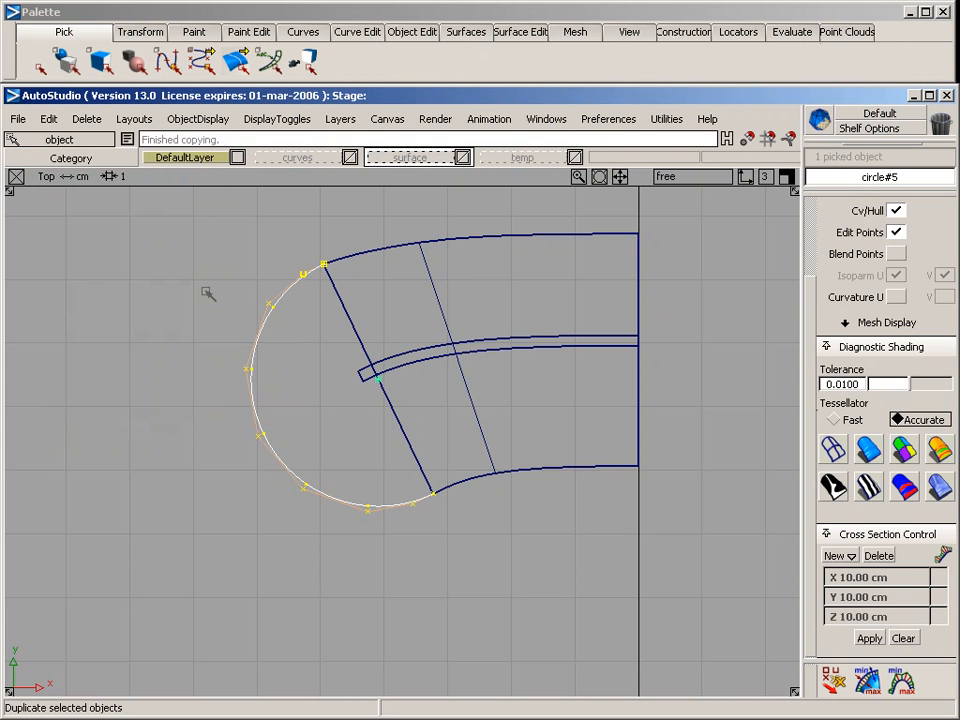
{"action": "right_click_drag", "start_coordinate": [199, 274], "coordinate": [279, 277], "text": "ctrl+shift"}
{"action": "left_click_drag", "start_coordinate": [512, 282], "coordinate": [369, 321]}
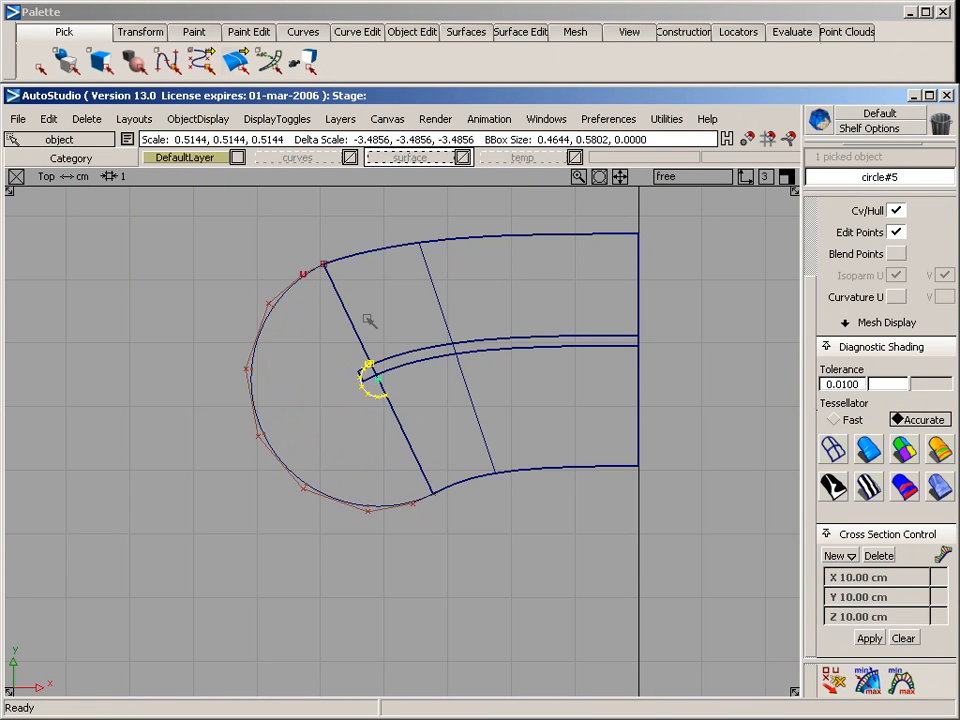
Place the small half circle's pivot on its start point and move it onto the strip's upper edge at the cross curve
{"action": "right_click_drag", "start_coordinate": [317, 321], "coordinate": [276, 277], "text": "alt+shift"}
{"action": "left_click", "coordinate": [357, 342], "text": "ctrl"}
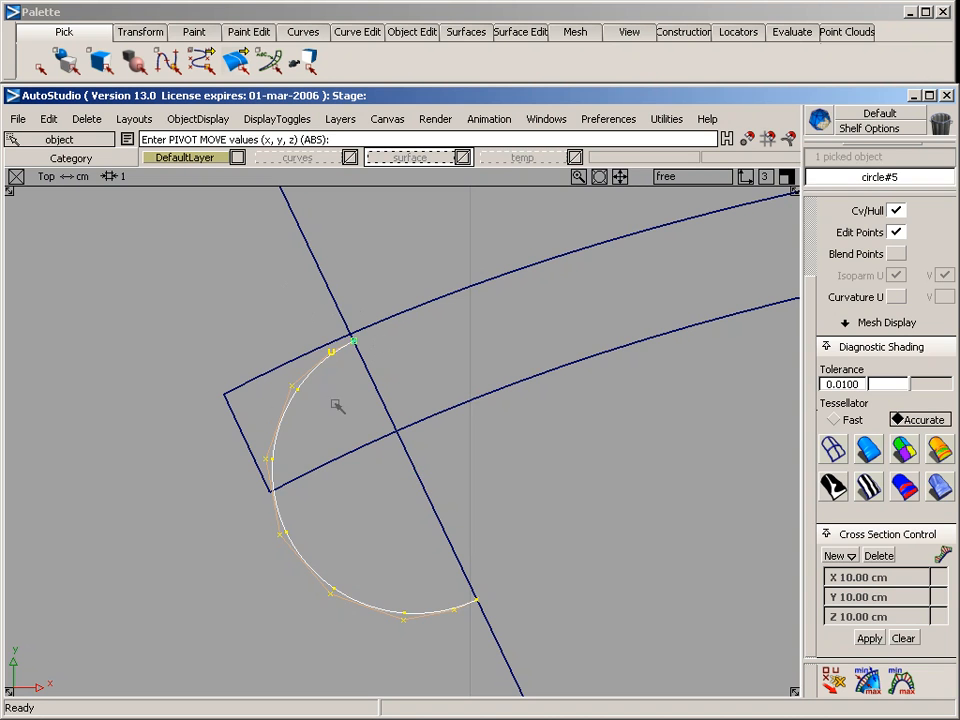
{"action": "right_click_drag", "start_coordinate": [335, 394], "coordinate": [303, 359], "text": "ctrl+shift"}
{"action": "left_click_drag", "start_coordinate": [299, 357], "coordinate": [366, 337], "text": "ctrl+alt"}
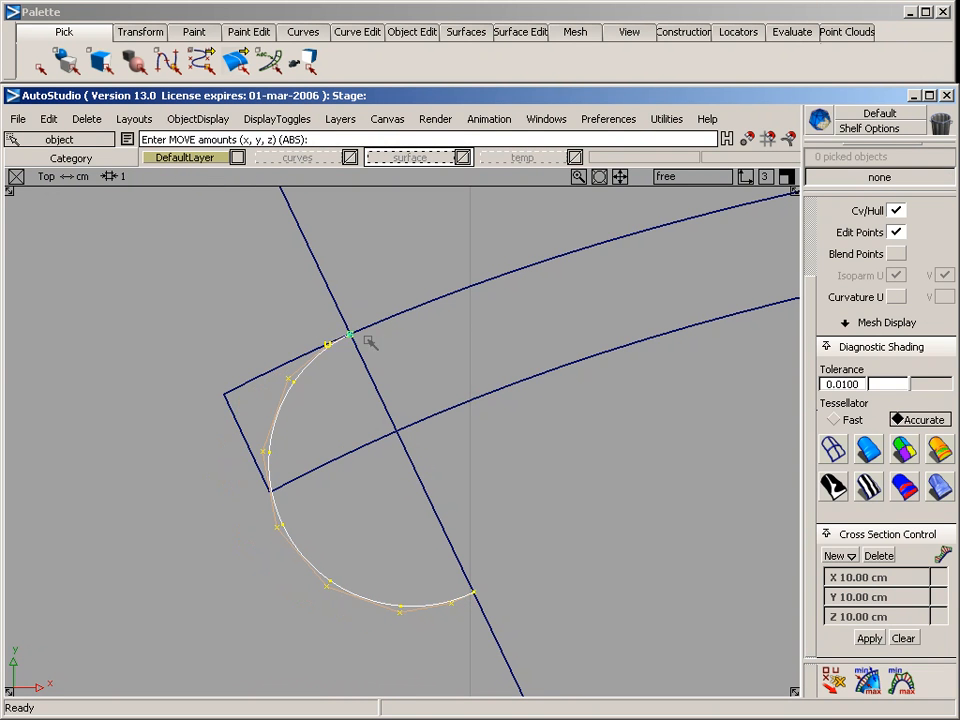
Scale the small half circle about its pivot until its other end meets the strip's lower edge at the cross curve
{"action": "right_click_drag", "start_coordinate": [217, 317], "coordinate": [213, 275], "text": "ctrl+shift"}
{"action": "left_click_drag", "start_coordinate": [532, 317], "coordinate": [404, 341]}
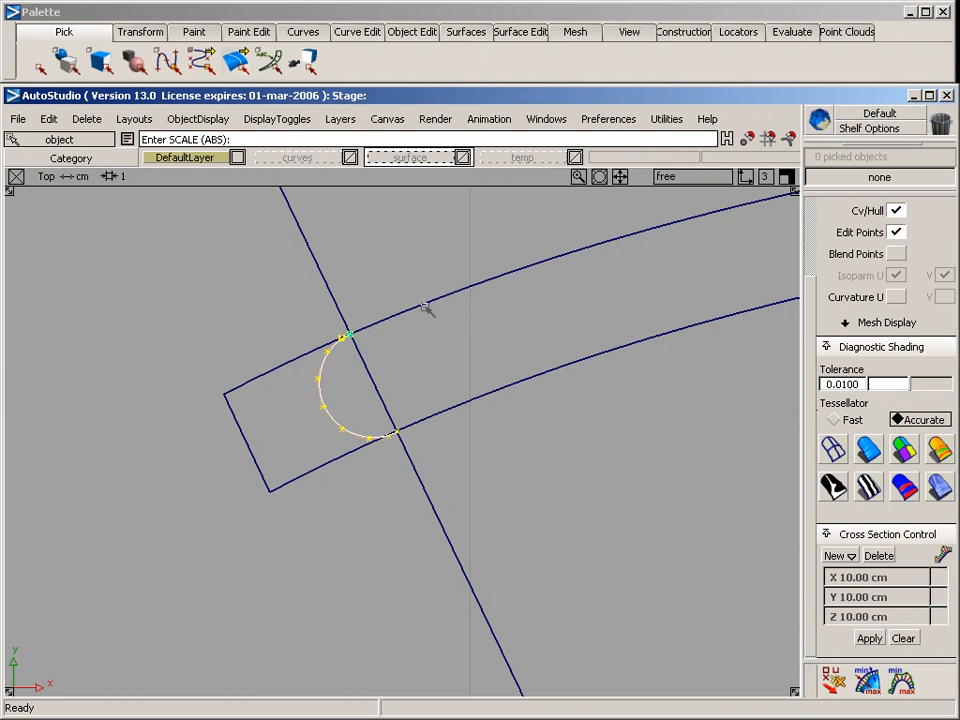
{"action": "right_click_drag", "start_coordinate": [319, 456], "coordinate": [530, 425], "text": "alt+shift"}
{"action": "middle_click_drag", "start_coordinate": [463, 481], "coordinate": [386, 298], "text": "alt+shift"}
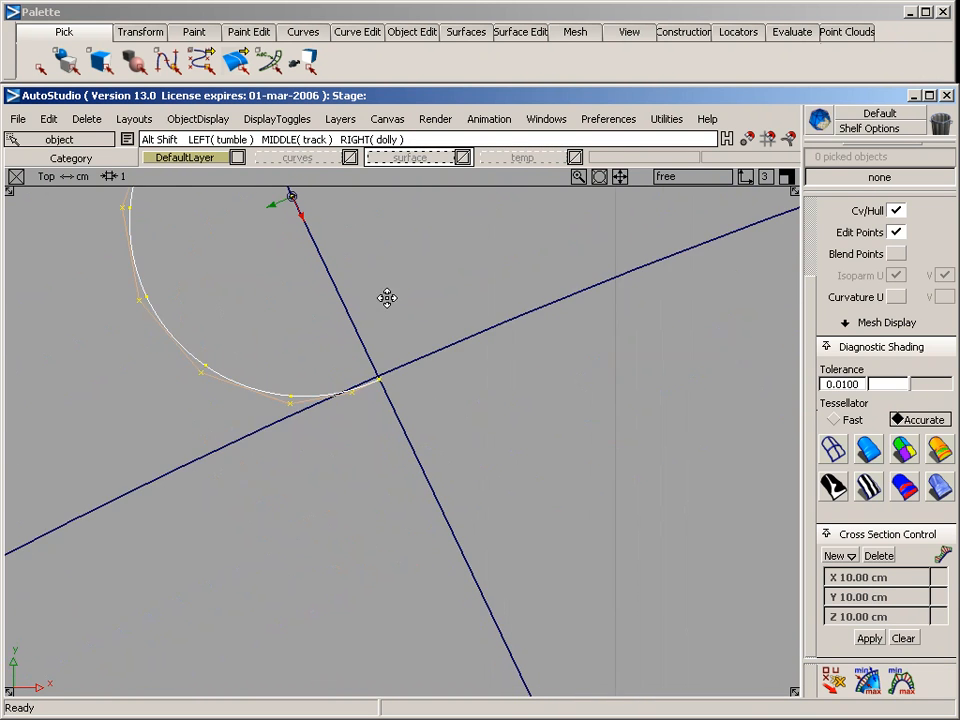
{"action": "right_click_drag", "start_coordinate": [332, 388], "coordinate": [386, 379], "text": "alt+shift"}
{"action": "middle_click_drag", "start_coordinate": [386, 379], "coordinate": [321, 299], "text": "alt+shift"}
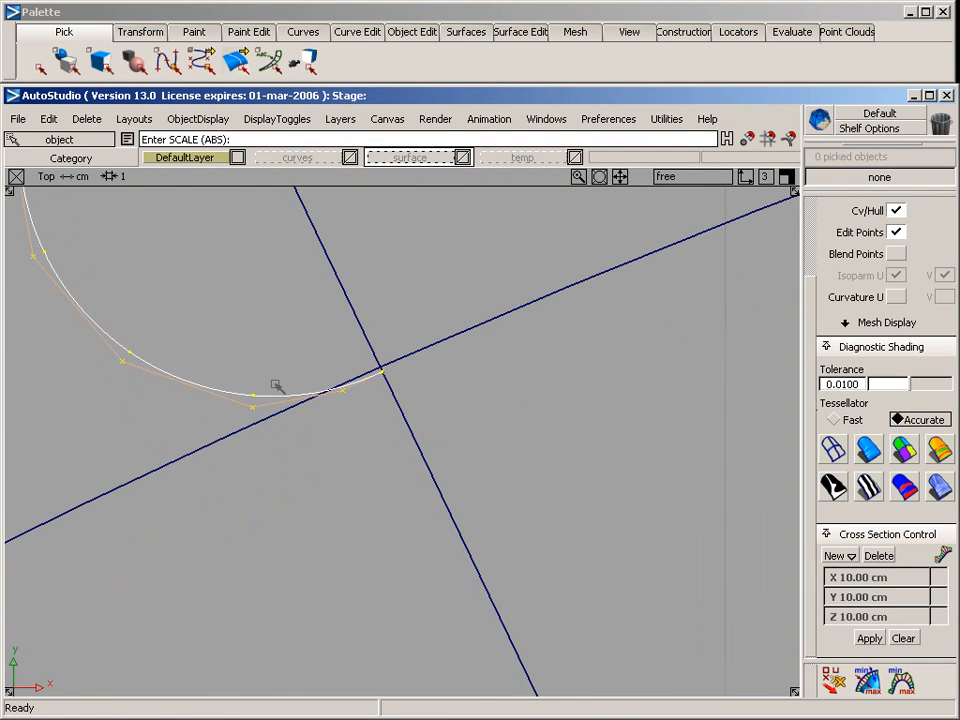
{"action": "left_click_drag", "start_coordinate": [288, 347], "coordinate": [393, 338]}
{"action": "left_click_drag", "start_coordinate": [362, 333], "coordinate": [419, 400]}
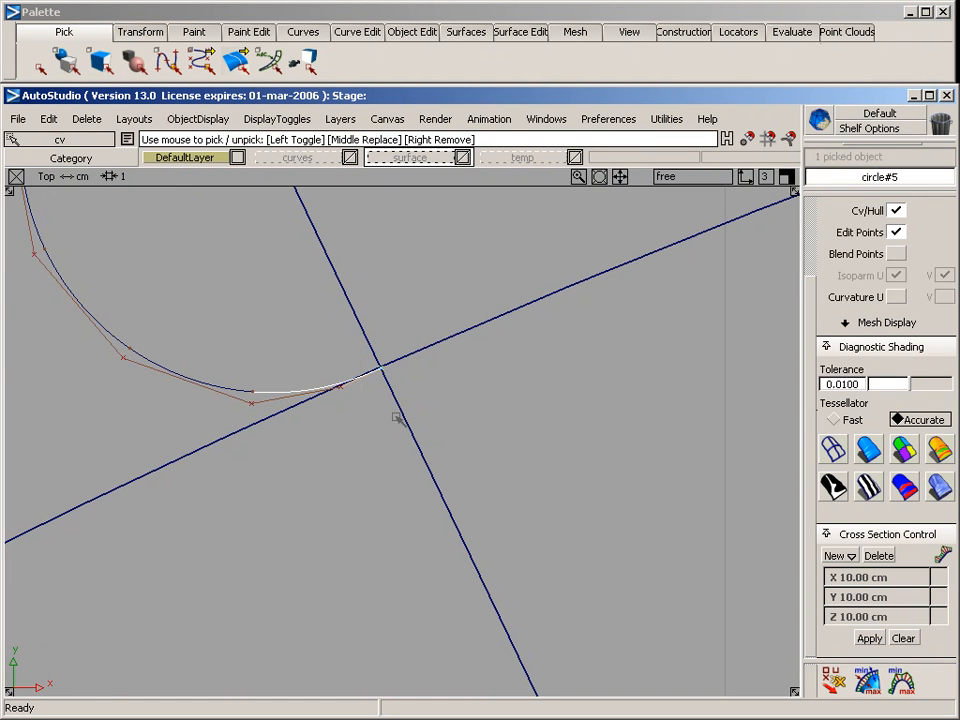
Adjust the small half circle's next-to-last CV so it lies on the strip's lower edge line
{"action": "right_click_drag", "start_coordinate": [348, 480], "coordinate": [352, 380], "text": "ctrl+shift"}
{"action": "left_click_drag", "start_coordinate": [280, 417], "coordinate": [452, 370], "text": "ctrl+alt"}
{"action": "left_click_drag", "start_coordinate": [291, 361], "coordinate": [354, 437], "text": "ctrl+shift"}
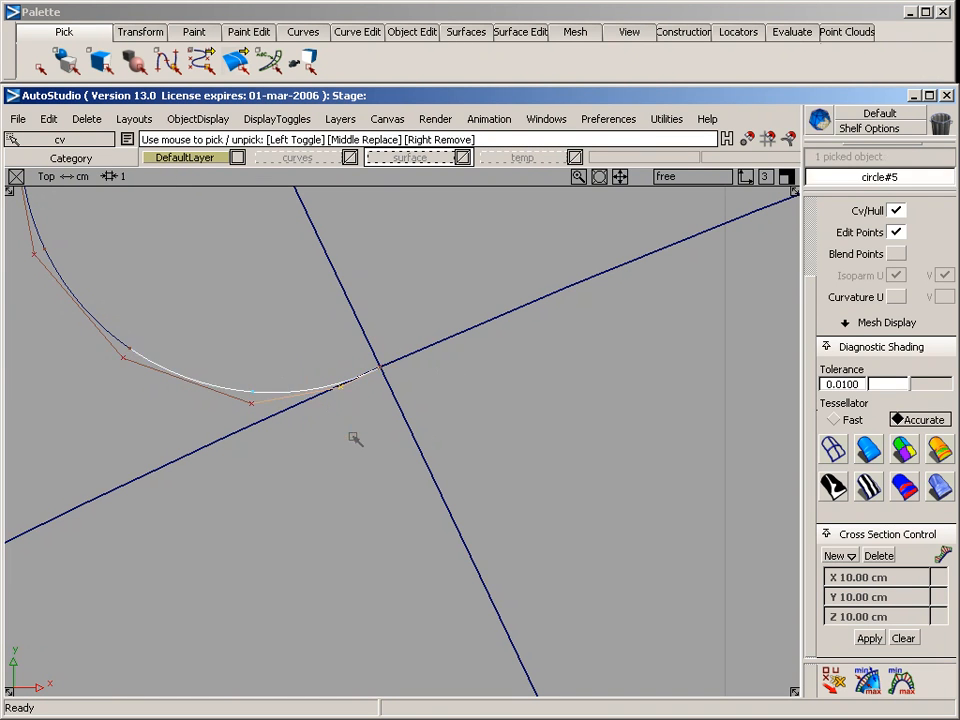
{"action": "right_click_drag", "start_coordinate": [357, 482], "coordinate": [338, 385], "text": "ctrl+shift"}
{"action": "left_click_drag", "start_coordinate": [268, 417], "coordinate": [331, 397], "text": "ctrl+alt"}
{"action": "left_click_drag", "start_coordinate": [285, 309], "coordinate": [274, 396], "text": "ctrl+shift"}
Project the small half circle onto the extended strip surface in the top view to create a curve-on-surface
{"action": "left_click", "coordinate": [208, 445]}
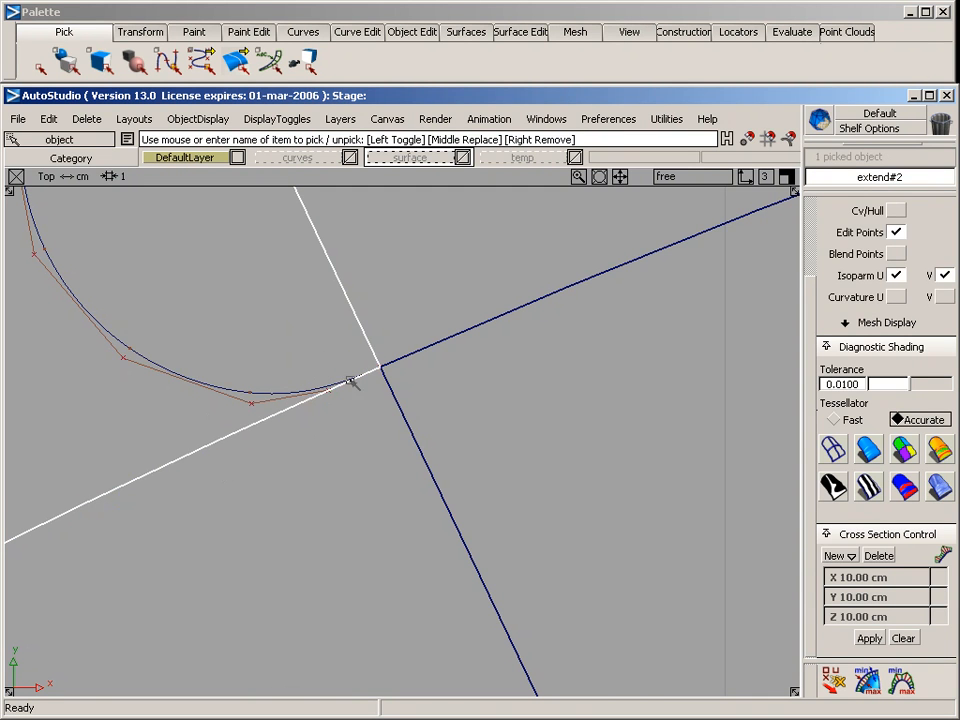
{"action": "left_click", "coordinate": [521, 33]}
{"action": "mouse_move", "coordinate": [560, 57]}
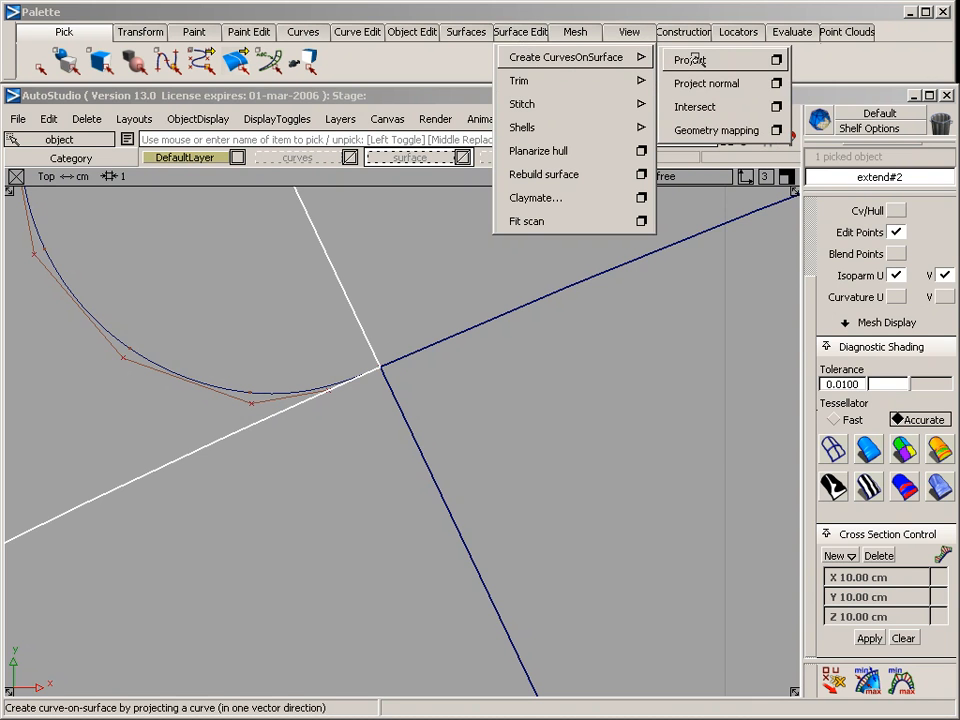
{"action": "left_click", "coordinate": [722, 61]}
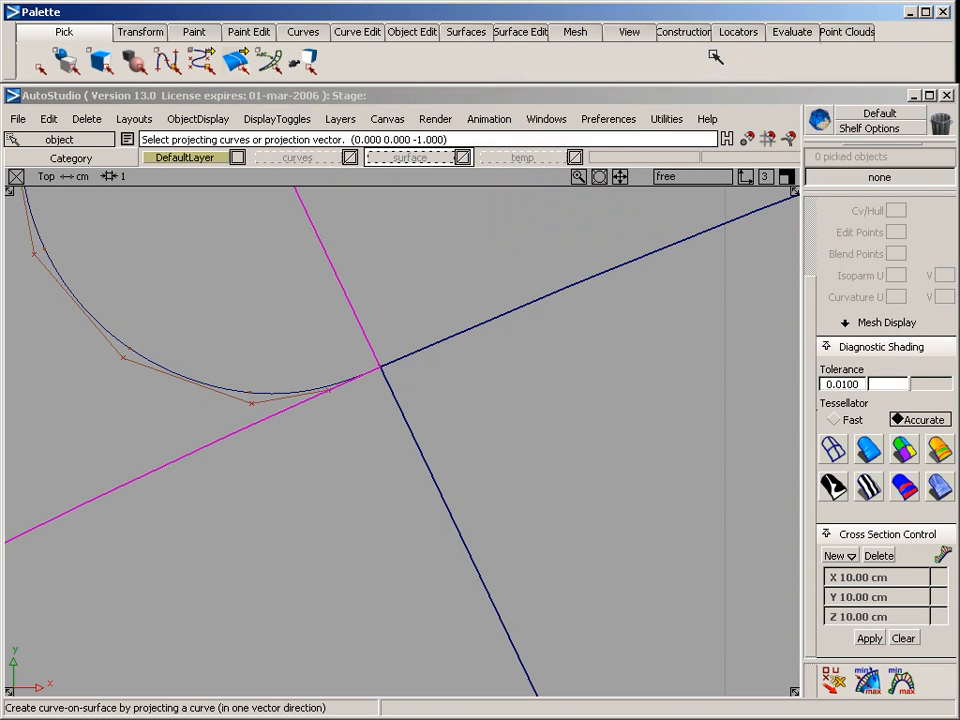
{"action": "left_click", "coordinate": [234, 391]}
{"action": "key", "text": "space"}
{"action": "right_click_drag", "start_coordinate": [348, 366], "coordinate": [194, 434], "text": "alt+shift"}
{"action": "left_click_drag", "start_coordinate": [167, 294], "coordinate": [140, 244]}
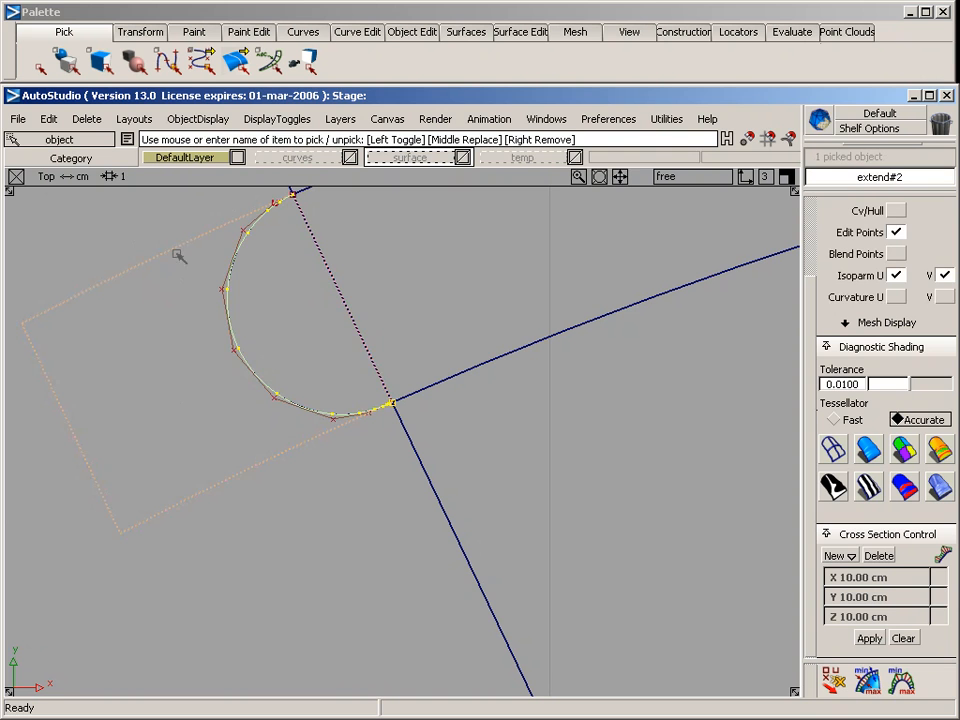
Trim the extended strip surface, keeping the region inside the projected half circle
{"action": "left_click", "coordinate": [537, 31]}
{"action": "mouse_move", "coordinate": [523, 80]}
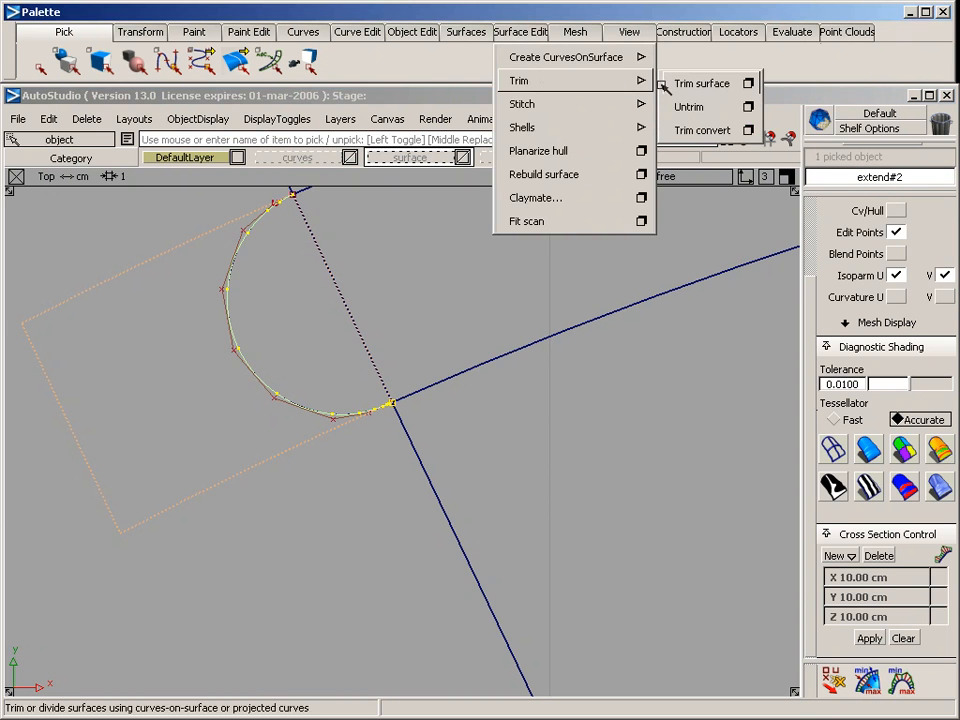
{"action": "left_click", "coordinate": [672, 80]}
{"action": "left_click", "coordinate": [296, 354]}
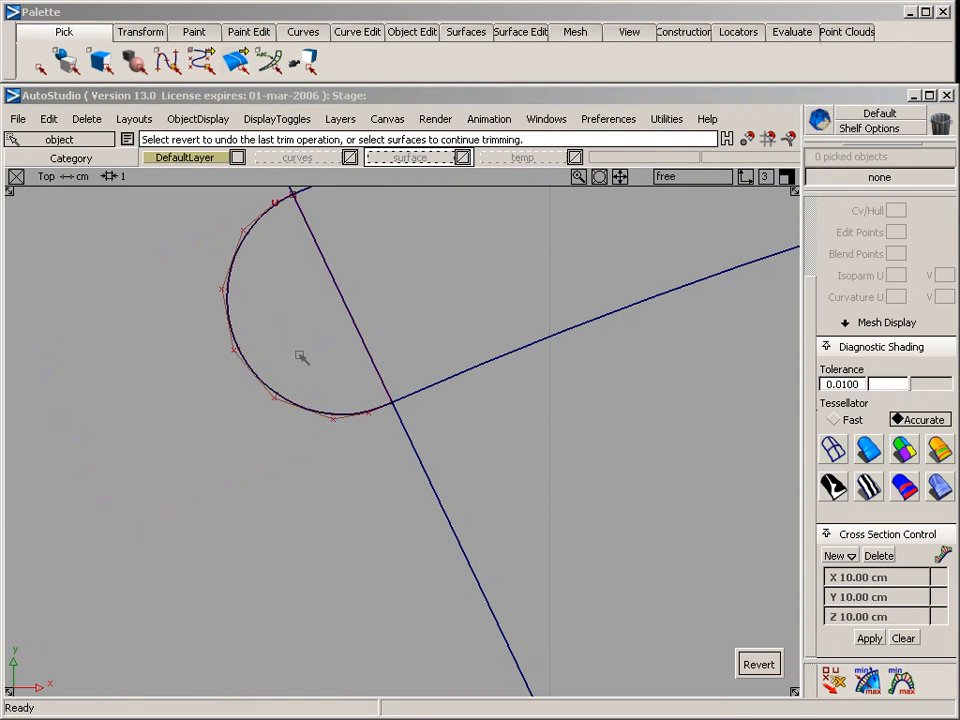
Select the small half circle curve in the perspective view and delete it
{"action": "key", "text": "F8"}
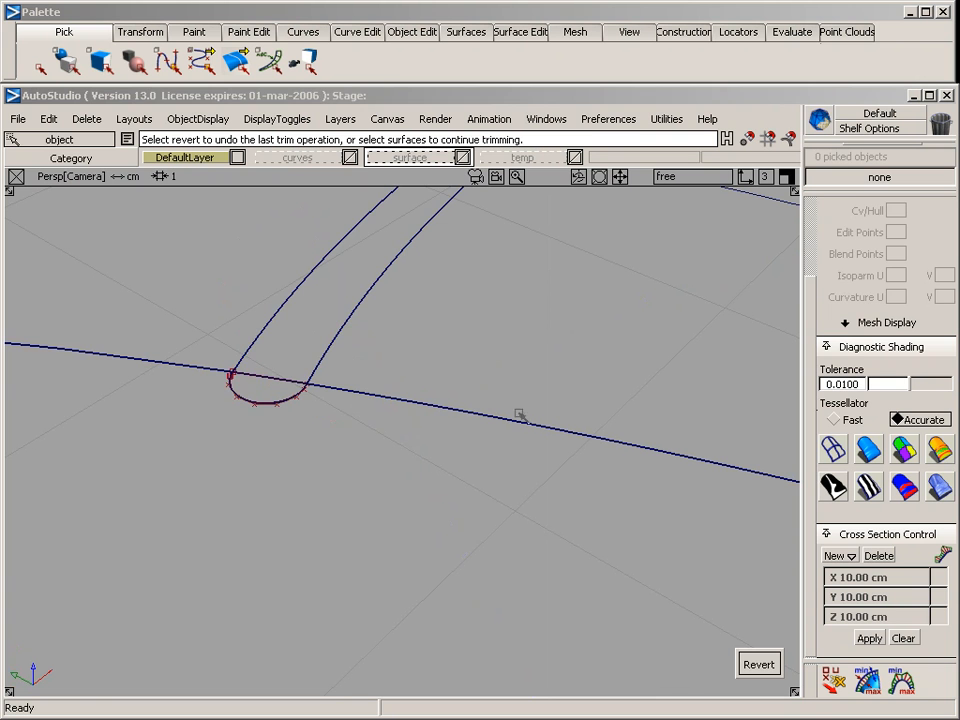
{"action": "left_click_drag", "start_coordinate": [290, 384], "coordinate": [316, 405], "text": "ctrl+shift"}
{"action": "left_click_drag", "start_coordinate": [262, 359], "coordinate": [296, 441]}
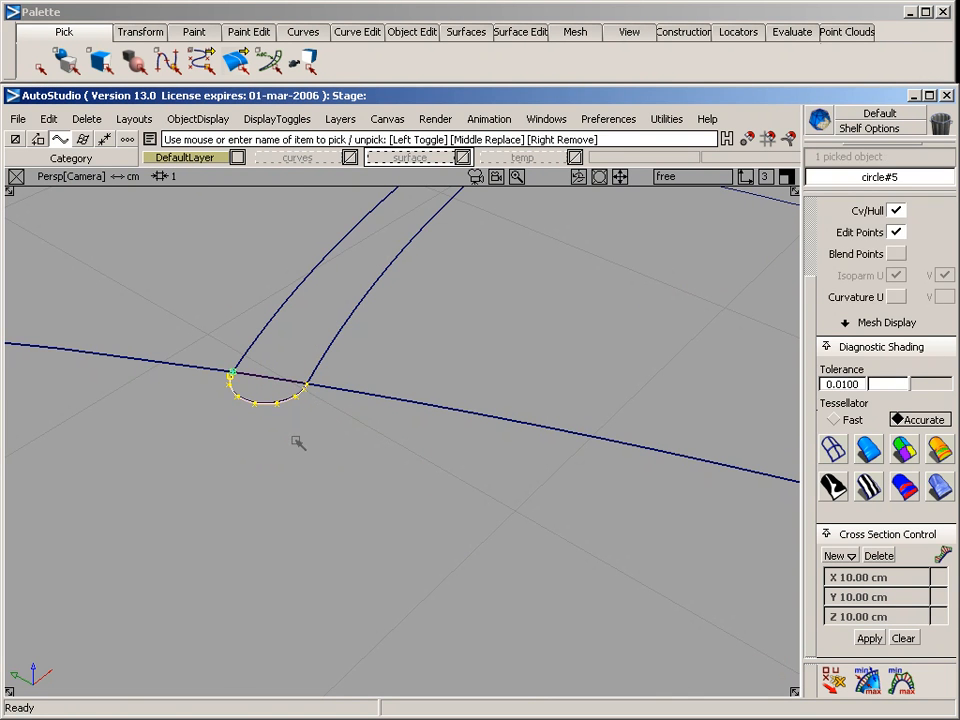
{"action": "key", "text": "Delete"}
Set up a rail surface with 2 generation curves from the side surfaces' end edges, using the trimmed edge and large half circle as rails
{"action": "left_click_drag", "start_coordinate": [392, 448], "coordinate": [543, 469], "text": "alt+shift"}
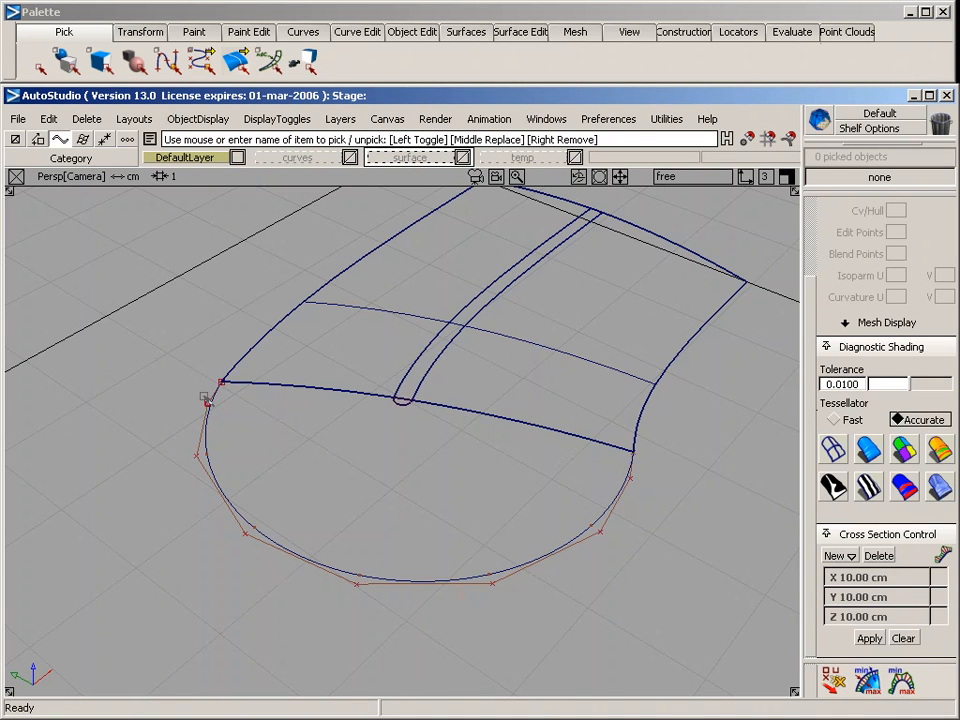
{"action": "left_click", "coordinate": [511, 35]}
{"action": "left_click", "coordinate": [478, 31]}
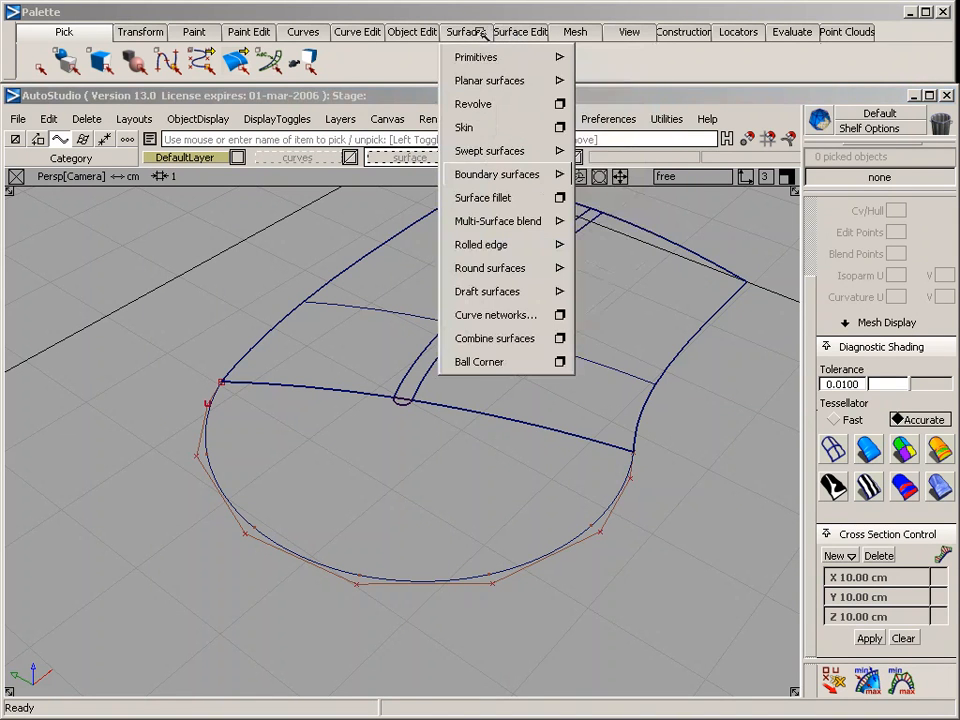
{"action": "mouse_move", "coordinate": [514, 152]}
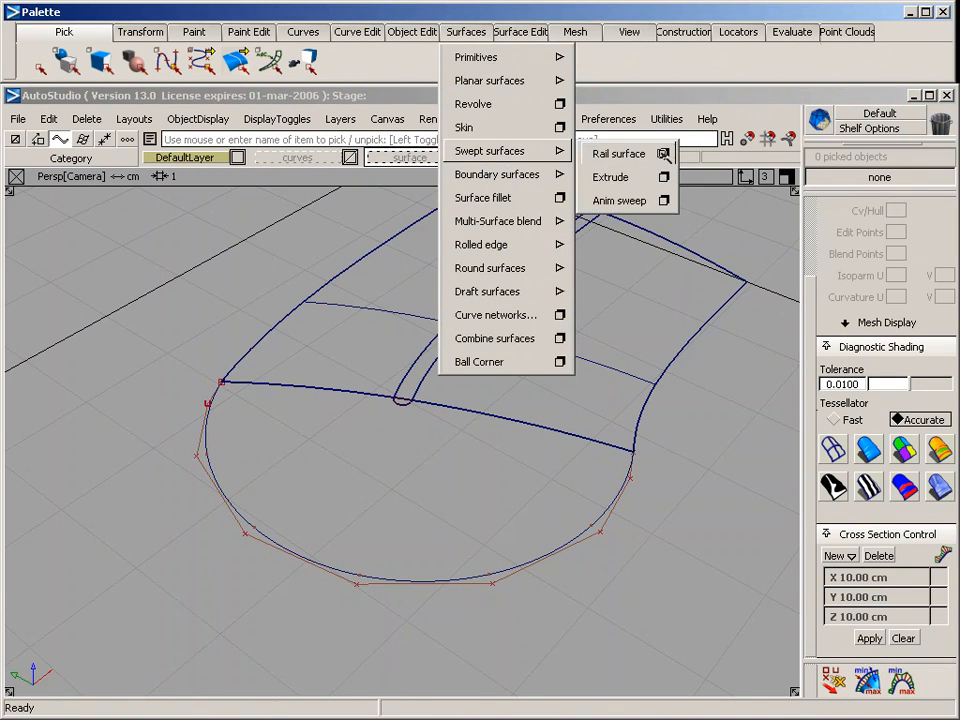
{"action": "left_click", "coordinate": [665, 154]}
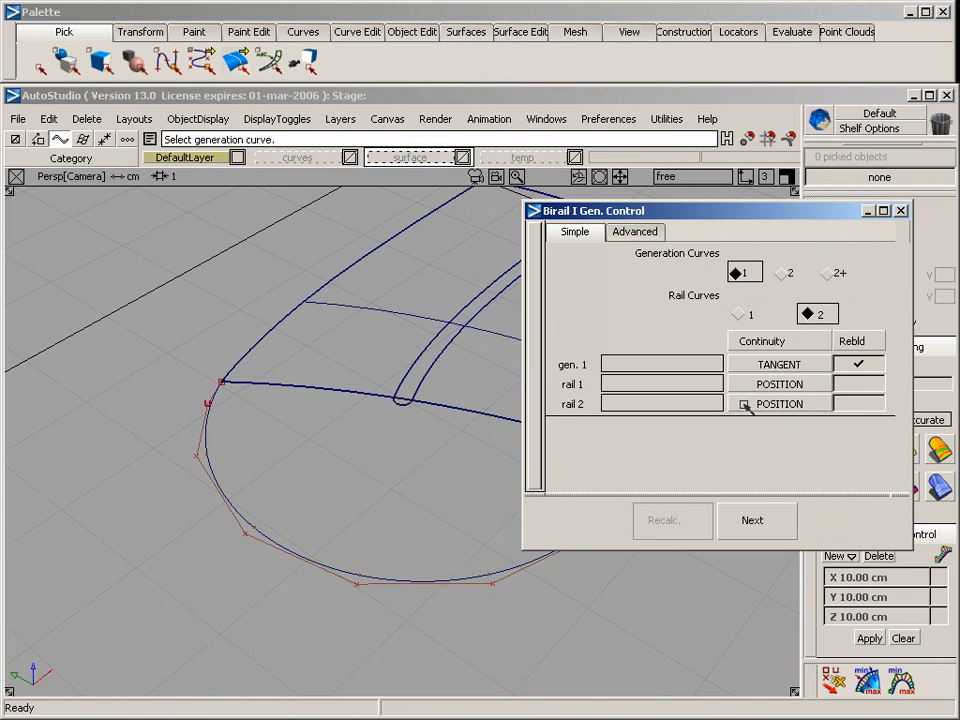
{"action": "left_click", "coordinate": [783, 272]}
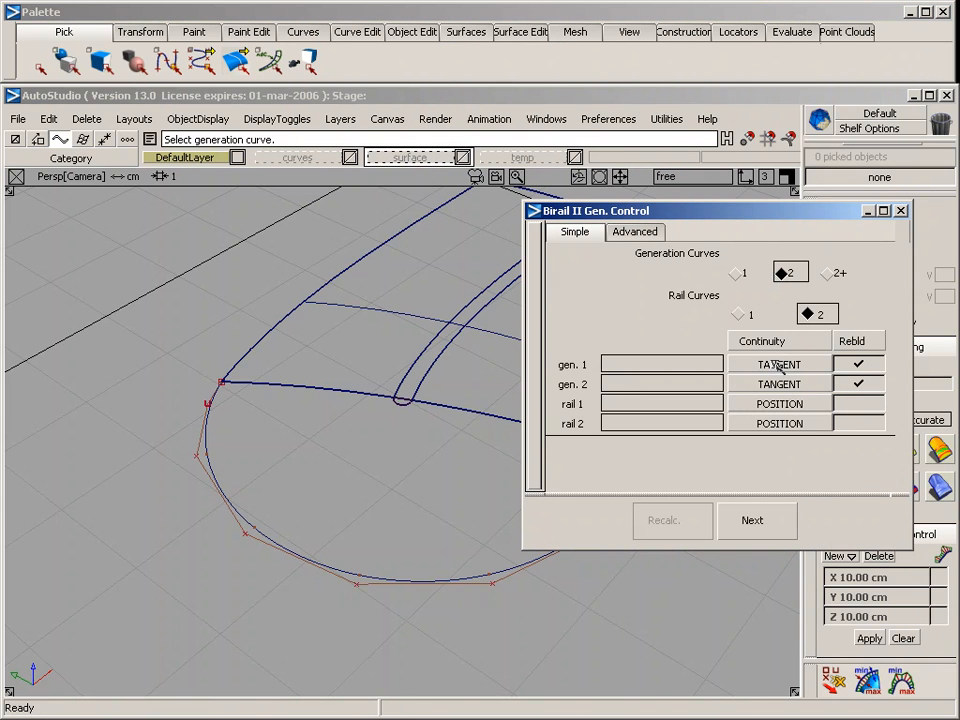
{"action": "left_click", "coordinate": [285, 386]}
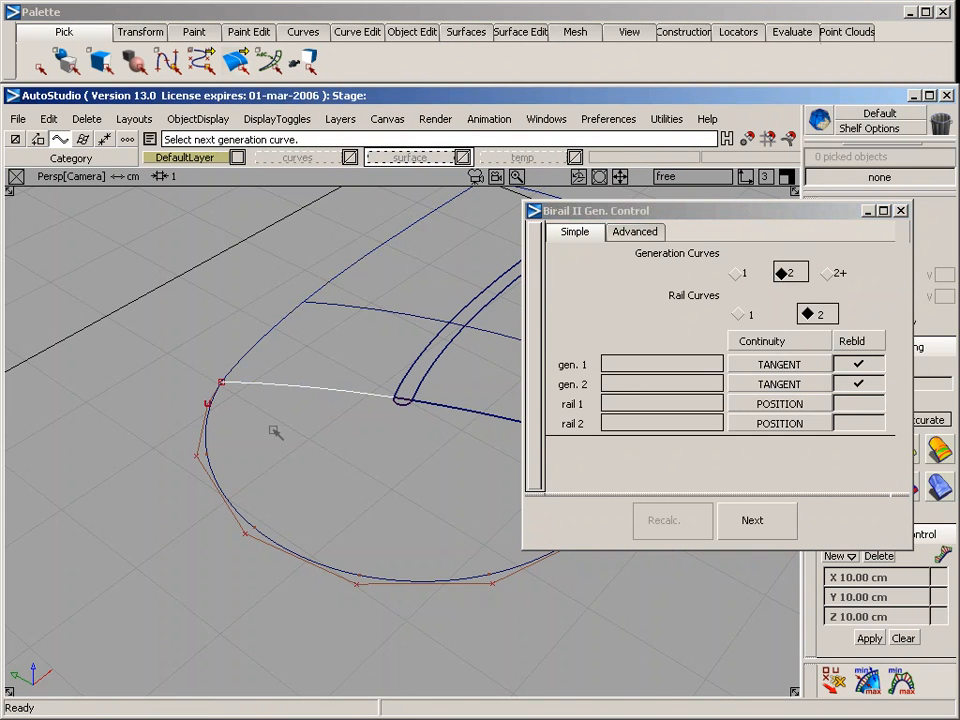
{"action": "left_click", "coordinate": [450, 410]}
{"action": "left_click", "coordinate": [402, 404]}
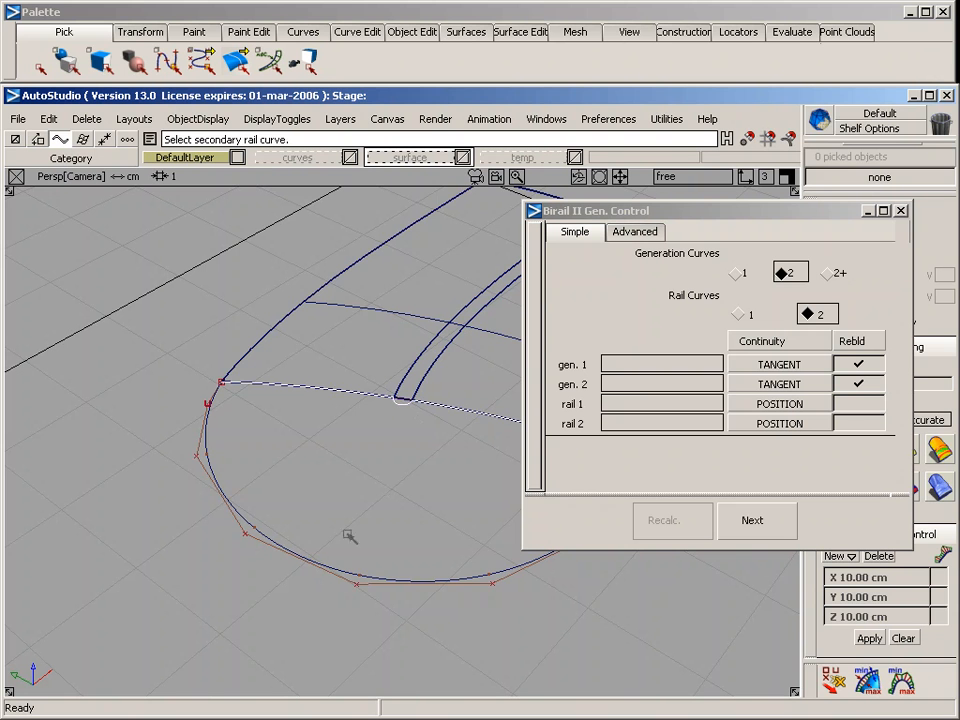
{"action": "left_click", "coordinate": [322, 569]}
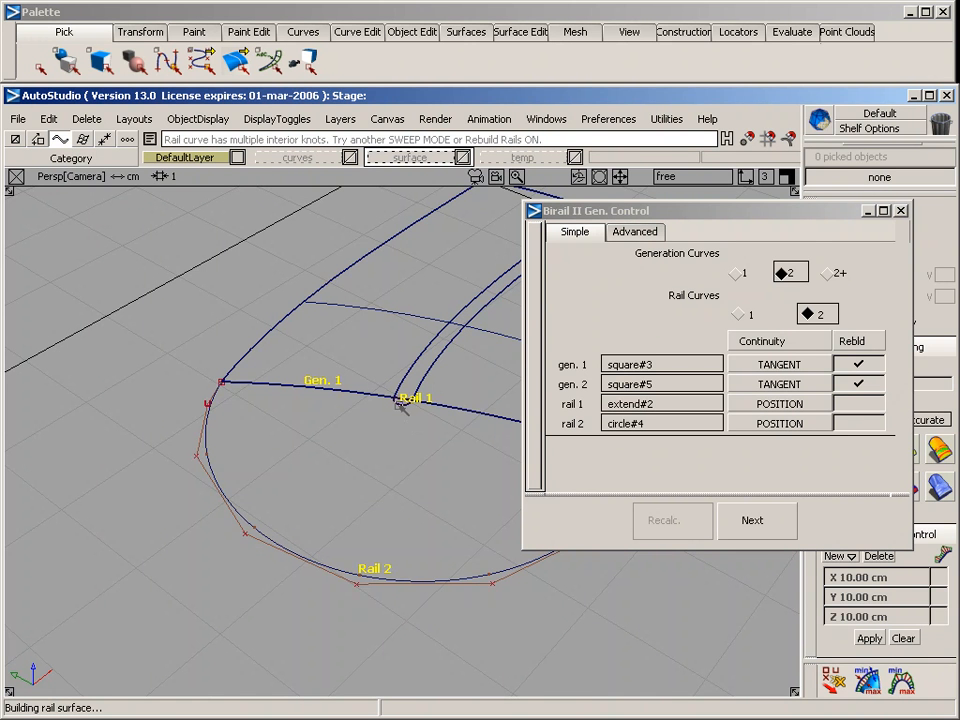
Review the prompt history and turn on Rebuild for rail 1 to build the rail surface
{"action": "left_click_drag", "start_coordinate": [401, 407], "coordinate": [195, 482], "text": "alt+shift"}
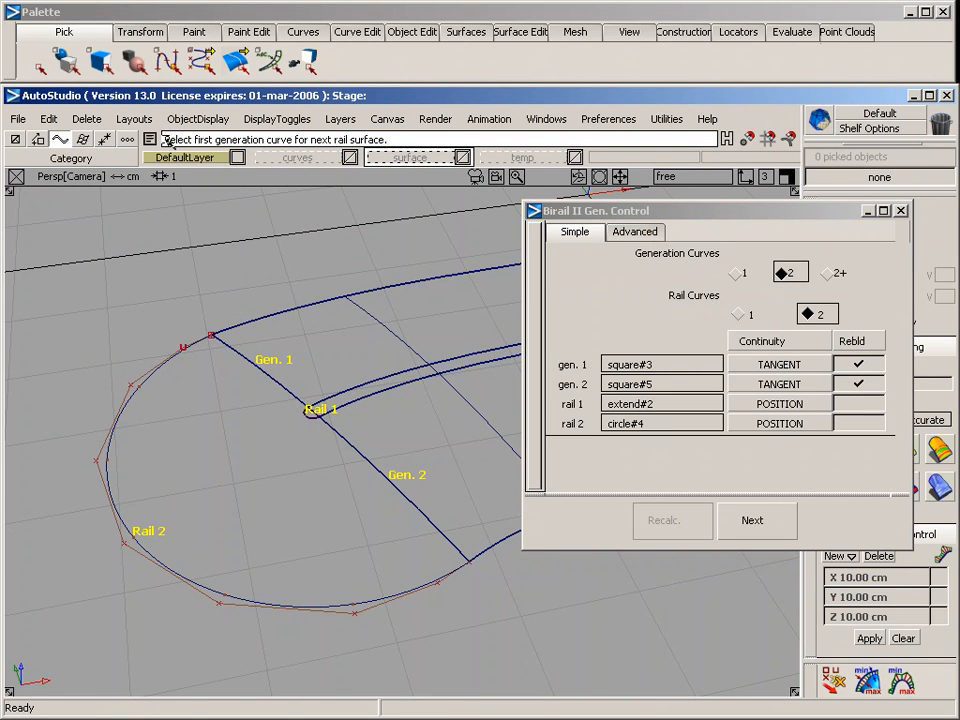
{"action": "left_click", "coordinate": [149, 139]}
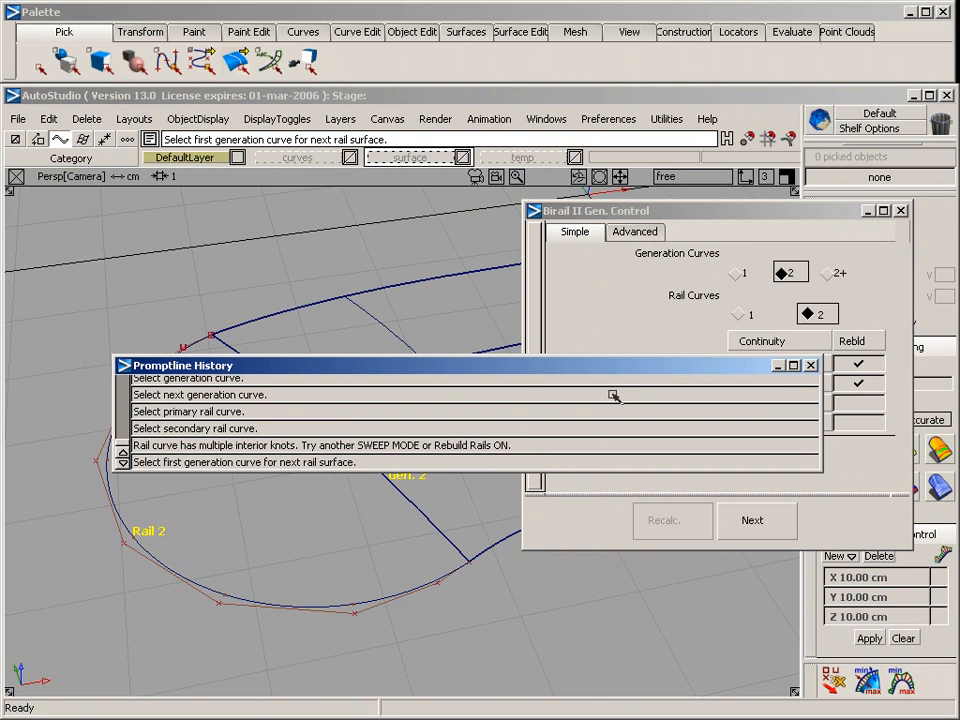
{"action": "left_click", "coordinate": [810, 365]}
{"action": "left_click", "coordinate": [859, 402]}
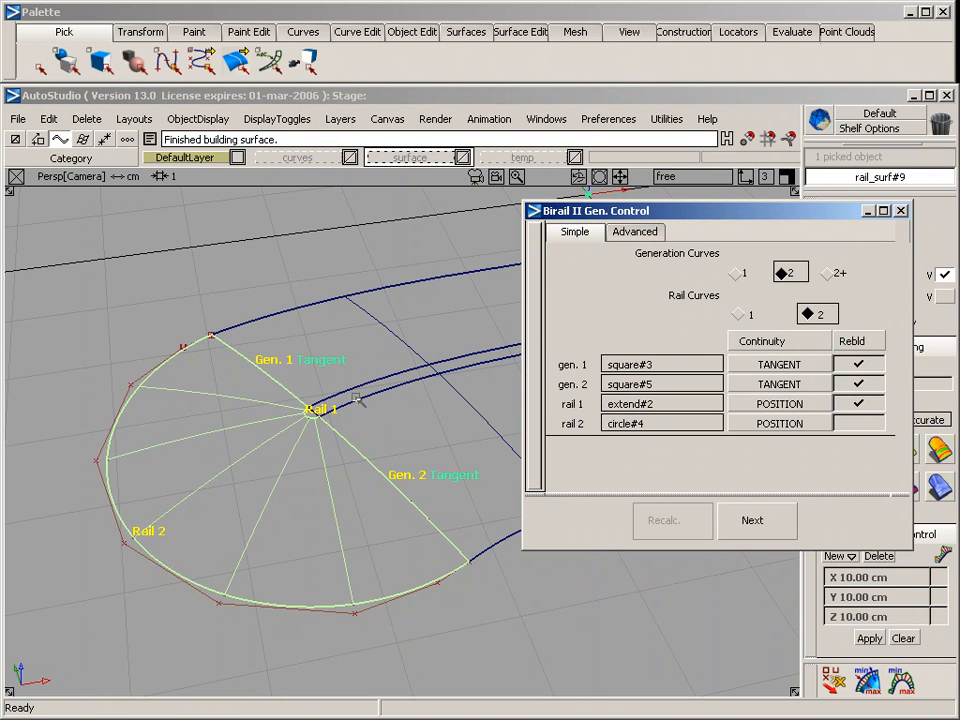
{"action": "left_click_drag", "start_coordinate": [386, 510], "coordinate": [386, 380], "text": "ctrl+shift"}
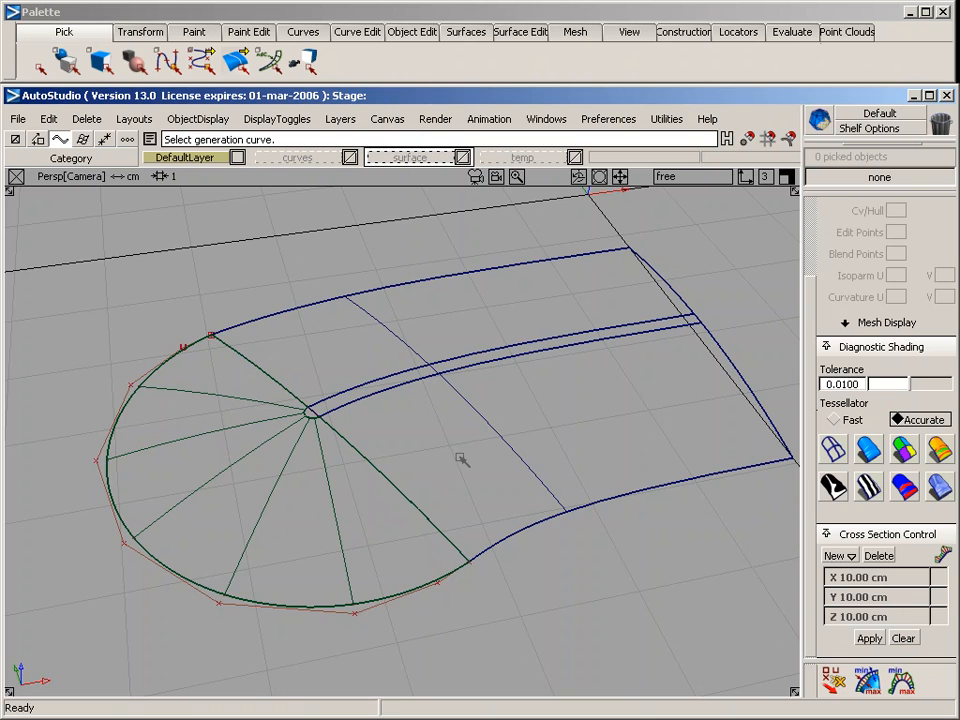
Examine the rail surface's radial layout around the trimmed strip end from several angles
{"action": "key", "text": "shift+alt"}
{"action": "left_click_drag", "start_coordinate": [551, 454], "coordinate": [384, 580], "text": "alt+shift"}
{"action": "right_click_drag", "start_coordinate": [512, 437], "coordinate": [489, 426], "text": "alt+shift"}
{"action": "middle_click_drag", "start_coordinate": [458, 424], "coordinate": [334, 452], "text": "alt+shift"}
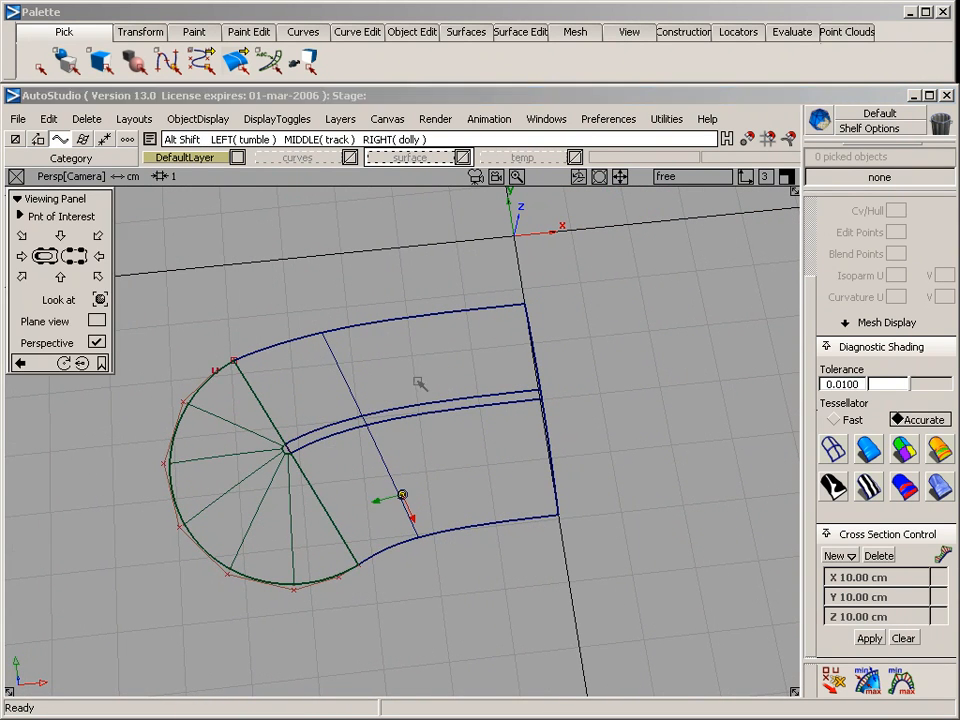
{"action": "left_click_drag", "start_coordinate": [420, 386], "coordinate": [383, 528], "text": "alt+shift"}
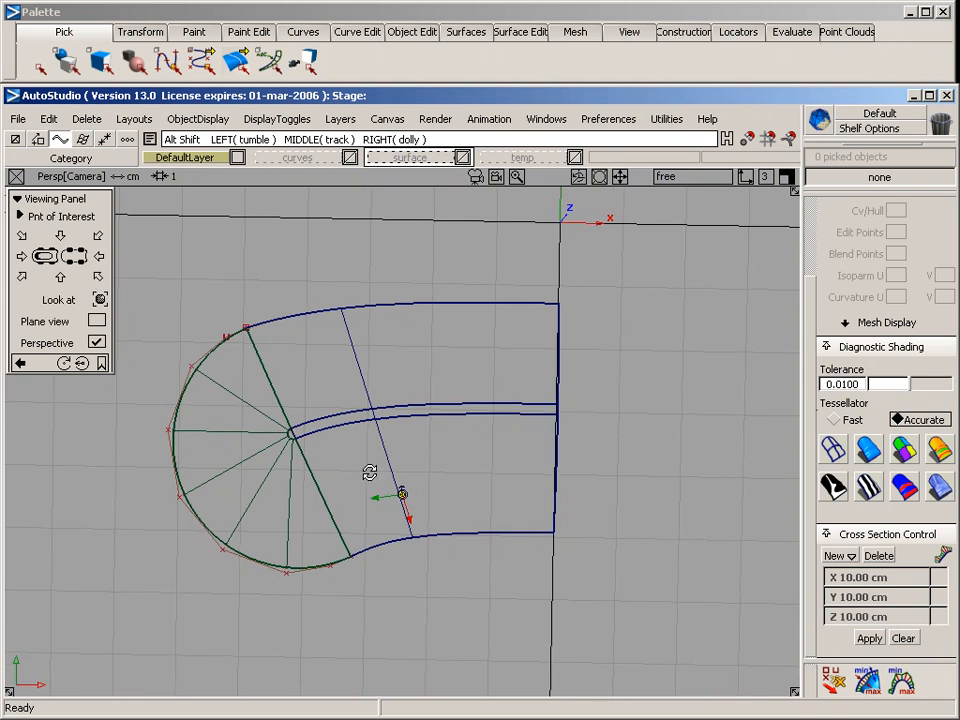
{"action": "left_click_drag", "start_coordinate": [371, 476], "coordinate": [342, 469], "text": "alt+shift"}
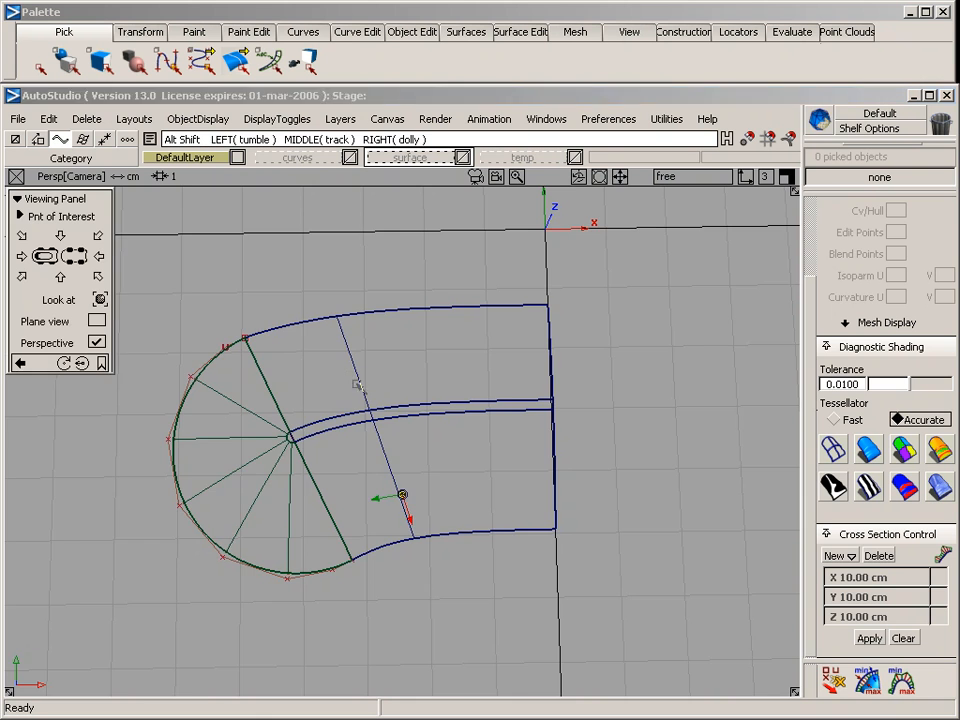
{"action": "right_click_drag", "start_coordinate": [356, 386], "coordinate": [398, 410], "text": "alt+shift"}
{"action": "middle_click_drag", "start_coordinate": [443, 394], "coordinate": [332, 526], "text": "alt+shift"}
{"action": "right_click_drag", "start_coordinate": [401, 497], "coordinate": [375, 506], "text": "alt+shift"}
{"action": "middle_click_drag", "start_coordinate": [390, 440], "coordinate": [394, 345], "text": "alt+shift"}
In the top view, sketch an open CV curve tracing a rounded, four-sided outline beside the split line, using 13 CVs
{"action": "key", "text": "F5"}
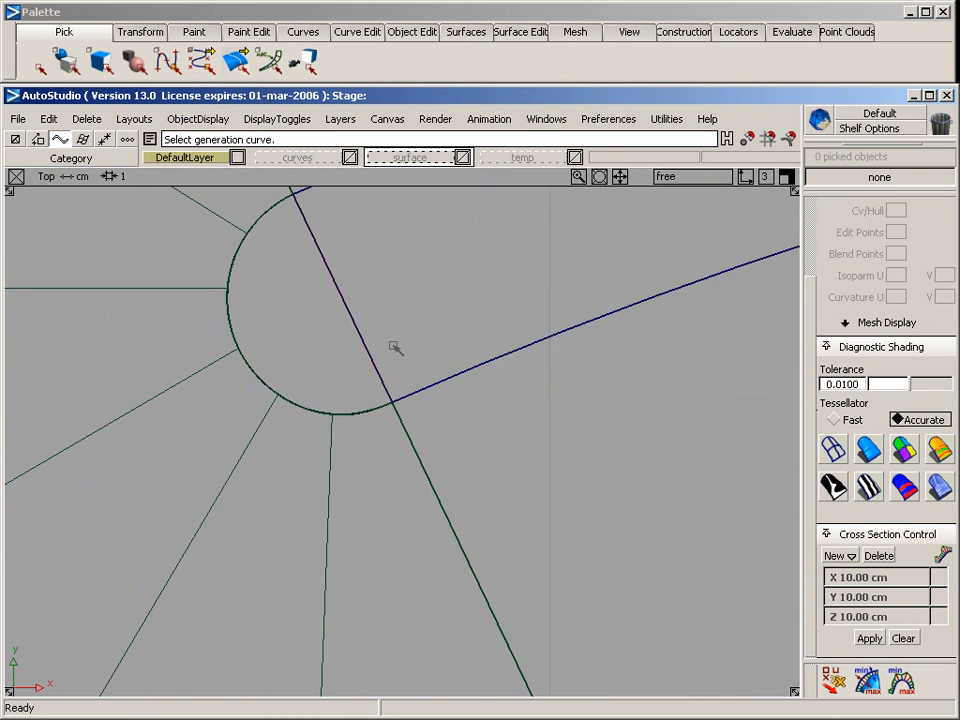
{"action": "right_click_drag", "start_coordinate": [619, 450], "coordinate": [478, 458], "text": "alt+shift"}
{"action": "right_click_drag", "start_coordinate": [694, 400], "coordinate": [501, 403], "text": "alt+shift"}
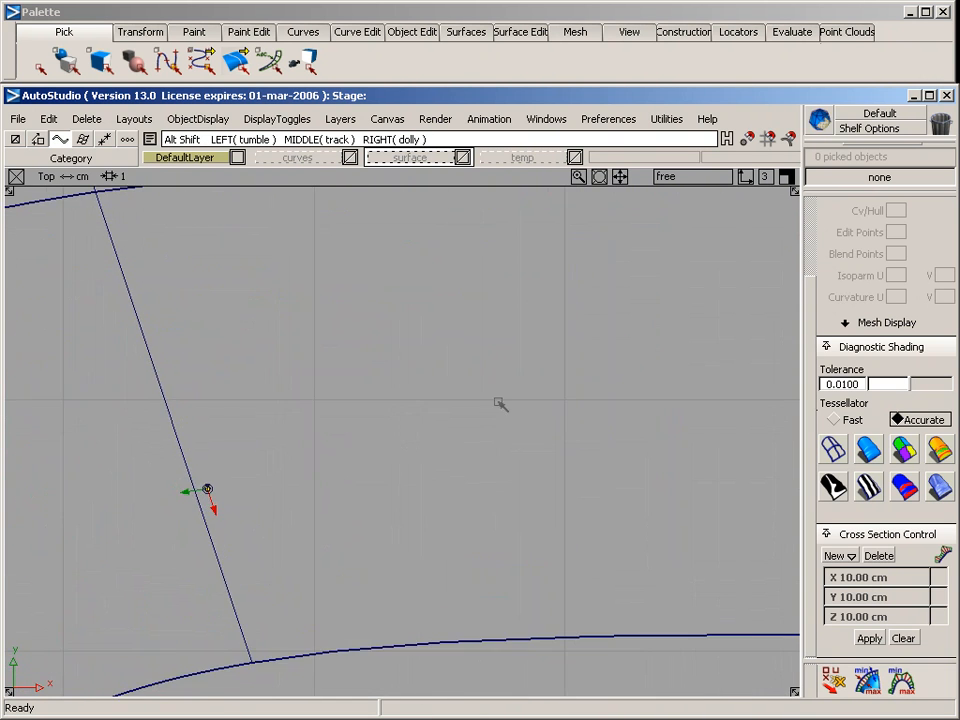
{"action": "middle_click_drag", "start_coordinate": [501, 403], "coordinate": [336, 506], "text": "alt+shift"}
{"action": "right_click_drag", "start_coordinate": [336, 506], "coordinate": [410, 475], "text": "alt+shift"}
{"action": "middle_click_drag", "start_coordinate": [410, 475], "coordinate": [390, 514], "text": "alt+shift"}
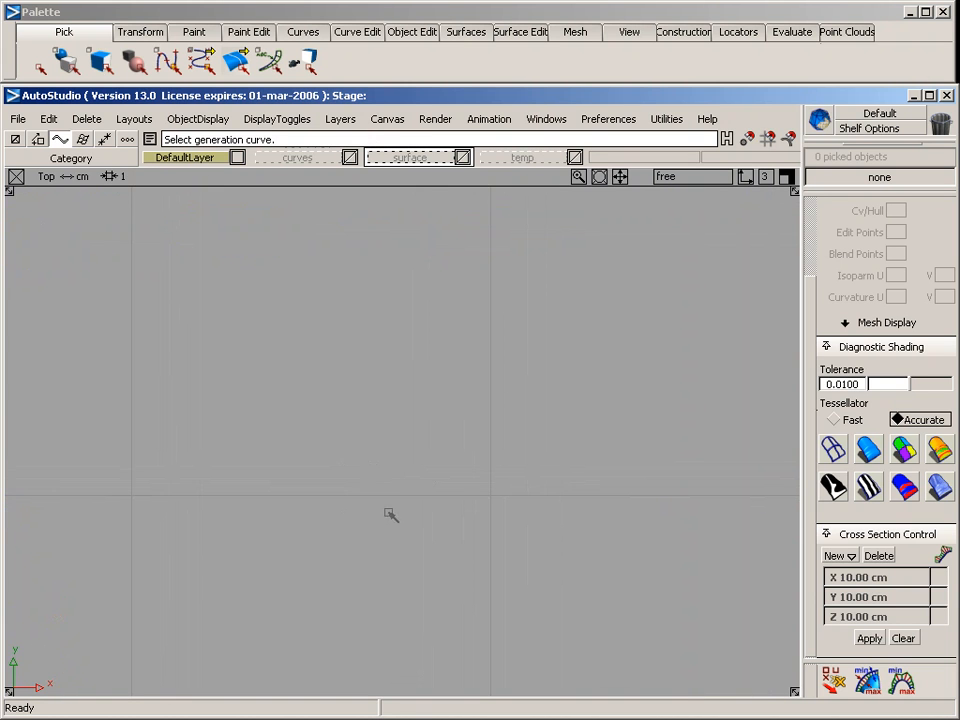
{"action": "left_click", "coordinate": [304, 32]}
{"action": "mouse_move", "coordinate": [312, 78]}
{"action": "left_click", "coordinate": [481, 84]}
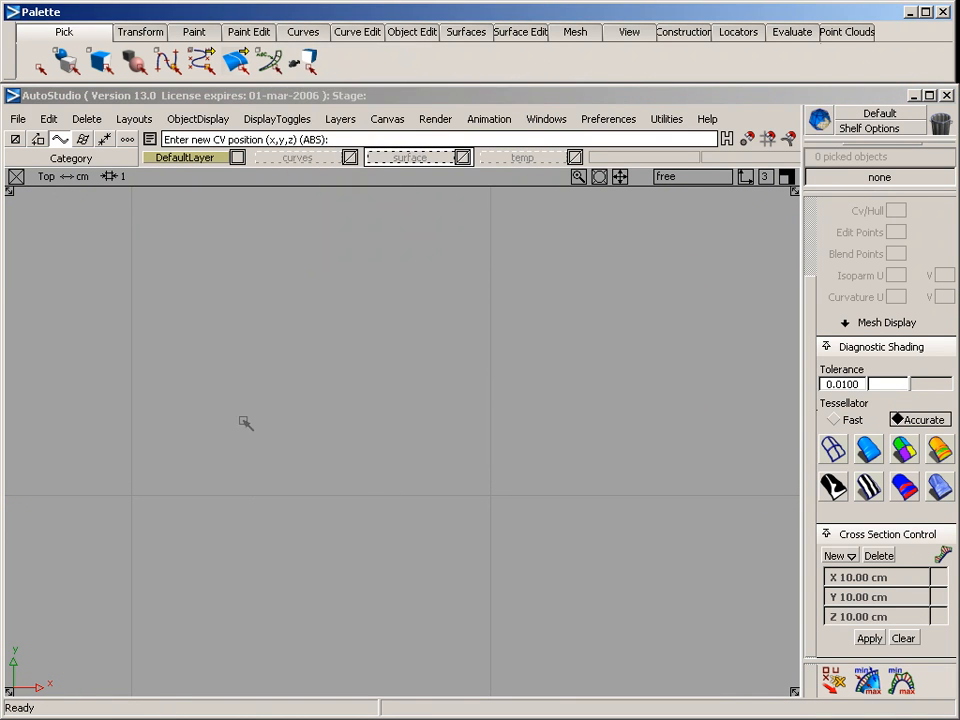
{"action": "left_click", "coordinate": [226, 397]}
{"action": "left_click", "coordinate": [359, 361]}
{"action": "left_click", "coordinate": [541, 346]}
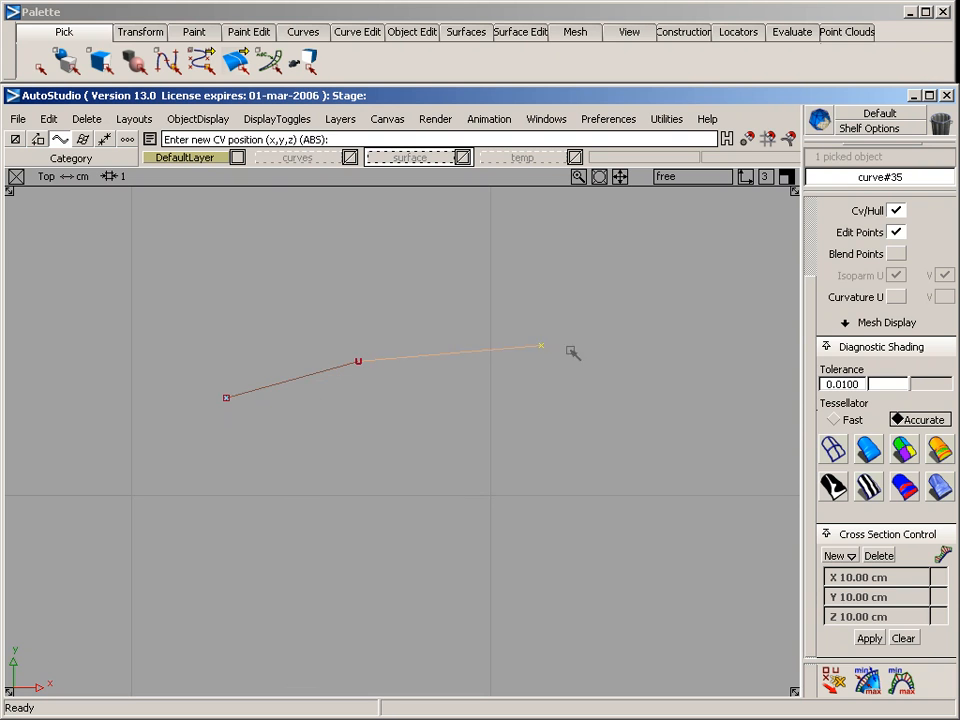
{"action": "left_click", "coordinate": [596, 351]}
{"action": "left_click", "coordinate": [610, 371]}
{"action": "left_click", "coordinate": [602, 446]}
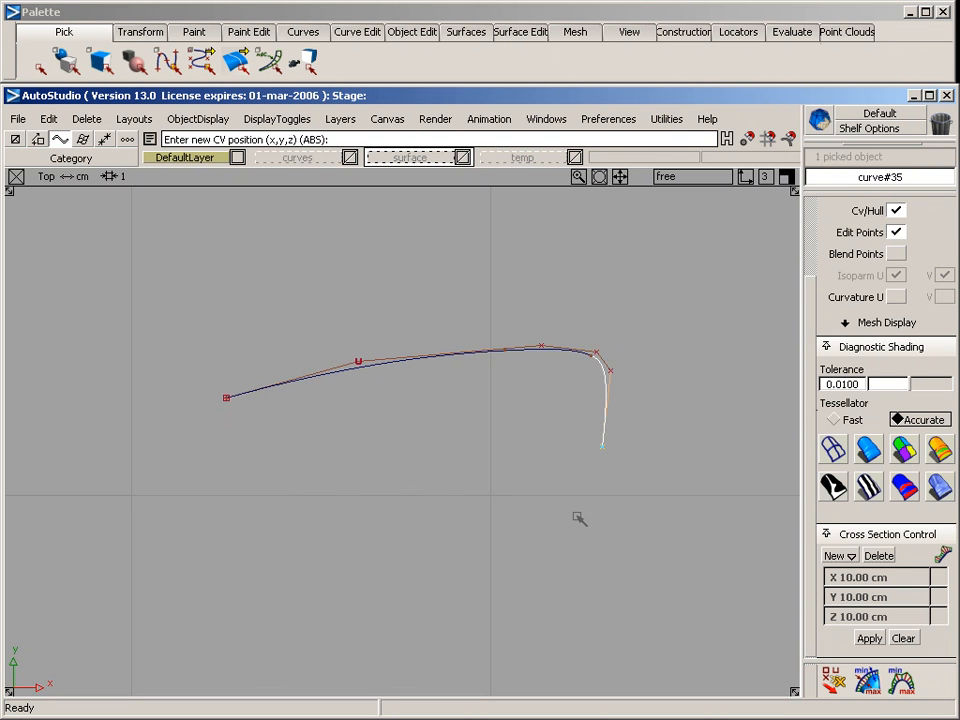
{"action": "left_click", "coordinate": [545, 593]}
{"action": "left_click", "coordinate": [480, 622]}
{"action": "left_click", "coordinate": [323, 632]}
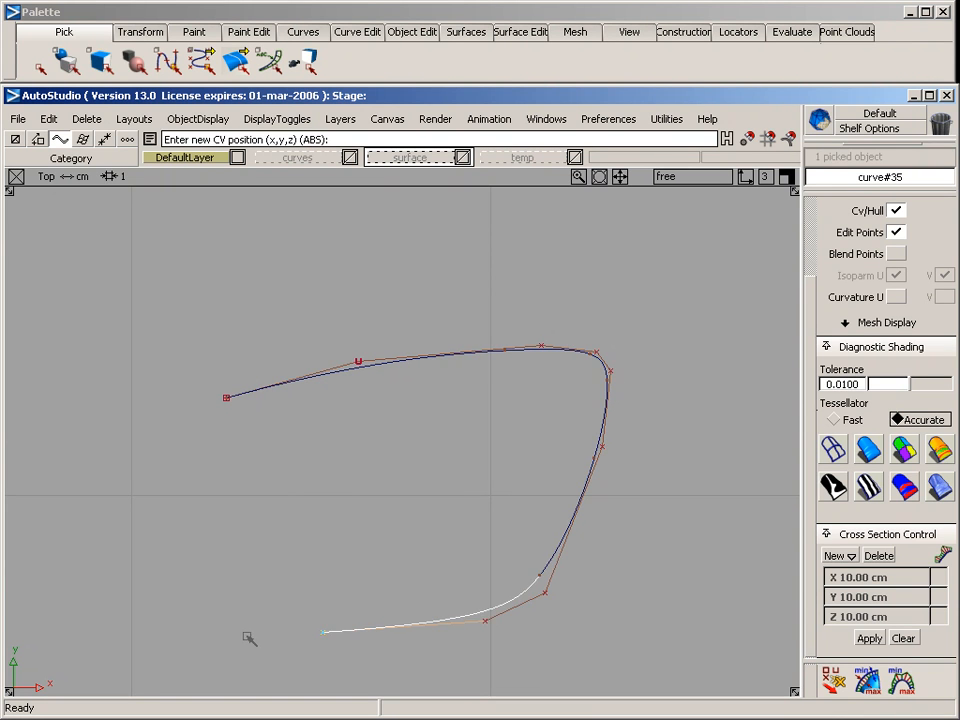
{"action": "left_click", "coordinate": [245, 634]}
{"action": "left_click", "coordinate": [225, 616]}
{"action": "left_click", "coordinate": [208, 514]}
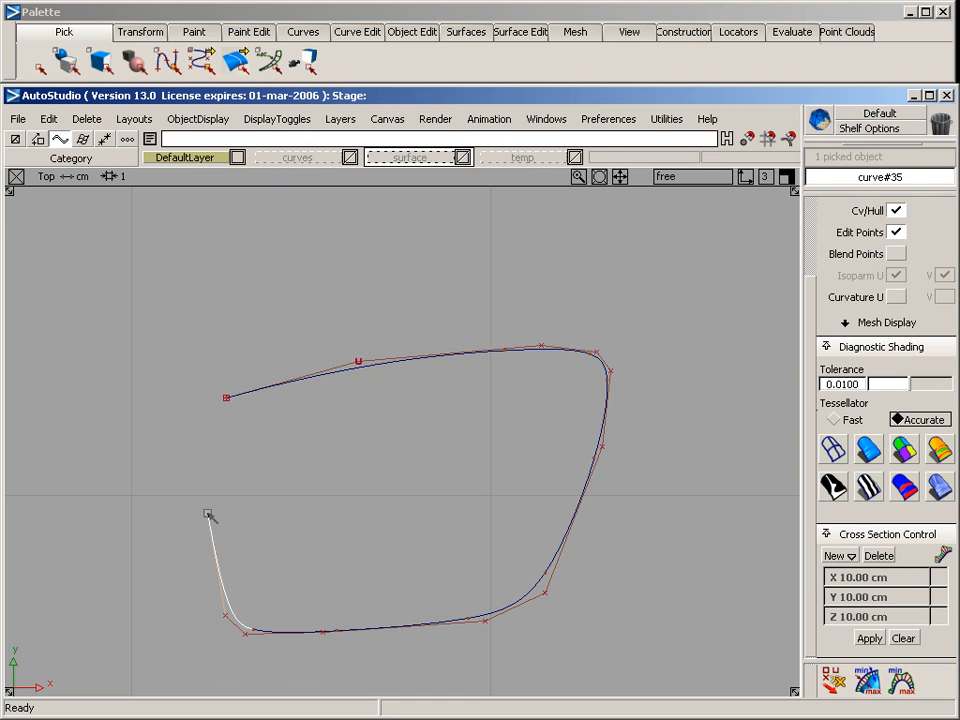
{"action": "left_click", "coordinate": [212, 433]}
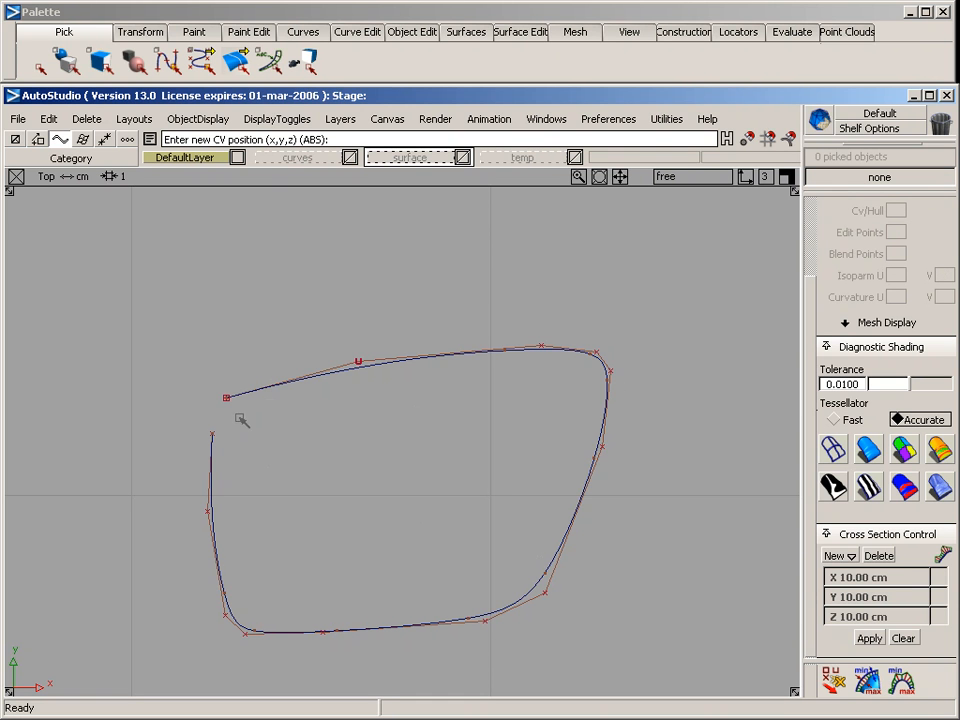
Close the rounded outline curve into a continuous loop
{"action": "left_click", "coordinate": [410, 31]}
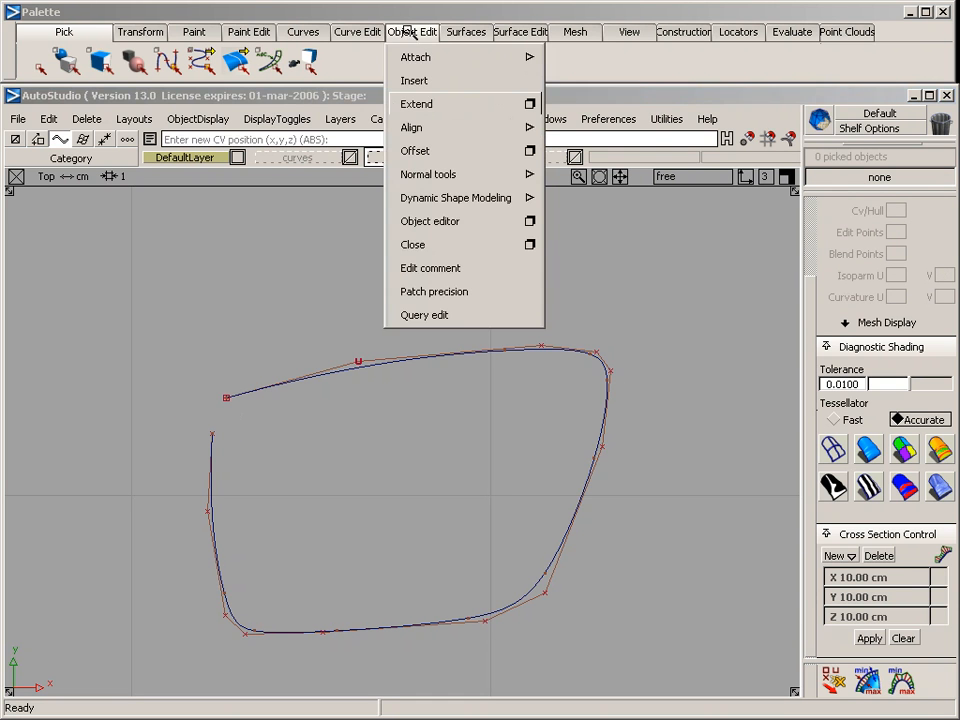
{"action": "left_click", "coordinate": [495, 245]}
{"action": "left_click", "coordinate": [282, 387]}
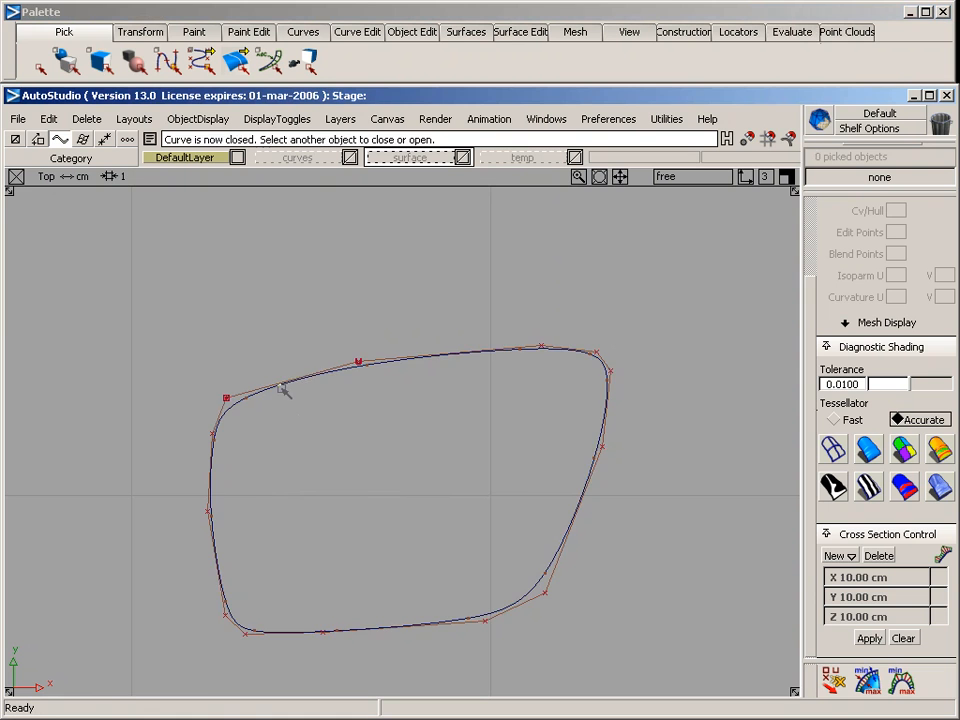
Select the closed outline curve and assign it to a new layer
{"action": "left_click_drag", "start_coordinate": [287, 505], "coordinate": [246, 360], "text": "ctrl+shift"}
{"action": "right_click_drag", "start_coordinate": [562, 398], "coordinate": [499, 356], "text": "alt+shift"}
{"action": "middle_click_drag", "start_coordinate": [499, 356], "coordinate": [490, 342], "text": "alt+shift"}
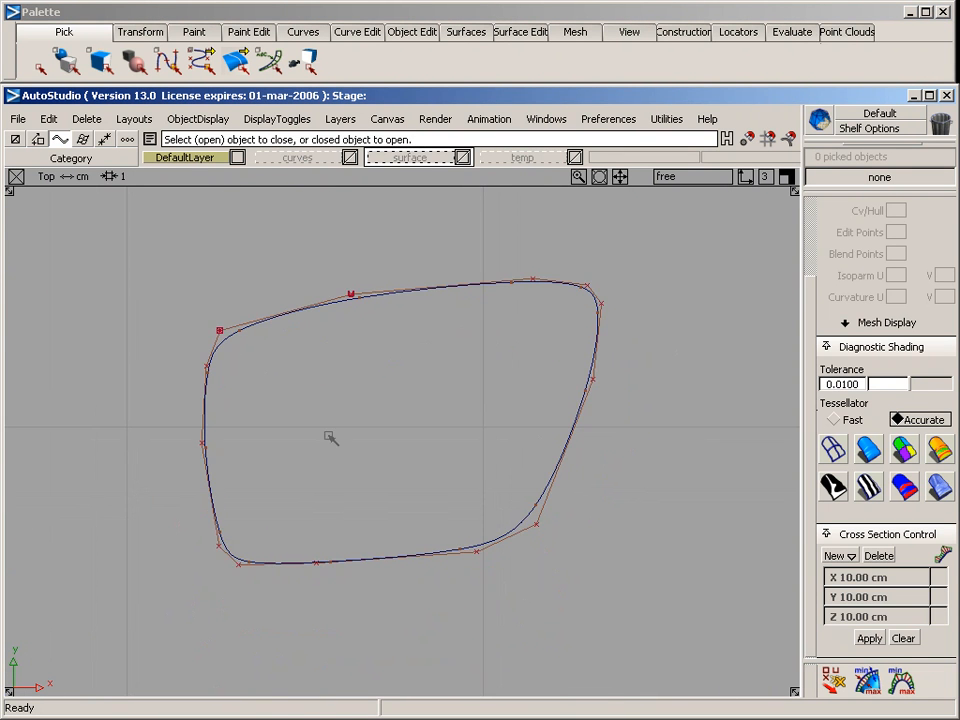
{"action": "left_click_drag", "start_coordinate": [323, 421], "coordinate": [320, 270], "text": "ctrl+shift"}
{"action": "left_click_drag", "start_coordinate": [319, 243], "coordinate": [319, 324], "text": "ctrl+shift"}
{"action": "left_click", "coordinate": [317, 305]}
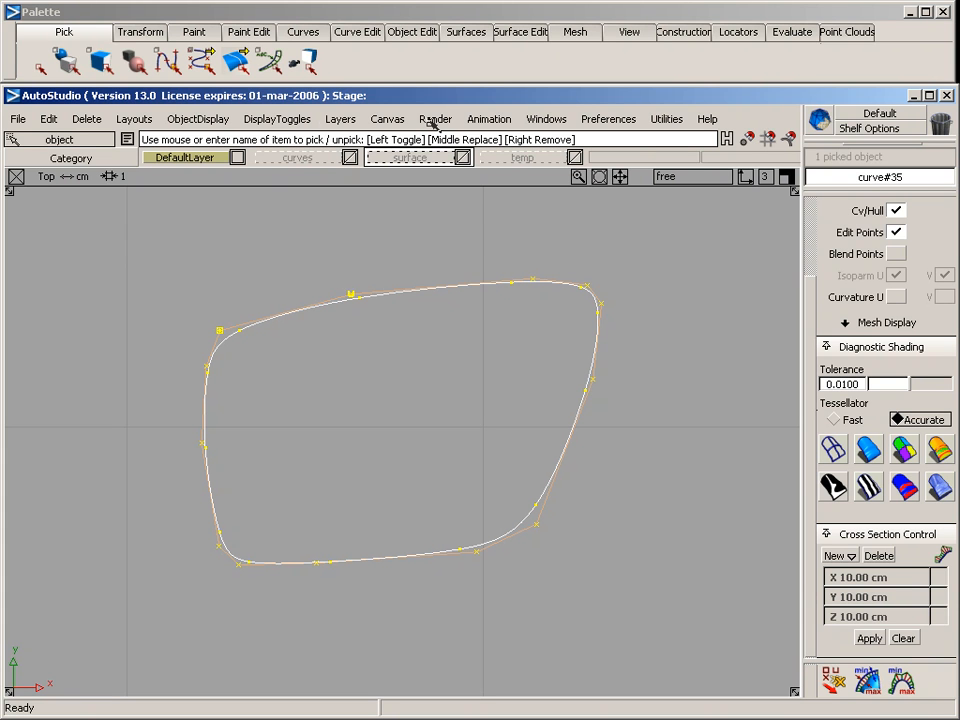
{"action": "left_click", "coordinate": [343, 120]}
{"action": "left_click", "coordinate": [343, 146]}
{"action": "right_click_drag", "start_coordinate": [660, 157], "coordinate": [616, 245]}
Set the state of the outline curve's layer to Reference
{"action": "right_click", "coordinate": [650, 160]}
{"action": "mouse_move", "coordinate": [680, 177]}
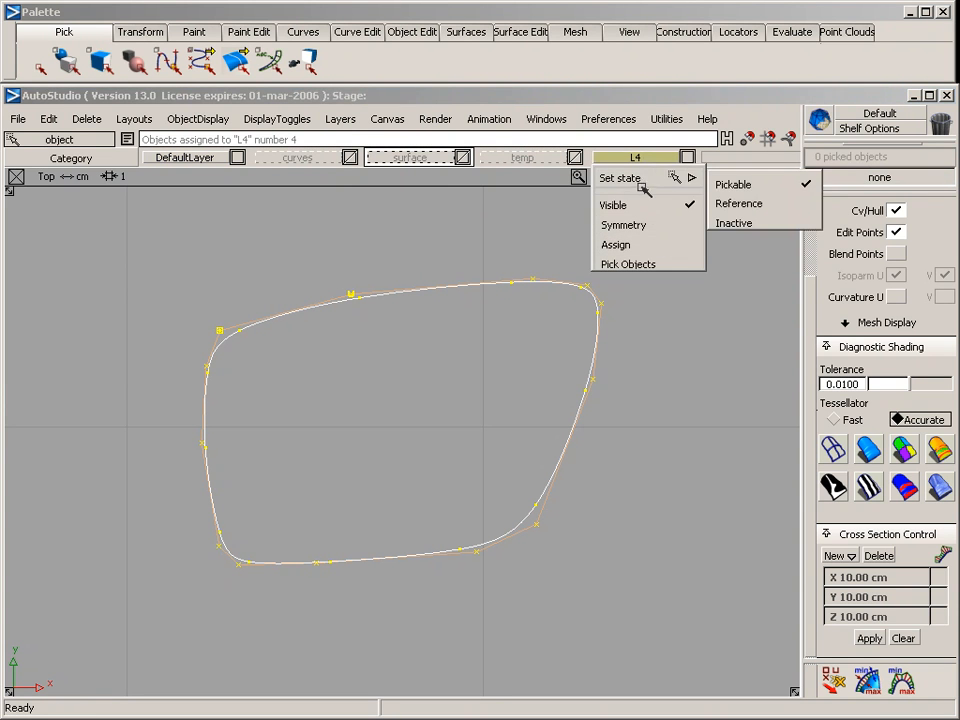
{"action": "left_click", "coordinate": [741, 203]}
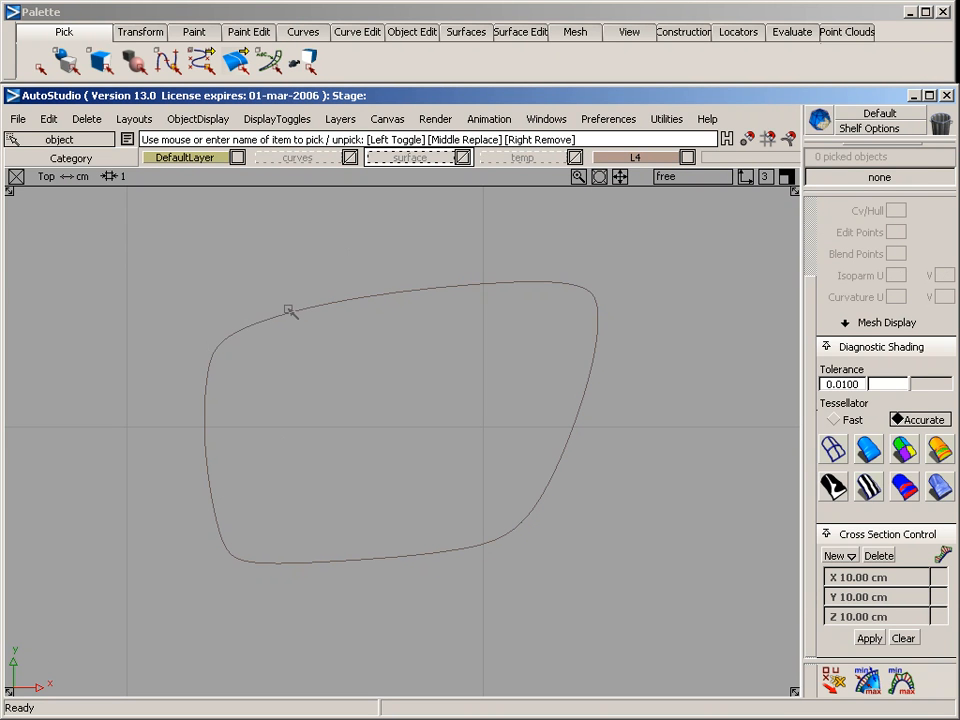
{"action": "left_click", "coordinate": [399, 287]}
Sketch a four-CV curve along the upper side of the reference outline, extending past both rounded corners
{"action": "left_click", "coordinate": [303, 32]}
{"action": "mouse_move", "coordinate": [305, 78]}
{"action": "left_click", "coordinate": [455, 82]}
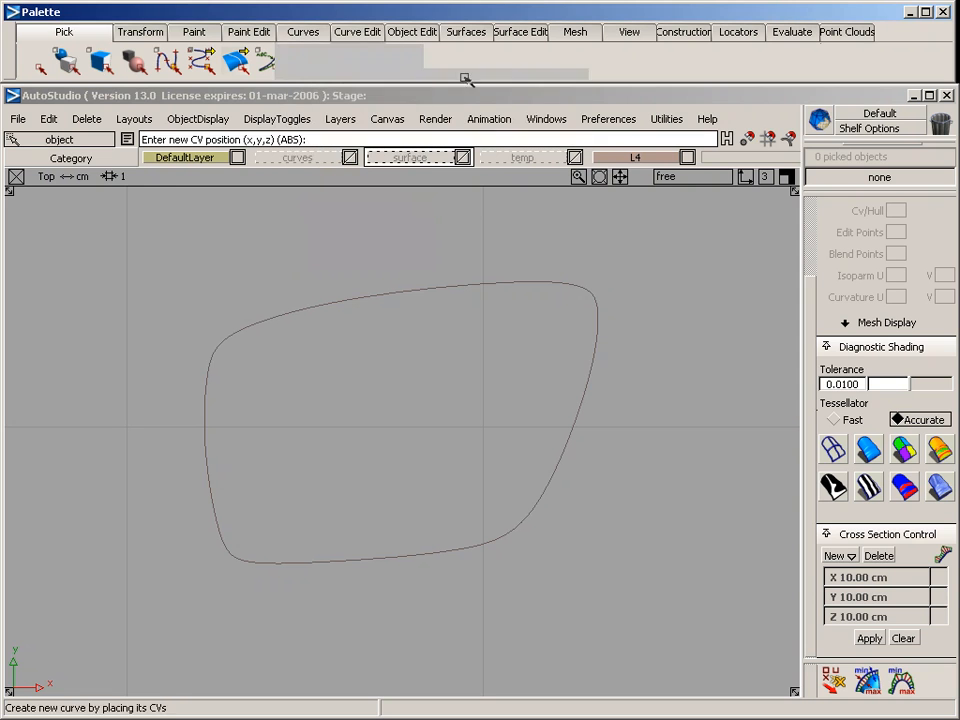
{"action": "left_click", "coordinate": [205, 339]}
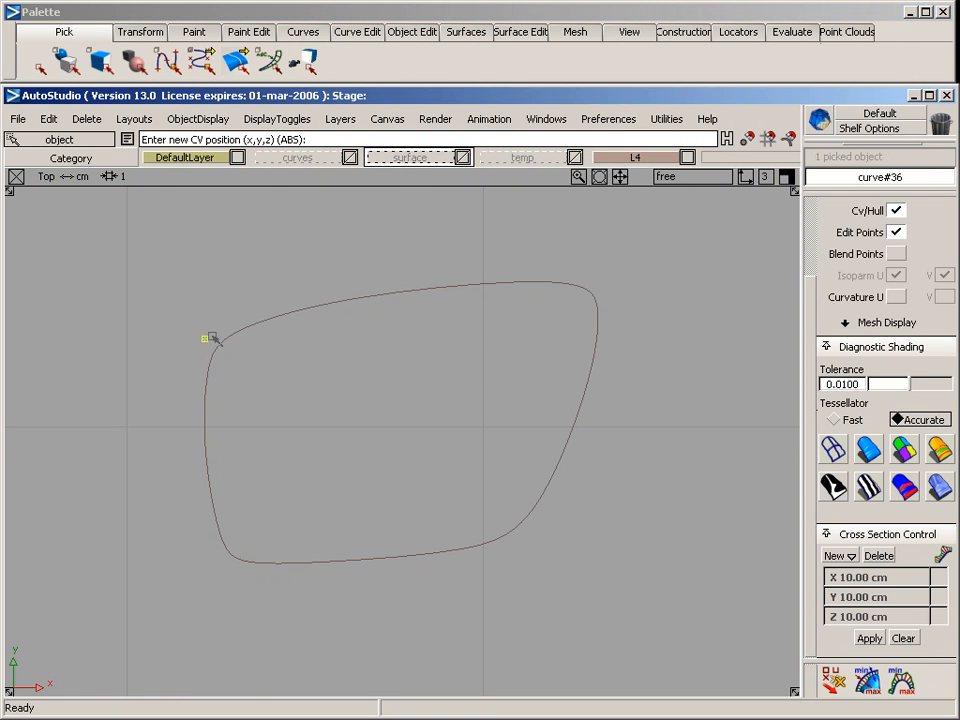
{"action": "left_click", "coordinate": [479, 278]}
{"action": "left_click", "coordinate": [601, 277]}
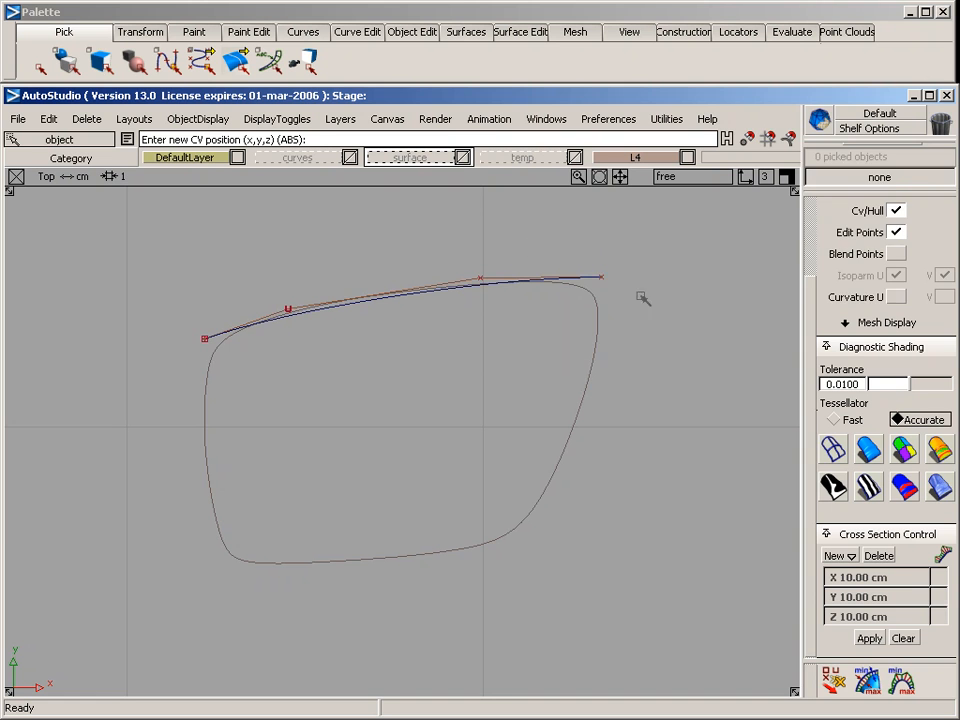
Sketch four-CV curves along the right and lower sides of the outline, each starting at the previous curve's end
{"action": "left_click", "coordinate": [604, 340]}
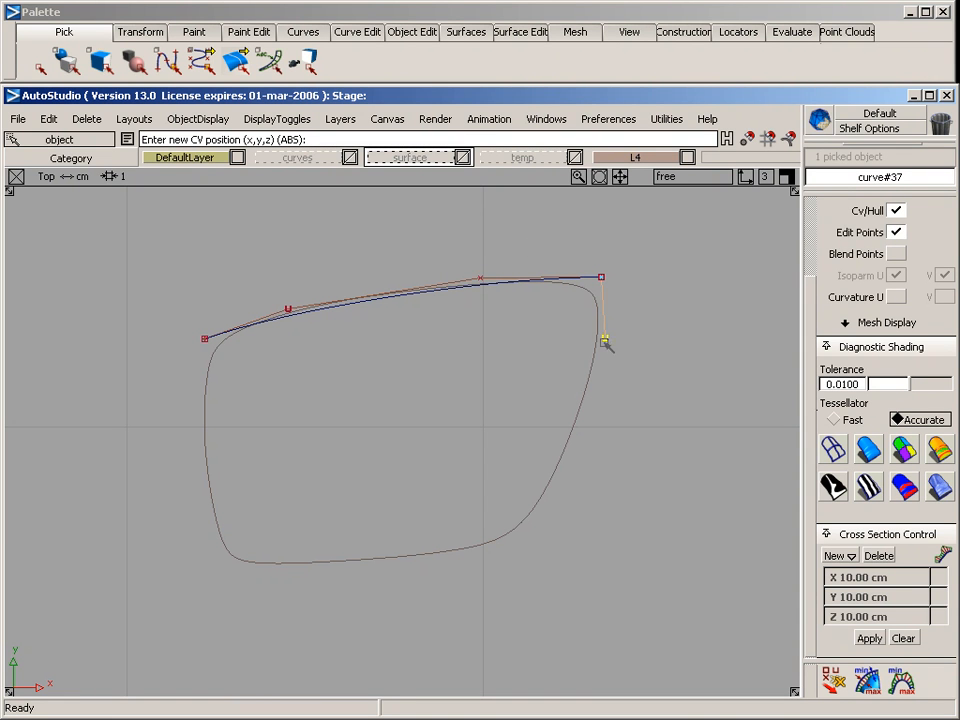
{"action": "left_click", "coordinate": [567, 458]}
{"action": "left_click", "coordinate": [512, 551]}
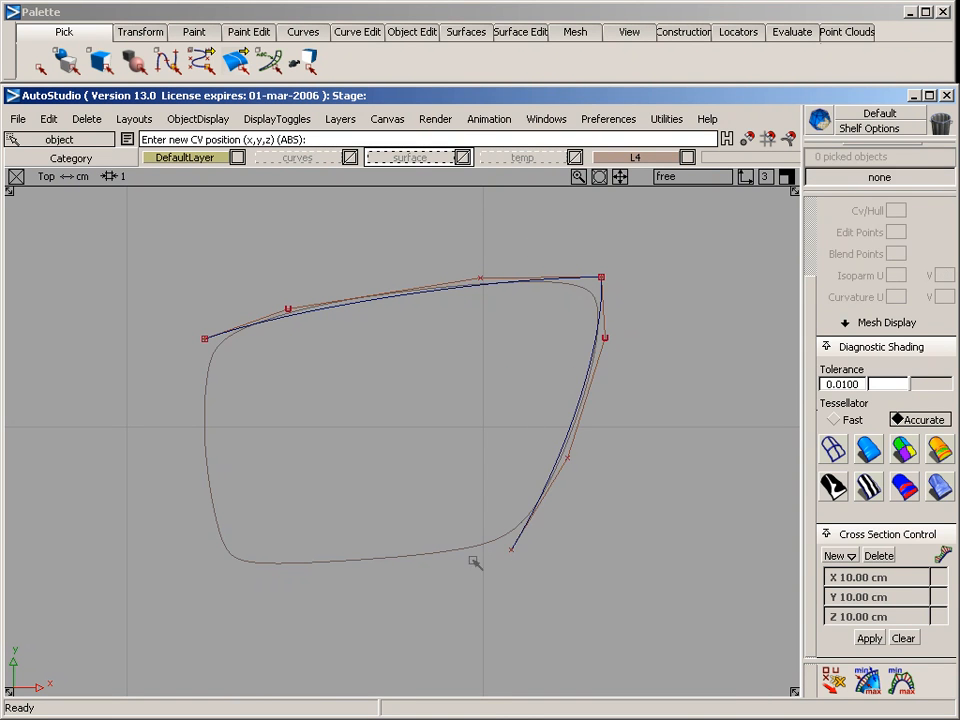
{"action": "left_click", "coordinate": [412, 559]}
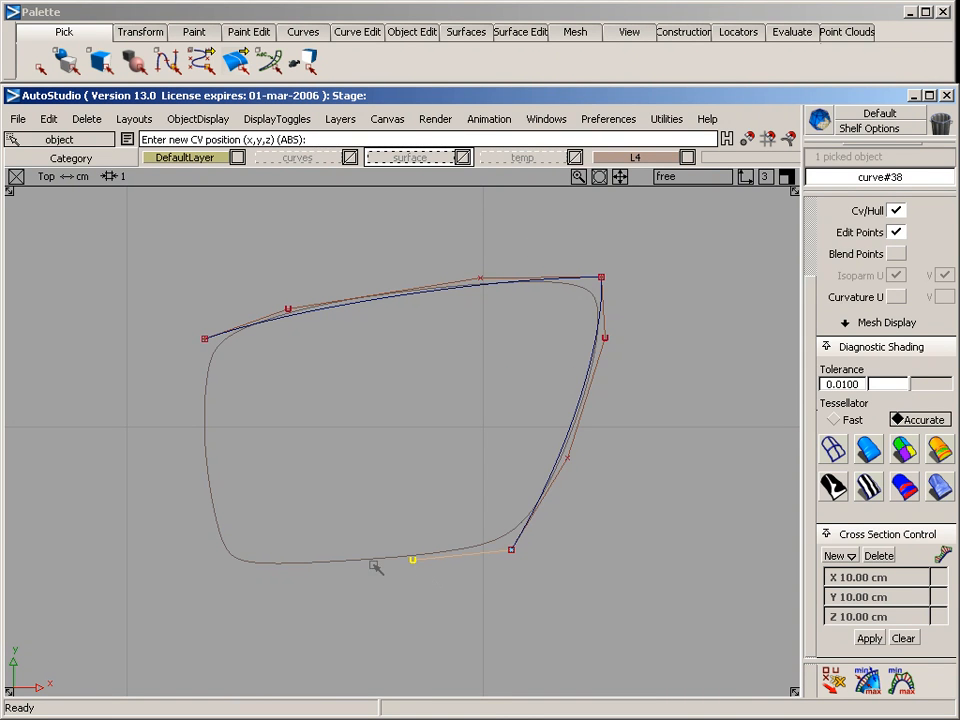
{"action": "left_click", "coordinate": [307, 569]}
{"action": "left_click", "coordinate": [224, 564]}
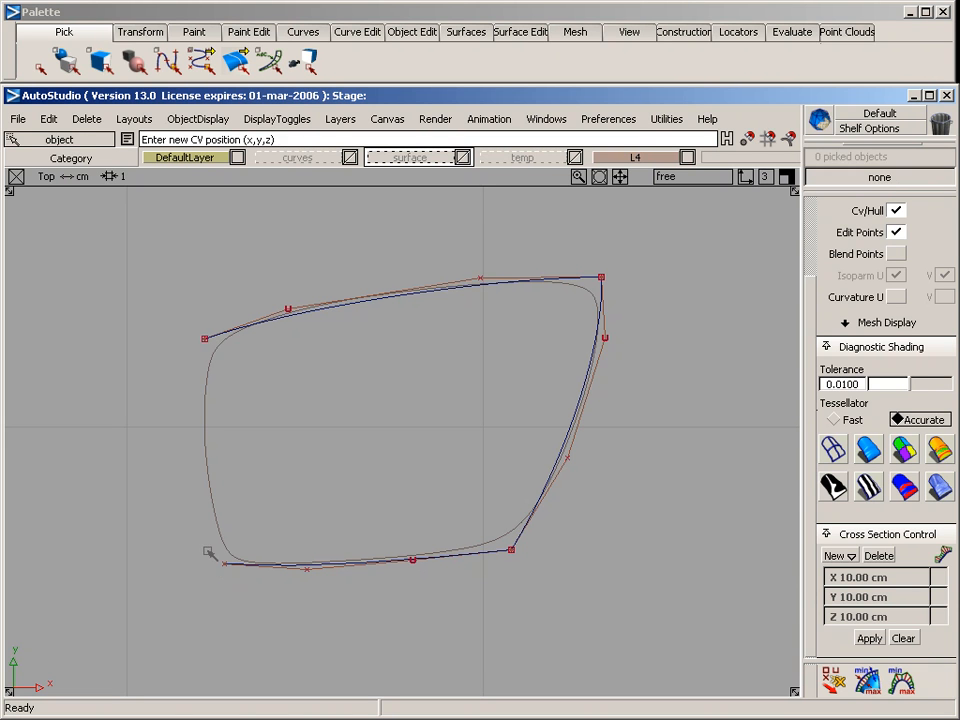
Sketch a four-CV curve along the left side, joining the lower curve's end to the upper curve's start
{"action": "left_click", "coordinate": [203, 493]}
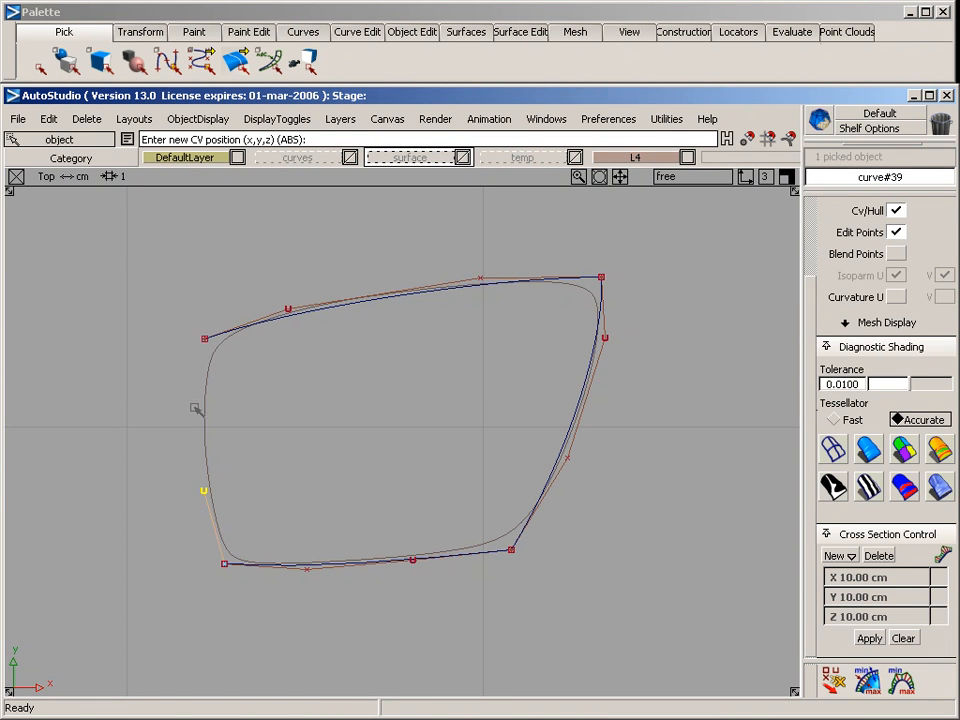
{"action": "left_click", "coordinate": [193, 394]}
{"action": "left_click", "coordinate": [204, 349]}
{"action": "left_click_drag", "start_coordinate": [223, 462], "coordinate": [216, 340], "text": "ctrl+shift"}
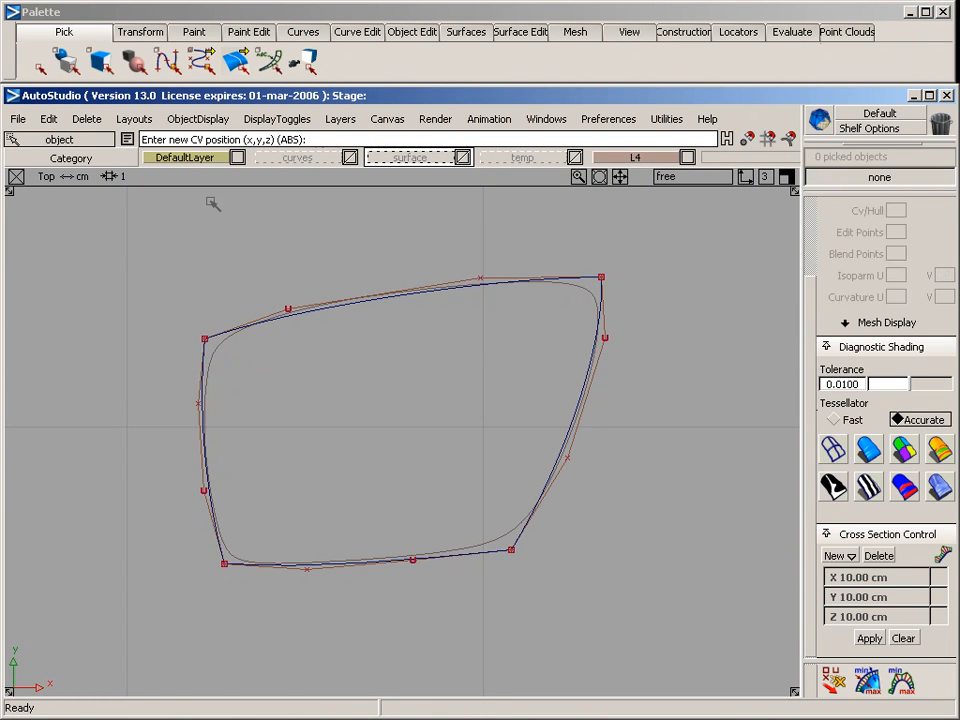
Adjust the upper curve's two inner CVs slightly so the curve follows the reference outline more closely
{"action": "left_click_drag", "start_coordinate": [249, 287], "coordinate": [285, 288], "text": "ctrl+shift"}
{"action": "left_click", "coordinate": [288, 309]}
{"action": "middle_click_drag", "start_coordinate": [352, 429], "coordinate": [354, 360], "text": "ctrl+shift"}
{"action": "left_click_drag", "start_coordinate": [356, 371], "coordinate": [366, 364]}
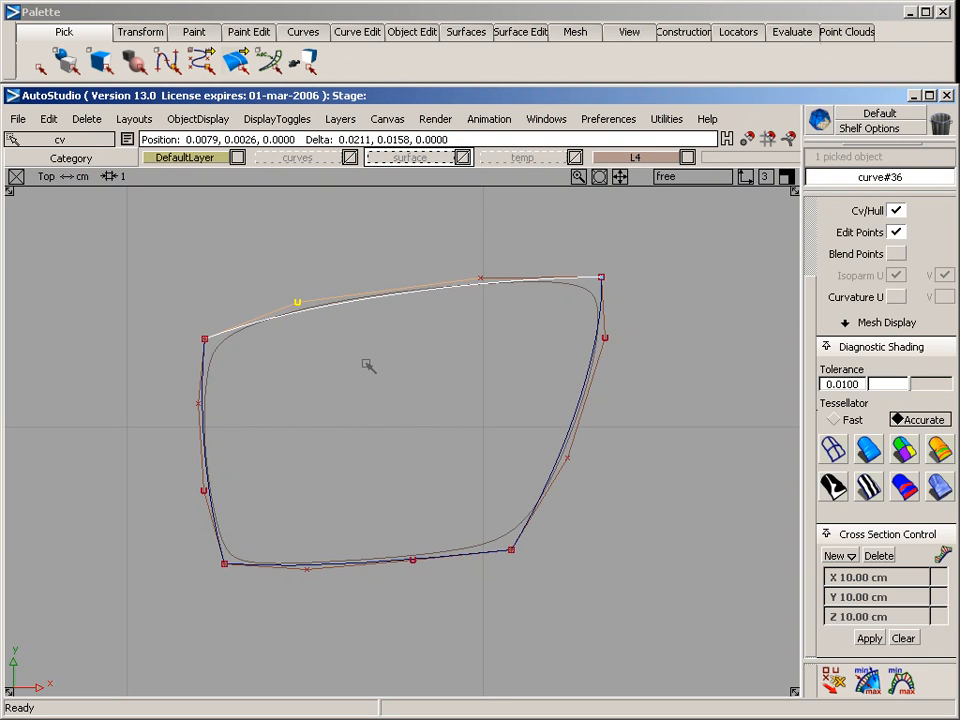
{"action": "left_click_drag", "start_coordinate": [308, 316], "coordinate": [402, 300], "text": "ctrl+shift"}
{"action": "left_click_drag", "start_coordinate": [422, 249], "coordinate": [485, 300]}
{"action": "middle_click_drag", "start_coordinate": [490, 404], "coordinate": [473, 340], "text": "ctrl+shift"}
Move the right curve's two inner CVs slightly outward to match the reference outline
{"action": "mouse_move", "coordinate": [473, 354]}
{"action": "left_mouse_down"}
{"action": "mouse_move", "coordinate": [557, 346]}
{"action": "mouse_move", "coordinate": [612, 435]}
{"action": "left_mouse_up"}
{"action": "middle_click_drag", "start_coordinate": [626, 504], "coordinate": [590, 354], "text": "ctrl+shift"}
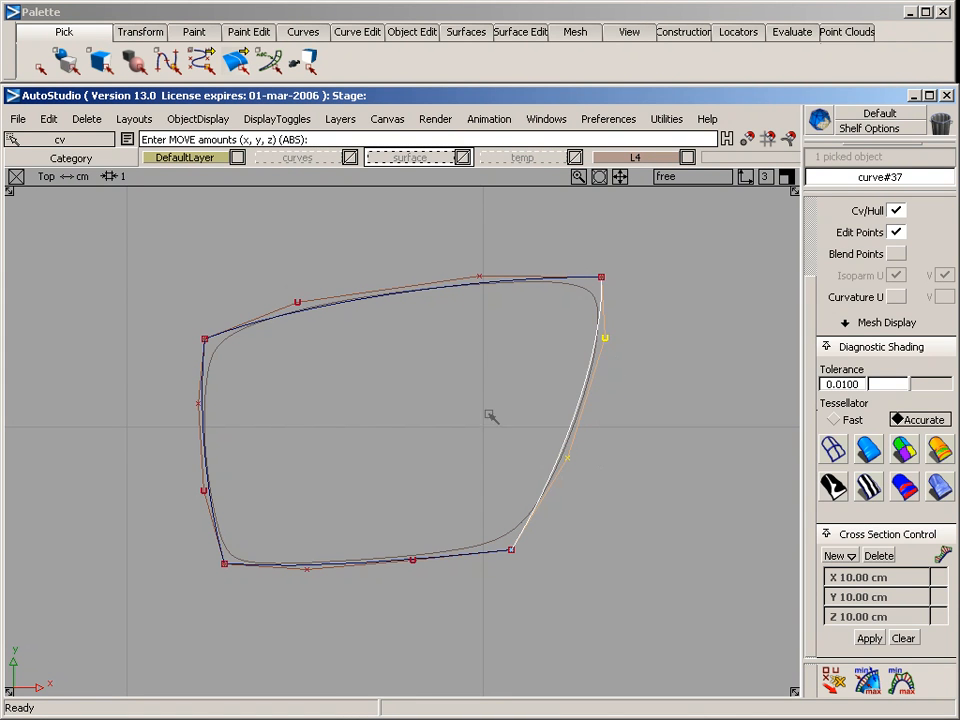
{"action": "left_click_drag", "start_coordinate": [462, 418], "coordinate": [463, 418]}
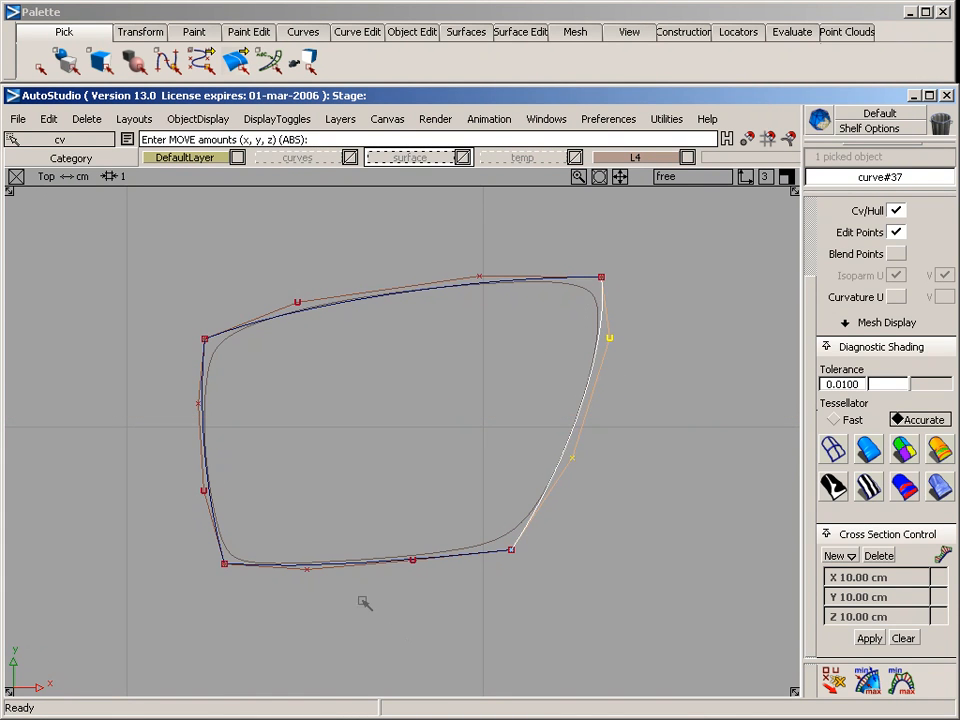
Move the lower curve's two inner CVs slightly upward, and fine-tune its left inner CV separately to fit the outline
{"action": "left_click_drag", "start_coordinate": [240, 538], "coordinate": [308, 537], "text": "ctrl+shift"}
{"action": "left_click_drag", "start_coordinate": [279, 525], "coordinate": [424, 624]}
{"action": "middle_click_drag", "start_coordinate": [375, 605], "coordinate": [365, 485], "text": "ctrl+shift"}
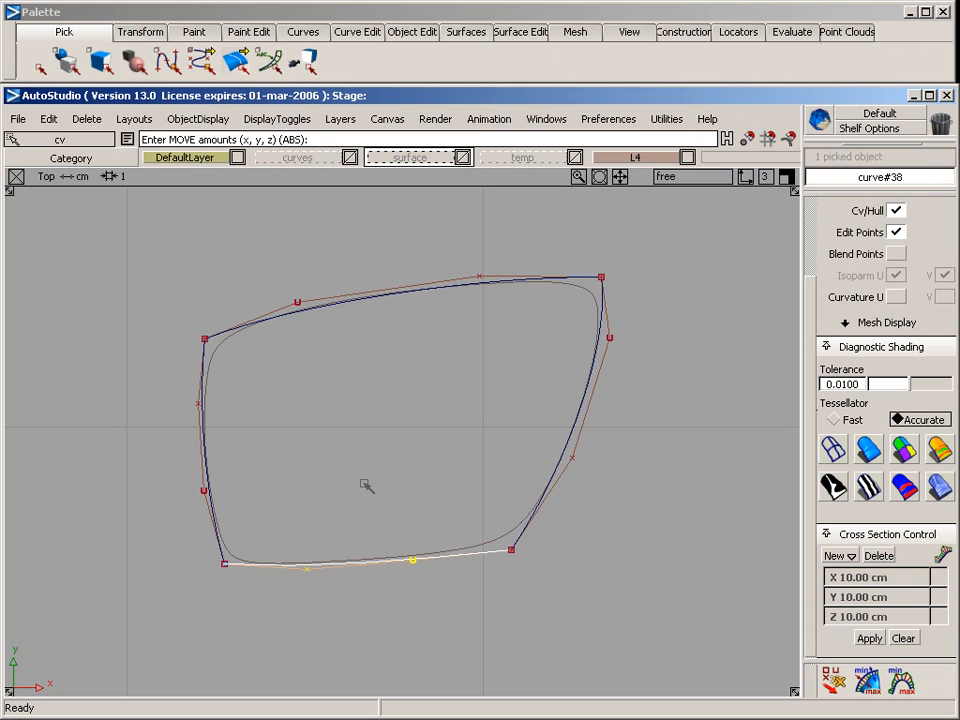
{"action": "right_click_drag", "start_coordinate": [365, 485], "coordinate": [365, 483]}
{"action": "left_click_drag", "start_coordinate": [225, 514], "coordinate": [264, 526], "text": "ctrl+shift"}
{"action": "left_click_drag", "start_coordinate": [275, 537], "coordinate": [342, 629]}
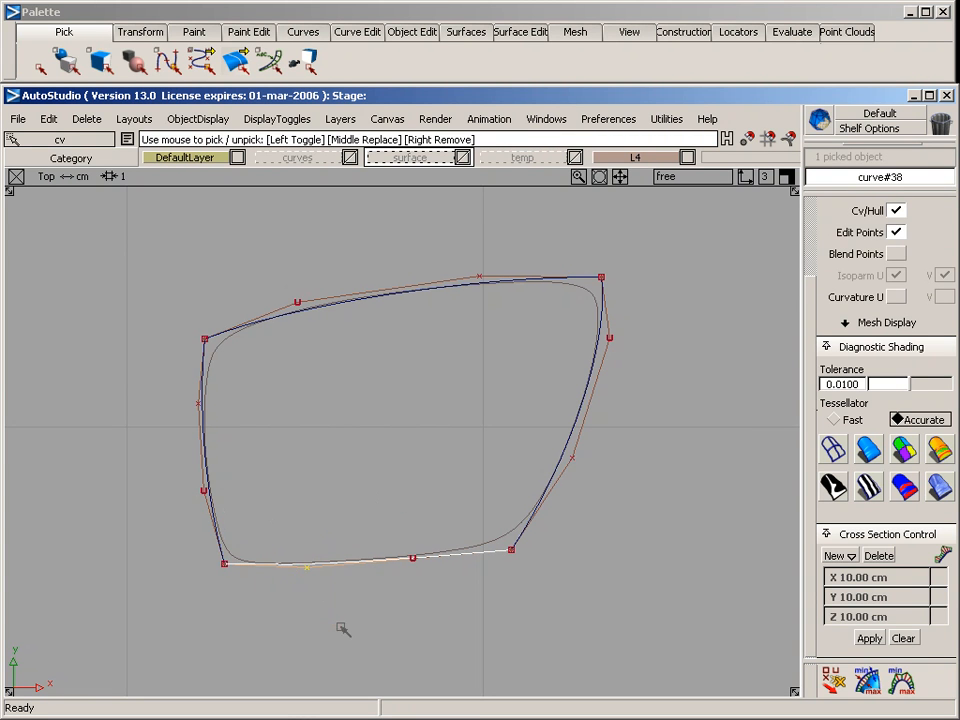
{"action": "middle_click_drag", "start_coordinate": [342, 583], "coordinate": [322, 515], "text": "ctrl+shift"}
{"action": "left_click_drag", "start_coordinate": [322, 515], "coordinate": [320, 513]}
Move the left curve's two inner CVs slightly outward and clear the selection
{"action": "left_click_drag", "start_coordinate": [98, 426], "coordinate": [124, 432], "text": "ctrl+shift"}
{"action": "left_click_drag", "start_coordinate": [124, 381], "coordinate": [255, 516]}
{"action": "middle_click_drag", "start_coordinate": [292, 556], "coordinate": [250, 453], "text": "ctrl+shift"}
{"action": "left_click_drag", "start_coordinate": [238, 454], "coordinate": [235, 456]}
{"action": "left_click_drag", "start_coordinate": [289, 533], "coordinate": [255, 403], "text": "ctrl+shift"}
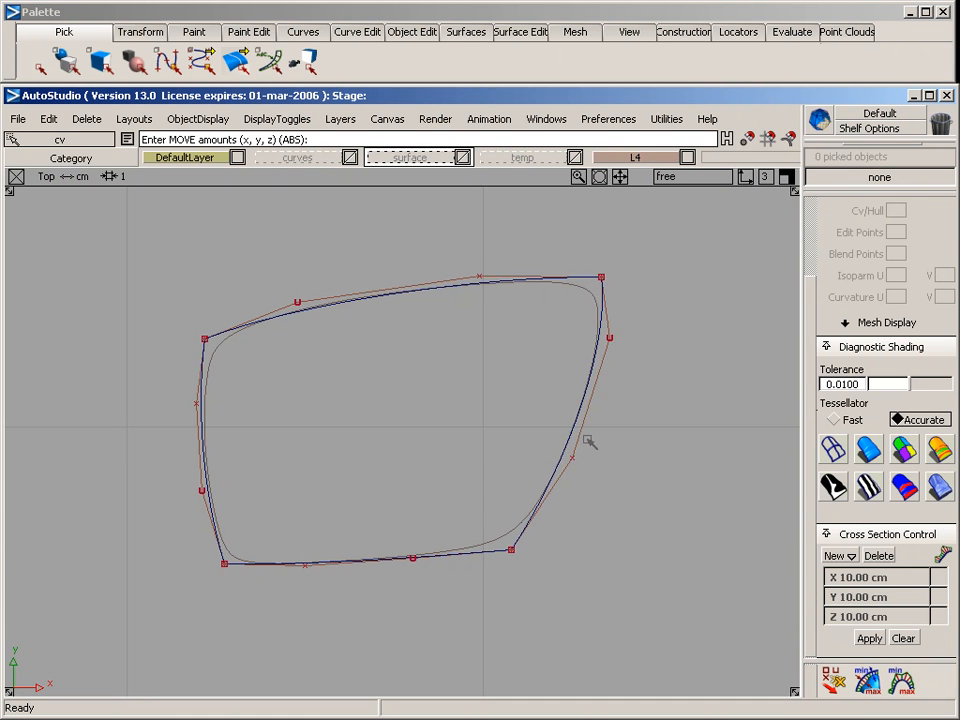
Project the four side curves onto the square surface from the top view as curves-on-surface with history
{"action": "right_click_drag", "start_coordinate": [588, 441], "coordinate": [529, 429], "text": "alt+shift"}
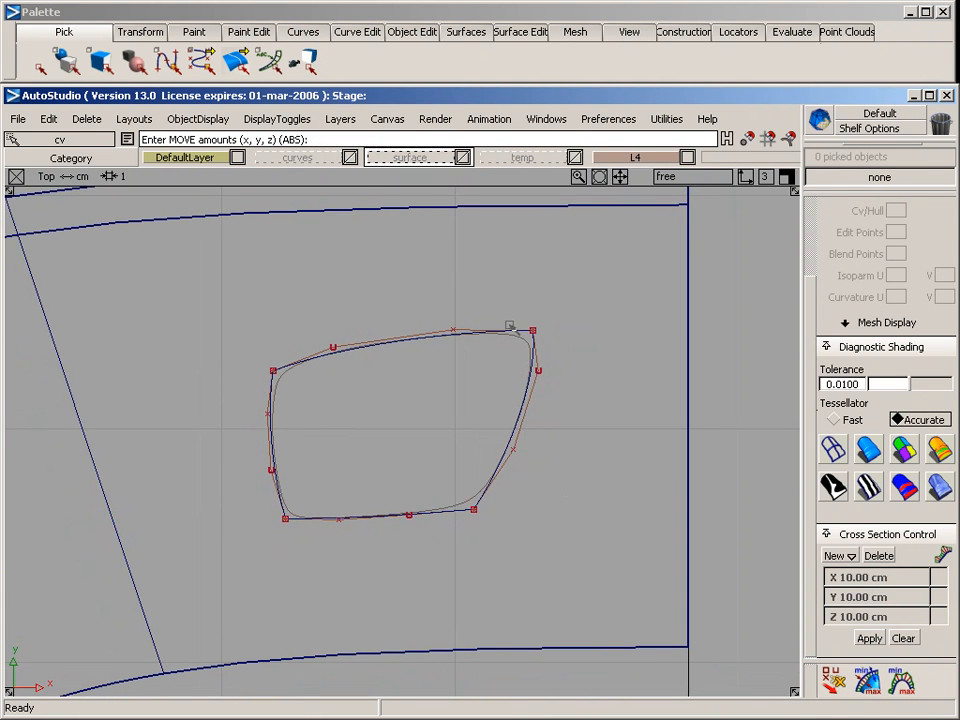
{"action": "left_click_drag", "start_coordinate": [597, 243], "coordinate": [610, 320], "text": "ctrl+shift"}
{"action": "left_click", "coordinate": [688, 334]}
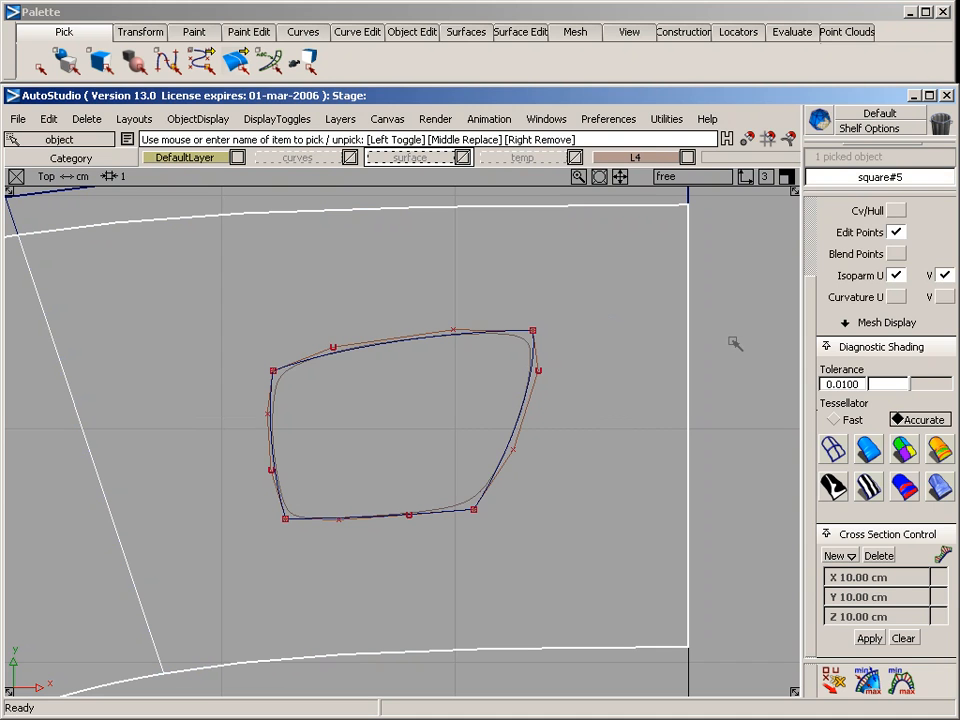
{"action": "left_click", "coordinate": [512, 33]}
{"action": "mouse_move", "coordinate": [529, 58]}
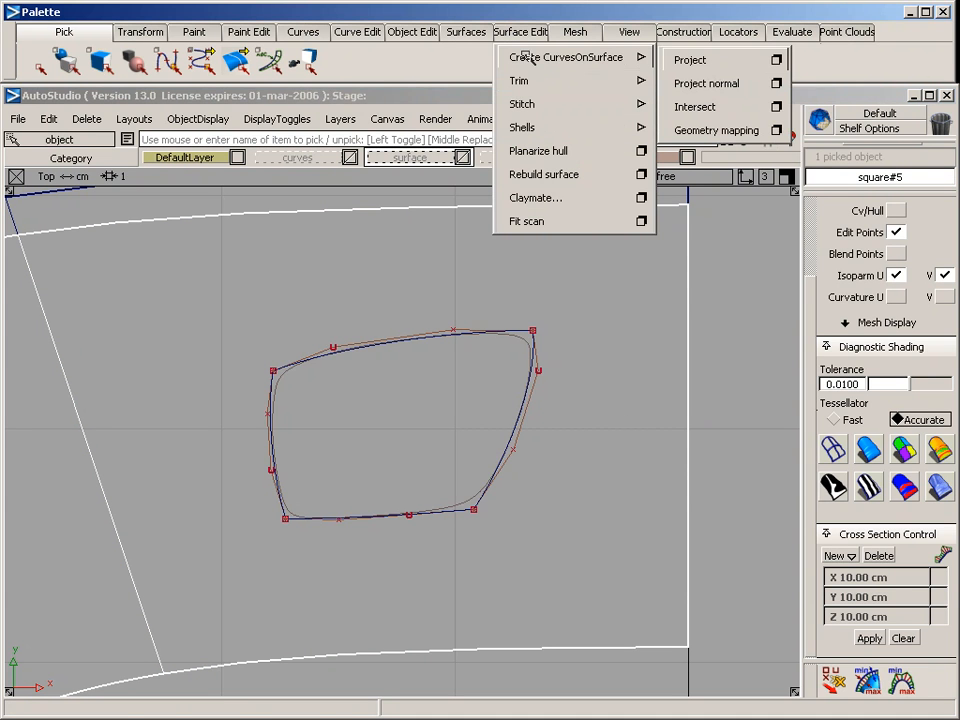
{"action": "left_click", "coordinate": [776, 60]}
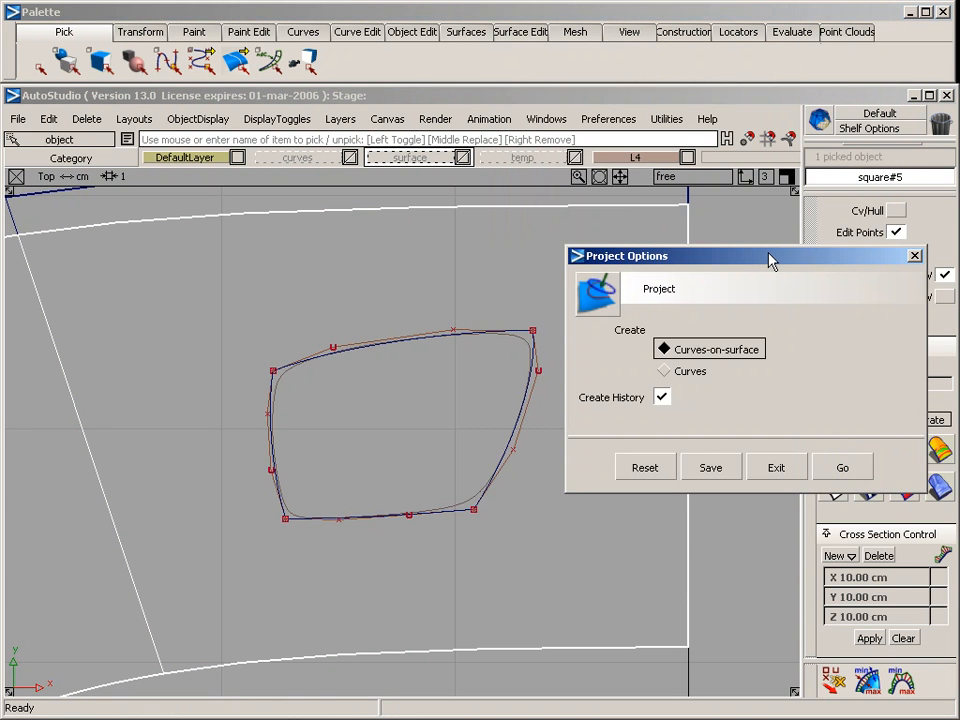
{"action": "left_click", "coordinate": [832, 466]}
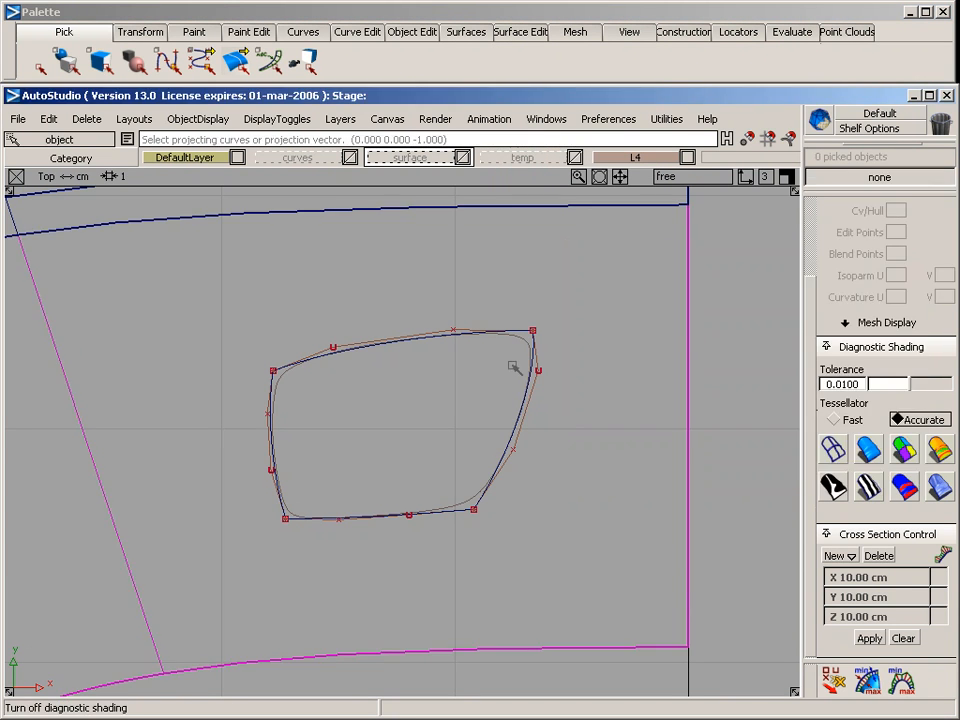
{"action": "left_click", "coordinate": [437, 340]}
{"action": "left_click", "coordinate": [364, 517]}
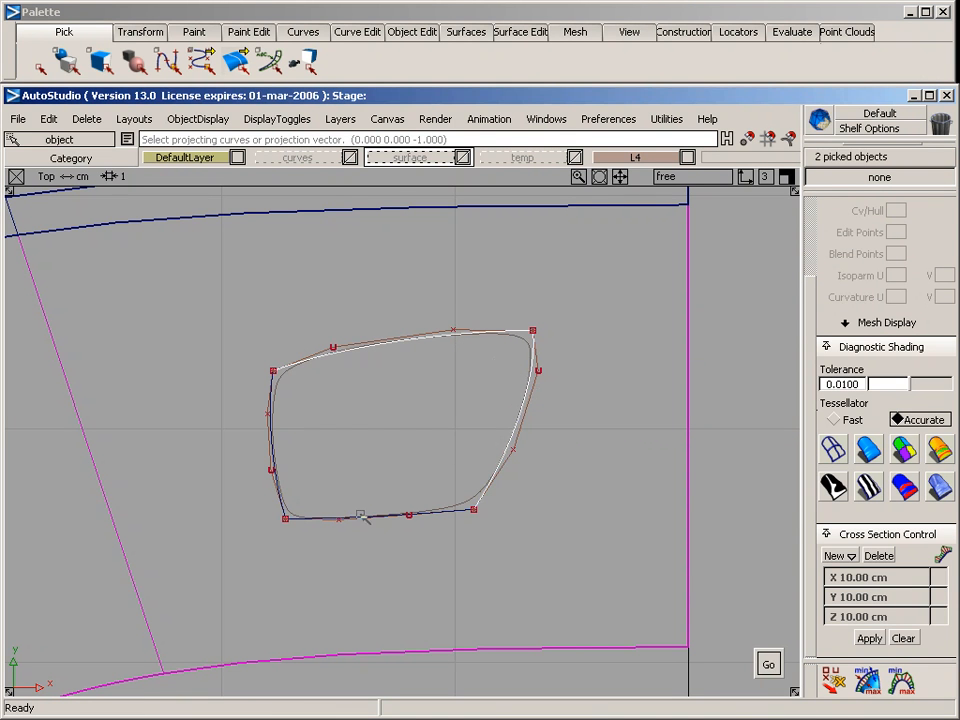
{"action": "left_click", "coordinate": [274, 447]}
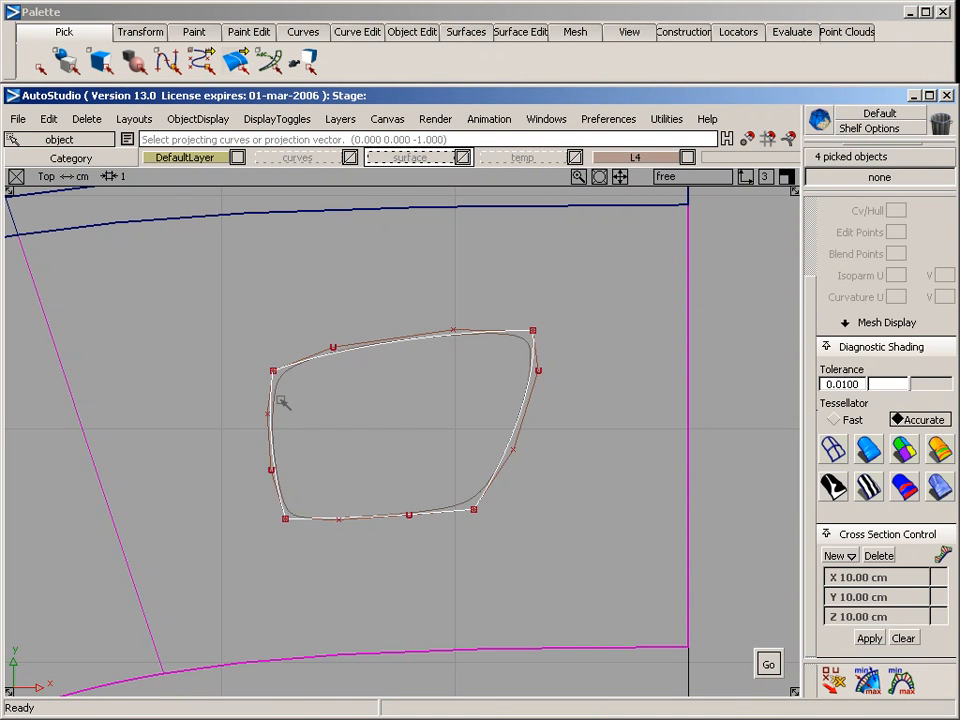
{"action": "key", "text": "space"}
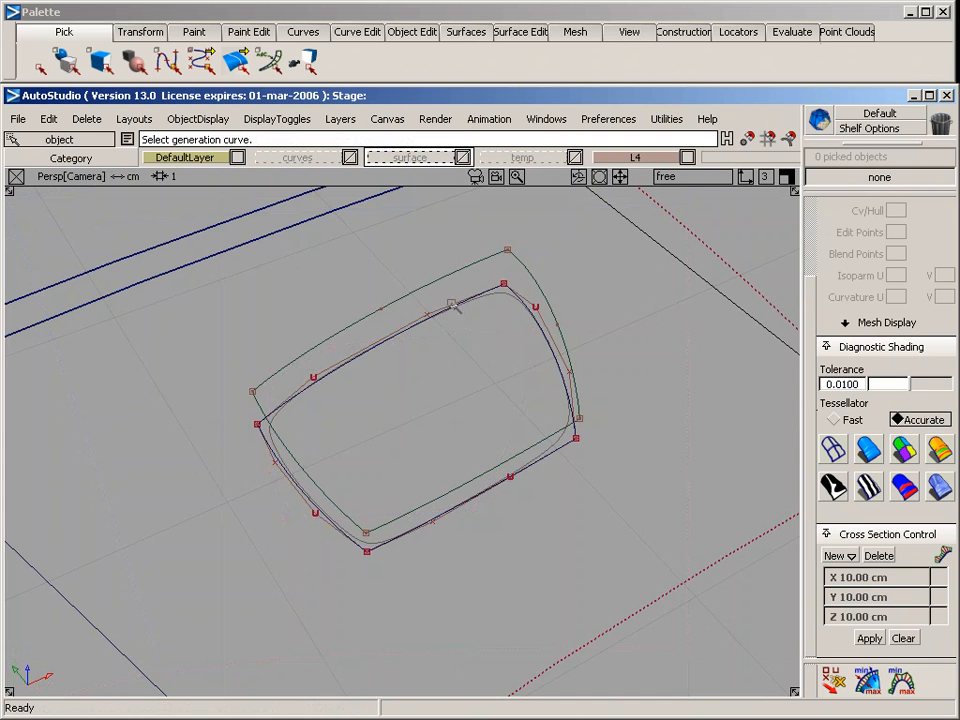
Set up a birail surface with two generation and two rail curves, explicit control on, and rail and generation degrees of 5
{"action": "left_click", "coordinate": [462, 33]}
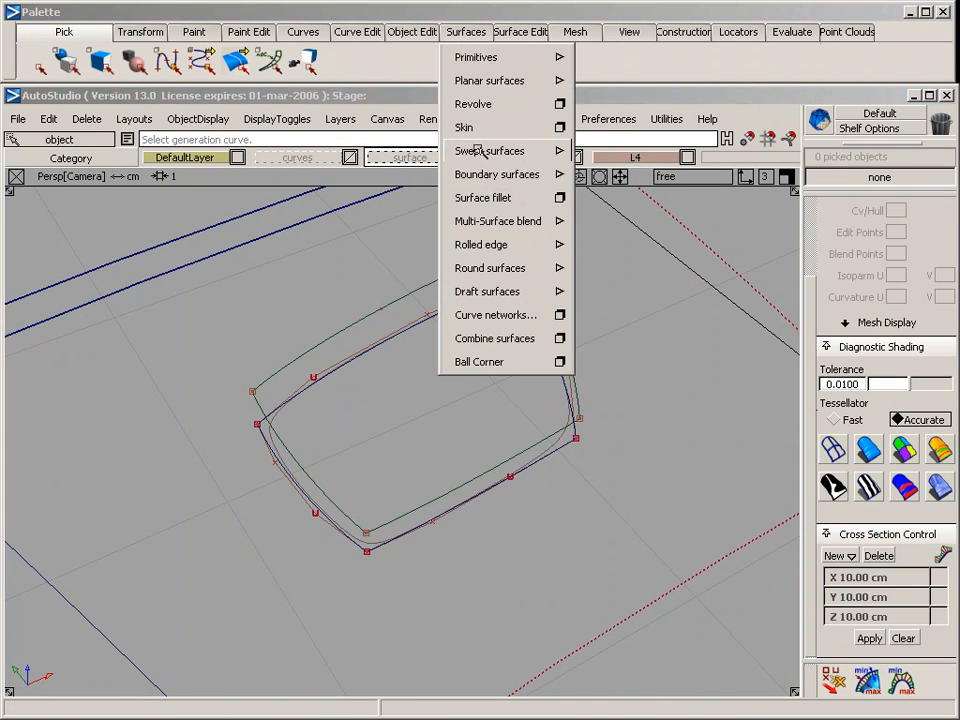
{"action": "mouse_move", "coordinate": [478, 154]}
{"action": "left_click", "coordinate": [660, 153]}
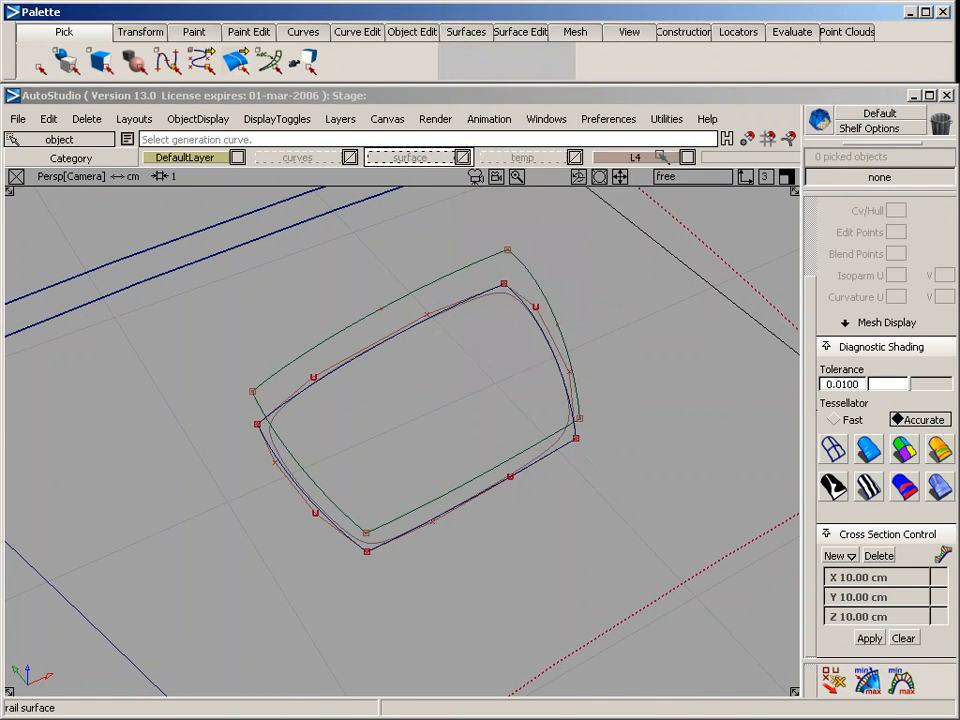
{"action": "left_click", "coordinate": [577, 146]}
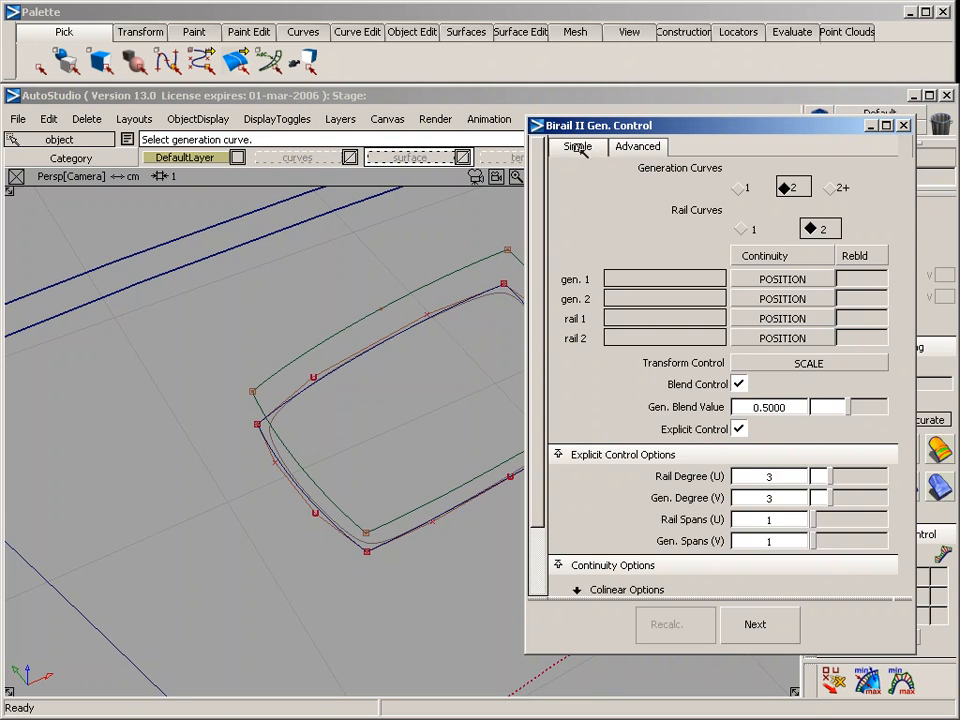
{"action": "left_click", "coordinate": [646, 147]}
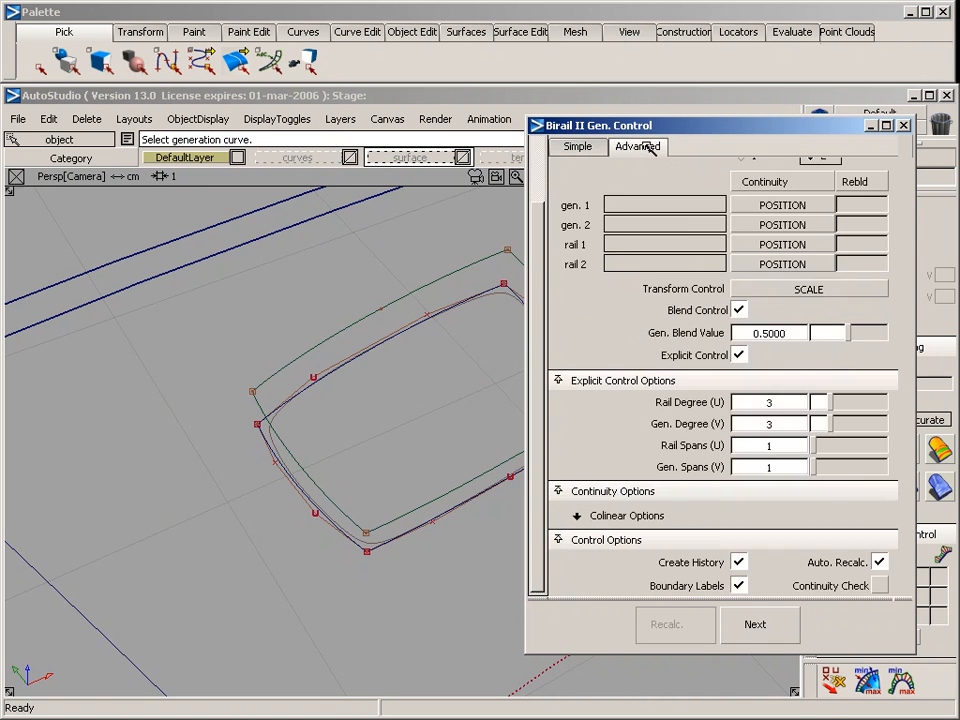
{"action": "left_click", "coordinate": [739, 354]}
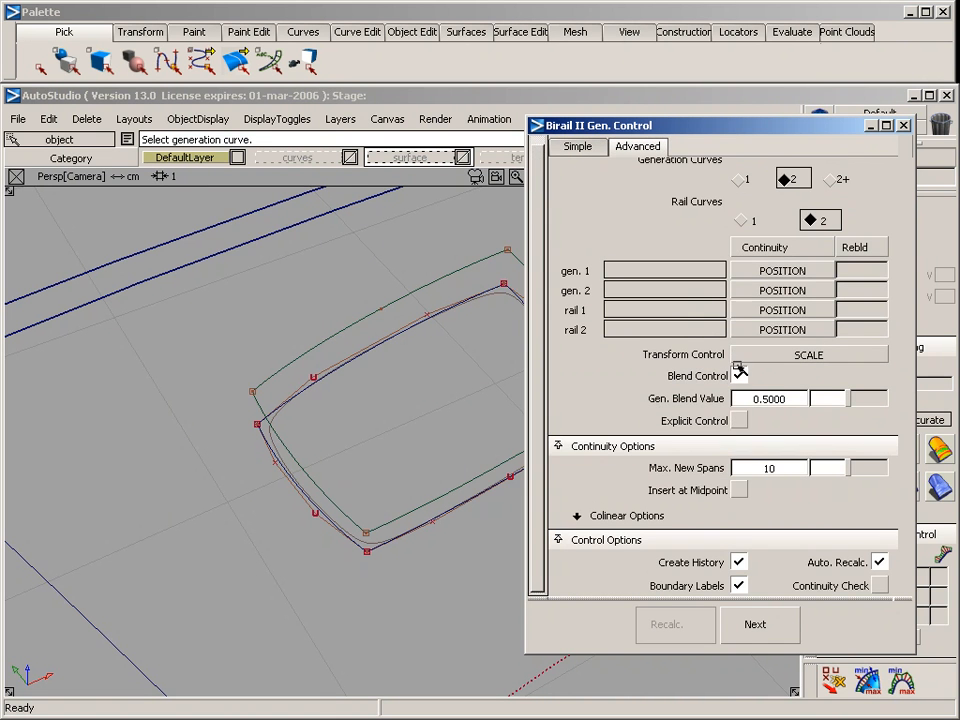
{"action": "left_click", "coordinate": [739, 421]}
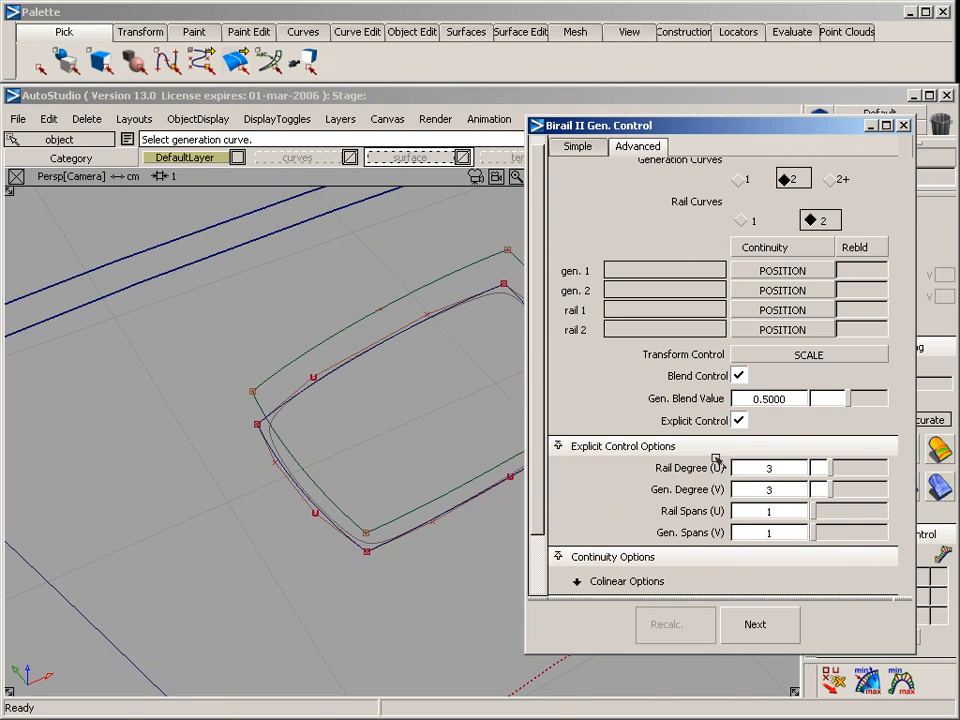
{"action": "left_click", "coordinate": [770, 468]}
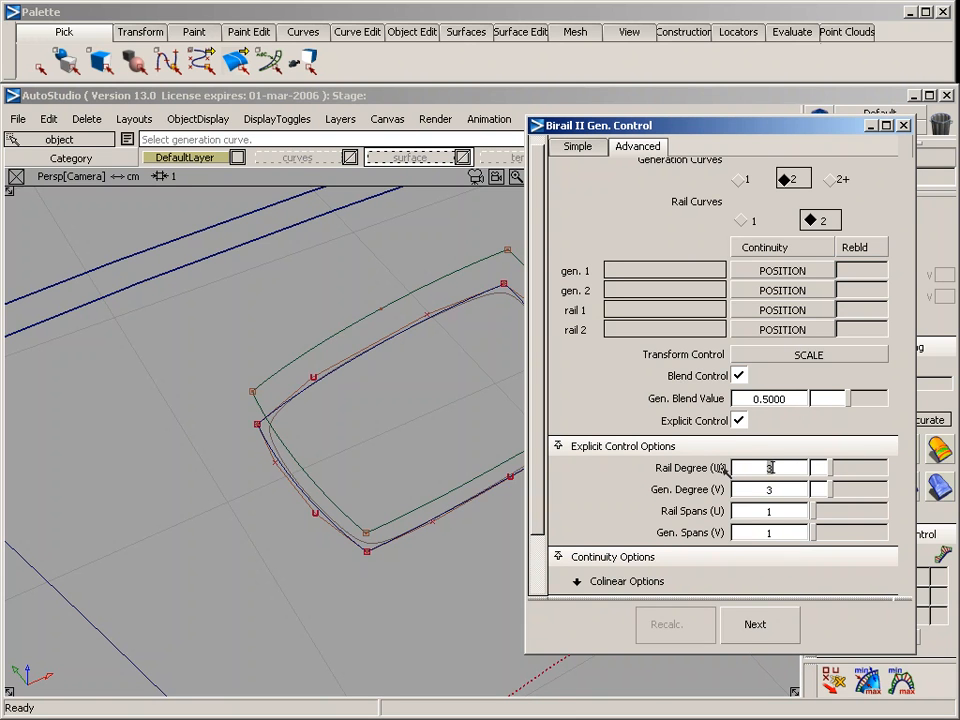
{"action": "type", "text": "5"}
{"action": "key", "text": "Return"}
{"action": "left_click", "coordinate": [774, 489]}
{"action": "type", "text": "5"}
{"action": "key", "text": "Return"}
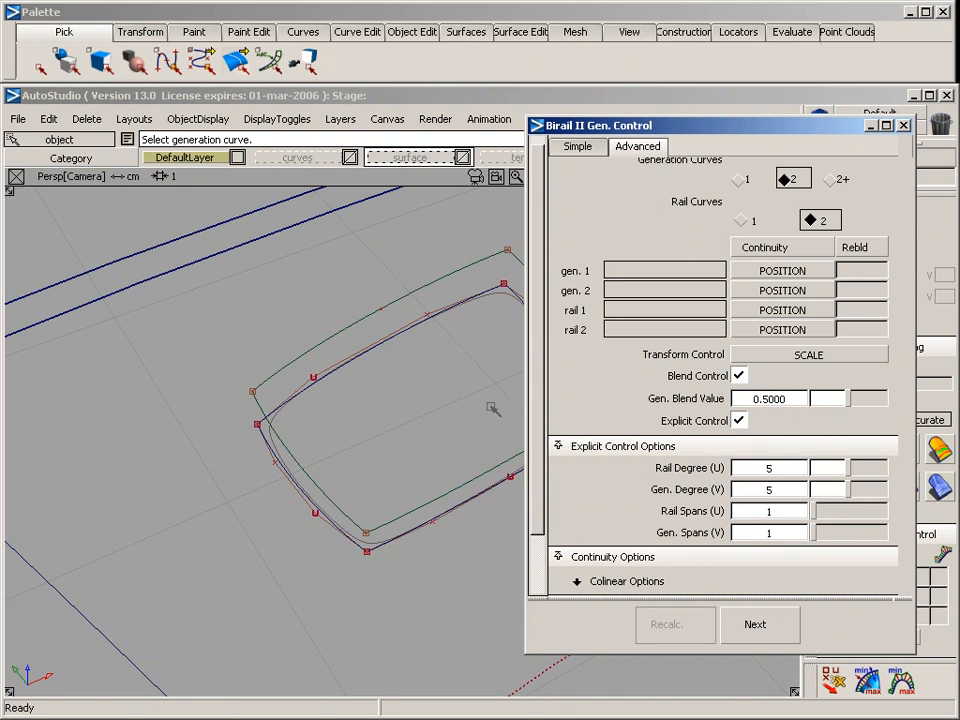
Build the birail surface using the upper and lower projected curves as generations and the left and right ones as rails
{"action": "left_click", "coordinate": [399, 307]}
{"action": "left_click", "coordinate": [472, 482]}
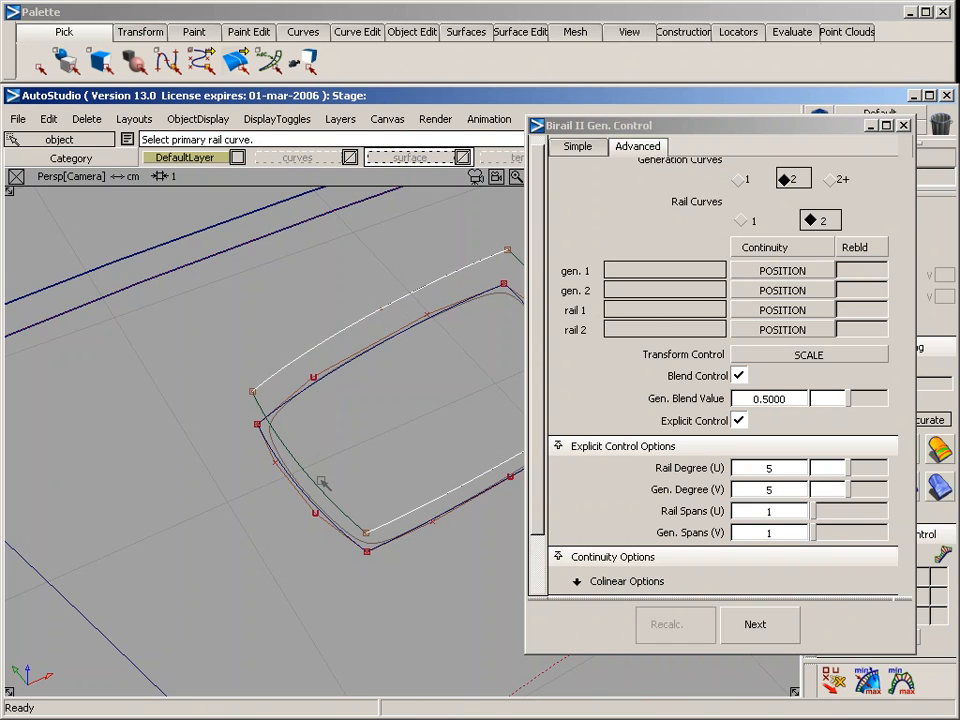
{"action": "left_click", "coordinate": [320, 480]}
{"action": "left_click", "coordinate": [516, 262]}
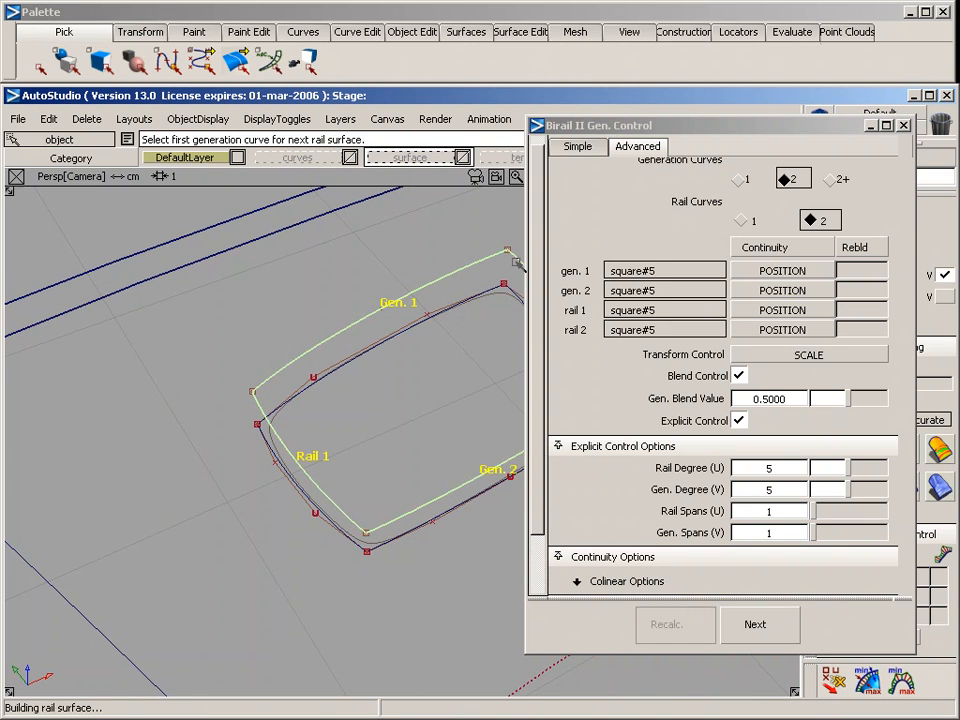
{"action": "left_click_drag", "start_coordinate": [317, 350], "coordinate": [251, 455], "text": "alt+shift"}
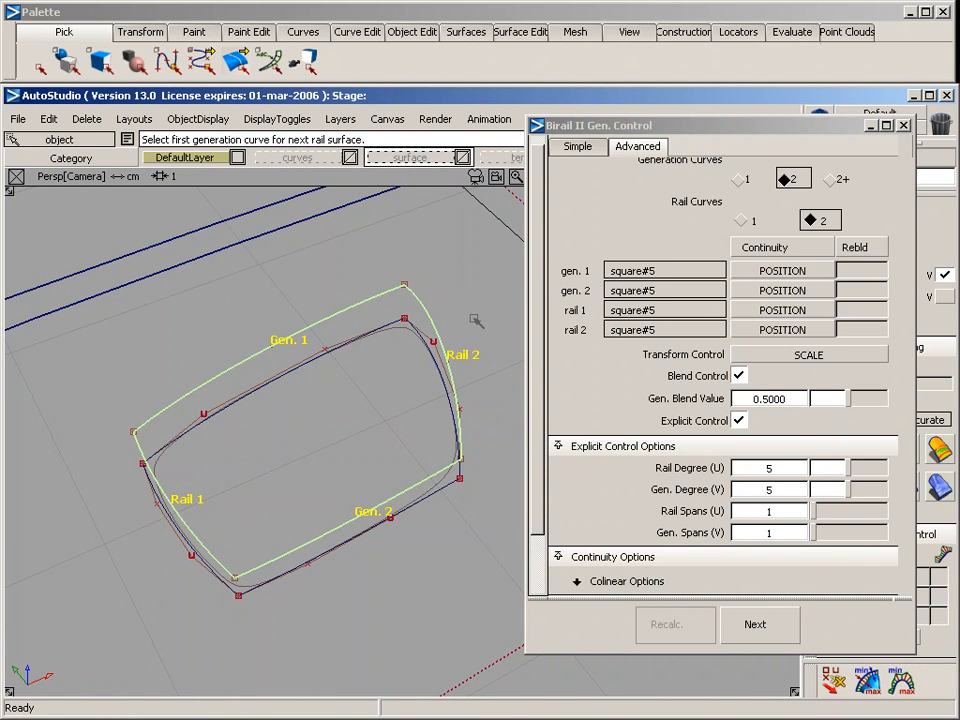
{"action": "left_click", "coordinate": [904, 125]}
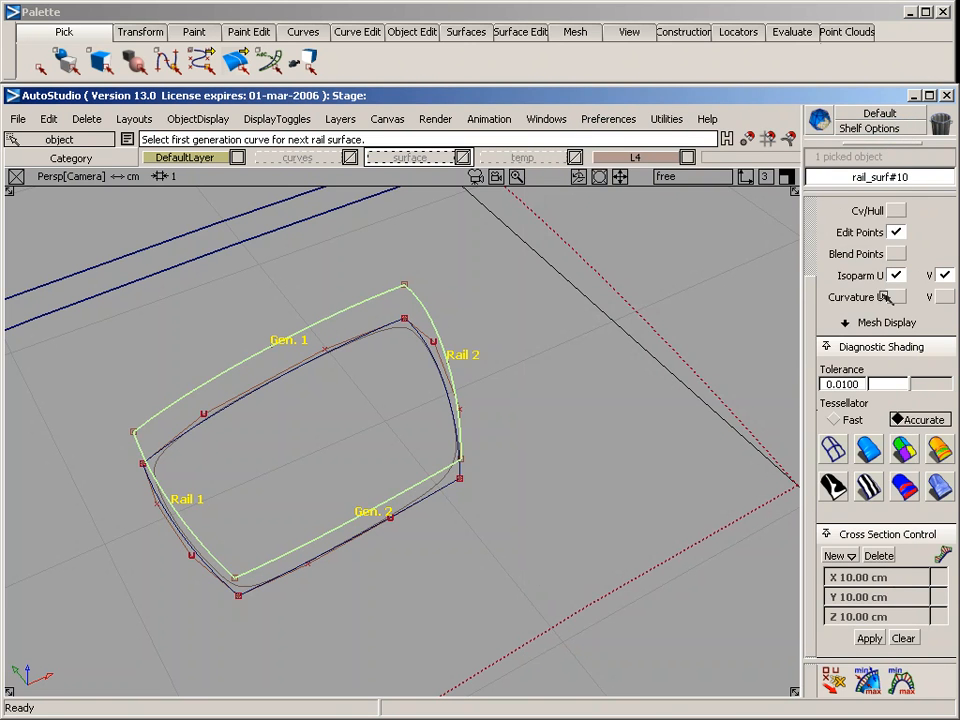
Turn on the CV/hull display for the new birail surface and clear the selection
{"action": "left_click", "coordinate": [895, 212]}
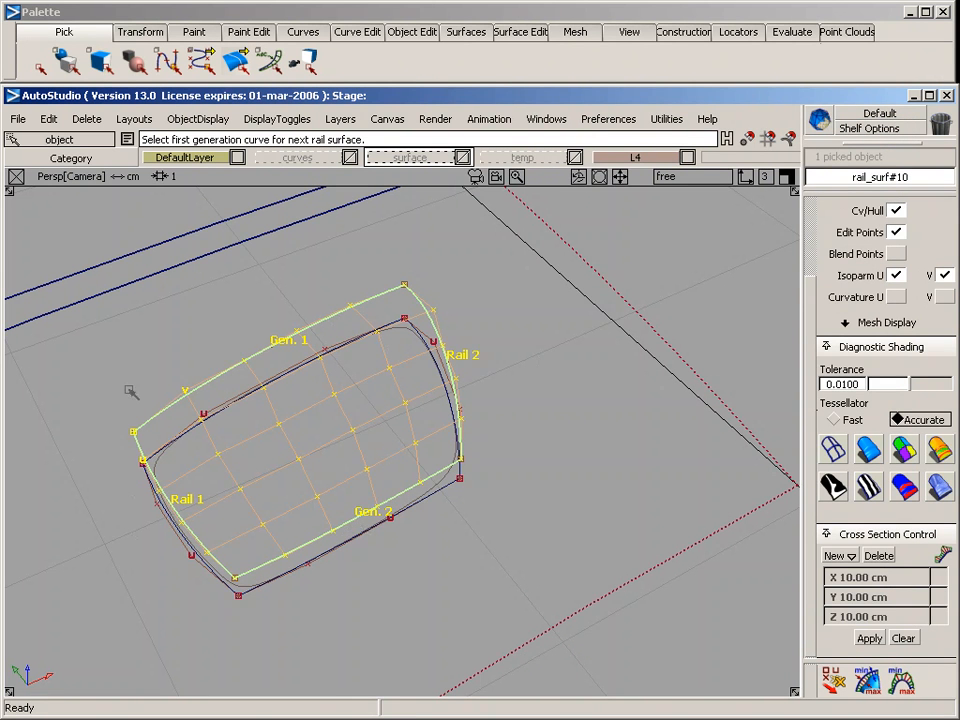
{"action": "left_click", "coordinate": [896, 210]}
{"action": "left_click_drag", "start_coordinate": [420, 652], "coordinate": [299, 619], "text": "alt+shift"}
{"action": "middle_click_drag", "start_coordinate": [314, 609], "coordinate": [310, 513], "text": "alt+shift"}
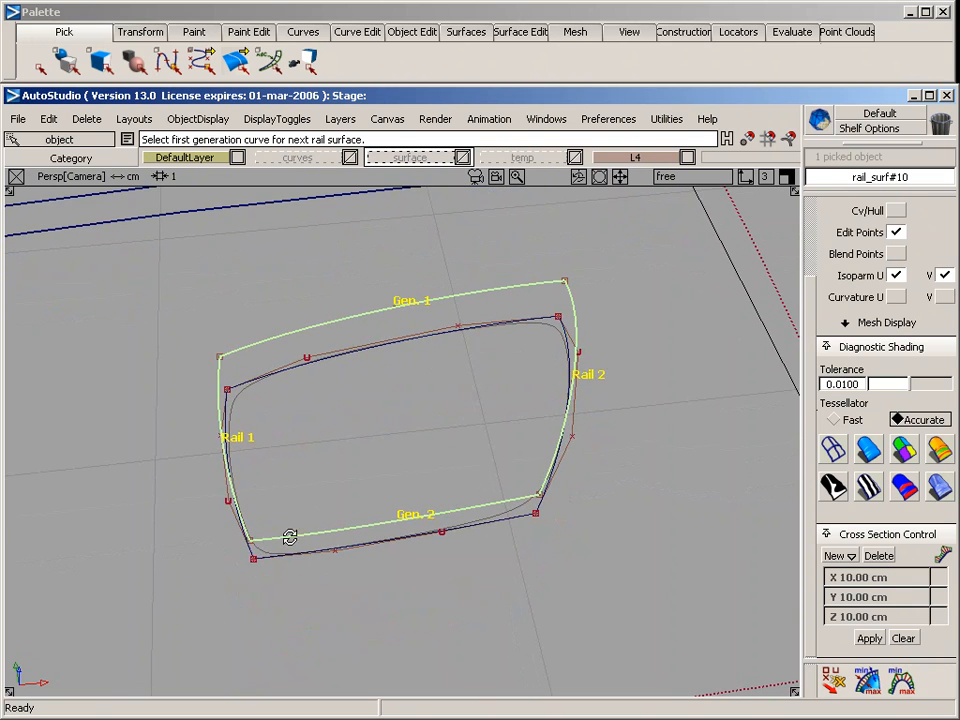
{"action": "left_click", "coordinate": [290, 537], "text": "alt+shift"}
{"action": "left_click_drag", "start_coordinate": [161, 657], "coordinate": [360, 380], "text": "alt+shift"}
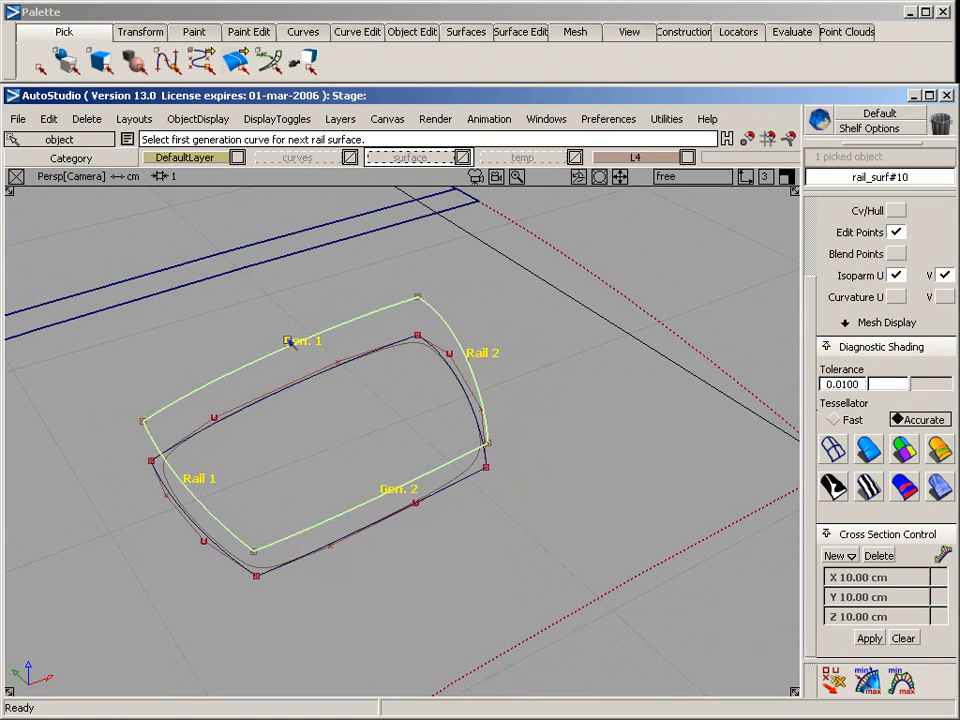
{"action": "left_click", "coordinate": [896, 211]}
{"action": "left_click_drag", "start_coordinate": [181, 351], "coordinate": [179, 242], "text": "ctrl+shift"}
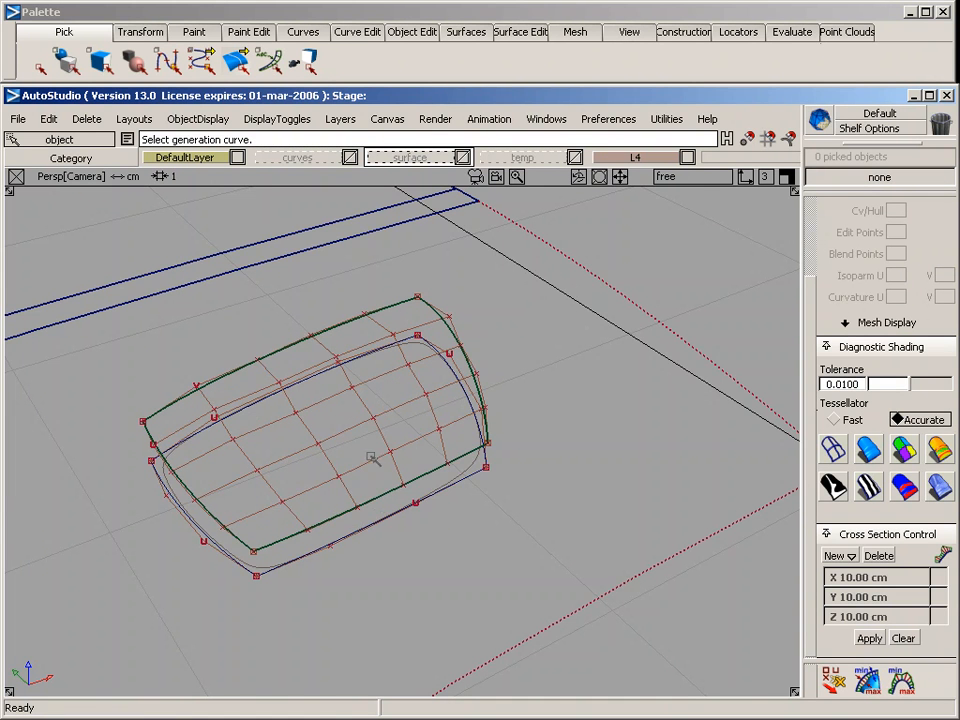
{"action": "mouse_move", "coordinate": [372, 458]}
{"action": "left_mouse_down", "text": "alt+shift"}
{"action": "mouse_move", "coordinate": [343, 559]}
{"action": "mouse_move", "coordinate": [156, 598]}
{"action": "mouse_move", "coordinate": [366, 453]}
{"action": "left_mouse_up", "text": "alt+shift"}
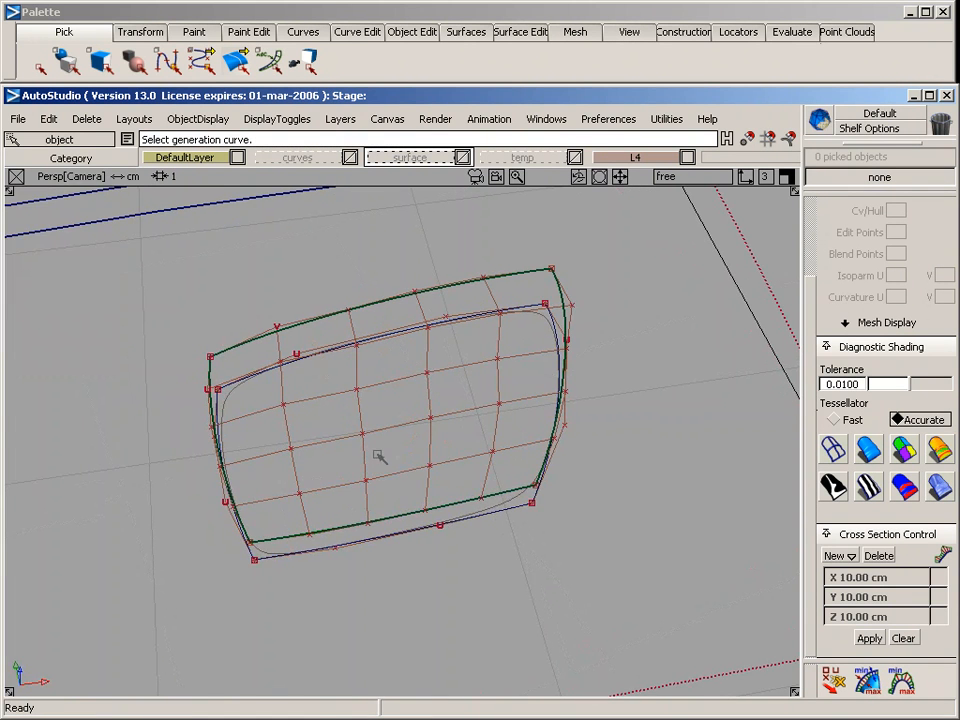
Select all sixteen interior CVs of the birail surface in the top view, leaving its boundary CVs out
{"action": "key", "text": "F5"}
{"action": "mouse_move", "coordinate": [250, 347]}
{"action": "left_mouse_down", "text": "ctrl+shift"}
{"action": "mouse_move", "coordinate": [301, 348]}
{"action": "mouse_move", "coordinate": [337, 436]}
{"action": "mouse_move", "coordinate": [350, 509]}
{"action": "left_mouse_up", "text": "ctrl+shift"}
{"action": "left_click_drag", "start_coordinate": [346, 373], "coordinate": [396, 500]}
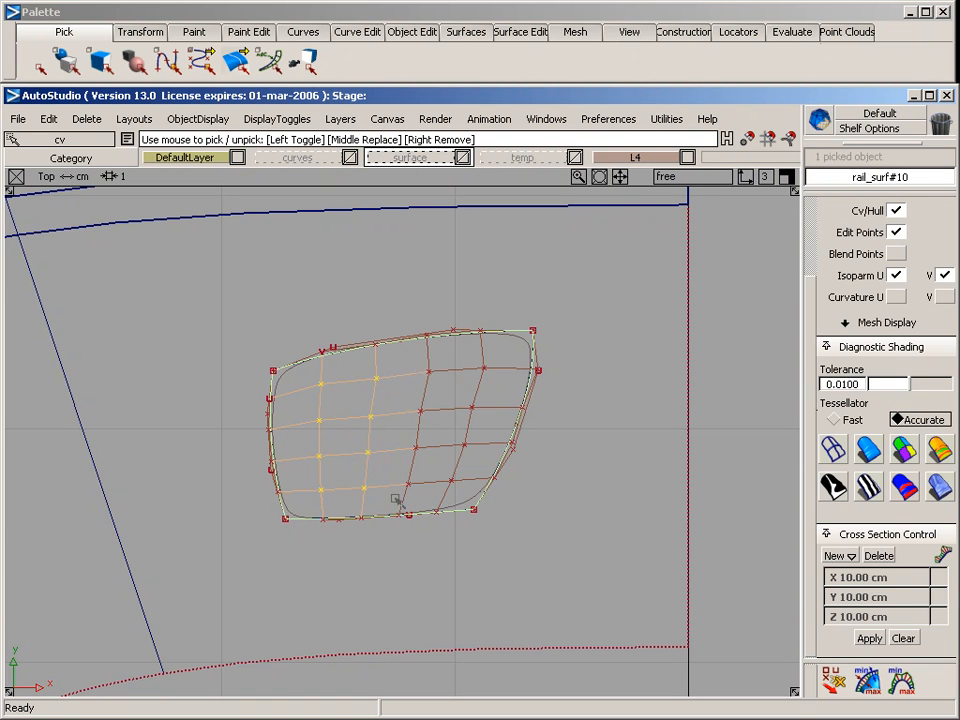
{"action": "left_click_drag", "start_coordinate": [403, 362], "coordinate": [435, 492]}
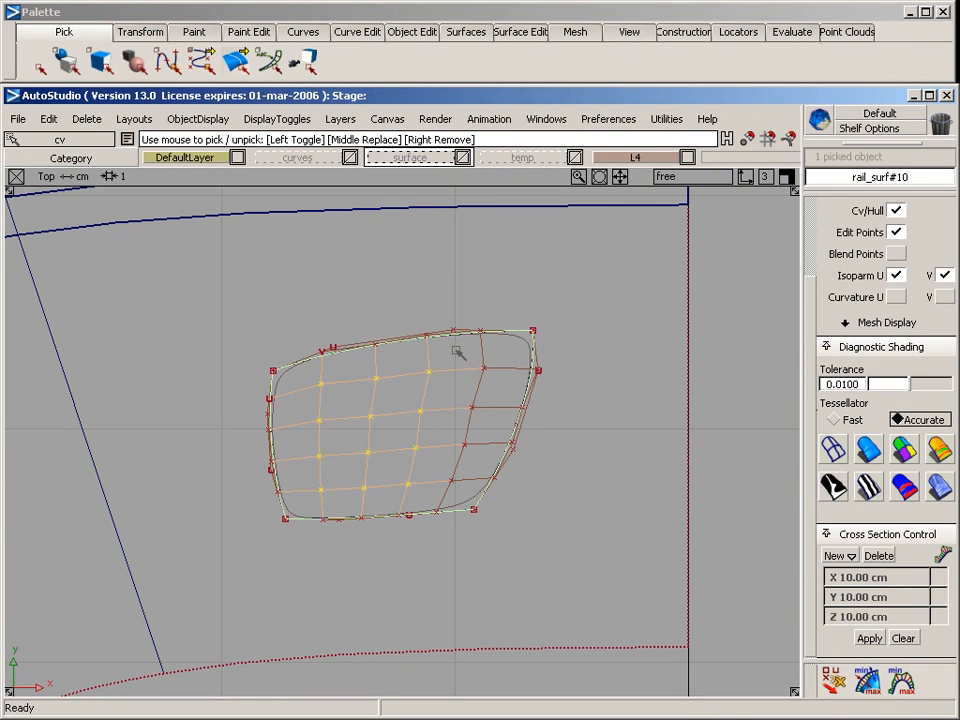
{"action": "left_click_drag", "start_coordinate": [456, 350], "coordinate": [471, 487]}
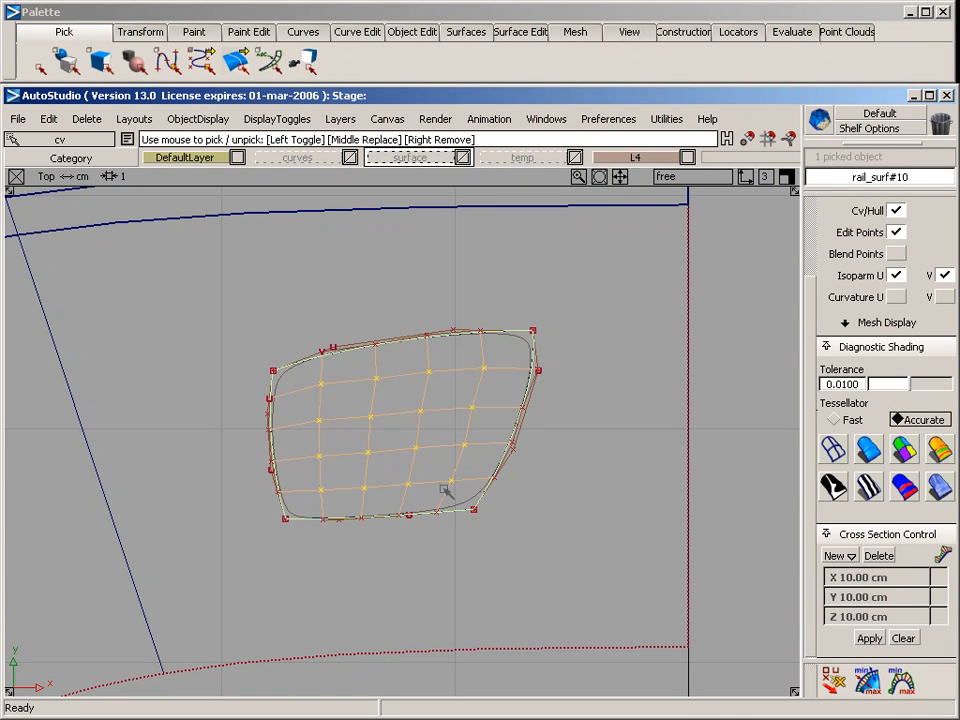
Move the selected interior CVs down in the back view to the level of the flat outline curves, removing the surface's construction history
{"action": "key", "text": "F7"}
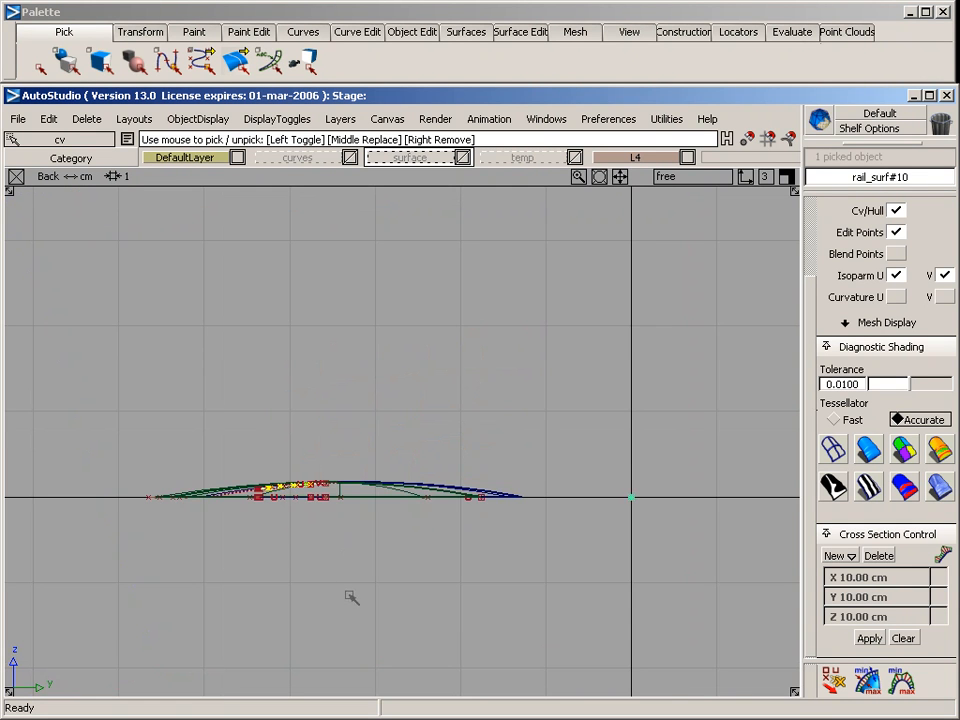
{"action": "mouse_move", "coordinate": [205, 563]}
{"action": "right_mouse_down", "text": "alt+shift"}
{"action": "mouse_move", "coordinate": [352, 563]}
{"action": "mouse_move", "coordinate": [425, 576]}
{"action": "right_mouse_up", "text": "alt+shift"}
{"action": "left_click_drag", "start_coordinate": [397, 588], "coordinate": [384, 433]}
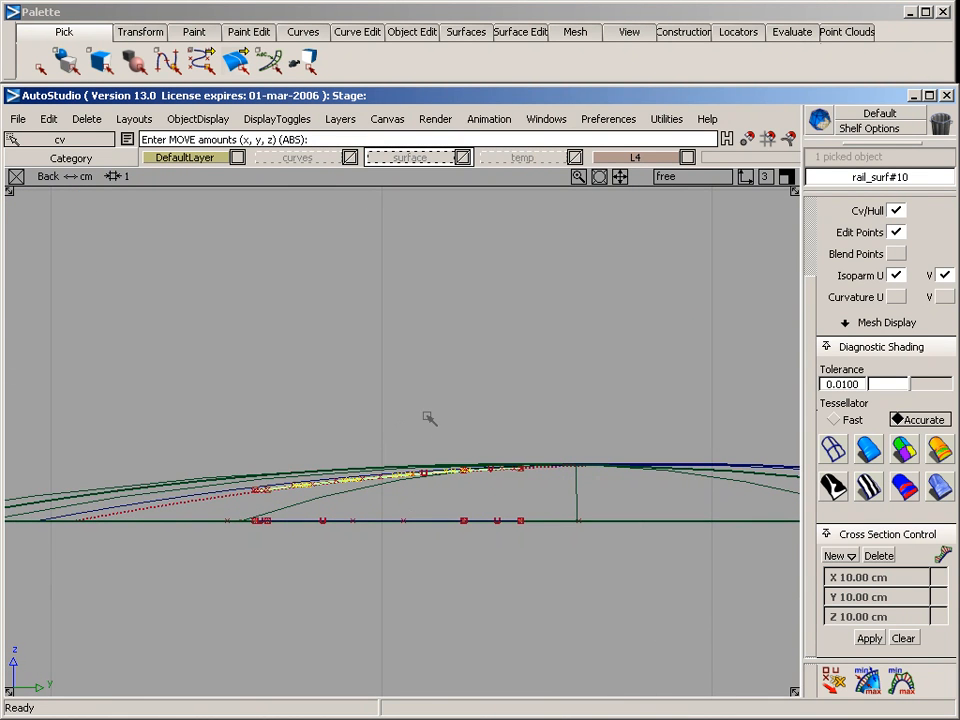
{"action": "left_click", "coordinate": [427, 422]}
{"action": "left_click", "coordinate": [340, 397]}
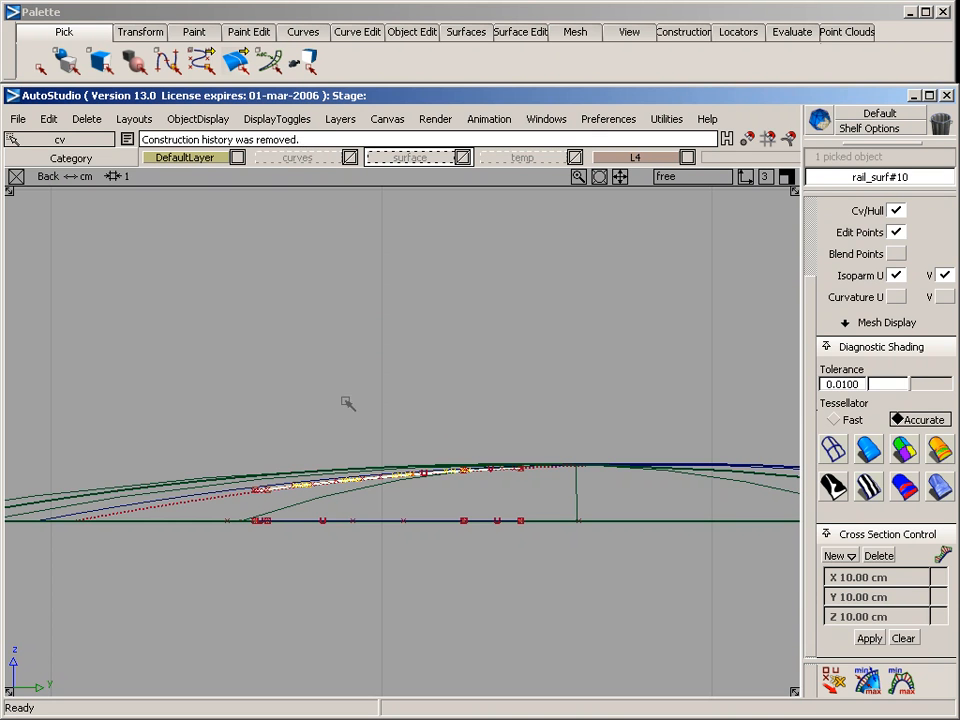
{"action": "left_click_drag", "start_coordinate": [347, 403], "coordinate": [425, 388]}
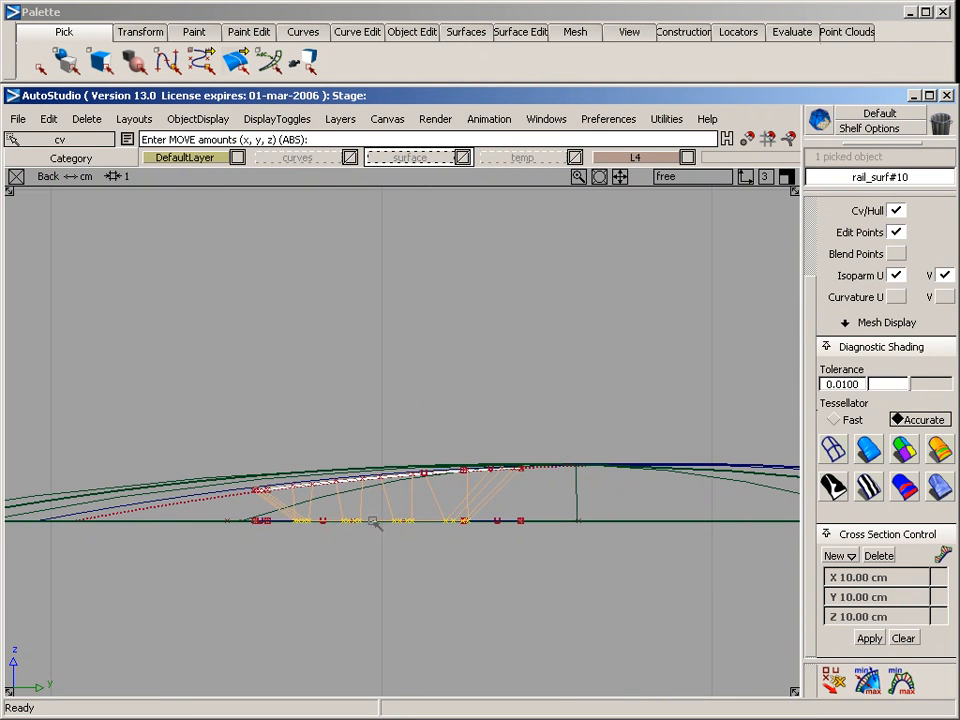
Inspect the recessed birail surface in perspective with diagnostic shading and turn the shading off again
{"action": "key", "text": "F8"}
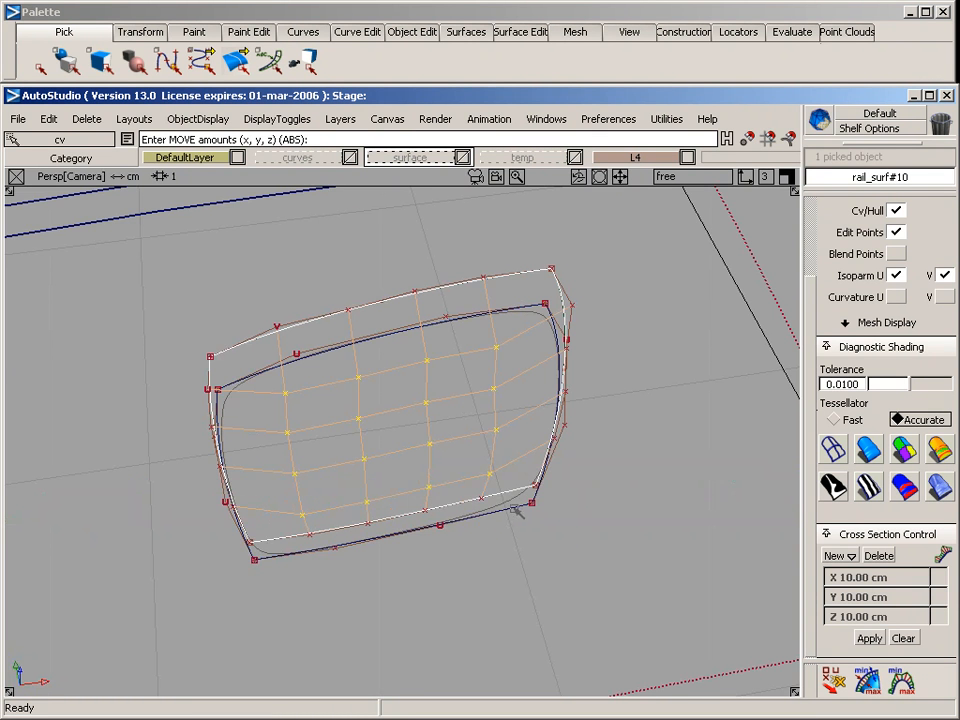
{"action": "left_click_drag", "start_coordinate": [401, 517], "coordinate": [283, 465], "text": "alt+shift"}
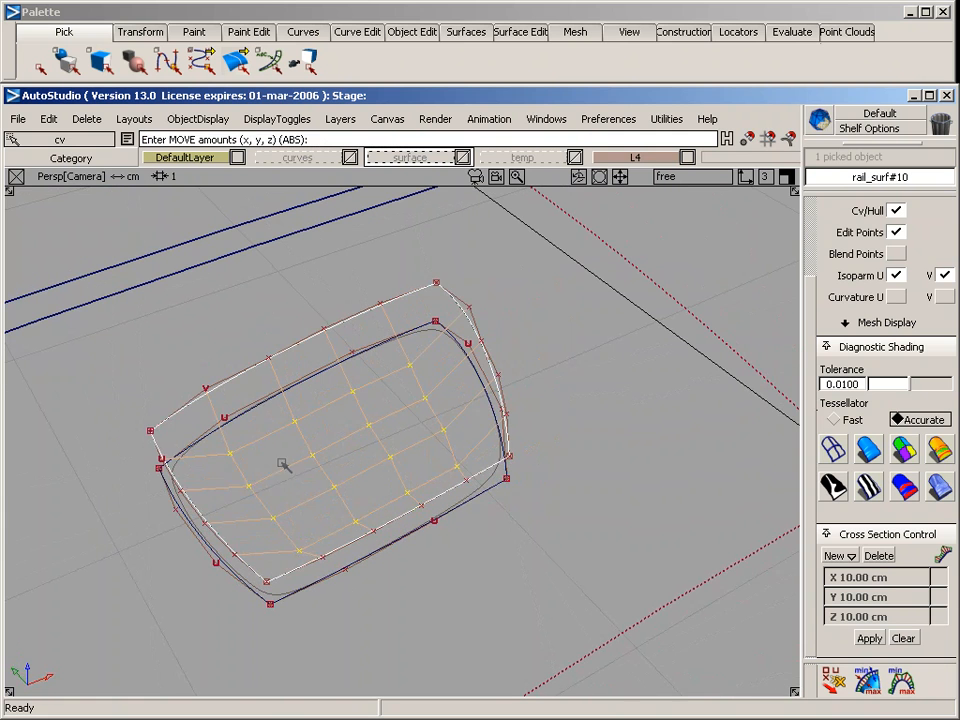
{"action": "left_click_drag", "start_coordinate": [254, 398], "coordinate": [374, 480], "text": "ctrl+shift"}
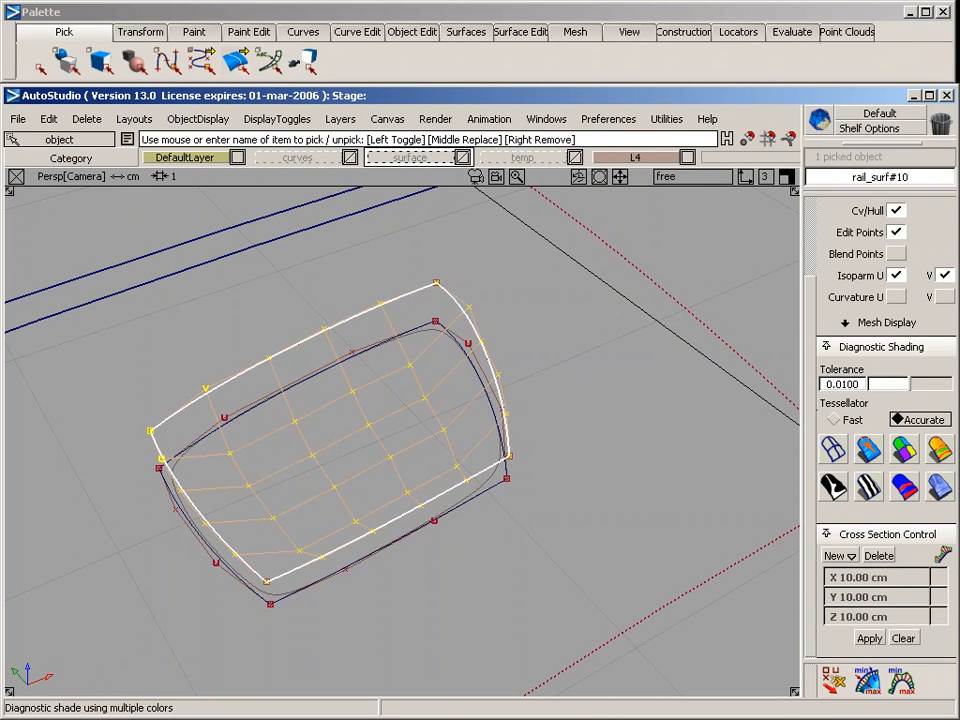
{"action": "left_click", "coordinate": [868, 449]}
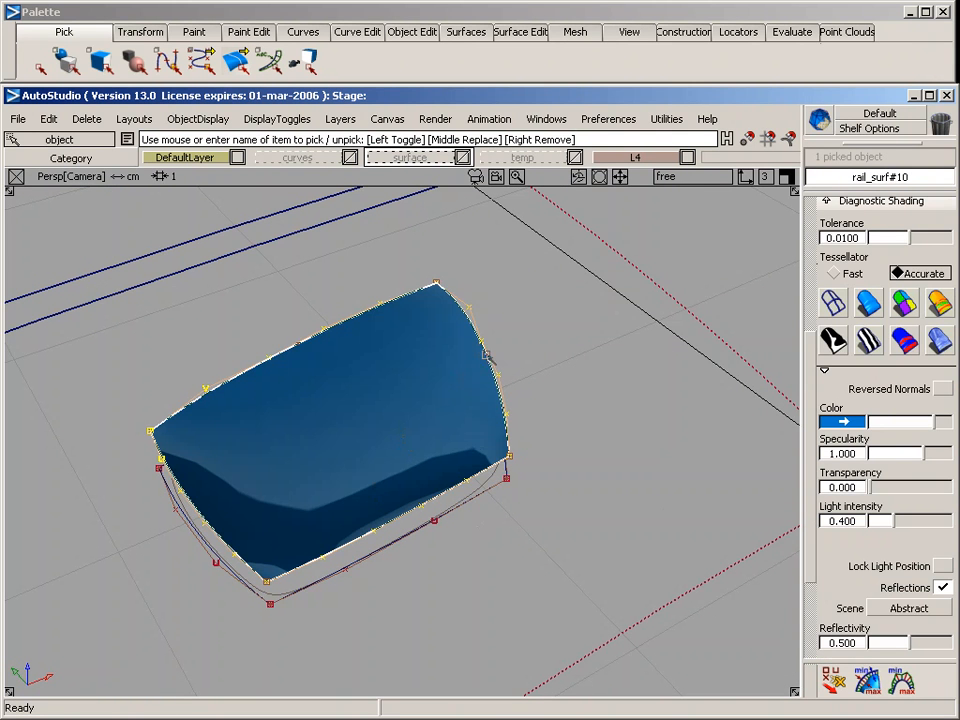
{"action": "left_click_drag", "start_coordinate": [553, 270], "coordinate": [452, 279], "text": "alt+shift"}
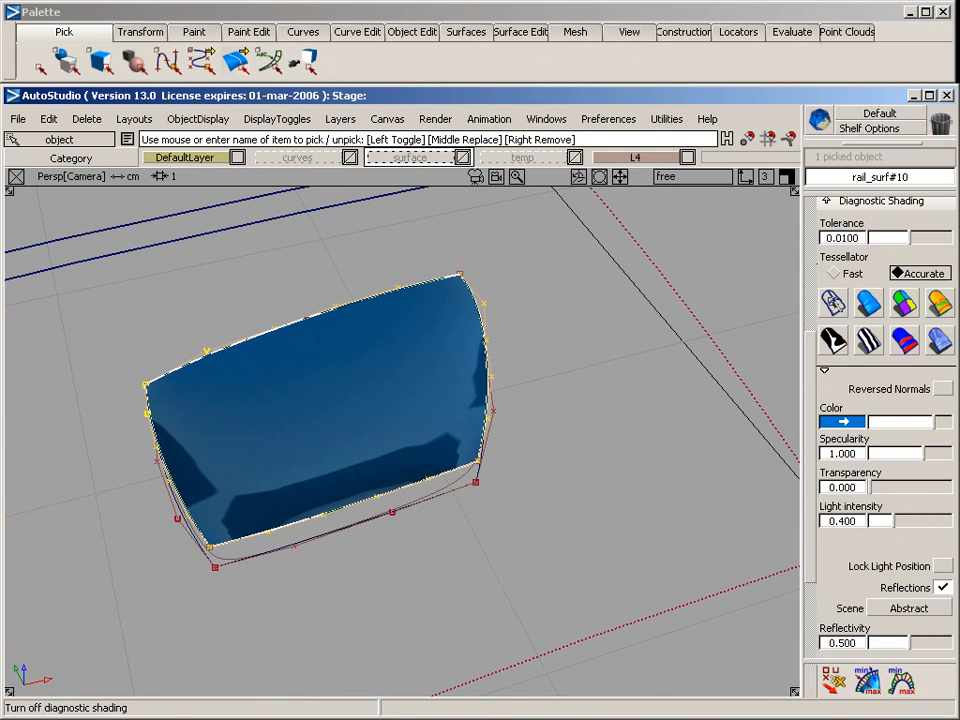
{"action": "left_click", "coordinate": [830, 302]}
Delete the four projected curves-on-surface around the birail surface
{"action": "left_click_drag", "start_coordinate": [197, 317], "coordinate": [86, 291], "text": "ctrl+shift"}
{"action": "left_click_drag", "start_coordinate": [64, 213], "coordinate": [457, 432]}
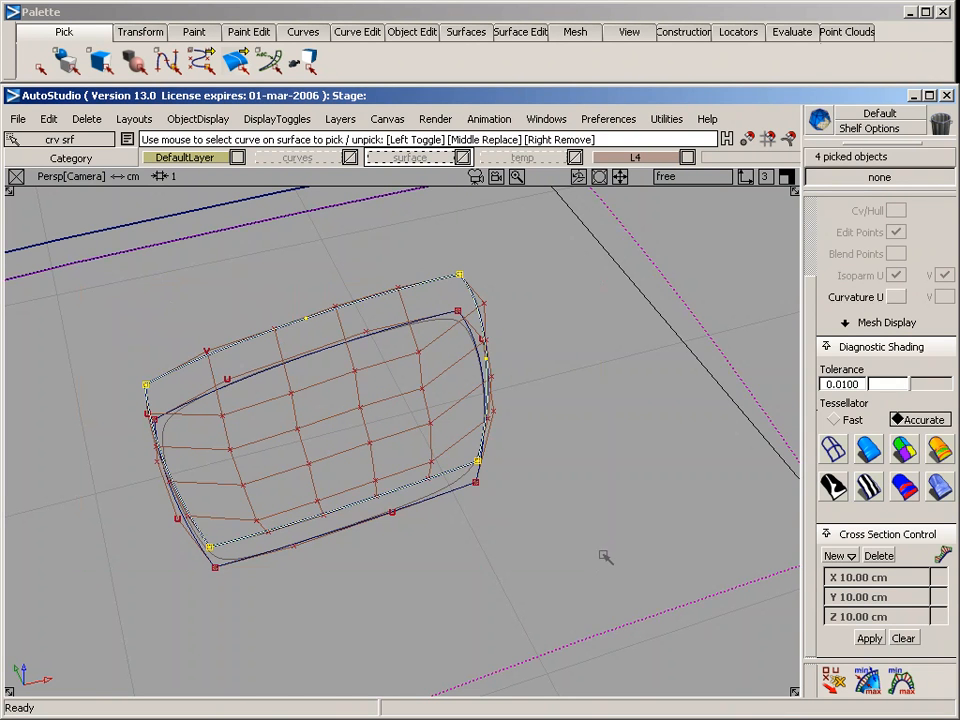
{"action": "key", "text": "Delete"}
{"action": "key", "text": "Return"}
Intersect the birail surface with the square surface to create curves-on-surface along their shared boundary
{"action": "left_click_drag", "start_coordinate": [371, 214], "coordinate": [371, 330], "text": "ctrl+shift"}
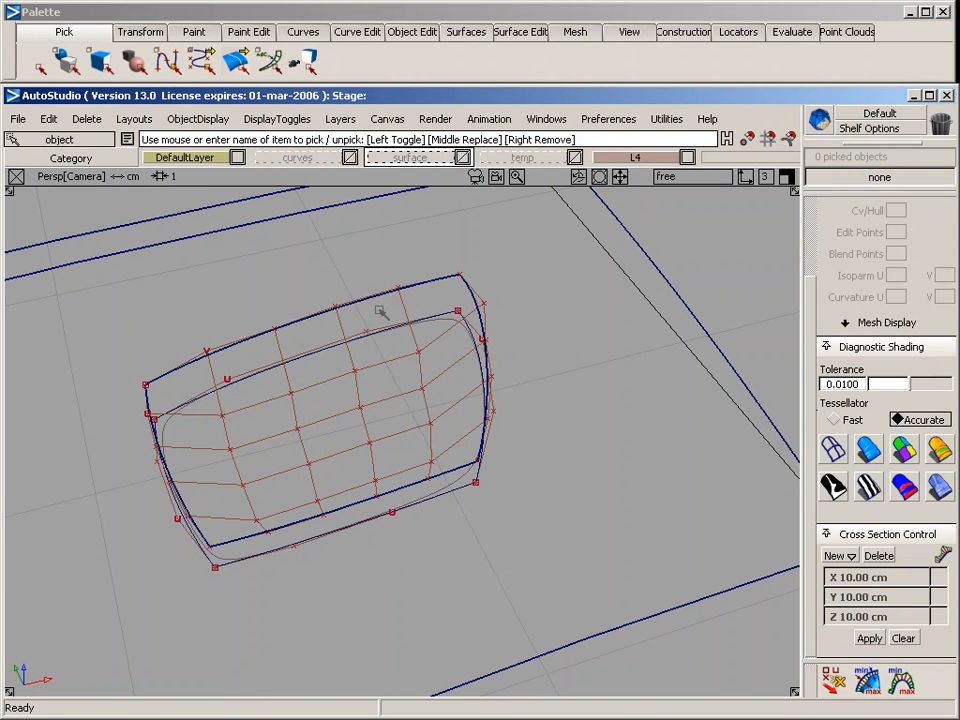
{"action": "left_click", "coordinate": [420, 305]}
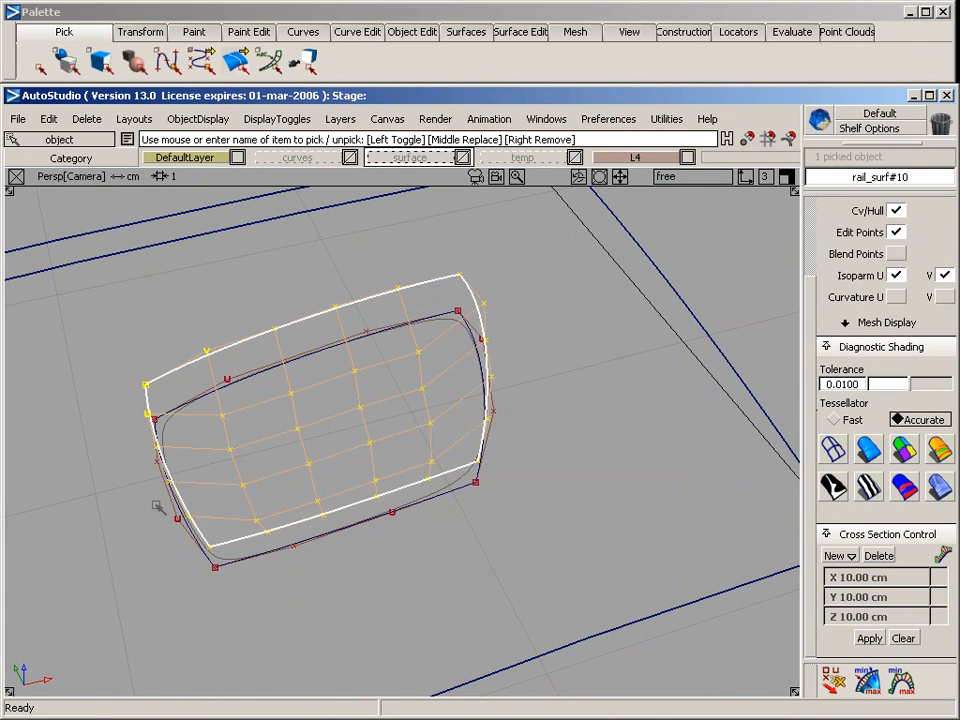
{"action": "left_click", "coordinate": [520, 31]}
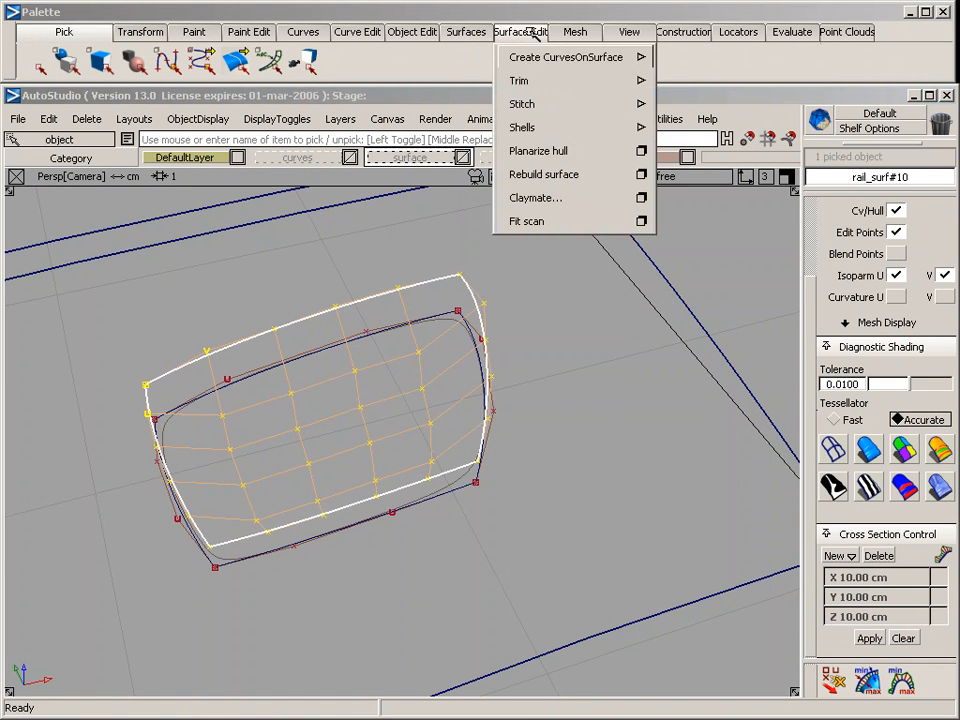
{"action": "mouse_move", "coordinate": [525, 58]}
{"action": "left_click", "coordinate": [724, 105]}
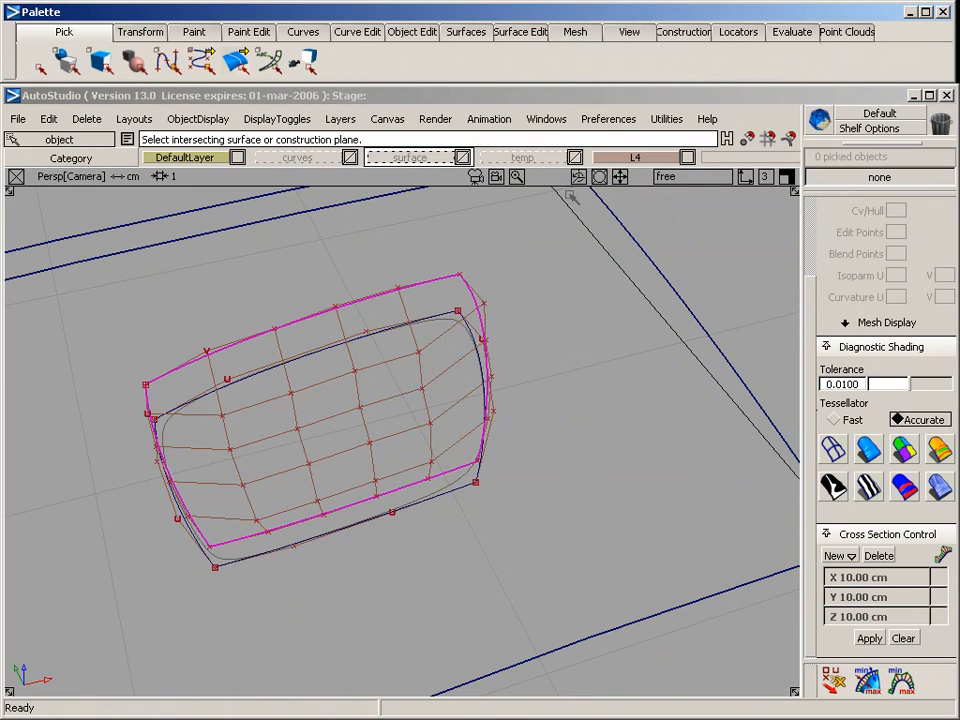
{"action": "left_click", "coordinate": [608, 208]}
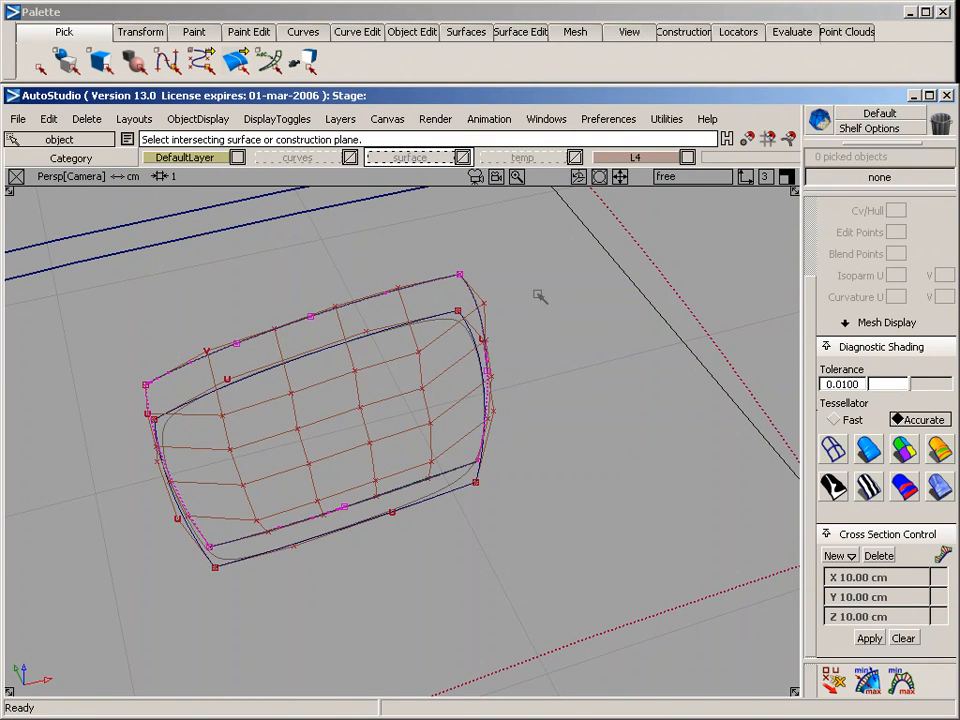
{"action": "mouse_move", "coordinate": [225, 417]}
{"action": "left_mouse_down", "text": "ctrl+shift"}
{"action": "mouse_move", "coordinate": [225, 298]}
{"action": "mouse_move", "coordinate": [162, 257]}
{"action": "mouse_move", "coordinate": [316, 385]}
{"action": "left_mouse_up", "text": "ctrl+shift"}
{"action": "middle_click_drag", "start_coordinate": [454, 301], "coordinate": [496, 343]}
{"action": "middle_click_drag", "start_coordinate": [461, 394], "coordinate": [519, 434]}
{"action": "middle_click_drag", "start_coordinate": [422, 456], "coordinate": [435, 538]}
{"action": "middle_click_drag", "start_coordinate": [302, 505], "coordinate": [303, 546]}
{"action": "middle_click", "coordinate": [275, 648]}
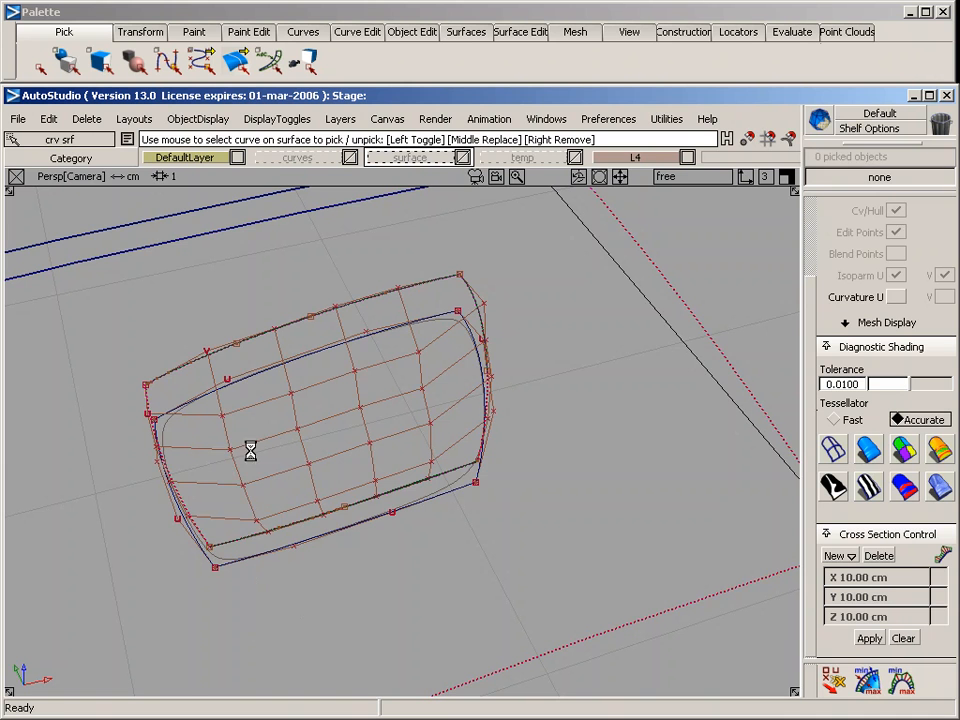
Select the corner CVs of the birail surface
{"action": "left_click_drag", "start_coordinate": [90, 370], "coordinate": [126, 370], "text": "ctrl+shift"}
{"action": "left_click_drag", "start_coordinate": [126, 366], "coordinate": [161, 400]}
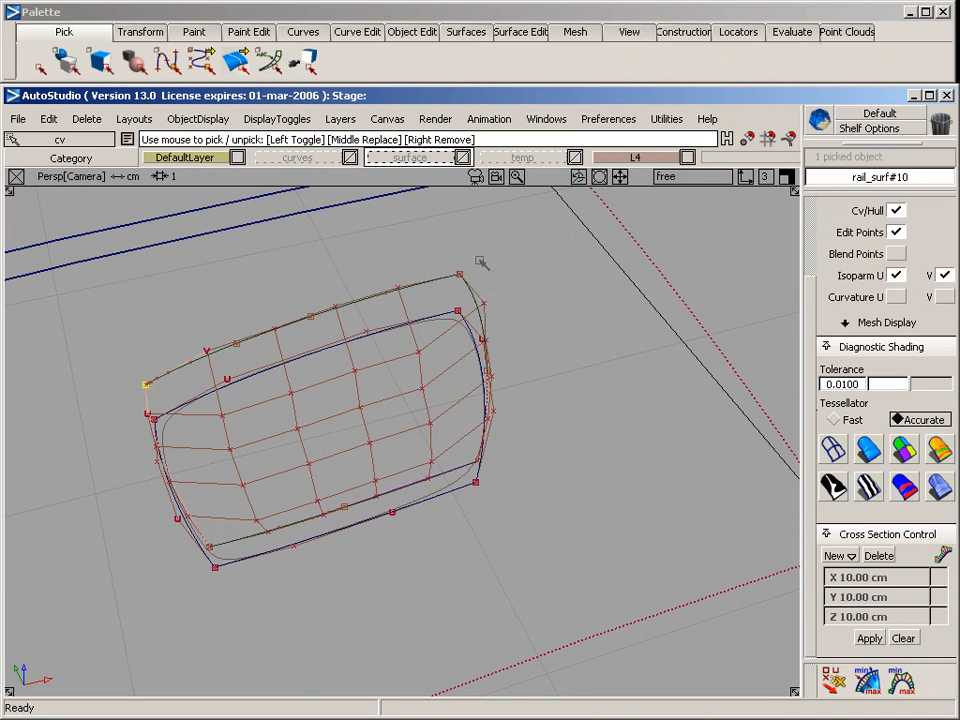
{"action": "left_click_drag", "start_coordinate": [479, 261], "coordinate": [450, 284]}
{"action": "left_click_drag", "start_coordinate": [193, 543], "coordinate": [242, 590]}
Raise the birail surface's four corner CVs slightly in the side view to round off the intersection outline's corners, and clear the selection
{"action": "key", "text": "F9"}
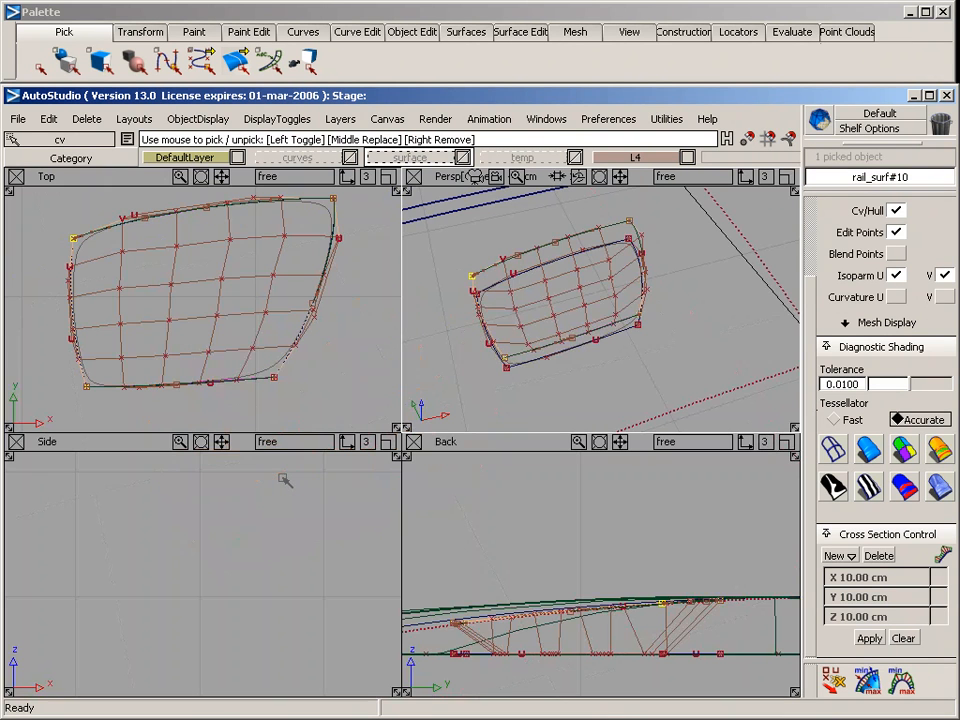
{"action": "middle_click_drag", "start_coordinate": [320, 275], "coordinate": [315, 287], "text": "alt+shift"}
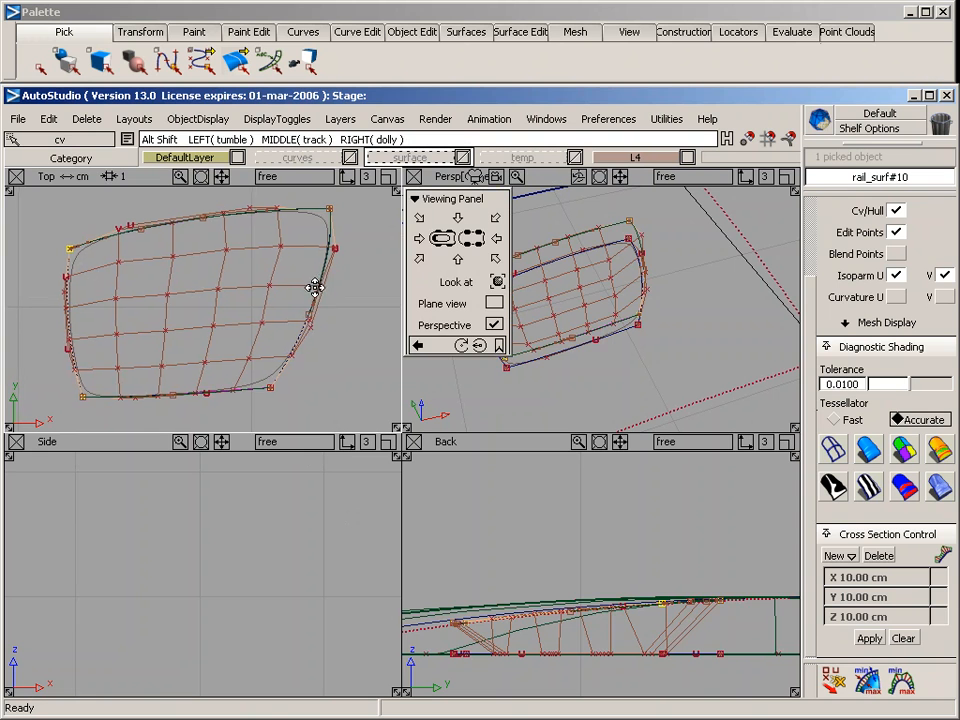
{"action": "right_click_drag", "start_coordinate": [260, 300], "coordinate": [285, 309], "text": "alt+shift"}
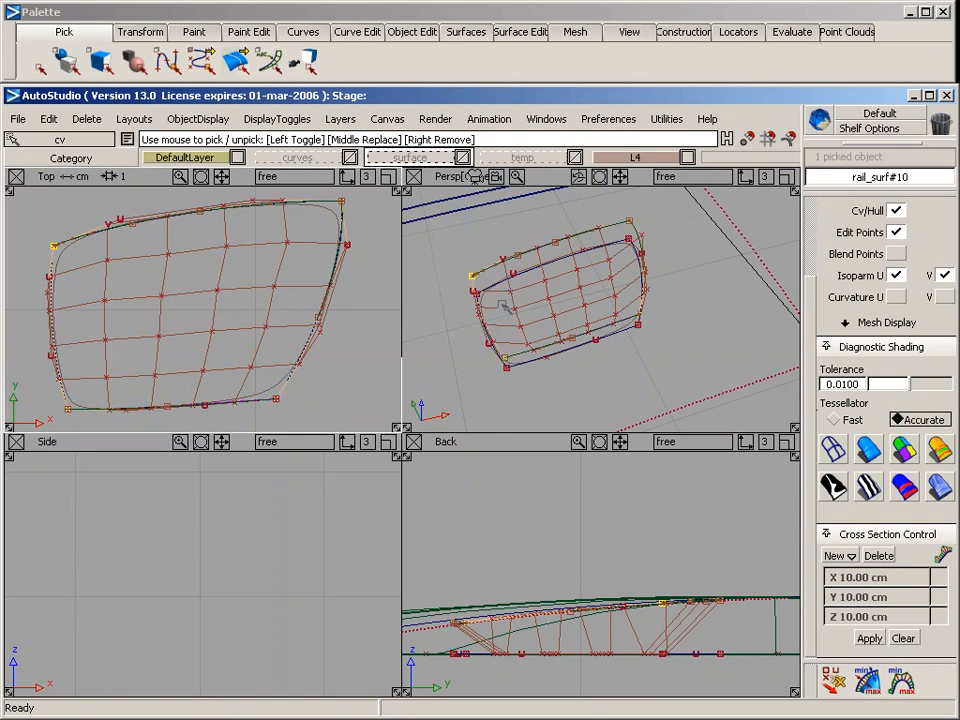
{"action": "right_click_drag", "start_coordinate": [458, 535], "coordinate": [531, 530], "text": "alt+shift"}
{"action": "middle_click_drag", "start_coordinate": [531, 529], "coordinate": [608, 482], "text": "alt+shift"}
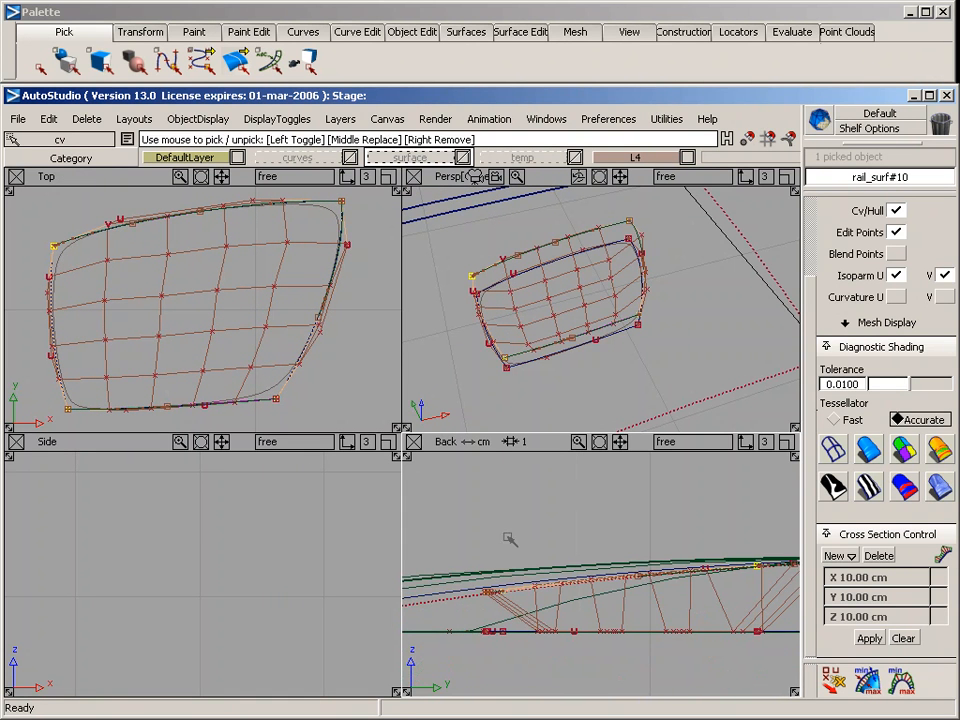
{"action": "middle_click_drag", "start_coordinate": [195, 582], "coordinate": [211, 428], "text": "alt+shift"}
{"action": "right_click_drag", "start_coordinate": [297, 573], "coordinate": [120, 622], "text": "alt+shift"}
{"action": "middle_click_drag", "start_coordinate": [120, 558], "coordinate": [13, 602], "text": "alt+shift"}
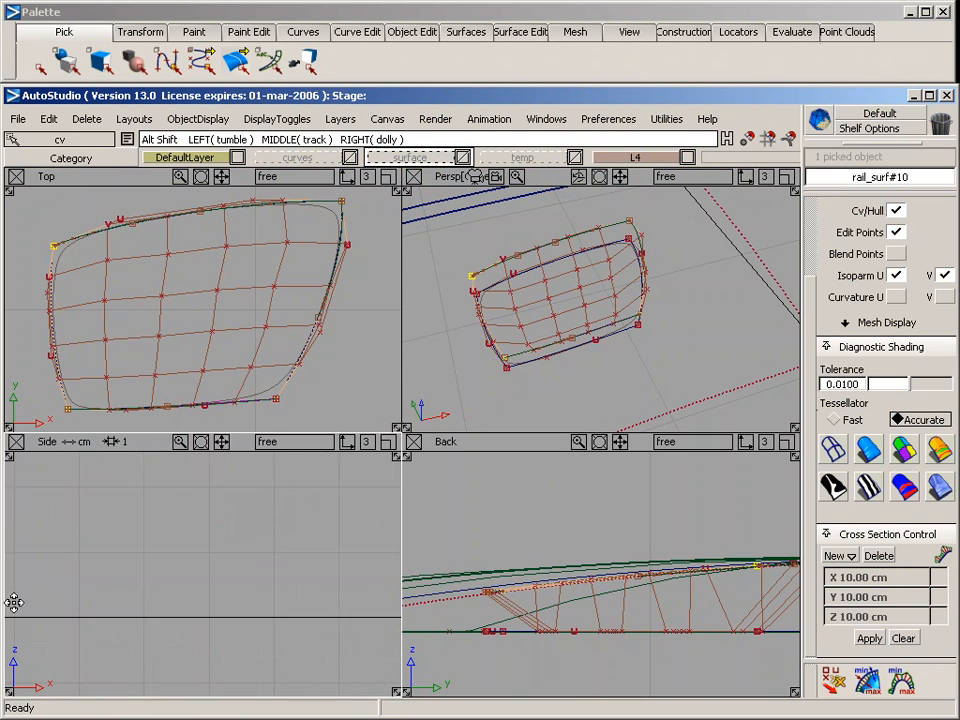
{"action": "right_click_drag", "start_coordinate": [230, 602], "coordinate": [75, 621], "text": "alt+shift"}
{"action": "middle_click_drag", "start_coordinate": [40, 628], "coordinate": [190, 605], "text": "alt+shift"}
{"action": "right_click_drag", "start_coordinate": [190, 607], "coordinate": [64, 624], "text": "alt+shift"}
{"action": "middle_click_drag", "start_coordinate": [25, 612], "coordinate": [199, 581], "text": "alt+shift"}
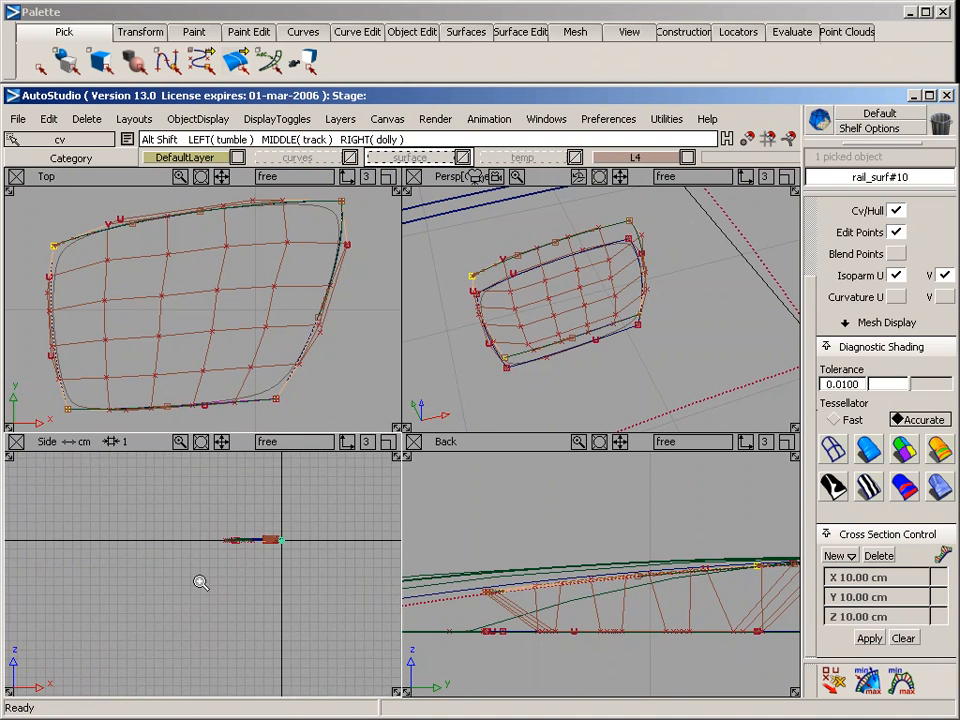
{"action": "right_click_drag", "start_coordinate": [202, 581], "coordinate": [379, 576], "text": "alt+shift"}
{"action": "middle_click_drag", "start_coordinate": [328, 550], "coordinate": [182, 615], "text": "alt+shift"}
{"action": "right_click_drag", "start_coordinate": [182, 615], "coordinate": [413, 594], "text": "alt+shift"}
{"action": "middle_click_drag", "start_coordinate": [329, 587], "coordinate": [201, 583], "text": "alt+shift"}
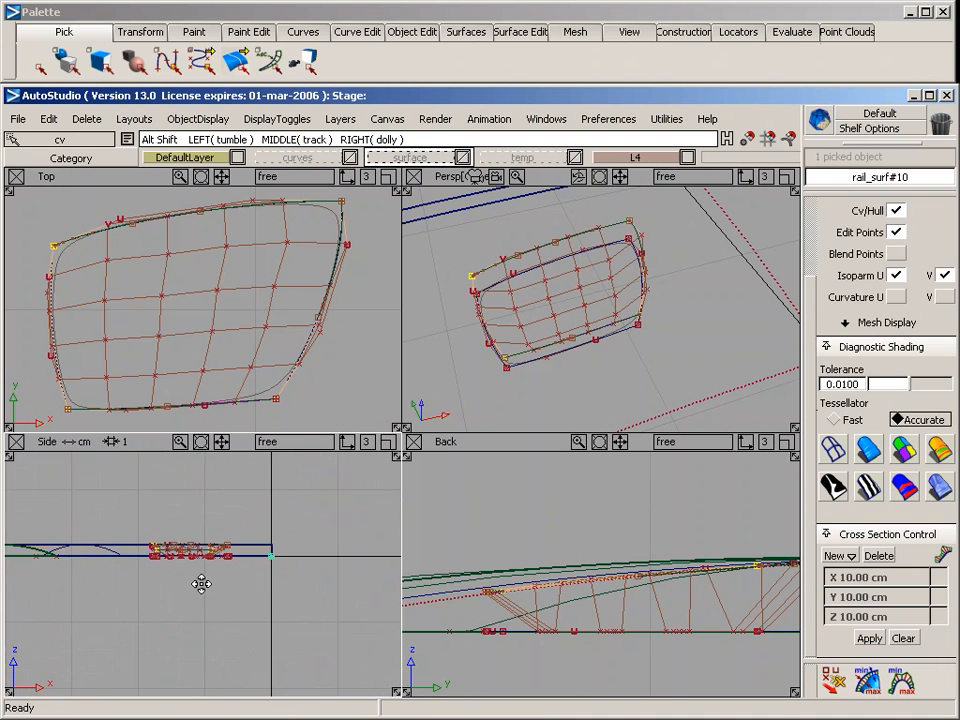
{"action": "right_click_drag", "start_coordinate": [207, 585], "coordinate": [430, 598], "text": "alt+shift"}
{"action": "middle_click_drag", "start_coordinate": [240, 597], "coordinate": [322, 637], "text": "alt+shift"}
{"action": "right_click_drag", "start_coordinate": [235, 636], "coordinate": [290, 636], "text": "alt+shift"}
{"action": "mouse_move", "coordinate": [271, 634]}
{"action": "middle_mouse_down", "text": "alt+shift"}
{"action": "mouse_move", "coordinate": [197, 631]}
{"action": "mouse_move", "coordinate": [213, 480]}
{"action": "middle_mouse_up", "text": "alt+shift"}
{"action": "right_click_drag", "start_coordinate": [210, 503], "coordinate": [209, 502]}
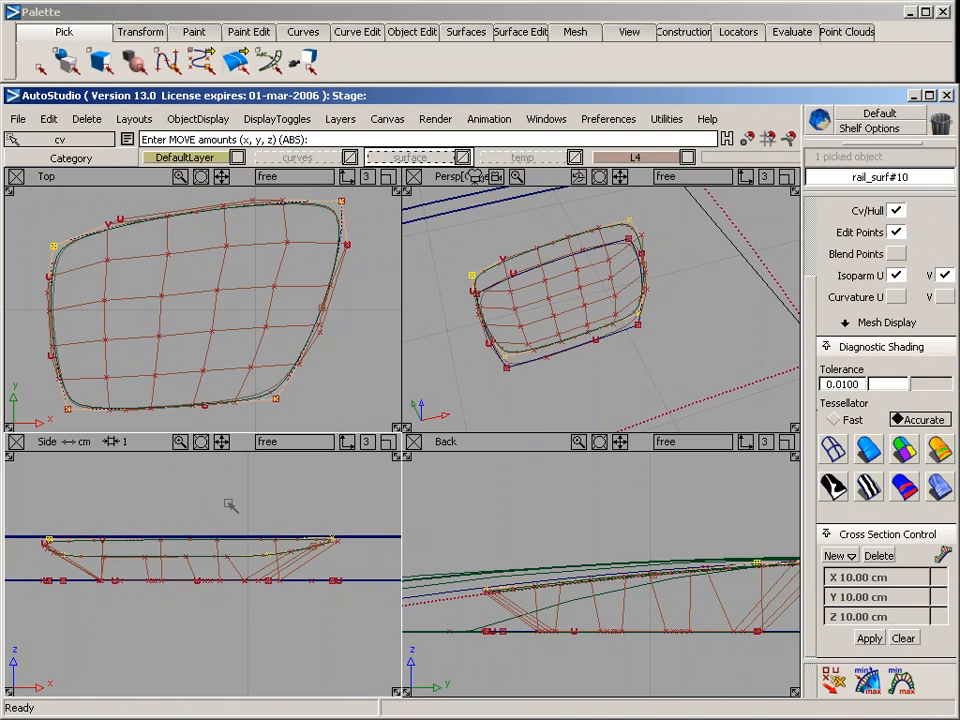
{"action": "right_click_drag", "start_coordinate": [230, 504], "coordinate": [229, 502]}
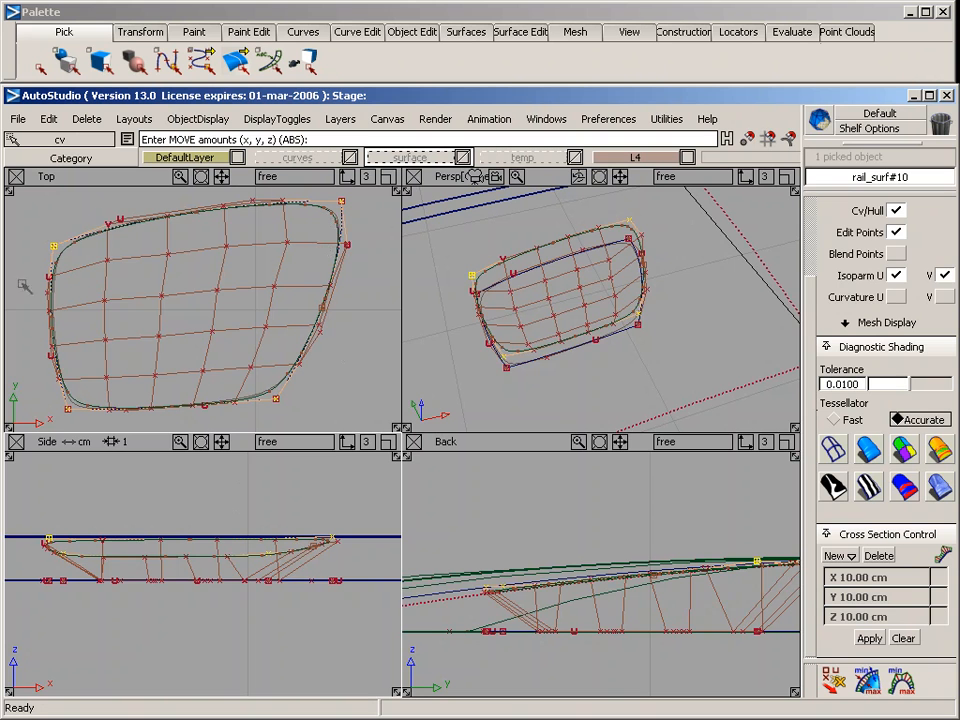
{"action": "left_click", "coordinate": [240, 387]}
Trim the birail surface and the square surface along their intersection, keeping the birail's inner region and the square surface's outer region
{"action": "key", "text": "F8"}
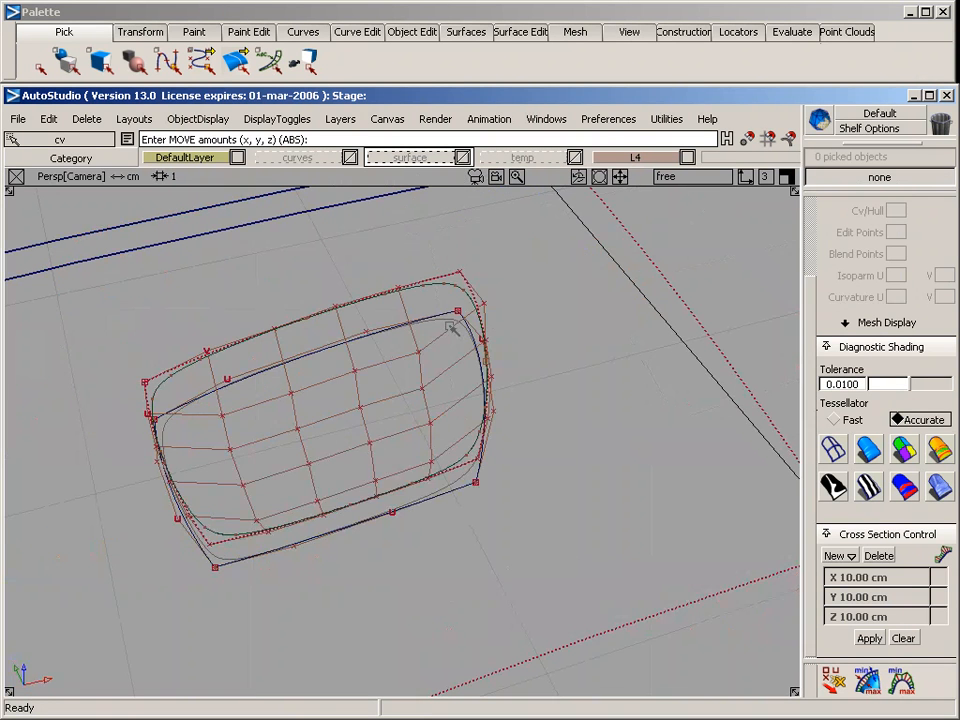
{"action": "left_click", "coordinate": [461, 298]}
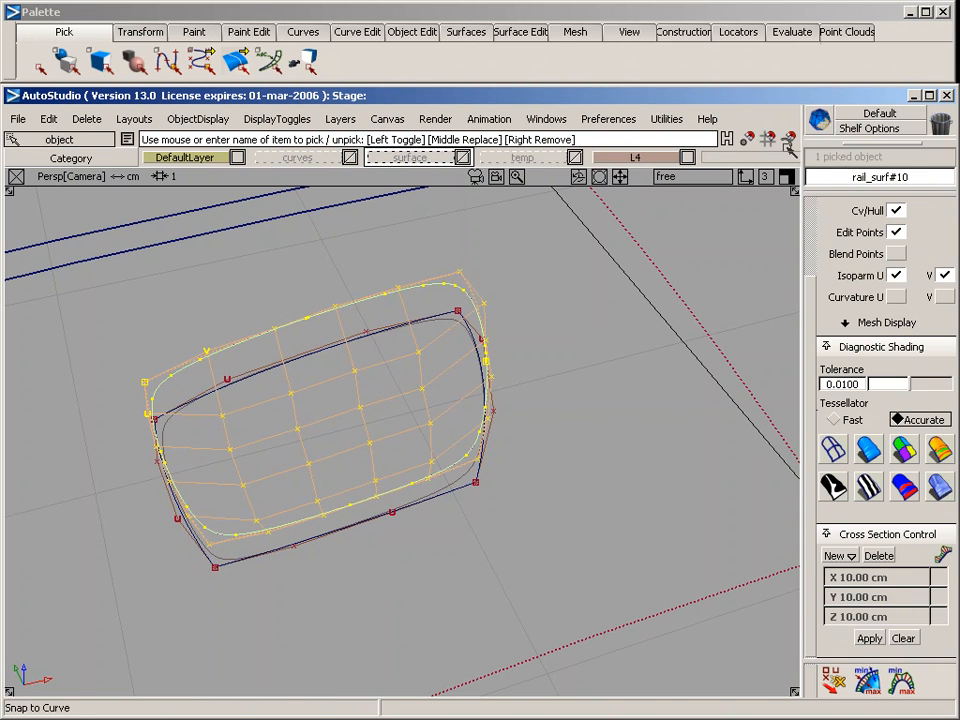
{"action": "left_click", "coordinate": [535, 32]}
{"action": "mouse_move", "coordinate": [591, 81]}
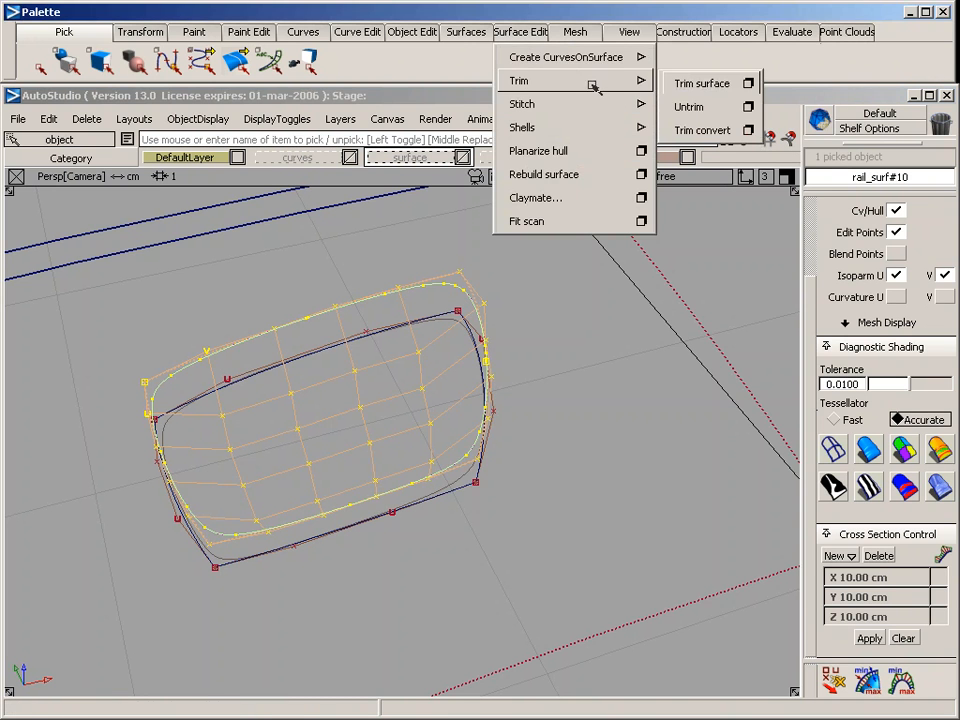
{"action": "left_click", "coordinate": [712, 82]}
{"action": "left_click", "coordinate": [338, 418]}
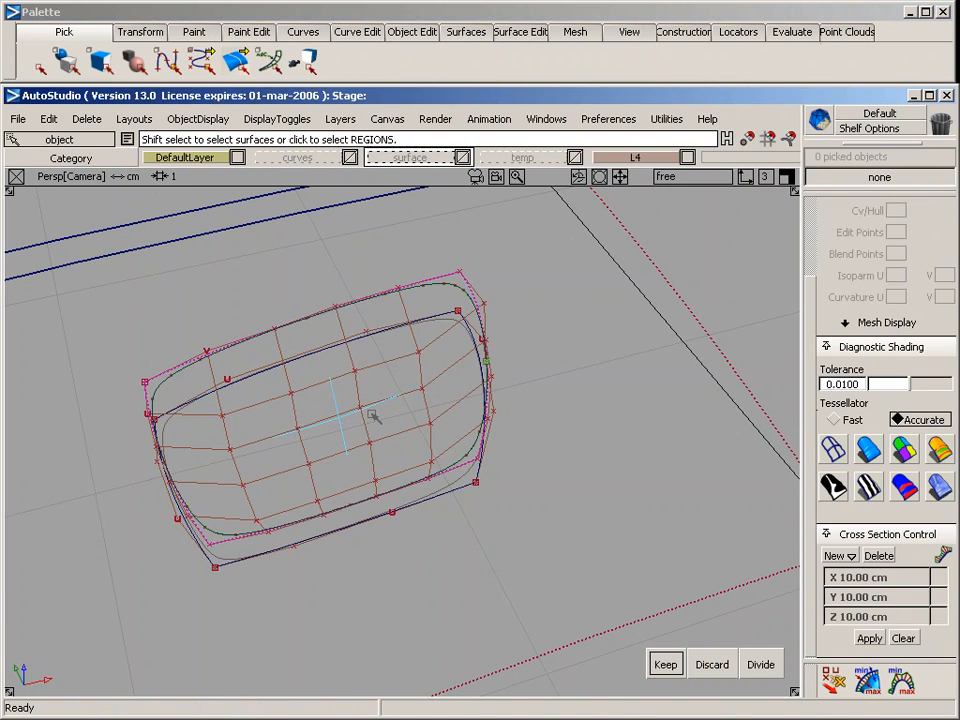
{"action": "key", "text": "space"}
{"action": "left_click", "coordinate": [570, 313]}
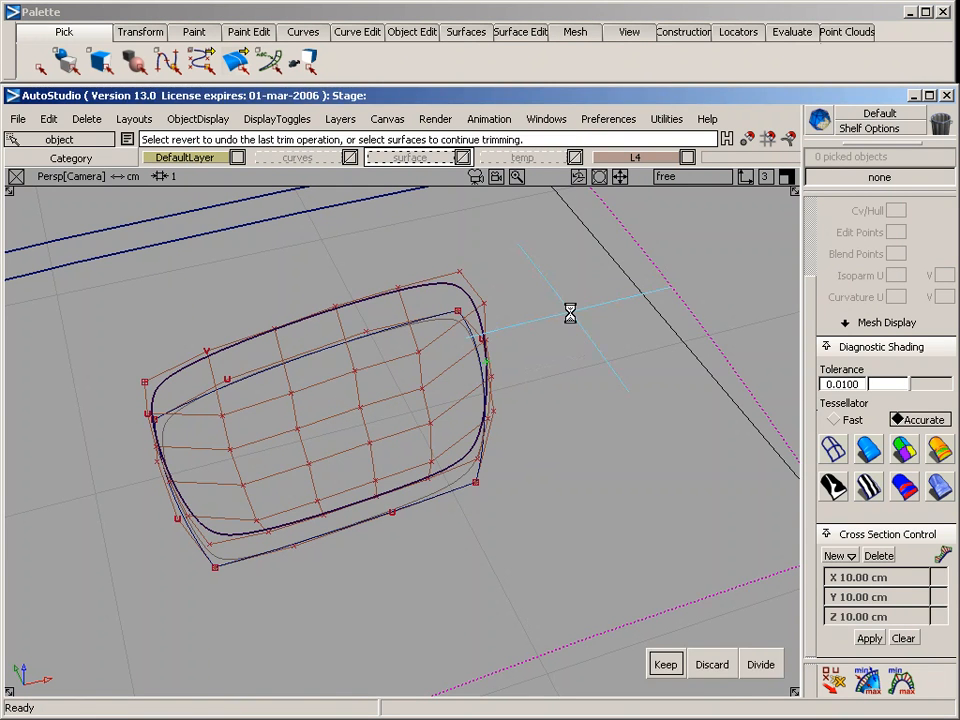
{"action": "key", "text": "space"}
Turn off the CV/hull and edit point display for the trimmed birail surface
{"action": "left_click_drag", "start_coordinate": [472, 236], "coordinate": [484, 289], "text": "ctrl+shift"}
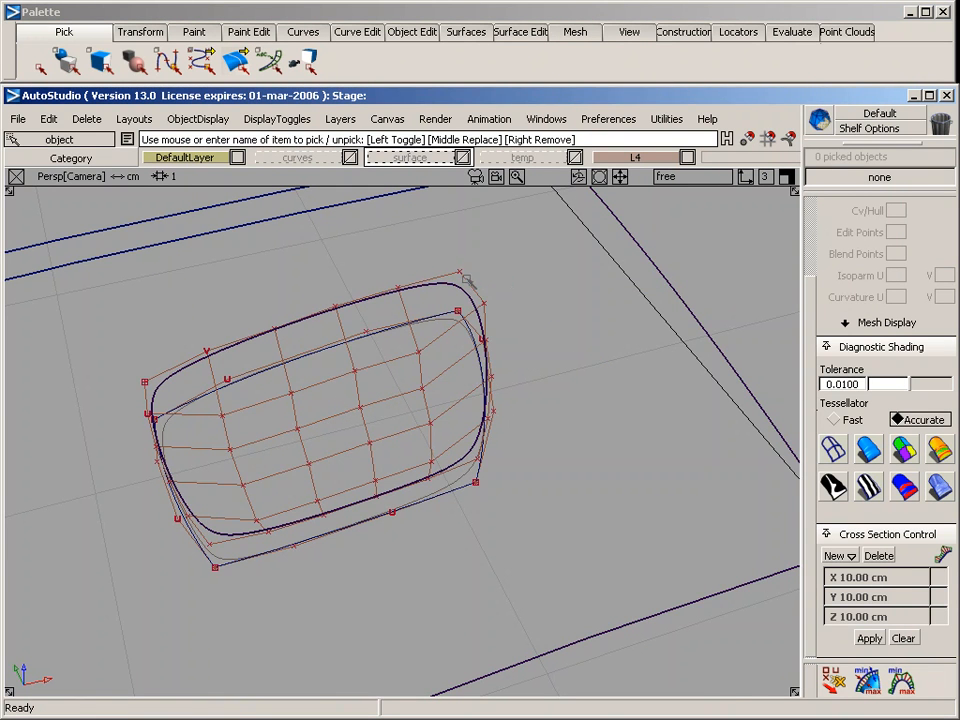
{"action": "left_click", "coordinate": [480, 296]}
{"action": "left_click", "coordinate": [894, 212]}
{"action": "left_click", "coordinate": [896, 232]}
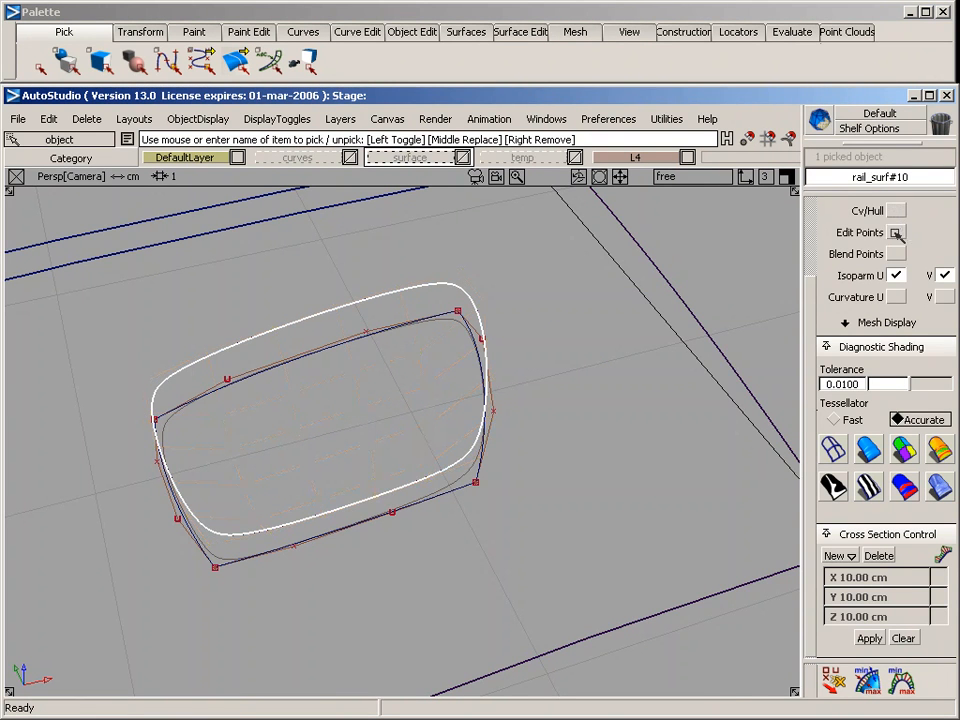
Apply diagnostic shading to the recess and all surrounding surfaces, and examine the blended shape from several angles
{"action": "left_click", "coordinate": [870, 449]}
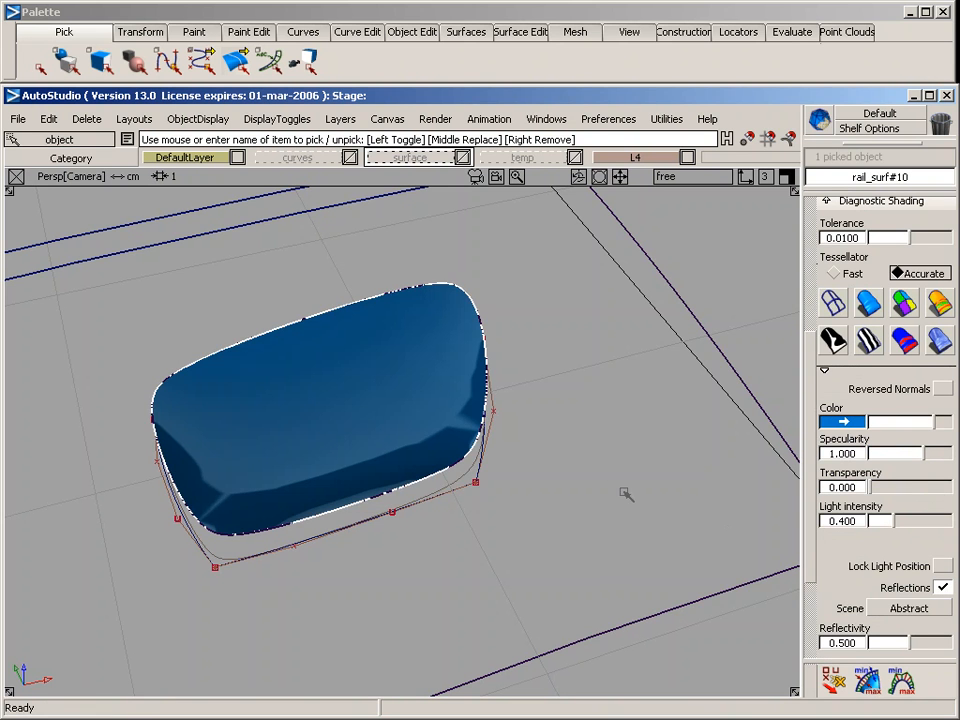
{"action": "left_click_drag", "start_coordinate": [620, 487], "coordinate": [609, 388], "text": "ctrl+shift"}
{"action": "left_click", "coordinate": [870, 295]}
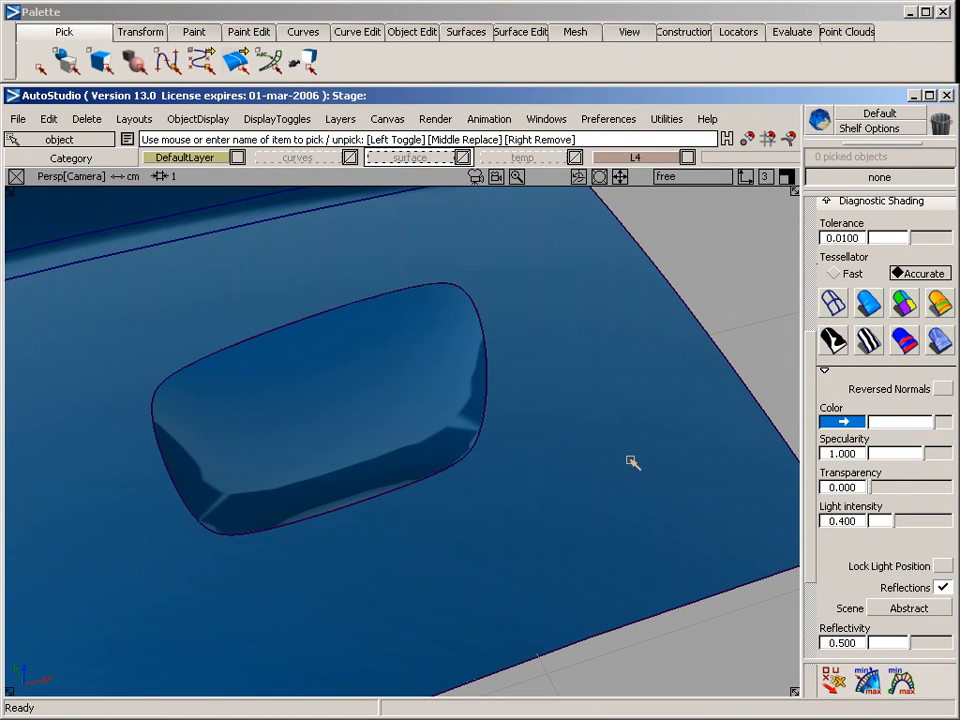
{"action": "left_click_drag", "start_coordinate": [358, 574], "coordinate": [572, 501], "text": "alt+shift"}
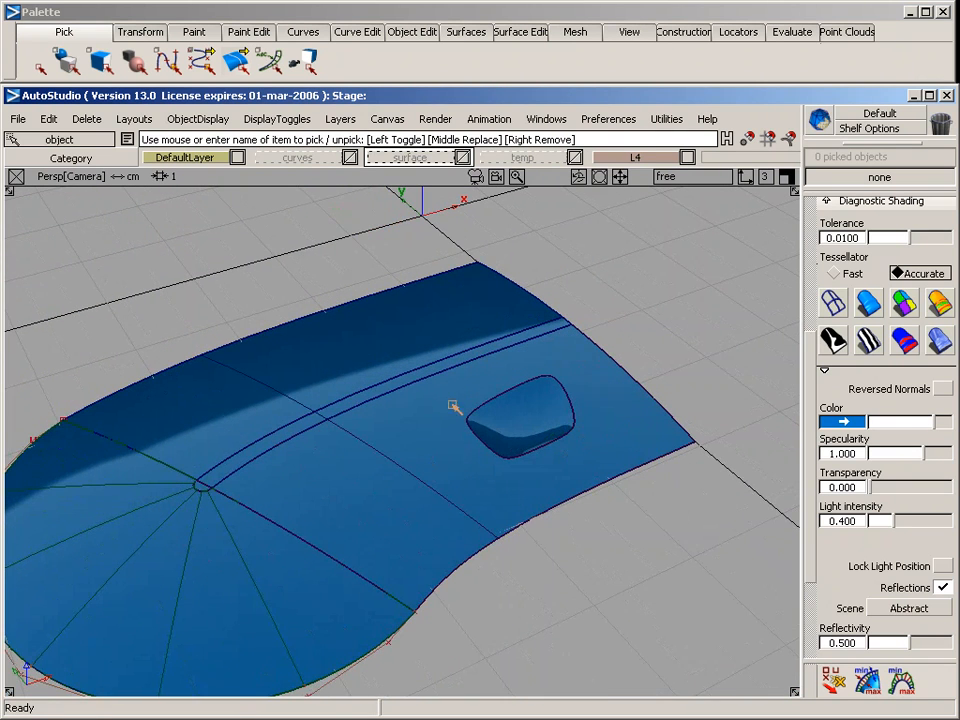
{"action": "left_click_drag", "start_coordinate": [665, 343], "coordinate": [625, 299], "text": "alt+shift"}
{"action": "left_click_drag", "start_coordinate": [615, 448], "coordinate": [619, 294], "text": "alt+shift"}
{"action": "left_click_drag", "start_coordinate": [415, 370], "coordinate": [498, 386], "text": "alt+shift"}
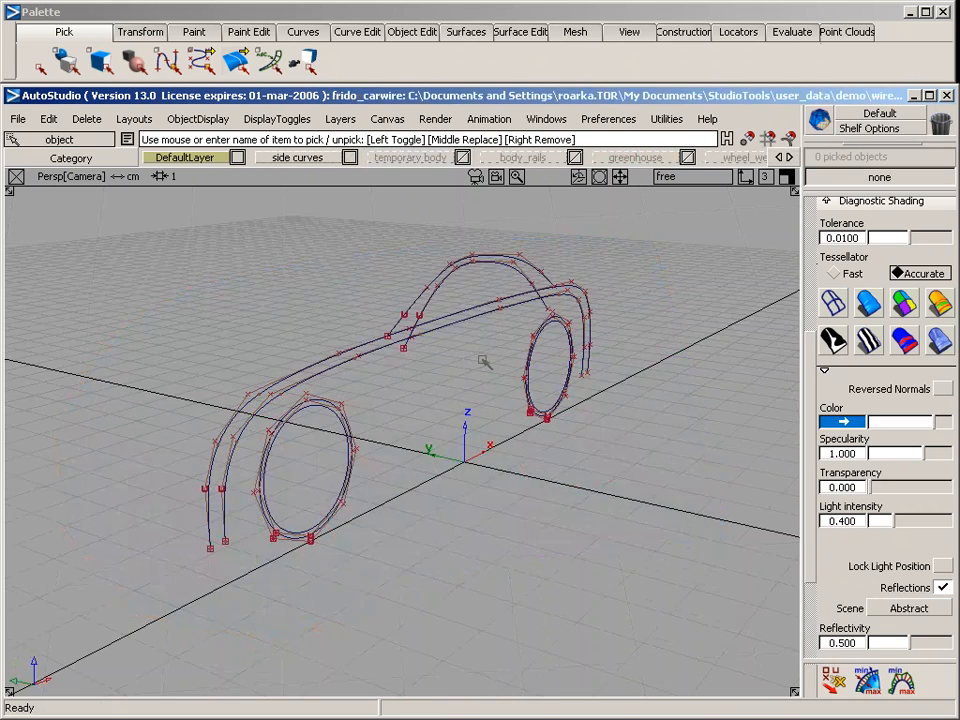
Select the outer body profile curve of the car wireframe in the side view
{"action": "key", "text": "alt+shift"}
{"action": "left_click_drag", "start_coordinate": [503, 380], "coordinate": [150, 330], "text": "alt+shift"}
{"action": "left_click_drag", "start_coordinate": [136, 255], "coordinate": [394, 437], "text": "alt+shift"}
{"action": "key", "text": "F6"}
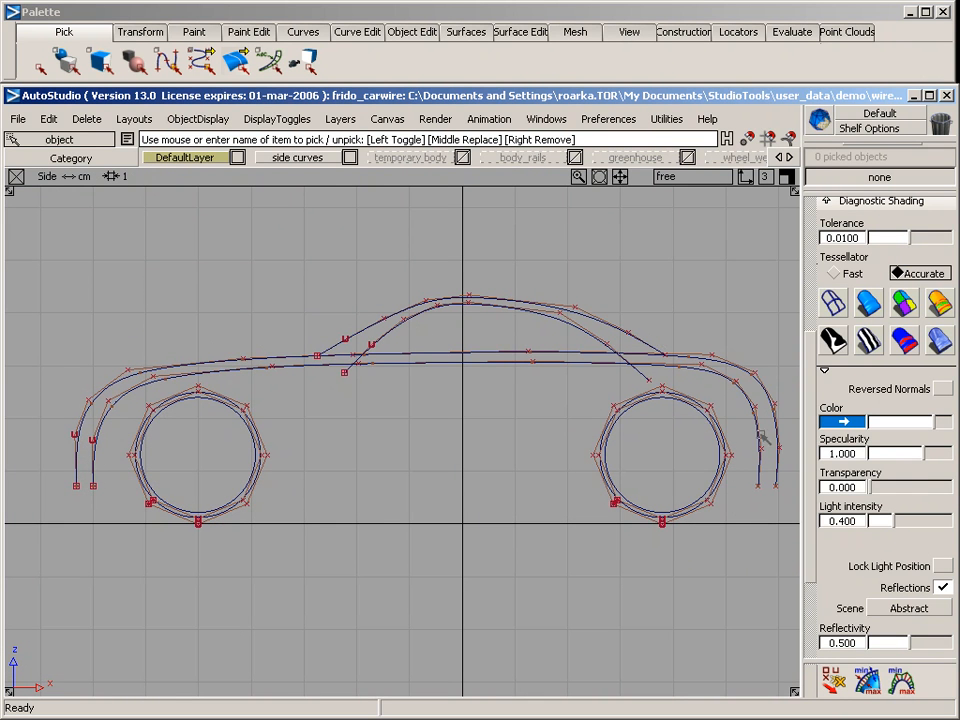
{"action": "left_click", "coordinate": [276, 355]}
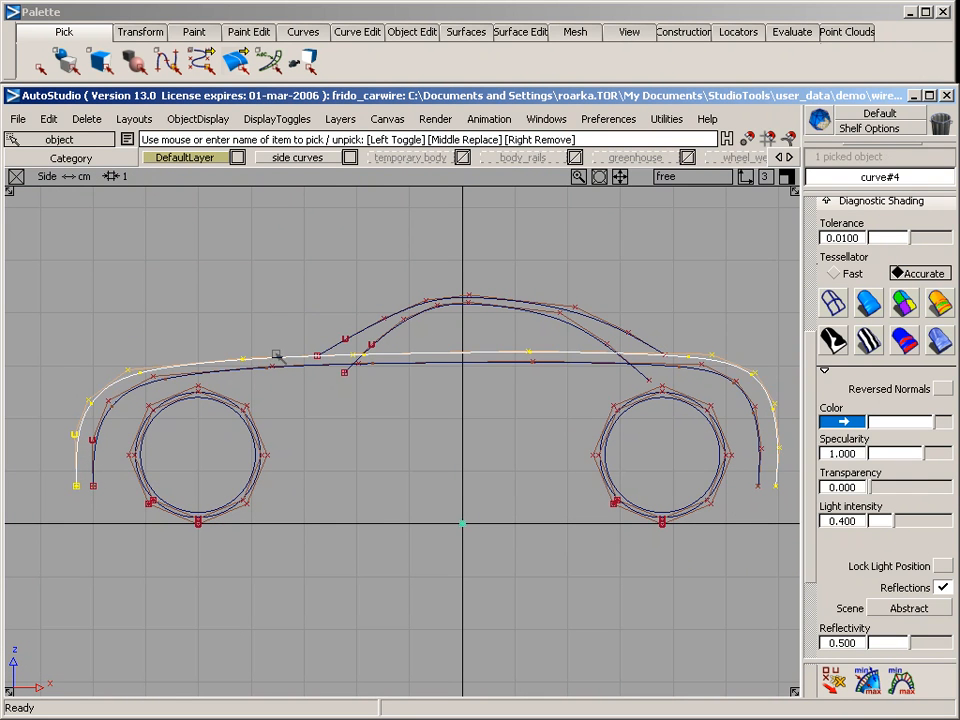
Examine the side curves by selecting the roof arcs, the inner body profile and the wheel circles in the side view
{"action": "left_click", "coordinate": [352, 340]}
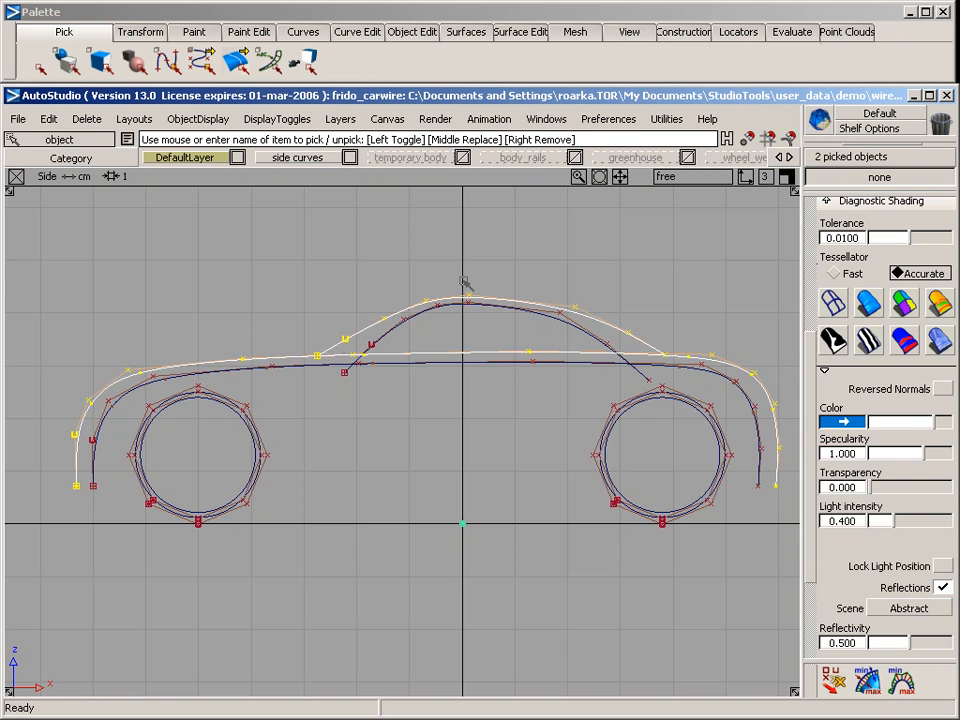
{"action": "middle_click", "coordinate": [312, 369]}
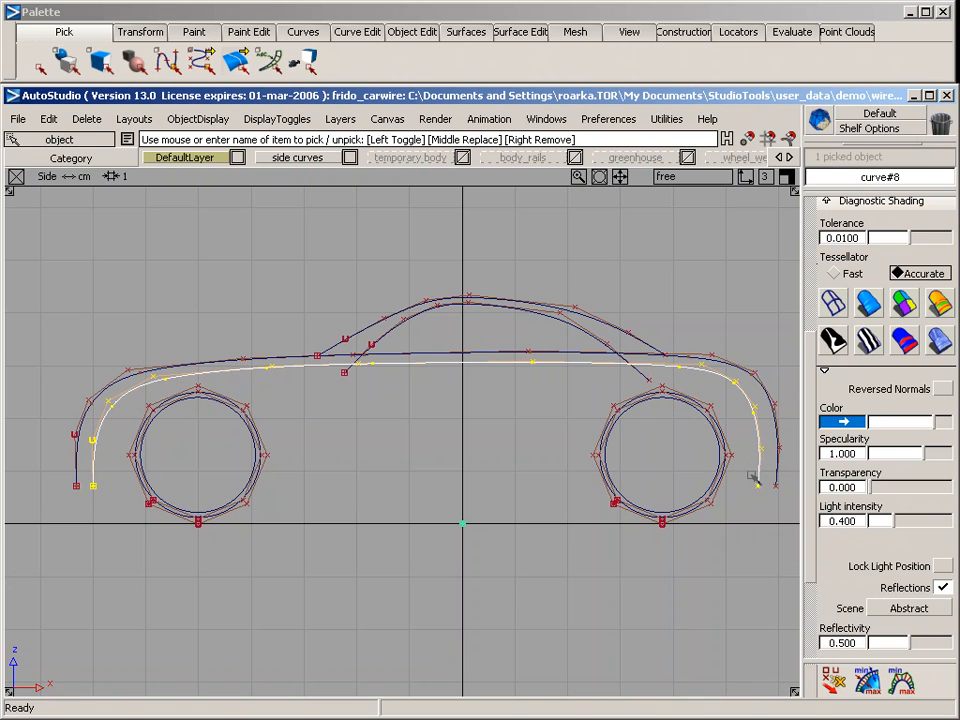
{"action": "middle_click", "coordinate": [400, 327]}
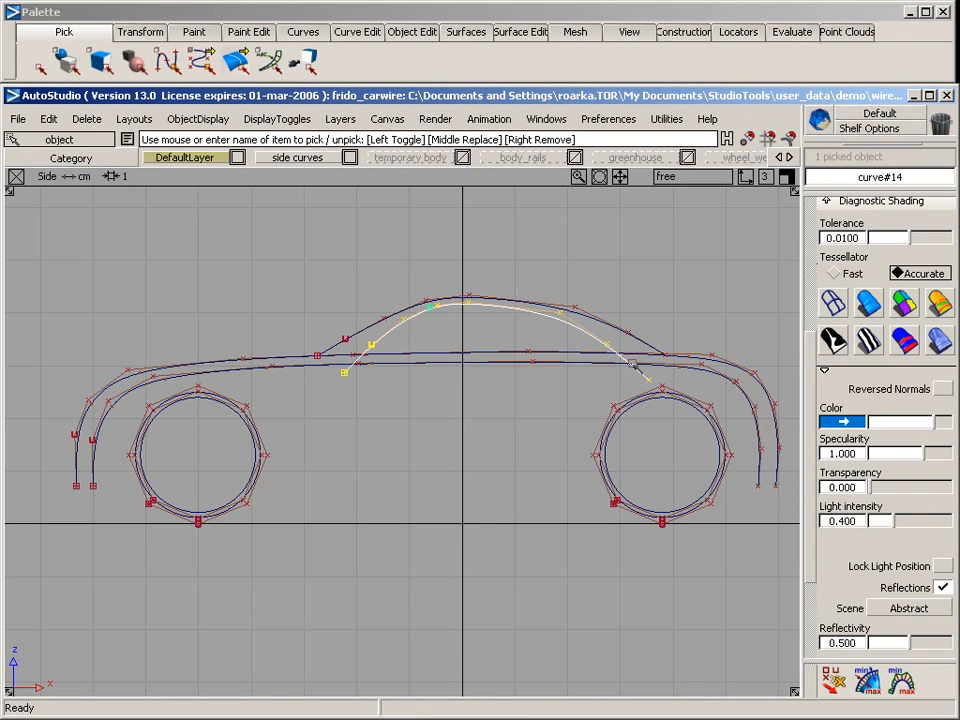
{"action": "middle_click_drag", "start_coordinate": [288, 431], "coordinate": [221, 443]}
{"action": "left_click_drag", "start_coordinate": [541, 428], "coordinate": [646, 448]}
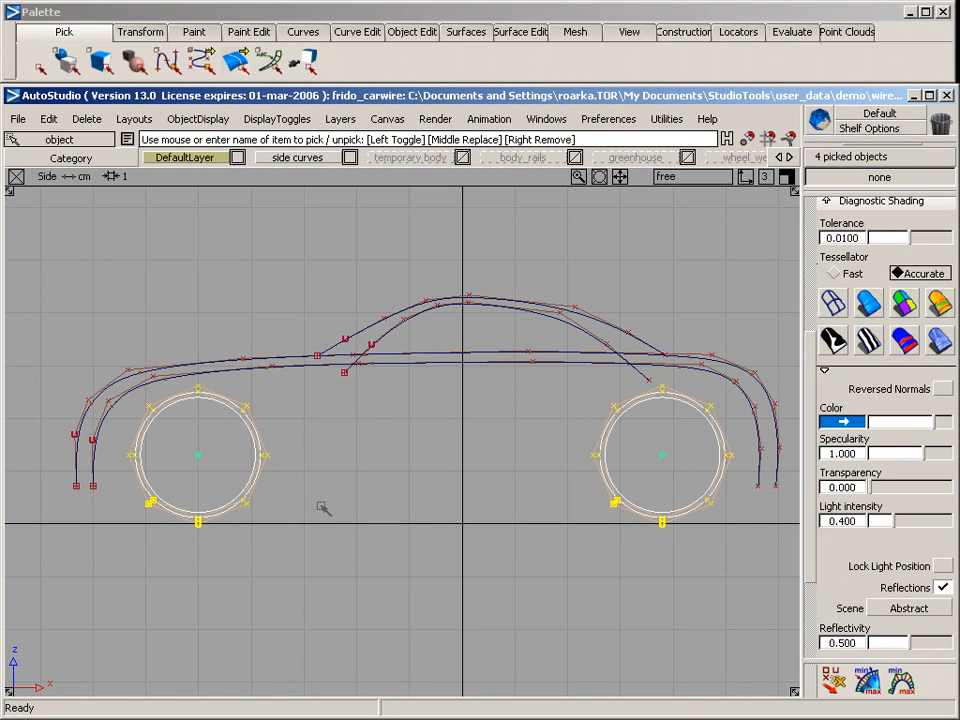
{"action": "mouse_move", "coordinate": [309, 507]}
{"action": "left_mouse_down", "text": "ctrl+shift"}
{"action": "mouse_move", "coordinate": [308, 399]}
{"action": "mouse_move", "coordinate": [598, 456]}
{"action": "mouse_move", "coordinate": [519, 430]}
{"action": "left_mouse_up", "text": "ctrl+shift"}
Make the temporary body layer visible and compare its curves with the inner body profile in the perspective view
{"action": "key", "text": "F8"}
{"action": "left_click", "coordinate": [411, 159]}
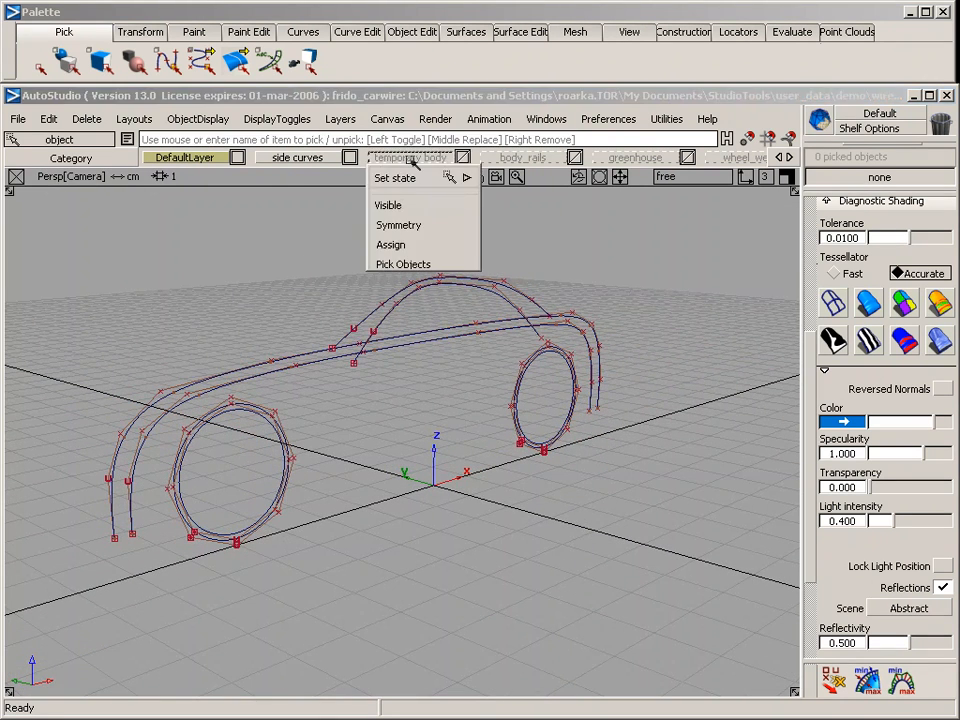
{"action": "left_click", "coordinate": [395, 205]}
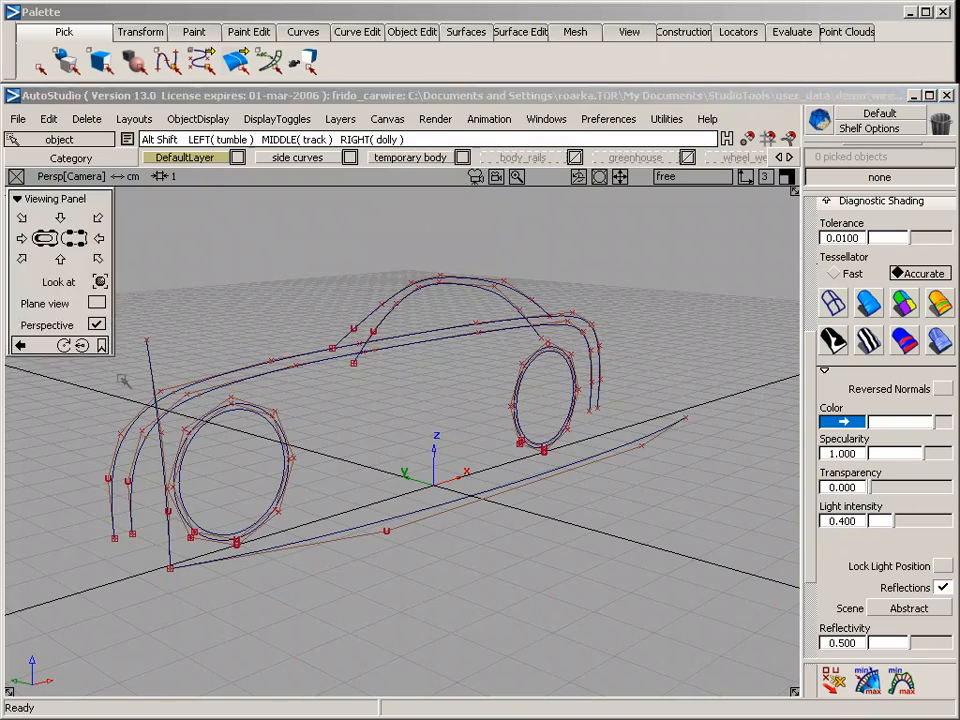
{"action": "left_click_drag", "start_coordinate": [102, 310], "coordinate": [432, 330], "text": "alt+shift"}
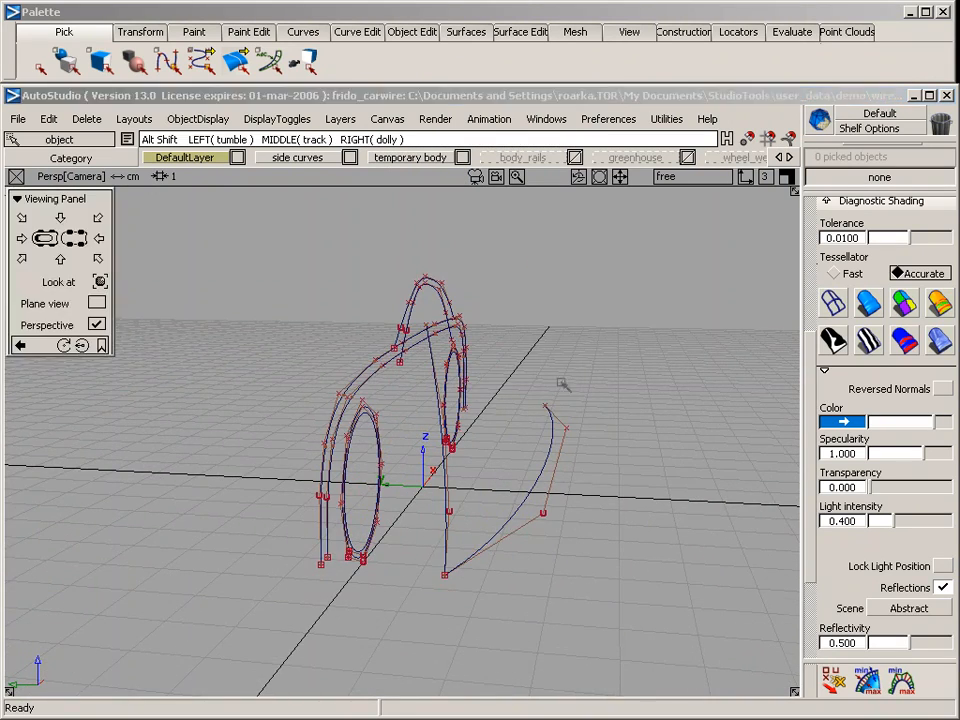
{"action": "left_click_drag", "start_coordinate": [300, 296], "coordinate": [292, 362], "text": "alt+shift"}
{"action": "left_click", "coordinate": [294, 368]}
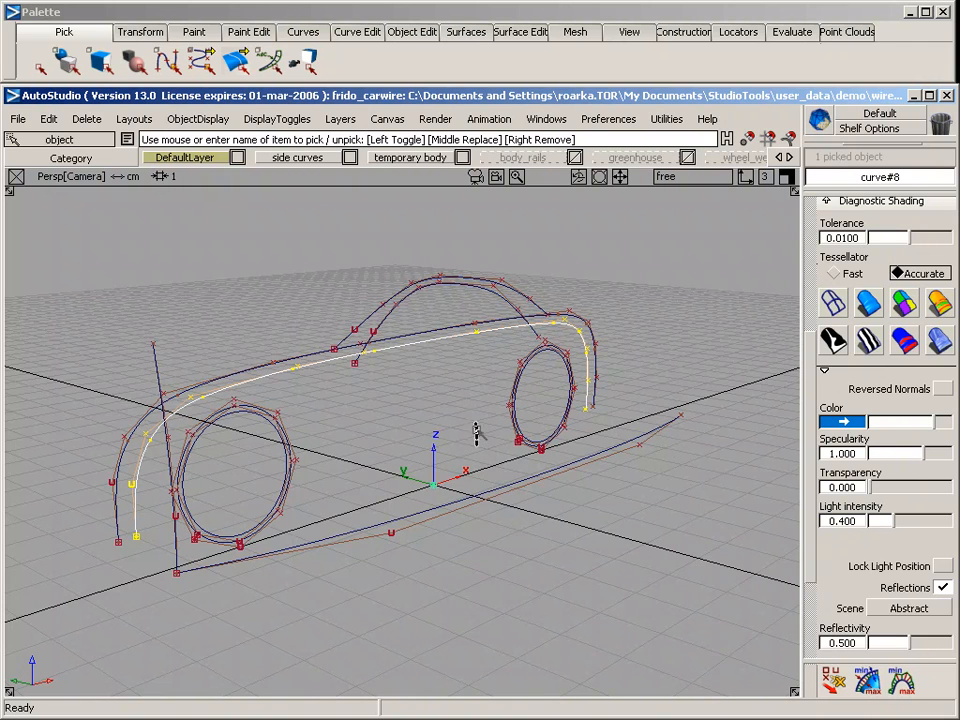
{"action": "left_click", "coordinate": [375, 446]}
{"action": "left_click_drag", "start_coordinate": [375, 446], "coordinate": [668, 403], "text": "alt+shift"}
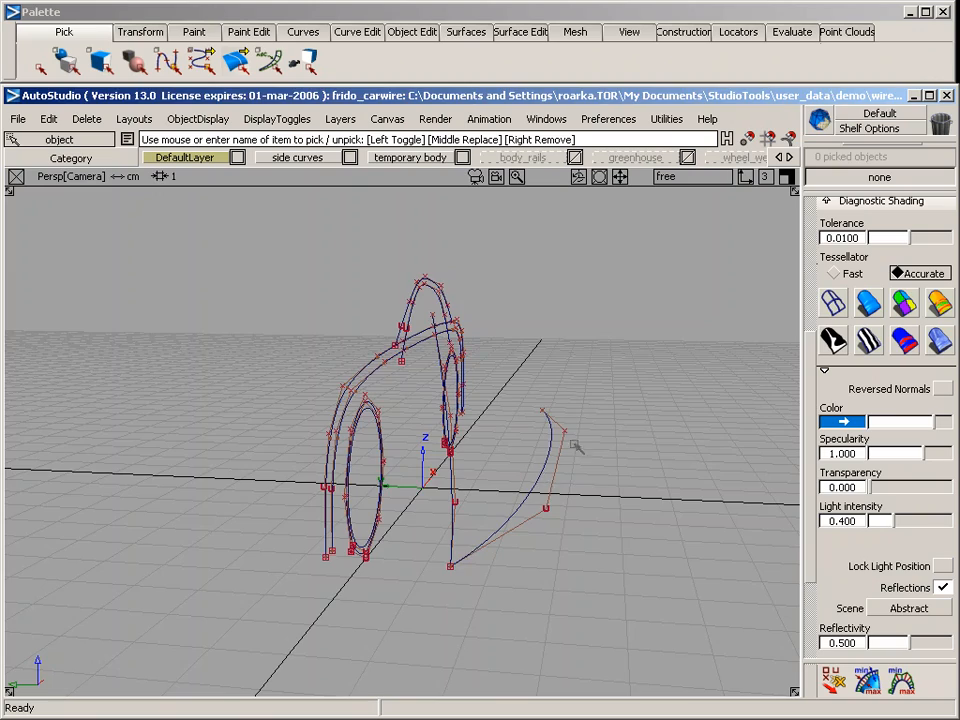
{"action": "left_click_drag", "start_coordinate": [636, 369], "coordinate": [386, 421], "text": "alt+shift"}
{"action": "mouse_move", "coordinate": [386, 421]}
{"action": "middle_mouse_down", "text": "alt+shift"}
{"action": "mouse_move", "coordinate": [446, 396]}
{"action": "mouse_move", "coordinate": [392, 420]}
{"action": "middle_mouse_up", "text": "alt+shift"}
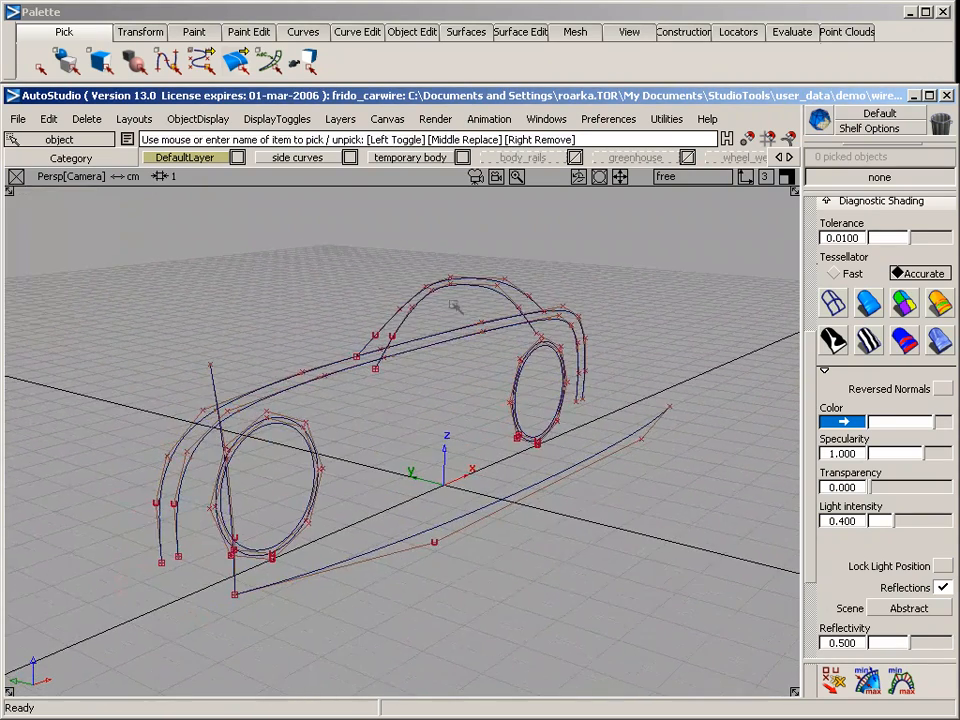
Set the Rail surface options to rail degree 3 and generation degree 3, and turn off Explicit Control
{"action": "left_click", "coordinate": [476, 32]}
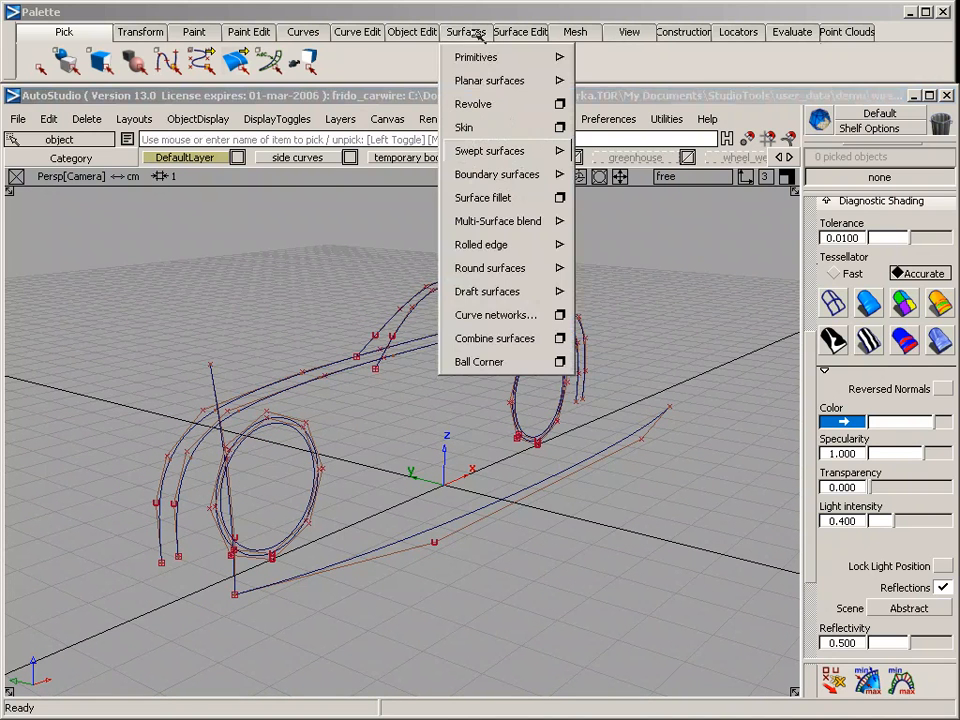
{"action": "mouse_move", "coordinate": [490, 151]}
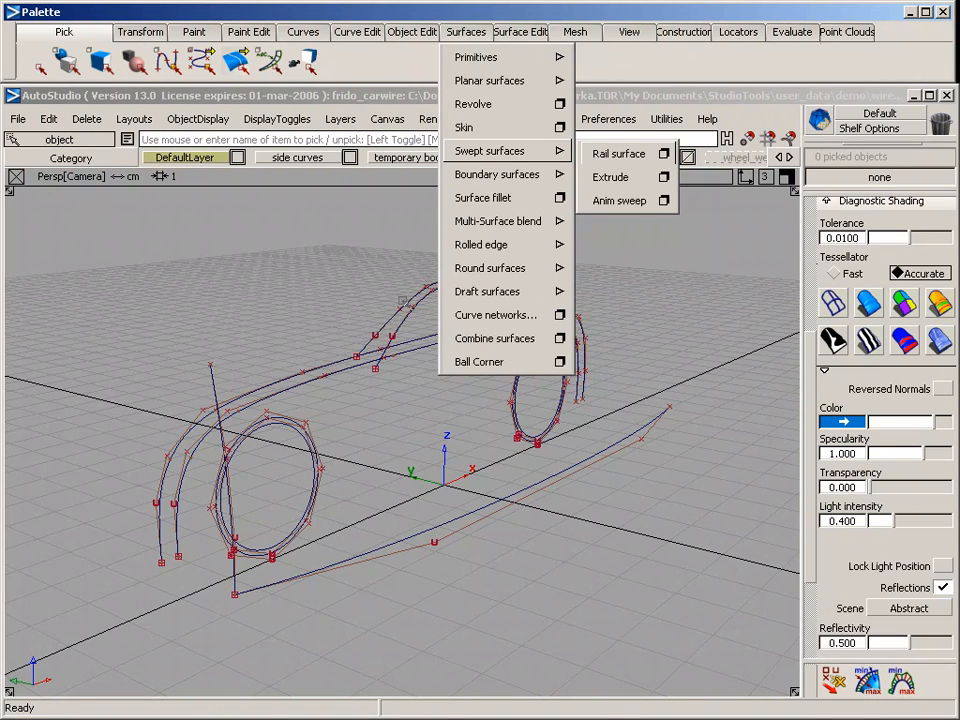
{"action": "left_click", "coordinate": [665, 155]}
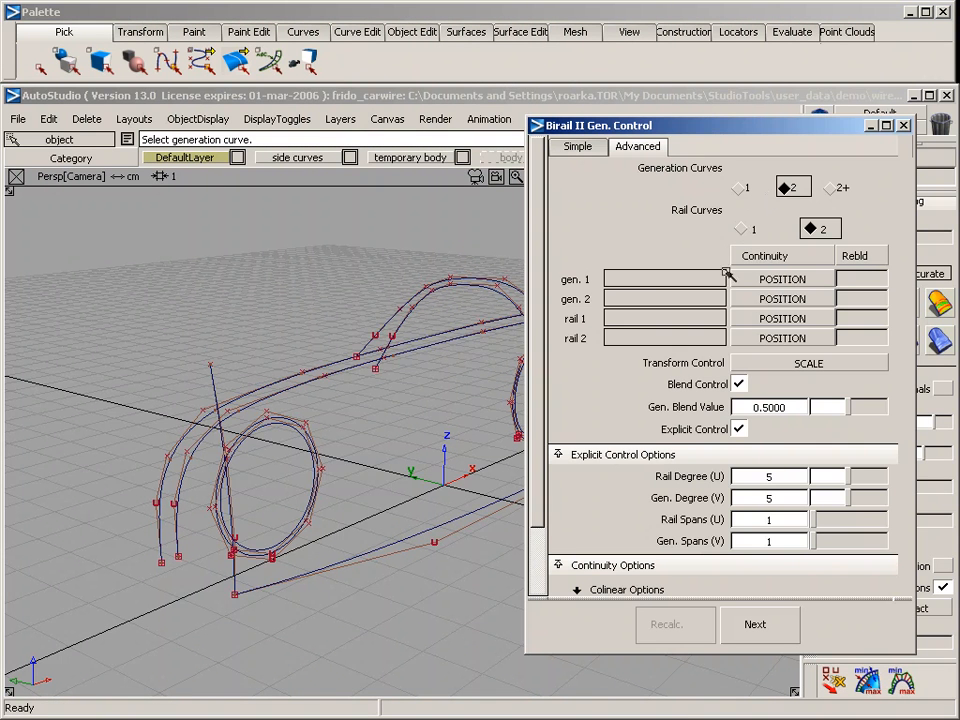
{"action": "left_click_drag", "start_coordinate": [778, 476], "coordinate": [750, 497]}
{"action": "type", "text": "33"}
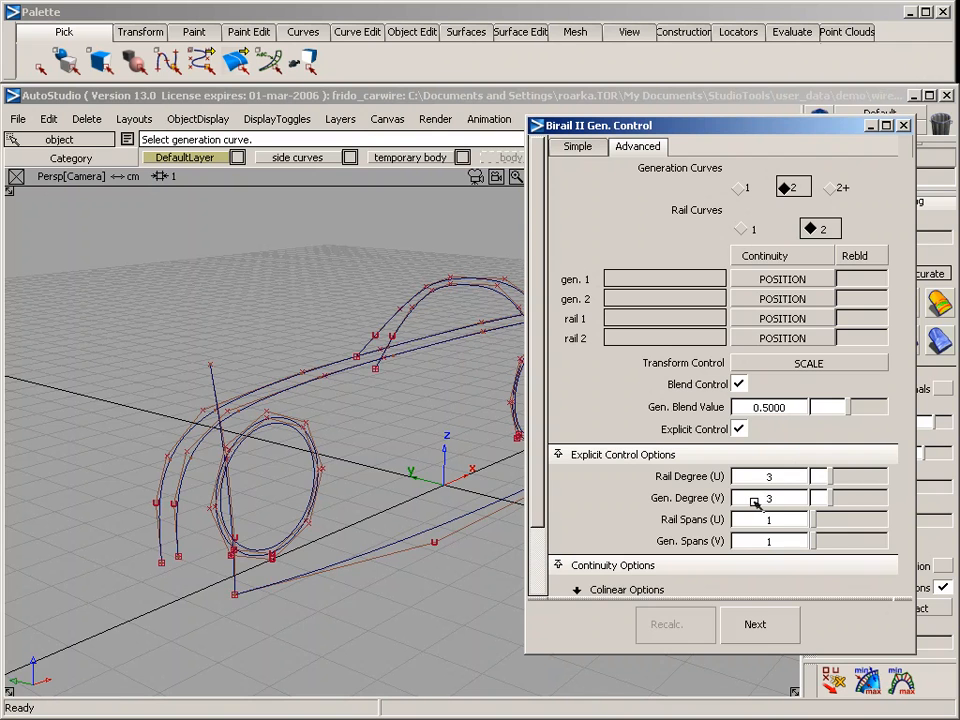
{"action": "key", "text": "Return"}
{"action": "left_click", "coordinate": [740, 428]}
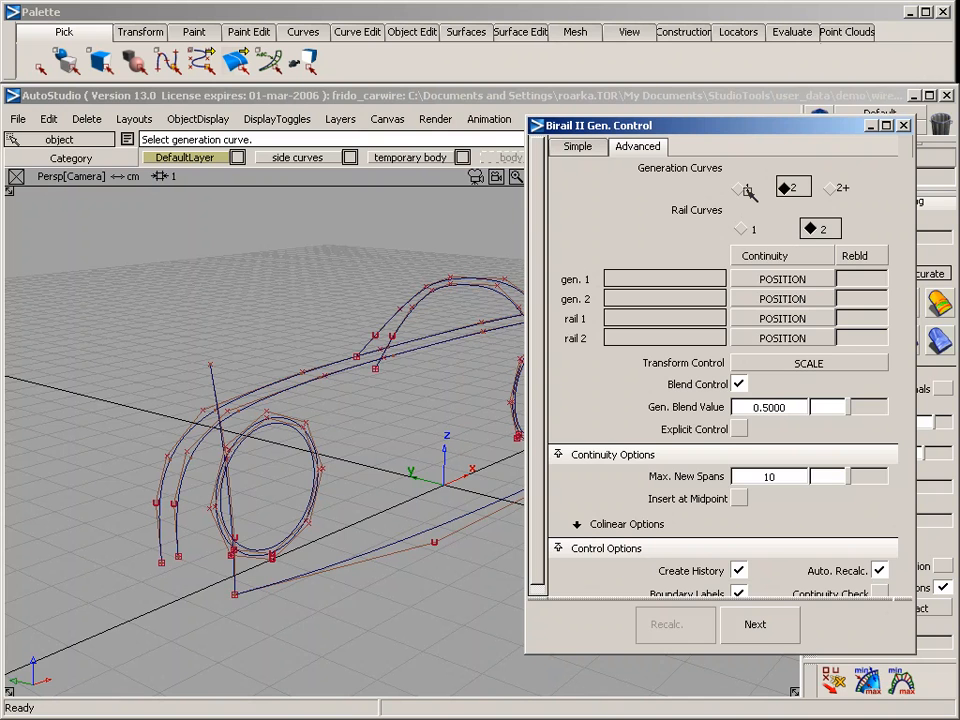
Sweep the upright temporary body curve along the lower side curve as a rail surface with one generation curve and one rail
{"action": "left_click", "coordinate": [745, 190]}
{"action": "left_click", "coordinate": [744, 229]}
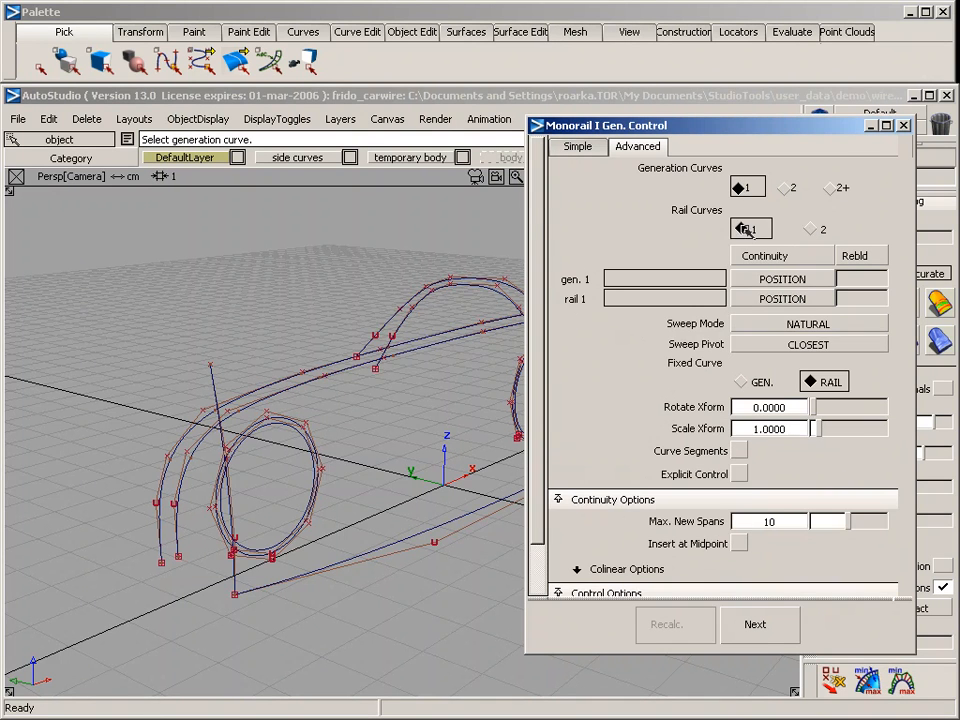
{"action": "left_click", "coordinate": [580, 147]}
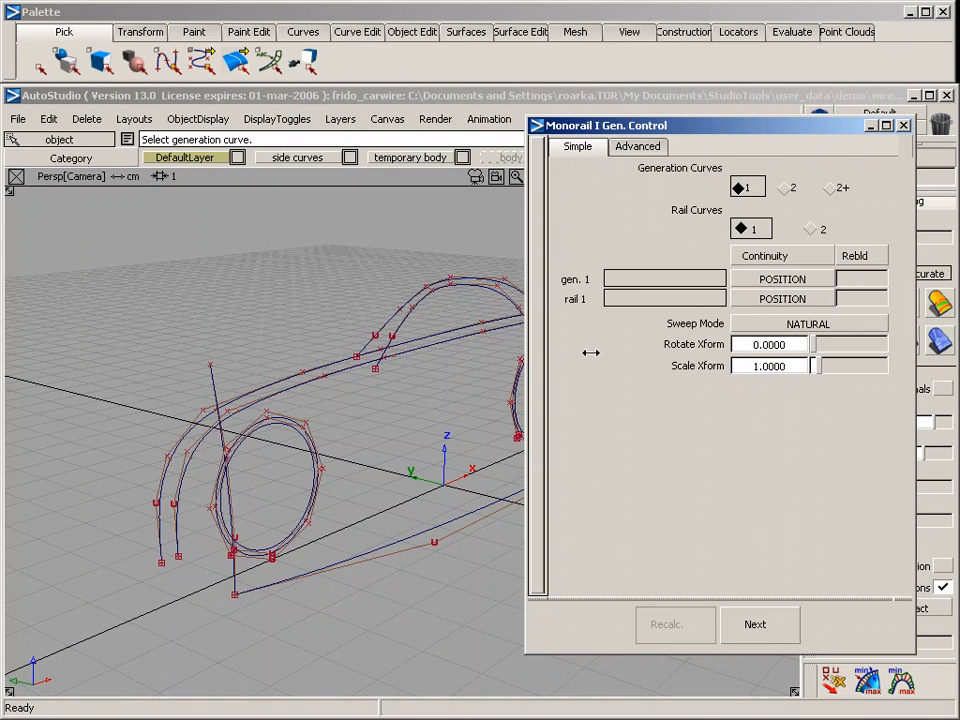
{"action": "left_click", "coordinate": [212, 378]}
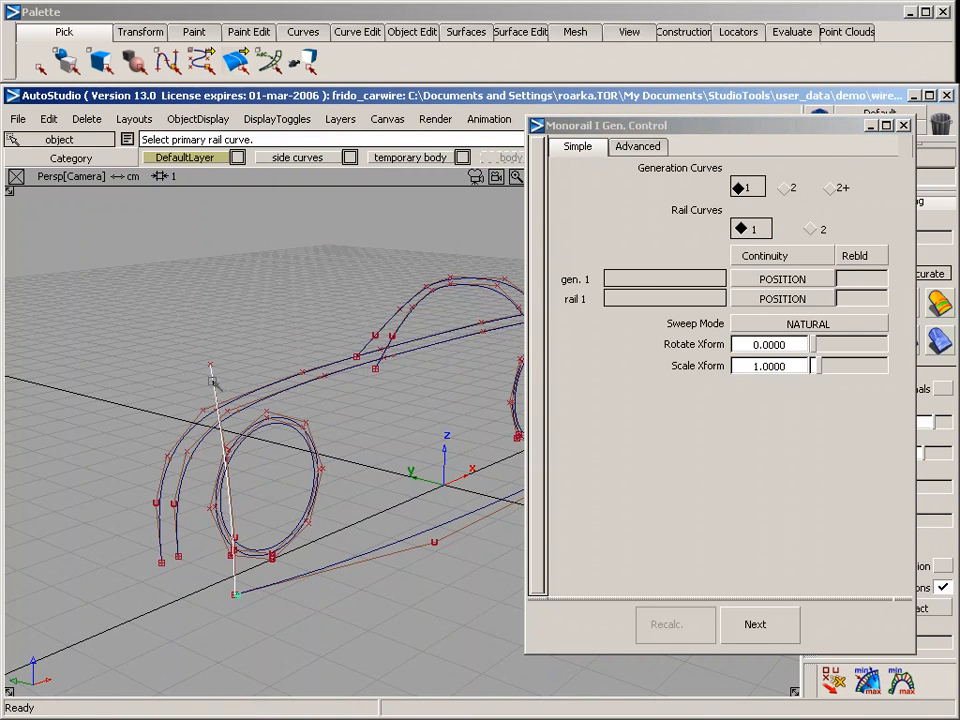
{"action": "left_click", "coordinate": [368, 550]}
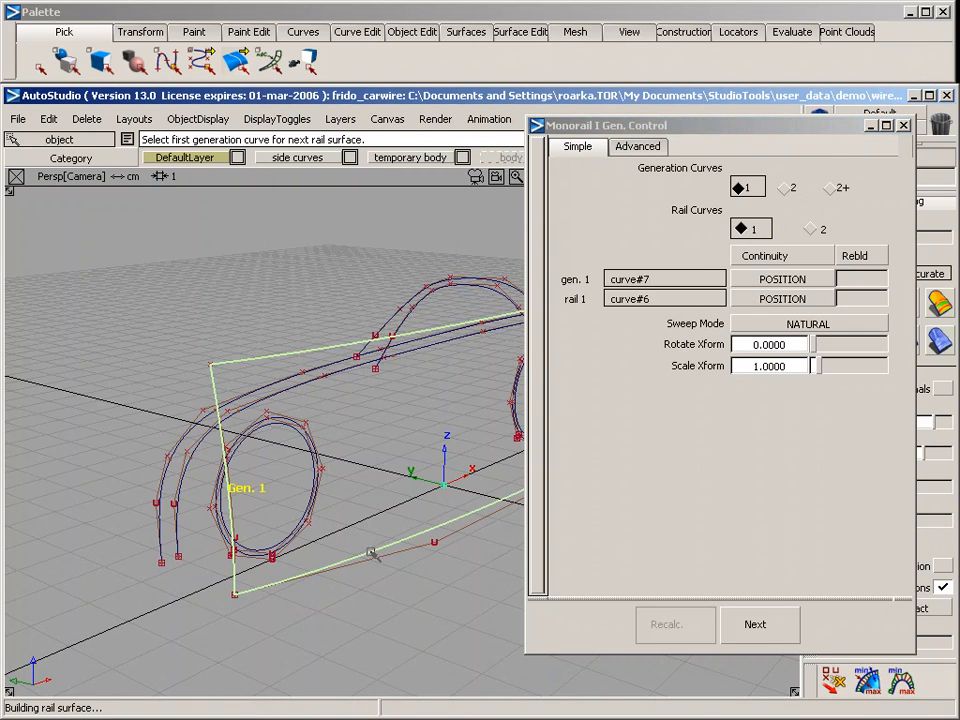
{"action": "left_click", "coordinate": [903, 125]}
Project the inner body profile onto the swept side surface from the side view, creating curves with history, and accept the result
{"action": "left_click_drag", "start_coordinate": [451, 466], "coordinate": [311, 422], "text": "alt+shift"}
{"action": "left_click", "coordinate": [302, 368]}
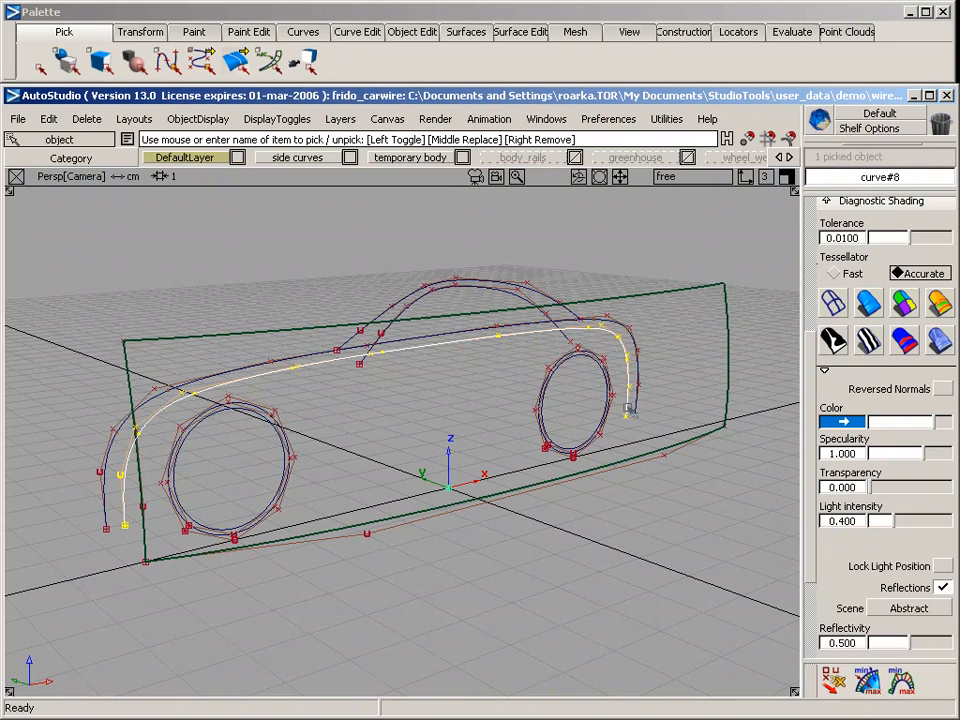
{"action": "key", "text": "F6"}
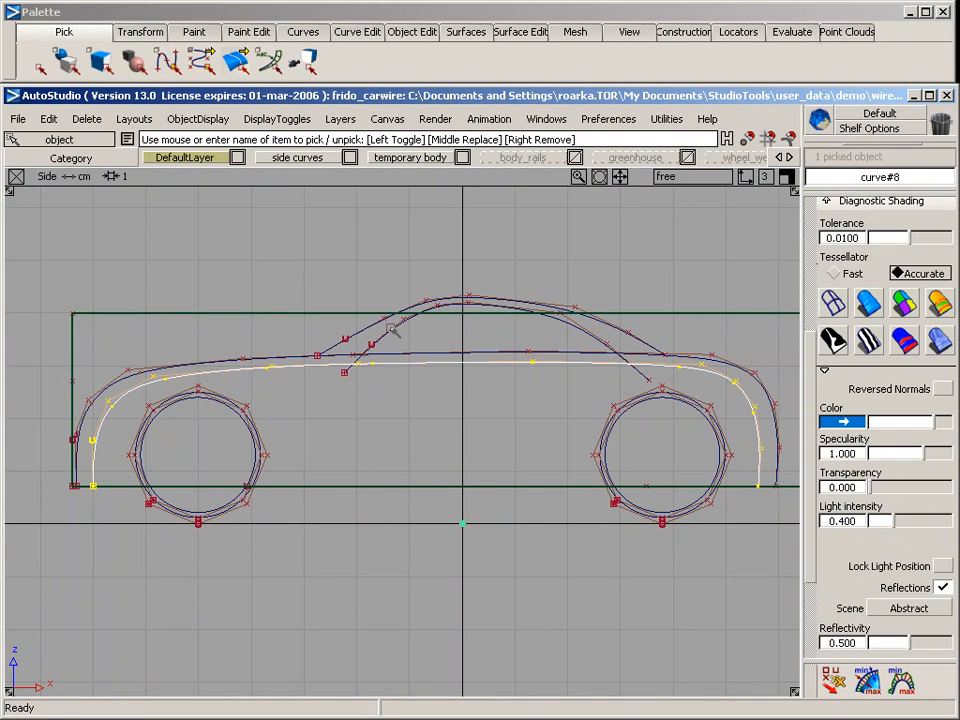
{"action": "middle_click", "coordinate": [282, 314]}
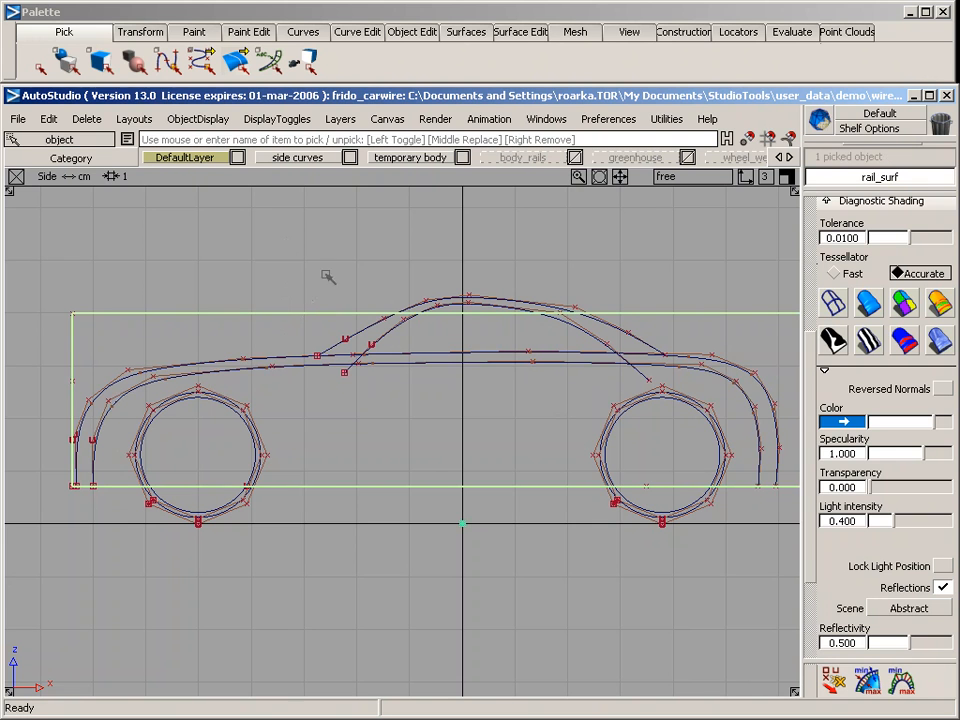
{"action": "left_click", "coordinate": [520, 33]}
{"action": "mouse_move", "coordinate": [514, 51]}
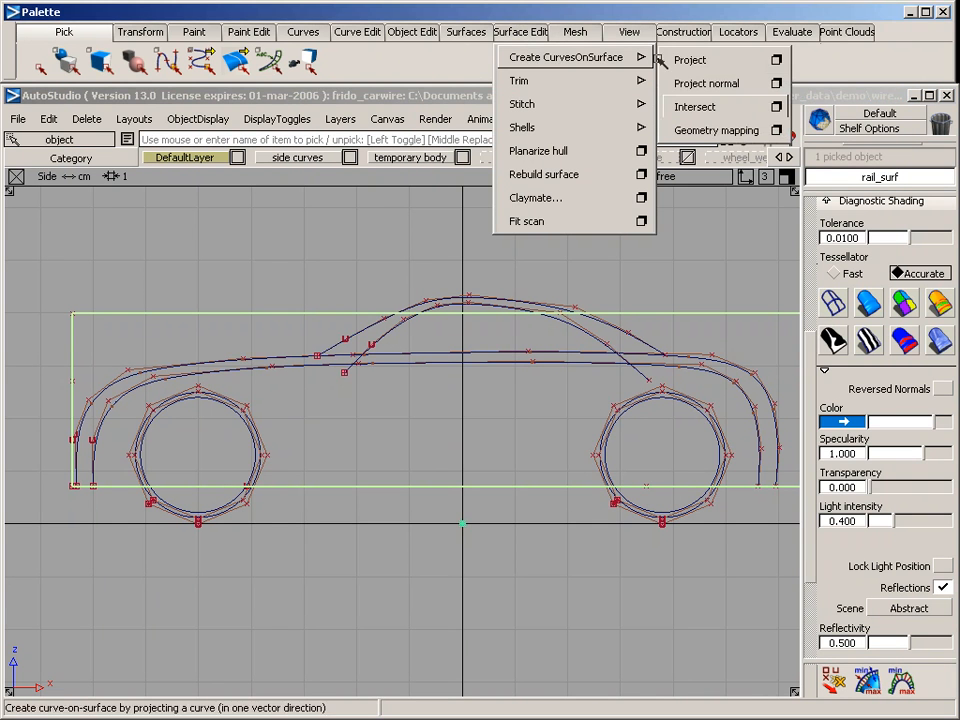
{"action": "left_click", "coordinate": [776, 60]}
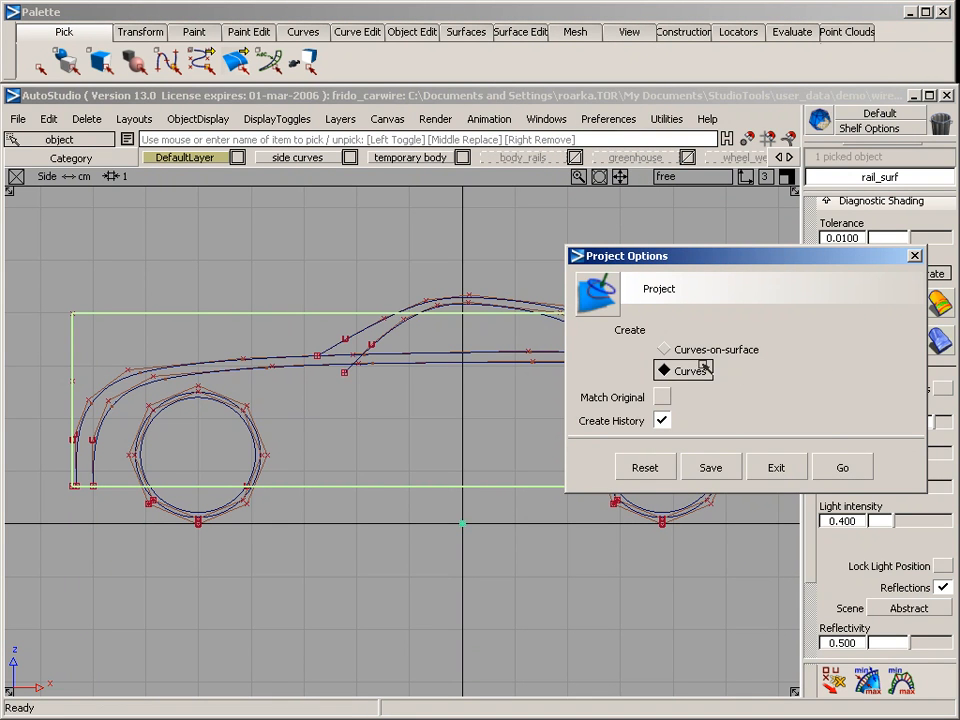
{"action": "left_click", "coordinate": [845, 467]}
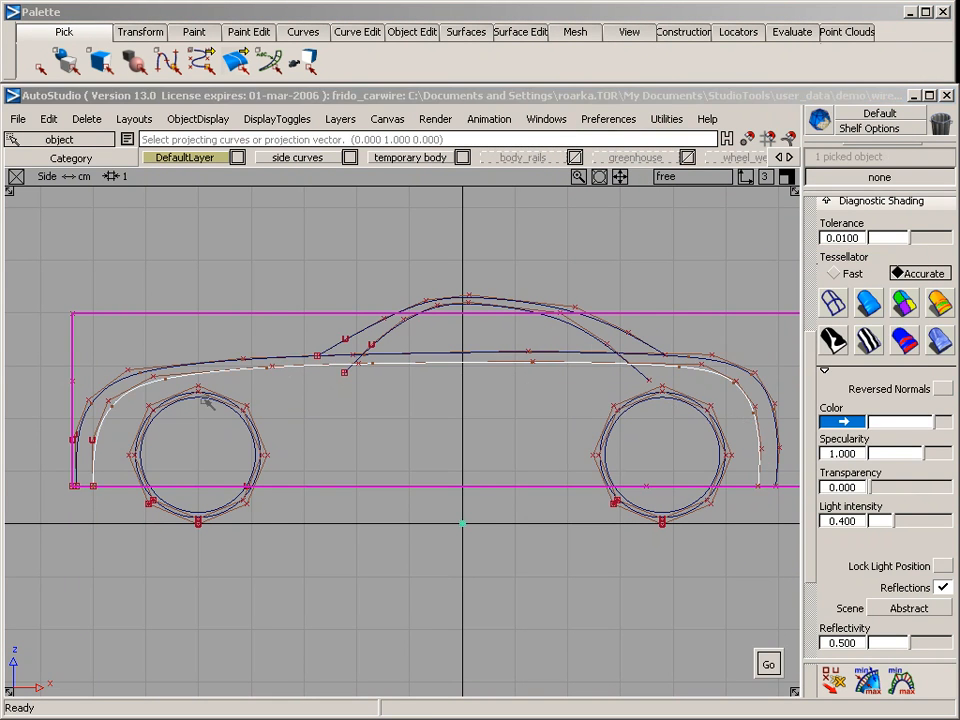
{"action": "key", "text": "space"}
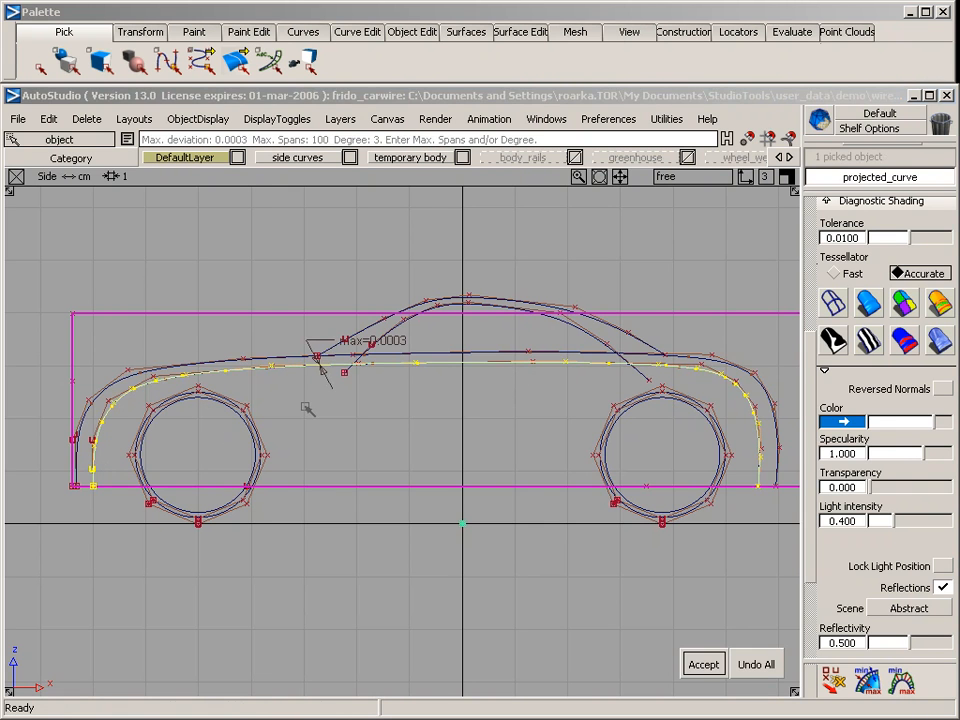
{"action": "key", "text": "space"}
Assign the swept side surface and its two construction curves to the extra layer, leaving the projected curve unassigned
{"action": "key", "text": "F9"}
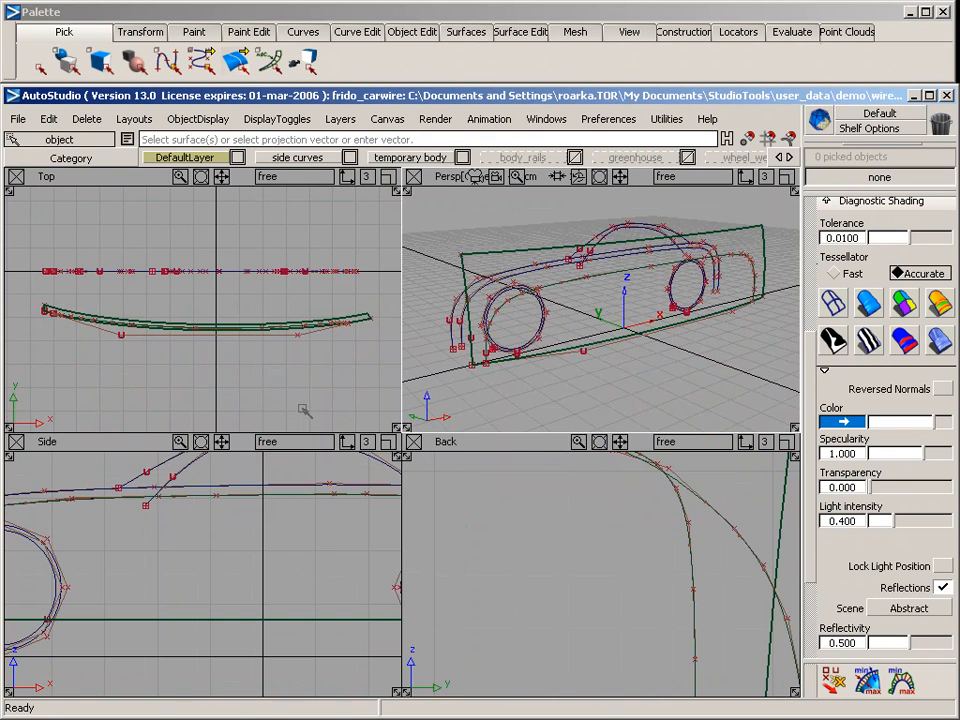
{"action": "key", "text": "F8"}
{"action": "left_click_drag", "start_coordinate": [349, 419], "coordinate": [455, 290], "text": "alt+shift"}
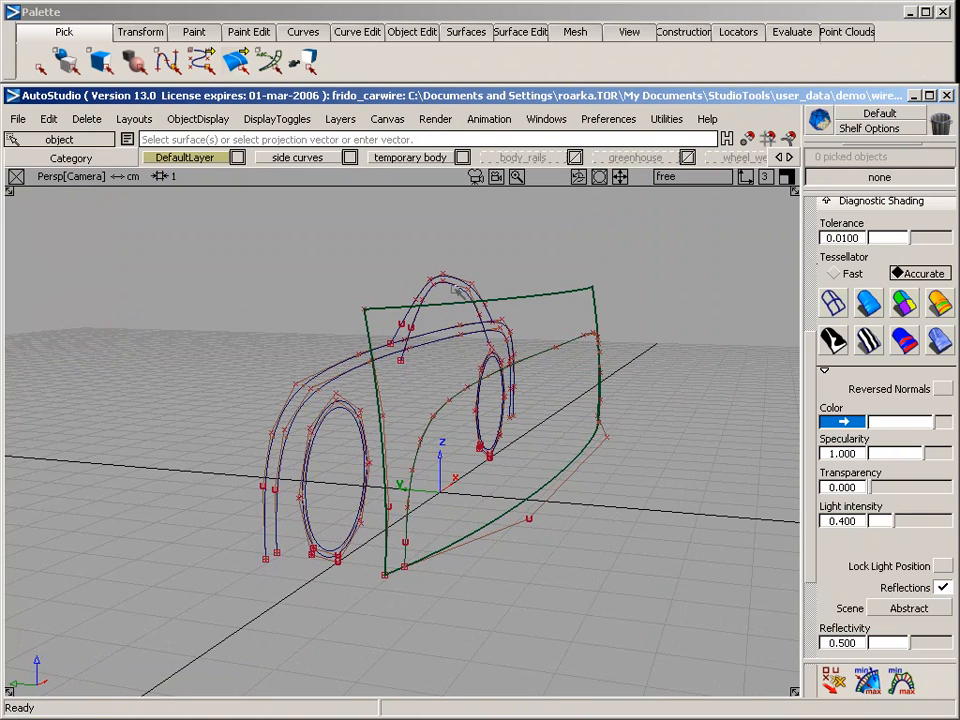
{"action": "left_click", "coordinate": [452, 398]}
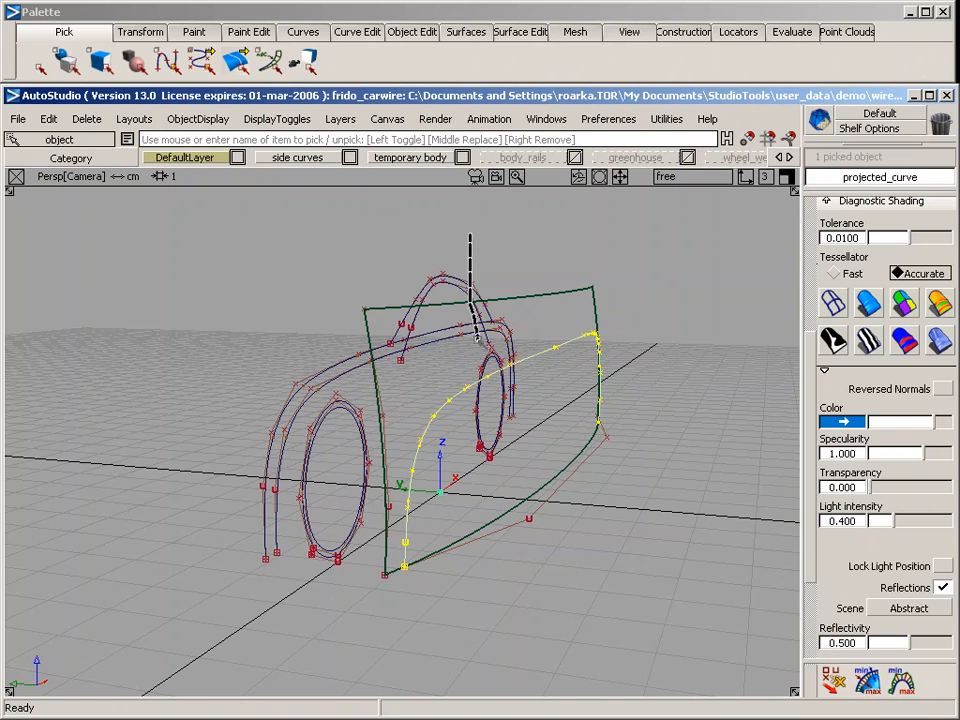
{"action": "left_click", "coordinate": [383, 330]}
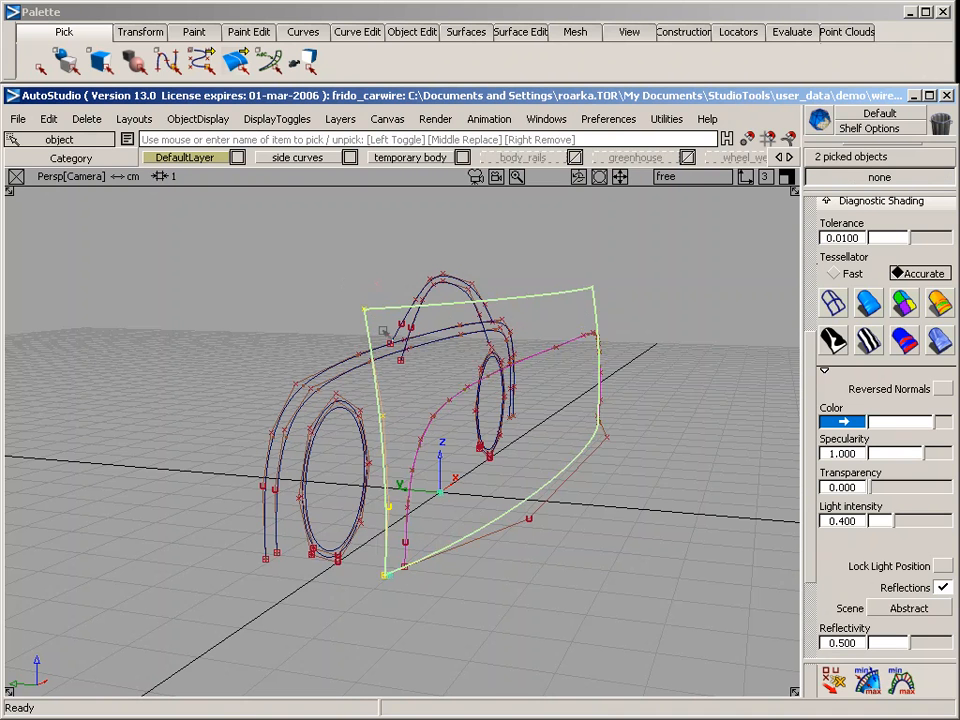
{"action": "left_click", "coordinate": [530, 516]}
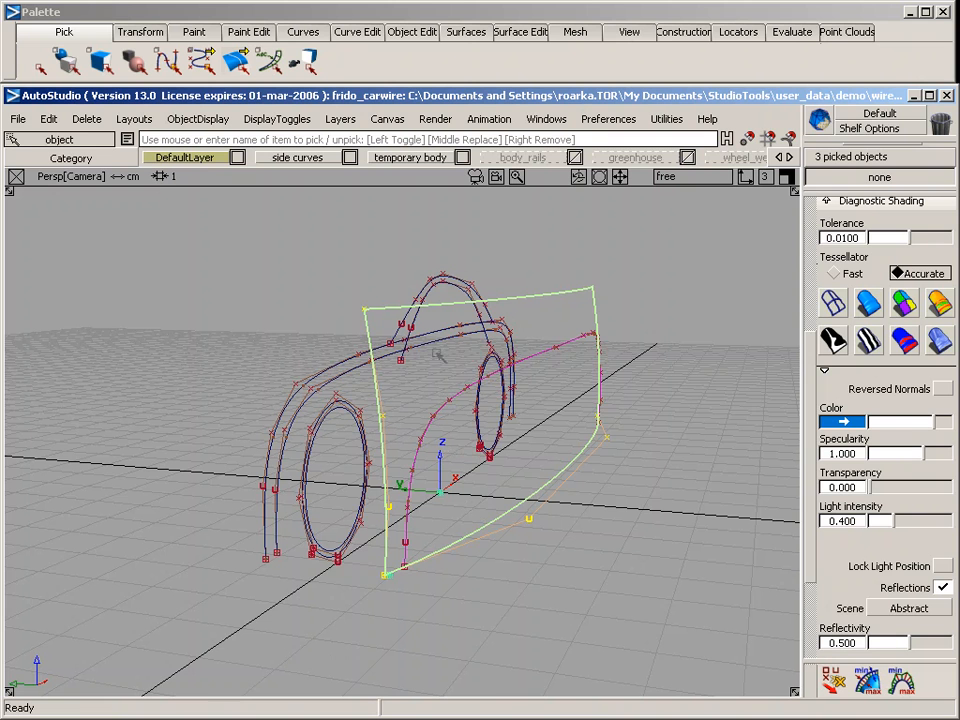
{"action": "left_click", "coordinate": [788, 157]}
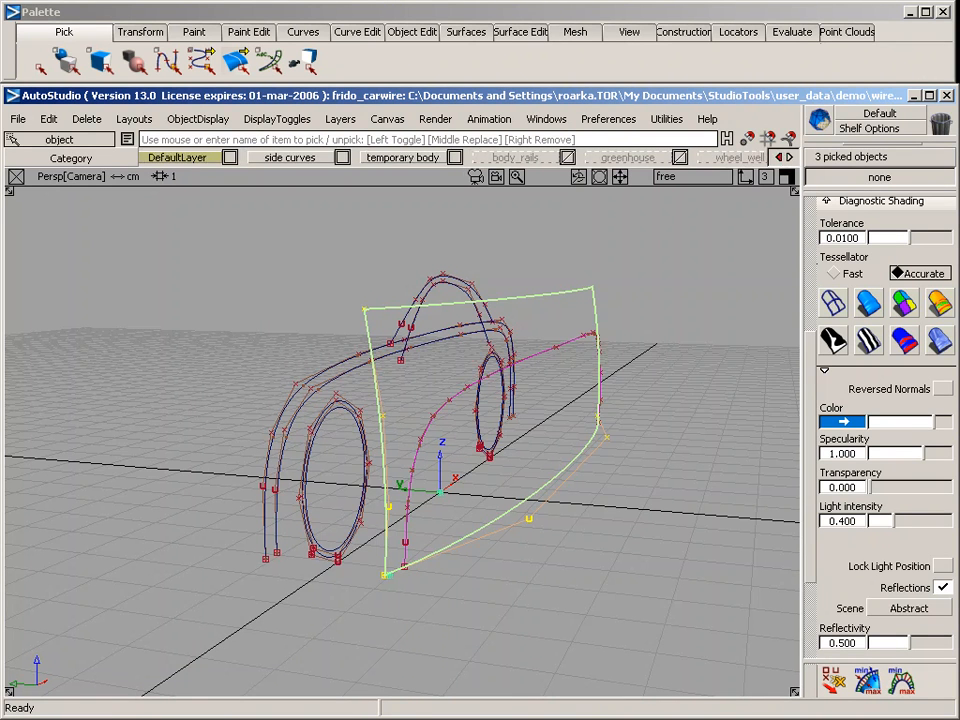
{"action": "left_click", "coordinate": [788, 157]}
{"action": "left_click", "coordinate": [788, 157]}
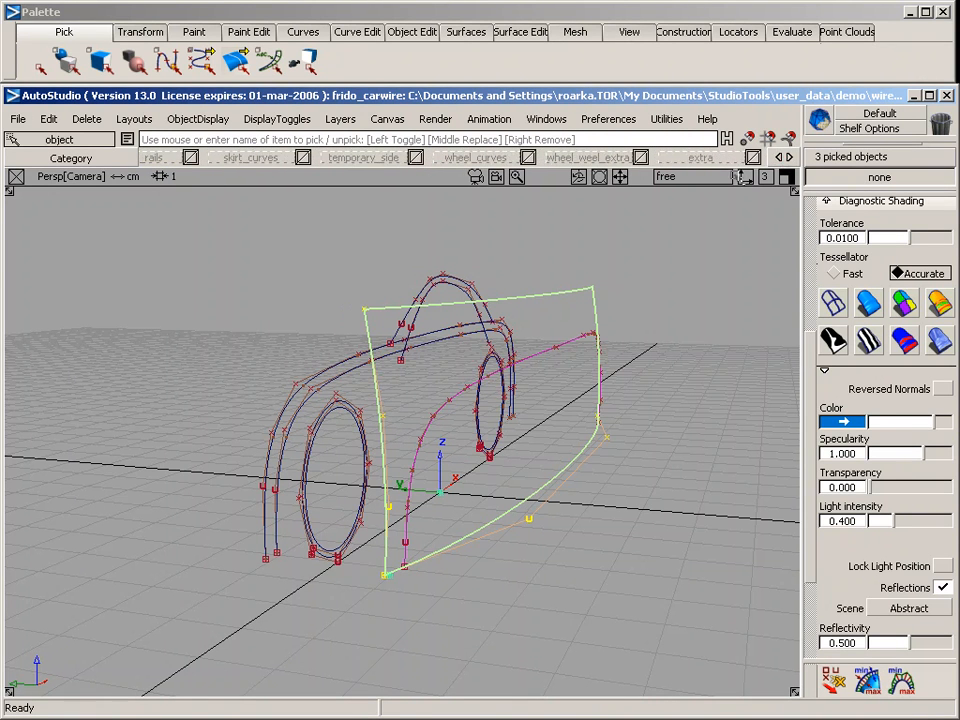
{"action": "right_click", "coordinate": [722, 160]}
{"action": "left_click", "coordinate": [729, 242]}
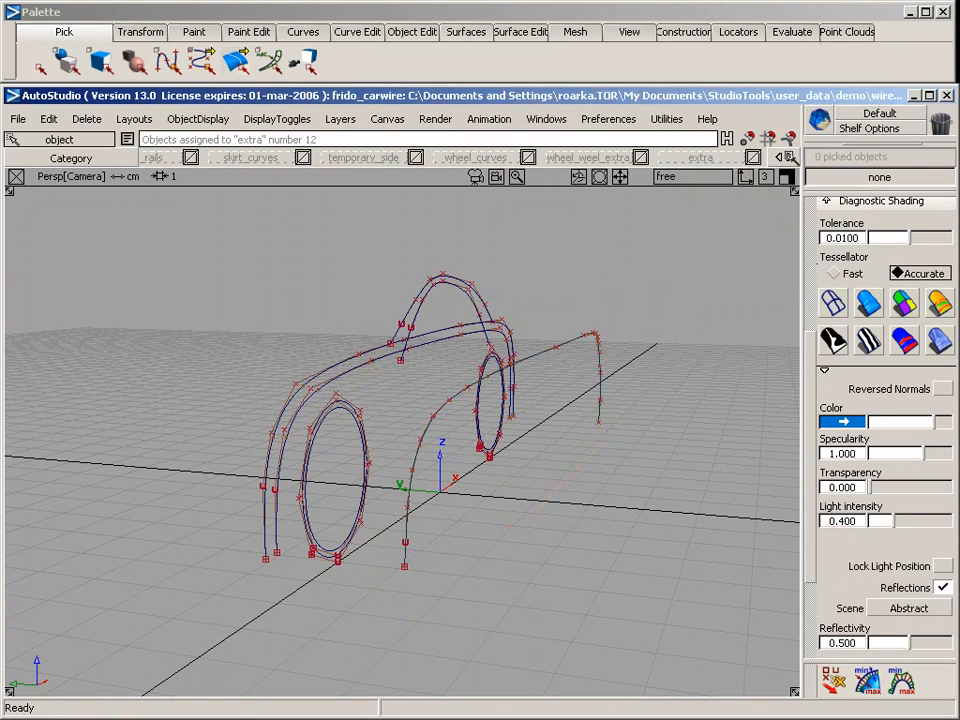
{"action": "left_click", "coordinate": [778, 157]}
{"action": "left_click", "coordinate": [778, 157]}
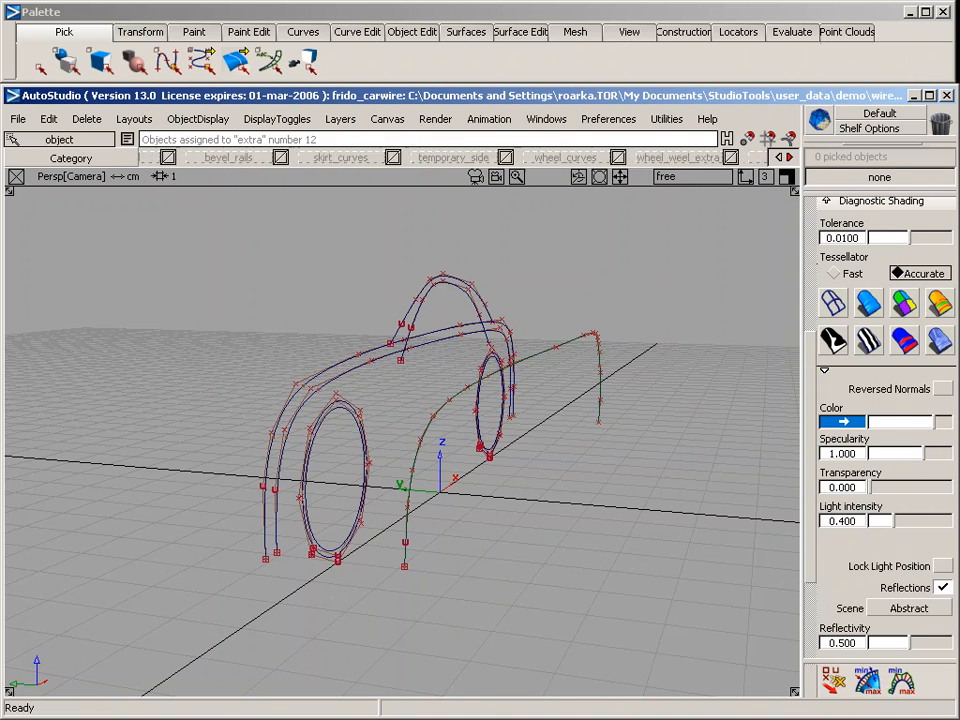
Make the body_rails layer visible and inspect its cross-body curves one by one, leaving nothing selected
{"action": "left_click", "coordinate": [778, 157]}
{"action": "left_click", "coordinate": [778, 157]}
{"action": "left_click", "coordinate": [778, 157]}
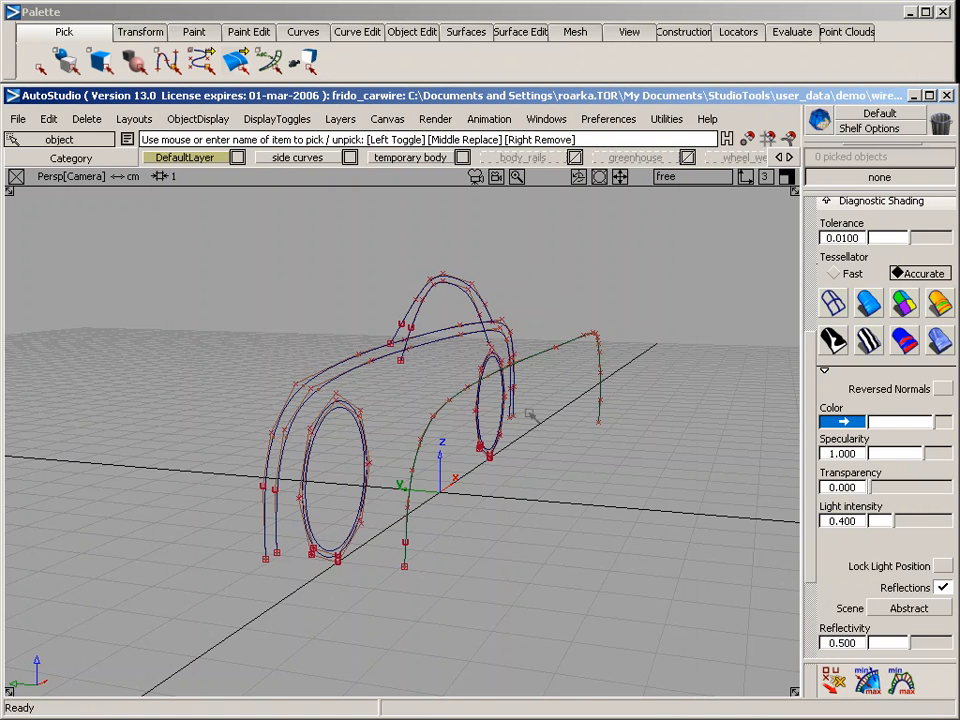
{"action": "left_click", "coordinate": [524, 161]}
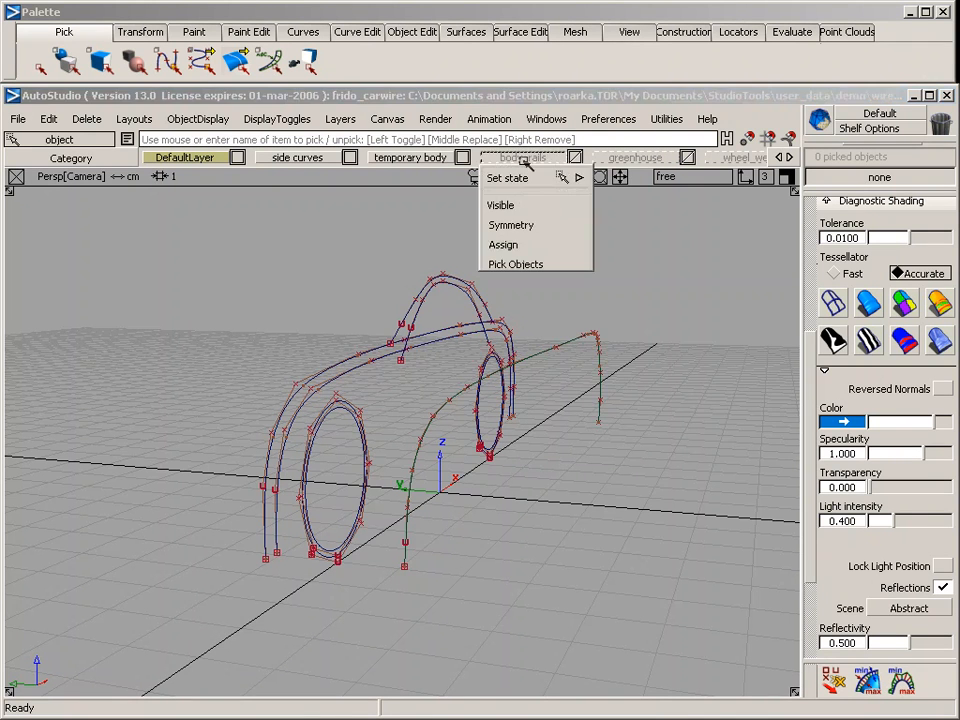
{"action": "left_click", "coordinate": [501, 205]}
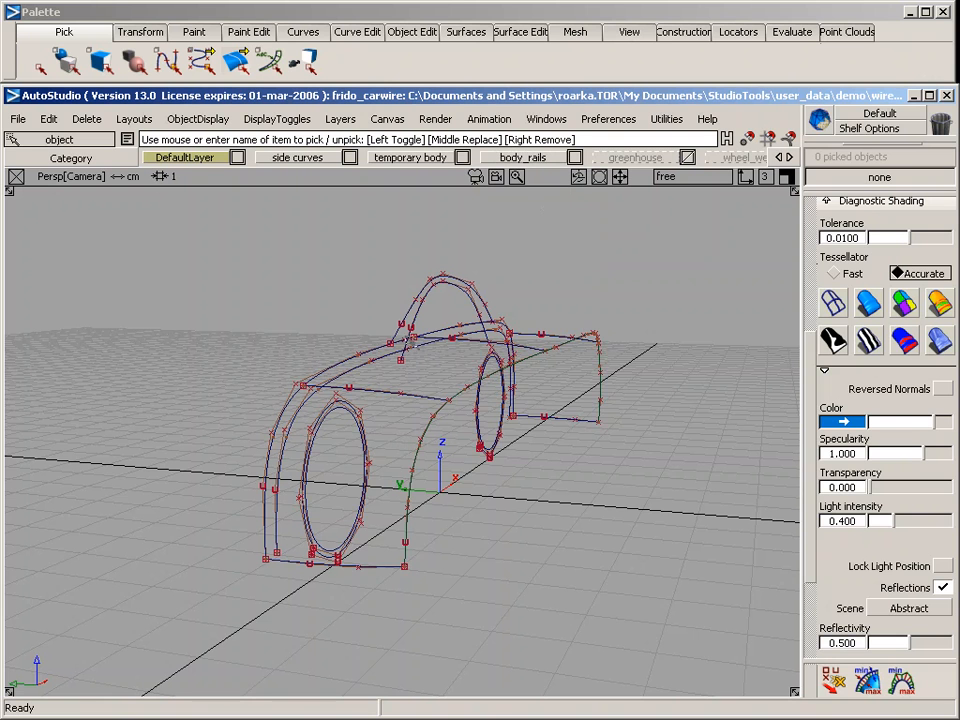
{"action": "left_click", "coordinate": [403, 395]}
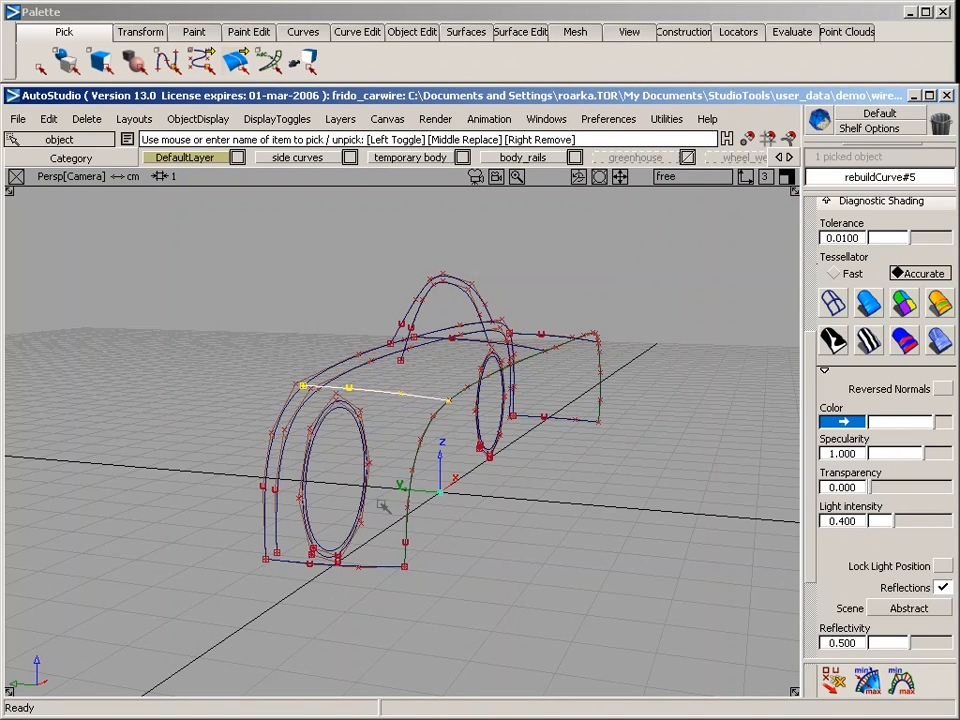
{"action": "left_click", "coordinate": [383, 561]}
{"action": "middle_click", "coordinate": [526, 350]}
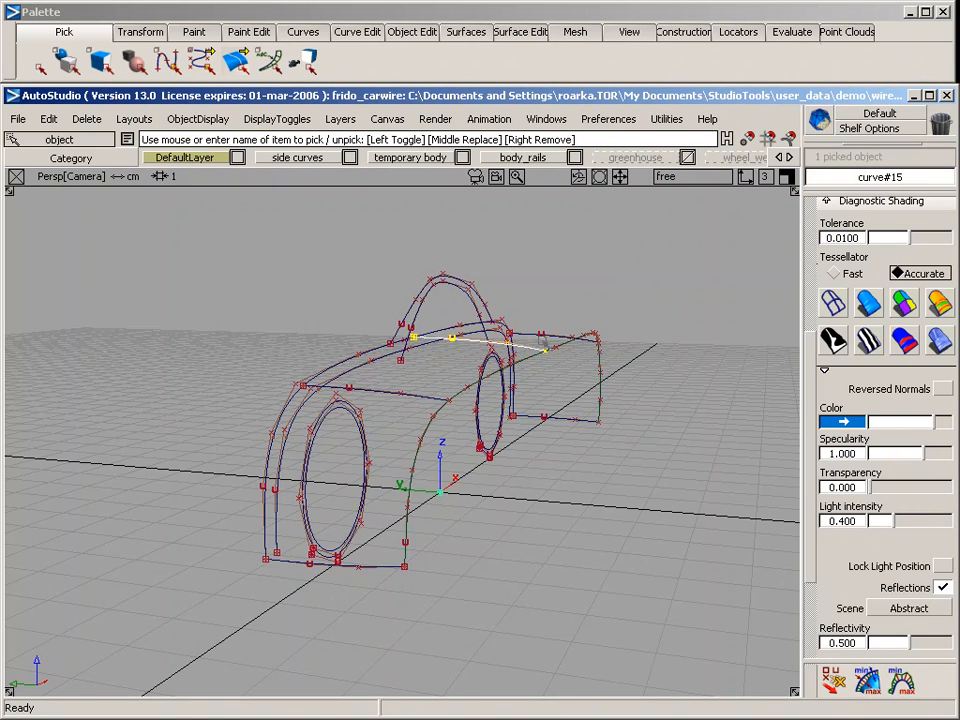
{"action": "middle_click", "coordinate": [545, 336]}
{"action": "middle_click", "coordinate": [568, 418]}
{"action": "left_click_drag", "start_coordinate": [553, 503], "coordinate": [557, 406], "text": "ctrl+shift"}
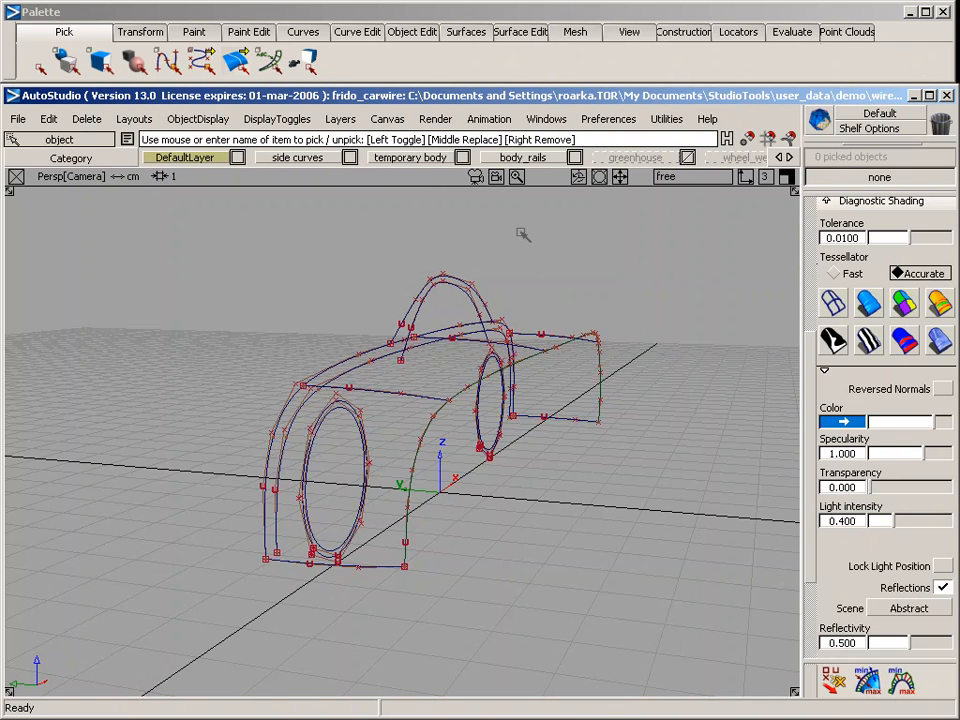
Set the Rail surface to 2+ generation curves and two rails, with implied tangent continuity on rail 1 and rebuild on rail 2
{"action": "left_click", "coordinate": [466, 31]}
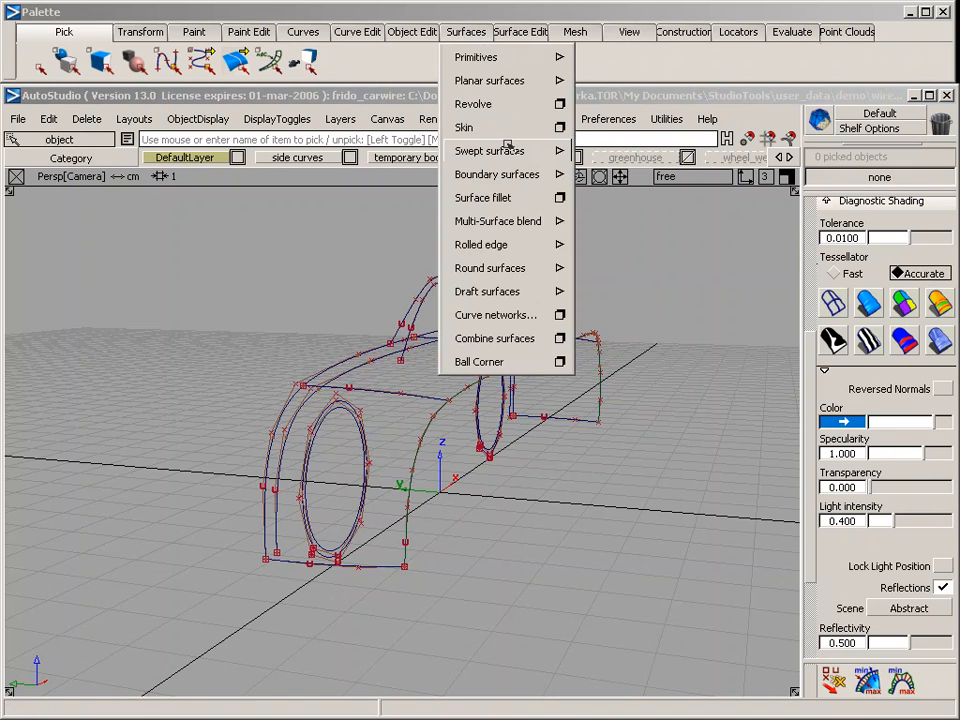
{"action": "mouse_move", "coordinate": [520, 150]}
{"action": "left_click", "coordinate": [664, 152]}
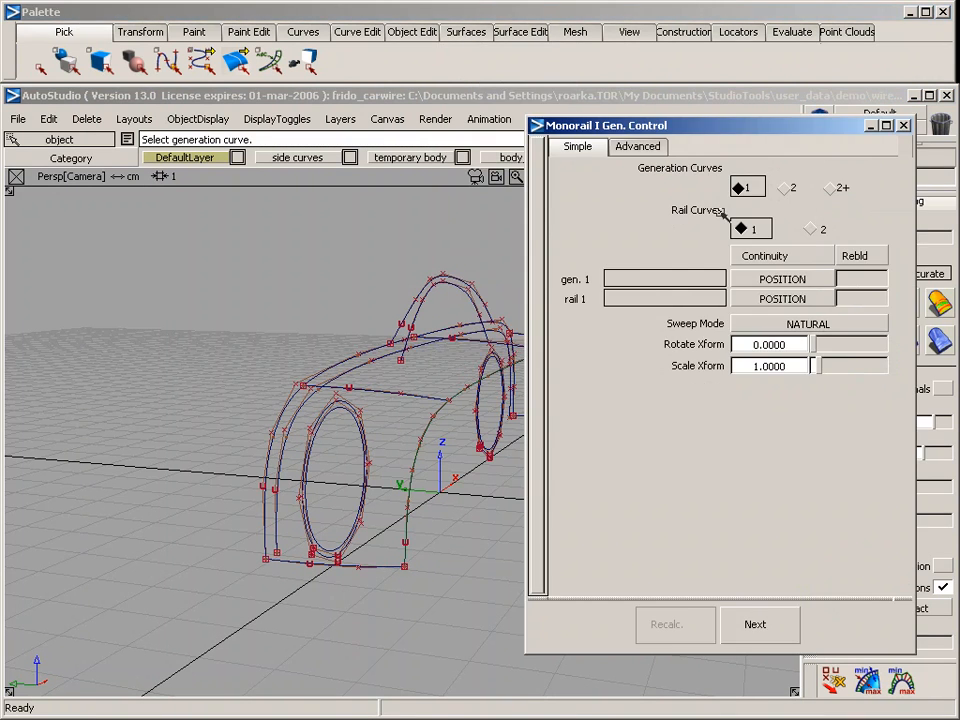
{"action": "left_click", "coordinate": [834, 189]}
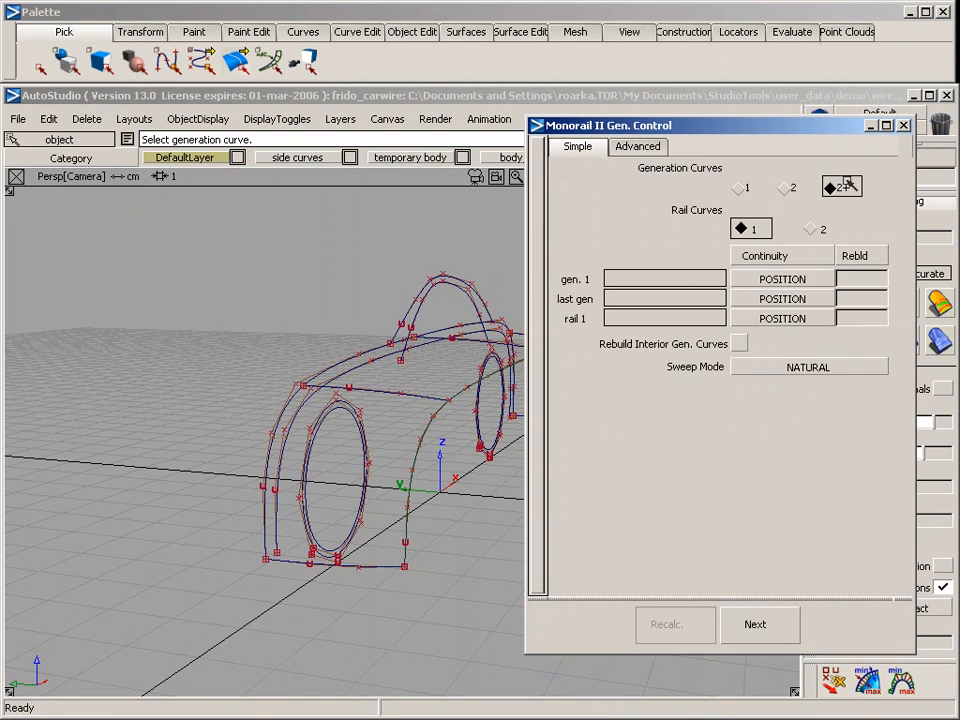
{"action": "left_click", "coordinate": [816, 230]}
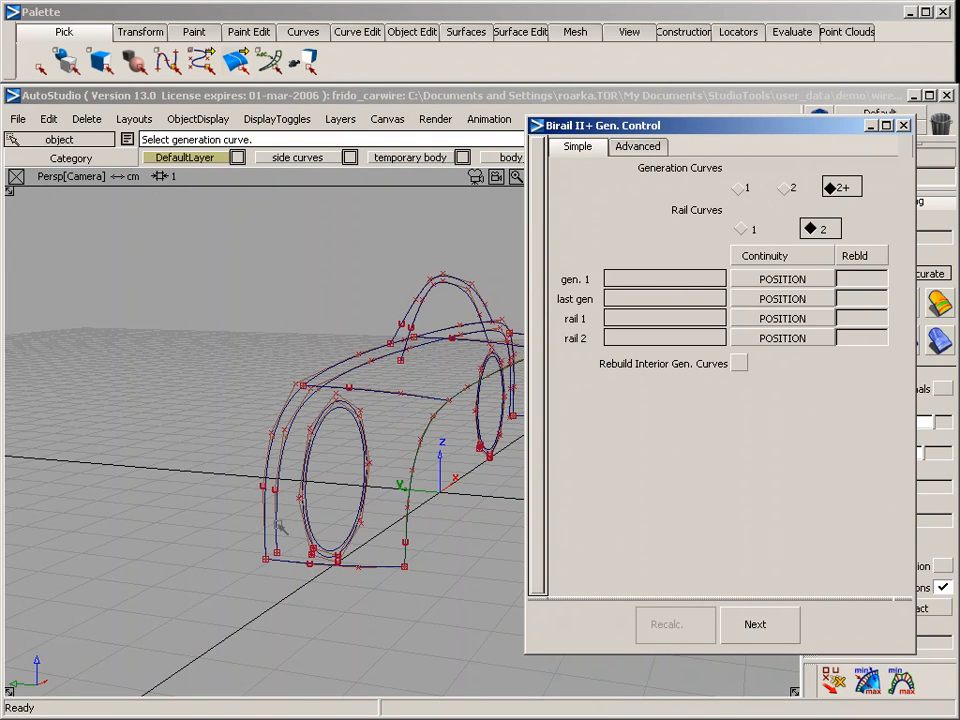
{"action": "left_click", "coordinate": [790, 320]}
{"action": "left_click", "coordinate": [797, 432]}
{"action": "left_click_drag", "start_coordinate": [487, 481], "coordinate": [369, 465], "text": "alt+shift"}
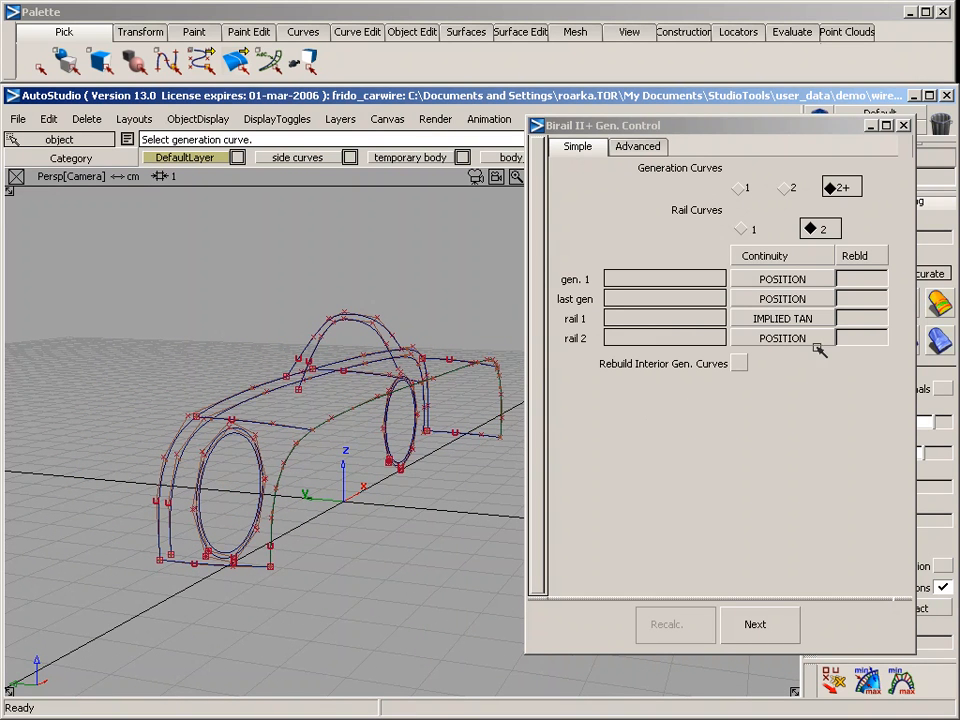
{"action": "left_click", "coordinate": [861, 338]}
Build the body surface from the five cross-body generation curves, using the outer centre profile as rail 1 and the projected side curve as rail 2
{"action": "left_click", "coordinate": [300, 422]}
{"action": "left_click", "coordinate": [375, 374]}
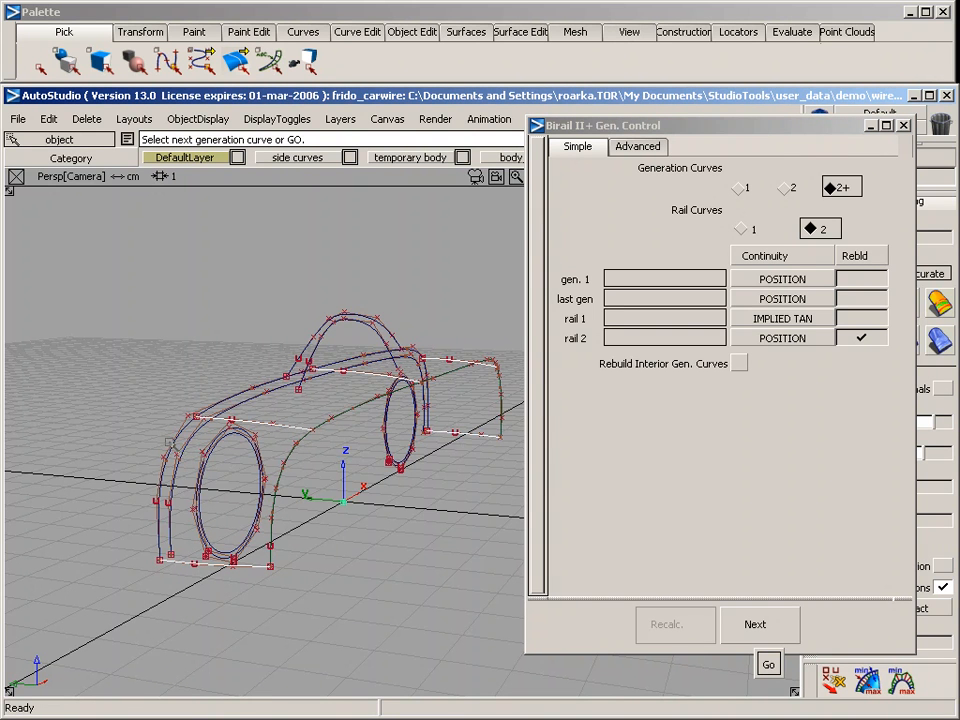
{"action": "left_click", "coordinate": [172, 443]}
{"action": "left_click", "coordinate": [292, 455]}
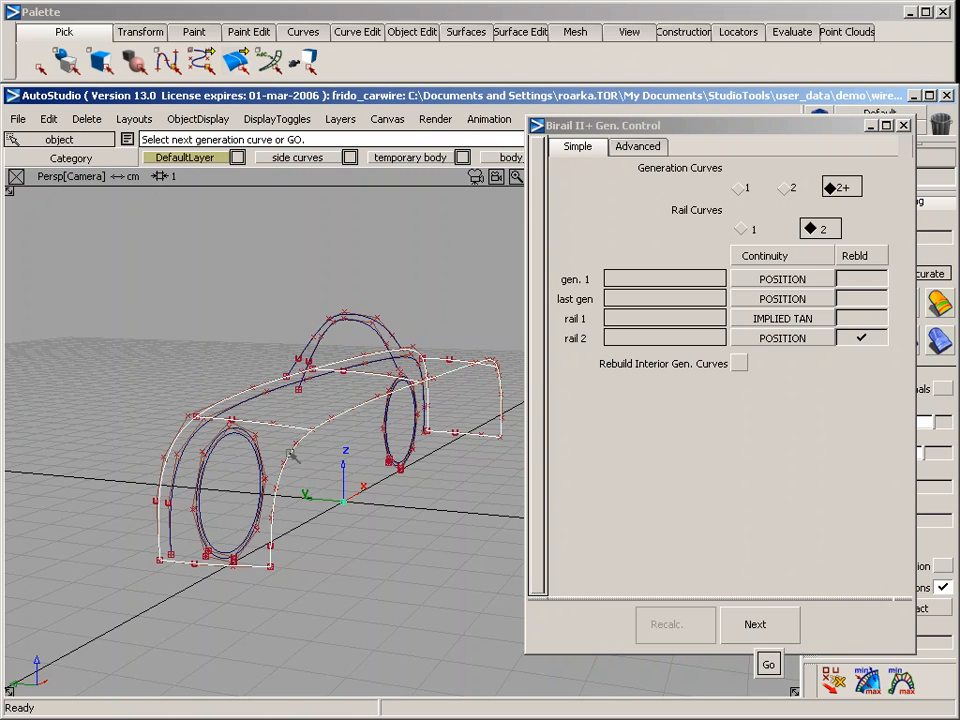
{"action": "left_click", "coordinate": [290, 456]}
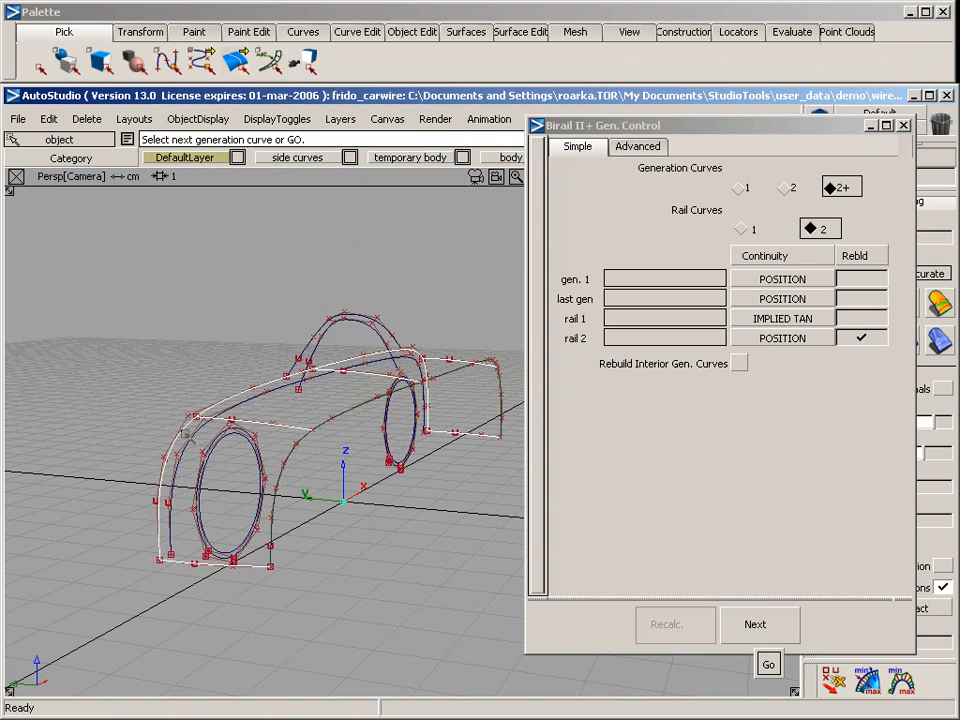
{"action": "left_click", "coordinate": [184, 431]}
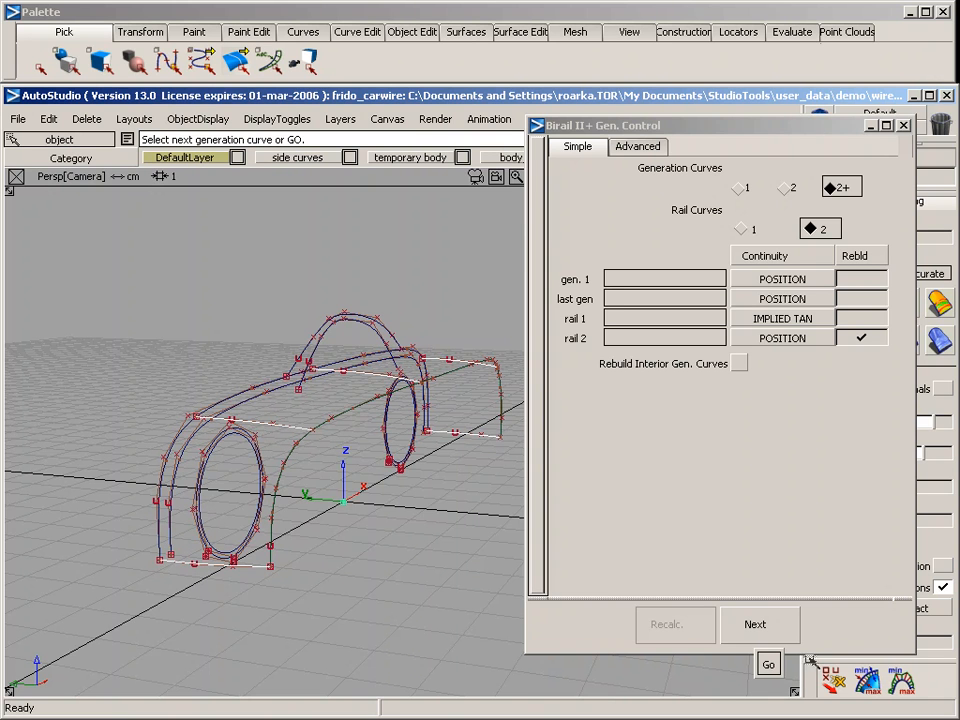
{"action": "left_click", "coordinate": [768, 664]}
{"action": "left_click", "coordinate": [159, 458]}
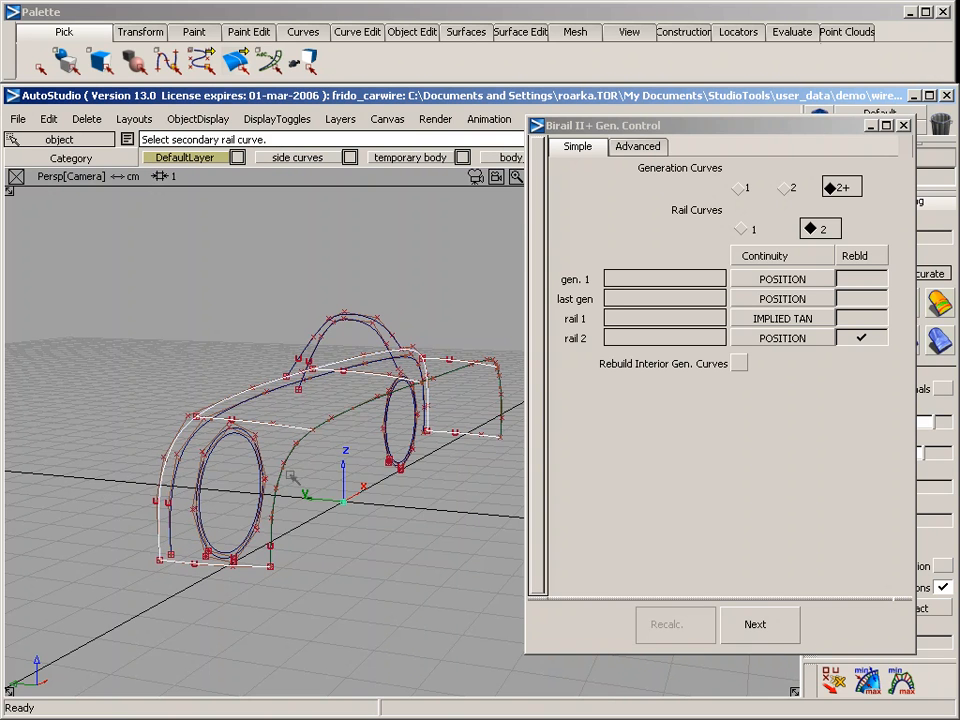
{"action": "left_click", "coordinate": [282, 467]}
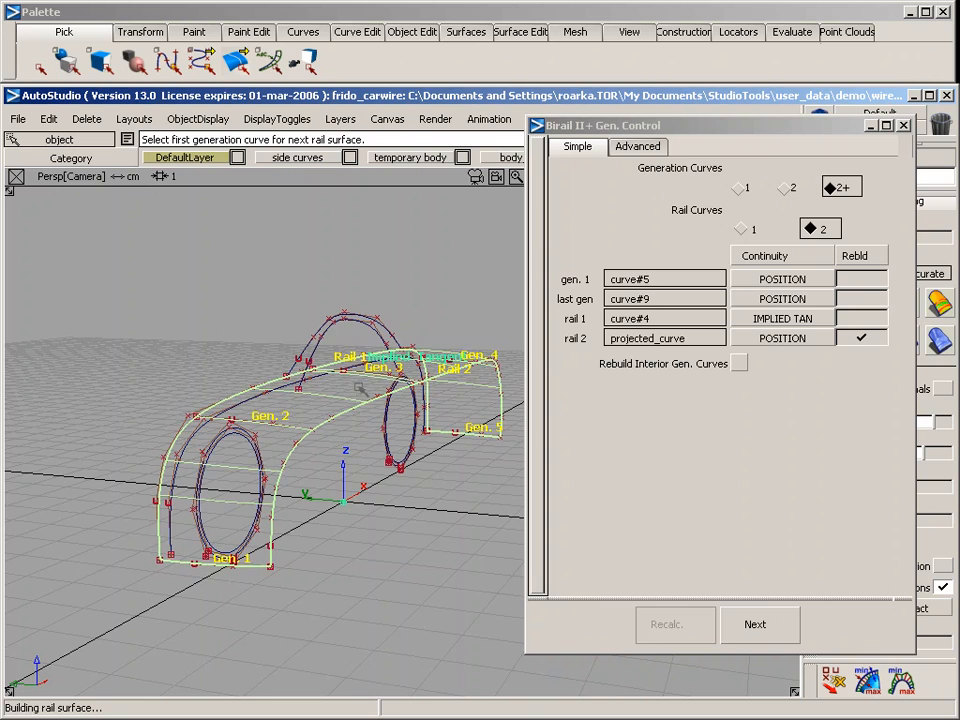
{"action": "left_click_drag", "start_coordinate": [439, 557], "coordinate": [385, 443], "text": "alt+shift"}
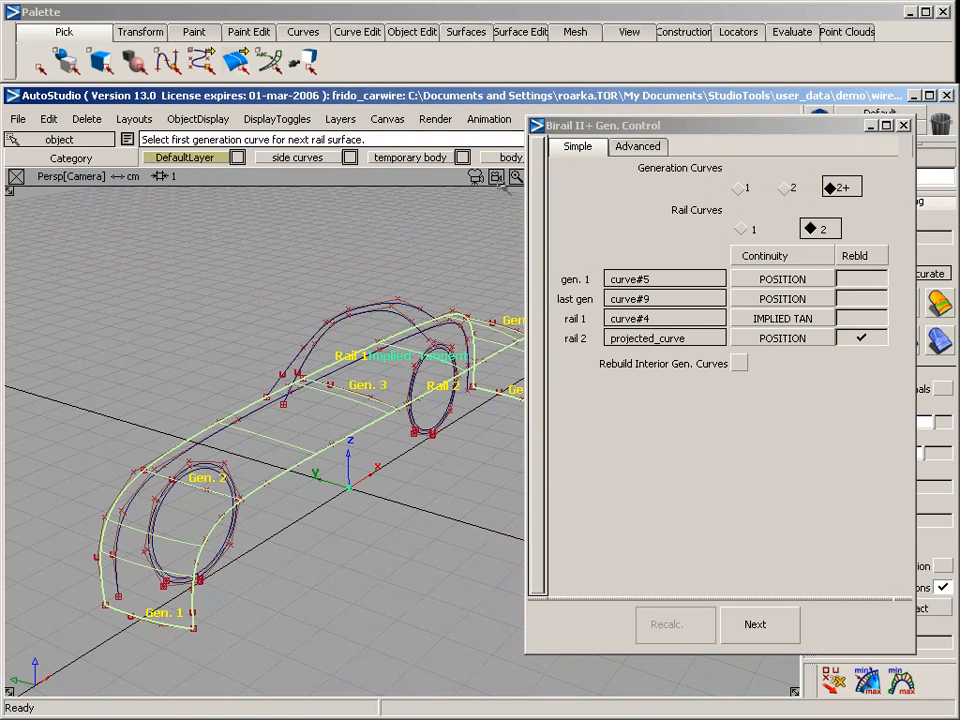
{"action": "left_click", "coordinate": [904, 126]}
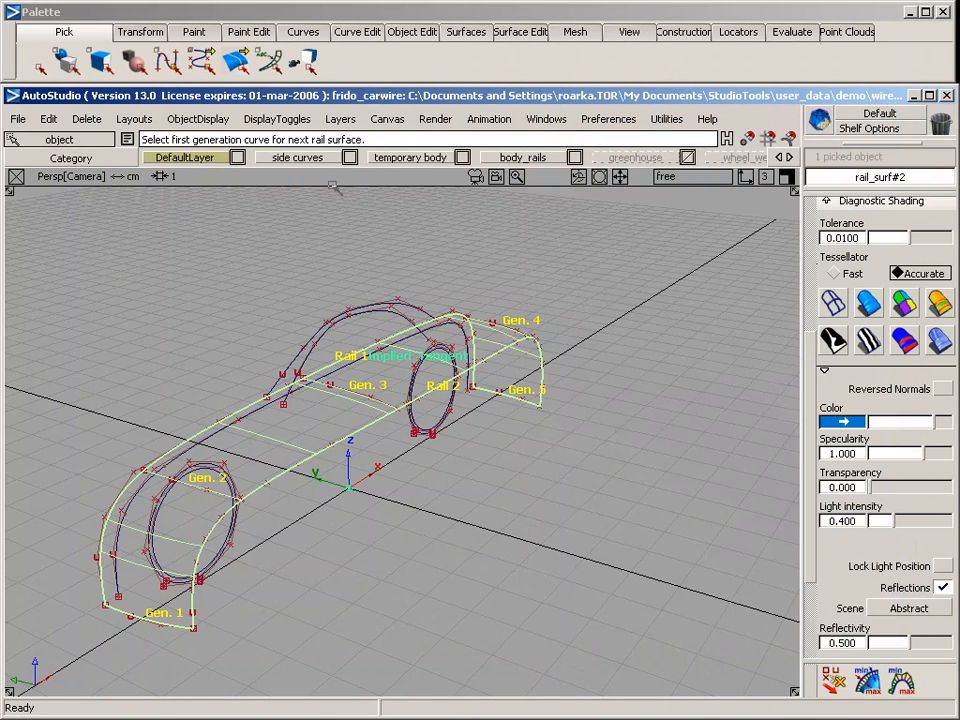
Turn on symmetry for DefaultLayer to mirror the new body surface across the centreline
{"action": "right_click", "coordinate": [203, 160]}
{"action": "left_click", "coordinate": [204, 218]}
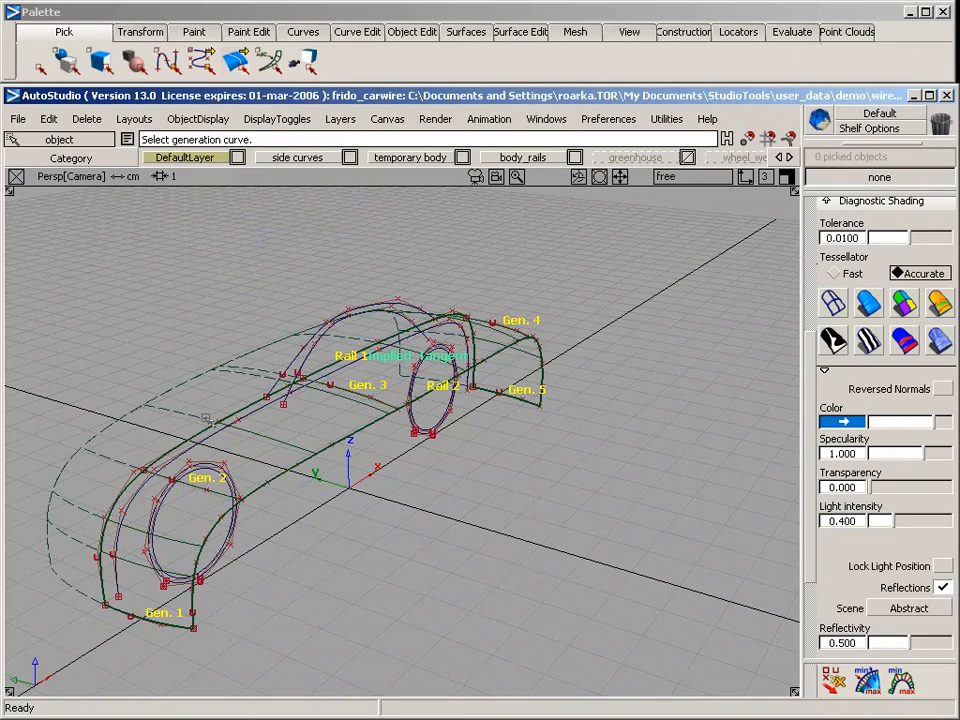
{"action": "left_click_drag", "start_coordinate": [205, 418], "coordinate": [296, 381], "text": "alt+shift"}
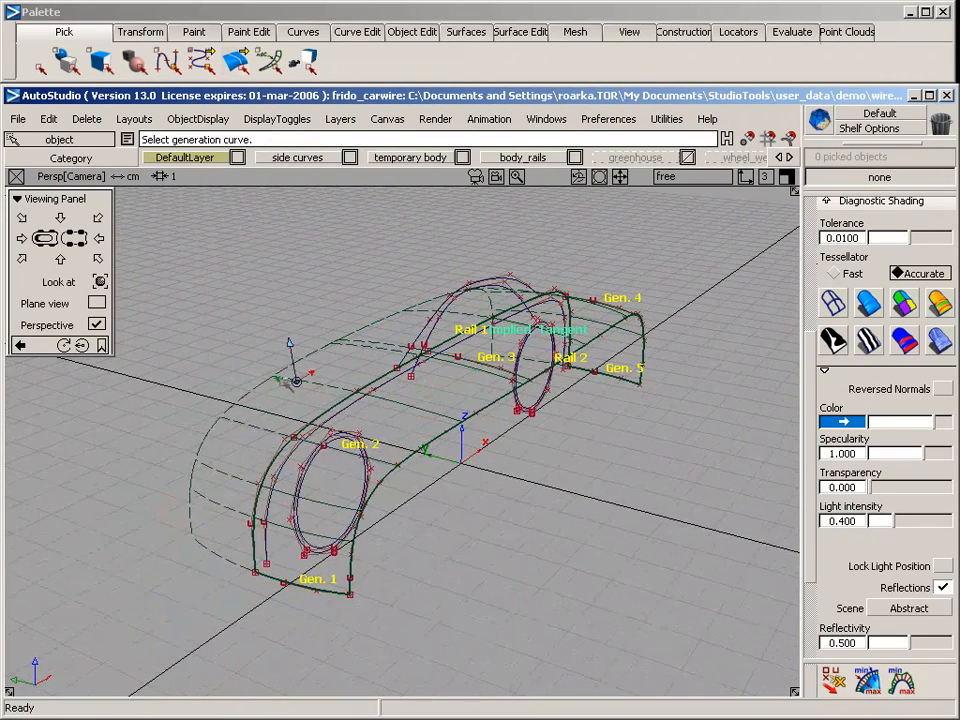
{"action": "left_click_drag", "start_coordinate": [202, 358], "coordinate": [297, 315], "text": "alt+shift"}
Examine the mirrored body surface in shaded display from several angles, and return it to wireframe display
{"action": "left_click", "coordinate": [869, 303]}
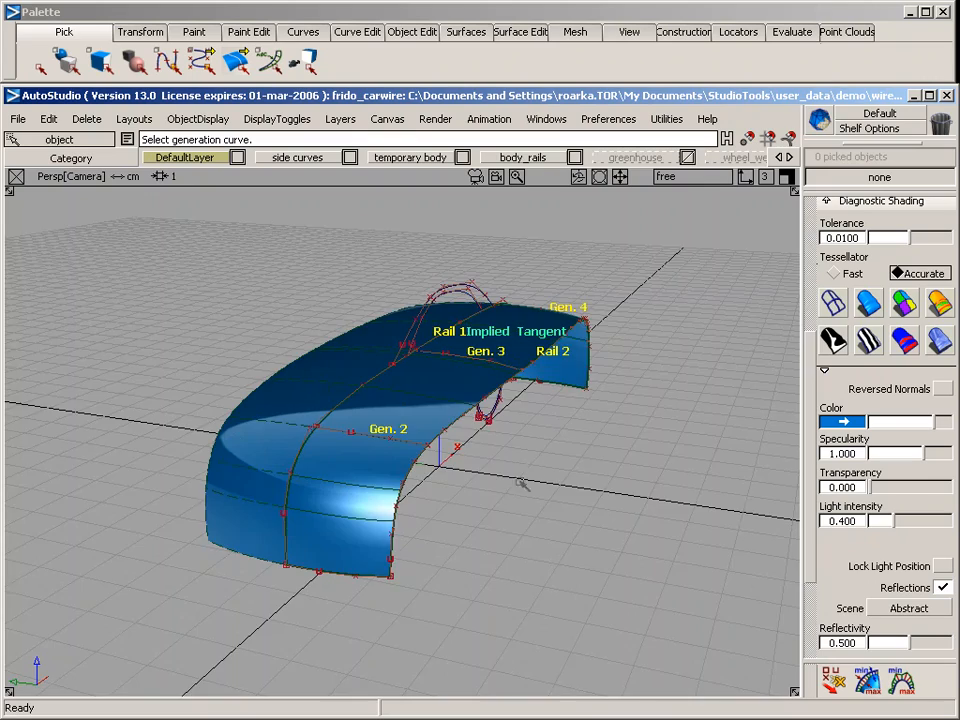
{"action": "mouse_move", "coordinate": [390, 364]}
{"action": "left_mouse_down", "text": "alt+shift"}
{"action": "mouse_move", "coordinate": [564, 456]}
{"action": "mouse_move", "coordinate": [675, 399]}
{"action": "mouse_move", "coordinate": [743, 343]}
{"action": "mouse_move", "coordinate": [767, 283]}
{"action": "mouse_move", "coordinate": [598, 304]}
{"action": "mouse_move", "coordinate": [186, 437]}
{"action": "mouse_move", "coordinate": [18, 478]}
{"action": "mouse_move", "coordinate": [390, 489]}
{"action": "left_mouse_up", "text": "alt+shift"}
{"action": "left_click", "coordinate": [834, 303]}
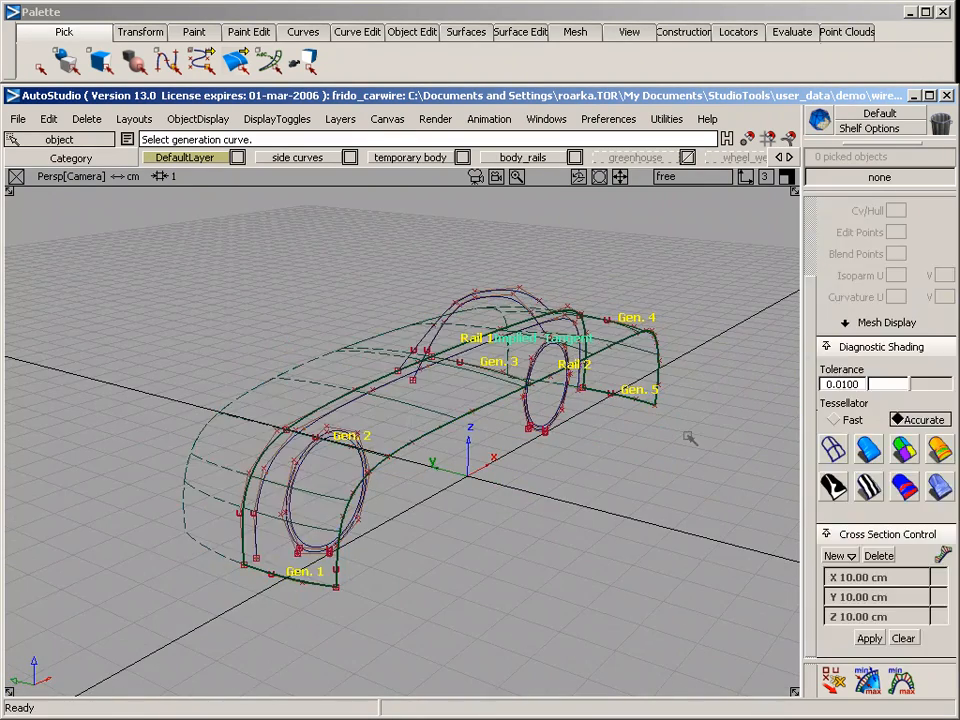
{"action": "middle_click_drag", "start_coordinate": [690, 437], "coordinate": [591, 439], "text": "alt+shift"}
{"action": "mouse_move", "coordinate": [538, 493]}
{"action": "left_mouse_down", "text": "alt+shift"}
{"action": "mouse_move", "coordinate": [520, 497]}
{"action": "mouse_move", "coordinate": [598, 441]}
{"action": "mouse_move", "coordinate": [512, 510]}
{"action": "mouse_move", "coordinate": [392, 540]}
{"action": "left_mouse_up", "text": "alt+shift"}
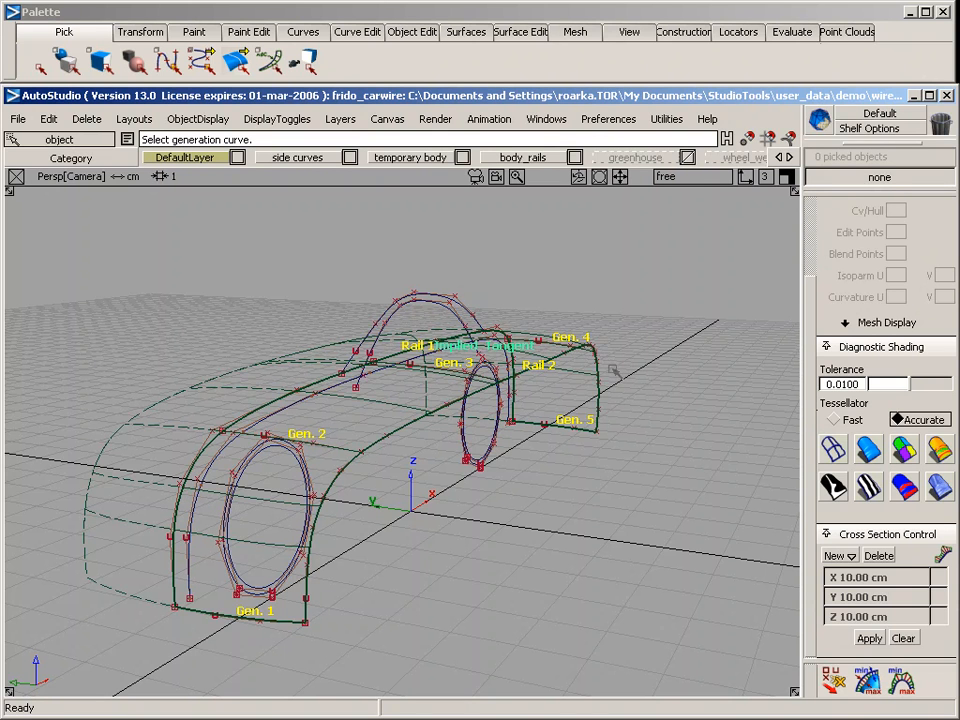
Make the bevel_rails layer visible in the perspective view of the car wireframe
{"action": "left_click", "coordinate": [298, 390]}
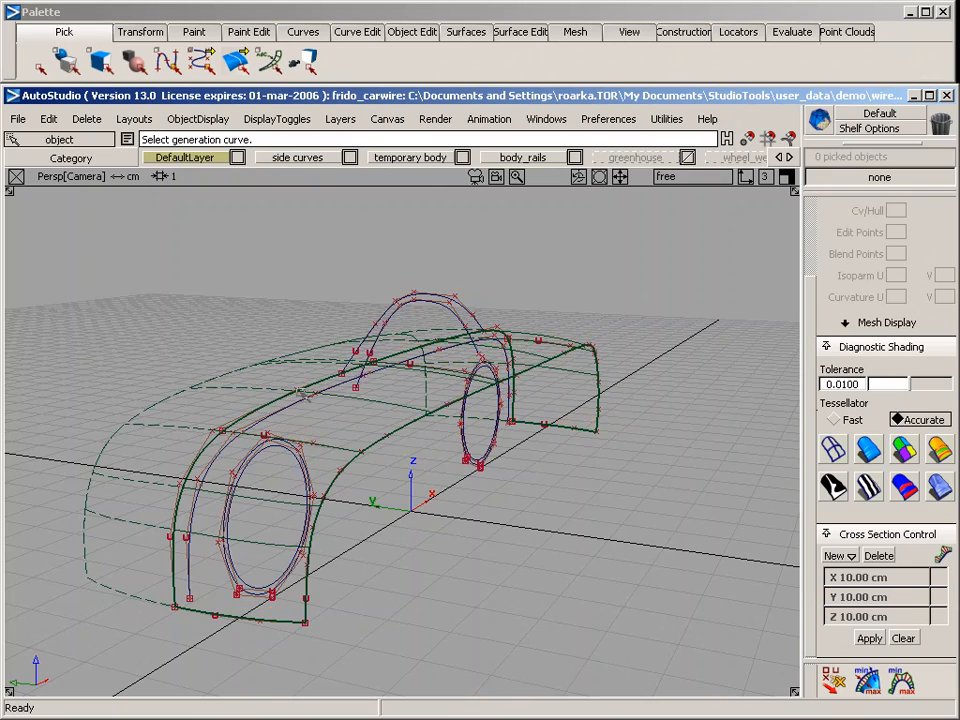
{"action": "left_click_drag", "start_coordinate": [492, 508], "coordinate": [410, 507], "text": "alt+shift"}
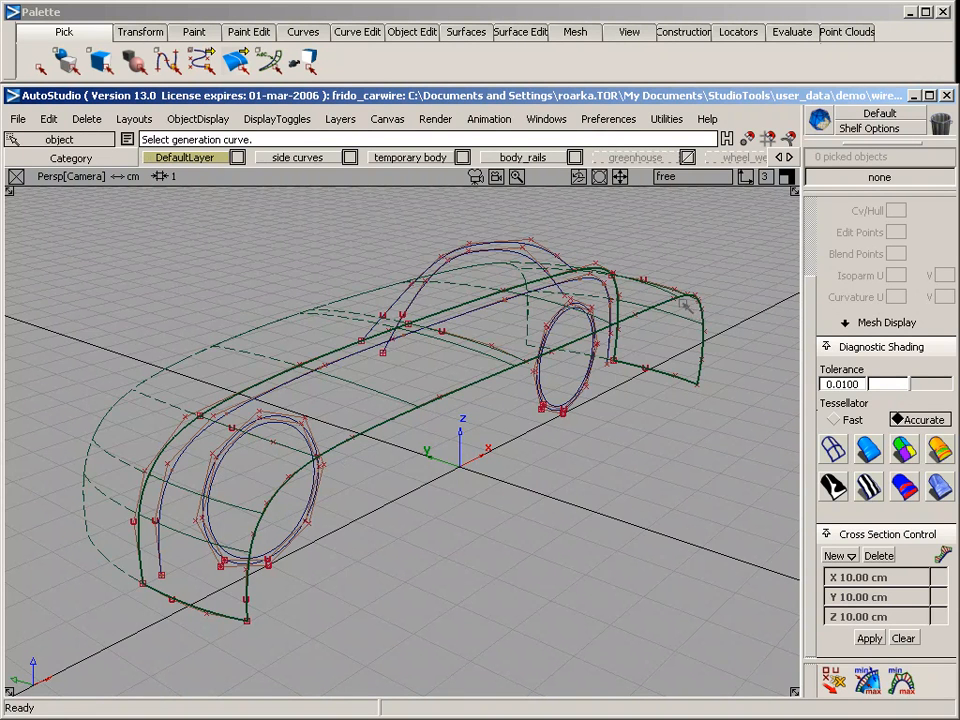
{"action": "middle_click_drag", "start_coordinate": [740, 158], "coordinate": [620, 158]}
{"action": "right_click_drag", "start_coordinate": [617, 158], "coordinate": [700, 204]}
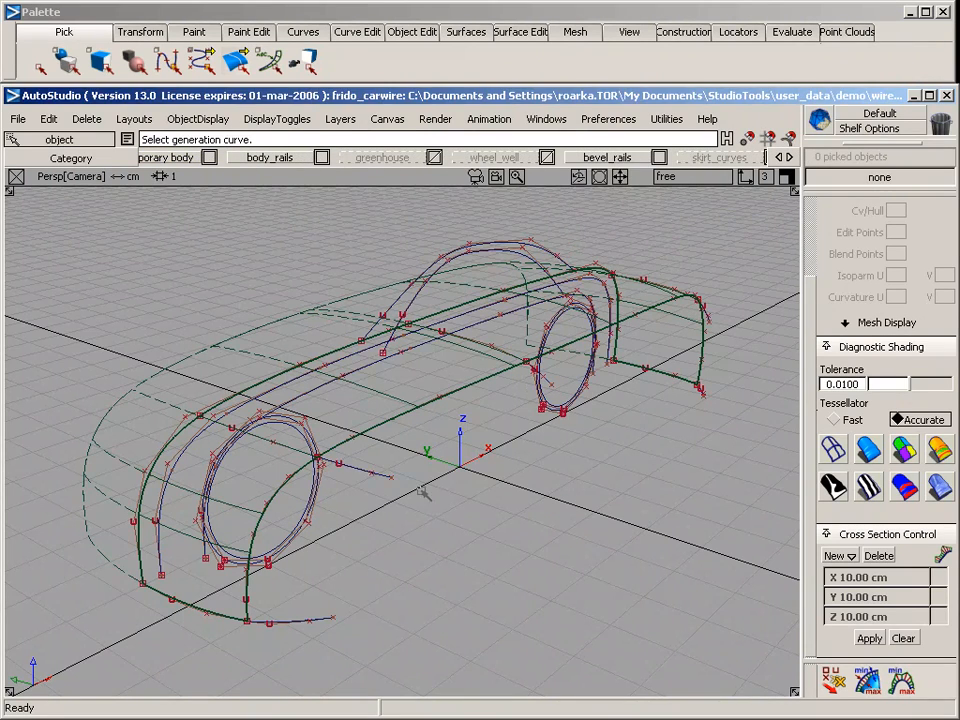
Pick the lowest long rail curve on the car's side and examine it in the side view
{"action": "left_click_drag", "start_coordinate": [300, 350], "coordinate": [280, 429], "text": "alt+shift"}
{"action": "middle_click_drag", "start_coordinate": [499, 531], "coordinate": [355, 508], "text": "alt+shift"}
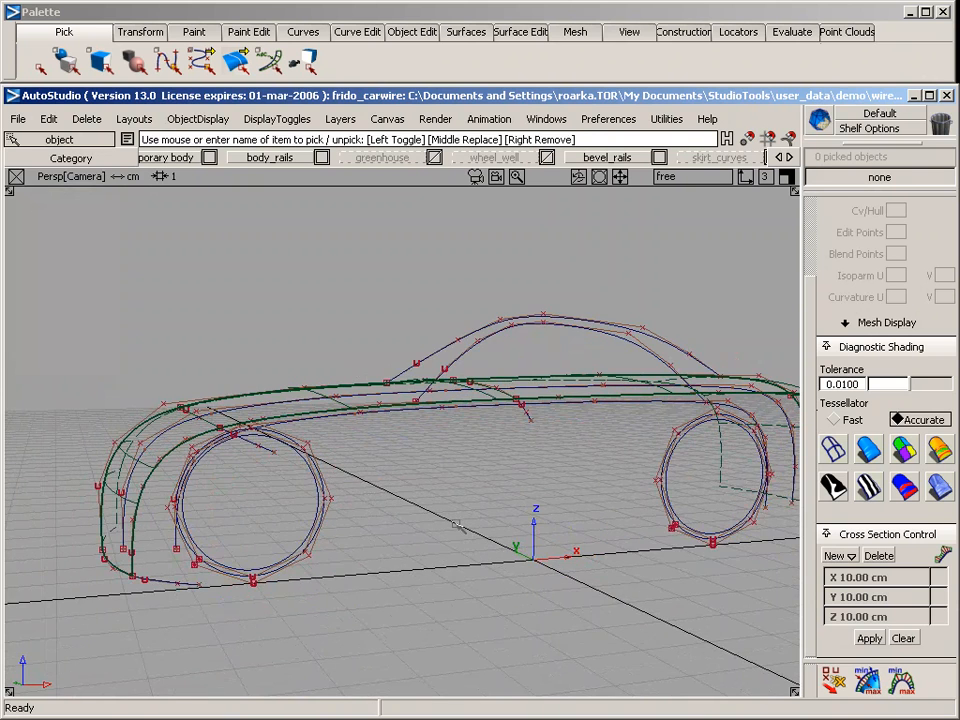
{"action": "left_click_drag", "start_coordinate": [363, 372], "coordinate": [380, 446], "text": "alt+shift"}
{"action": "left_click", "coordinate": [382, 442]}
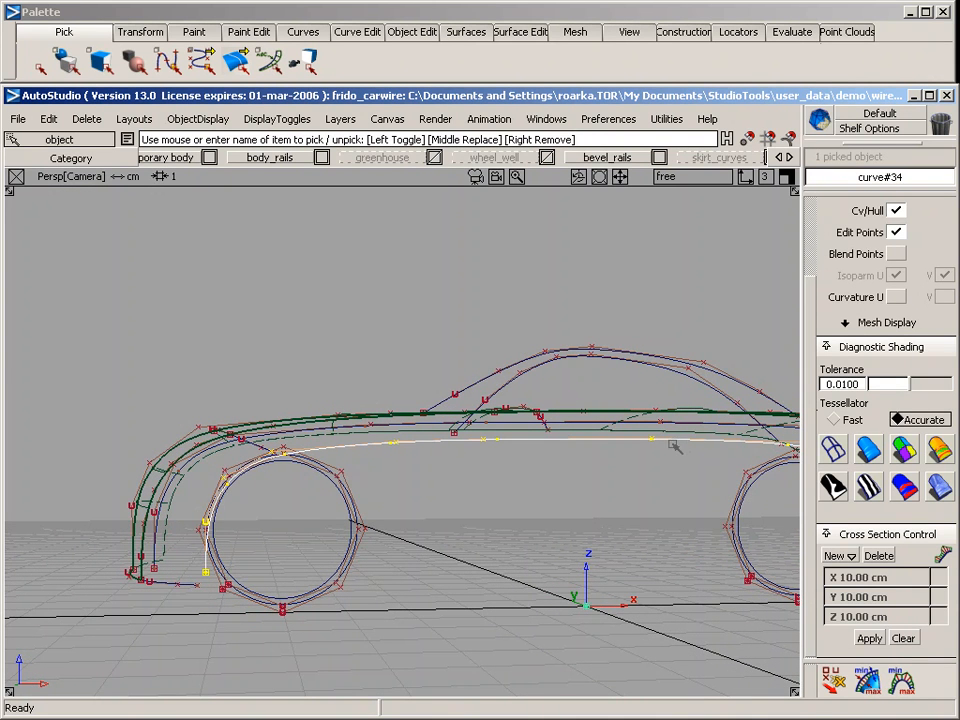
{"action": "key", "text": "F6"}
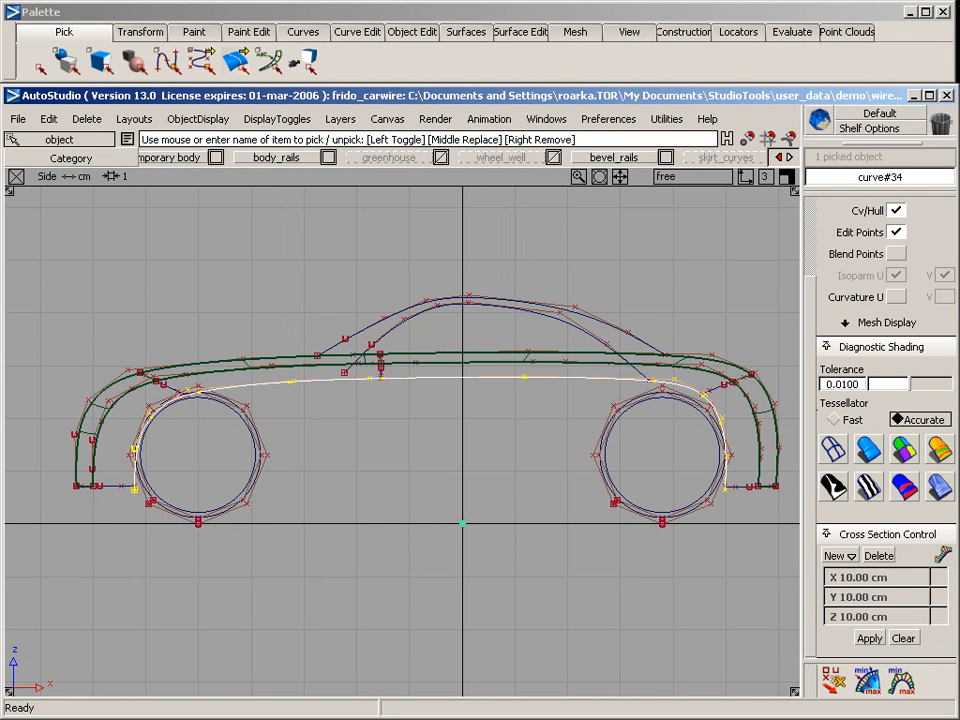
Make the temporary_side layer visible to display the temporary side curves
{"action": "left_click", "coordinate": [789, 157]}
{"action": "left_click", "coordinate": [789, 157]}
{"action": "right_click_drag", "start_coordinate": [645, 163], "coordinate": [645, 202]}
Pick the long lengthwise temporary side curve and the short upright one in turn to identify them in perspective
{"action": "key", "text": "F8"}
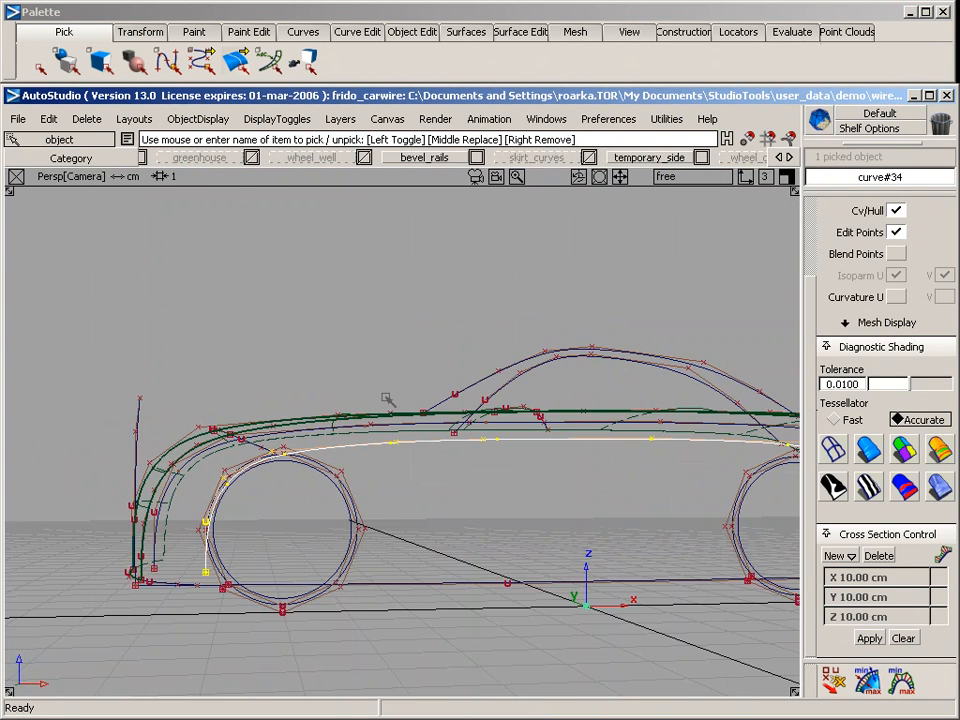
{"action": "mouse_move", "coordinate": [265, 369]}
{"action": "left_mouse_down", "text": "alt+shift"}
{"action": "mouse_move", "coordinate": [564, 444]}
{"action": "mouse_move", "coordinate": [275, 362]}
{"action": "mouse_move", "coordinate": [386, 491]}
{"action": "mouse_move", "coordinate": [660, 499]}
{"action": "mouse_move", "coordinate": [472, 493]}
{"action": "mouse_move", "coordinate": [440, 482]}
{"action": "left_mouse_up", "text": "alt+shift"}
{"action": "left_click_drag", "start_coordinate": [324, 399], "coordinate": [319, 450], "text": "ctrl+shift"}
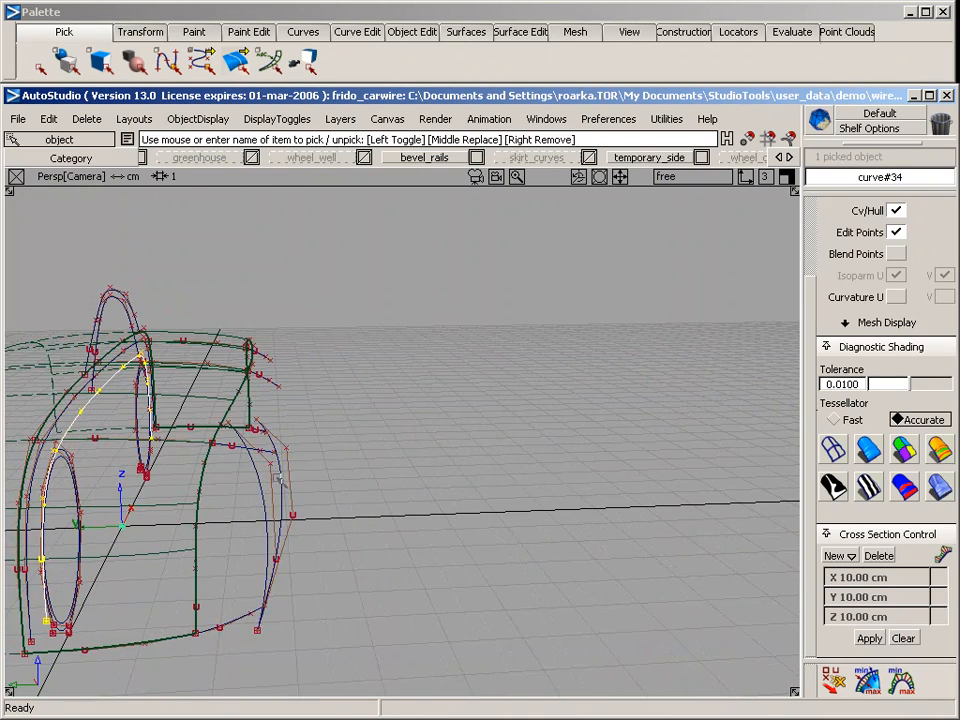
{"action": "middle_click", "coordinate": [275, 477]}
{"action": "middle_click", "coordinate": [273, 469]}
{"action": "left_click", "coordinate": [277, 474]}
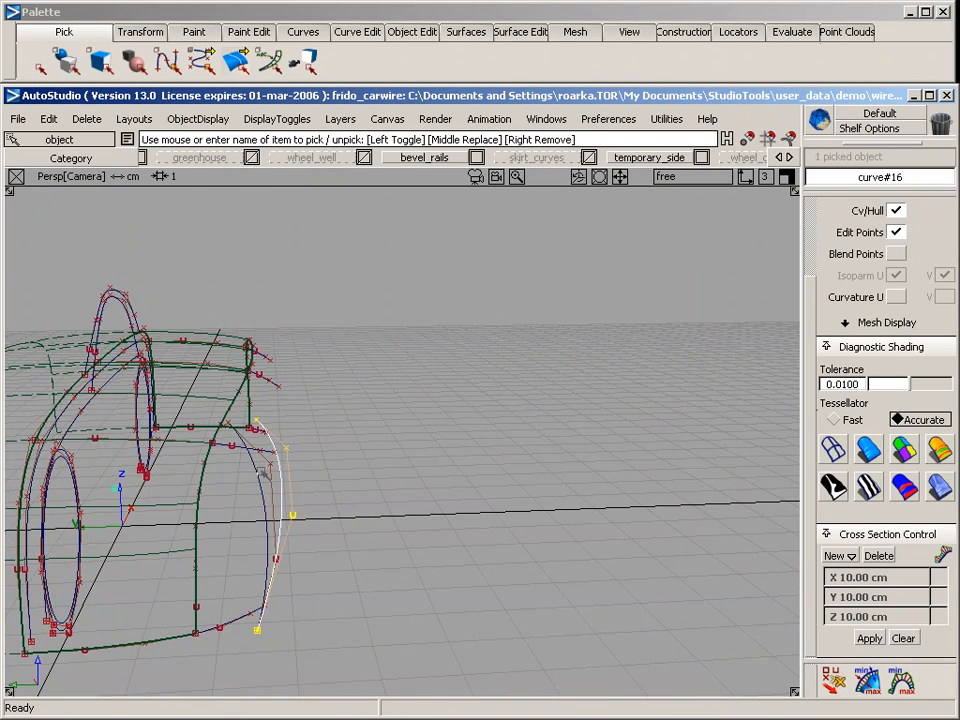
{"action": "middle_click", "coordinate": [262, 470]}
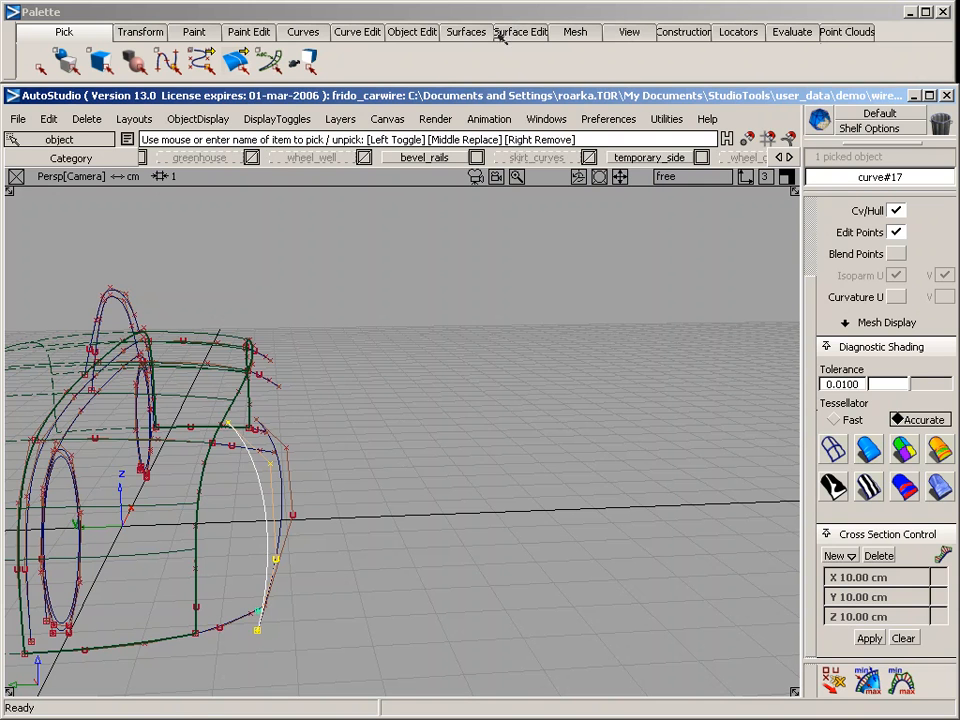
Set up the Rail surface tool with one generation curve, one rail curve and POSITION continuity on the rail
{"action": "left_click", "coordinate": [466, 31]}
{"action": "mouse_move", "coordinate": [491, 150]}
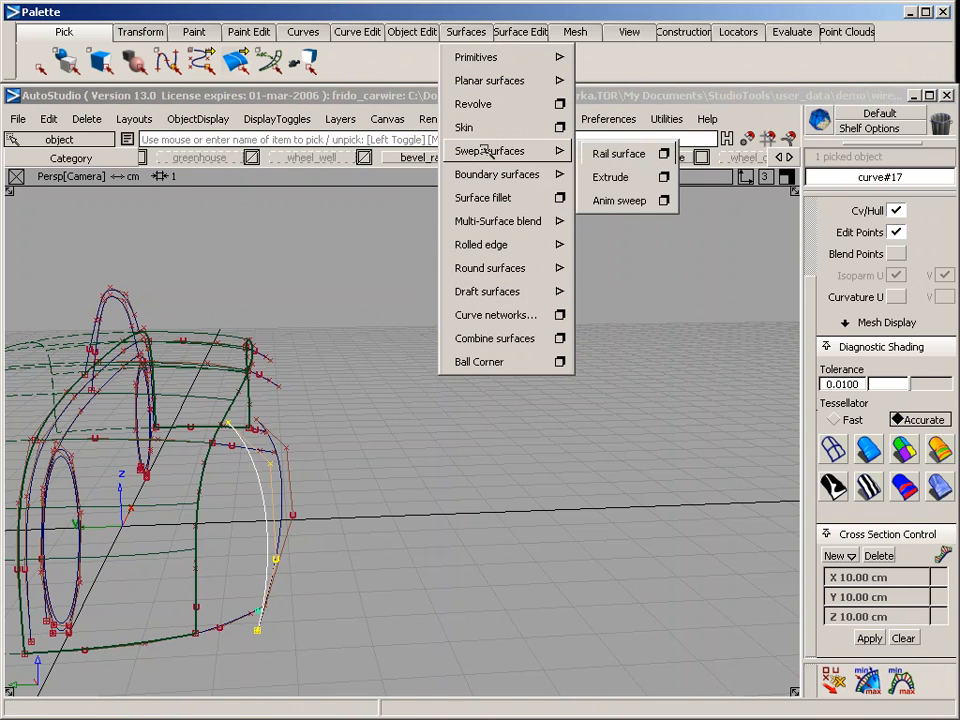
{"action": "left_click", "coordinate": [663, 153]}
{"action": "left_click", "coordinate": [738, 188]}
{"action": "left_click", "coordinate": [745, 229]}
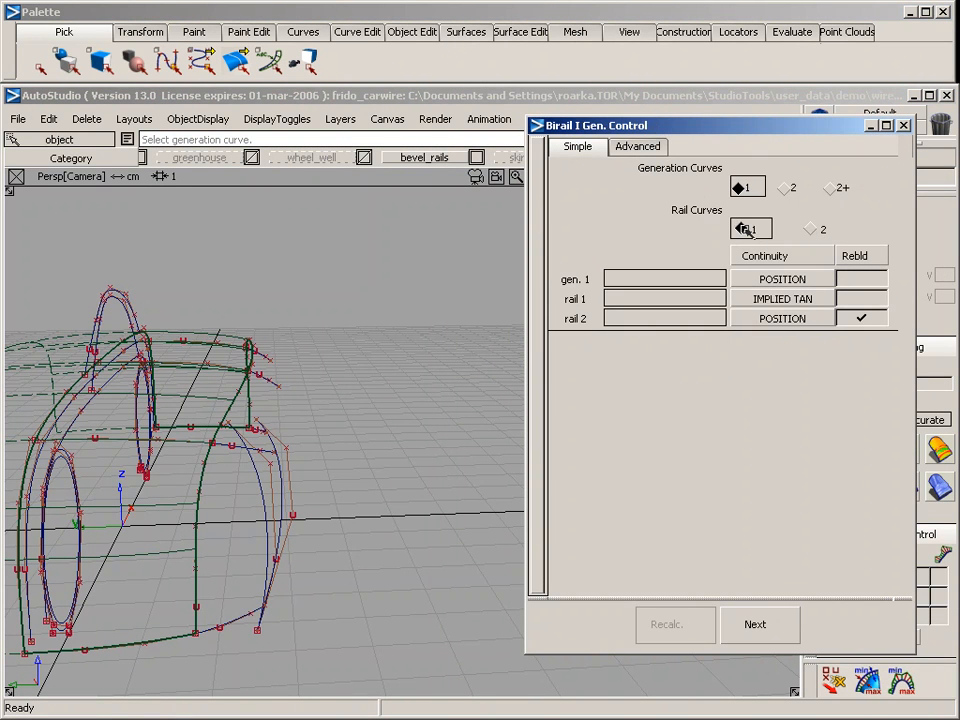
{"action": "left_click", "coordinate": [752, 298]}
{"action": "left_click", "coordinate": [763, 437]}
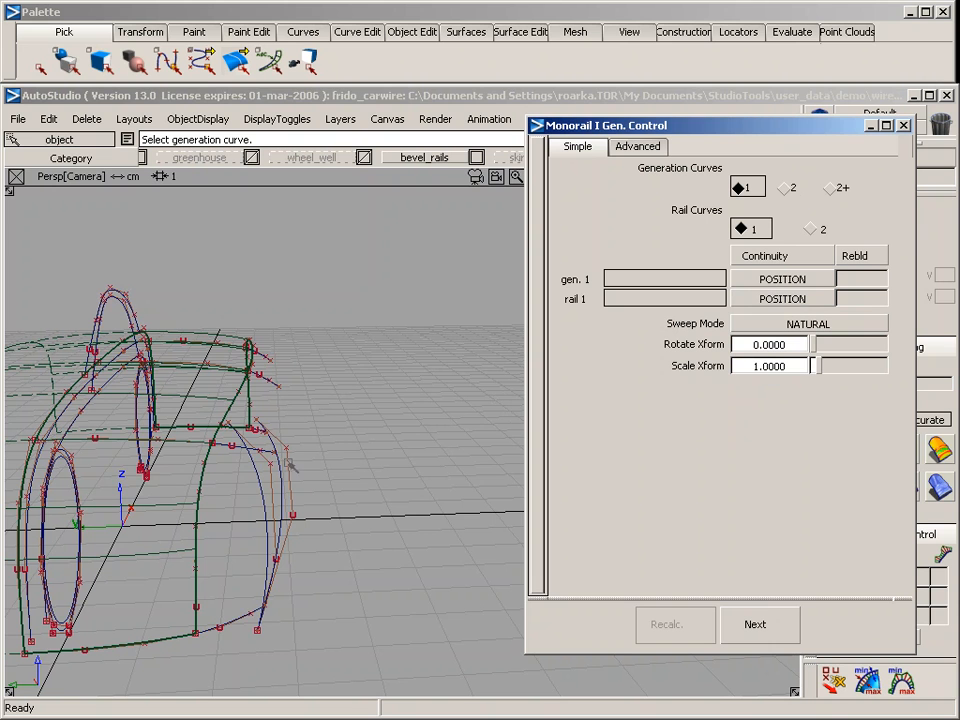
Build the side surface from the upright temporary curve as generation and the lengthwise temporary curve as rail, and close the rail options
{"action": "left_click", "coordinate": [258, 481]}
{"action": "left_click", "coordinate": [258, 482]}
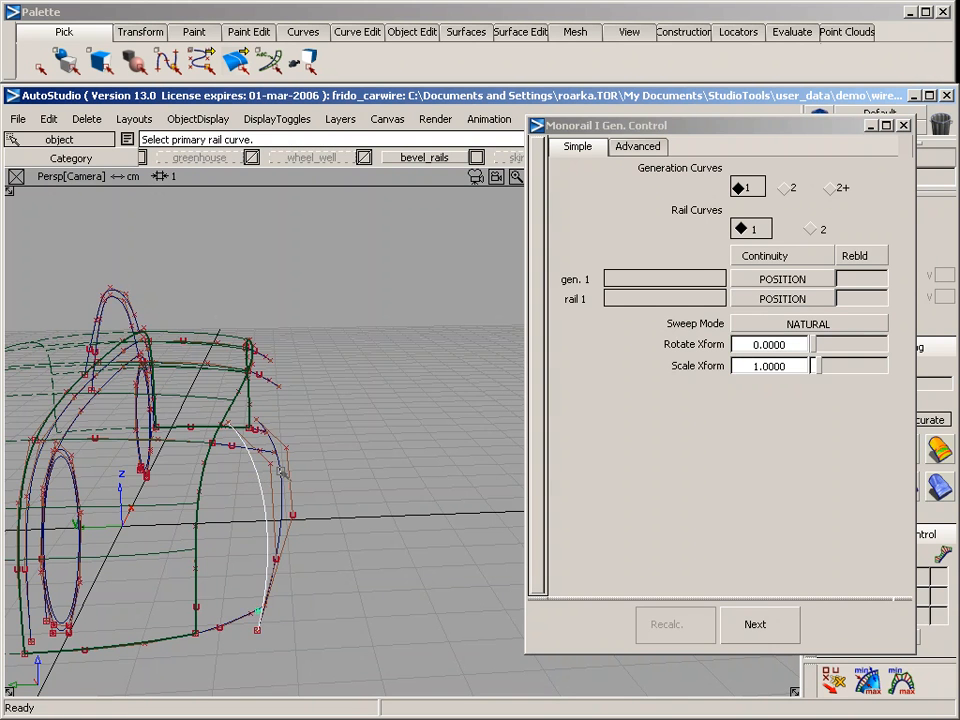
{"action": "left_click", "coordinate": [281, 471]}
{"action": "left_click_drag", "start_coordinate": [454, 463], "coordinate": [109, 383], "text": "alt+shift"}
{"action": "key", "text": "F6"}
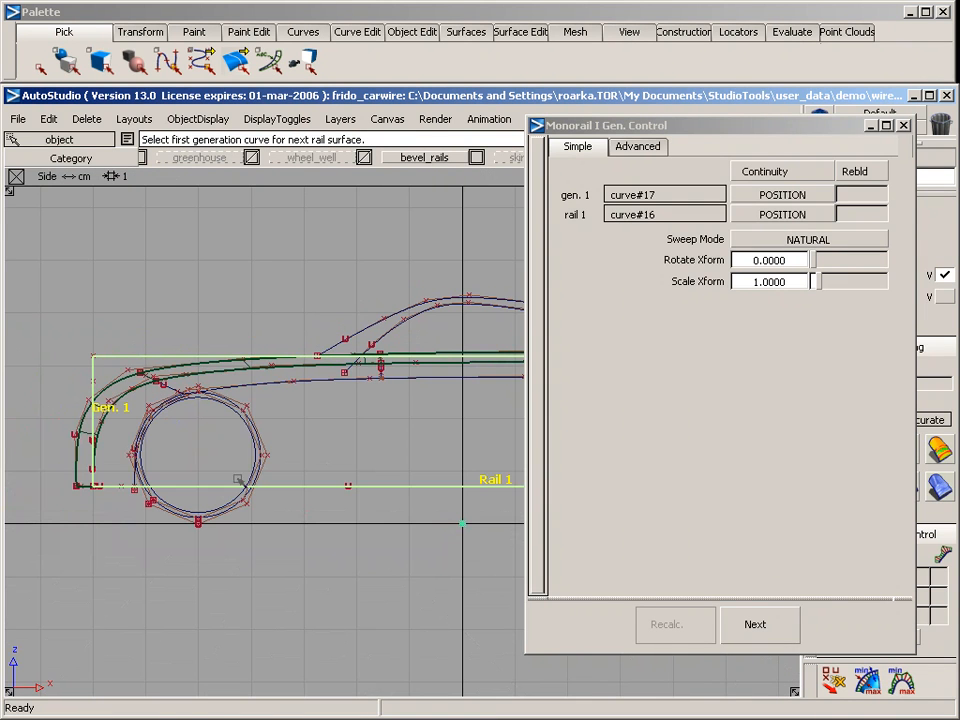
{"action": "left_click", "coordinate": [903, 125]}
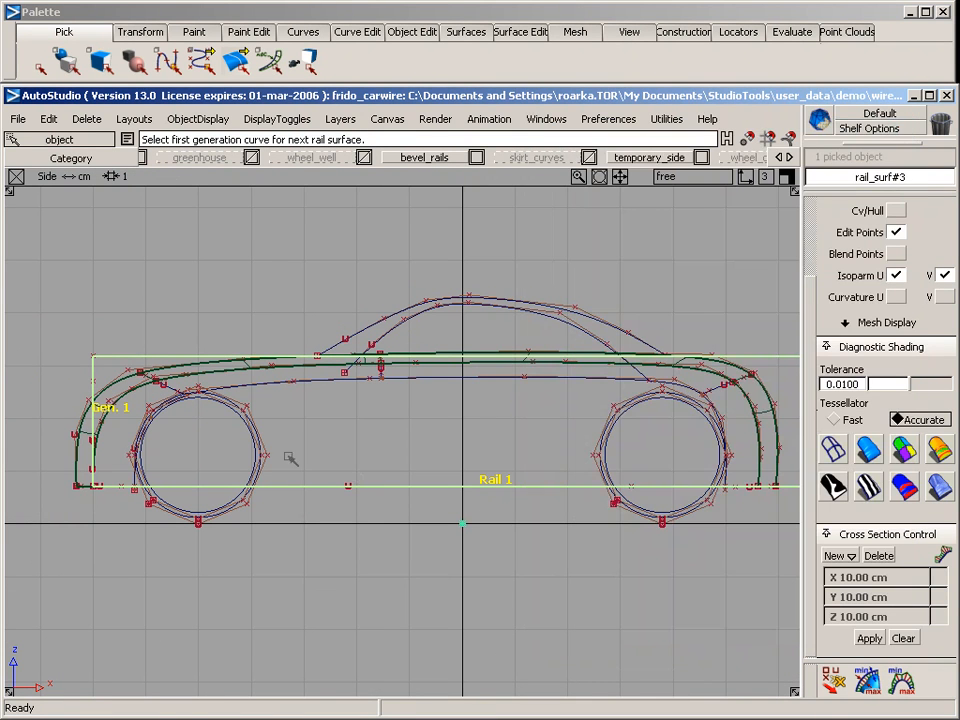
Pick the new side surface in the side view and start Project with the Curves-on-surface option
{"action": "left_click_drag", "start_coordinate": [269, 323], "coordinate": [287, 381], "text": "ctrl+shift"}
{"action": "middle_click", "coordinate": [287, 381]}
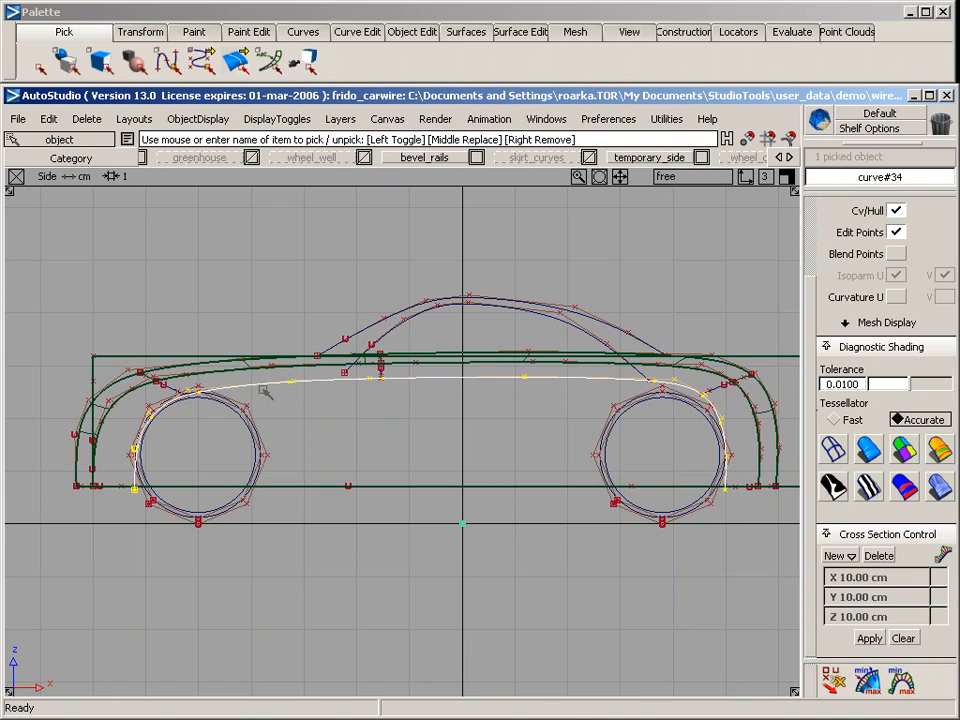
{"action": "middle_click_drag", "start_coordinate": [601, 409], "coordinate": [425, 401], "text": "alt+shift"}
{"action": "left_click_drag", "start_coordinate": [591, 286], "coordinate": [599, 328], "text": "ctrl+shift"}
{"action": "middle_click", "coordinate": [624, 356]}
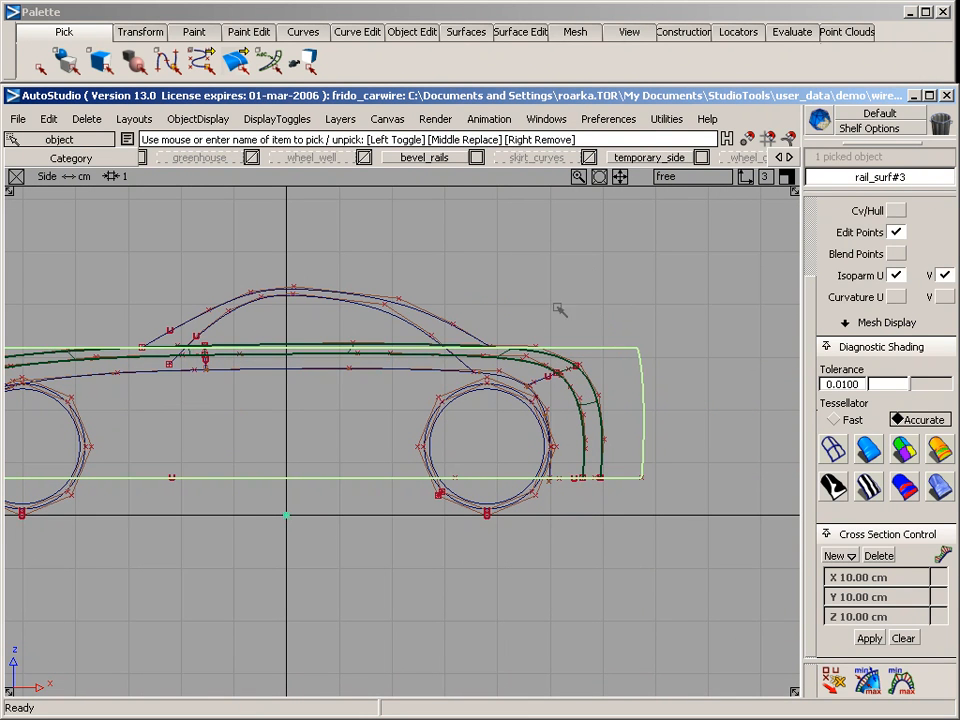
{"action": "left_click", "coordinate": [520, 31]}
{"action": "mouse_move", "coordinate": [518, 57]}
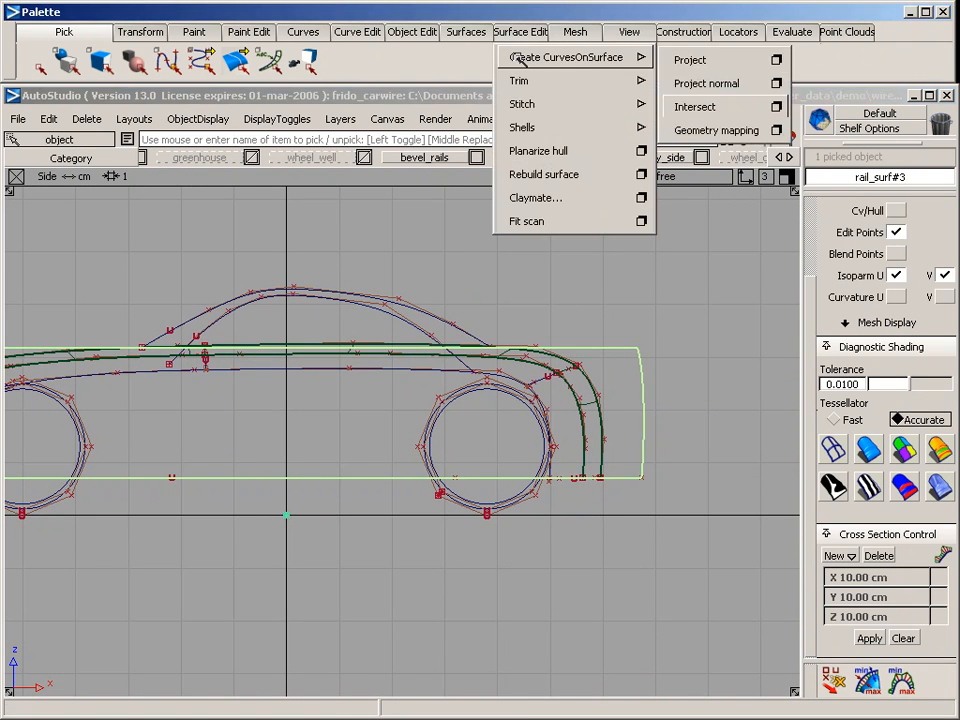
{"action": "left_click", "coordinate": [776, 60]}
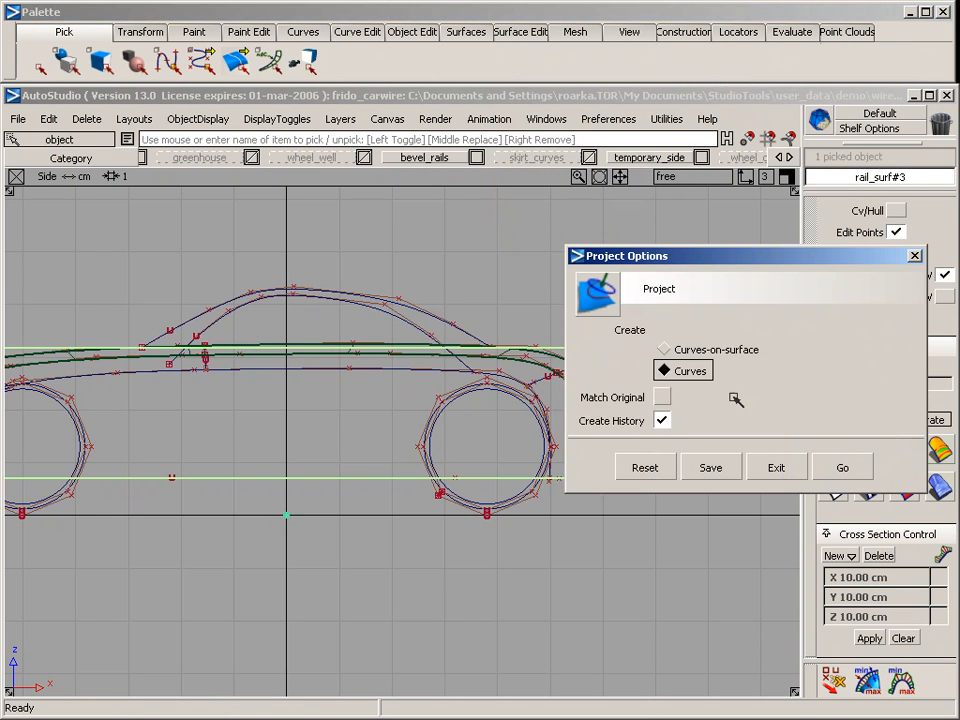
{"action": "left_click", "coordinate": [664, 349]}
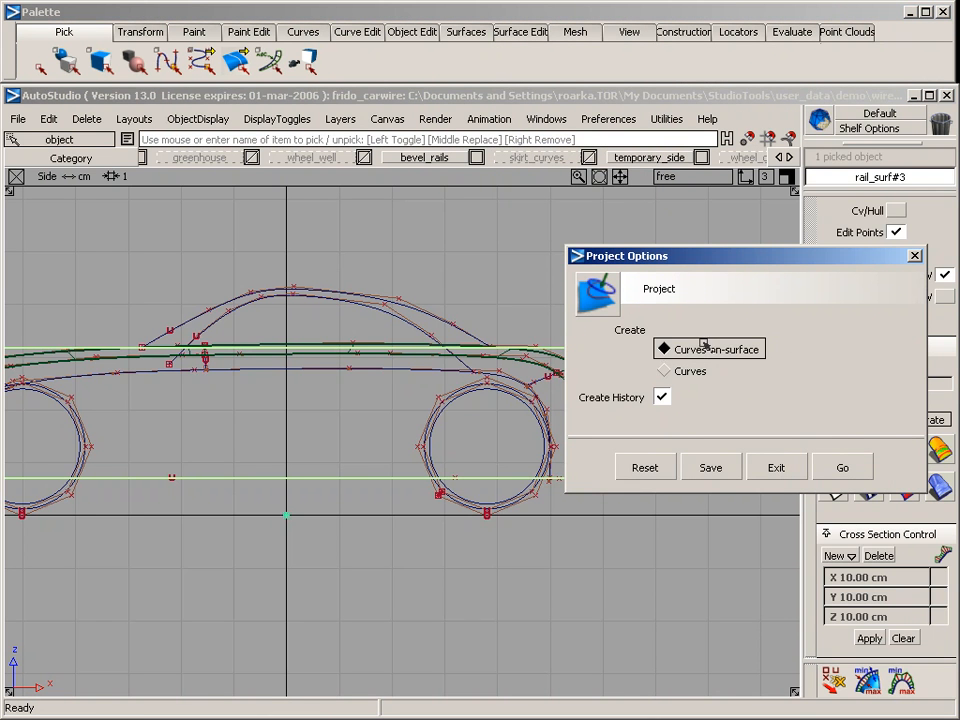
{"action": "left_click", "coordinate": [838, 467]}
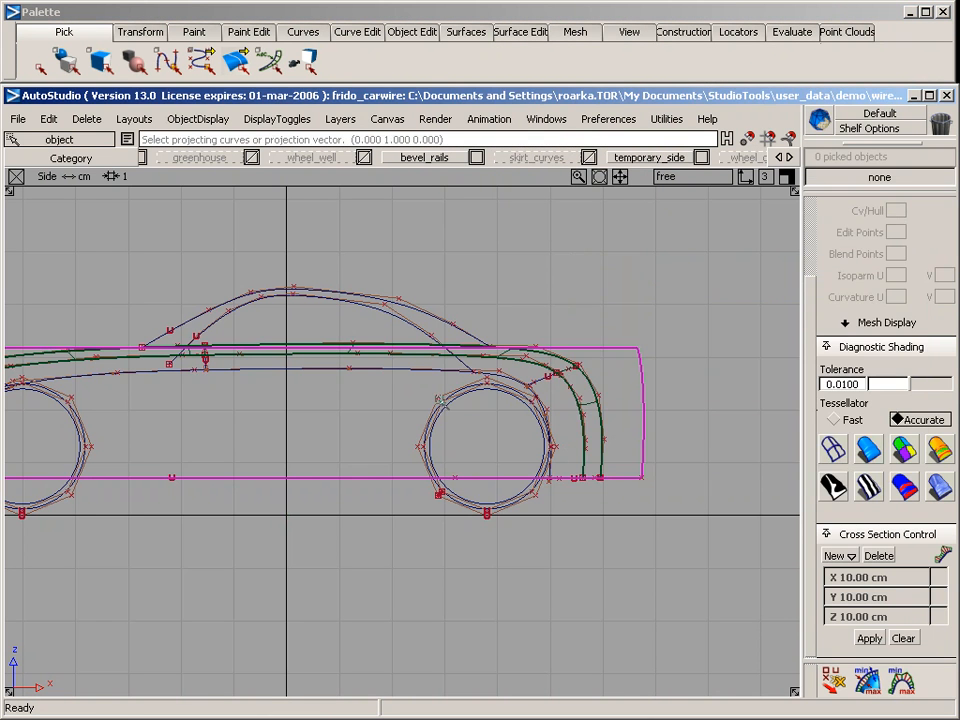
Project the lowest body rail curve onto the side surface along the side view direction
{"action": "left_click", "coordinate": [385, 369]}
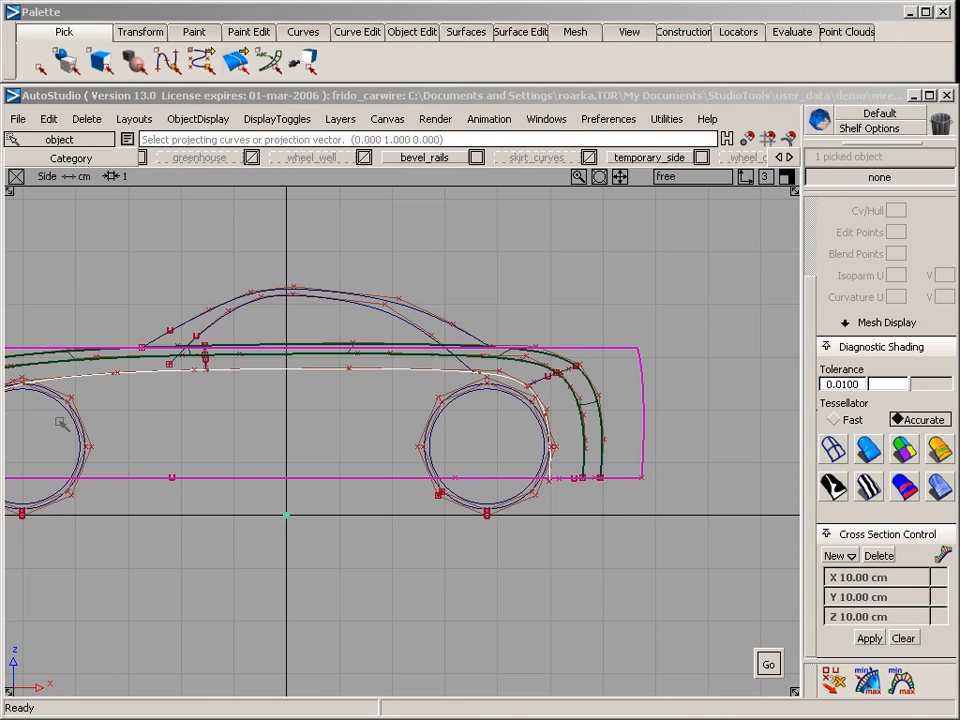
{"action": "middle_click_drag", "start_coordinate": [221, 445], "coordinate": [428, 411], "text": "alt+shift"}
{"action": "key", "text": "space"}
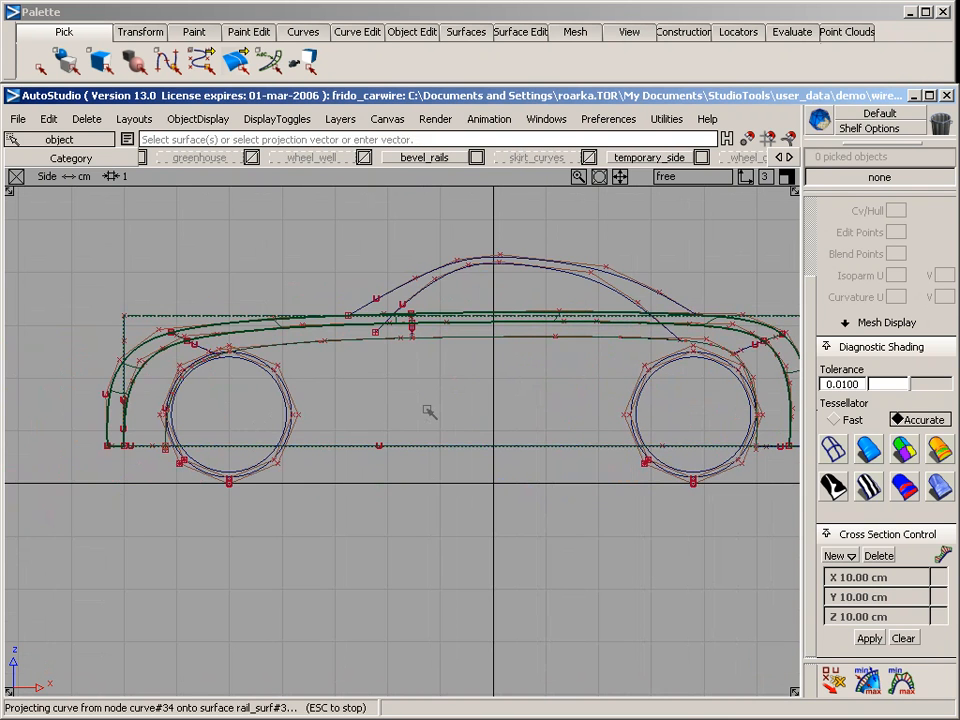
Trim the side surface with the projected curve, keeping the region below and inside the curve
{"action": "key", "text": "F8"}
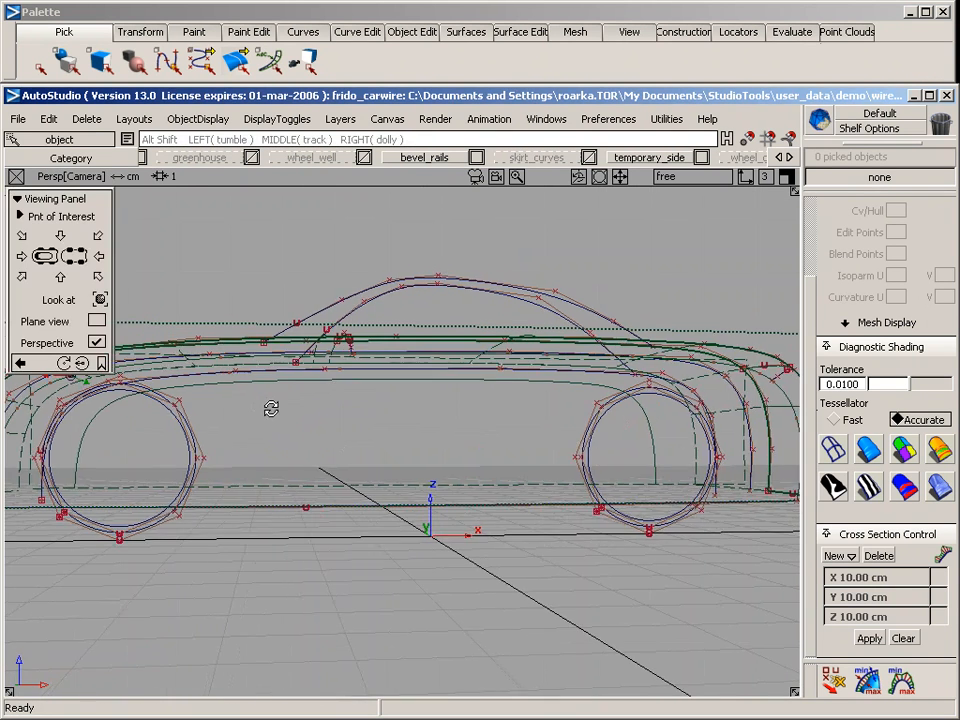
{"action": "left_click_drag", "start_coordinate": [270, 407], "coordinate": [580, 645], "text": "alt+shift"}
{"action": "middle_click_drag", "start_coordinate": [340, 462], "coordinate": [540, 450], "text": "alt+shift"}
{"action": "left_click_drag", "start_coordinate": [400, 472], "coordinate": [610, 440], "text": "alt+shift"}
{"action": "middle_click_drag", "start_coordinate": [600, 440], "coordinate": [478, 425], "text": "alt+shift"}
{"action": "left_click_drag", "start_coordinate": [453, 220], "coordinate": [478, 220], "text": "ctrl+shift"}
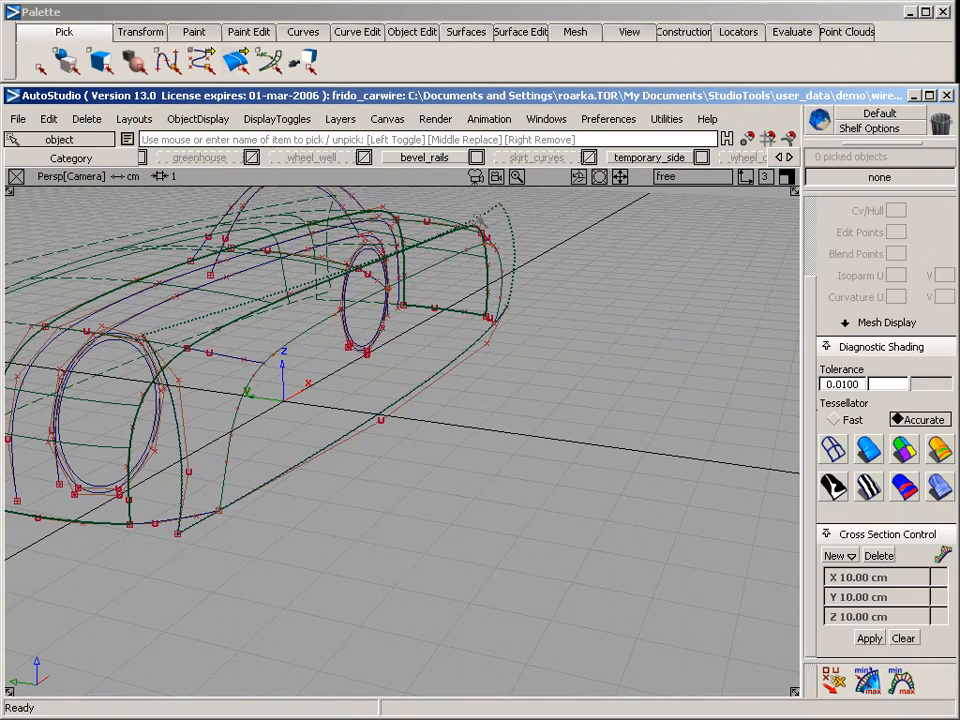
{"action": "left_click", "coordinate": [478, 220]}
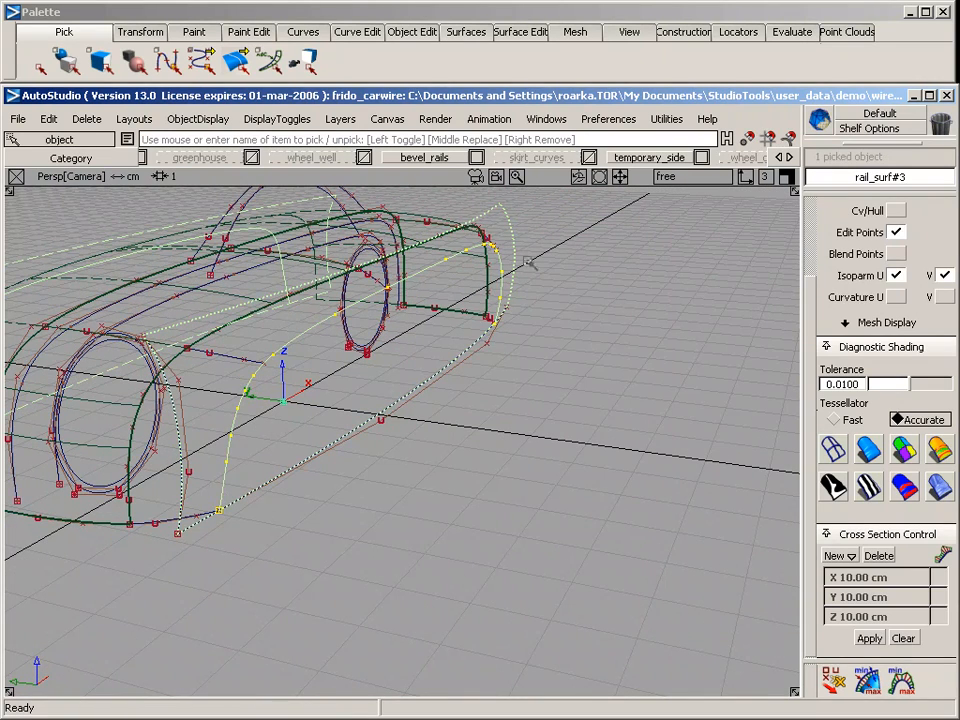
{"action": "left_click", "coordinate": [535, 33]}
{"action": "mouse_move", "coordinate": [560, 80]}
{"action": "left_click", "coordinate": [698, 84]}
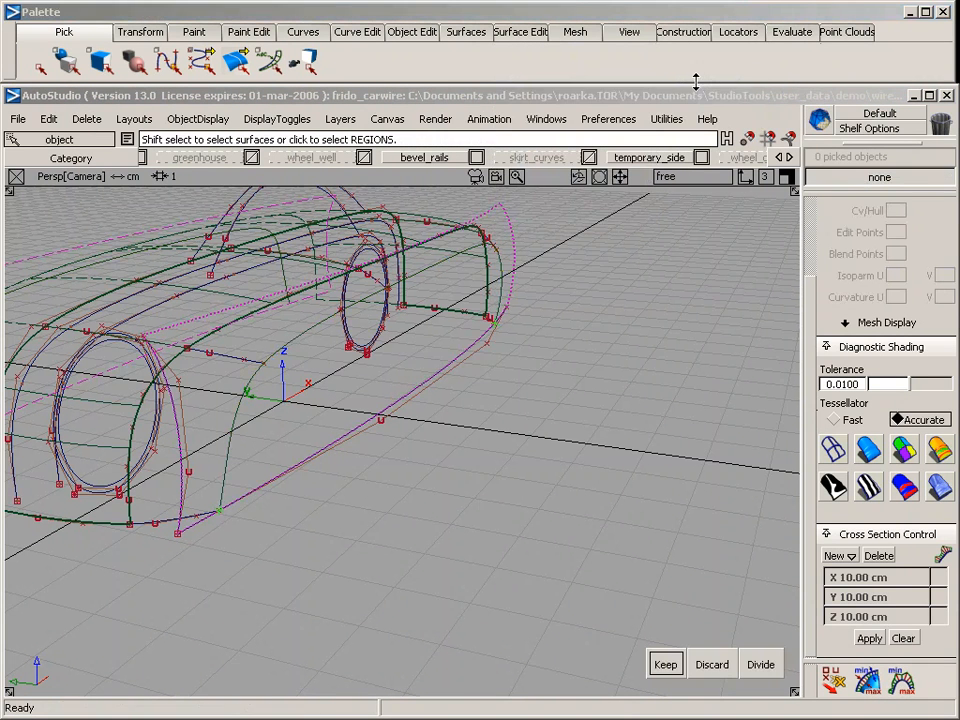
{"action": "left_click", "coordinate": [323, 394]}
{"action": "key", "text": "space"}
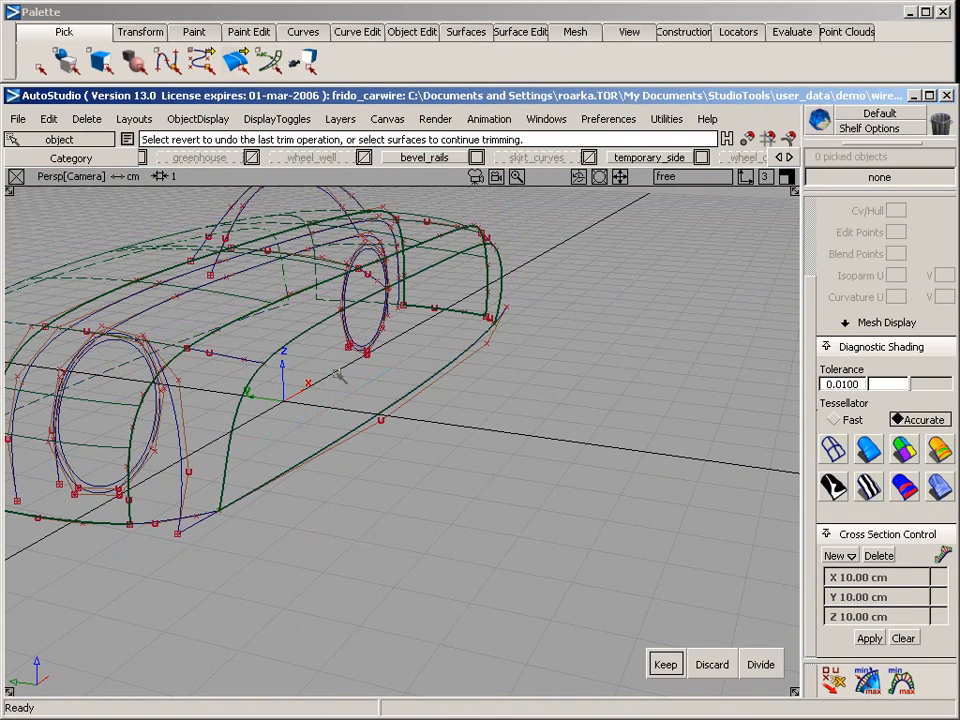
Examine the body and trimmed side surface with diagnostic shading, and return the model to wireframe
{"action": "left_click_drag", "start_coordinate": [340, 383], "coordinate": [425, 420], "text": "alt+shift"}
{"action": "left_click", "coordinate": [372, 407], "text": "alt+shift"}
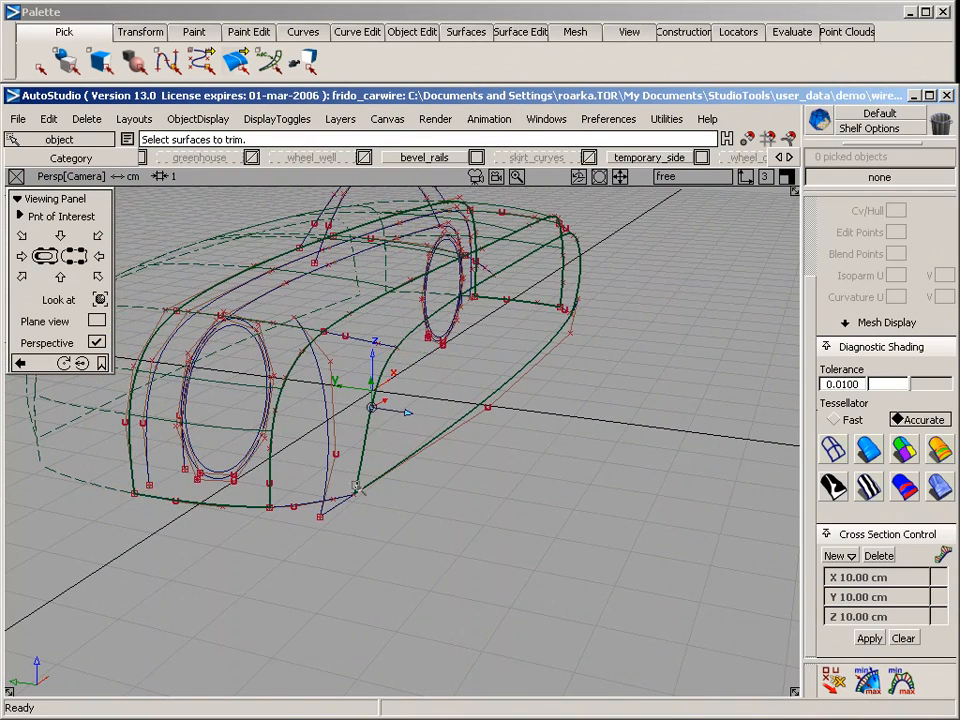
{"action": "left_click_drag", "start_coordinate": [355, 549], "coordinate": [262, 331], "text": "alt+shift"}
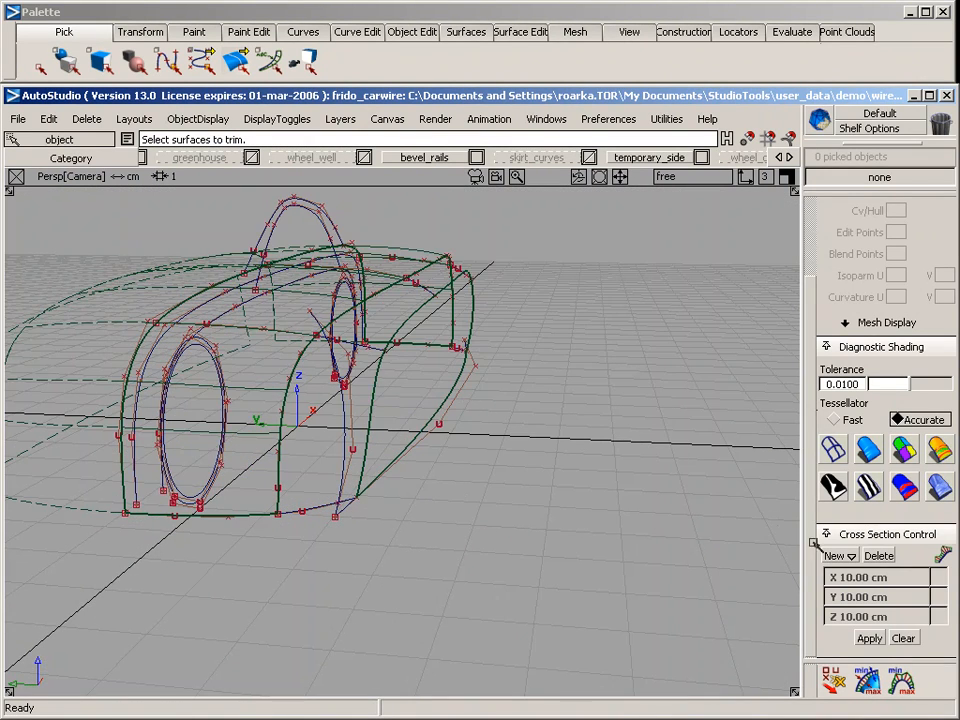
{"action": "left_click", "coordinate": [903, 448]}
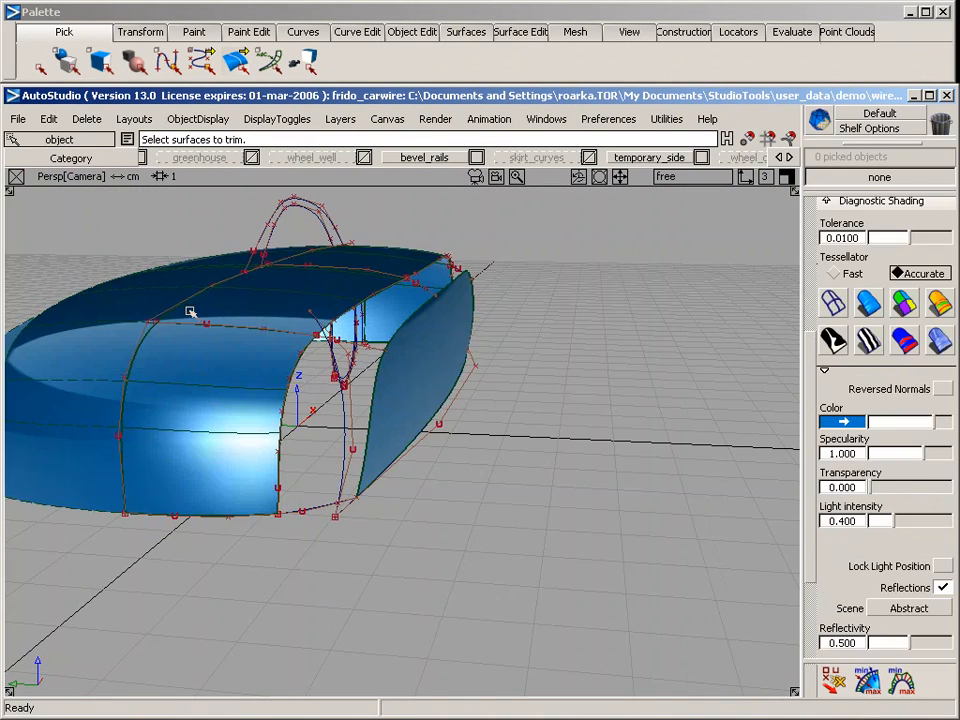
{"action": "left_click", "coordinate": [832, 304]}
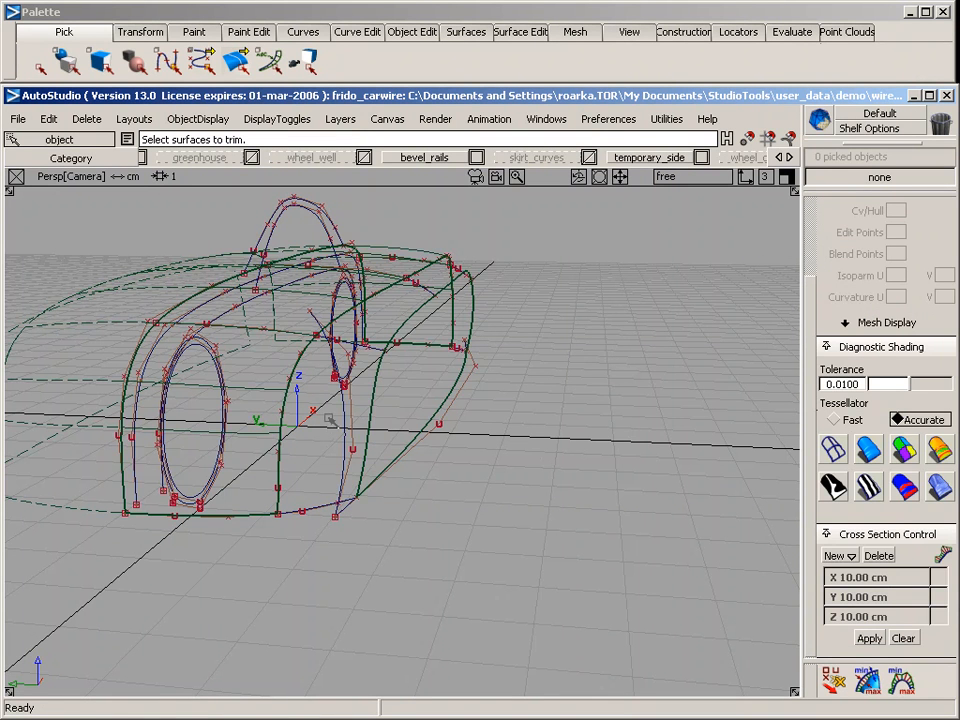
Pick the nine construction curves that built the upper body and side surfaces and assign them to the "extra" layer
{"action": "left_click", "coordinate": [330, 419], "text": "ctrl+shift"}
{"action": "left_click_drag", "start_coordinate": [330, 419], "coordinate": [369, 444], "text": "ctrl+shift"}
{"action": "left_click_drag", "start_coordinate": [326, 512], "coordinate": [374, 533]}
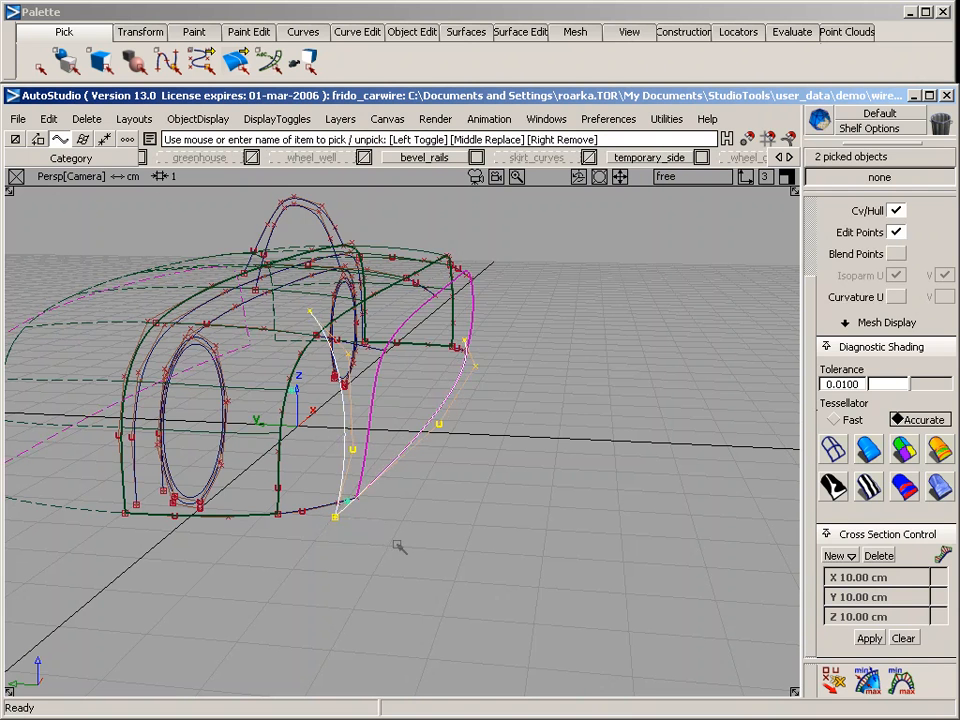
{"action": "left_click_drag", "start_coordinate": [143, 401], "coordinate": [104, 407]}
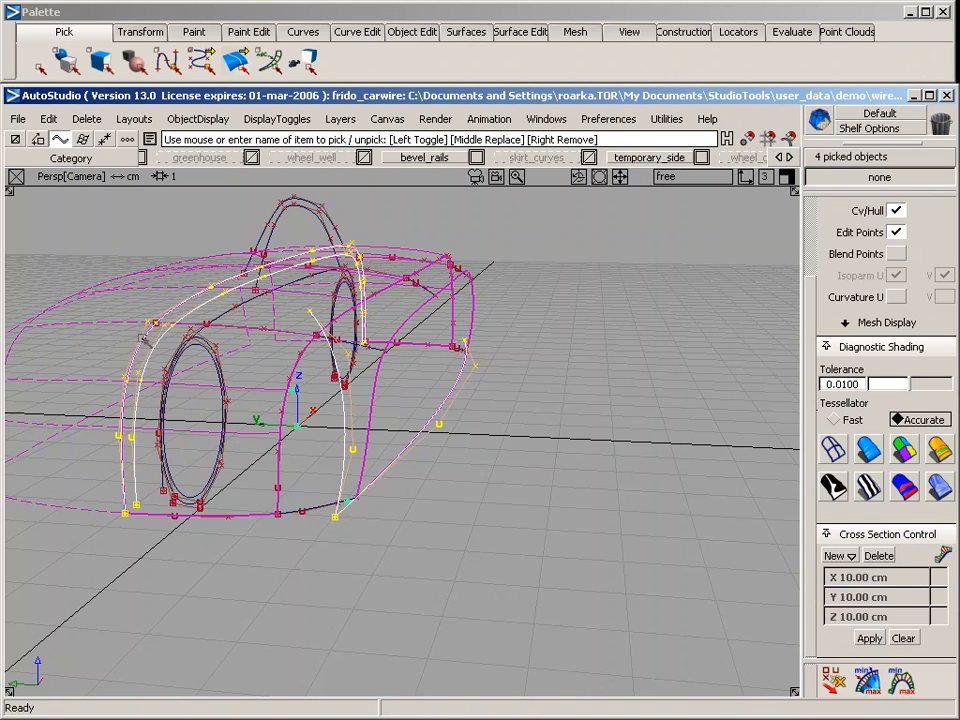
{"action": "left_click_drag", "start_coordinate": [544, 376], "coordinate": [168, 375], "text": "alt+shift"}
{"action": "left_click_drag", "start_coordinate": [316, 338], "coordinate": [325, 296]}
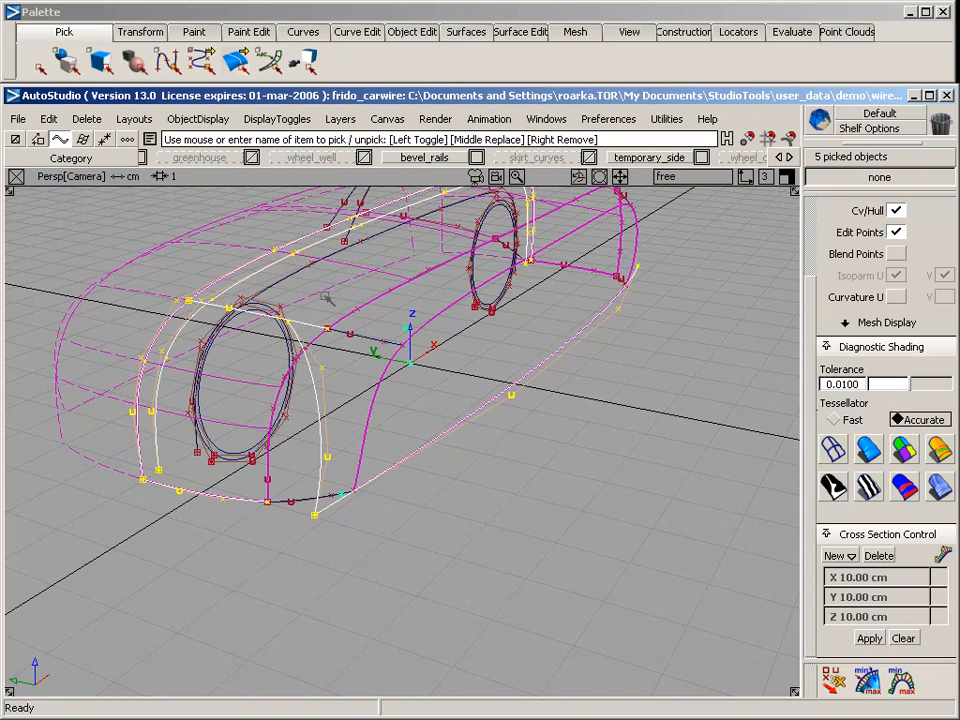
{"action": "middle_click_drag", "start_coordinate": [384, 275], "coordinate": [346, 358], "text": "alt+shift"}
{"action": "left_click_drag", "start_coordinate": [392, 330], "coordinate": [402, 314]}
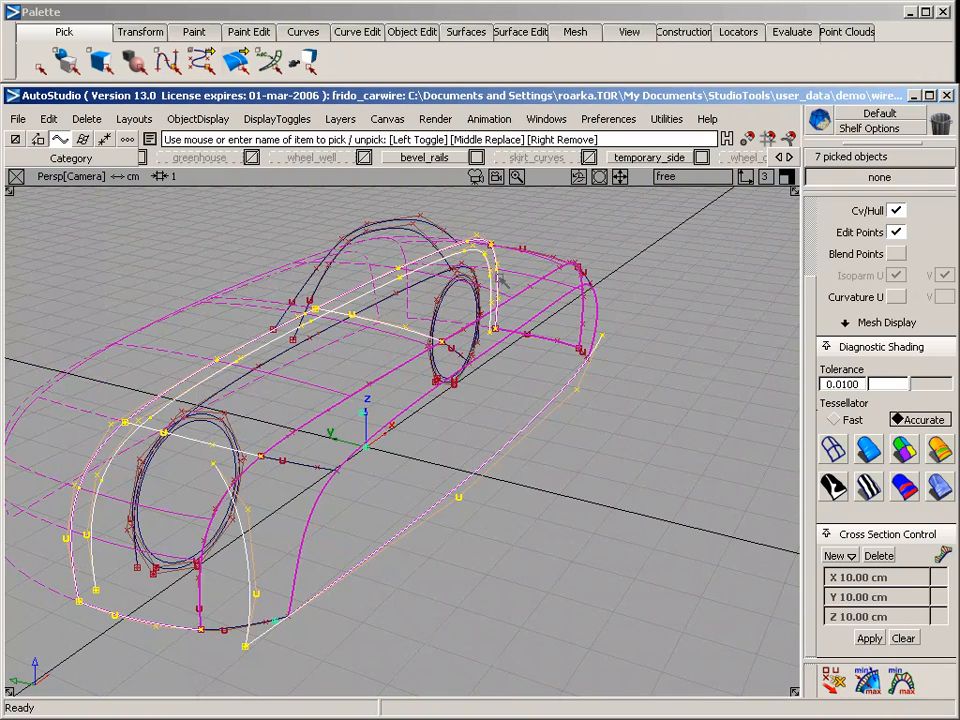
{"action": "left_click_drag", "start_coordinate": [537, 254], "coordinate": [543, 243]}
{"action": "left_click_drag", "start_coordinate": [550, 356], "coordinate": [557, 331]}
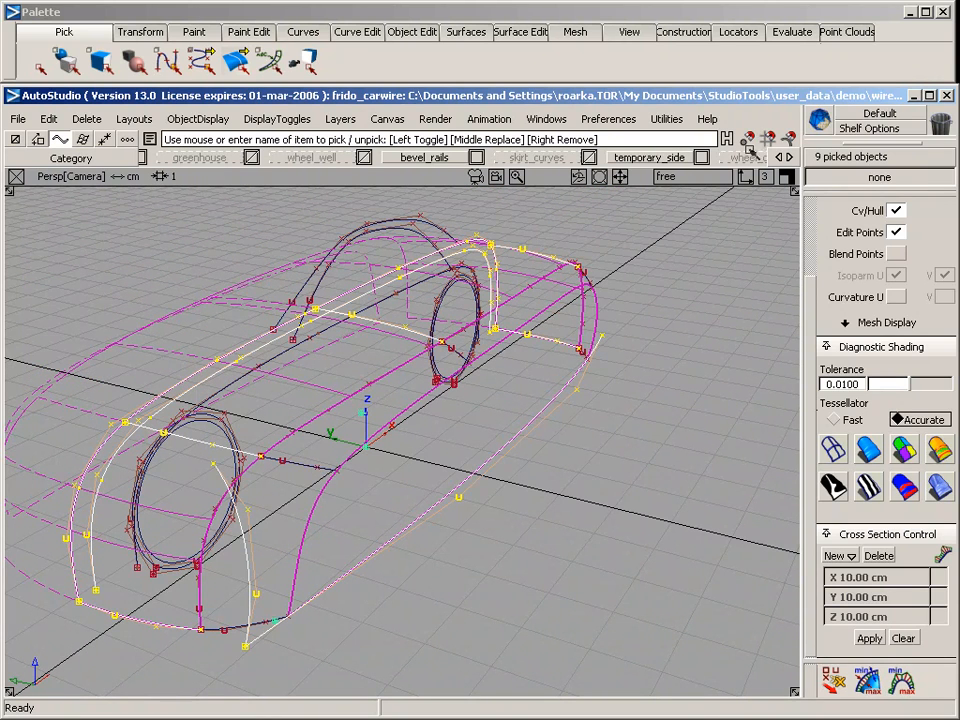
{"action": "left_click", "coordinate": [789, 157]}
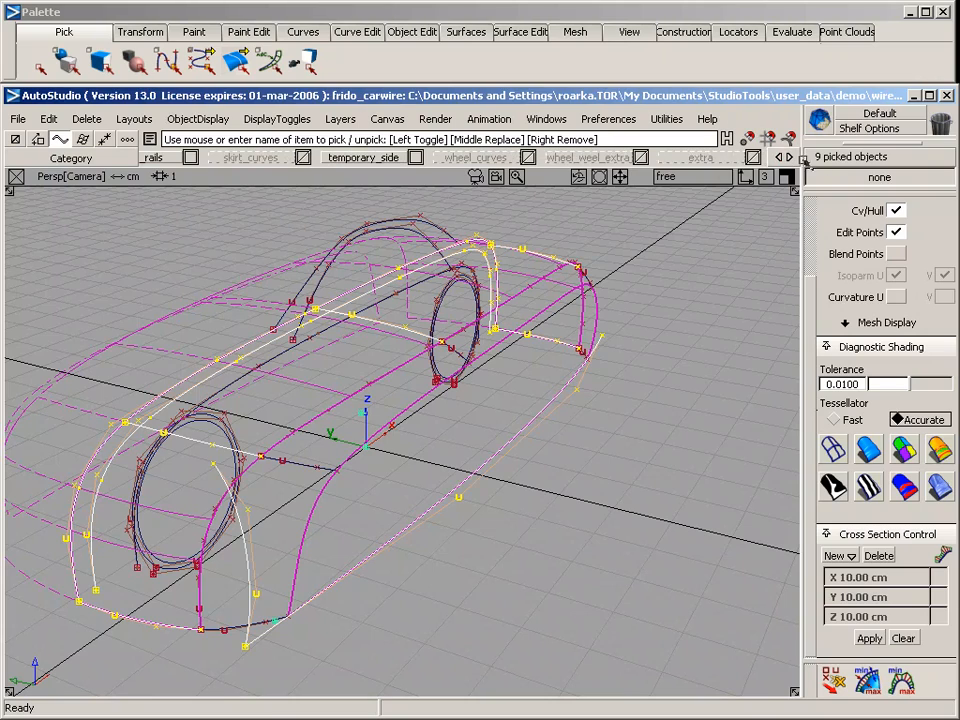
{"action": "right_click_drag", "start_coordinate": [700, 157], "coordinate": [717, 245]}
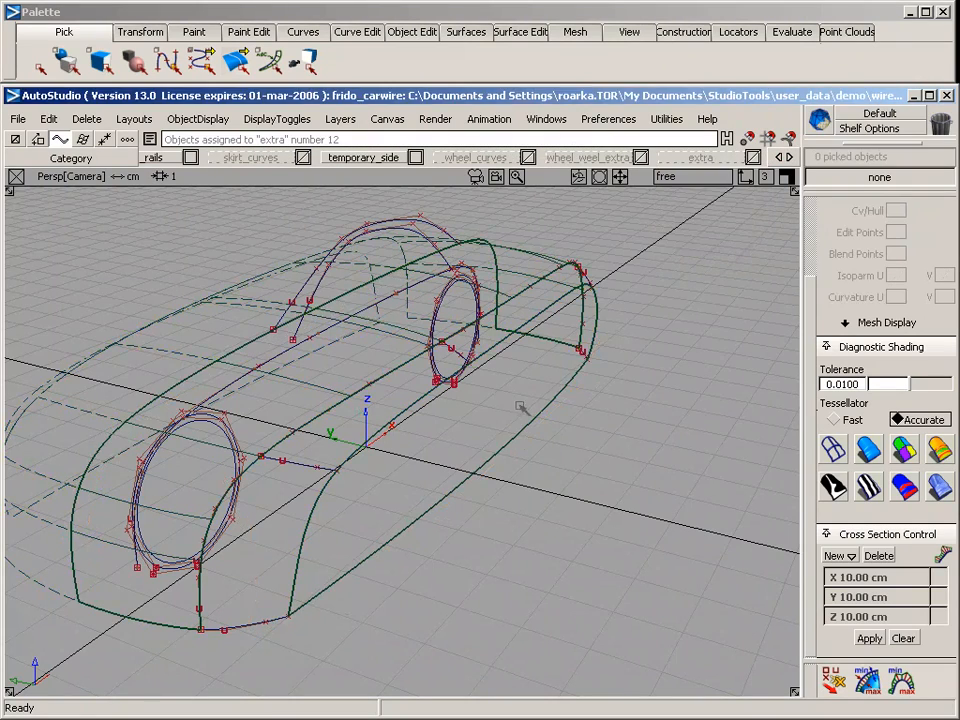
Pick the projected curve along the upper body's lower edge and assign it to the "extra" layer
{"action": "left_click_drag", "start_coordinate": [463, 474], "coordinate": [544, 559], "text": "alt+shift"}
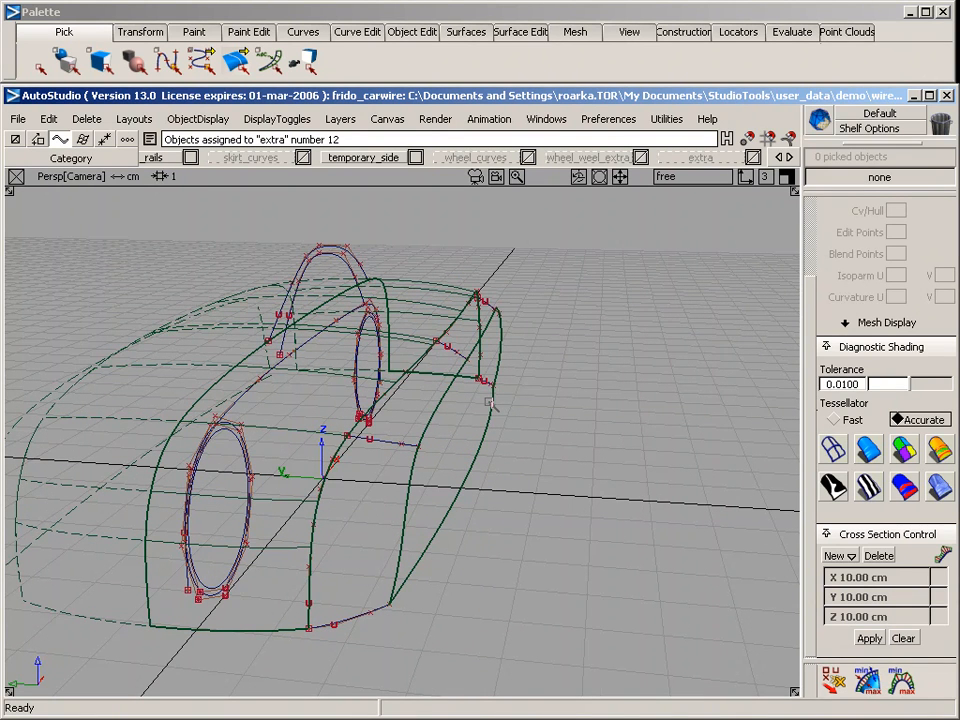
{"action": "key", "text": "F6"}
{"action": "key", "text": "F7"}
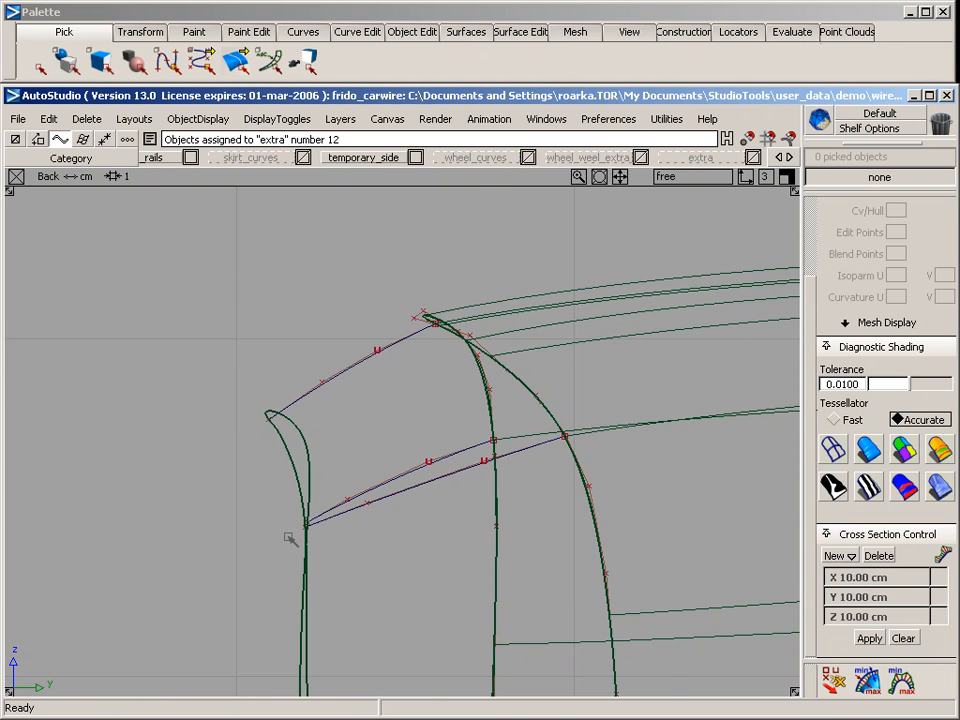
{"action": "key", "text": "F8"}
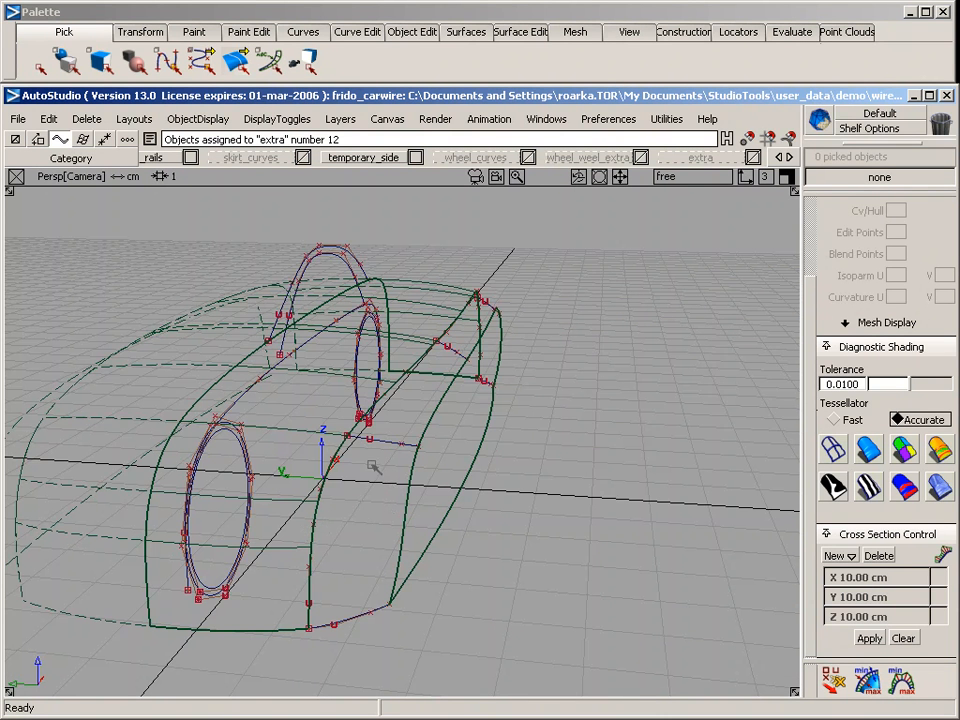
{"action": "left_click_drag", "start_coordinate": [406, 367], "coordinate": [435, 393], "text": "ctrl+shift"}
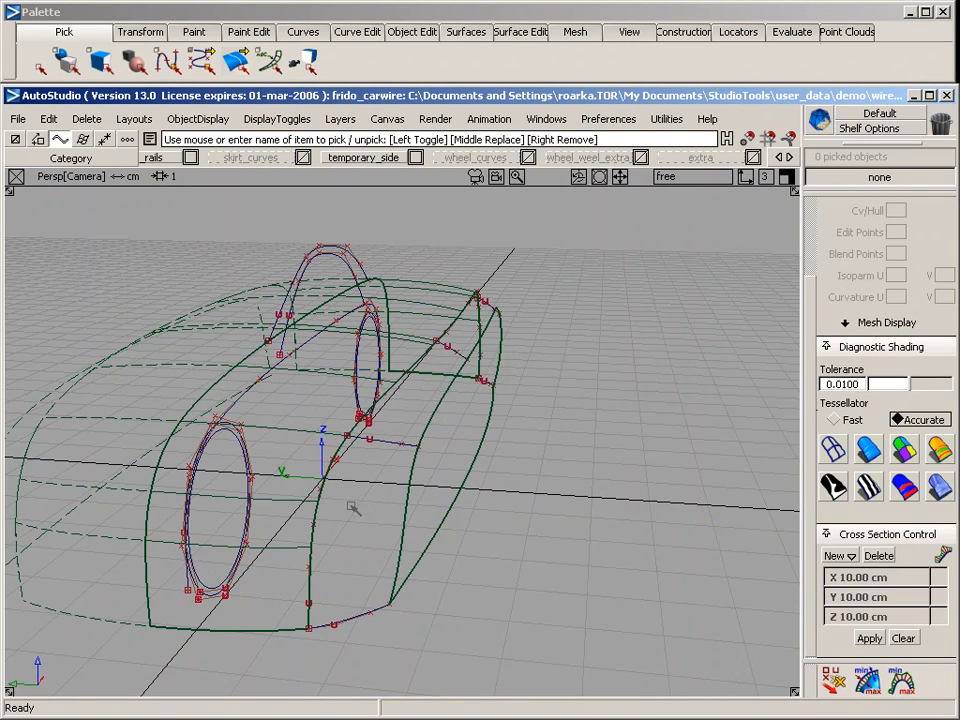
{"action": "left_click_drag", "start_coordinate": [351, 505], "coordinate": [323, 496]}
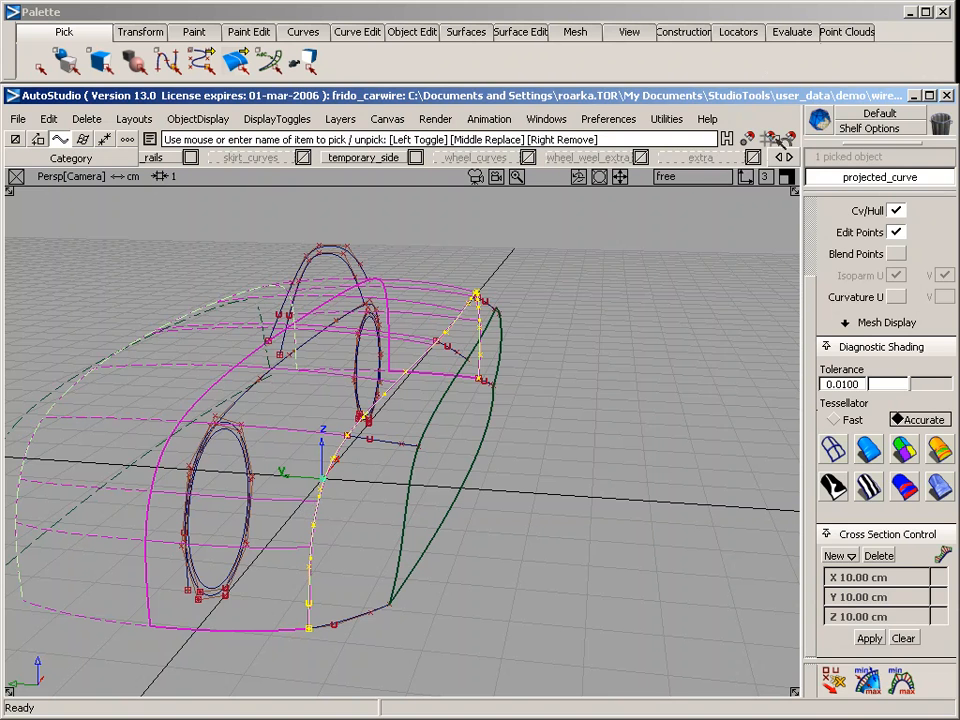
{"action": "left_click", "coordinate": [712, 158]}
{"action": "left_click", "coordinate": [727, 245]}
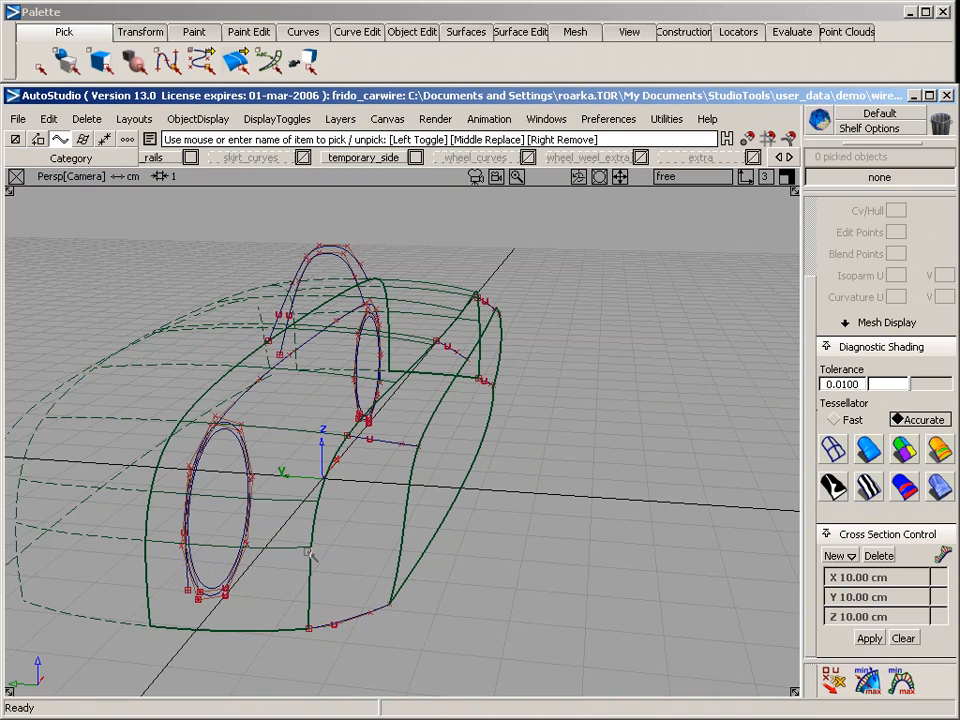
Start a Rail surface set to 2+ generation curves and 2 rail curves
{"action": "left_click", "coordinate": [779, 157]}
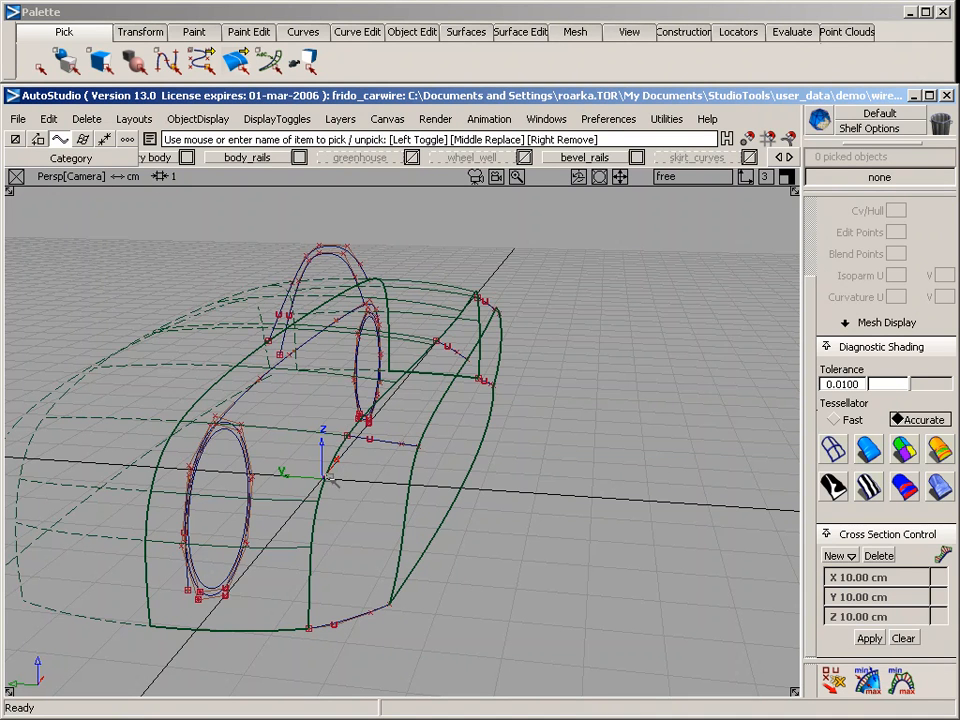
{"action": "left_click_drag", "start_coordinate": [333, 435], "coordinate": [334, 511], "text": "ctrl+shift"}
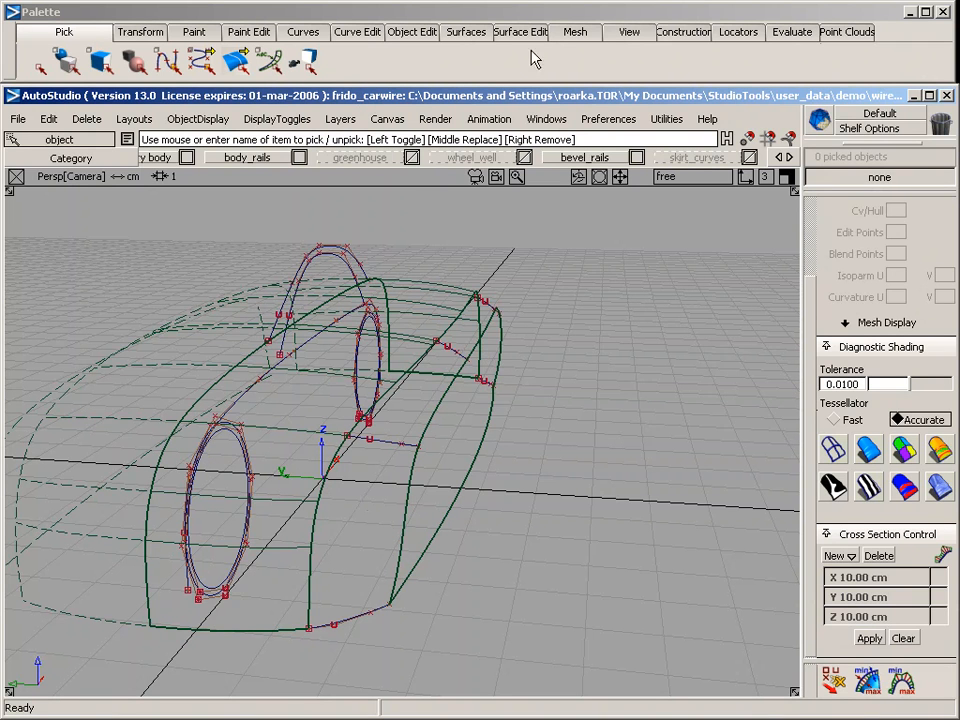
{"action": "left_click", "coordinate": [490, 30]}
{"action": "mouse_move", "coordinate": [497, 150]}
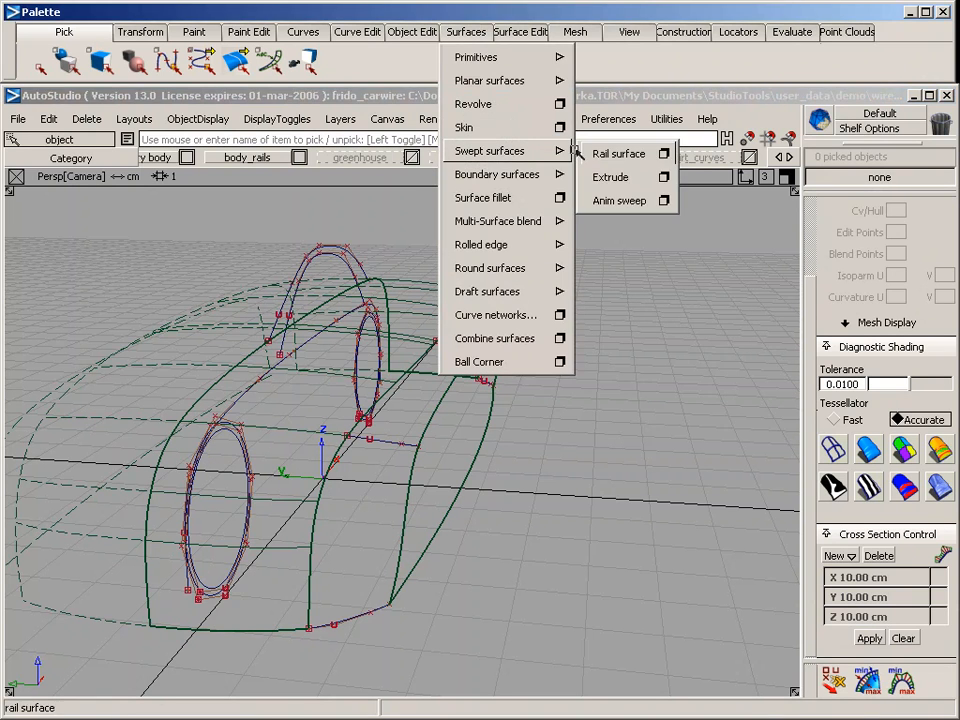
{"action": "left_click", "coordinate": [664, 153]}
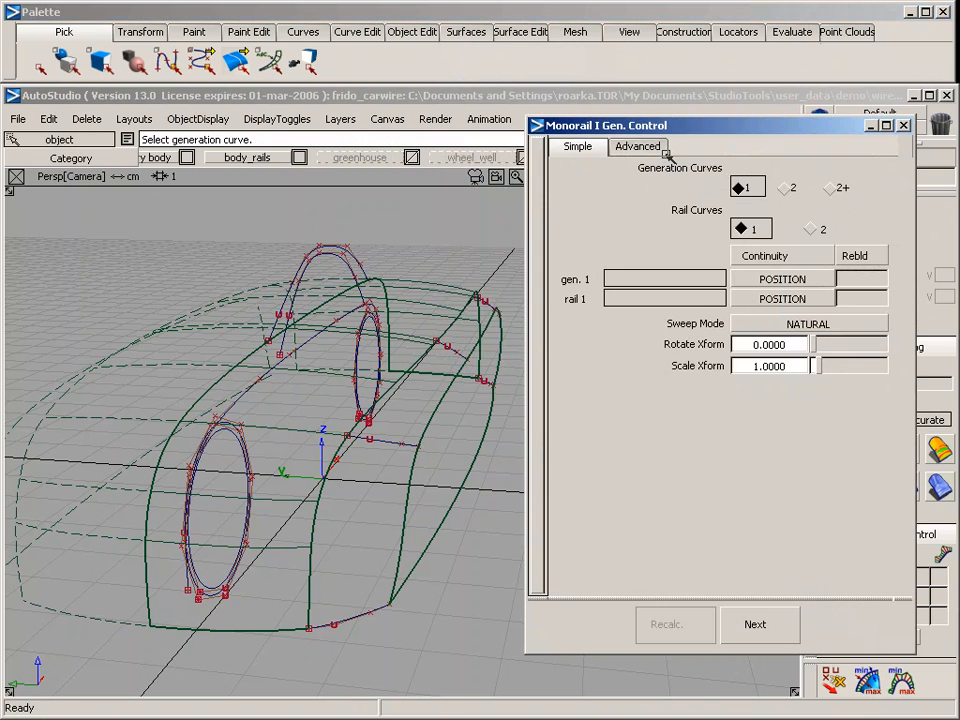
{"action": "left_click", "coordinate": [836, 188]}
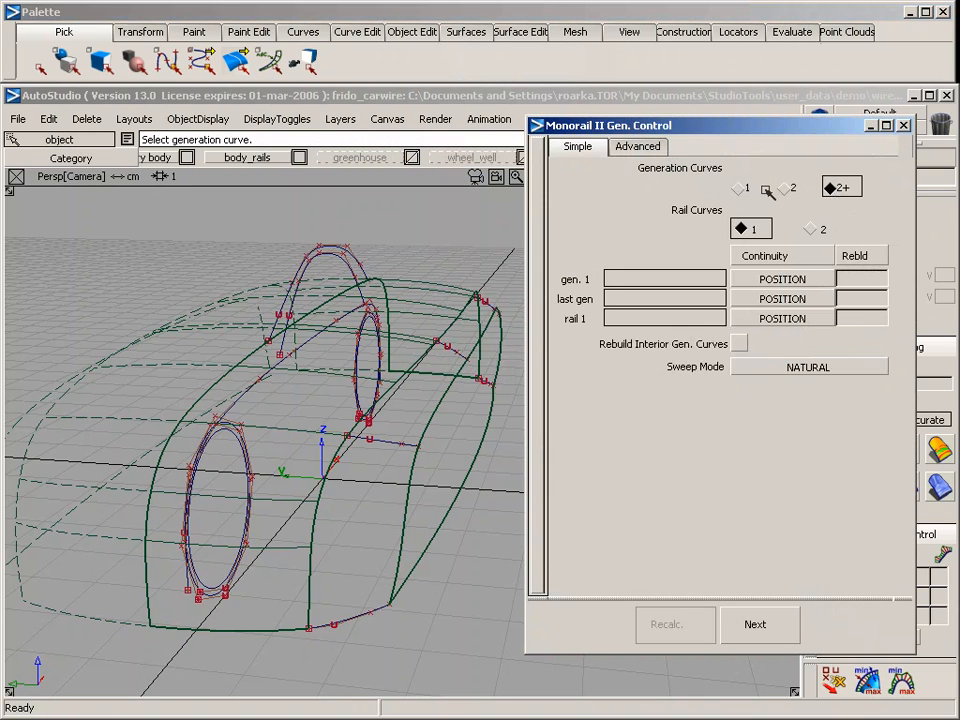
{"action": "left_click", "coordinate": [811, 229]}
Build the bevel from the five connecting curves as generation curves, with the side surface edge as first rail and the upper body edge as second
{"action": "left_click", "coordinate": [353, 617]}
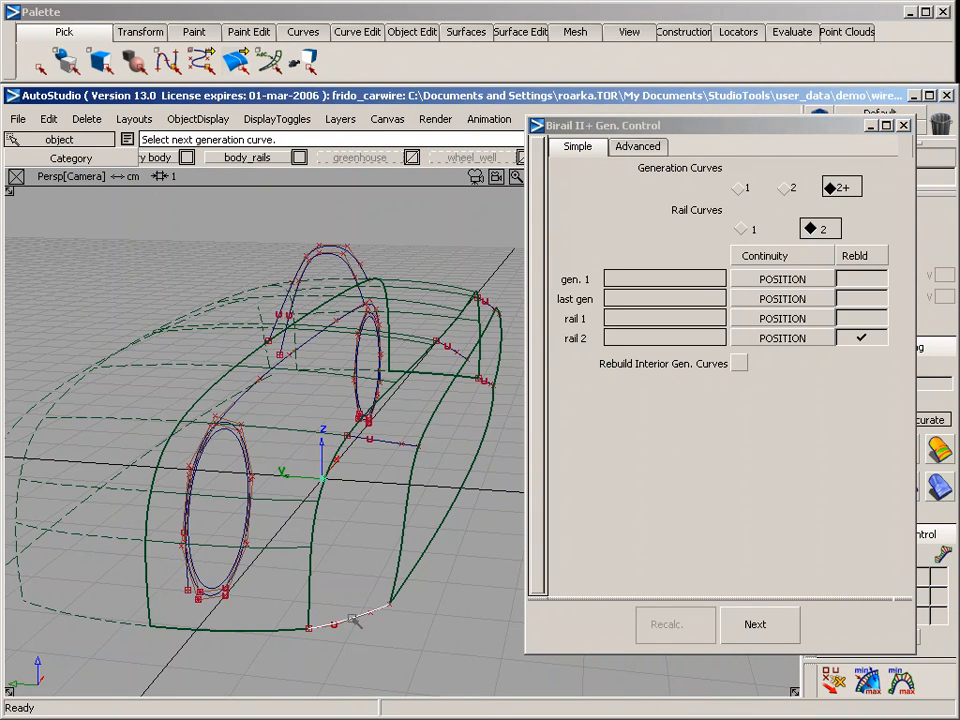
{"action": "left_click", "coordinate": [389, 441]}
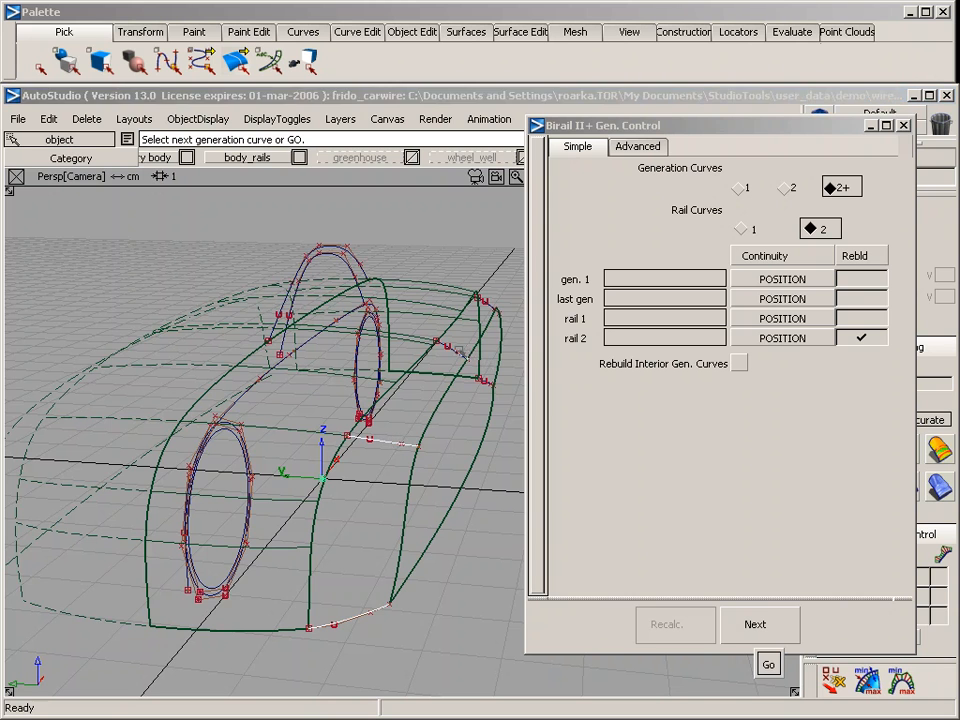
{"action": "left_click", "coordinate": [461, 351]}
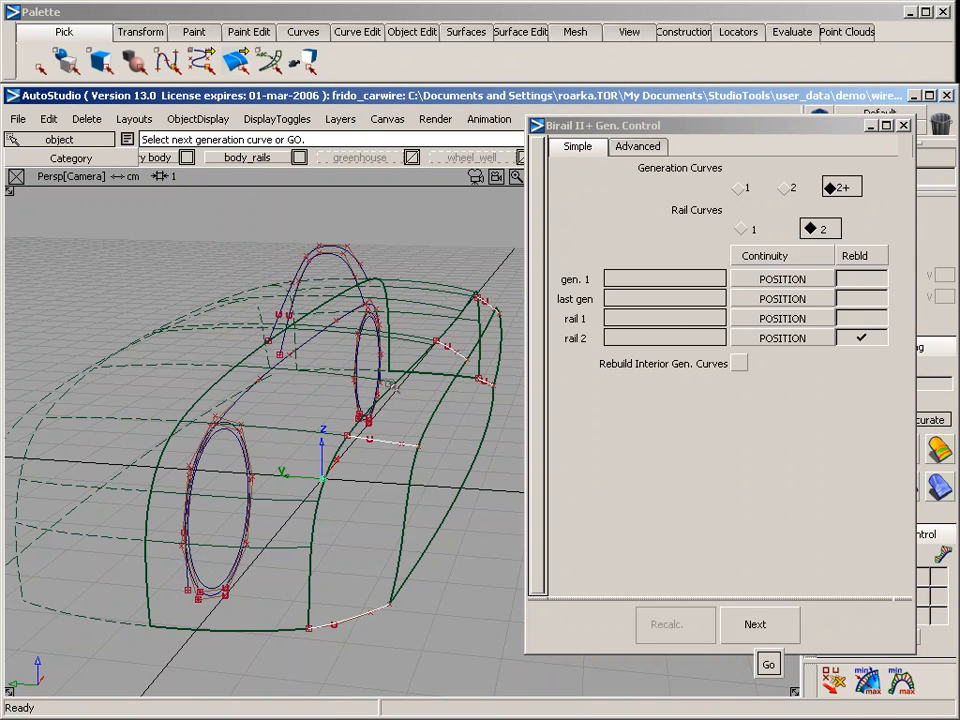
{"action": "key", "text": "space"}
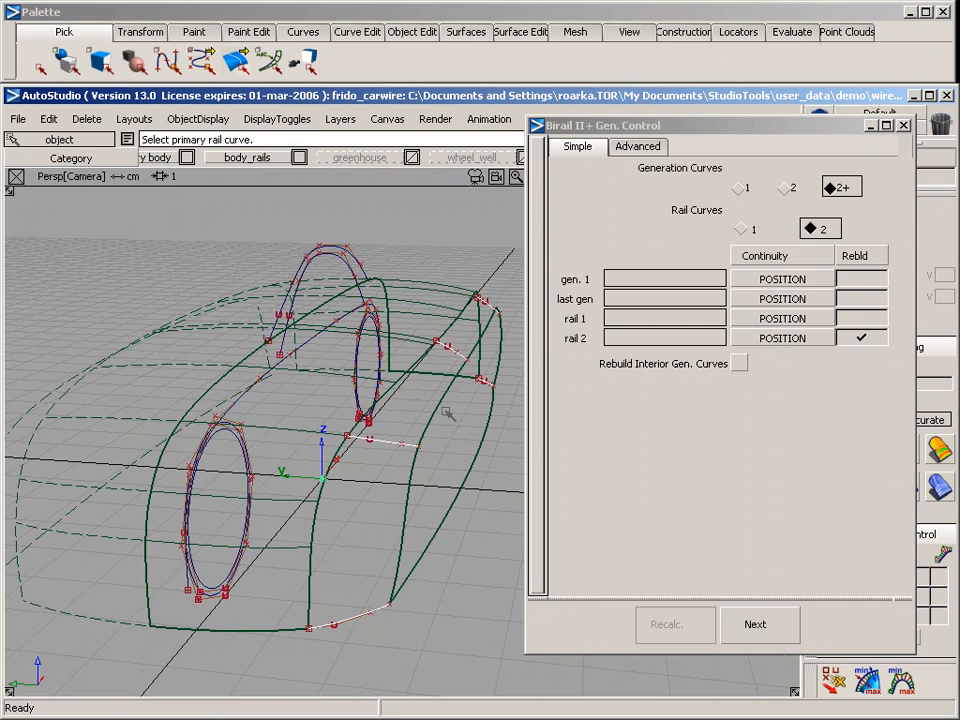
{"action": "left_click", "coordinate": [431, 423]}
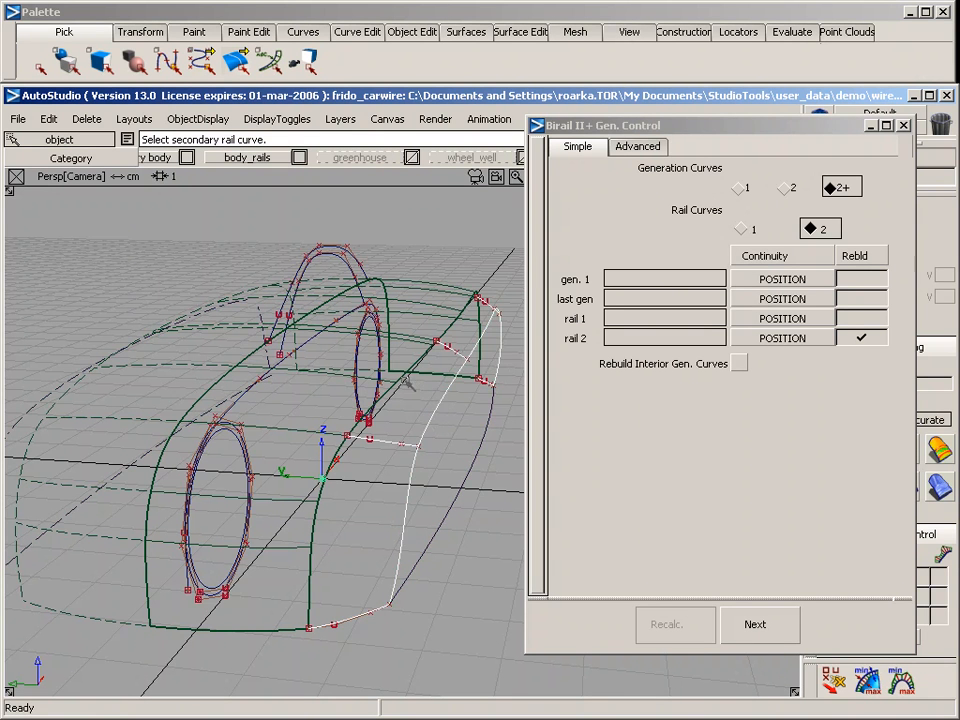
{"action": "left_click", "coordinate": [406, 380]}
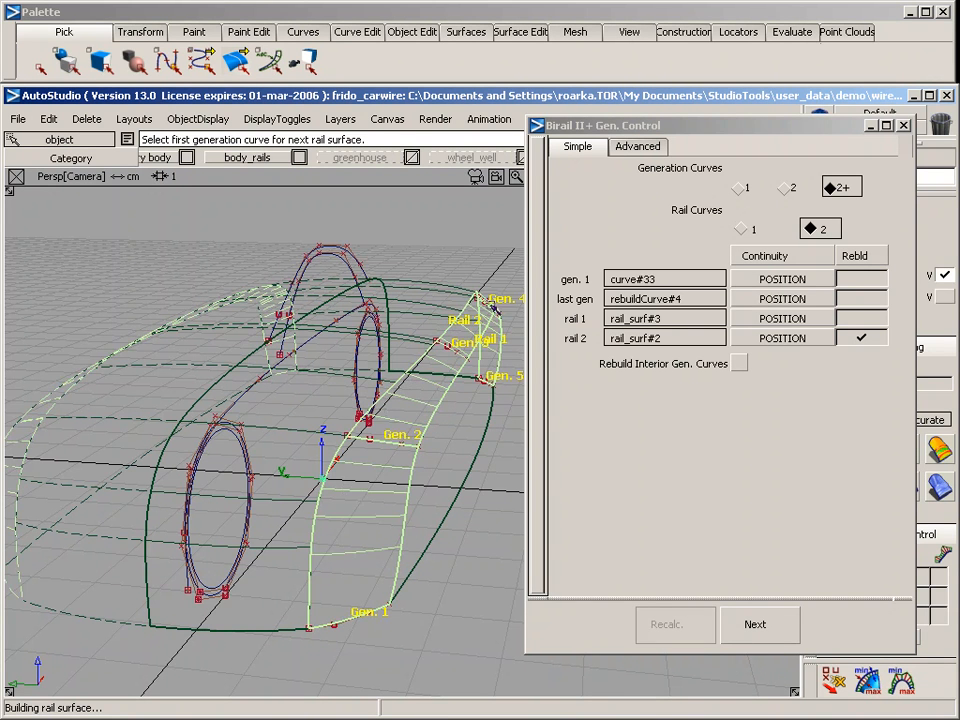
Turn on rebuild for rail 1 of the bevel surface, keeping it on for rail 2, and finish the rail surface
{"action": "left_click_drag", "start_coordinate": [426, 527], "coordinate": [199, 400], "text": "alt+shift"}
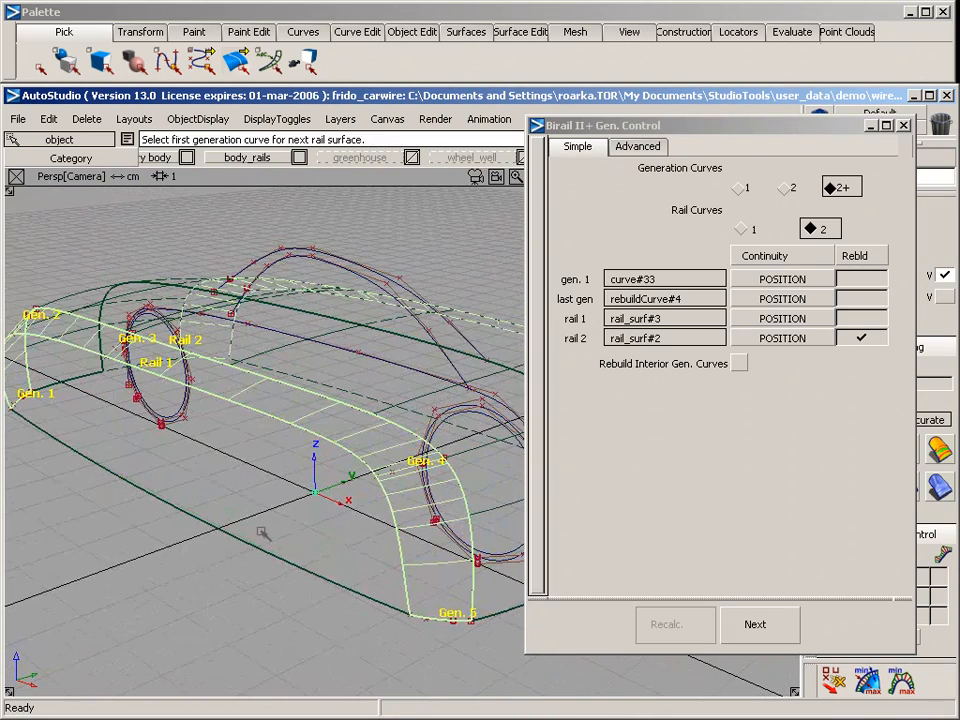
{"action": "left_click", "coordinate": [857, 336]}
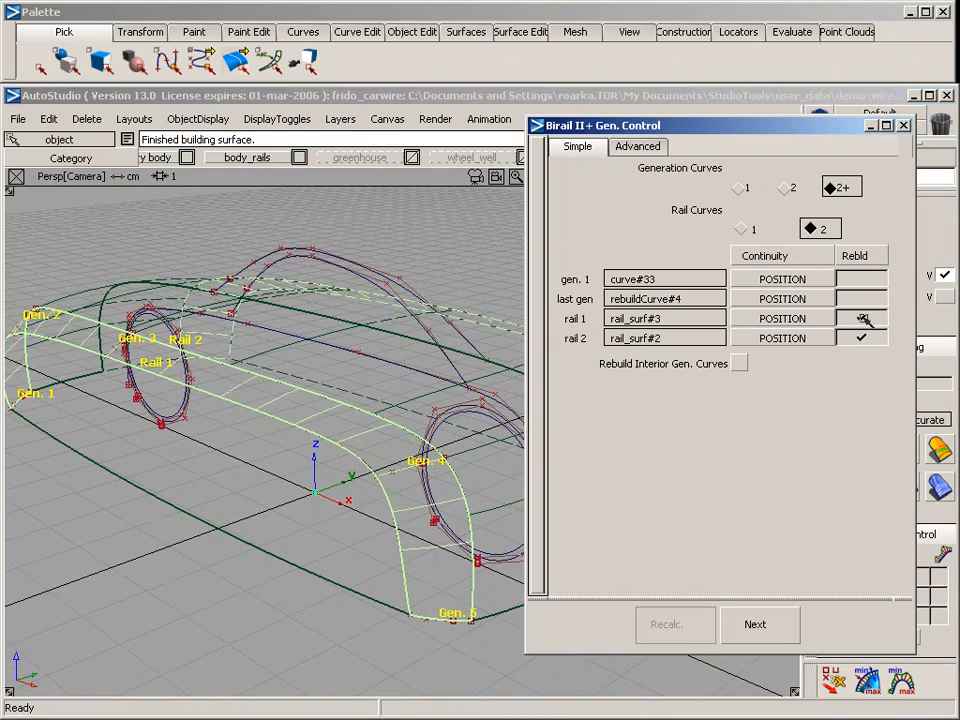
{"action": "left_click", "coordinate": [862, 318]}
{"action": "left_click_drag", "start_coordinate": [196, 387], "coordinate": [272, 386], "text": "alt+shift"}
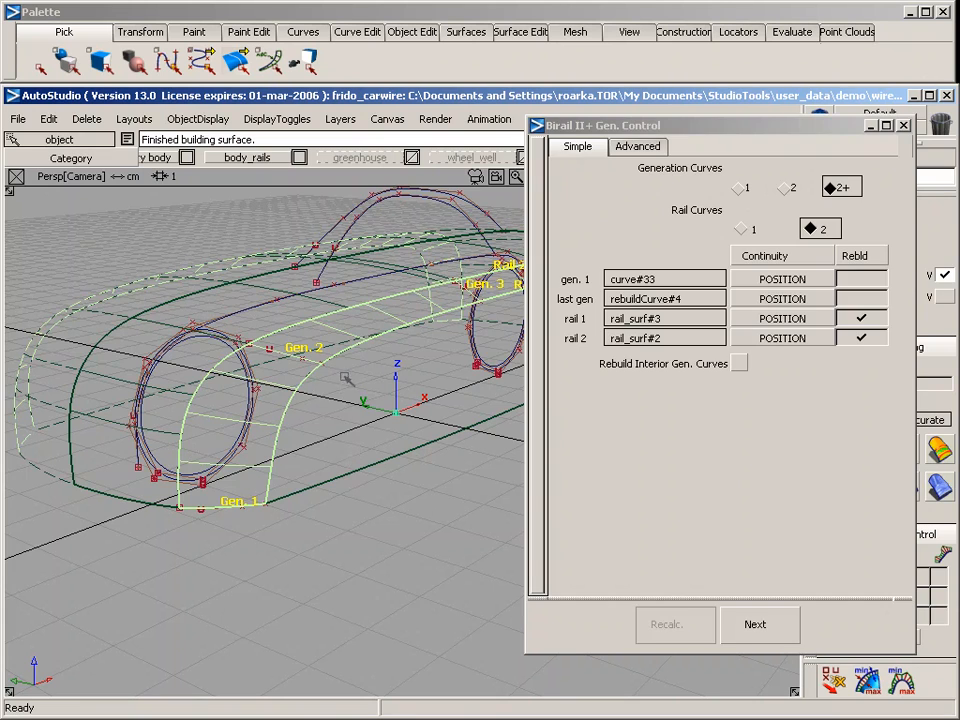
{"action": "key", "text": "space"}
Examine the bevel between side and upper body with diagnostic shading in perspective and top views, and return the model to wireframe
{"action": "left_click", "coordinate": [873, 452]}
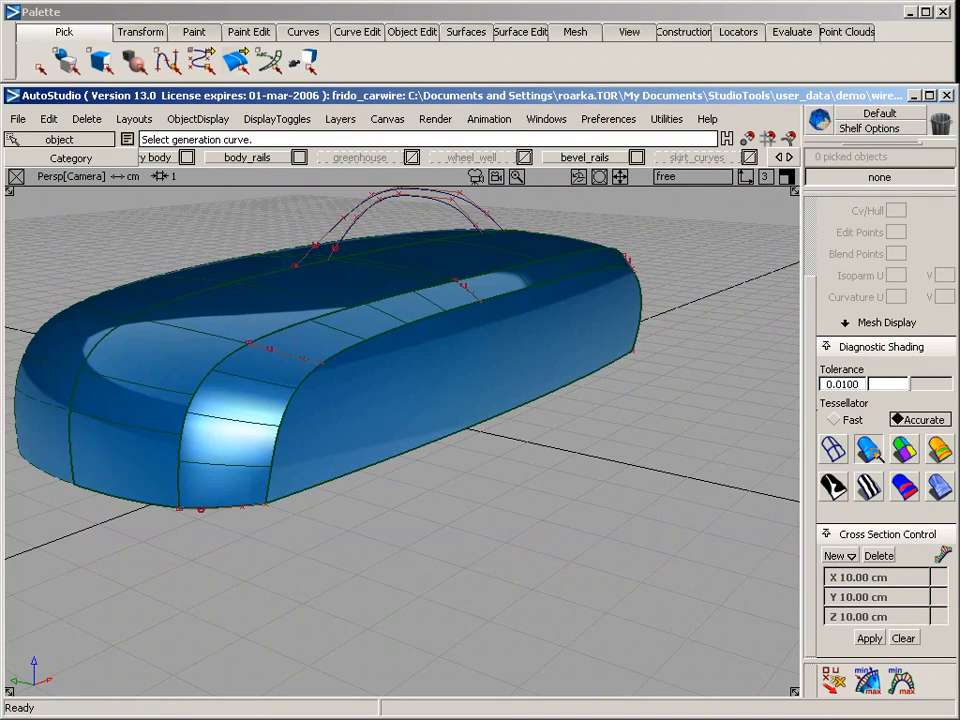
{"action": "mouse_move", "coordinate": [564, 480]}
{"action": "left_mouse_down", "text": "alt+shift"}
{"action": "mouse_move", "coordinate": [523, 452]}
{"action": "mouse_move", "coordinate": [649, 634]}
{"action": "mouse_move", "coordinate": [617, 582]}
{"action": "mouse_move", "coordinate": [696, 358]}
{"action": "mouse_move", "coordinate": [784, 334]}
{"action": "mouse_move", "coordinate": [583, 514]}
{"action": "mouse_move", "coordinate": [195, 531]}
{"action": "mouse_move", "coordinate": [450, 422]}
{"action": "mouse_move", "coordinate": [429, 386]}
{"action": "mouse_move", "coordinate": [394, 423]}
{"action": "mouse_move", "coordinate": [345, 530]}
{"action": "left_mouse_up", "text": "alt+shift"}
{"action": "key", "text": "F5"}
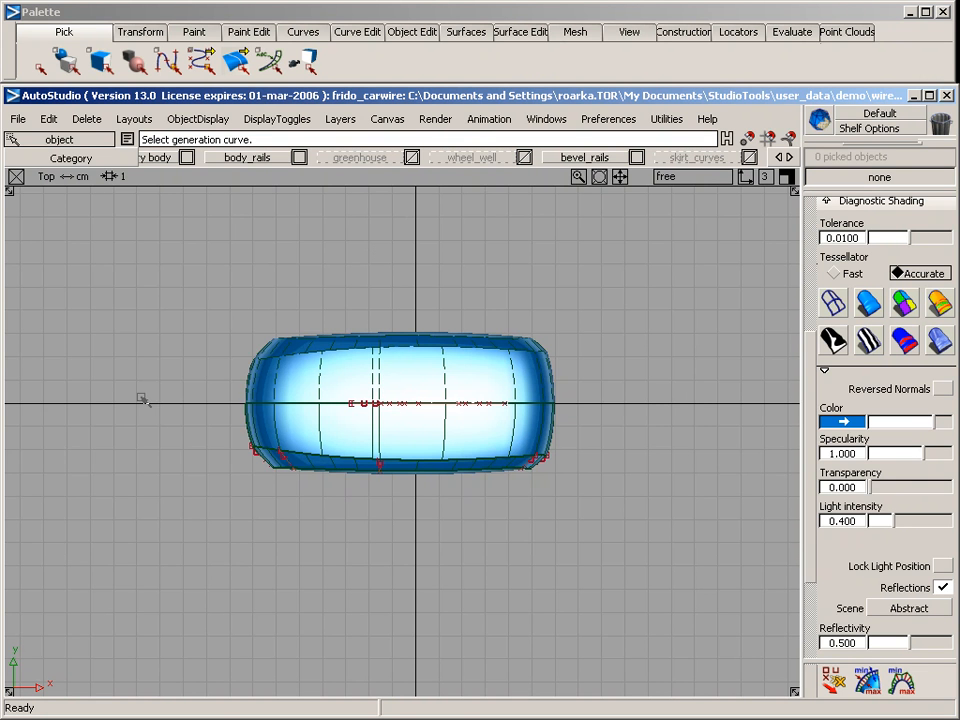
{"action": "key", "text": "F8"}
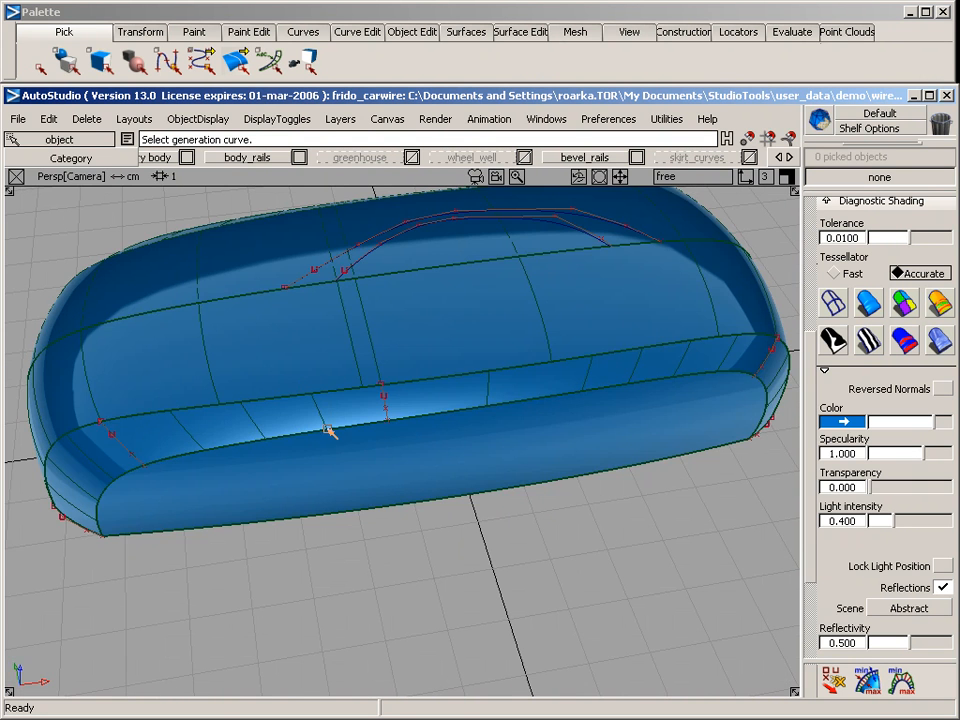
{"action": "mouse_move", "coordinate": [274, 604]}
{"action": "left_mouse_down", "text": "alt+shift"}
{"action": "mouse_move", "coordinate": [449, 455]}
{"action": "mouse_move", "coordinate": [568, 394]}
{"action": "left_mouse_up", "text": "alt+shift"}
{"action": "middle_click_drag", "start_coordinate": [477, 397], "coordinate": [650, 385], "text": "alt+shift"}
{"action": "left_click", "coordinate": [833, 301]}
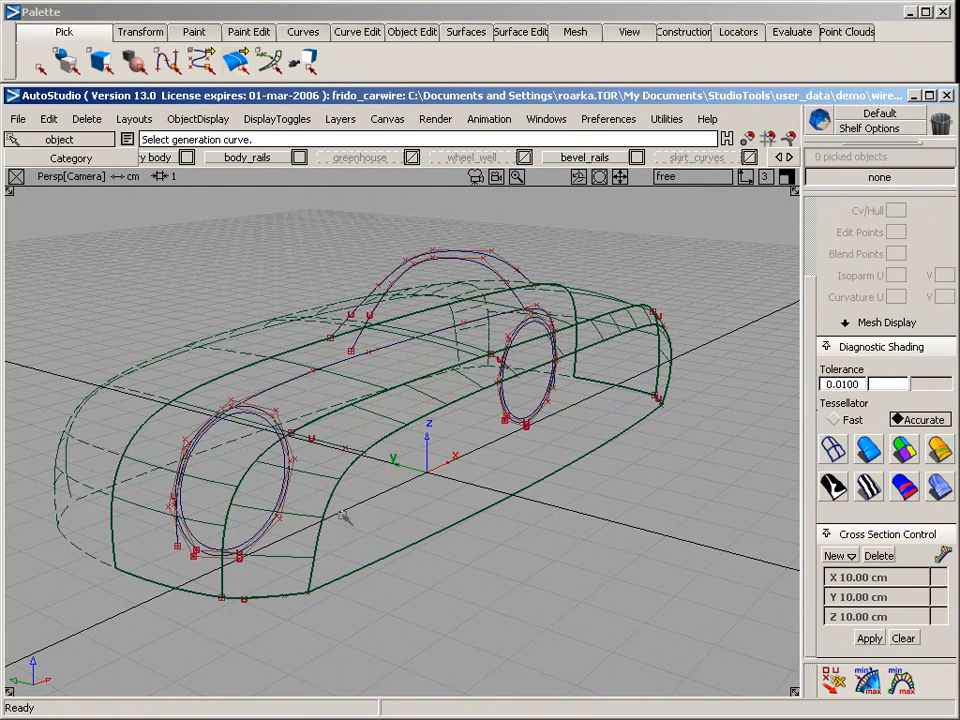
Pick the five generation curves of the bevel surface and assign them to the "extra" layer
{"action": "left_click_drag", "start_coordinate": [354, 395], "coordinate": [395, 417], "text": "ctrl+shift"}
{"action": "left_click_drag", "start_coordinate": [330, 431], "coordinate": [338, 476]}
{"action": "left_click_drag", "start_coordinate": [293, 549], "coordinate": [297, 615]}
{"action": "left_click_drag", "start_coordinate": [565, 450], "coordinate": [539, 377], "text": "alt+shift"}
{"action": "middle_click_drag", "start_coordinate": [720, 393], "coordinate": [558, 431], "text": "alt+shift"}
{"action": "left_click_drag", "start_coordinate": [678, 358], "coordinate": [707, 375]}
{"action": "left_click_drag", "start_coordinate": [679, 442], "coordinate": [703, 468]}
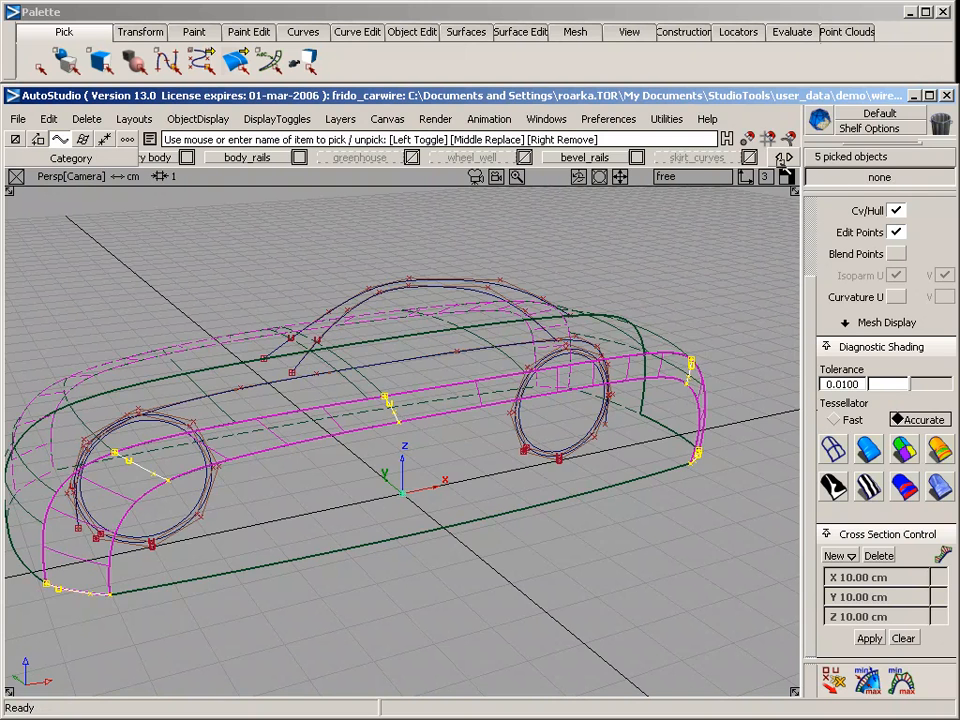
{"action": "left_click_drag", "start_coordinate": [784, 157], "coordinate": [328, 157]}
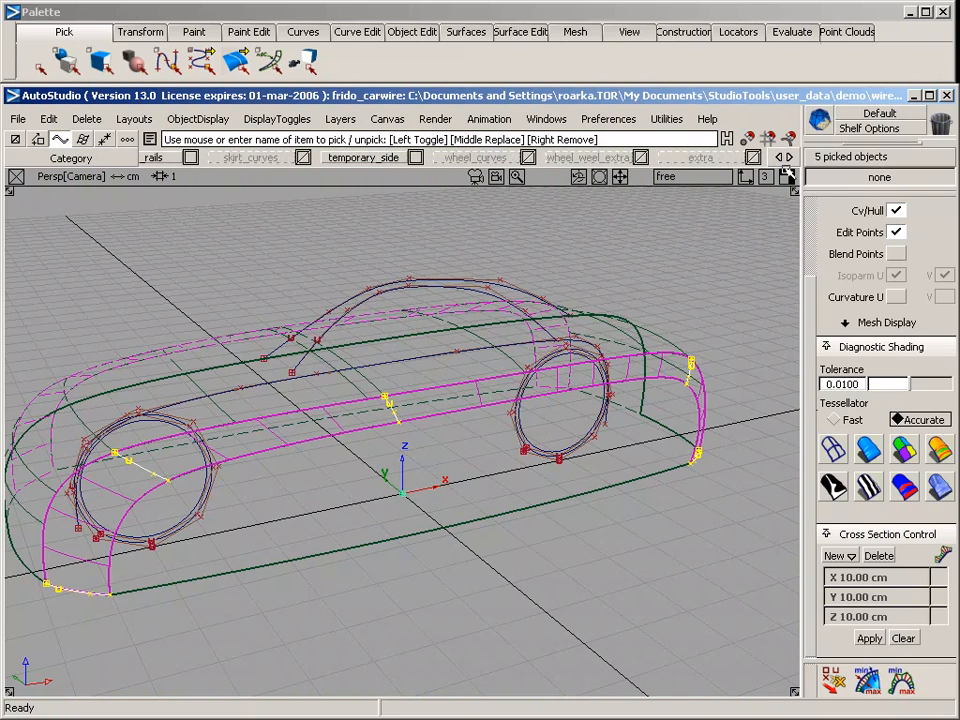
{"action": "right_click", "coordinate": [724, 159]}
{"action": "left_click", "coordinate": [681, 243]}
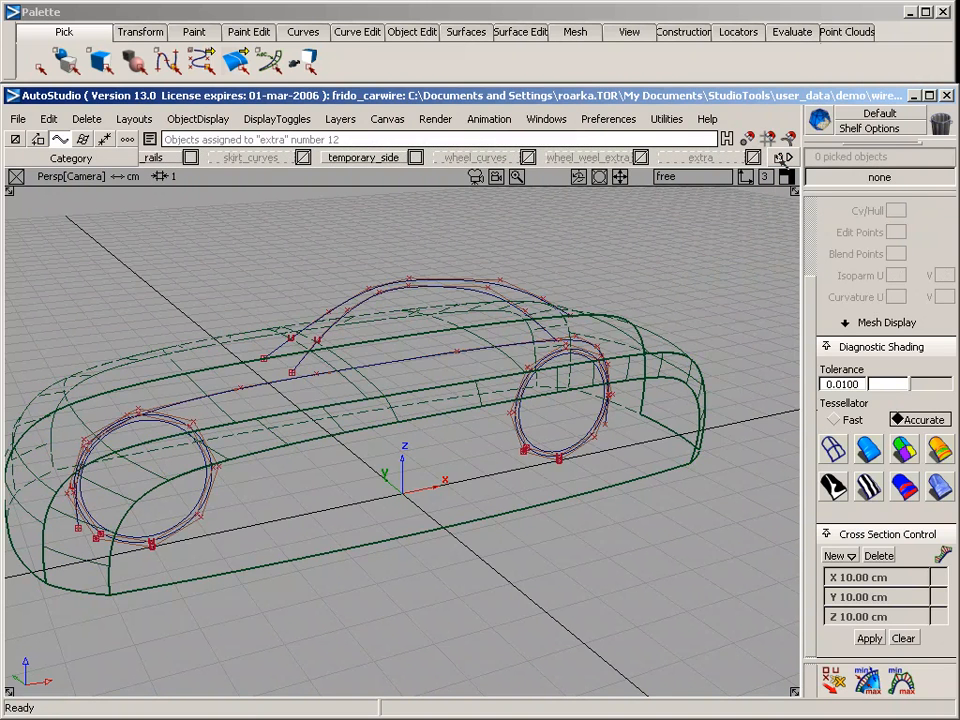
{"action": "mouse_move", "coordinate": [786, 158]}
{"action": "left_mouse_down"}
{"action": "mouse_move", "coordinate": [935, 158]}
{"action": "mouse_move", "coordinate": [789, 157]}
{"action": "left_mouse_up"}
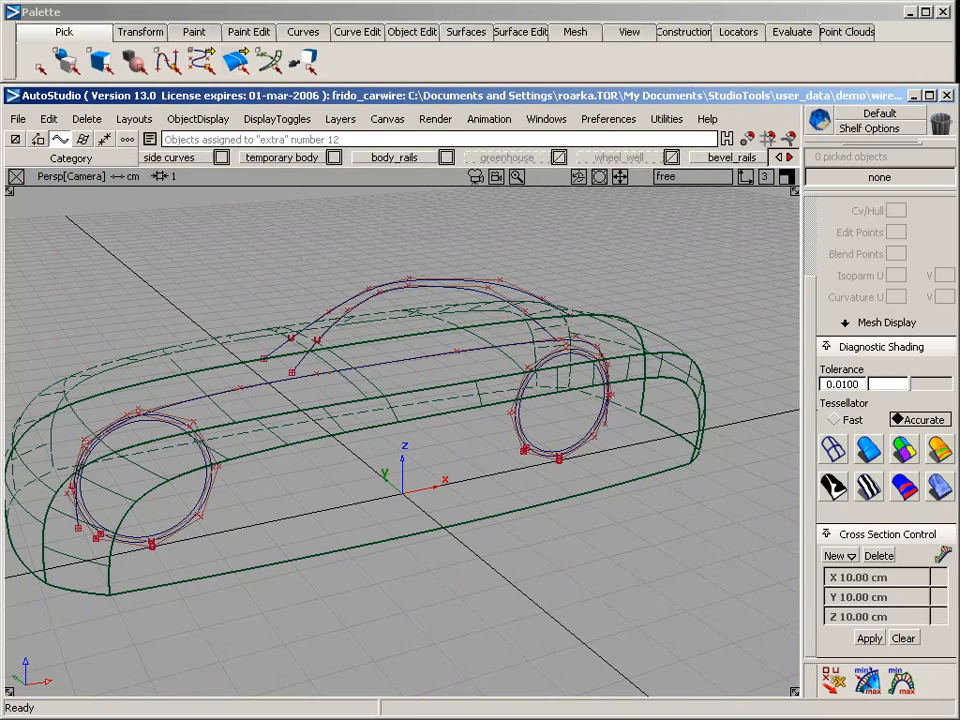
Make the "greenhouse" layer visible and pick the upright section curve of the greenhouse side for review around the body
{"action": "left_click_drag", "start_coordinate": [262, 305], "coordinate": [418, 390], "text": "alt+shift"}
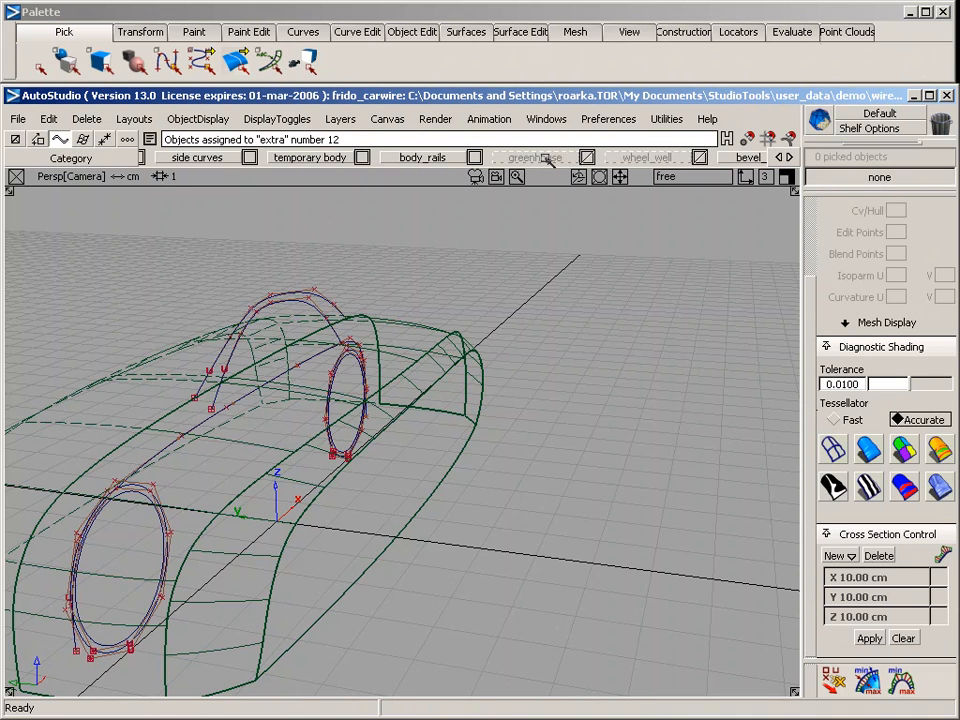
{"action": "mouse_move", "coordinate": [546, 160]}
{"action": "right_mouse_down"}
{"action": "mouse_move", "coordinate": [572, 178]}
{"action": "mouse_move", "coordinate": [550, 206]}
{"action": "right_mouse_up"}
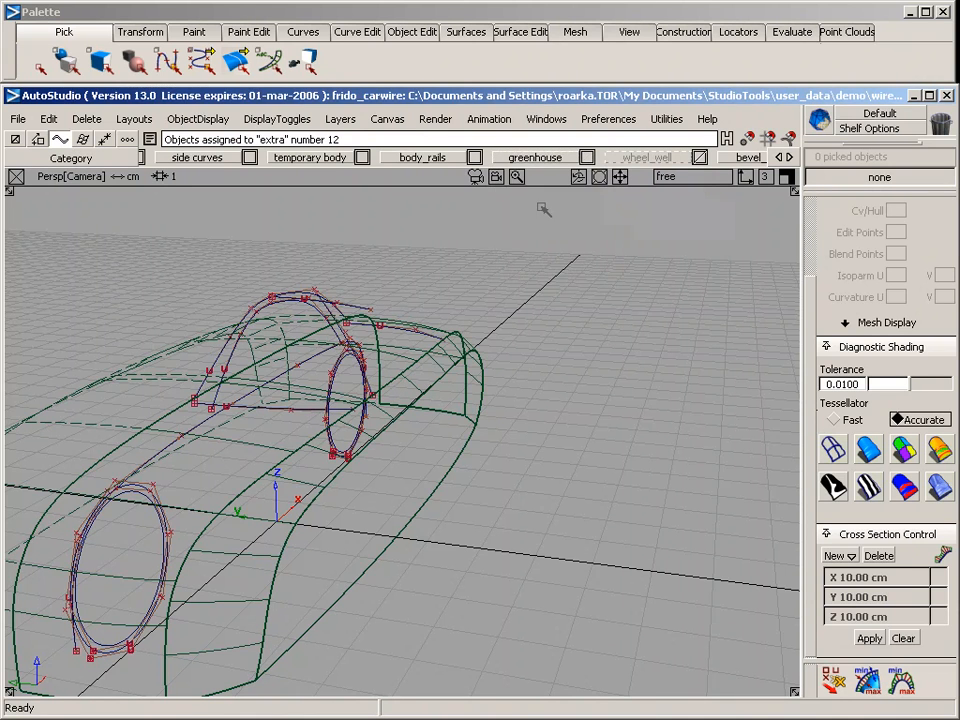
{"action": "left_click_drag", "start_coordinate": [420, 419], "coordinate": [278, 459], "text": "alt+shift"}
{"action": "left_click_drag", "start_coordinate": [576, 441], "coordinate": [419, 381], "text": "alt+shift"}
{"action": "left_click", "coordinate": [421, 388]}
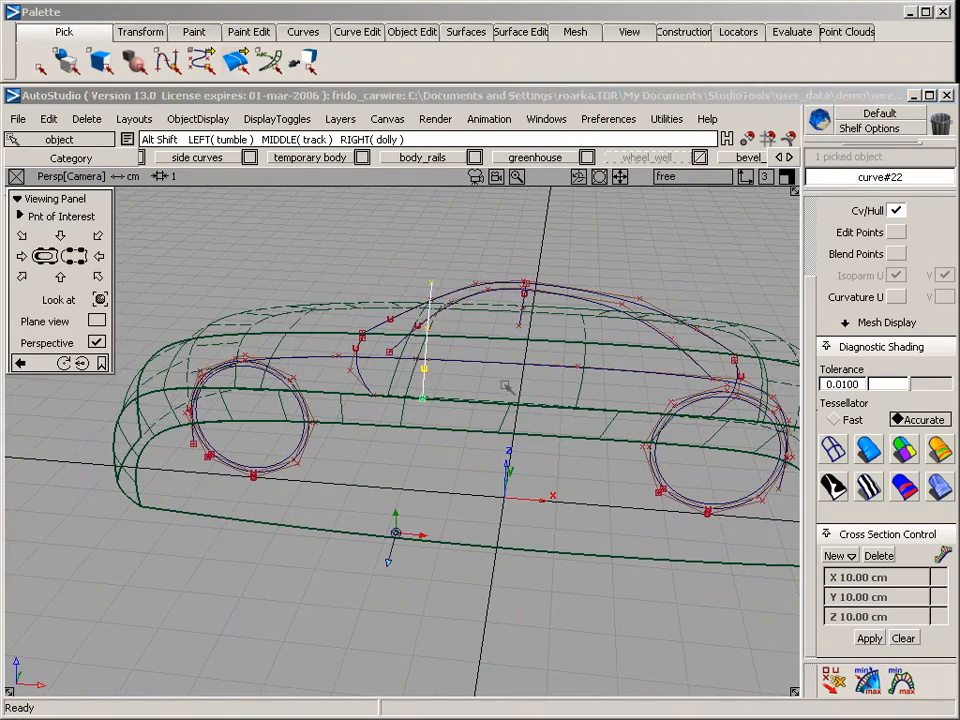
{"action": "left_click_drag", "start_coordinate": [508, 388], "coordinate": [180, 282], "text": "alt+shift"}
{"action": "left_click_drag", "start_coordinate": [533, 440], "coordinate": [193, 508], "text": "alt+shift"}
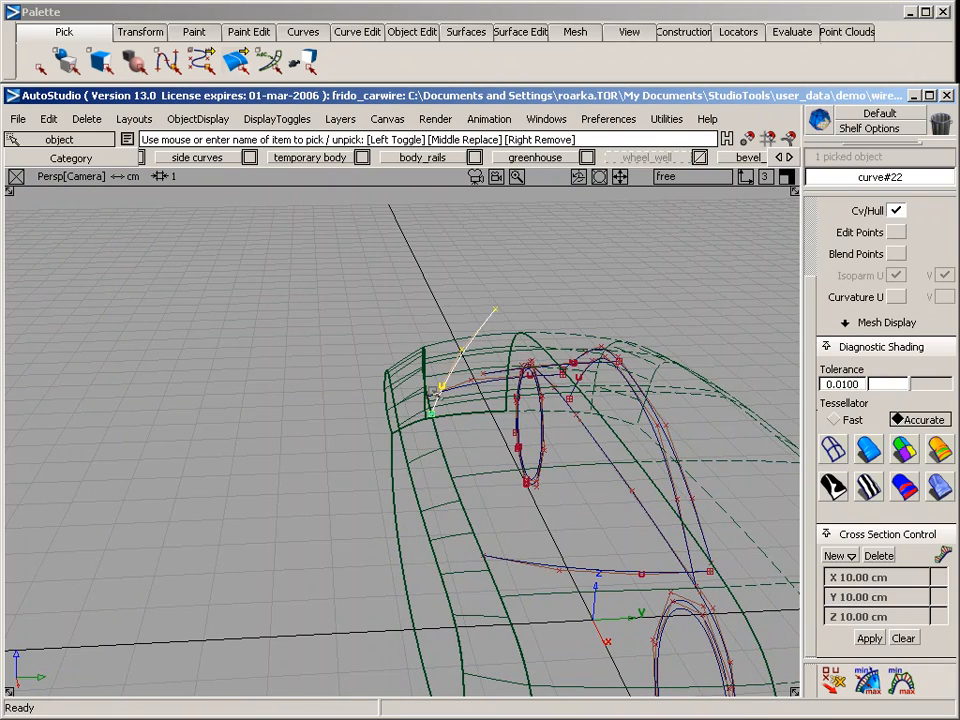
{"action": "left_click_drag", "start_coordinate": [422, 351], "coordinate": [471, 486], "text": "alt+shift"}
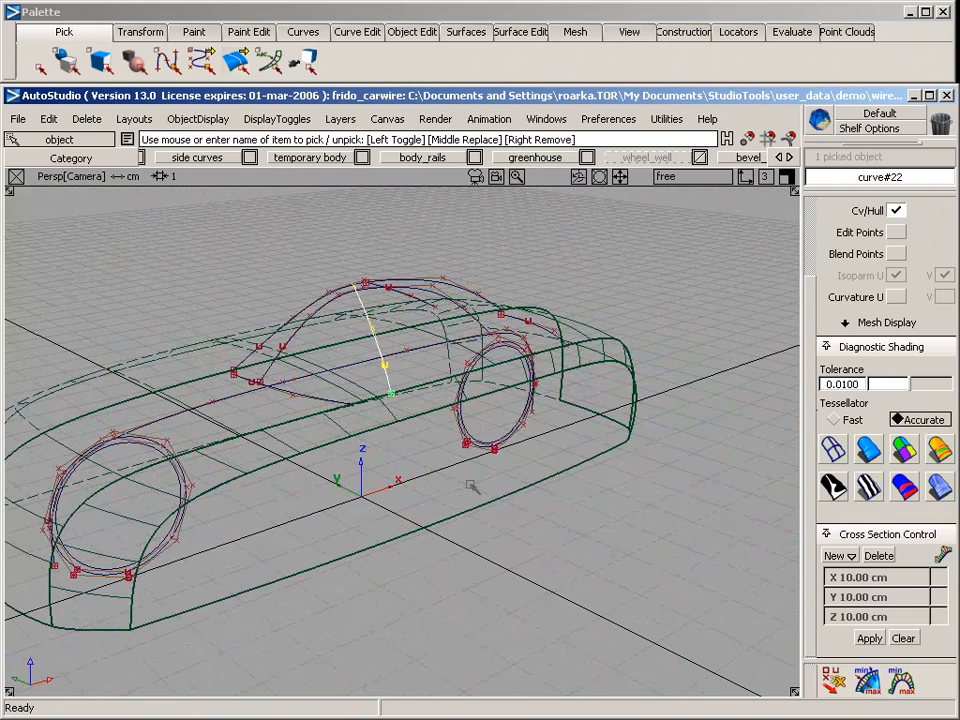
Build a rail surface with one generation curve and one rail, sweeping the greenhouse section curve along the rail_surf#2 edge
{"action": "left_click", "coordinate": [466, 31]}
{"action": "mouse_move", "coordinate": [480, 150]}
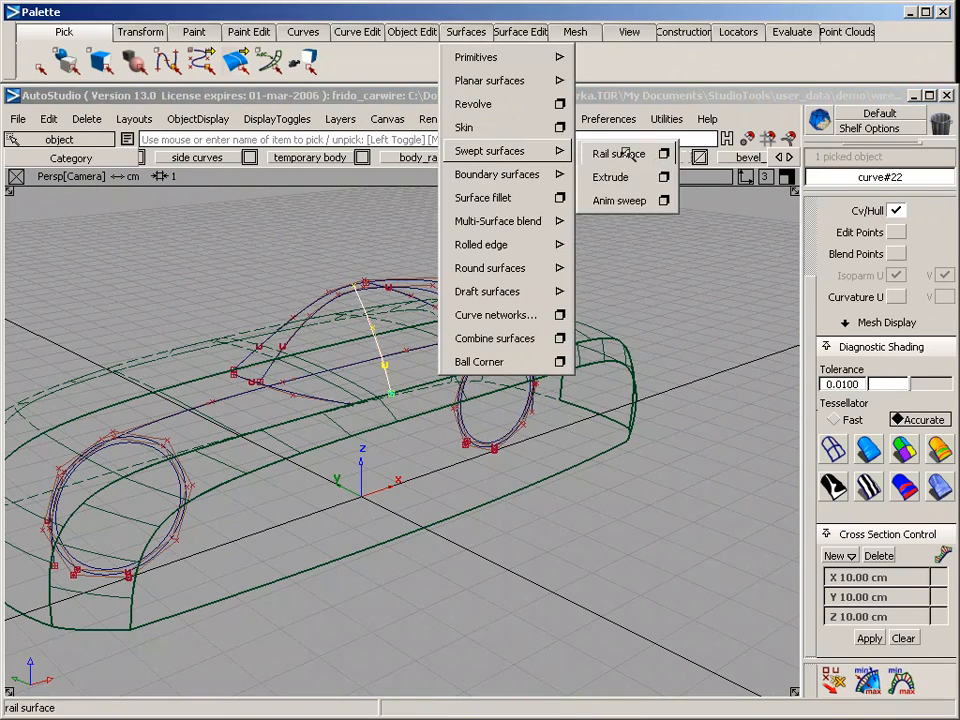
{"action": "left_click", "coordinate": [626, 153]}
{"action": "left_click", "coordinate": [740, 188]}
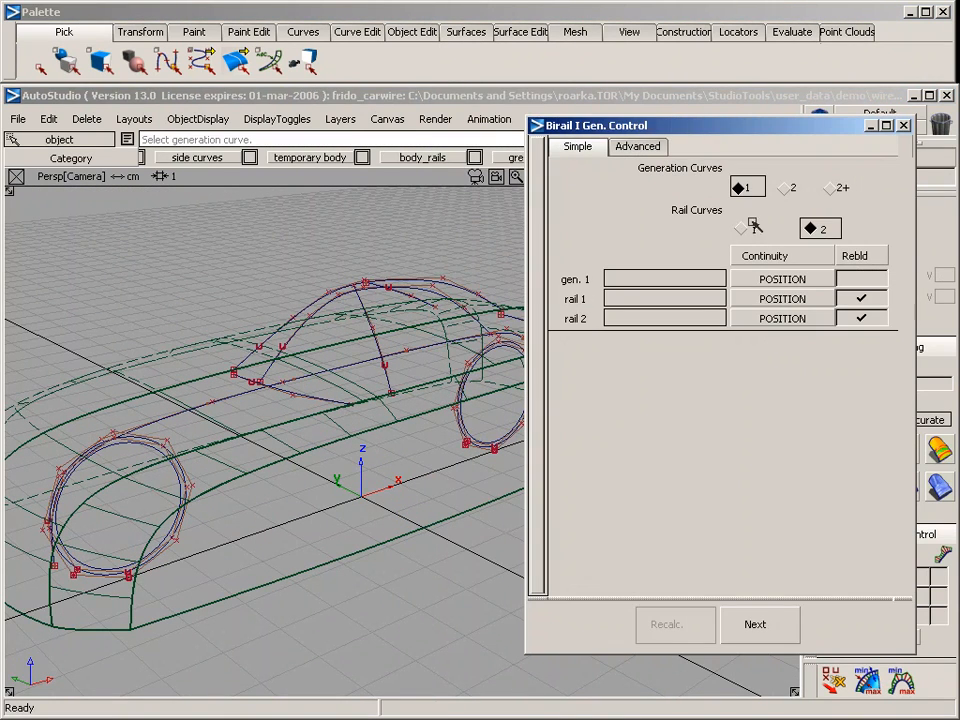
{"action": "left_click", "coordinate": [744, 229]}
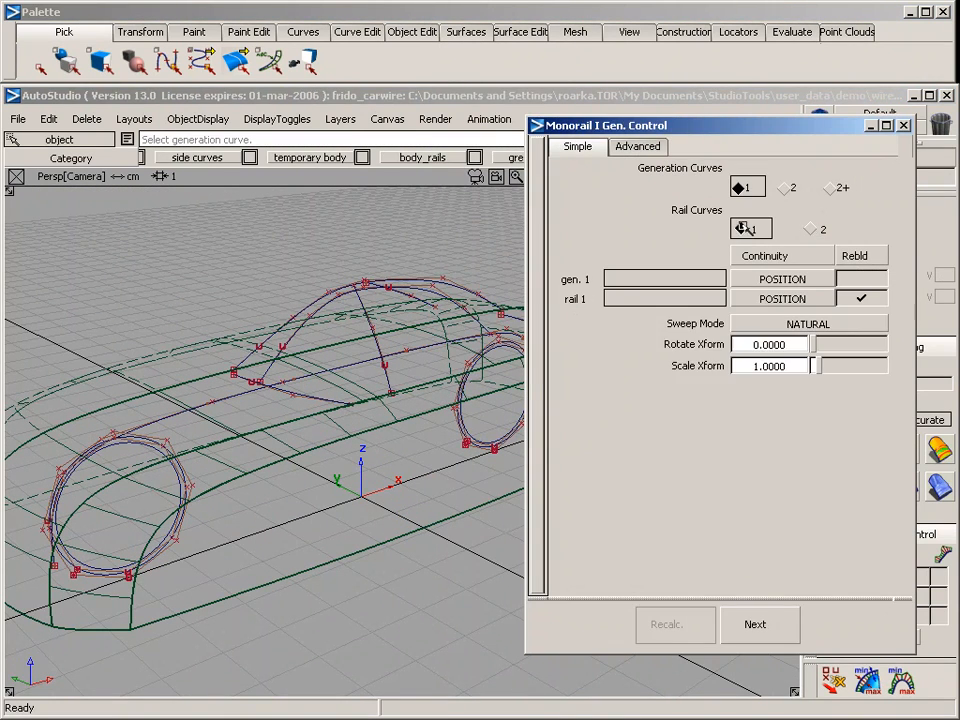
{"action": "left_click", "coordinate": [385, 369]}
{"action": "left_click_drag", "start_coordinate": [288, 296], "coordinate": [311, 425], "text": "alt+shift"}
{"action": "left_click", "coordinate": [308, 431]}
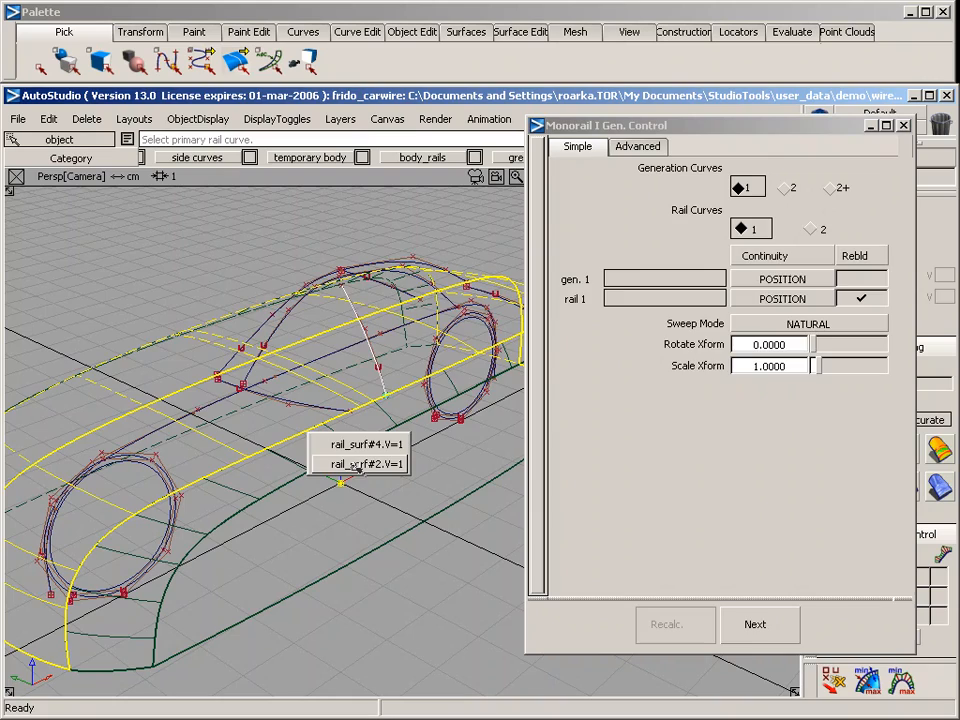
{"action": "left_click", "coordinate": [345, 464]}
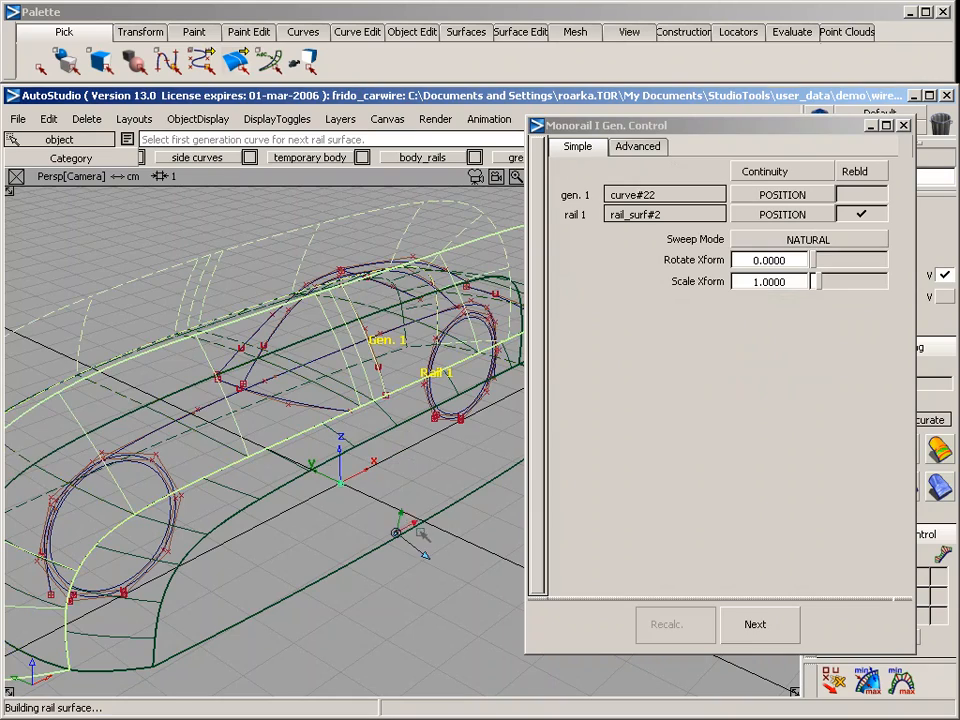
Examine the swept greenhouse side surface in perspective and side views, and pick the lower side window profile curve
{"action": "left_click_drag", "start_coordinate": [352, 472], "coordinate": [212, 465], "text": "alt+shift"}
{"action": "left_click_drag", "start_coordinate": [388, 516], "coordinate": [295, 464], "text": "alt+shift"}
{"action": "key", "text": "F6"}
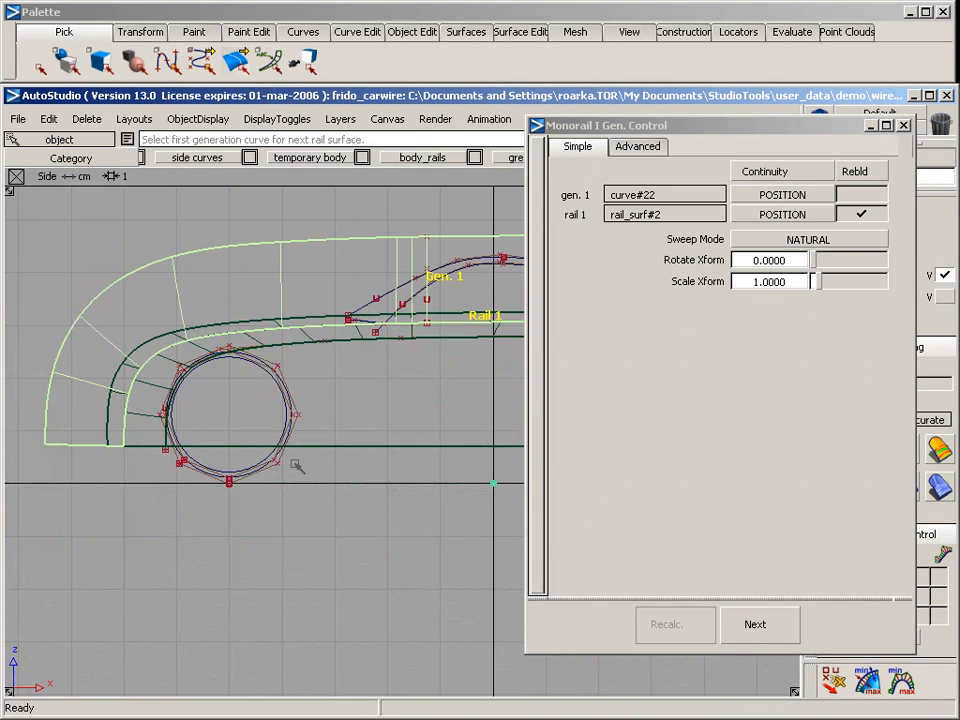
{"action": "middle_click_drag", "start_coordinate": [456, 363], "coordinate": [265, 373], "text": "alt+shift"}
{"action": "left_click_drag", "start_coordinate": [238, 282], "coordinate": [238, 350], "text": "ctrl+shift"}
{"action": "left_click", "coordinate": [238, 352]}
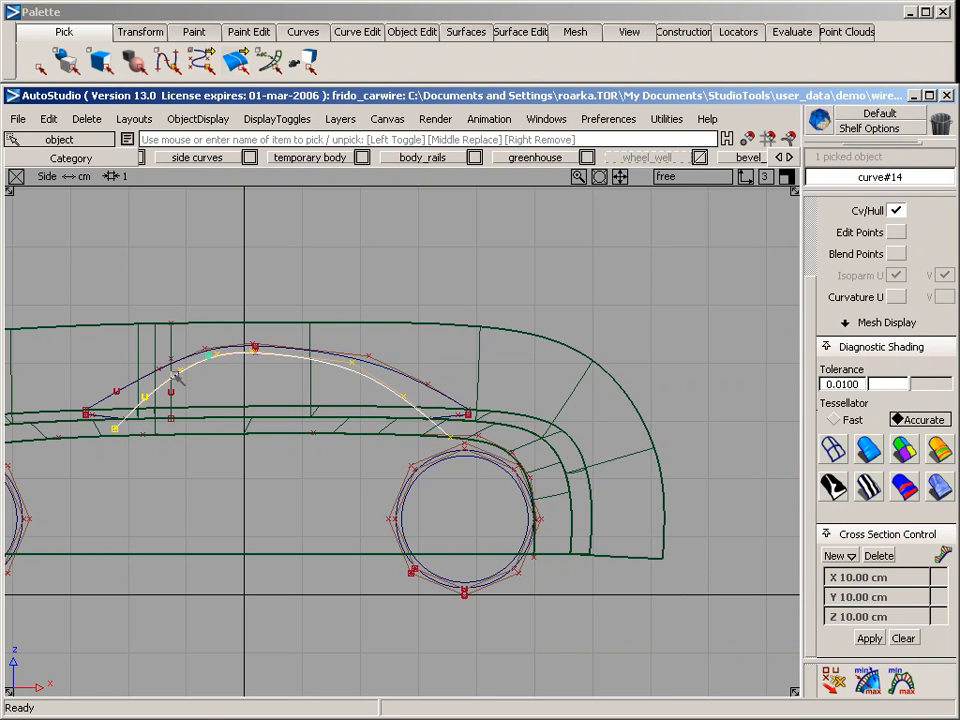
Project the lower side window profile curve onto the swept greenhouse side surface in the side view
{"action": "left_click_drag", "start_coordinate": [428, 343], "coordinate": [428, 398], "text": "ctrl+shift"}
{"action": "left_click", "coordinate": [400, 338]}
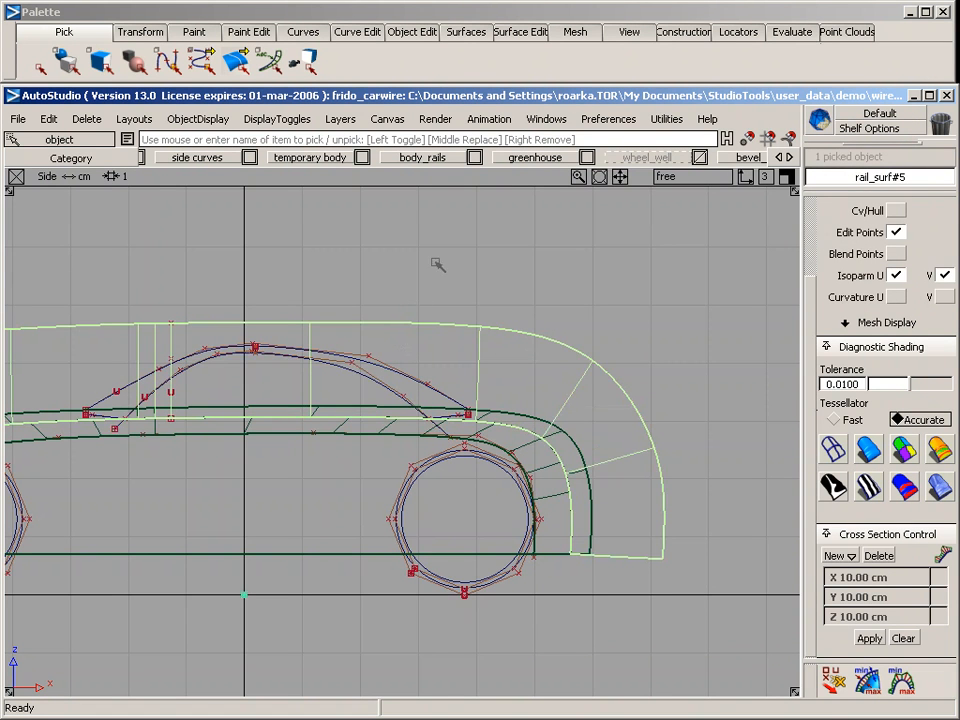
{"action": "left_click", "coordinate": [535, 31]}
{"action": "mouse_move", "coordinate": [600, 57]}
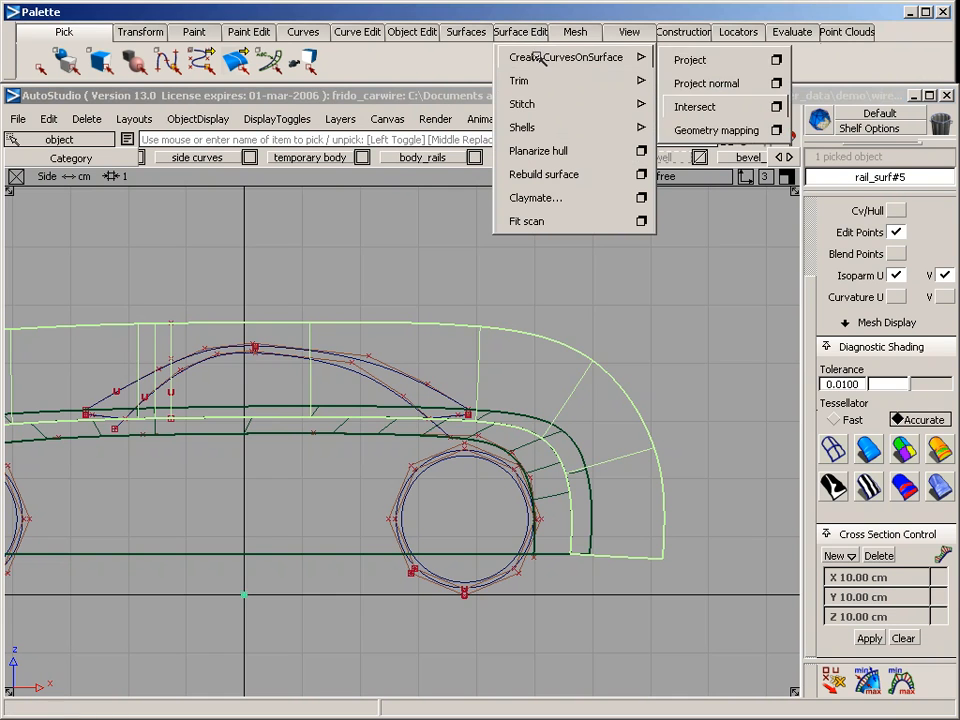
{"action": "left_click", "coordinate": [714, 58]}
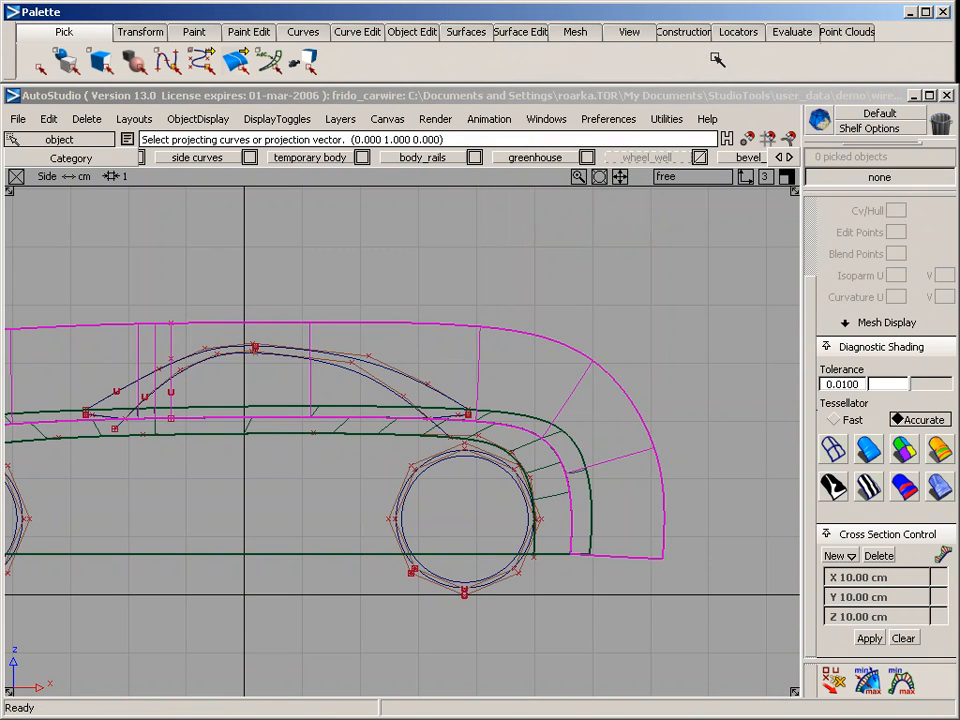
{"action": "left_click", "coordinate": [370, 386]}
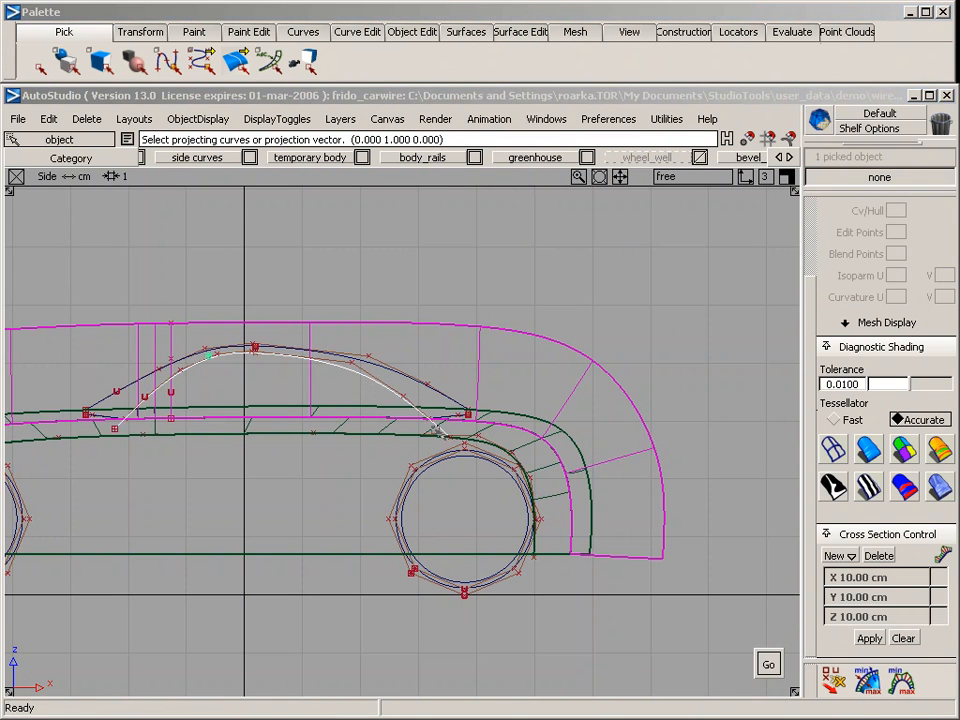
{"action": "key", "text": "space"}
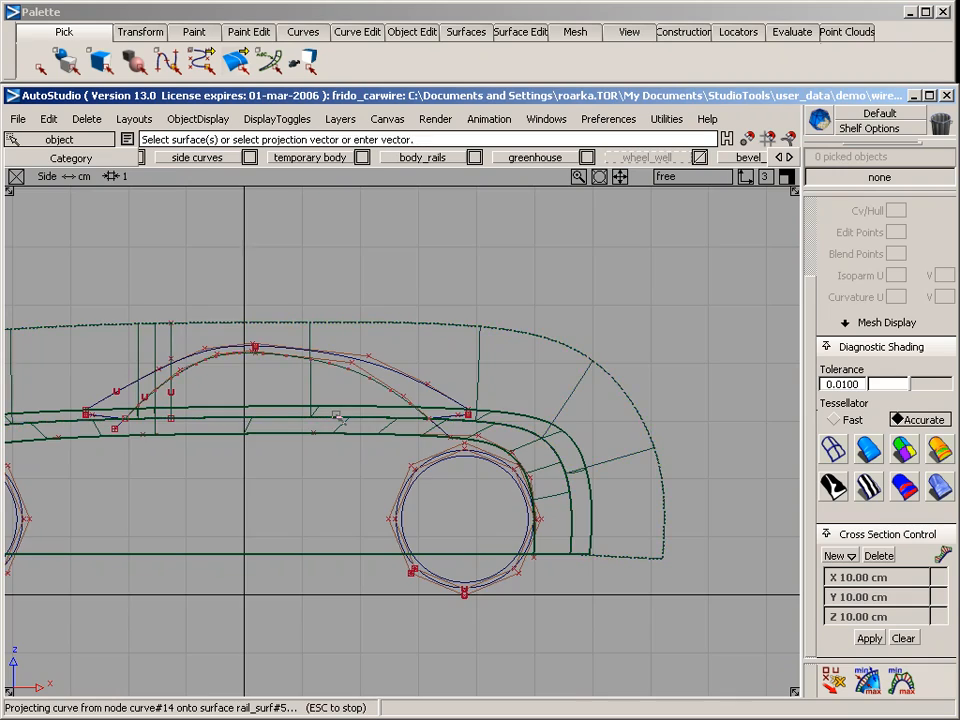
Trim the swept side surface along the projected curve, keeping the region beneath the window profile
{"action": "key", "text": "F8"}
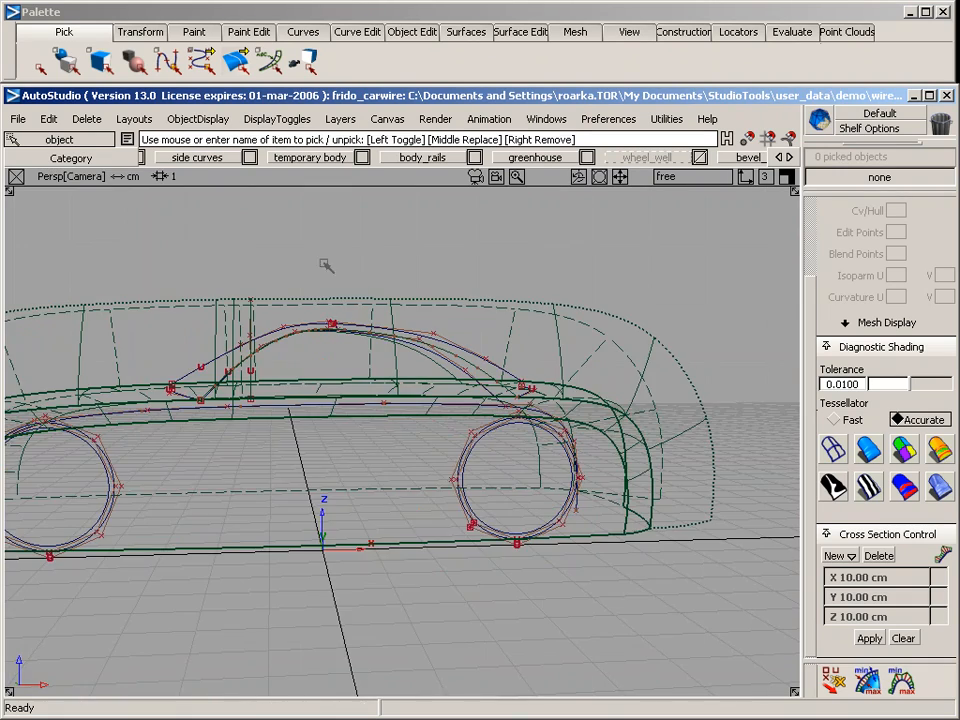
{"action": "left_click_drag", "start_coordinate": [326, 266], "coordinate": [573, 289], "text": "alt+shift"}
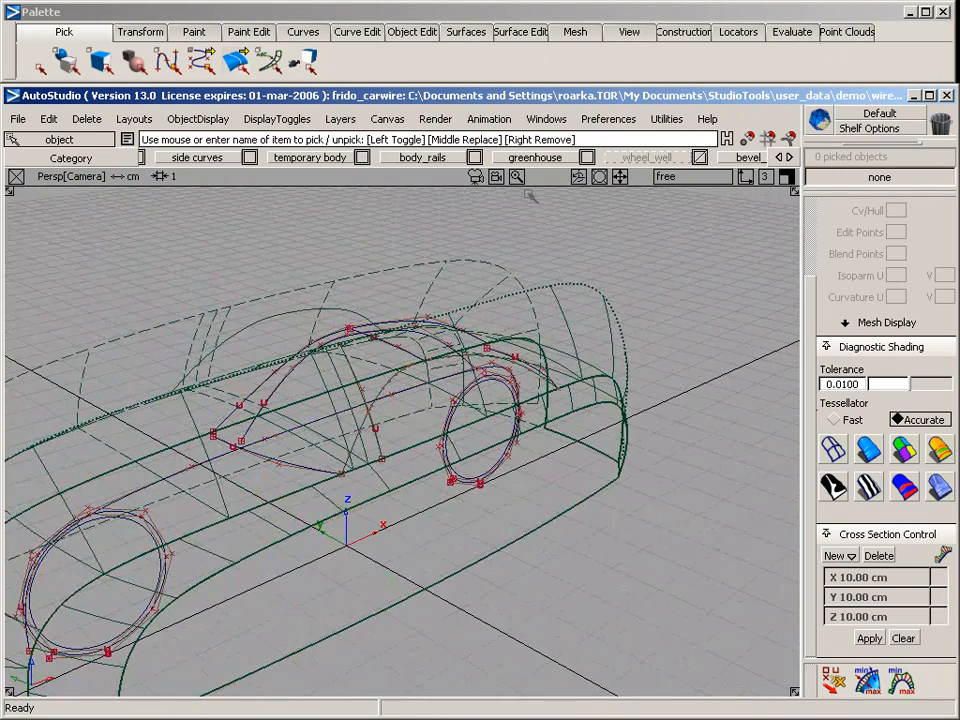
{"action": "left_click", "coordinate": [573, 289]}
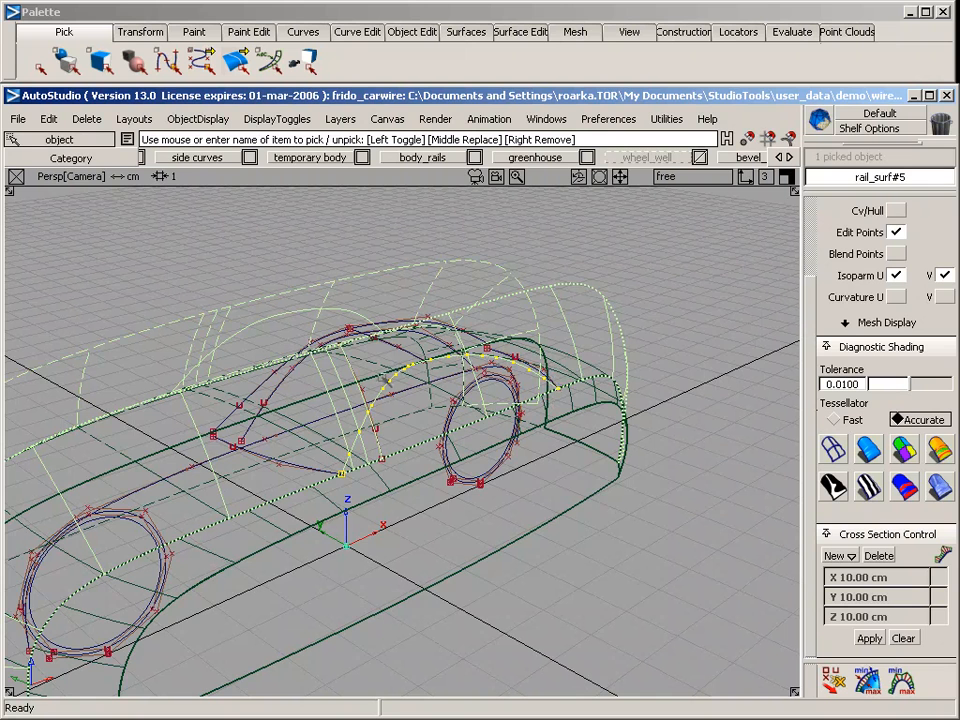
{"action": "left_click", "coordinate": [508, 31]}
{"action": "mouse_move", "coordinate": [530, 80]}
{"action": "left_click", "coordinate": [695, 80]}
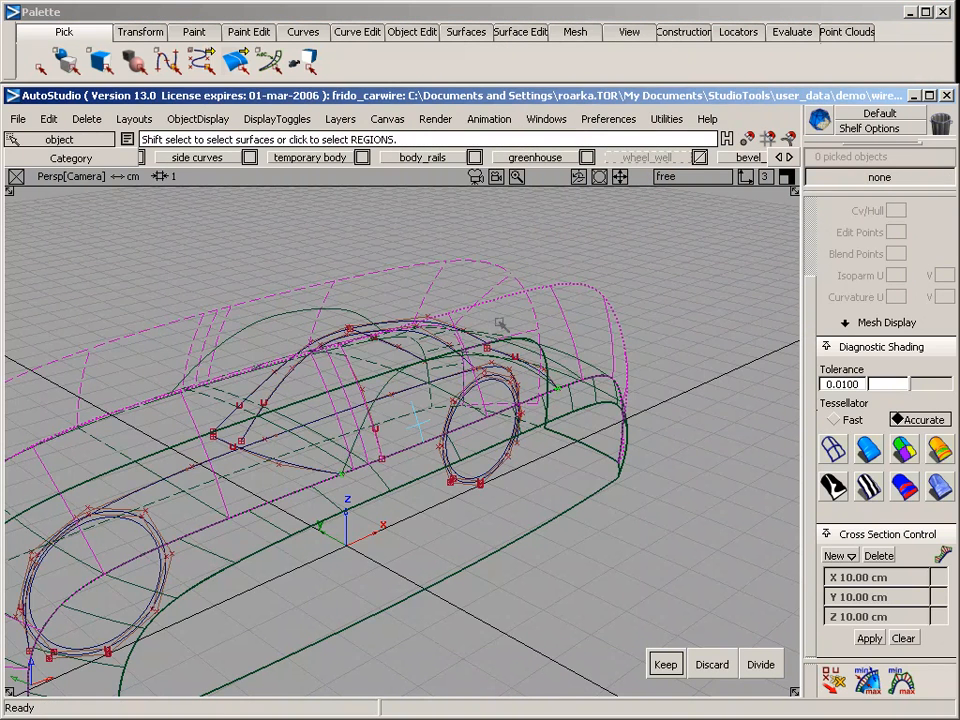
{"action": "key", "text": "space"}
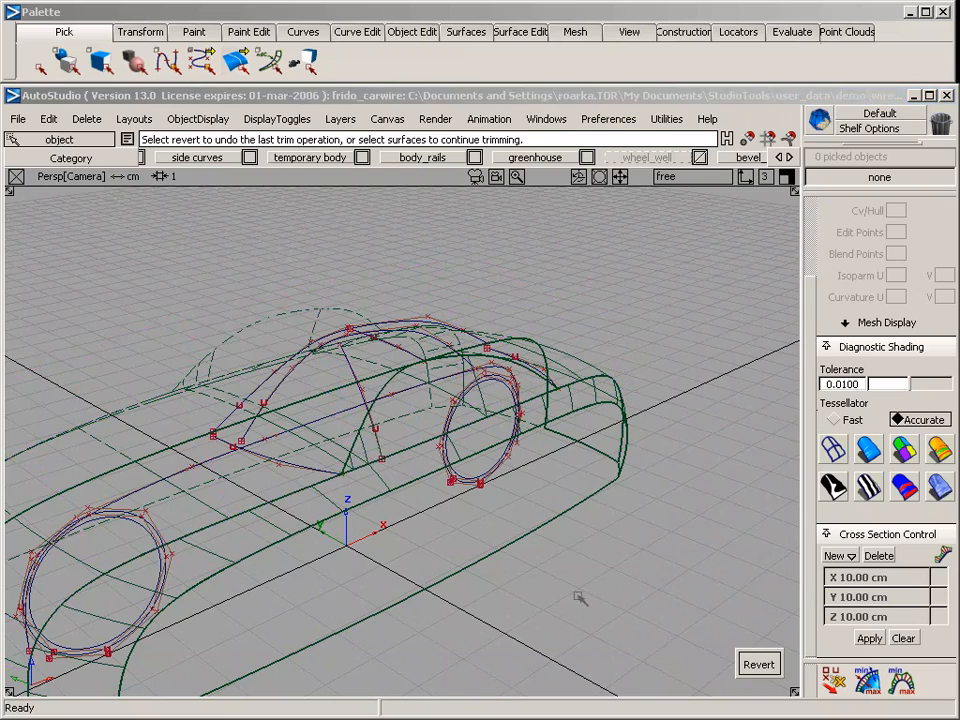
Examine the trimmed greenhouse side surface together with the body using diagnostic shading
{"action": "left_click_drag", "start_coordinate": [568, 497], "coordinate": [544, 494], "text": "alt+shift"}
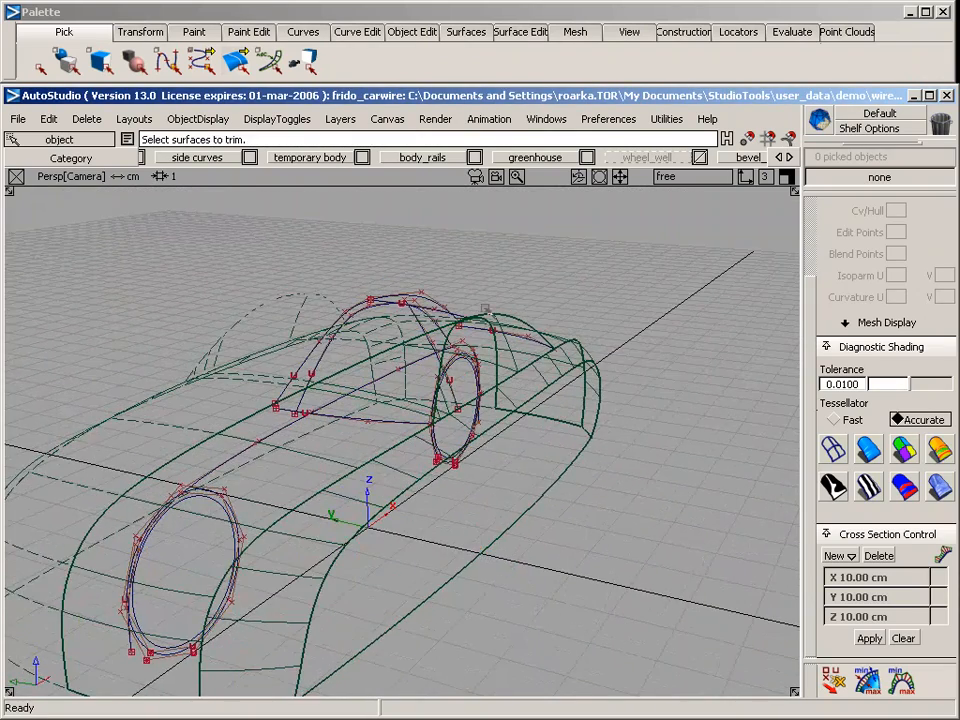
{"action": "left_click", "coordinate": [860, 452]}
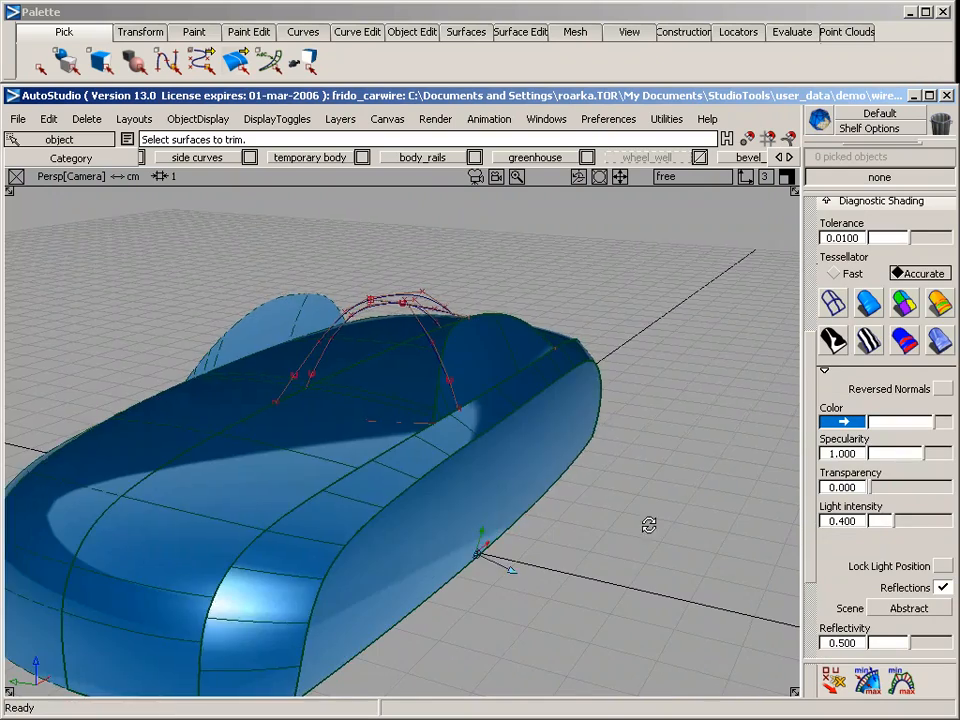
{"action": "mouse_move", "coordinate": [648, 523]}
{"action": "left_mouse_down", "text": "alt+shift"}
{"action": "mouse_move", "coordinate": [262, 476]}
{"action": "mouse_move", "coordinate": [553, 521]}
{"action": "mouse_move", "coordinate": [139, 431]}
{"action": "mouse_move", "coordinate": [619, 531]}
{"action": "mouse_move", "coordinate": [490, 560]}
{"action": "left_mouse_up", "text": "alt+shift"}
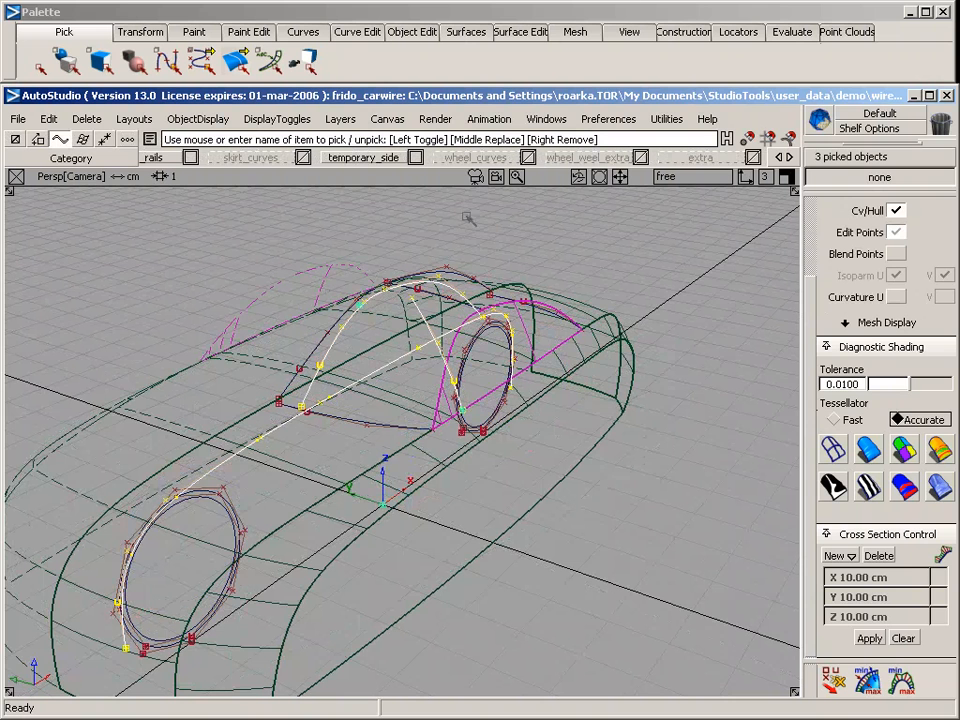
Assign the three picked construction curves to the "extra" layer
{"action": "left_click", "coordinate": [714, 158]}
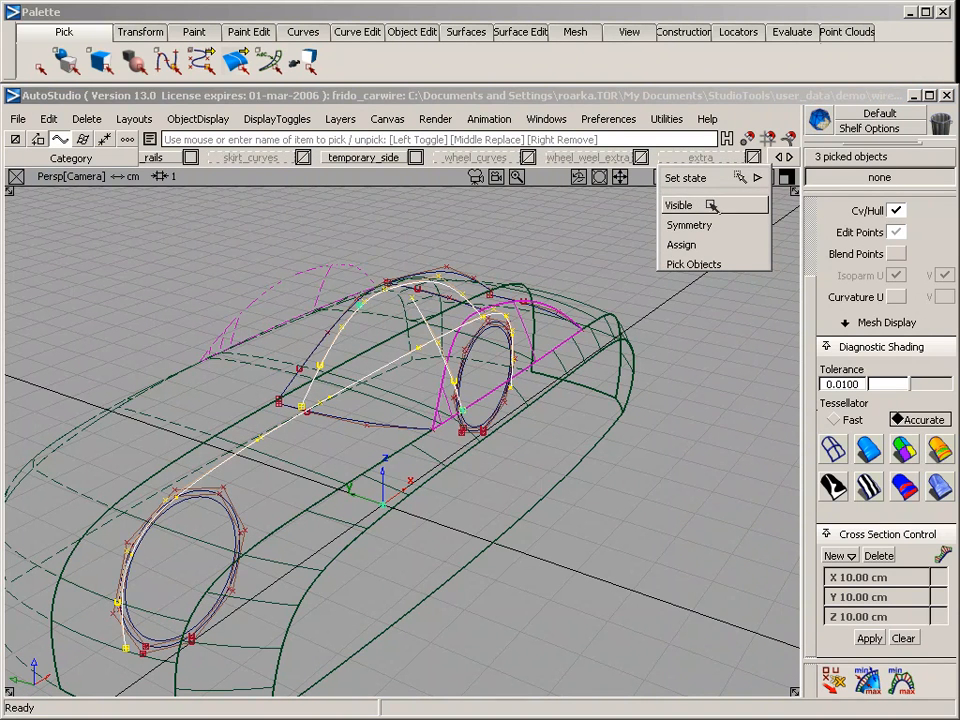
{"action": "left_click", "coordinate": [690, 244]}
{"action": "left_click_drag", "start_coordinate": [779, 160], "coordinate": [894, 160]}
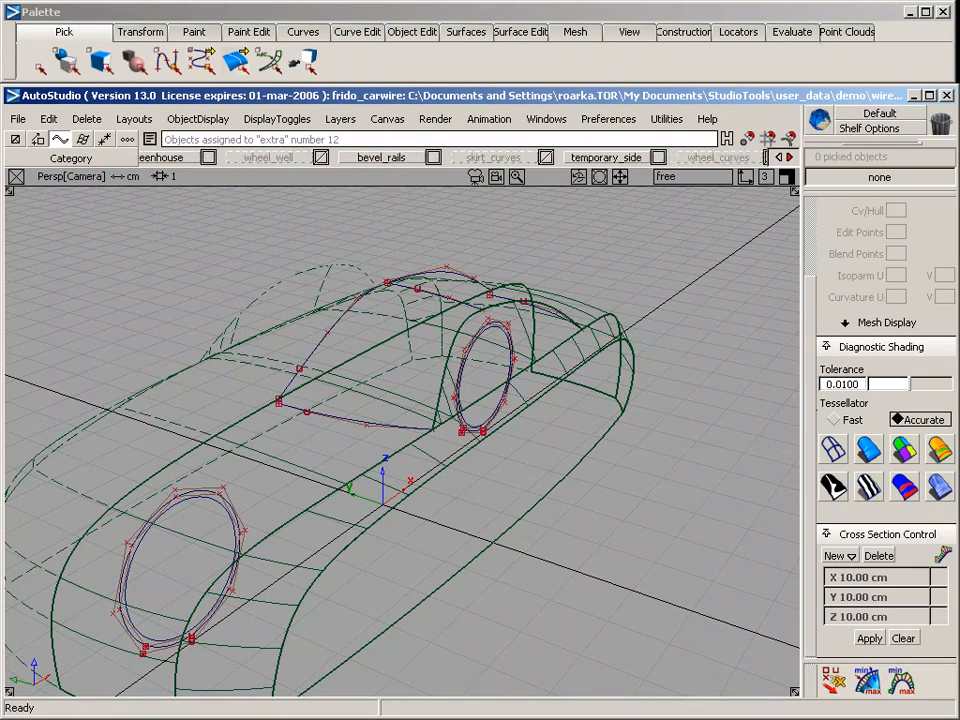
Examine the remaining greenhouse curves from several angles, checking the front and rear base curves where they meet the trimmed side surface
{"action": "left_click_drag", "start_coordinate": [643, 270], "coordinate": [160, 497], "text": "alt+shift"}
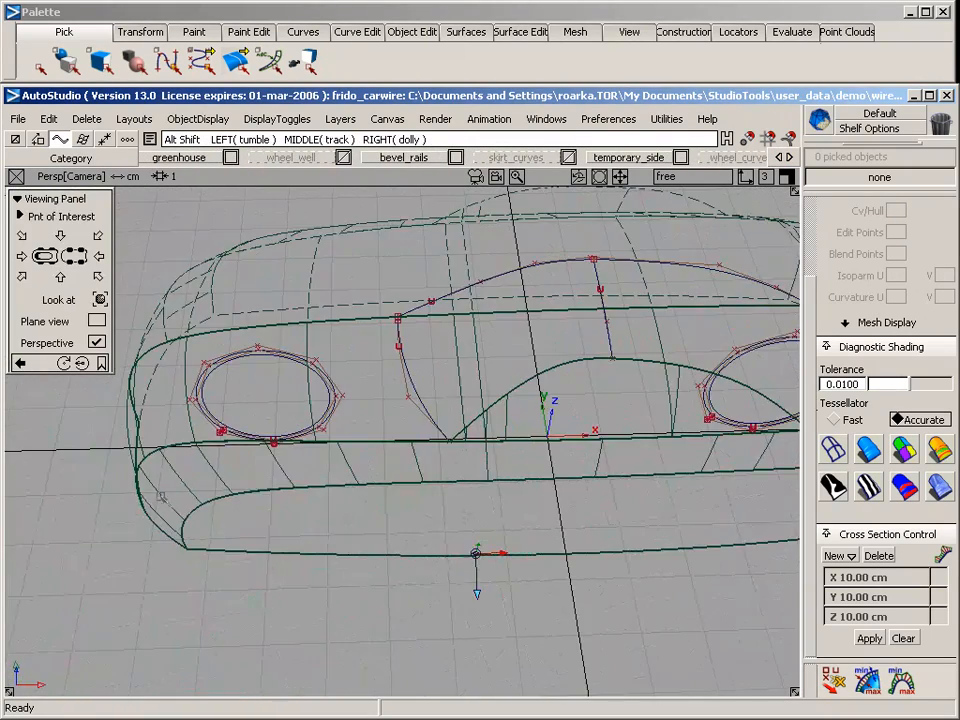
{"action": "left_click_drag", "start_coordinate": [491, 430], "coordinate": [211, 427], "text": "alt+shift"}
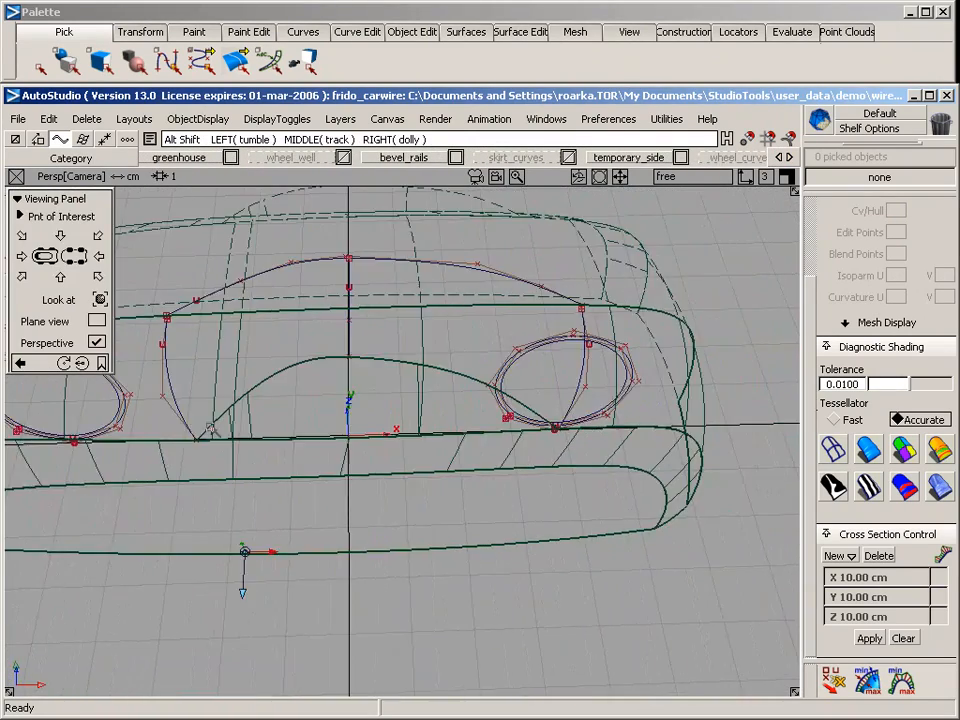
{"action": "left_click", "coordinate": [470, 380]}
{"action": "left_click_drag", "start_coordinate": [582, 576], "coordinate": [378, 457], "text": "alt+shift"}
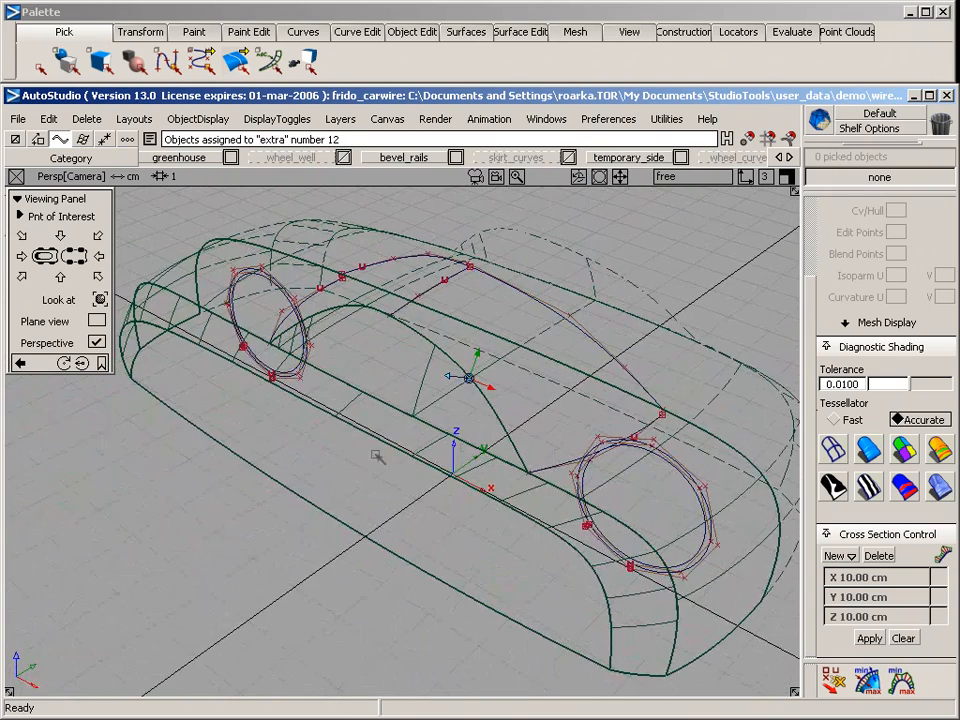
{"action": "left_click_drag", "start_coordinate": [523, 391], "coordinate": [459, 503], "text": "alt+shift"}
{"action": "left_click_drag", "start_coordinate": [419, 268], "coordinate": [422, 281], "text": "ctrl+shift"}
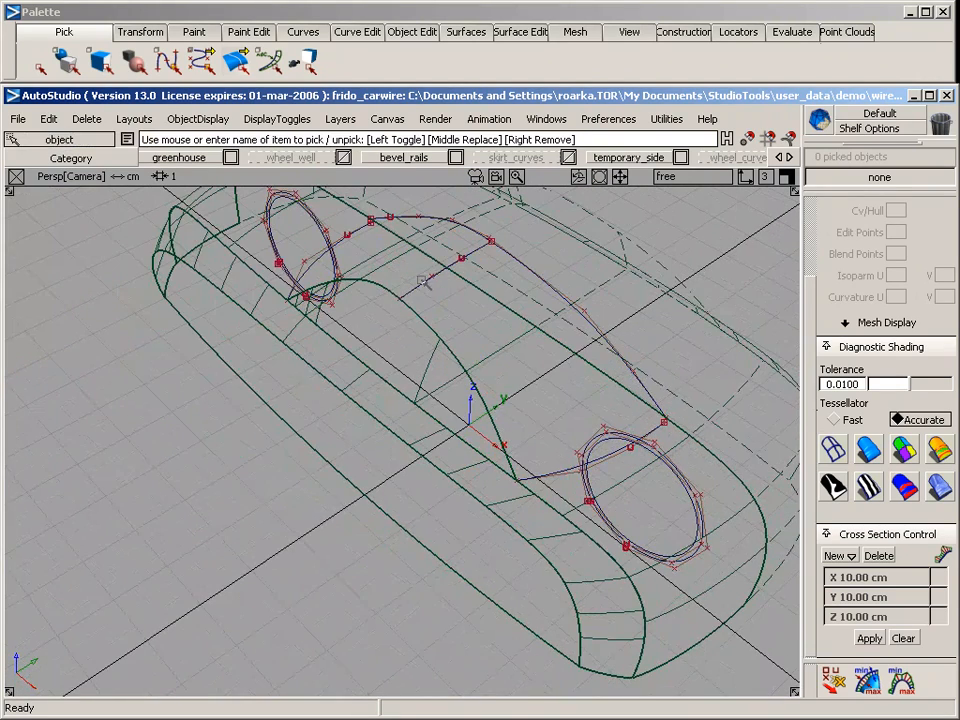
{"action": "left_click", "coordinate": [422, 286]}
{"action": "middle_click", "coordinate": [352, 237]}
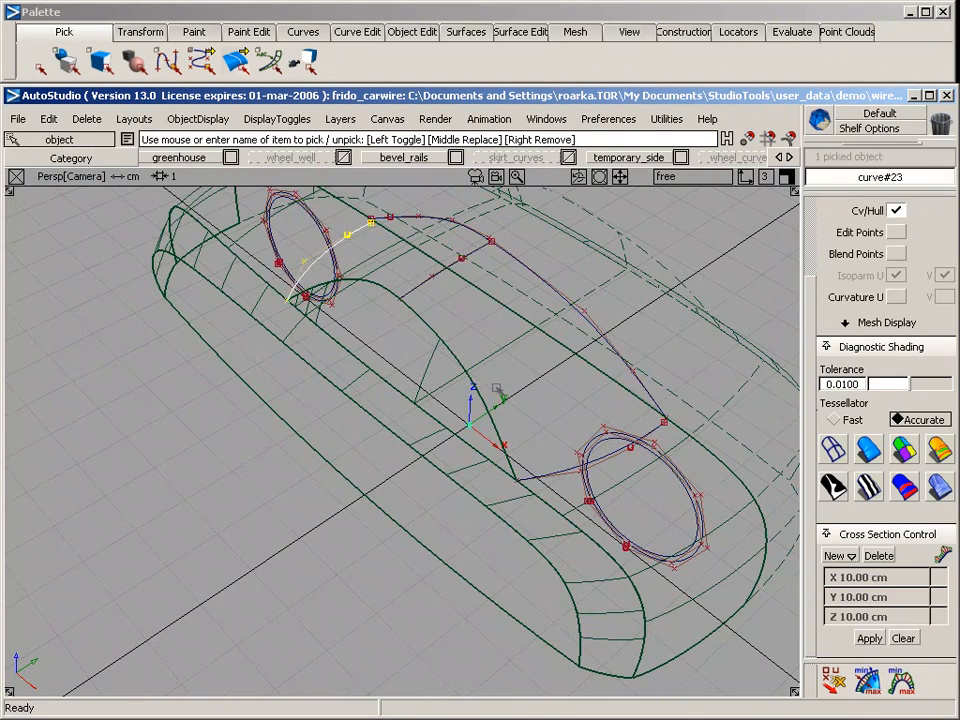
{"action": "middle_click", "coordinate": [563, 471]}
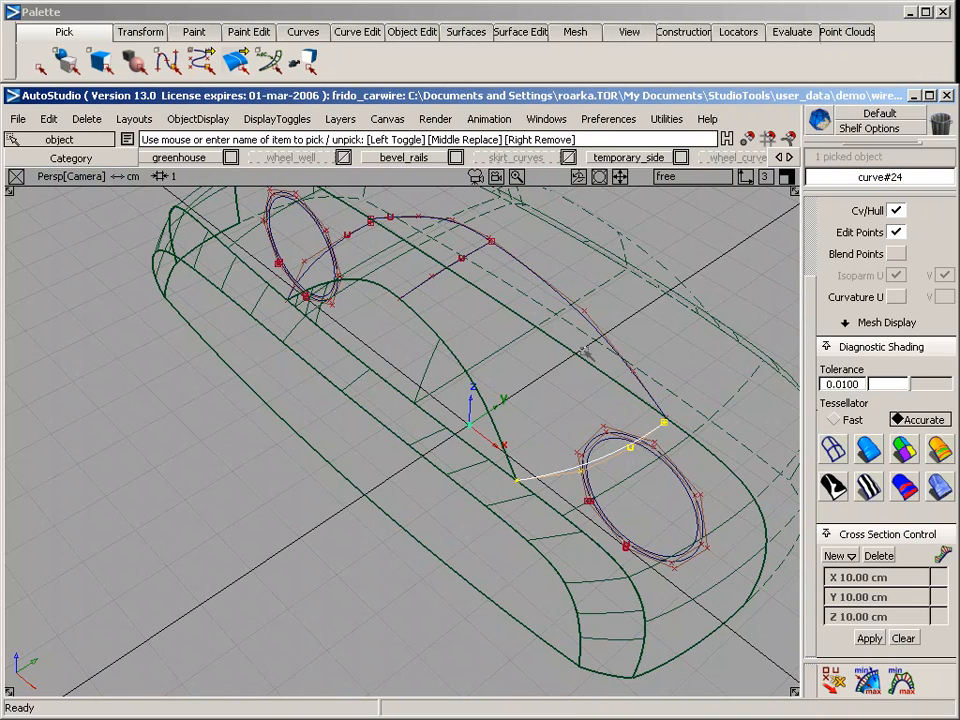
{"action": "left_click_drag", "start_coordinate": [298, 238], "coordinate": [409, 427], "text": "alt+shift"}
{"action": "mouse_move", "coordinate": [409, 427]}
{"action": "right_mouse_down", "text": "alt+shift"}
{"action": "mouse_move", "coordinate": [424, 429]}
{"action": "mouse_move", "coordinate": [415, 434]}
{"action": "right_mouse_up", "text": "alt+shift"}
{"action": "middle_click_drag", "start_coordinate": [362, 437], "coordinate": [376, 399], "text": "alt+shift"}
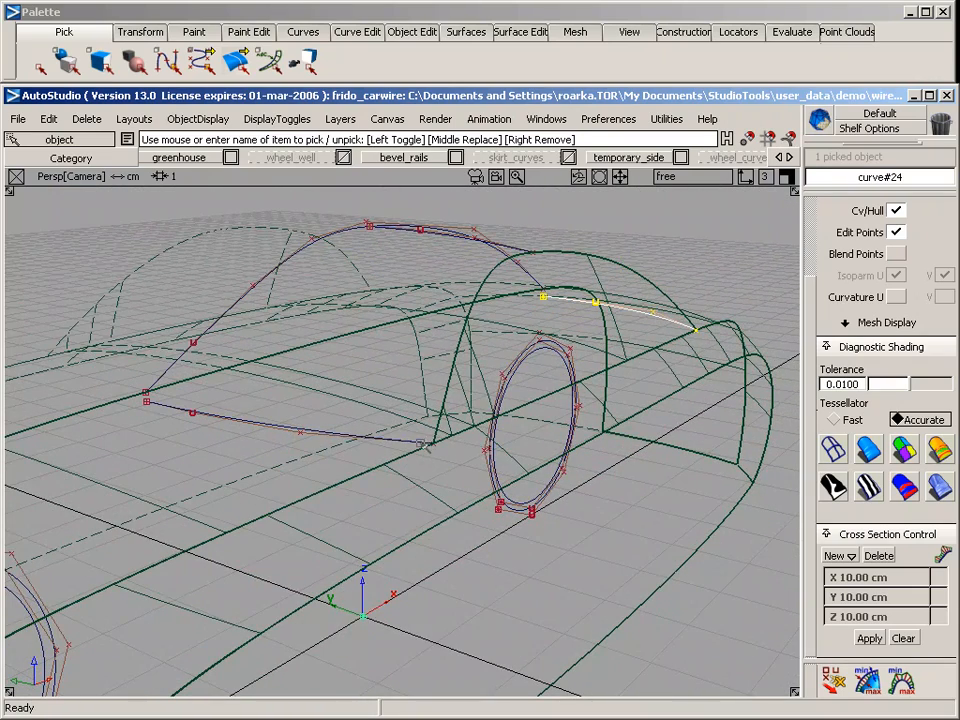
{"action": "left_click_drag", "start_coordinate": [434, 443], "coordinate": [170, 497], "text": "alt+shift"}
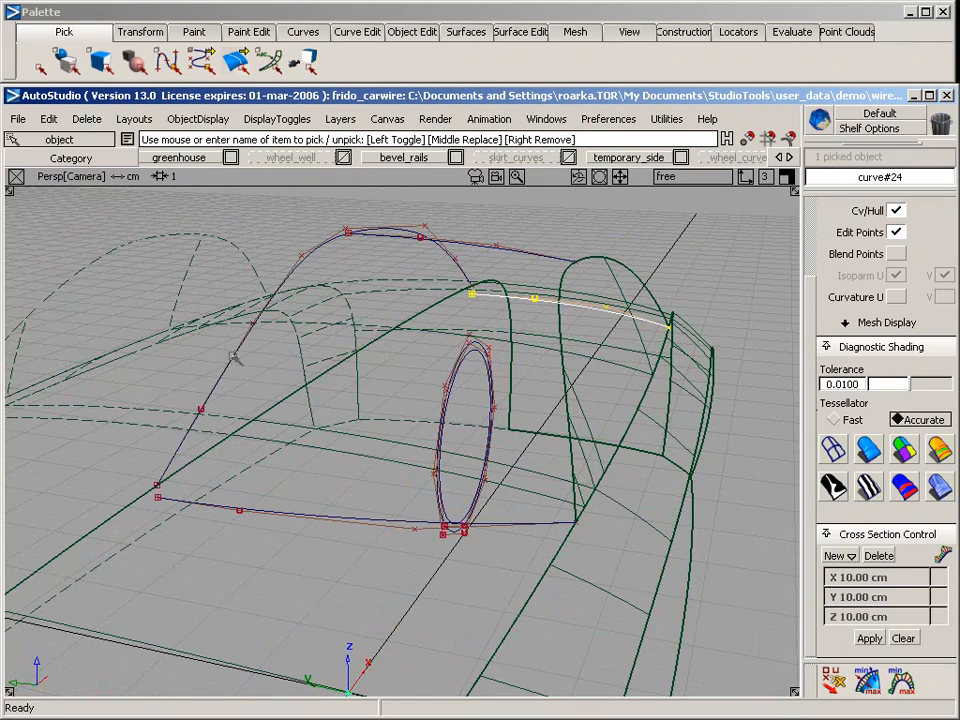
Snap the front end CV of the roof centreline curve onto the end of the front base curve
{"action": "left_click_drag", "start_coordinate": [95, 463], "coordinate": [172, 490], "text": "ctrl+shift"}
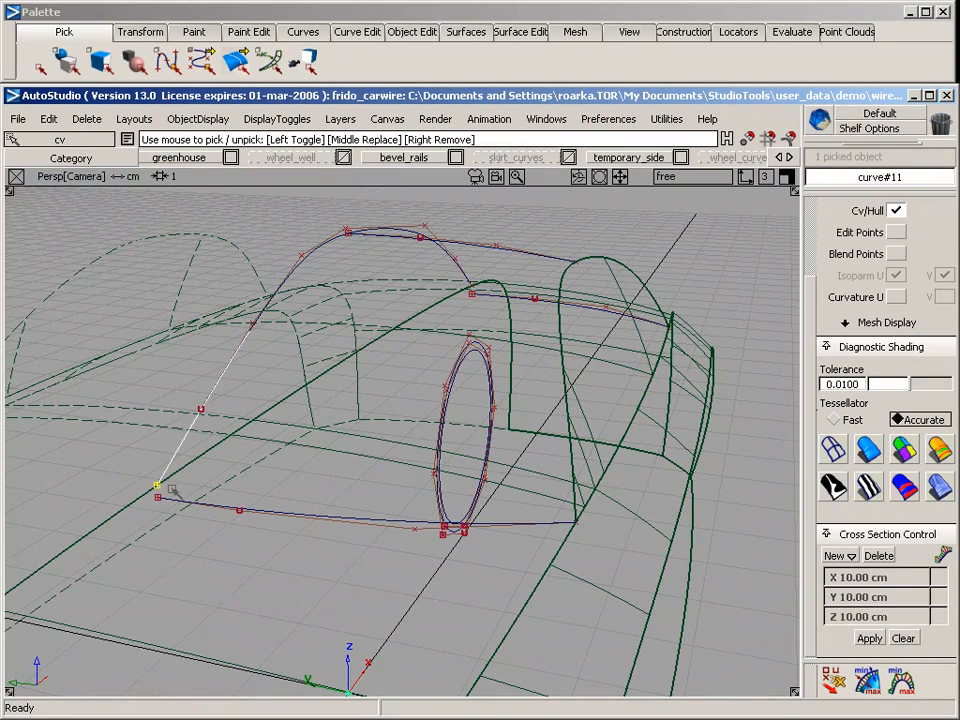
{"action": "middle_click_drag", "start_coordinate": [148, 517], "coordinate": [152, 523], "text": "ctrl+shift"}
{"action": "left_click", "coordinate": [157, 502], "text": "ctrl"}
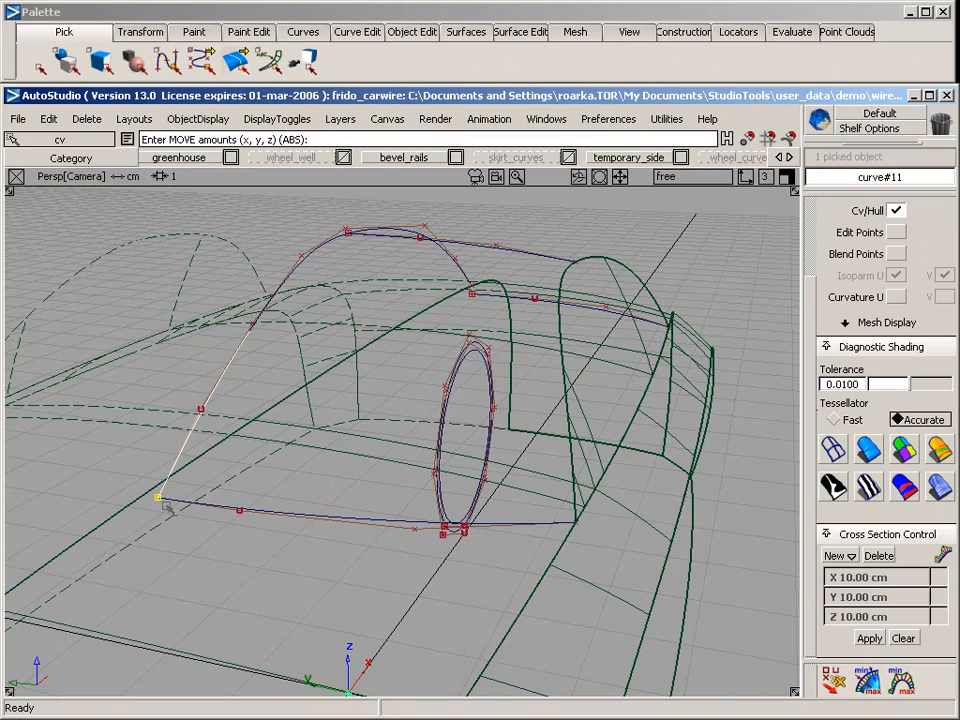
Snap the rear end CV of the roof centreline curve onto the end of the rear base curve and clear the selection
{"action": "left_click_drag", "start_coordinate": [373, 525], "coordinate": [147, 657], "text": "alt+shift"}
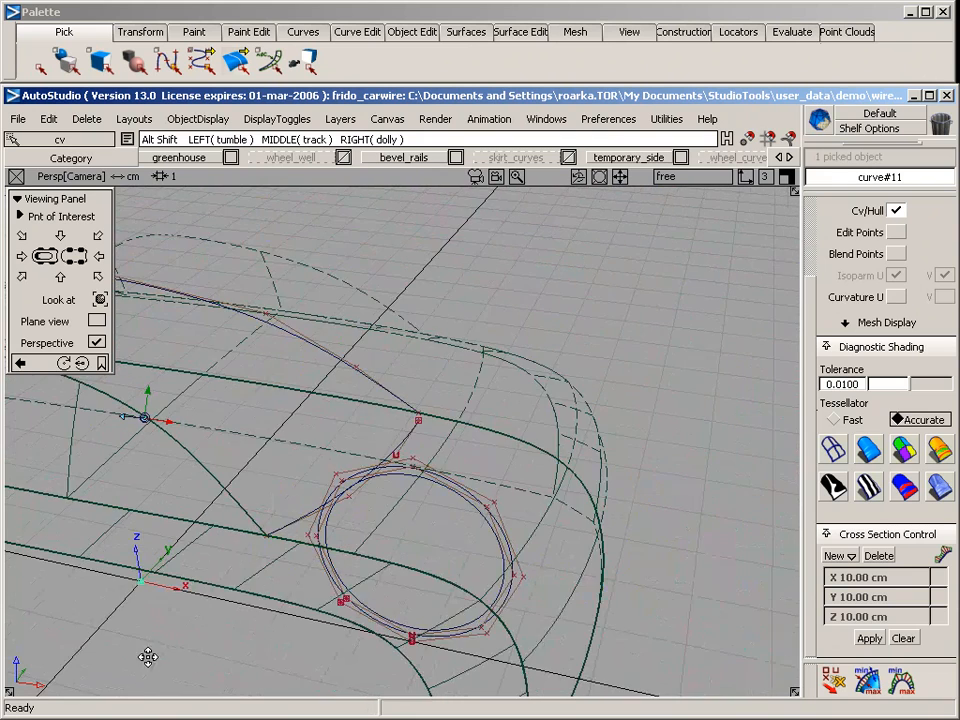
{"action": "right_click_drag", "start_coordinate": [300, 447], "coordinate": [325, 446], "text": "alt+shift"}
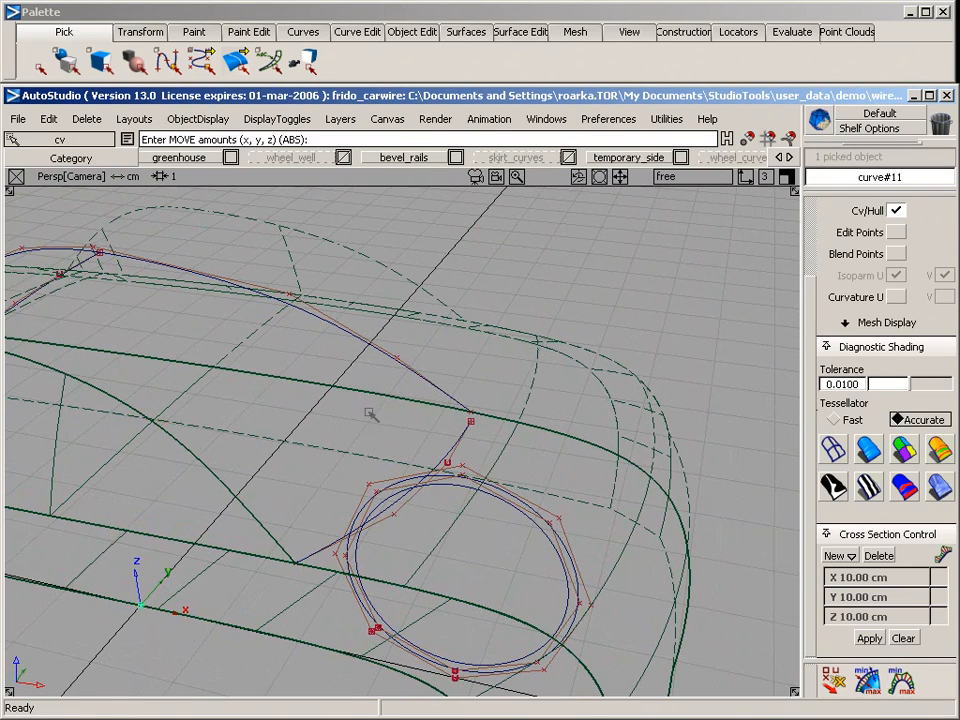
{"action": "left_click_drag", "start_coordinate": [367, 404], "coordinate": [487, 414], "text": "ctrl+shift"}
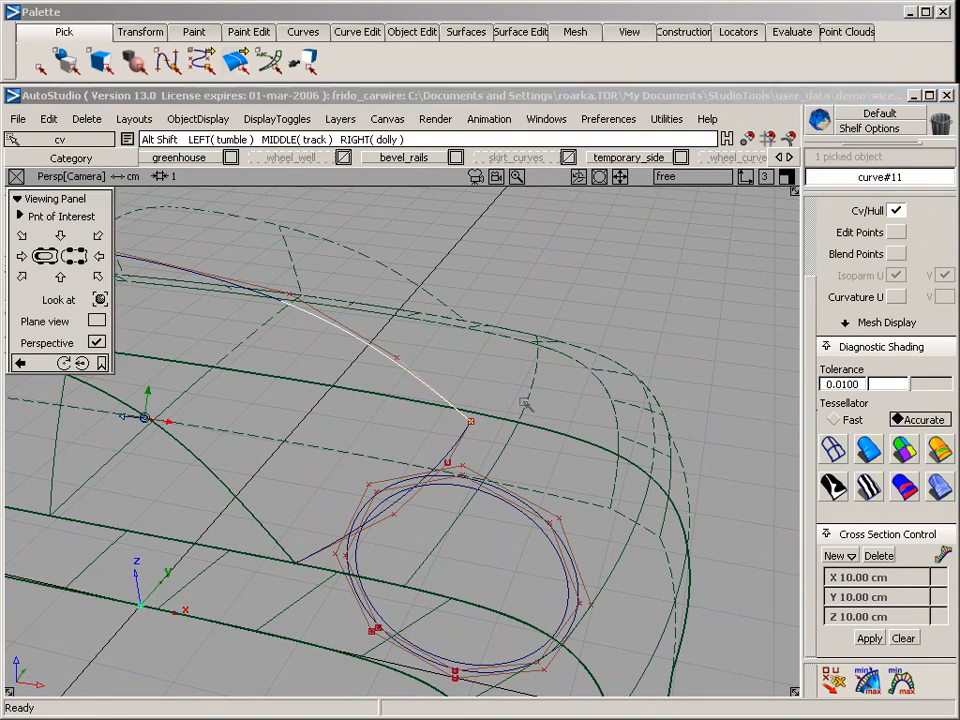
{"action": "right_click_drag", "start_coordinate": [529, 402], "coordinate": [488, 414], "text": "alt+shift"}
{"action": "mouse_move", "coordinate": [413, 436]}
{"action": "left_mouse_down", "text": "alt+shift"}
{"action": "mouse_move", "coordinate": [448, 420]}
{"action": "mouse_move", "coordinate": [469, 362]}
{"action": "mouse_move", "coordinate": [598, 345]}
{"action": "mouse_move", "coordinate": [505, 518]}
{"action": "mouse_move", "coordinate": [557, 553]}
{"action": "left_mouse_up", "text": "alt+shift"}
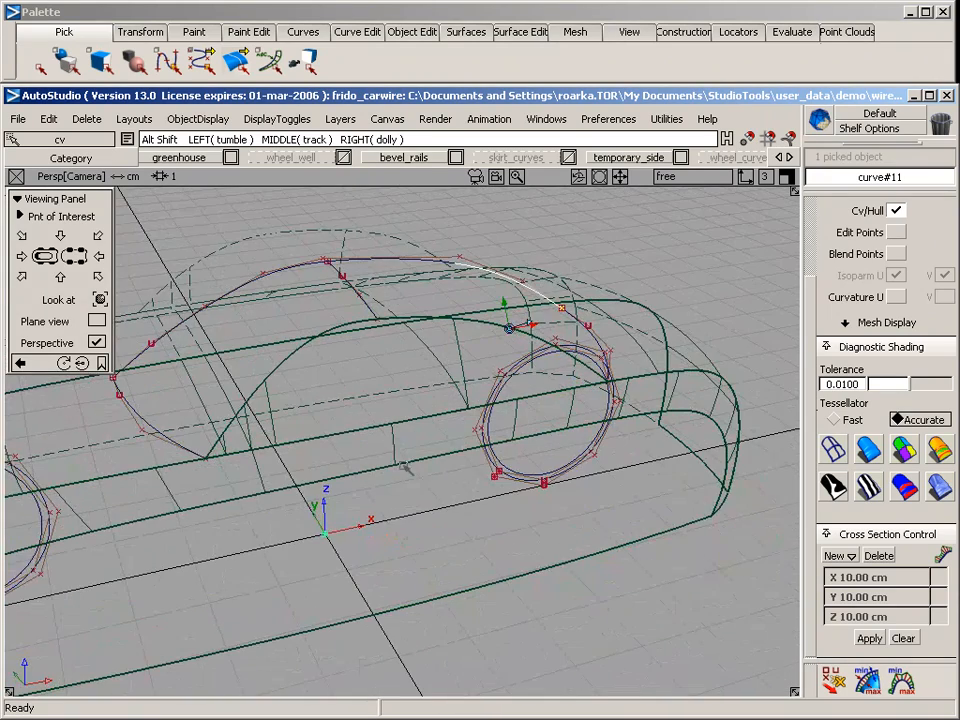
{"action": "left_click_drag", "start_coordinate": [333, 371], "coordinate": [264, 192], "text": "ctrl+shift"}
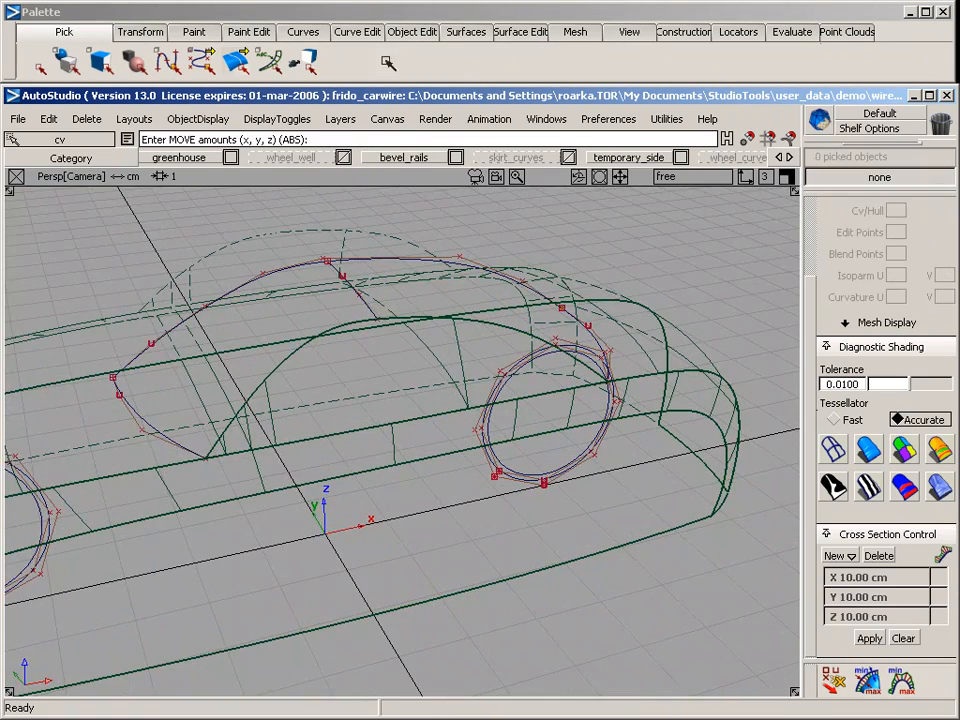
Set up a rail surface with 2+ generation curves and 2 rail curves, with implied tangent continuity on rail 1
{"action": "left_click", "coordinate": [463, 32]}
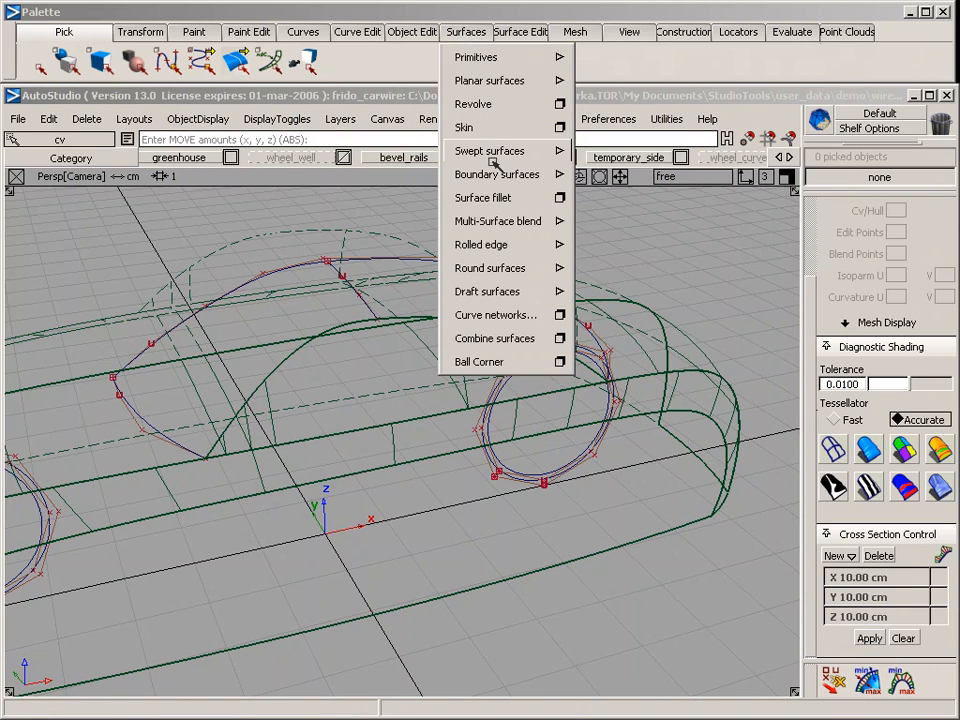
{"action": "mouse_move", "coordinate": [497, 160]}
{"action": "left_click", "coordinate": [640, 154]}
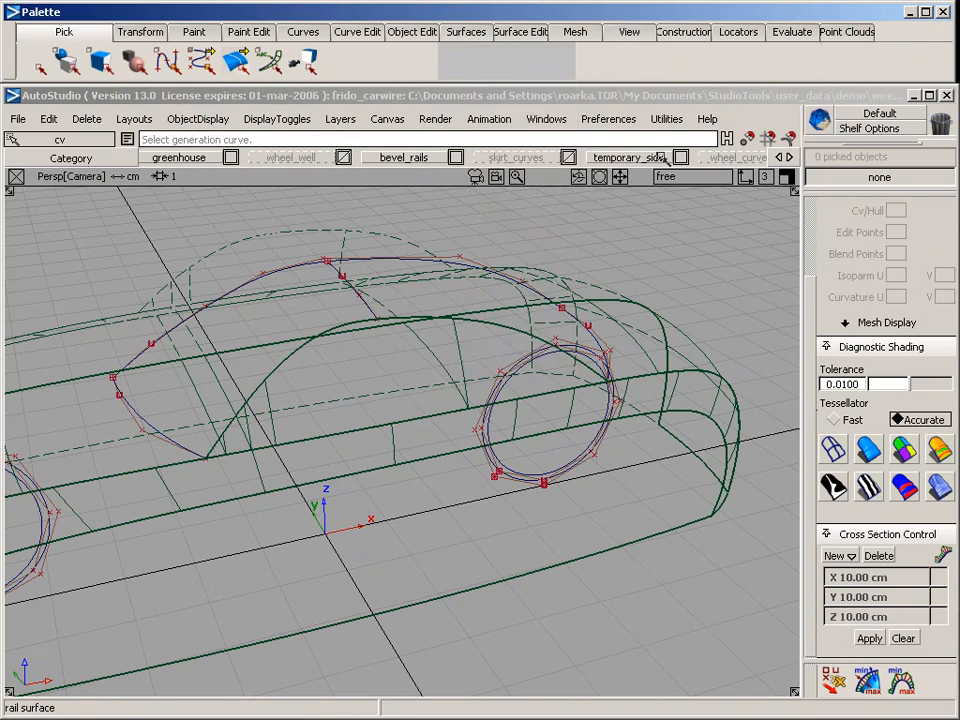
{"action": "left_click_drag", "start_coordinate": [370, 301], "coordinate": [649, 254], "text": "alt+shift"}
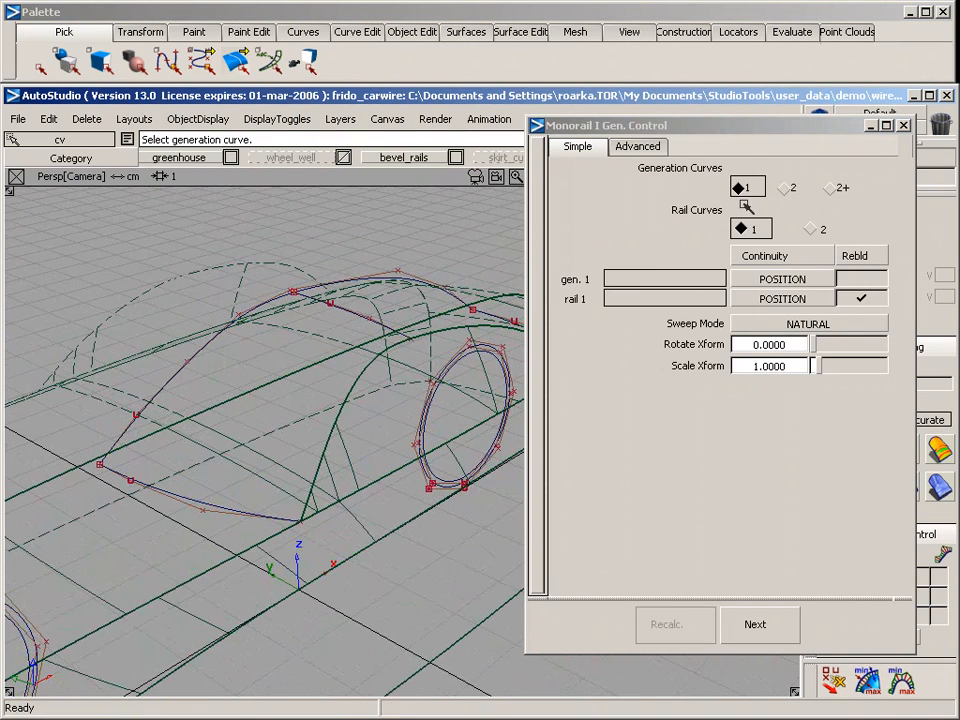
{"action": "left_click", "coordinate": [838, 189]}
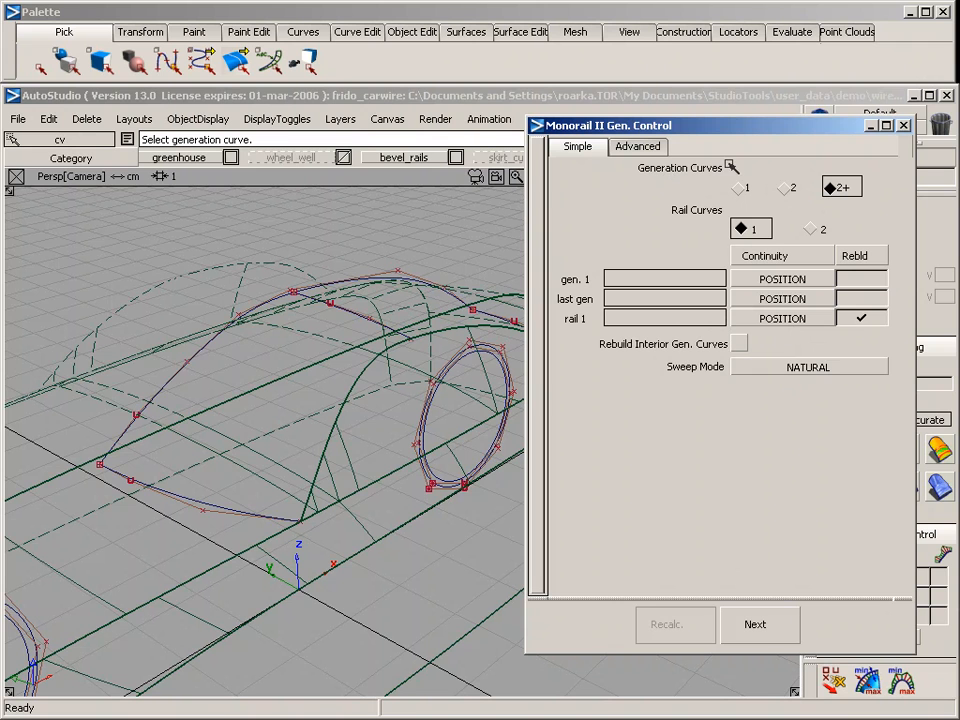
{"action": "left_click", "coordinate": [813, 230]}
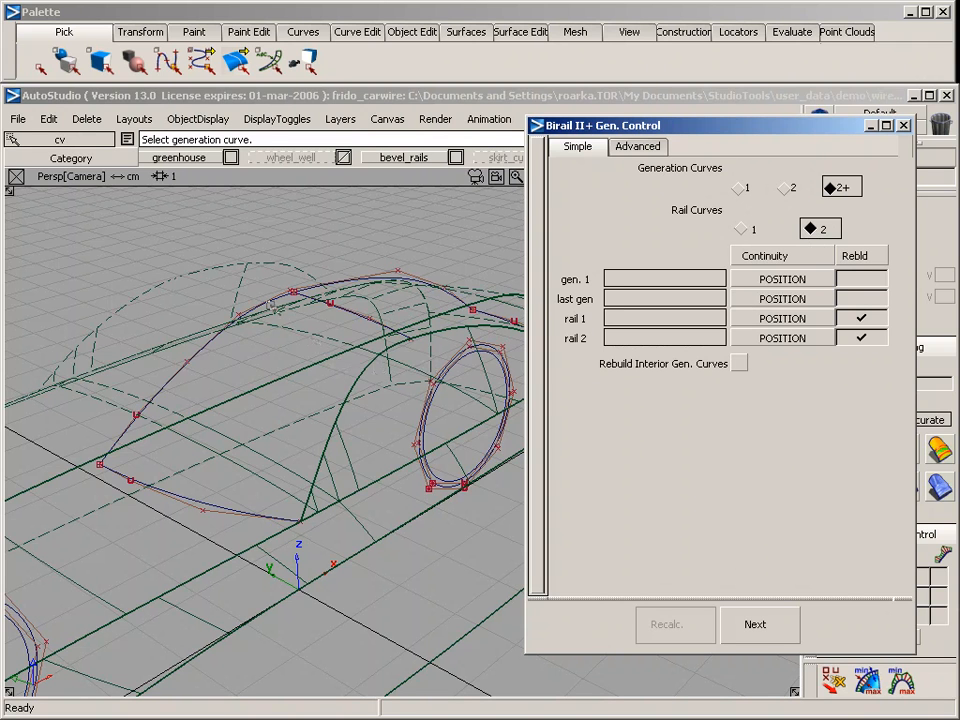
{"action": "left_click", "coordinate": [752, 320]}
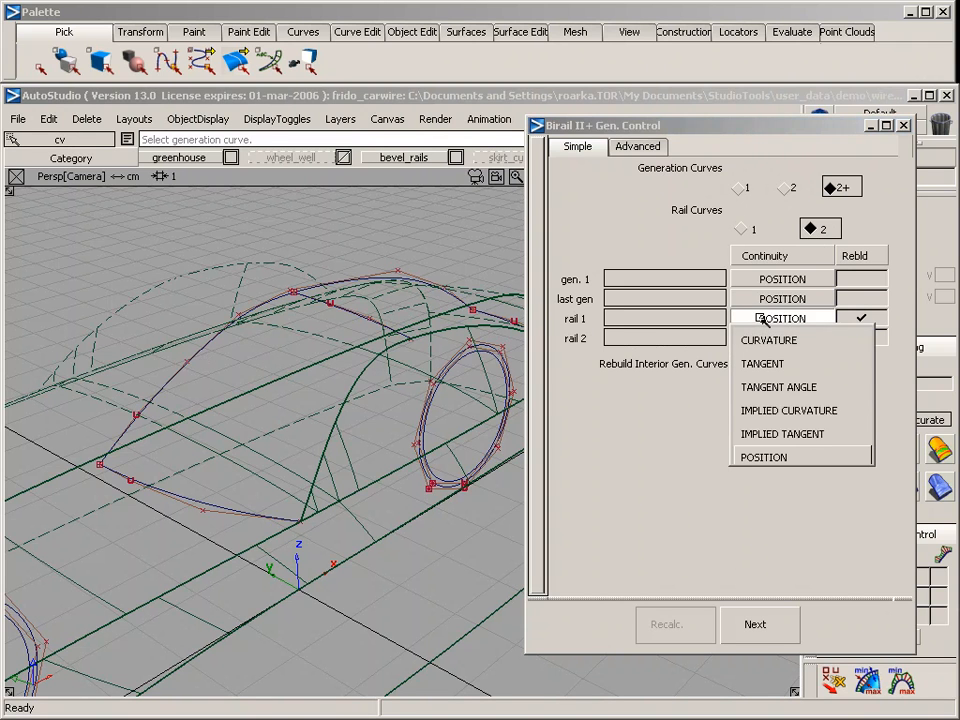
{"action": "left_click", "coordinate": [760, 432]}
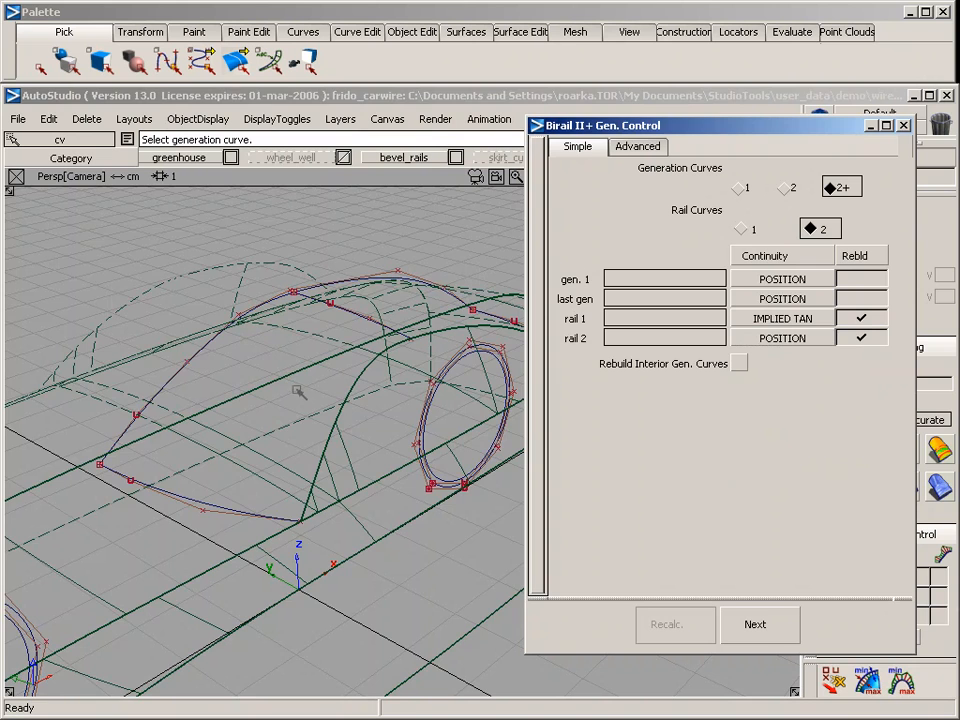
Choose the front base curve, the middle cross curve and the rear base curve as the generation curves
{"action": "left_click_drag", "start_coordinate": [298, 391], "coordinate": [305, 448], "text": "alt+shift"}
{"action": "left_click", "coordinate": [216, 549]}
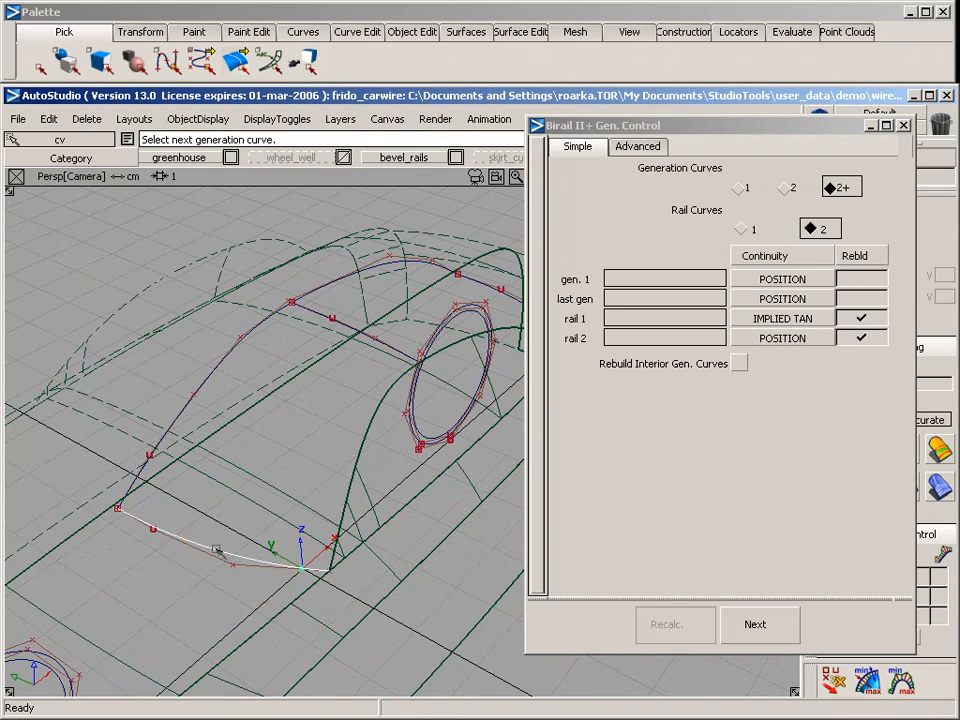
{"action": "left_click", "coordinate": [362, 342]}
{"action": "left_click_drag", "start_coordinate": [362, 342], "coordinate": [435, 315], "text": "alt+shift"}
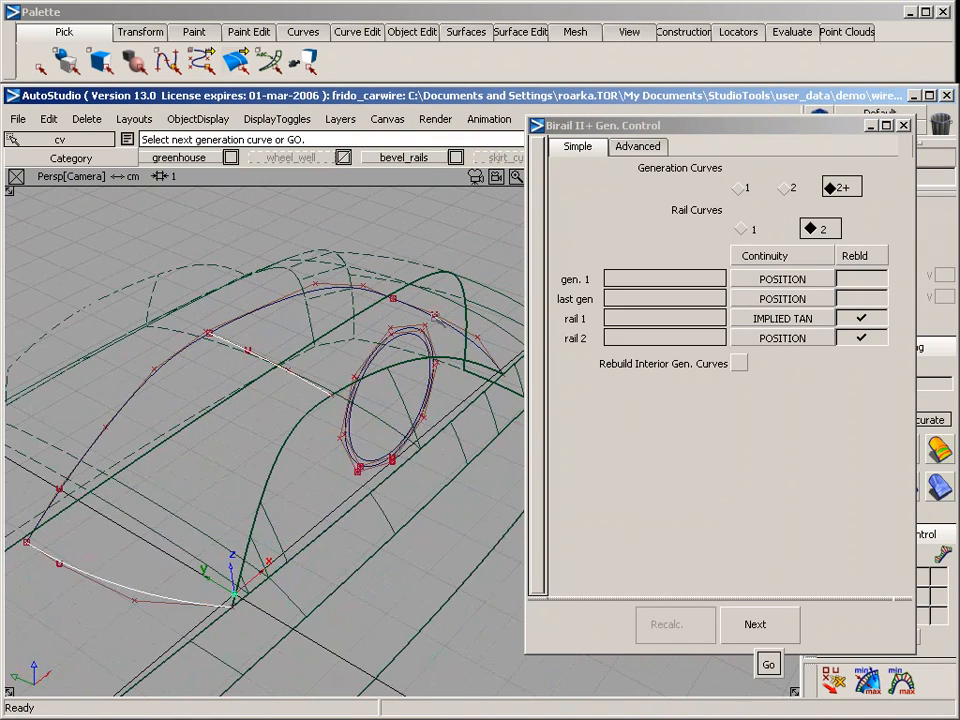
Build the roof surface using the roof centreline as rail 1 and the trimmed side surface's upper edge as rail 2
{"action": "left_click", "coordinate": [262, 308]}
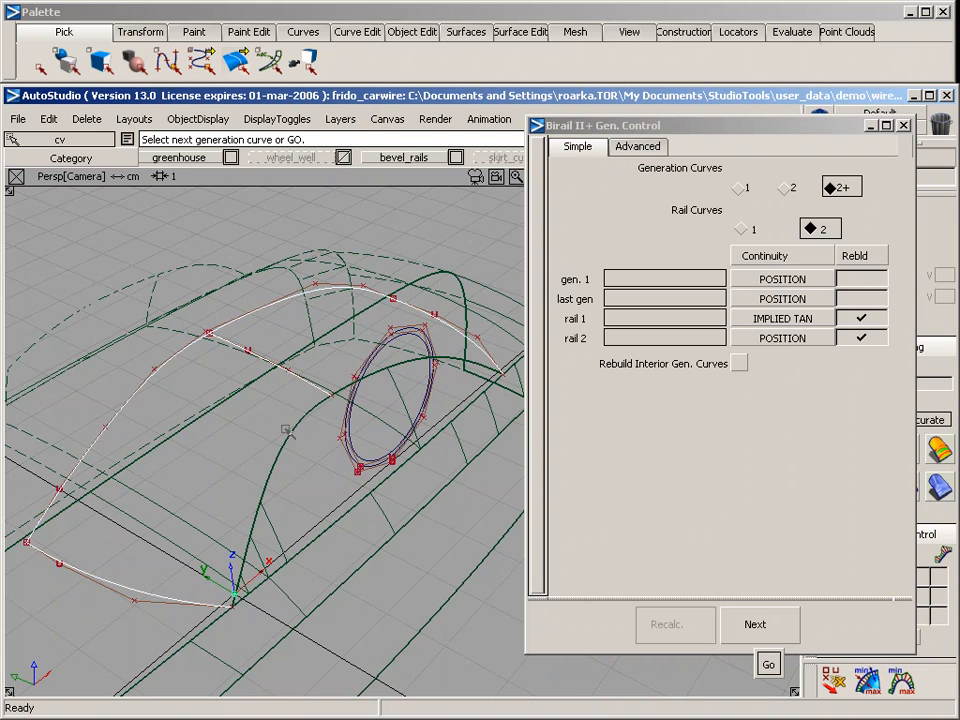
{"action": "left_click", "coordinate": [294, 434]}
{"action": "left_click", "coordinate": [293, 434]}
{"action": "left_click", "coordinate": [169, 365]}
{"action": "key", "text": "space"}
{"action": "left_click", "coordinate": [169, 365]}
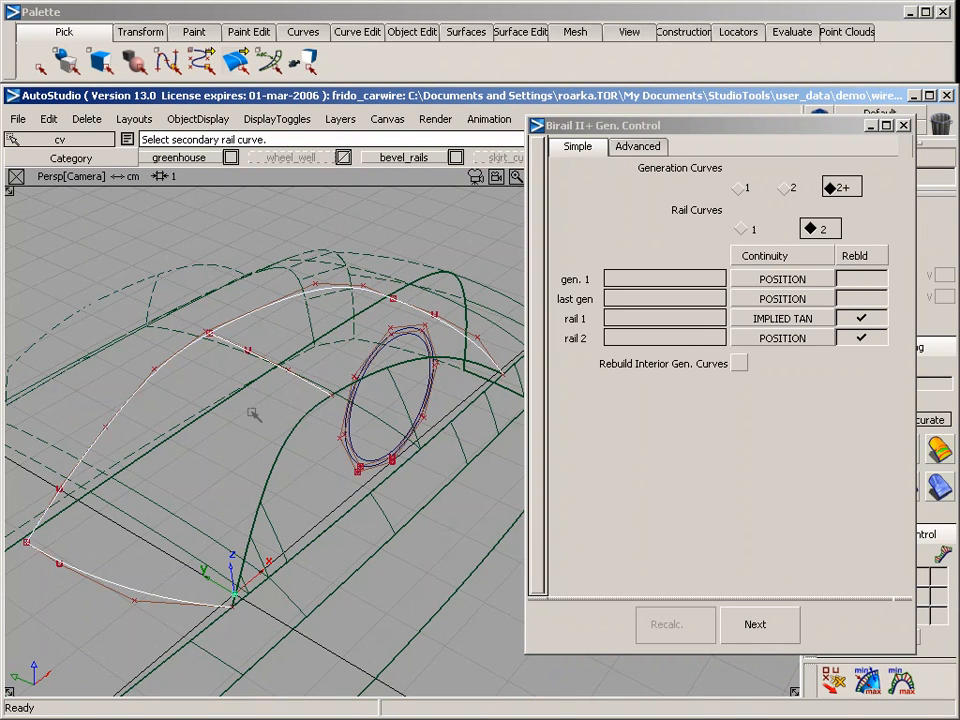
{"action": "left_click", "coordinate": [289, 433]}
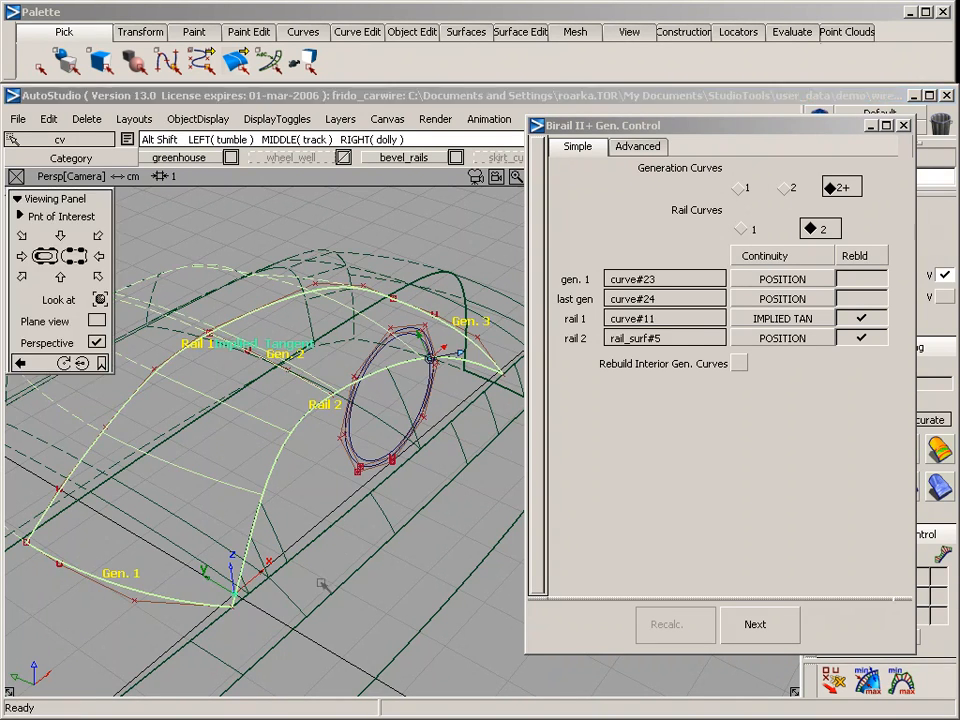
{"action": "left_click_drag", "start_coordinate": [289, 433], "coordinate": [298, 497], "text": "alt+shift"}
{"action": "key", "text": "ctrl+z"}
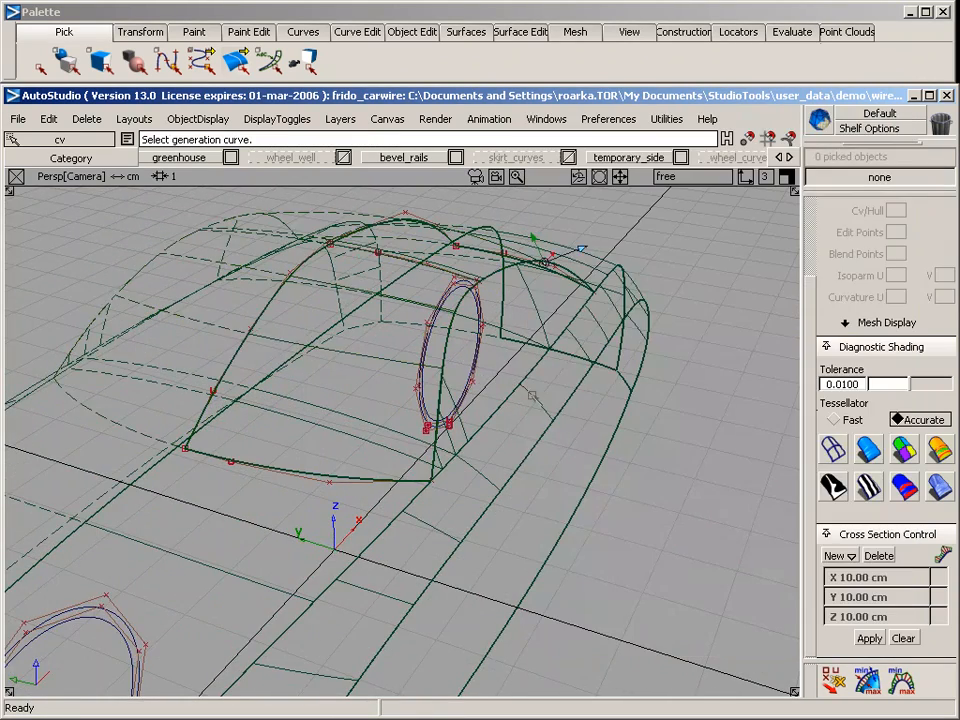
Examine the new roof surface together with the body from several angles using diagnostic shading
{"action": "right_click_drag", "start_coordinate": [474, 344], "coordinate": [419, 283], "text": "alt+shift"}
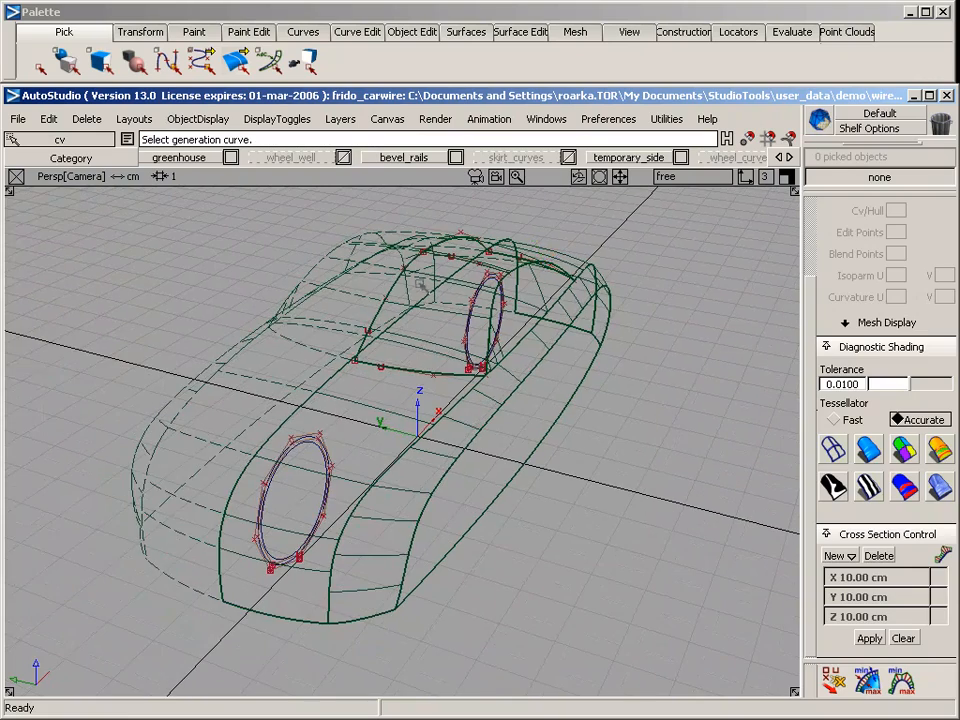
{"action": "left_click", "coordinate": [856, 450]}
{"action": "mouse_move", "coordinate": [690, 392]}
{"action": "left_mouse_down", "text": "alt+shift"}
{"action": "mouse_move", "coordinate": [611, 506]}
{"action": "mouse_move", "coordinate": [441, 662]}
{"action": "mouse_move", "coordinate": [358, 641]}
{"action": "mouse_move", "coordinate": [225, 630]}
{"action": "mouse_move", "coordinate": [345, 594]}
{"action": "mouse_move", "coordinate": [435, 545]}
{"action": "left_mouse_up", "text": "alt+shift"}
{"action": "middle_click_drag", "start_coordinate": [435, 545], "coordinate": [393, 629], "text": "alt+shift"}
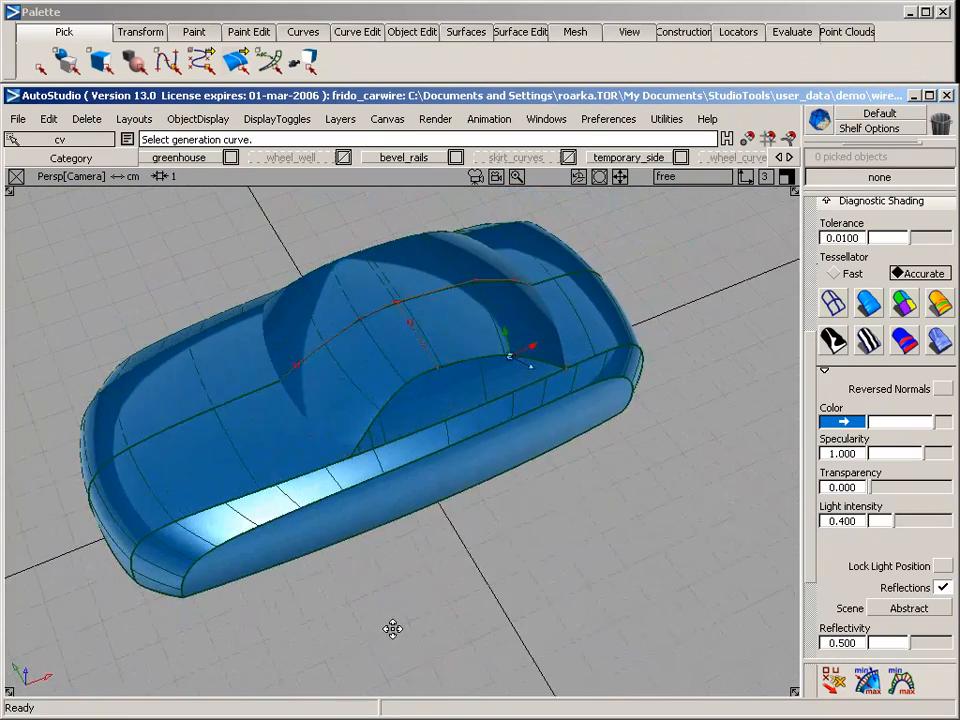
{"action": "mouse_move", "coordinate": [392, 628]}
{"action": "left_mouse_down", "text": "alt+shift"}
{"action": "mouse_move", "coordinate": [467, 531]}
{"action": "mouse_move", "coordinate": [208, 448]}
{"action": "mouse_move", "coordinate": [69, 471]}
{"action": "mouse_move", "coordinate": [372, 435]}
{"action": "mouse_move", "coordinate": [540, 240]}
{"action": "left_mouse_up", "text": "alt+shift"}
{"action": "left_click", "coordinate": [833, 302]}
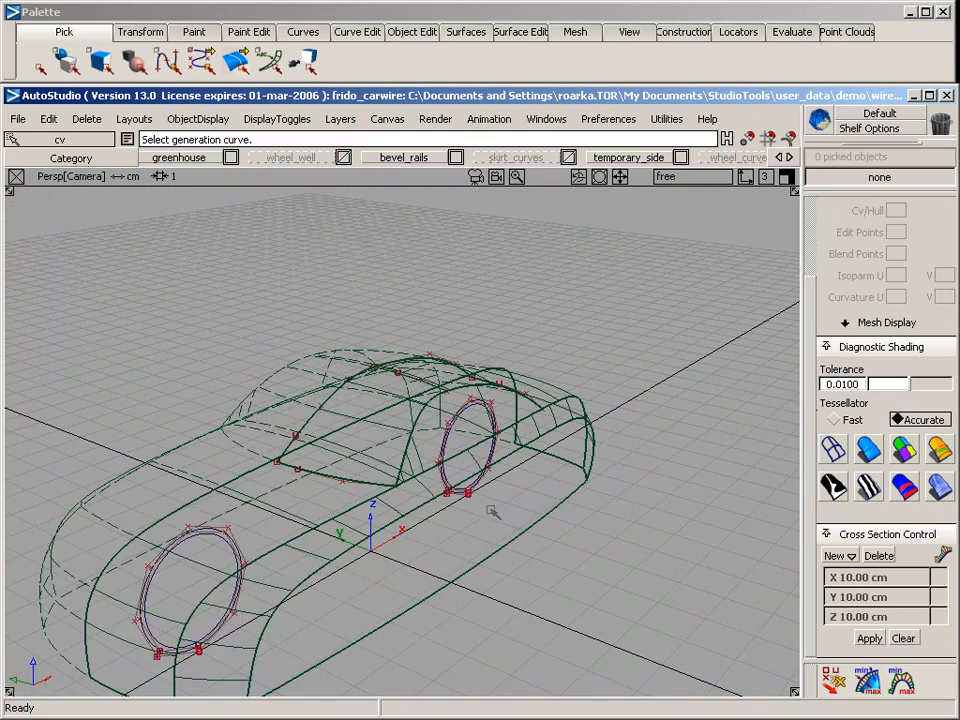
Pick the roof centreline and the three cross curves of the greenhouse and assign them to the "extra" layer
{"action": "middle_click_drag", "start_coordinate": [420, 517], "coordinate": [509, 444], "text": "alt+shift"}
{"action": "right_click_drag", "start_coordinate": [430, 462], "coordinate": [447, 462], "text": "alt+shift"}
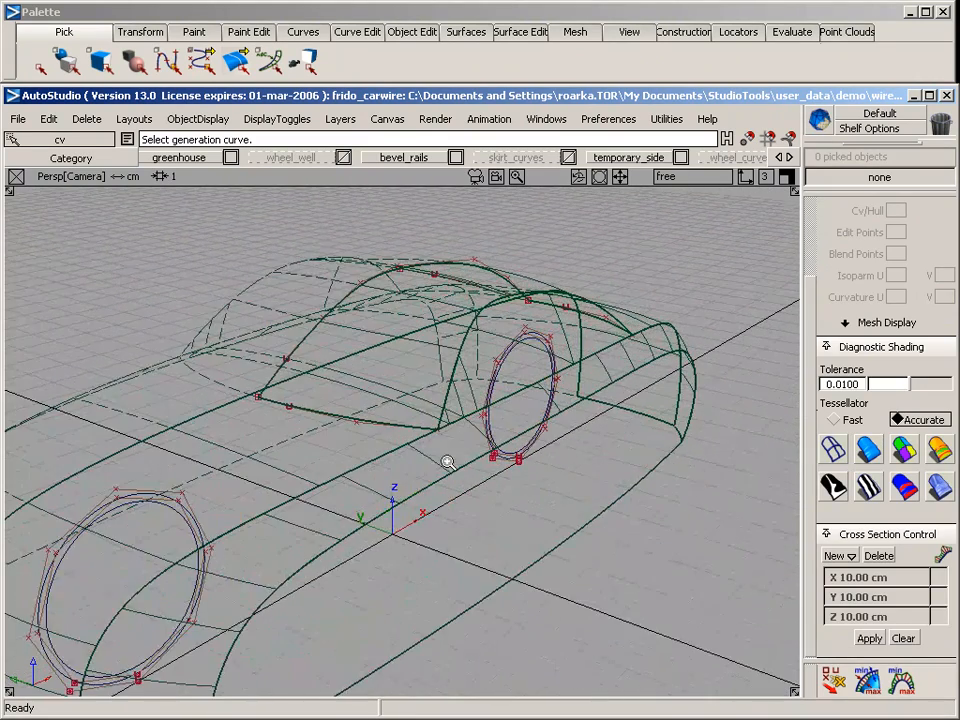
{"action": "left_click_drag", "start_coordinate": [289, 332], "coordinate": [293, 471], "text": "ctrl+shift"}
{"action": "mouse_move", "coordinate": [430, 283]}
{"action": "left_mouse_down"}
{"action": "mouse_move", "coordinate": [487, 268]}
{"action": "mouse_move", "coordinate": [422, 298]}
{"action": "left_mouse_up"}
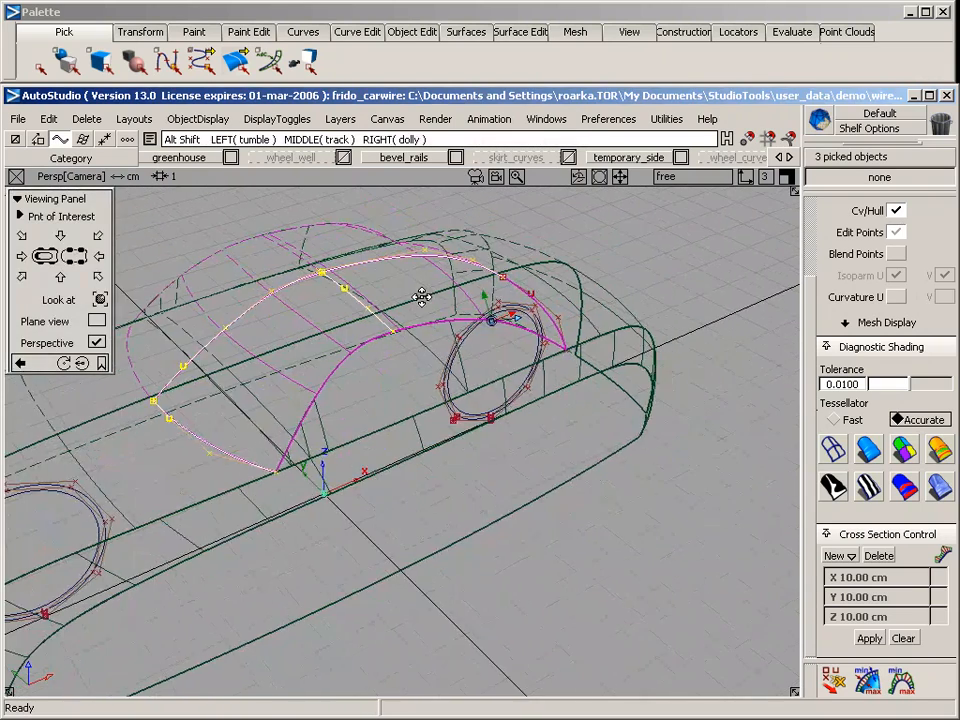
{"action": "left_click_drag", "start_coordinate": [533, 292], "coordinate": [540, 295]}
{"action": "left_click", "coordinate": [490, 319], "text": "alt+shift"}
{"action": "left_click_drag", "start_coordinate": [490, 319], "coordinate": [205, 372], "text": "alt+shift"}
{"action": "left_click_drag", "start_coordinate": [530, 455], "coordinate": [578, 384], "text": "alt+shift"}
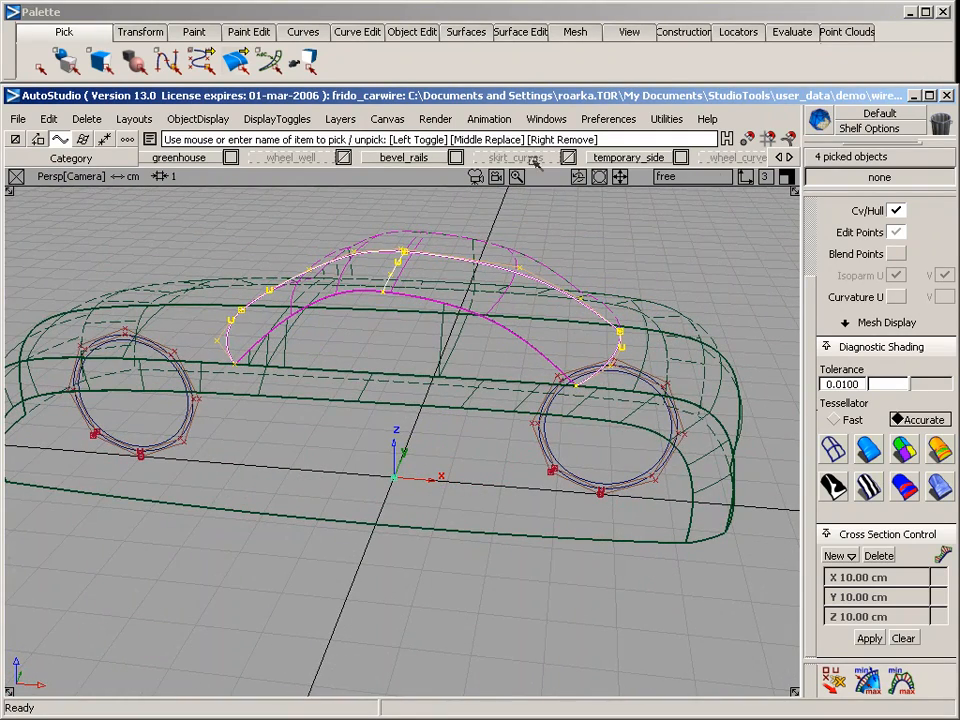
{"action": "left_click", "coordinate": [791, 157]}
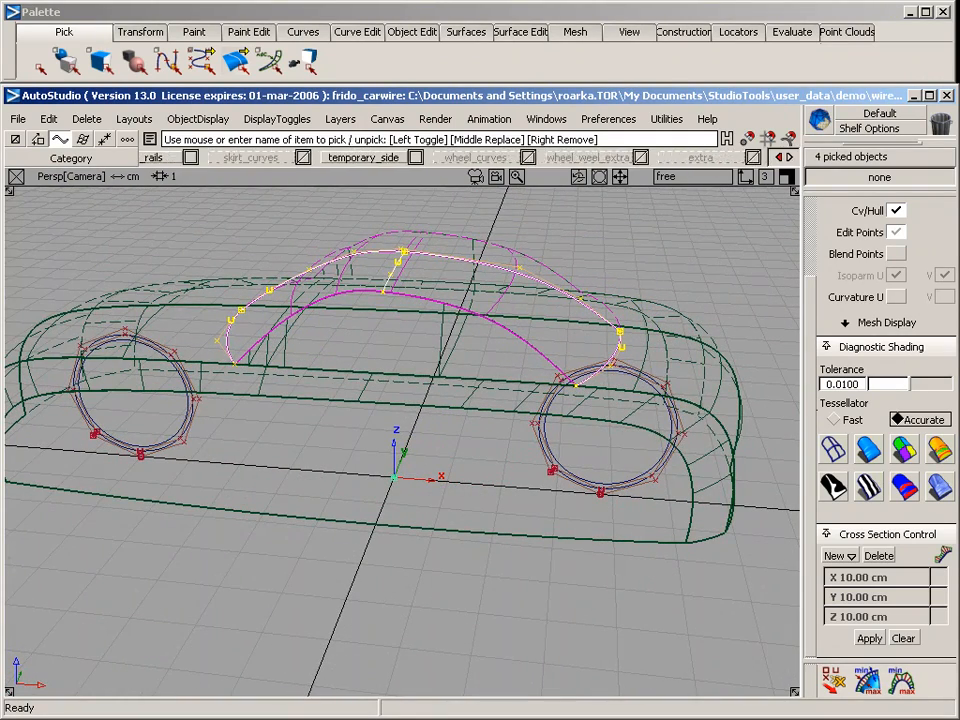
{"action": "right_click_drag", "start_coordinate": [727, 162], "coordinate": [739, 242]}
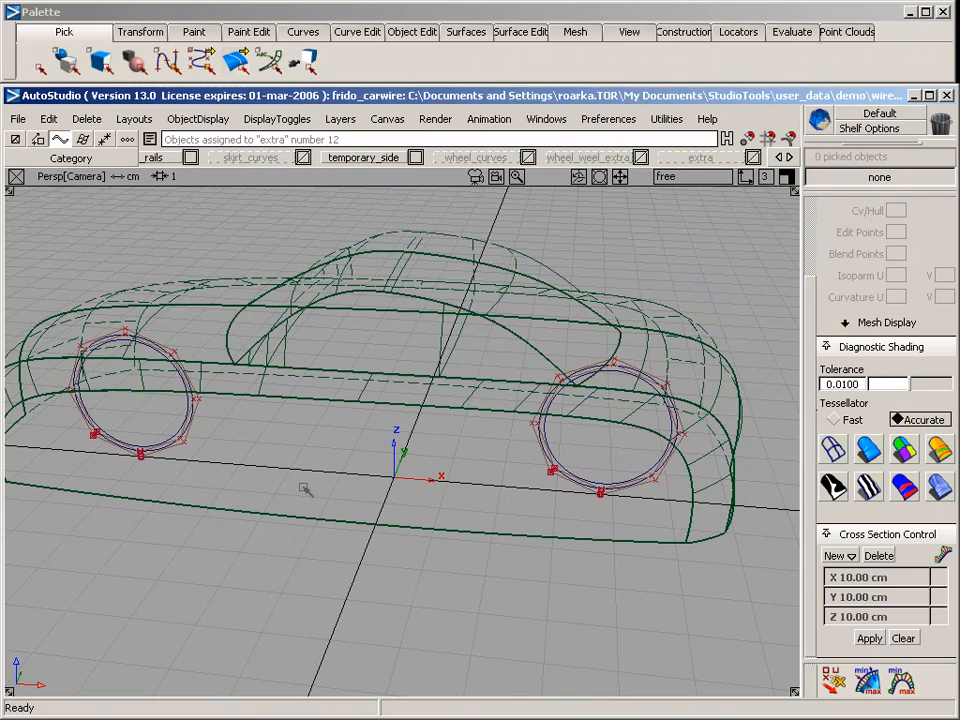
Round the edge where the roof surface meets the greenhouse side surface with a radius of 0.5
{"action": "left_click_drag", "start_coordinate": [306, 489], "coordinate": [268, 451], "text": "alt+shift"}
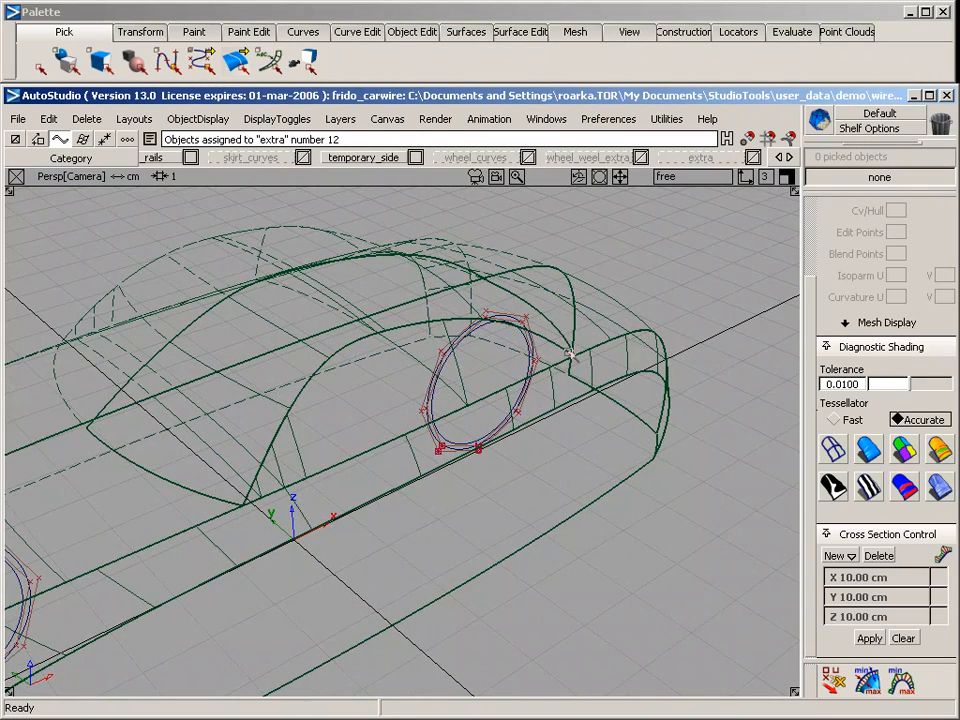
{"action": "left_click_drag", "start_coordinate": [570, 355], "coordinate": [552, 432], "text": "alt+shift"}
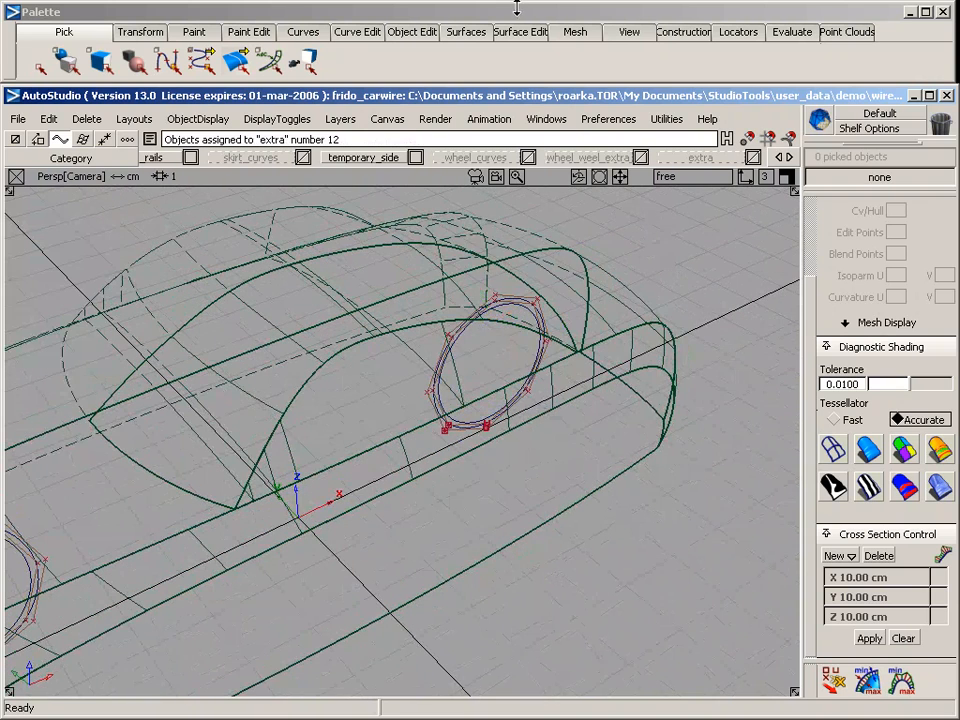
{"action": "left_click", "coordinate": [466, 32]}
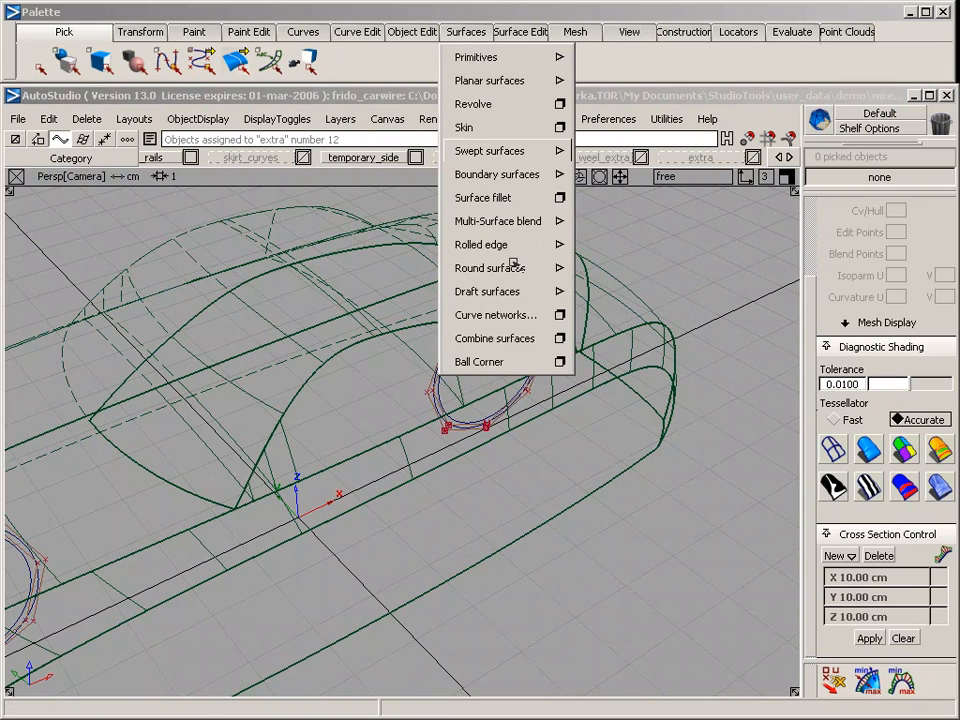
{"action": "mouse_move", "coordinate": [515, 267]}
{"action": "left_click", "coordinate": [609, 271]}
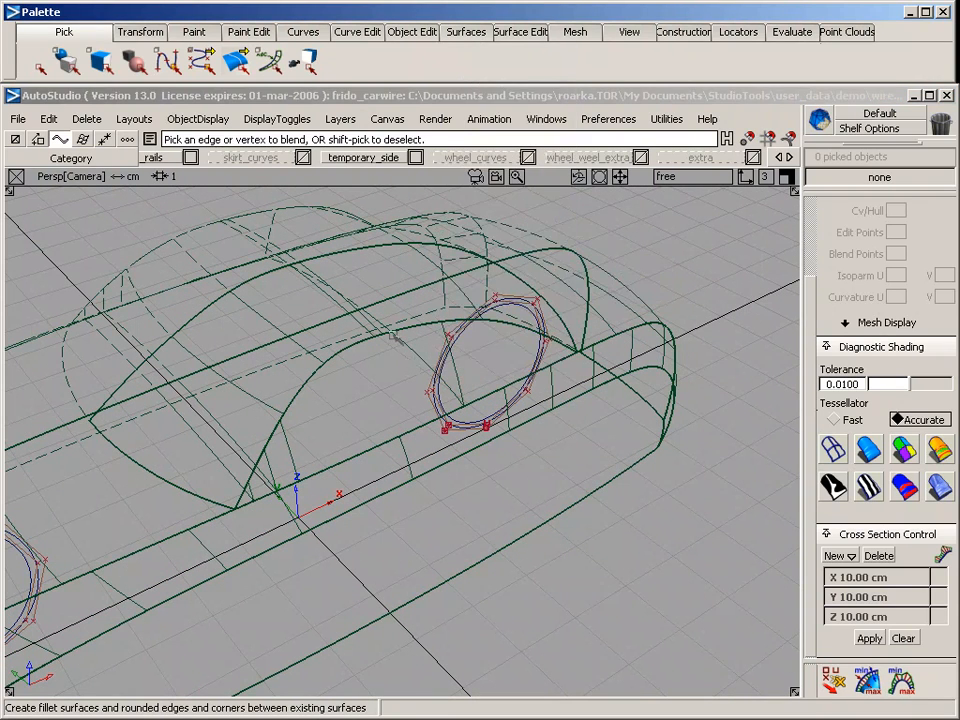
{"action": "left_click", "coordinate": [314, 379]}
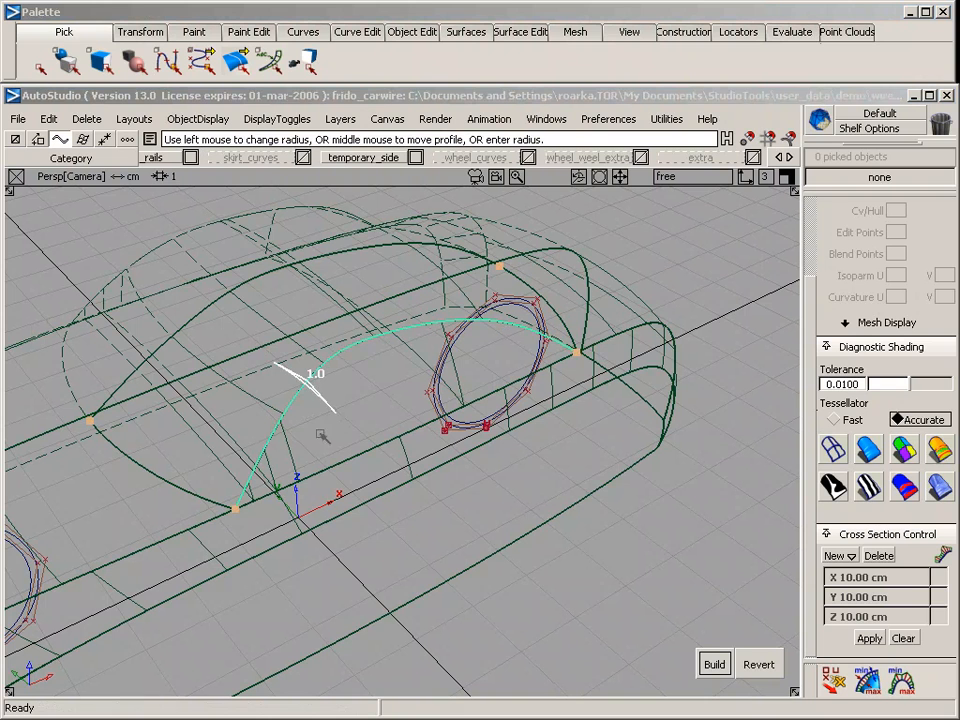
{"action": "type", "text": "0.5"}
{"action": "key", "text": "Return"}
{"action": "left_click", "coordinate": [716, 665]}
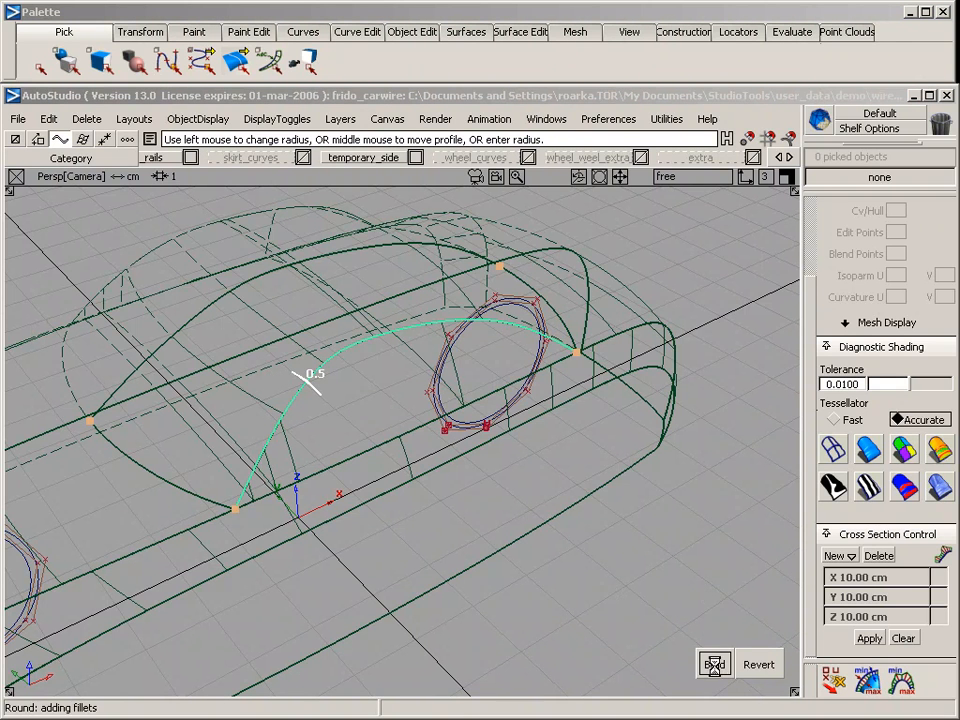
{"action": "left_click_drag", "start_coordinate": [346, 573], "coordinate": [467, 395], "text": "alt+shift"}
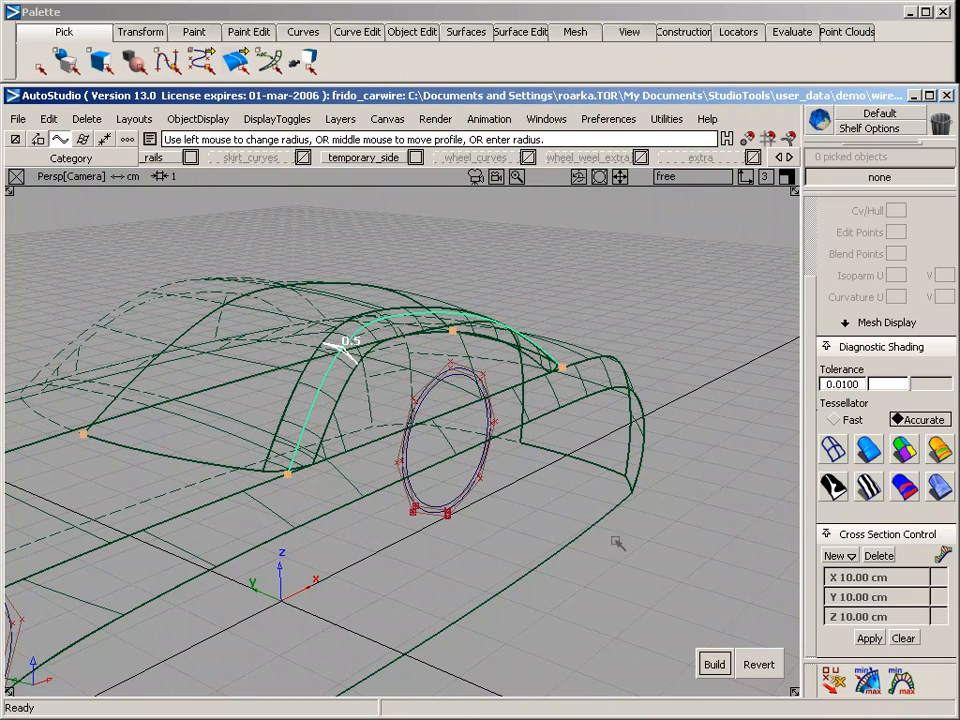
Revert the round between the roof and the greenhouse side surface and rebuild it with a radius of 0.3
{"action": "left_click", "coordinate": [759, 664]}
{"action": "type", "text": "0"}
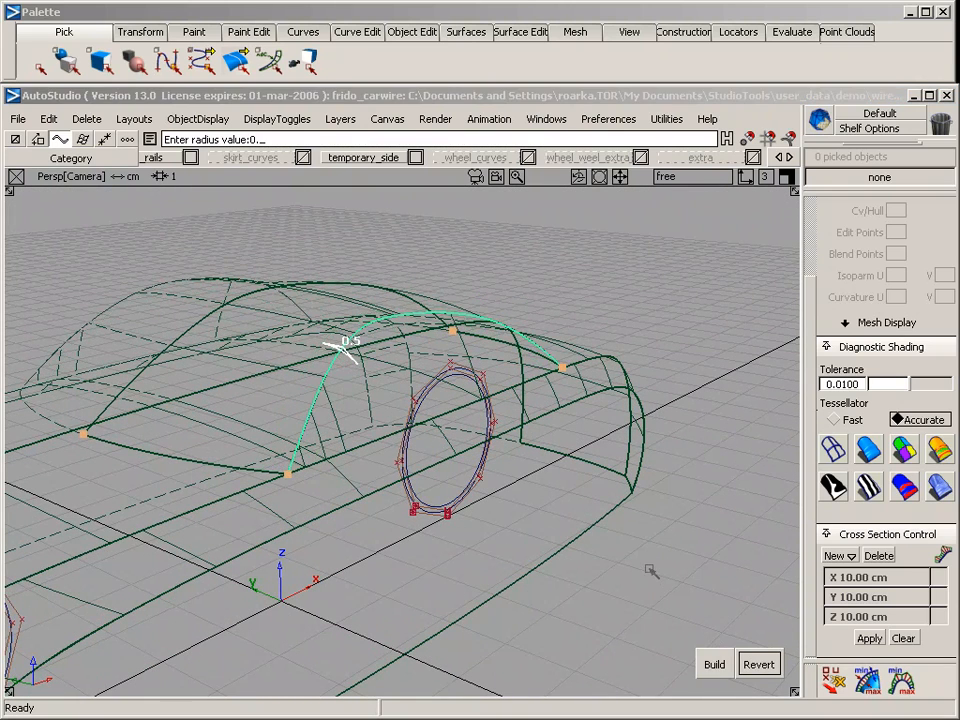
{"action": "type", "text": ".3"}
{"action": "key", "text": "Return"}
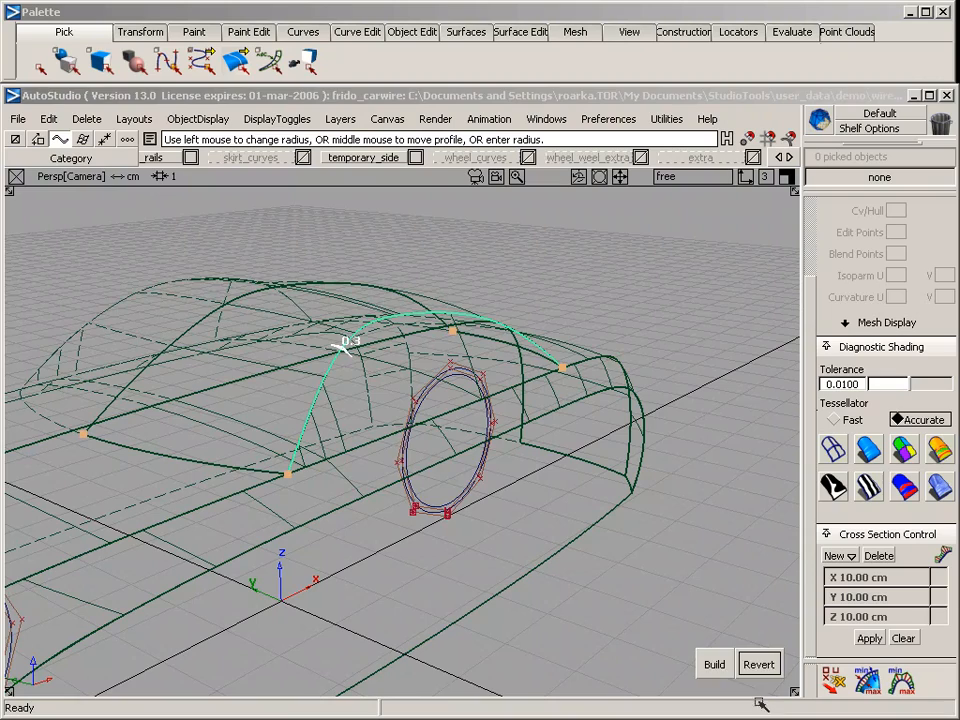
{"action": "left_click", "coordinate": [714, 664]}
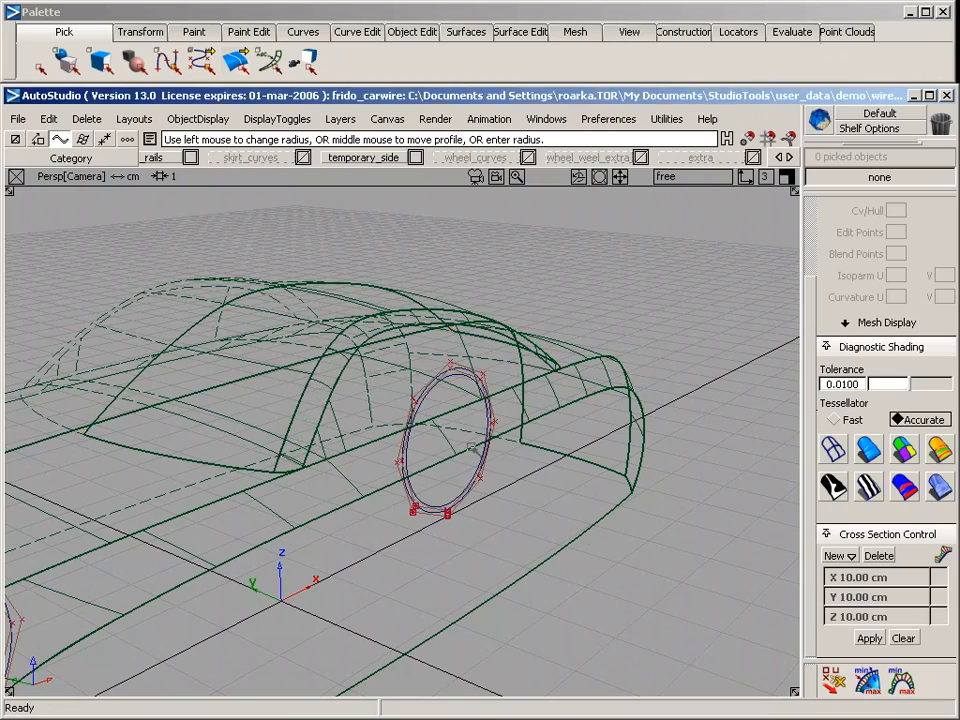
Round the edge between the body's bevel surface and its lower side surface with a radius of 0.1
{"action": "left_click_drag", "start_coordinate": [600, 525], "coordinate": [375, 540], "text": "alt+shift"}
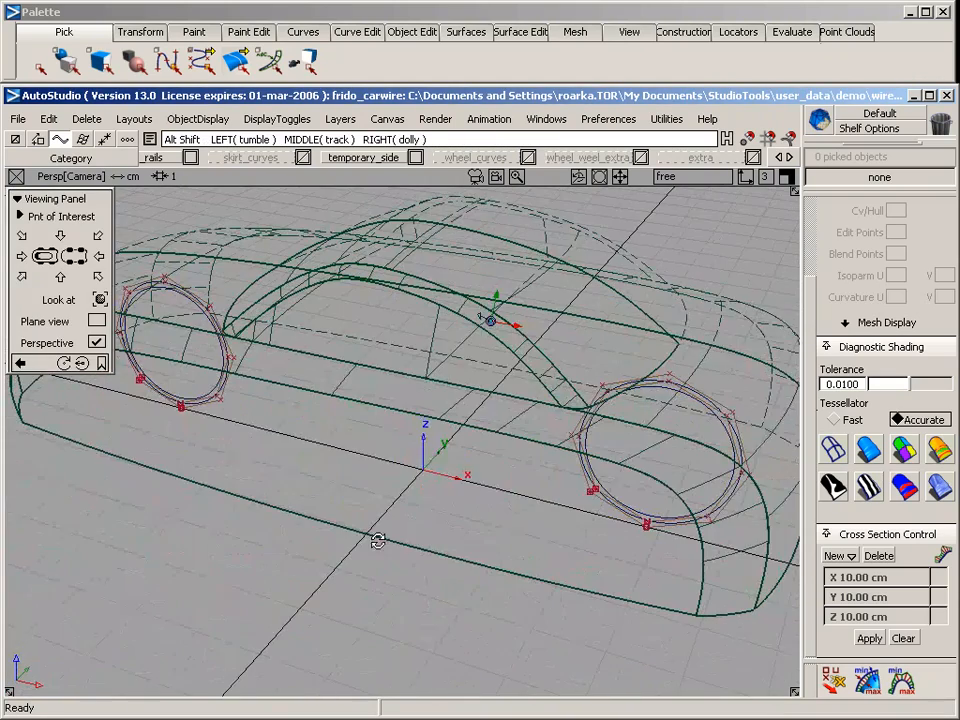
{"action": "left_click_drag", "start_coordinate": [243, 357], "coordinate": [574, 444], "text": "alt+shift"}
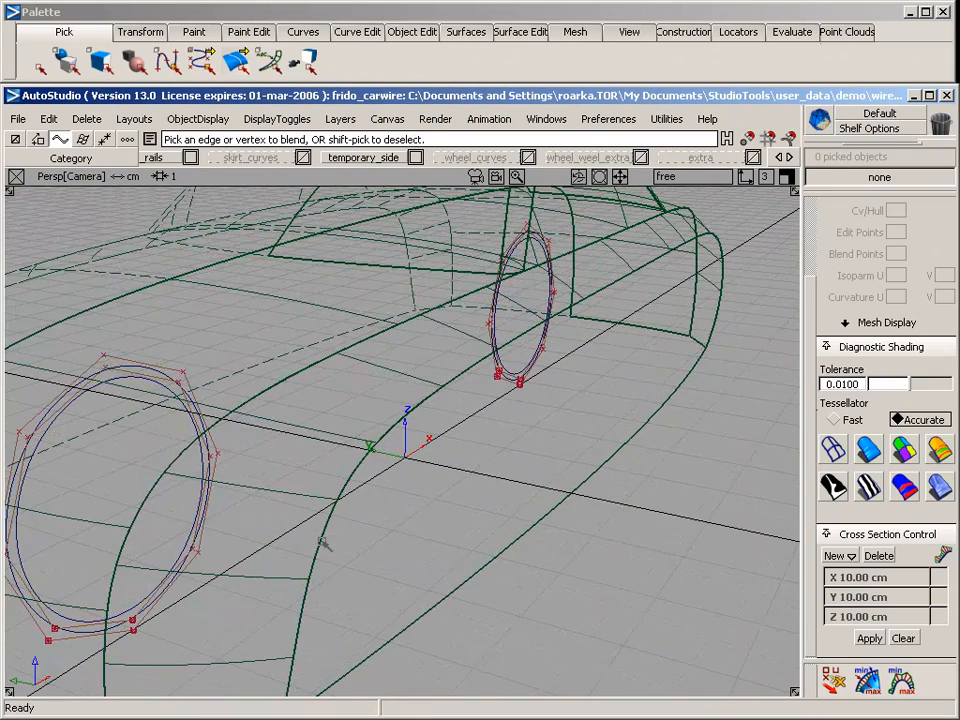
{"action": "left_click_drag", "start_coordinate": [450, 583], "coordinate": [430, 417], "text": "alt+shift"}
{"action": "left_click", "coordinate": [406, 431]}
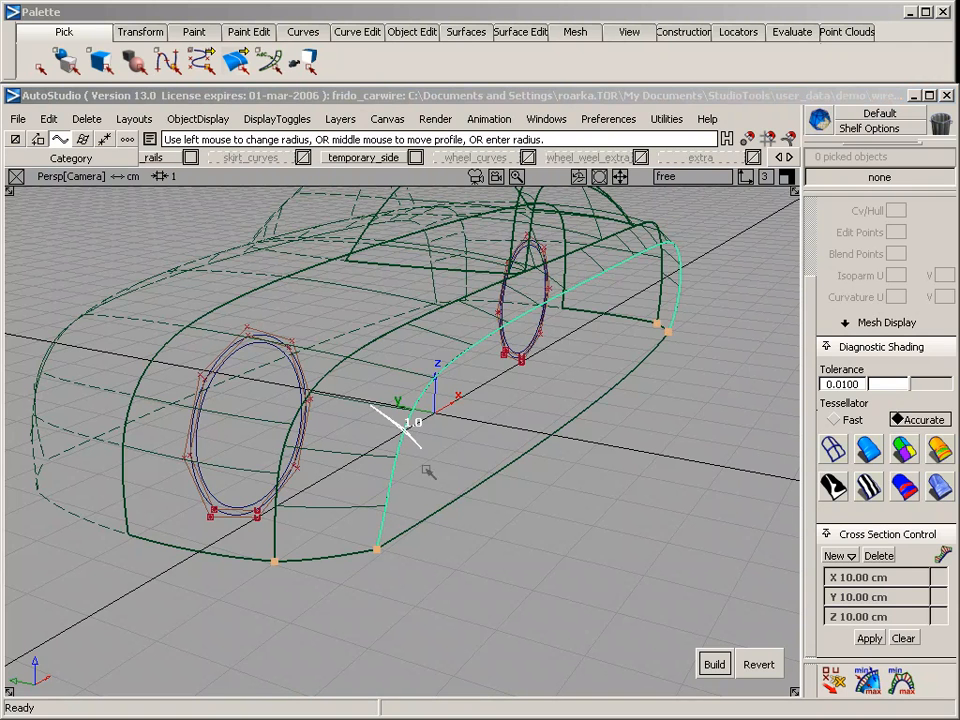
{"action": "type", "text": "0.1"}
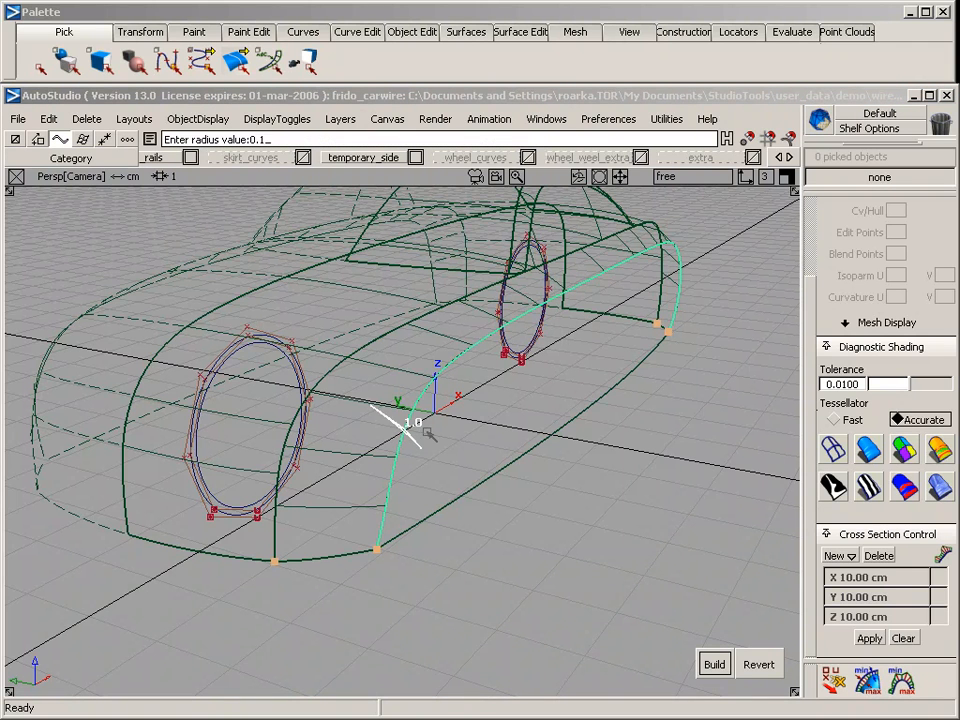
{"action": "key", "text": "Return"}
{"action": "left_click", "coordinate": [714, 664]}
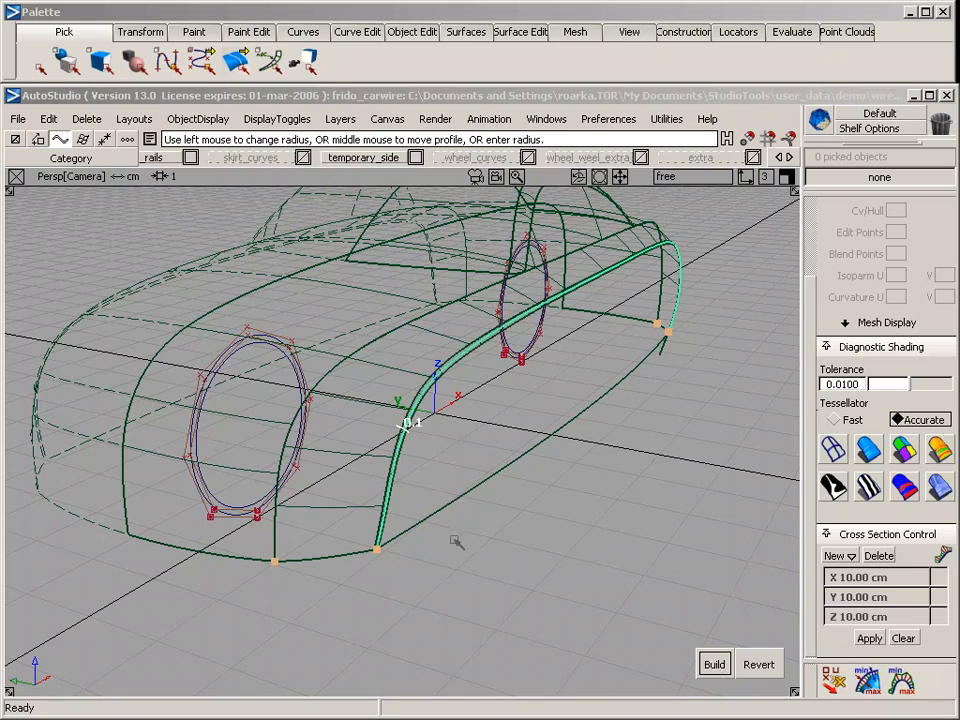
Round the edge between the body's upper surface and the bevel surface with a radius of 0.2
{"action": "left_click_drag", "start_coordinate": [452, 537], "coordinate": [455, 409], "text": "ctrl+shift"}
{"action": "left_click", "coordinate": [371, 344]}
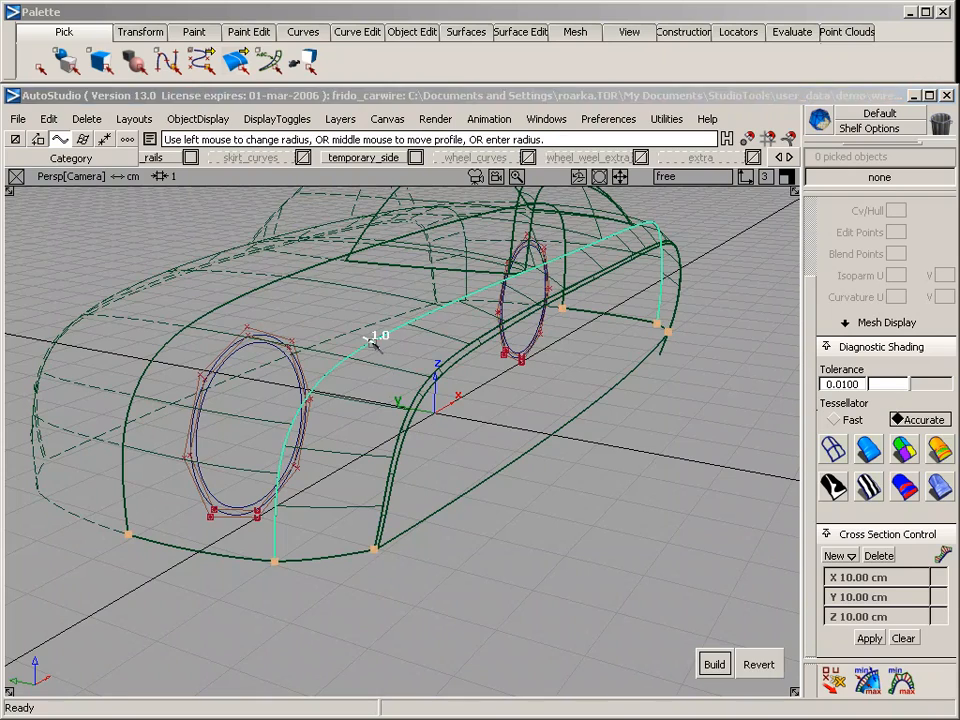
{"action": "left_click_drag", "start_coordinate": [342, 428], "coordinate": [522, 377], "text": "alt+shift"}
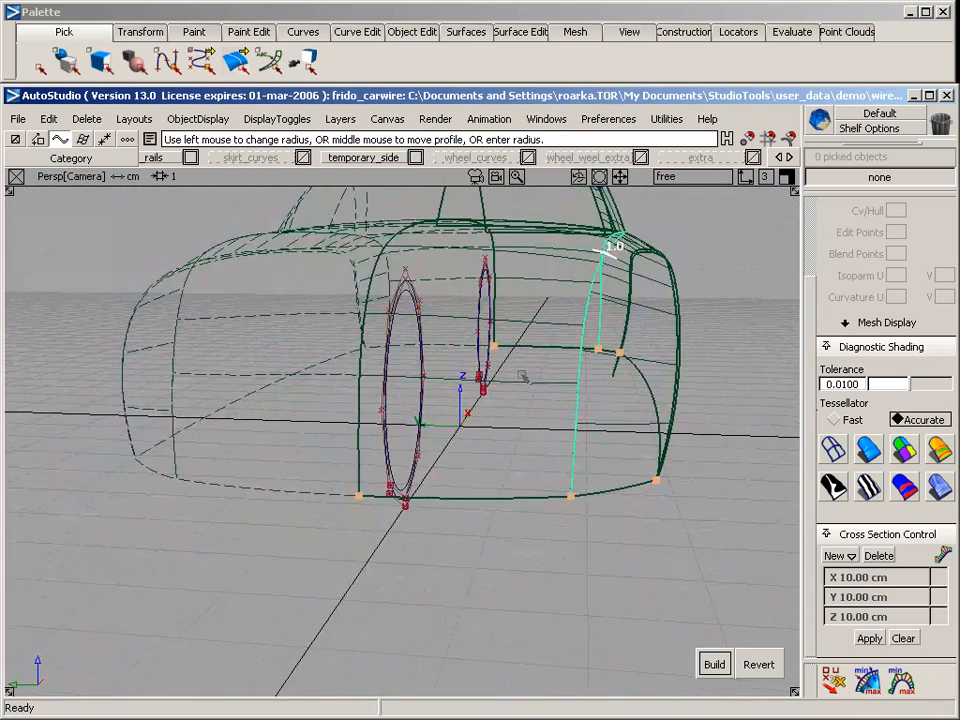
{"action": "middle_click_drag", "start_coordinate": [521, 377], "coordinate": [478, 398], "text": "alt+shift"}
{"action": "left_click_drag", "start_coordinate": [478, 398], "coordinate": [624, 371], "text": "alt+shift"}
{"action": "left_click_drag", "start_coordinate": [413, 517], "coordinate": [406, 386], "text": "alt+shift"}
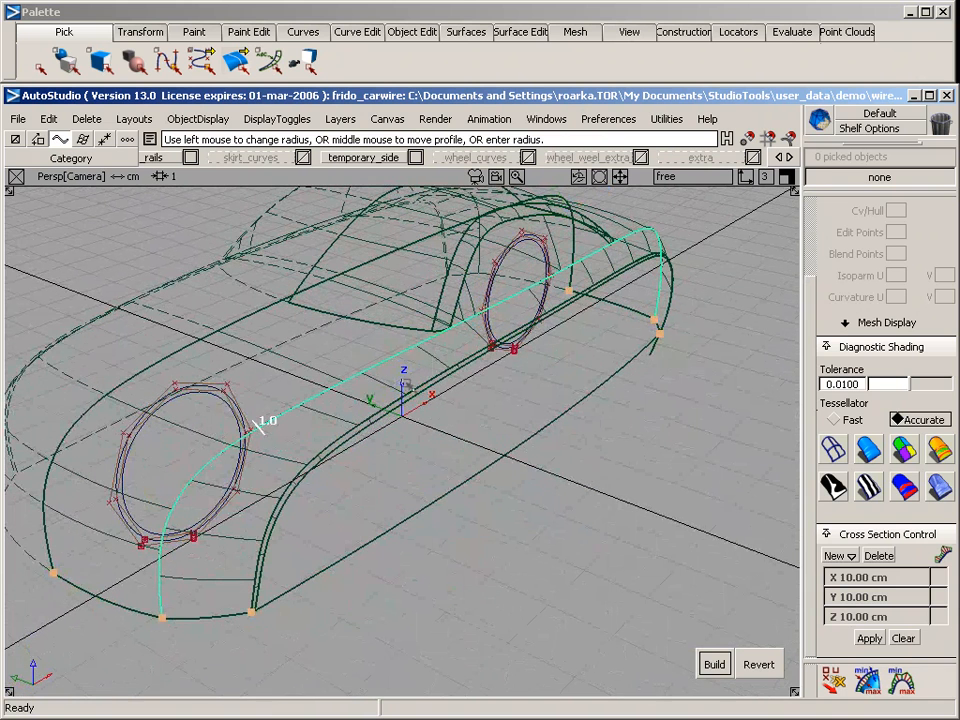
{"action": "type", "text": "0."}
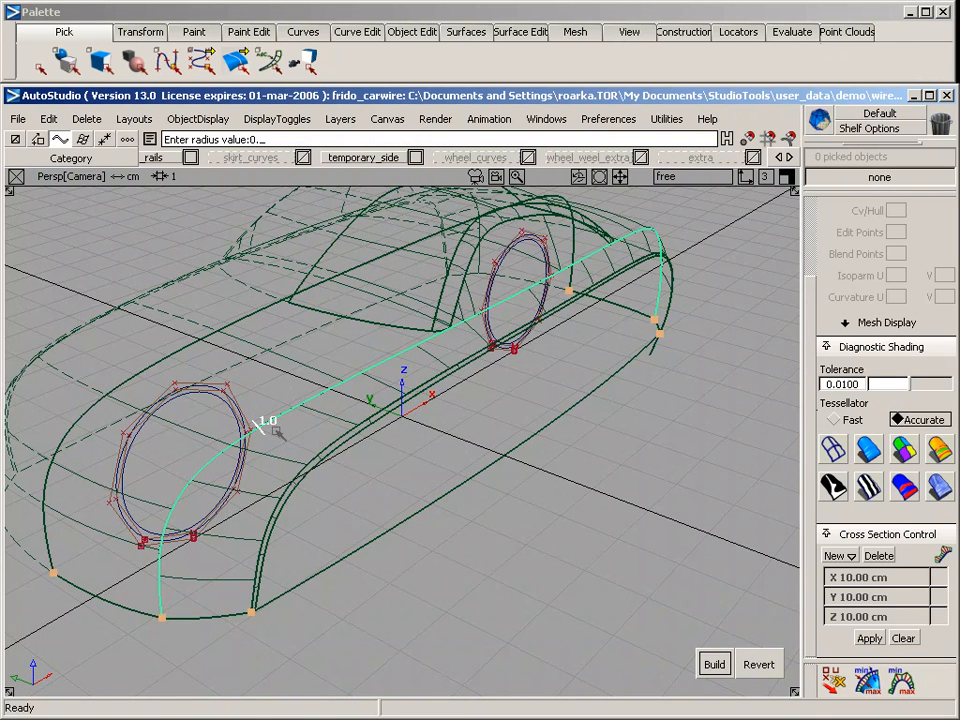
{"action": "type", "text": "2"}
{"action": "key", "text": "Return"}
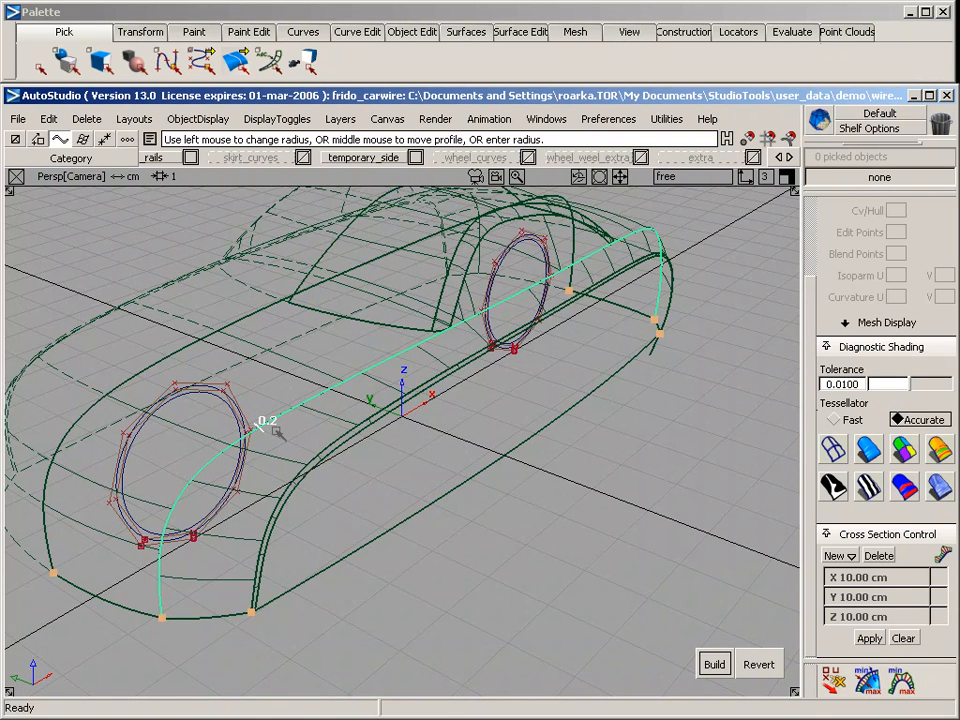
{"action": "left_click", "coordinate": [716, 664]}
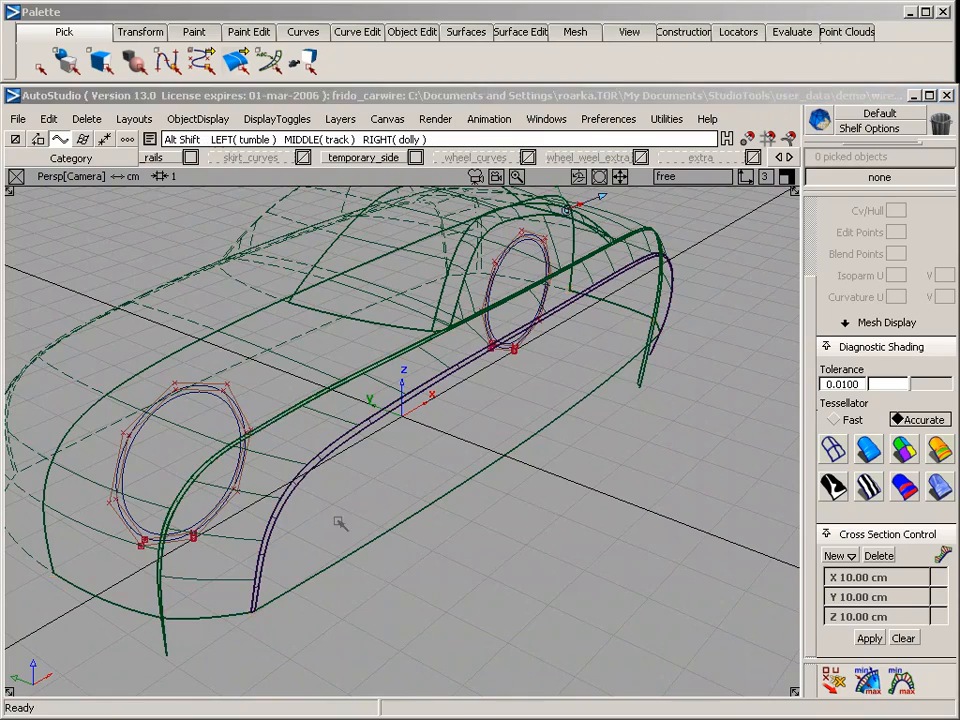
Examine the rounded body edges and their ends from the front, side and rear, in wireframe and diagnostic shading
{"action": "left_click_drag", "start_coordinate": [545, 495], "coordinate": [476, 465], "text": "alt+shift"}
{"action": "left_click", "coordinate": [416, 460], "text": "alt+shift"}
{"action": "left_click_drag", "start_coordinate": [421, 543], "coordinate": [554, 379], "text": "alt+shift"}
{"action": "right_click_drag", "start_coordinate": [403, 492], "coordinate": [404, 521], "text": "alt+shift"}
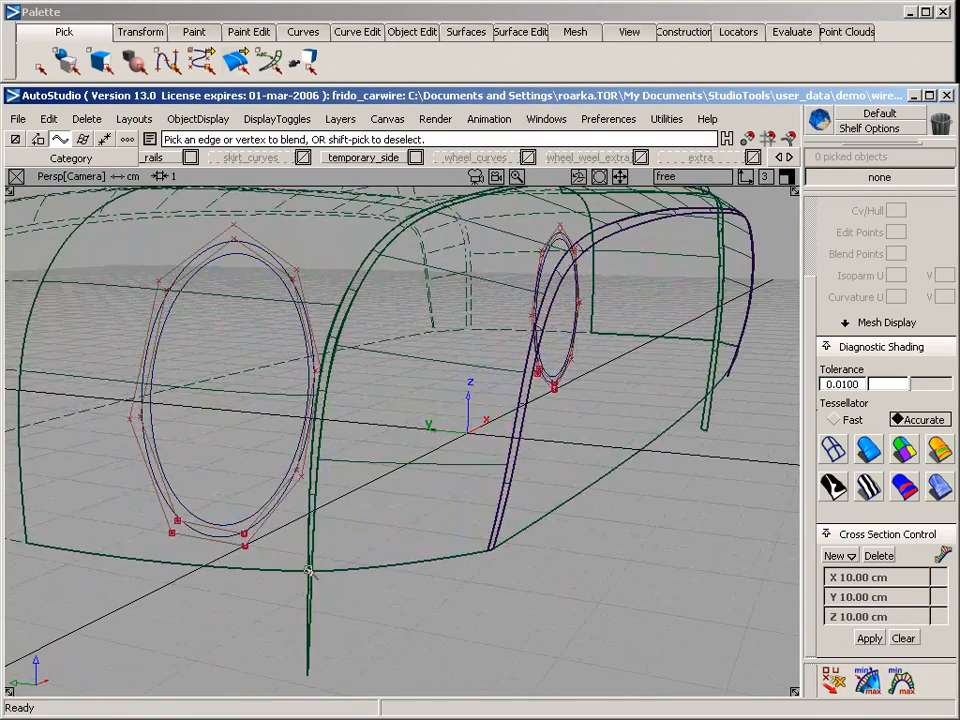
{"action": "left_click_drag", "start_coordinate": [404, 521], "coordinate": [280, 602], "text": "alt+shift"}
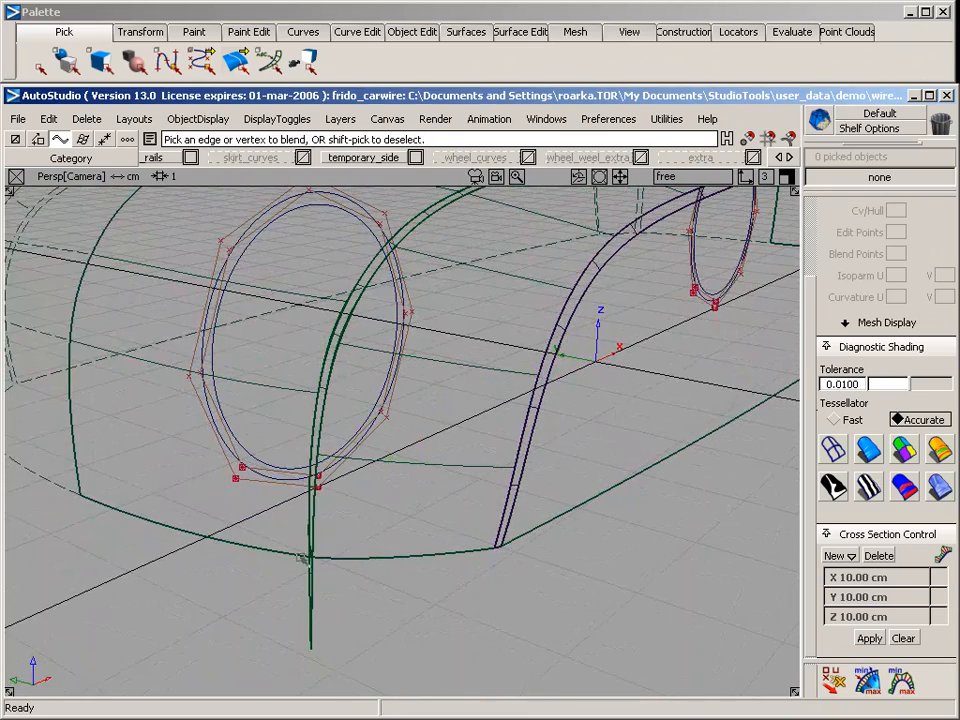
{"action": "right_click_drag", "start_coordinate": [568, 508], "coordinate": [558, 534], "text": "alt+shift"}
{"action": "left_click_drag", "start_coordinate": [576, 533], "coordinate": [286, 566], "text": "alt+shift"}
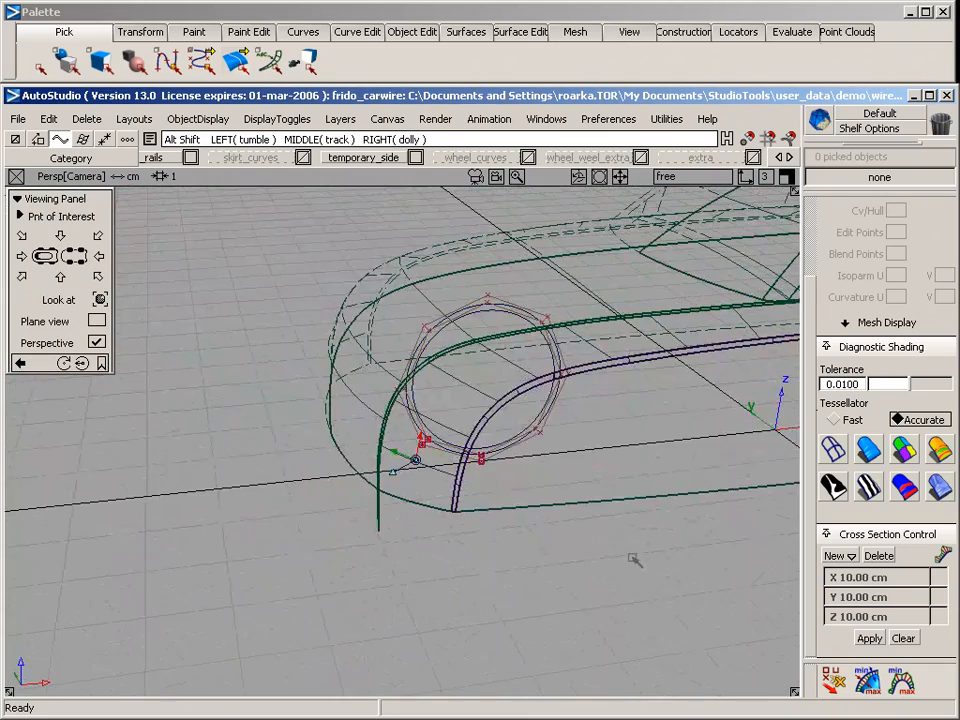
{"action": "middle_click_drag", "start_coordinate": [632, 559], "coordinate": [259, 562], "text": "alt+shift"}
{"action": "middle_click_drag", "start_coordinate": [560, 556], "coordinate": [146, 540], "text": "alt+shift"}
{"action": "left_click_drag", "start_coordinate": [412, 556], "coordinate": [140, 545], "text": "alt+shift"}
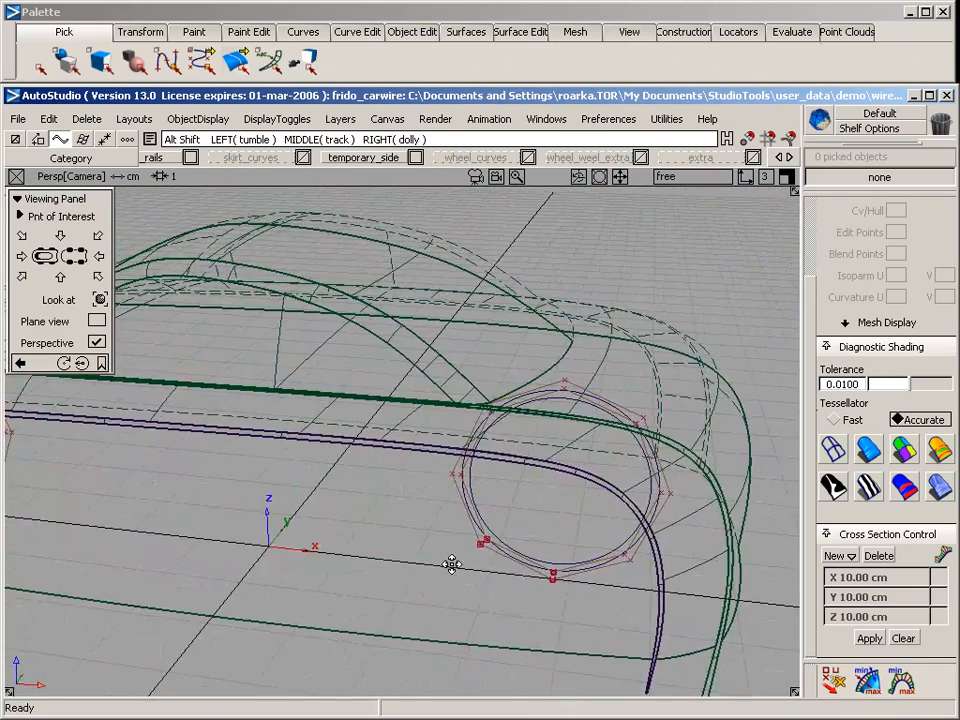
{"action": "middle_click_drag", "start_coordinate": [452, 564], "coordinate": [268, 474], "text": "alt+shift"}
{"action": "right_click_drag", "start_coordinate": [268, 474], "coordinate": [266, 491], "text": "alt+shift"}
{"action": "right_click_drag", "start_coordinate": [566, 542], "coordinate": [477, 522], "text": "alt+shift"}
{"action": "left_click_drag", "start_coordinate": [281, 512], "coordinate": [530, 520], "text": "alt+shift"}
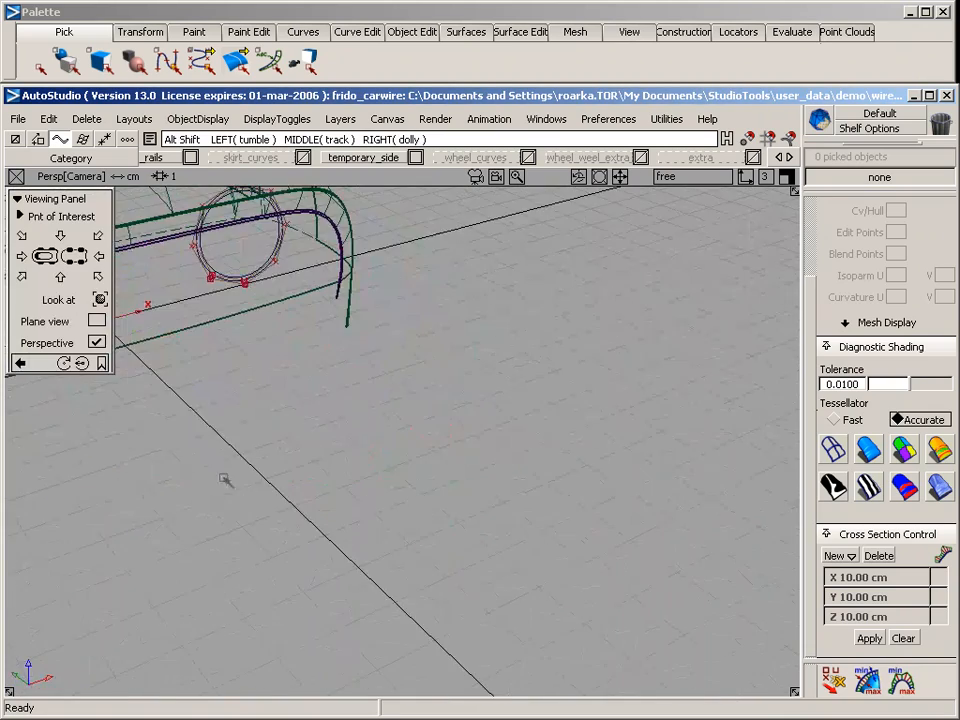
{"action": "middle_click_drag", "start_coordinate": [300, 490], "coordinate": [712, 556], "text": "alt+shift"}
{"action": "middle_click_drag", "start_coordinate": [248, 545], "coordinate": [381, 560], "text": "alt+shift"}
{"action": "left_click_drag", "start_coordinate": [381, 560], "coordinate": [426, 628], "text": "alt+shift"}
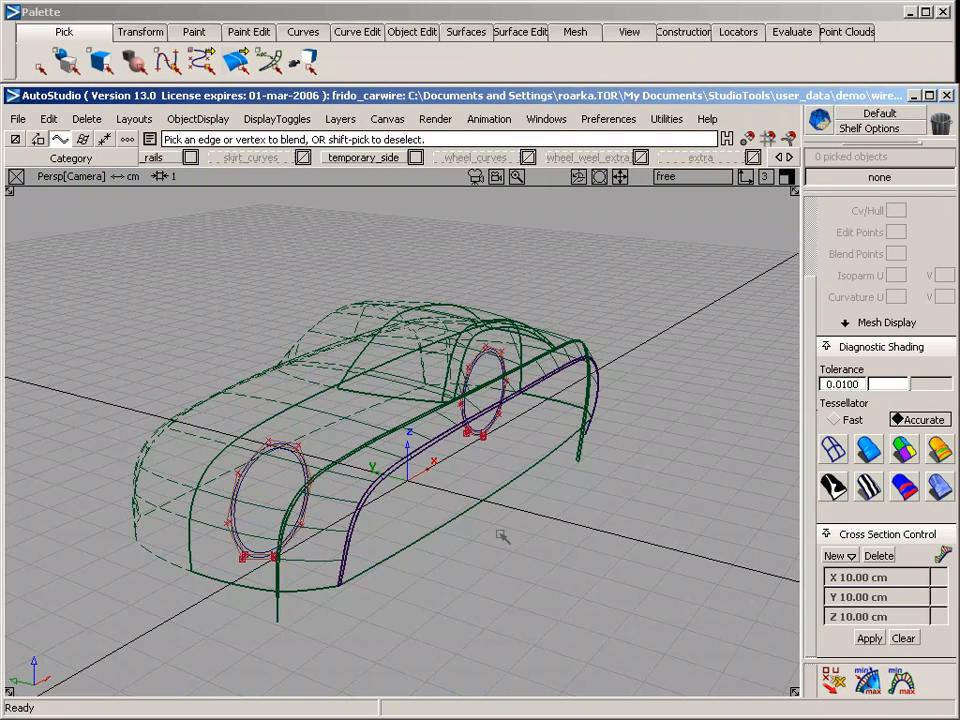
{"action": "left_click", "coordinate": [870, 450]}
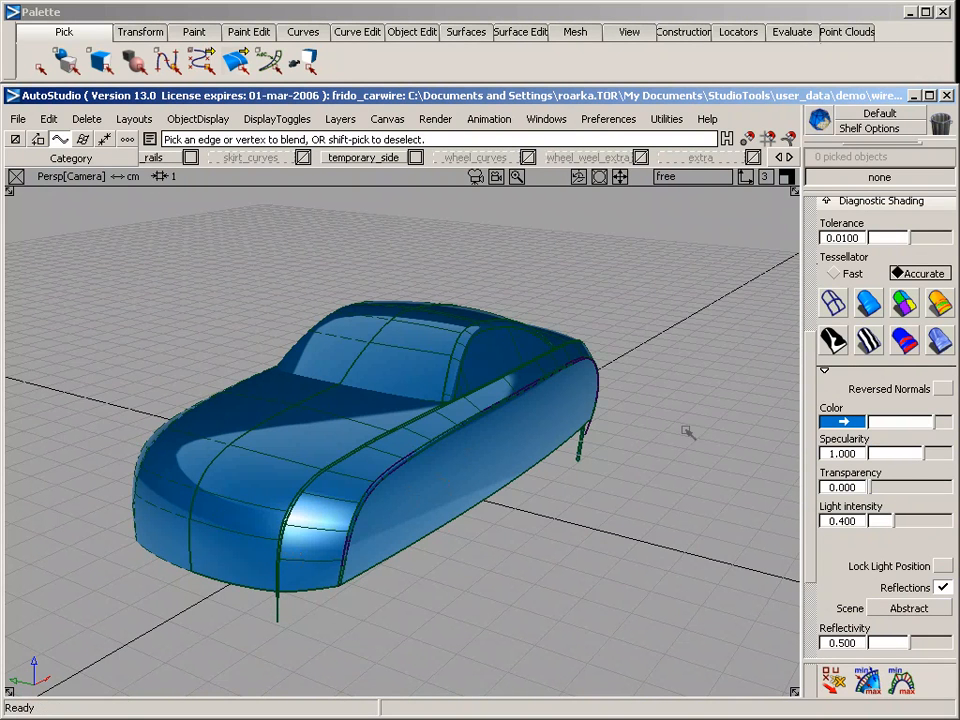
{"action": "left_click", "coordinate": [834, 304]}
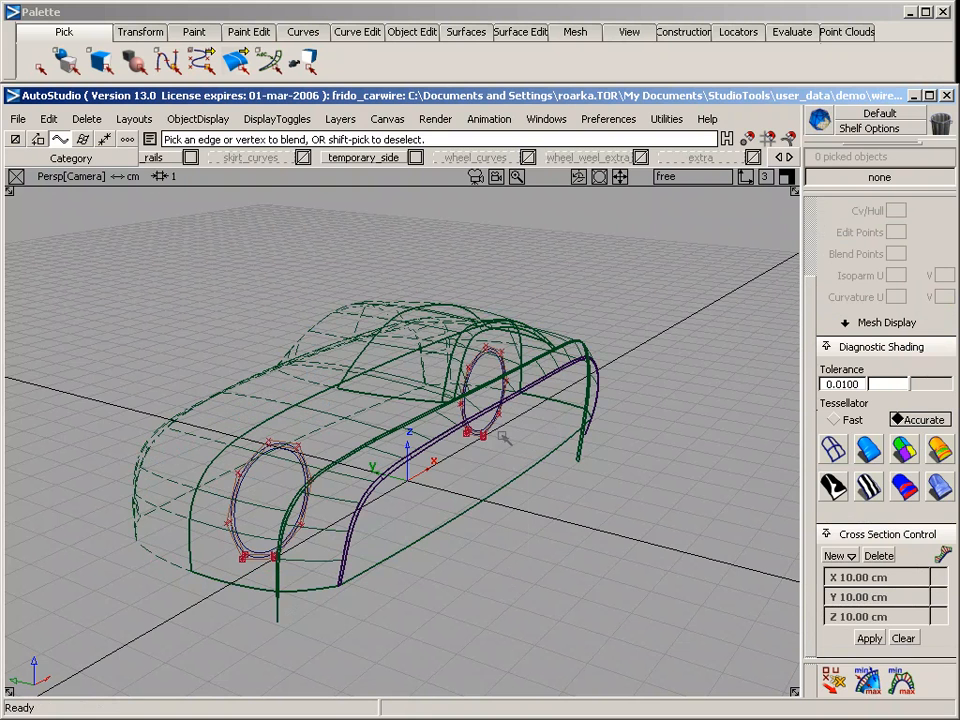
Make the wheel_well layer visible and check its two planes against the body with diagnostic shading
{"action": "left_click", "coordinate": [781, 157]}
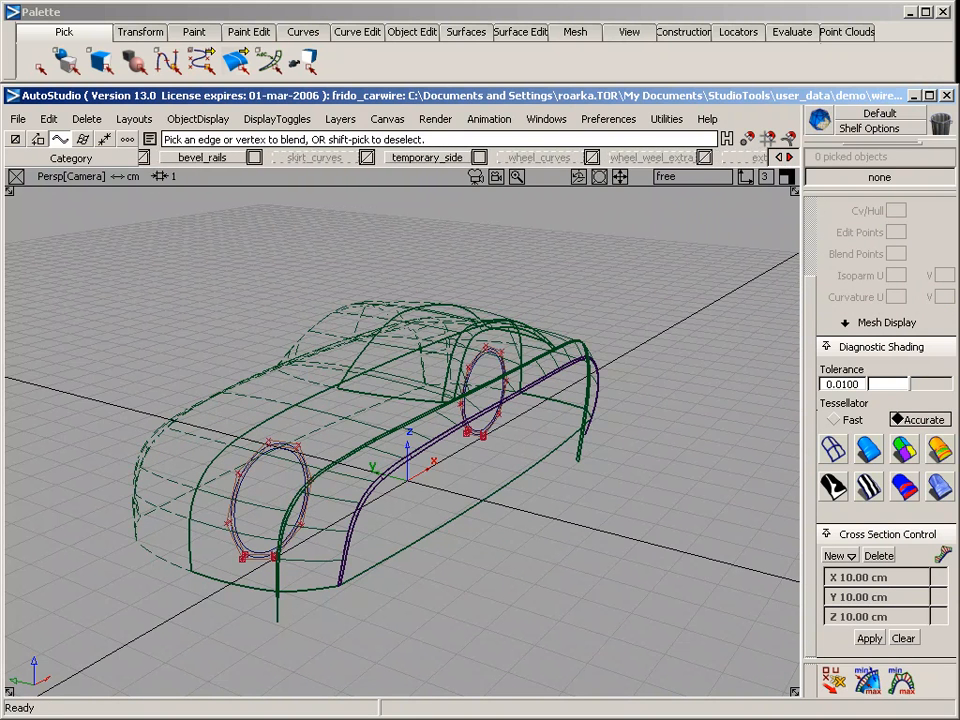
{"action": "left_click", "coordinate": [779, 157]}
{"action": "left_click", "coordinate": [779, 157]}
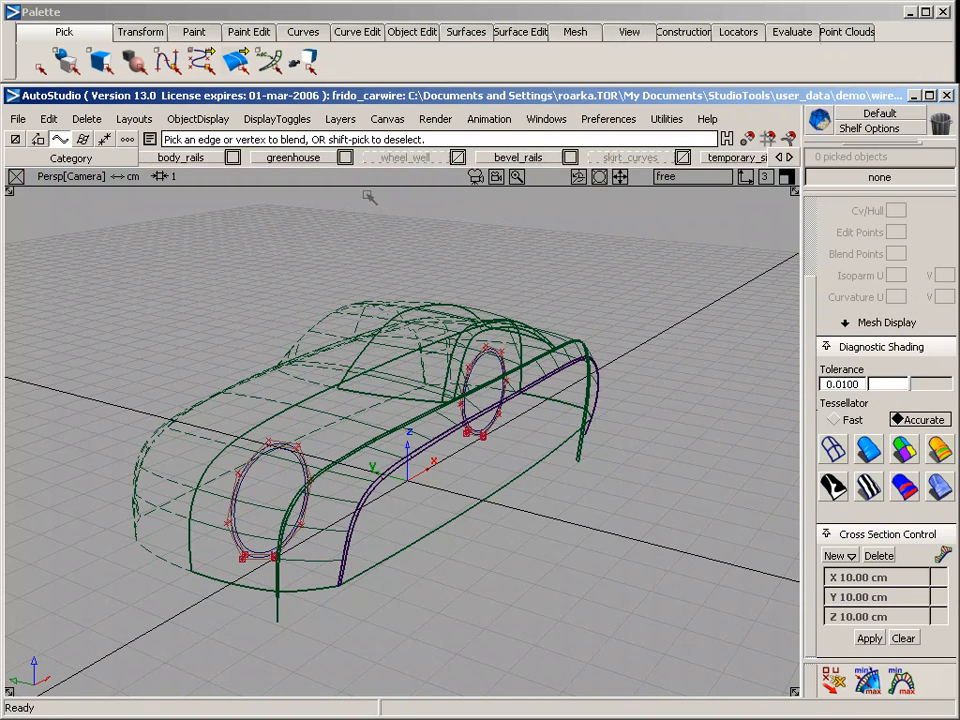
{"action": "right_click_drag", "start_coordinate": [414, 163], "coordinate": [414, 206]}
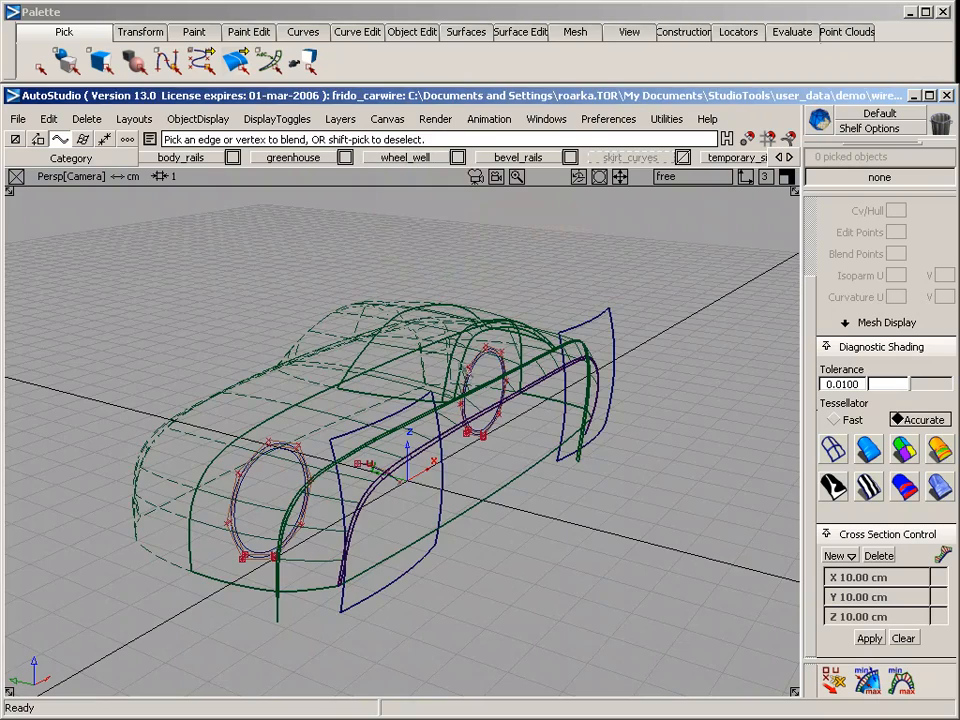
{"action": "left_click_drag", "start_coordinate": [456, 493], "coordinate": [508, 418], "text": "alt+shift"}
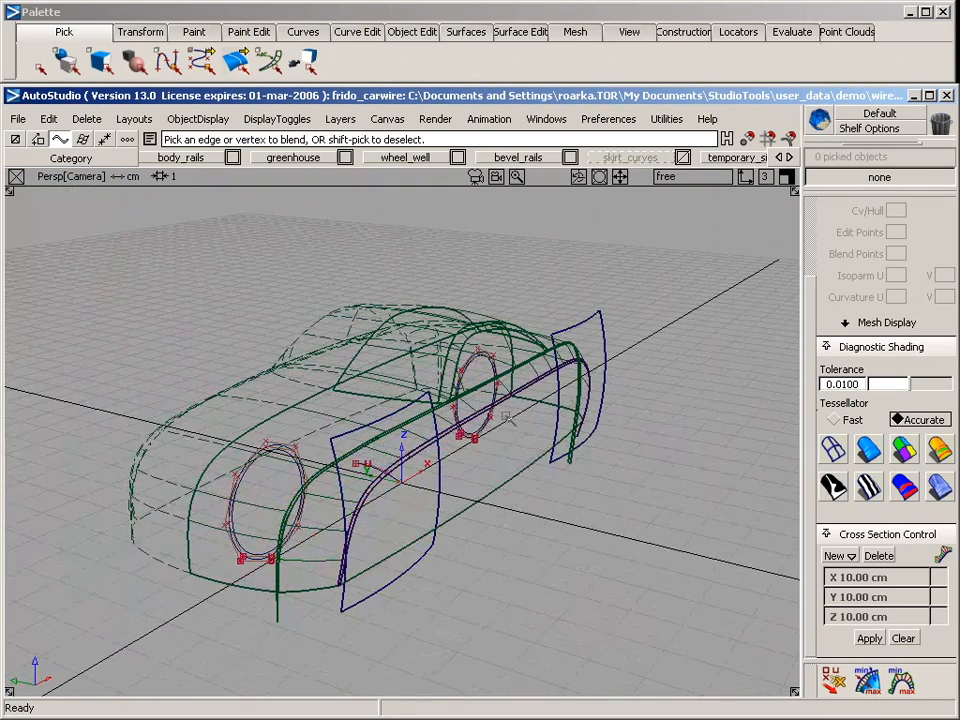
{"action": "left_click", "coordinate": [868, 449]}
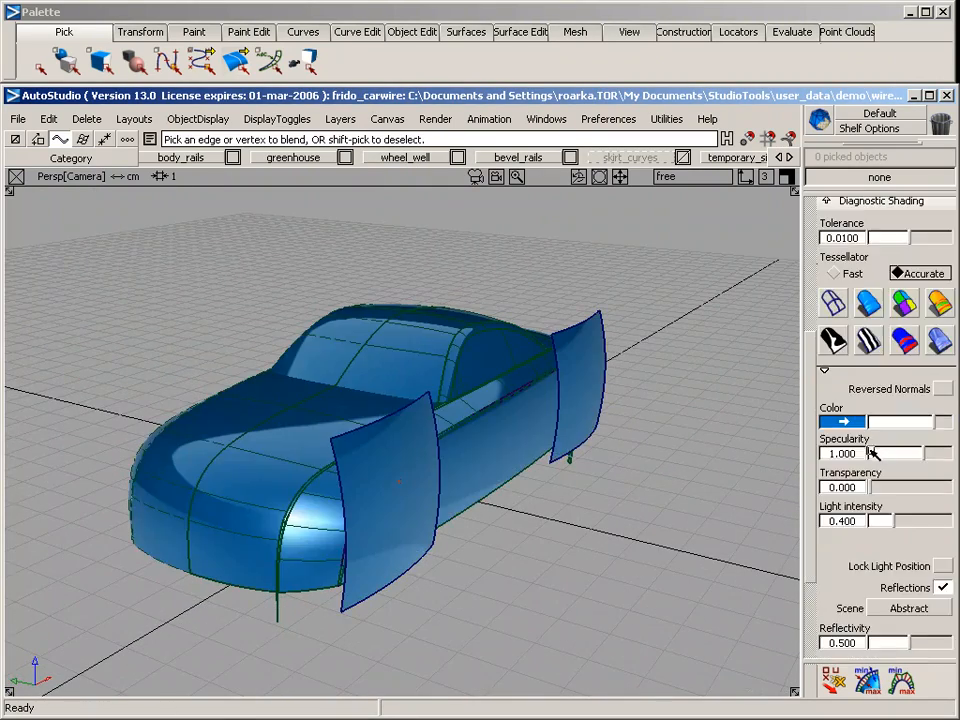
{"action": "left_click", "coordinate": [831, 305]}
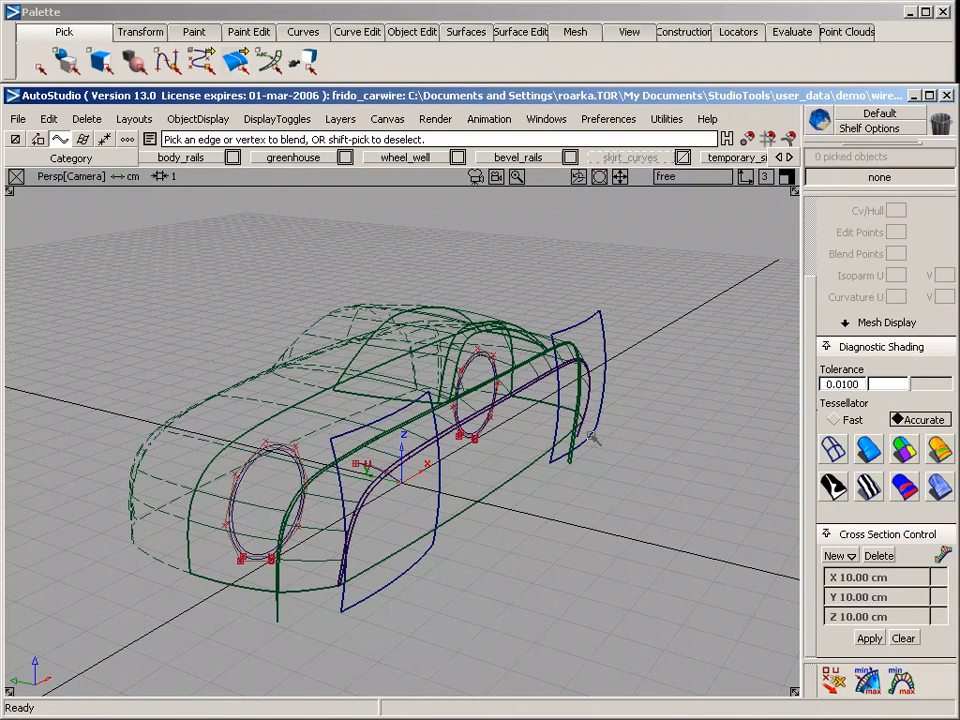
Project the inner and outer circles of both wheels onto the two wheel-well planes as curves-on-surface from the side view
{"action": "key", "text": "F6"}
{"action": "middle_click_drag", "start_coordinate": [297, 518], "coordinate": [477, 385], "text": "alt+shift"}
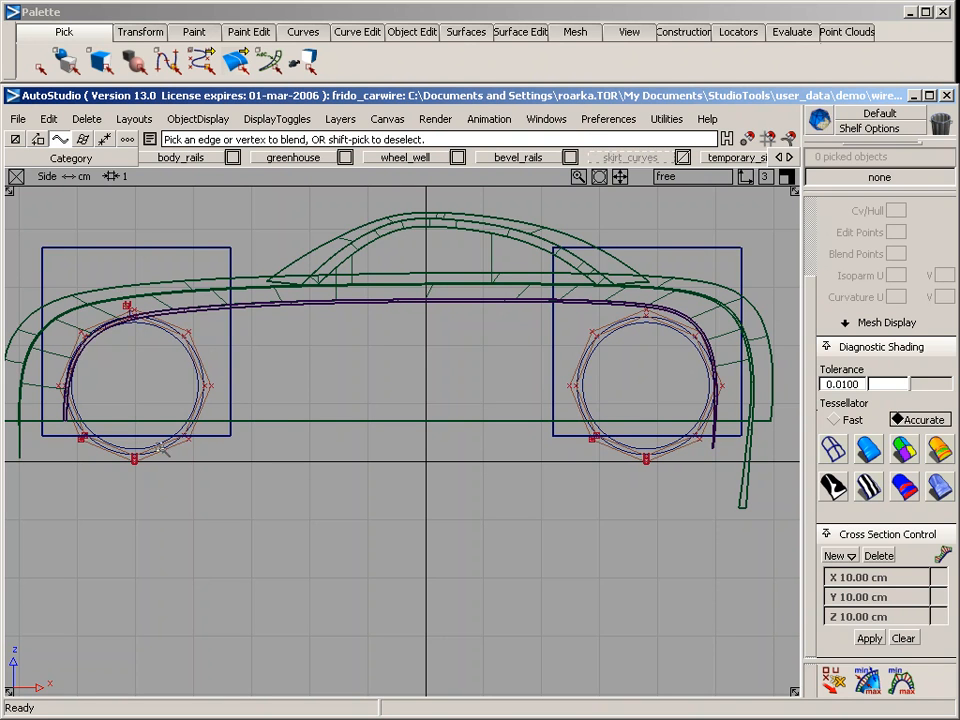
{"action": "left_click_drag", "start_coordinate": [206, 315], "coordinate": [198, 277], "text": "ctrl+shift"}
{"action": "left_click", "coordinate": [233, 335]}
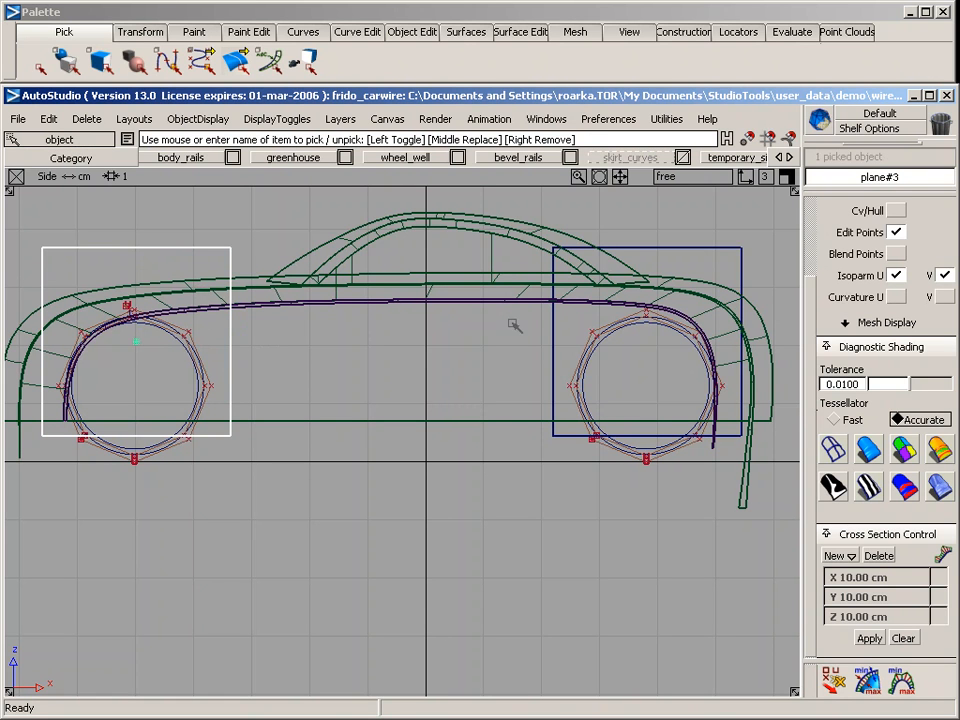
{"action": "left_click", "coordinate": [565, 272]}
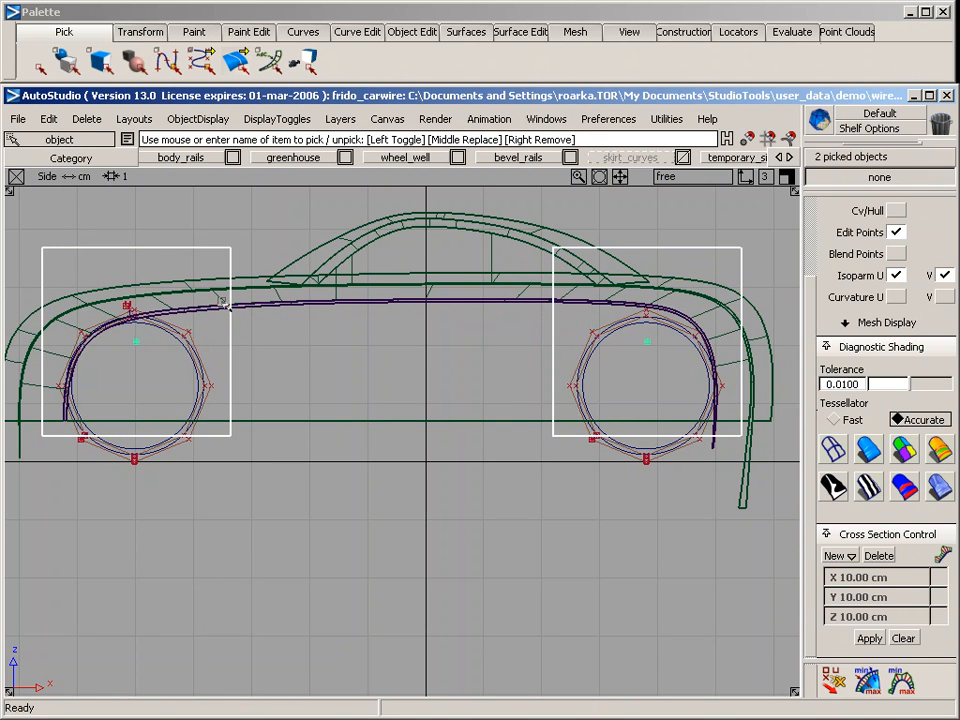
{"action": "left_click", "coordinate": [518, 31]}
{"action": "mouse_move", "coordinate": [527, 56]}
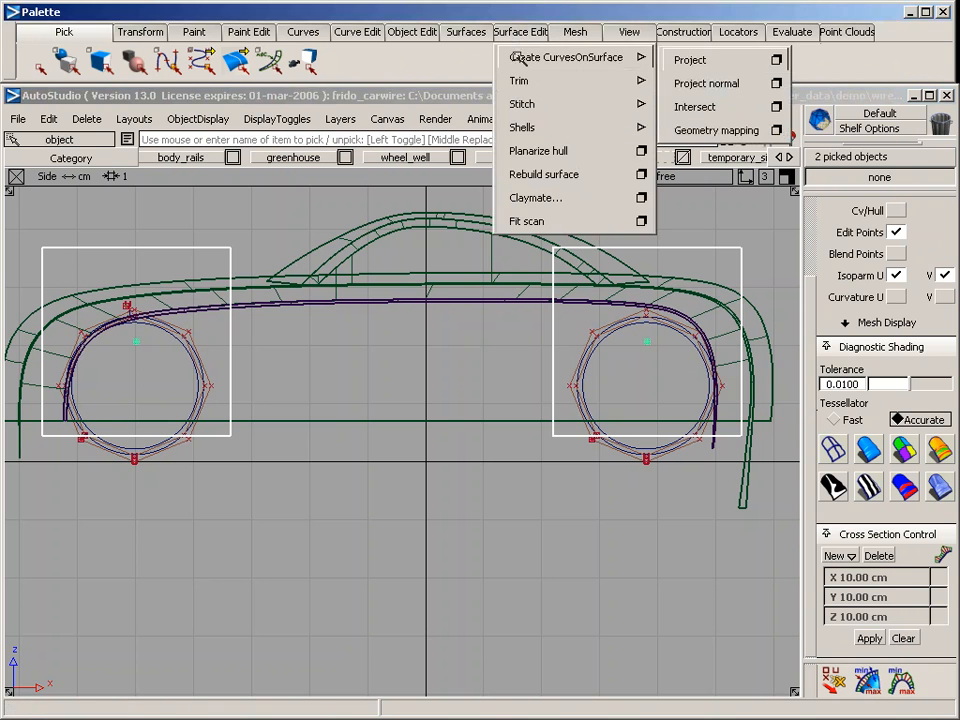
{"action": "left_click", "coordinate": [776, 60]}
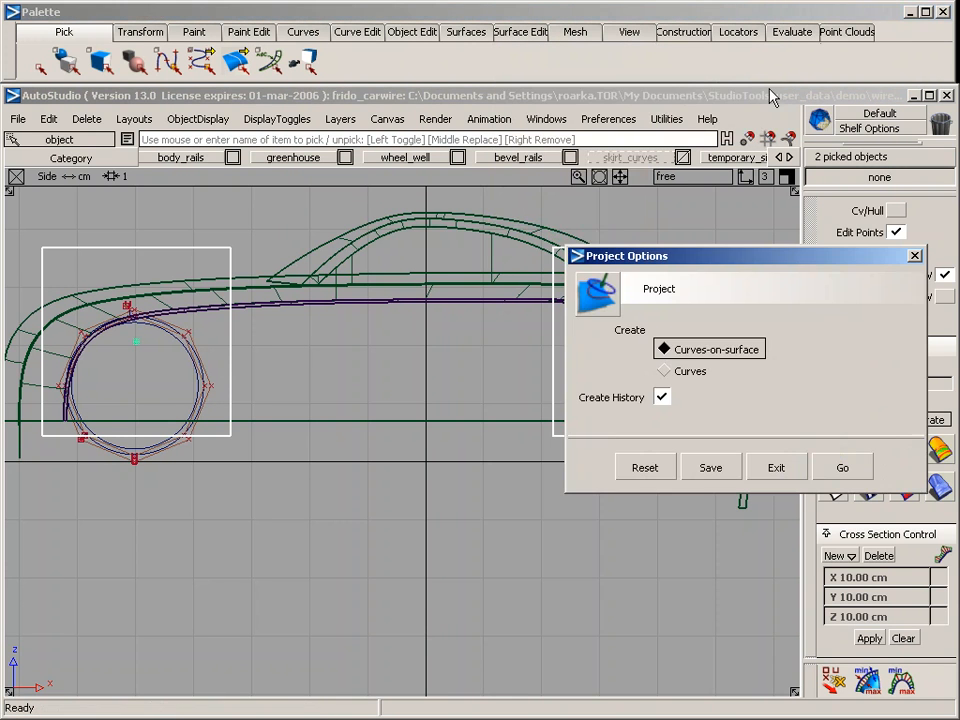
{"action": "left_click", "coordinate": [854, 460]}
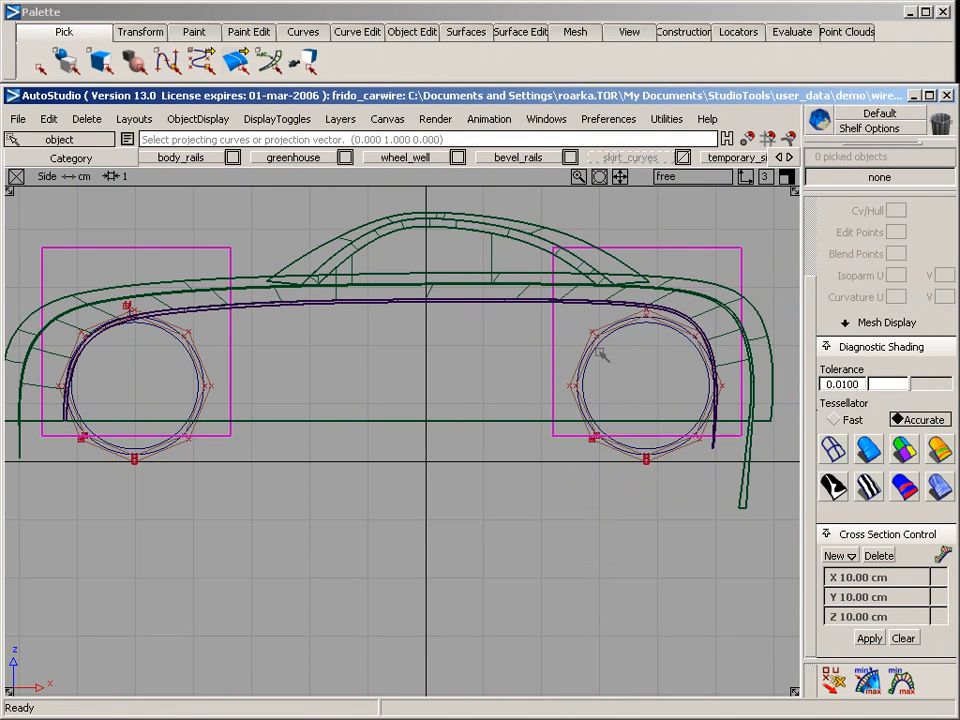
{"action": "left_click", "coordinate": [597, 347]}
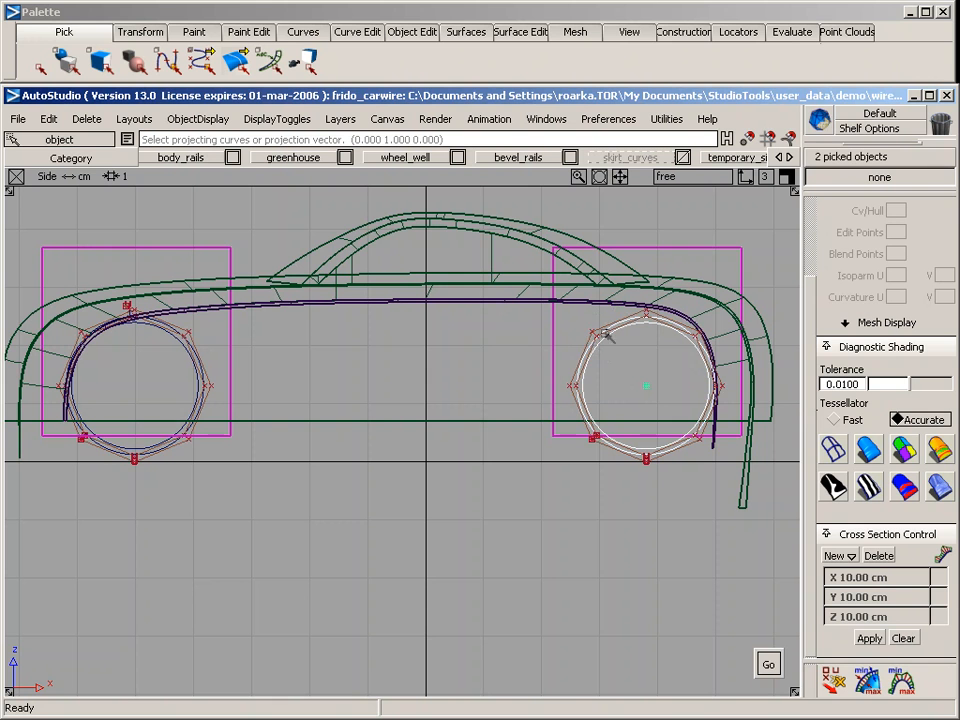
{"action": "left_click", "coordinate": [207, 364]}
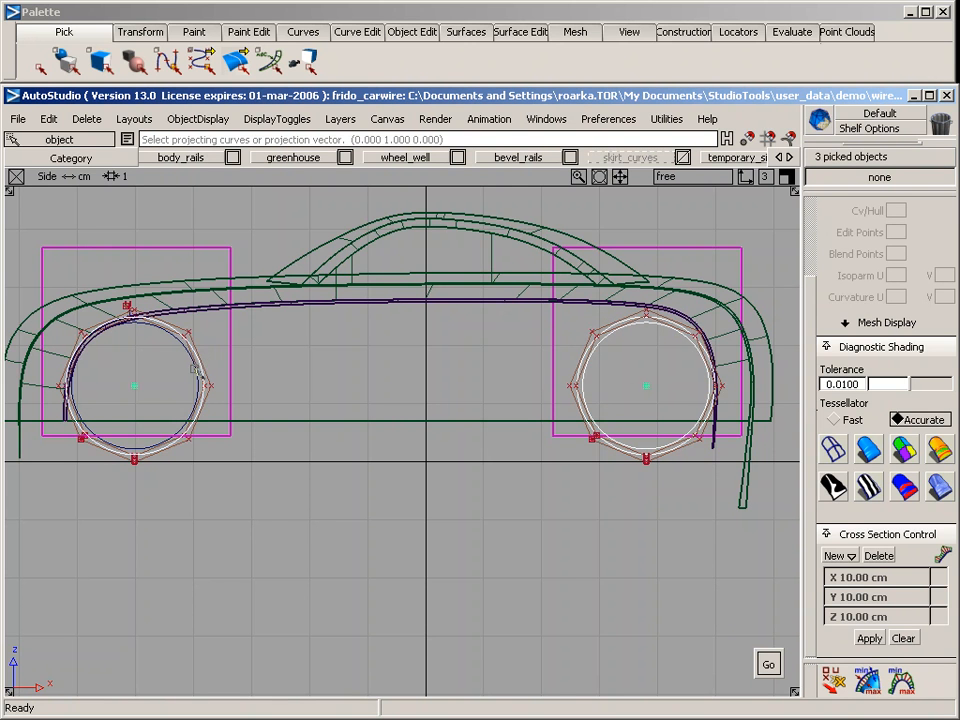
{"action": "left_click", "coordinate": [193, 368]}
{"action": "key", "text": "space"}
{"action": "key", "text": "F8"}
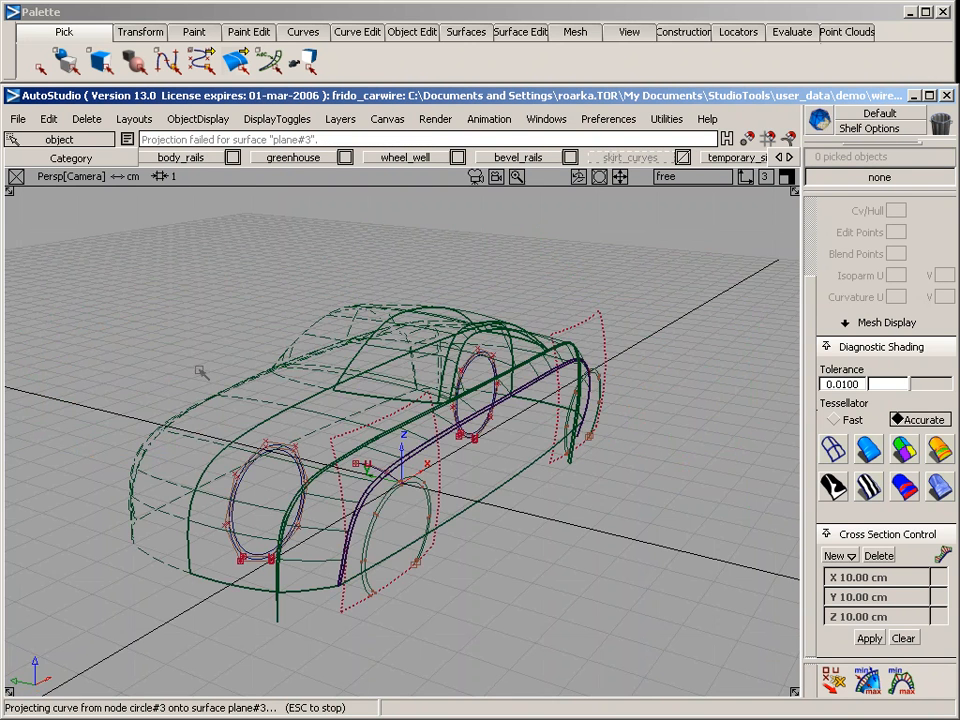
Trim the front wheel-well plane to keep only the ring between the two projected circles
{"action": "left_click", "coordinate": [380, 418]}
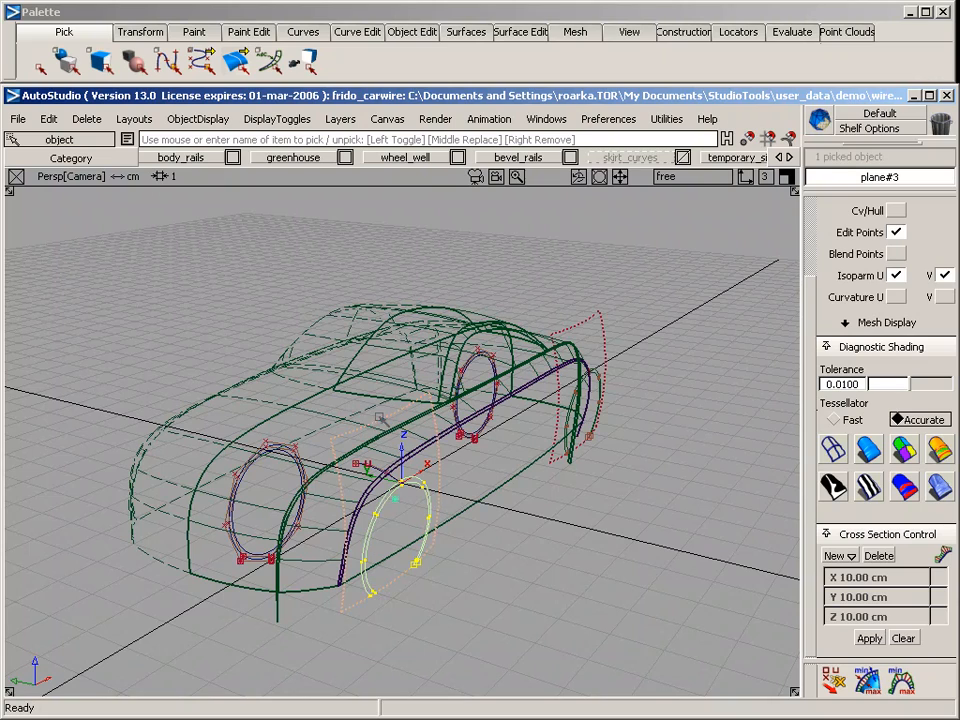
{"action": "left_click", "coordinate": [522, 33]}
{"action": "mouse_move", "coordinate": [602, 80]}
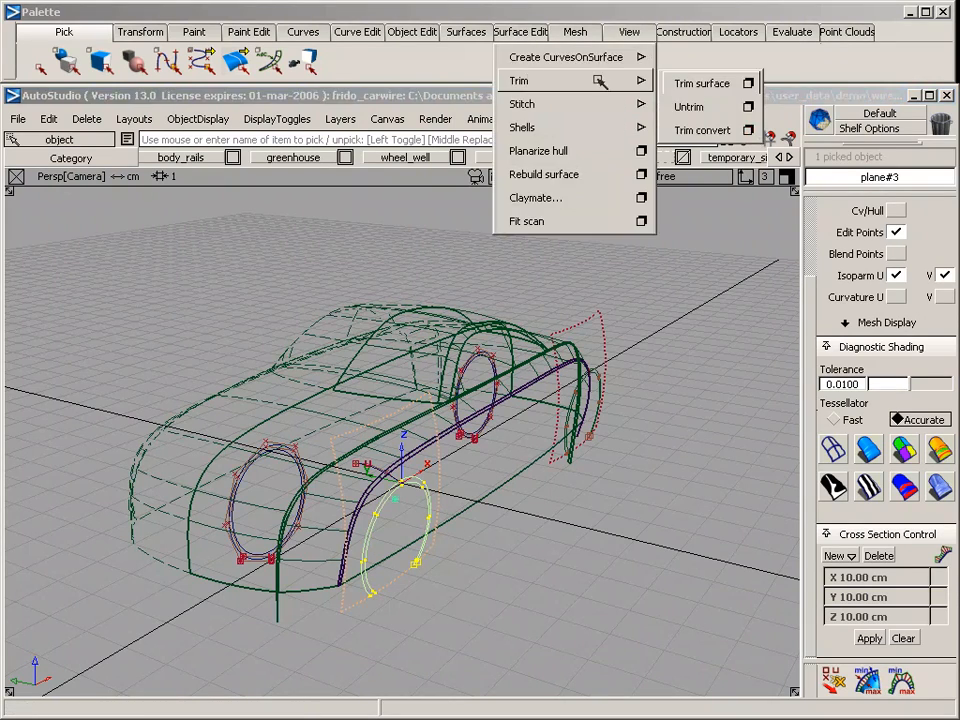
{"action": "left_click", "coordinate": [707, 81]}
{"action": "right_click_drag", "start_coordinate": [393, 467], "coordinate": [457, 468], "text": "alt+shift"}
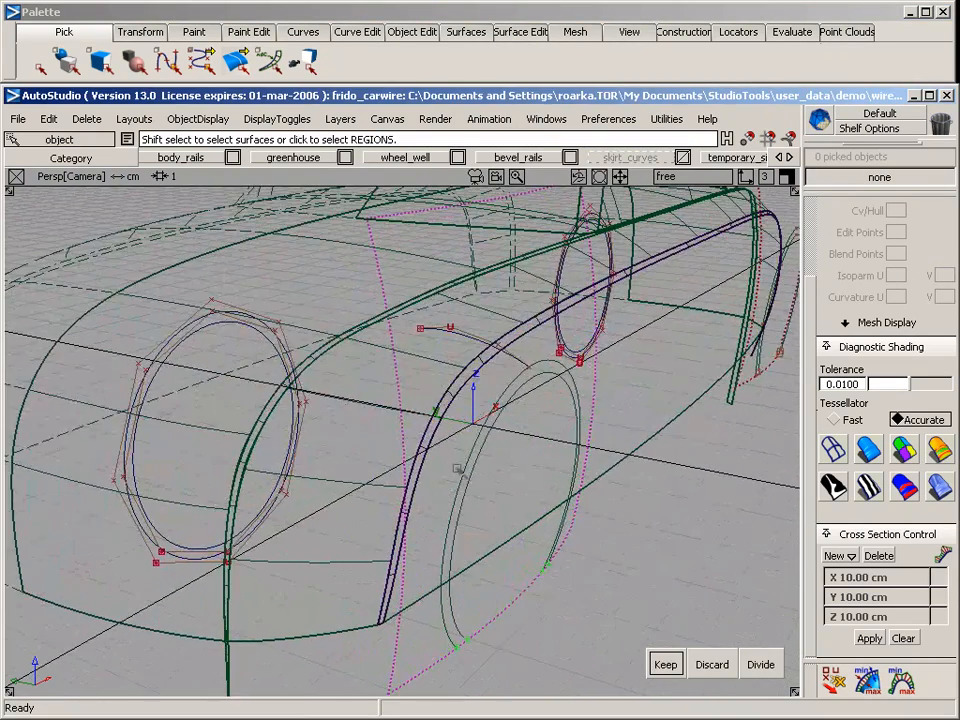
{"action": "left_click", "coordinate": [477, 455]}
{"action": "key", "text": "space"}
Trim the rear wheel-well plane to keep only the ring between its projected circles
{"action": "middle_click_drag", "start_coordinate": [630, 401], "coordinate": [310, 510], "text": "alt+shift"}
{"action": "middle_click_drag", "start_coordinate": [440, 400], "coordinate": [276, 537], "text": "alt+shift"}
{"action": "mouse_move", "coordinate": [406, 434]}
{"action": "middle_mouse_down", "text": "alt+shift"}
{"action": "mouse_move", "coordinate": [343, 454]}
{"action": "mouse_move", "coordinate": [390, 425]}
{"action": "middle_mouse_up", "text": "alt+shift"}
{"action": "right_click_drag", "start_coordinate": [380, 438], "coordinate": [401, 441], "text": "alt+shift"}
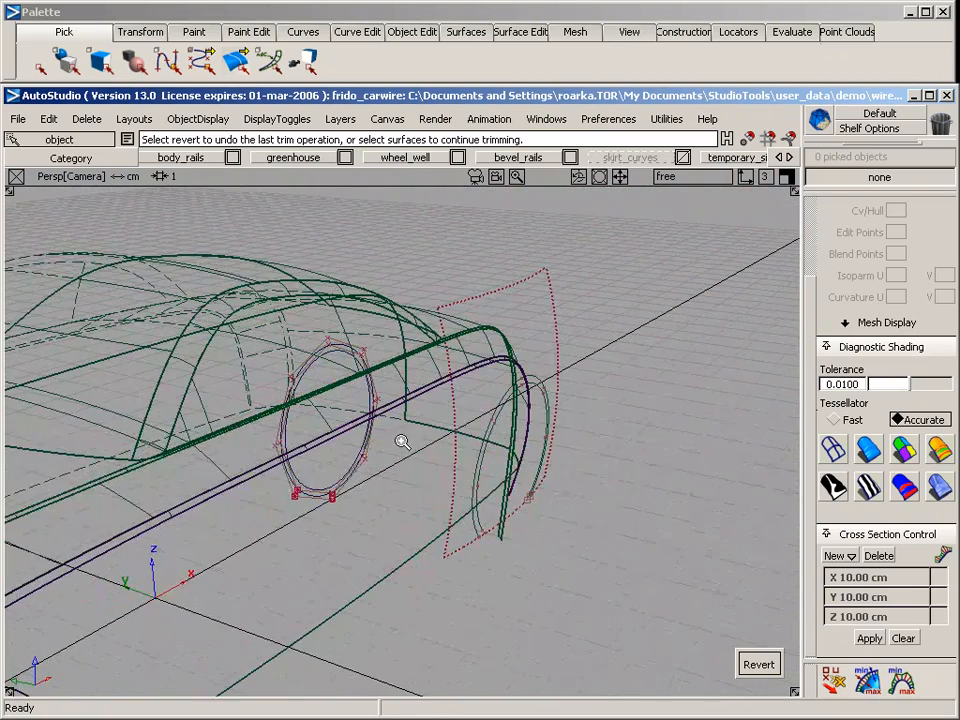
{"action": "left_click", "coordinate": [460, 418]}
{"action": "middle_click_drag", "start_coordinate": [505, 416], "coordinate": [333, 447], "text": "alt+shift"}
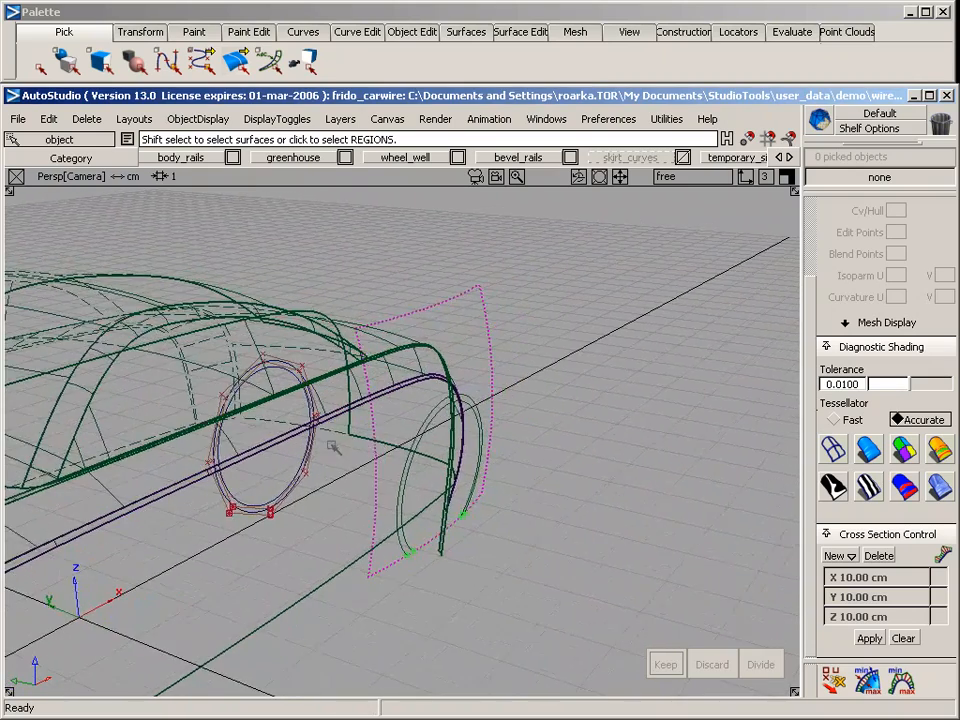
{"action": "left_click_drag", "start_coordinate": [333, 447], "coordinate": [480, 380], "text": "alt+shift"}
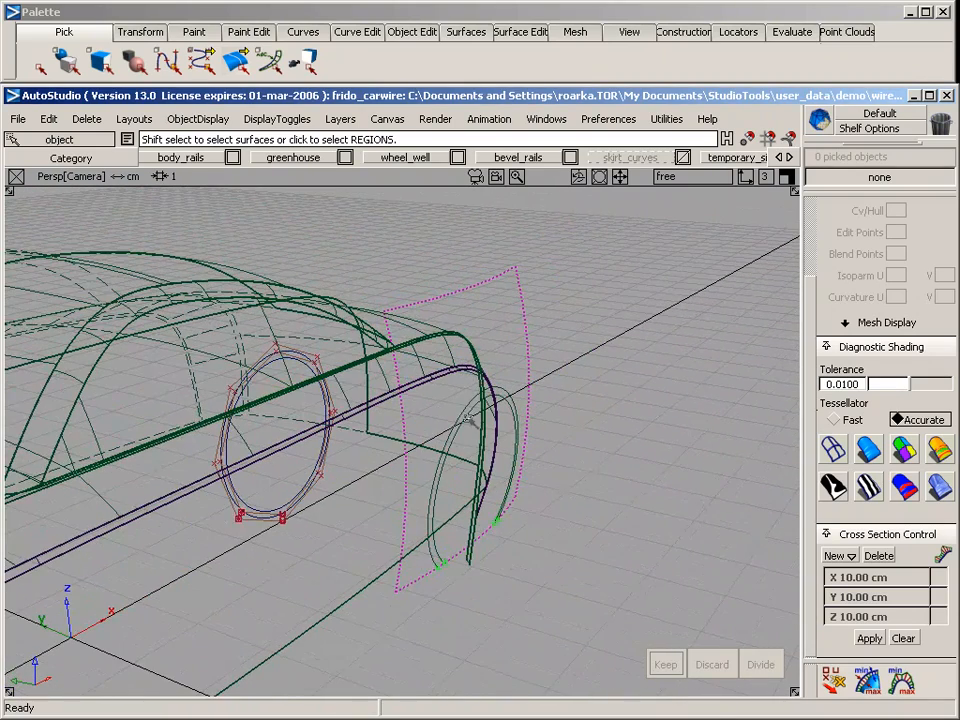
{"action": "left_click", "coordinate": [467, 412]}
{"action": "key", "text": "space"}
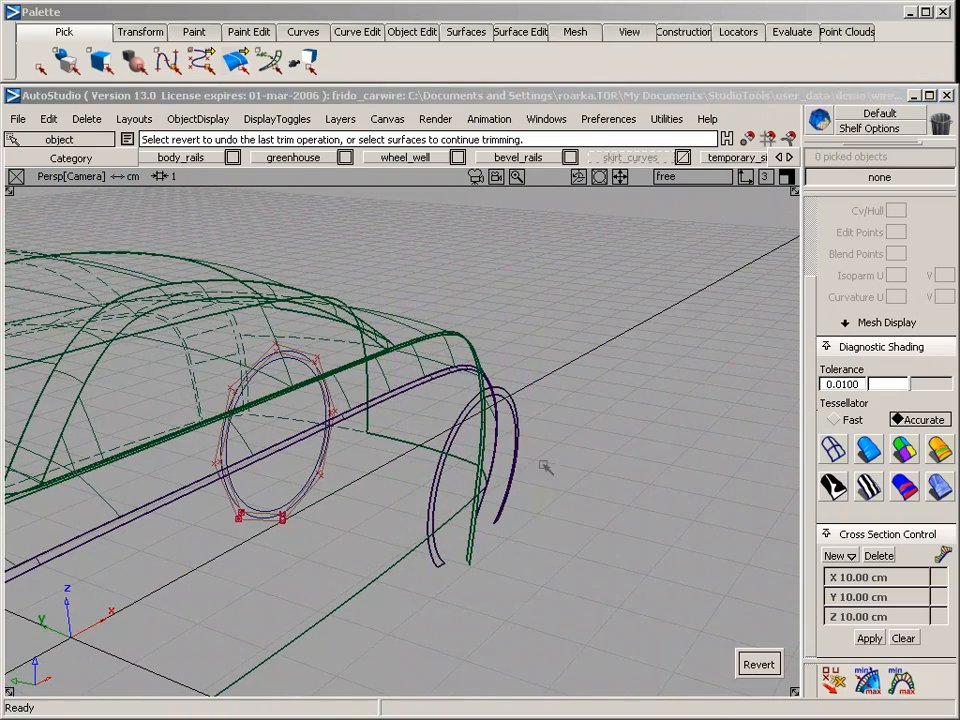
Check the two trimmed wheel-arch rings against the body and make the wheel_weel_extra layer visible
{"action": "right_click_drag", "start_coordinate": [545, 467], "coordinate": [448, 504], "text": "alt+shift"}
{"action": "middle_click_drag", "start_coordinate": [448, 504], "coordinate": [647, 360], "text": "alt+shift"}
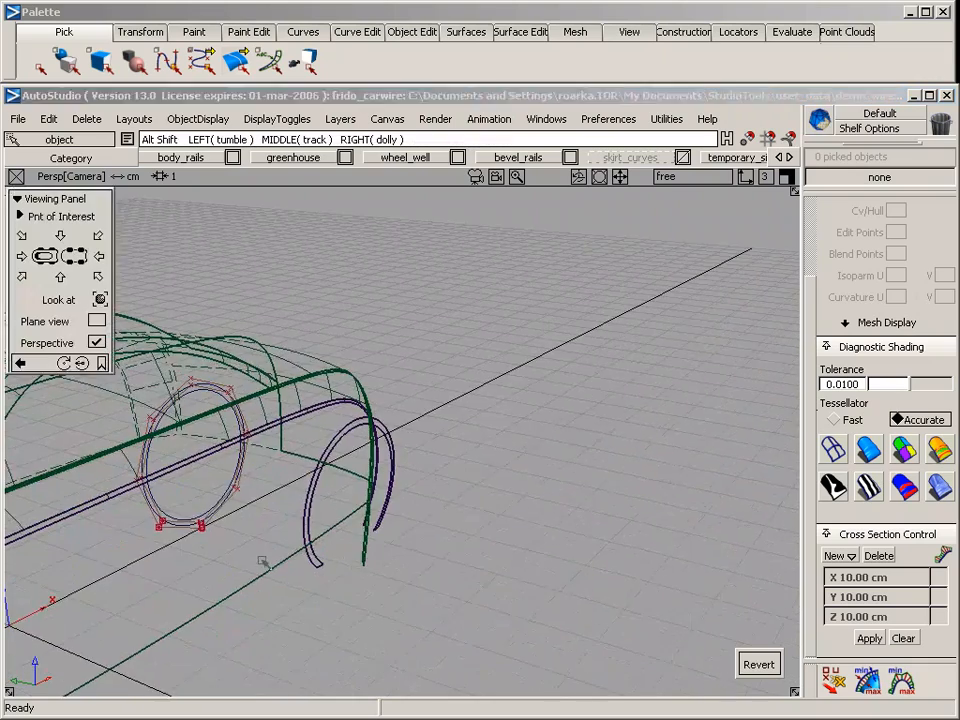
{"action": "left_click_drag", "start_coordinate": [263, 563], "coordinate": [705, 445], "text": "alt+shift"}
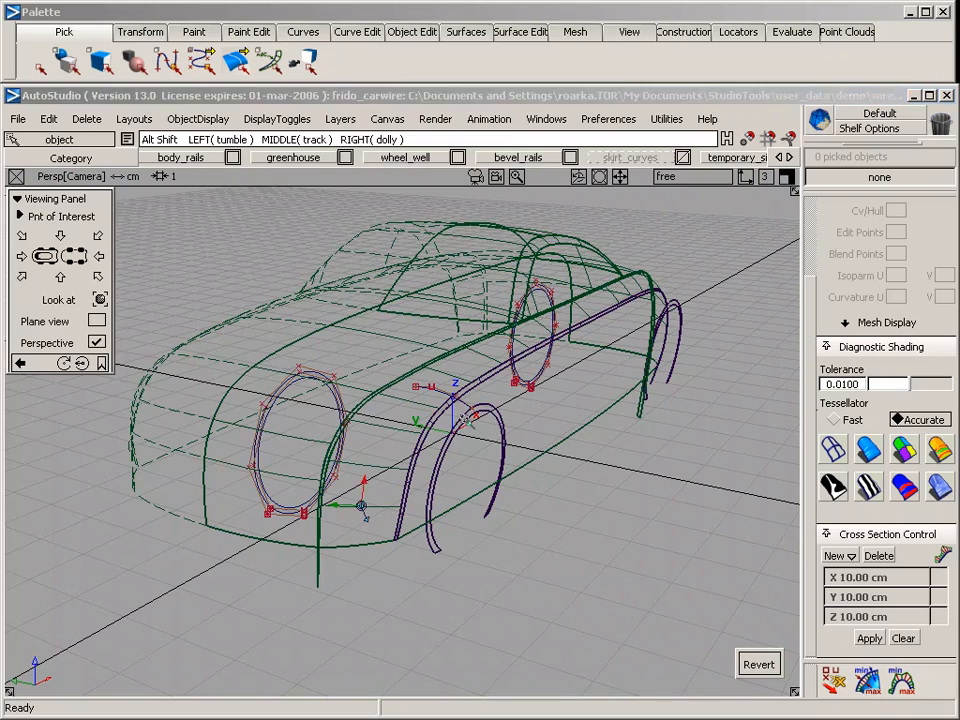
{"action": "left_click", "coordinate": [466, 418], "text": "alt+shift"}
{"action": "left_click_drag", "start_coordinate": [662, 542], "coordinate": [257, 491], "text": "alt+shift"}
{"action": "left_click_drag", "start_coordinate": [598, 510], "coordinate": [490, 472], "text": "alt+shift"}
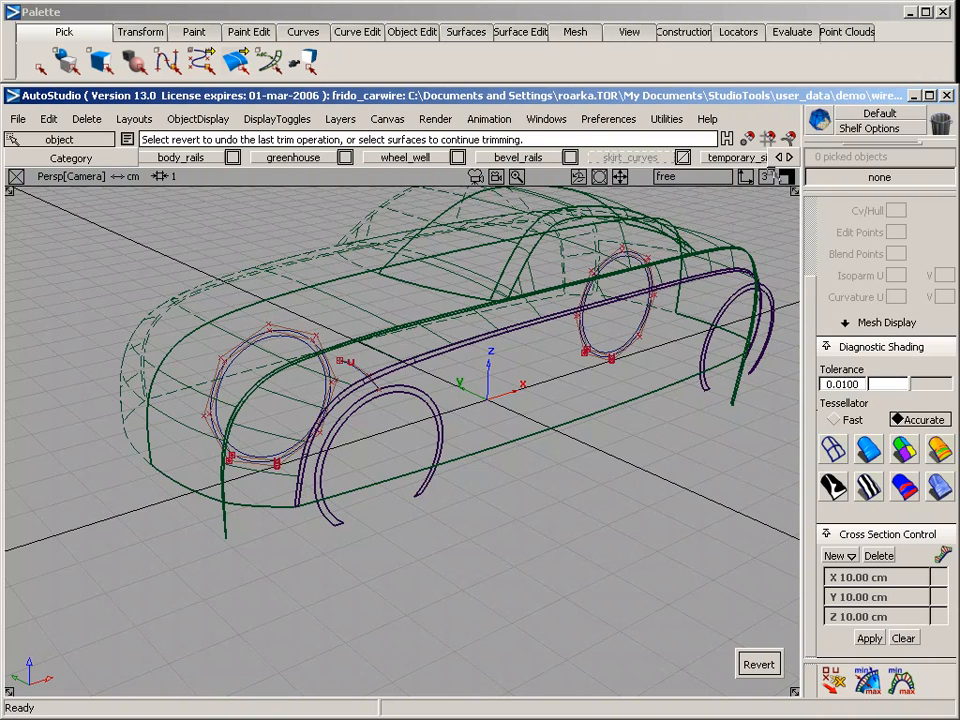
{"action": "left_click_drag", "start_coordinate": [783, 157], "coordinate": [403, 157]}
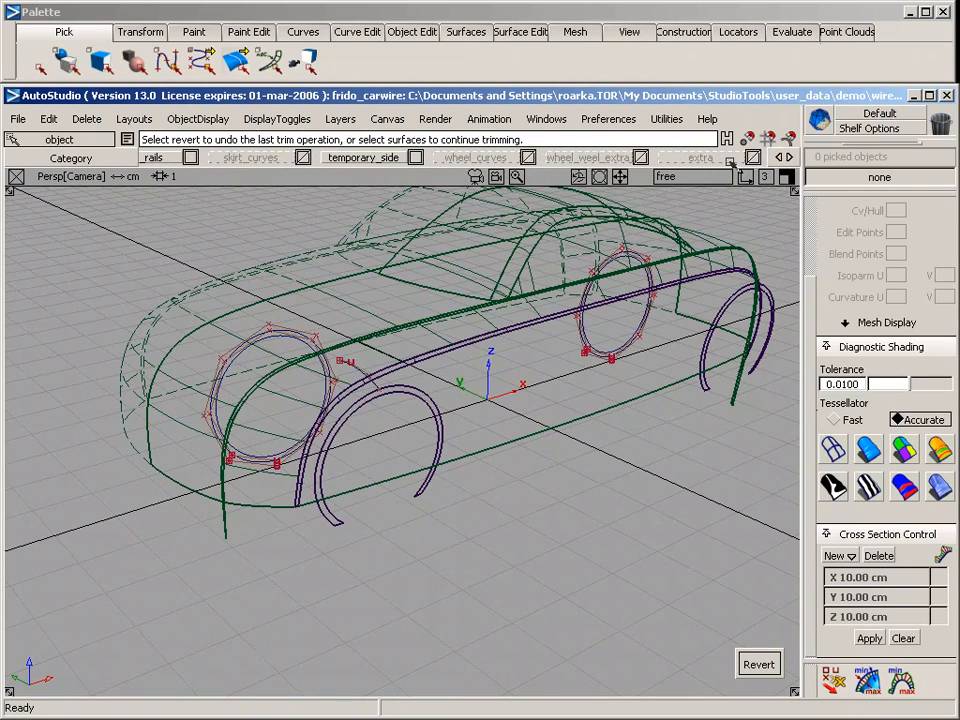
{"action": "right_click_drag", "start_coordinate": [588, 157], "coordinate": [561, 203]}
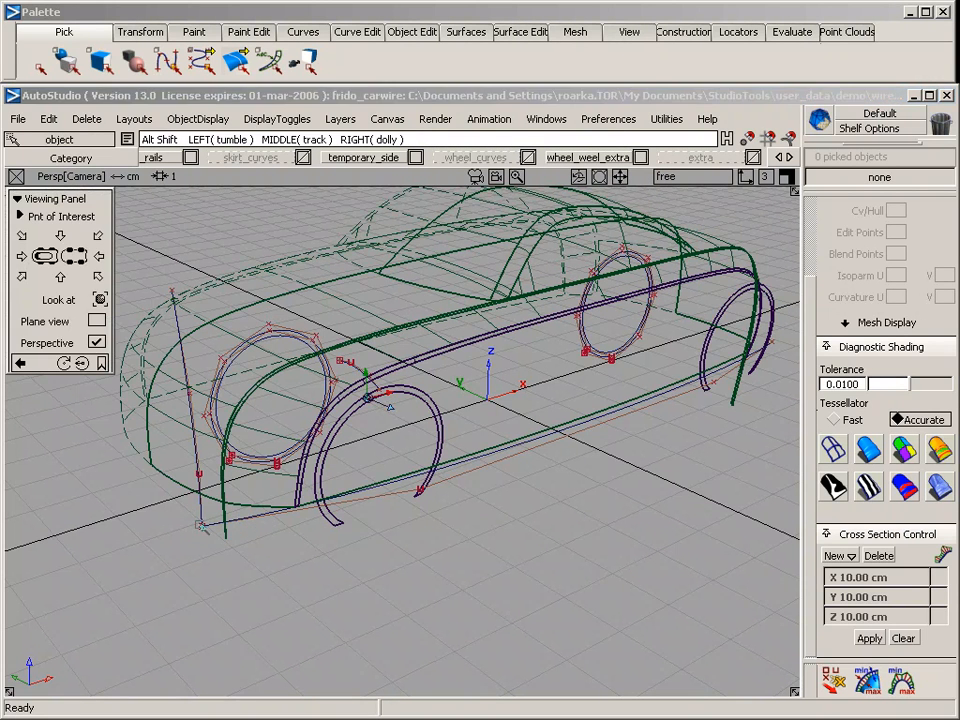
{"action": "left_click_drag", "start_coordinate": [153, 395], "coordinate": [249, 553], "text": "alt+shift"}
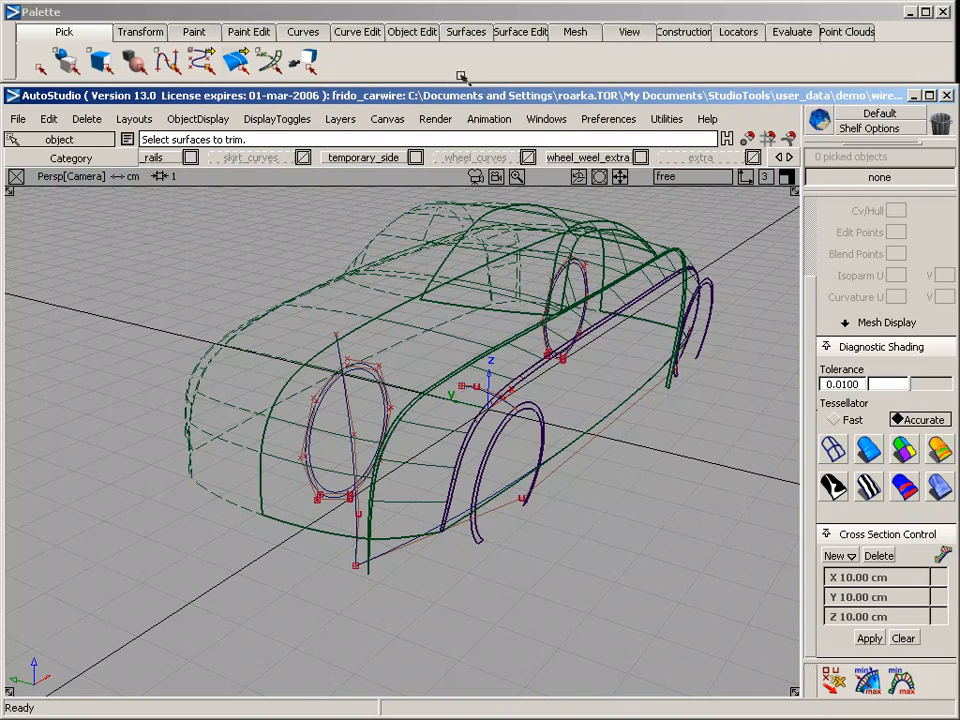
Build a rail surface with one generation curve and one rail, POSITION rail continuity, sweeping the upright curve along the lower side curve
{"action": "left_click", "coordinate": [466, 31]}
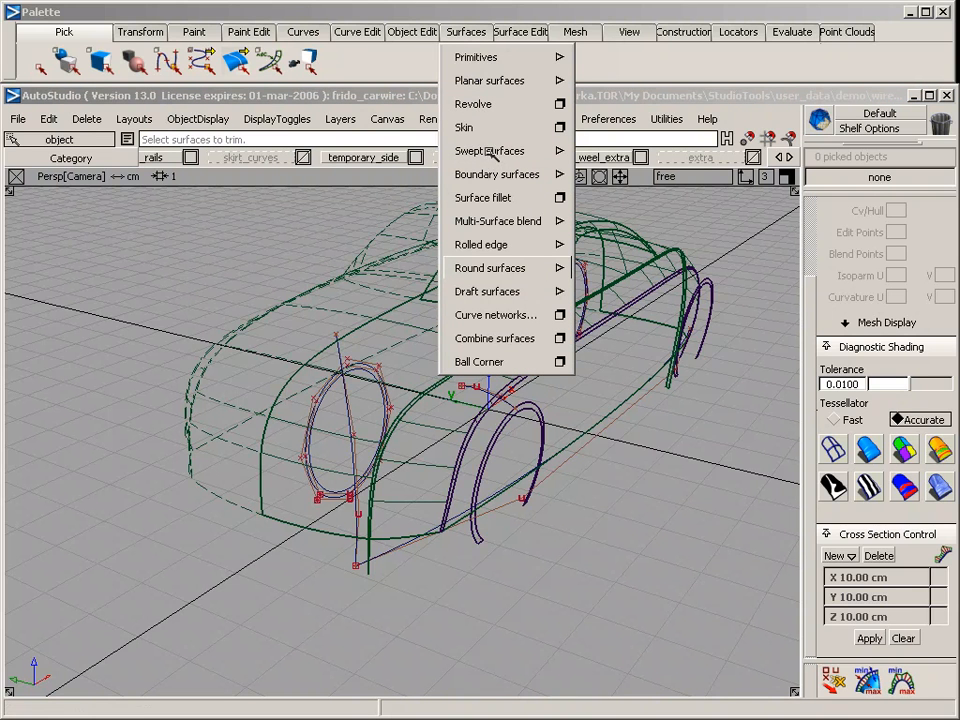
{"action": "mouse_move", "coordinate": [486, 150]}
{"action": "left_click", "coordinate": [658, 152]}
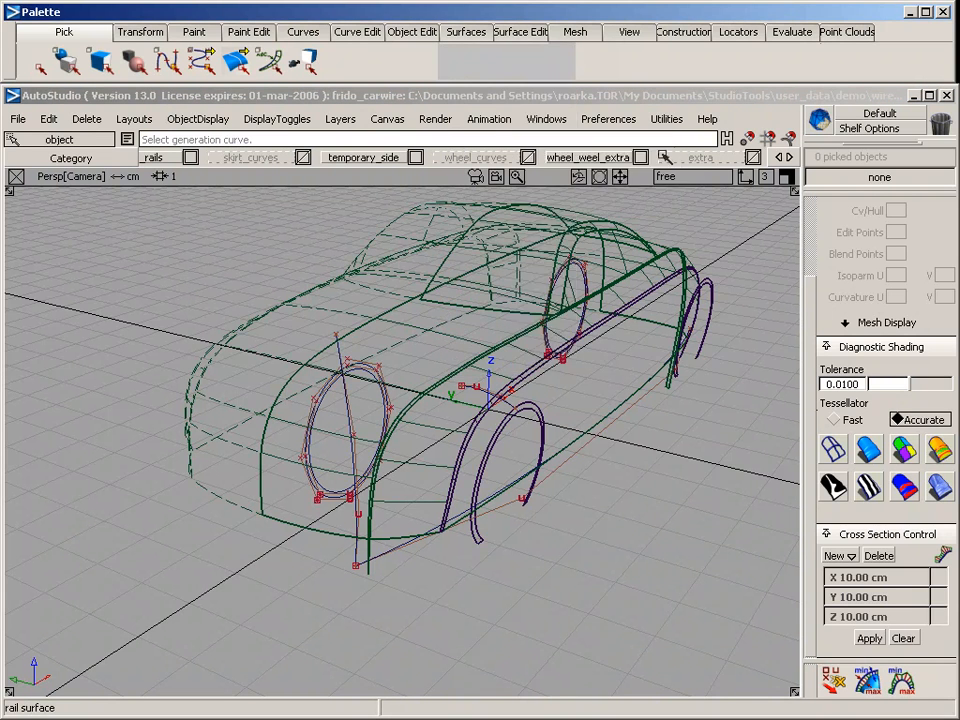
{"action": "left_click", "coordinate": [746, 187]}
{"action": "left_click", "coordinate": [746, 229]}
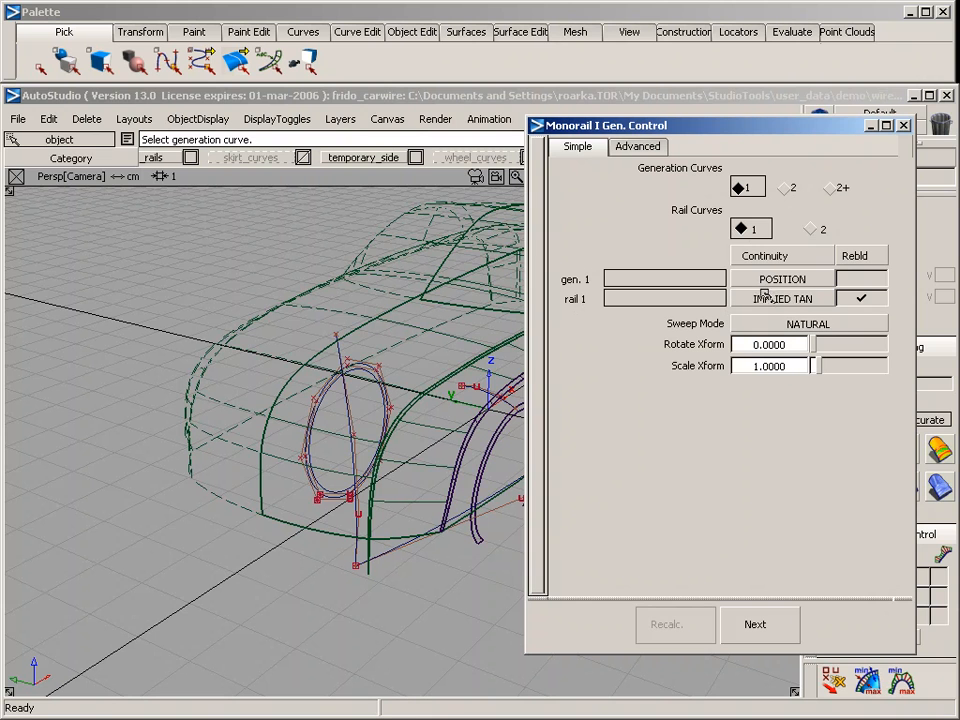
{"action": "left_click", "coordinate": [765, 296]}
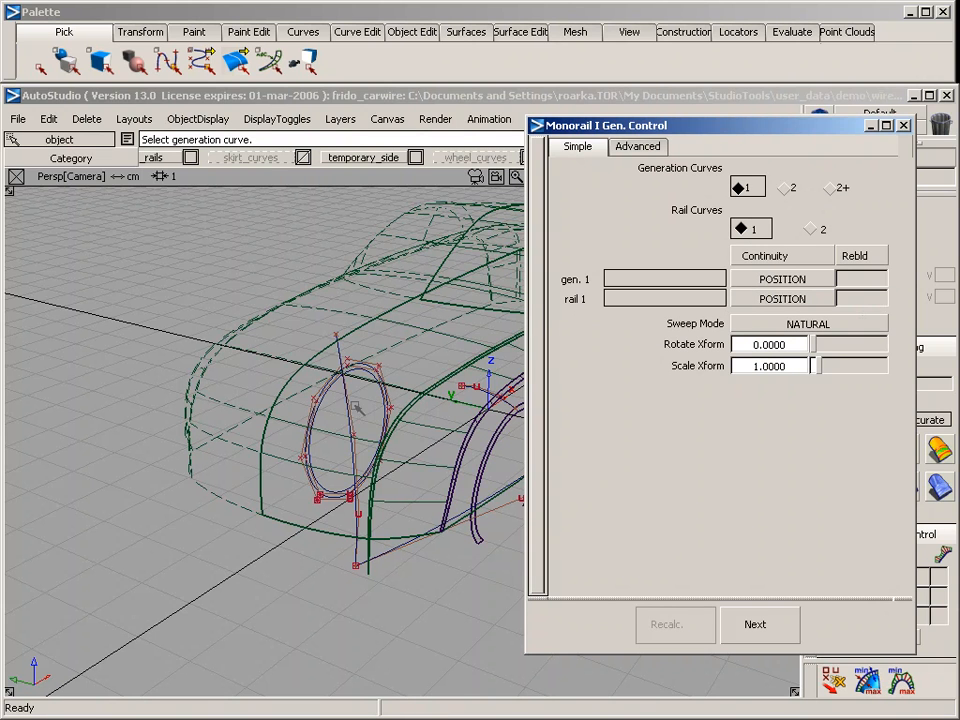
{"action": "left_click", "coordinate": [356, 412]}
{"action": "left_click", "coordinate": [391, 555]}
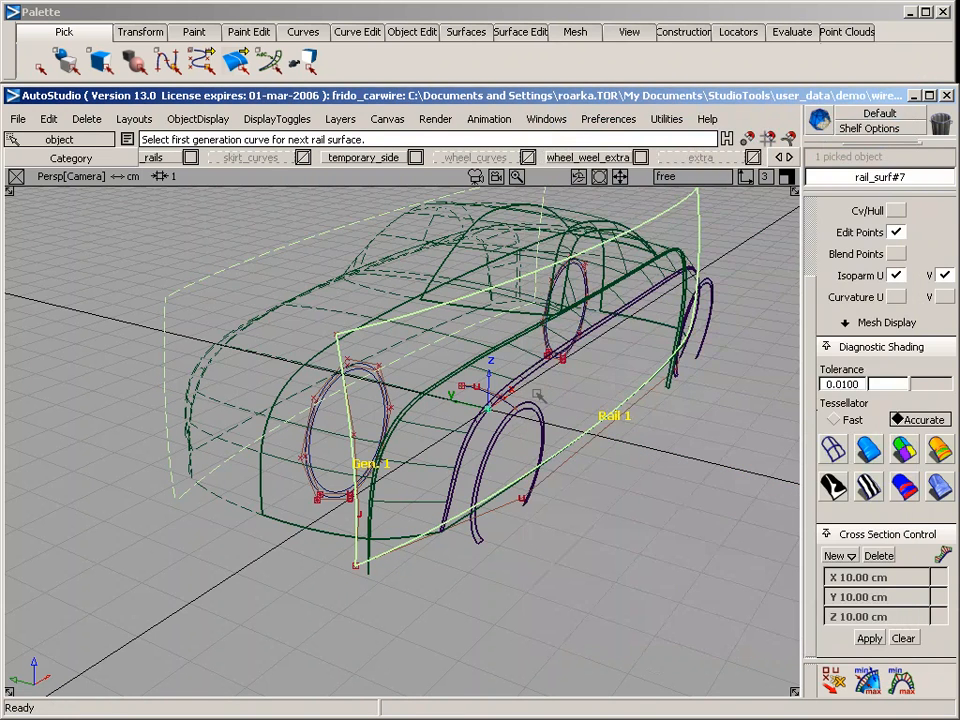
Make the wheel_curves layer visible in the side view to show the larger circles around both wheels
{"action": "key", "text": "F6"}
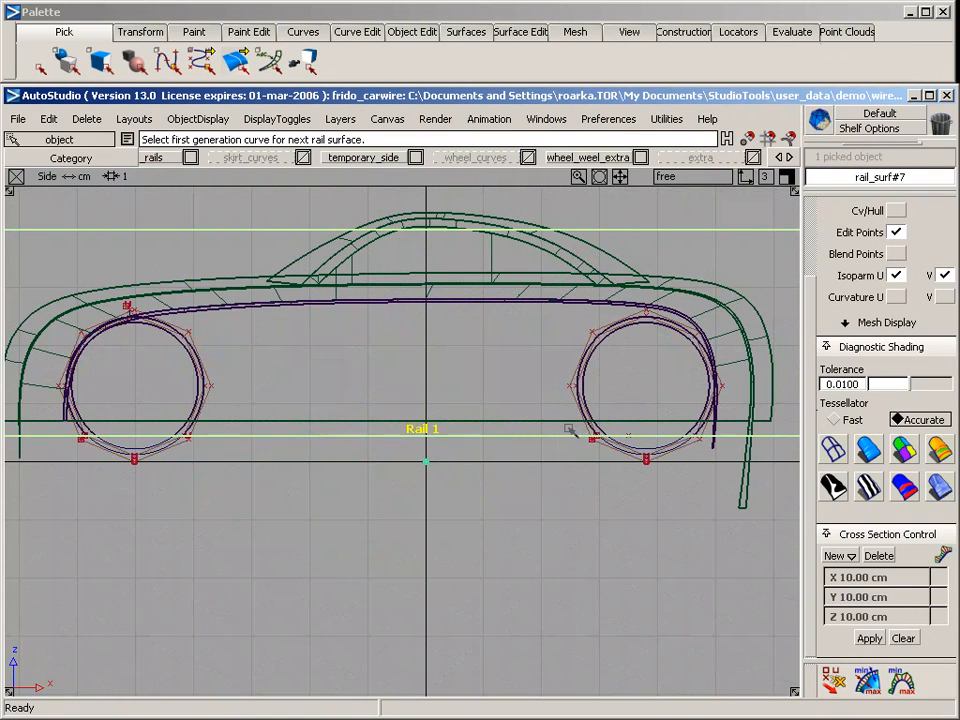
{"action": "left_click", "coordinate": [461, 164]}
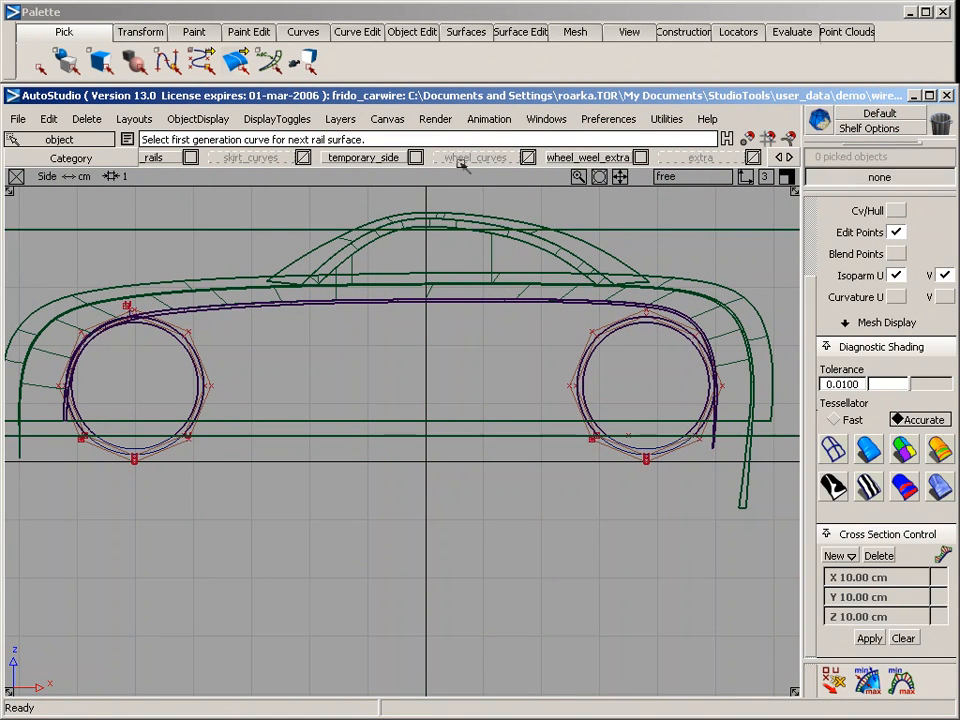
{"action": "left_click", "coordinate": [466, 206]}
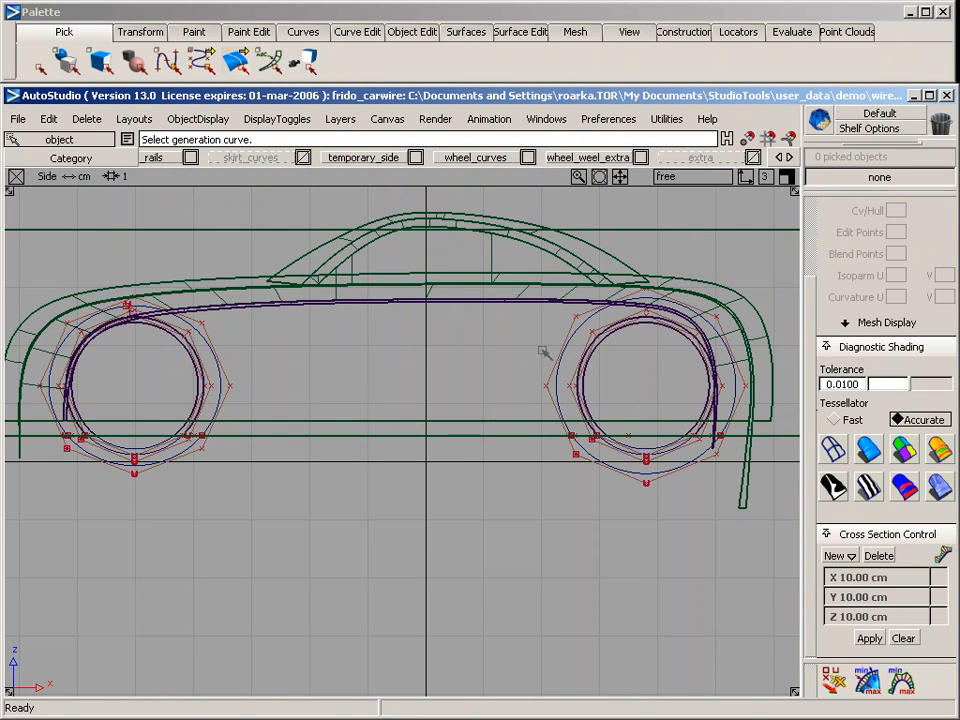
Project the larger circles of both wheels onto the side rail surface in the side view, with the output set to Curves
{"action": "left_click", "coordinate": [215, 226]}
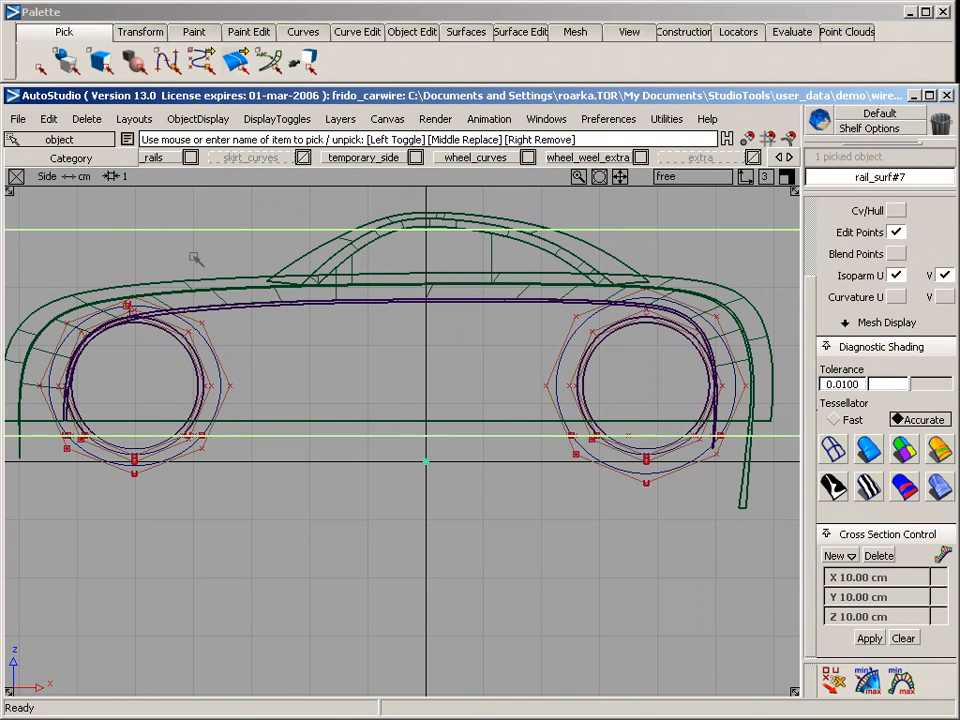
{"action": "middle_click_drag", "start_coordinate": [282, 337], "coordinate": [471, 302], "text": "alt+shift"}
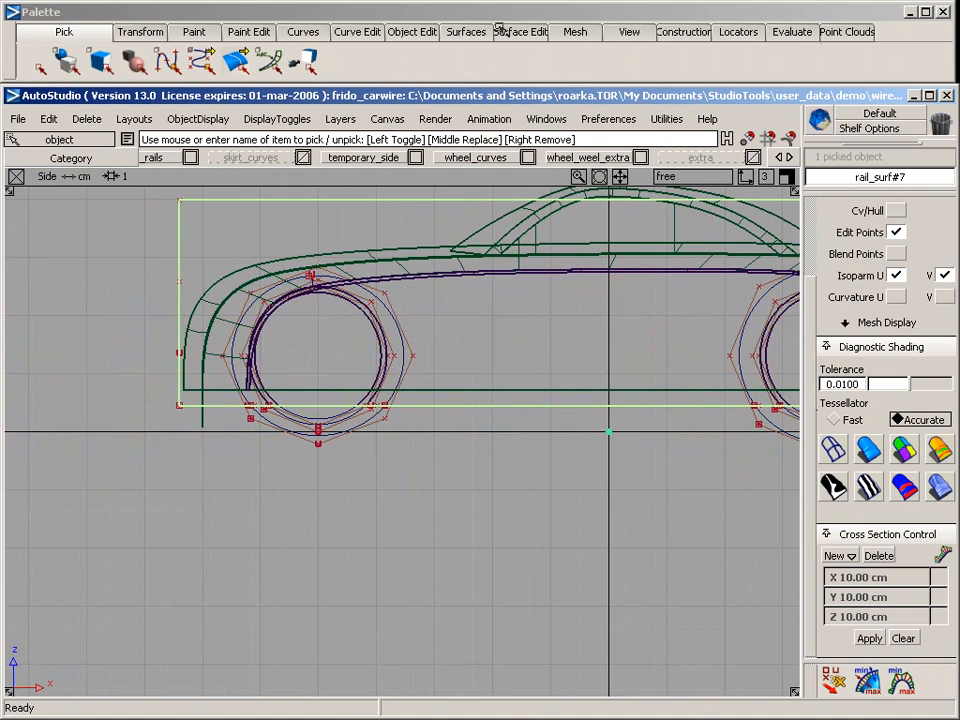
{"action": "left_click", "coordinate": [530, 34]}
{"action": "mouse_move", "coordinate": [521, 58]}
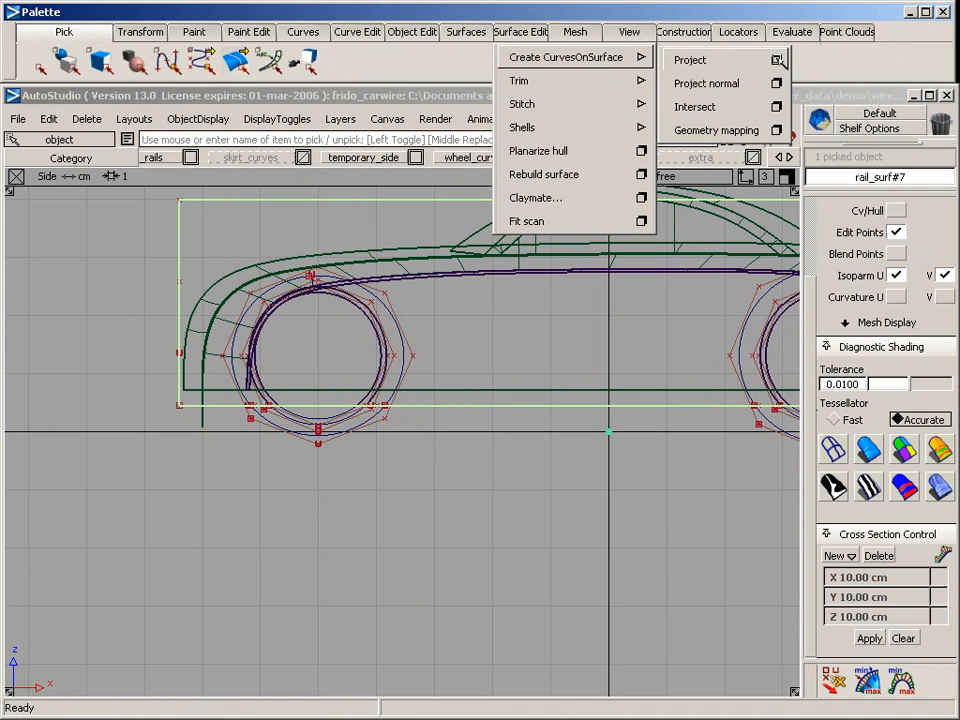
{"action": "left_click", "coordinate": [777, 60]}
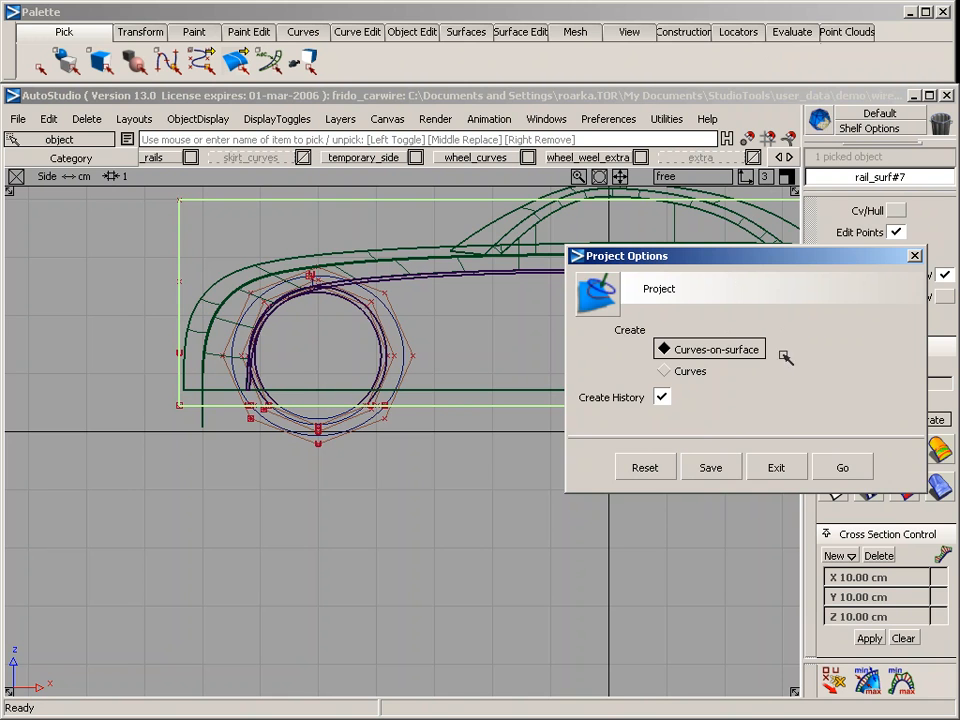
{"action": "left_click", "coordinate": [687, 372]}
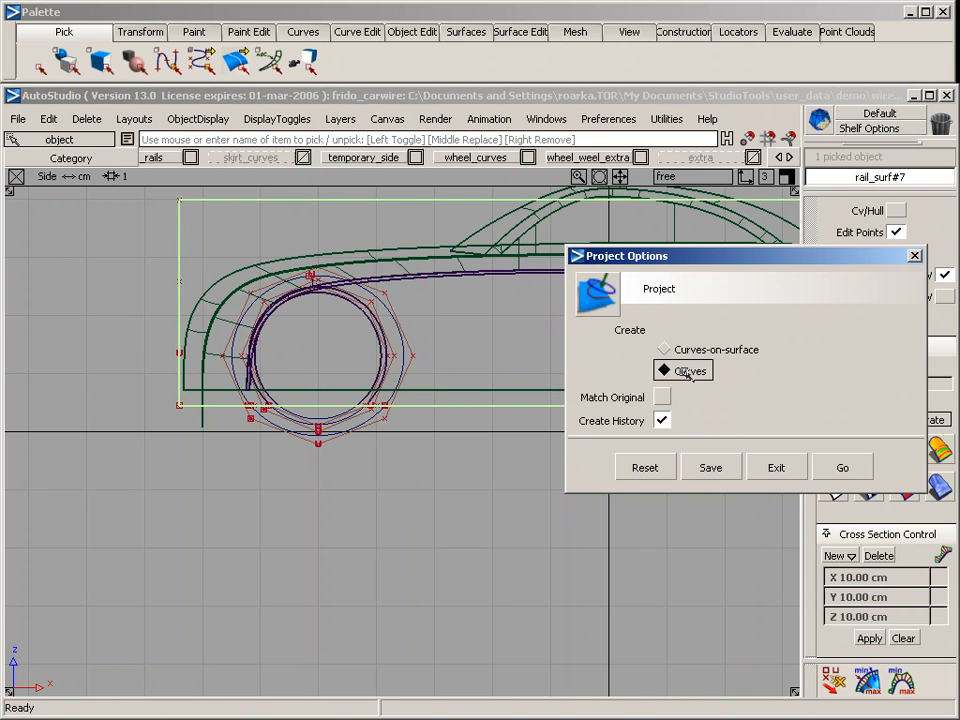
{"action": "left_click", "coordinate": [842, 467]}
{"action": "left_click", "coordinate": [393, 326]}
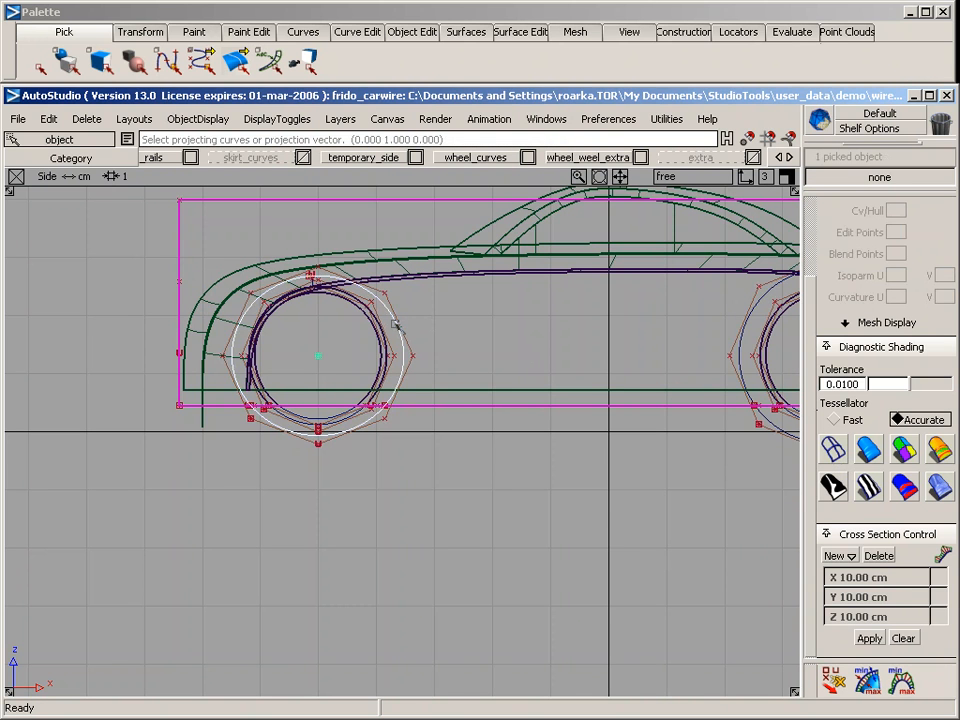
{"action": "middle_click_drag", "start_coordinate": [677, 347], "coordinate": [455, 354], "text": "alt+shift"}
{"action": "left_click", "coordinate": [516, 343]}
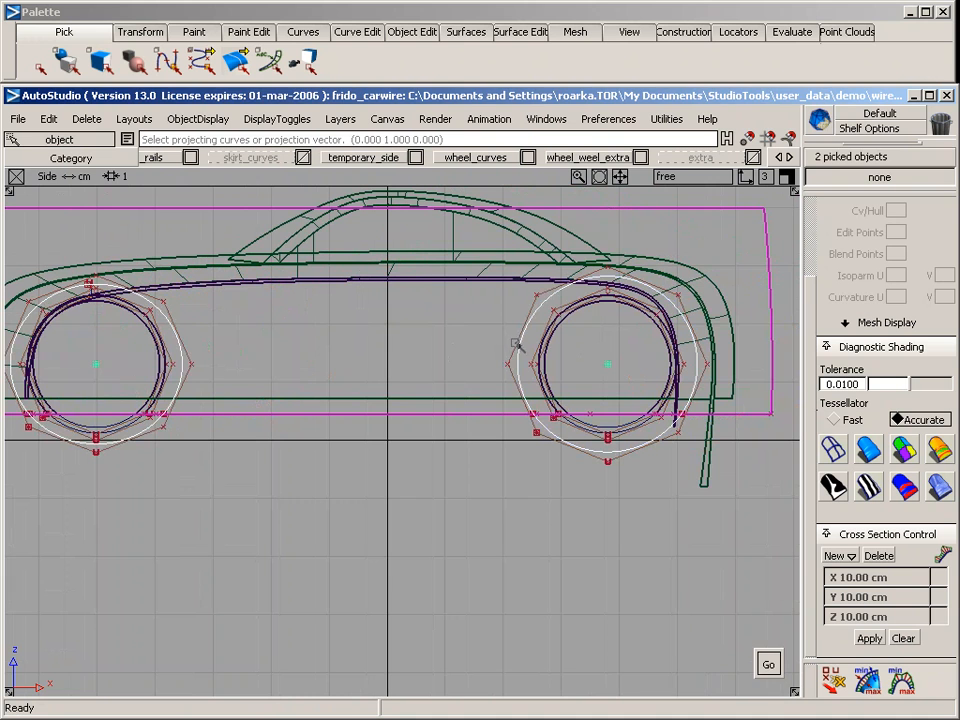
{"action": "key", "text": "Return"}
{"action": "key", "text": "space"}
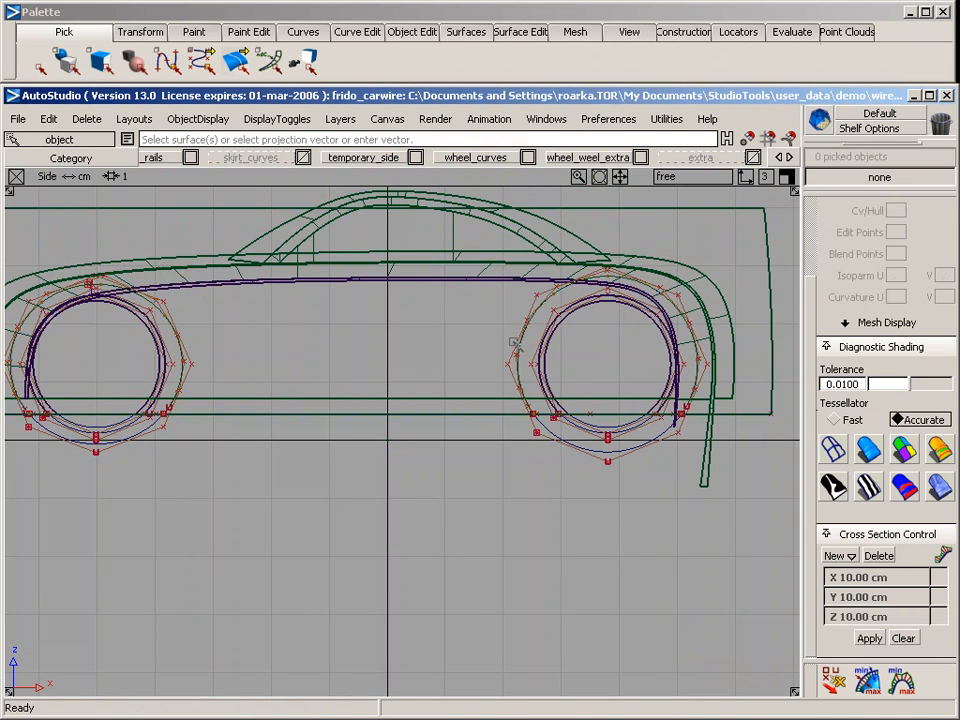
Assign the side rail surface and its two construction curves to the extra layer in the perspective view
{"action": "key", "text": "F8"}
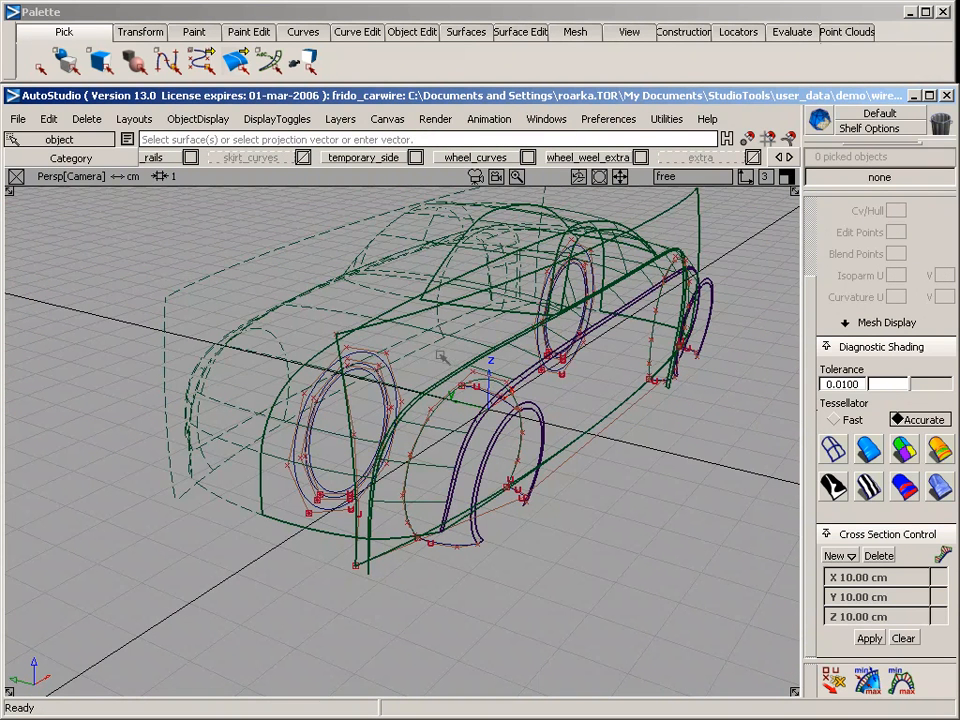
{"action": "key", "text": "Escape"}
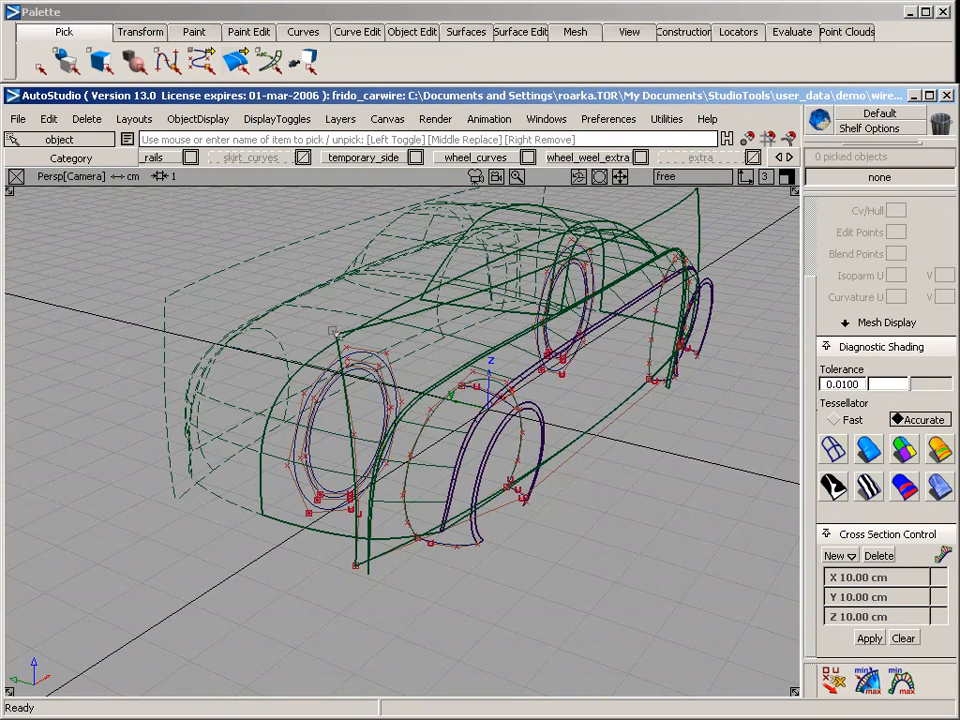
{"action": "left_click", "coordinate": [408, 321]}
{"action": "mouse_move", "coordinate": [356, 555]}
{"action": "left_mouse_down", "text": "ctrl+shift"}
{"action": "mouse_move", "coordinate": [388, 575]}
{"action": "mouse_move", "coordinate": [362, 577]}
{"action": "left_mouse_up", "text": "ctrl+shift"}
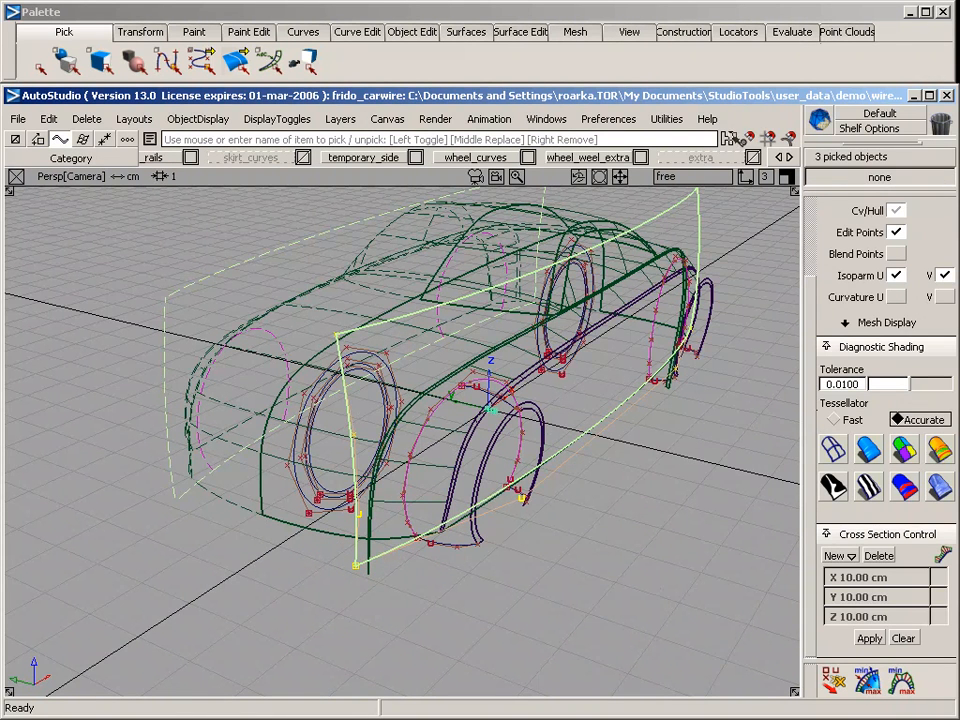
{"action": "right_click_drag", "start_coordinate": [714, 161], "coordinate": [714, 241]}
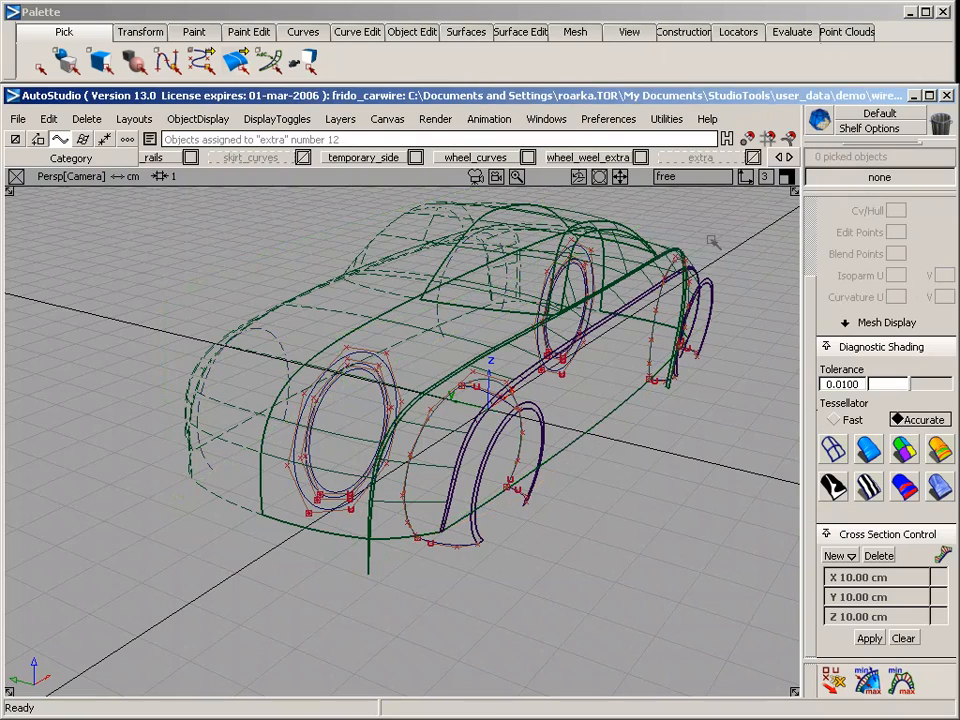
Assign the six wheel circles on the centre plane to the extra layer
{"action": "left_click_drag", "start_coordinate": [590, 498], "coordinate": [521, 506], "text": "alt+shift"}
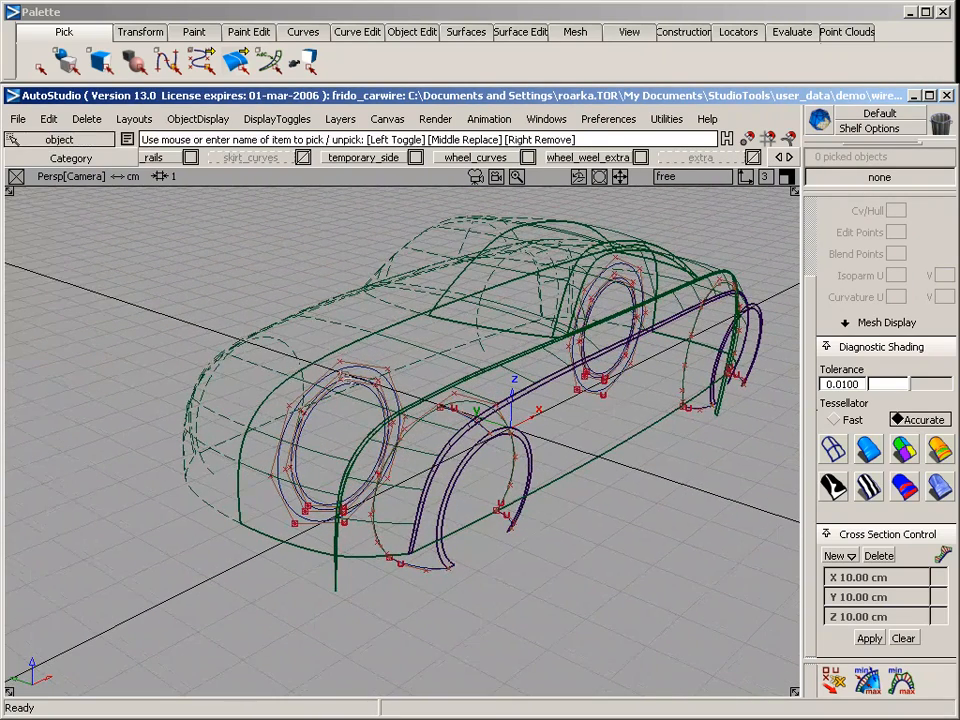
{"action": "left_click_drag", "start_coordinate": [335, 318], "coordinate": [342, 398], "text": "ctrl+shift"}
{"action": "left_click_drag", "start_coordinate": [585, 272], "coordinate": [626, 299]}
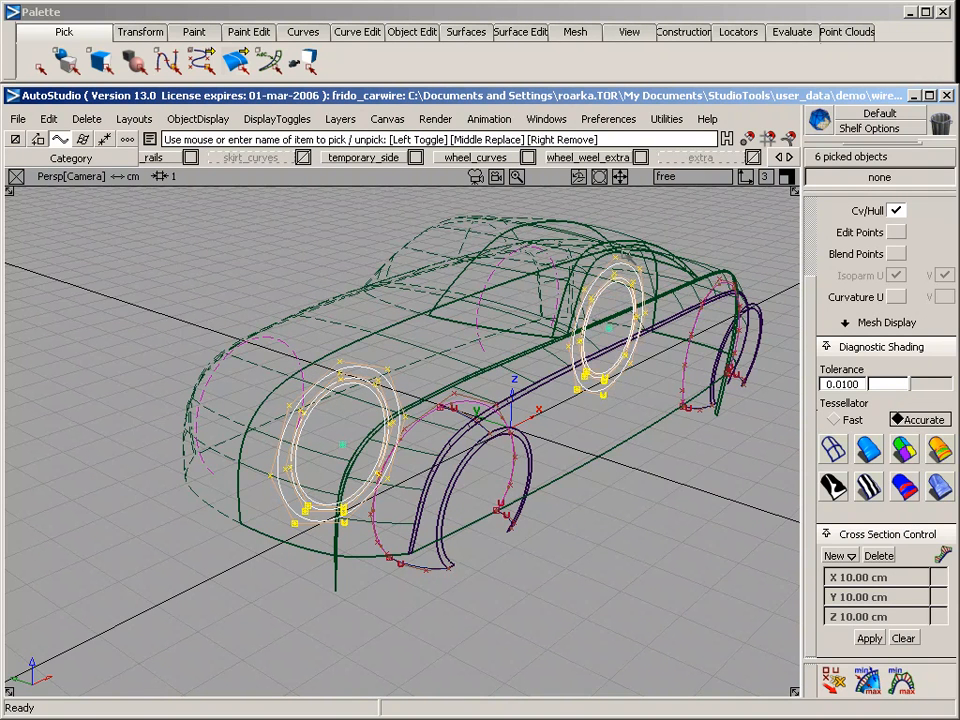
{"action": "left_click_drag", "start_coordinate": [697, 157], "coordinate": [705, 244]}
Examine the projected arch curve and the short lower curves joining it to the wheel-arch ring at both wheels
{"action": "right_click_drag", "start_coordinate": [445, 488], "coordinate": [470, 491], "text": "alt+shift"}
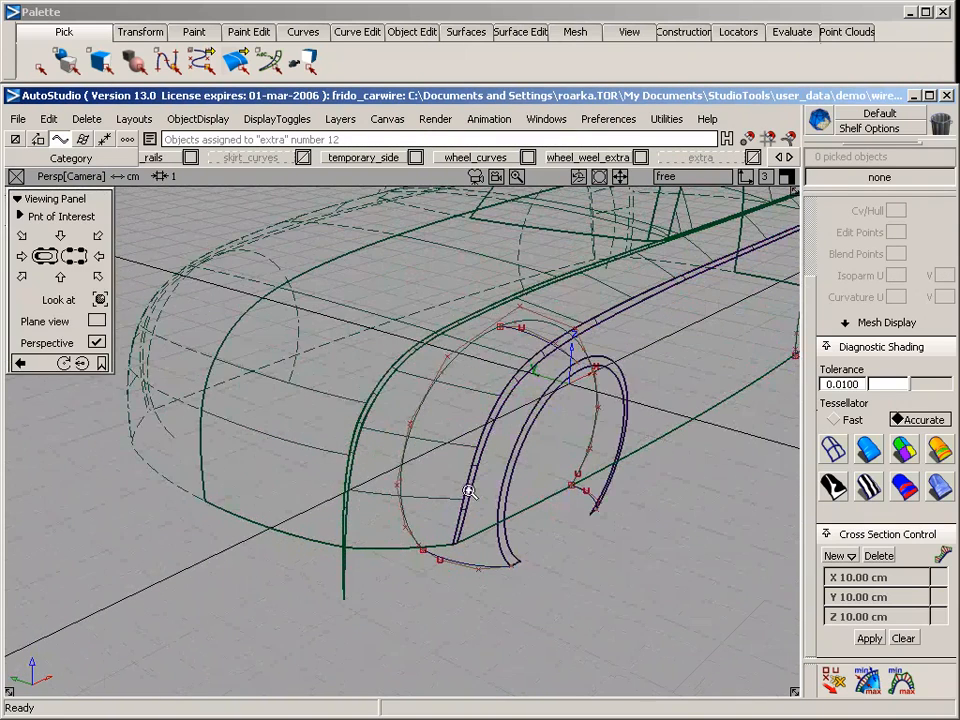
{"action": "left_click_drag", "start_coordinate": [418, 364], "coordinate": [418, 446], "text": "ctrl+shift"}
{"action": "left_click", "coordinate": [419, 402]}
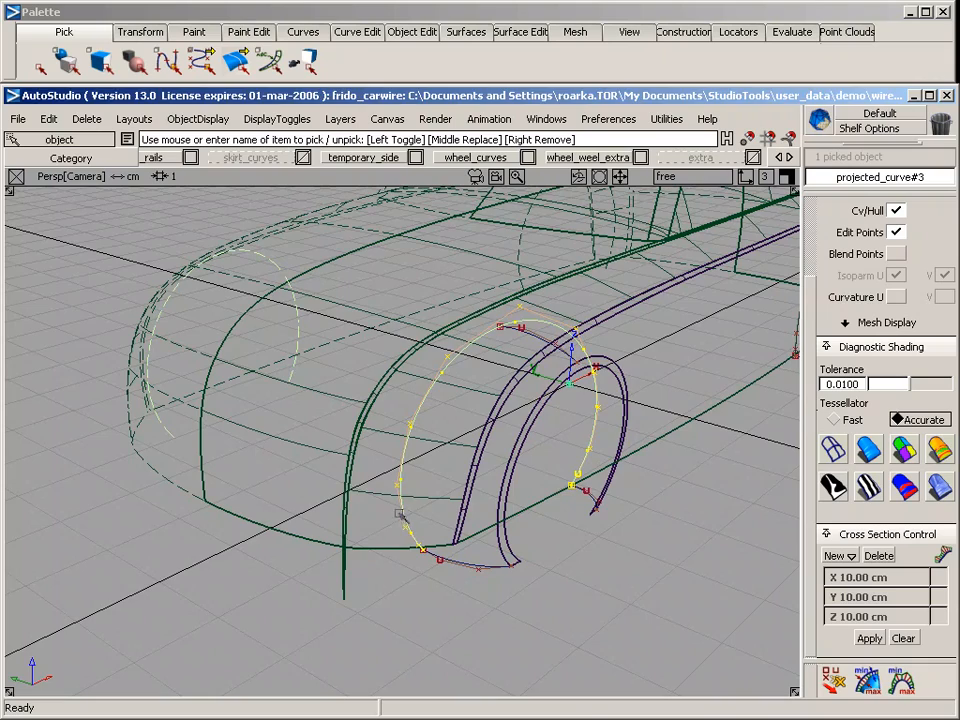
{"action": "key", "text": "shift+alt"}
{"action": "left_click_drag", "start_coordinate": [266, 485], "coordinate": [443, 484], "text": "alt+shift"}
{"action": "left_click", "coordinate": [530, 432]}
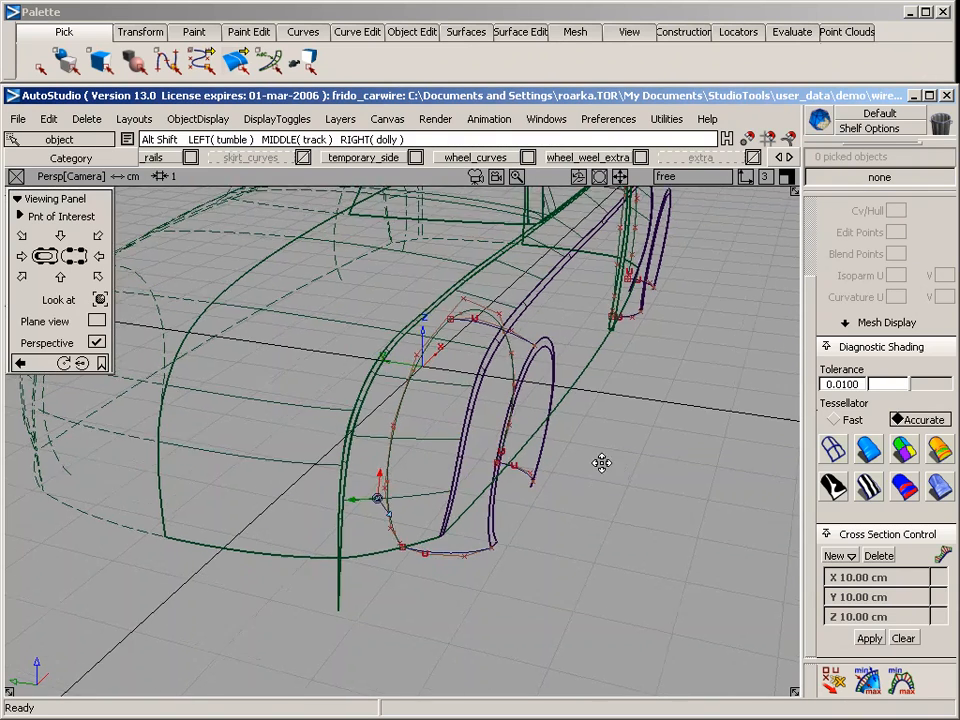
{"action": "left_click_drag", "start_coordinate": [602, 461], "coordinate": [326, 373], "text": "alt+shift"}
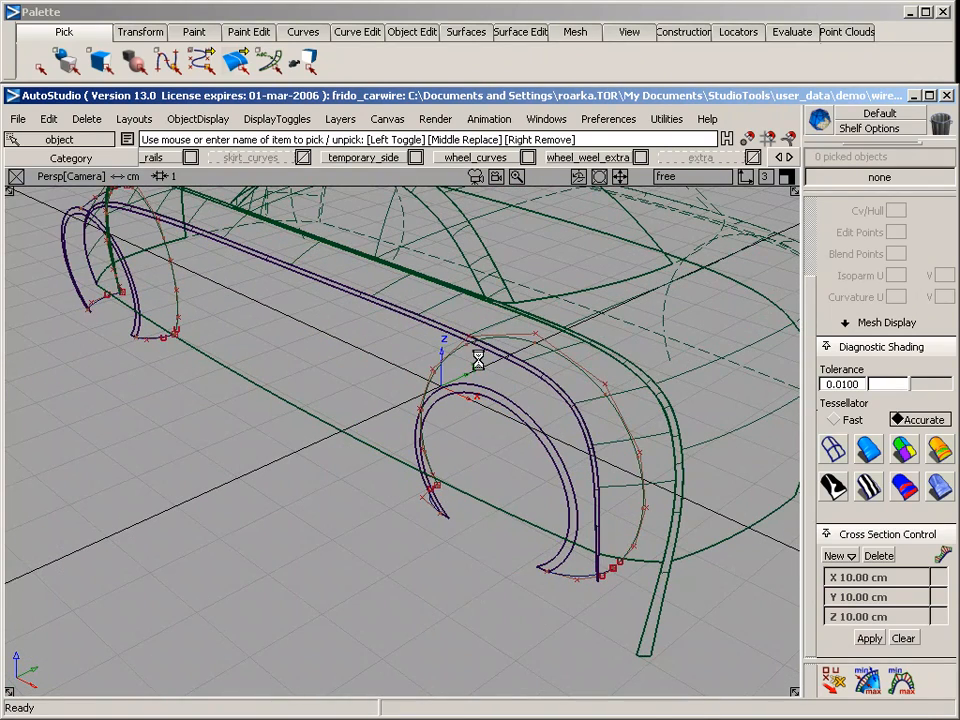
Set up a rail surface with two generation curves and two rail curves
{"action": "left_click", "coordinate": [468, 33]}
{"action": "mouse_move", "coordinate": [523, 150]}
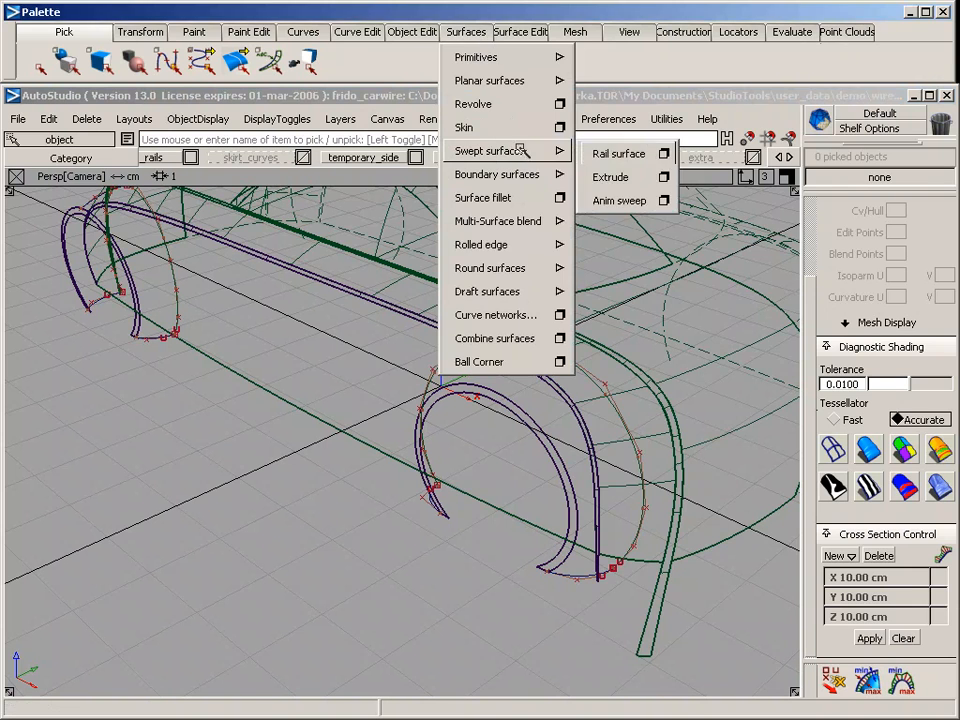
{"action": "left_click", "coordinate": [661, 151]}
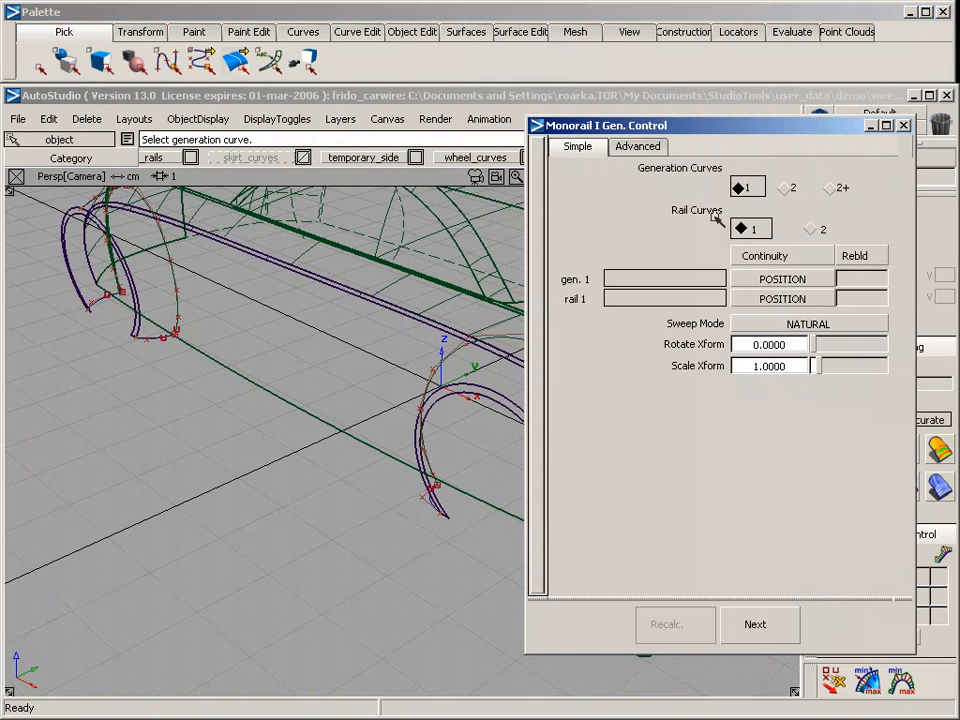
{"action": "left_click", "coordinate": [787, 187]}
{"action": "left_click", "coordinate": [815, 230]}
Build the rear wheel-arch surface from the two short lower curves, along the projected arch curve and the ring's outer edge
{"action": "left_click_drag", "start_coordinate": [330, 420], "coordinate": [229, 360], "text": "alt+shift"}
{"action": "left_click", "coordinate": [224, 412], "text": "alt+shift"}
{"action": "left_click_drag", "start_coordinate": [225, 409], "coordinate": [540, 488], "text": "alt+shift"}
{"action": "left_click_drag", "start_coordinate": [124, 561], "coordinate": [204, 452], "text": "alt+shift"}
{"action": "left_click", "coordinate": [211, 459]}
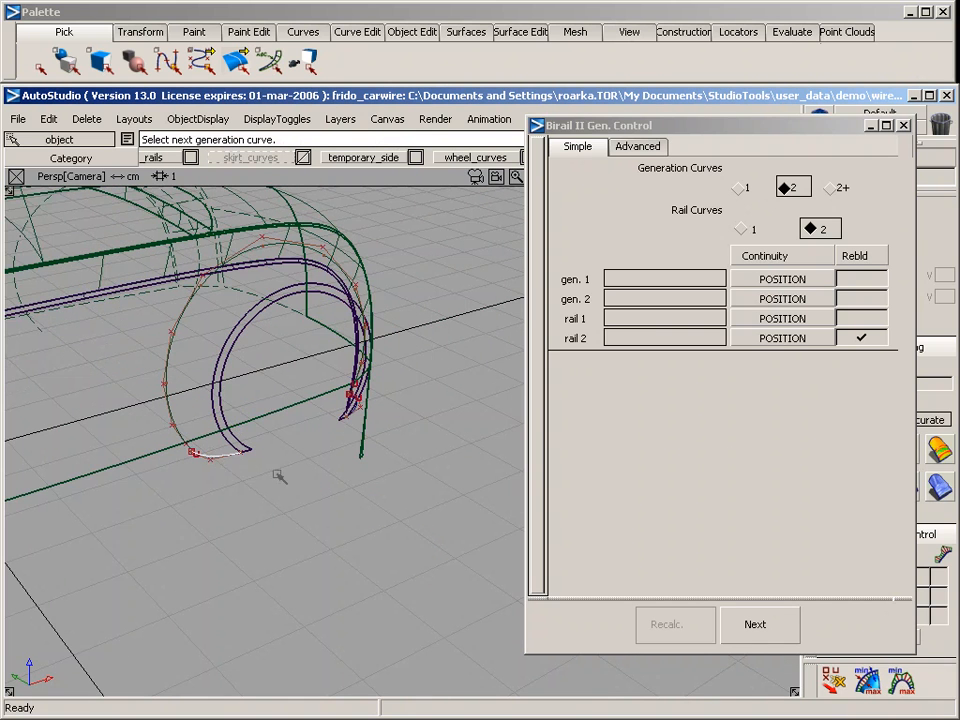
{"action": "left_click_drag", "start_coordinate": [332, 469], "coordinate": [64, 466], "text": "alt+shift"}
{"action": "left_click_drag", "start_coordinate": [520, 548], "coordinate": [330, 493], "text": "alt+shift"}
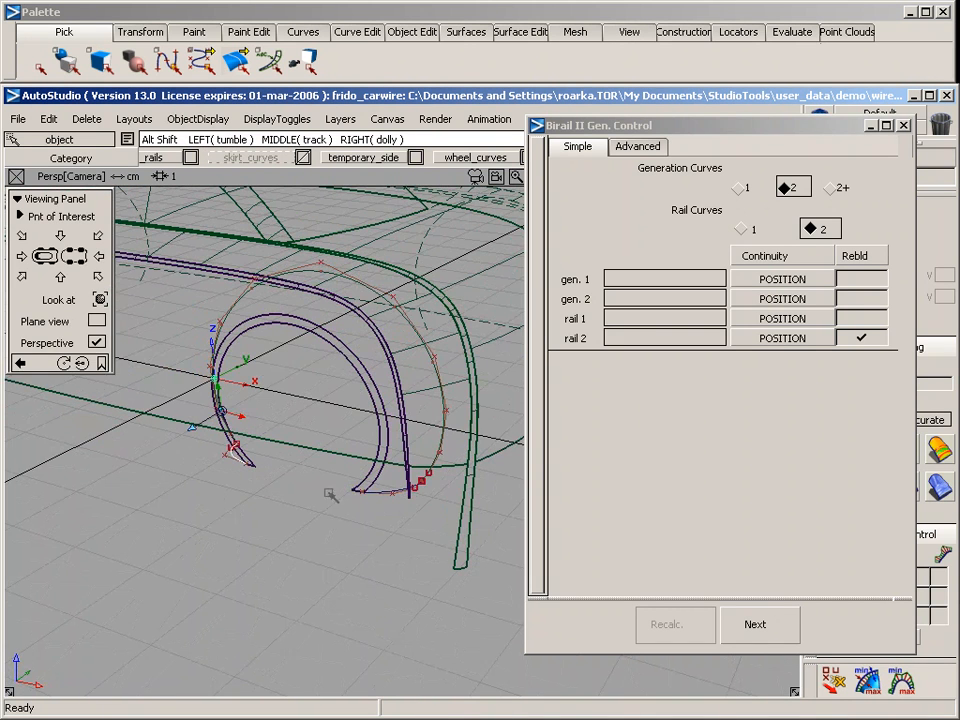
{"action": "left_click", "coordinate": [393, 492]}
{"action": "left_click", "coordinate": [434, 366]}
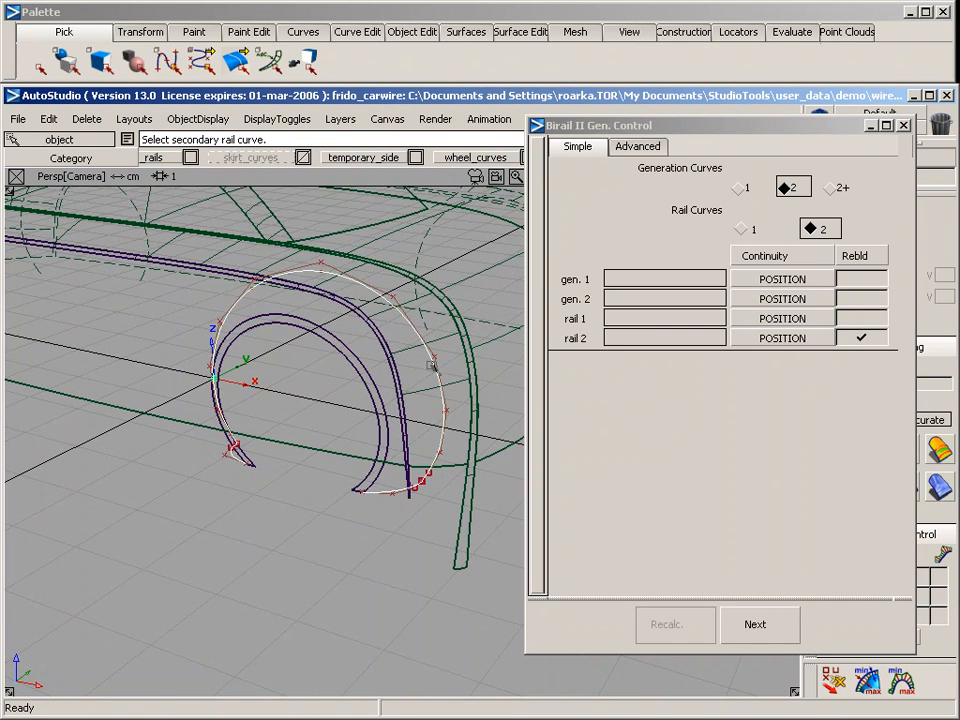
{"action": "left_click", "coordinate": [362, 356]}
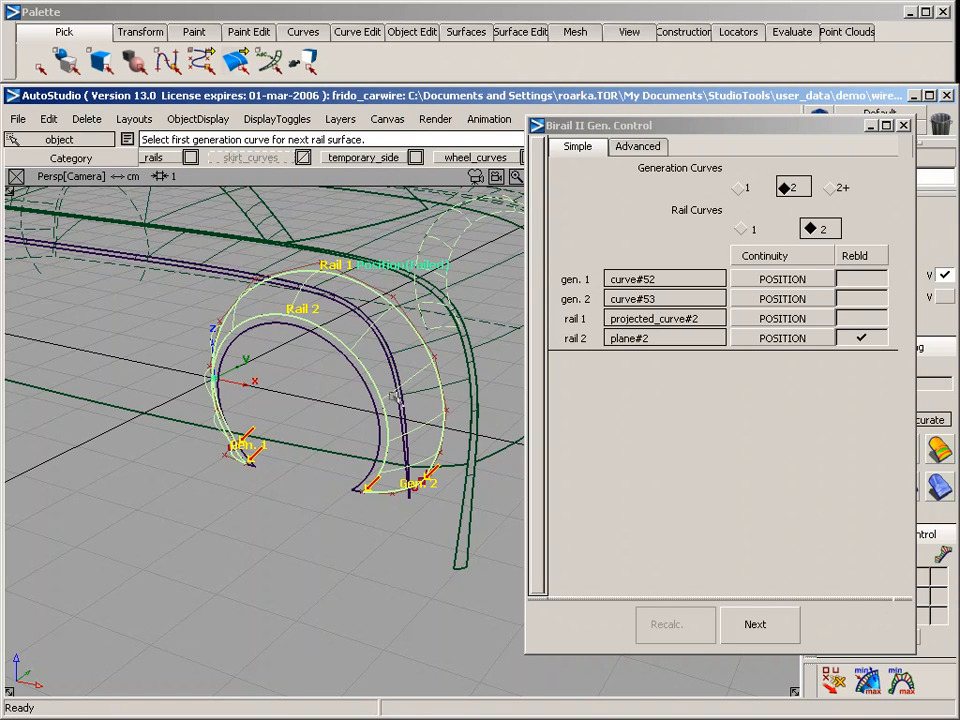
Check the rear wheel-arch surface against the body in shaded display
{"action": "left_click_drag", "start_coordinate": [395, 399], "coordinate": [405, 290], "text": "ctrl+shift"}
{"action": "left_click_drag", "start_coordinate": [492, 372], "coordinate": [215, 371], "text": "alt+shift"}
{"action": "right_click_drag", "start_coordinate": [275, 368], "coordinate": [321, 343], "text": "alt+shift"}
{"action": "mouse_move", "coordinate": [321, 343]}
{"action": "left_mouse_down", "text": "alt+shift"}
{"action": "mouse_move", "coordinate": [223, 420]}
{"action": "mouse_move", "coordinate": [85, 337]}
{"action": "mouse_move", "coordinate": [364, 299]}
{"action": "mouse_move", "coordinate": [290, 310]}
{"action": "mouse_move", "coordinate": [246, 283]}
{"action": "mouse_move", "coordinate": [334, 300]}
{"action": "mouse_move", "coordinate": [626, 530]}
{"action": "mouse_move", "coordinate": [648, 608]}
{"action": "left_mouse_up", "text": "alt+shift"}
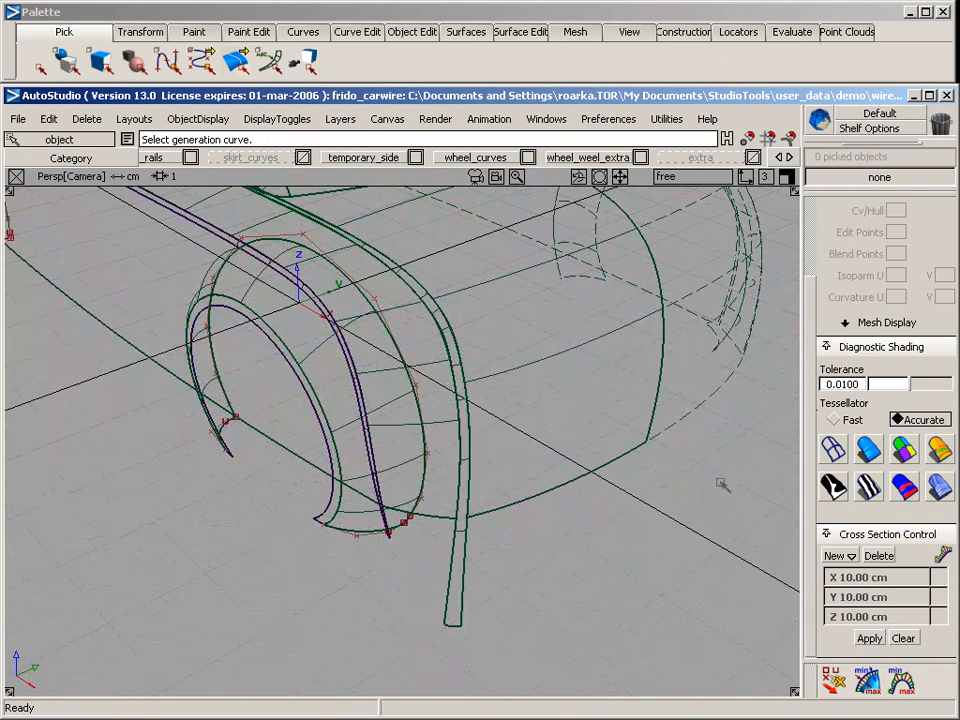
{"action": "left_click", "coordinate": [903, 450]}
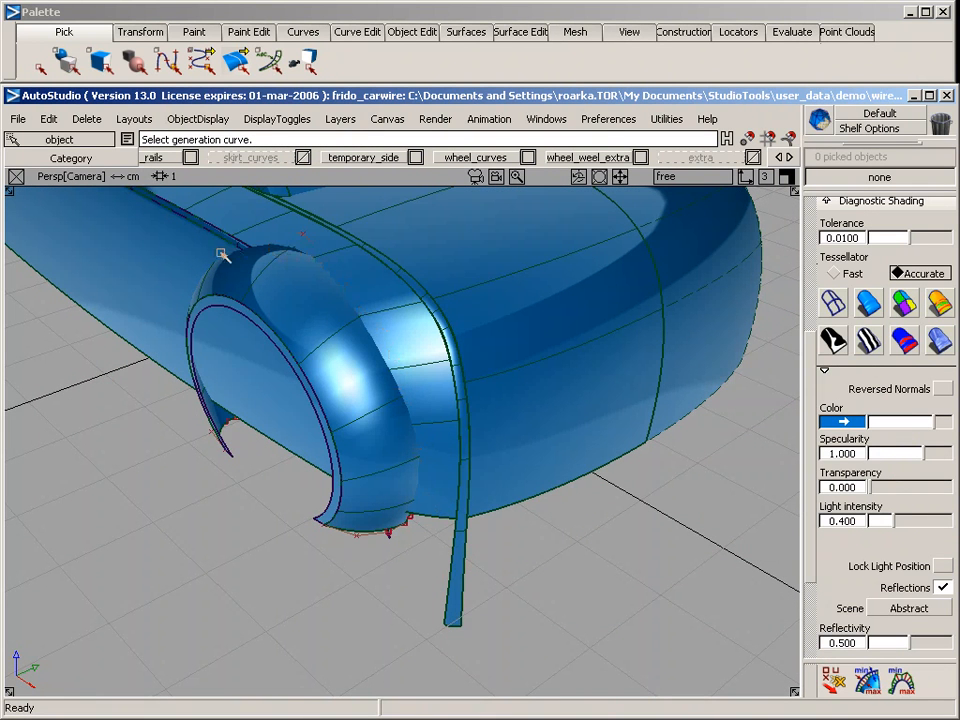
{"action": "left_click", "coordinate": [833, 302]}
Build the front wheel-arch rail surface from its two short lower curves, along the projected arch curve and the ring's outer edge
{"action": "left_click_drag", "start_coordinate": [193, 456], "coordinate": [515, 467], "text": "alt+shift"}
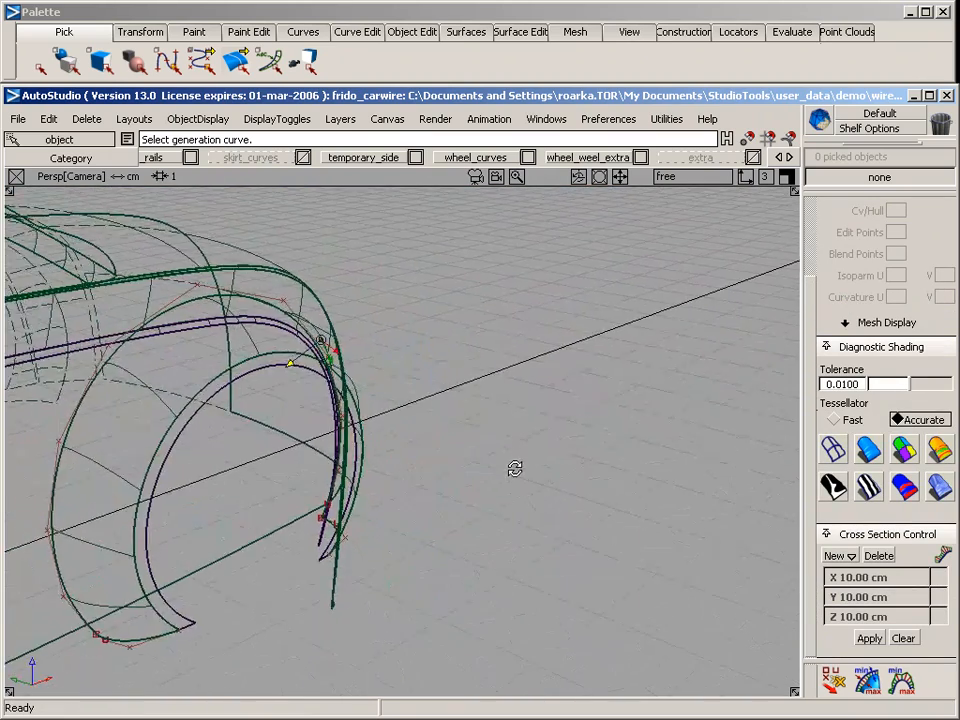
{"action": "right_click_drag", "start_coordinate": [515, 467], "coordinate": [391, 519], "text": "alt+shift"}
{"action": "mouse_move", "coordinate": [391, 519]}
{"action": "middle_mouse_down", "text": "alt+shift"}
{"action": "mouse_move", "coordinate": [322, 503]}
{"action": "mouse_move", "coordinate": [430, 491]}
{"action": "middle_mouse_up", "text": "alt+shift"}
{"action": "mouse_move", "coordinate": [54, 587]}
{"action": "middle_mouse_down", "text": "alt+shift"}
{"action": "mouse_move", "coordinate": [398, 482]}
{"action": "mouse_move", "coordinate": [412, 466]}
{"action": "middle_mouse_up", "text": "alt+shift"}
{"action": "middle_click_drag", "start_coordinate": [347, 444], "coordinate": [397, 506], "text": "alt+shift"}
{"action": "left_click_drag", "start_coordinate": [397, 507], "coordinate": [439, 500], "text": "alt+shift"}
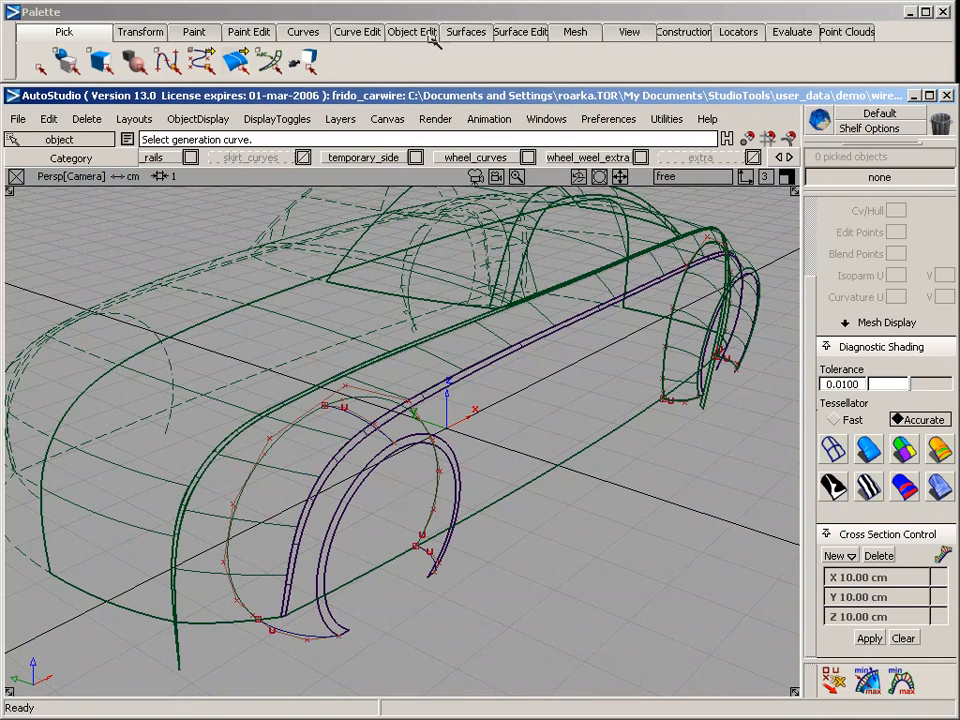
{"action": "left_click", "coordinate": [466, 31]}
{"action": "mouse_move", "coordinate": [505, 150]}
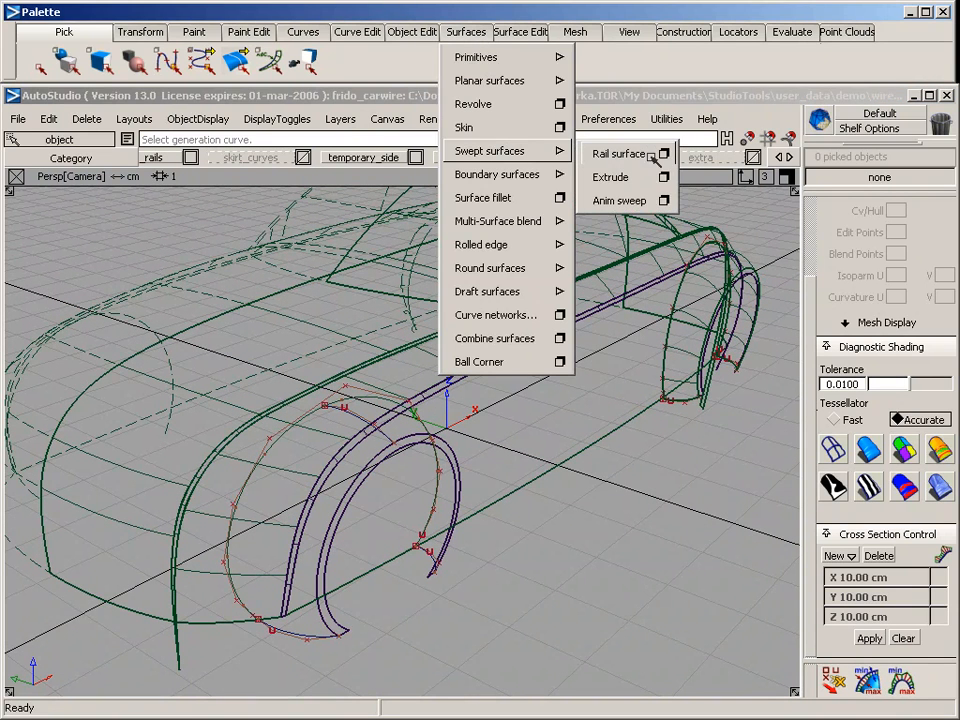
{"action": "left_click", "coordinate": [664, 152]}
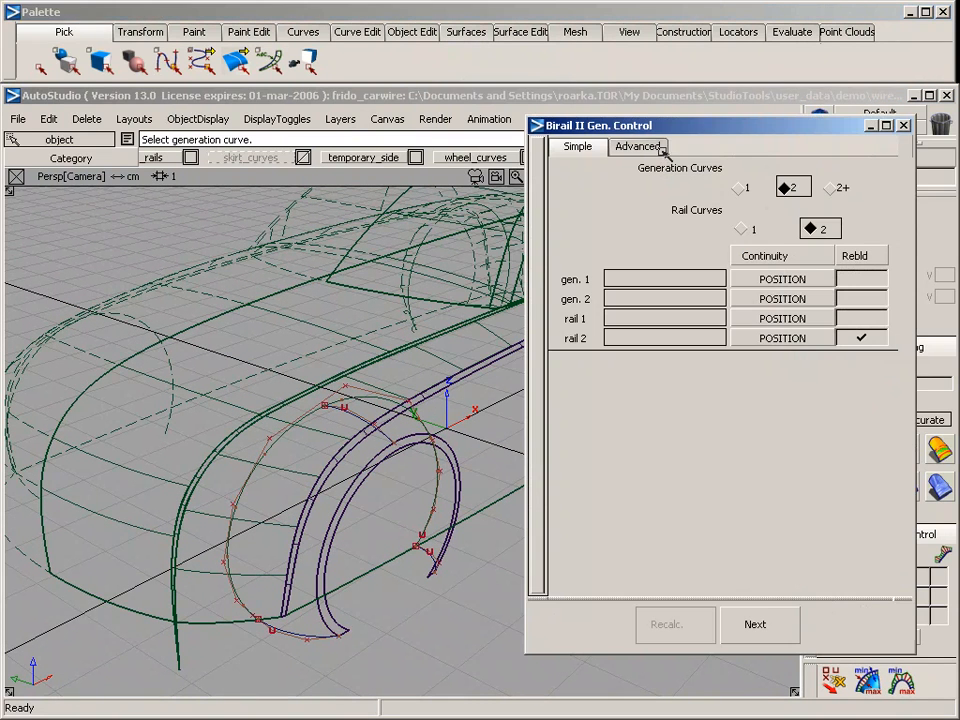
{"action": "left_click", "coordinate": [433, 566]}
{"action": "left_click", "coordinate": [304, 635]}
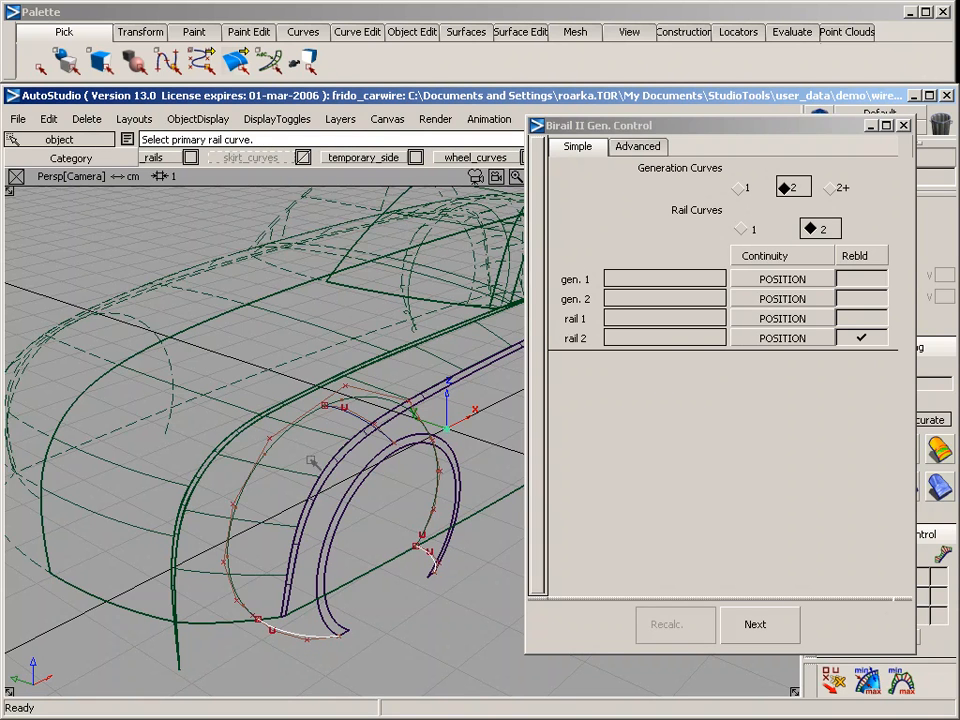
{"action": "left_click", "coordinate": [277, 443]}
{"action": "left_click", "coordinate": [352, 486]}
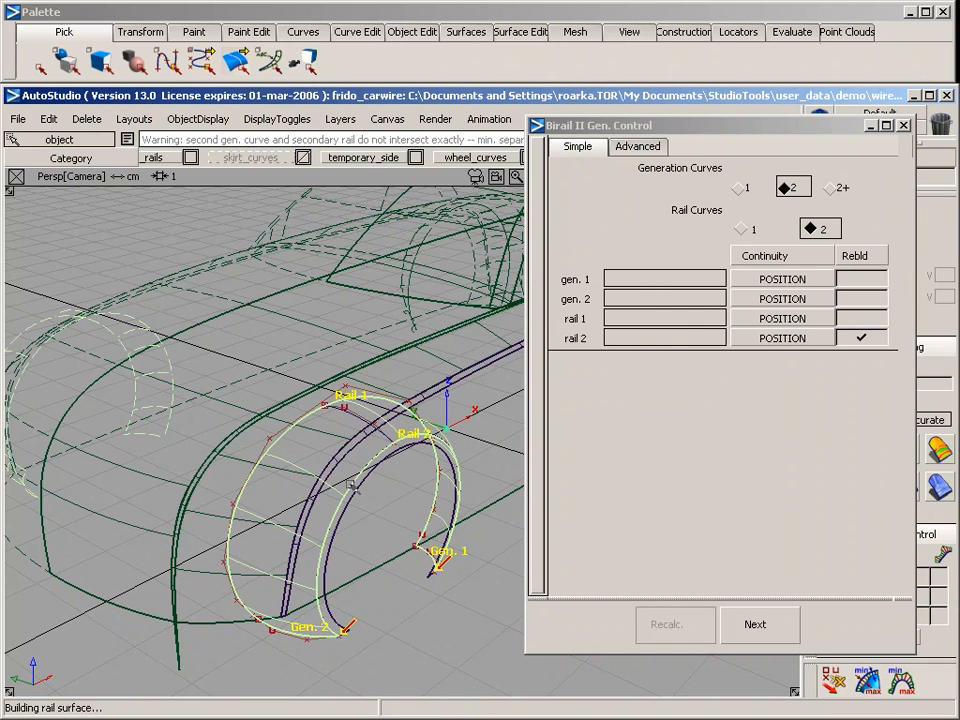
{"action": "left_click_drag", "start_coordinate": [437, 556], "coordinate": [340, 640], "text": "alt+shift"}
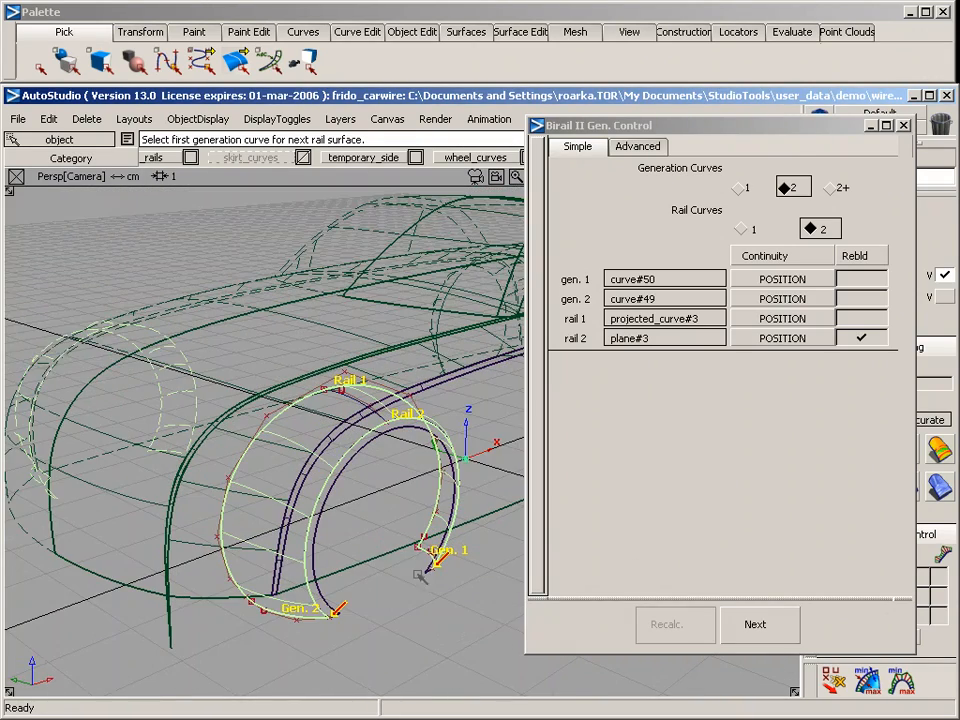
{"action": "left_click", "coordinate": [903, 125]}
Inspect the front wheel-arch surface in shaded display, focusing on where it meets the body side and fender
{"action": "left_click_drag", "start_coordinate": [430, 358], "coordinate": [555, 485], "text": "alt+shift"}
{"action": "middle_click_drag", "start_coordinate": [555, 485], "coordinate": [587, 424], "text": "alt+shift"}
{"action": "left_click_drag", "start_coordinate": [477, 527], "coordinate": [476, 490], "text": "ctrl+shift"}
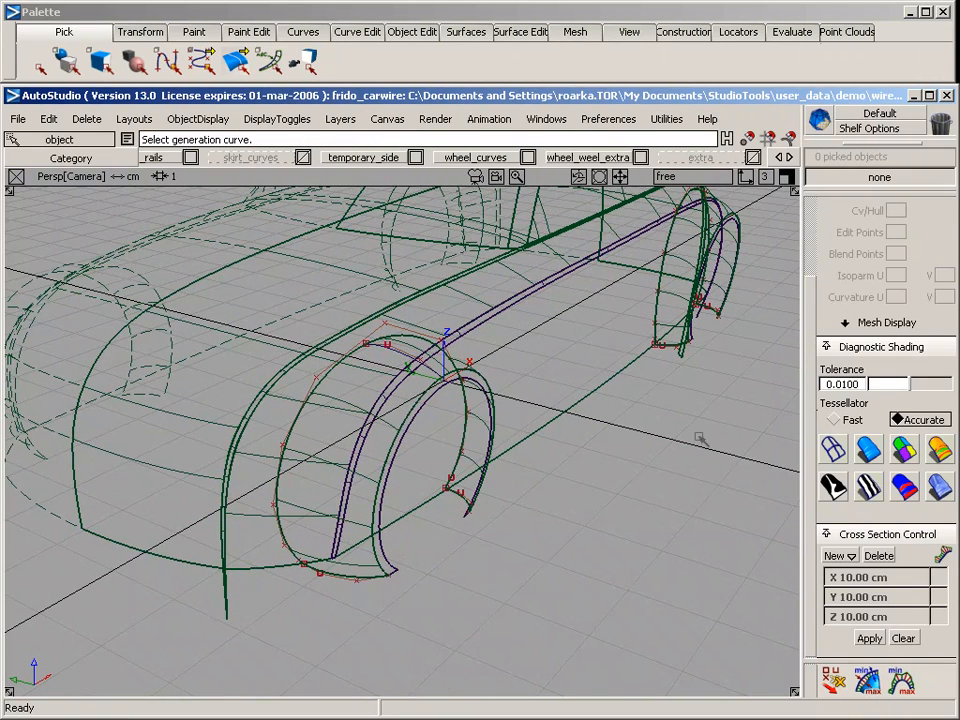
{"action": "left_click", "coordinate": [869, 449]}
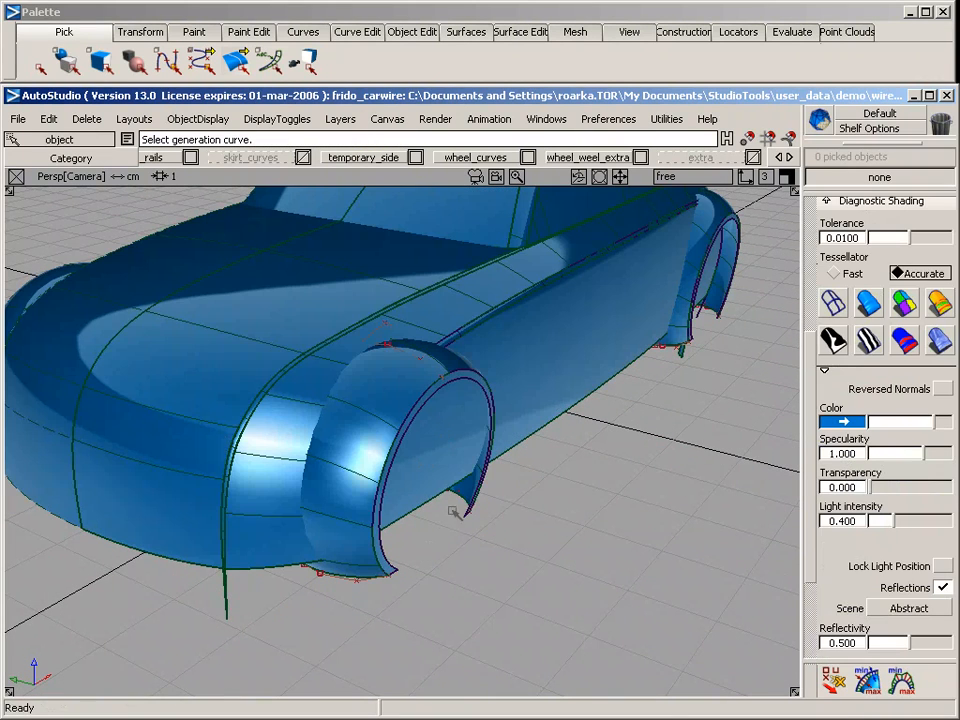
{"action": "left_click_drag", "start_coordinate": [355, 570], "coordinate": [355, 540], "text": "alt+shift"}
{"action": "left_click", "coordinate": [833, 303]}
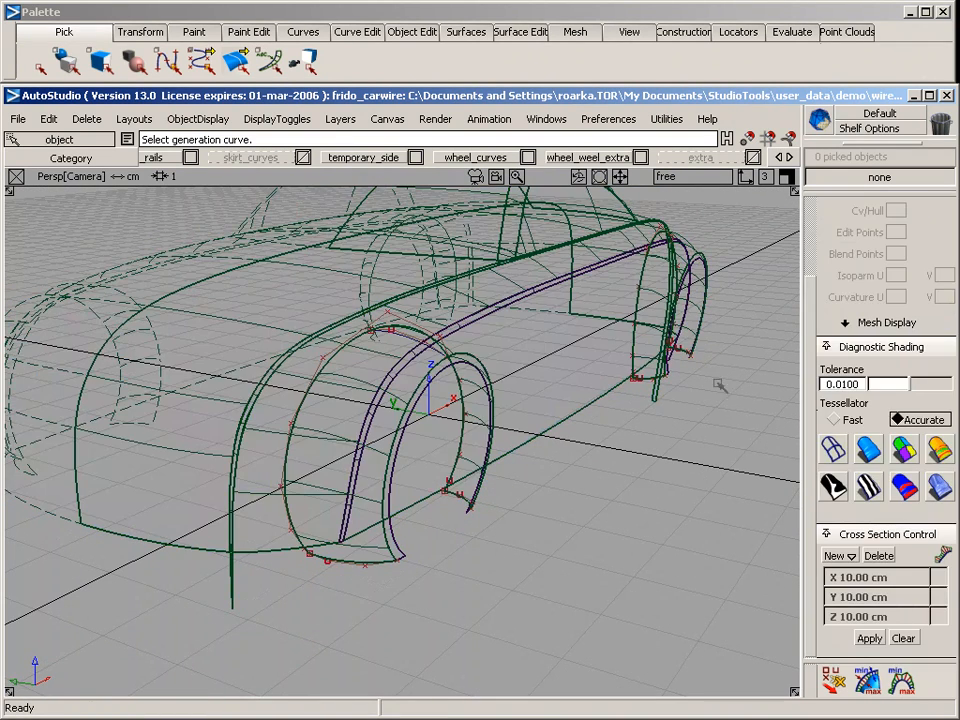
{"action": "left_click", "coordinate": [868, 449]}
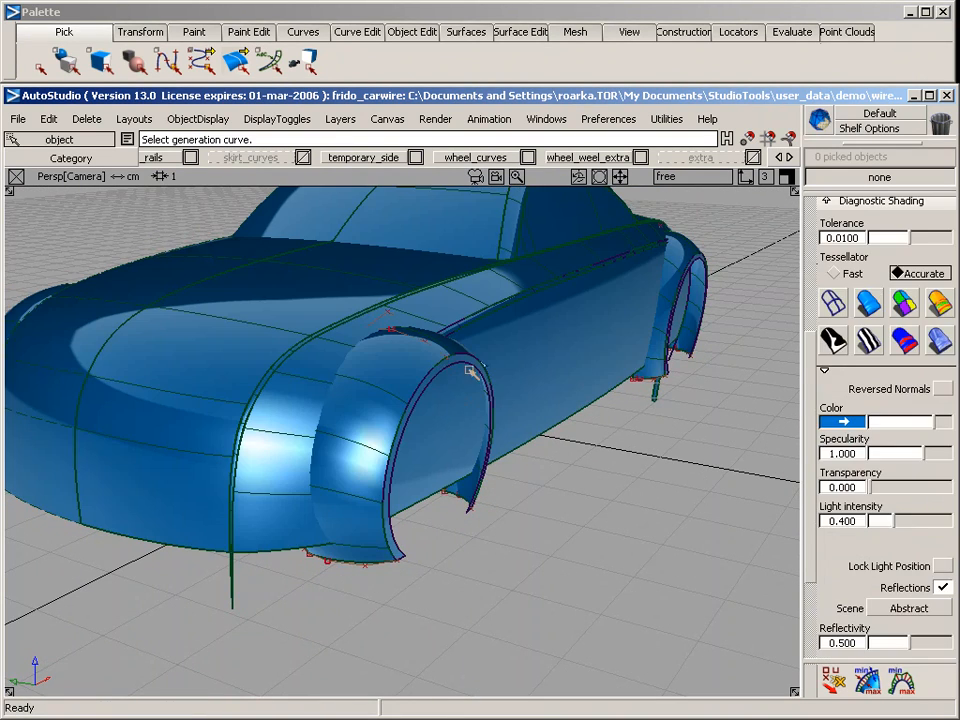
{"action": "right_click_drag", "start_coordinate": [454, 280], "coordinate": [540, 542], "text": "alt+shift"}
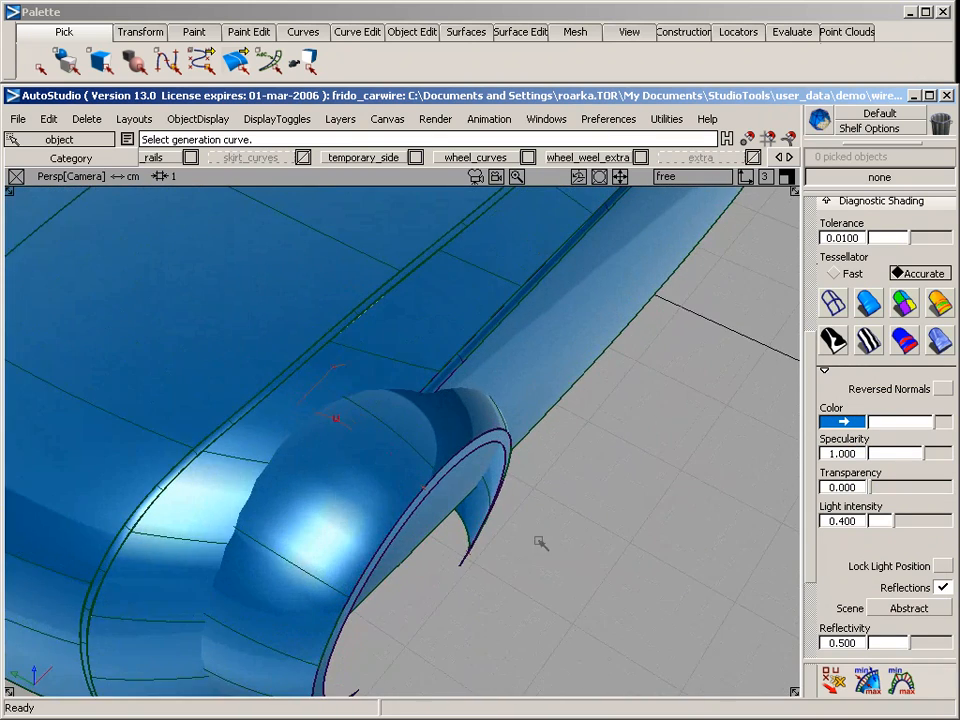
{"action": "middle_click_drag", "start_coordinate": [459, 582], "coordinate": [563, 470], "text": "alt+shift"}
{"action": "right_click_drag", "start_coordinate": [505, 560], "coordinate": [527, 544], "text": "alt+shift"}
{"action": "left_click_drag", "start_coordinate": [499, 575], "coordinate": [585, 365], "text": "alt+shift"}
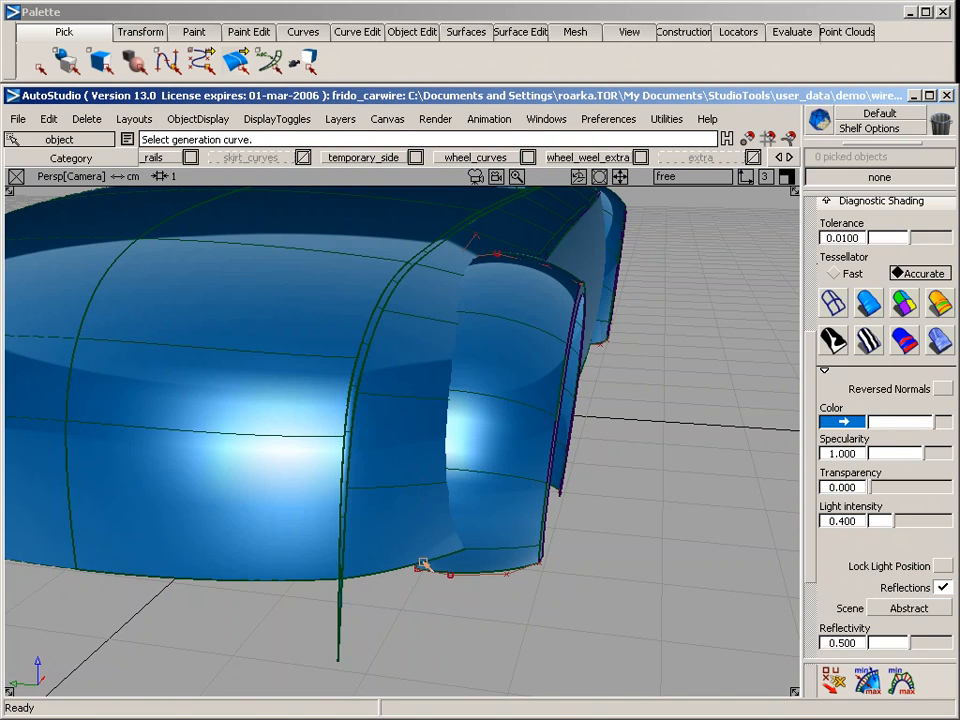
Switch to wireframe display and detach the front wheel-arch surface across its width, just forward of the arch's top
{"action": "left_click_drag", "start_coordinate": [649, 529], "coordinate": [258, 464], "text": "alt+shift"}
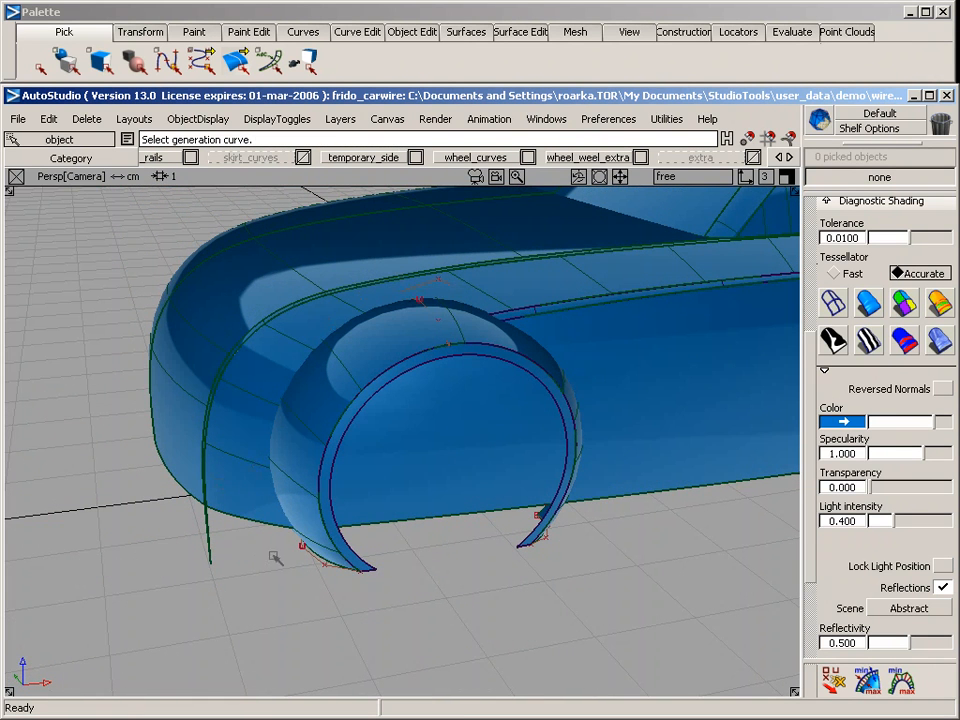
{"action": "left_click", "coordinate": [834, 309]}
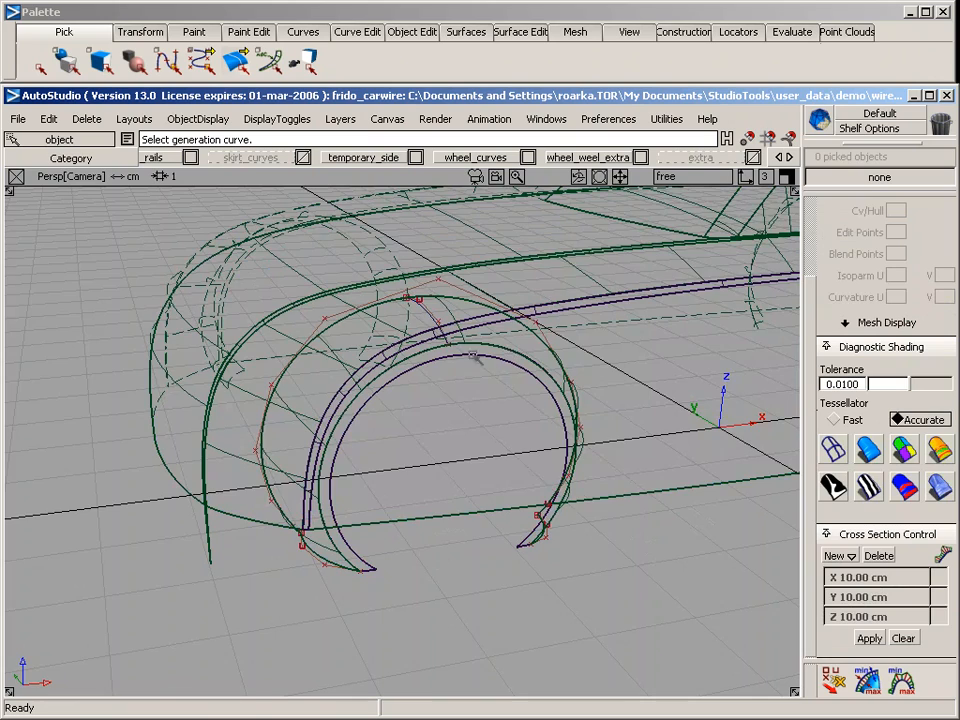
{"action": "mouse_move", "coordinate": [426, 435]}
{"action": "left_mouse_down", "text": "alt+shift"}
{"action": "mouse_move", "coordinate": [499, 636]}
{"action": "mouse_move", "coordinate": [483, 513]}
{"action": "mouse_move", "coordinate": [489, 559]}
{"action": "mouse_move", "coordinate": [499, 557]}
{"action": "mouse_move", "coordinate": [469, 430]}
{"action": "left_mouse_up", "text": "alt+shift"}
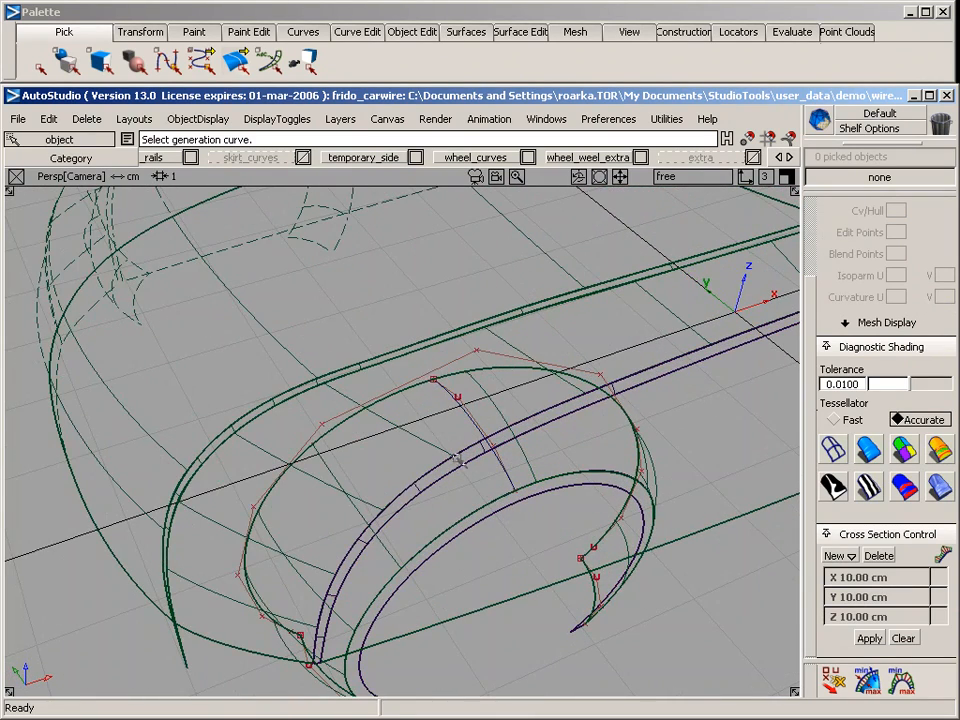
{"action": "left_click", "coordinate": [410, 31]}
{"action": "mouse_move", "coordinate": [493, 58]}
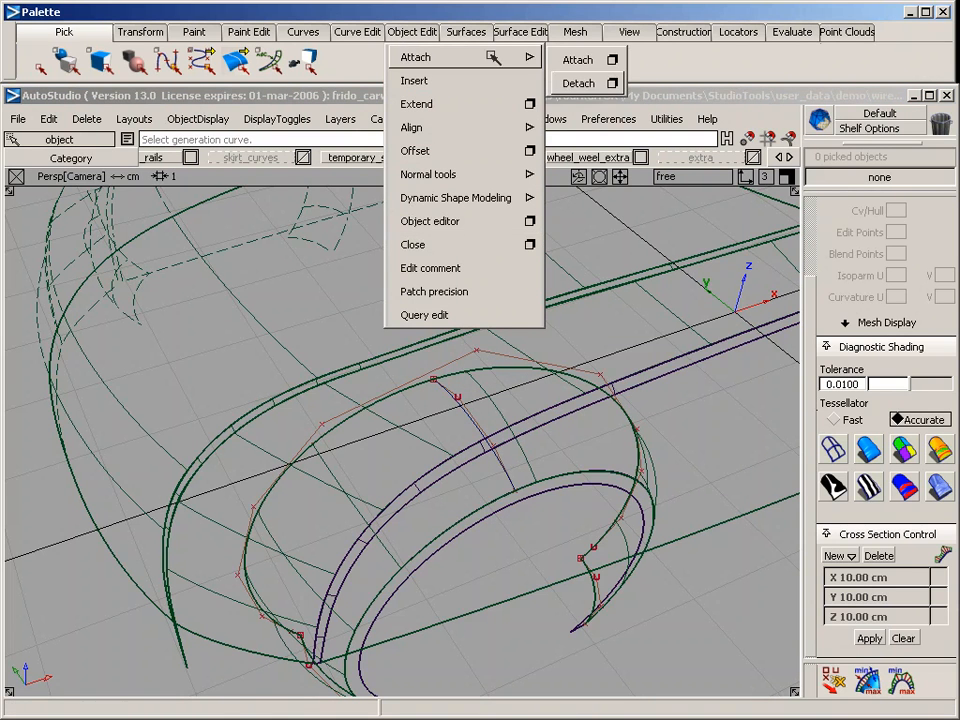
{"action": "left_click", "coordinate": [580, 84]}
{"action": "left_click", "coordinate": [498, 408]}
{"action": "key", "text": "Return"}
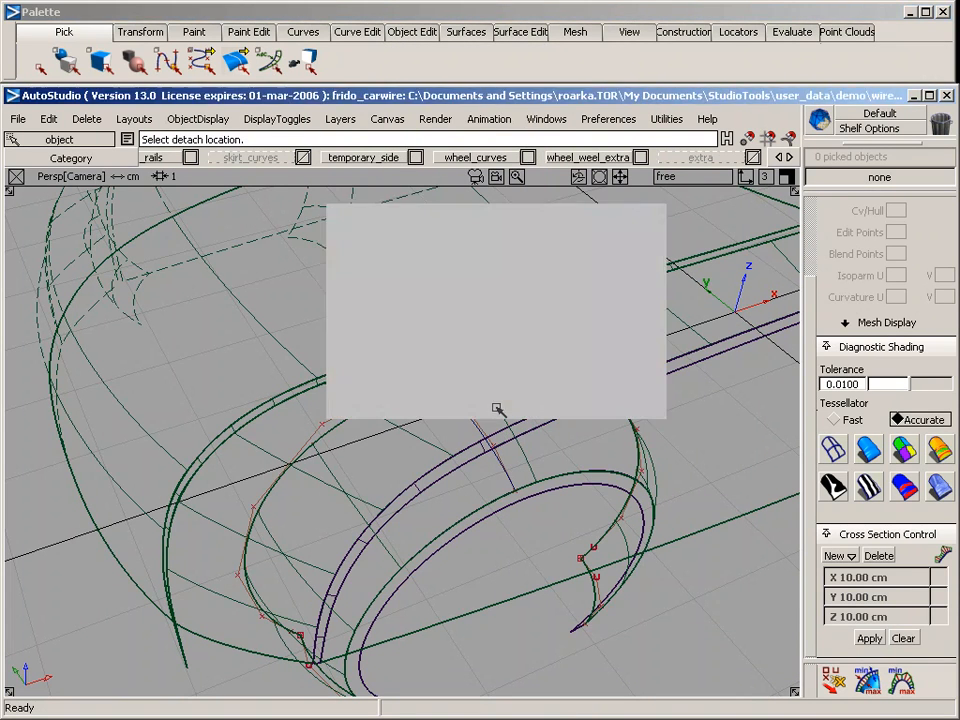
{"action": "mouse_move", "coordinate": [498, 408]}
{"action": "left_mouse_down"}
{"action": "mouse_move", "coordinate": [440, 427]}
{"action": "mouse_move", "coordinate": [449, 427]}
{"action": "left_mouse_up"}
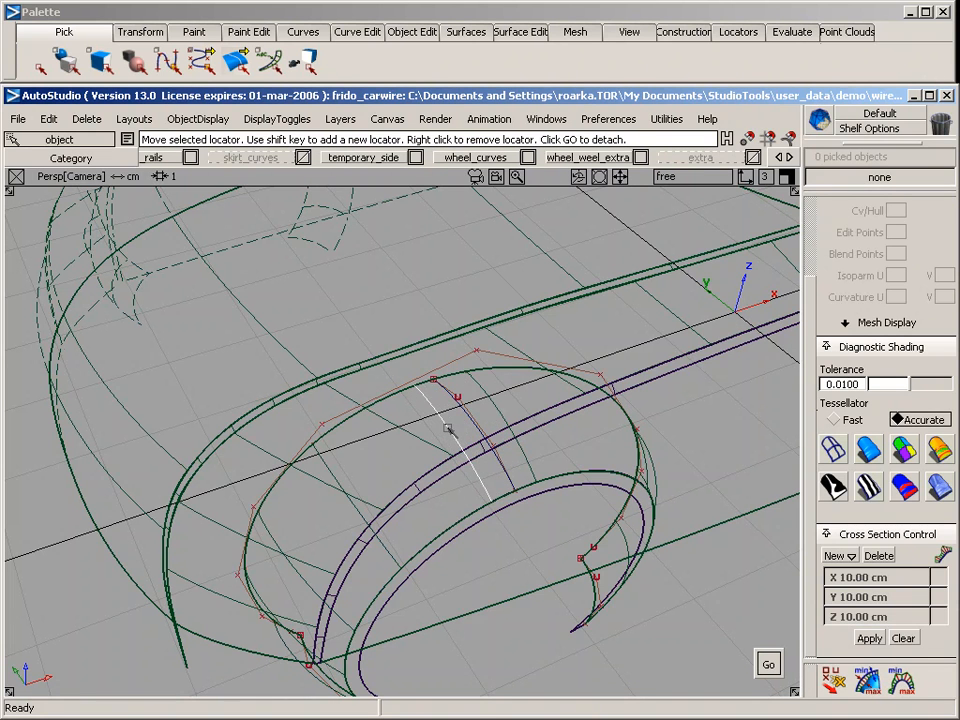
{"action": "key", "text": "space"}
{"action": "left_click_drag", "start_coordinate": [453, 493], "coordinate": [453, 383], "text": "ctrl+shift"}
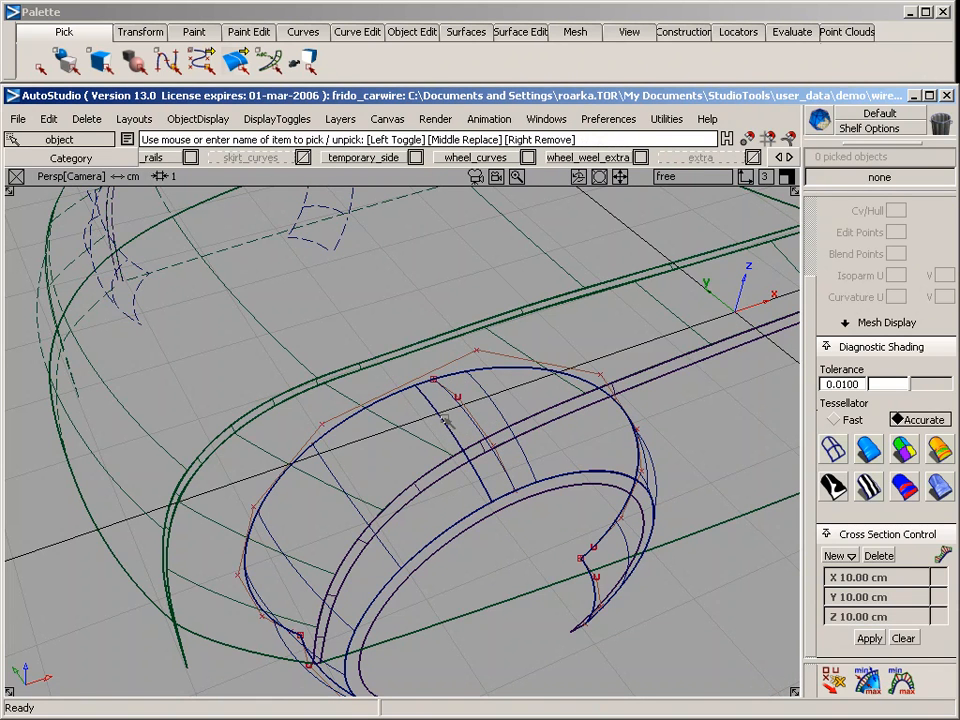
Delete the forward piece of the detached front wheel-arch surface
{"action": "left_click", "coordinate": [494, 409]}
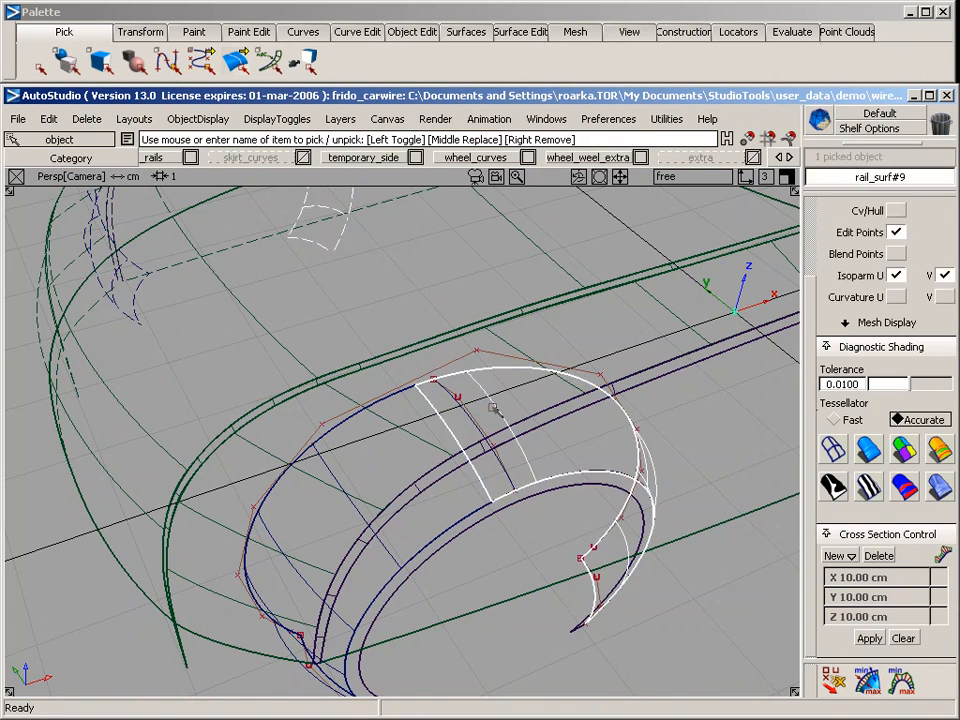
{"action": "left_click", "coordinate": [437, 424]}
{"action": "left_click", "coordinate": [470, 429]}
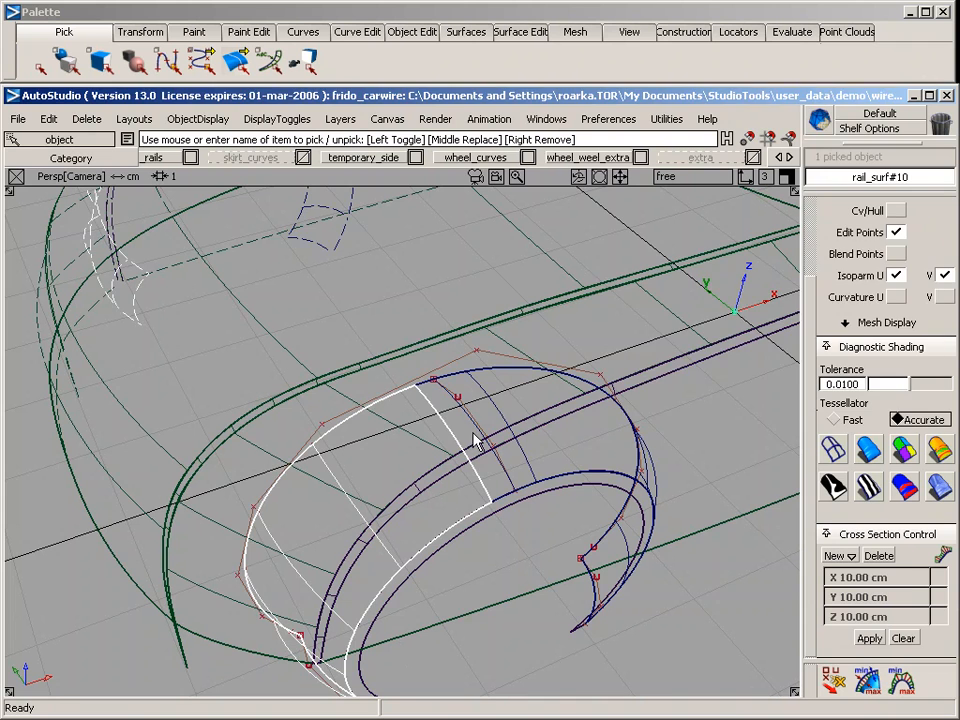
{"action": "key", "text": "Delete"}
{"action": "key", "text": "Return"}
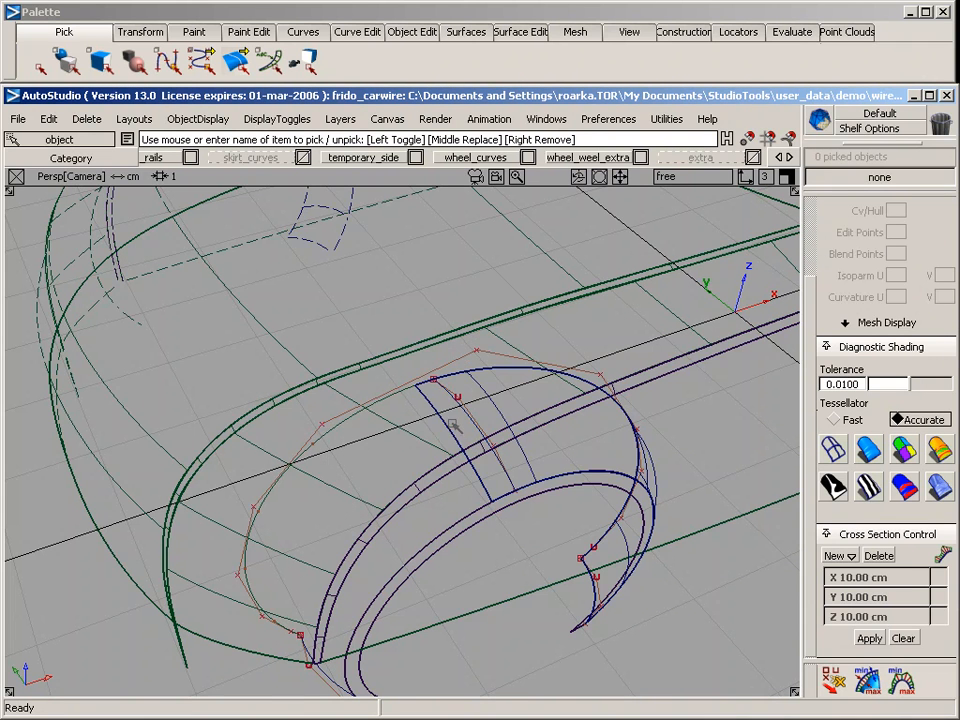
Intersect the remaining piece of the front wheel-arch surface with the body side surface
{"action": "left_click", "coordinate": [423, 407]}
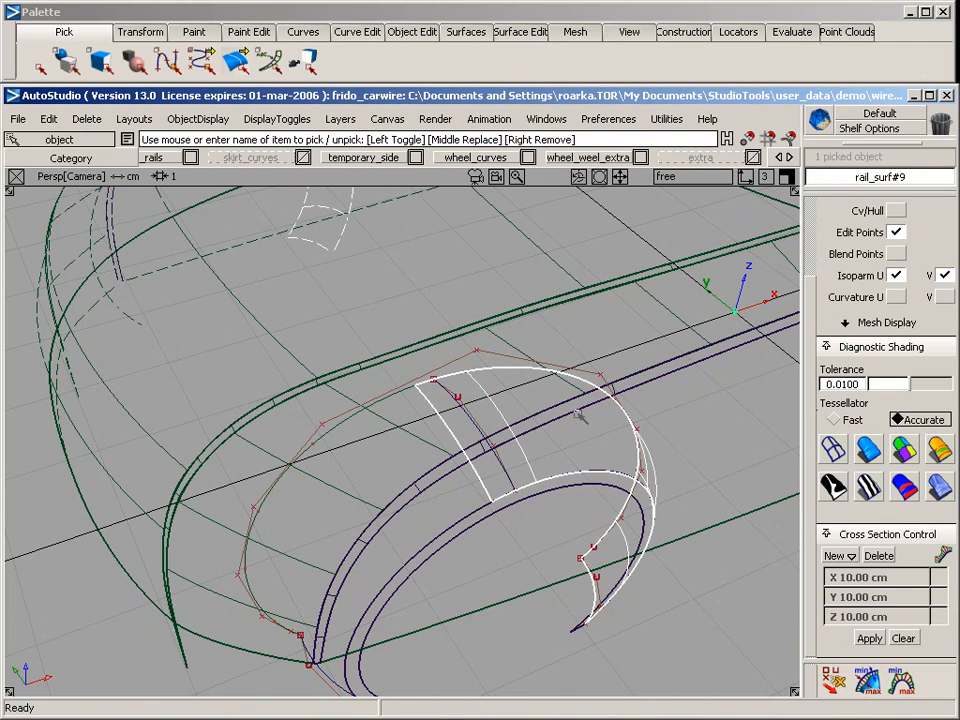
{"action": "left_click", "coordinate": [507, 32]}
{"action": "mouse_move", "coordinate": [600, 60]}
{"action": "left_click", "coordinate": [700, 166]}
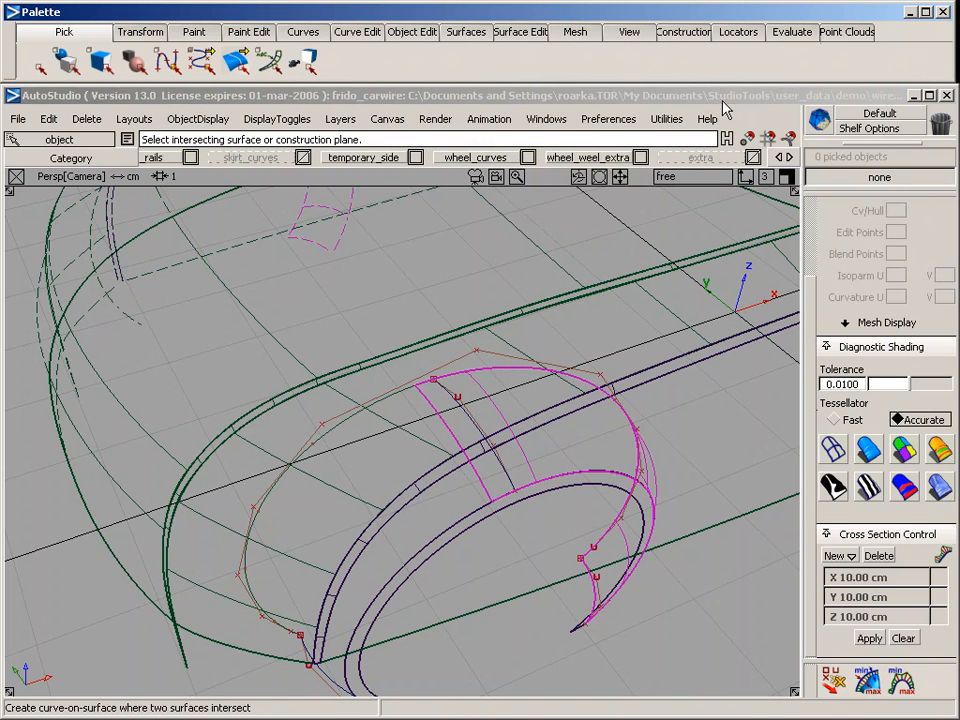
{"action": "left_click", "coordinate": [388, 424]}
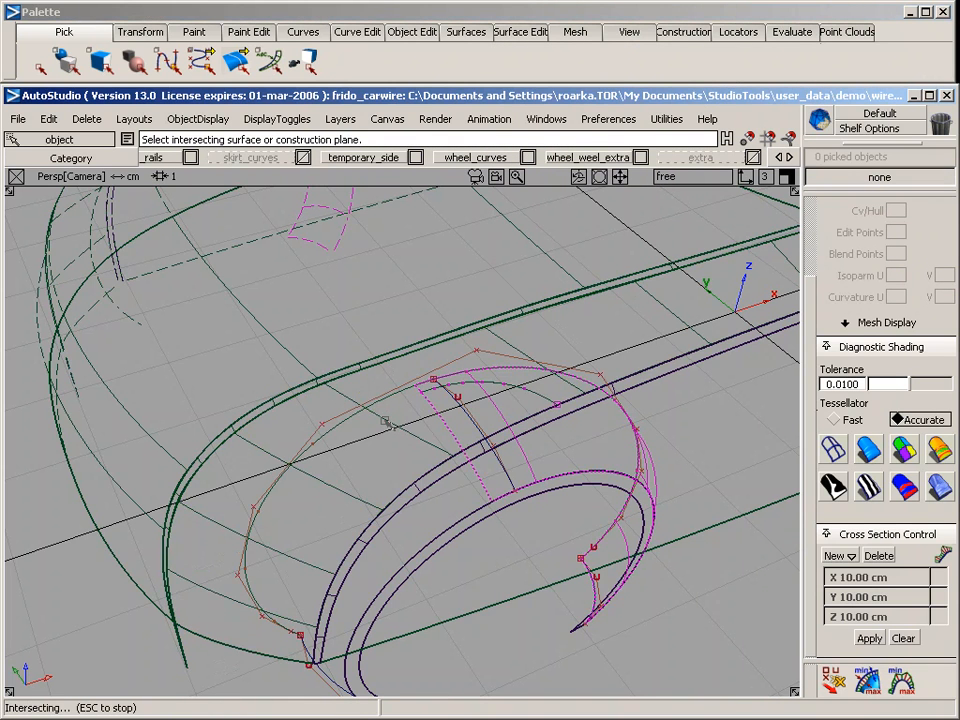
Examine the intersection curve where it ends at the detached arch edge, and the lower front end of the arch opening
{"action": "left_click_drag", "start_coordinate": [424, 531], "coordinate": [425, 396], "text": "ctrl+shift"}
{"action": "key", "text": "alt+shift"}
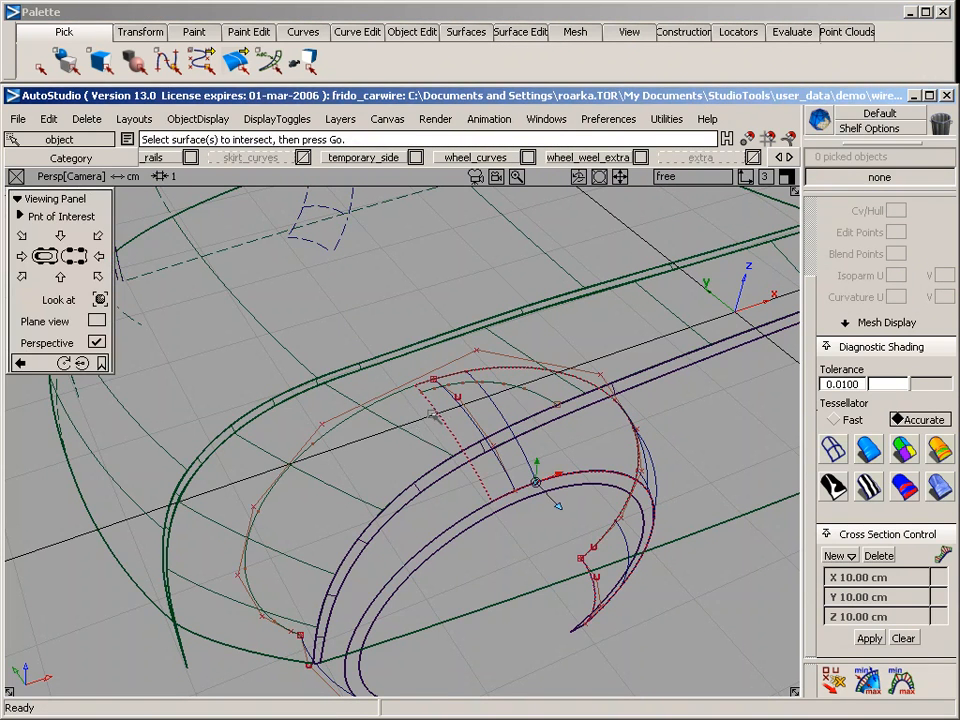
{"action": "right_click_drag", "start_coordinate": [432, 414], "coordinate": [437, 371], "text": "alt+shift"}
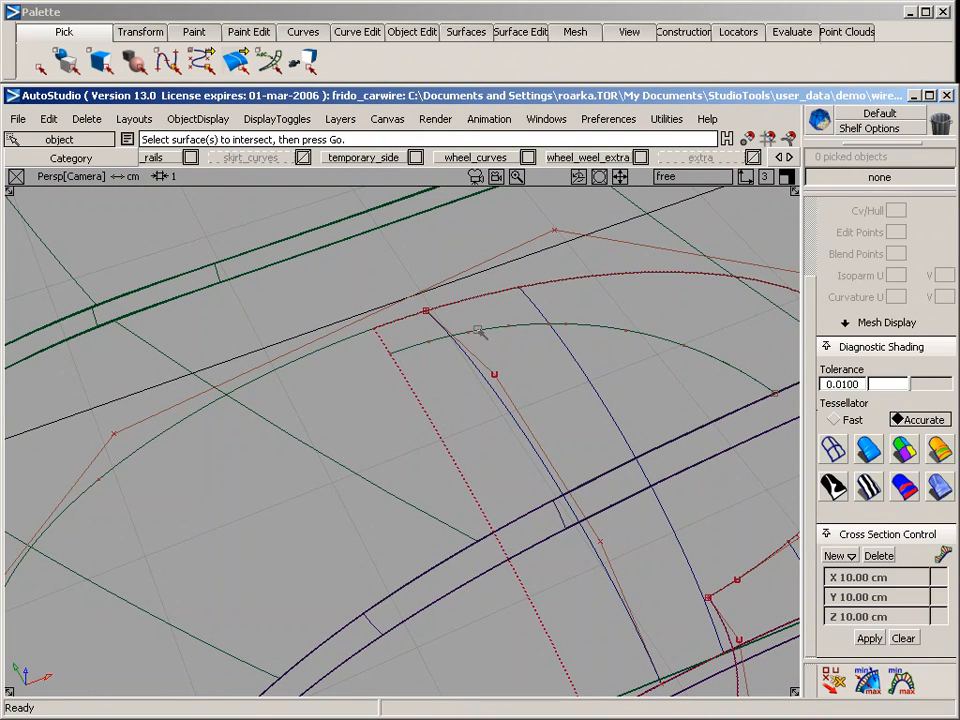
{"action": "left_click_drag", "start_coordinate": [284, 473], "coordinate": [630, 232], "text": "alt+shift"}
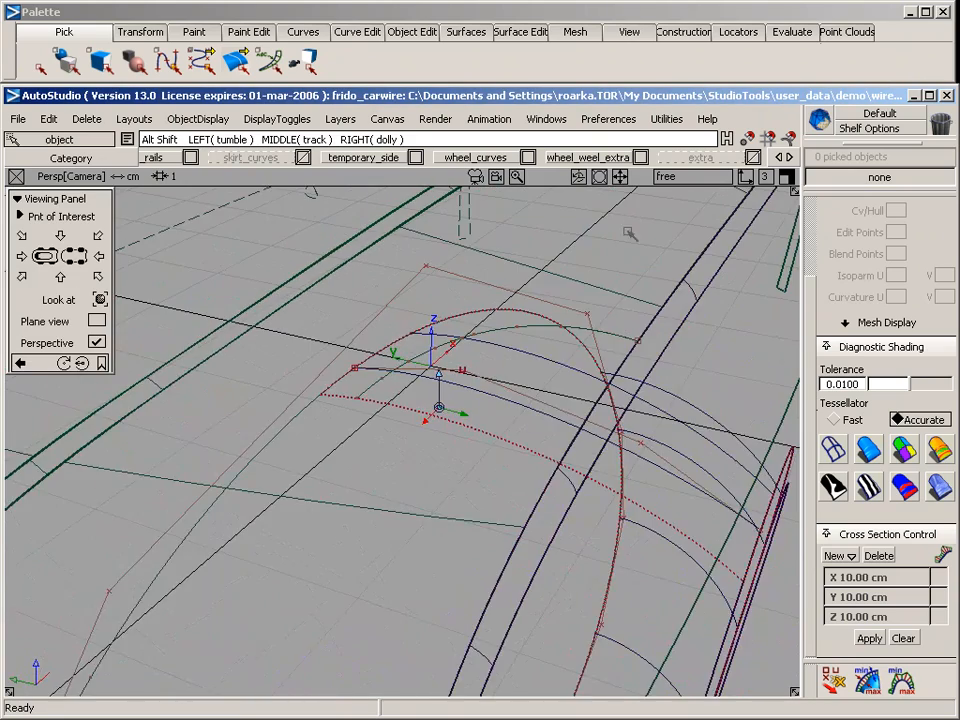
{"action": "right_click_drag", "start_coordinate": [504, 488], "coordinate": [475, 515], "text": "alt+shift"}
{"action": "left_click_drag", "start_coordinate": [475, 515], "coordinate": [490, 268], "text": "alt+shift"}
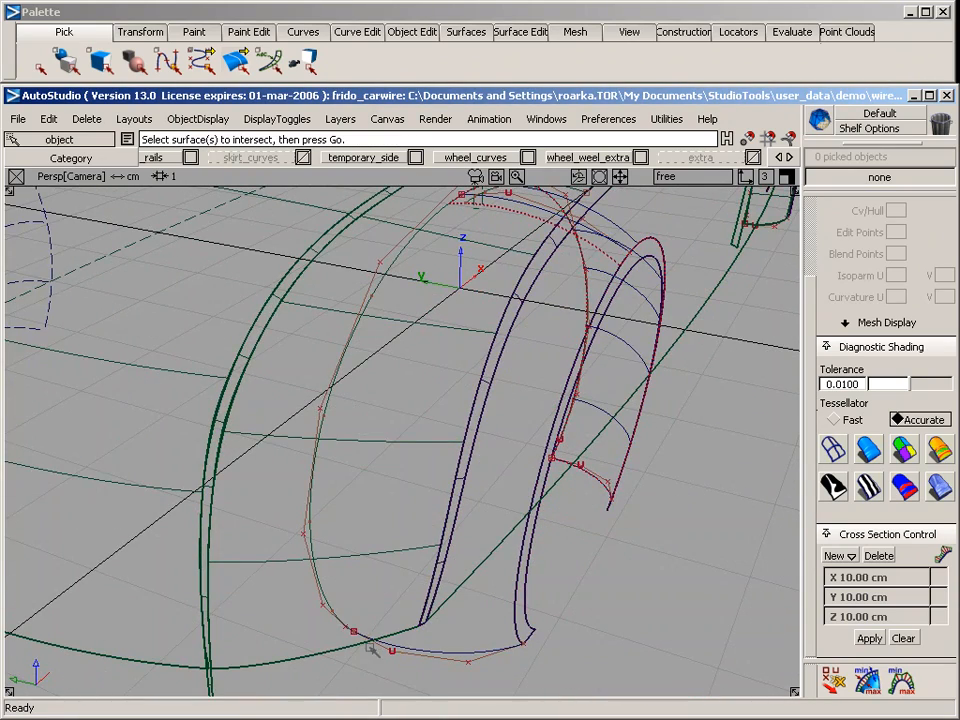
{"action": "left_click_drag", "start_coordinate": [424, 429], "coordinate": [280, 622], "text": "alt+shift"}
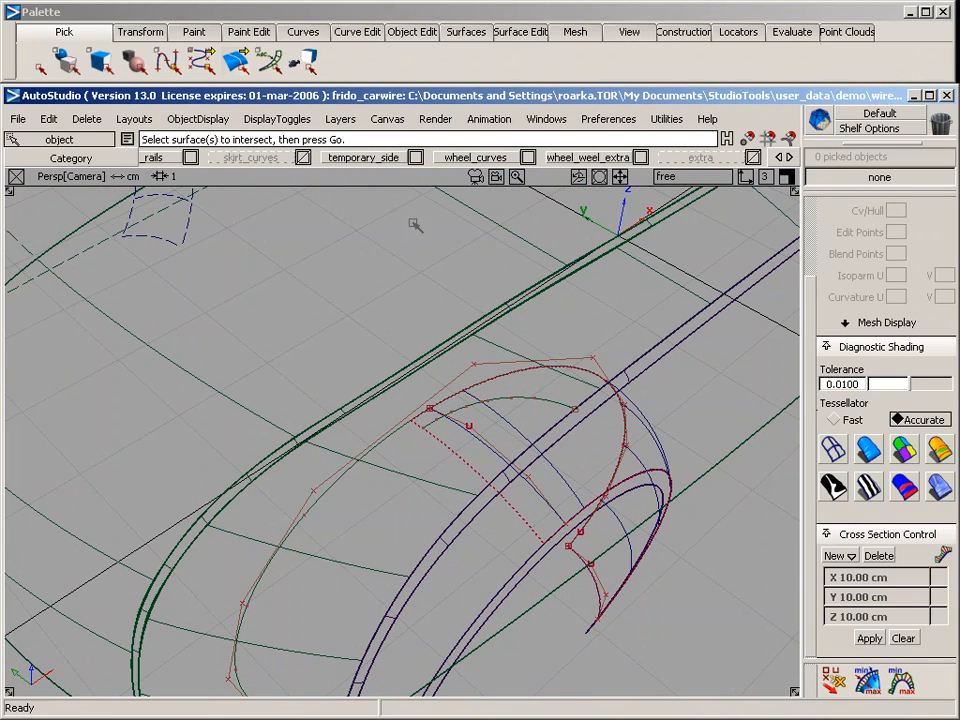
Start a CV curve at the intersection curve's end on the detached arch edge, placing the second CV just below it in the back view
{"action": "left_click", "coordinate": [303, 31]}
{"action": "mouse_move", "coordinate": [413, 80]}
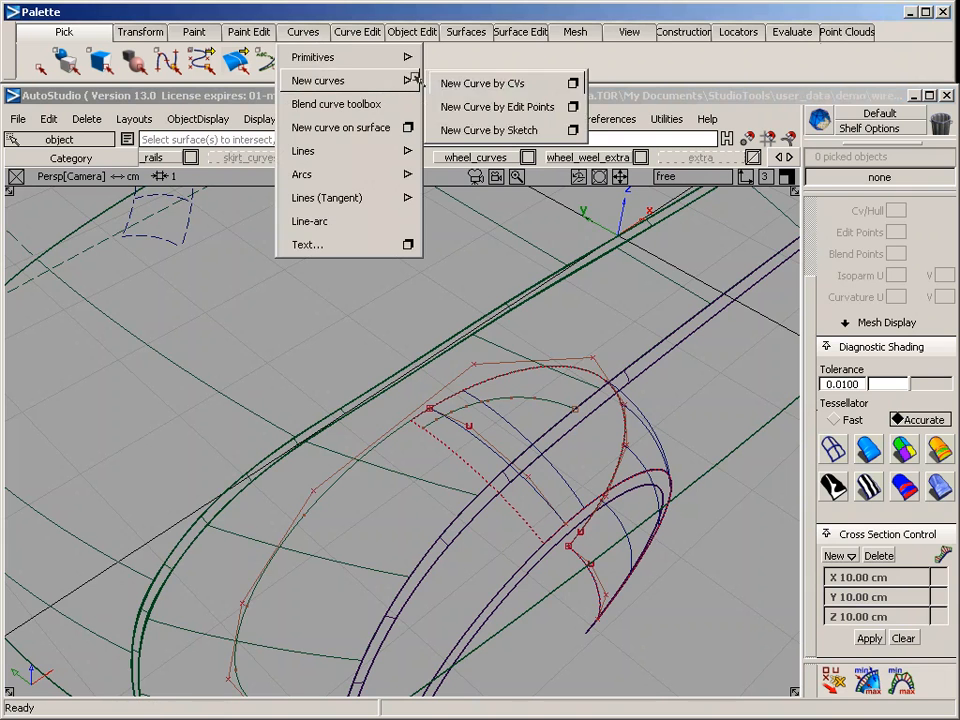
{"action": "left_click", "coordinate": [470, 83]}
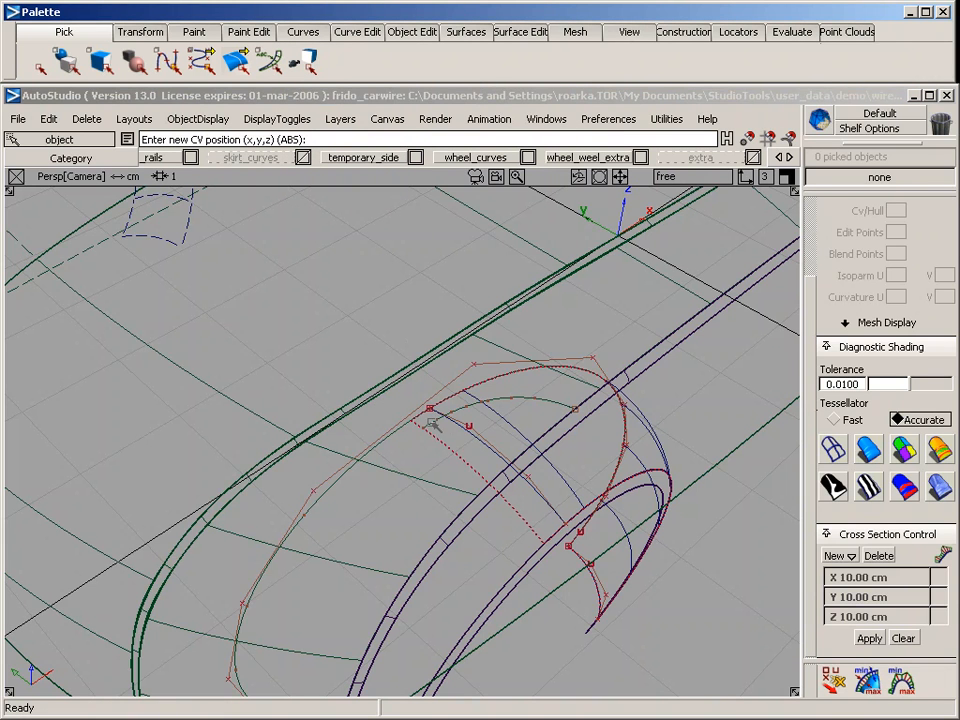
{"action": "left_click", "coordinate": [428, 425]}
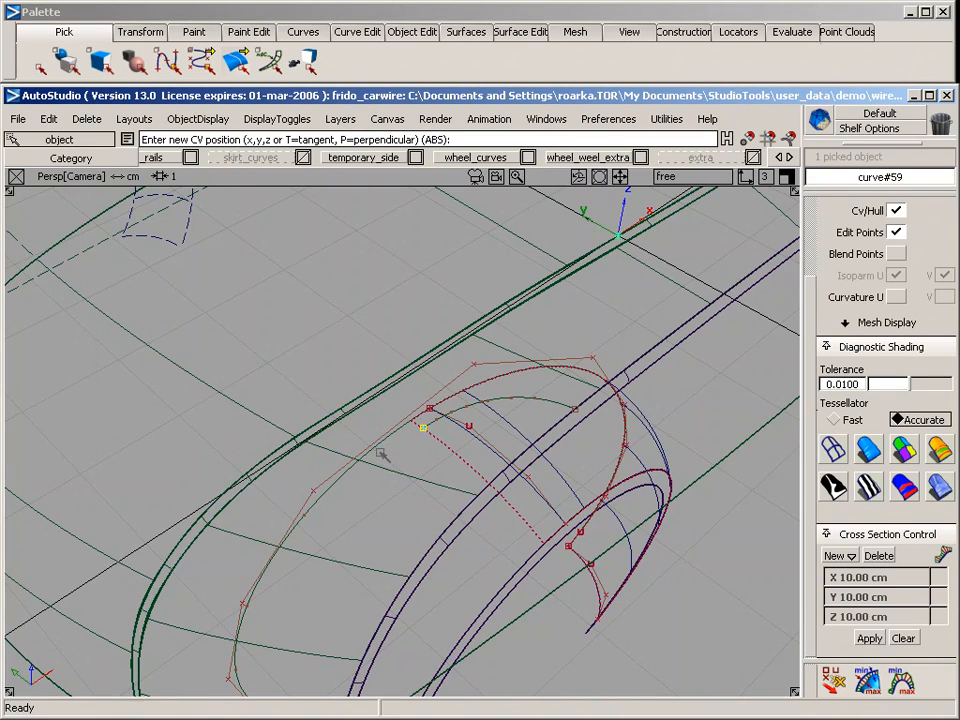
{"action": "key", "text": "F7"}
{"action": "right_click_drag", "start_coordinate": [392, 484], "coordinate": [700, 507], "text": "alt+shift"}
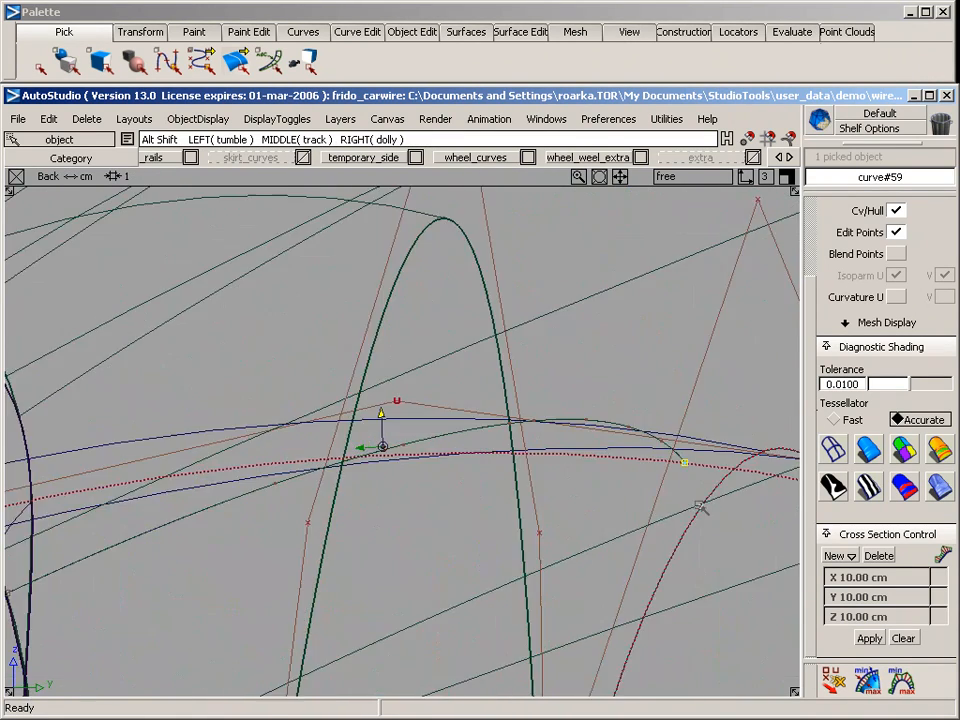
{"action": "middle_click_drag", "start_coordinate": [701, 507], "coordinate": [283, 349], "text": "alt+shift"}
{"action": "right_click_drag", "start_coordinate": [283, 349], "coordinate": [410, 348], "text": "alt+shift"}
{"action": "middle_click_drag", "start_coordinate": [410, 348], "coordinate": [322, 318], "text": "alt+shift"}
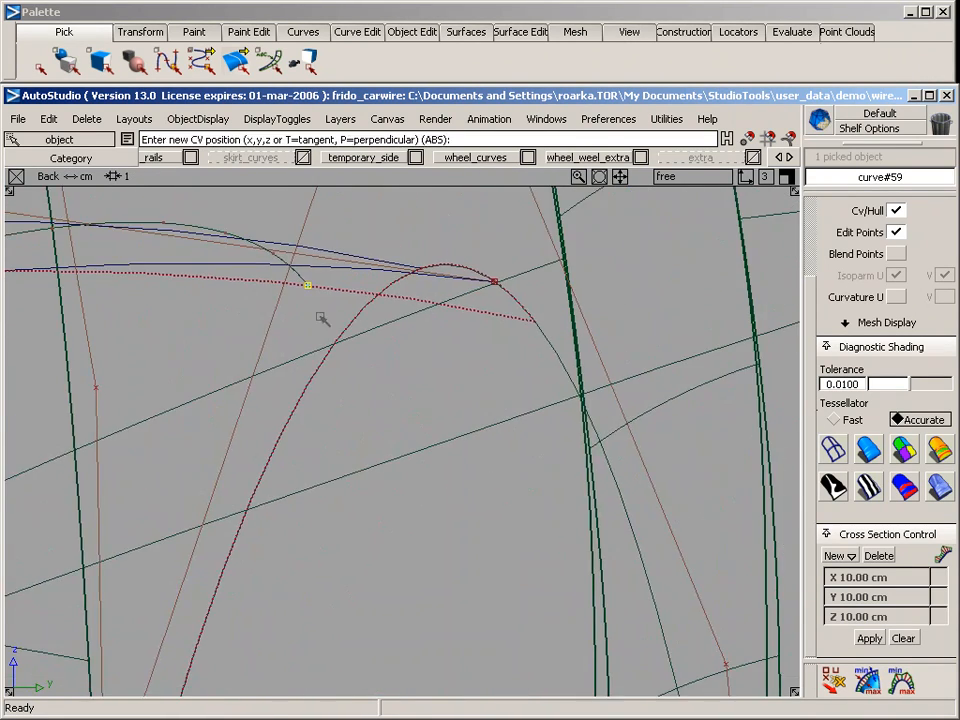
{"action": "mouse_move", "coordinate": [305, 290]}
{"action": "left_mouse_down"}
{"action": "mouse_move", "coordinate": [291, 261]}
{"action": "mouse_move", "coordinate": [261, 246]}
{"action": "mouse_move", "coordinate": [312, 295]}
{"action": "left_mouse_up"}
{"action": "left_click", "coordinate": [319, 311]}
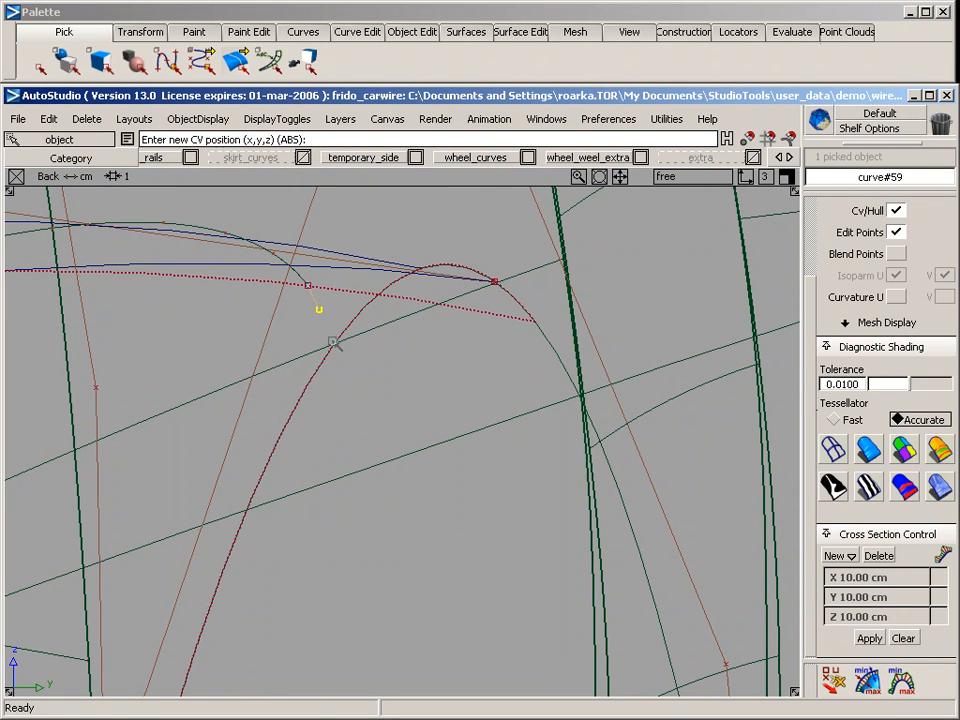
Extend the new curve with CVs running nearly straight down to just below the wheel arch's lower end
{"action": "left_click_drag", "start_coordinate": [354, 414], "coordinate": [364, 304], "text": "alt+shift"}
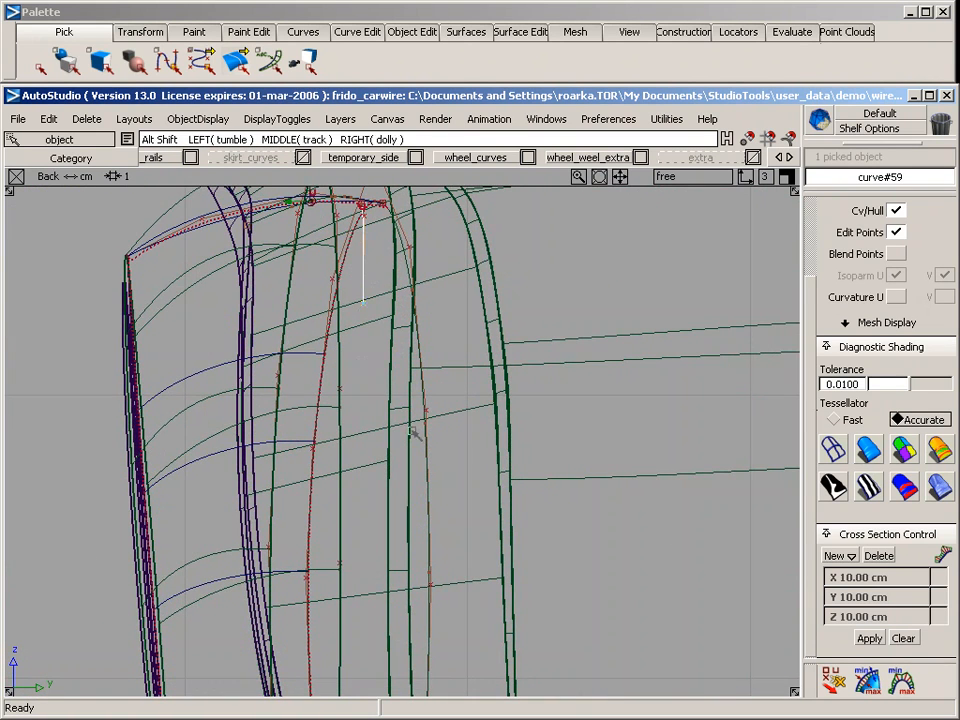
{"action": "right_click_drag", "start_coordinate": [416, 435], "coordinate": [345, 463], "text": "alt+shift"}
{"action": "left_click_drag", "start_coordinate": [344, 408], "coordinate": [346, 423]}
{"action": "left_click", "coordinate": [350, 653]}
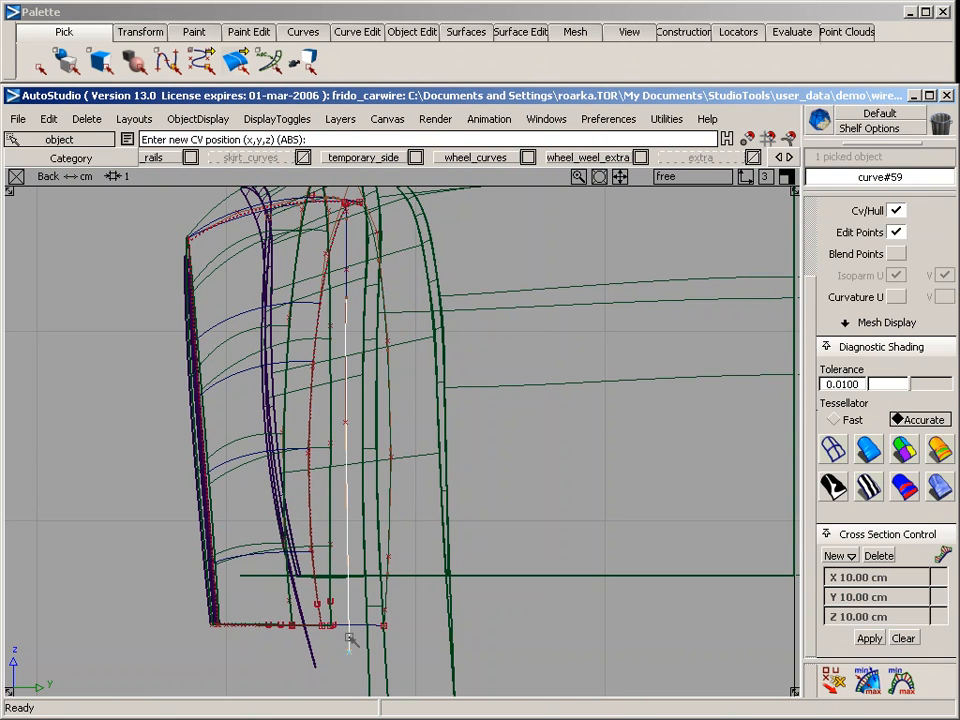
{"action": "left_click_drag", "start_coordinate": [349, 637], "coordinate": [345, 423], "text": "ctrl+shift"}
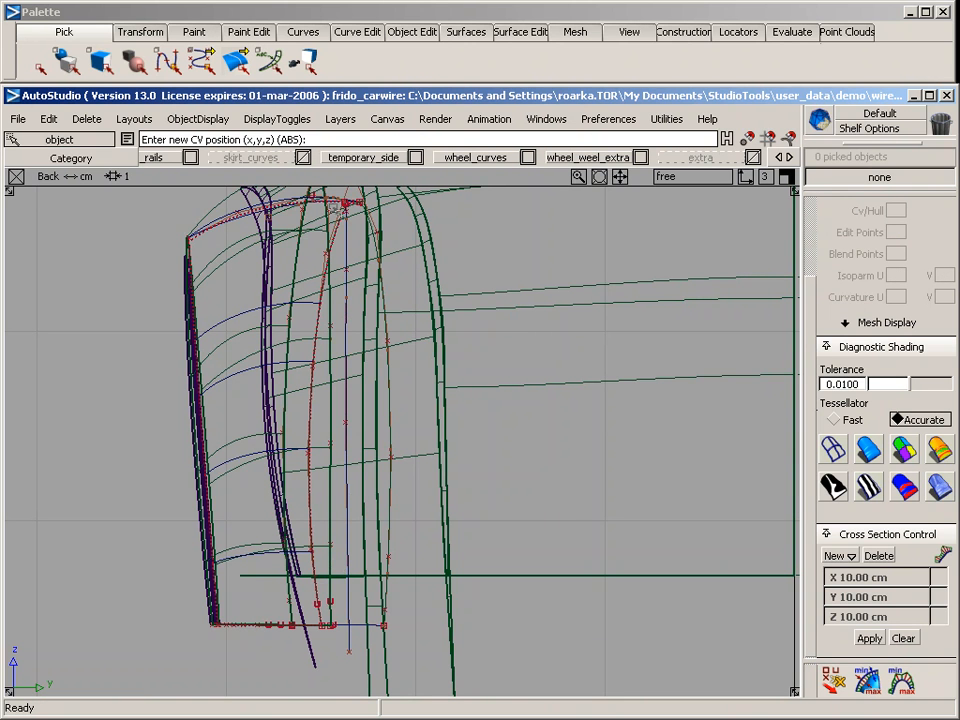
Select the body side surface in place of the new near-vertical curve, ready for projecting in the back view
{"action": "left_click", "coordinate": [346, 302]}
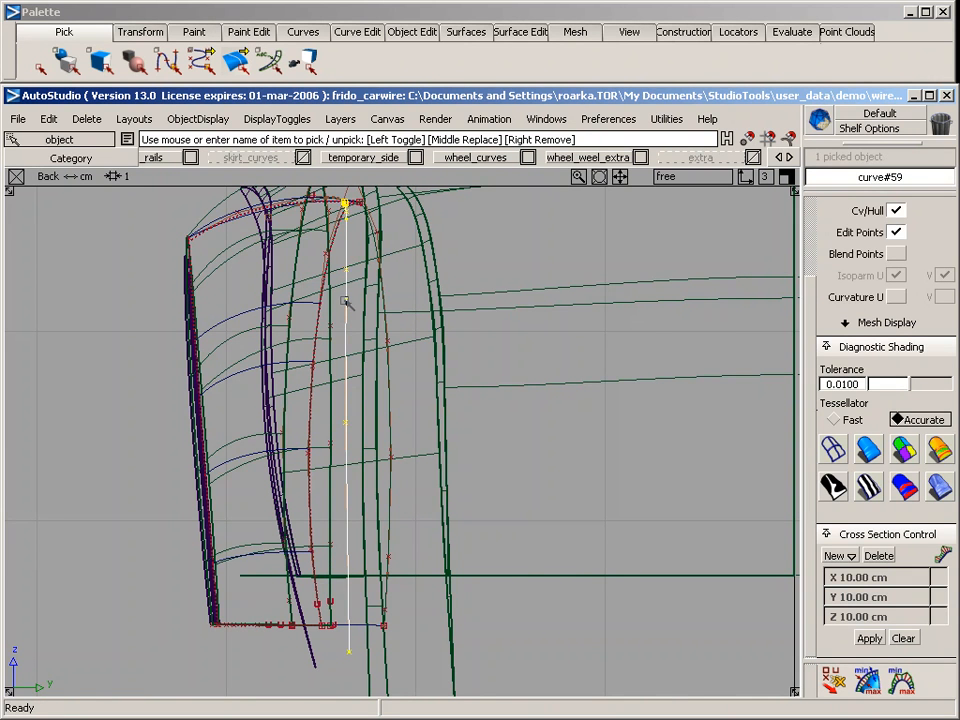
{"action": "key", "text": "F8"}
{"action": "left_click_drag", "start_coordinate": [421, 461], "coordinate": [454, 329], "text": "alt+shift"}
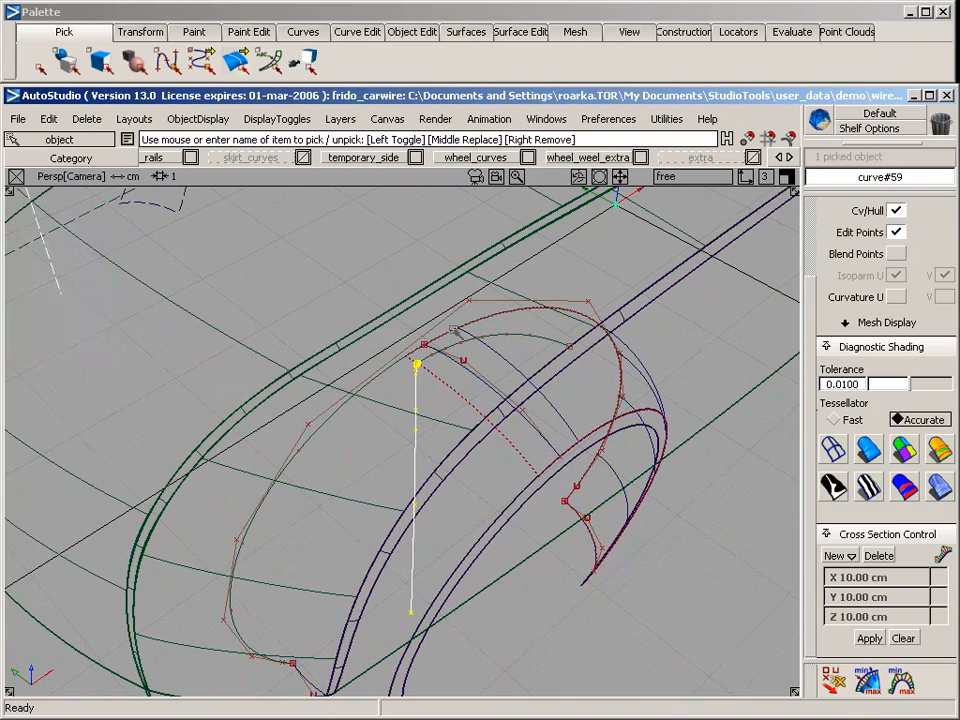
{"action": "left_click_drag", "start_coordinate": [388, 293], "coordinate": [393, 392], "text": "ctrl+shift"}
{"action": "left_click", "coordinate": [386, 402]}
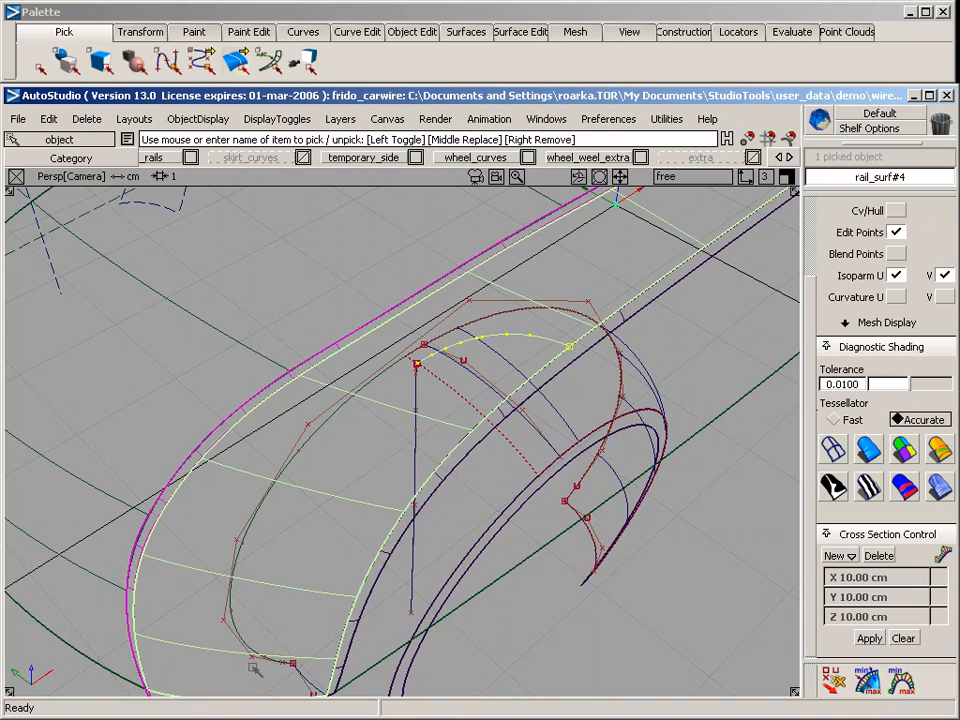
{"action": "key", "text": "F8"}
{"action": "middle_click_drag", "start_coordinate": [364, 307], "coordinate": [414, 395], "text": "alt+shift"}
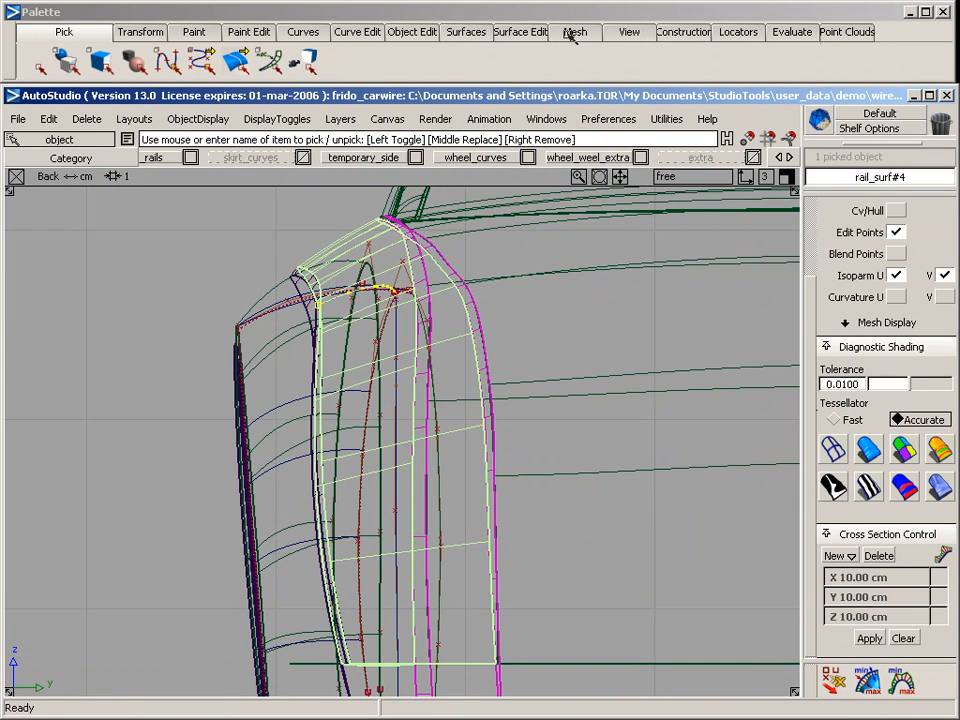
Project the new near-vertical curve onto the body side surface in the back view, creating Curves-on-surface with history
{"action": "left_click", "coordinate": [520, 31]}
{"action": "mouse_move", "coordinate": [578, 58]}
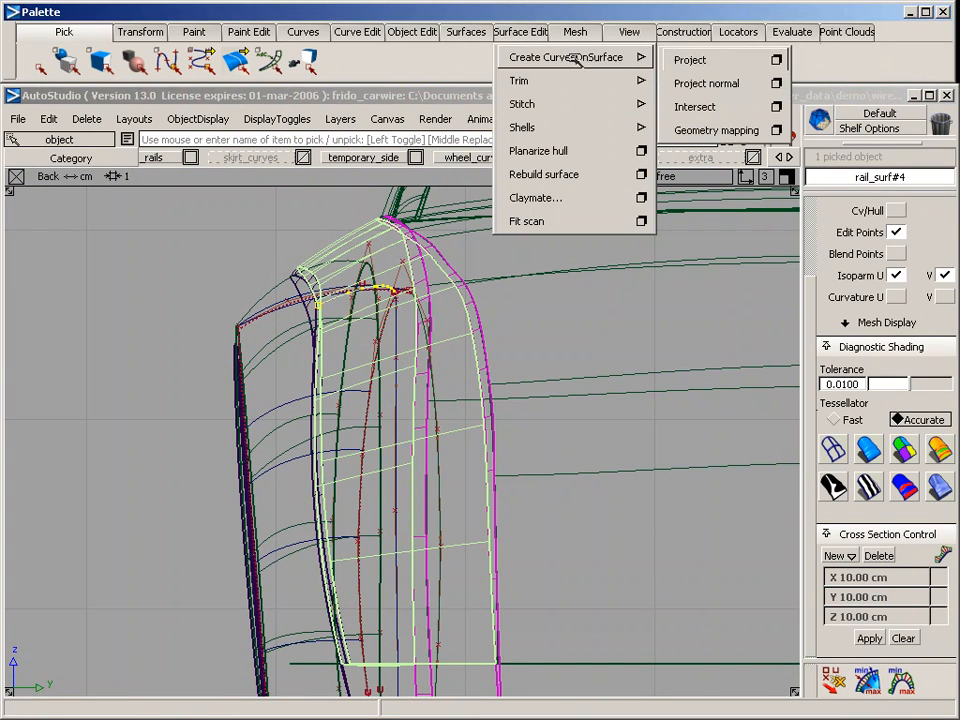
{"action": "left_click", "coordinate": [776, 60]}
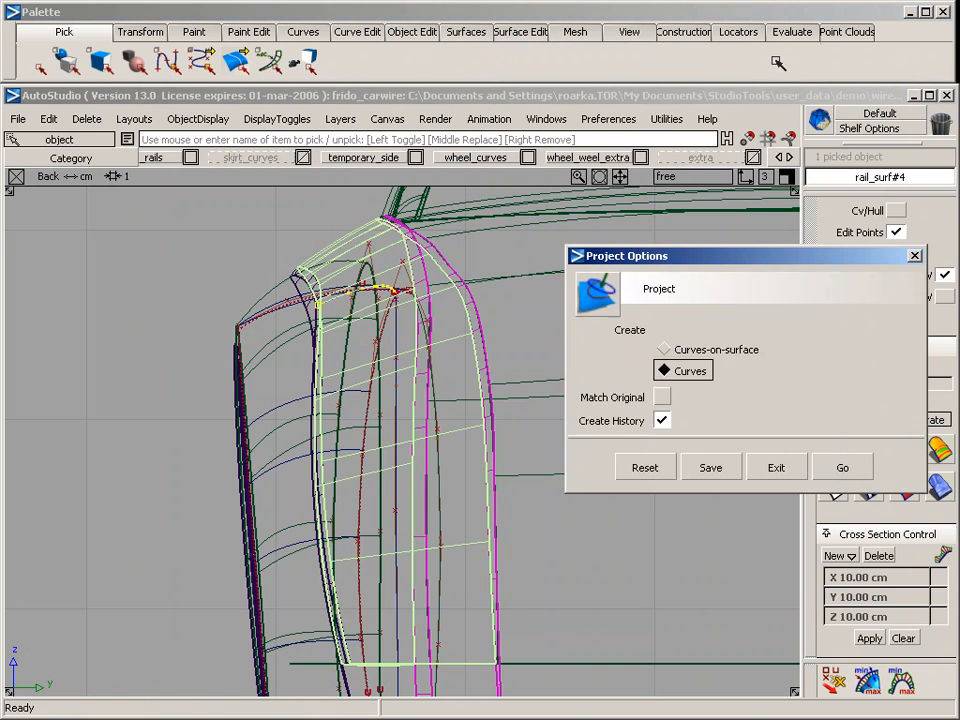
{"action": "left_click", "coordinate": [665, 348]}
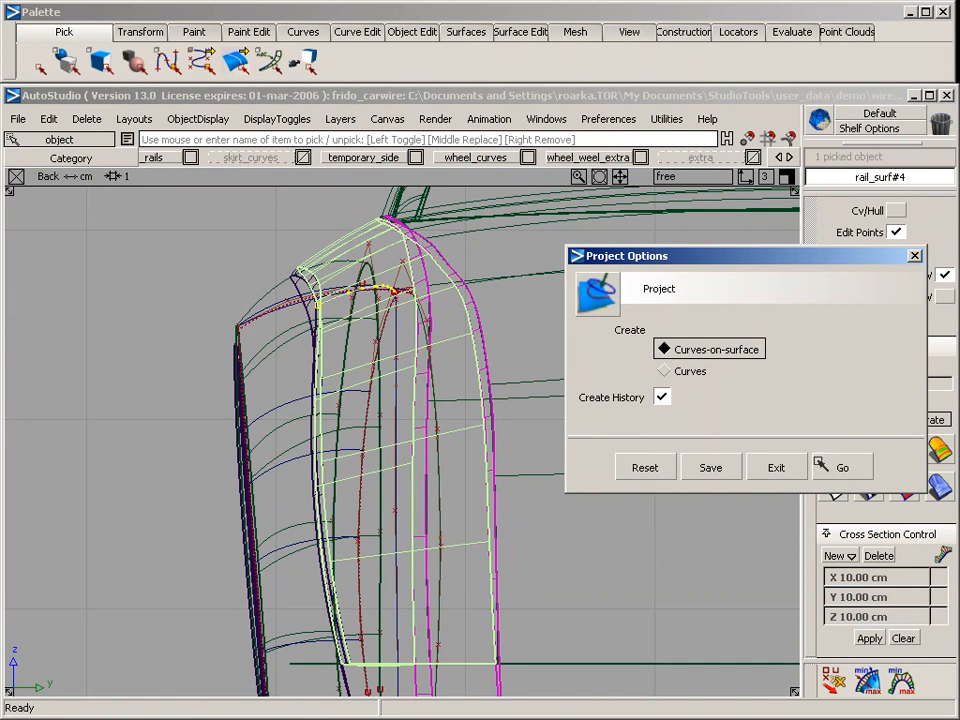
{"action": "left_click", "coordinate": [840, 467]}
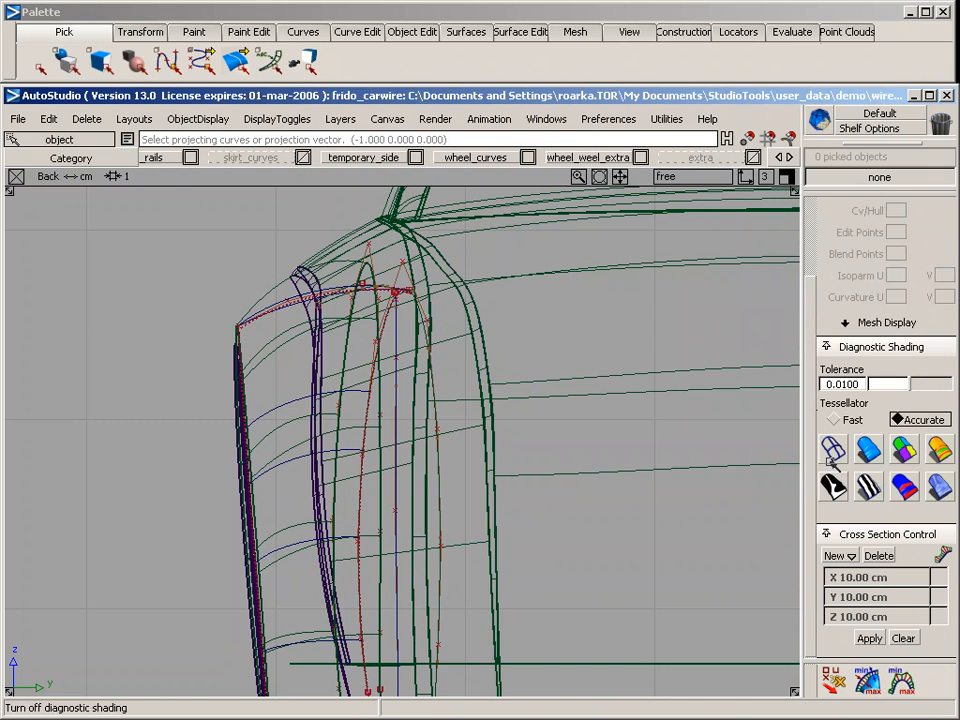
{"action": "left_click", "coordinate": [397, 337]}
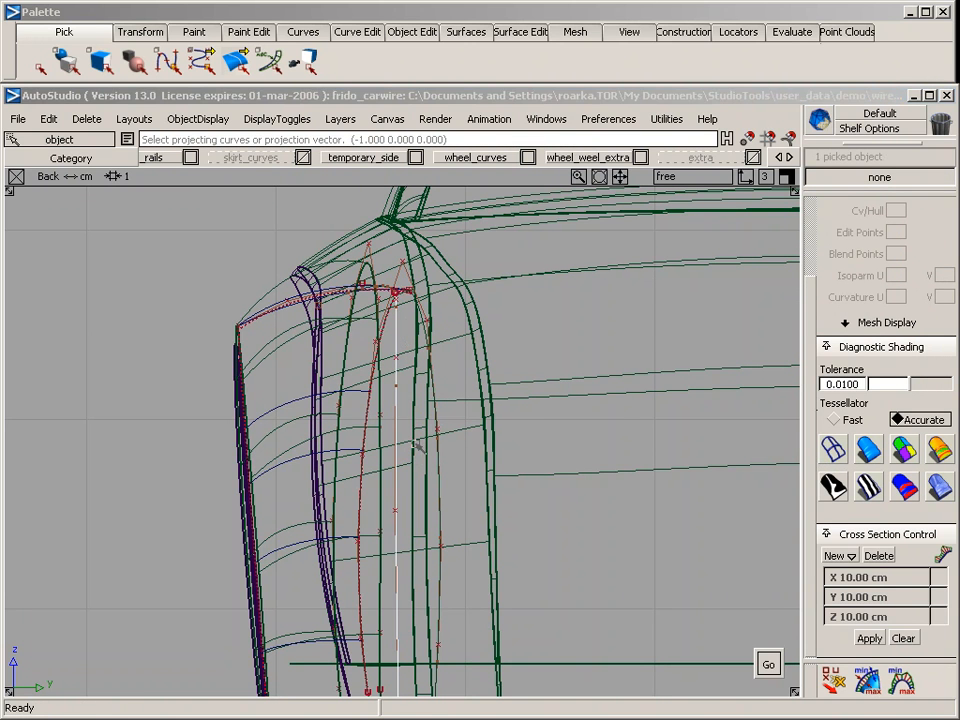
{"action": "key", "text": "space"}
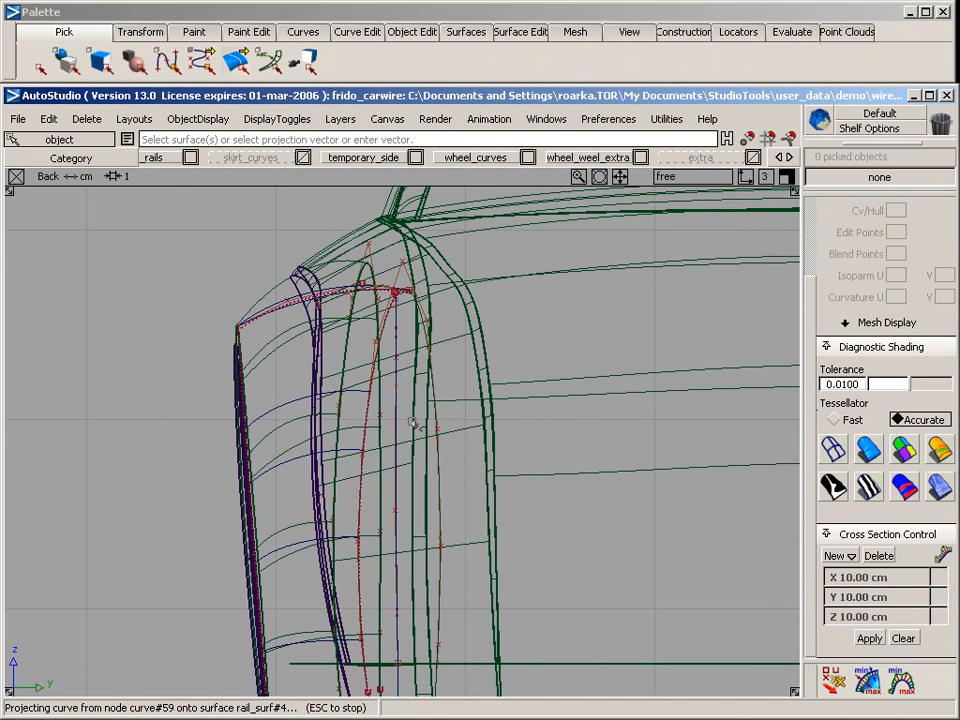
Examine the projected curve on the side surface and its lower end near the front arch, in perspective and top views
{"action": "key", "text": "F8"}
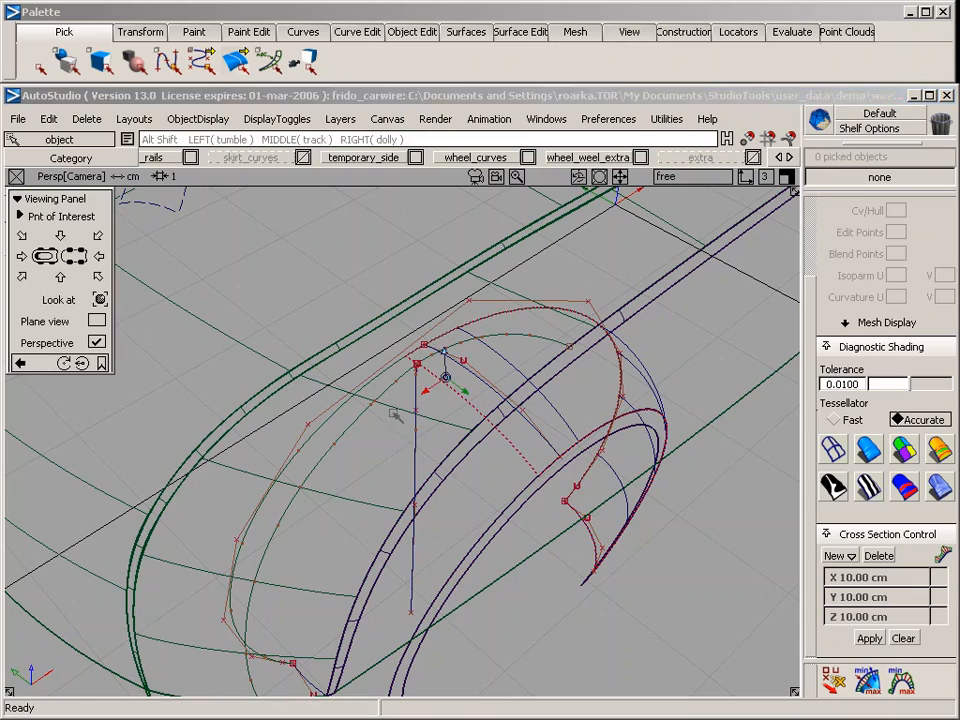
{"action": "left_click_drag", "start_coordinate": [388, 455], "coordinate": [406, 425], "text": "alt+shift"}
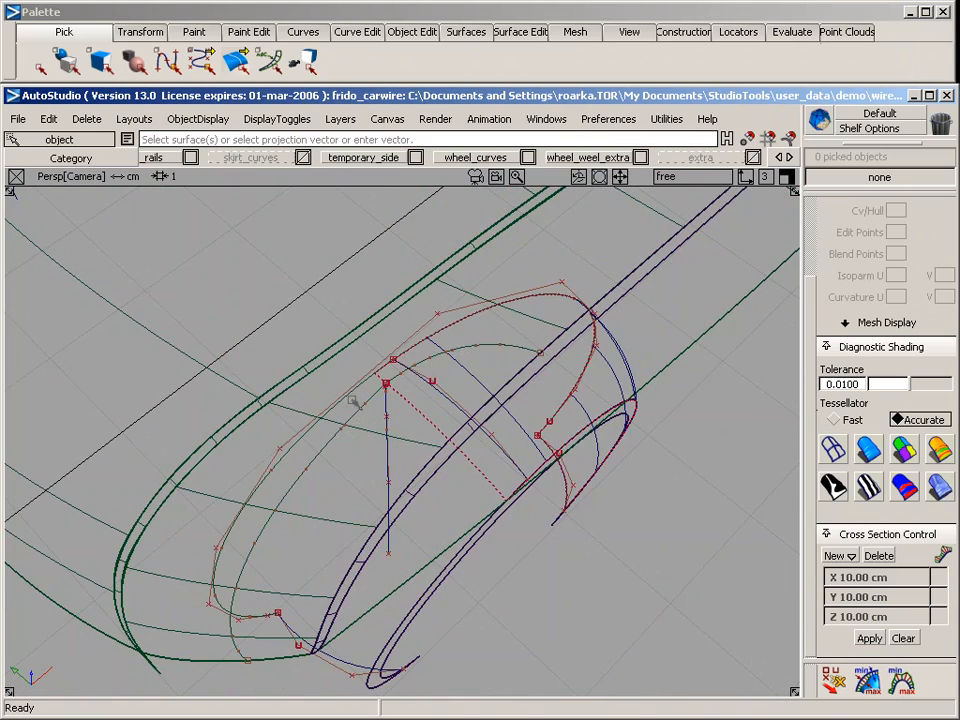
{"action": "key", "text": "F5"}
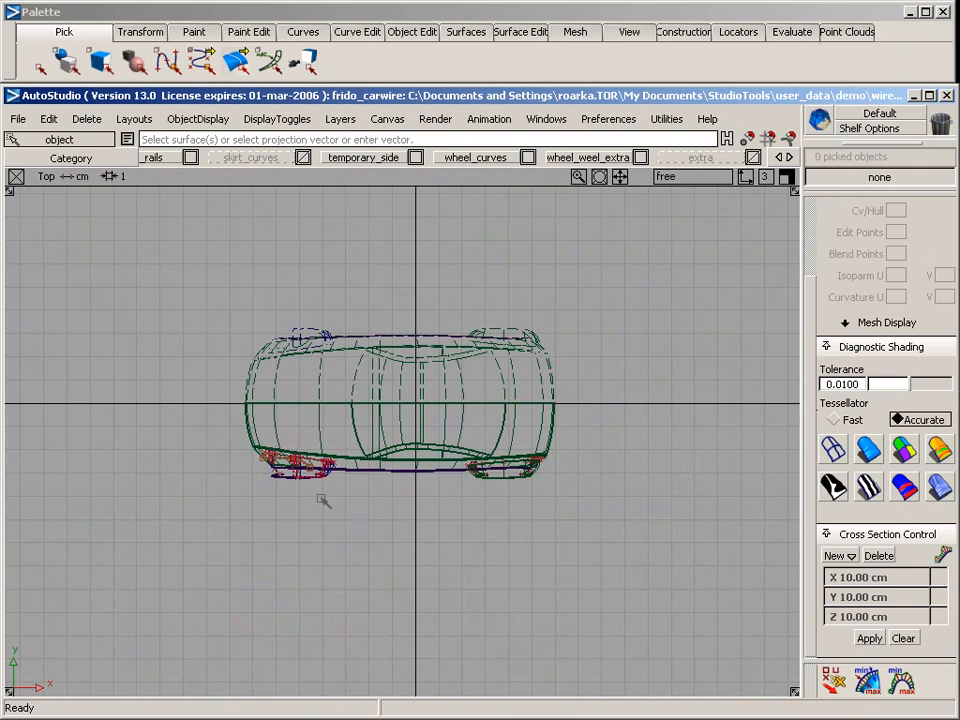
{"action": "middle_click_drag", "start_coordinate": [309, 474], "coordinate": [460, 386], "text": "alt+shift"}
{"action": "right_click_drag", "start_coordinate": [436, 396], "coordinate": [719, 409], "text": "alt+shift"}
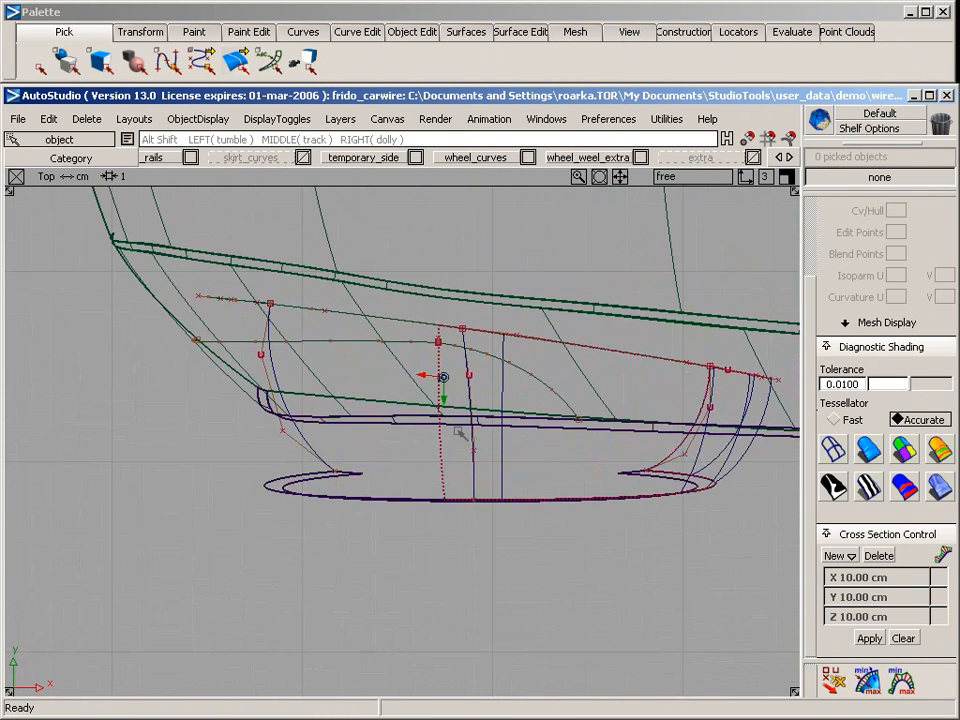
{"action": "right_click_drag", "start_coordinate": [459, 433], "coordinate": [552, 432], "text": "alt+shift"}
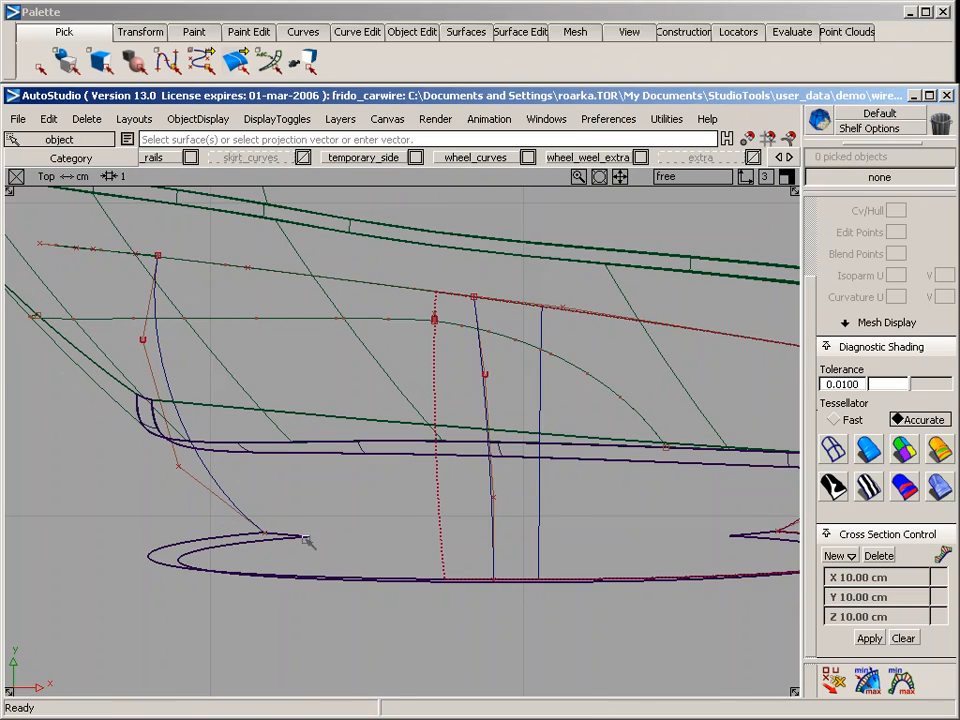
{"action": "left_click_drag", "start_coordinate": [309, 541], "coordinate": [370, 450], "text": "alt+shift"}
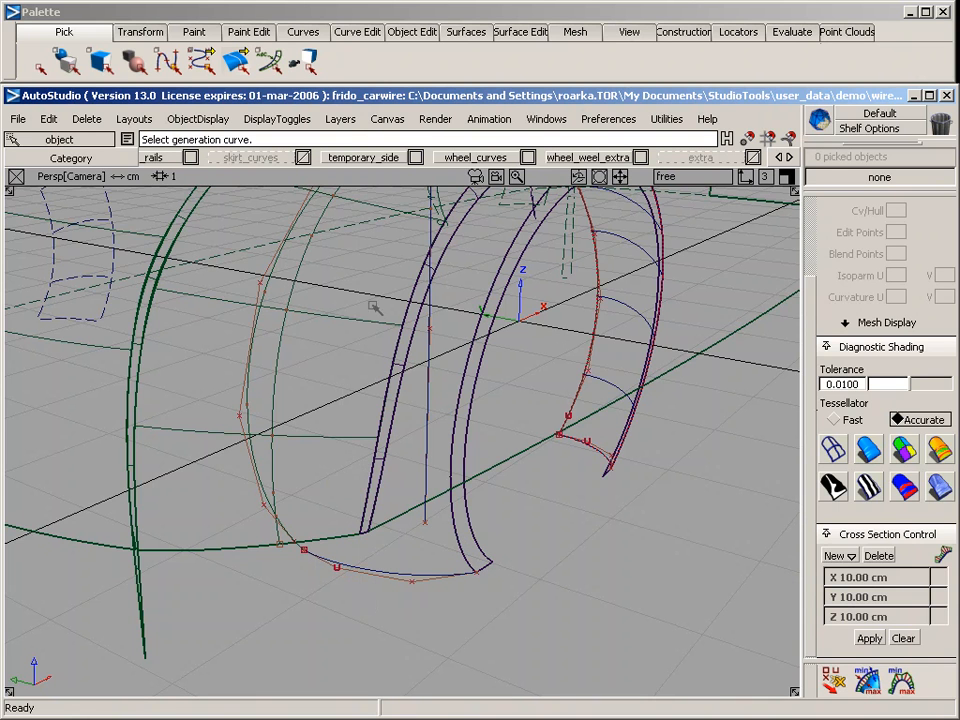
Draw a four-CV curve from the projected curve's lower end to the wheel-arch lip's lower front end, bowing it forward in the top view
{"action": "left_click", "coordinate": [303, 31]}
{"action": "mouse_move", "coordinate": [307, 79]}
{"action": "left_click", "coordinate": [474, 89]}
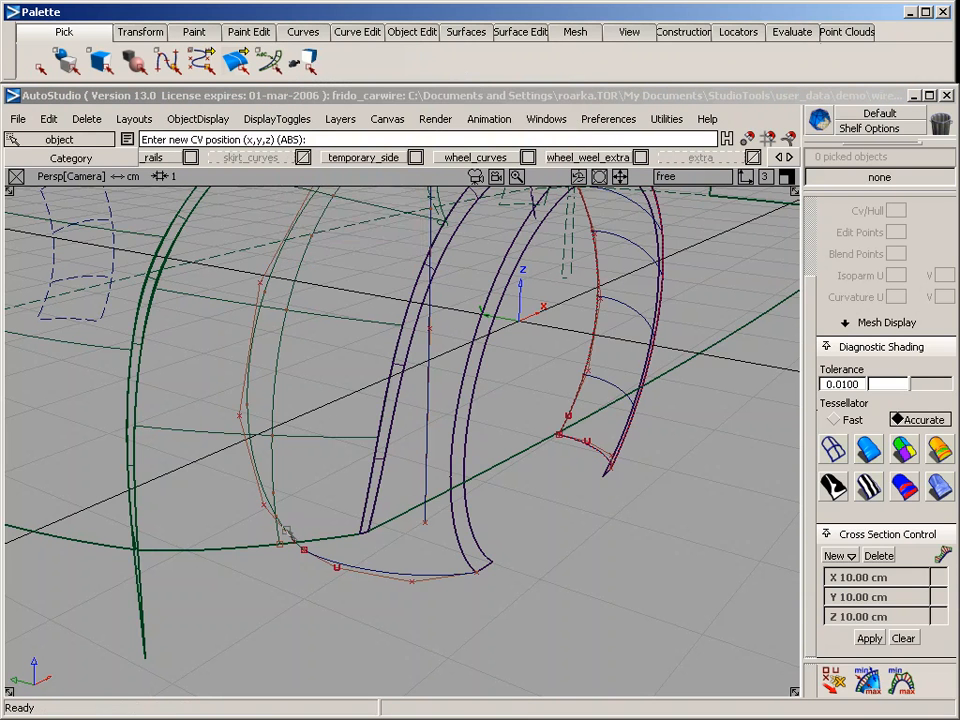
{"action": "left_click_drag", "start_coordinate": [275, 397], "coordinate": [268, 546], "text": "ctrl+alt"}
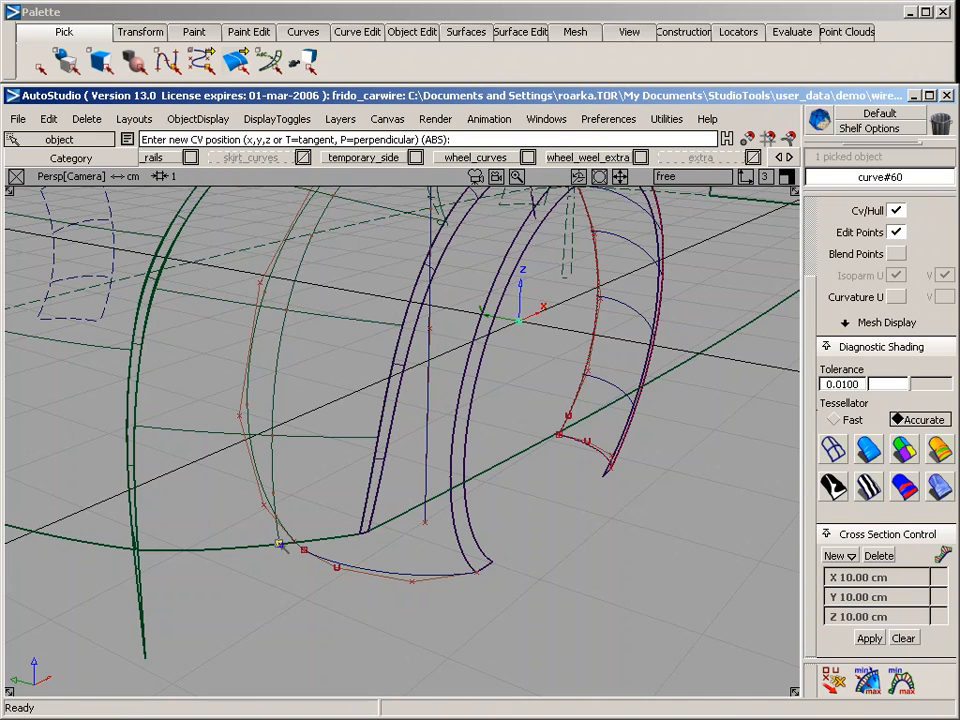
{"action": "key", "text": "F5"}
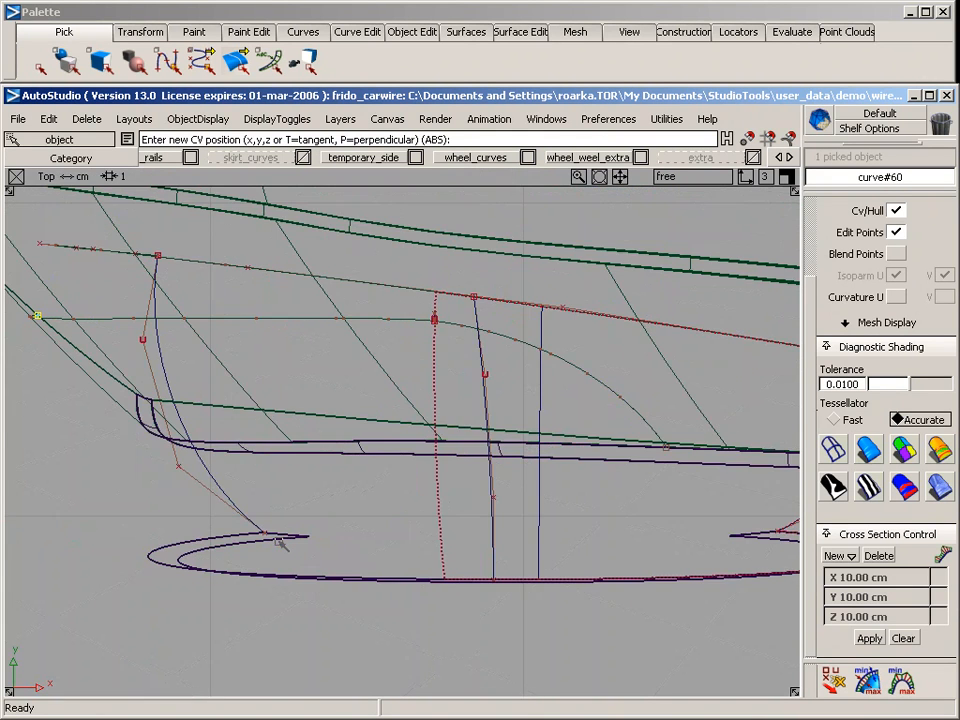
{"action": "middle_click_drag", "start_coordinate": [86, 414], "coordinate": [246, 369], "text": "alt+shift"}
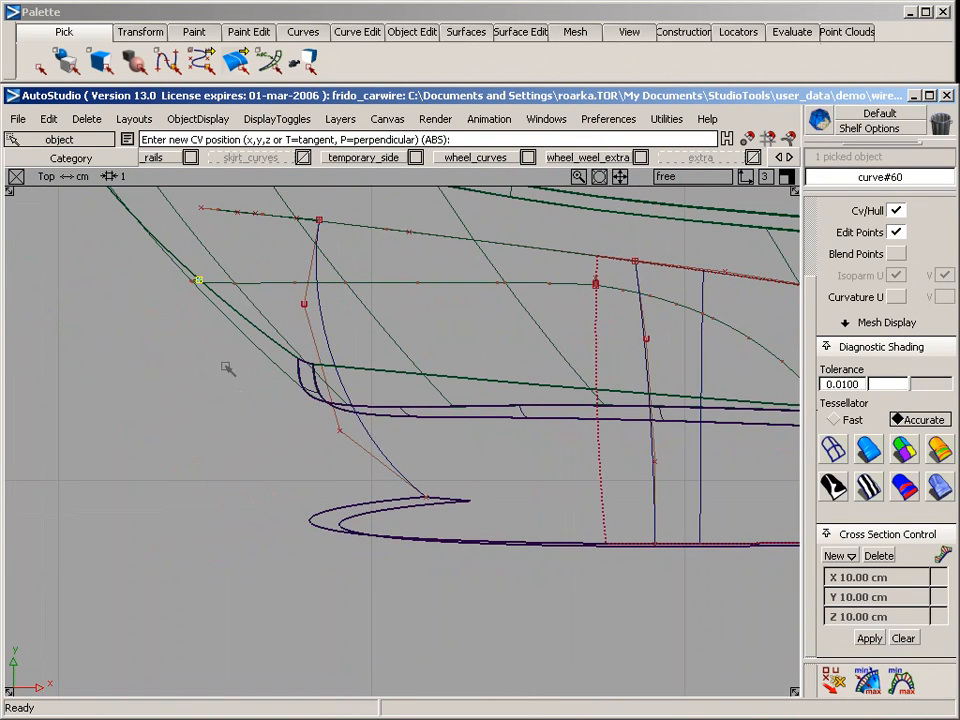
{"action": "left_click", "coordinate": [228, 375]}
{"action": "left_click", "coordinate": [326, 467]}
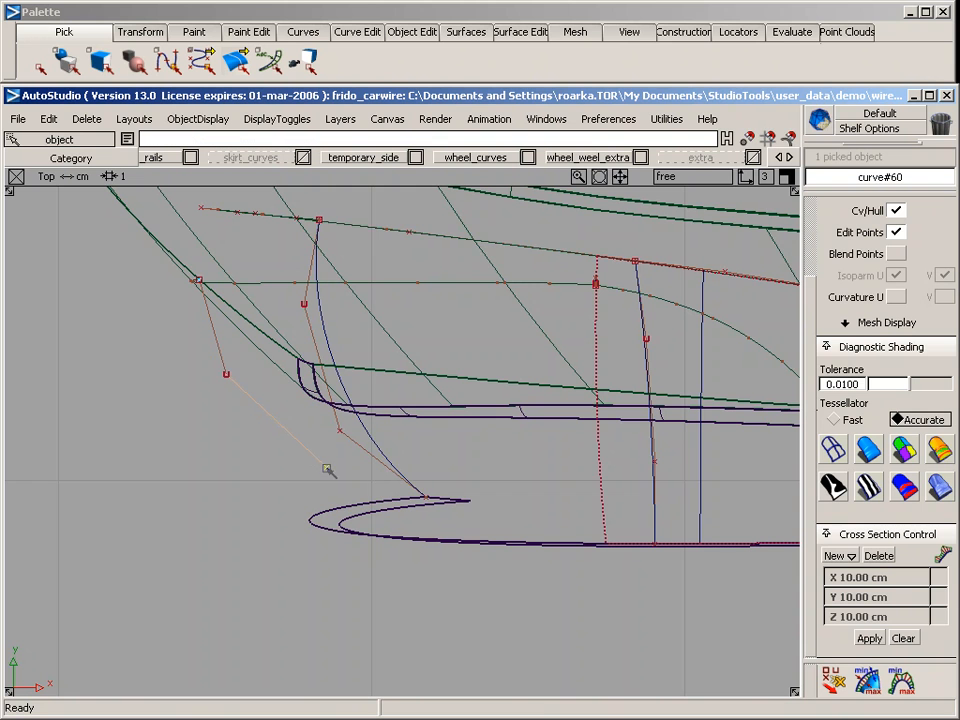
{"action": "left_click", "coordinate": [200, 285]}
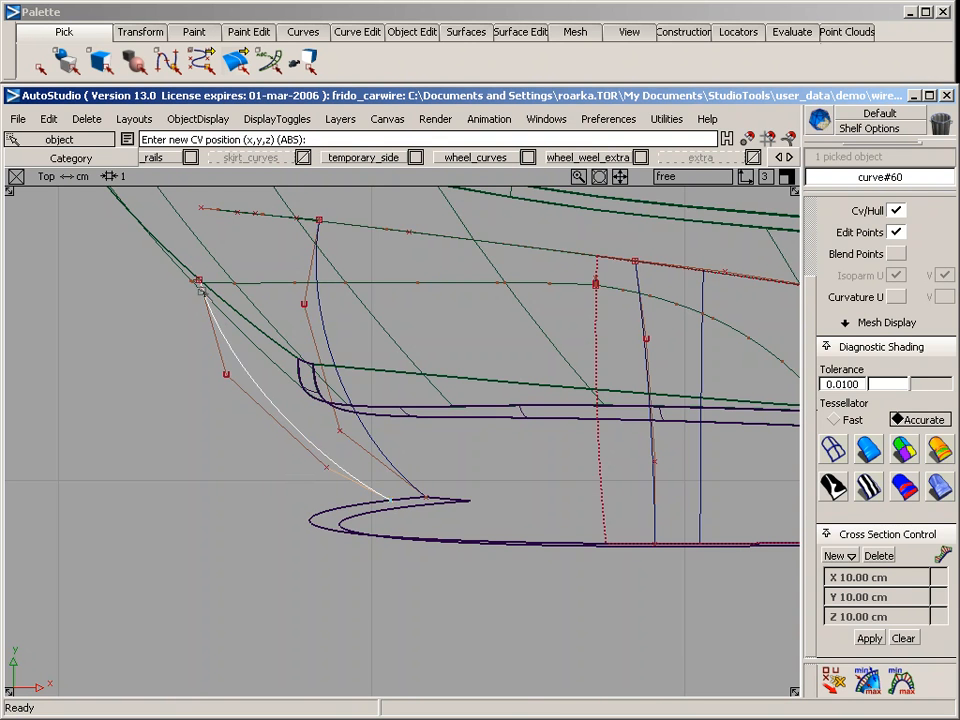
Lower the third CV of the new bottom curve in the back view to flatten its arch toward the lip
{"action": "key", "text": "F8"}
{"action": "left_click_drag", "start_coordinate": [347, 591], "coordinate": [286, 395], "text": "alt+shift"}
{"action": "left_click_drag", "start_coordinate": [287, 545], "coordinate": [414, 550], "text": "ctrl+shift"}
{"action": "middle_click_drag", "start_coordinate": [490, 625], "coordinate": [431, 527], "text": "ctrl+shift"}
{"action": "left_click_drag", "start_coordinate": [448, 543], "coordinate": [481, 606], "text": "ctrl+alt"}
{"action": "left_click_drag", "start_coordinate": [330, 523], "coordinate": [400, 517], "text": "ctrl+shift"}
{"action": "left_click", "coordinate": [416, 543]}
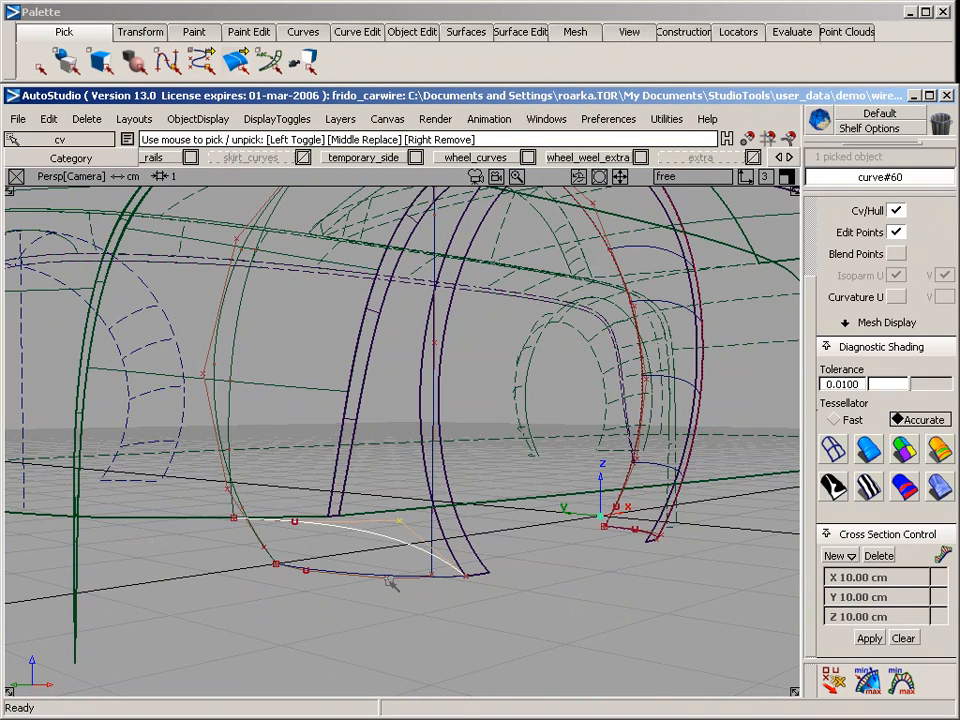
{"action": "key", "text": "F7"}
{"action": "middle_click_drag", "start_coordinate": [378, 592], "coordinate": [382, 384], "text": "alt+shift"}
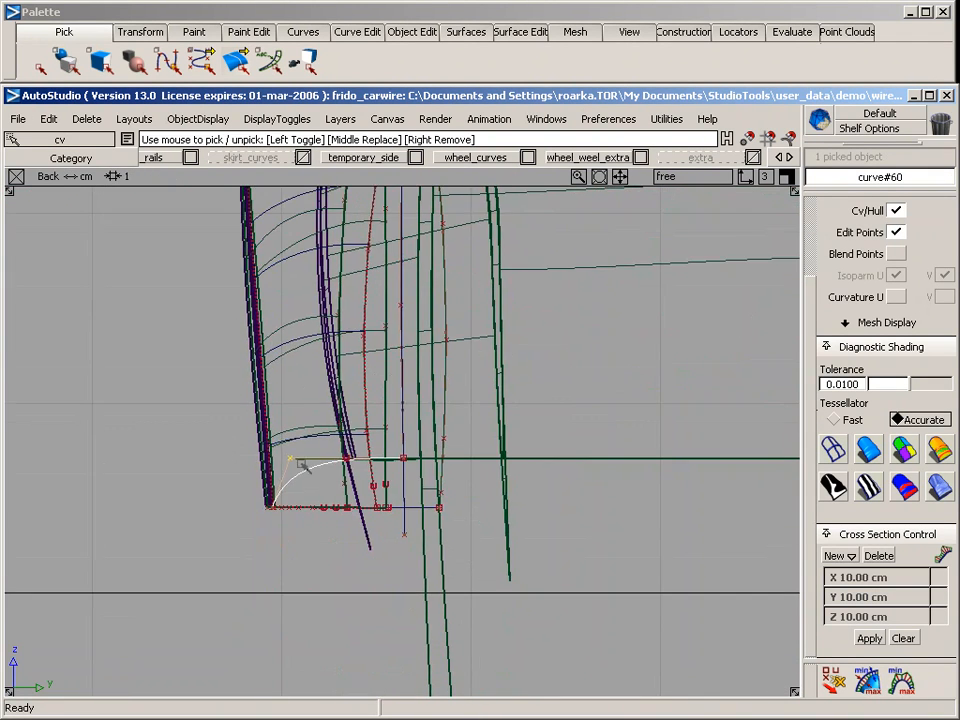
{"action": "middle_click_drag", "start_coordinate": [275, 535], "coordinate": [275, 406], "text": "ctrl+shift"}
{"action": "right_click_drag", "start_coordinate": [168, 399], "coordinate": [174, 431]}
Lower the bottom curve's second CV in the back view so the curve runs straight, and check the arch boundary in perspective
{"action": "key", "text": "Escape"}
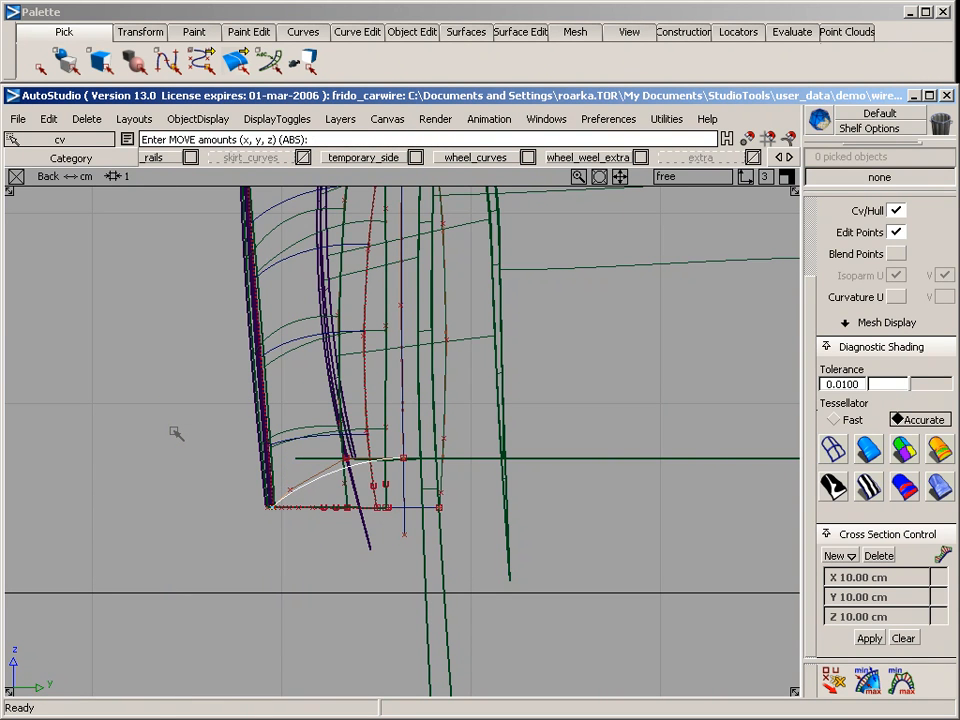
{"action": "right_click_drag", "start_coordinate": [193, 405], "coordinate": [193, 410]}
{"action": "key", "text": "F8"}
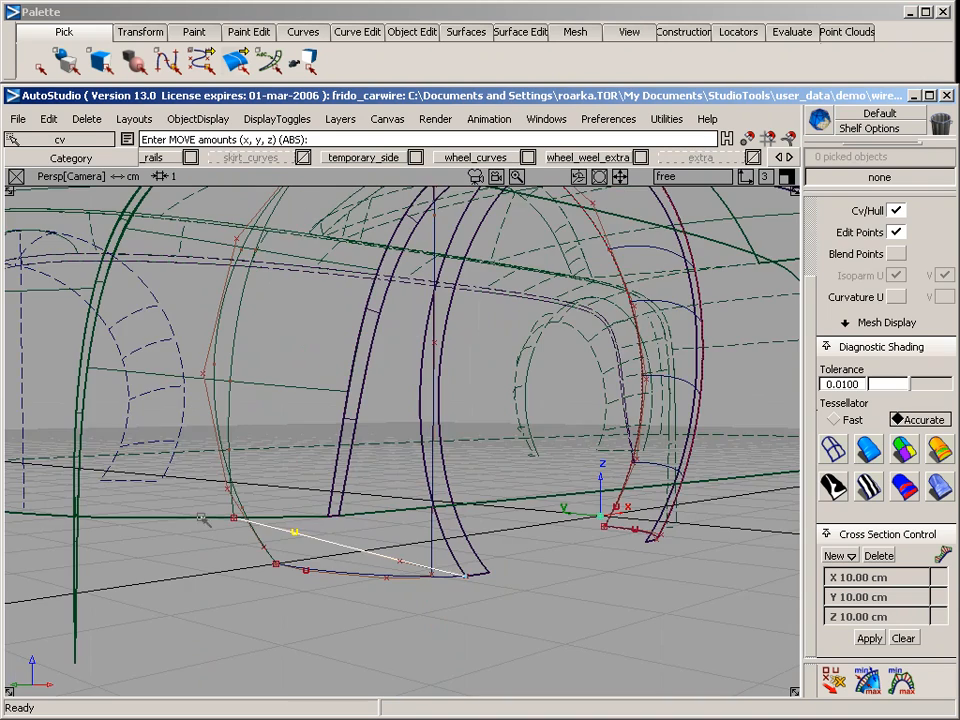
{"action": "left_click_drag", "start_coordinate": [448, 603], "coordinate": [446, 530], "text": "ctrl+shift"}
{"action": "right_click_drag", "start_coordinate": [465, 467], "coordinate": [424, 484], "text": "alt+shift"}
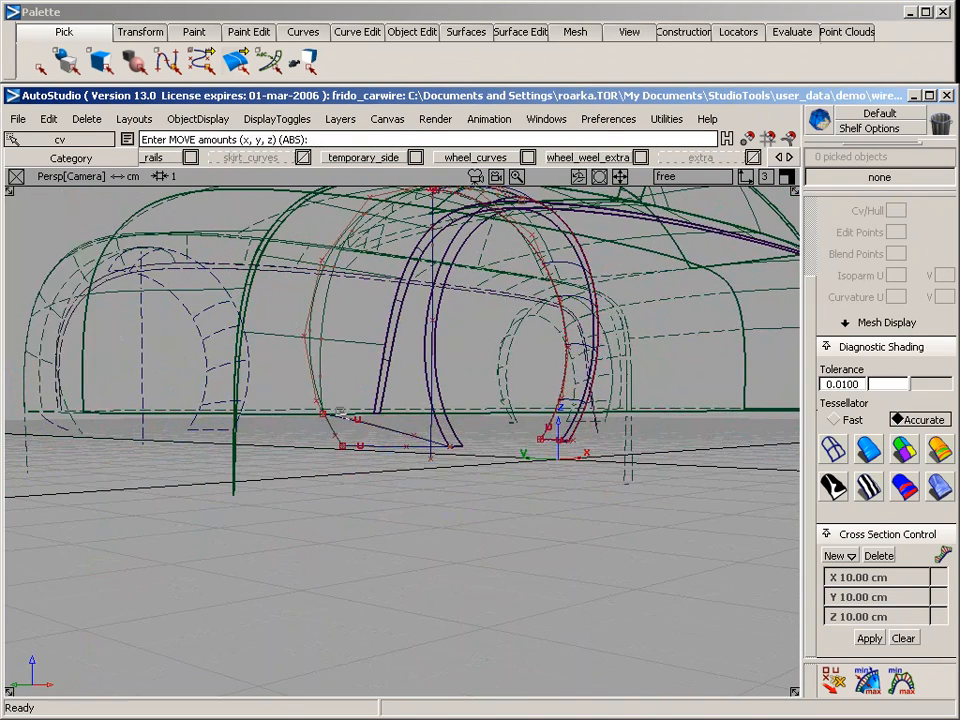
{"action": "key", "text": "alt+shift"}
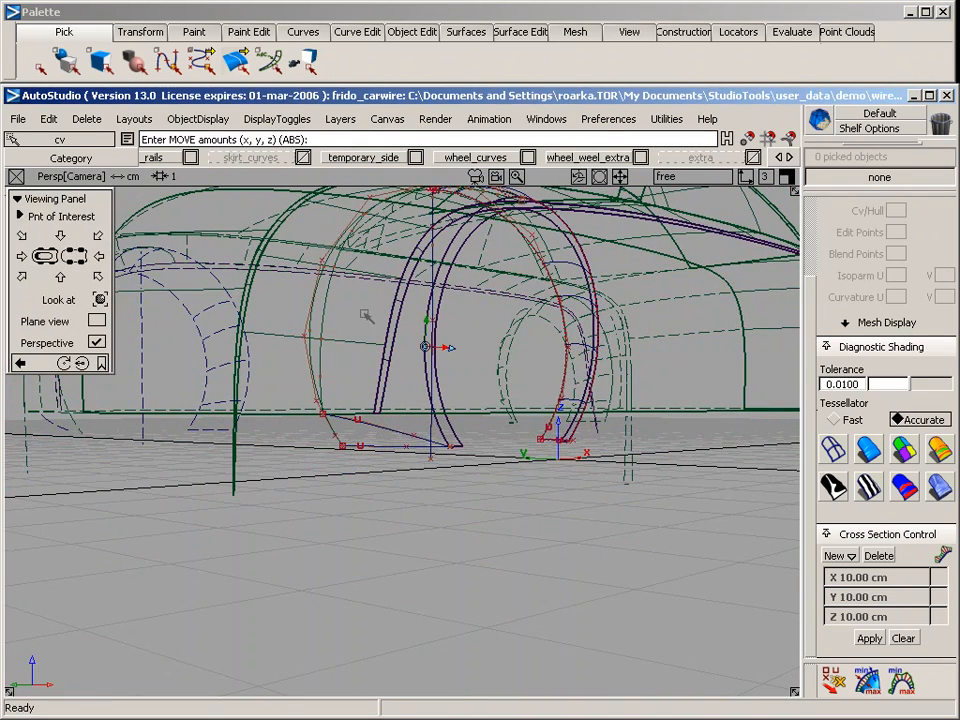
{"action": "left_click_drag", "start_coordinate": [364, 317], "coordinate": [332, 478], "text": "alt+shift"}
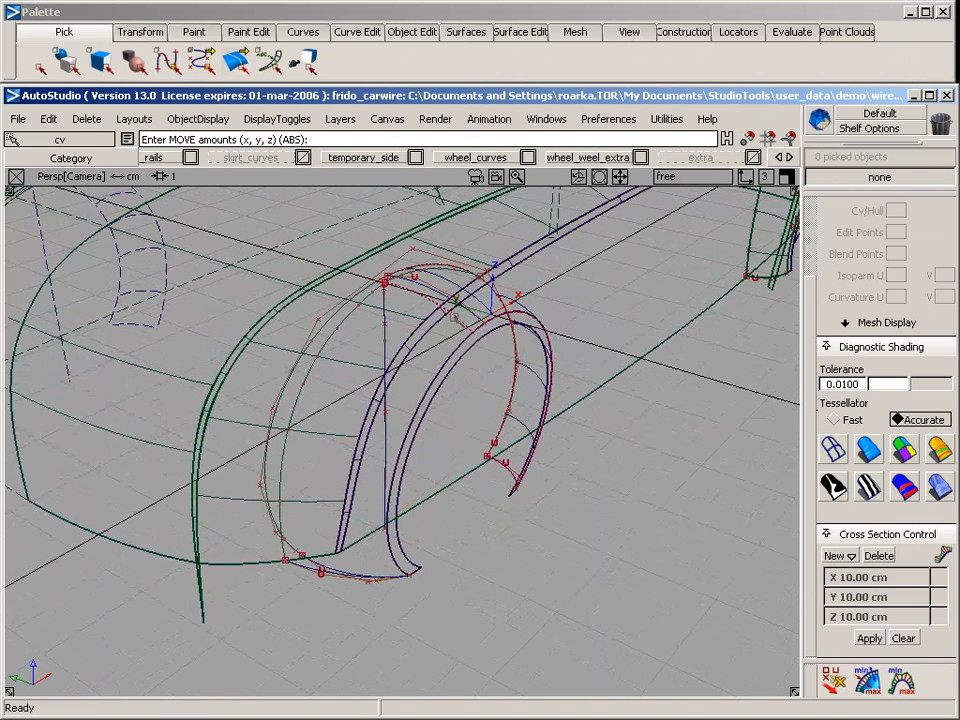
{"action": "left_click_drag", "start_coordinate": [375, 366], "coordinate": [372, 188], "text": "alt+shift"}
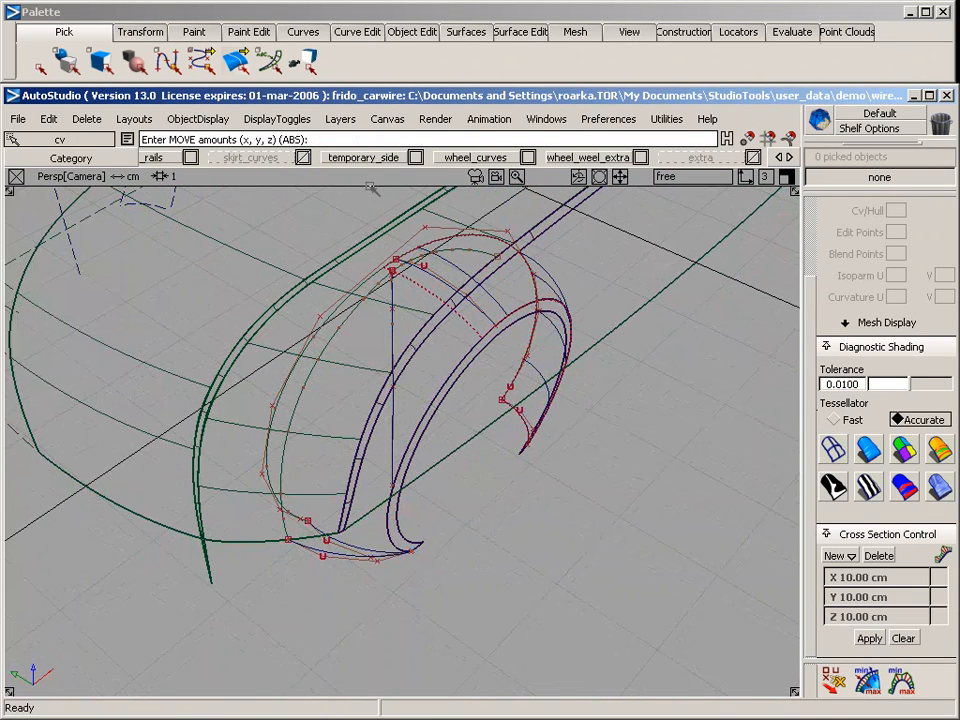
Build a Square surface with FREE continuity from the detached arch edge, the projected curve, the new bottom curve and the arch lip edge
{"action": "left_click", "coordinate": [470, 32]}
{"action": "mouse_move", "coordinate": [510, 174]}
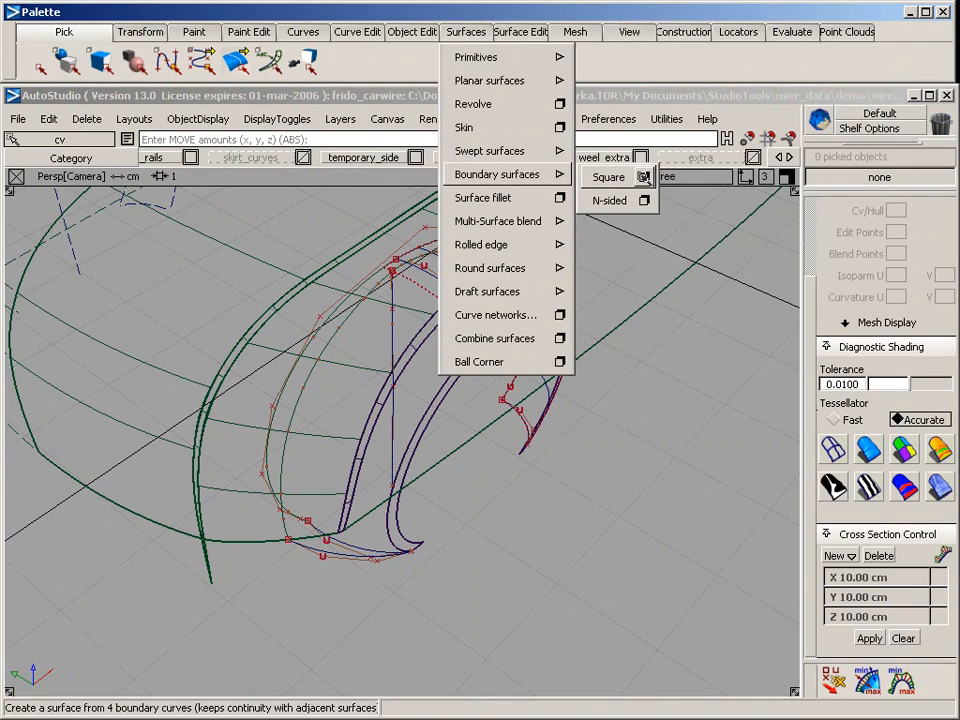
{"action": "left_click", "coordinate": [645, 144]}
{"action": "left_click", "coordinate": [818, 236]}
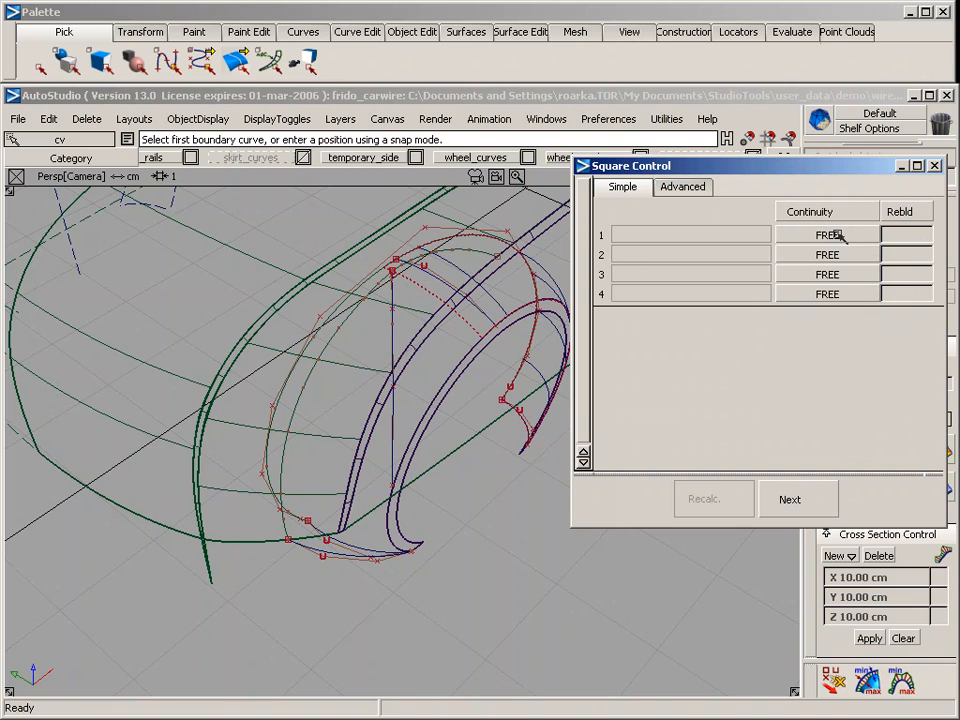
{"action": "left_click", "coordinate": [428, 291]}
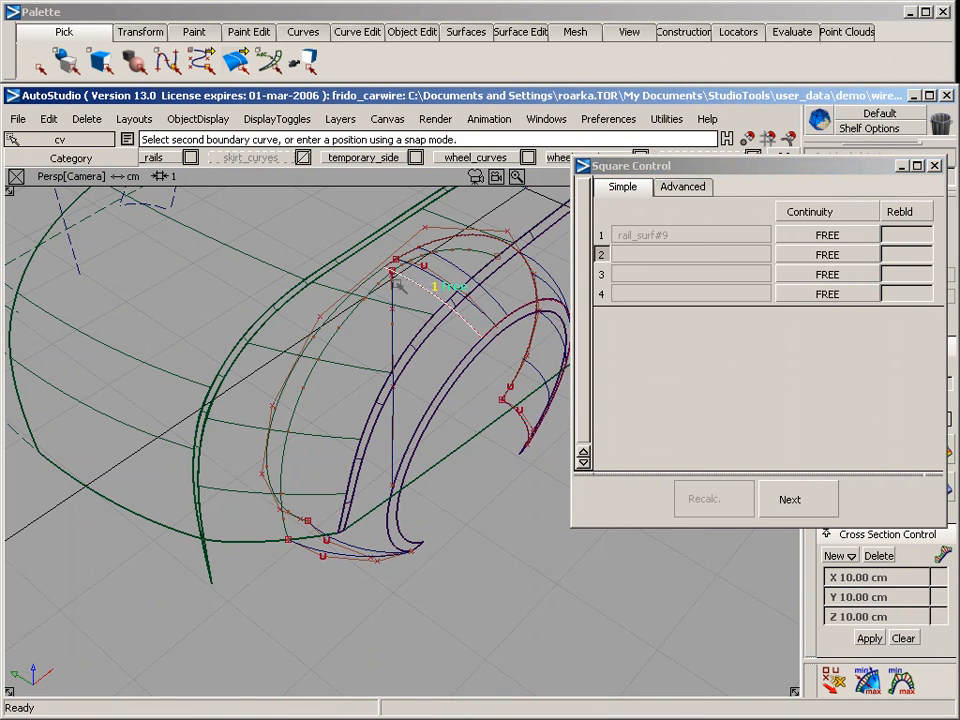
{"action": "left_click", "coordinate": [339, 336]}
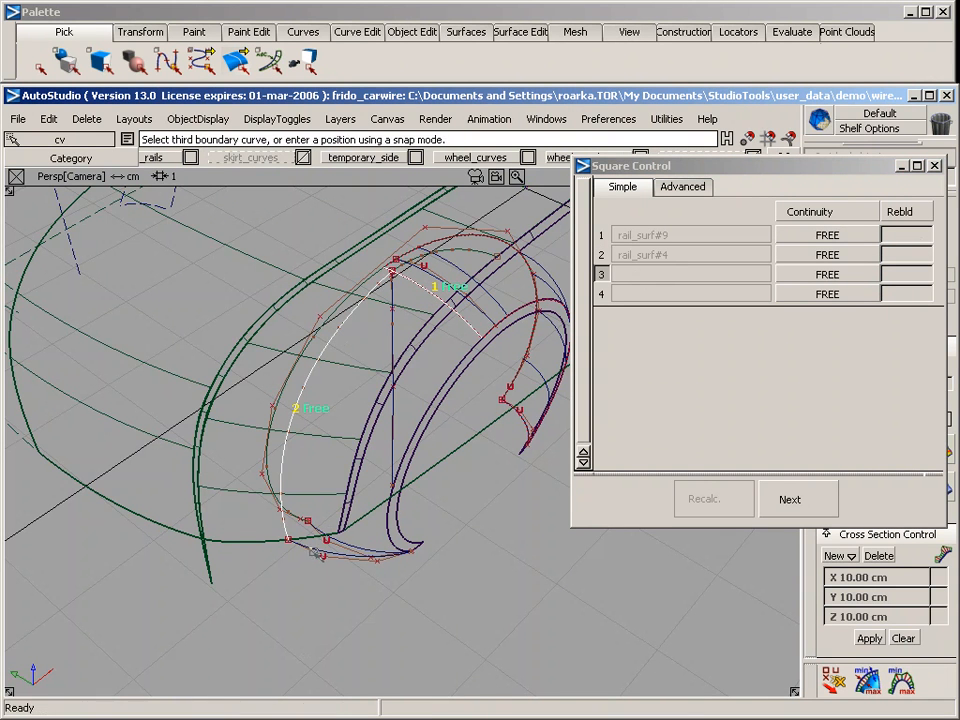
{"action": "left_click", "coordinate": [360, 553]}
{"action": "left_click", "coordinate": [410, 438]}
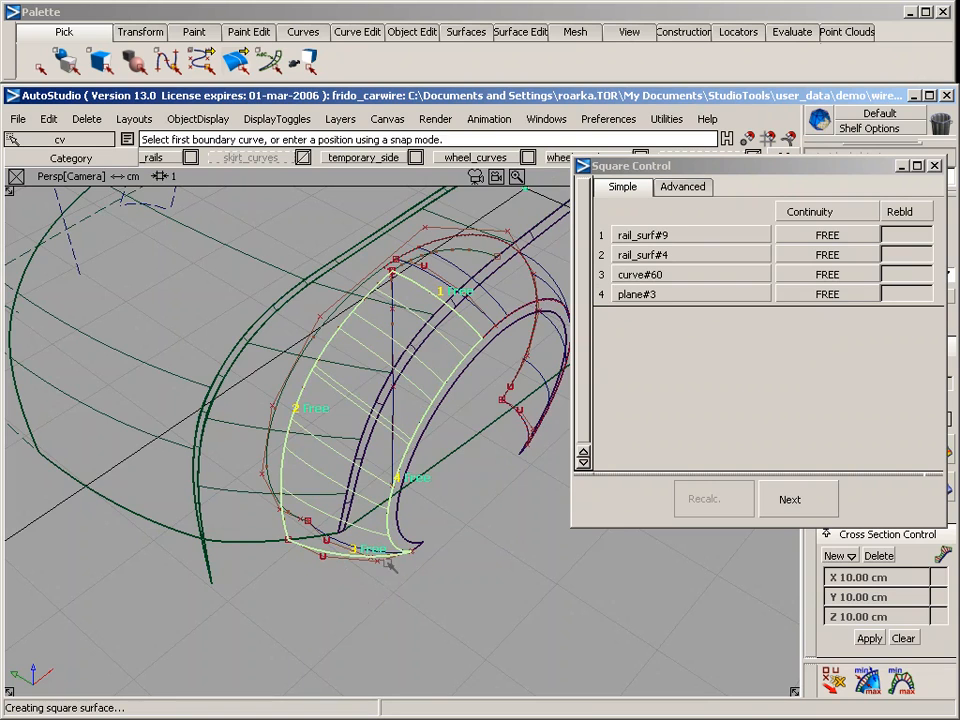
Enable rebuilding of the arch lip boundary, plane#3, for the square surface and finish the Square command
{"action": "left_click_drag", "start_coordinate": [305, 392], "coordinate": [438, 317], "text": "alt+shift"}
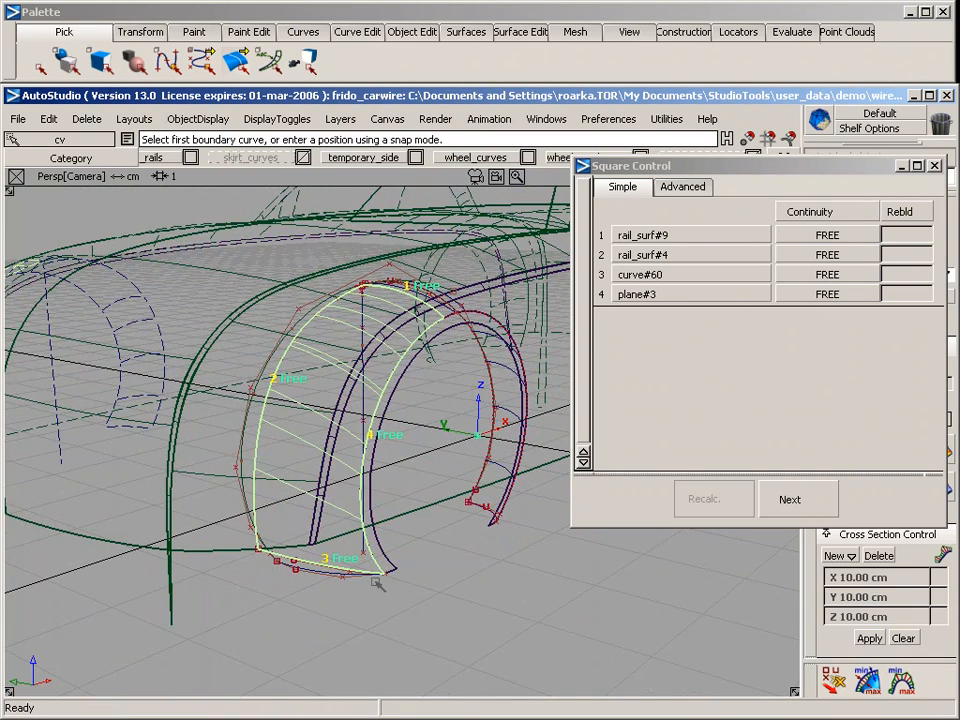
{"action": "left_click", "coordinate": [916, 293]}
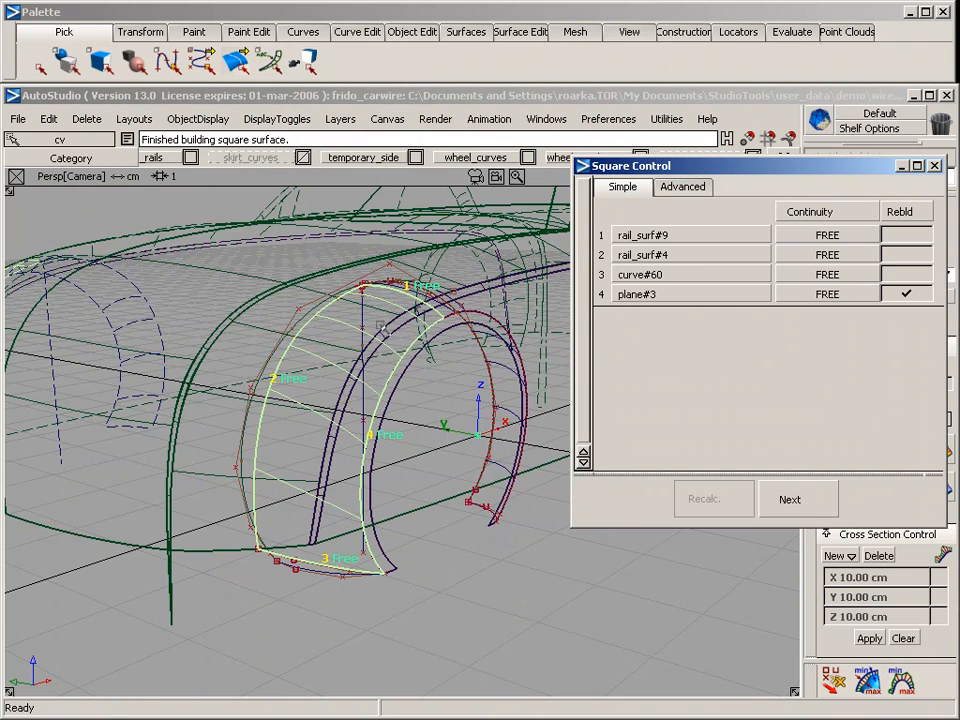
{"action": "left_click_drag", "start_coordinate": [488, 608], "coordinate": [490, 474], "text": "ctrl+shift"}
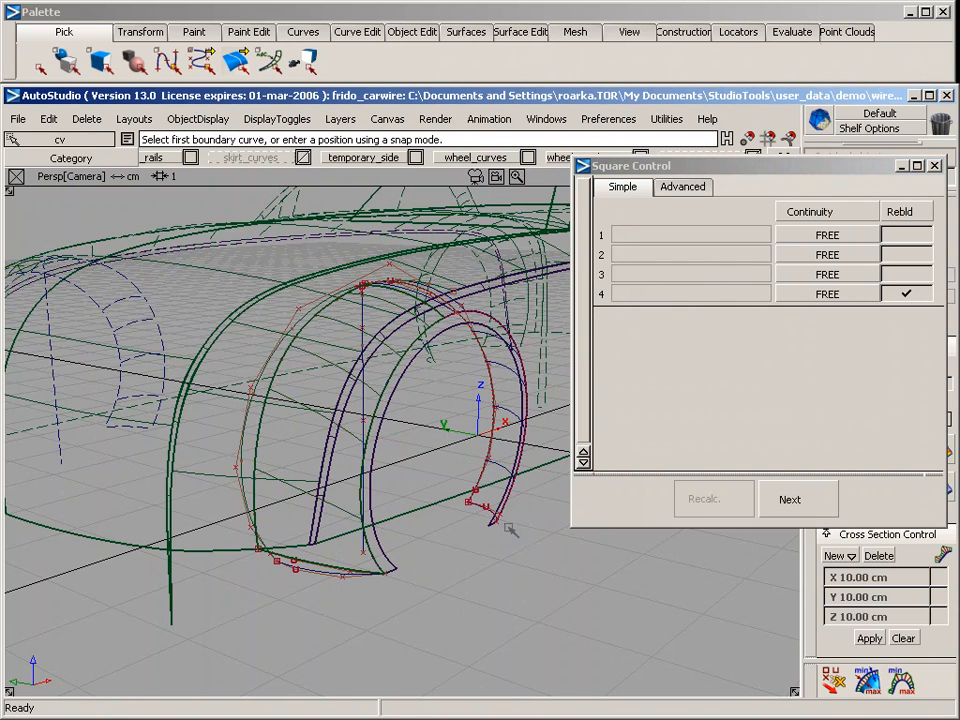
{"action": "left_click", "coordinate": [934, 165]}
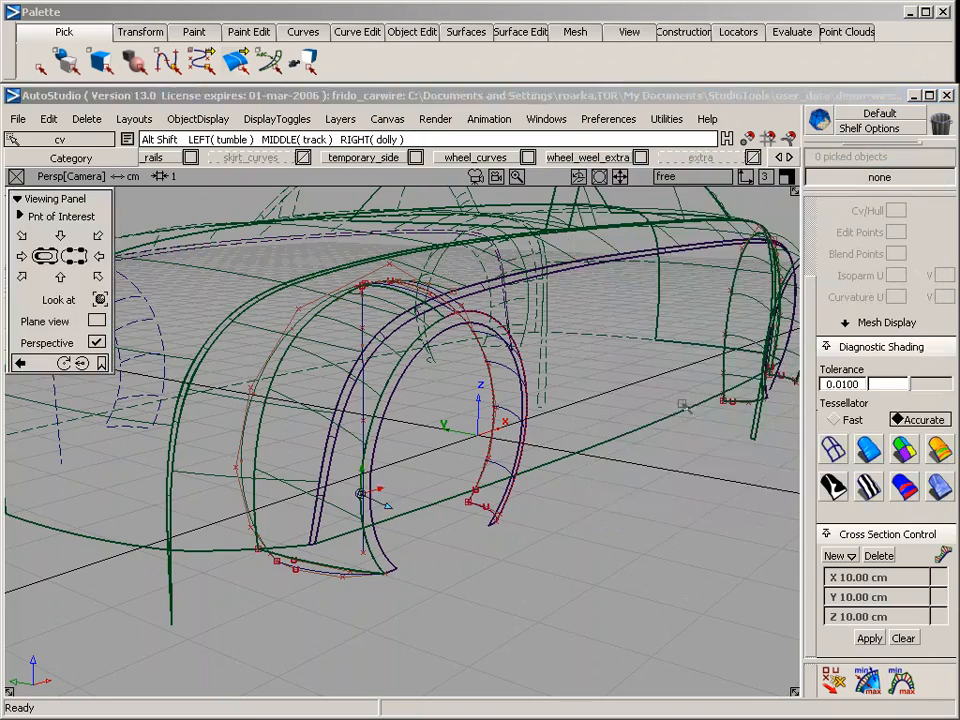
Examine the whole car in perspective, then the rear wheel arch and the lower ends of the blend strips around it
{"action": "left_click_drag", "start_coordinate": [680, 500], "coordinate": [617, 450], "text": "alt+shift"}
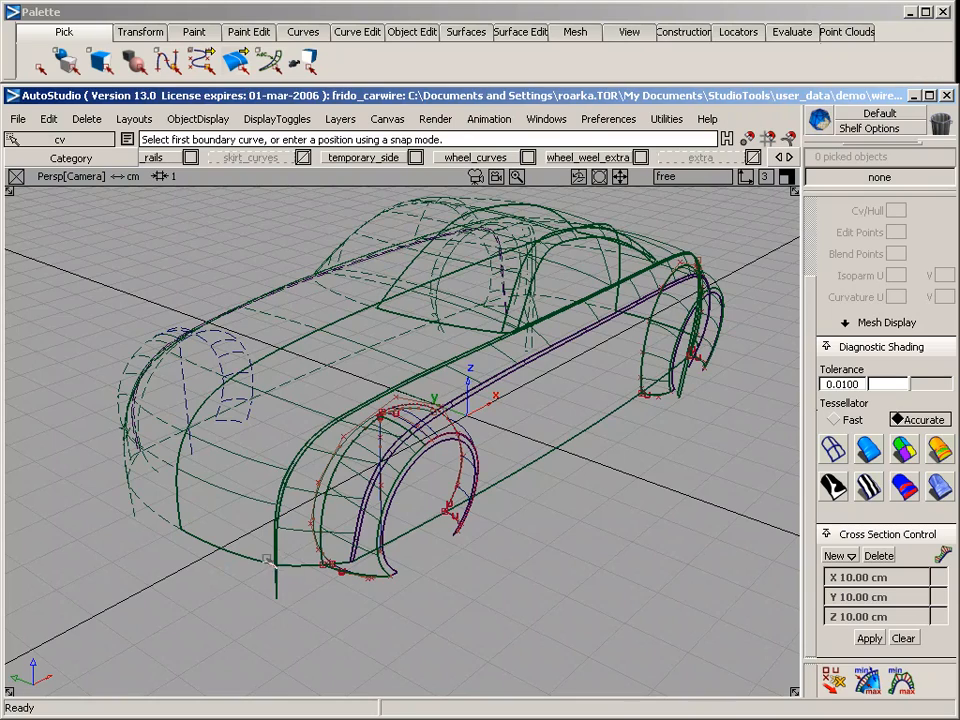
{"action": "key", "text": "alt+shift"}
{"action": "left_click", "coordinate": [518, 470], "text": "alt+shift"}
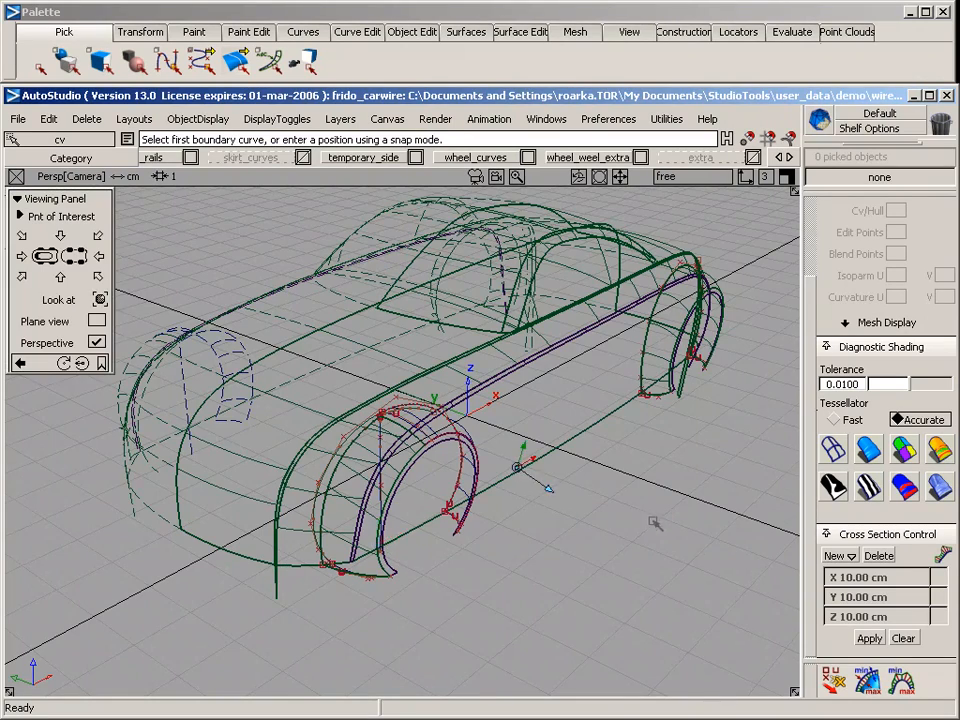
{"action": "left_click_drag", "start_coordinate": [656, 521], "coordinate": [270, 508], "text": "alt+shift"}
{"action": "middle_click_drag", "start_coordinate": [524, 515], "coordinate": [56, 466], "text": "alt+shift"}
{"action": "middle_click_drag", "start_coordinate": [600, 540], "coordinate": [286, 522], "text": "alt+shift"}
{"action": "left_click_drag", "start_coordinate": [500, 522], "coordinate": [360, 514], "text": "alt+shift"}
{"action": "right_click_drag", "start_coordinate": [500, 518], "coordinate": [359, 525], "text": "alt+shift"}
{"action": "middle_click_drag", "start_coordinate": [359, 525], "coordinate": [371, 480], "text": "alt+shift"}
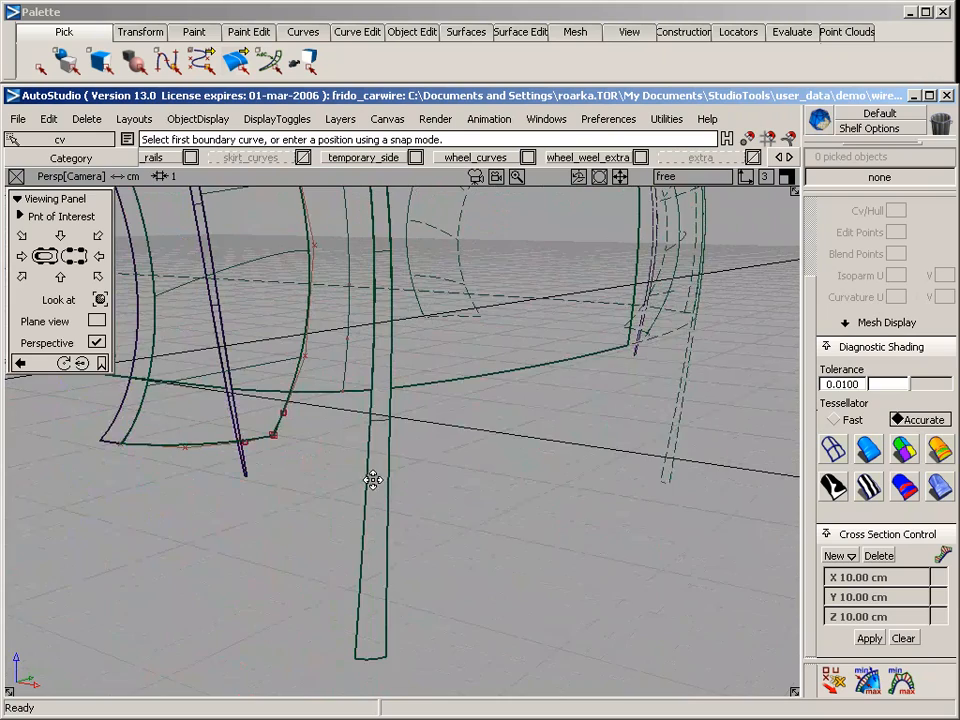
{"action": "left_click_drag", "start_coordinate": [371, 480], "coordinate": [350, 452], "text": "alt+shift"}
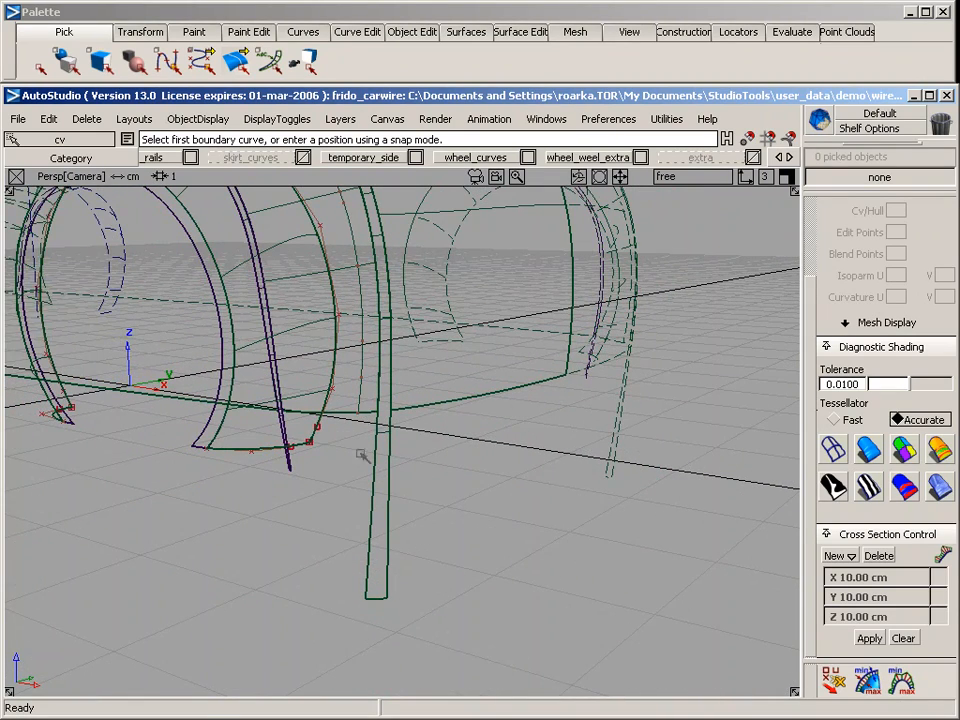
{"action": "left_click_drag", "start_coordinate": [240, 260], "coordinate": [352, 430], "text": "alt+shift"}
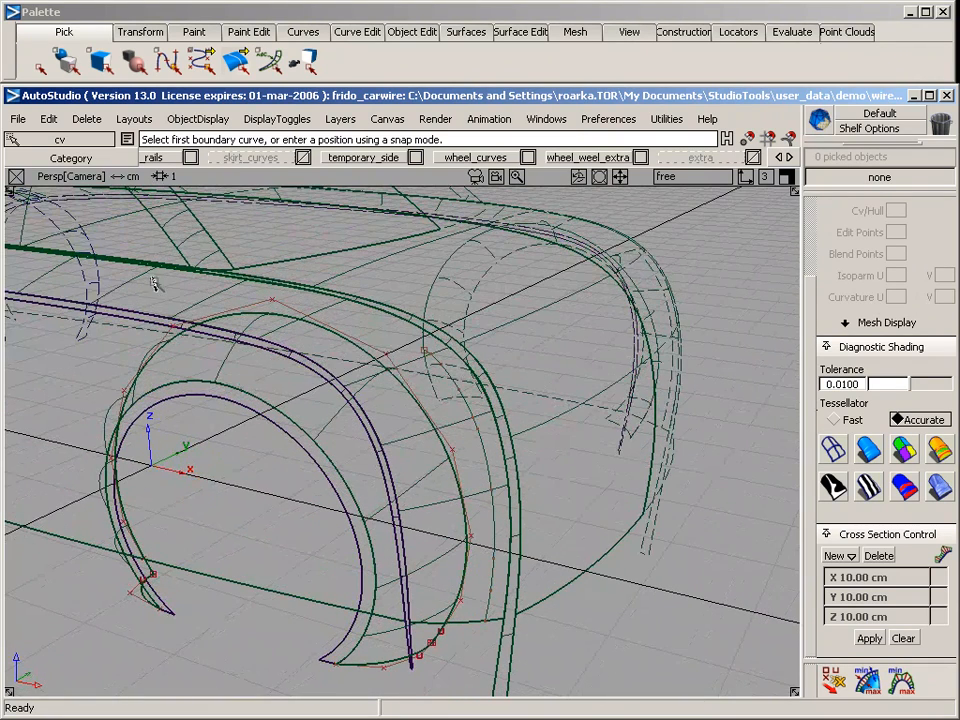
Intersect the lower blend strip, BlendSurface#2, with the rear wheel-arch surface to create curves on surface
{"action": "left_click_drag", "start_coordinate": [153, 280], "coordinate": [156, 322], "text": "ctrl+shift"}
{"action": "left_click", "coordinate": [155, 314]}
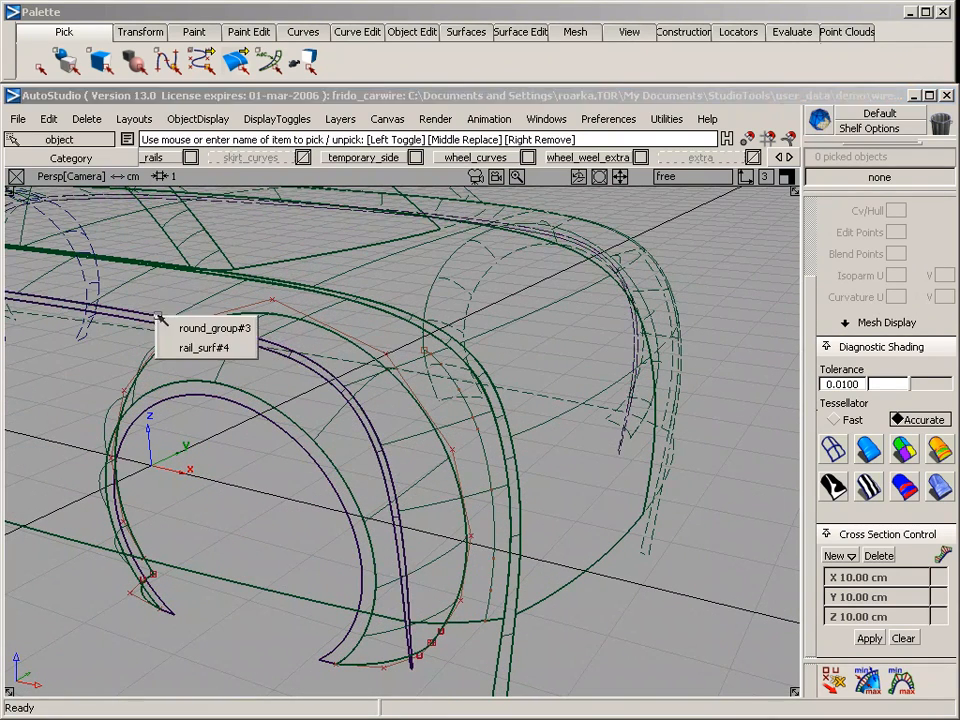
{"action": "left_click", "coordinate": [208, 330]}
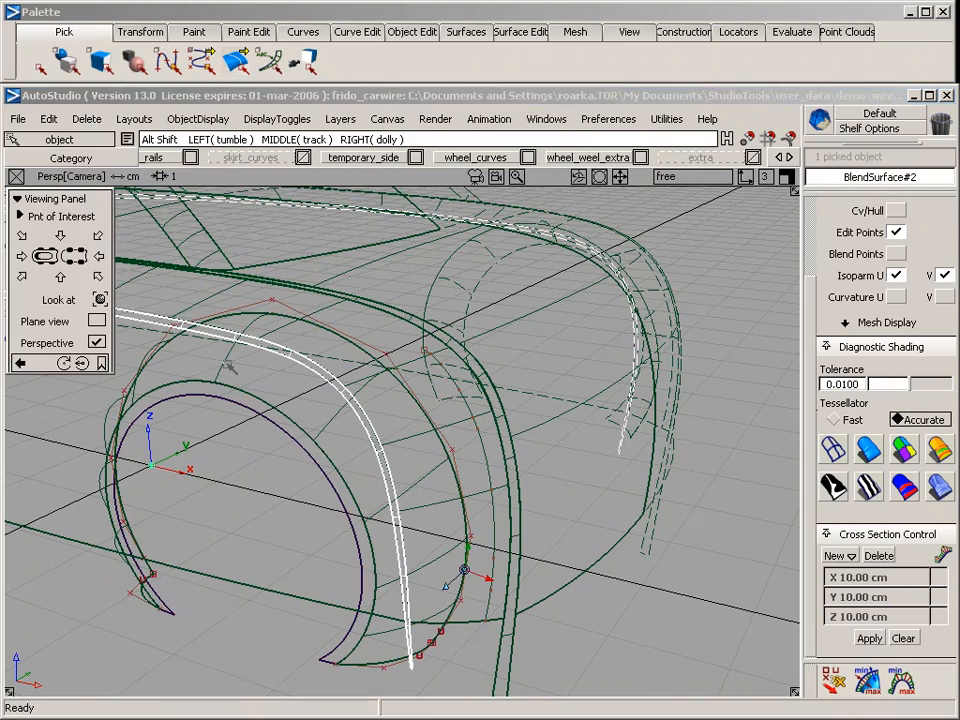
{"action": "left_click_drag", "start_coordinate": [254, 372], "coordinate": [336, 451], "text": "alt+shift"}
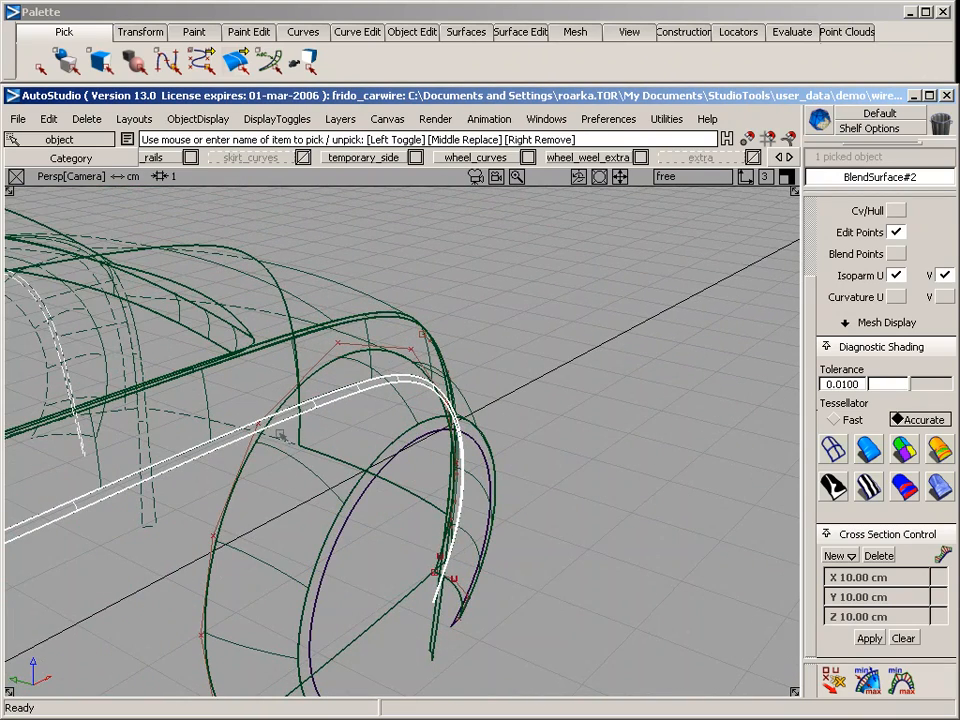
{"action": "left_click", "coordinate": [516, 32]}
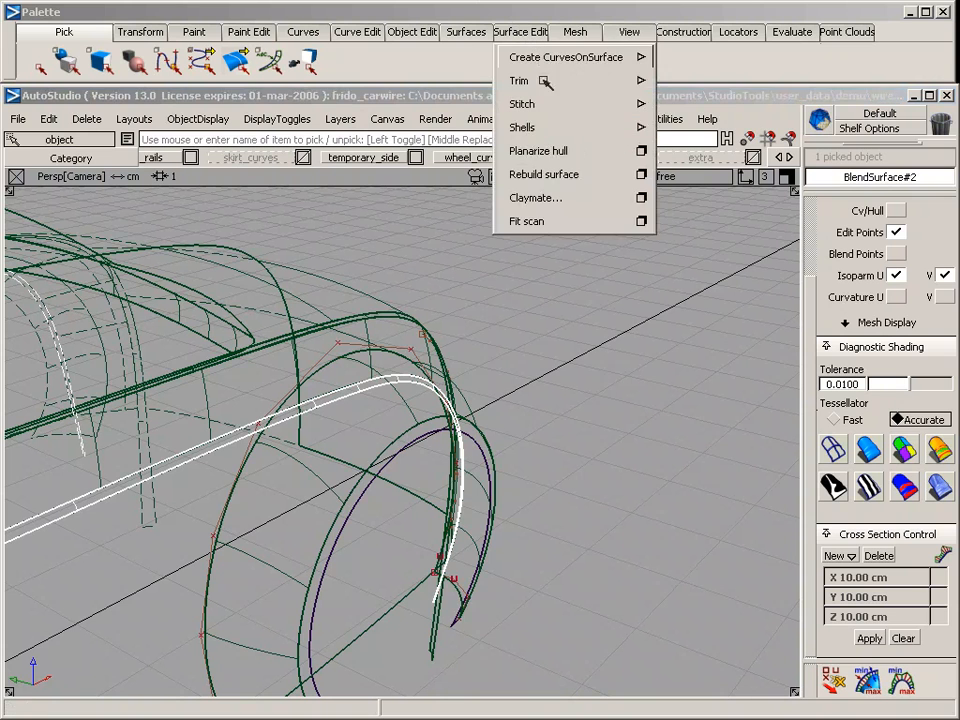
{"action": "mouse_move", "coordinate": [553, 57]}
{"action": "left_click", "coordinate": [695, 106]}
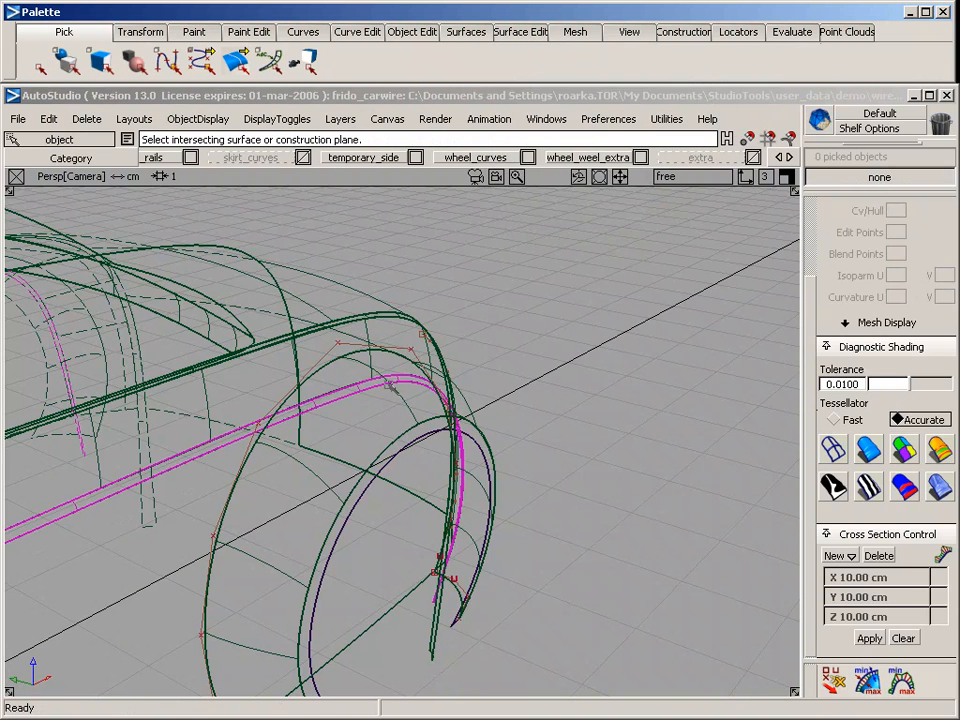
{"action": "left_click", "coordinate": [305, 459]}
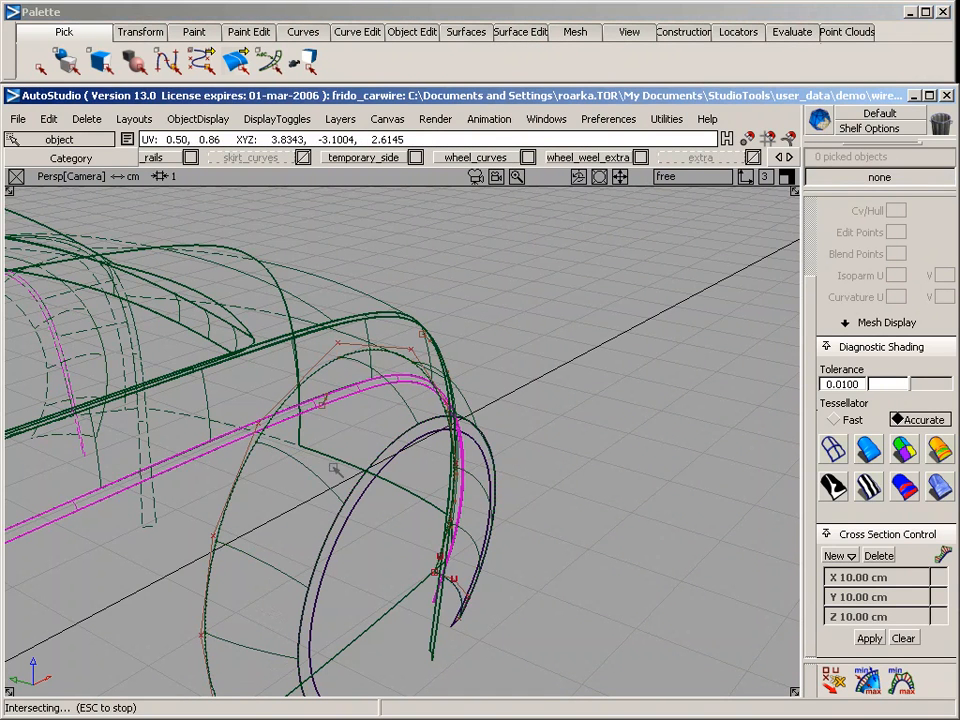
Trim BlendSurface#2 at the intersection, keeping the region ahead of the rear wheel arch
{"action": "left_click_drag", "start_coordinate": [298, 388], "coordinate": [298, 336], "text": "ctrl+shift"}
{"action": "left_click", "coordinate": [305, 411]}
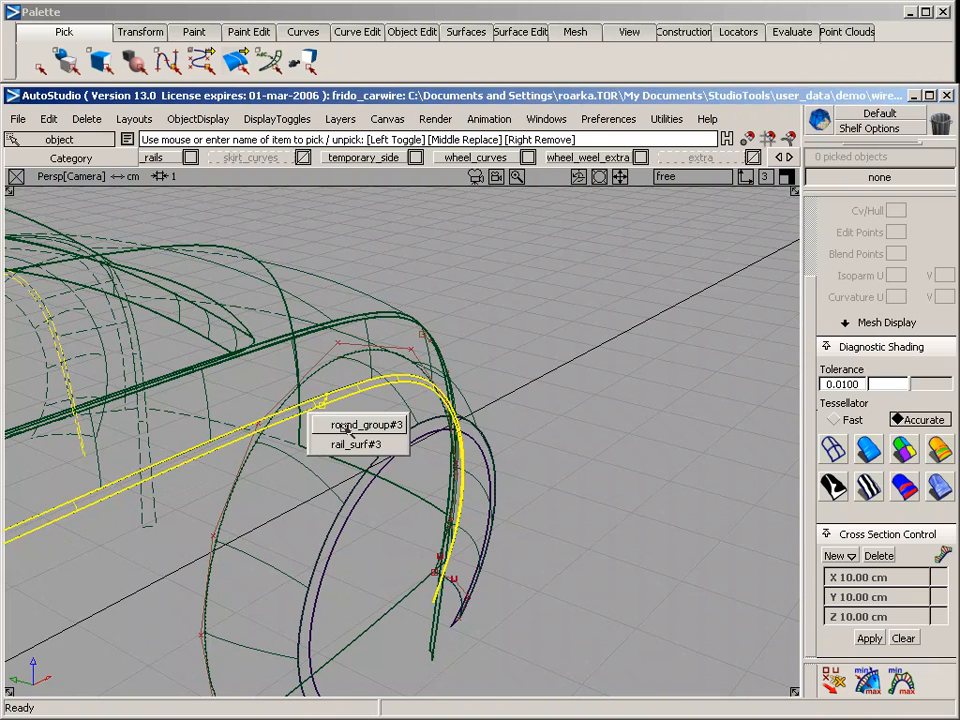
{"action": "left_click", "coordinate": [353, 427]}
{"action": "left_click", "coordinate": [466, 31]}
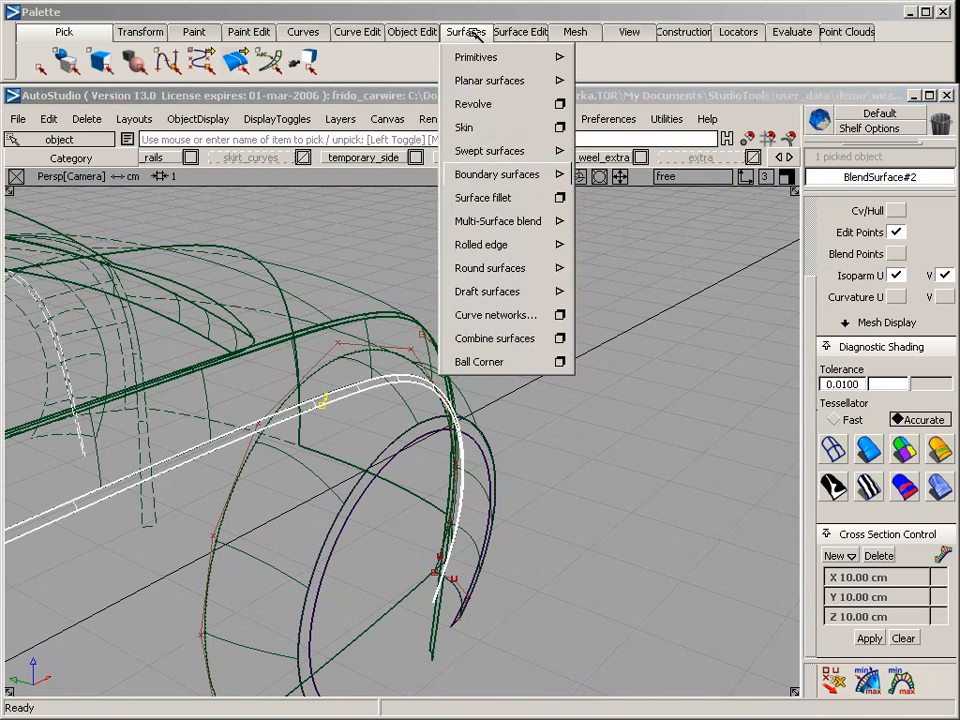
{"action": "mouse_move", "coordinate": [575, 82]}
{"action": "left_click", "coordinate": [702, 83]}
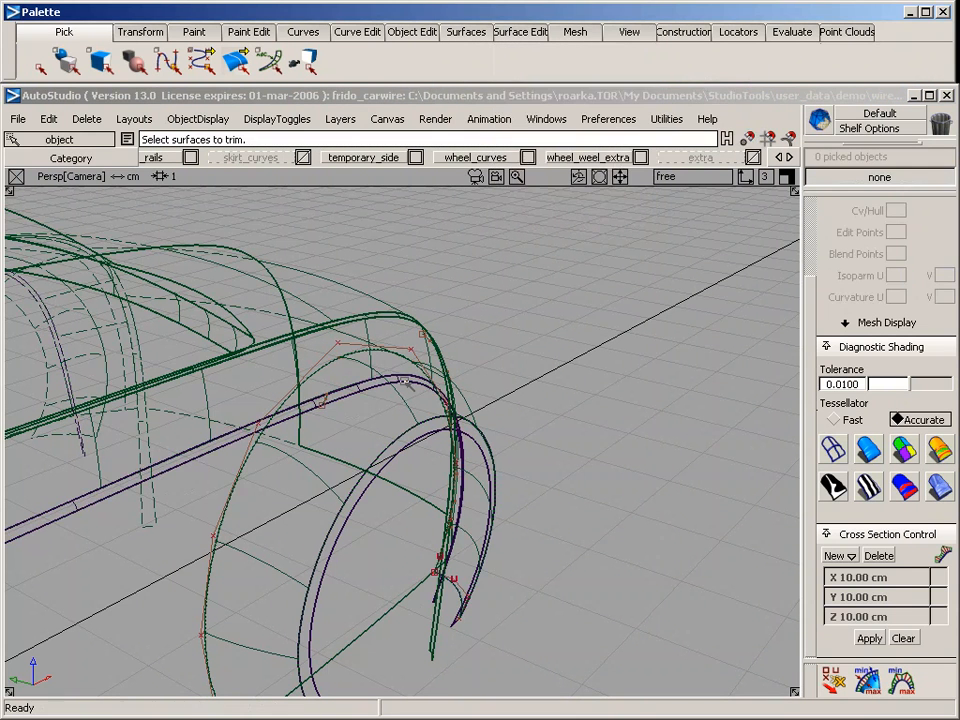
{"action": "left_click", "coordinate": [232, 440]}
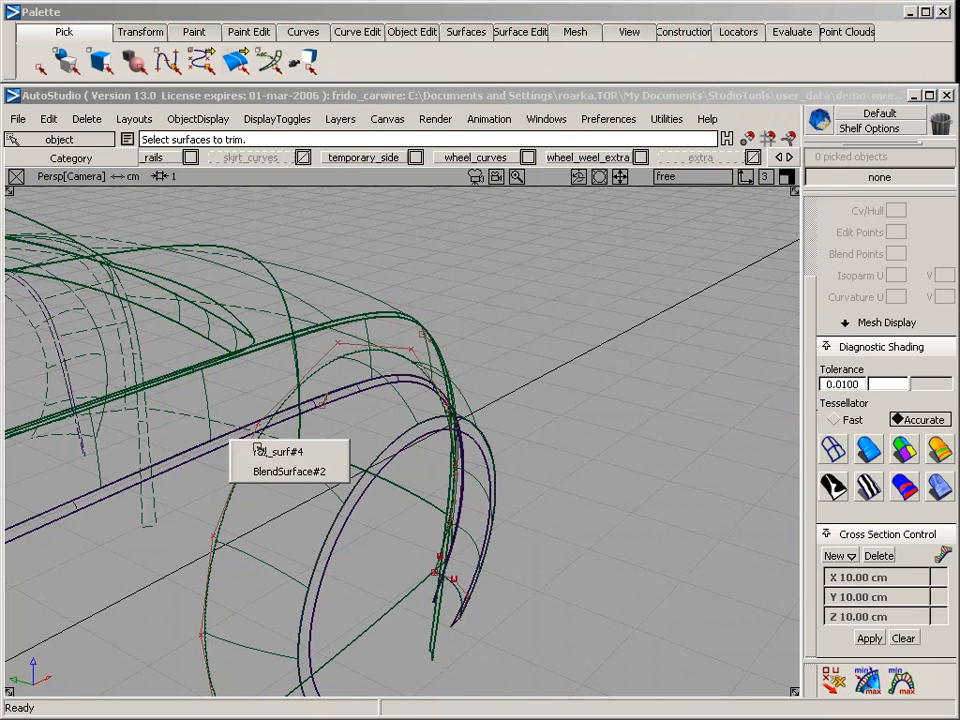
{"action": "left_click", "coordinate": [250, 454]}
{"action": "left_click", "coordinate": [228, 440]}
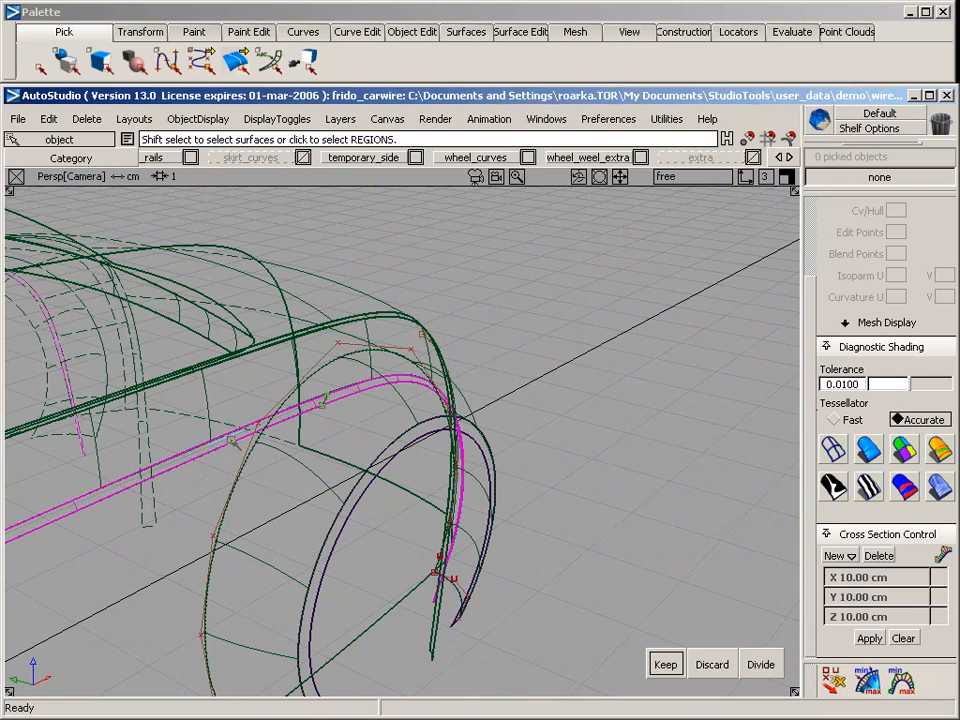
{"action": "key", "text": "space"}
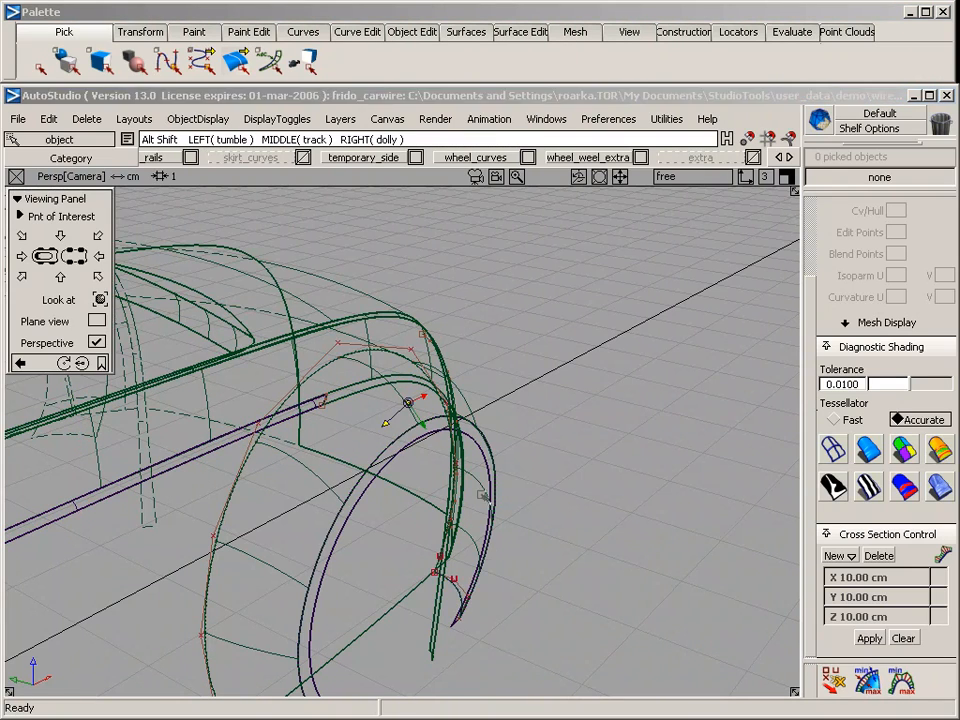
Draw an edit-point curve in the side view across the outer blend strip behind the rear arch, joining the lower body edges on both sides
{"action": "left_click", "coordinate": [484, 447], "text": "alt+shift"}
{"action": "left_click_drag", "start_coordinate": [610, 482], "coordinate": [541, 592], "text": "alt+shift"}
{"action": "middle_click_drag", "start_coordinate": [490, 403], "coordinate": [314, 297], "text": "alt+shift"}
{"action": "left_click_drag", "start_coordinate": [450, 540], "coordinate": [440, 440]}
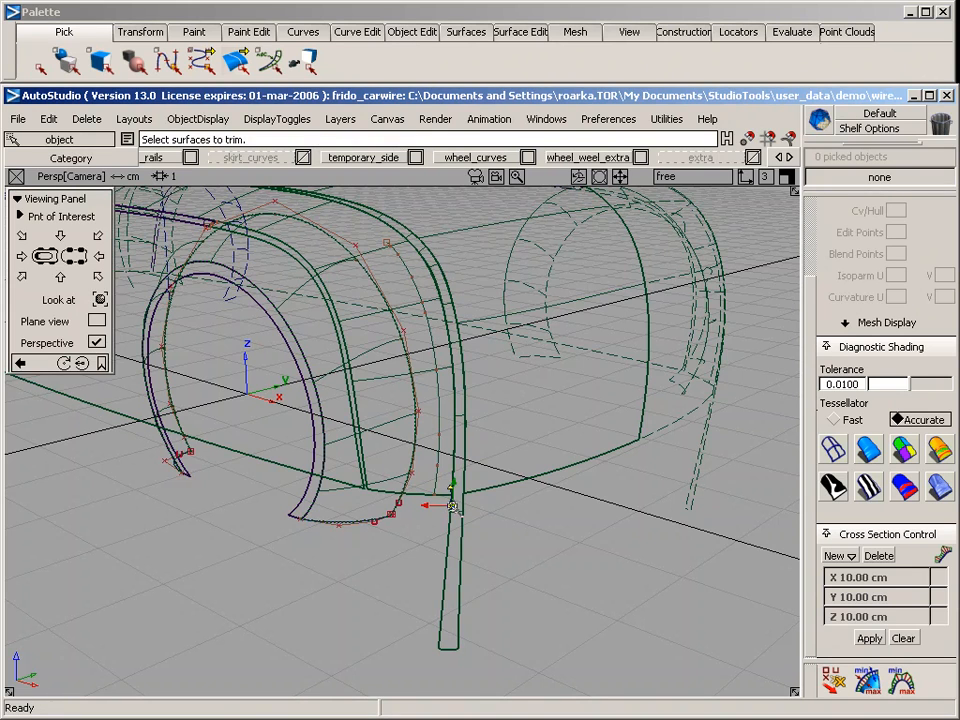
{"action": "left_click_drag", "start_coordinate": [341, 382], "coordinate": [475, 567], "text": "alt+shift"}
{"action": "left_click_drag", "start_coordinate": [428, 578], "coordinate": [512, 546], "text": "alt+shift"}
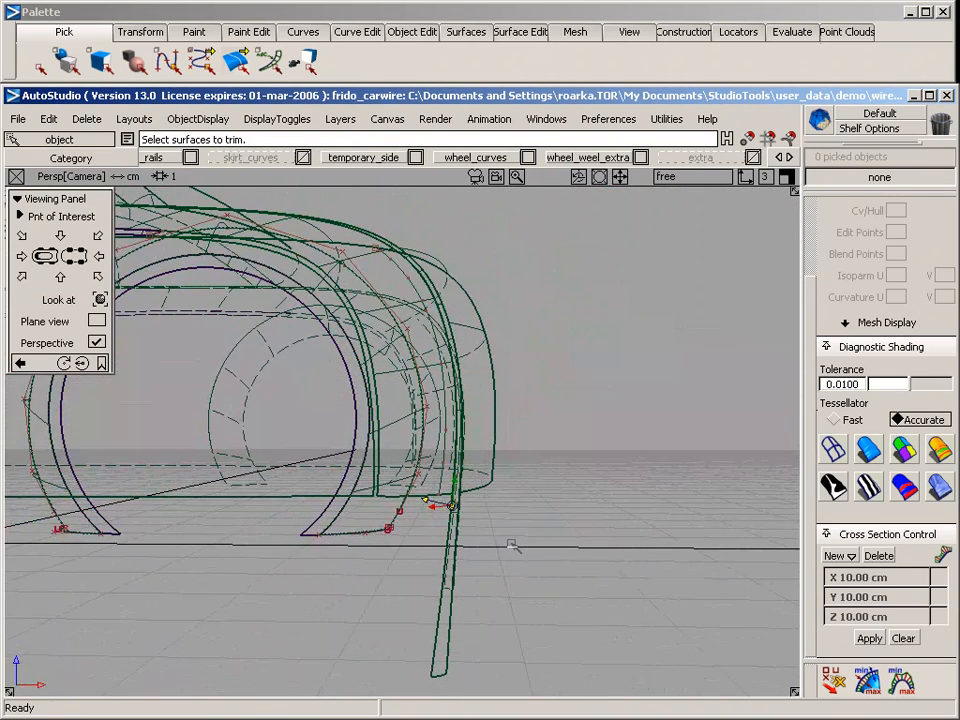
{"action": "key", "text": "F6"}
{"action": "middle_click_drag", "start_coordinate": [502, 549], "coordinate": [186, 582], "text": "alt+shift"}
{"action": "right_click_drag", "start_coordinate": [290, 542], "coordinate": [706, 495], "text": "alt+shift"}
{"action": "middle_click_drag", "start_coordinate": [537, 450], "coordinate": [512, 530], "text": "alt+shift"}
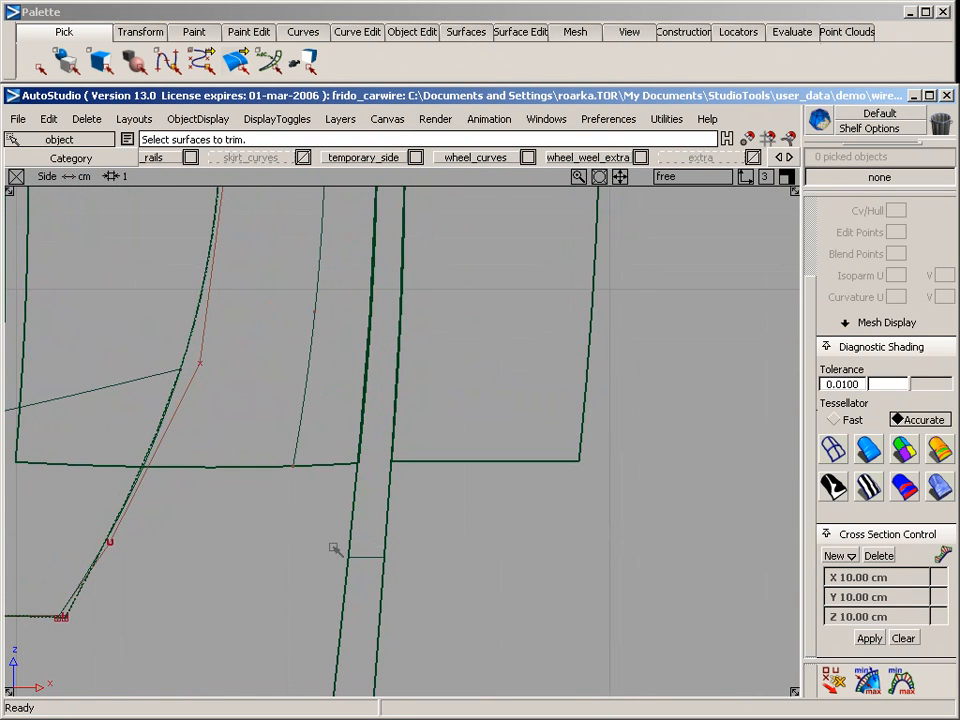
{"action": "left_click", "coordinate": [349, 28]}
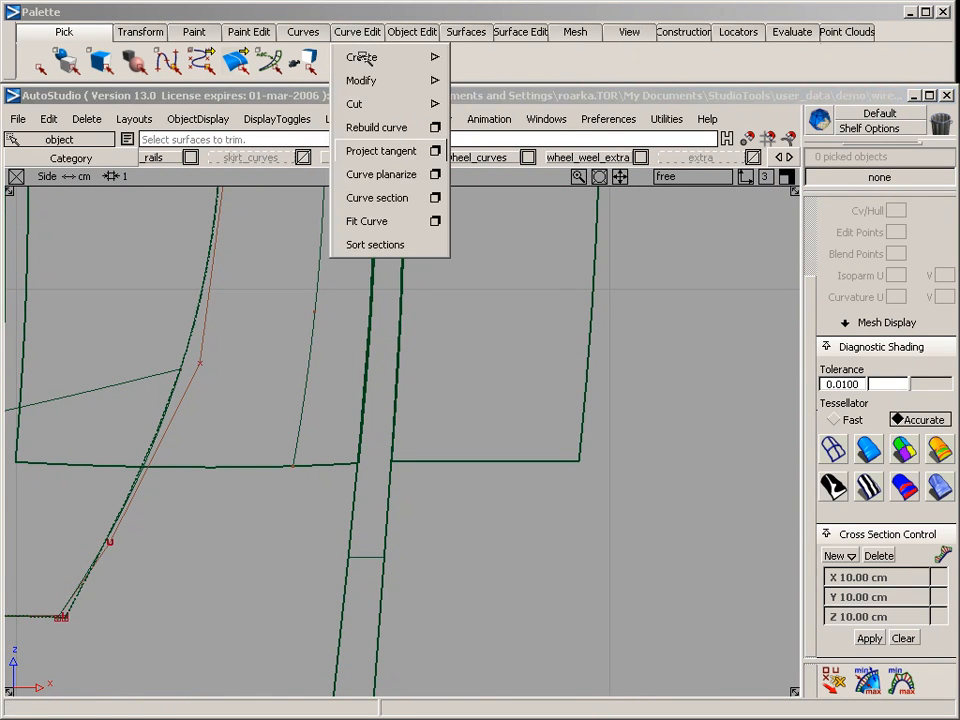
{"action": "mouse_move", "coordinate": [361, 57]}
{"action": "left_click", "coordinate": [303, 31]}
{"action": "mouse_move", "coordinate": [347, 79]}
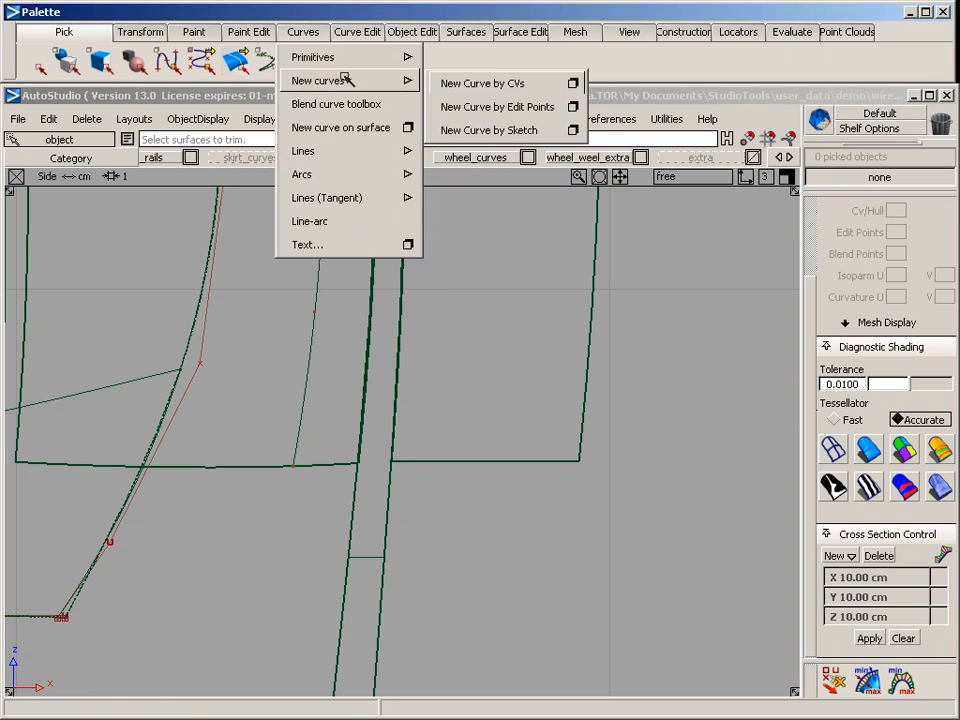
{"action": "left_click", "coordinate": [502, 106]}
{"action": "left_click", "coordinate": [355, 466]}
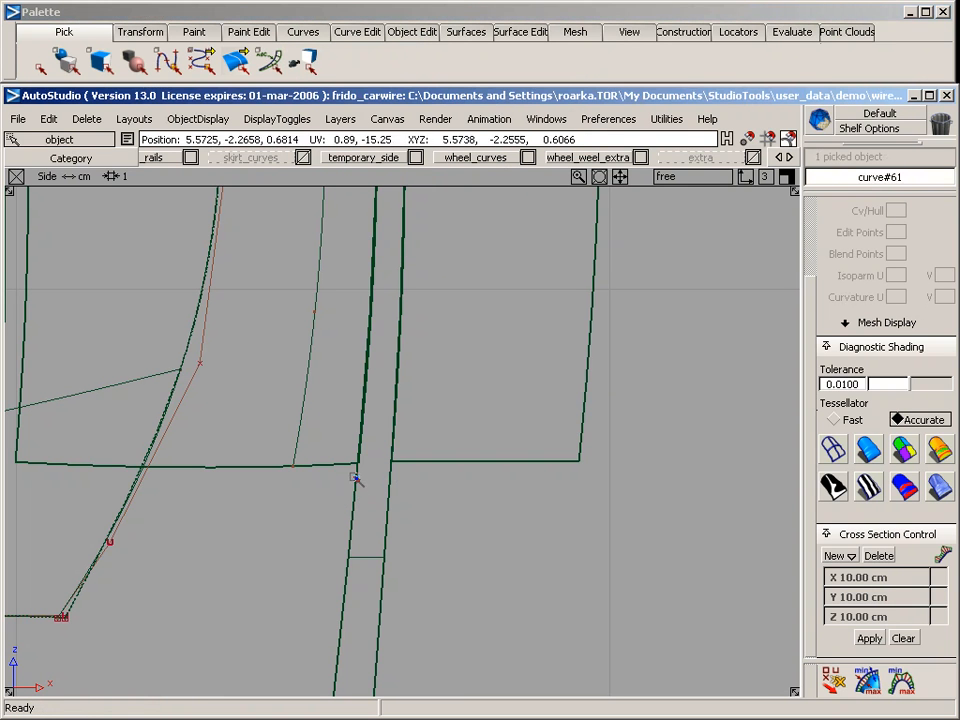
{"action": "left_click", "coordinate": [390, 462]}
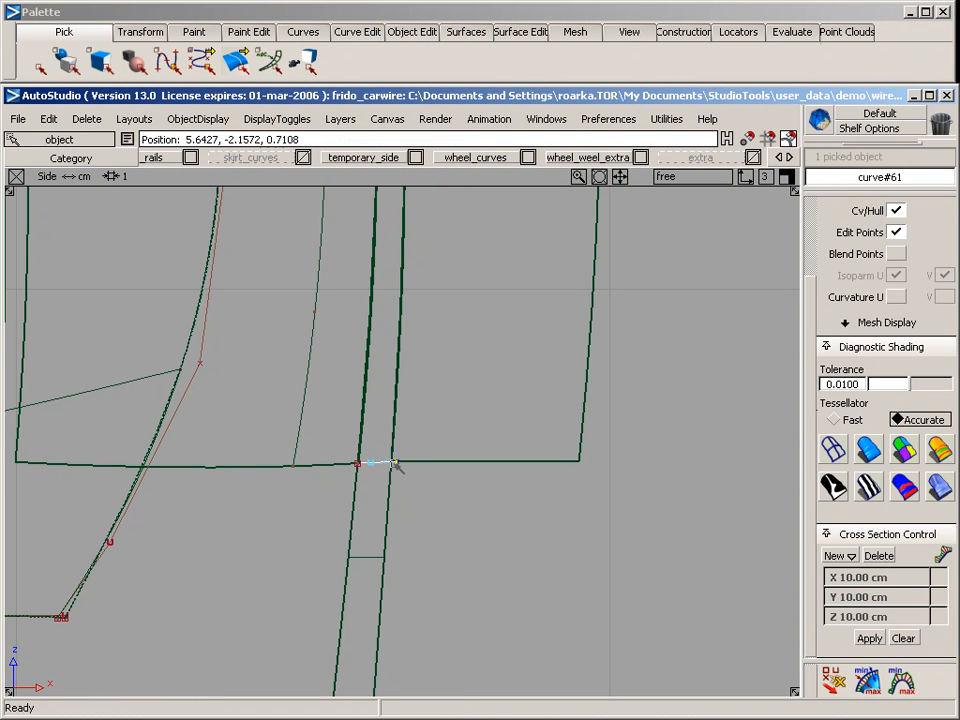
Project the short bridging curve onto the outer blend strip, BlendSurface#3, in the side view
{"action": "mouse_move", "coordinate": [342, 522]}
{"action": "left_mouse_down", "text": "ctrl+shift"}
{"action": "mouse_move", "coordinate": [354, 389]}
{"action": "mouse_move", "coordinate": [368, 480]}
{"action": "mouse_move", "coordinate": [419, 507]}
{"action": "left_mouse_up", "text": "ctrl+shift"}
{"action": "left_click", "coordinate": [520, 37]}
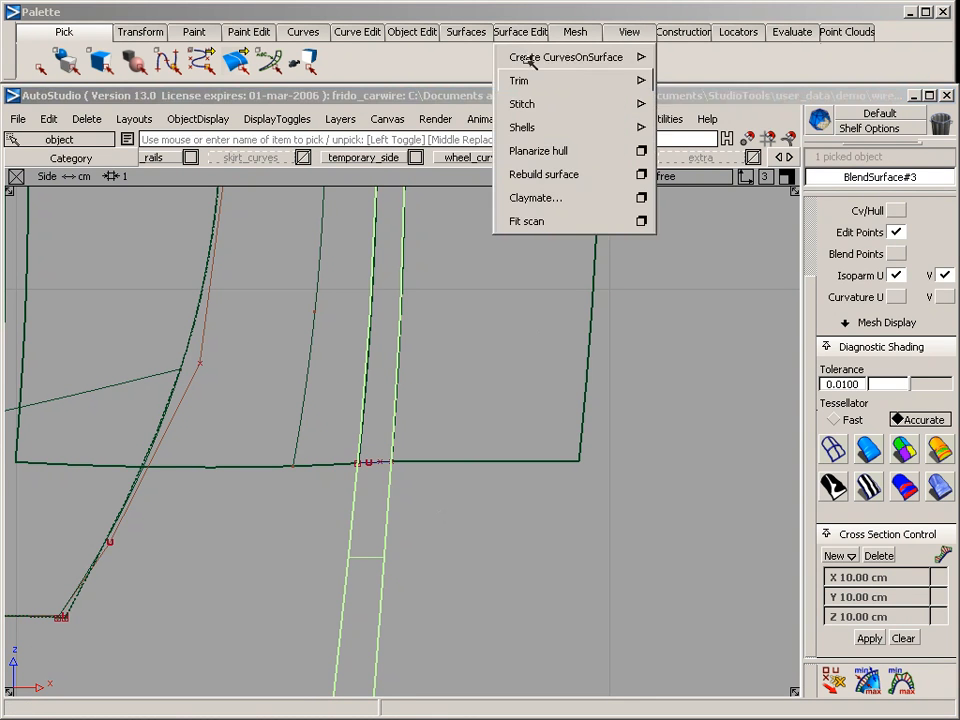
{"action": "mouse_move", "coordinate": [560, 118]}
{"action": "left_click", "coordinate": [724, 60]}
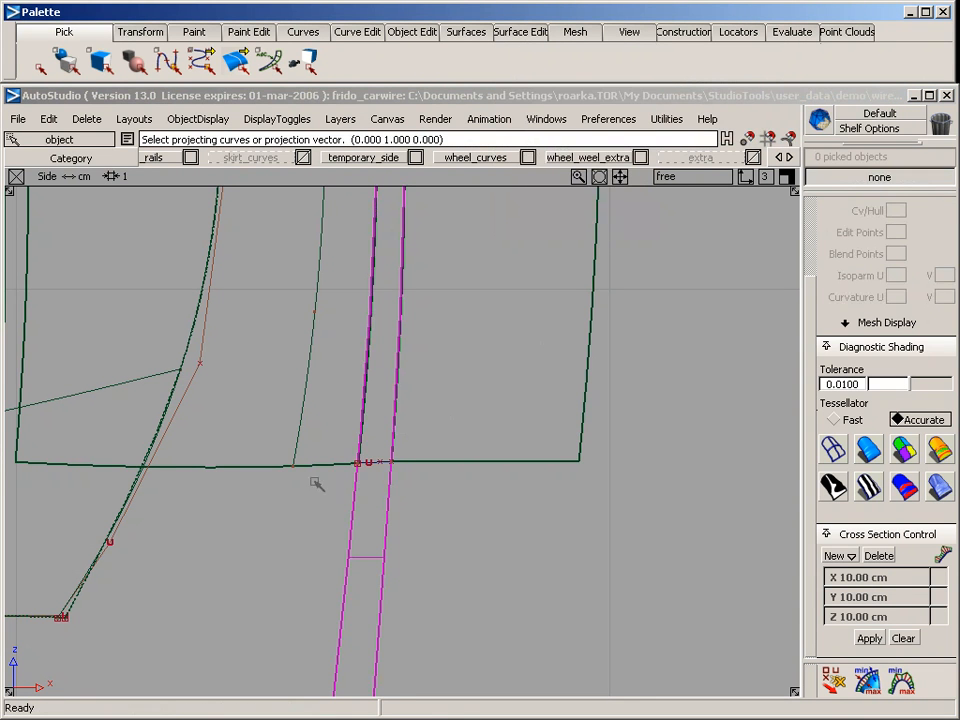
{"action": "left_click", "coordinate": [370, 462]}
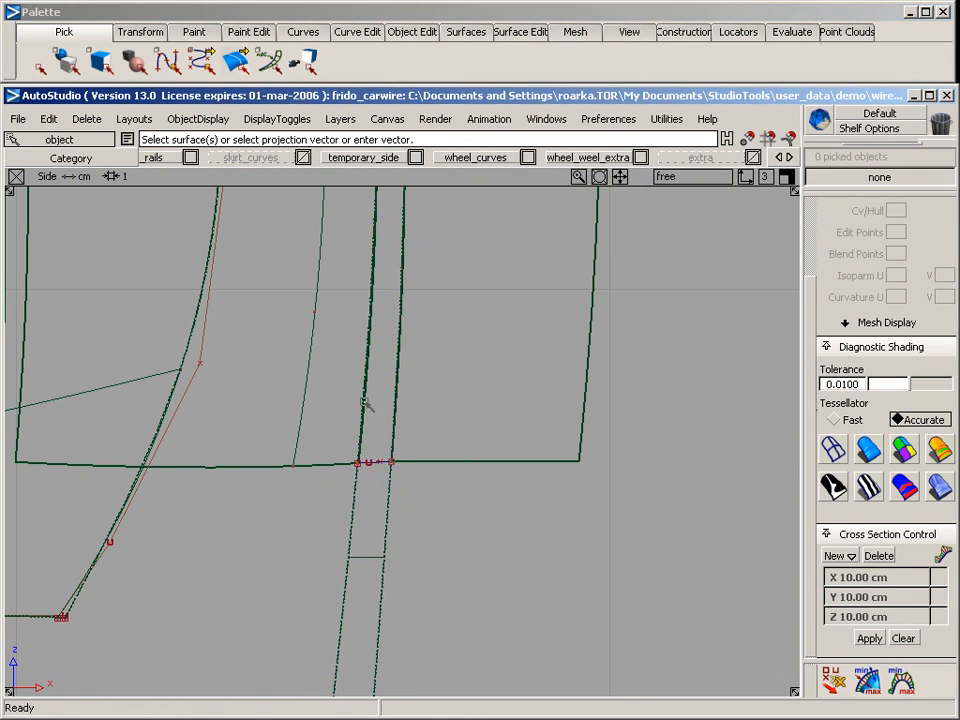
Trim BlendSurface#3 along the projected curve, keeping the region above the lower body edge
{"action": "left_click", "coordinate": [402, 289]}
{"action": "left_click", "coordinate": [522, 30]}
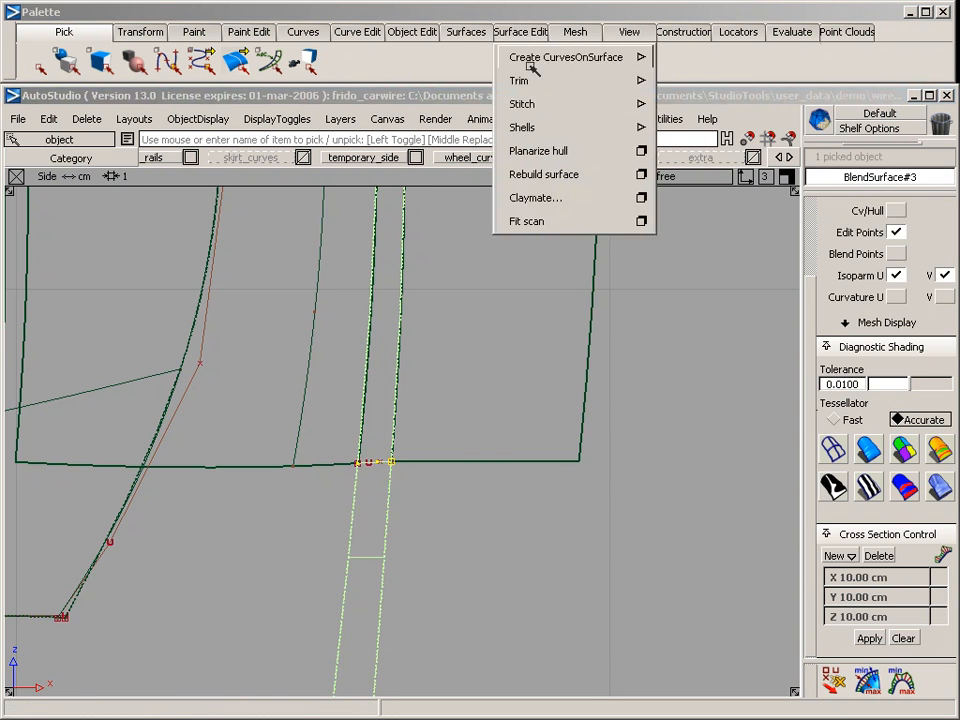
{"action": "mouse_move", "coordinate": [560, 79]}
{"action": "left_click", "coordinate": [705, 79]}
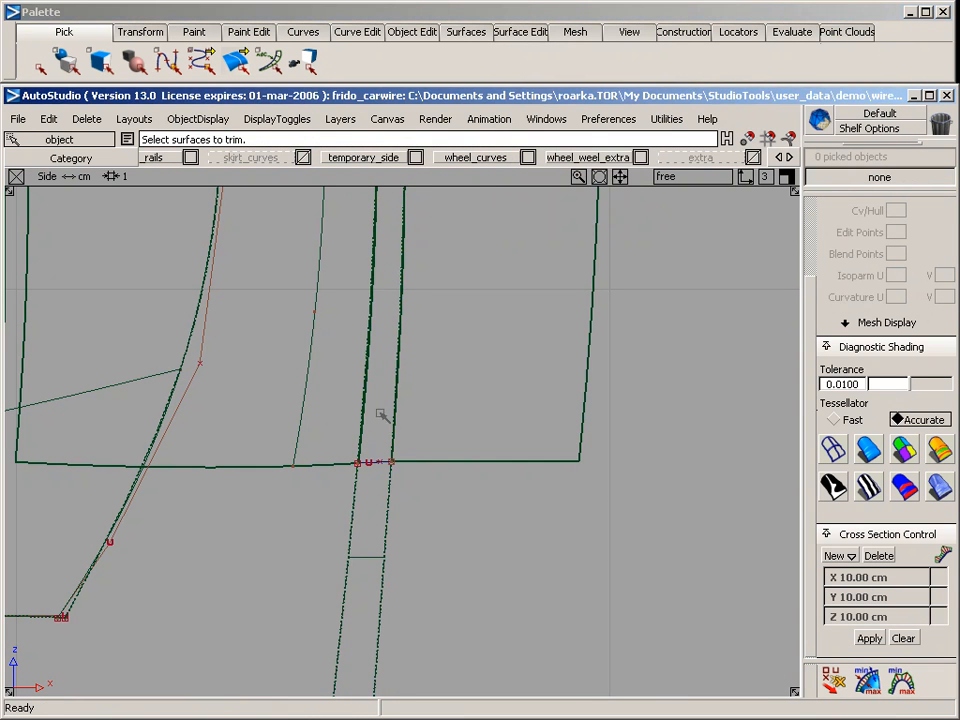
{"action": "left_click", "coordinate": [392, 494]}
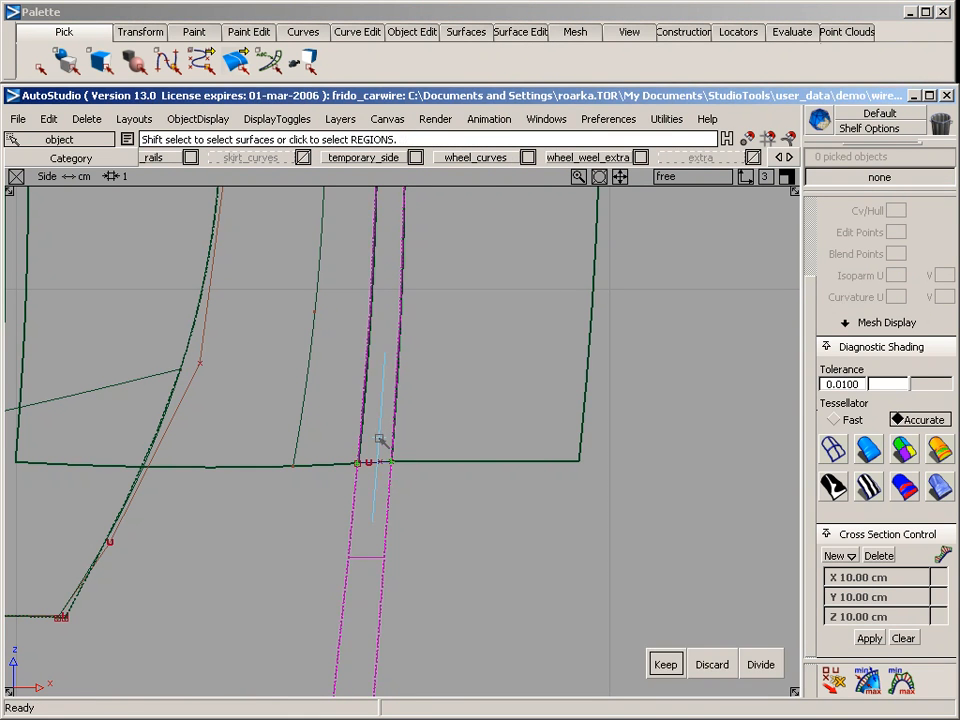
{"action": "right_click_drag", "start_coordinate": [490, 428], "coordinate": [88, 572], "text": "alt+shift"}
{"action": "middle_click_drag", "start_coordinate": [205, 490], "coordinate": [732, 483], "text": "alt+shift"}
{"action": "middle_click_drag", "start_coordinate": [291, 493], "coordinate": [698, 423], "text": "alt+shift"}
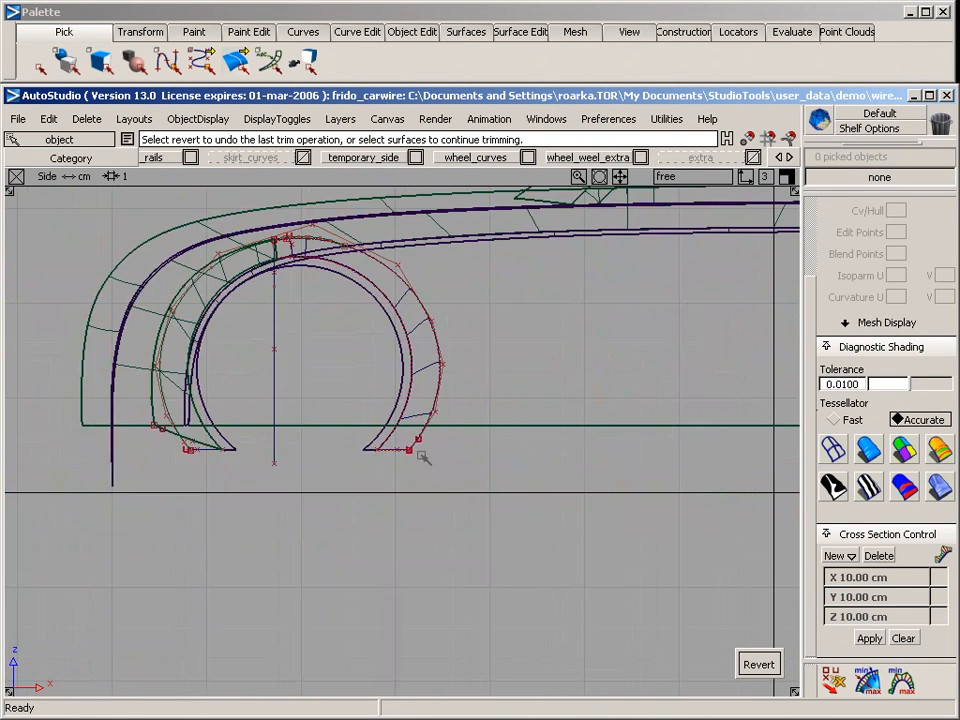
Draw a short edit-point curve in the side view across the outer blend strip ahead of the front arch, level with the body's lower edge
{"action": "middle_click_drag", "start_coordinate": [424, 454], "coordinate": [580, 445], "text": "alt+shift"}
{"action": "right_click_drag", "start_coordinate": [433, 465], "coordinate": [536, 461], "text": "alt+shift"}
{"action": "middle_click_drag", "start_coordinate": [365, 467], "coordinate": [686, 550], "text": "alt+shift"}
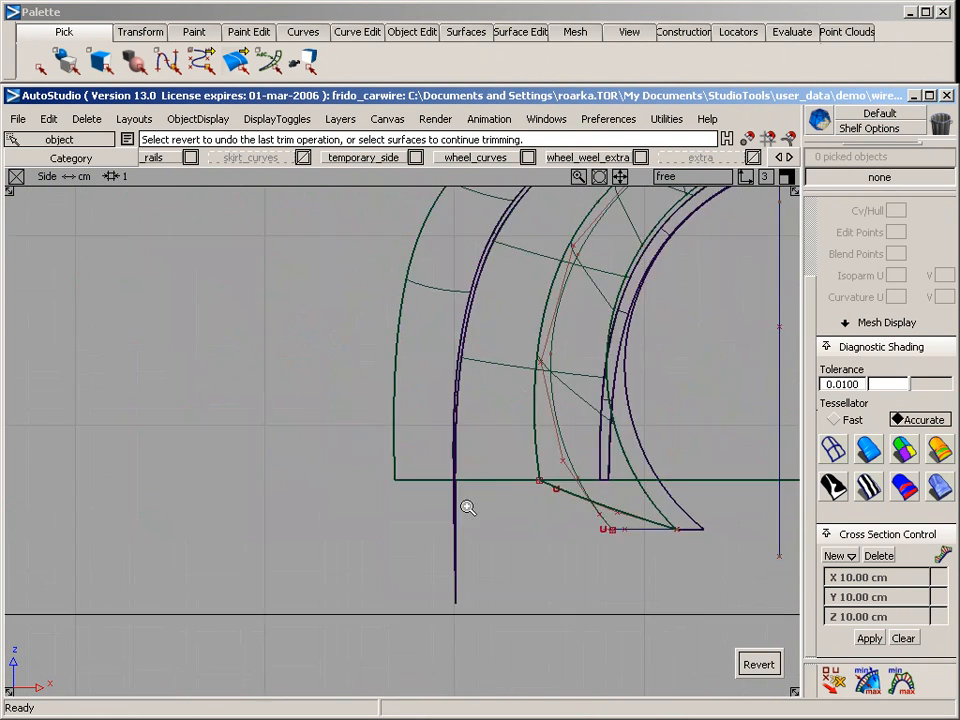
{"action": "right_click_drag", "start_coordinate": [467, 508], "coordinate": [680, 492], "text": "alt+shift"}
{"action": "mouse_move", "coordinate": [587, 481]}
{"action": "middle_mouse_down", "text": "alt+shift"}
{"action": "mouse_move", "coordinate": [467, 389]}
{"action": "mouse_move", "coordinate": [426, 315]}
{"action": "middle_mouse_up", "text": "alt+shift"}
{"action": "right_click_drag", "start_coordinate": [386, 442], "coordinate": [650, 421], "text": "alt+shift"}
{"action": "middle_click_drag", "start_coordinate": [477, 379], "coordinate": [481, 455], "text": "alt+shift"}
{"action": "left_click_drag", "start_coordinate": [363, 467], "coordinate": [341, 270], "text": "ctrl+shift"}
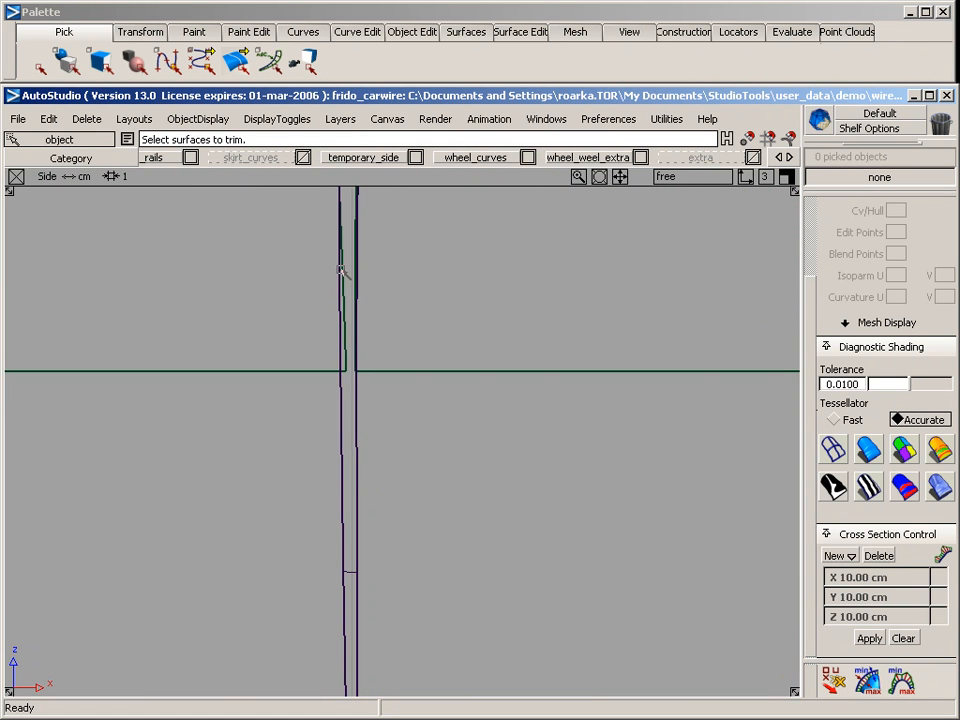
{"action": "left_click", "coordinate": [419, 36]}
{"action": "left_click", "coordinate": [374, 34]}
{"action": "left_click", "coordinate": [313, 32]}
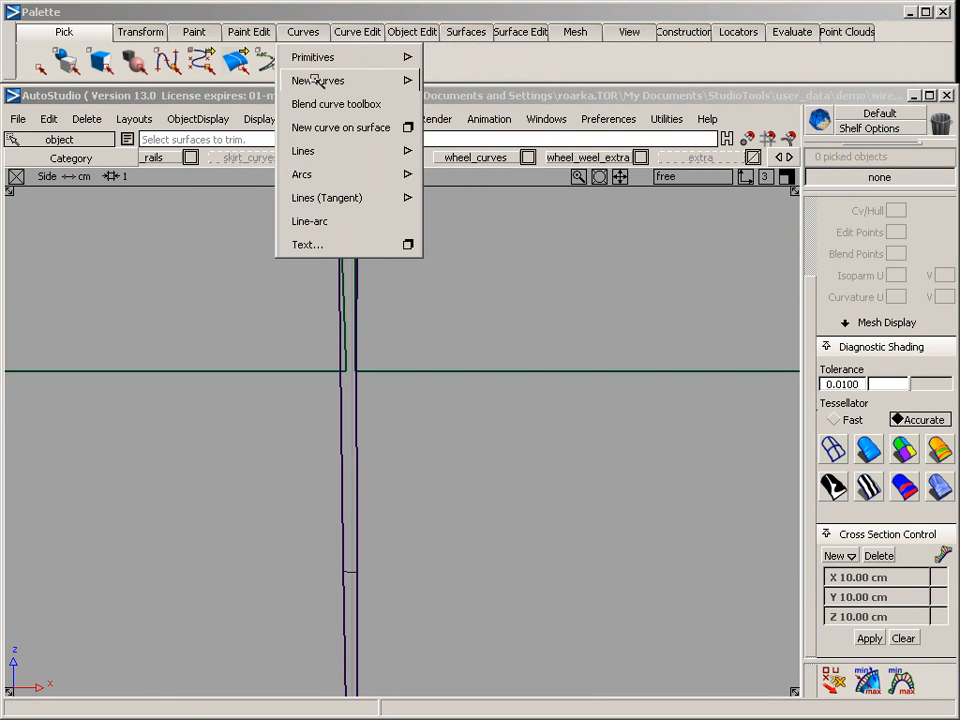
{"action": "mouse_move", "coordinate": [316, 80]}
{"action": "left_click", "coordinate": [476, 106]}
{"action": "left_click_drag", "start_coordinate": [320, 372], "coordinate": [362, 373]}
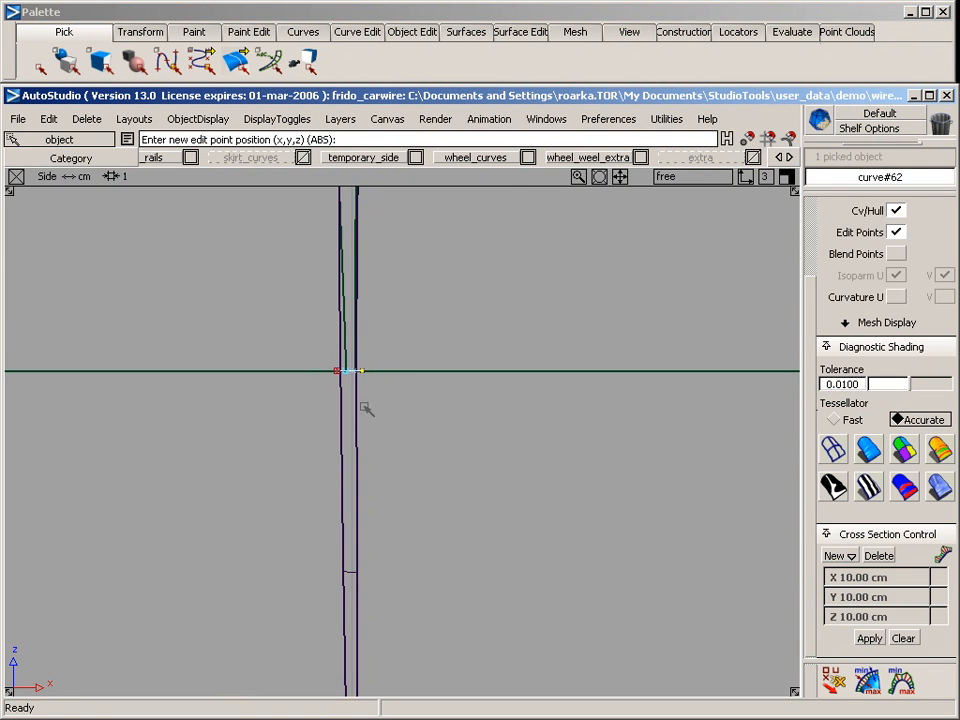
Project the short bridging curve onto the front end of BlendSurface#3 in the side view
{"action": "left_click", "coordinate": [337, 355]}
{"action": "left_click", "coordinate": [466, 32]}
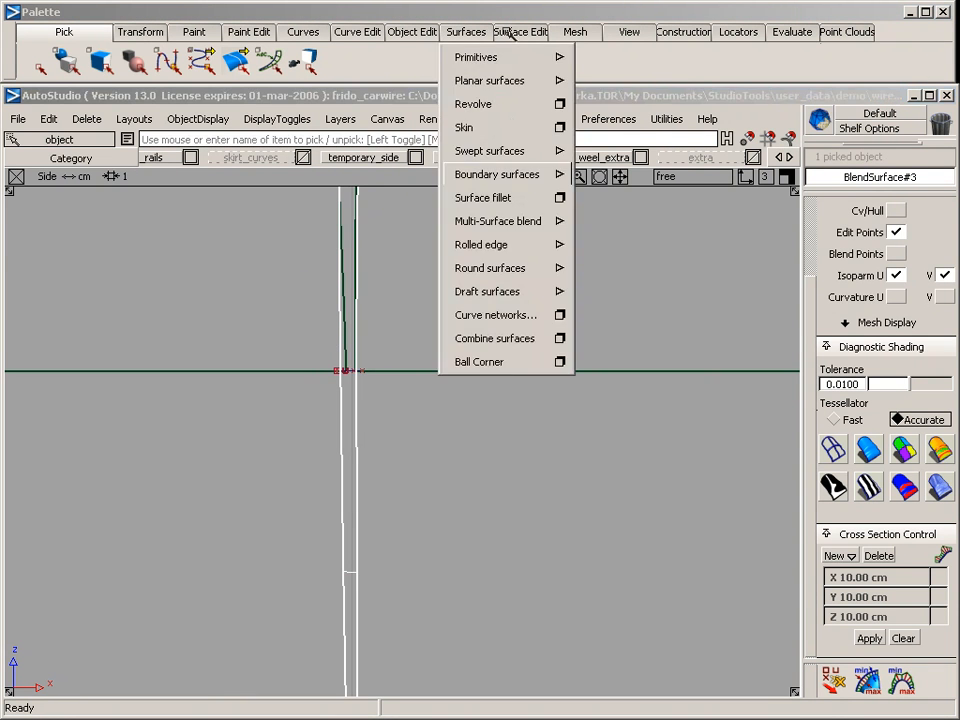
{"action": "mouse_move", "coordinate": [515, 32]}
{"action": "mouse_move", "coordinate": [542, 58]}
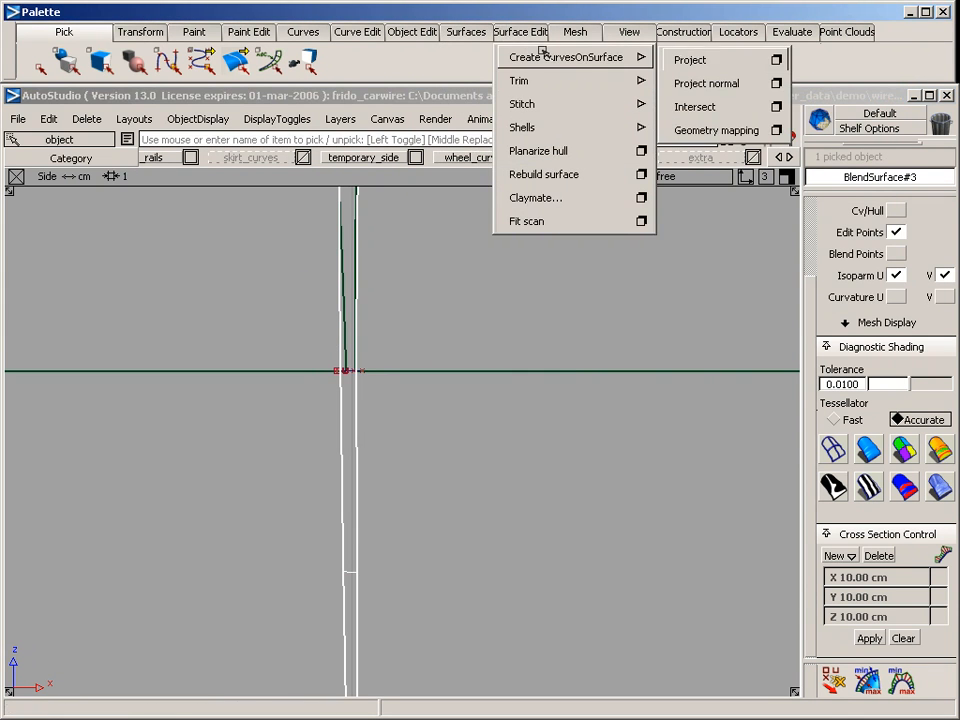
{"action": "left_click", "coordinate": [690, 60]}
{"action": "right_click_drag", "start_coordinate": [254, 402], "coordinate": [335, 391], "text": "alt+shift"}
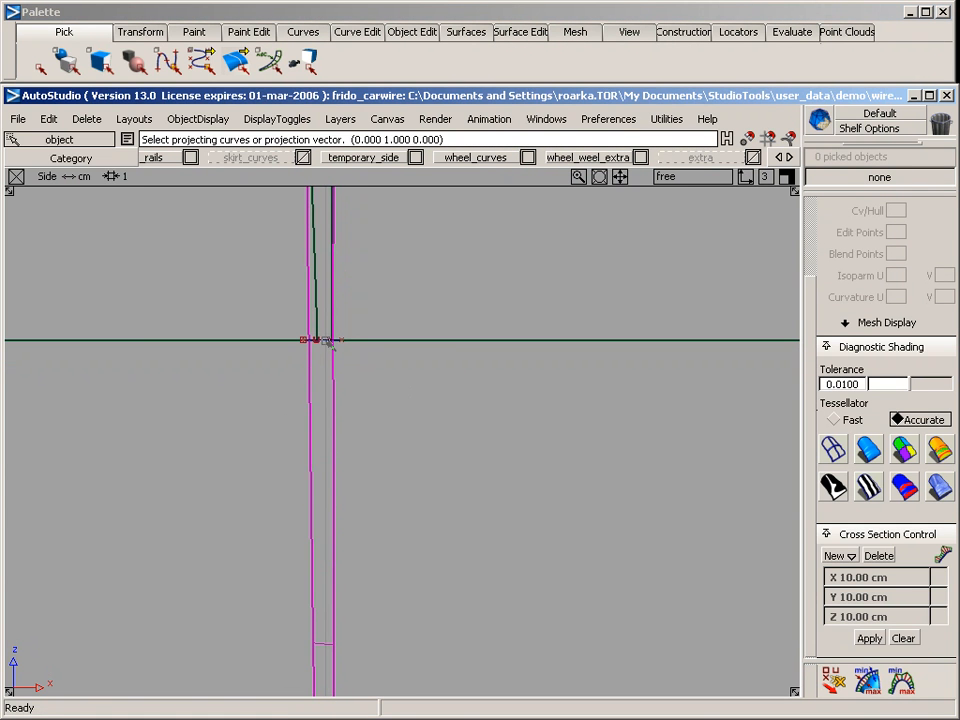
{"action": "left_click", "coordinate": [327, 341]}
{"action": "key", "text": "space"}
{"action": "left_click_drag", "start_coordinate": [331, 366], "coordinate": [335, 380], "text": "ctrl+shift"}
{"action": "left_click", "coordinate": [334, 384]}
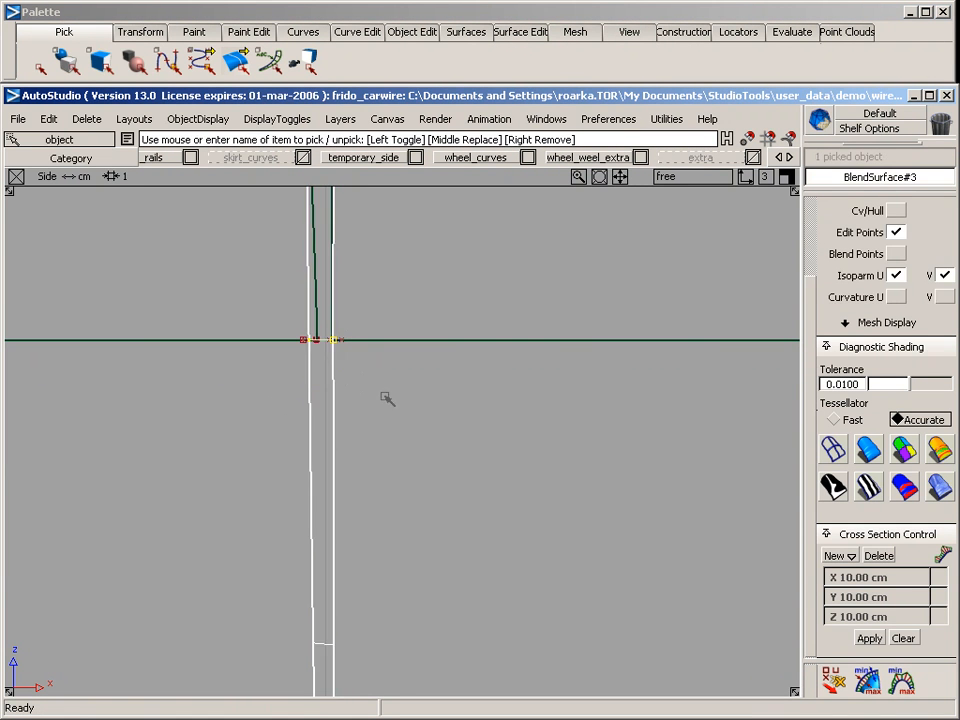
Trim BlendSurface#3 along the projected front curve, keeping the region above the lower body edge
{"action": "right_click_drag", "start_coordinate": [475, 465], "coordinate": [412, 448], "text": "alt+shift"}
{"action": "left_click", "coordinate": [520, 32]}
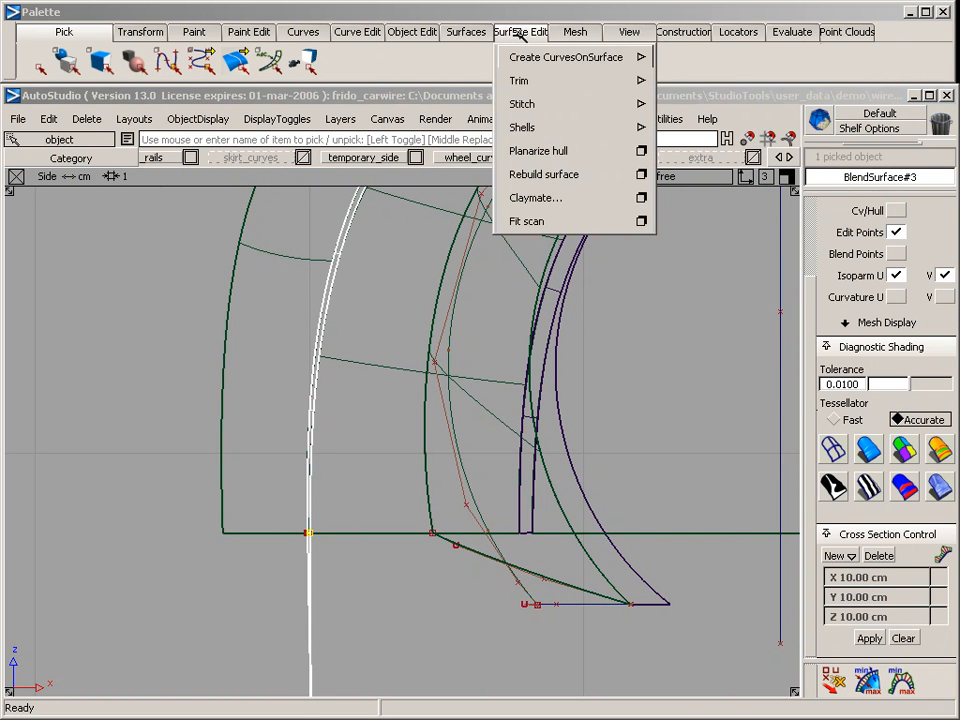
{"action": "mouse_move", "coordinate": [513, 47]}
{"action": "mouse_move", "coordinate": [530, 80]}
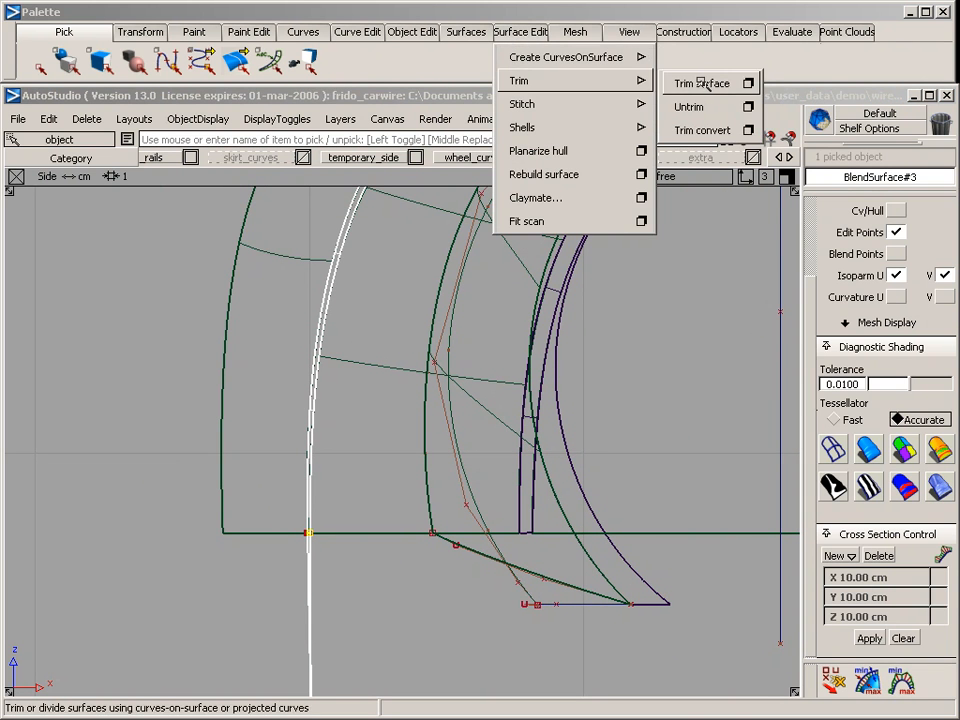
{"action": "left_click", "coordinate": [707, 80]}
{"action": "middle_click_drag", "start_coordinate": [333, 245], "coordinate": [358, 519], "text": "alt+shift"}
{"action": "right_click_drag", "start_coordinate": [358, 519], "coordinate": [432, 440], "text": "alt+shift"}
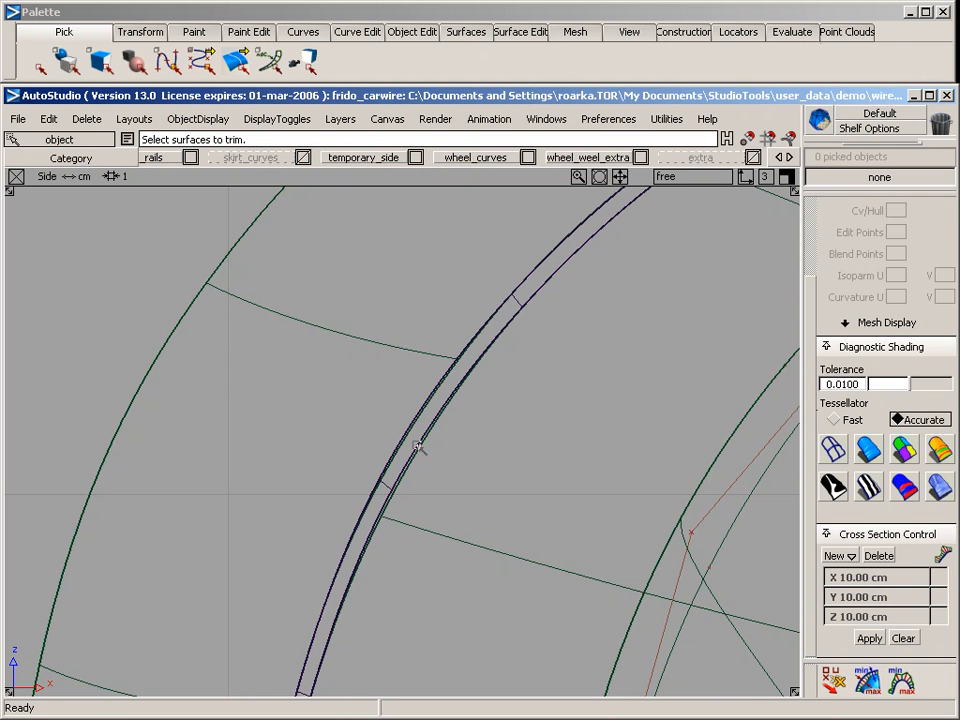
{"action": "left_click", "coordinate": [385, 490]}
{"action": "left_click", "coordinate": [394, 471]}
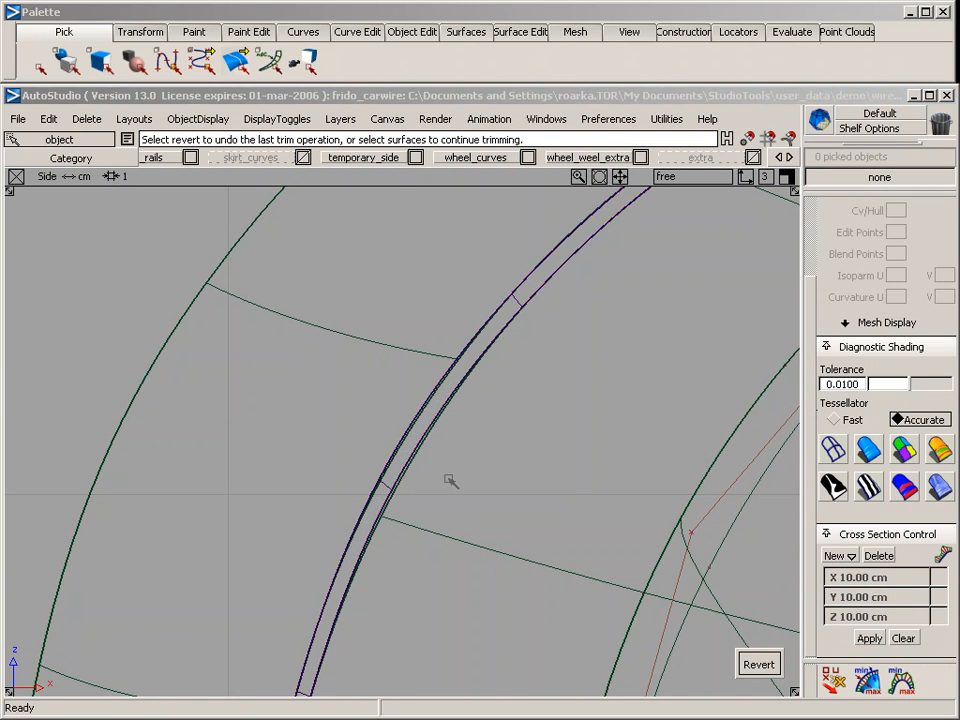
Pick all the construction curves around the wheel arches and strip ends and assign them to the extra layer
{"action": "right_click_drag", "start_coordinate": [450, 480], "coordinate": [255, 508], "text": "alt+shift"}
{"action": "middle_click_drag", "start_coordinate": [429, 460], "coordinate": [262, 456], "text": "alt+shift"}
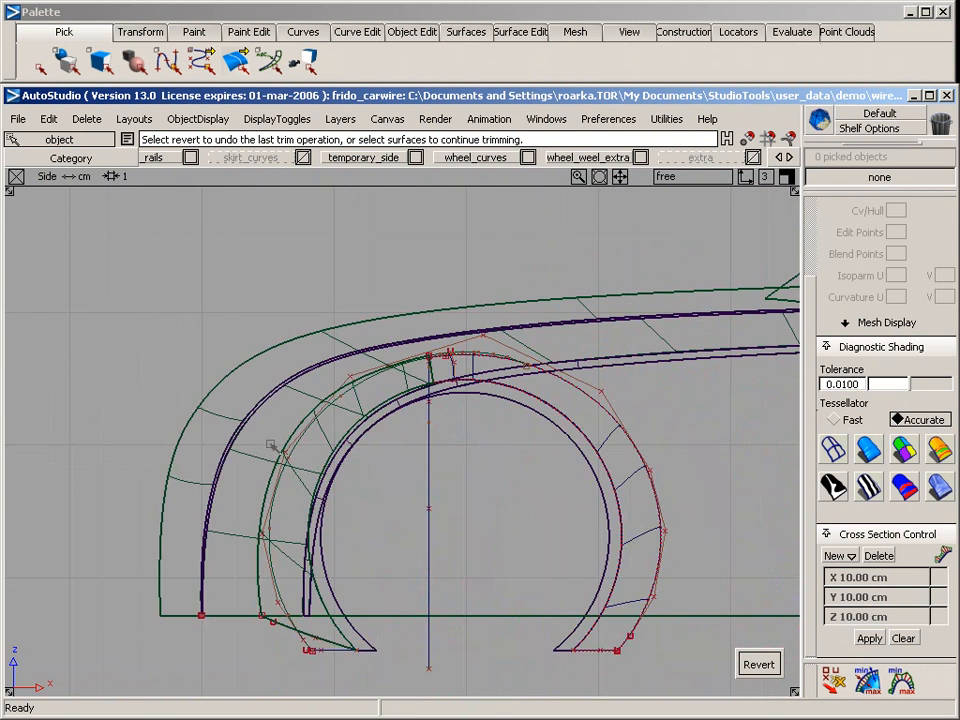
{"action": "key", "text": "F8"}
{"action": "left_click_drag", "start_coordinate": [295, 450], "coordinate": [320, 312], "text": "alt+shift"}
{"action": "left_click_drag", "start_coordinate": [224, 231], "coordinate": [248, 256], "text": "ctrl+shift"}
{"action": "left_click_drag", "start_coordinate": [176, 235], "coordinate": [344, 420]}
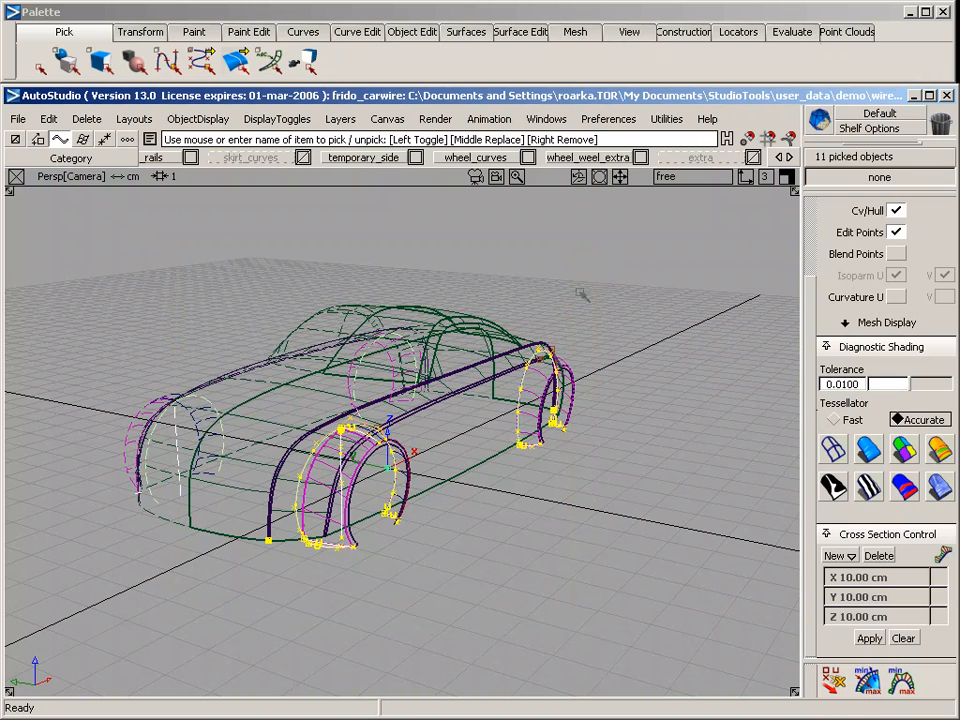
{"action": "left_click_drag", "start_coordinate": [718, 157], "coordinate": [702, 244]}
{"action": "left_click_drag", "start_coordinate": [408, 510], "coordinate": [390, 512], "text": "alt+shift"}
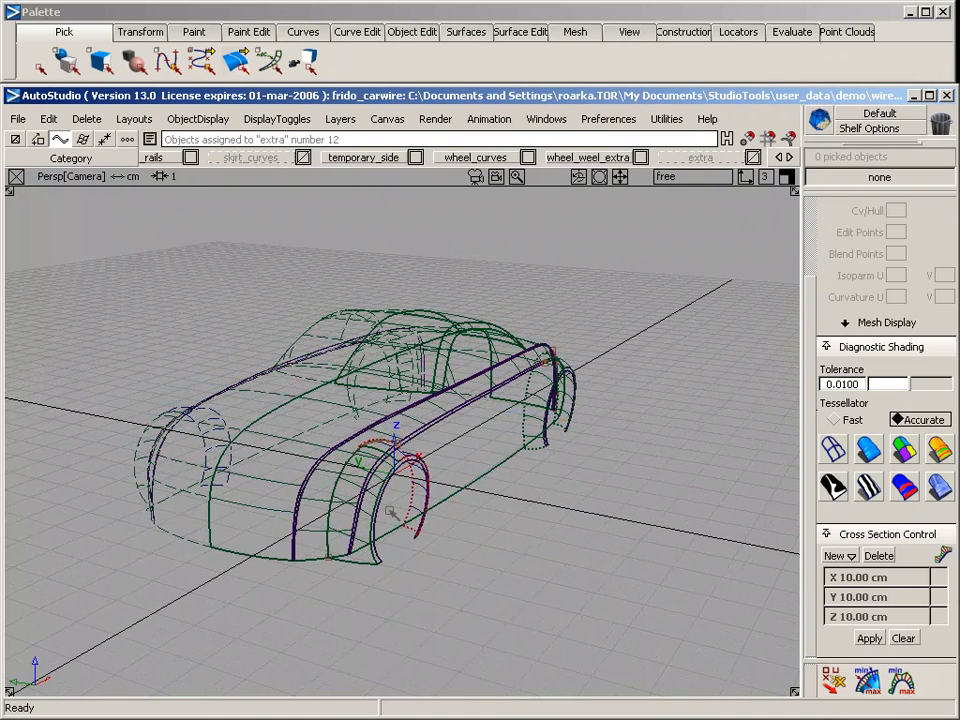
Delete the curves-on-surface left on the wheel arch and blend surfaces
{"action": "left_click_drag", "start_coordinate": [331, 314], "coordinate": [634, 572], "text": "ctrl+shift"}
{"action": "key", "text": "Delete"}
{"action": "left_click", "coordinate": [648, 546]}
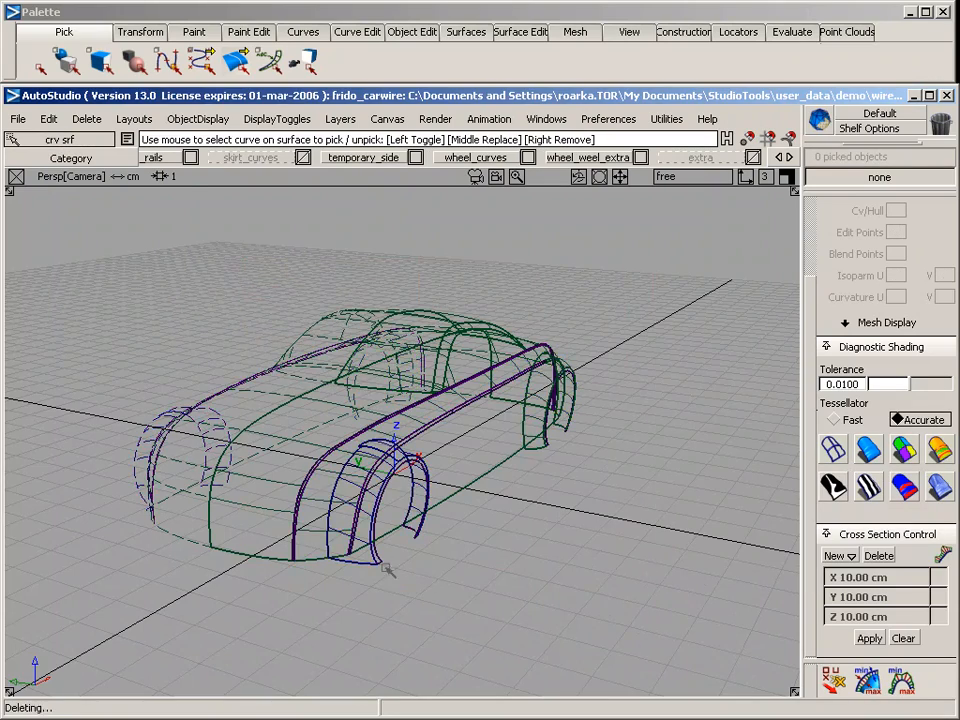
Make the skirt_curves layer visible and examine its curves along the car's front, side and rear lower edges
{"action": "left_click_drag", "start_coordinate": [430, 520], "coordinate": [457, 488], "text": "alt+shift"}
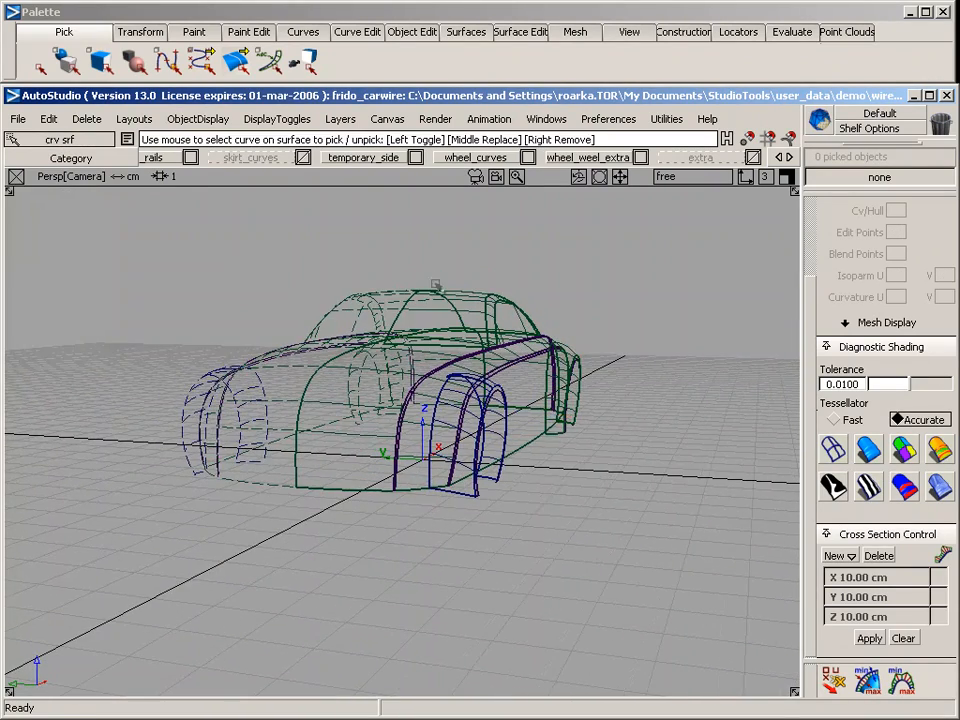
{"action": "right_click", "coordinate": [277, 160]}
{"action": "left_click", "coordinate": [270, 204]}
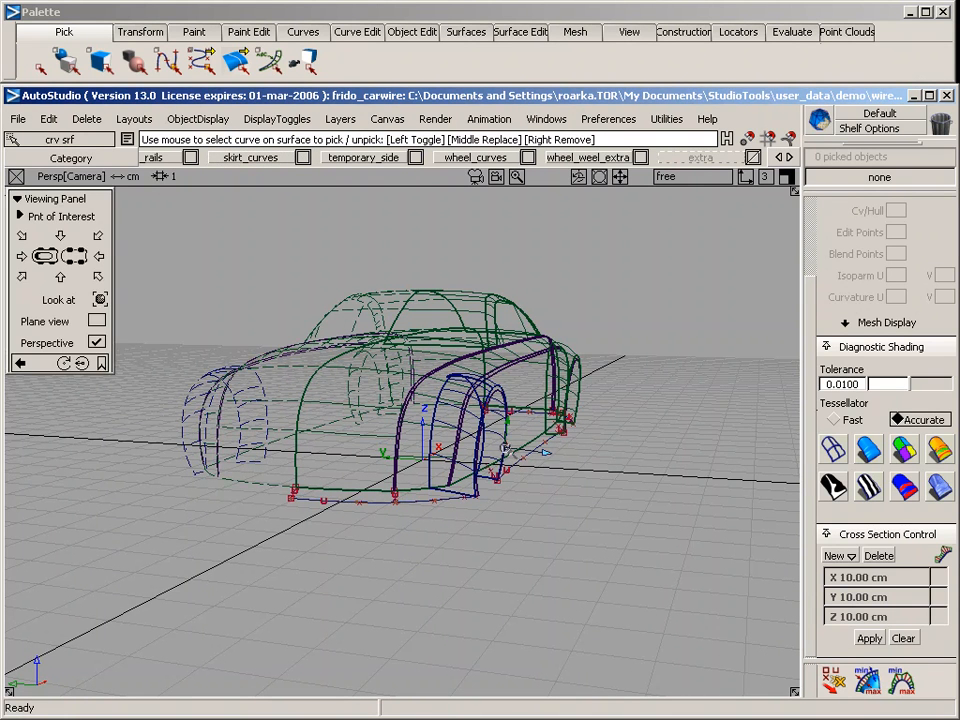
{"action": "left_click_drag", "start_coordinate": [657, 504], "coordinate": [316, 542], "text": "alt+shift"}
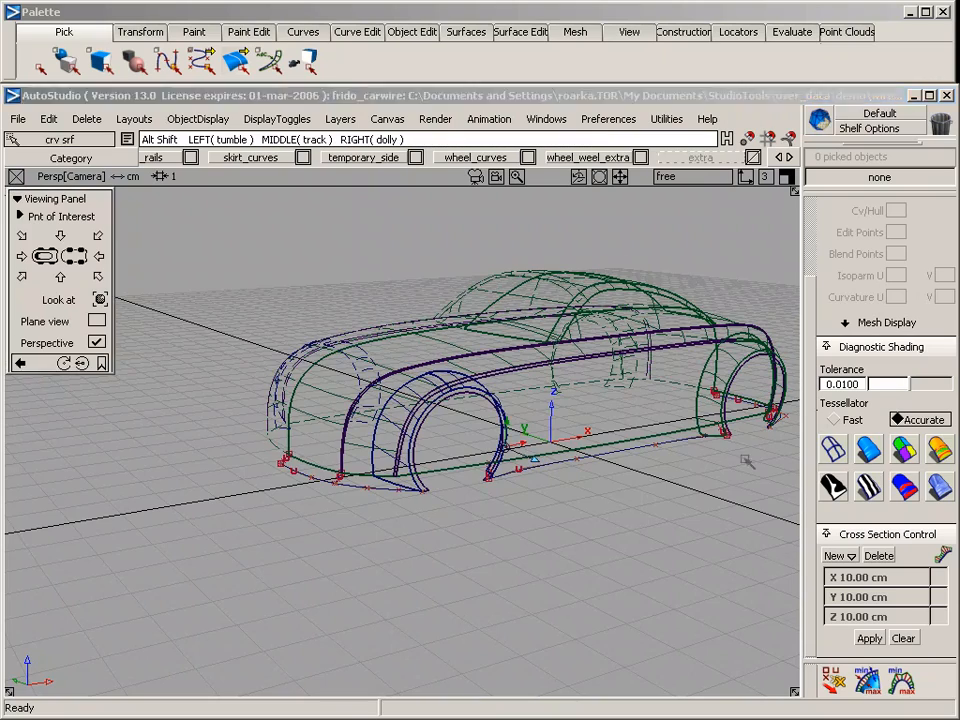
{"action": "left_click_drag", "start_coordinate": [748, 459], "coordinate": [399, 531], "text": "alt+shift"}
{"action": "middle_click_drag", "start_coordinate": [617, 534], "coordinate": [310, 506], "text": "alt+shift"}
{"action": "middle_click_drag", "start_coordinate": [665, 530], "coordinate": [360, 543], "text": "alt+shift"}
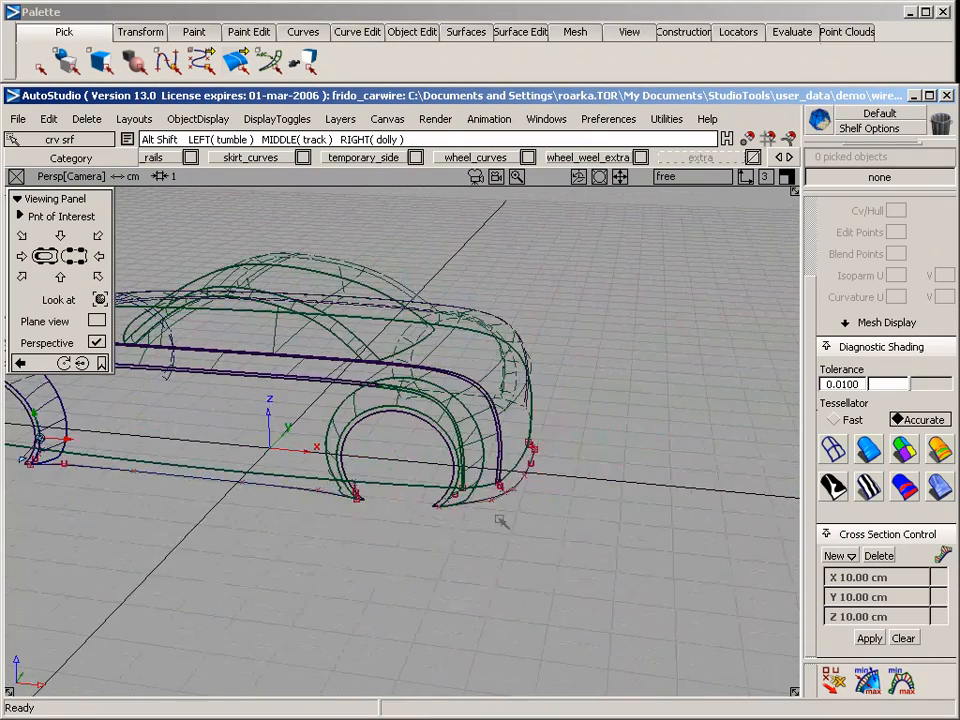
{"action": "left_click_drag", "start_coordinate": [603, 528], "coordinate": [287, 478], "text": "alt+shift"}
{"action": "middle_click_drag", "start_coordinate": [402, 484], "coordinate": [505, 486], "text": "alt+shift"}
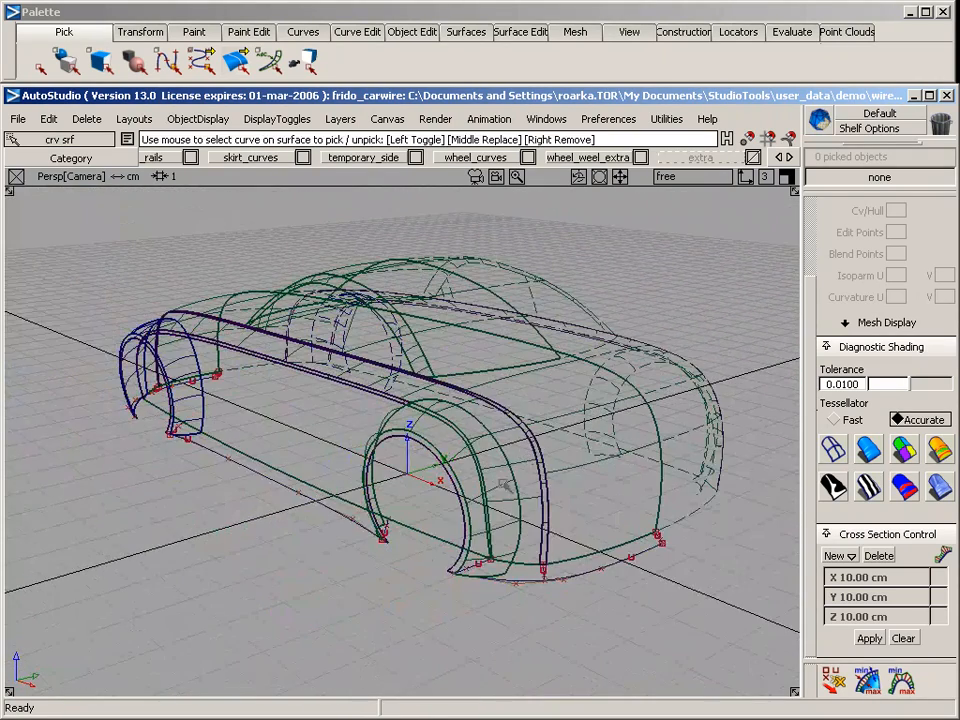
{"action": "left_click_drag", "start_coordinate": [383, 537], "coordinate": [534, 493], "text": "alt+shift"}
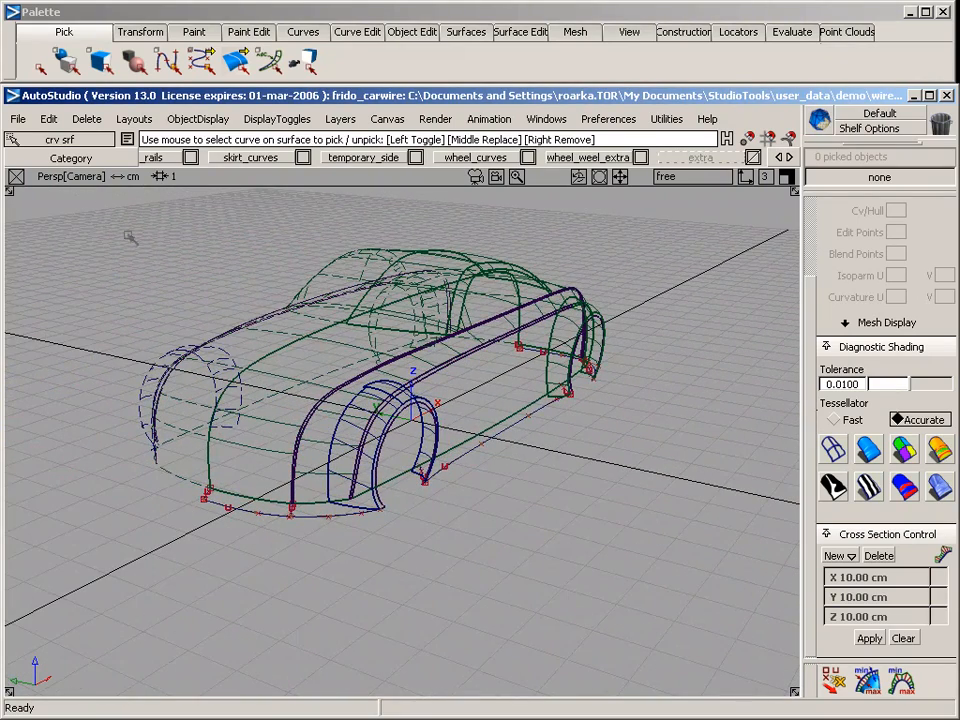
{"action": "left_click", "coordinate": [19, 119]}
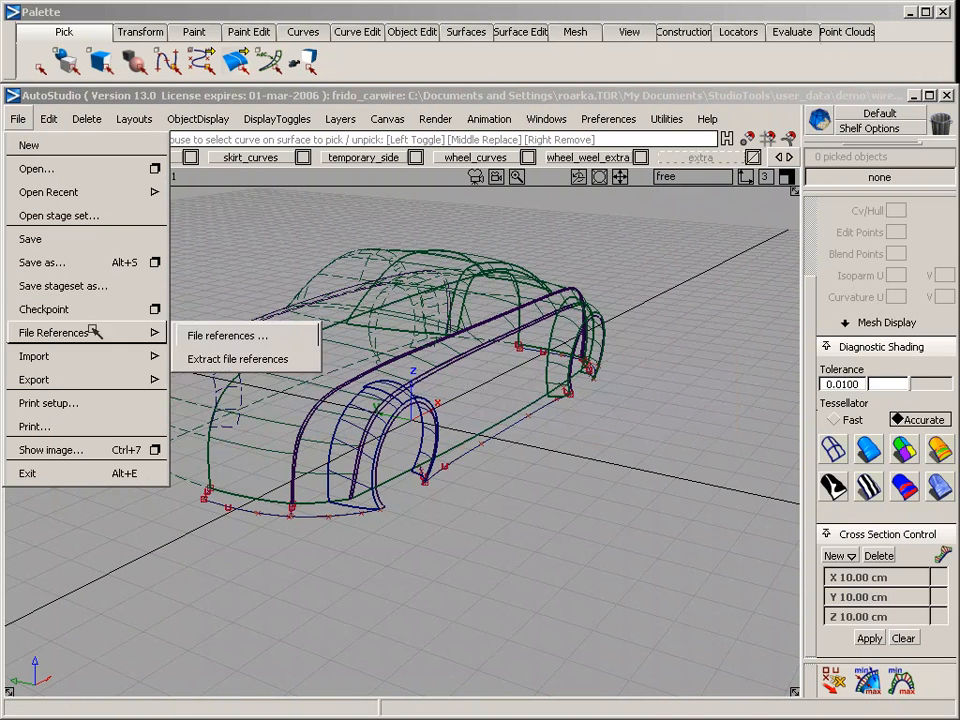
{"action": "mouse_move", "coordinate": [90, 356]}
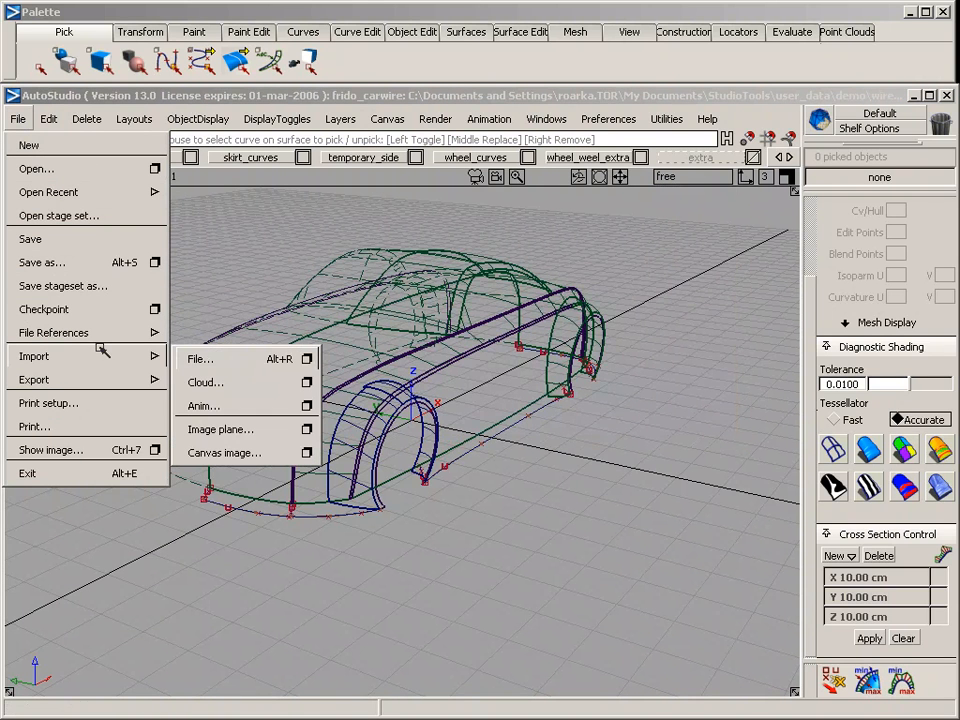
{"action": "left_click", "coordinate": [207, 356]}
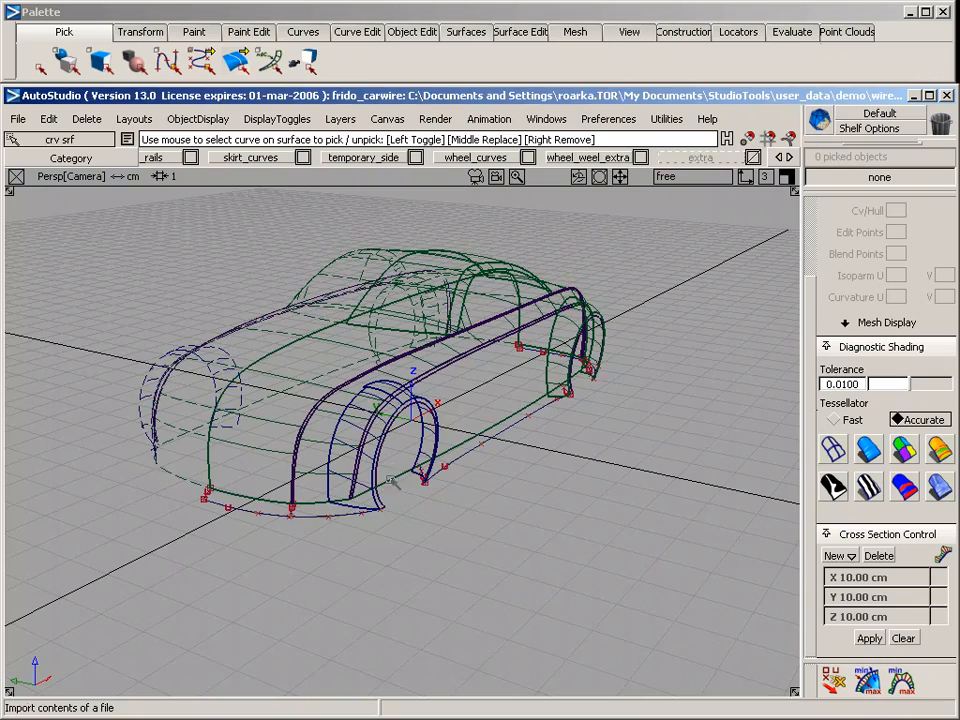
Shade the whole car in blue diagnostic shading and examine the gap between the lower body edge and the skirt curves
{"action": "left_click_drag", "start_coordinate": [419, 391], "coordinate": [400, 210], "text": "alt+shift"}
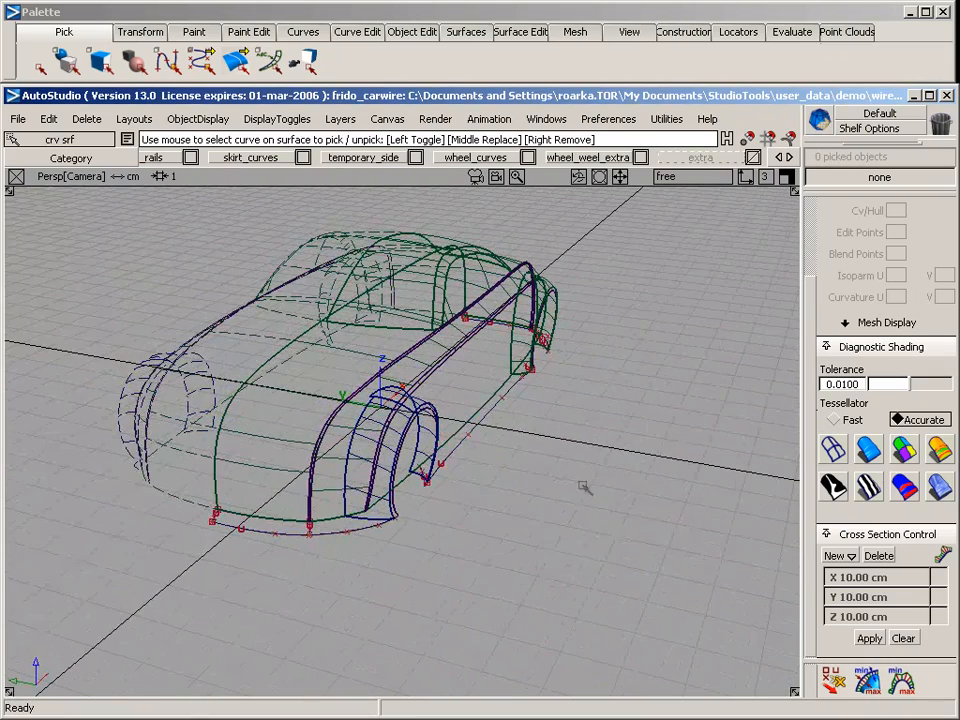
{"action": "middle_click_drag", "start_coordinate": [544, 403], "coordinate": [641, 448], "text": "alt+shift"}
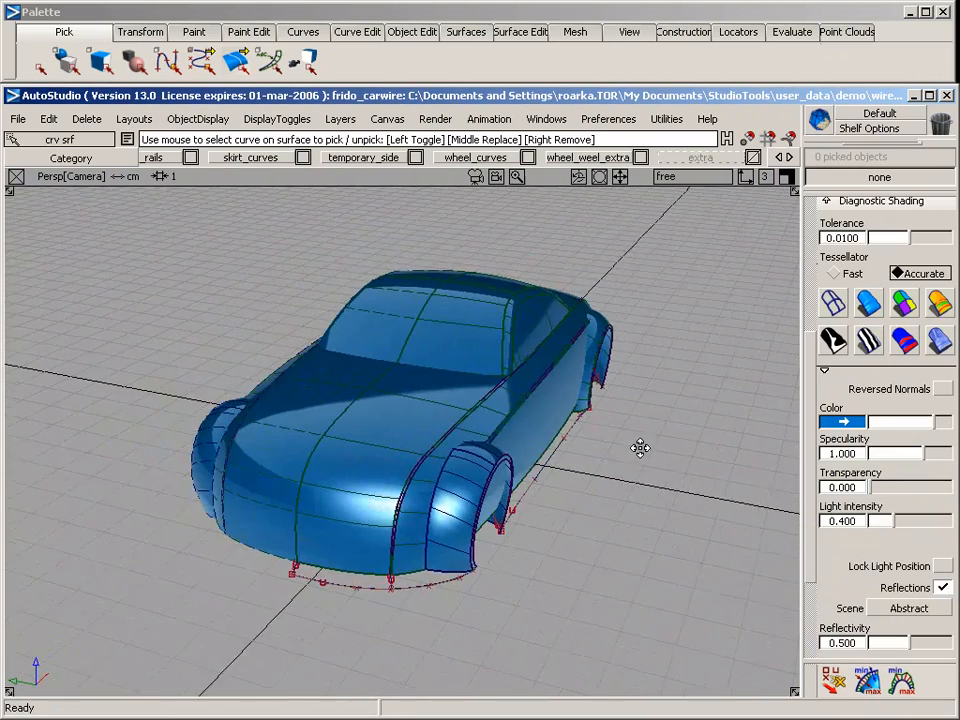
{"action": "left_click_drag", "start_coordinate": [641, 450], "coordinate": [465, 461], "text": "alt+shift"}
{"action": "right_click_drag", "start_coordinate": [452, 440], "coordinate": [513, 556], "text": "alt+shift"}
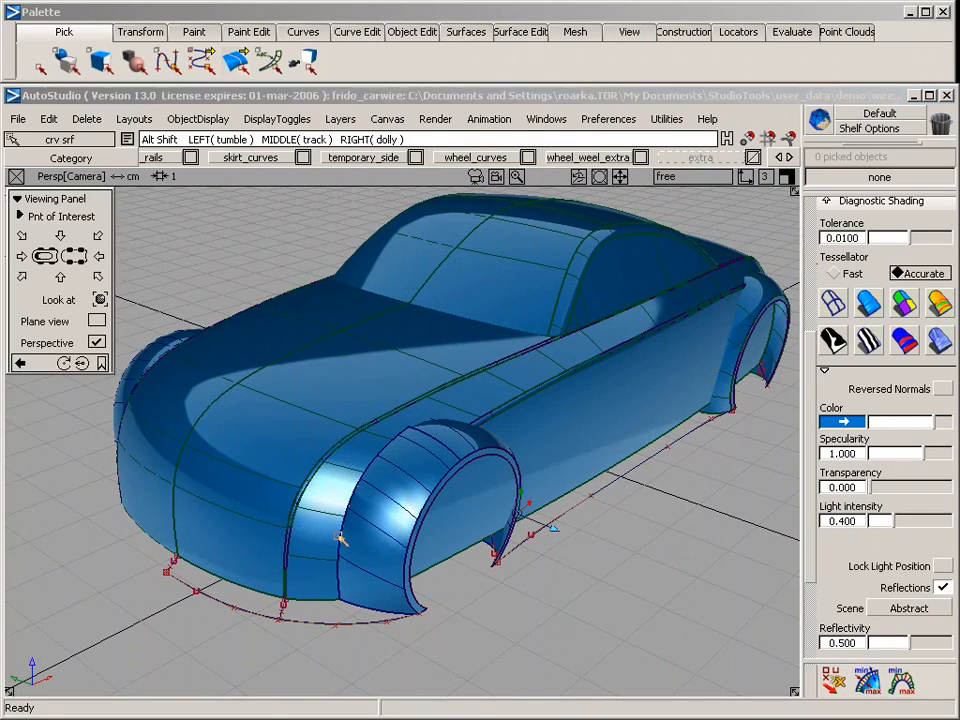
{"action": "left_click_drag", "start_coordinate": [336, 456], "coordinate": [370, 497], "text": "alt+shift"}
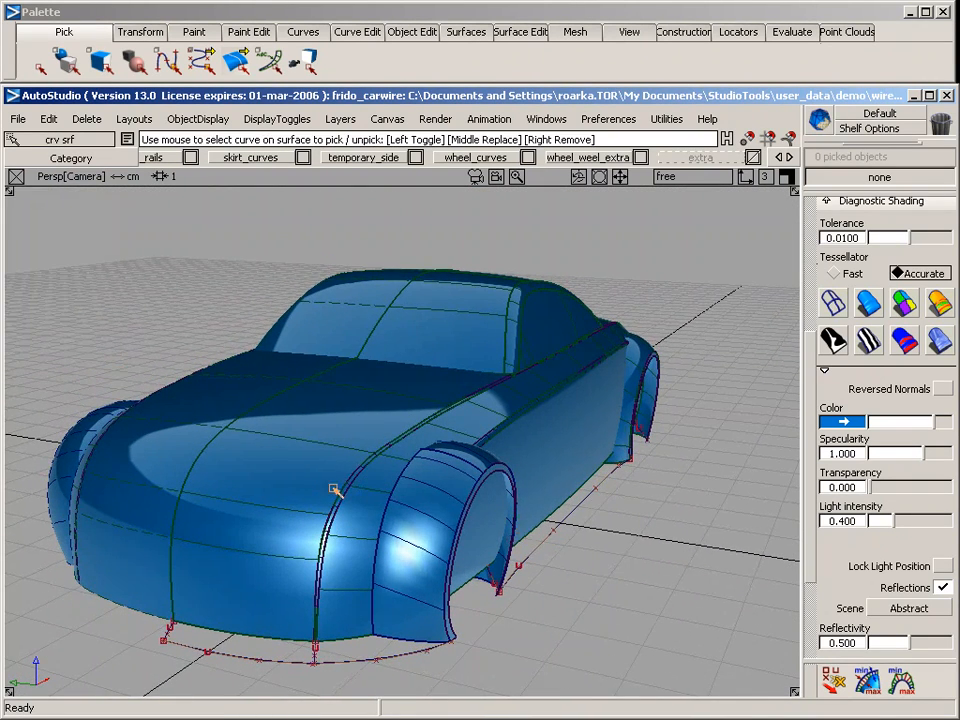